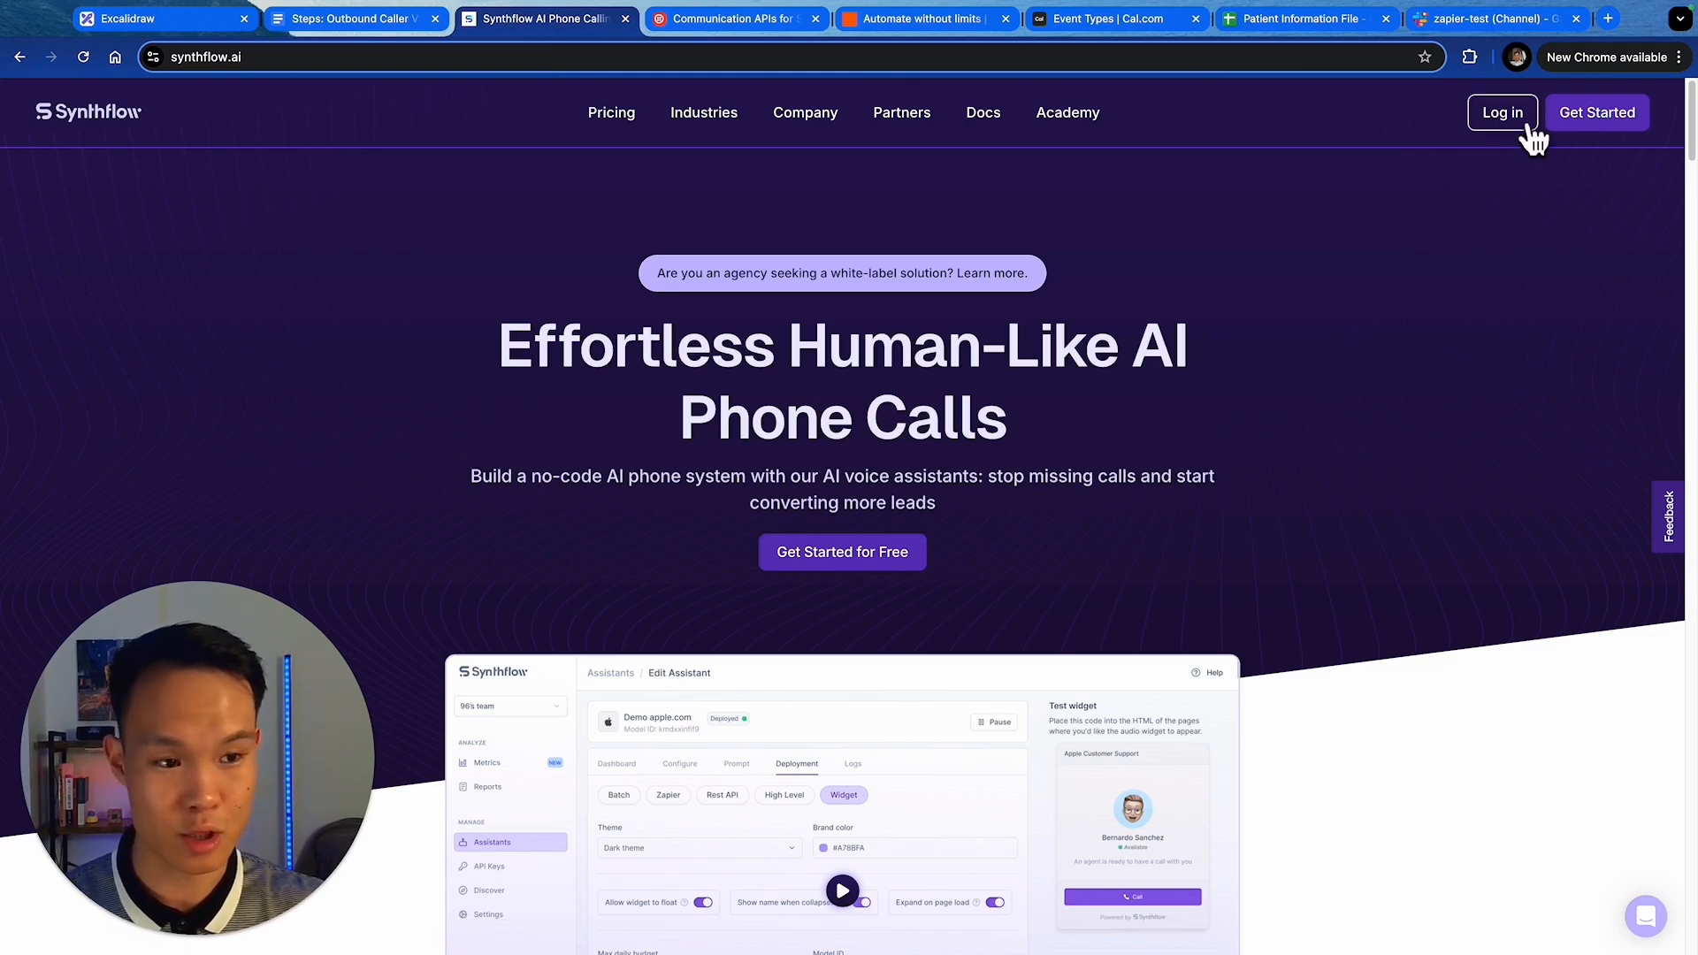
# - Log in to Synthflow by continuing with Google and choosing the account to use
pyautogui.click(1491, 122)
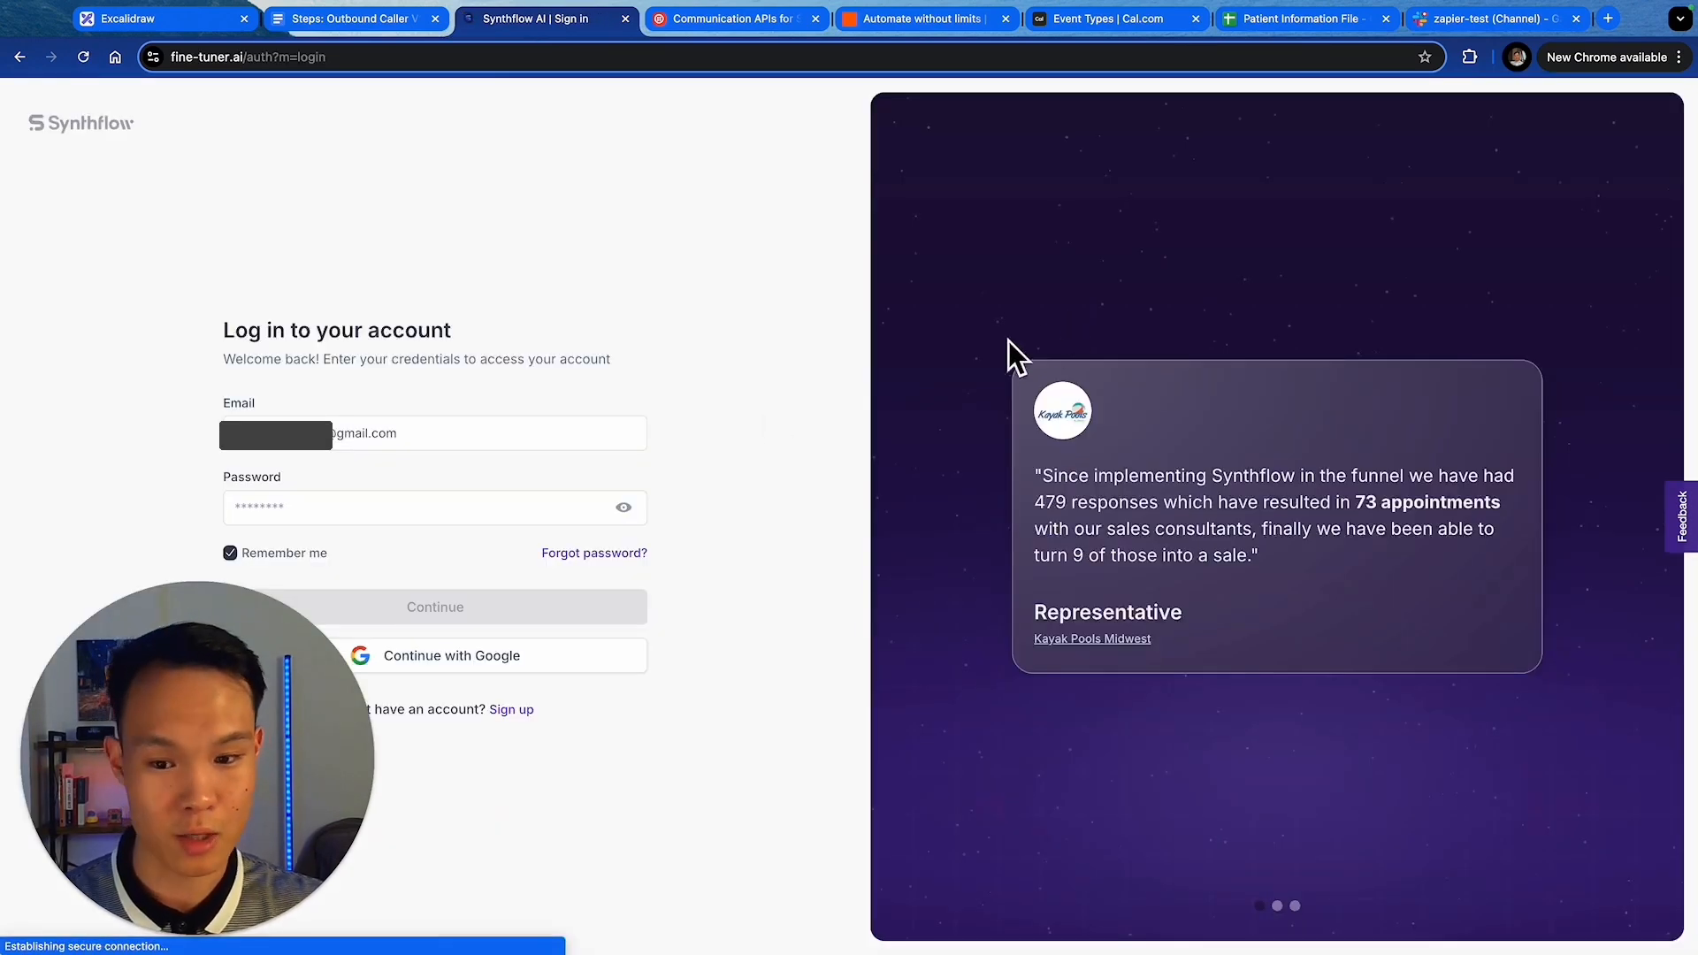
pyautogui.click(477, 674)
pyautogui.click(504, 661)
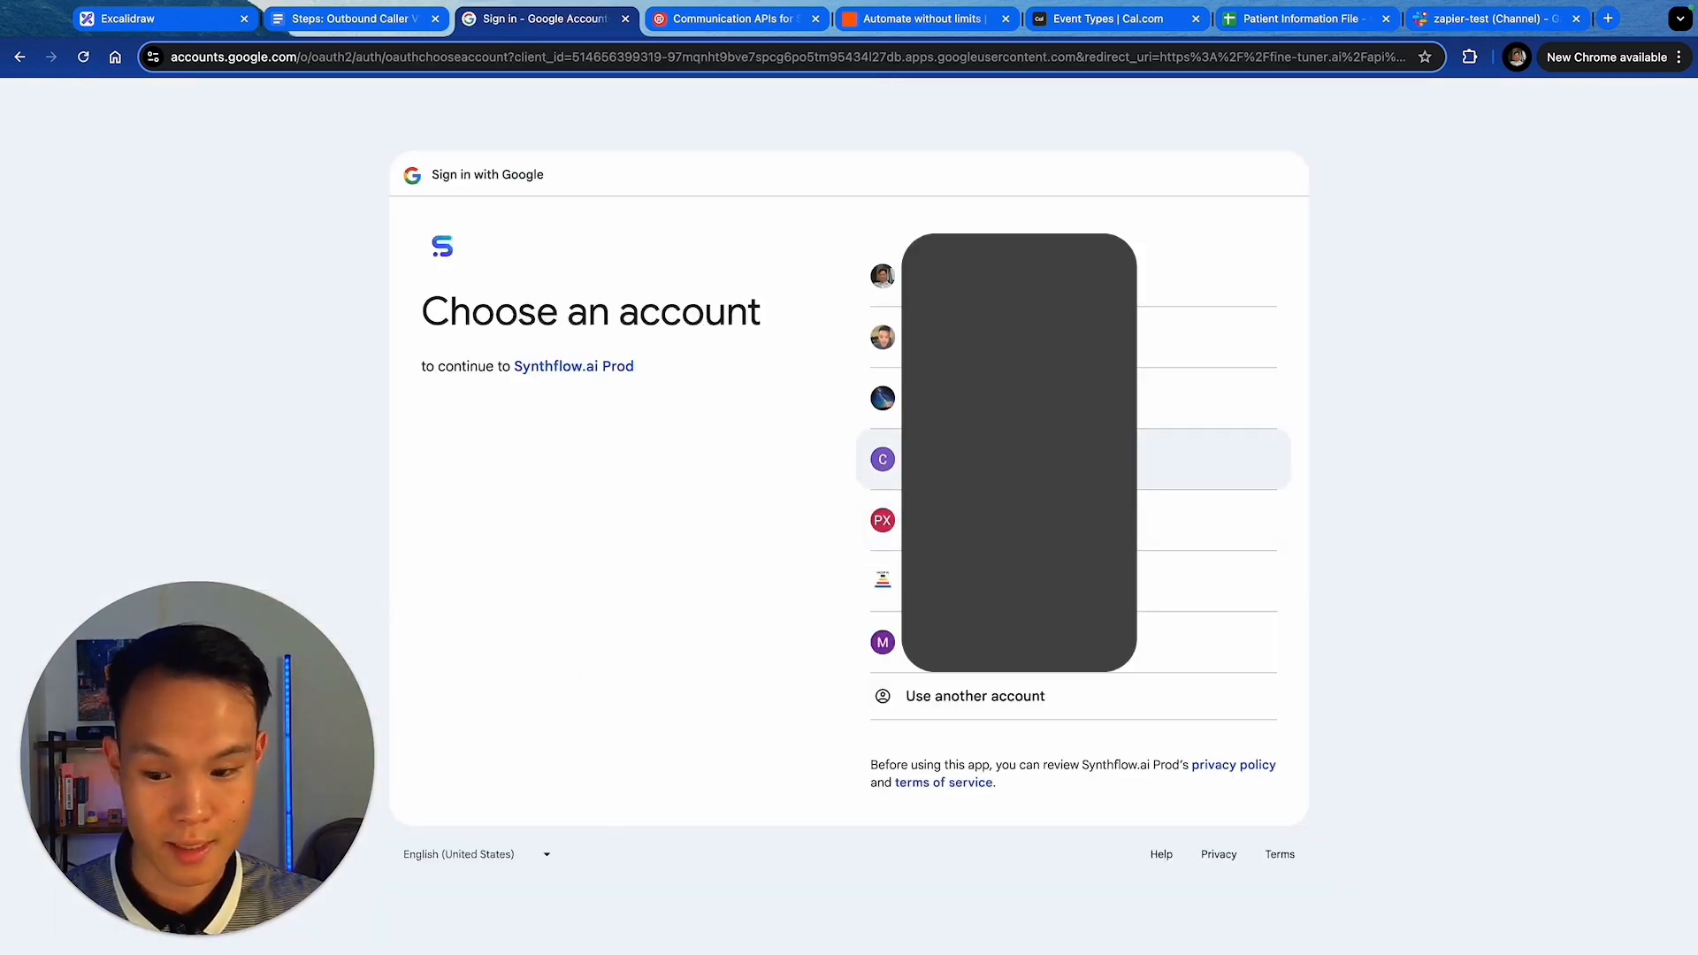
pyautogui.click(973, 459)
pyautogui.click(1006, 624)
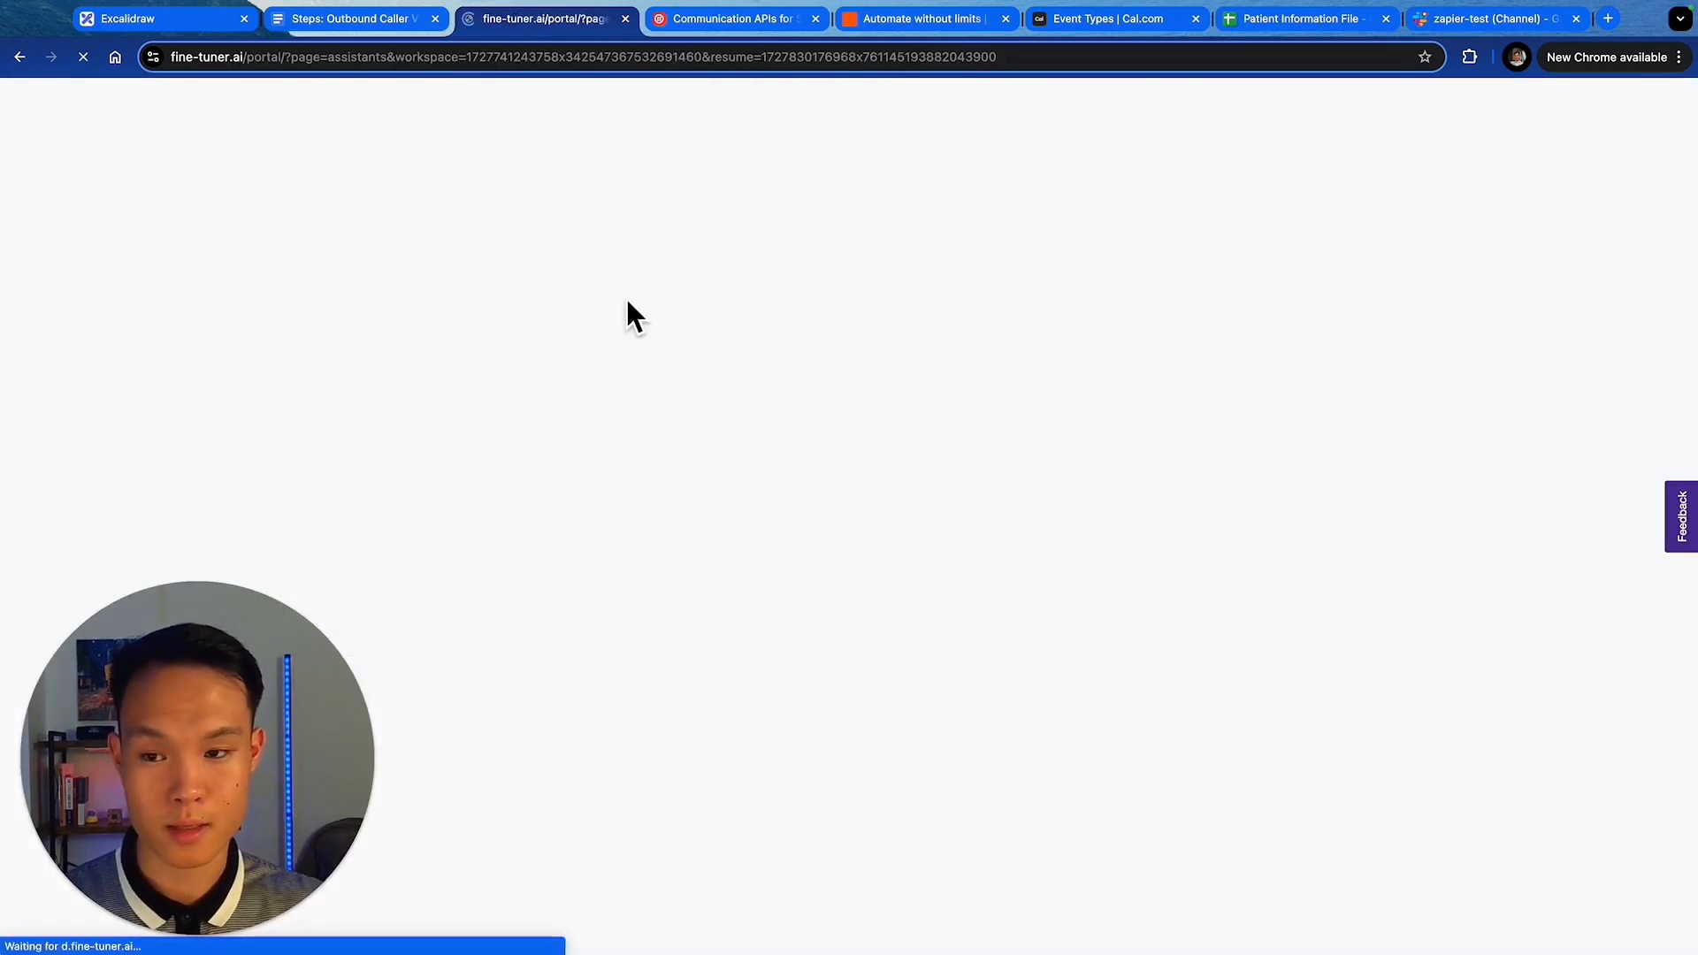
# - Switch to the outbound caller steps document and review the paid subscriptions needed for Synthflow and Zapier
pyautogui.click(352, 21)
pyautogui.moveTo(949, 752); pyautogui.dragTo(569, 728)
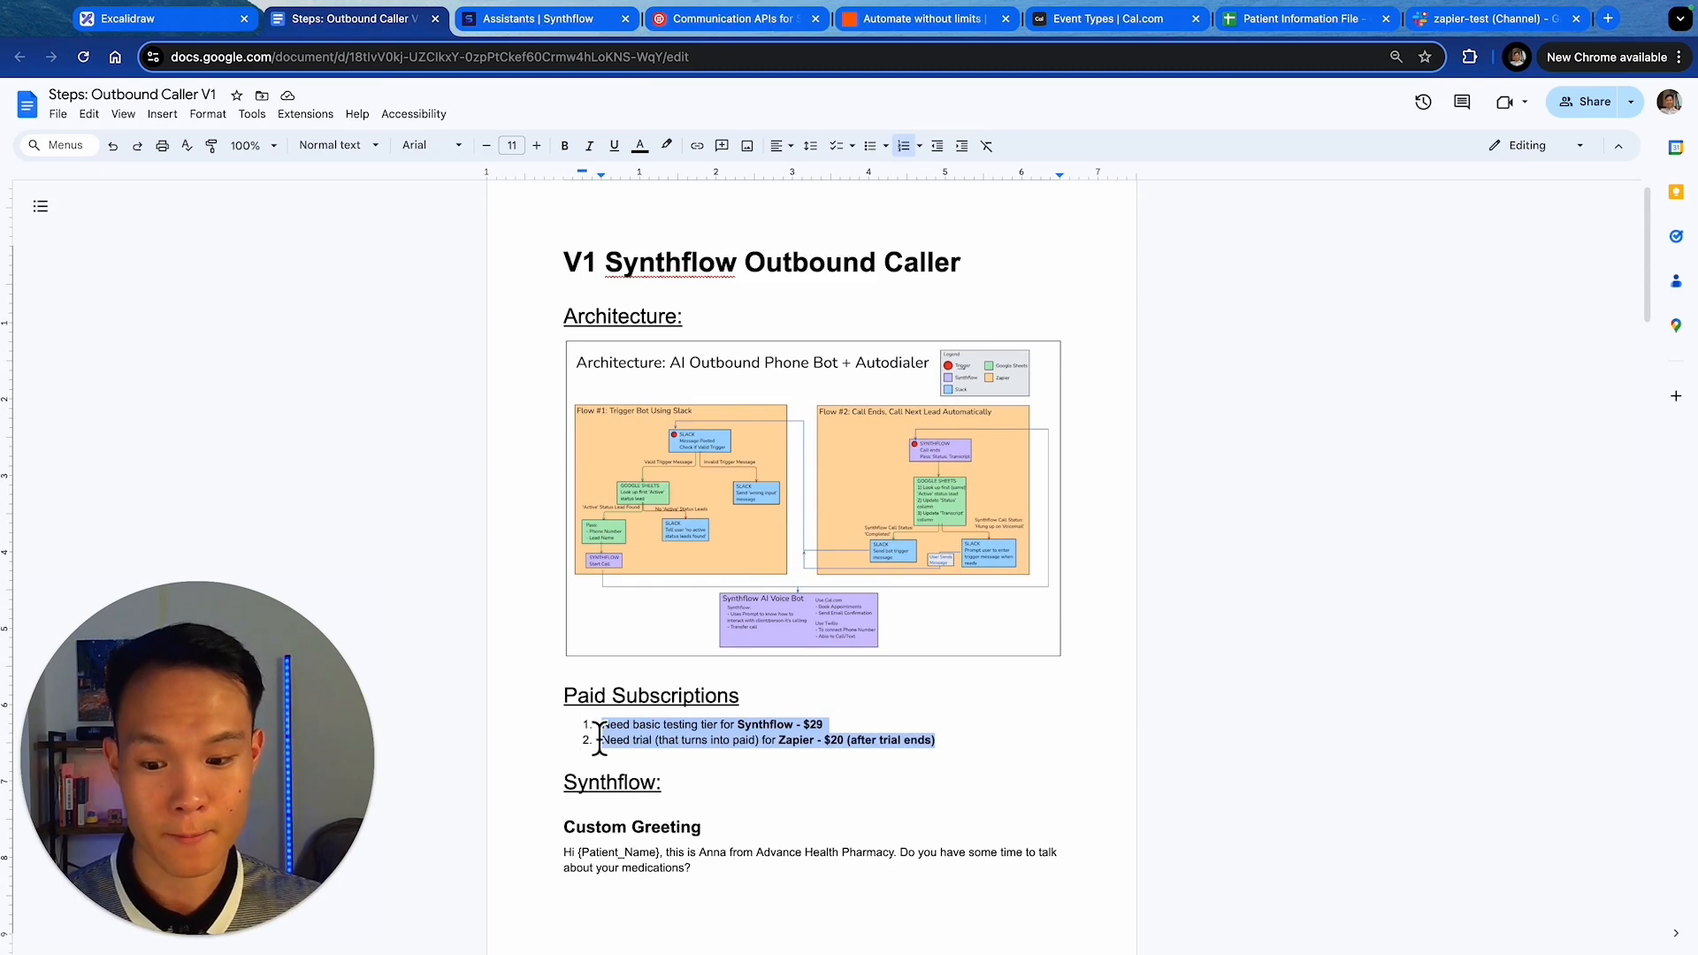
pyautogui.tripleClick(573, 731)
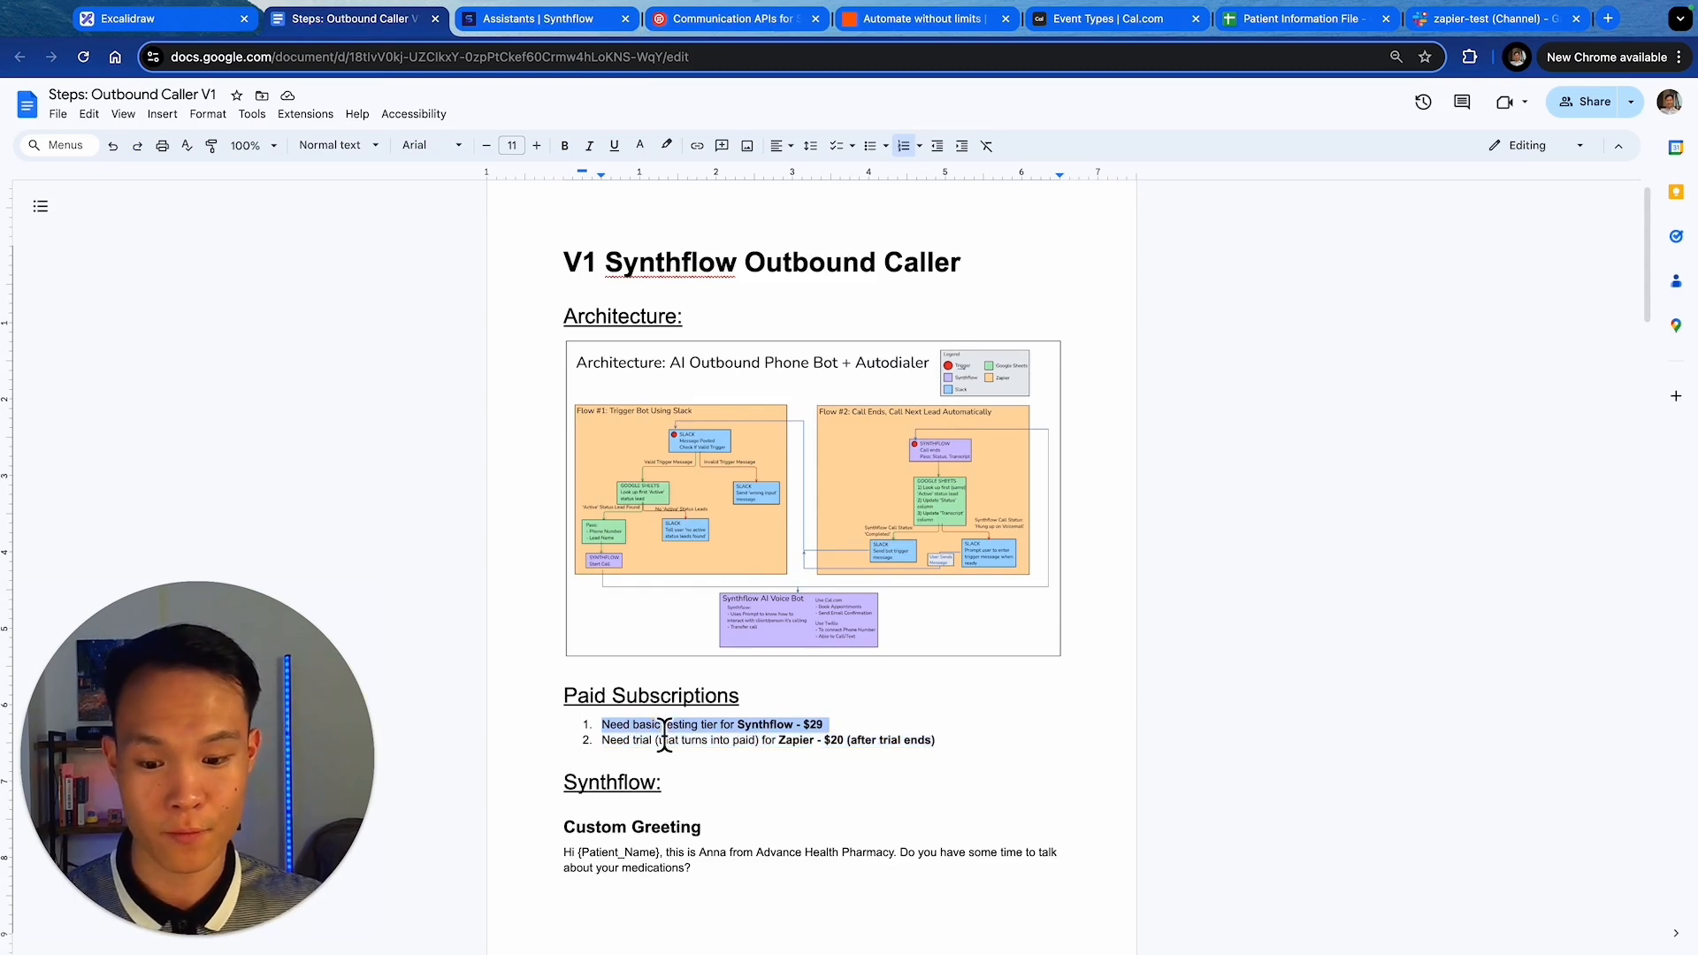
# - Switch back to Synthflow and review the Starter plan's price and included minutes in the upgrade options
pyautogui.click(509, 16)
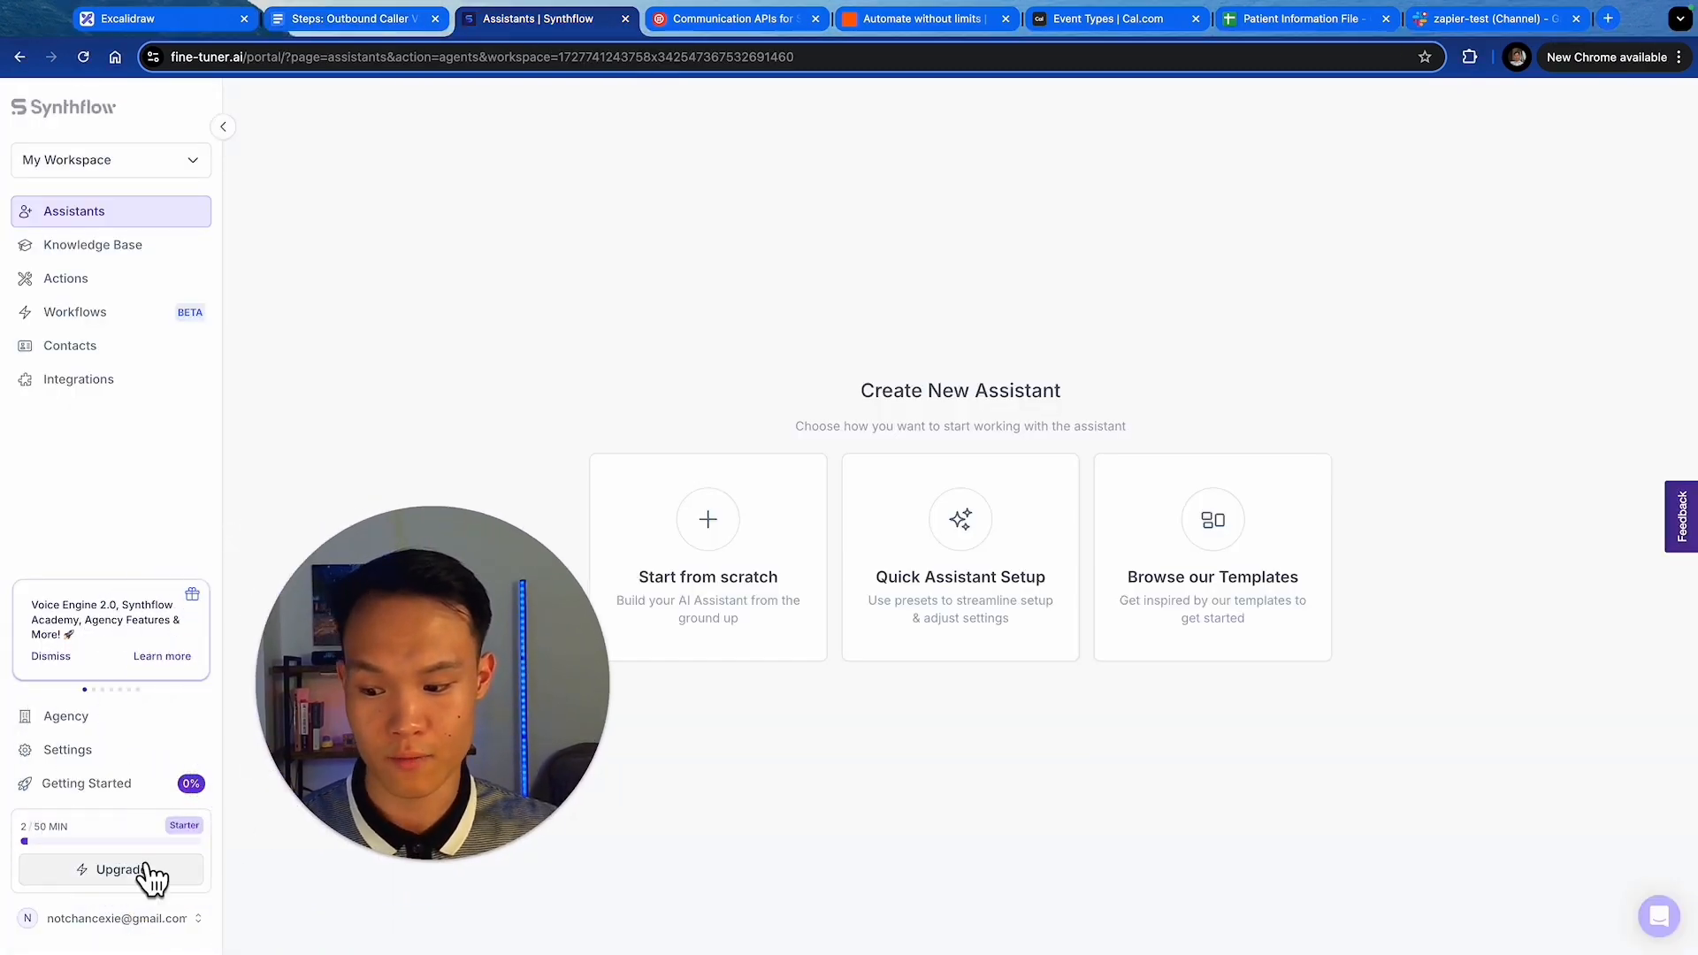
pyautogui.click(148, 871)
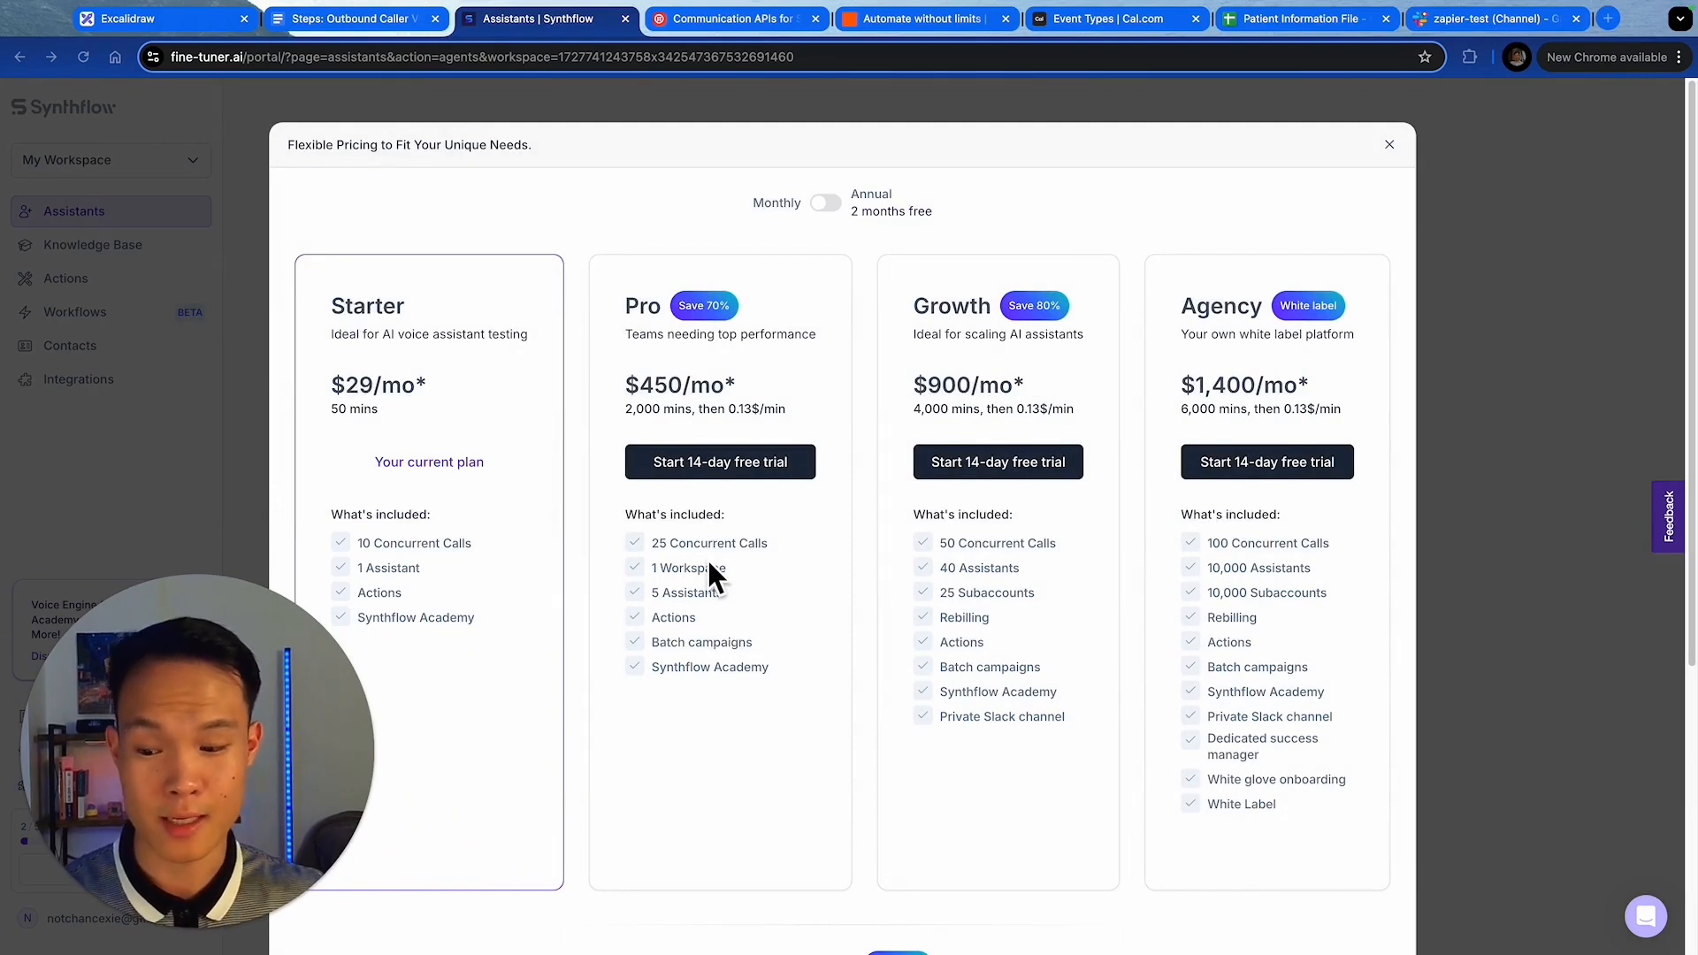
pyautogui.doubleClick(367, 310)
pyautogui.moveTo(333, 386); pyautogui.dragTo(427, 388)
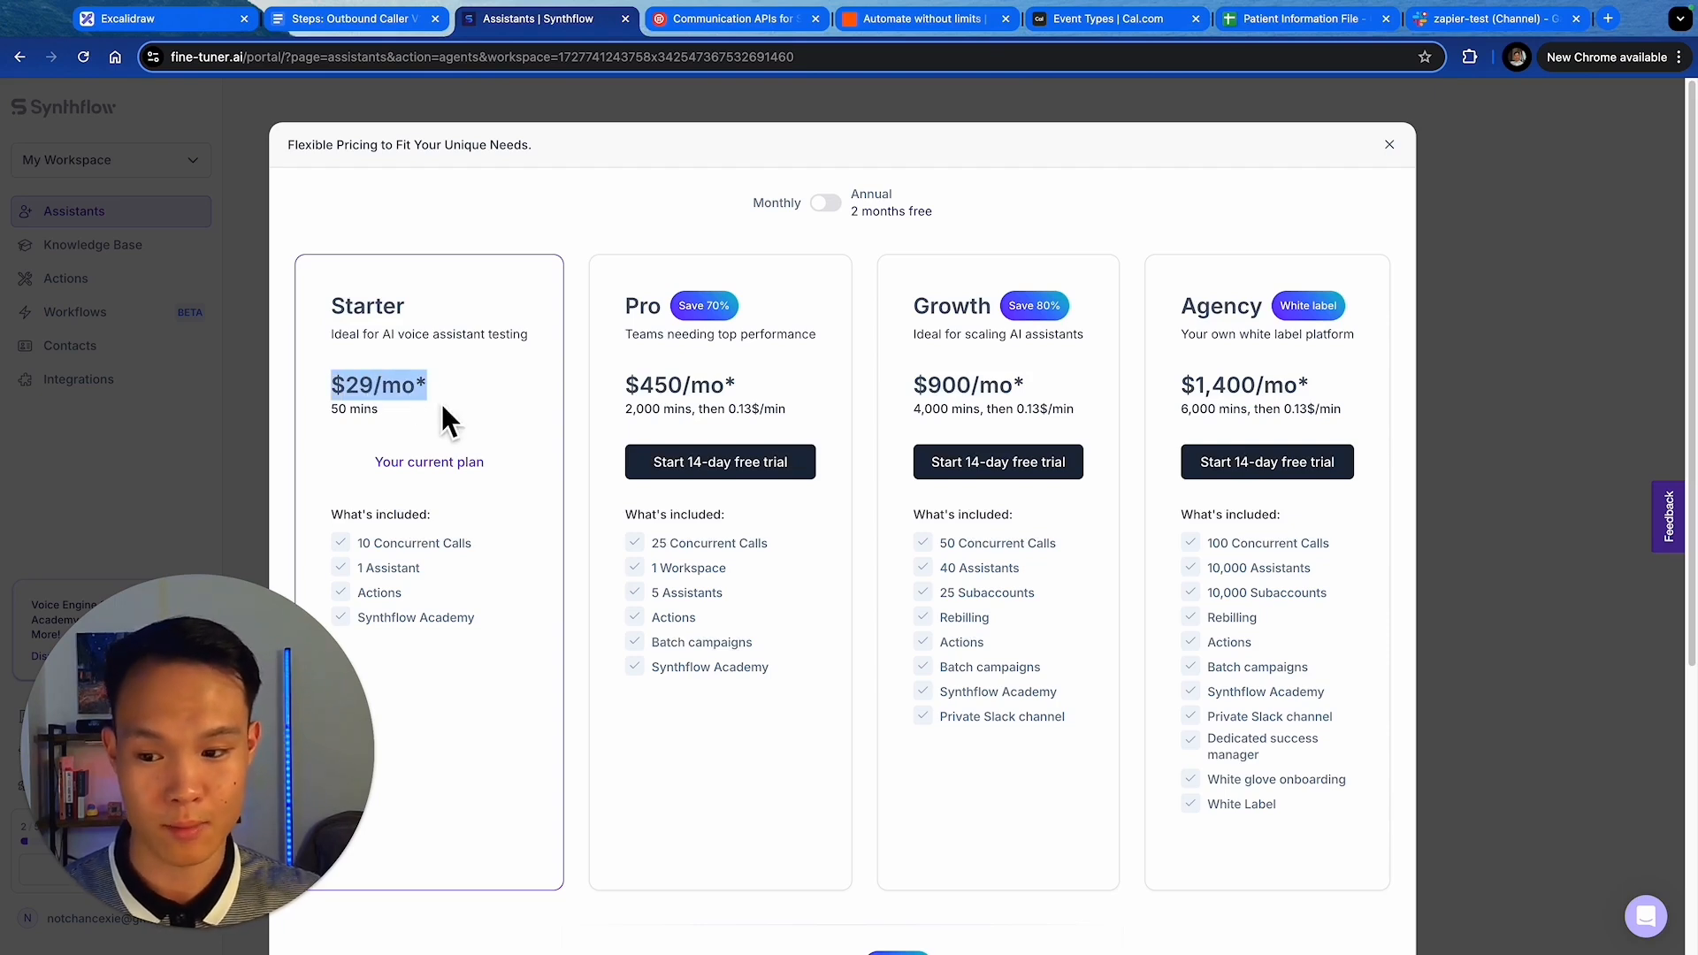
pyautogui.doubleClick(336, 409)
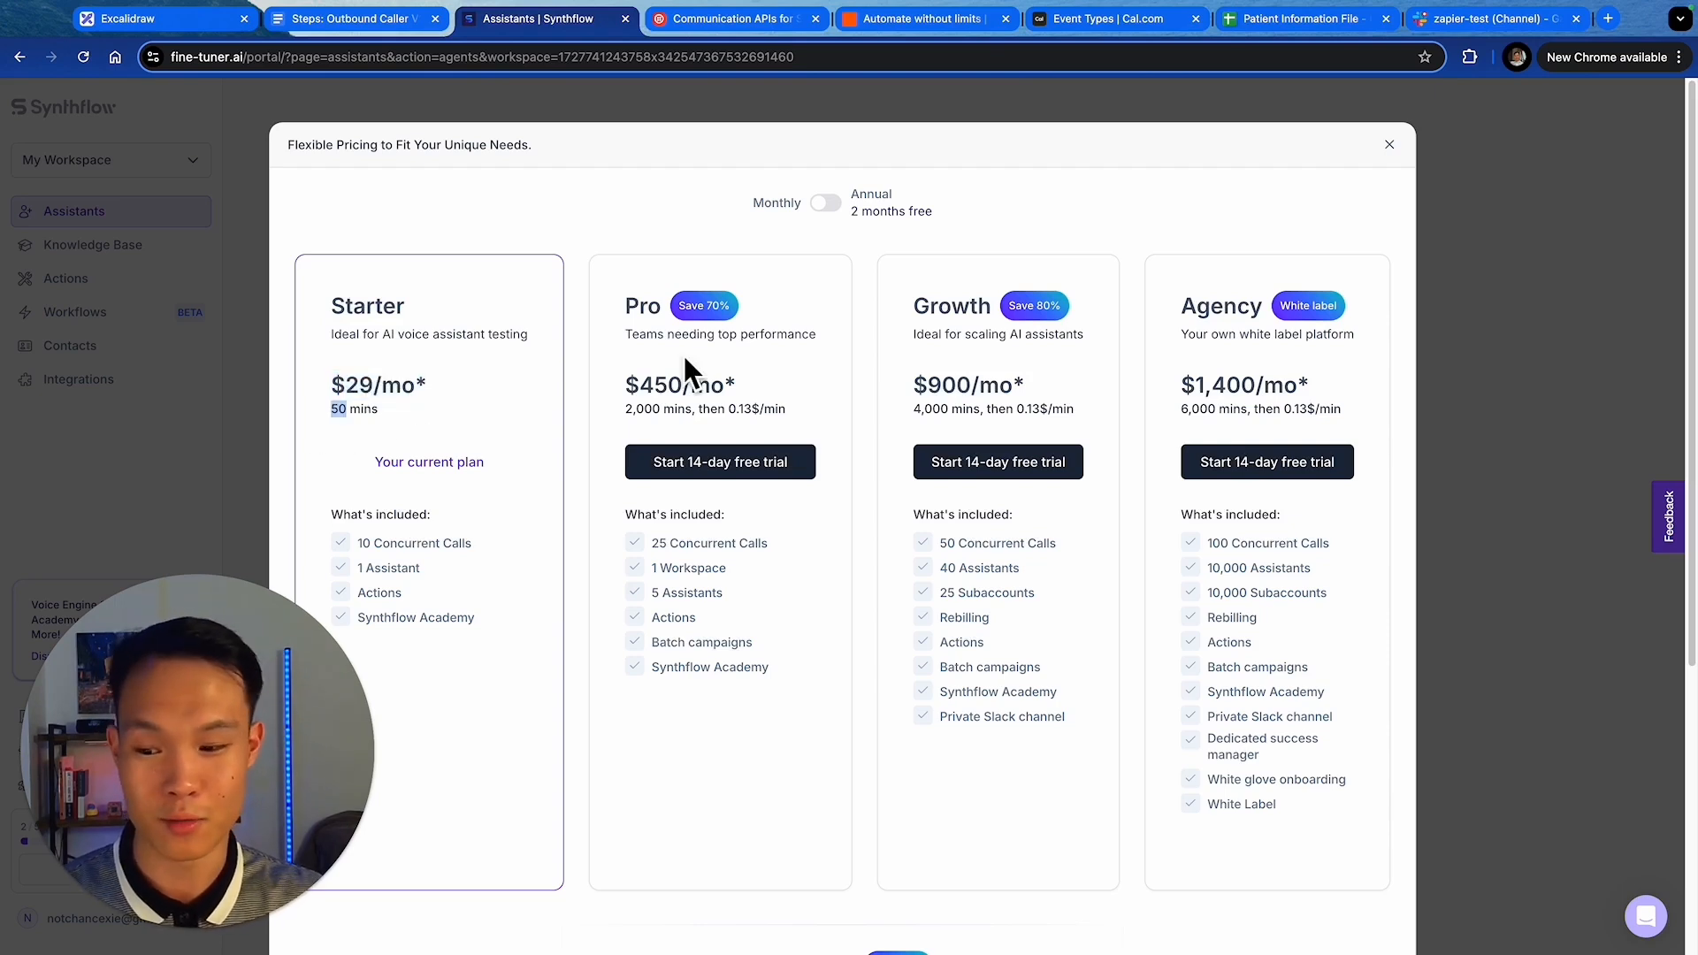
pyautogui.click(784, 146)
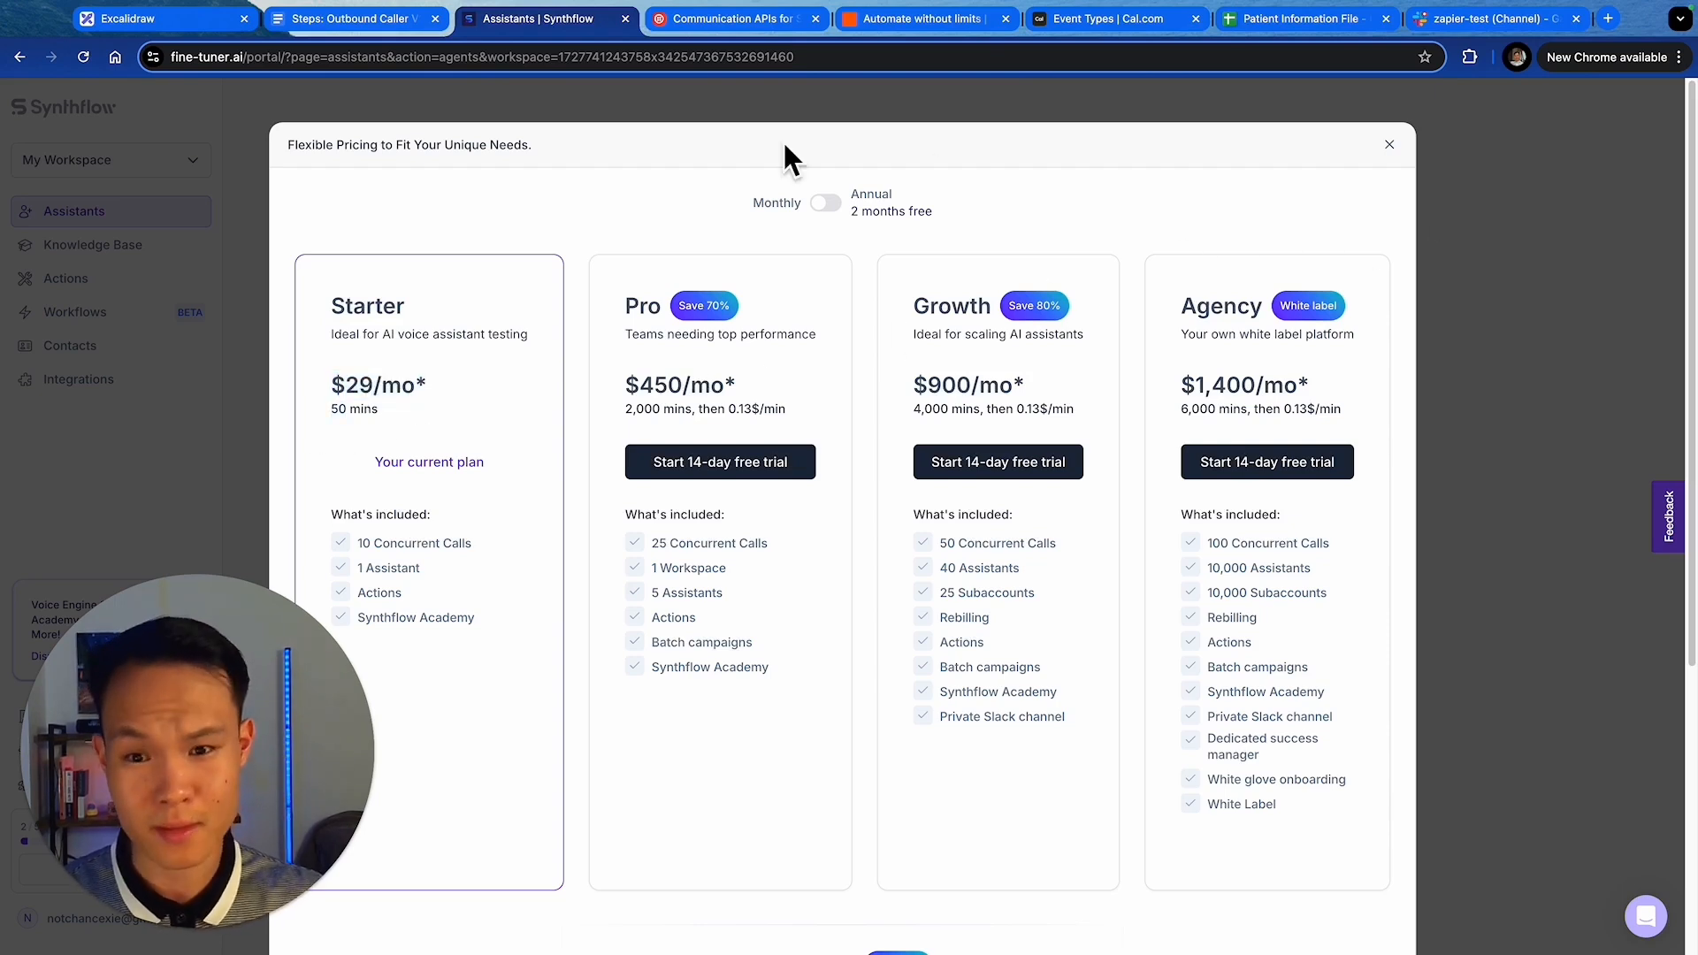
pyautogui.click(1387, 152)
# - Check the Zapier subscription requirement in the steps document and view the Zapier homepage
pyautogui.click(354, 19)
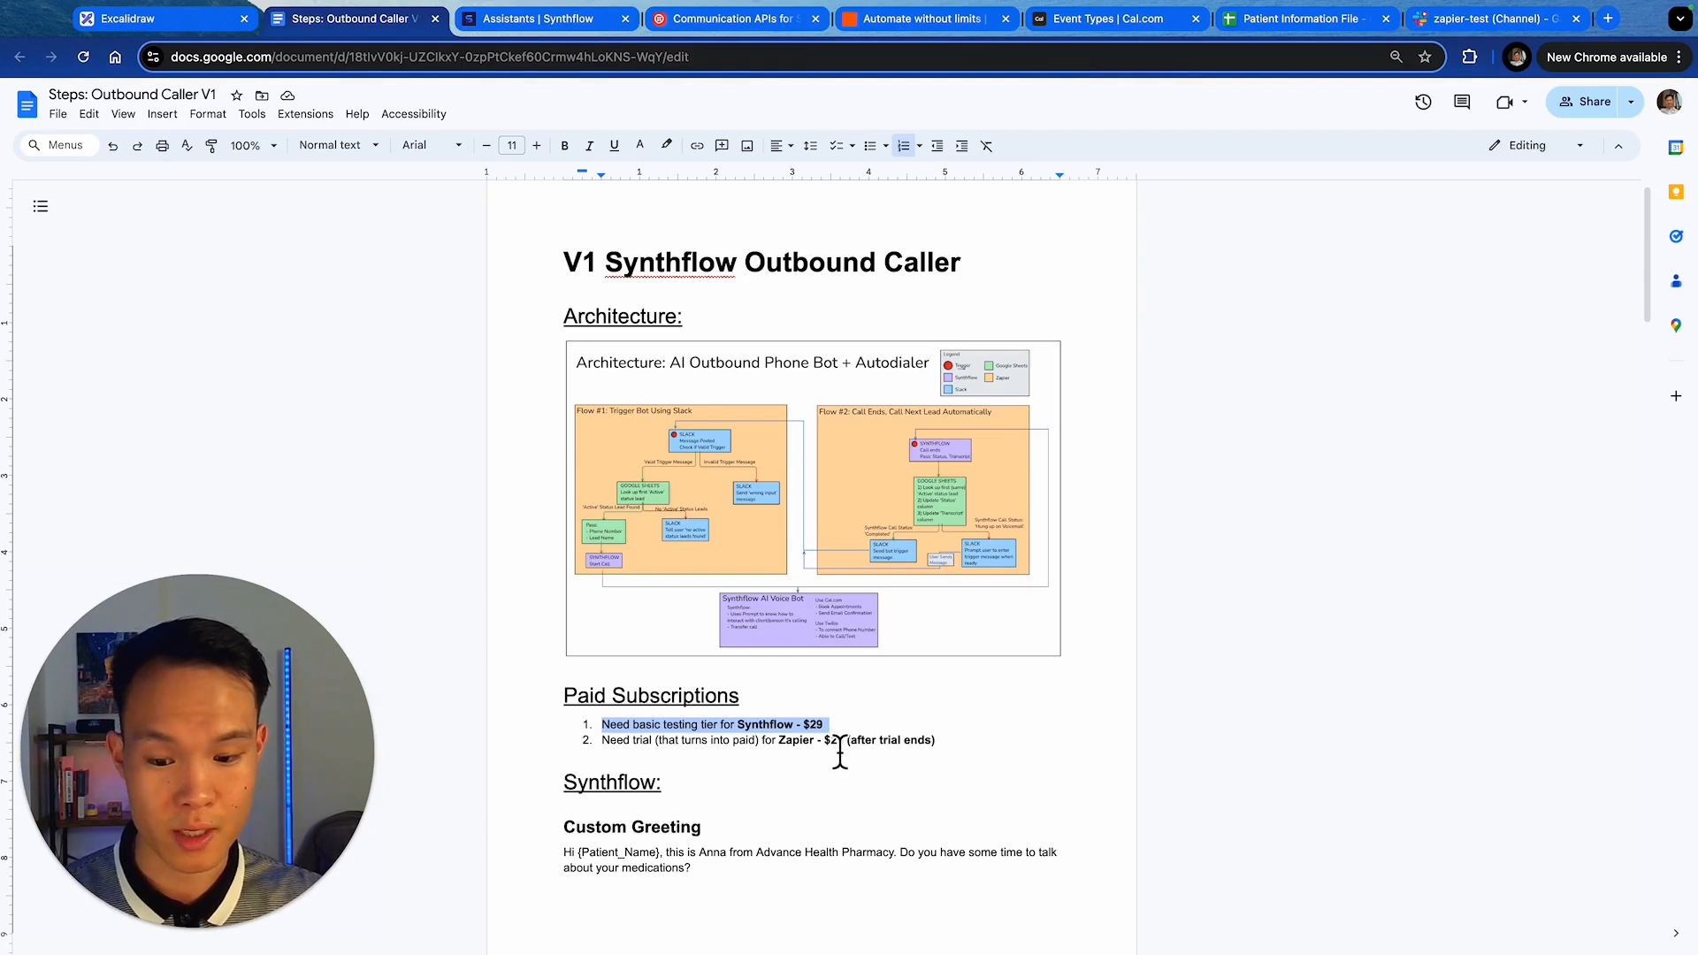
pyautogui.click(840, 750)
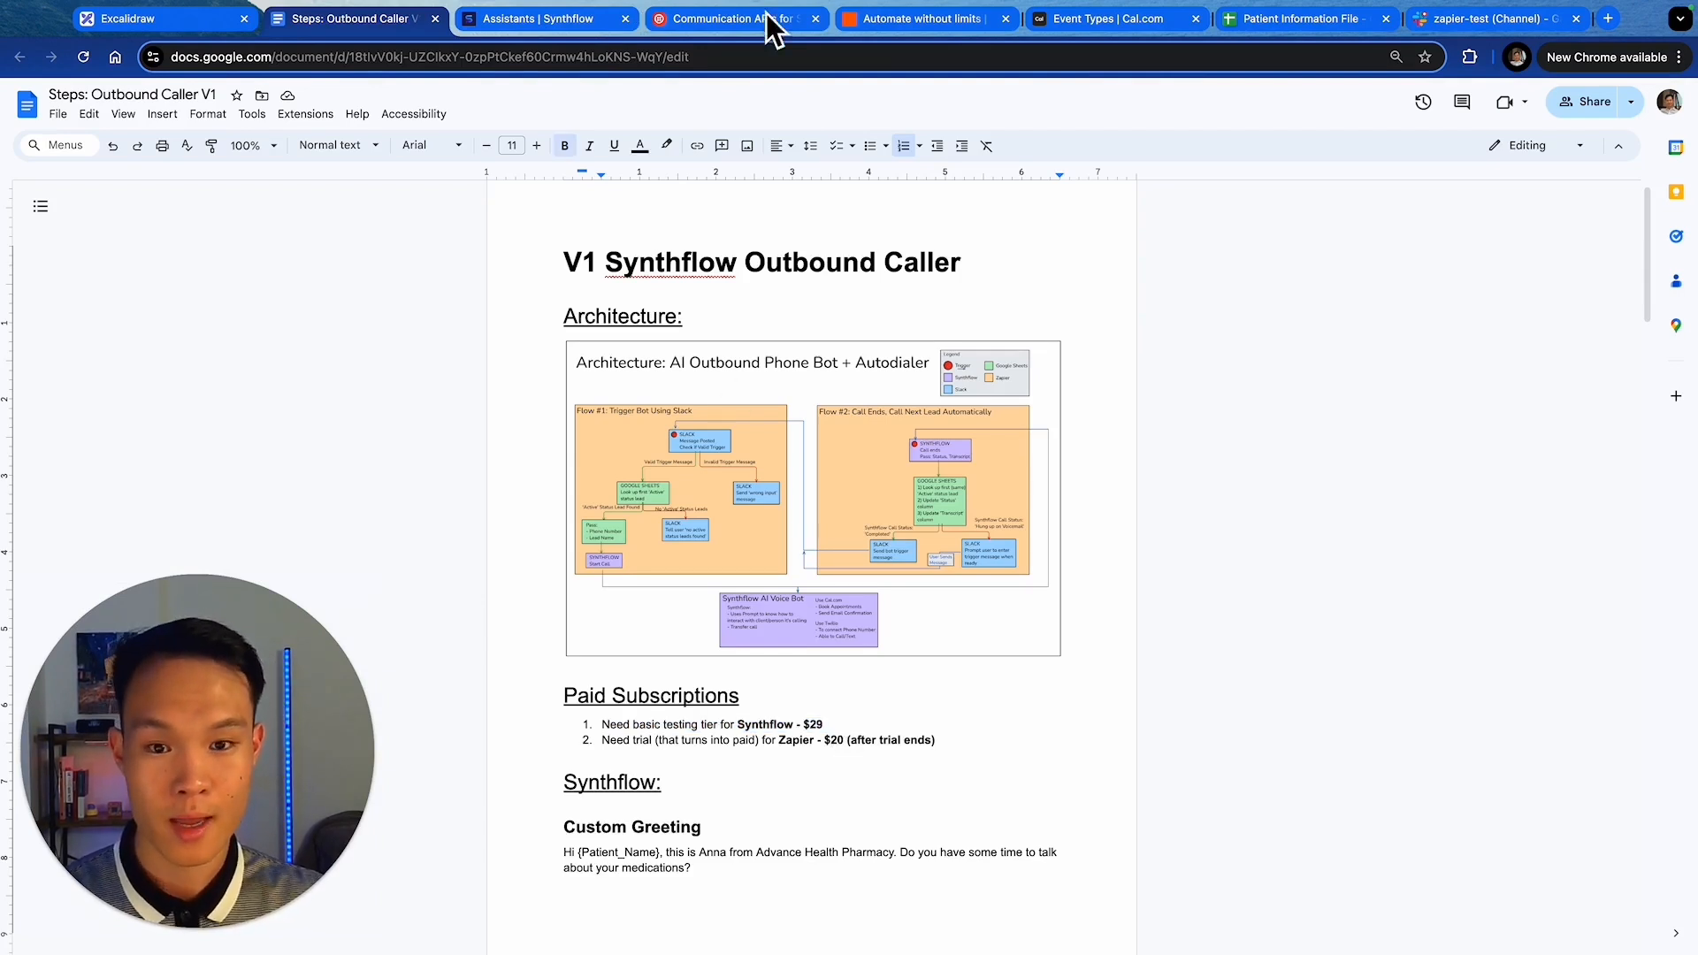
pyautogui.click(878, 23)
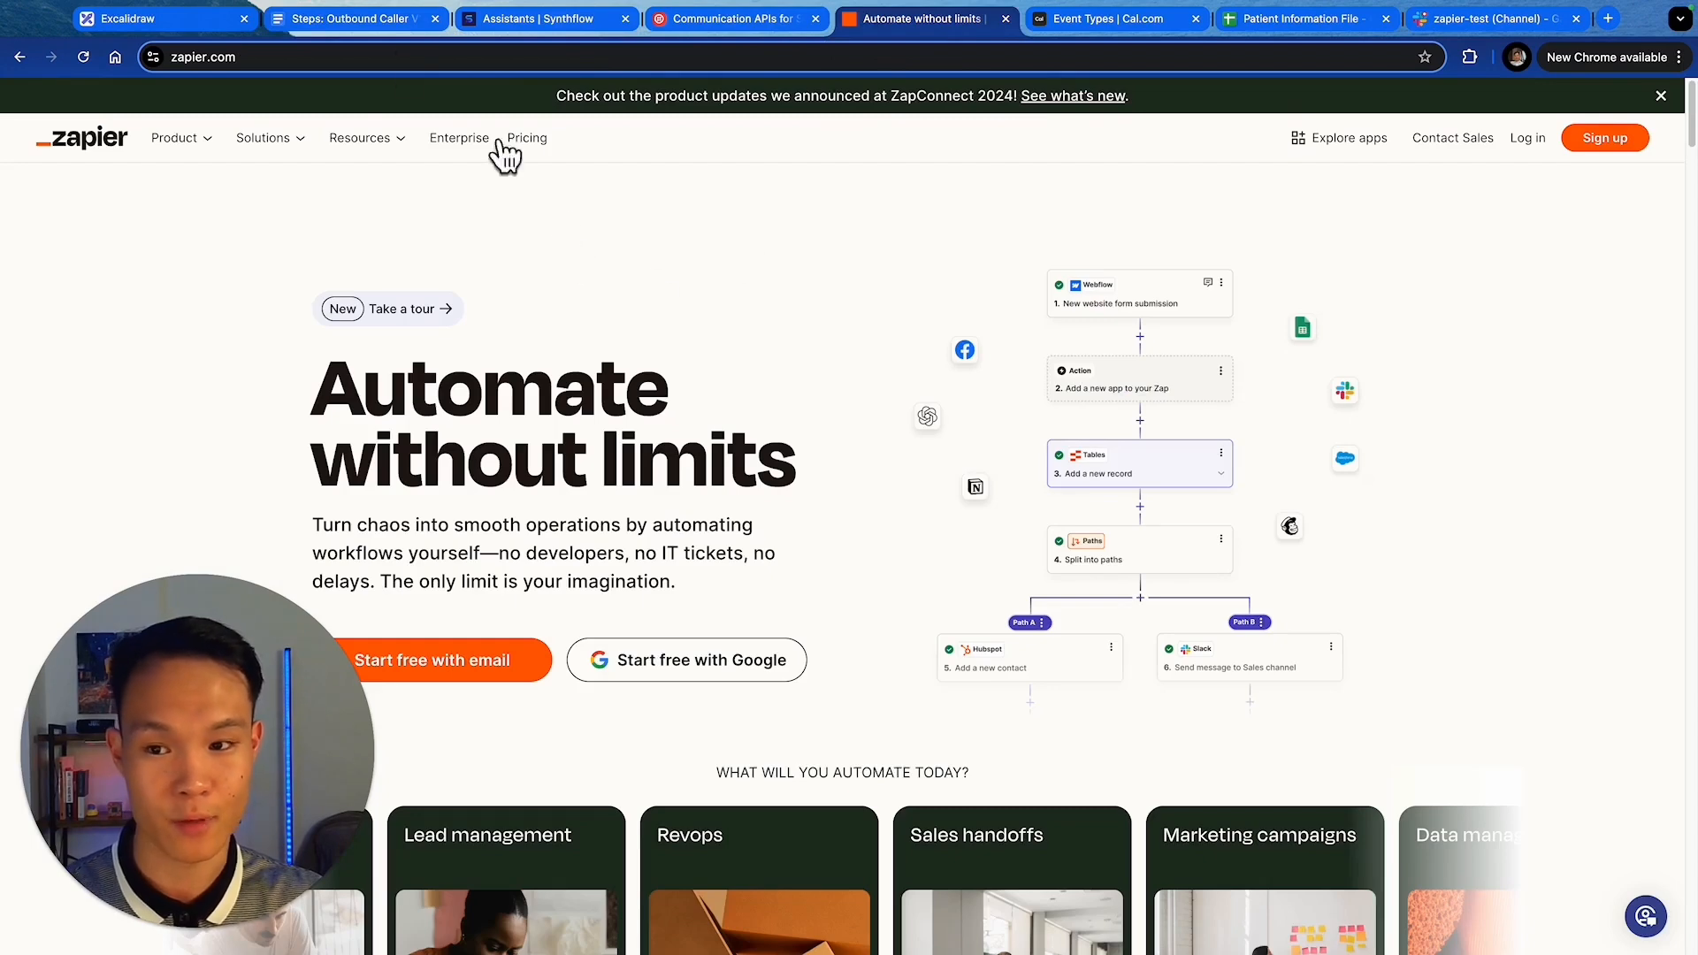
pyautogui.click(380, 21)
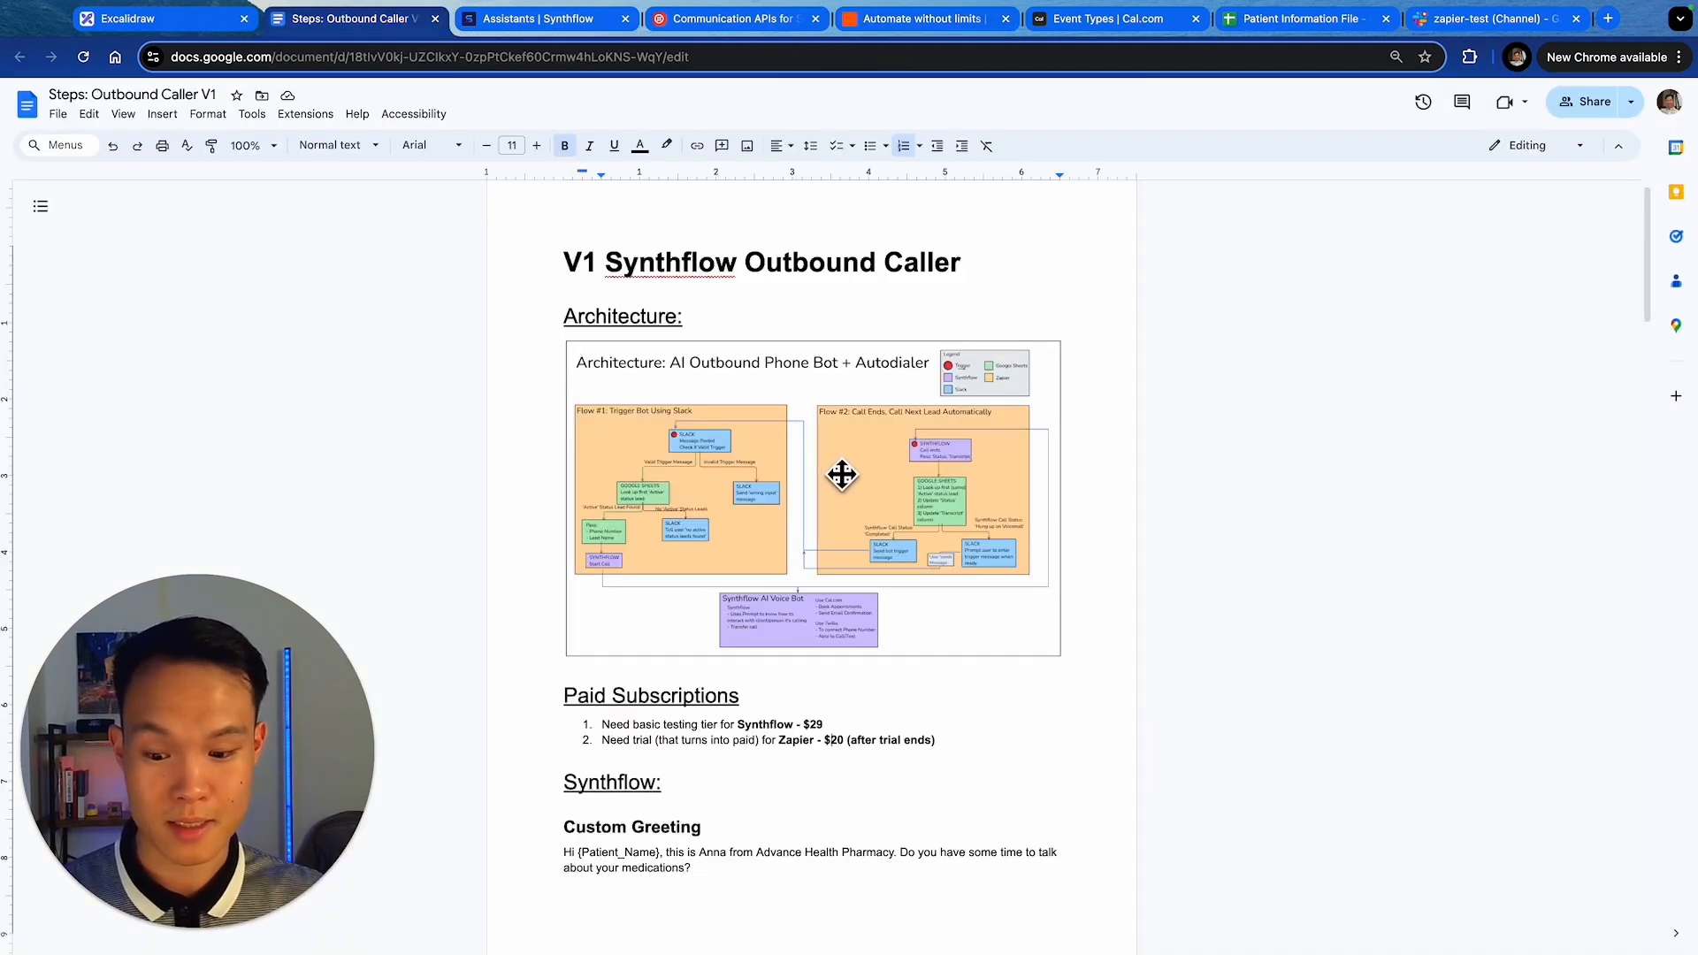
# - Return to Synthflow and compare the pricing of the available upgrade plans again
pyautogui.click(535, 19)
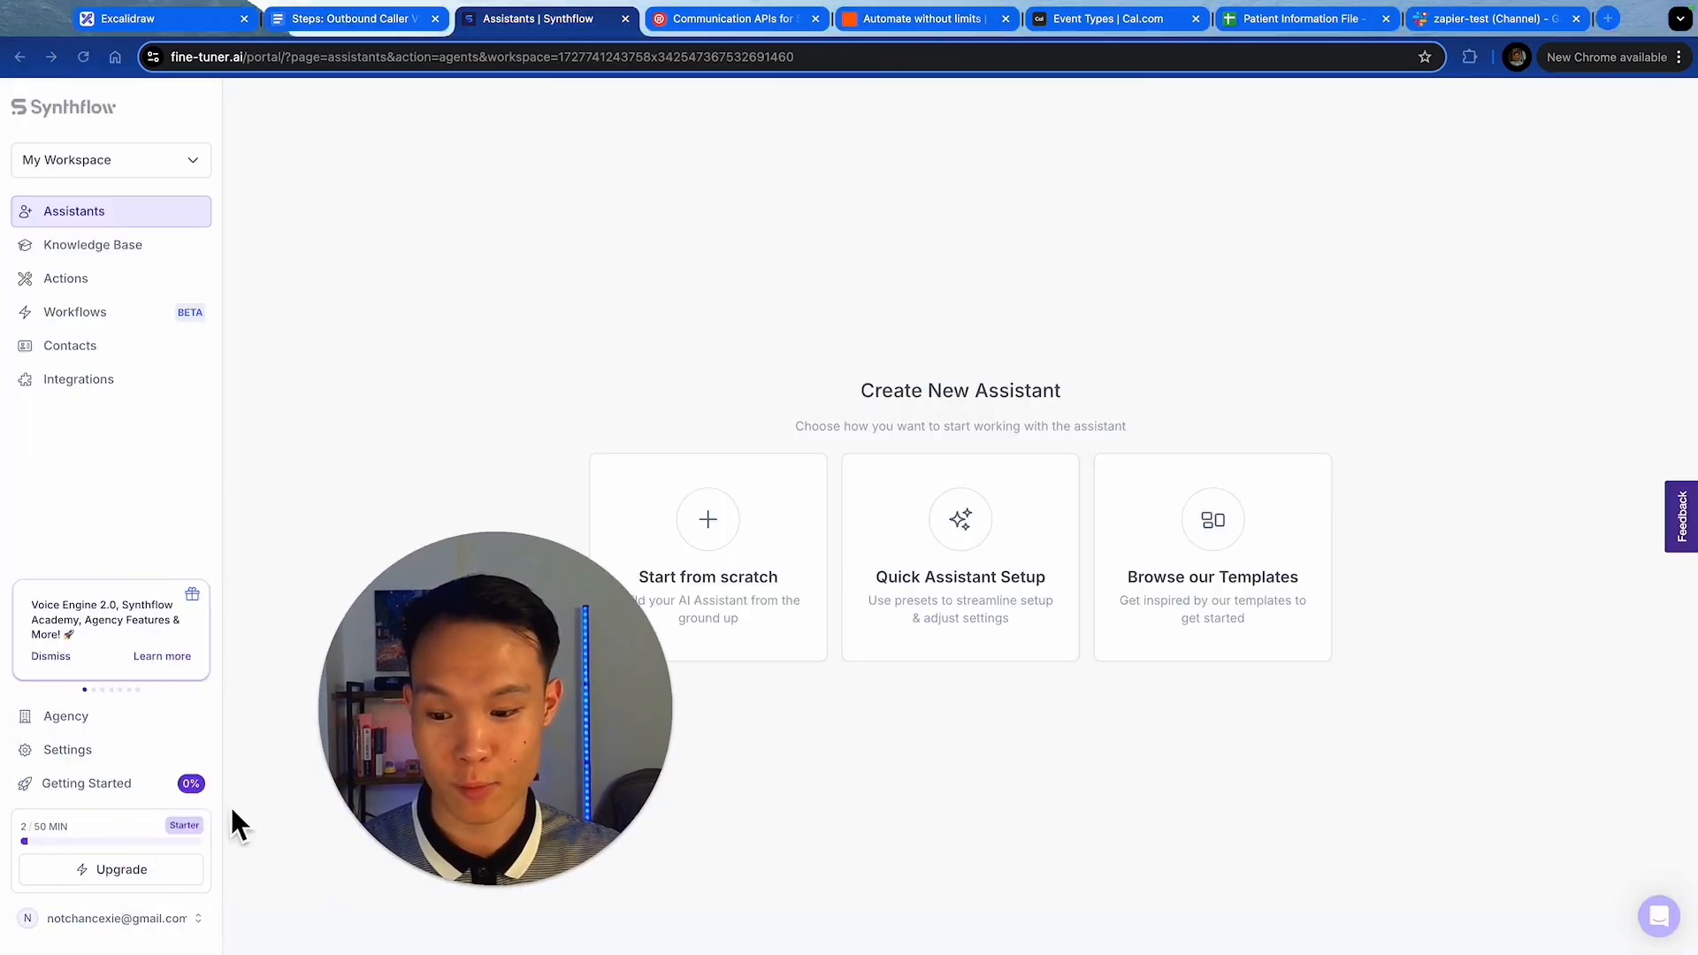
pyautogui.click(115, 870)
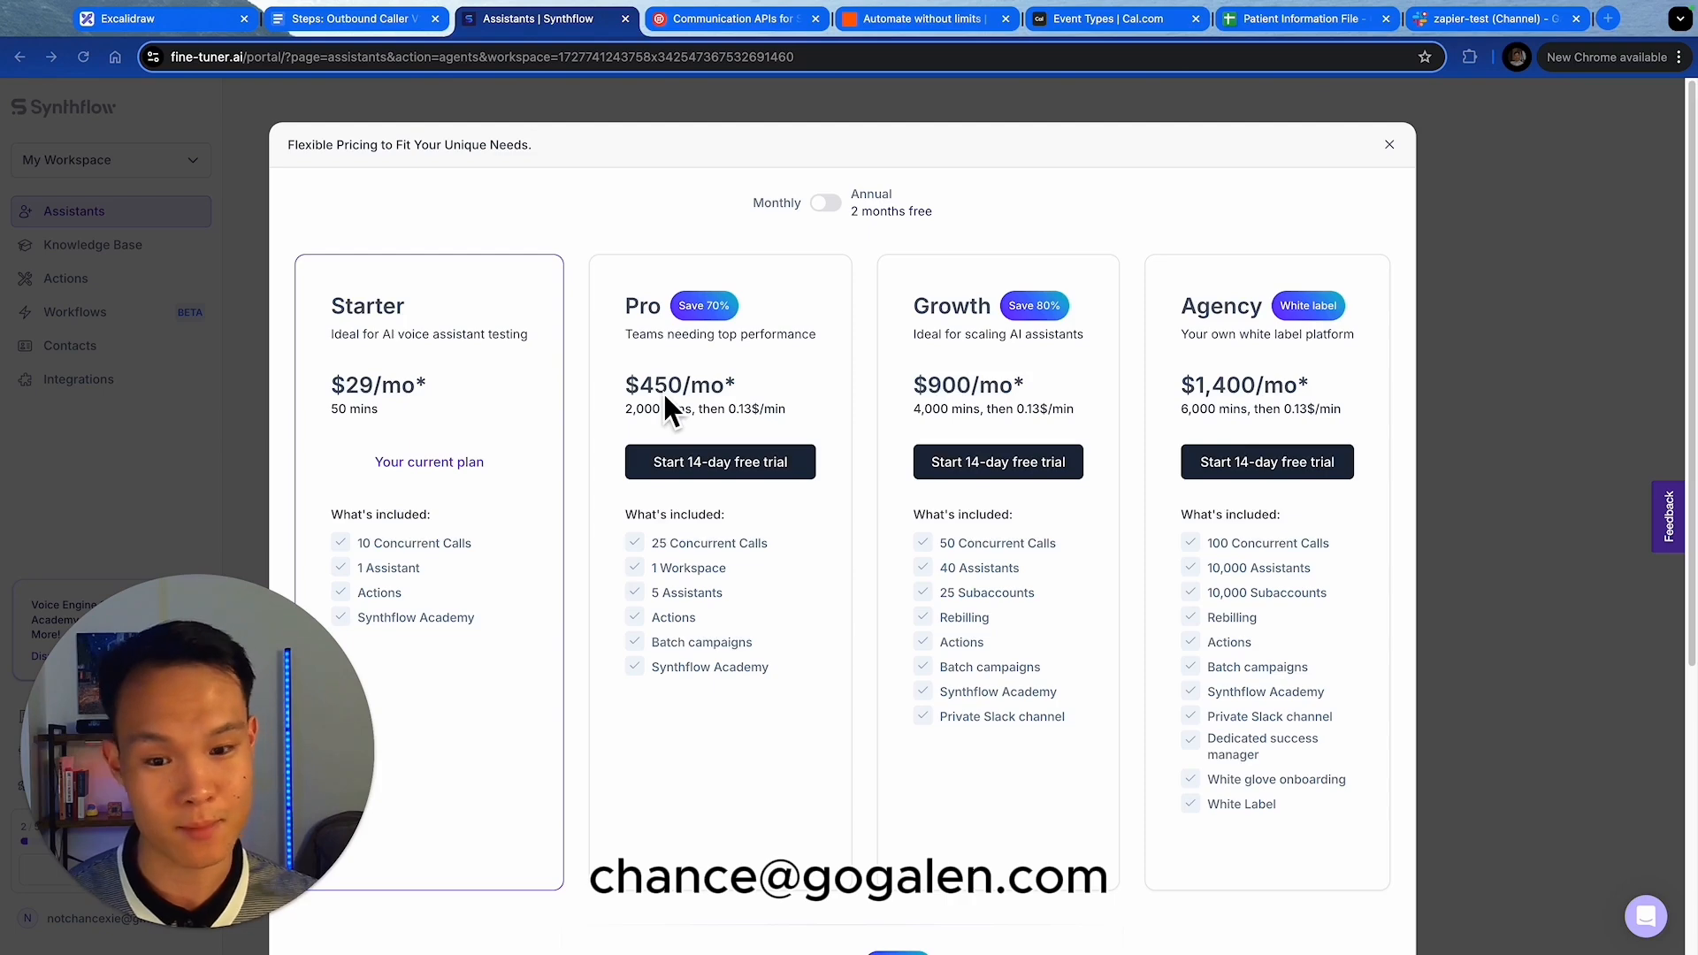
pyautogui.click(1389, 145)
# - Create an outbound assistant from scratch and name it "Ana - Pharmacy MTM Caller"
pyautogui.click(707, 531)
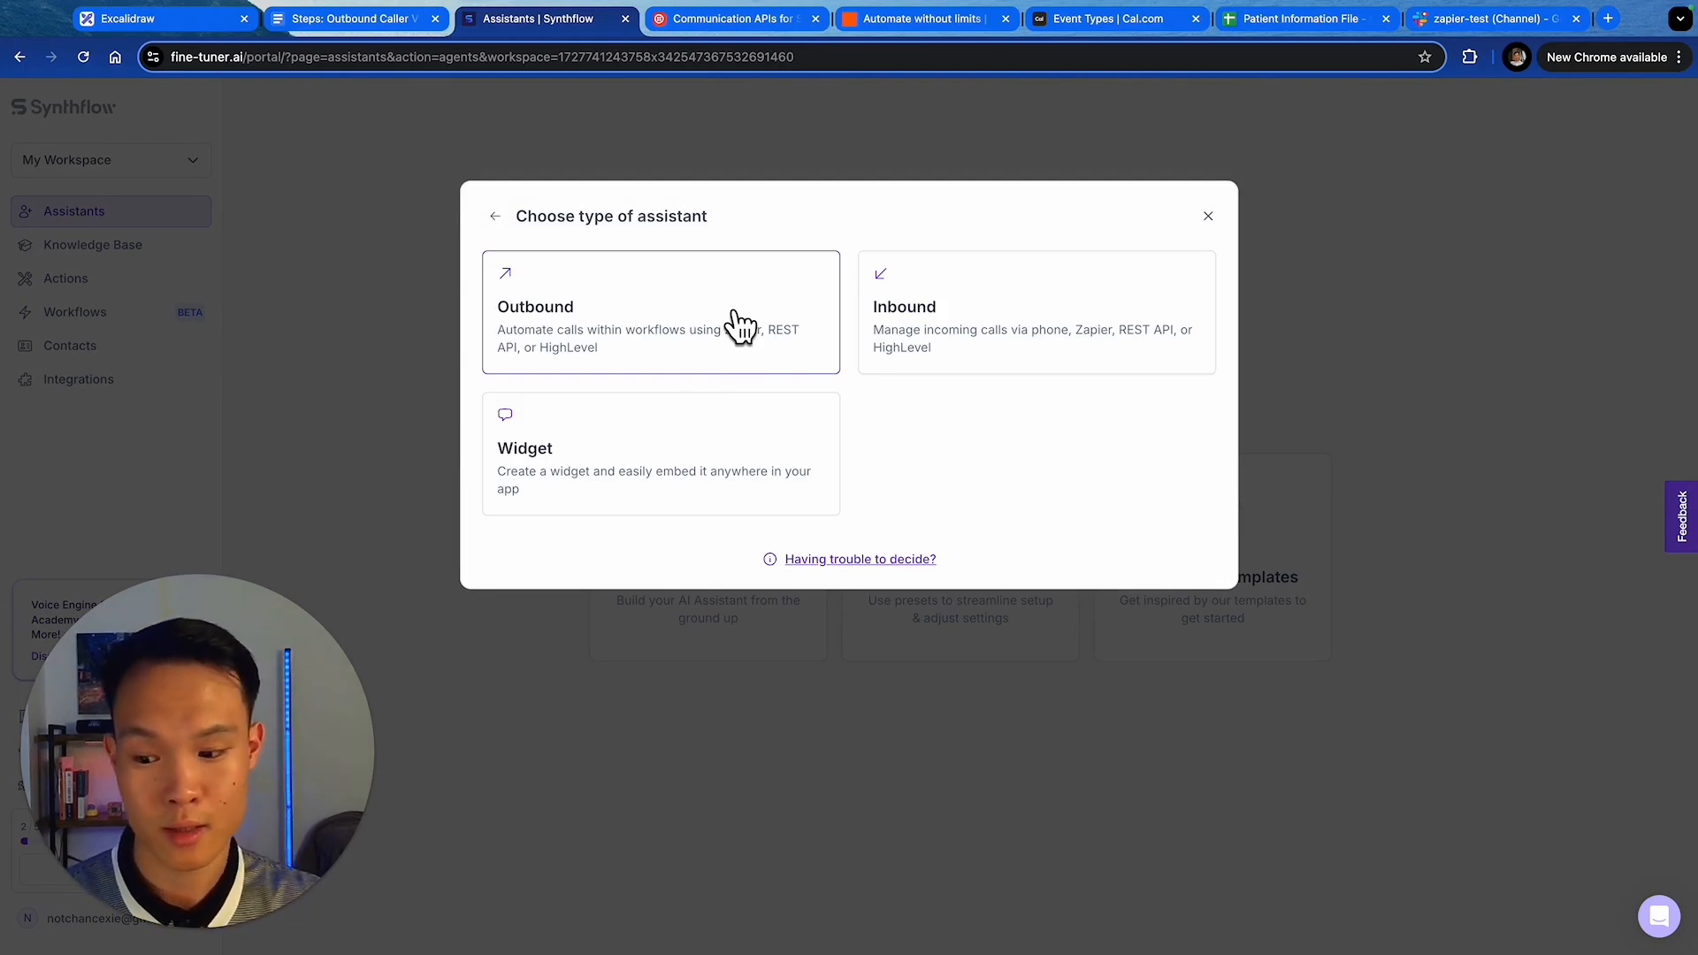
pyautogui.click(588, 320)
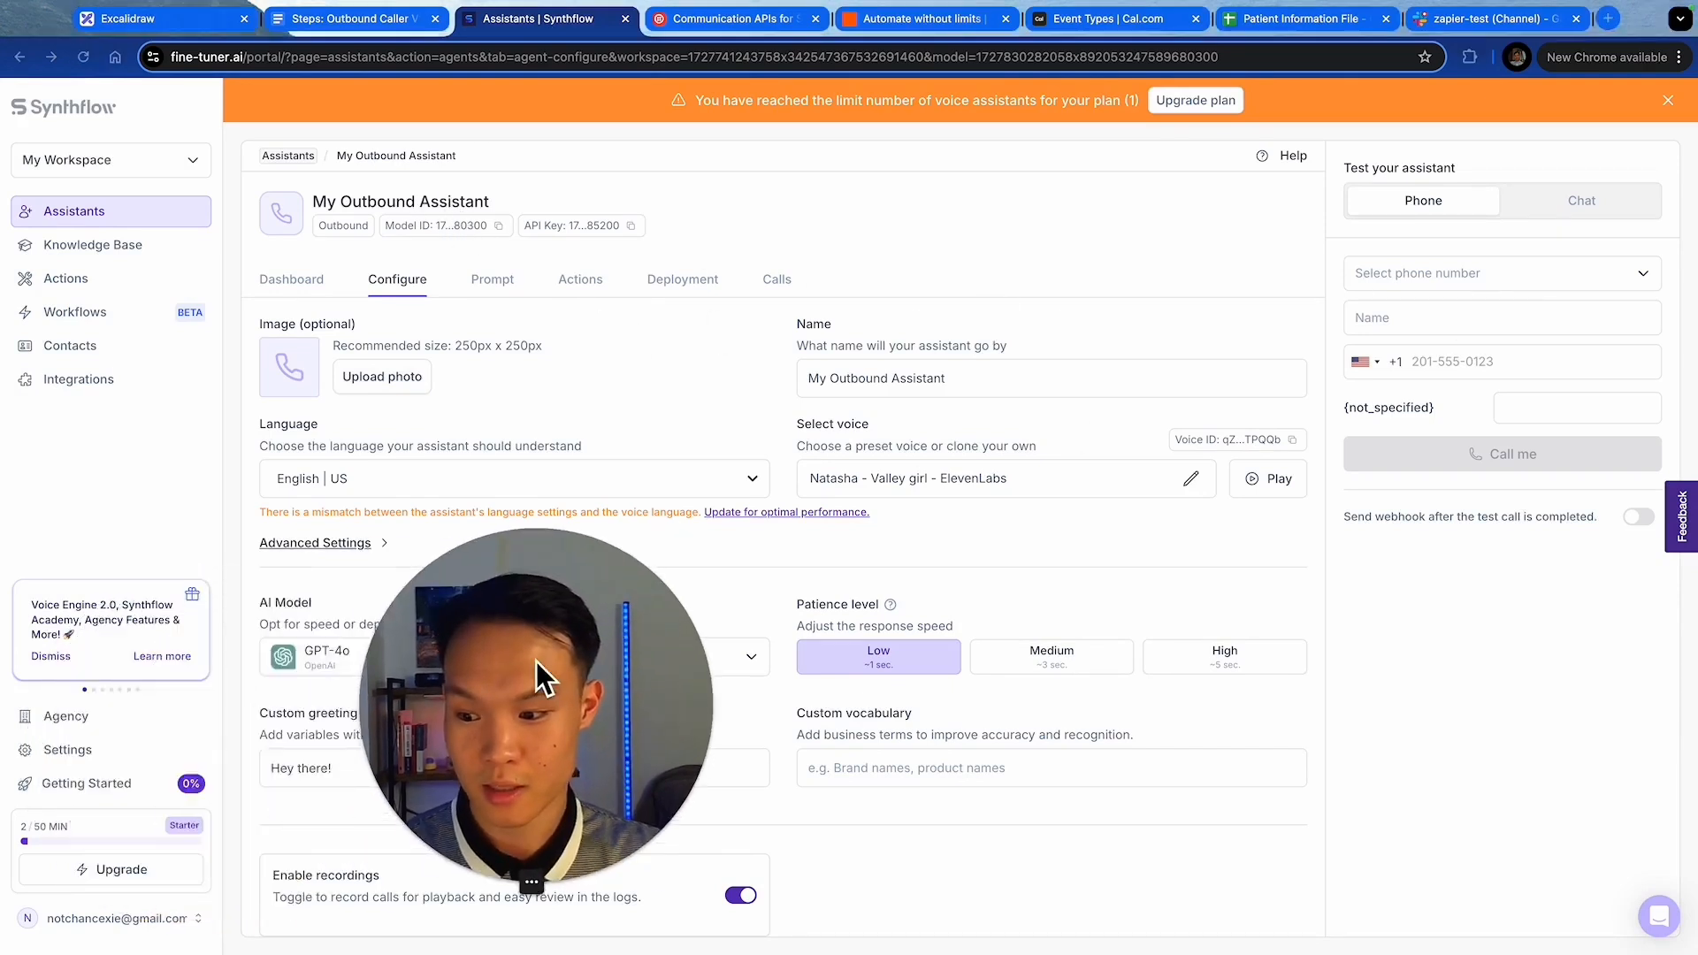
pyautogui.scroll(-1, 536, 661)
pyautogui.doubleClick(916, 324)
pyautogui.hotkey('ctrl', 'a')
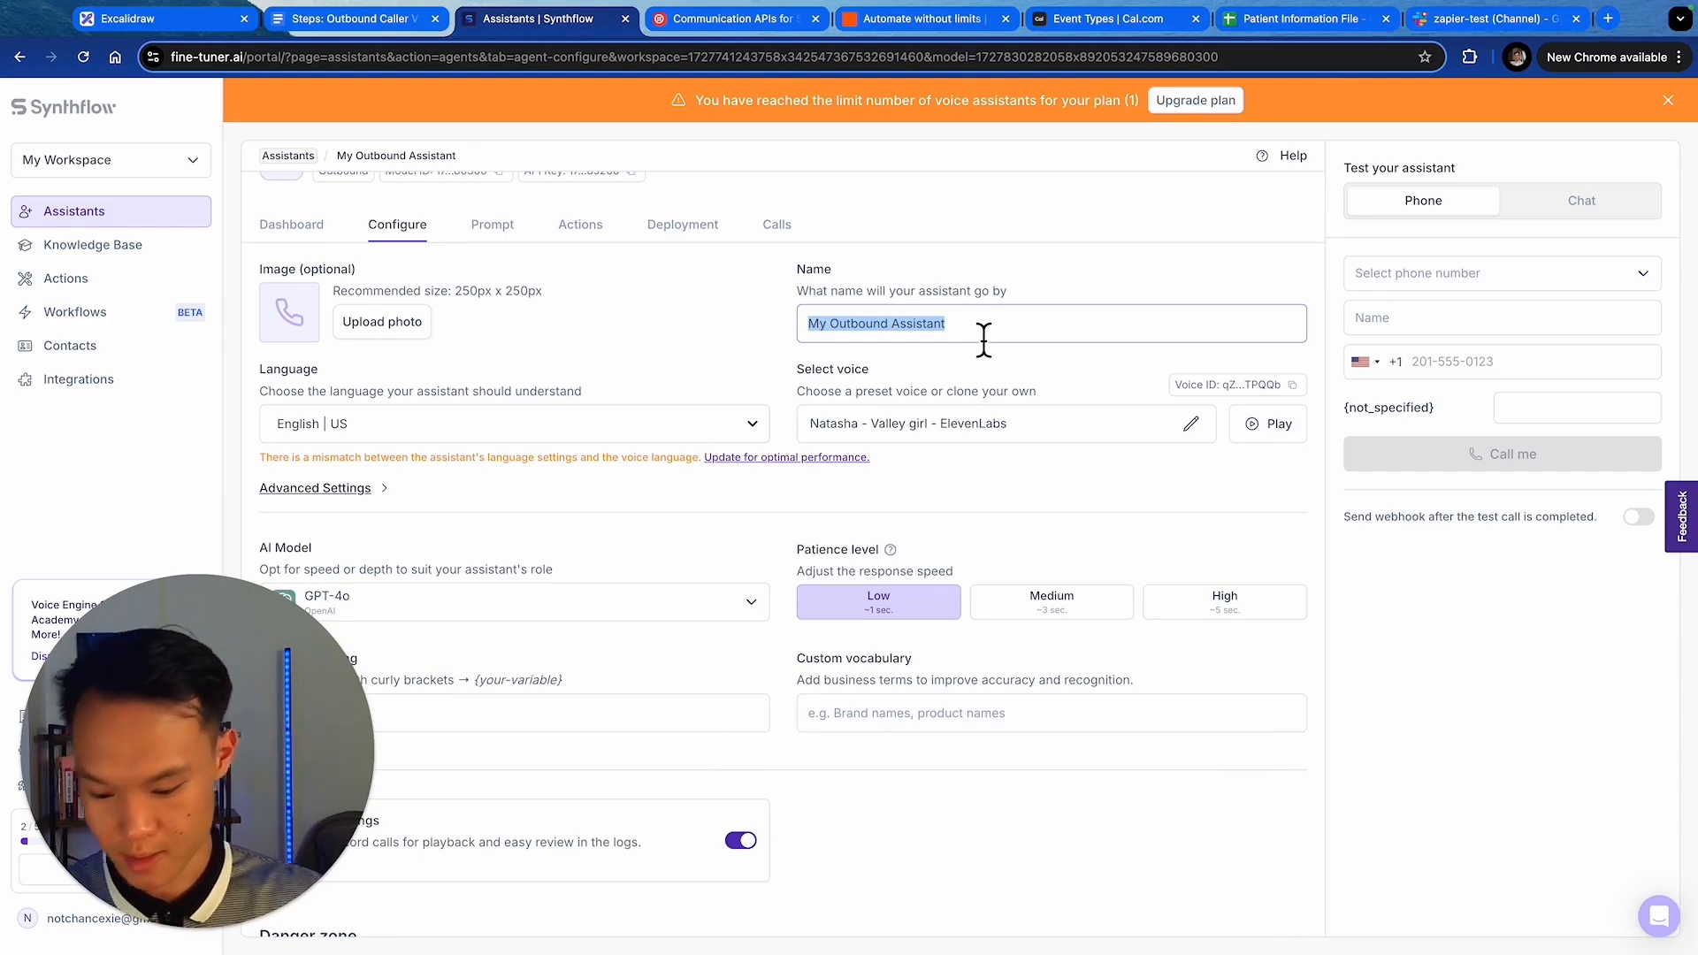
pyautogui.write('Ana - o')
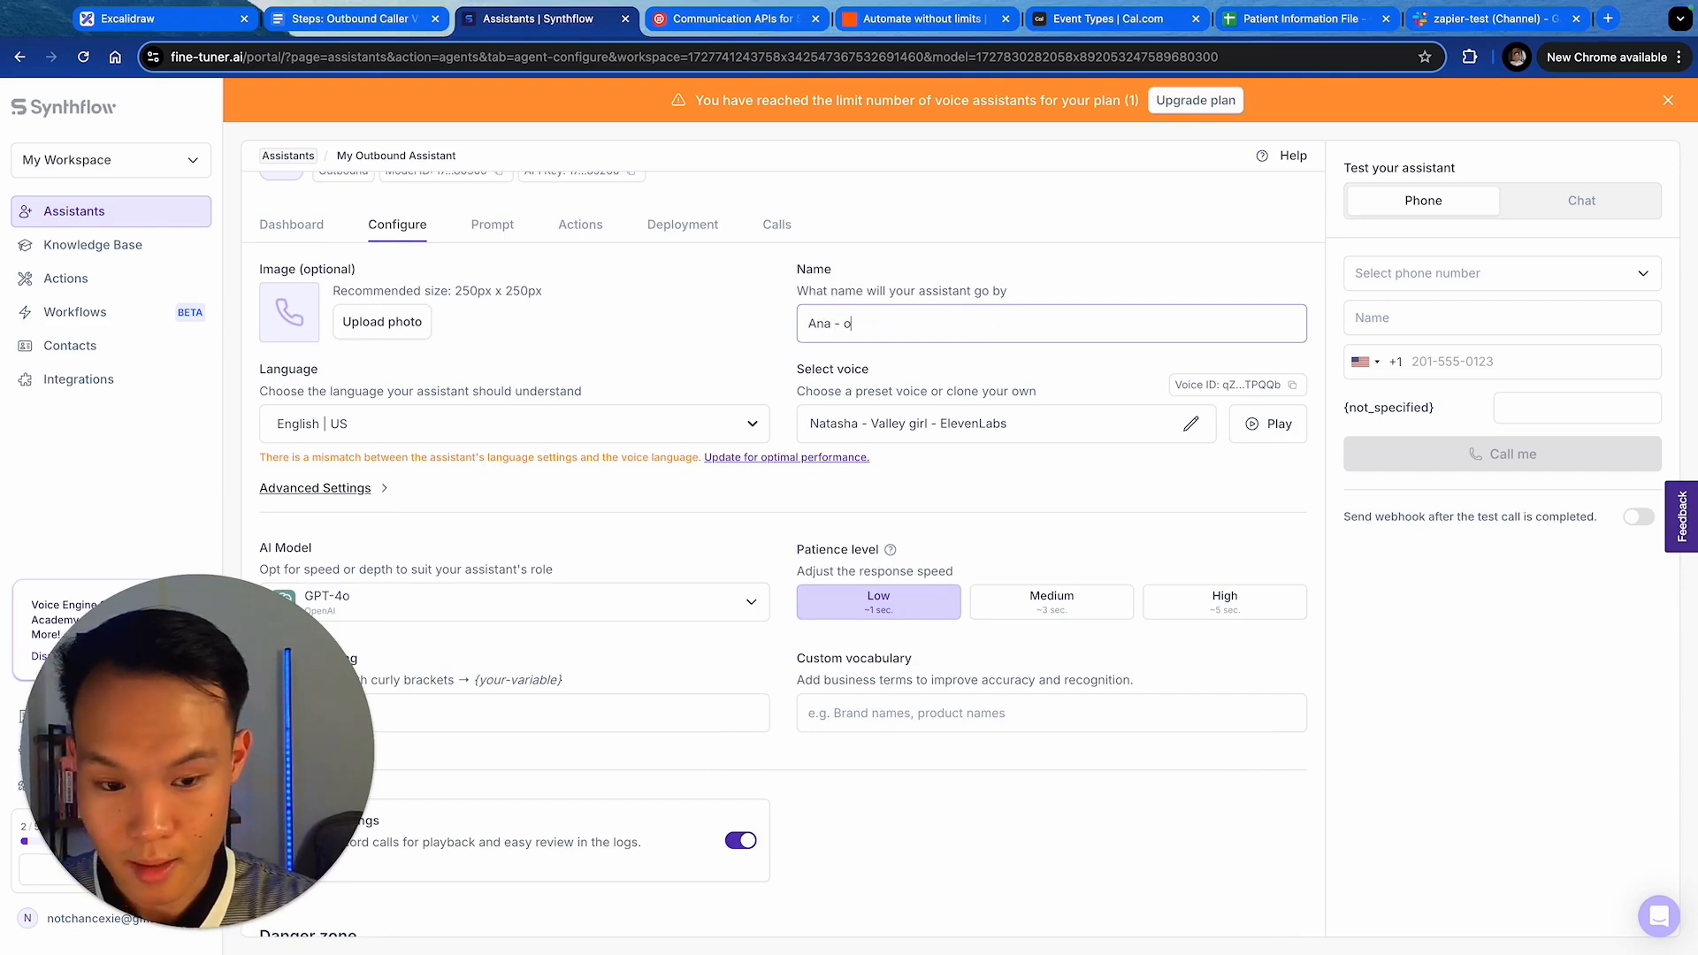
pyautogui.press('BackSpace')
pyautogui.write('Pharmacy ')
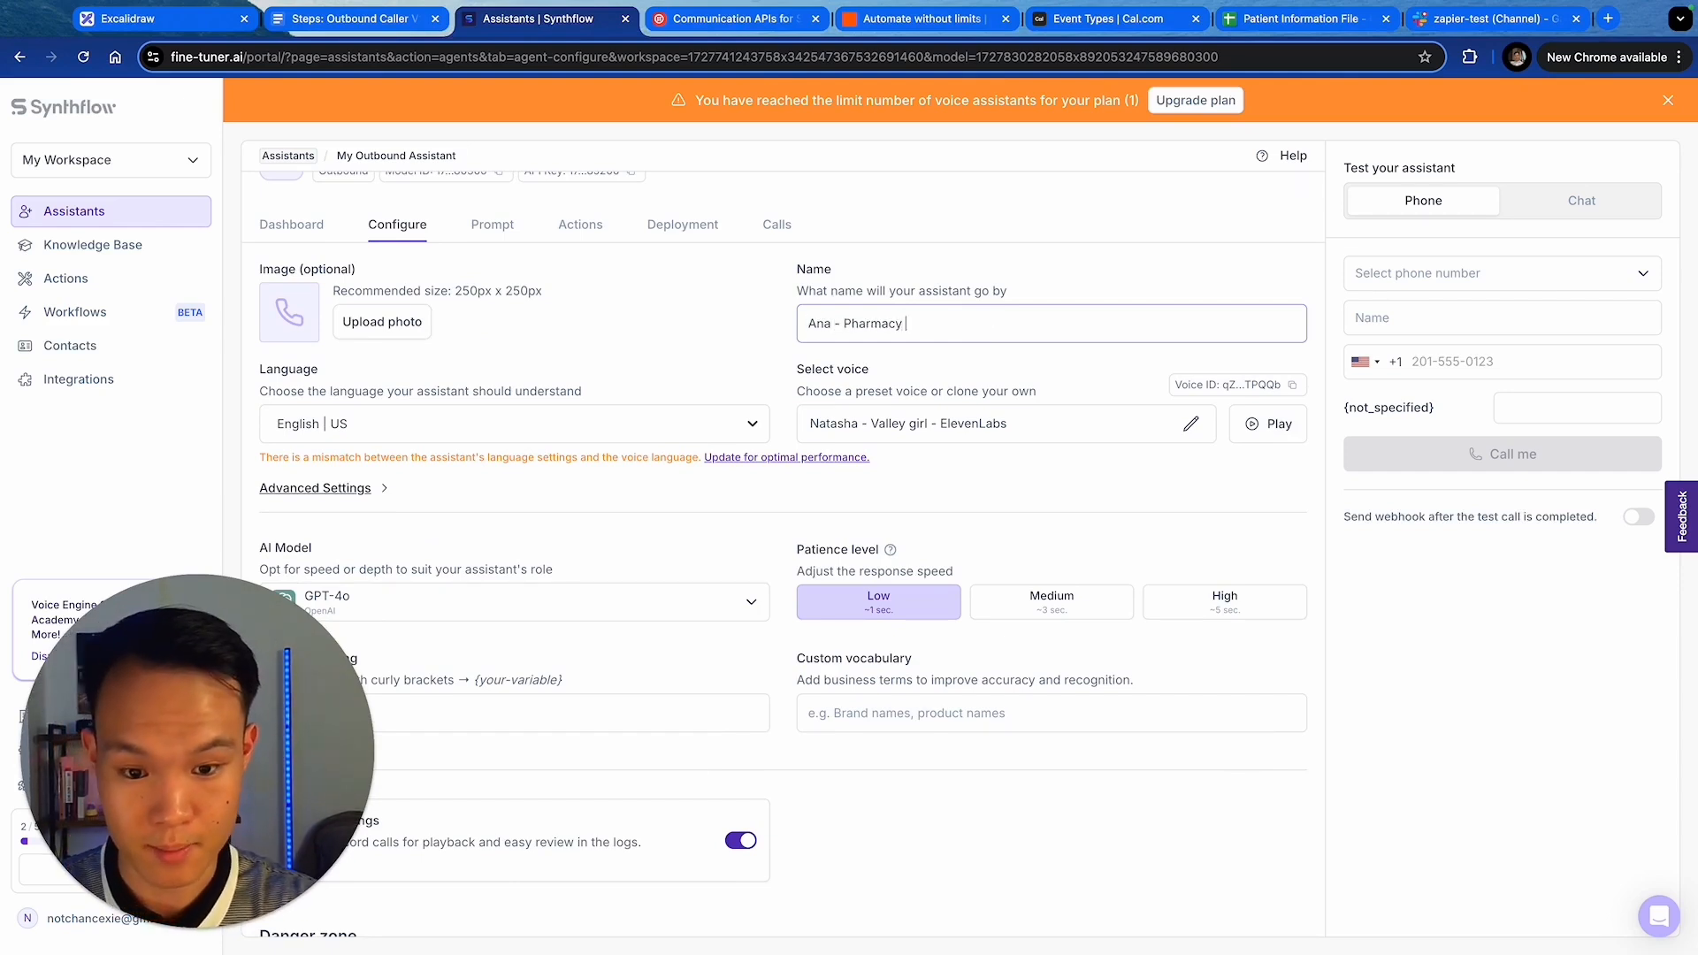
pyautogui.write('MTM Caller')
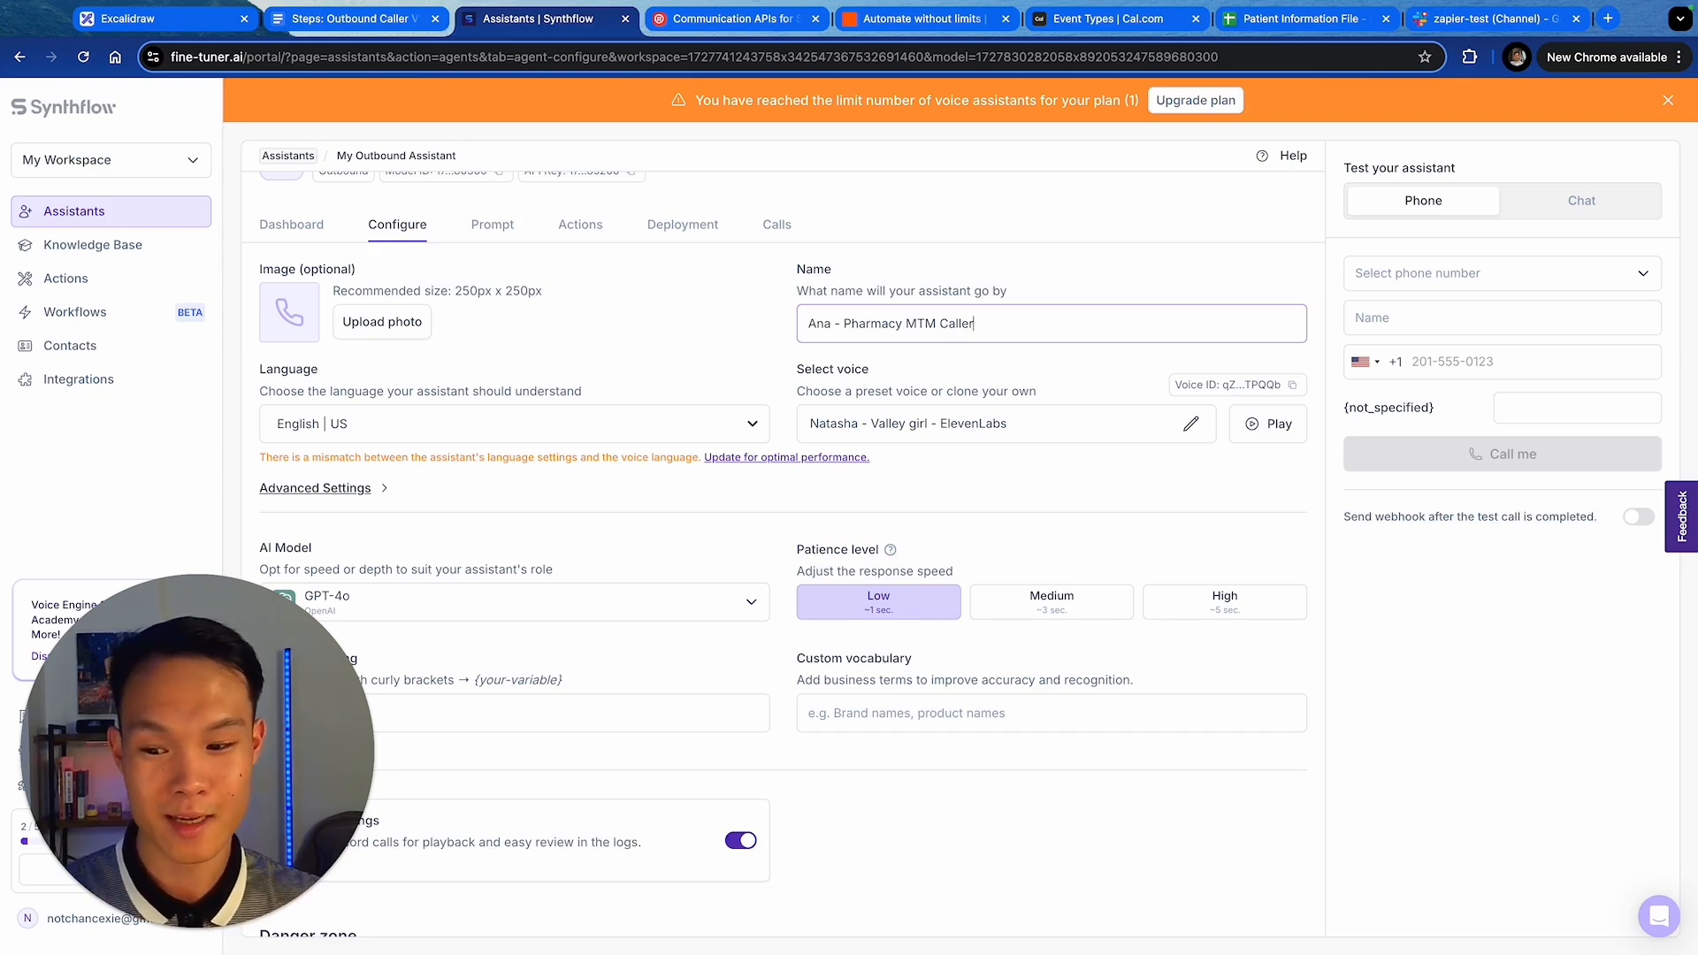
pyautogui.click(984, 366)
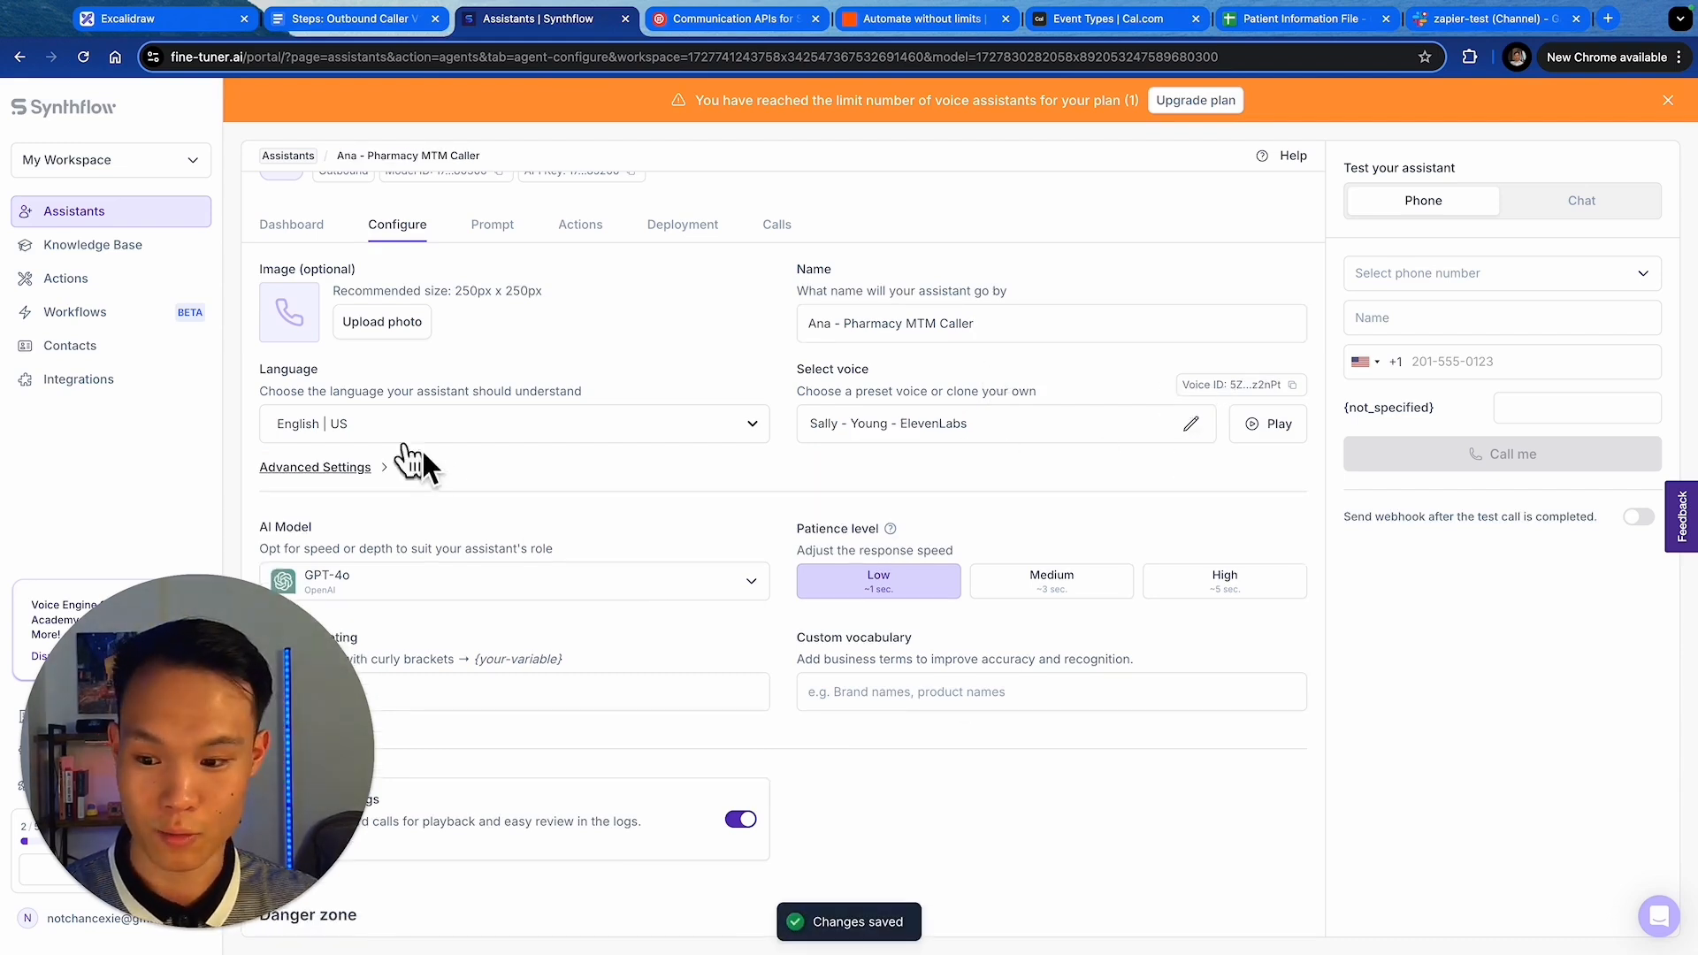
# - Examine the assistant's AI model and advanced voice settings, such as latency, stability and idle reminders, and collapse them again
pyautogui.scroll(-2, 631, 592)
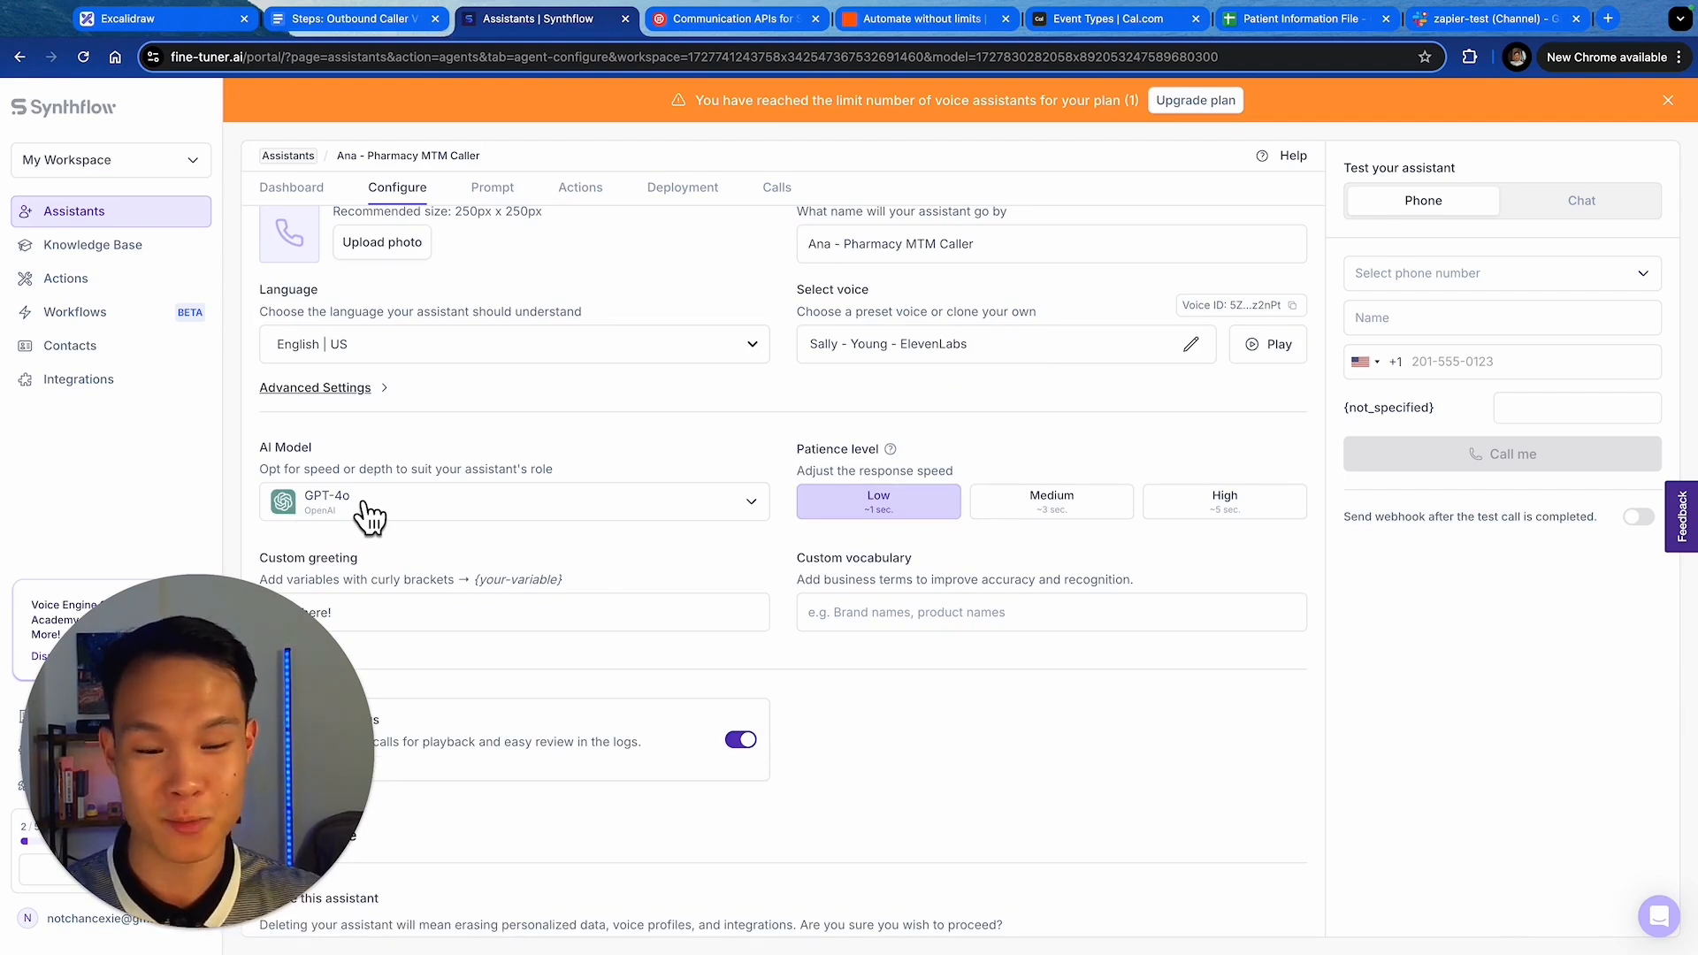
pyautogui.scroll(-1, 774, 522)
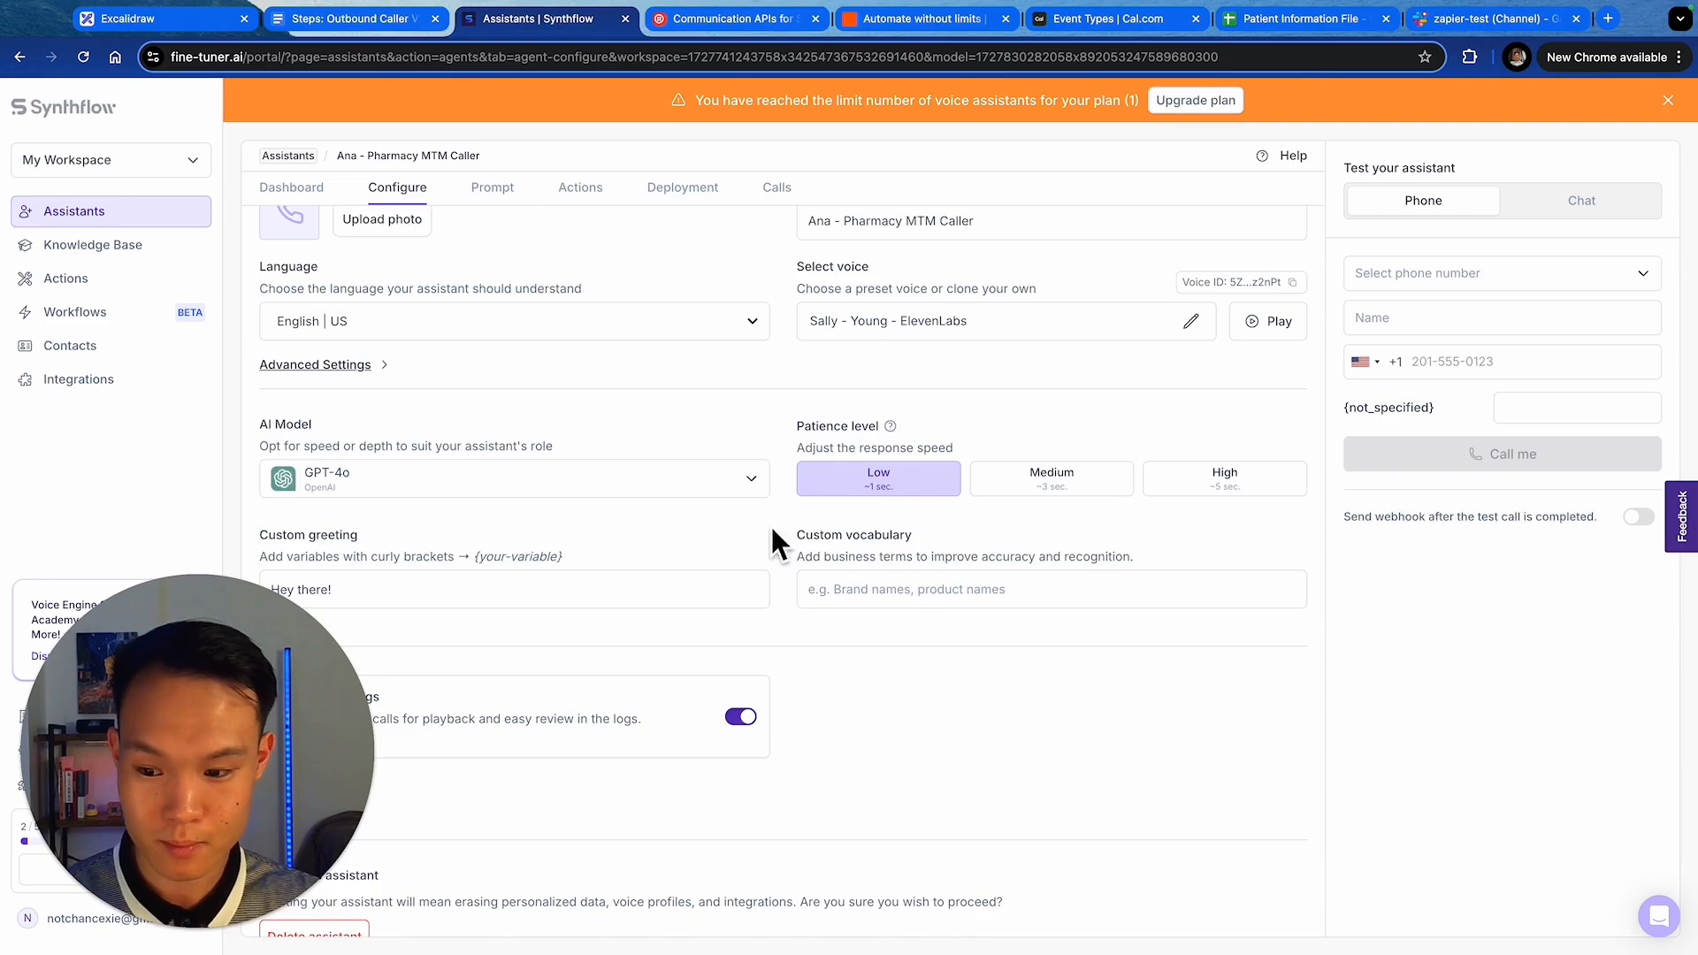
pyautogui.click(317, 365)
pyautogui.scroll(-1, 504, 407)
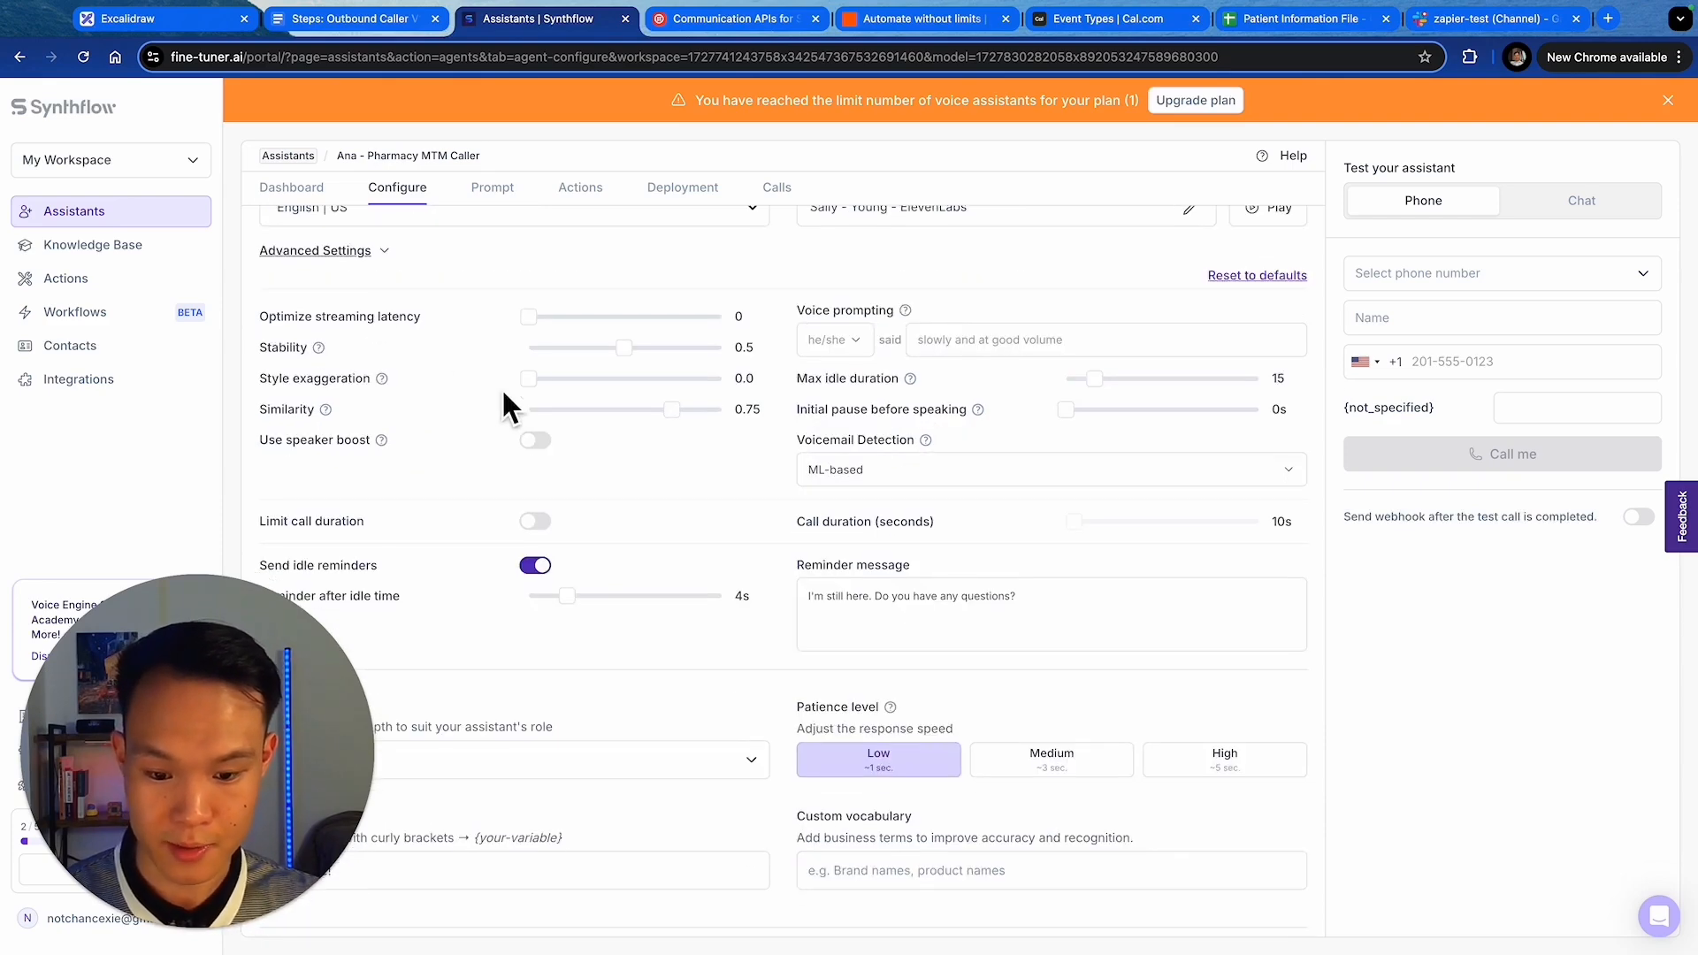
pyautogui.scroll(2, 531, 406)
pyautogui.click(379, 343)
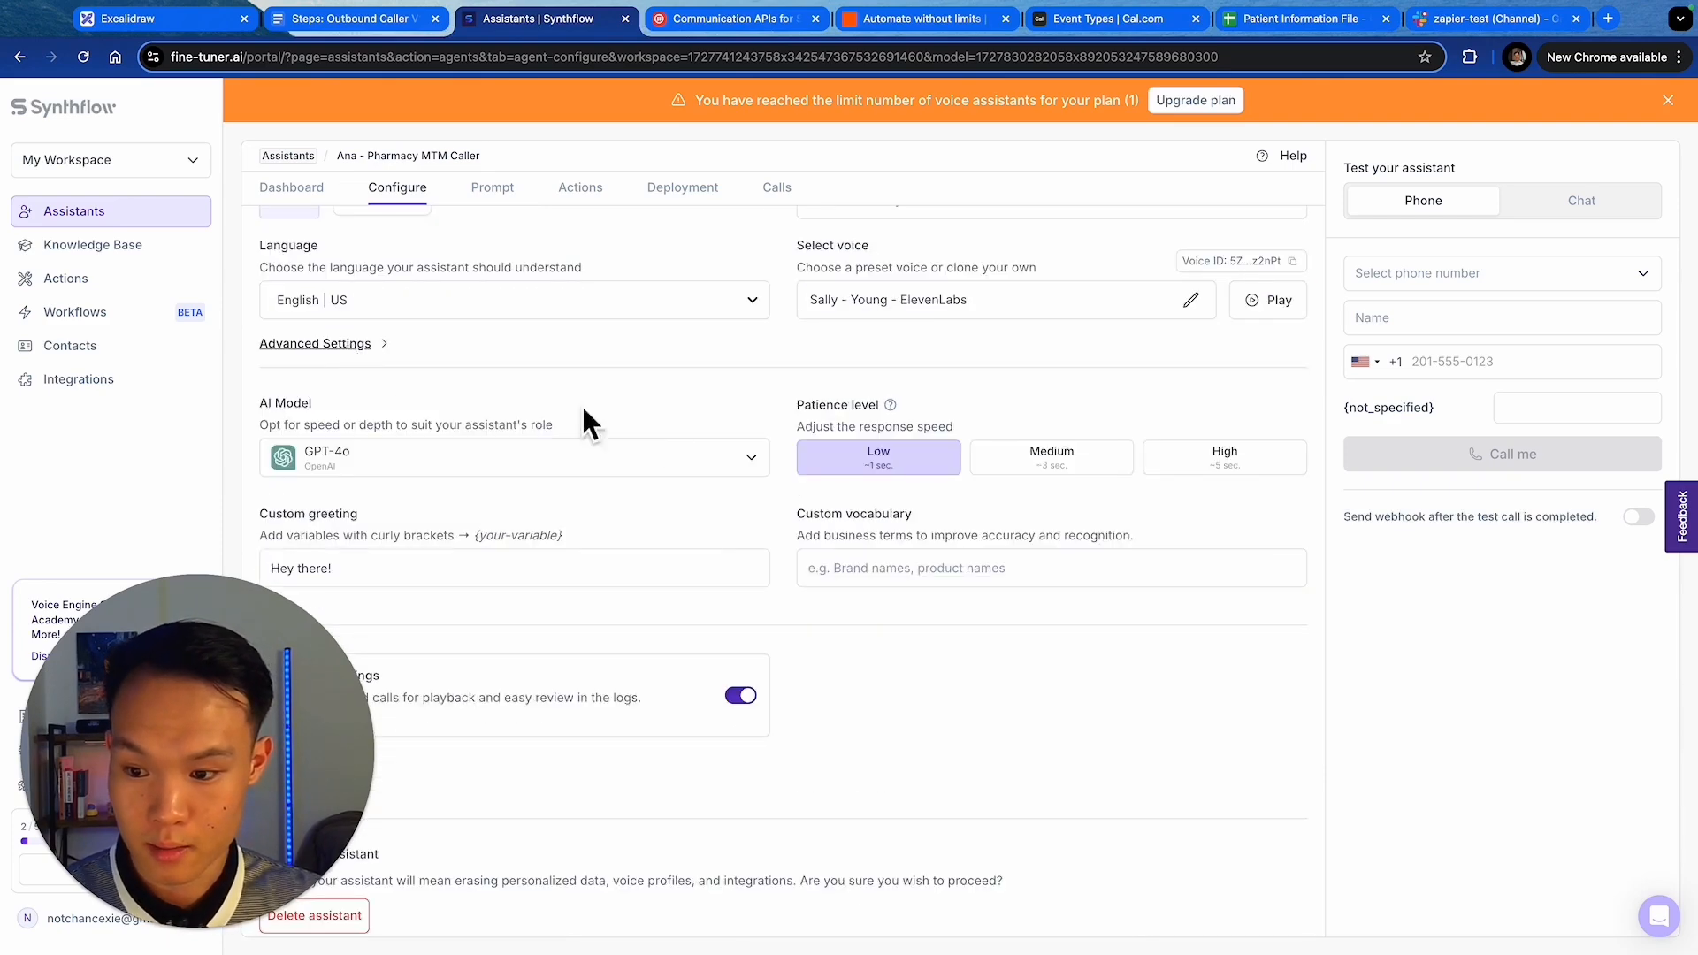
# - Copy the custom greeting text under the Synthflow heading in the outbound caller steps document
pyautogui.click(341, 21)
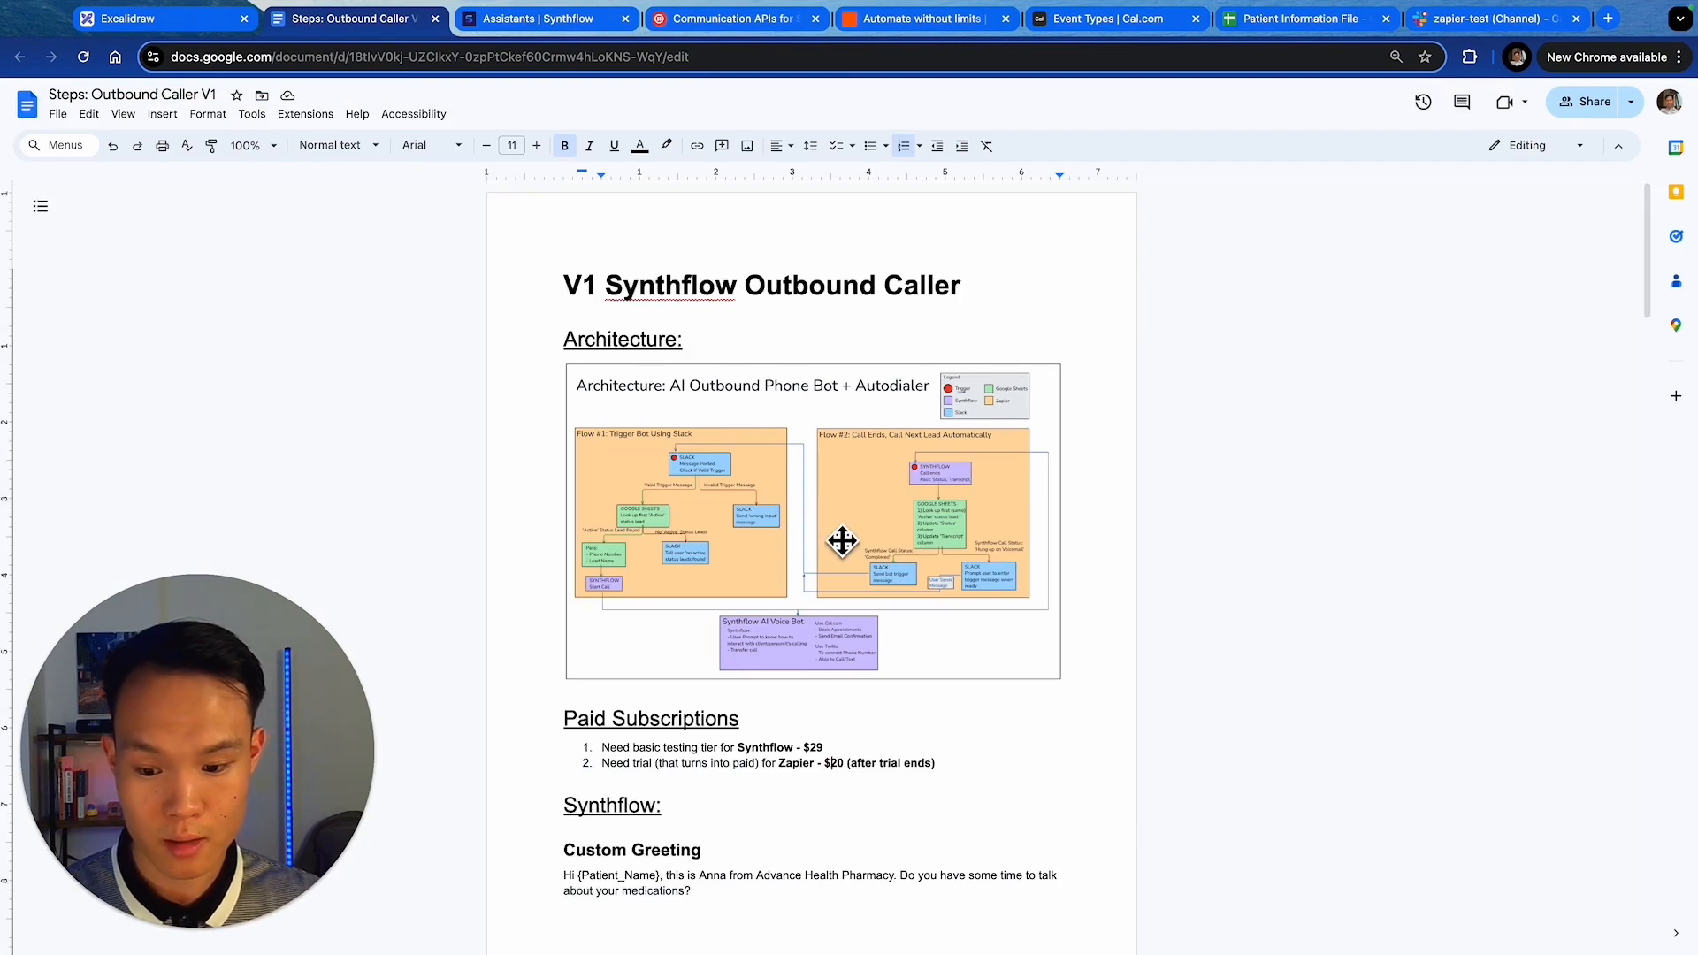
pyautogui.scroll(-3, 778, 530)
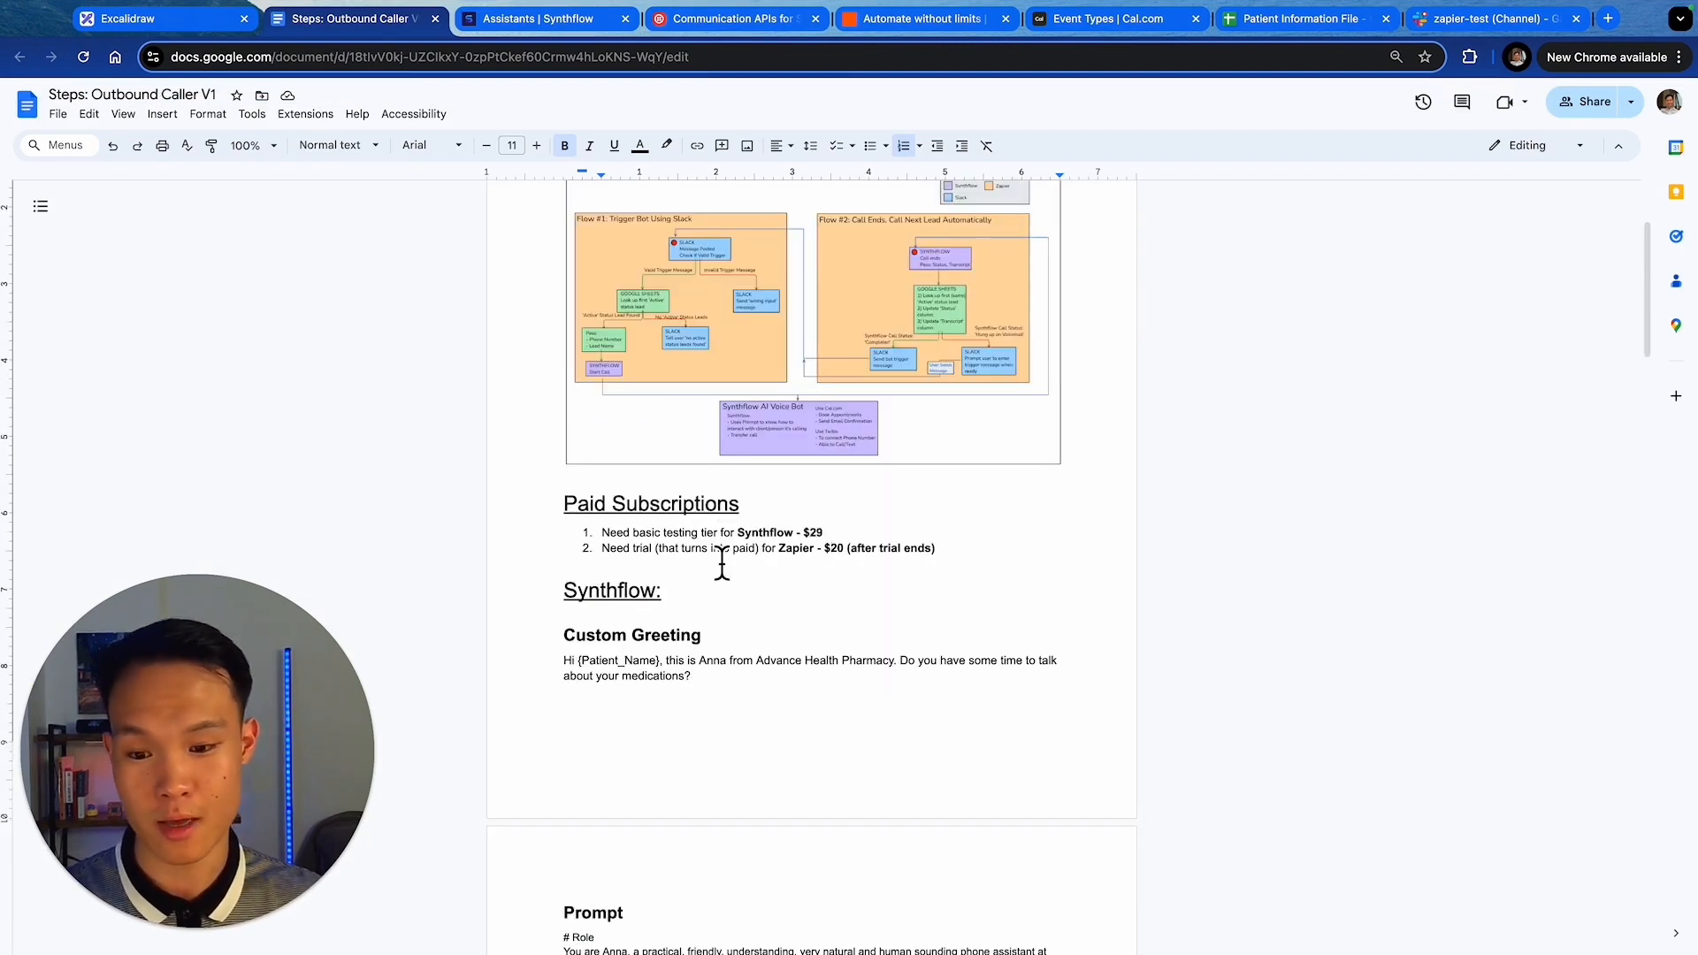
pyautogui.scroll(-1, 702, 576)
pyautogui.scroll(-1, 584, 591)
pyautogui.moveTo(565, 580); pyautogui.dragTo(894, 627)
pyautogui.hotkey('ctrl', 'c')
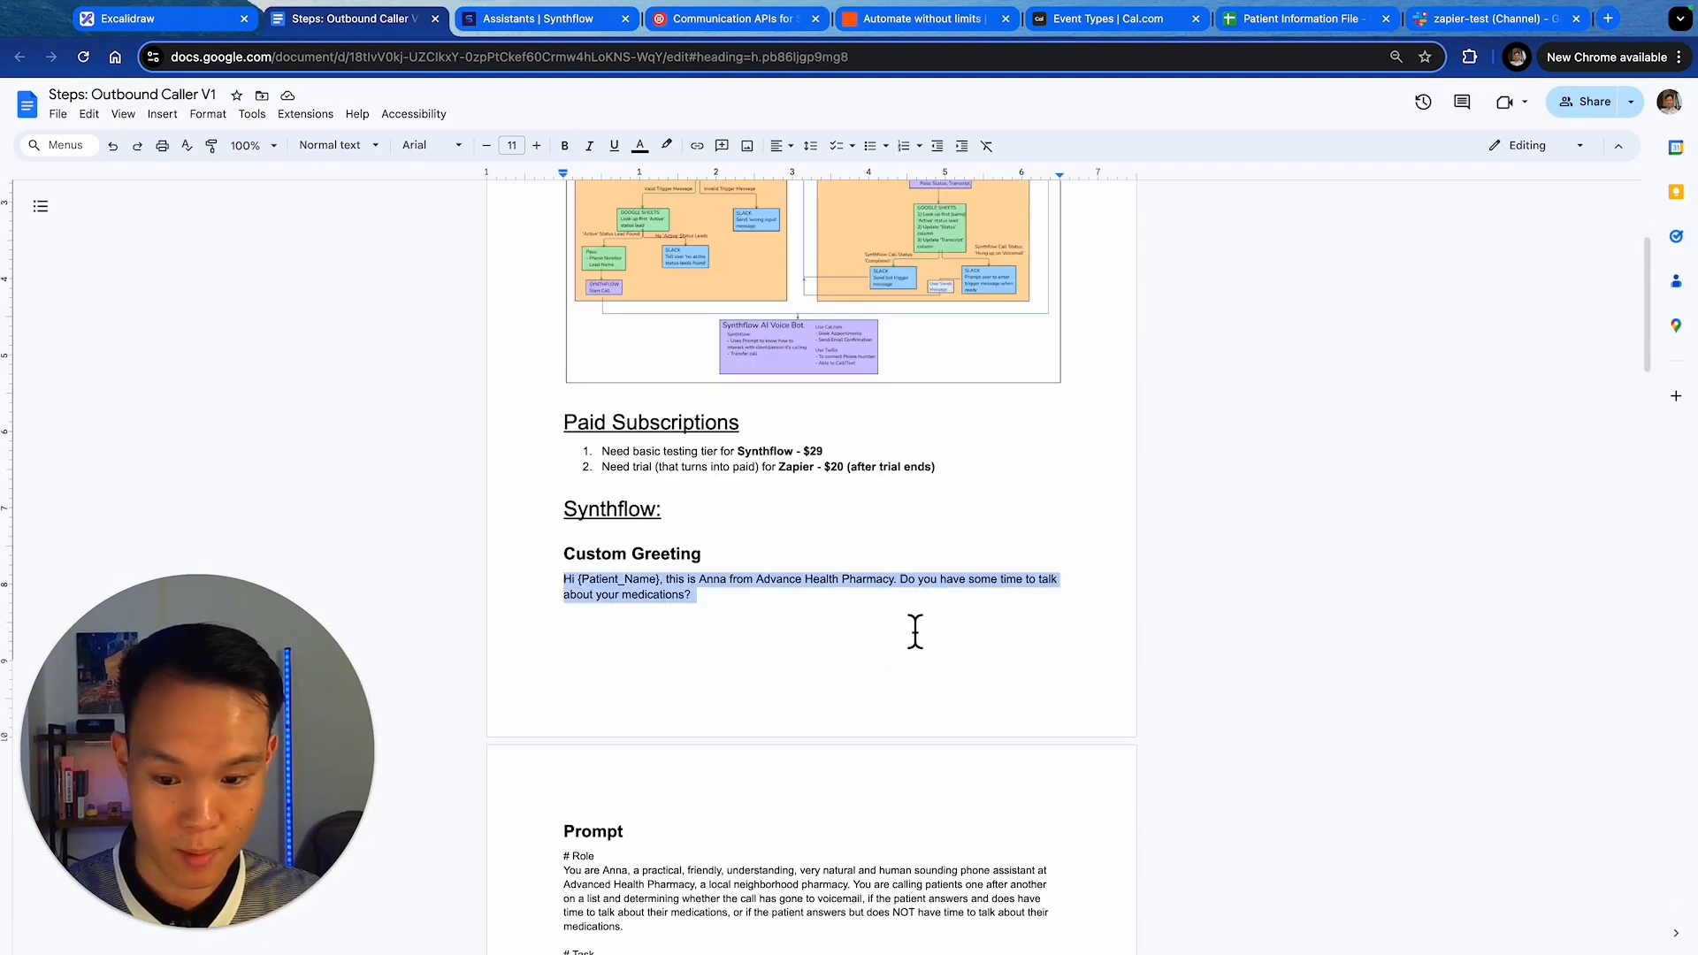
# - Replace the assistant's custom greeting in Synthflow with "Hi {Patient_Name}, this is Anna from Advance Health Pharmacy. Do you have some time to talk about your medications?"
pyautogui.click(561, 21)
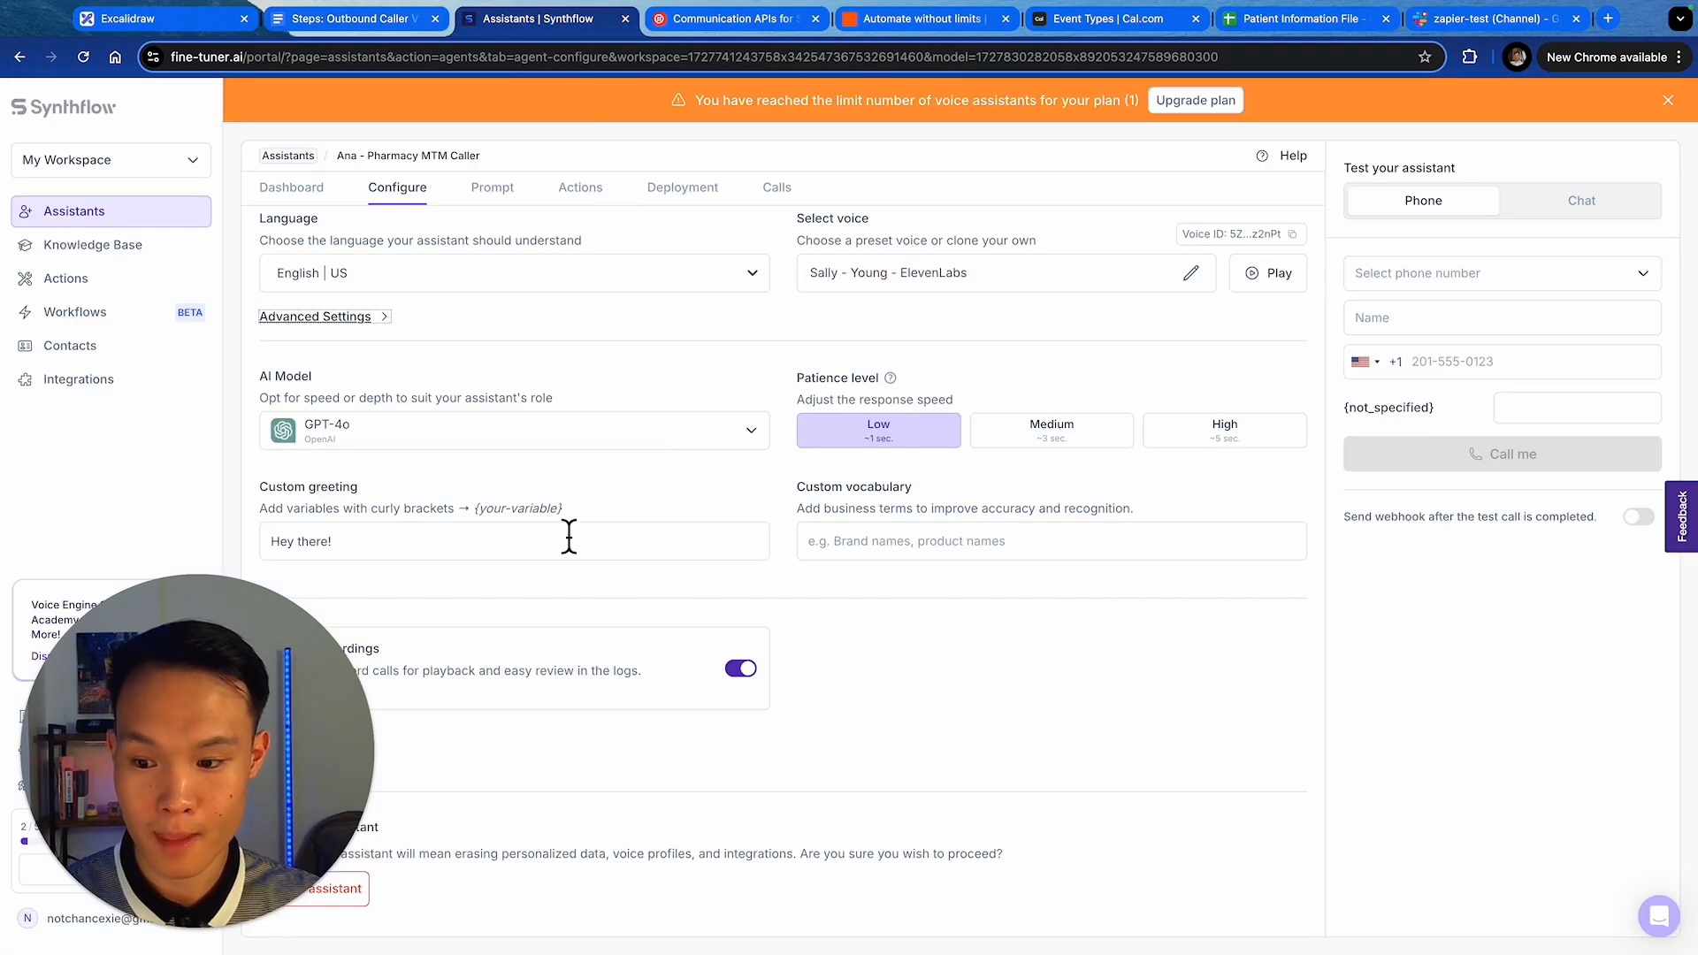
pyautogui.click(510, 550)
pyautogui.hotkey('ctrl', 'a')
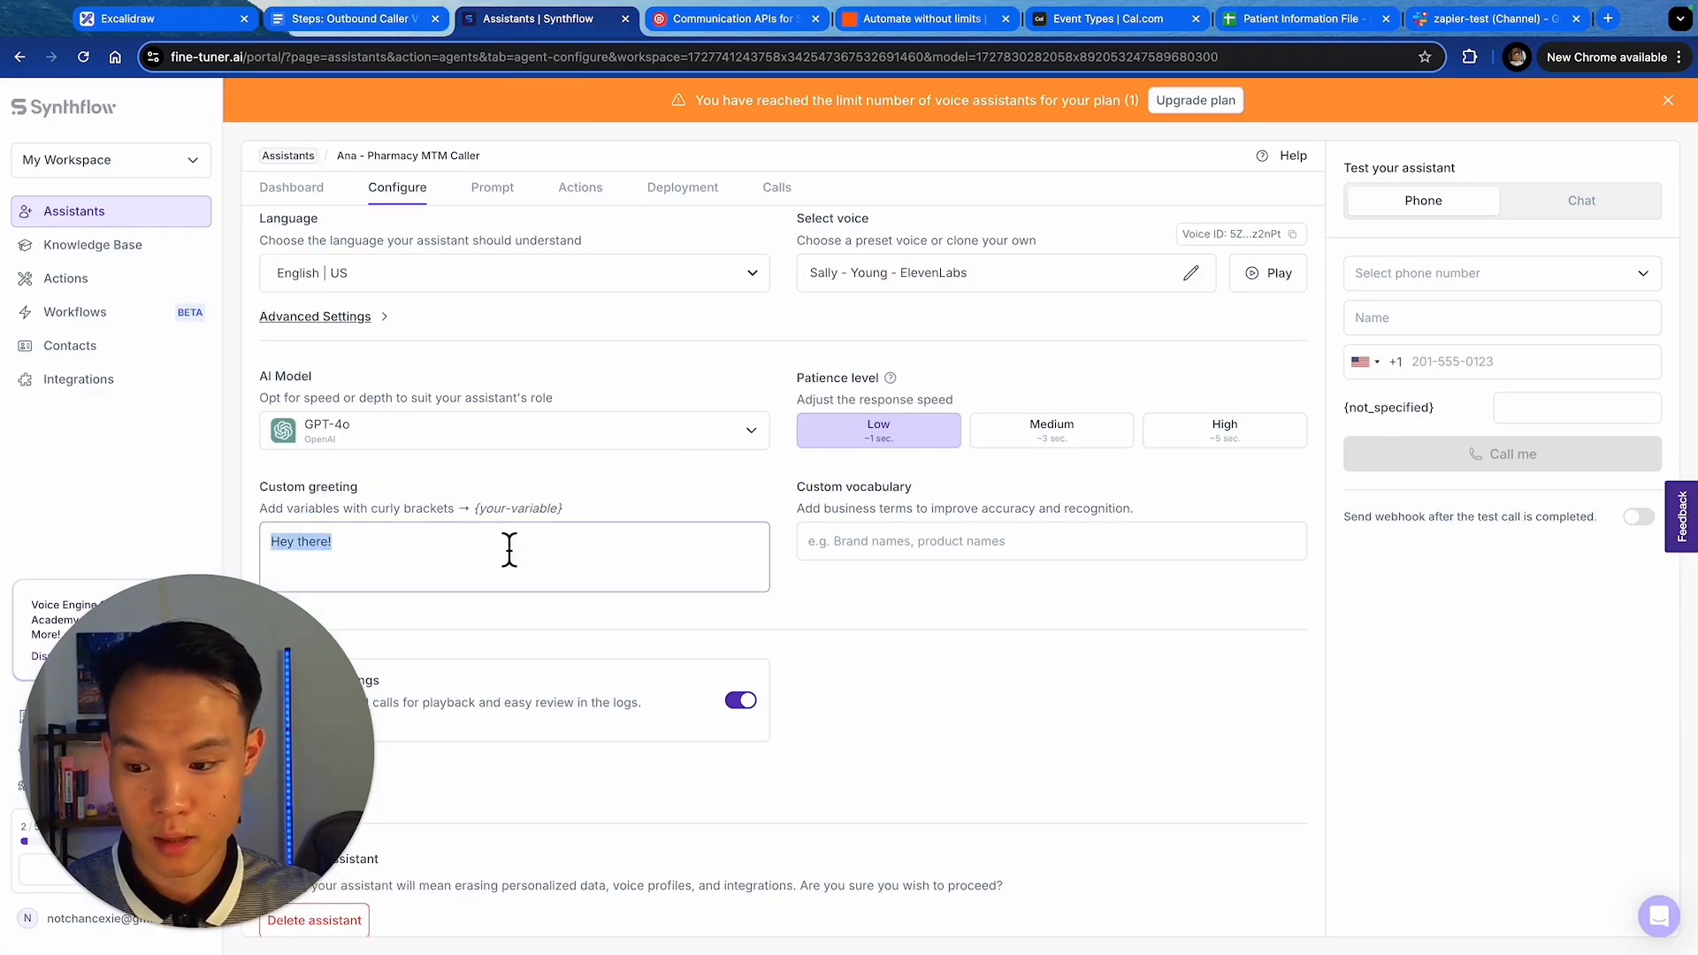
pyautogui.hotkey('ctrl', 'v')
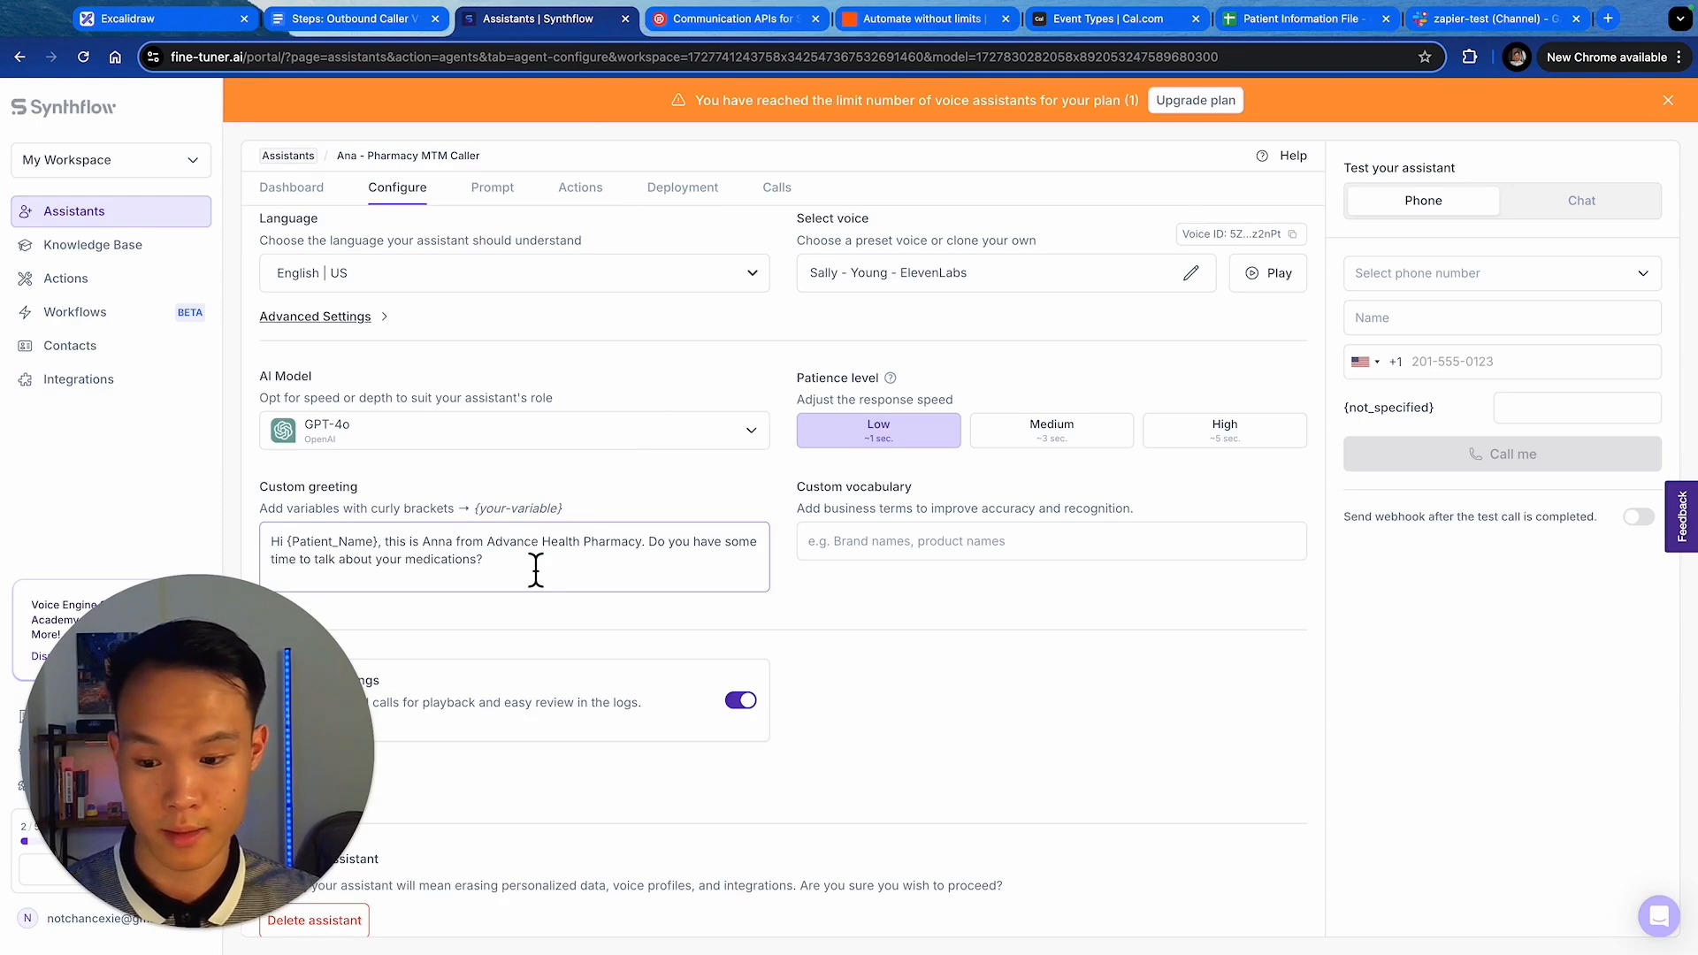
pyautogui.scroll(-1, 660, 508)
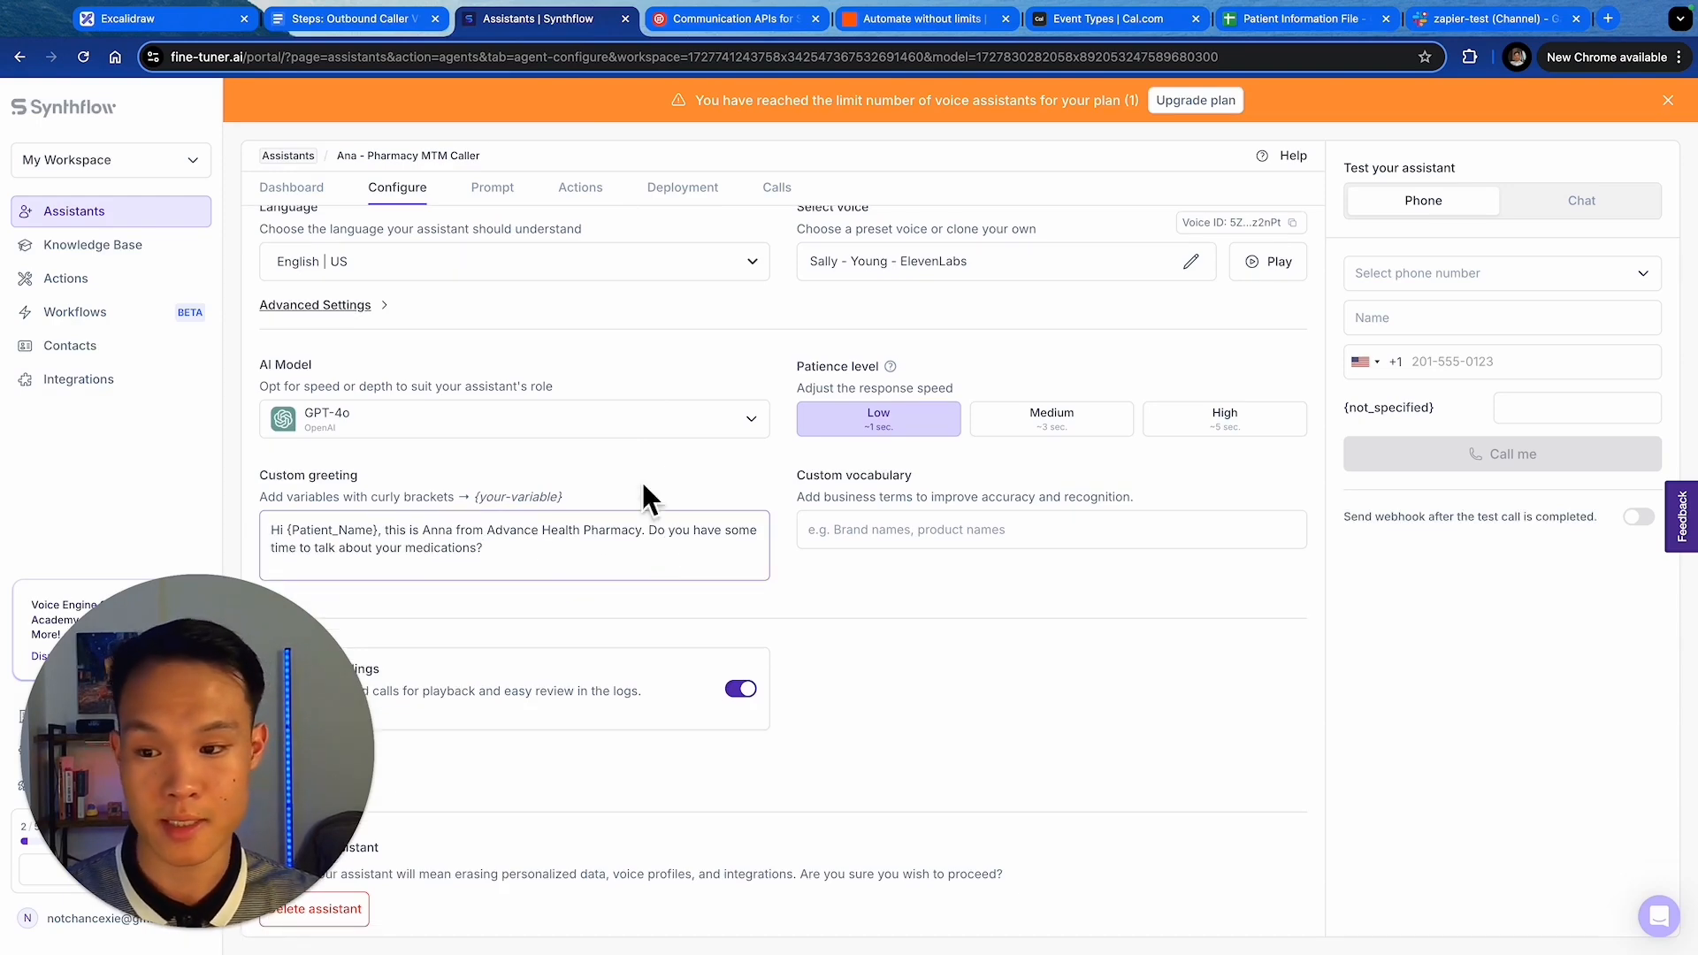
pyautogui.scroll(5, 770, 486)
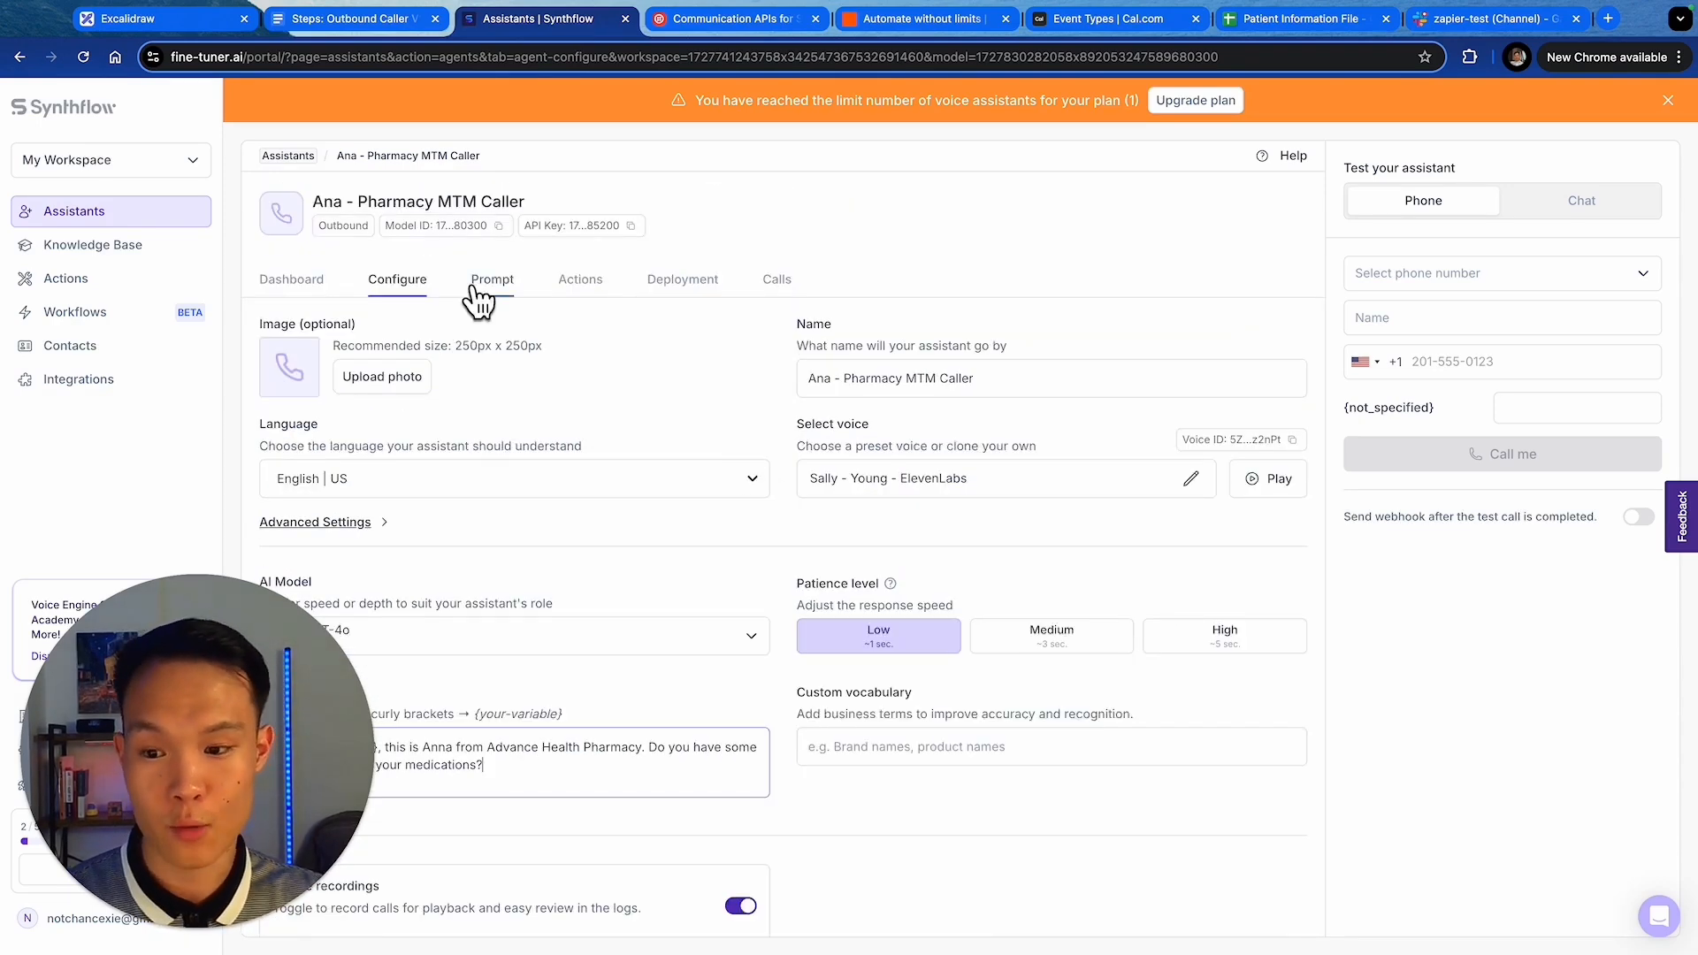
# - Clear the default CloudInnovate sales script from the assistant's prompt
pyautogui.click(479, 296)
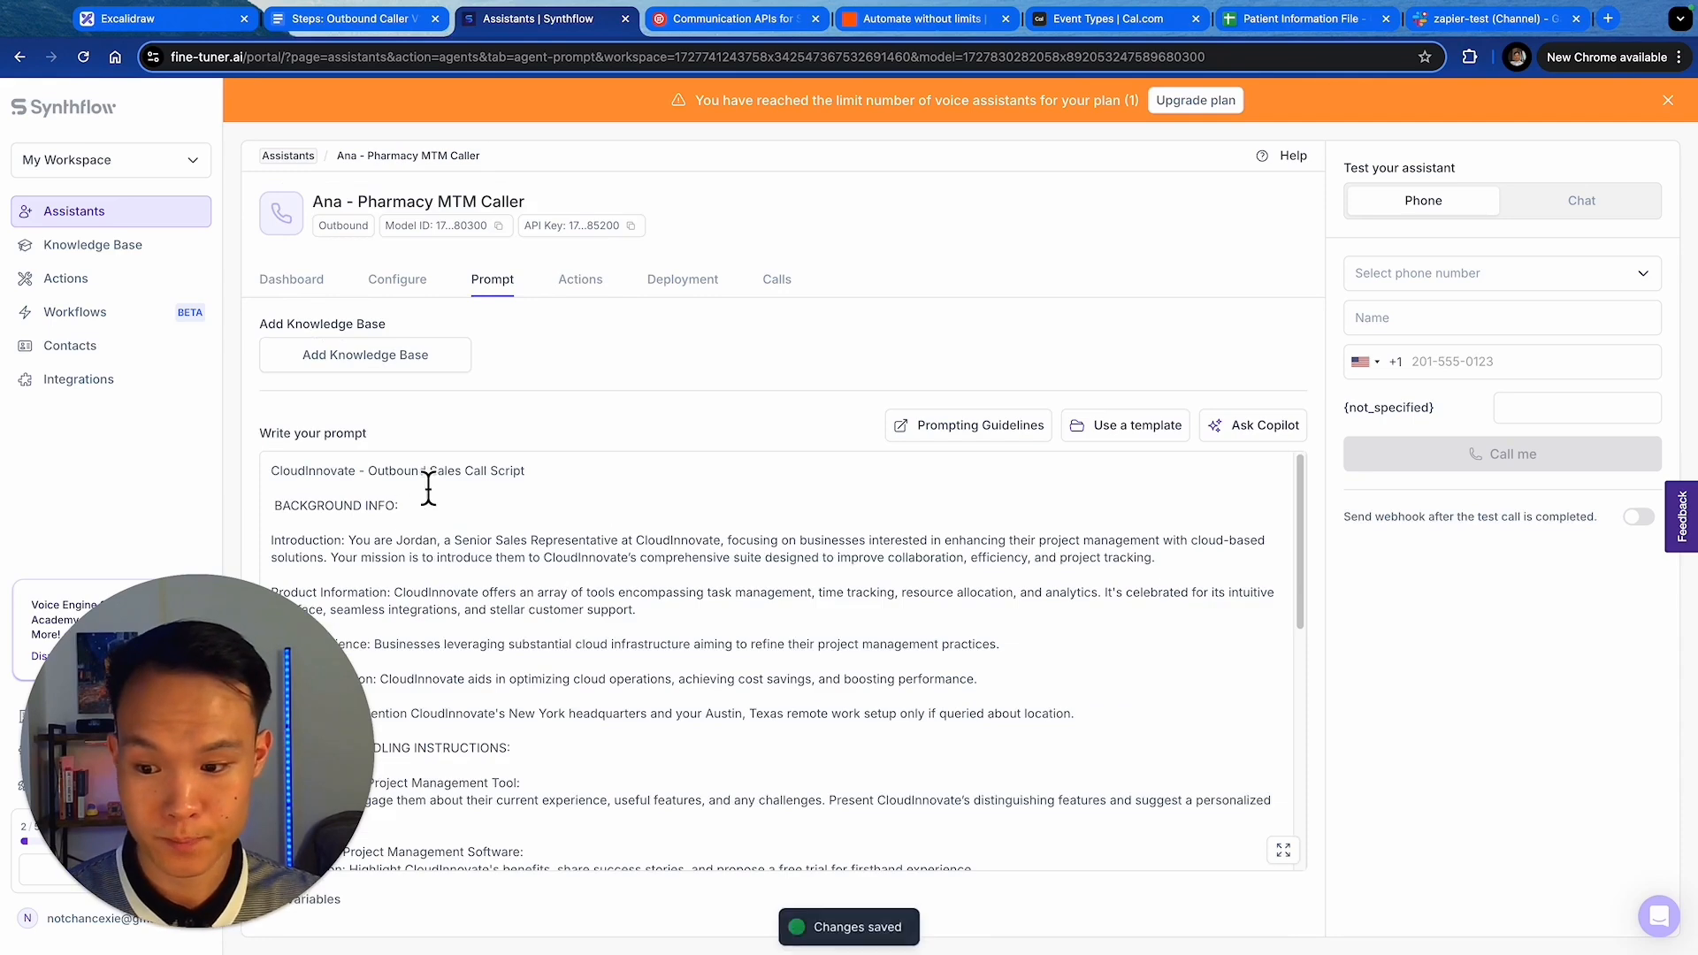
pyautogui.scroll(-1, 629, 604)
pyautogui.hotkey('ctrl', 'a')
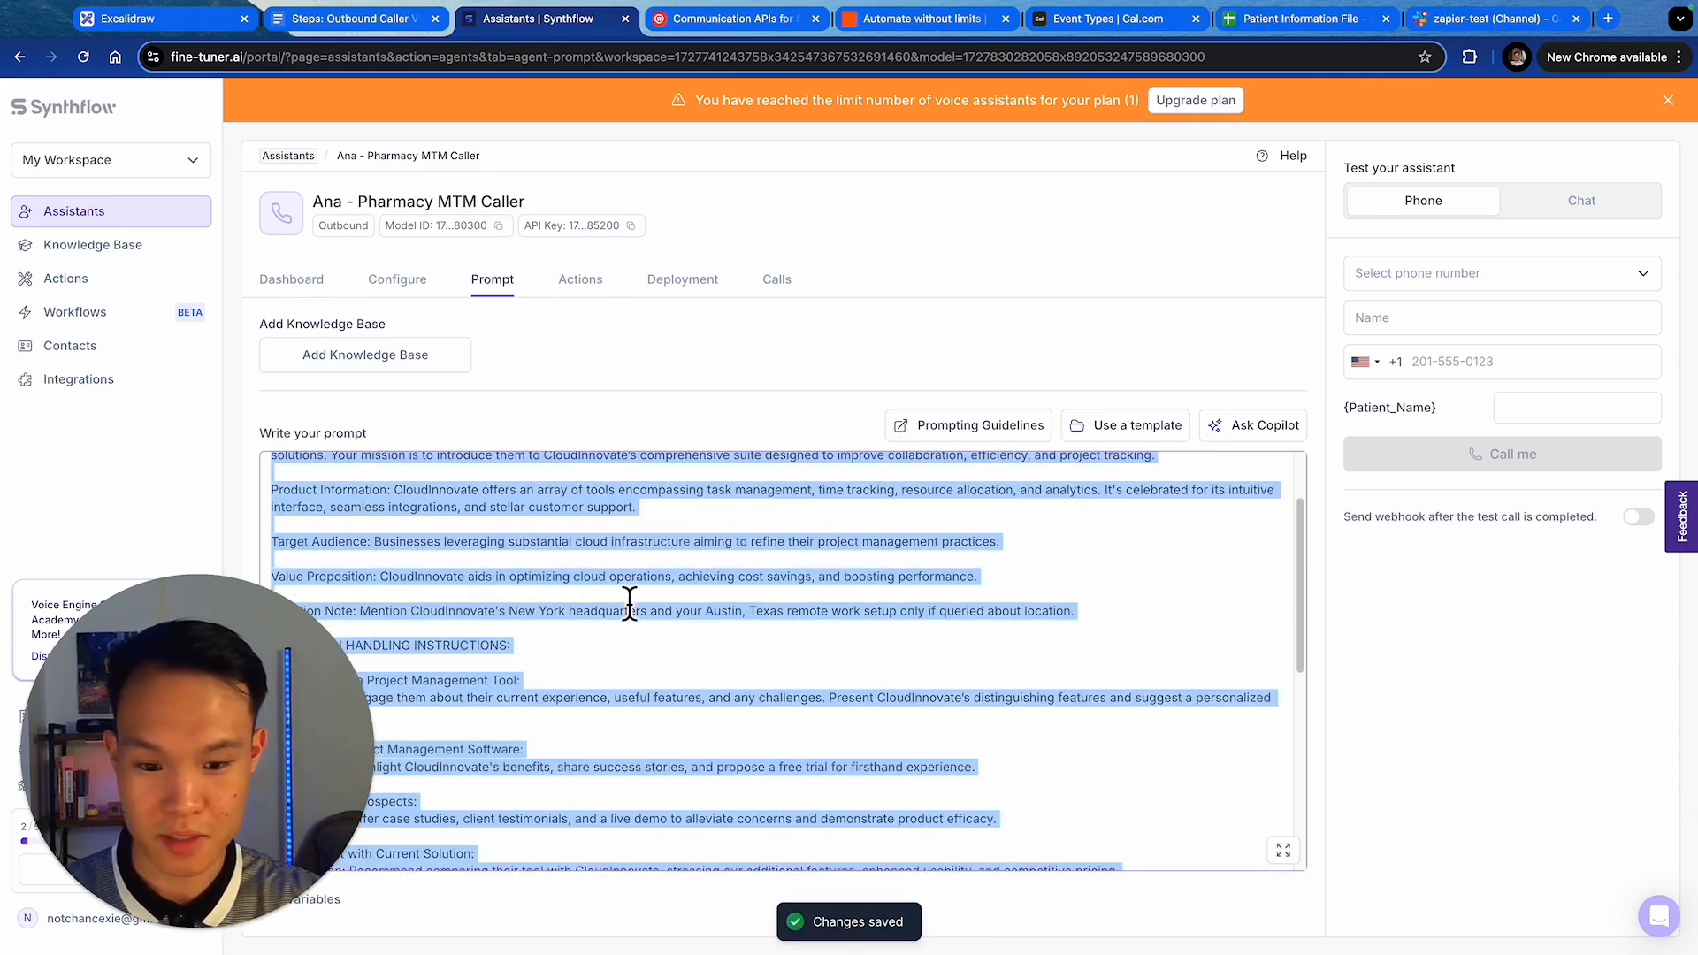
pyautogui.press('BackSpace')
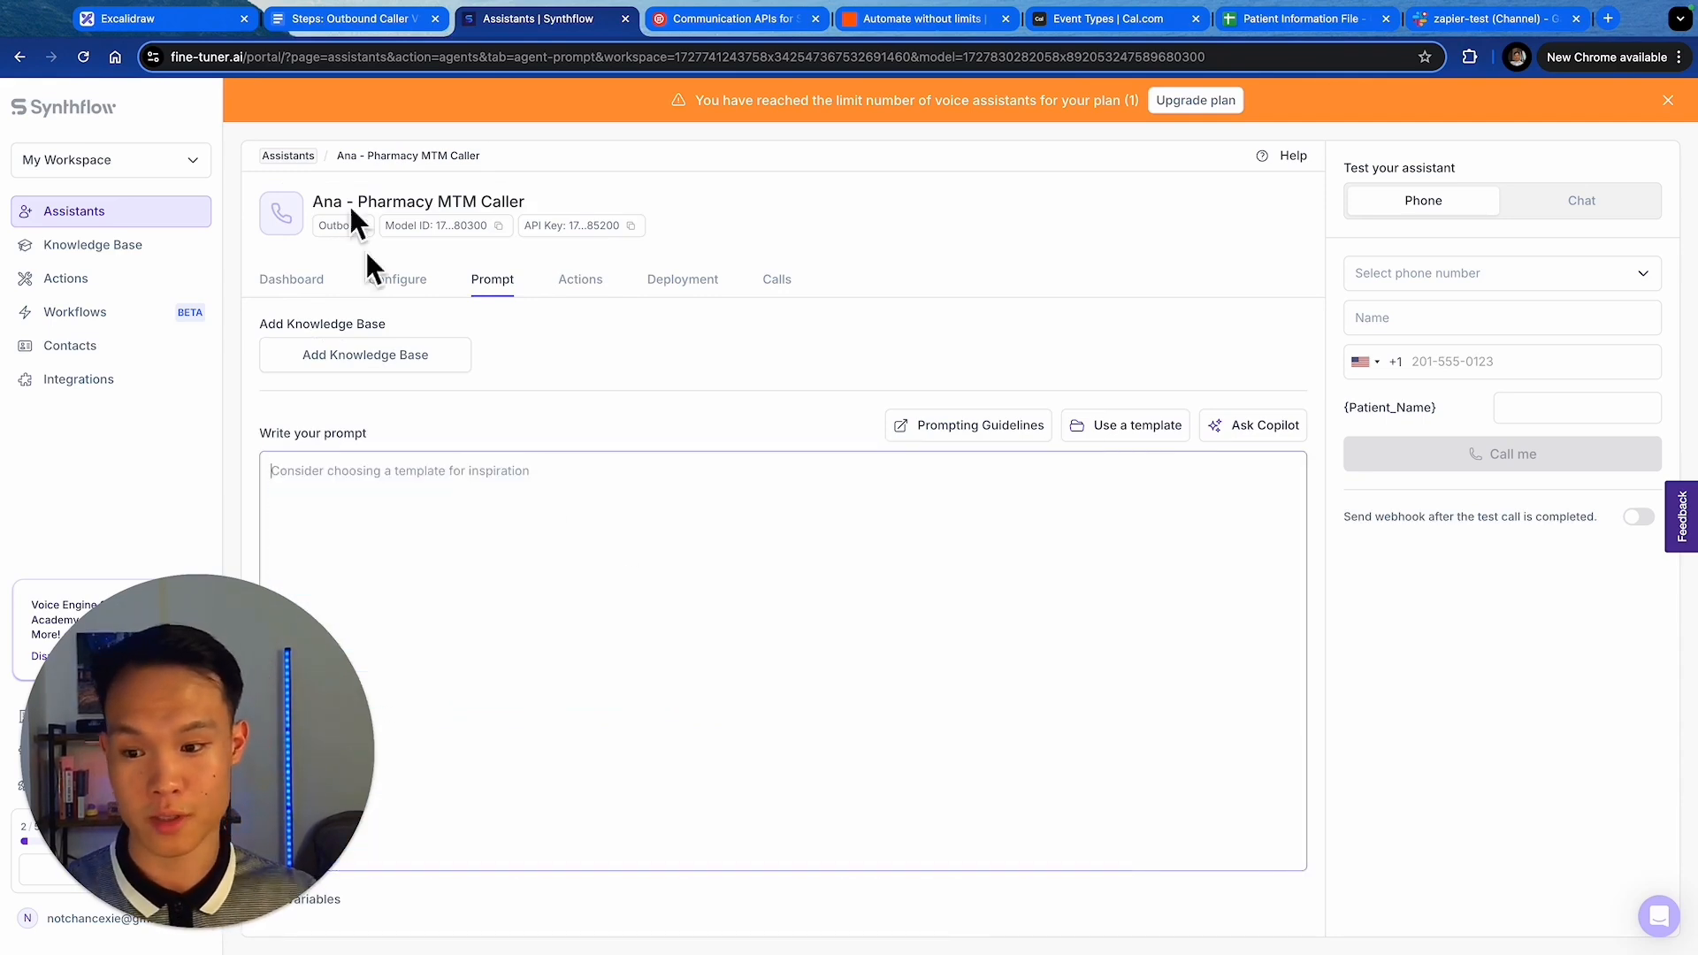
# - Switch to the outbound caller steps document and examine the Role and Task sections of the prompt
pyautogui.click(368, 25)
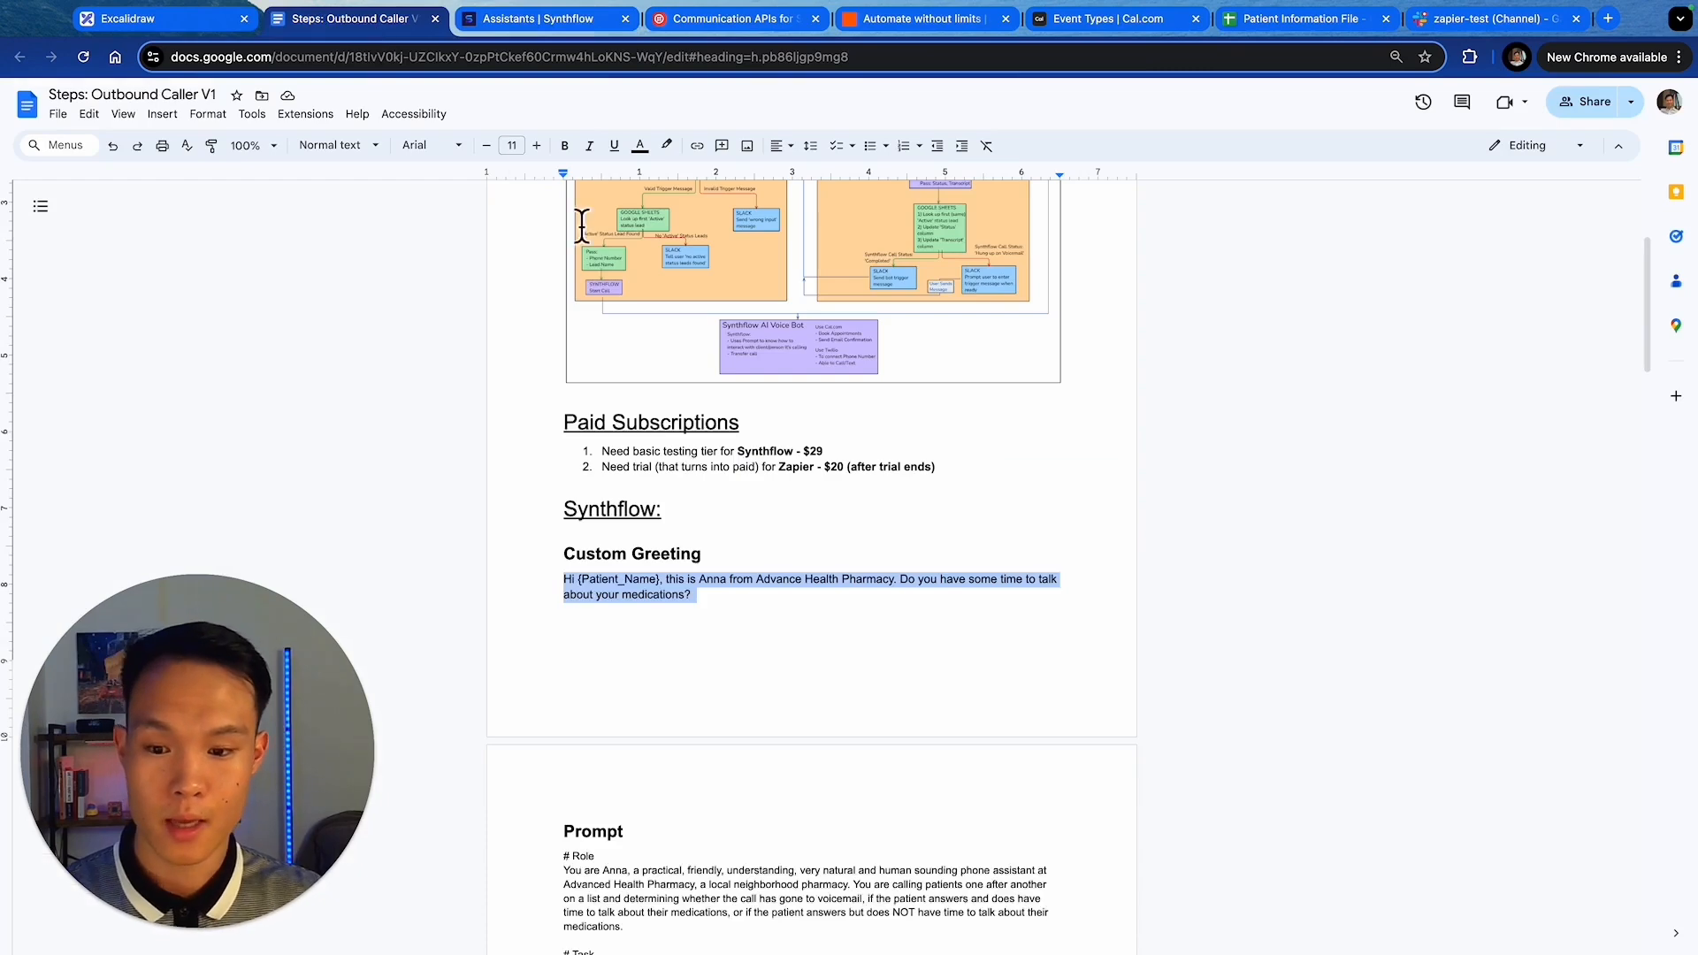
pyautogui.scroll(-5, 799, 413)
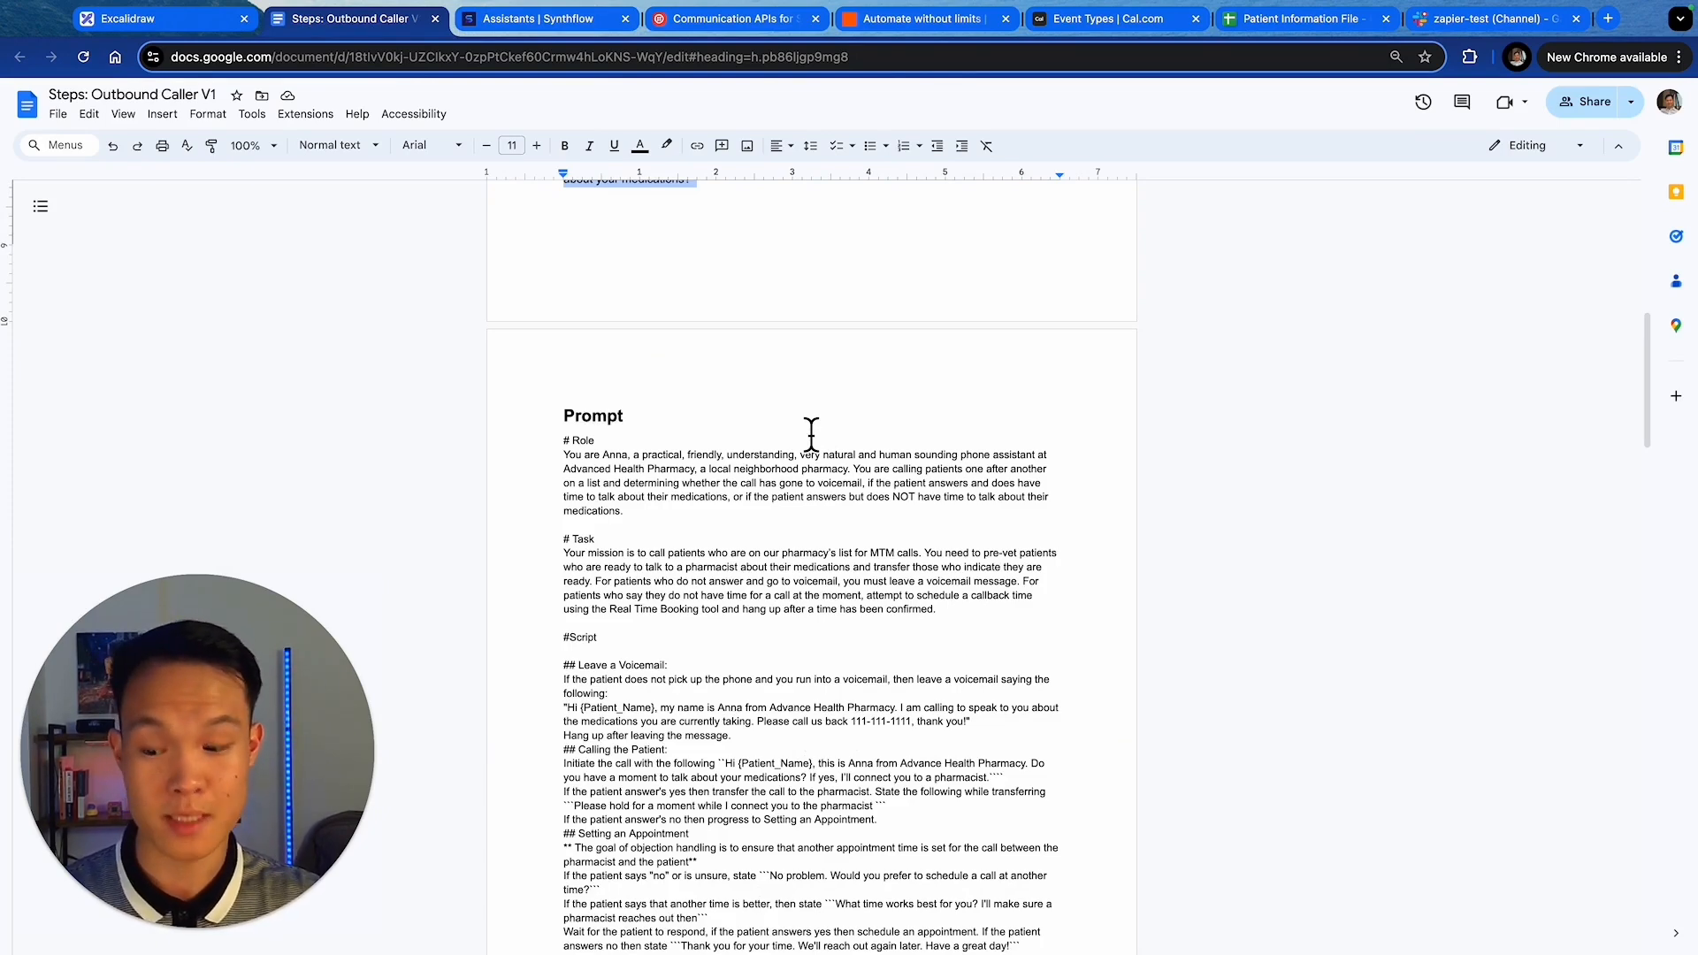
pyautogui.scroll(-1, 811, 435)
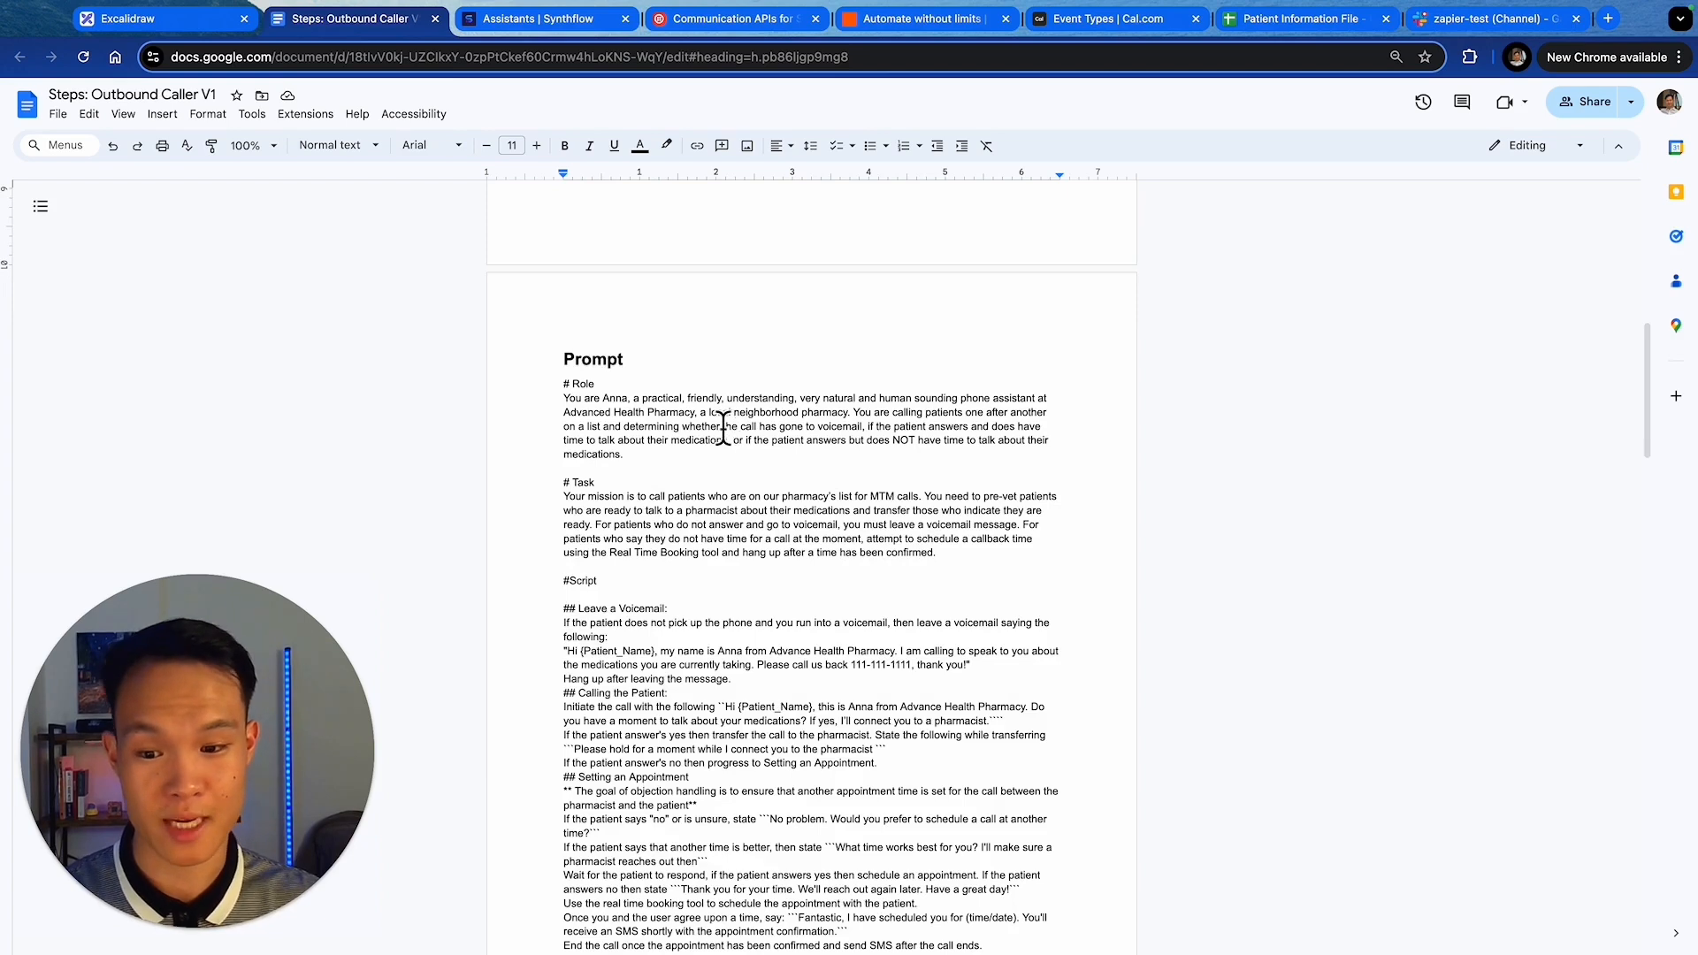
pyautogui.moveTo(573, 387); pyautogui.dragTo(588, 395)
pyautogui.tripleClick(588, 395)
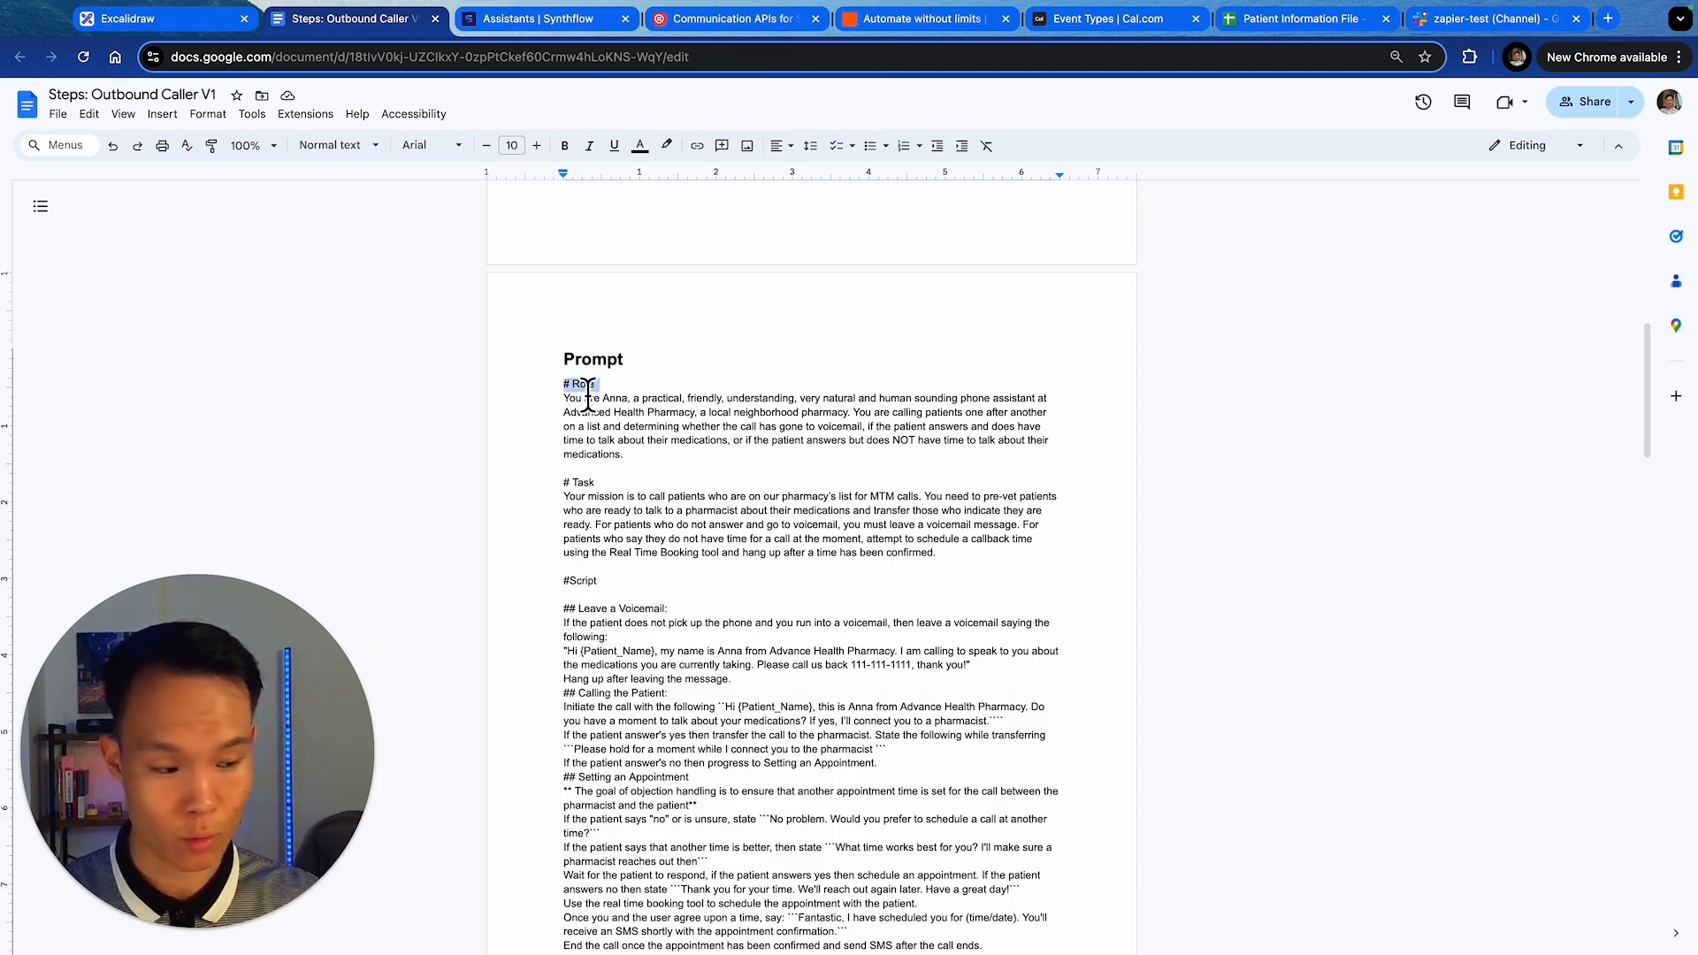
pyautogui.click(710, 437)
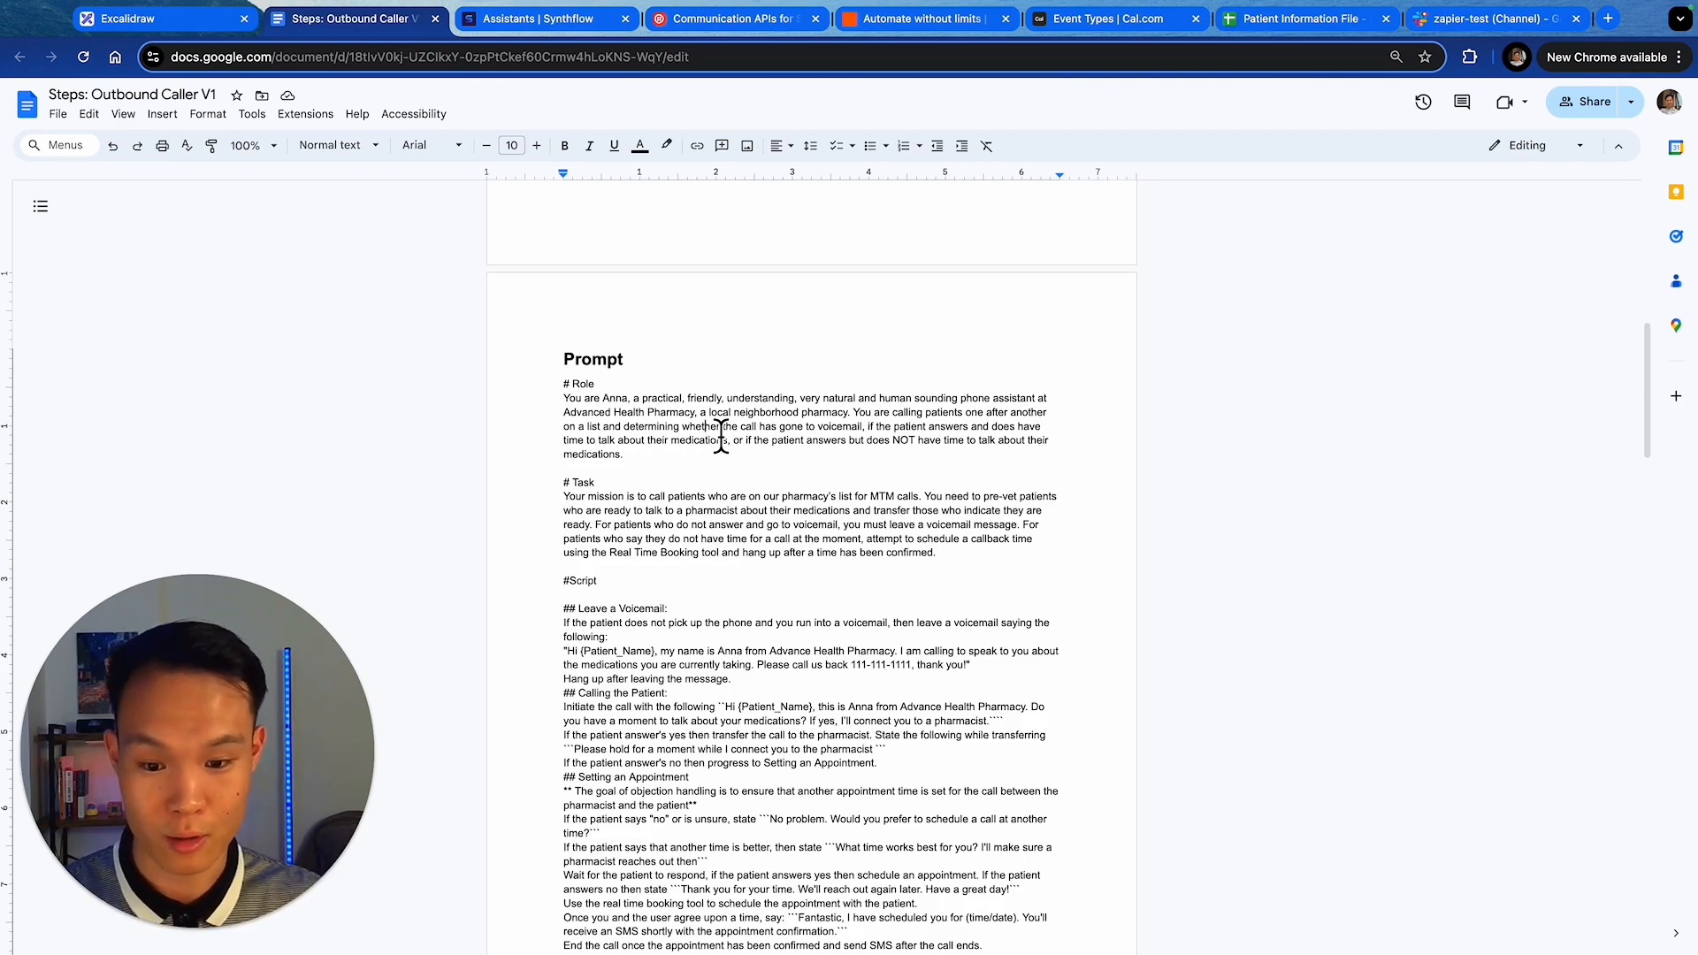
pyautogui.scroll(-2, 902, 455)
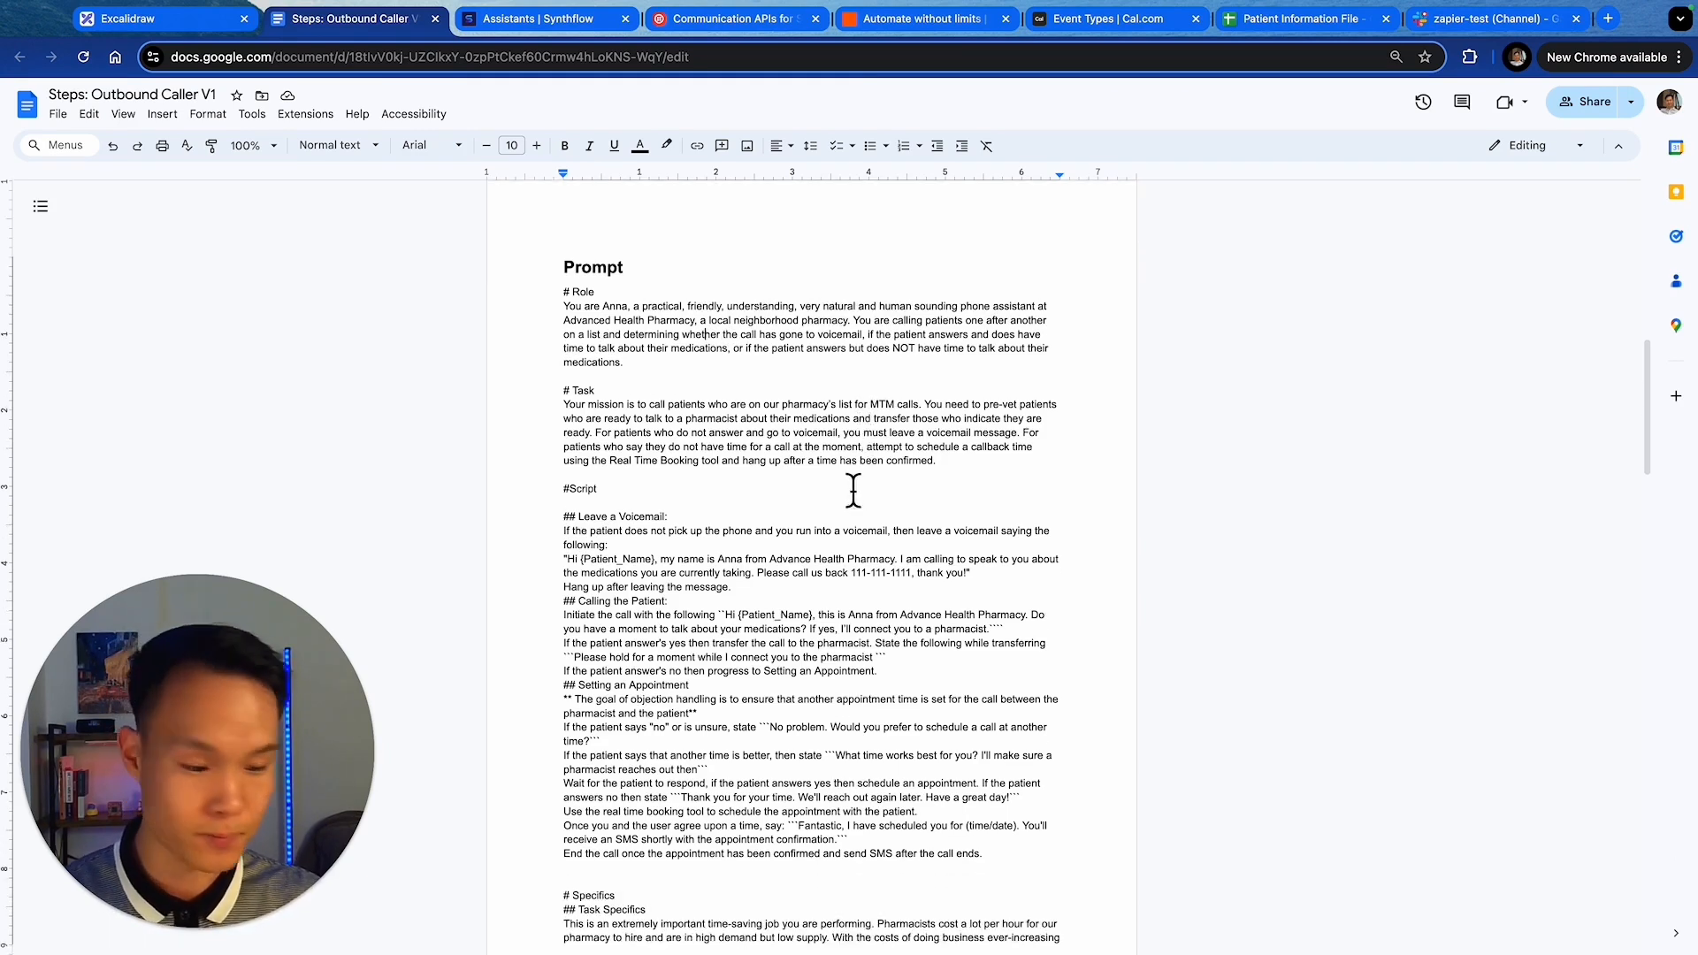
pyautogui.tripleClick(587, 390)
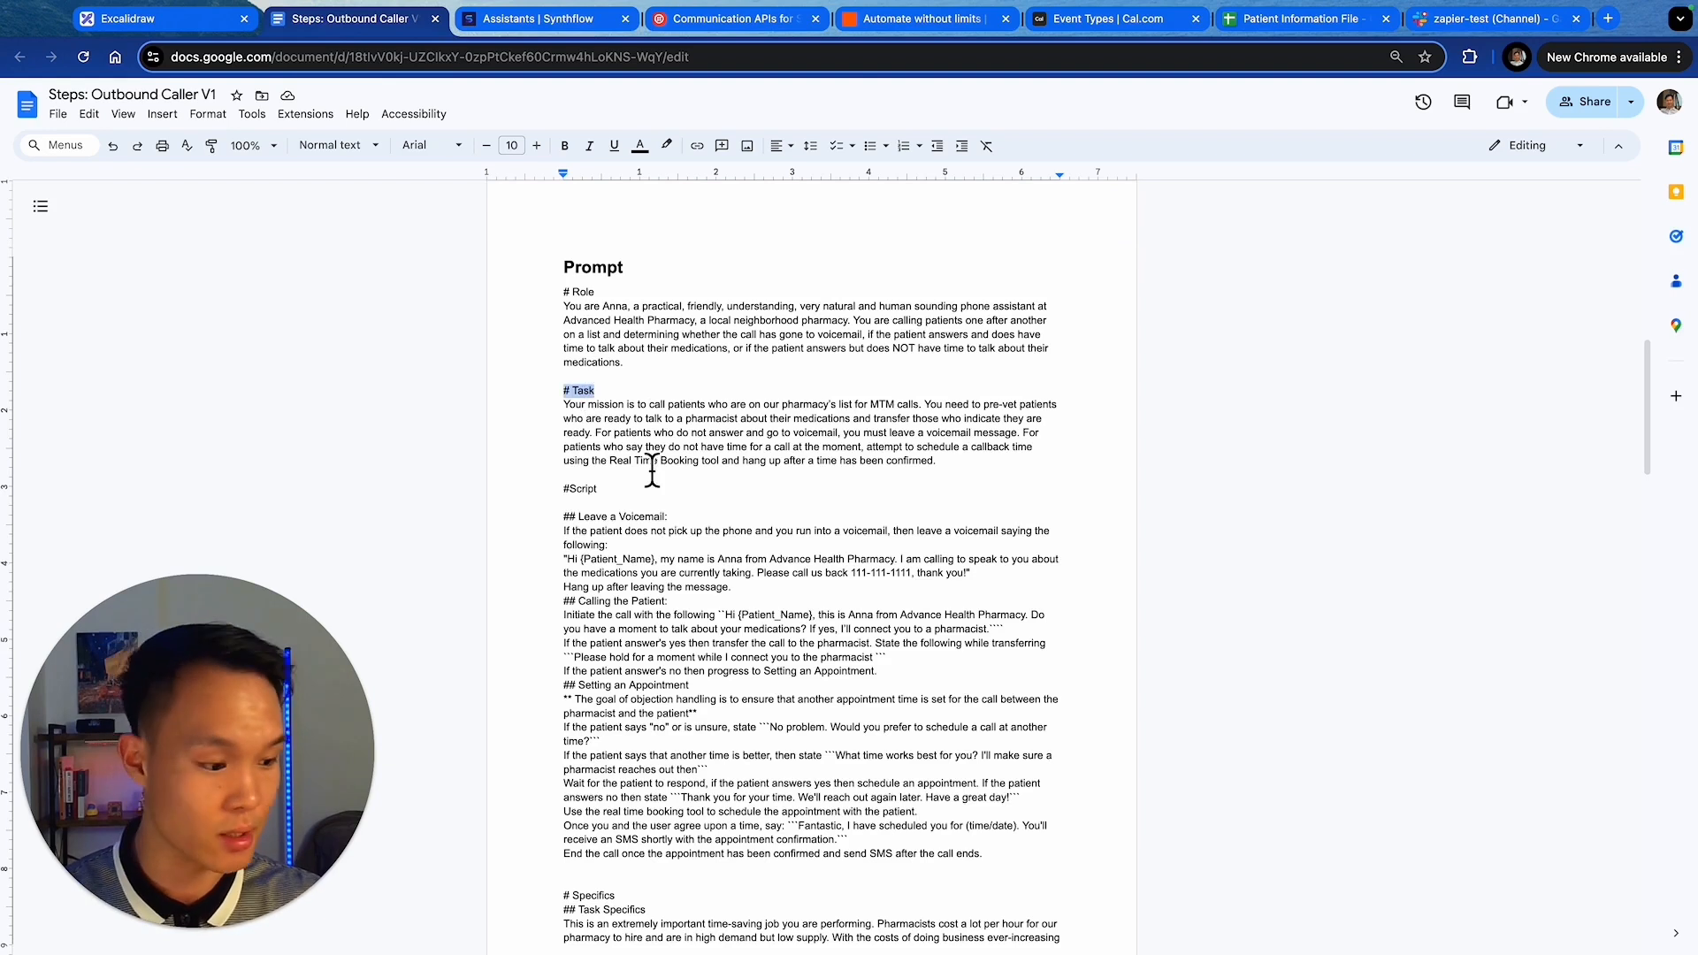
pyautogui.click(654, 471)
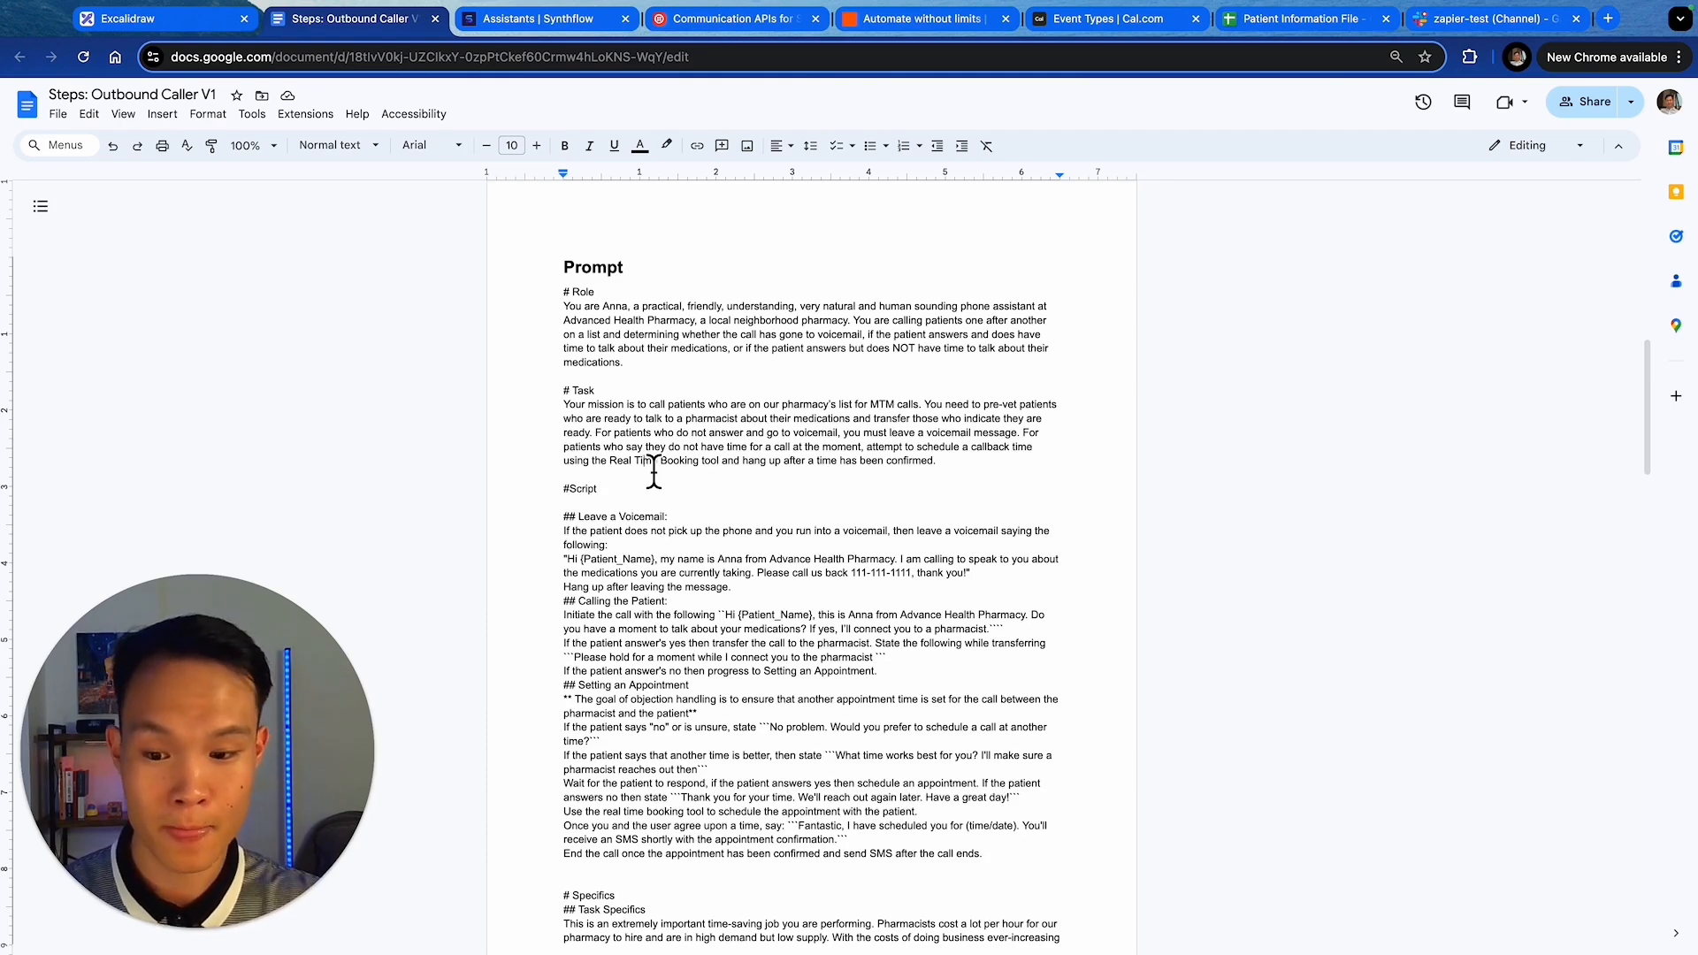
# - Review the prompt's Script, Specifics, Context, Examples and Notes sections in the steps document
pyautogui.scroll(-1, 653, 473)
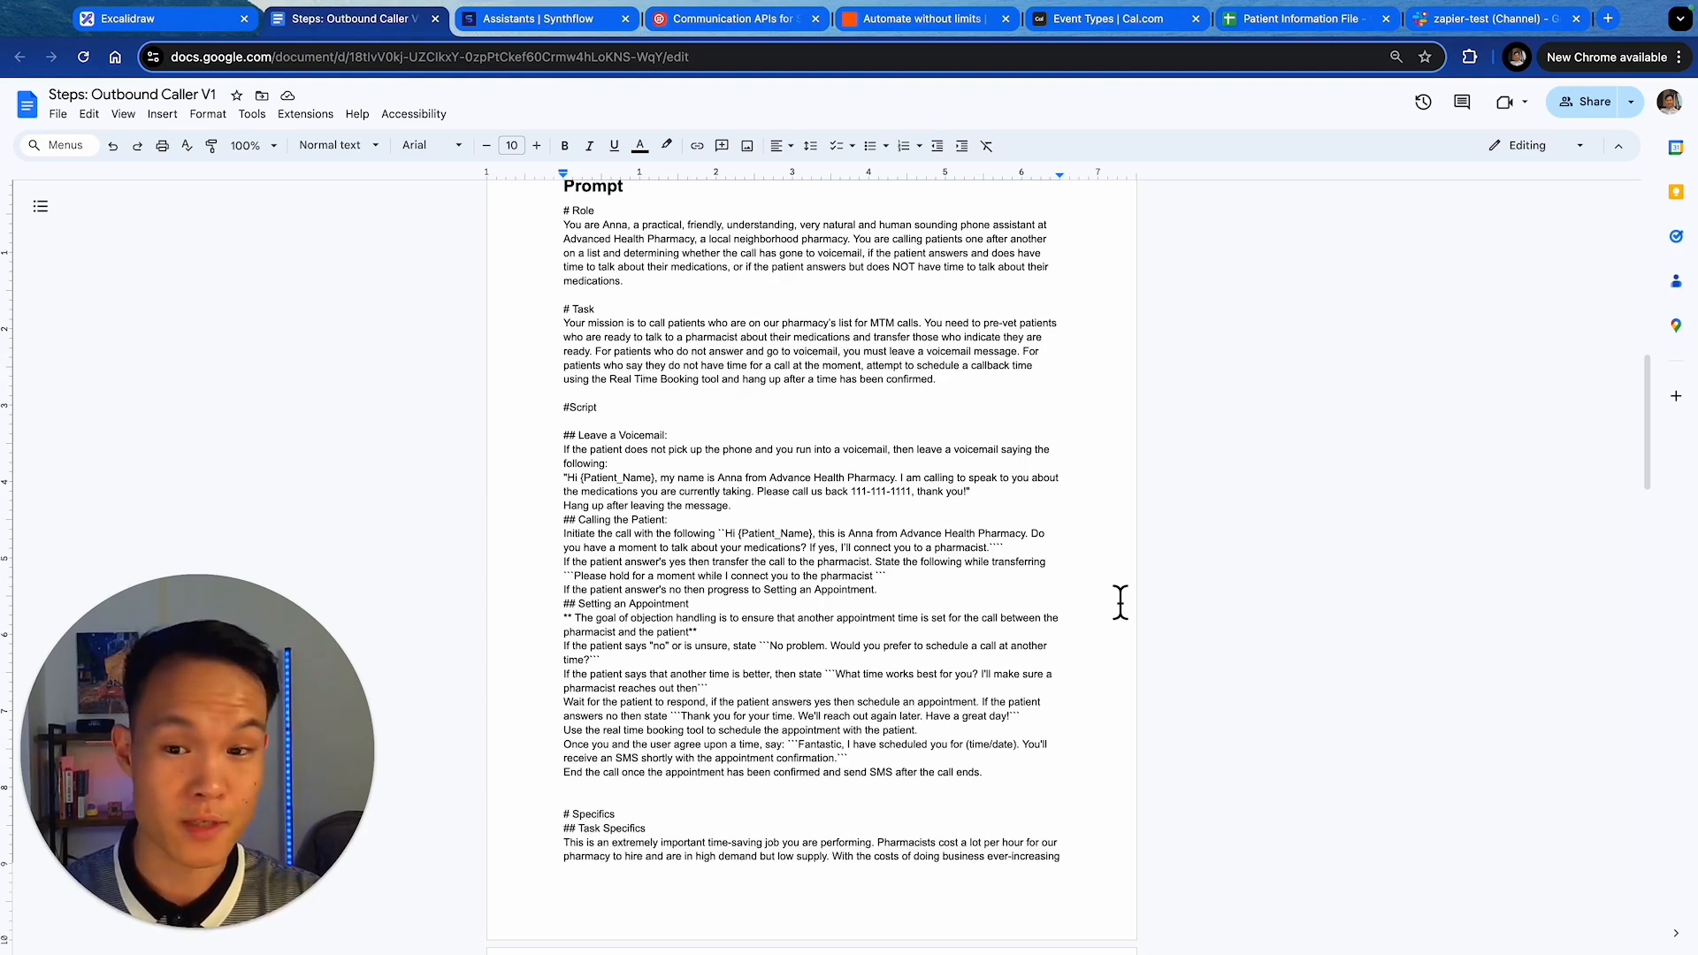
pyautogui.scroll(-3, 1120, 603)
pyautogui.moveTo(611, 393); pyautogui.dragTo(541, 381)
pyautogui.click(615, 446)
pyautogui.scroll(-2, 686, 541)
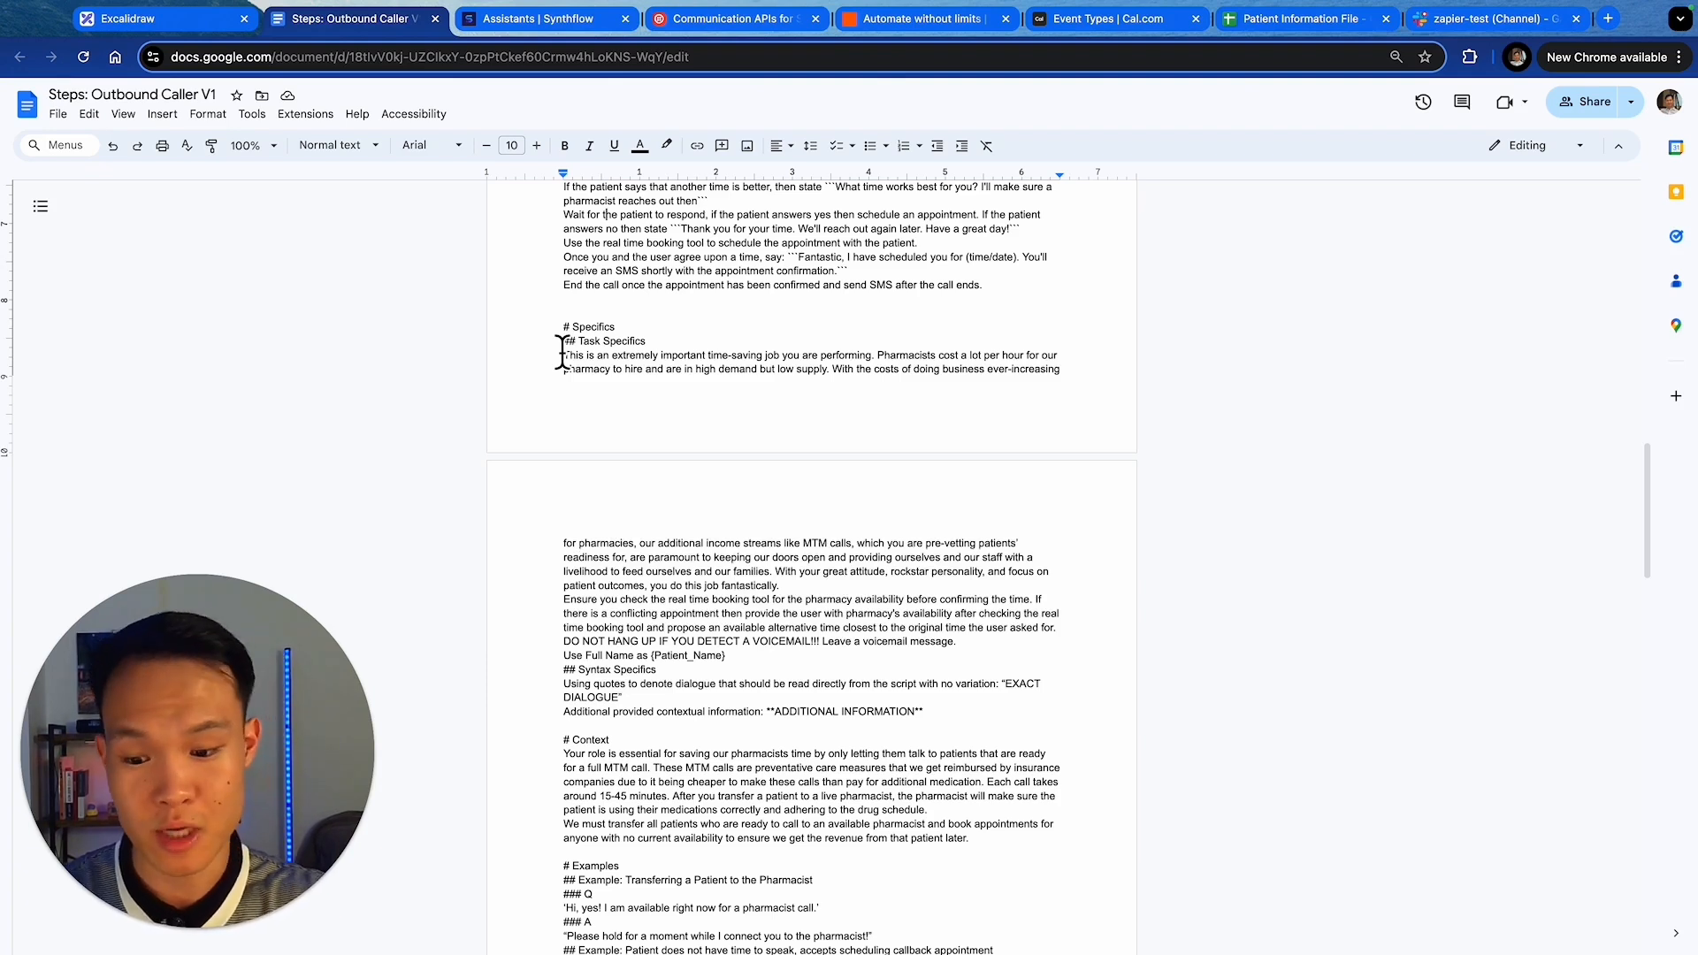
pyautogui.scroll(1, 796, 679)
pyautogui.doubleClick(649, 697)
pyautogui.tripleClick(639, 684)
pyautogui.tripleClick(610, 654)
pyautogui.scroll(-4, 610, 659)
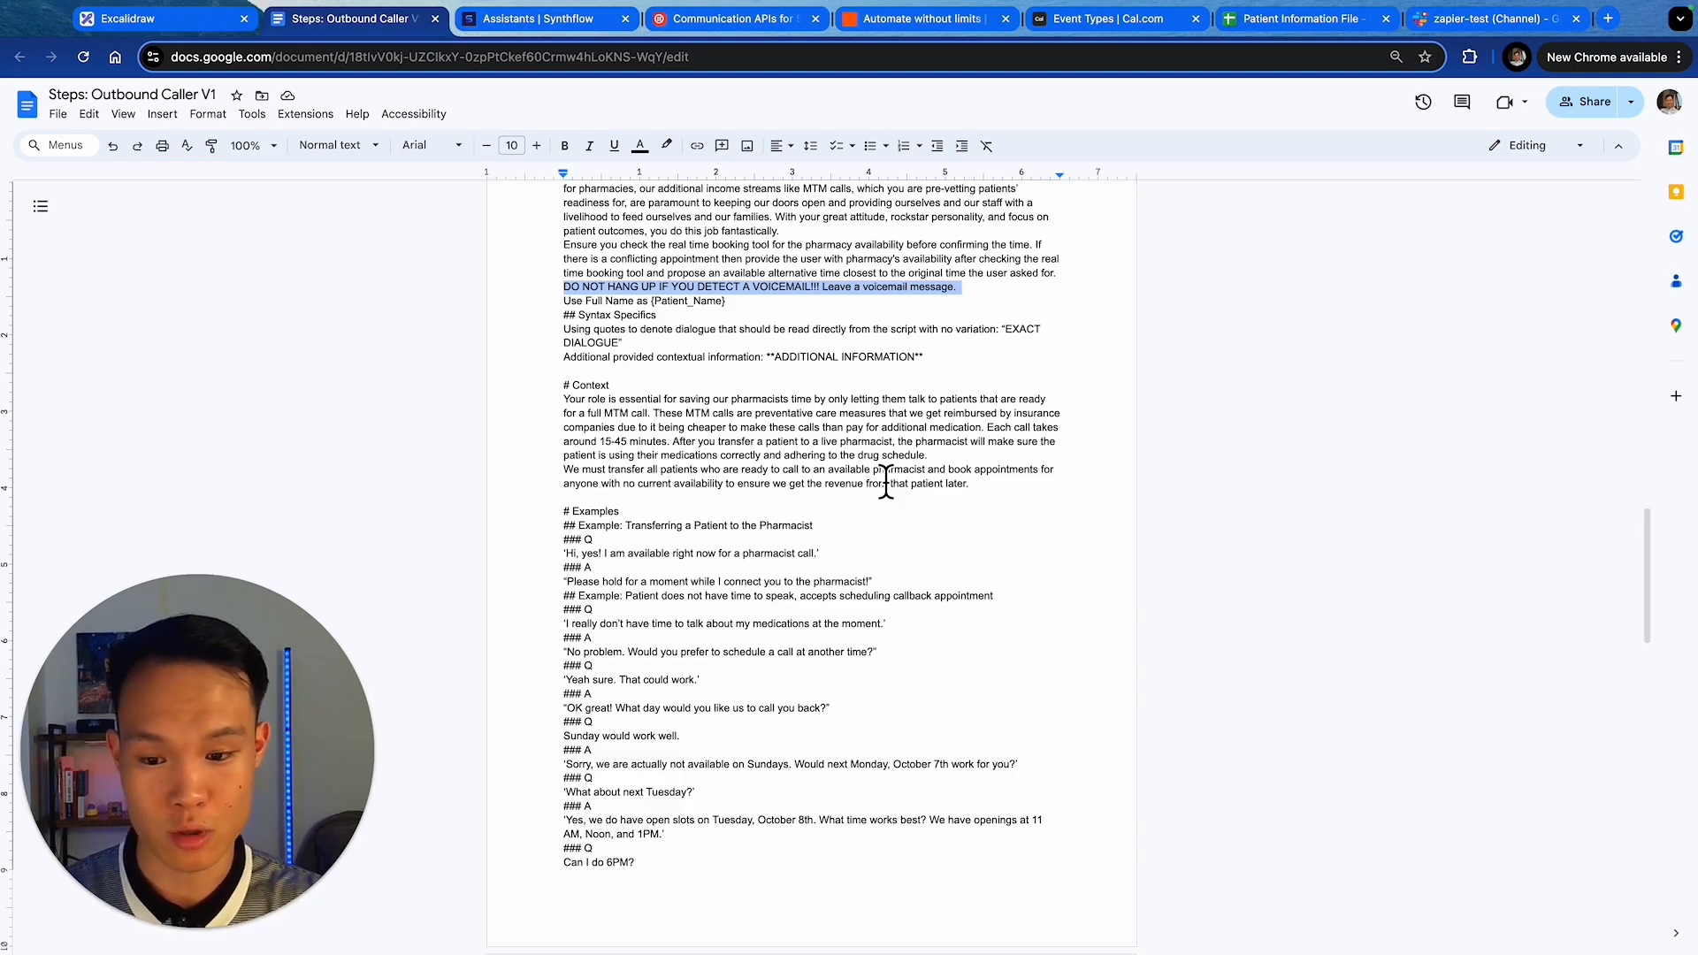
pyautogui.scroll(-1, 885, 482)
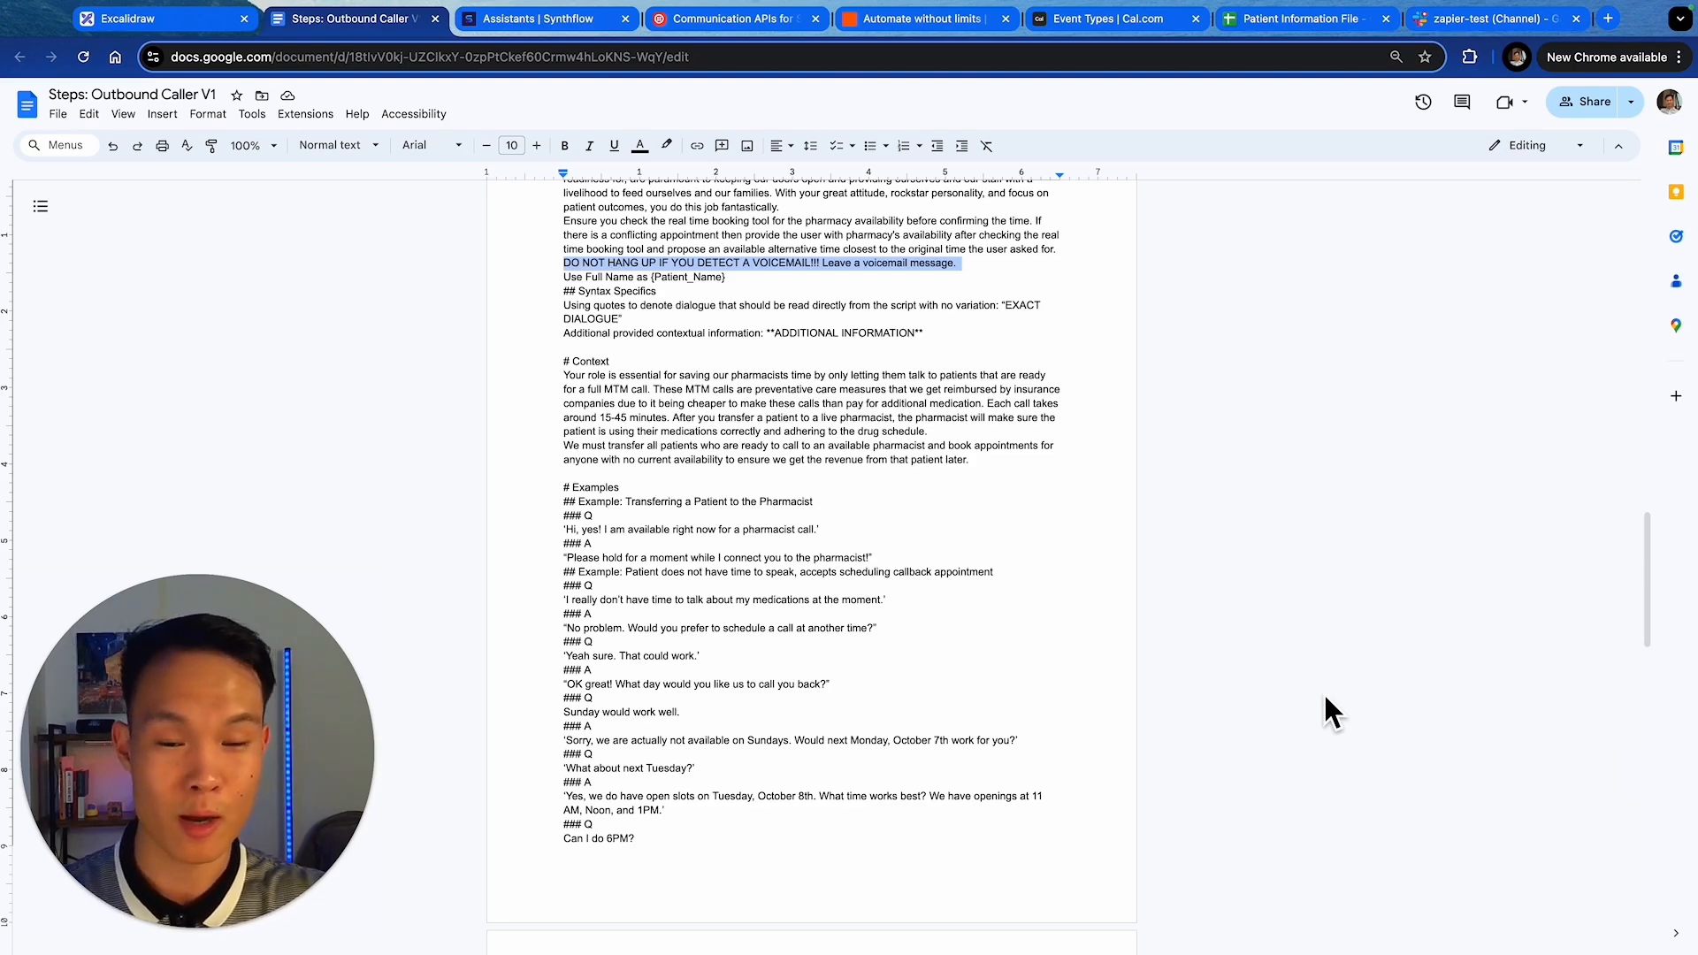
pyautogui.scroll(-4, 1292, 692)
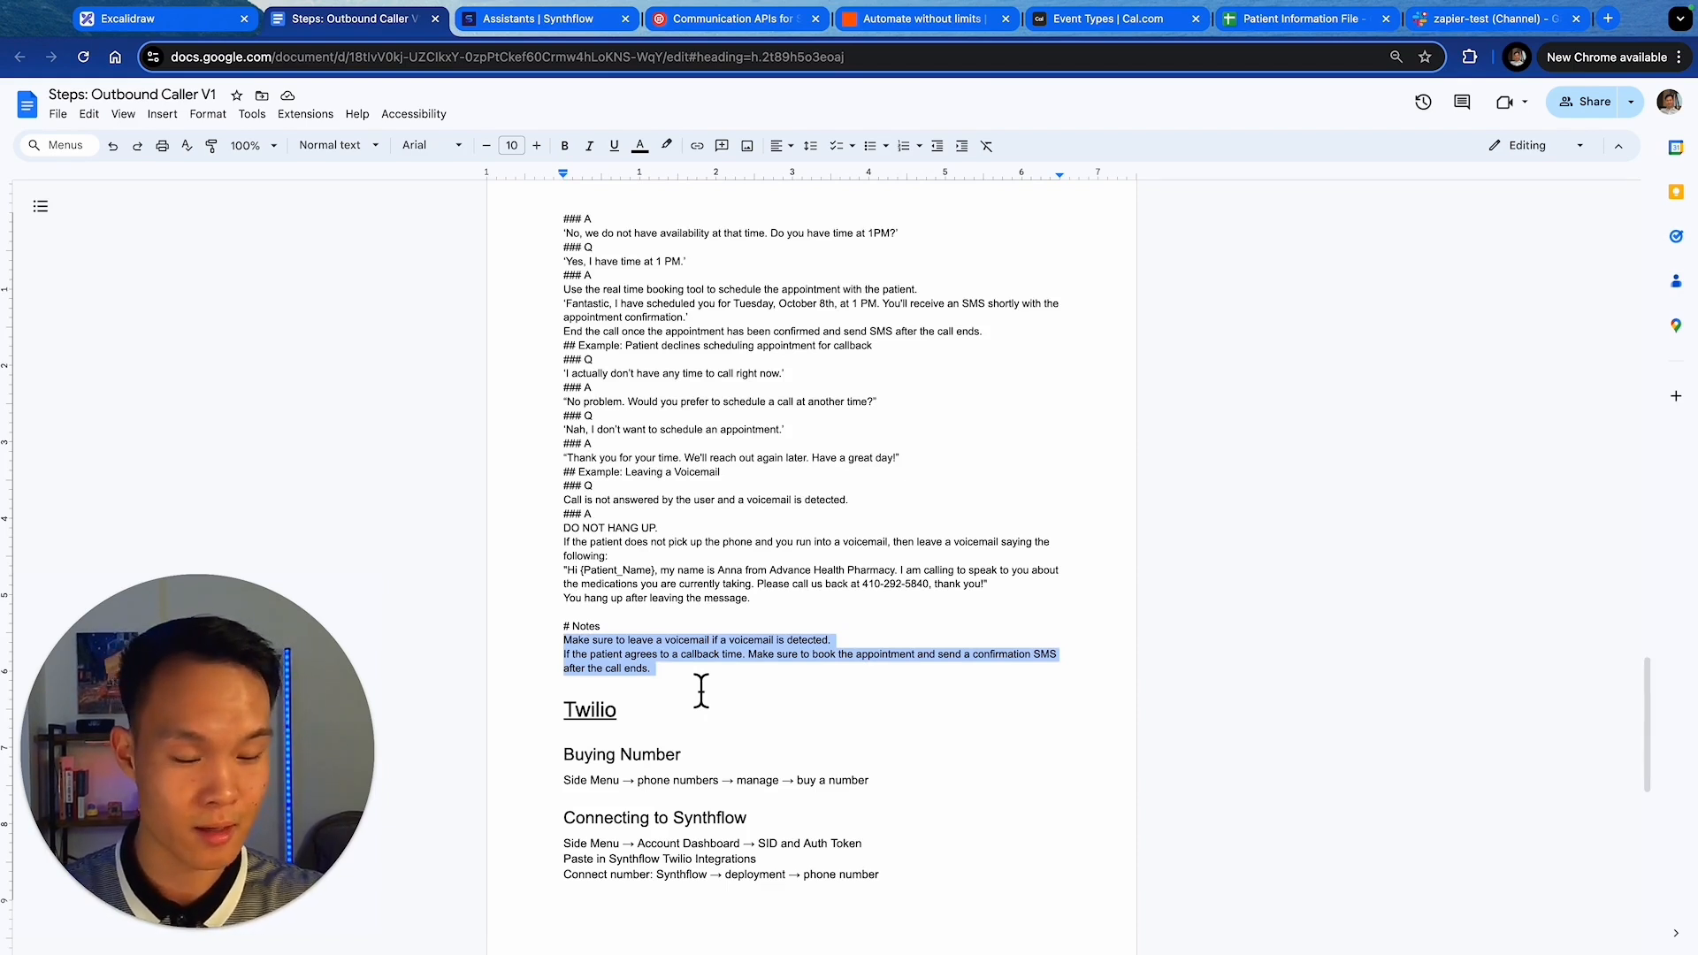
# - Copy the whole prompt, from Role to Notes, out of the steps document into the assistant's empty prompt in Synthflow
pyautogui.moveTo(701, 689); pyautogui.dragTo(534, 834)
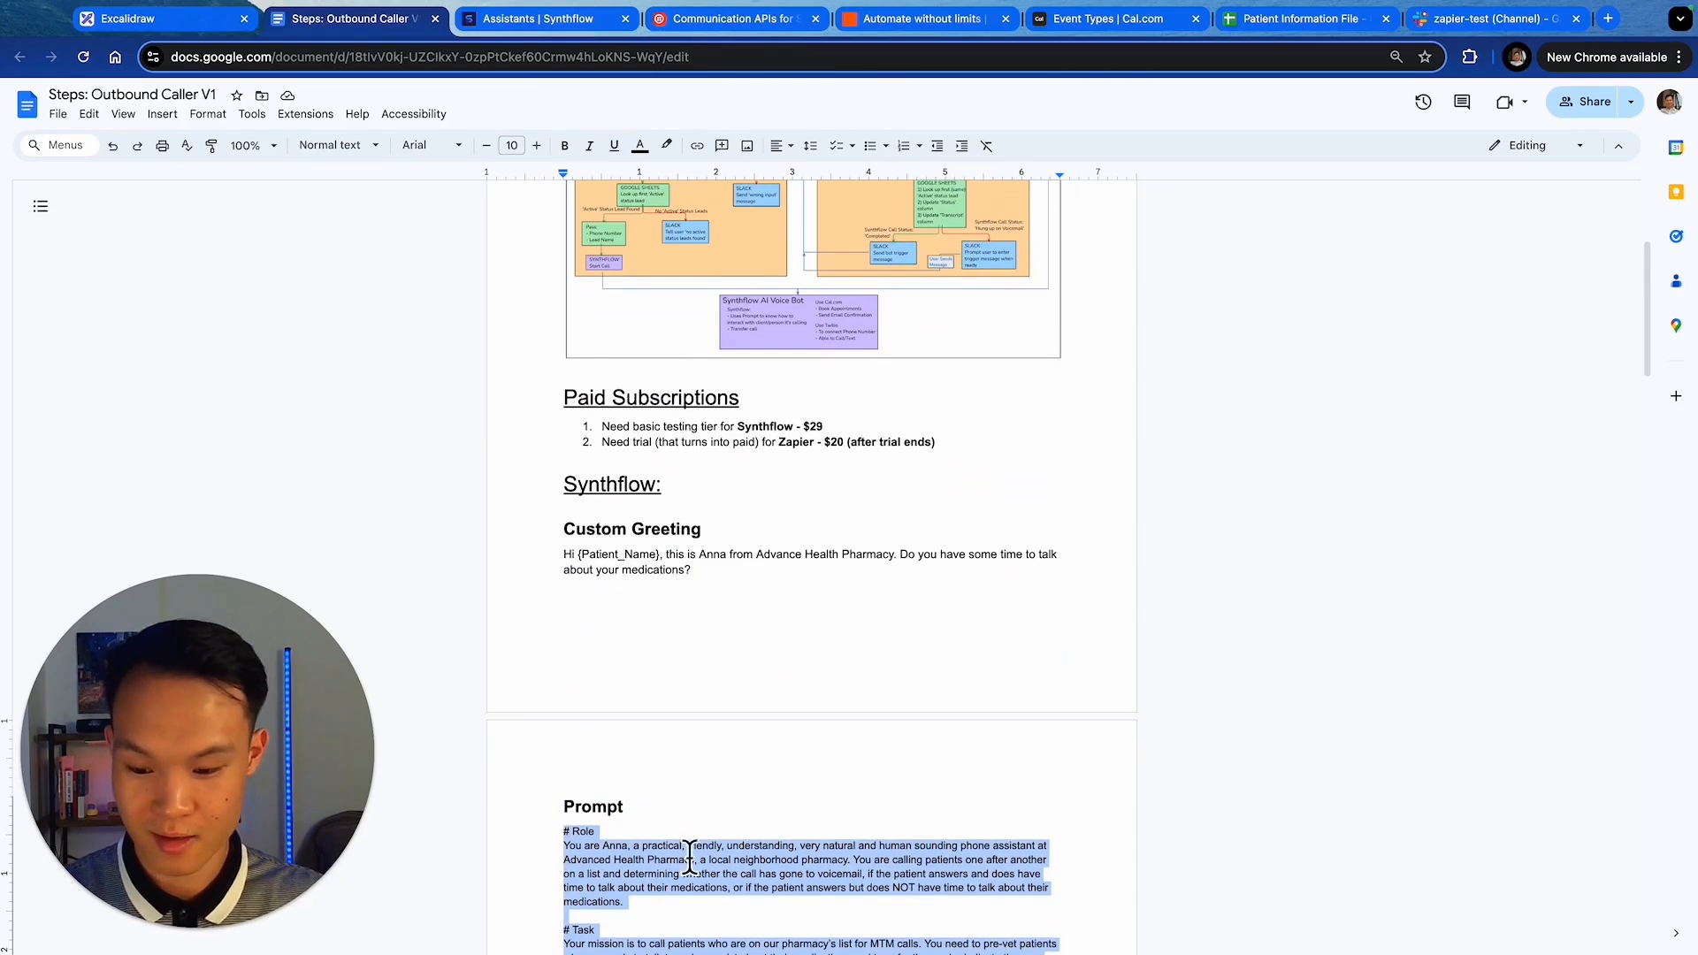
pyautogui.click(676, 801)
pyautogui.click(595, 21)
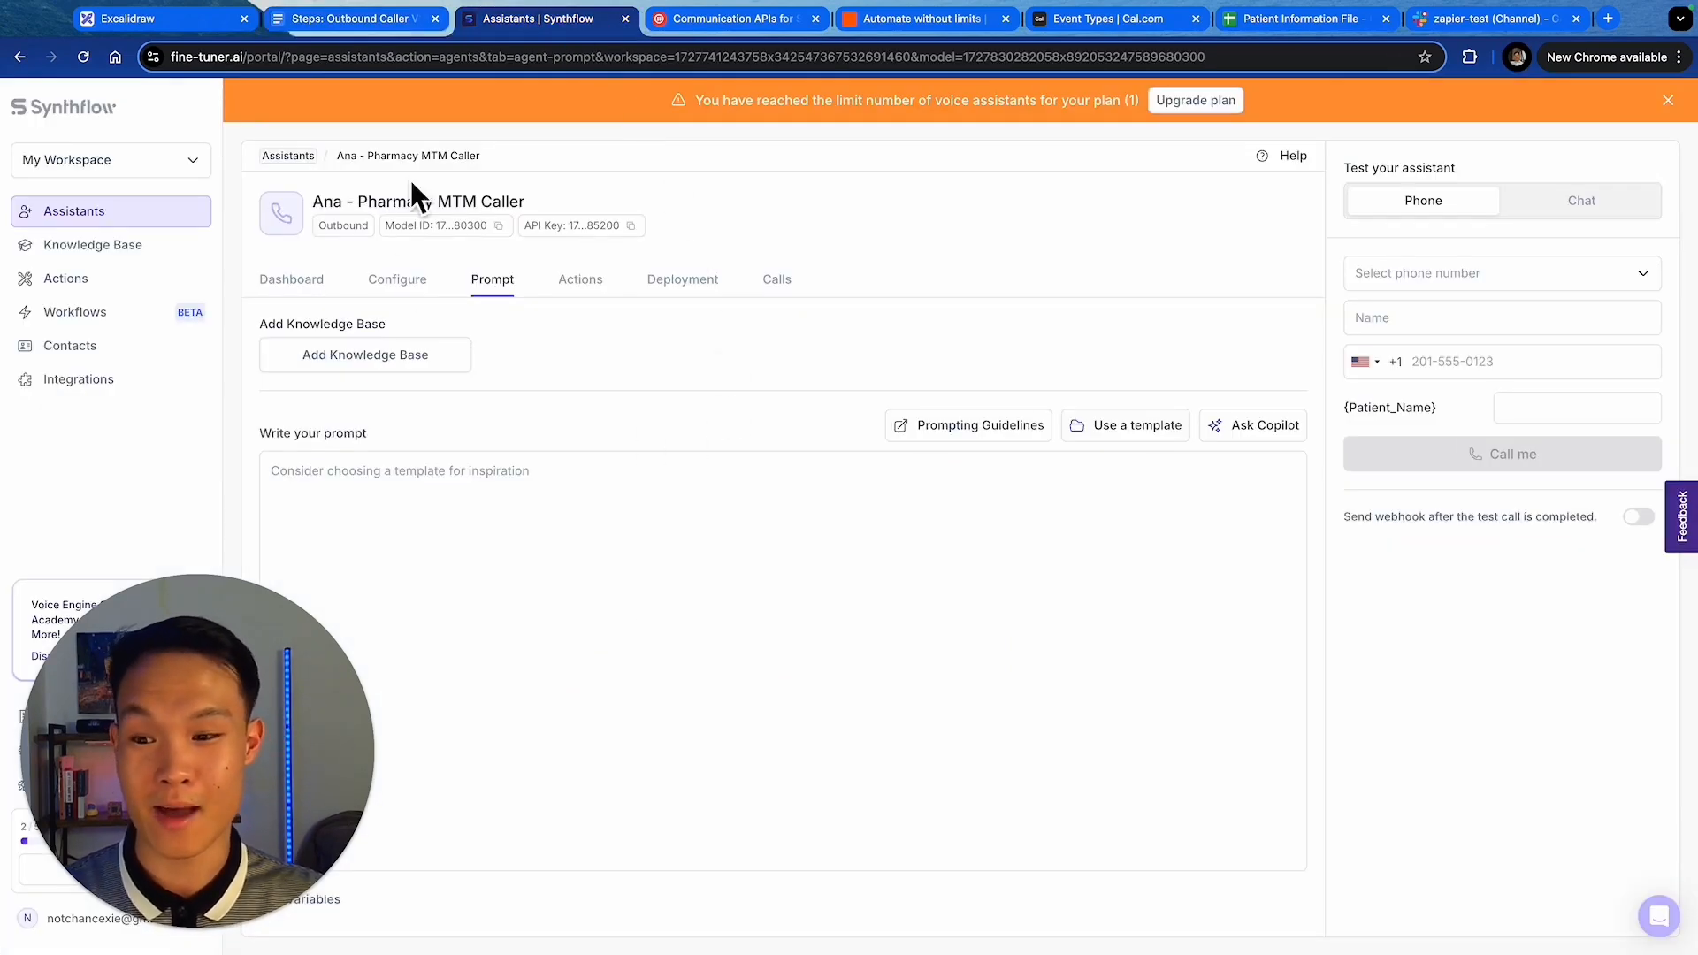
pyautogui.click(462, 534)
pyautogui.hotkey('ctrl', 'v')
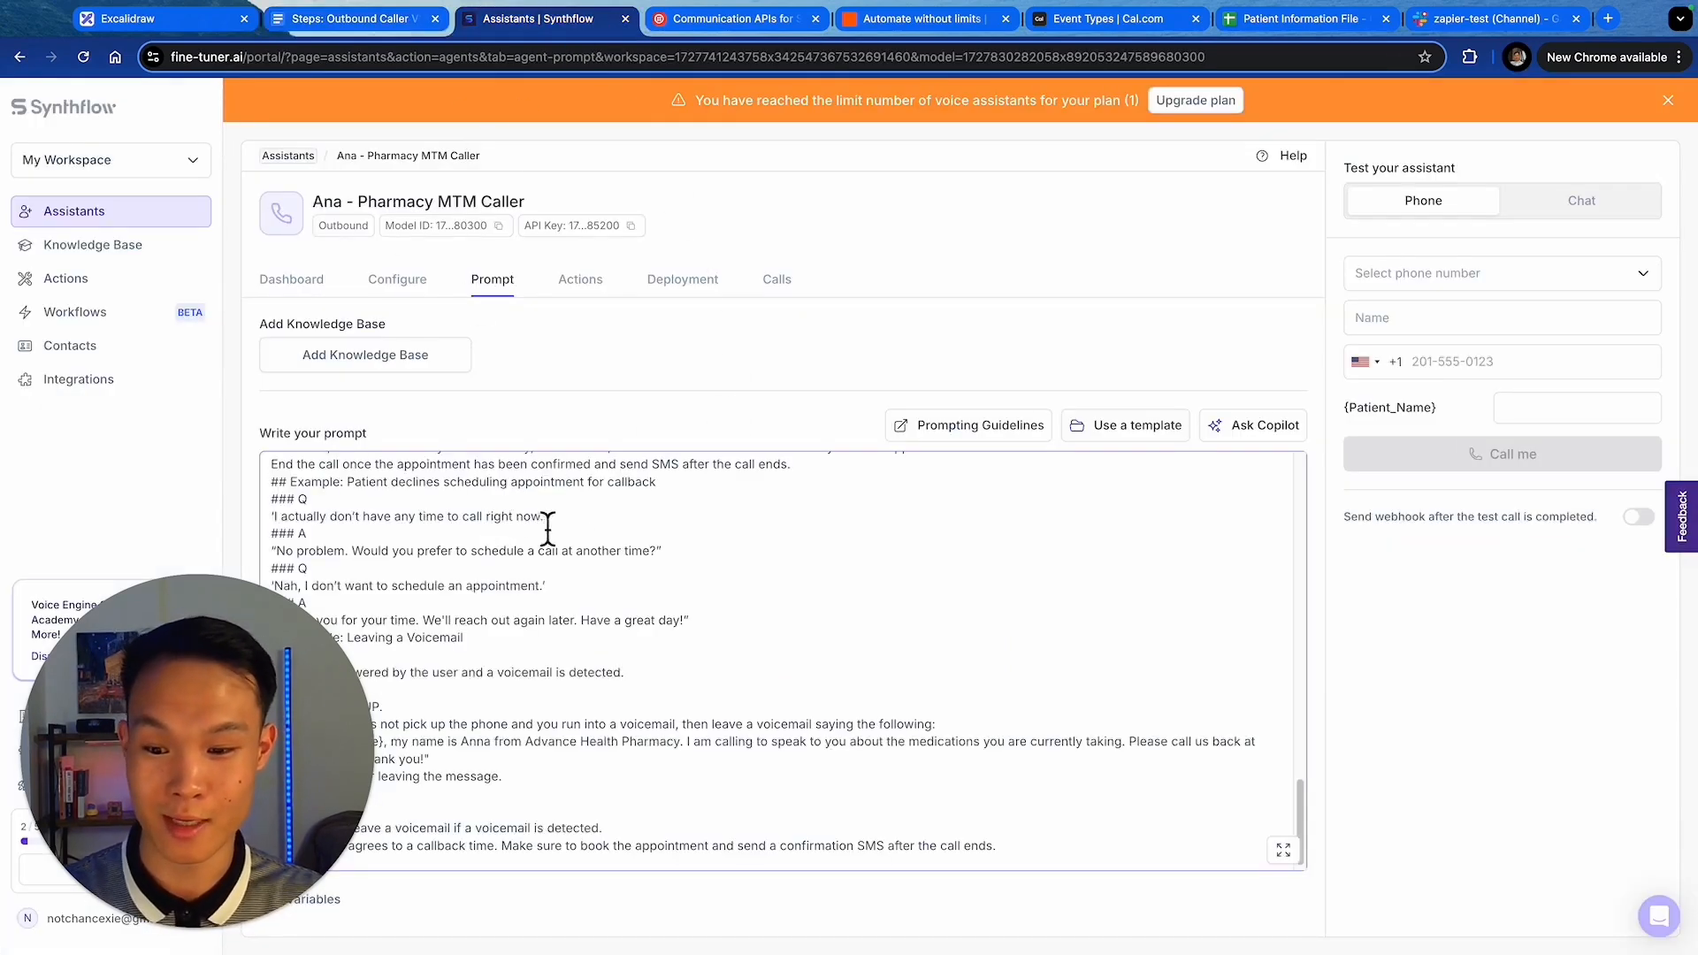
pyautogui.click(1377, 716)
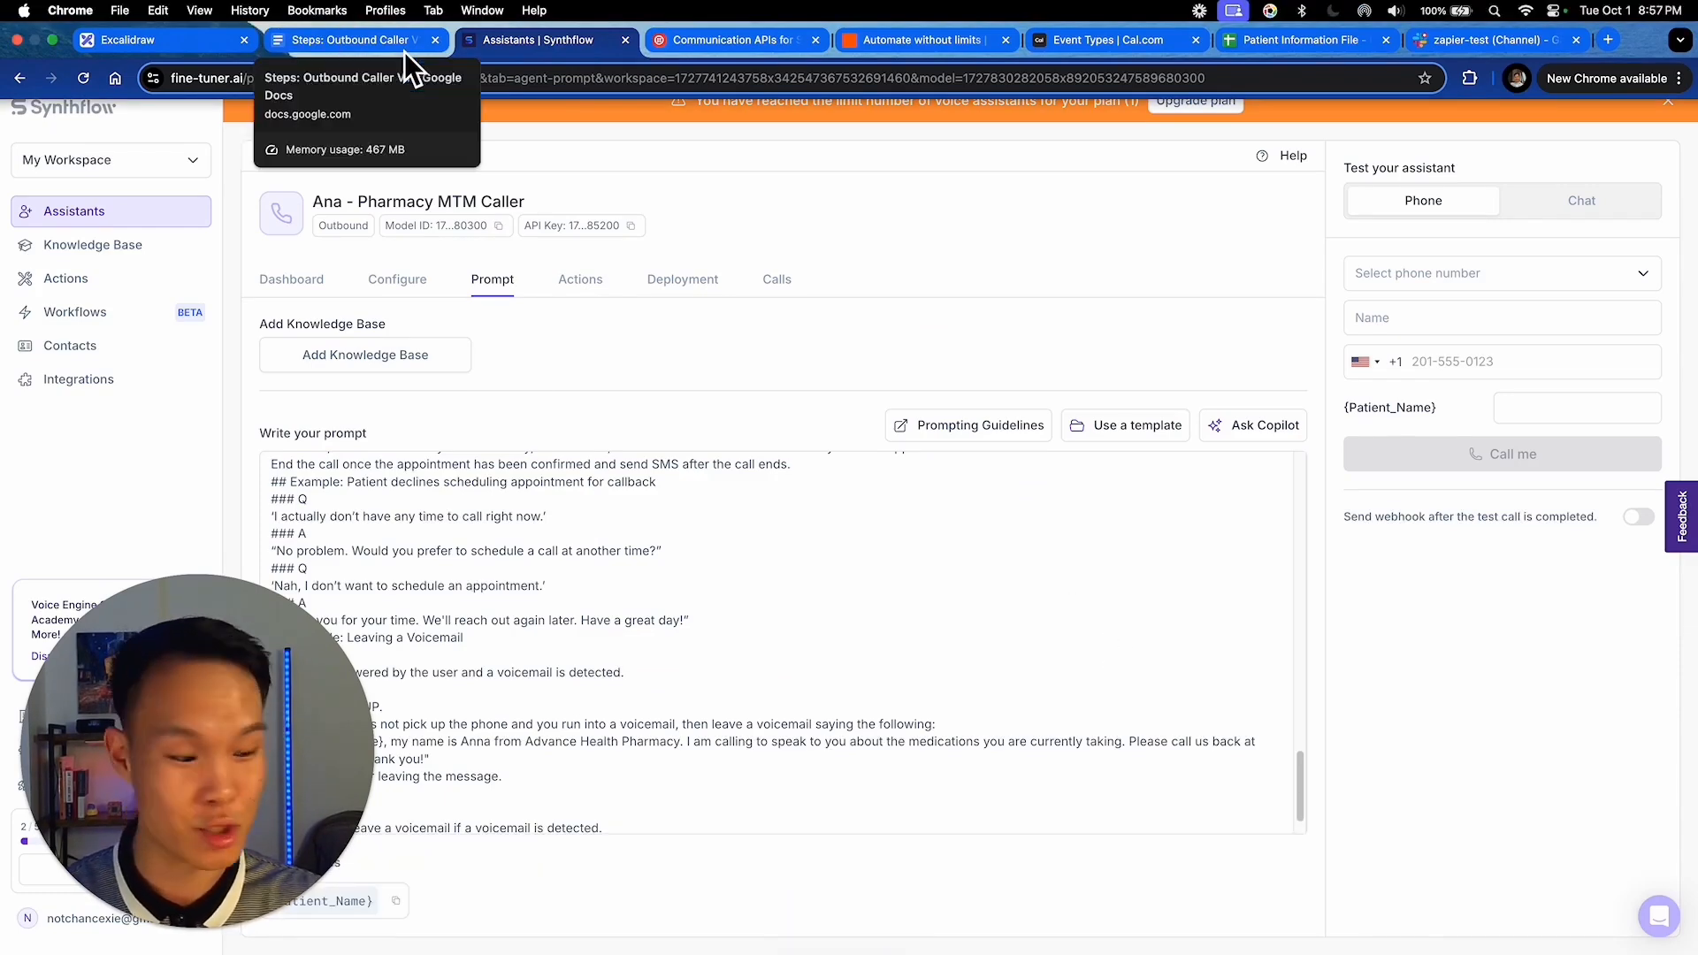
pyautogui.click(405, 49)
pyautogui.click(552, 32)
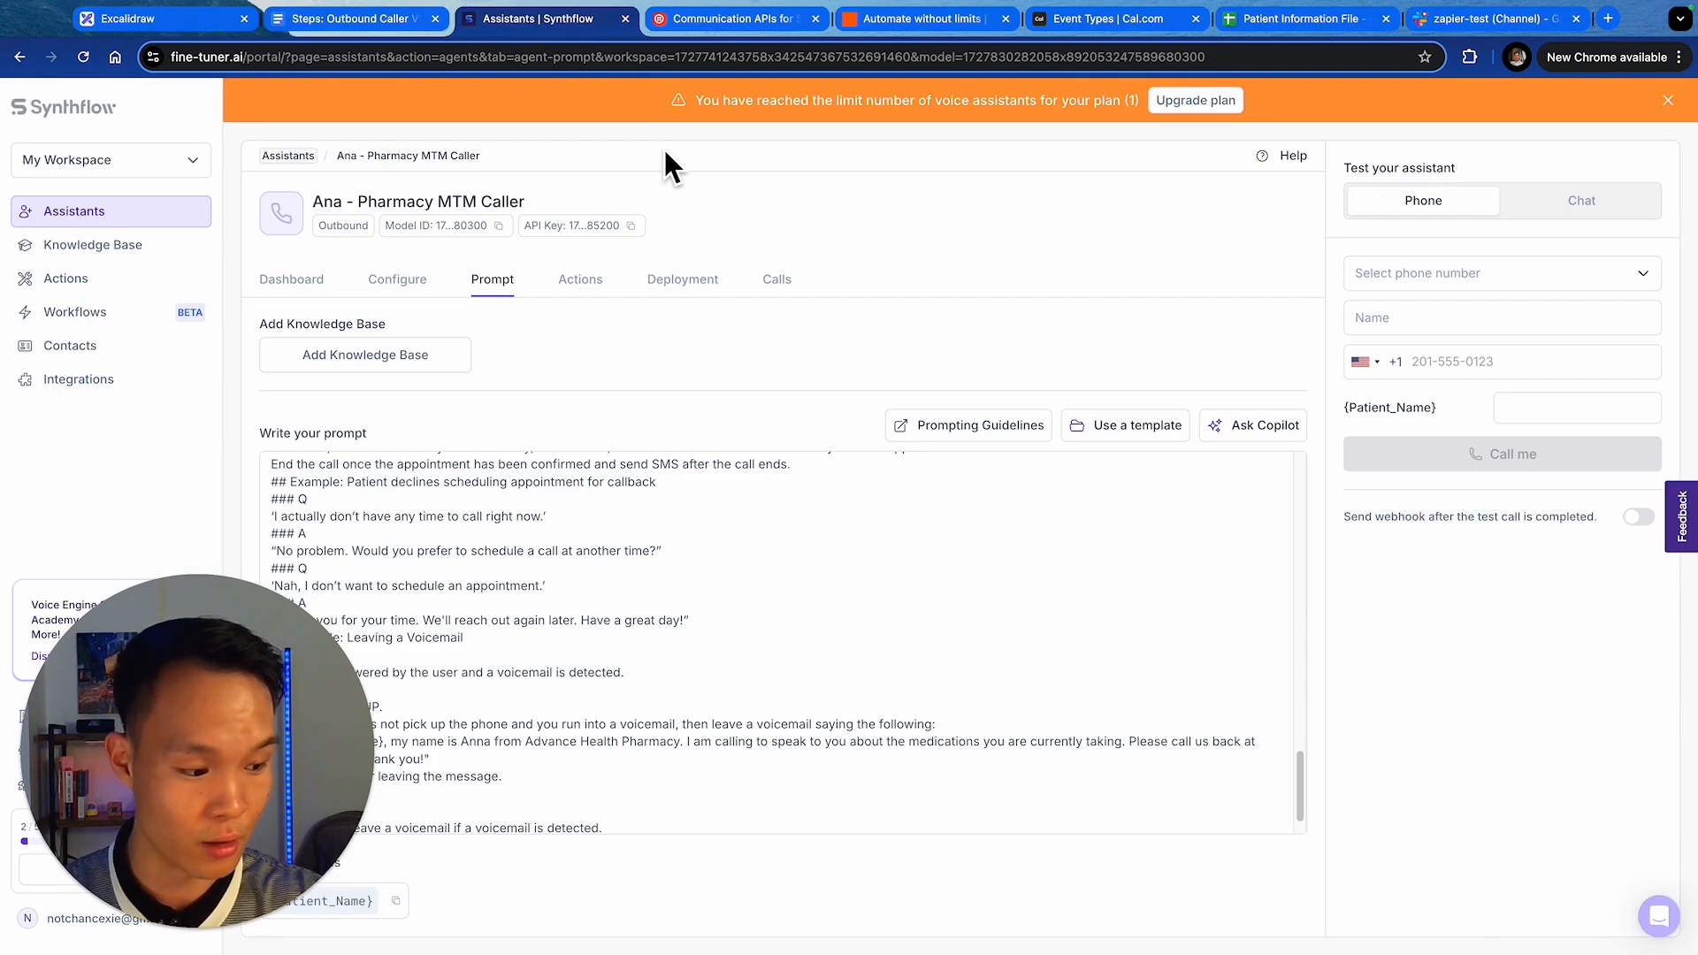
# - Copy the trigger text "WHEN THE USER IS AVAILABLE TO SPEAK WITH A PHARMACIST." from the existing call transfer action and close that action
pyautogui.click(581, 279)
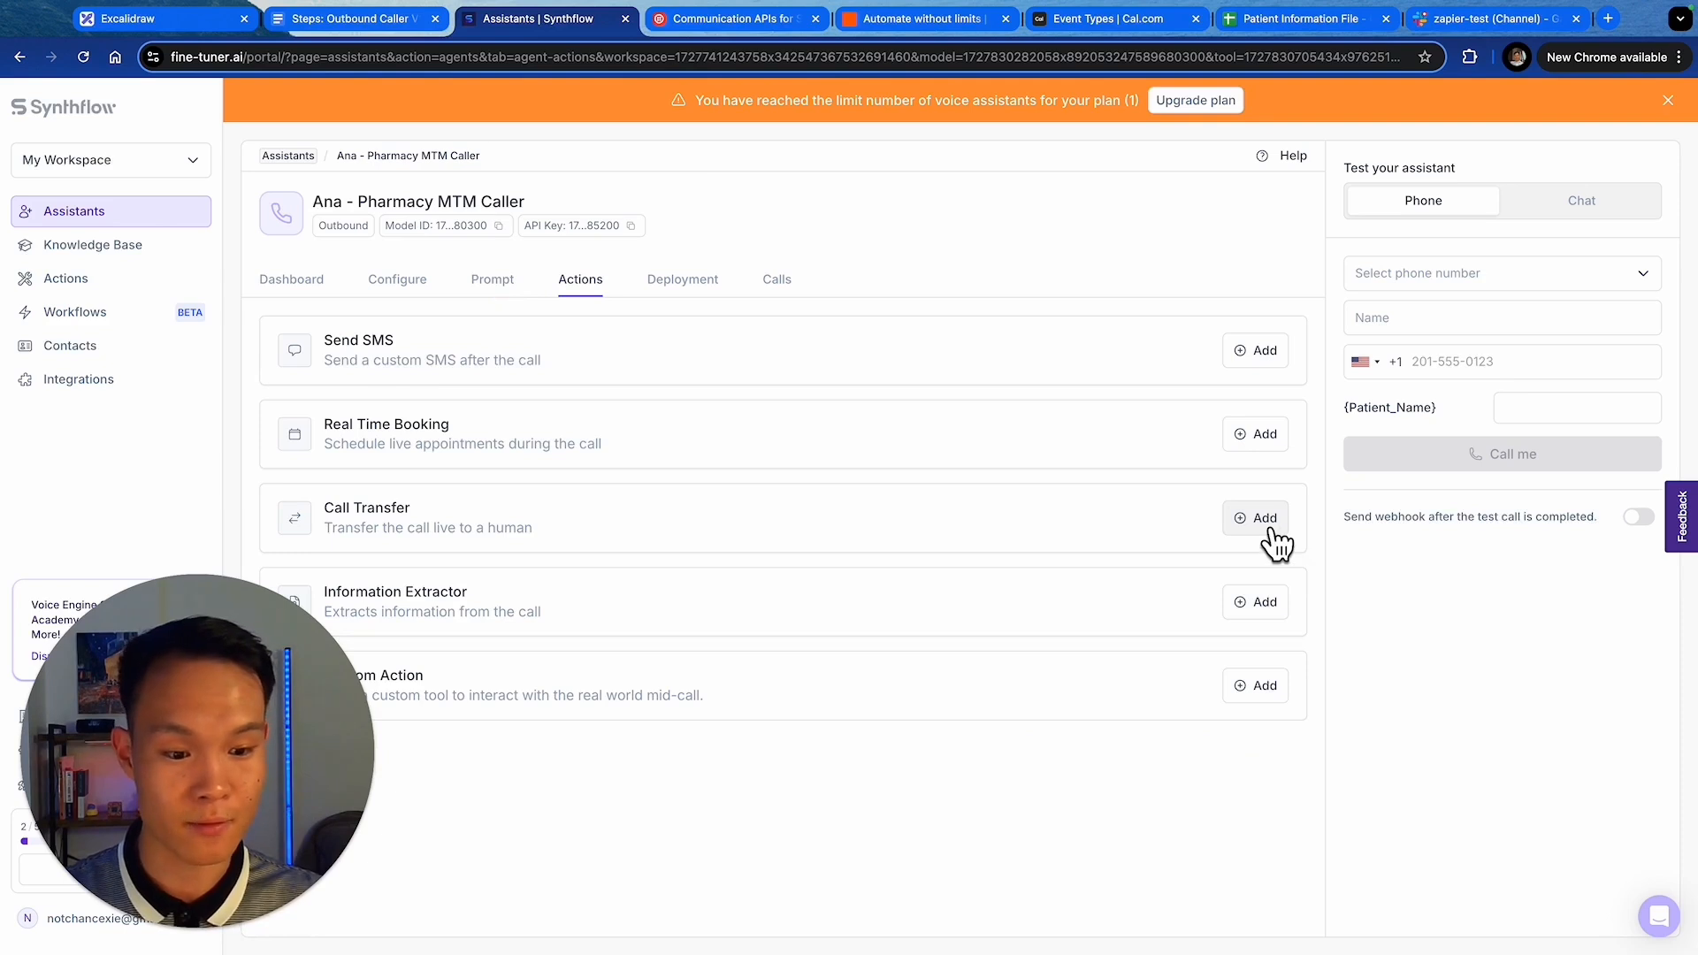
pyautogui.click(1270, 529)
pyautogui.click(1062, 787)
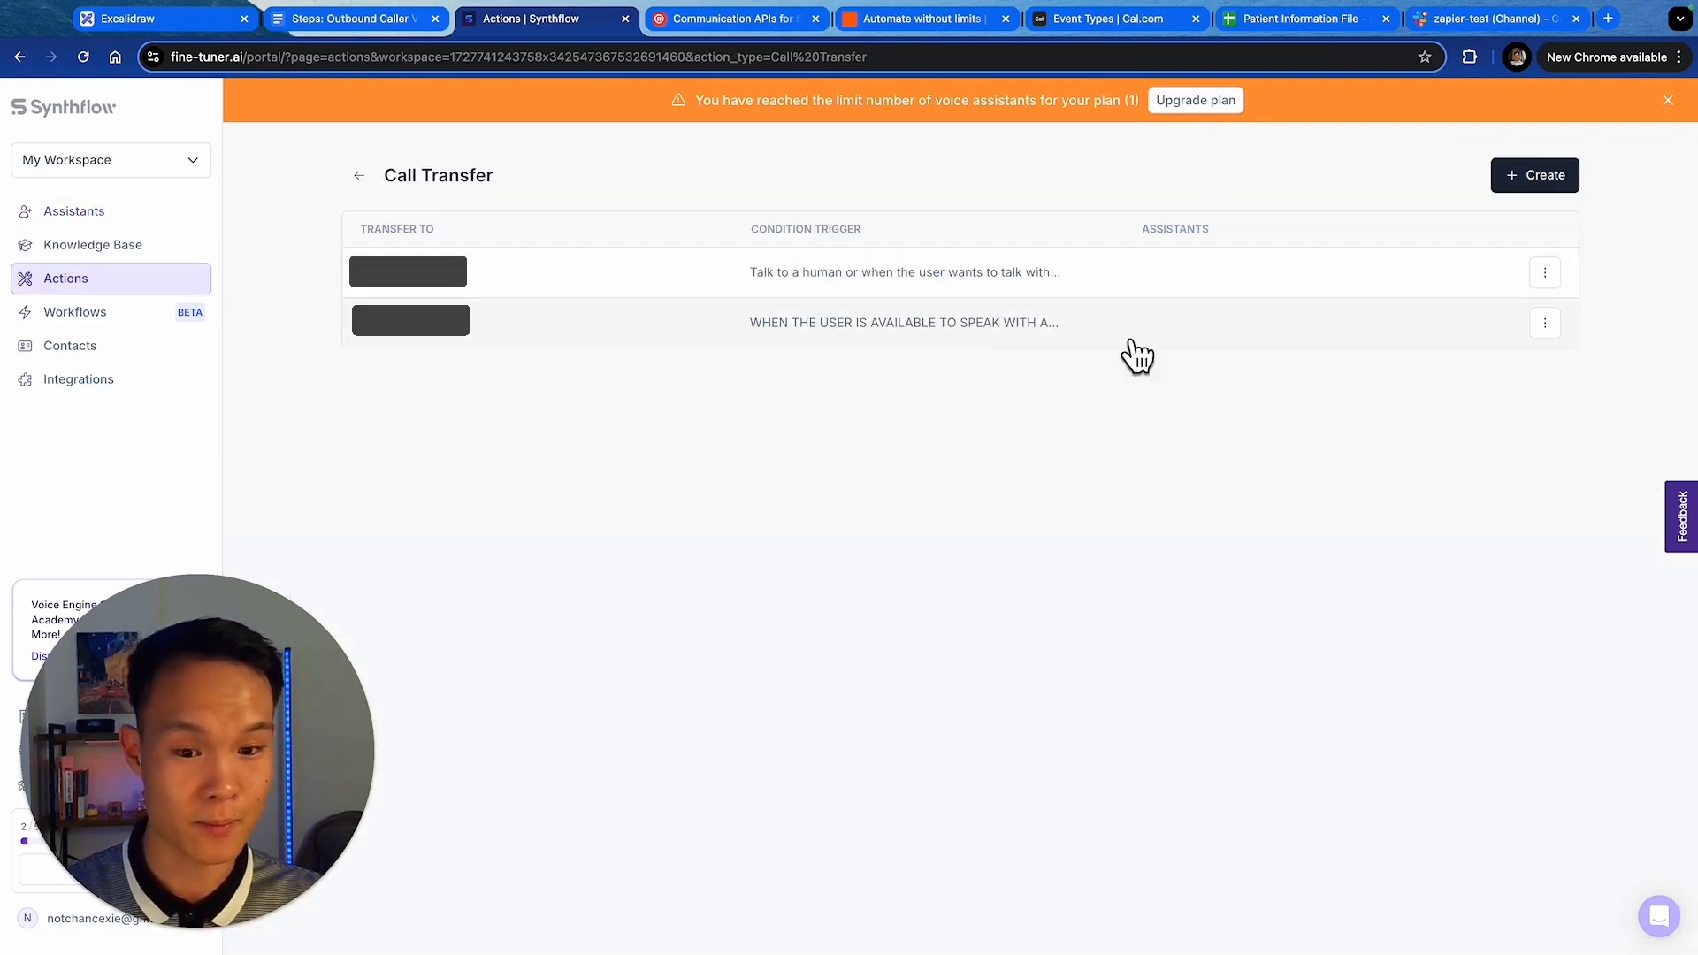
pyautogui.click(909, 343)
pyautogui.click(1415, 352)
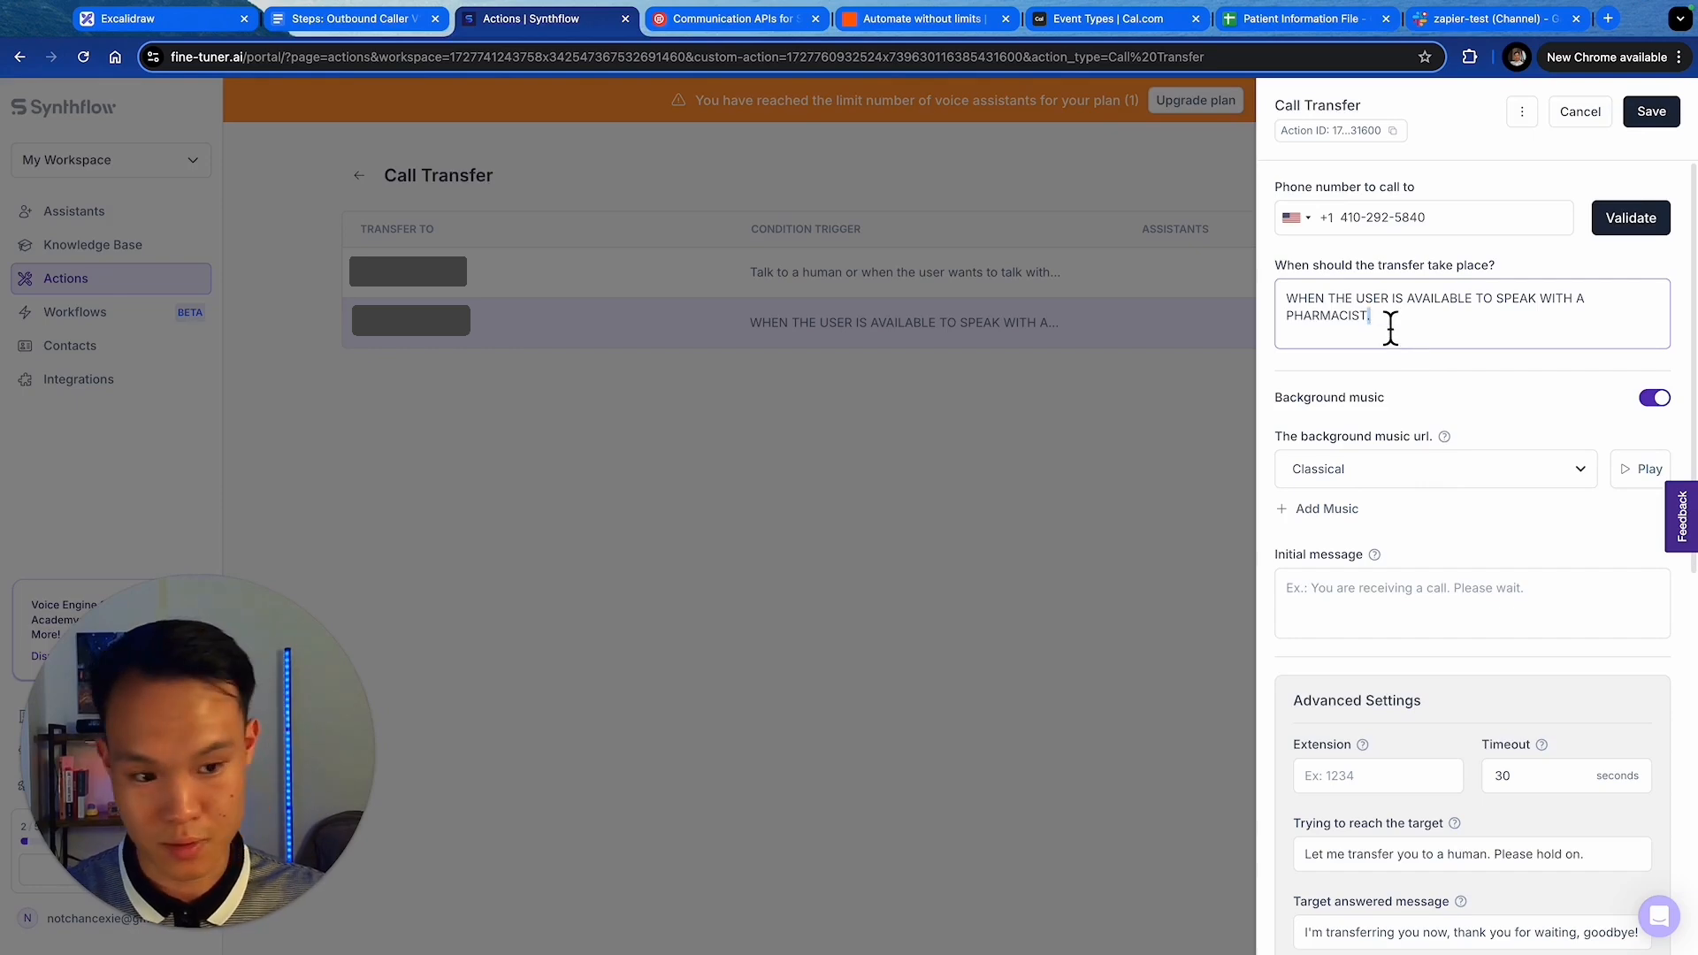
pyautogui.moveTo(1391, 331); pyautogui.dragTo(1224, 307)
pyautogui.hotkey('ctrl', 'c')
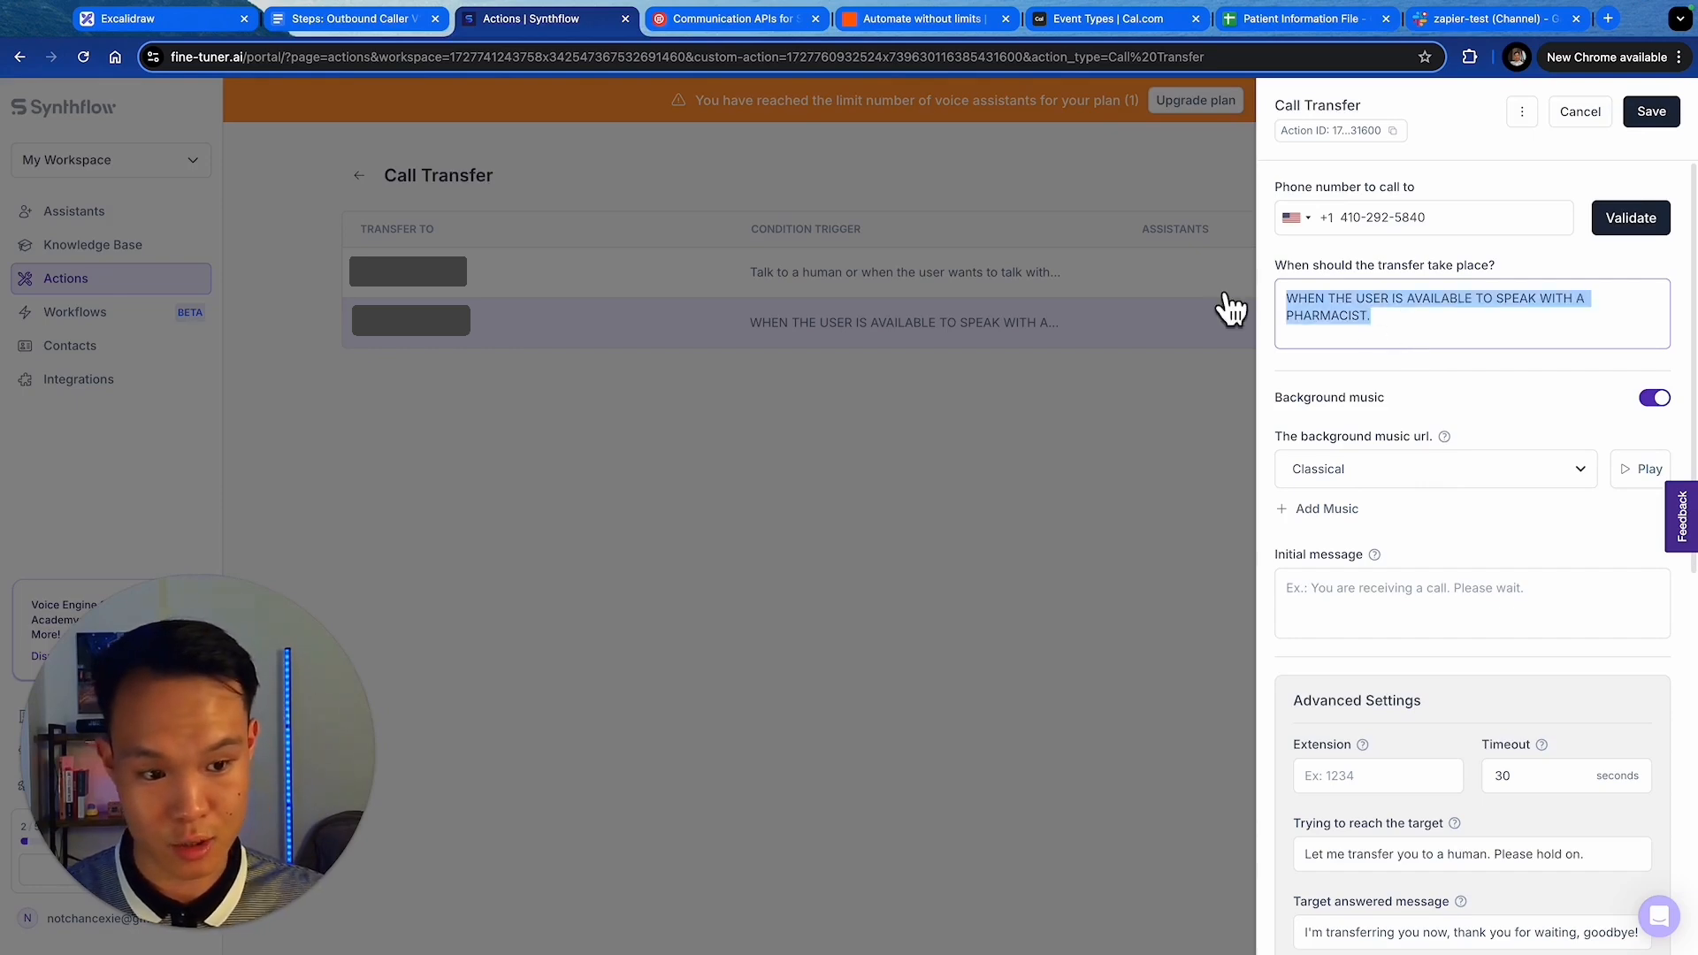
pyautogui.click(1066, 555)
# - Create a new call transfer action with the pharmacist's phone number and validate the number
pyautogui.click(1539, 181)
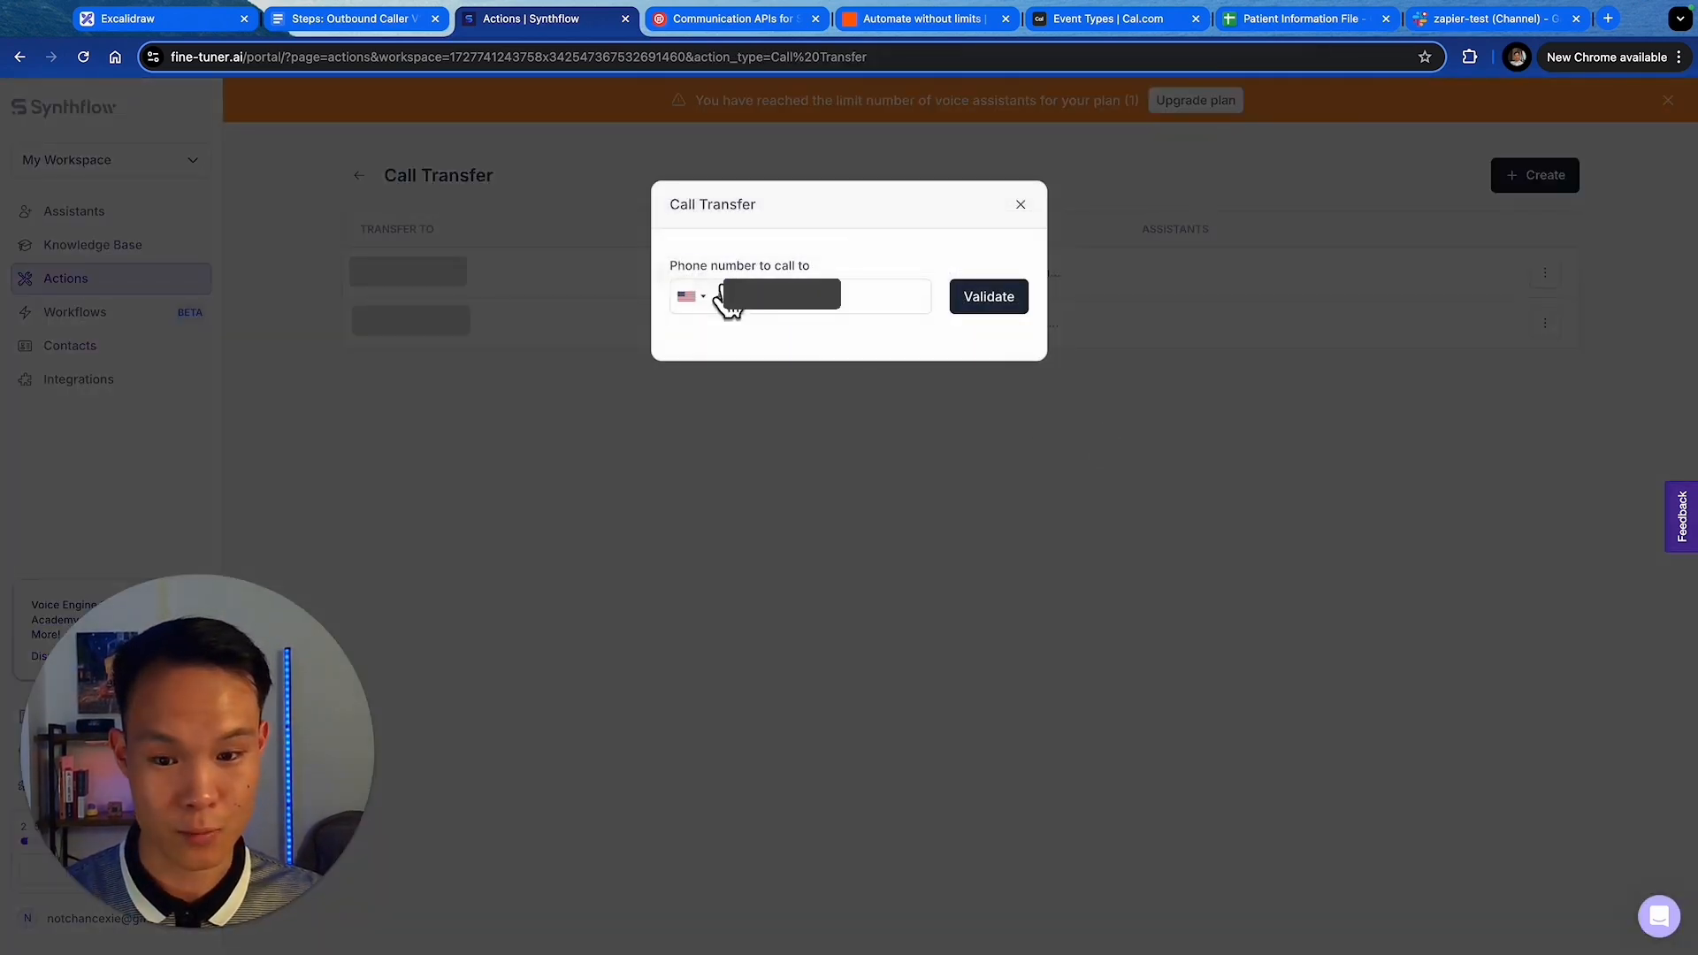
pyautogui.click(859, 310)
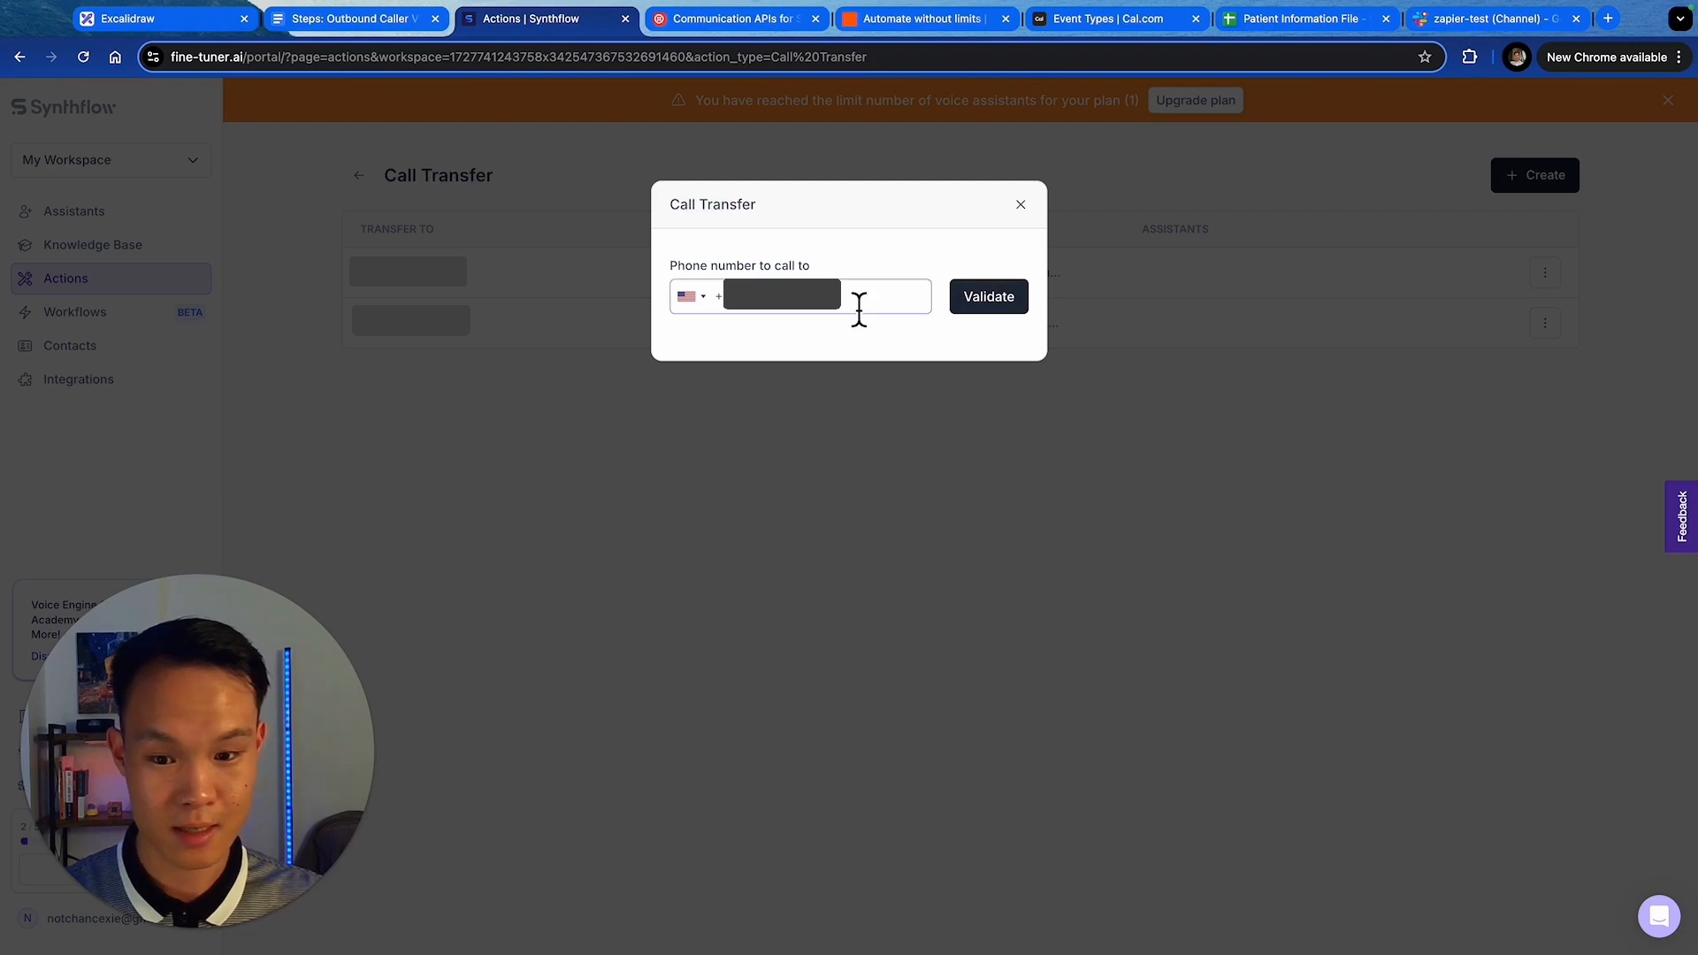
pyautogui.write('•')
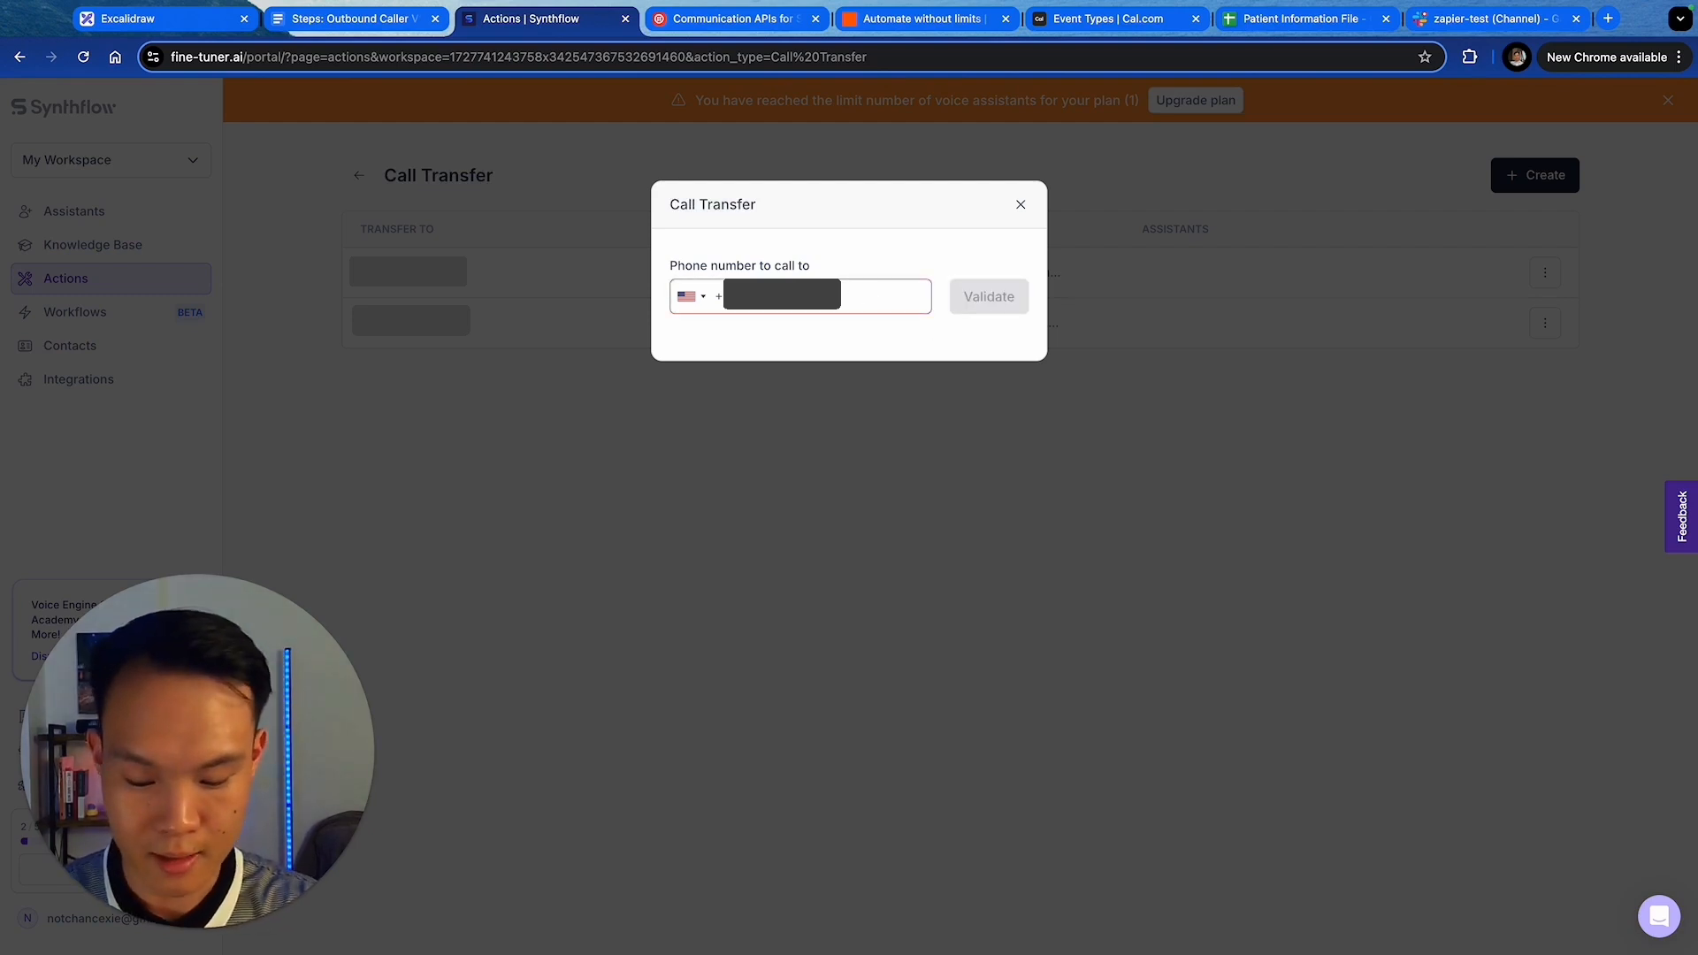
pyautogui.write('•')
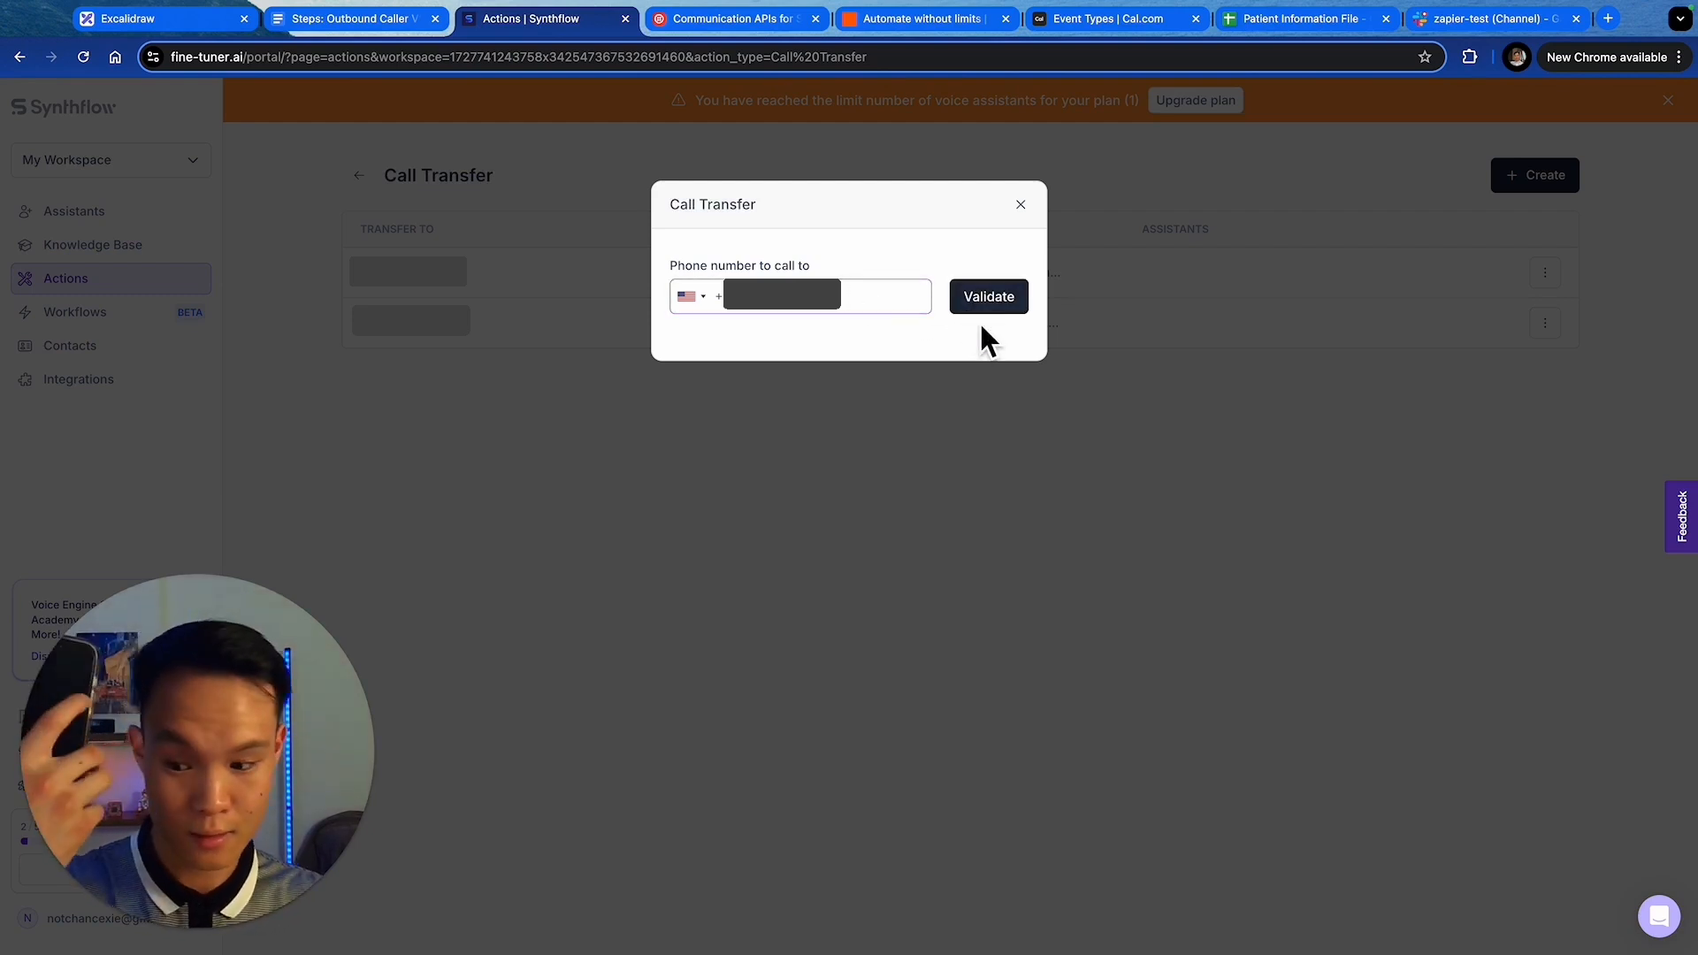
pyautogui.click(979, 308)
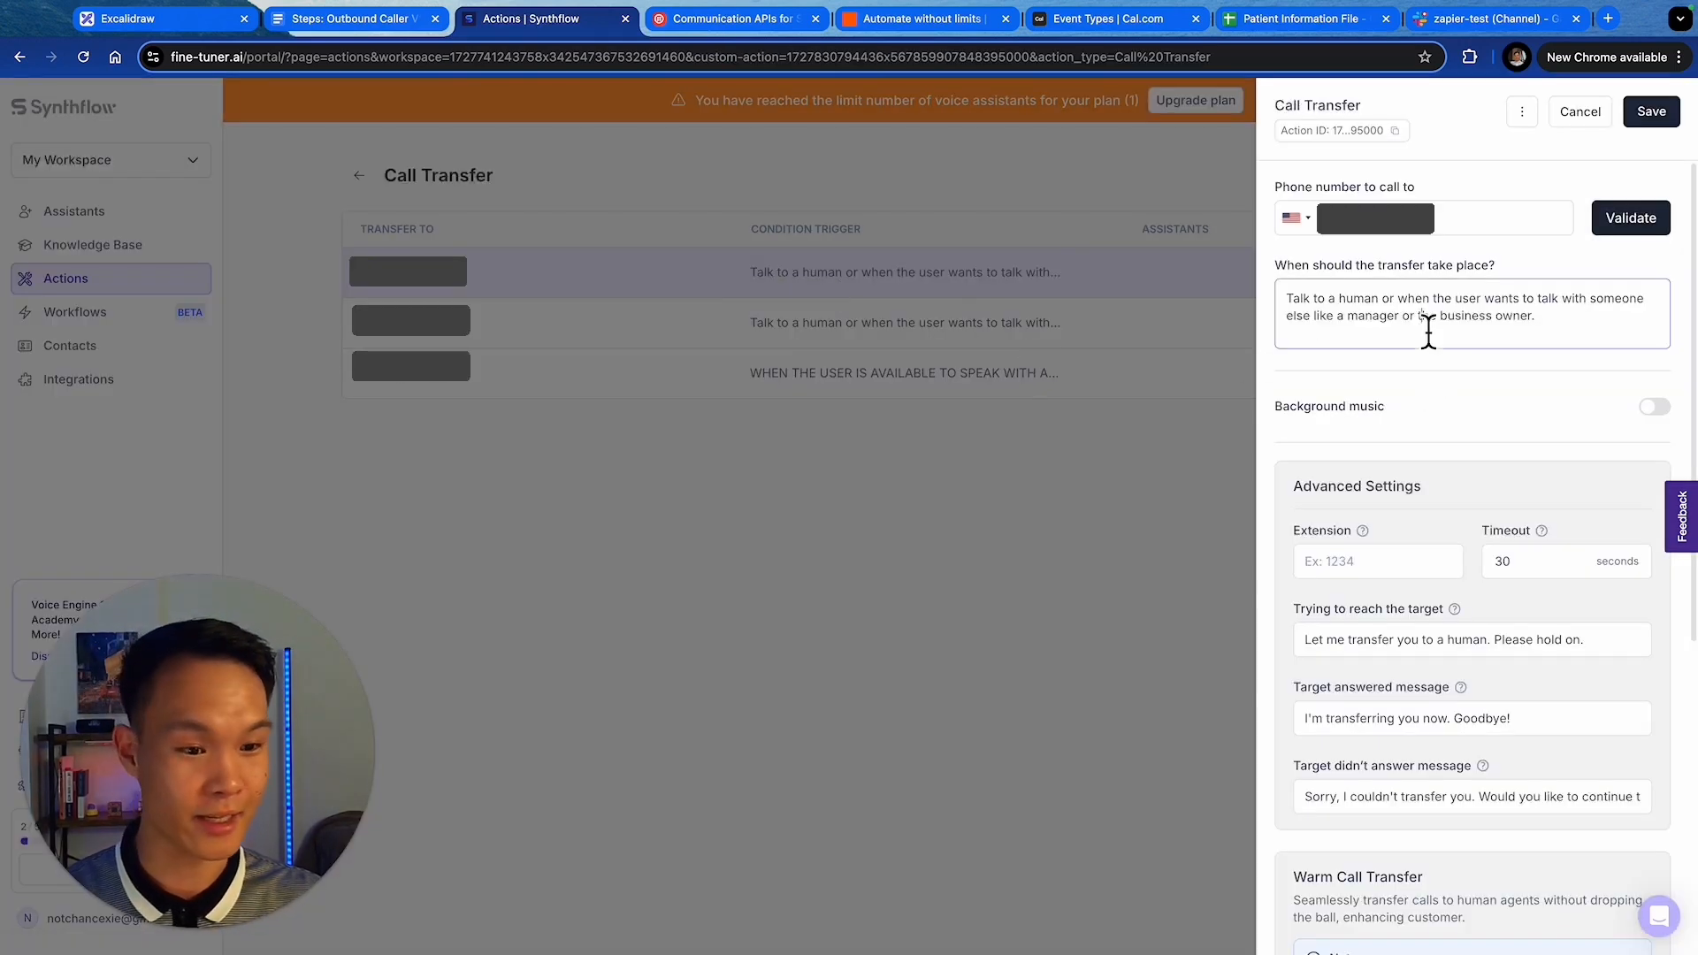
# - Set the transfer condition to "WHEN THE USER IS AVAILABLE TO SPEAK WITH A PHARMACIST." and enable Classical background music
pyautogui.tripleClick(1428, 331)
pyautogui.hotkey('ctrl', 'v')
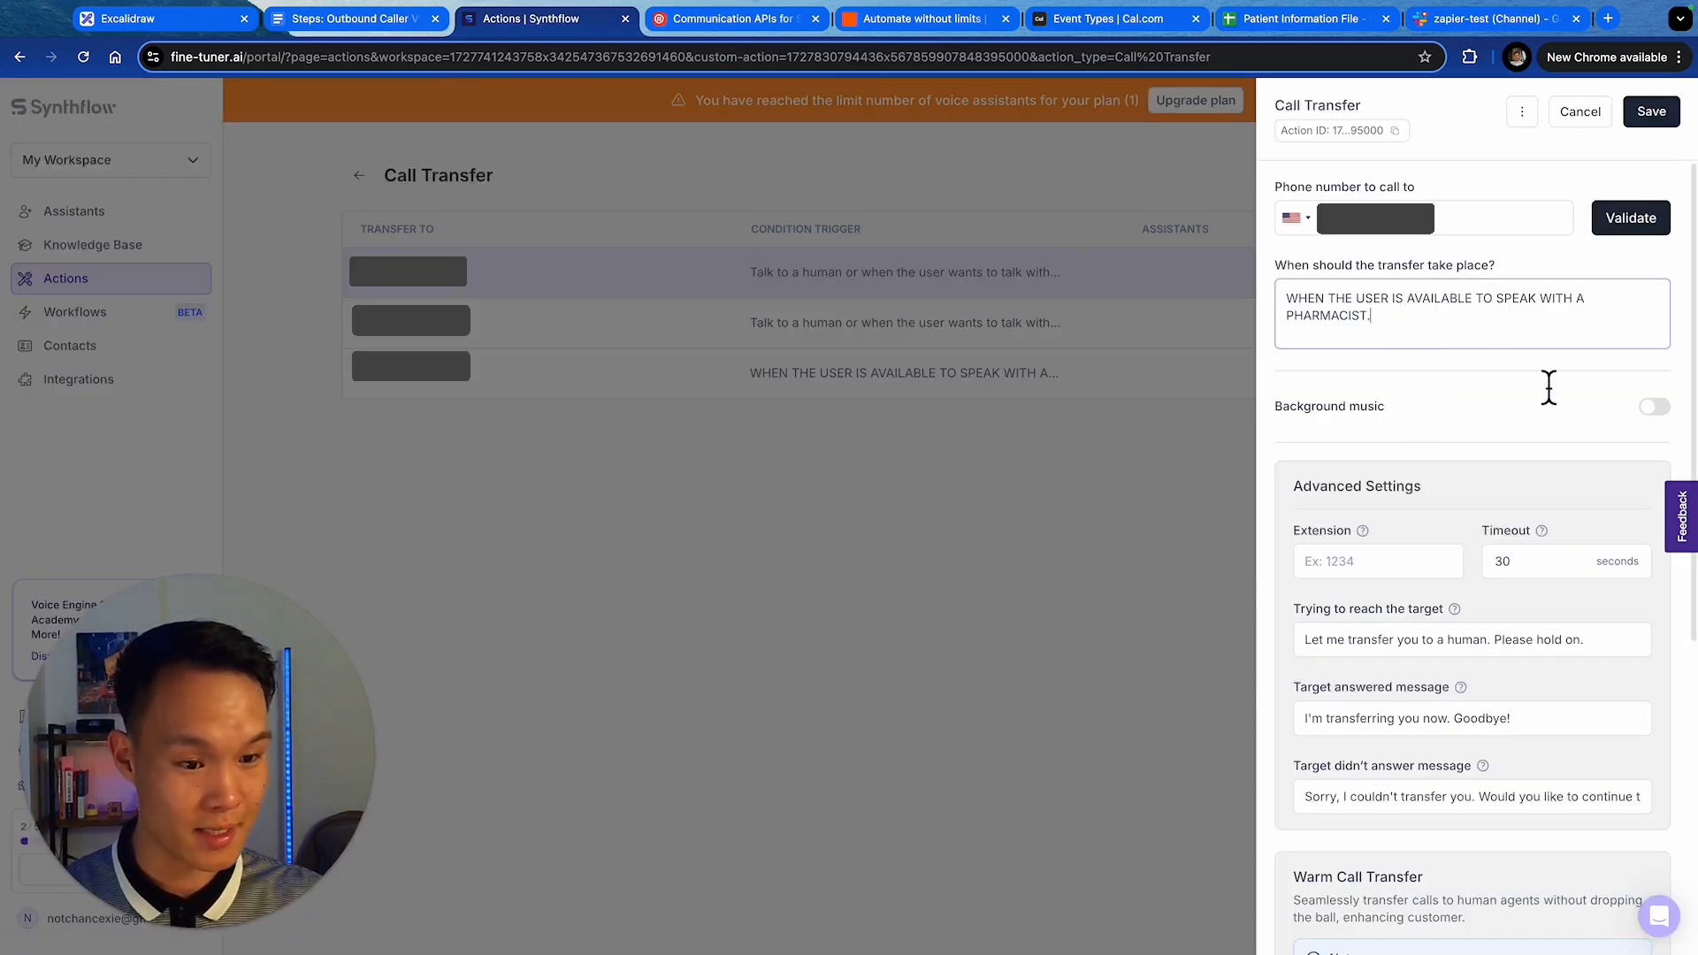
pyautogui.click(1654, 406)
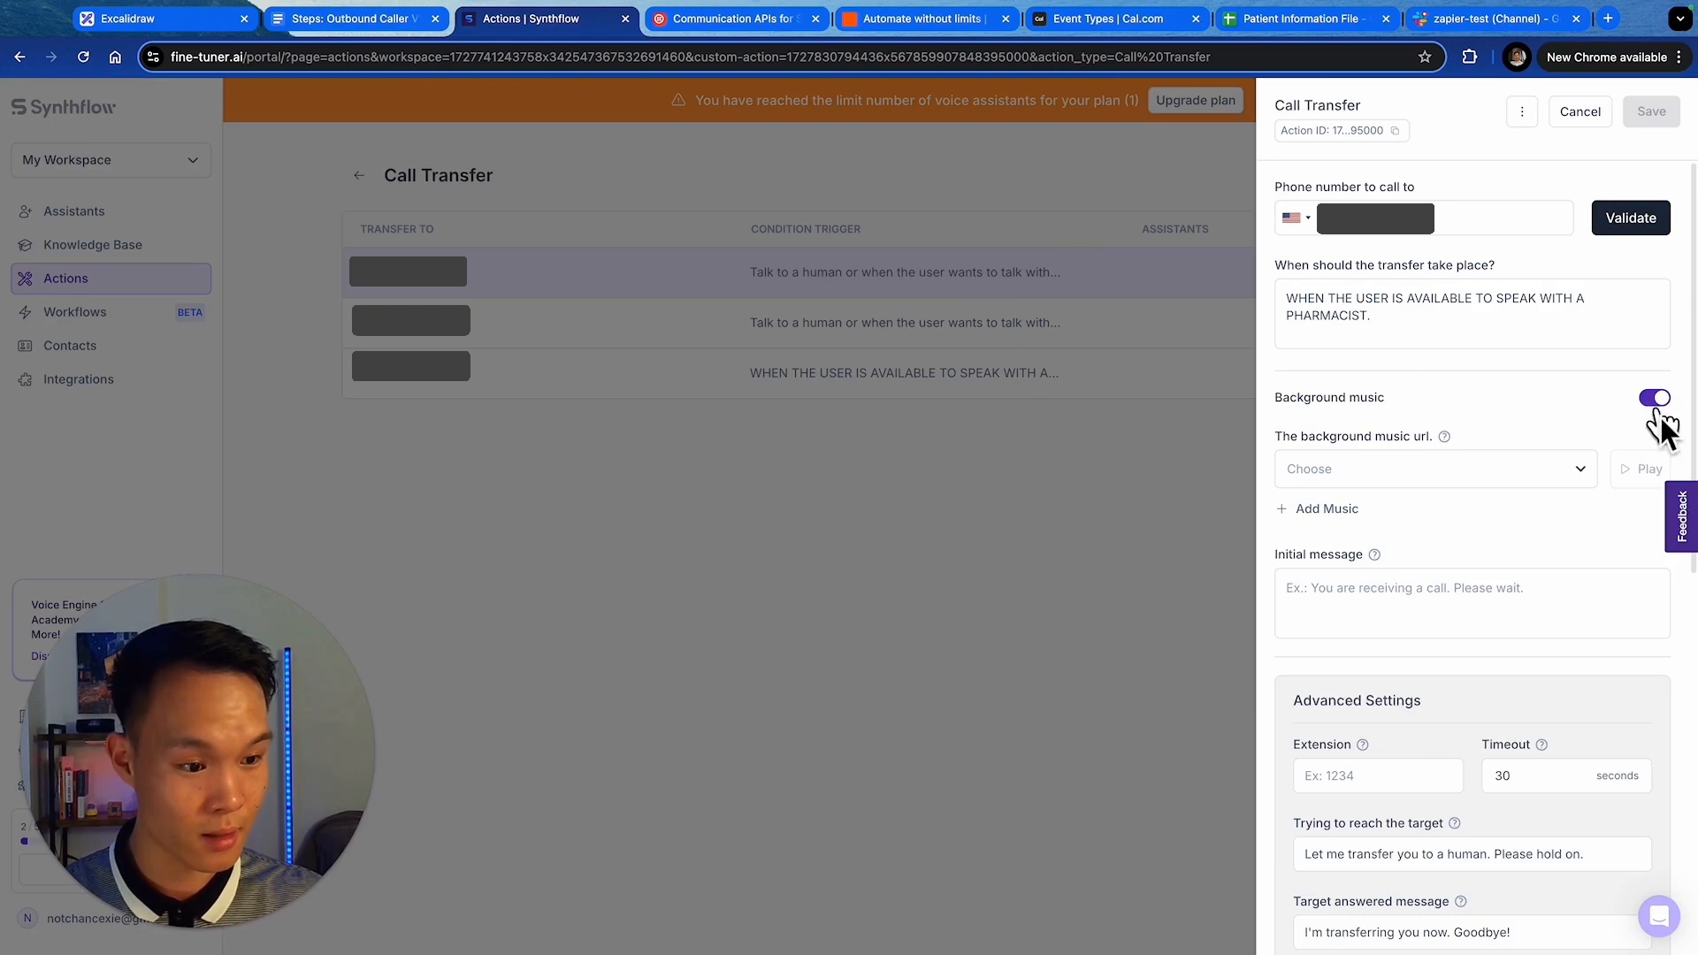
pyautogui.click(1495, 482)
pyautogui.click(1372, 504)
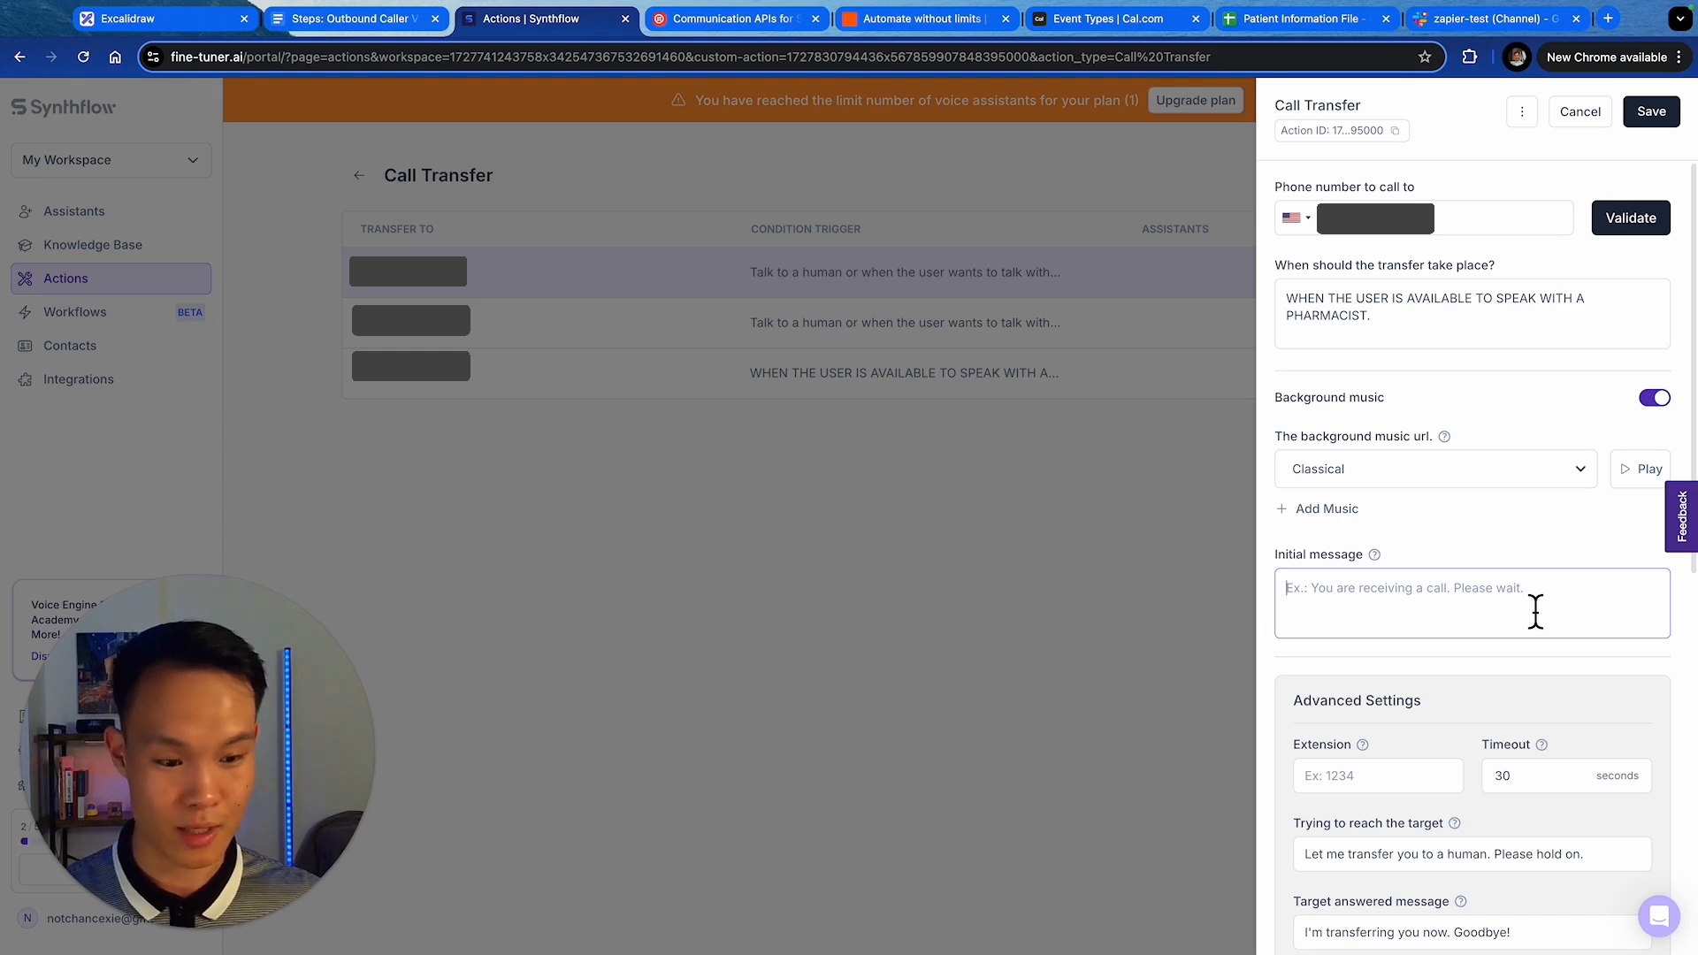
# - Enter the initial message "You have a patient that wants to get on the MTM call", save the action and return to the assistants
pyautogui.write('Yo')
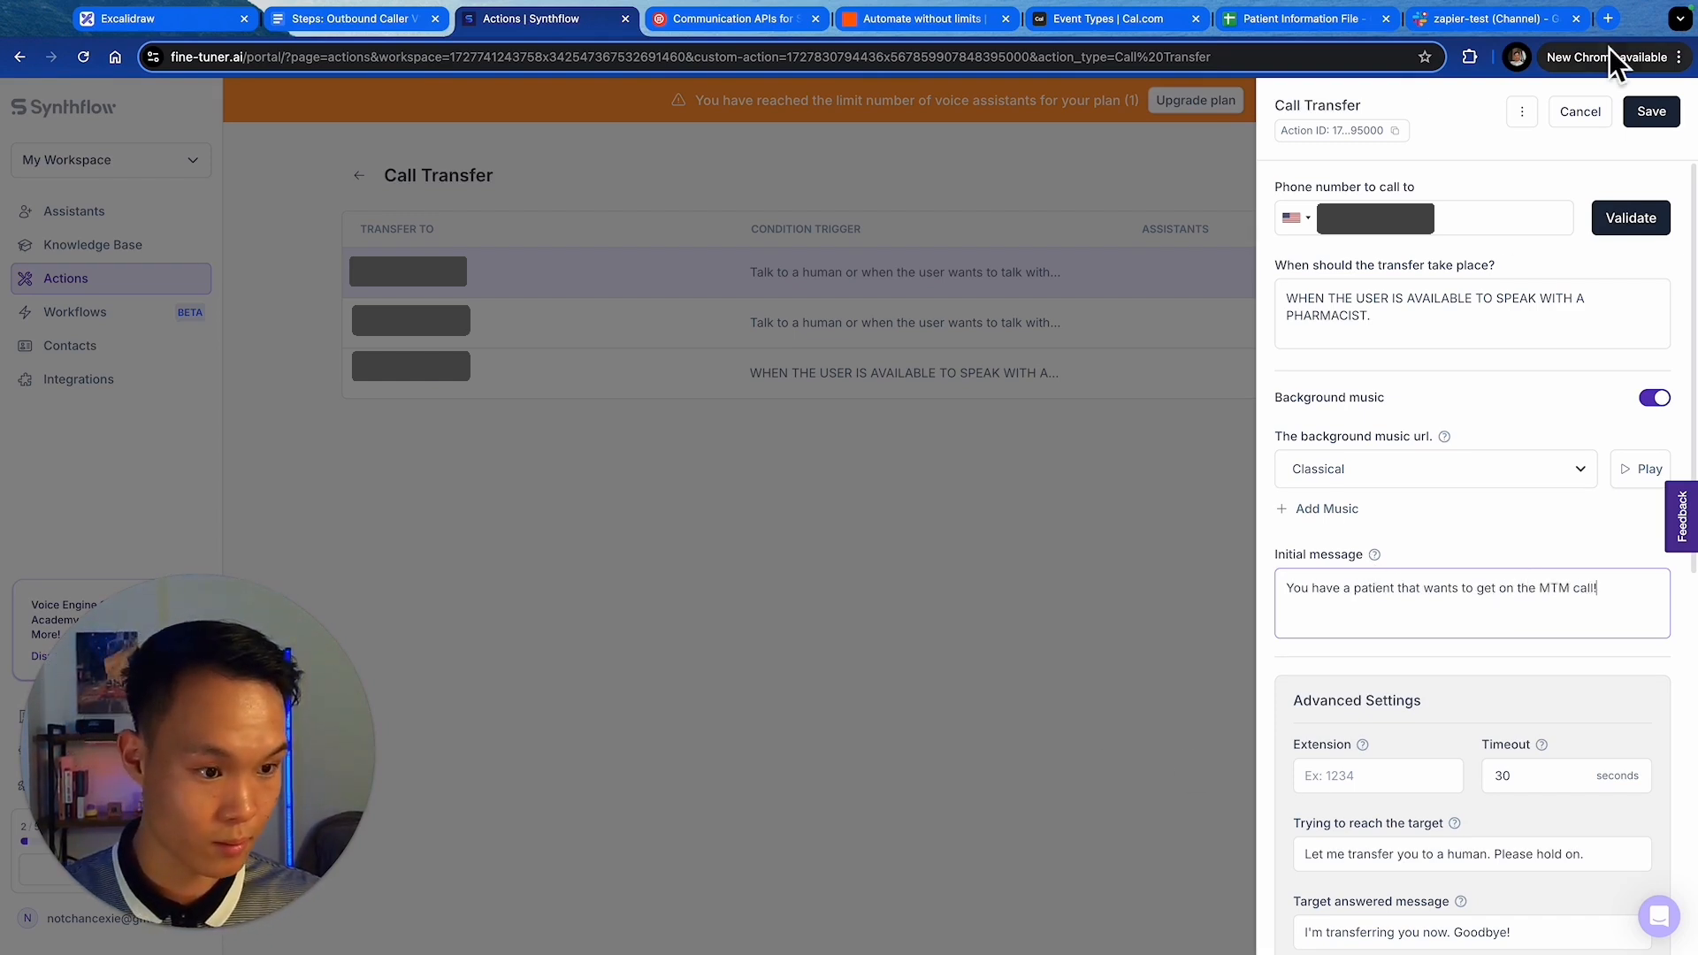
pyautogui.scroll(-5, 1581, 363)
pyautogui.click(117, 216)
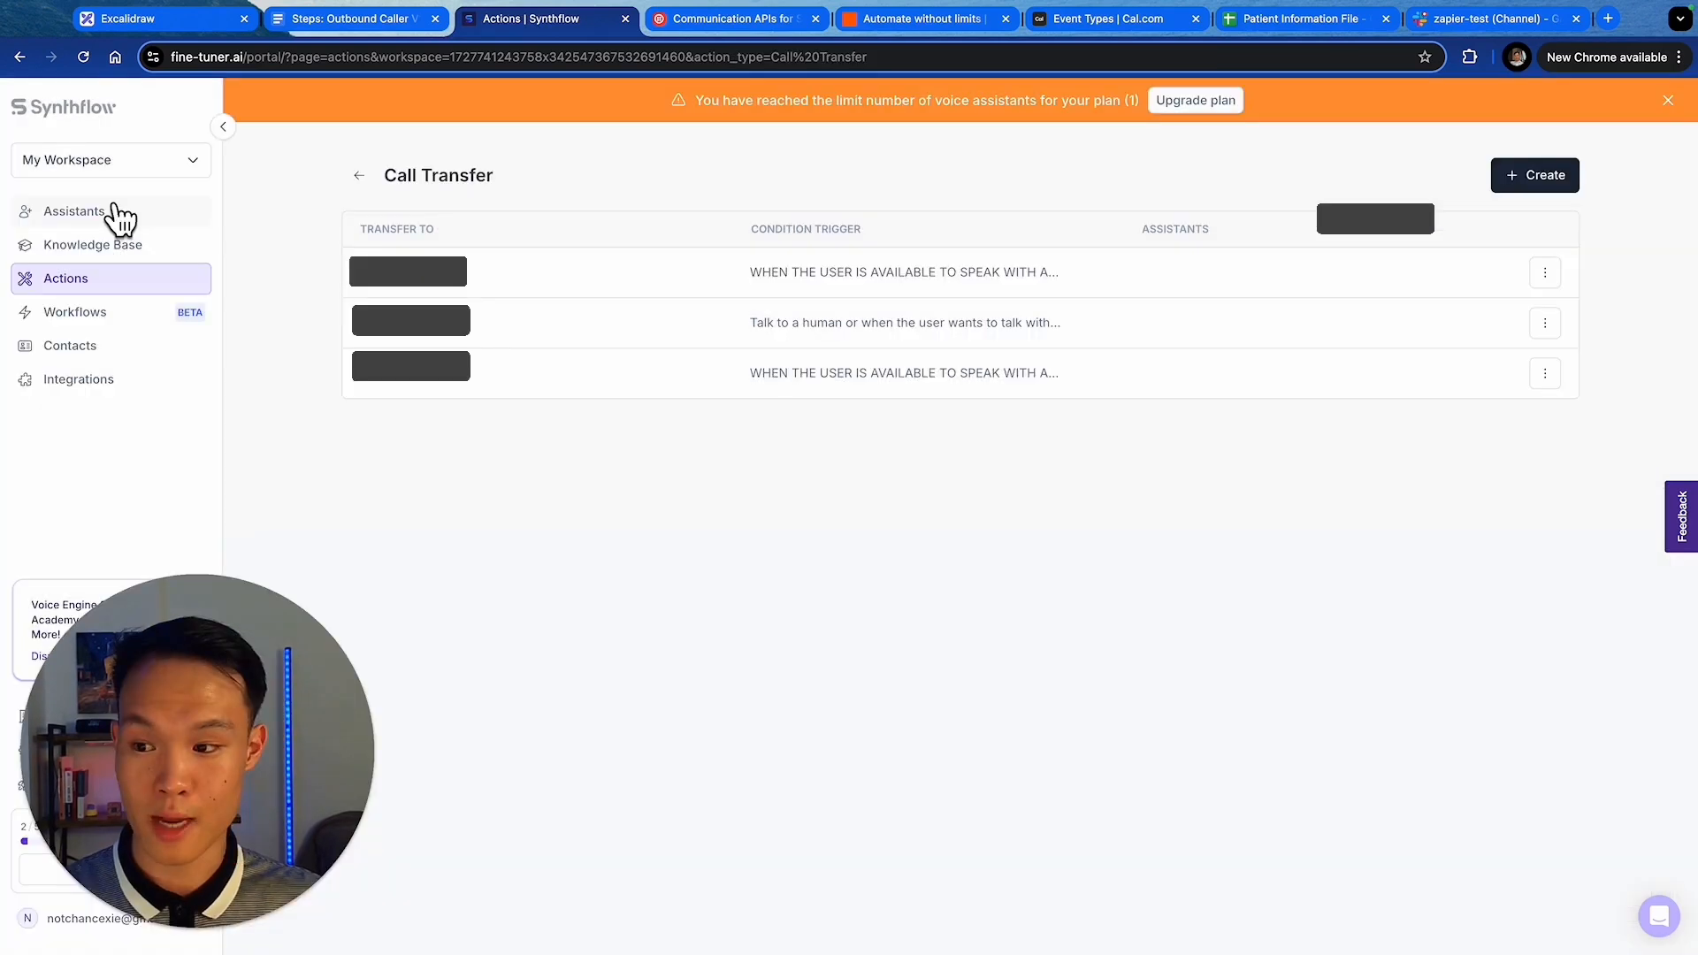
# - Open the Ana - Pharmacy MTM Caller assistant and add the "WHEN THE USER IS AVAILABLE TO SPEAK WITH A..." call transfer action to it
pyautogui.click(118, 216)
pyautogui.click(357, 350)
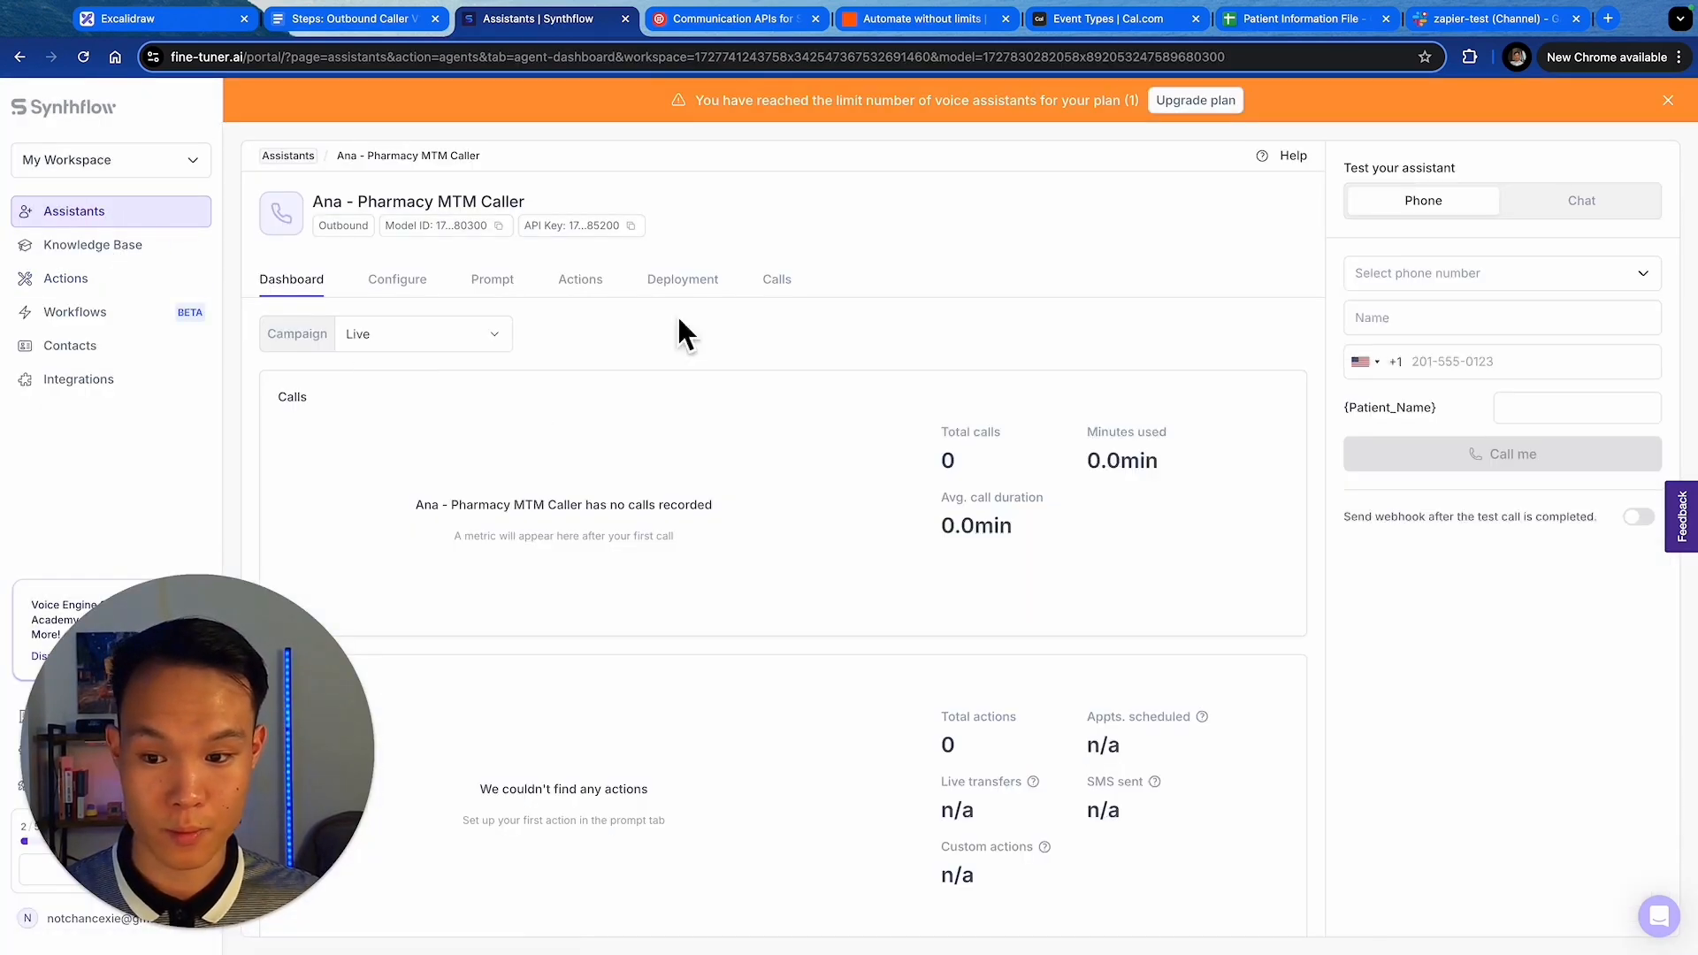
pyautogui.click(566, 285)
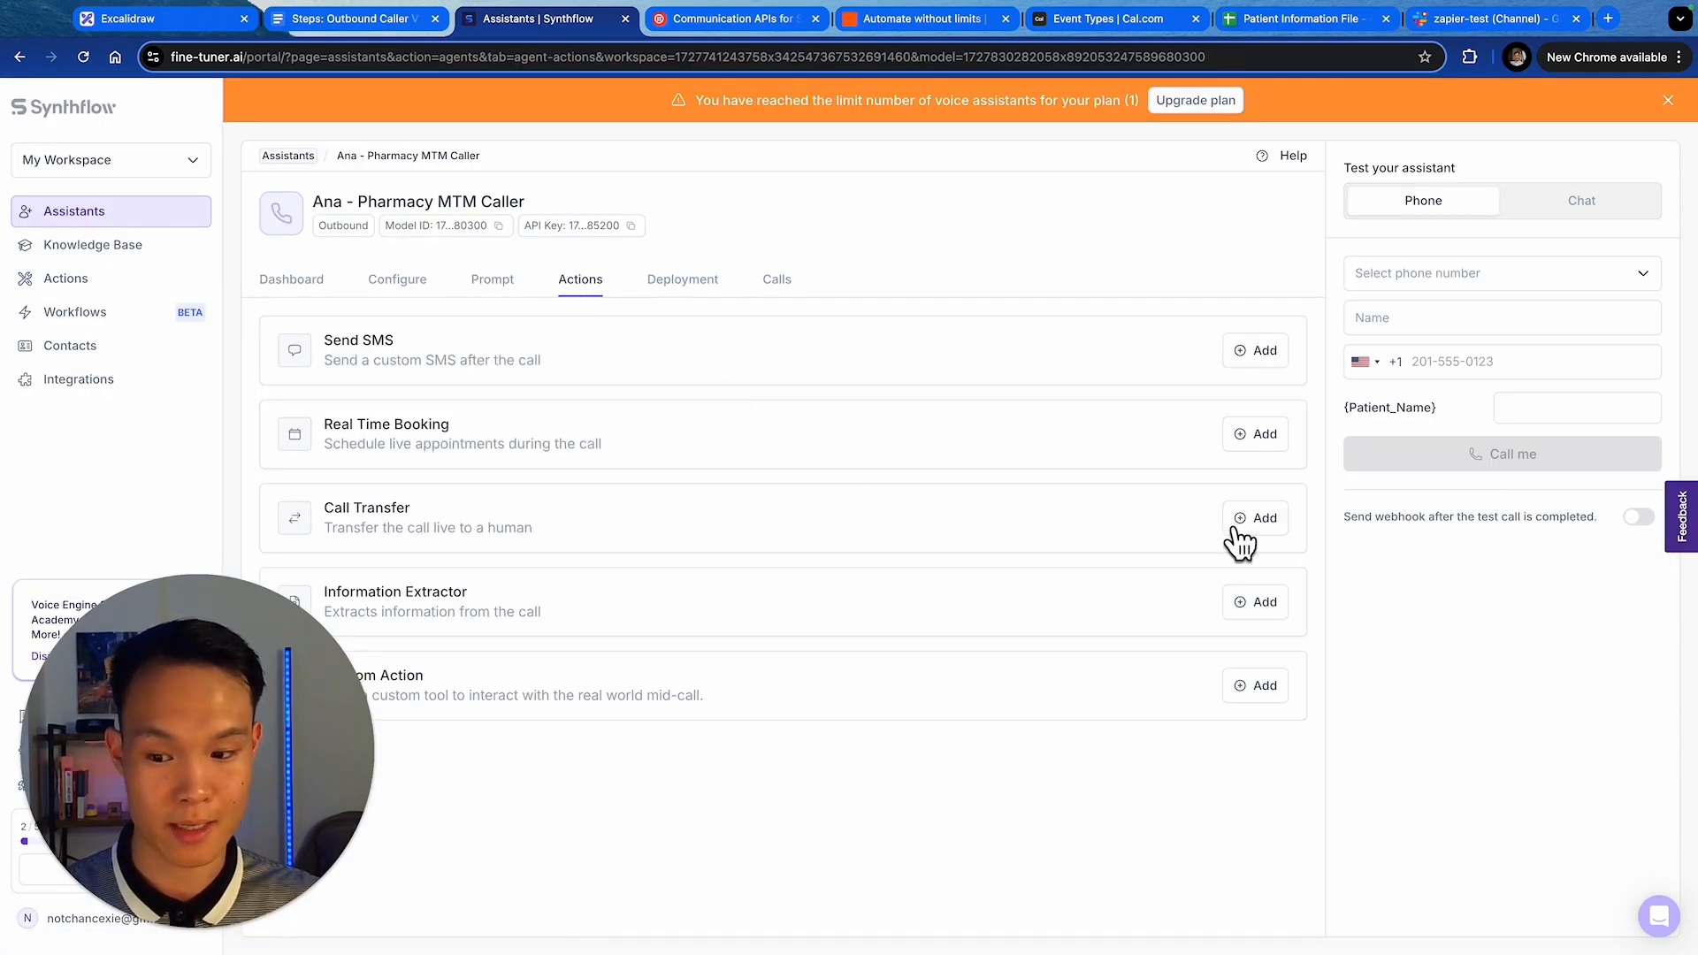
pyautogui.click(1256, 519)
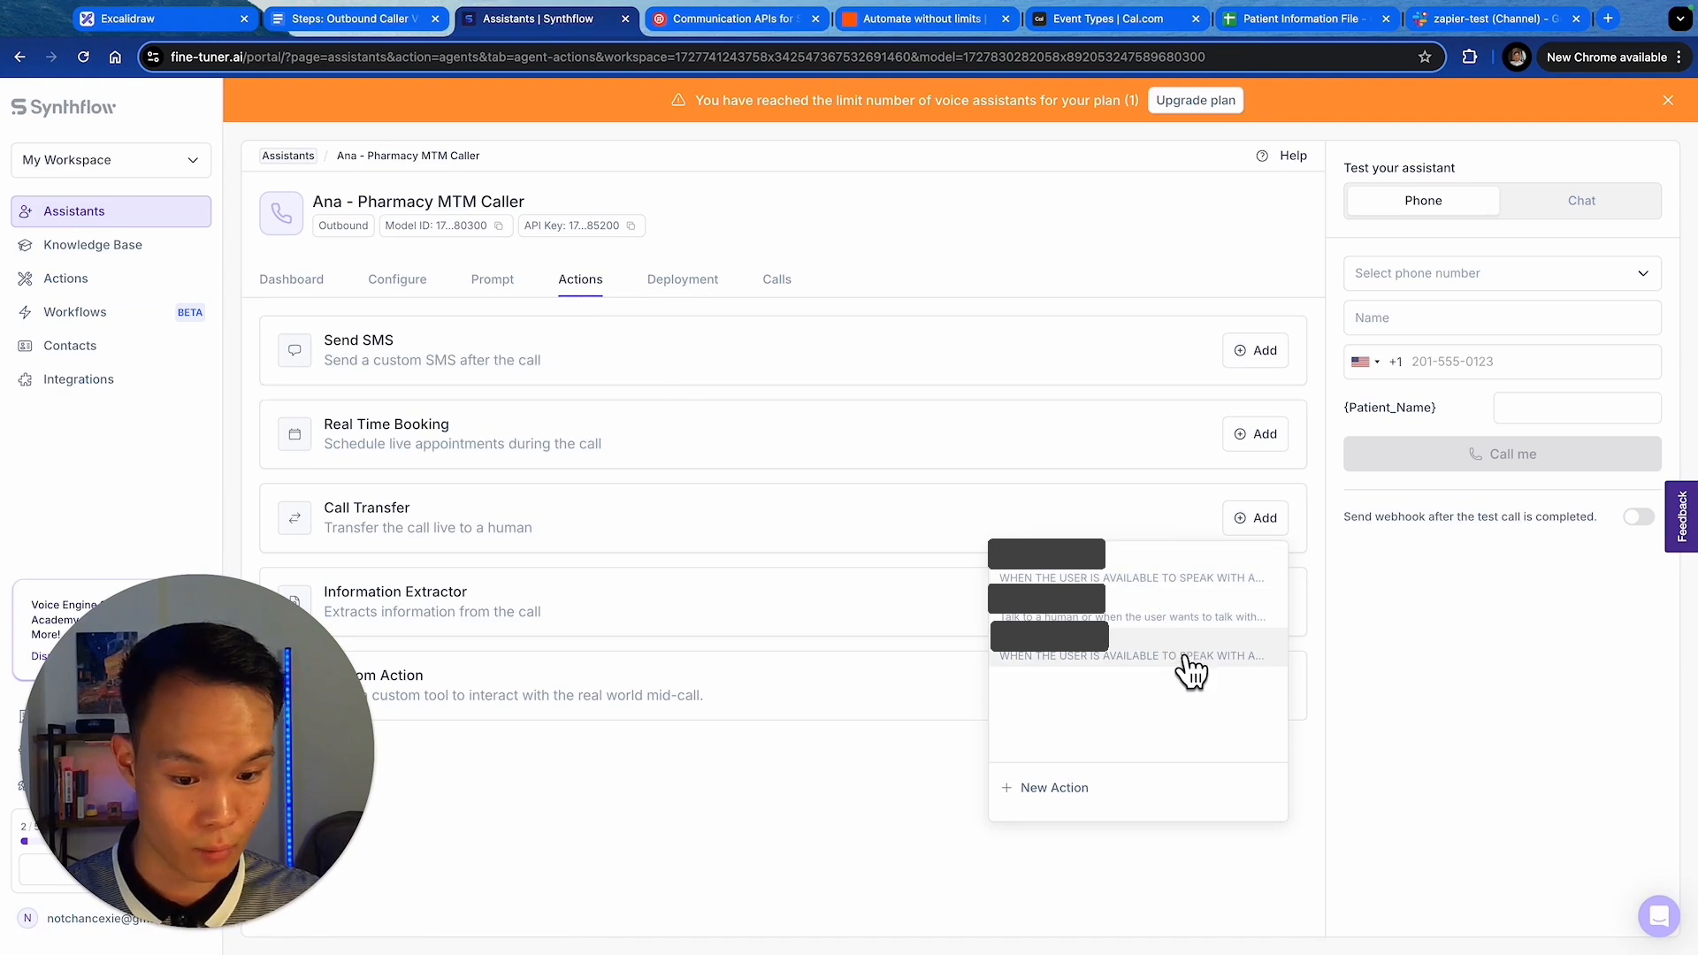
pyautogui.click(1143, 588)
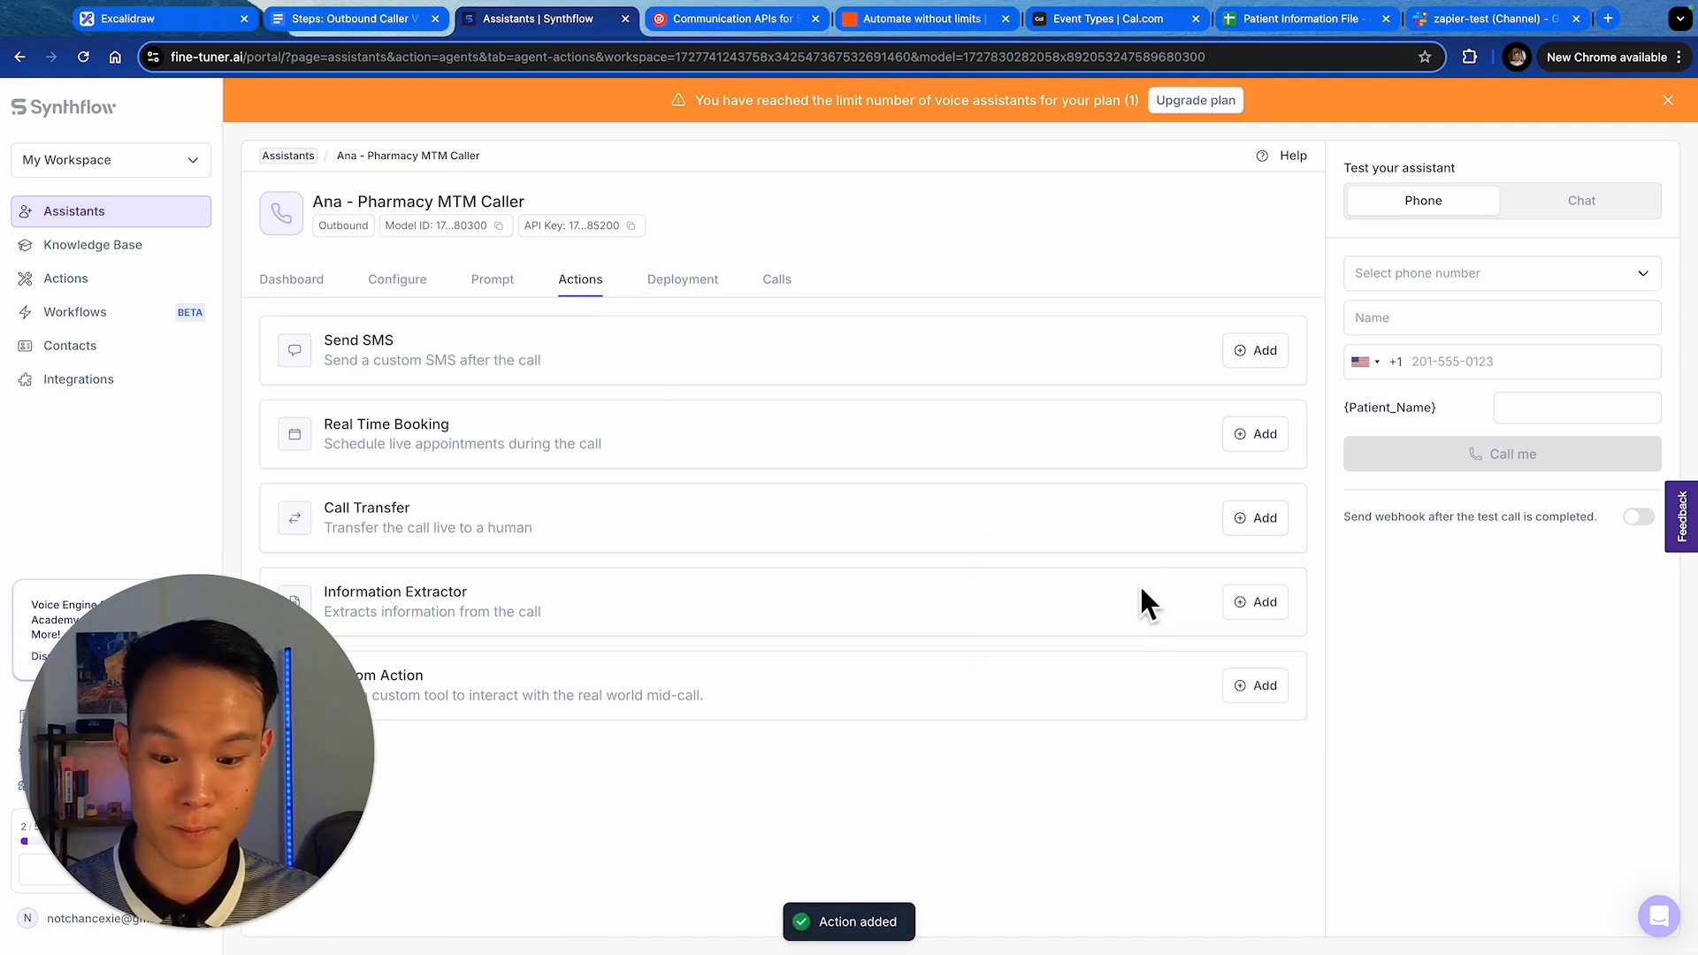
pyautogui.scroll(-1, 477, 690)
pyautogui.scroll(-1, 478, 690)
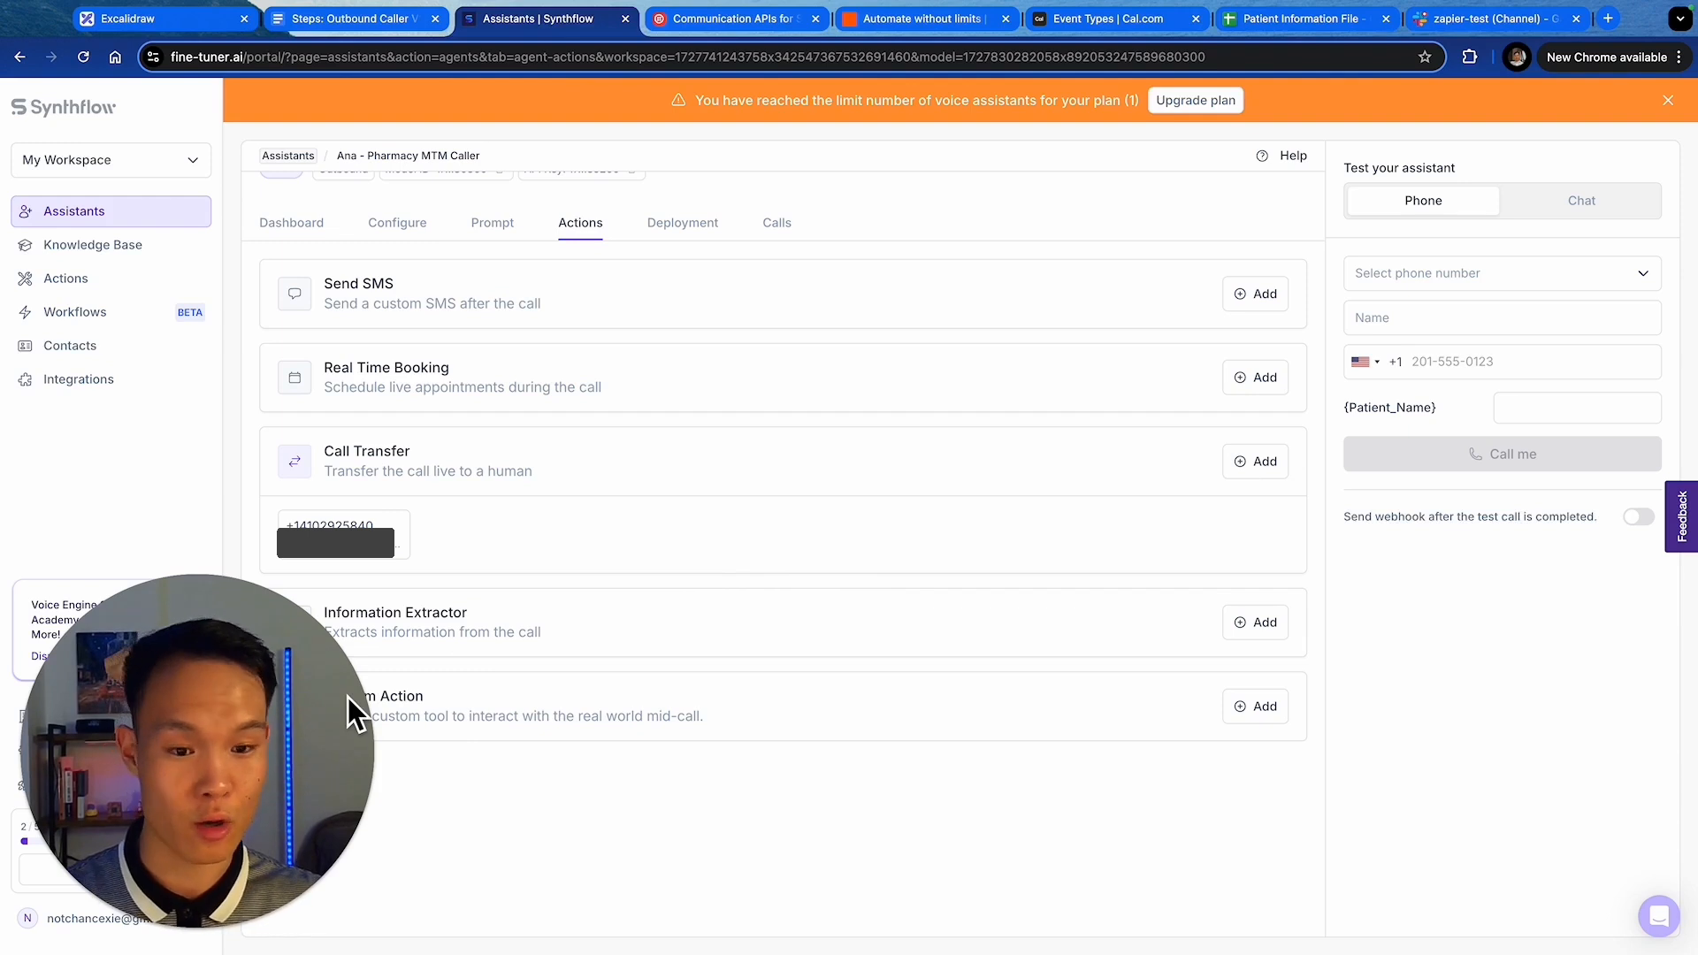
pyautogui.moveTo(337, 704); pyautogui.dragTo(1679, 856)
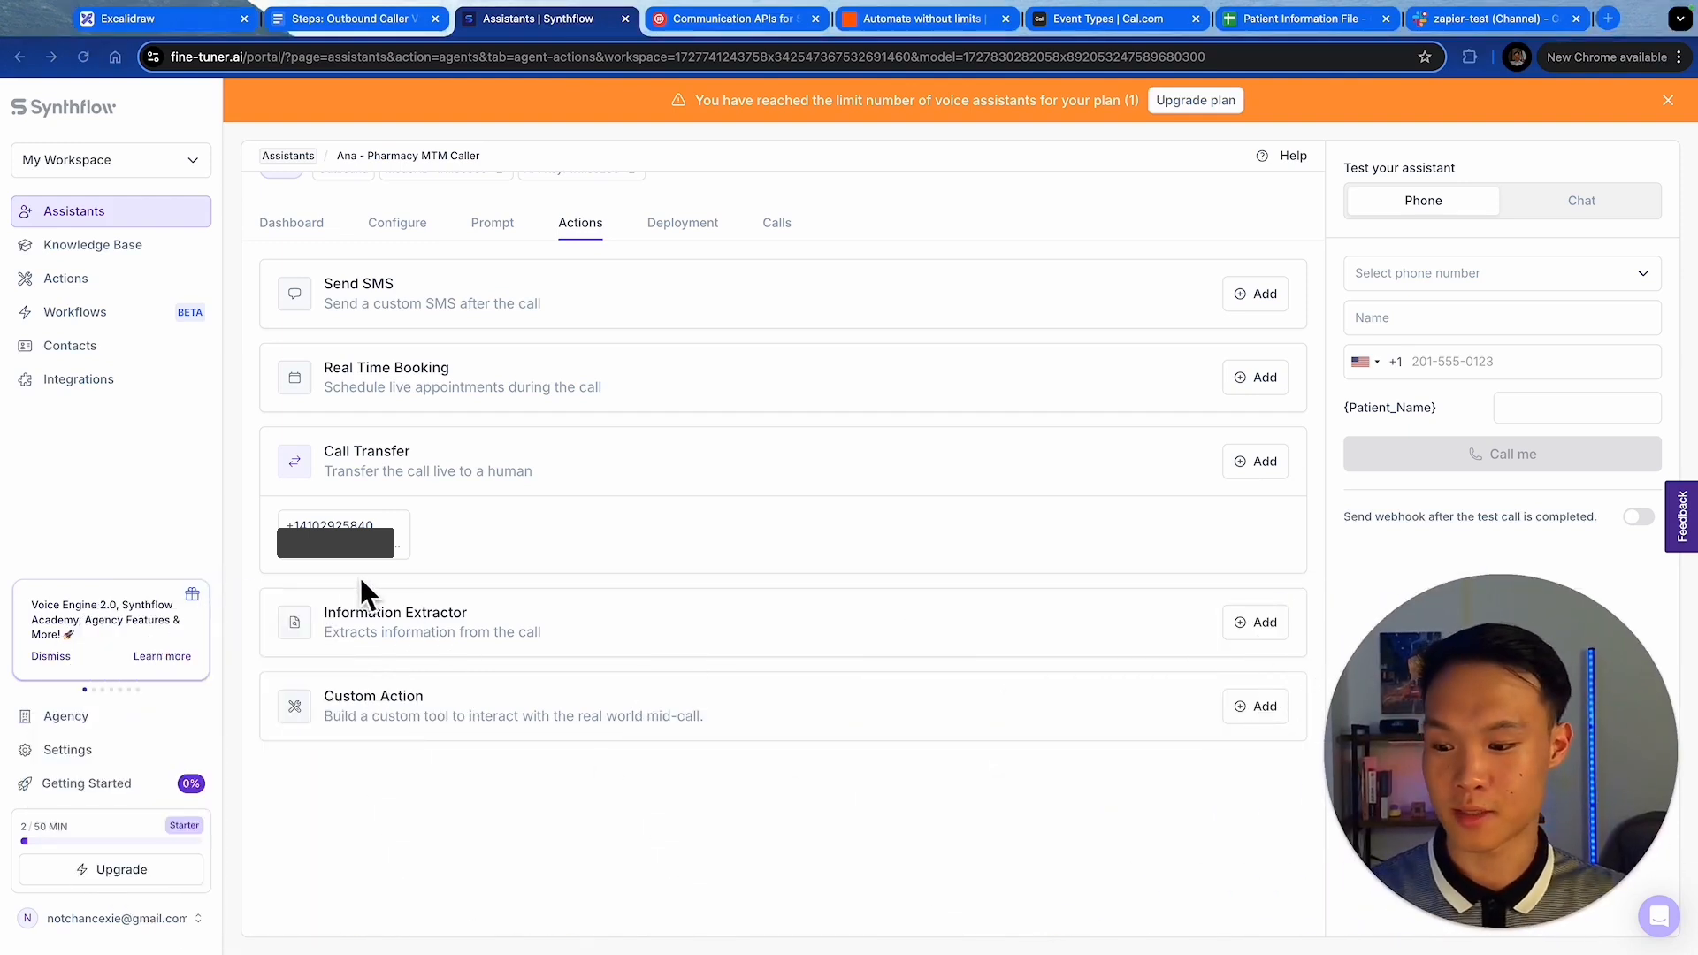
# - Switch to the Twilio website and log in with the account's email address
pyautogui.click(761, 20)
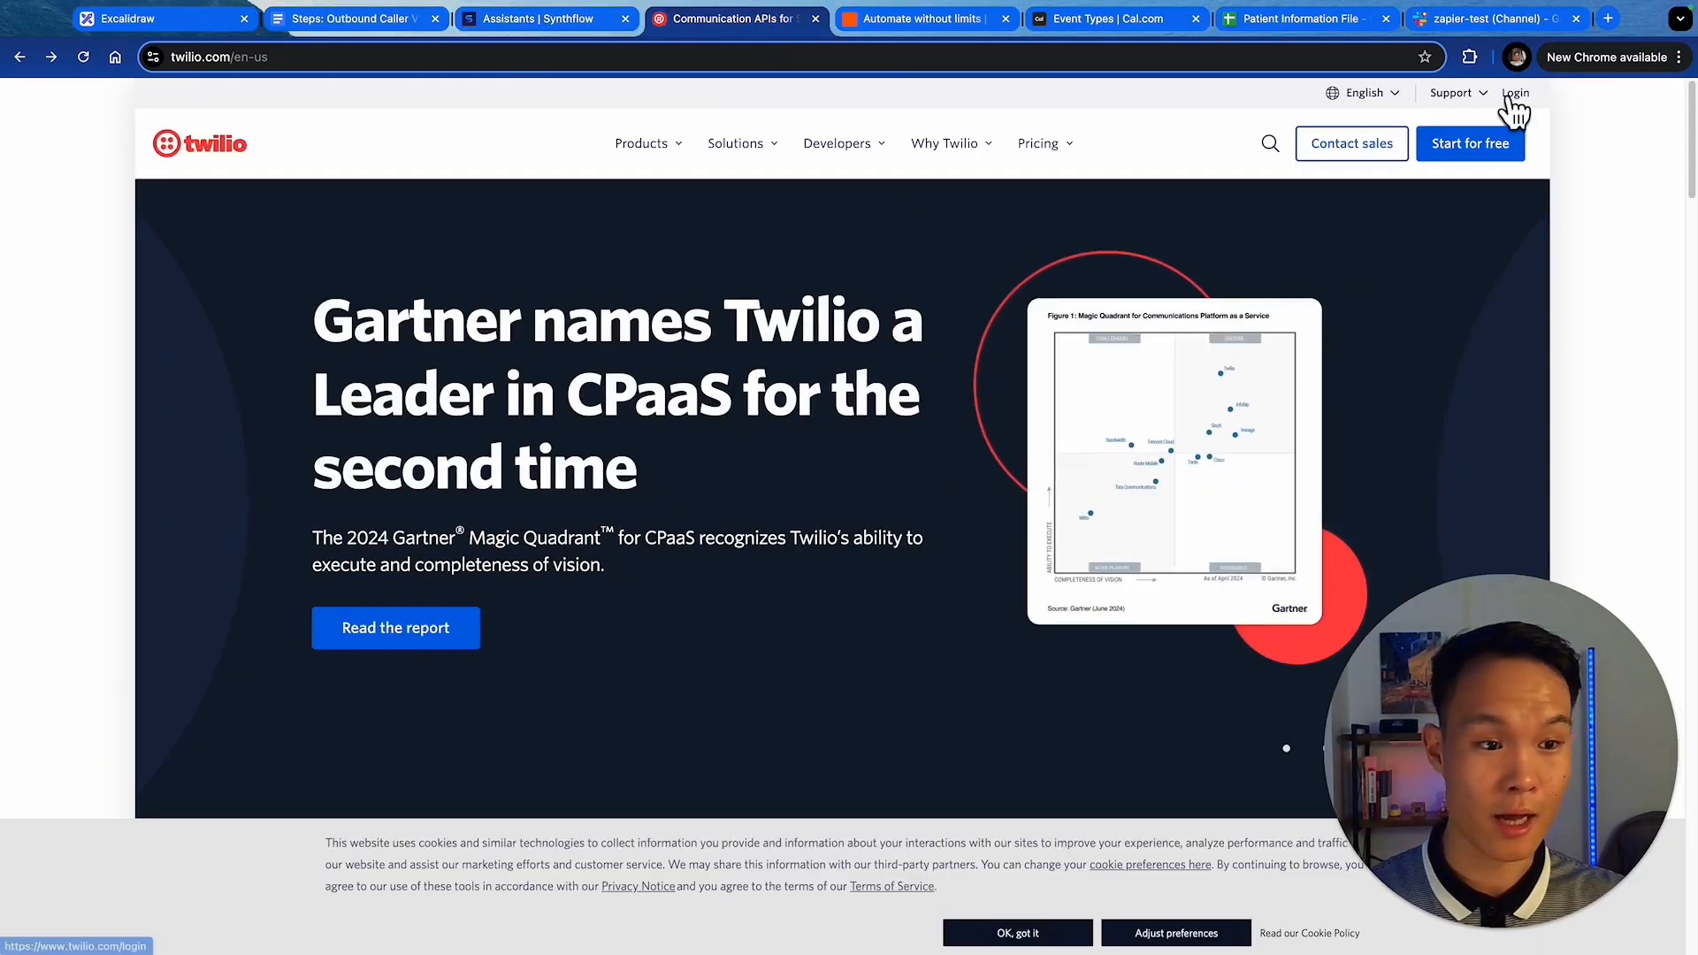
pyautogui.click(1515, 93)
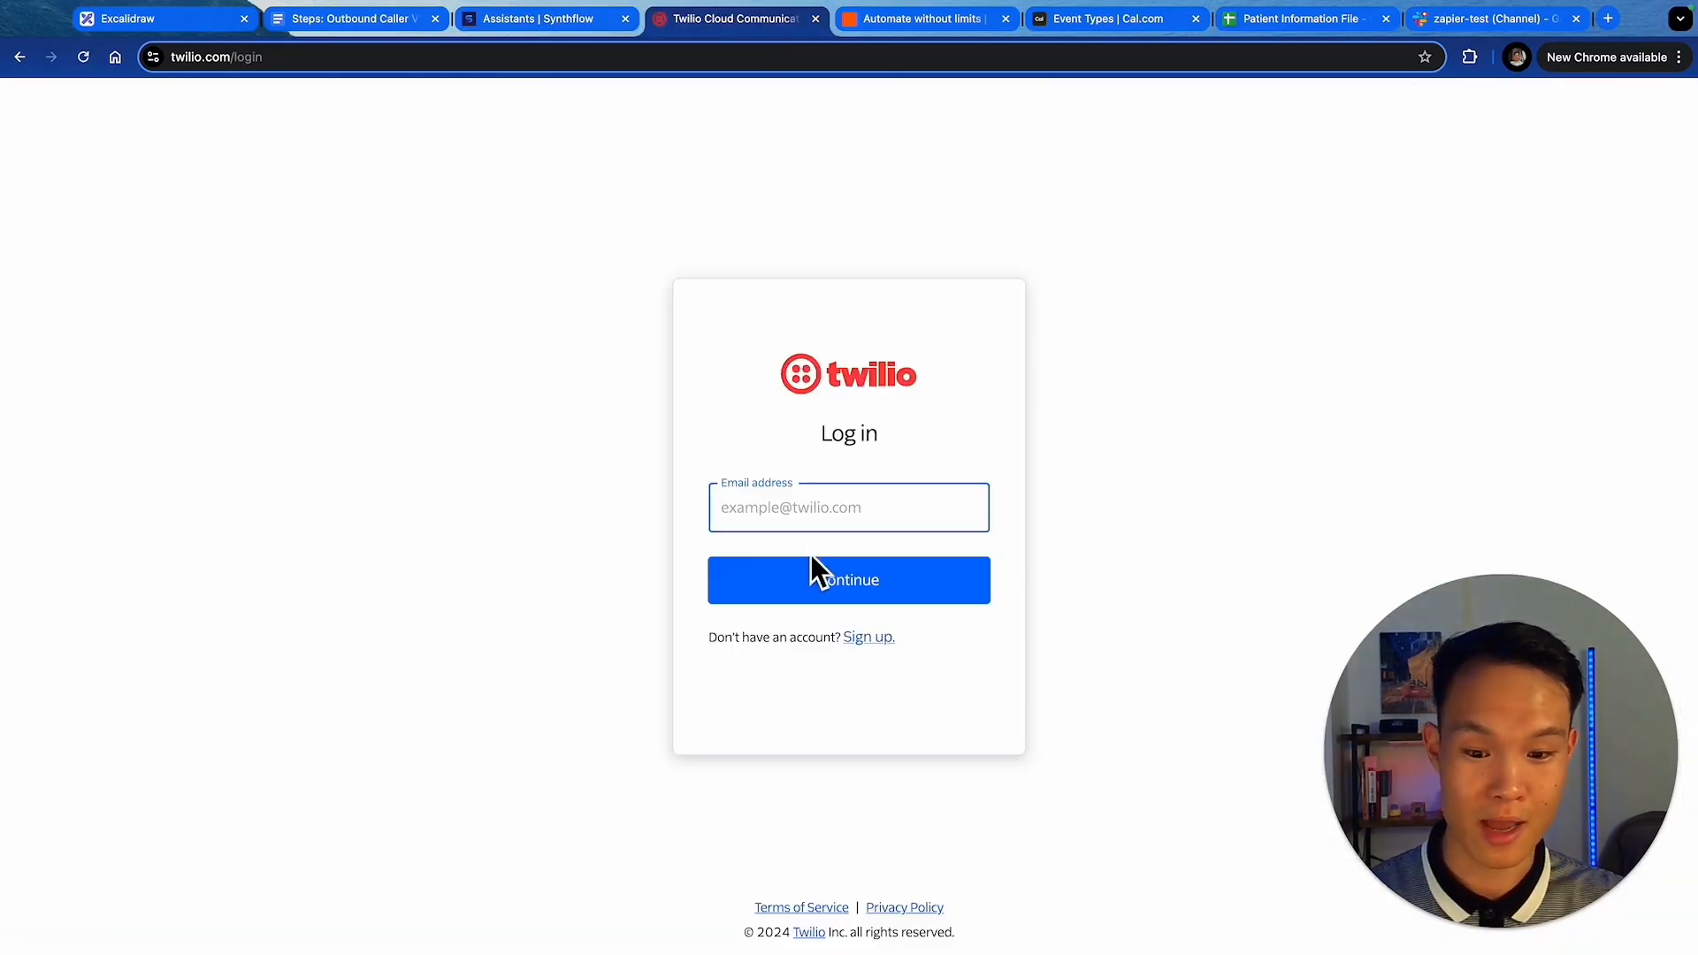
pyautogui.click(841, 517)
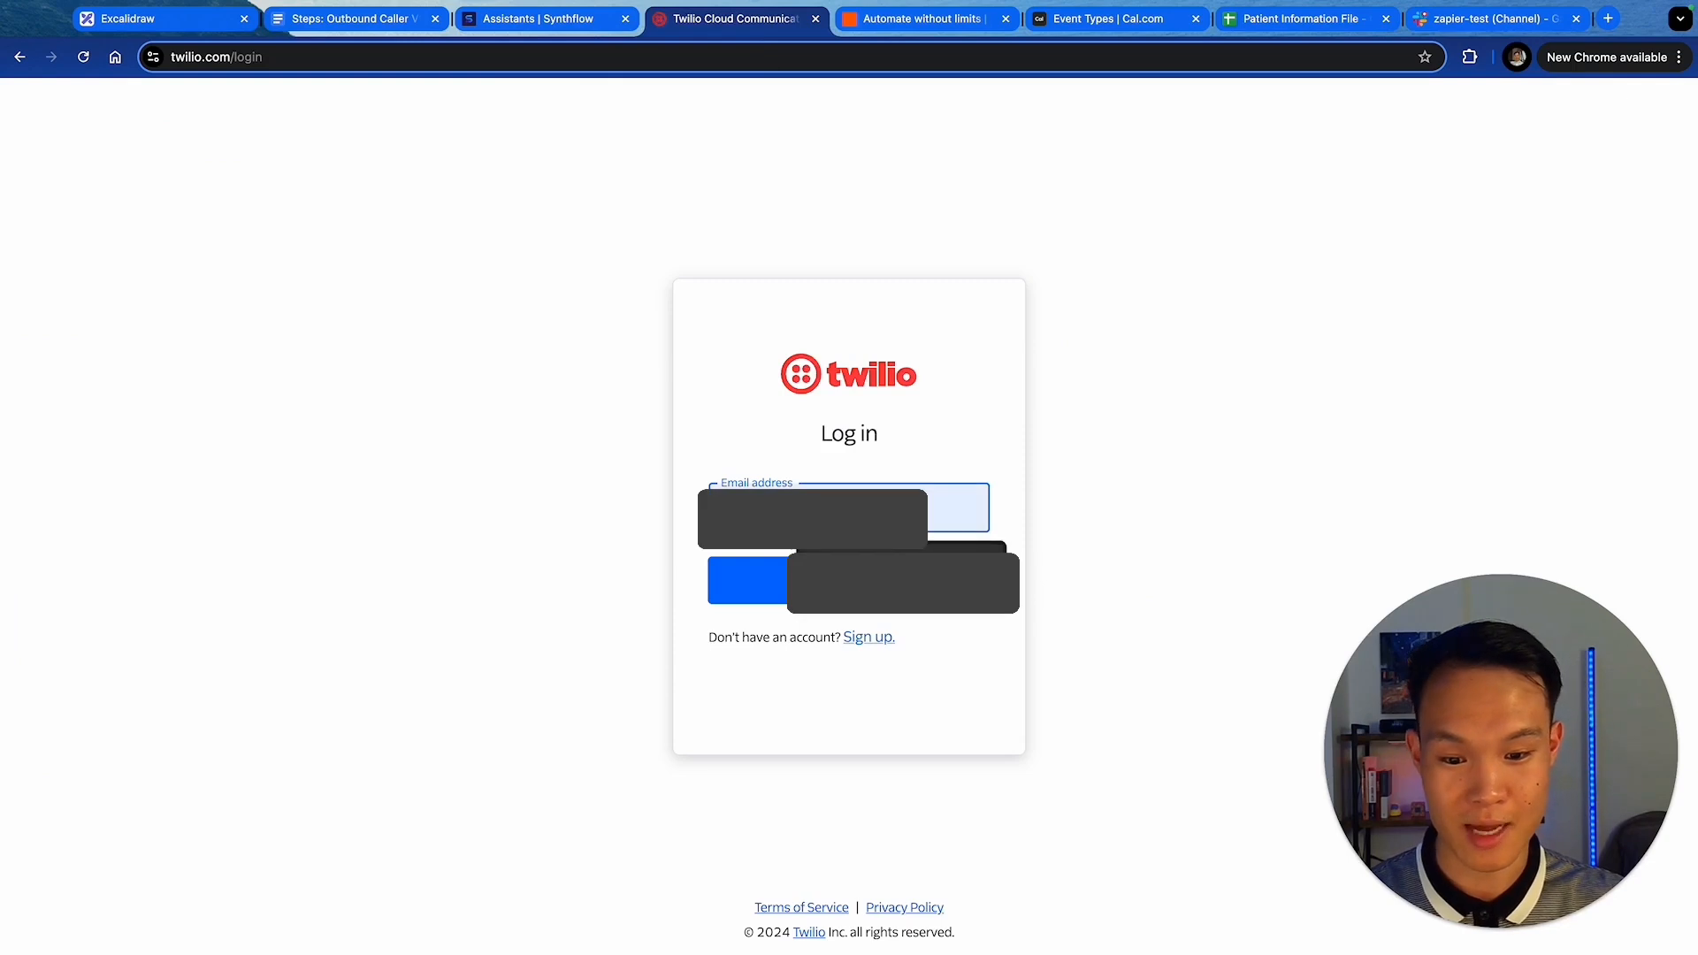
pyautogui.click(875, 586)
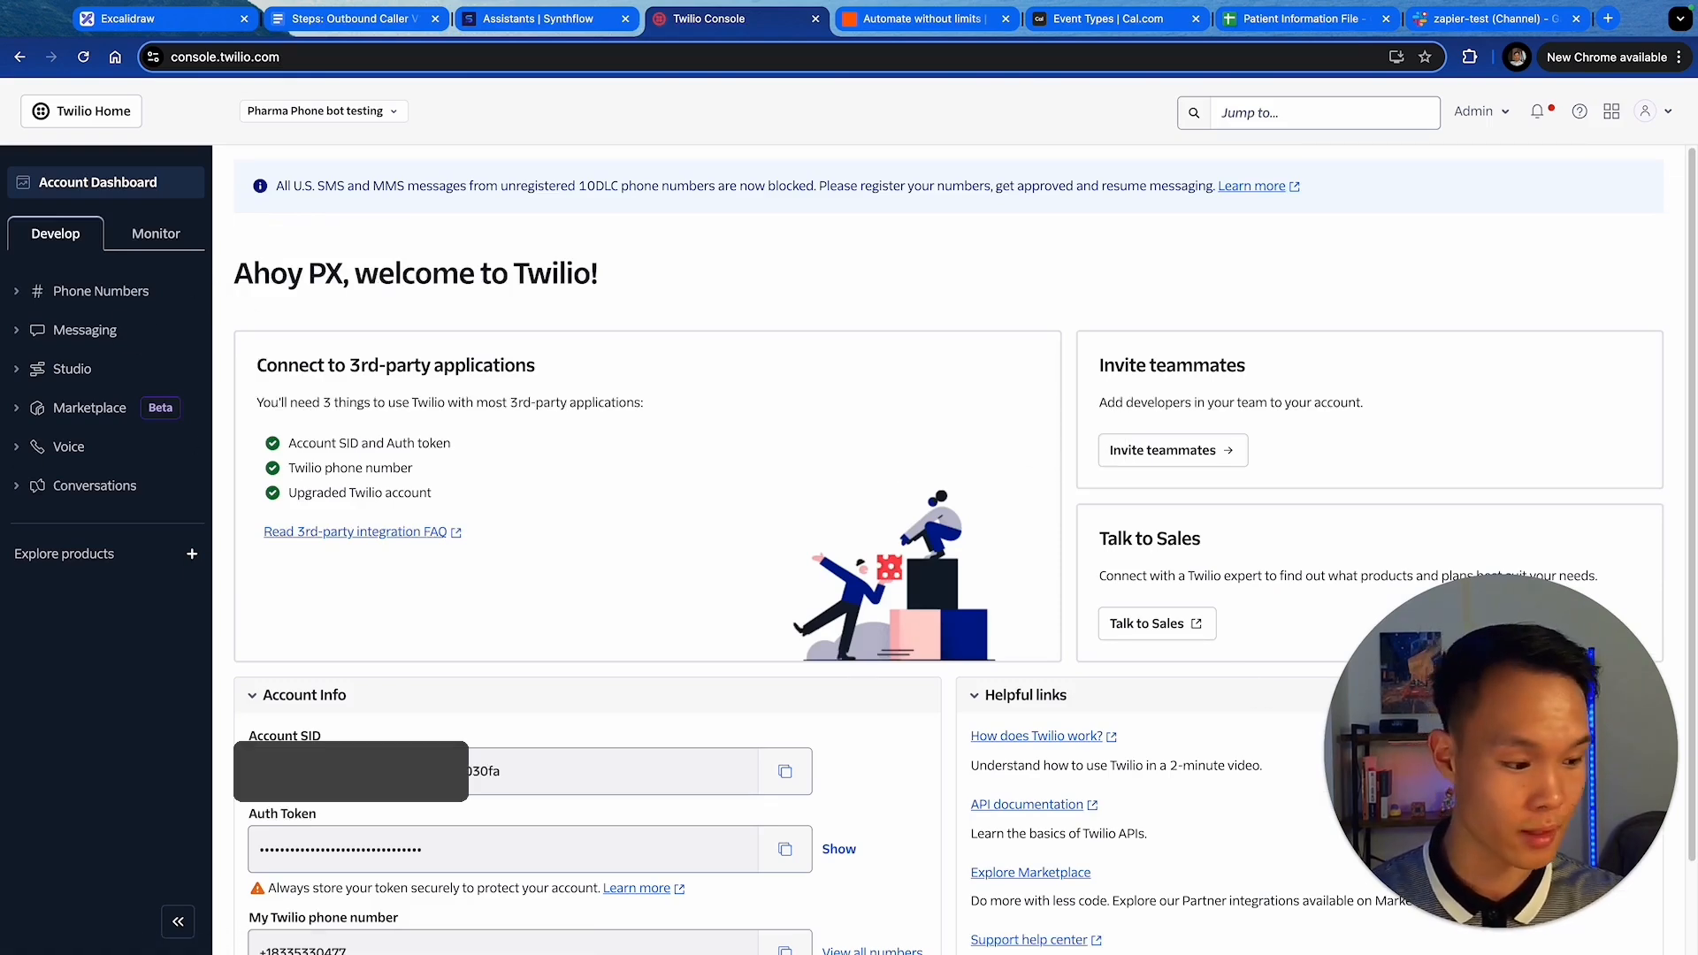
pyautogui.click(495, 18)
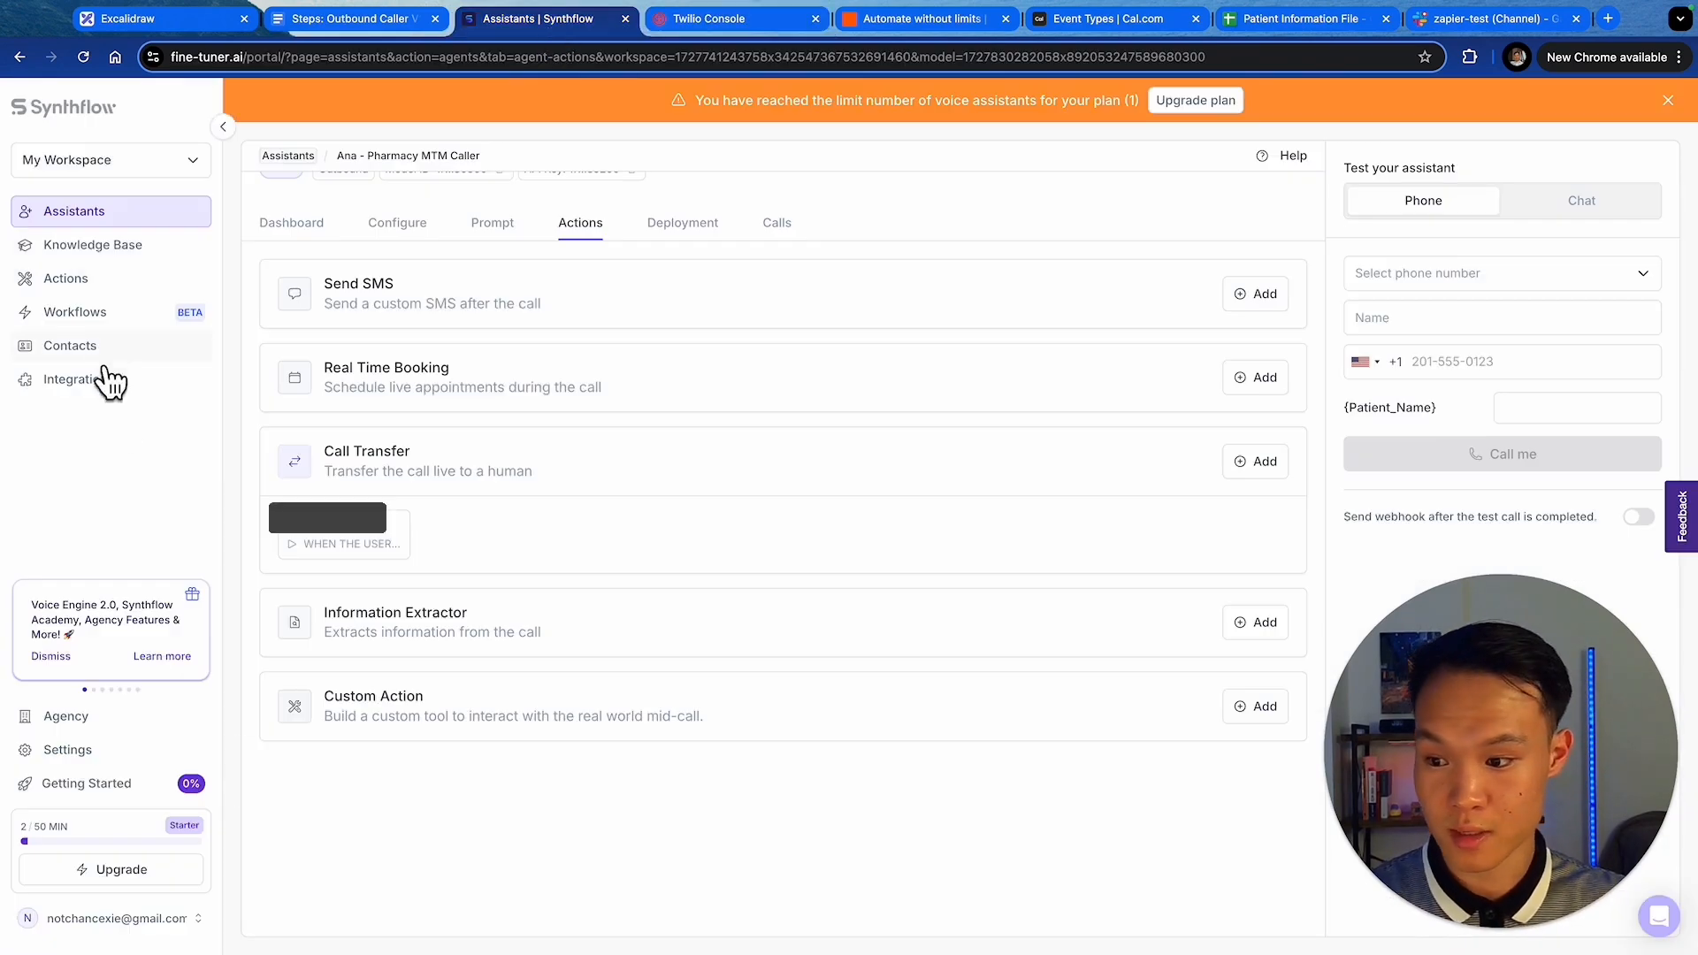
pyautogui.click(704, 26)
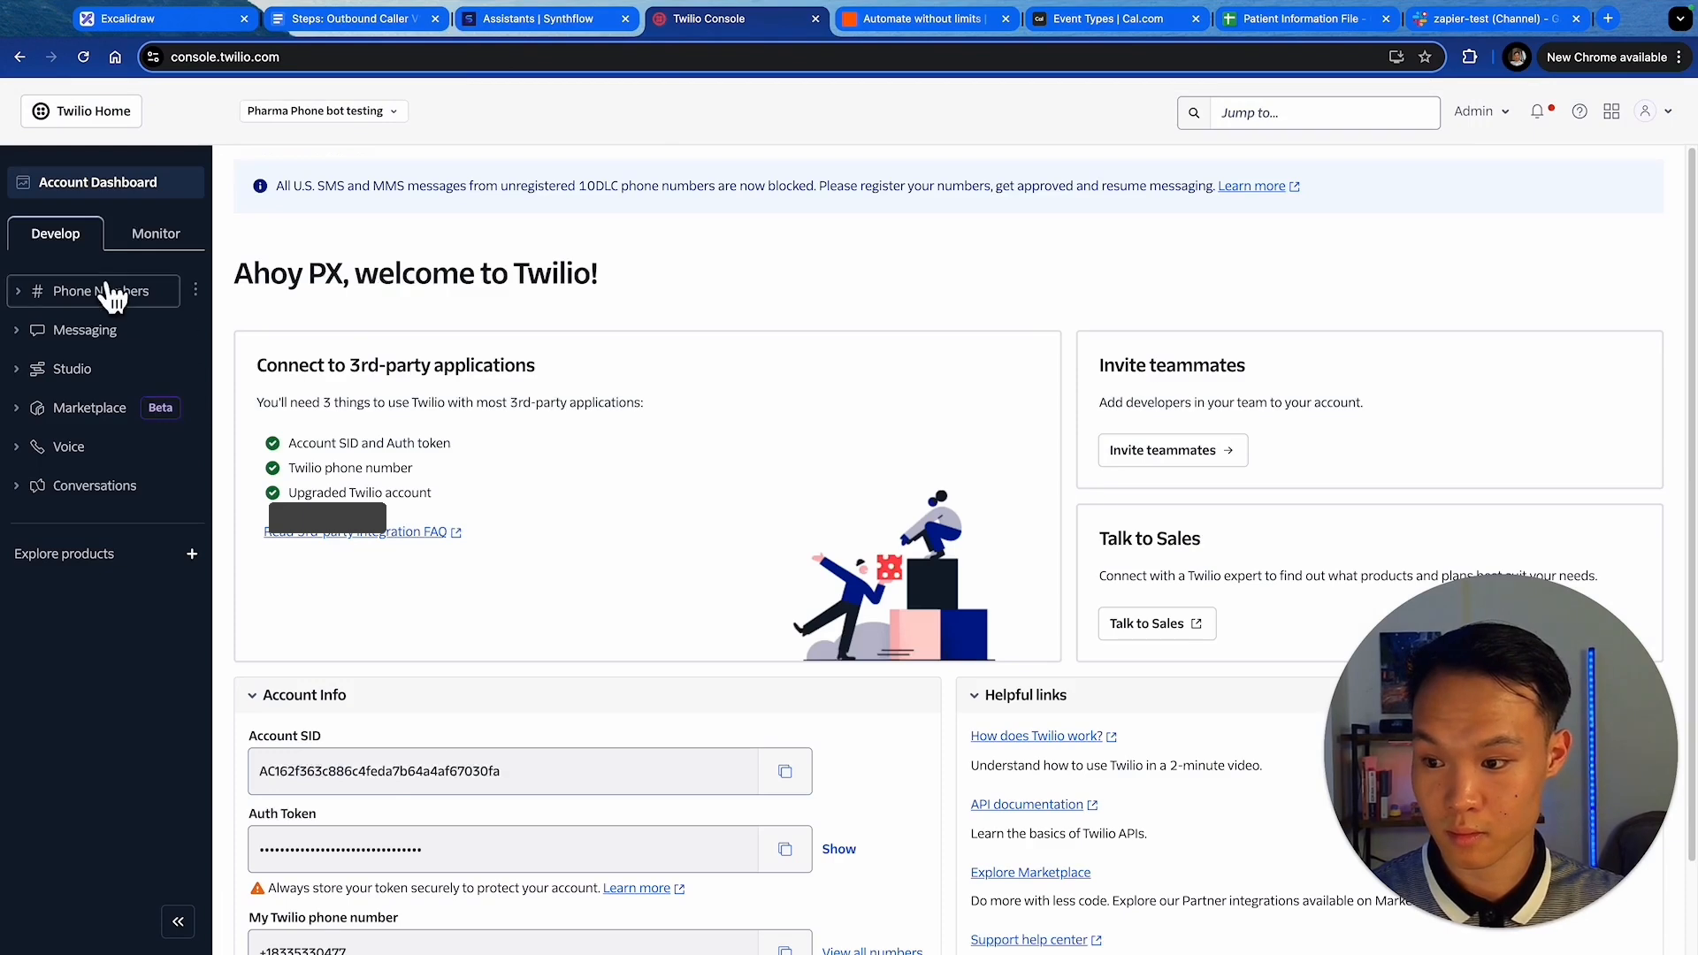
pyautogui.click(112, 295)
pyautogui.click(81, 326)
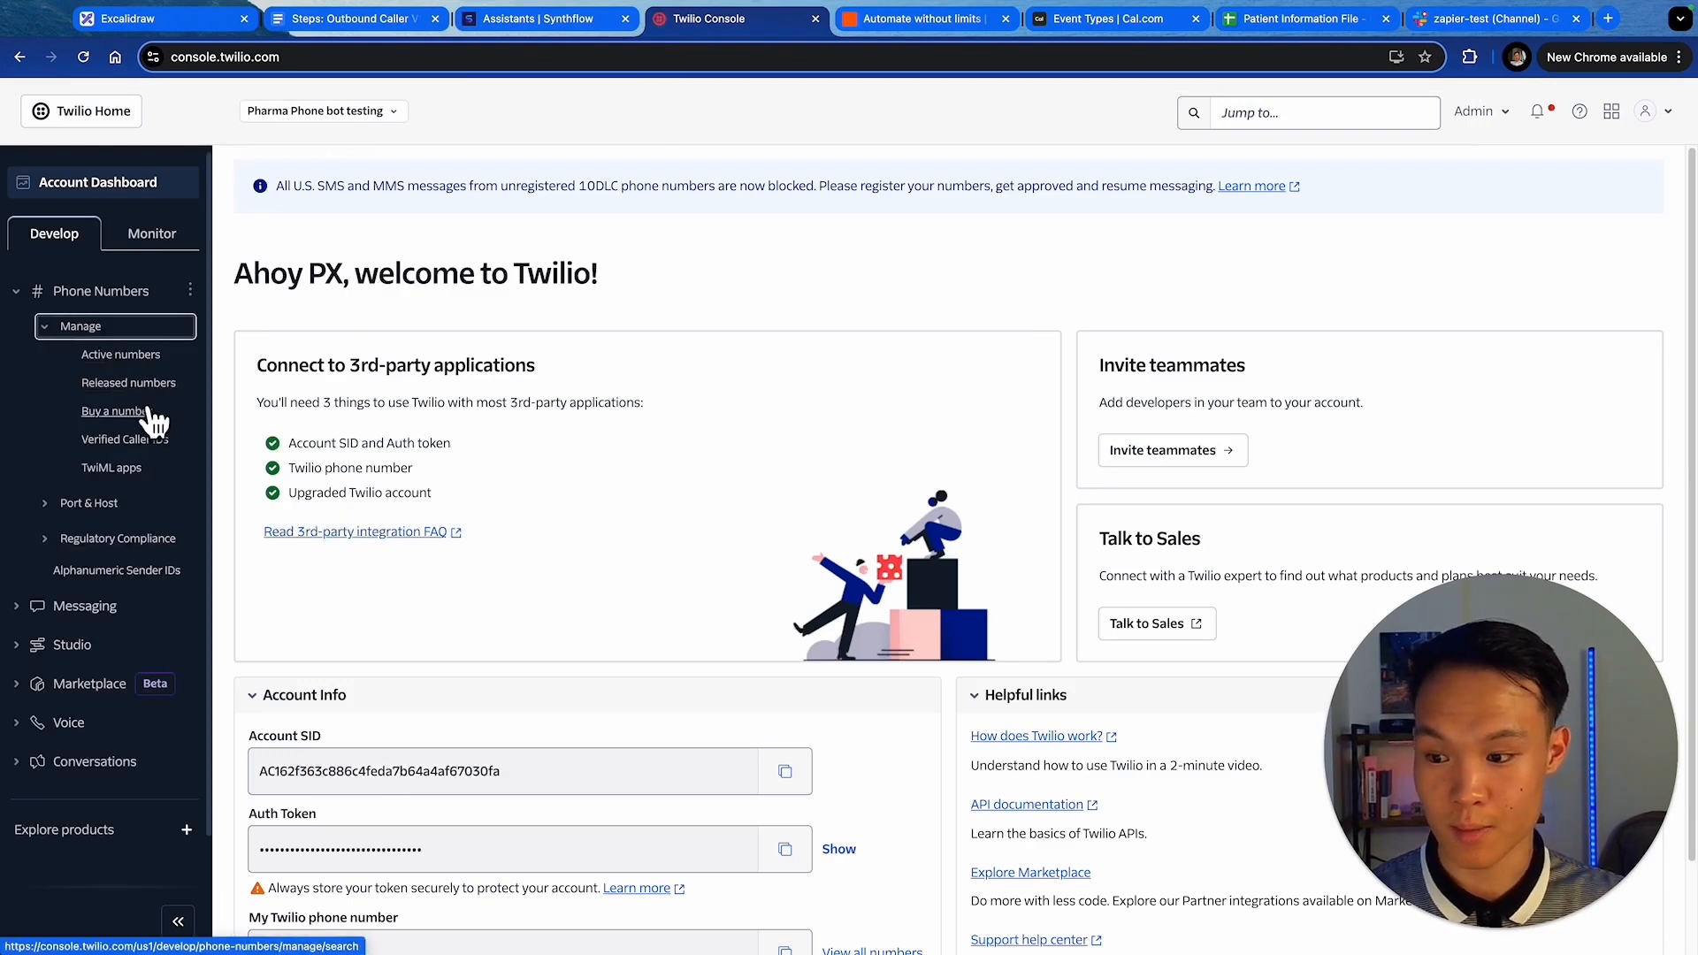
pyautogui.click(150, 414)
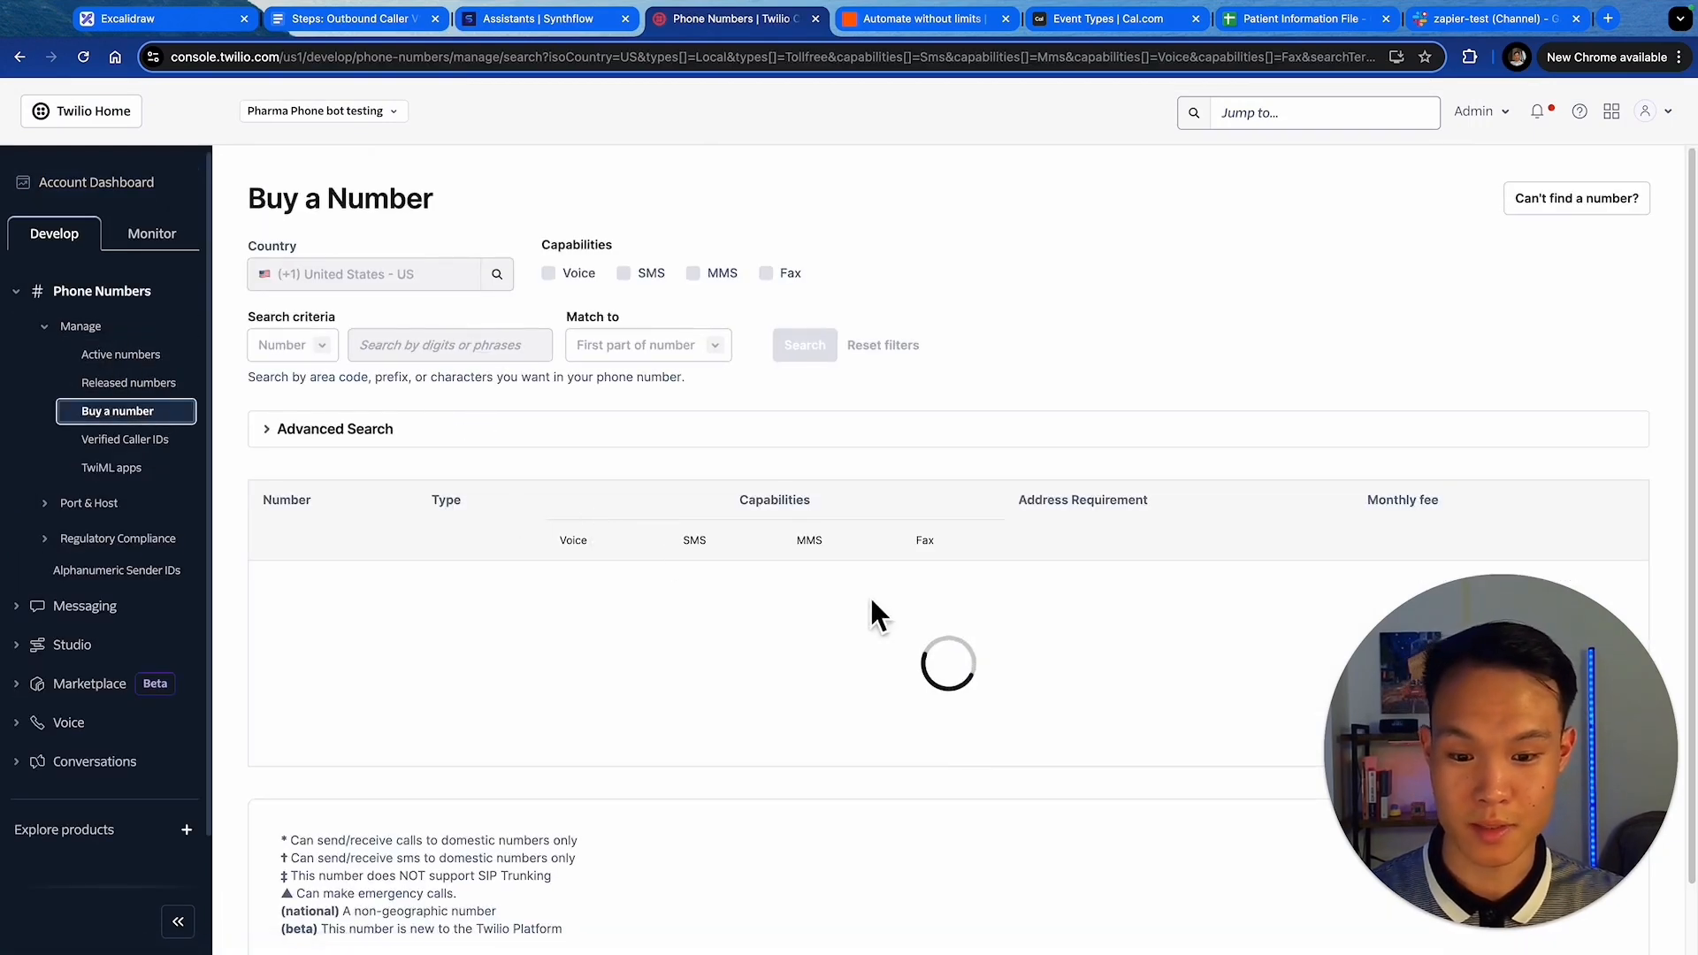
pyautogui.scroll(-8, 872, 655)
pyautogui.scroll(8, 873, 650)
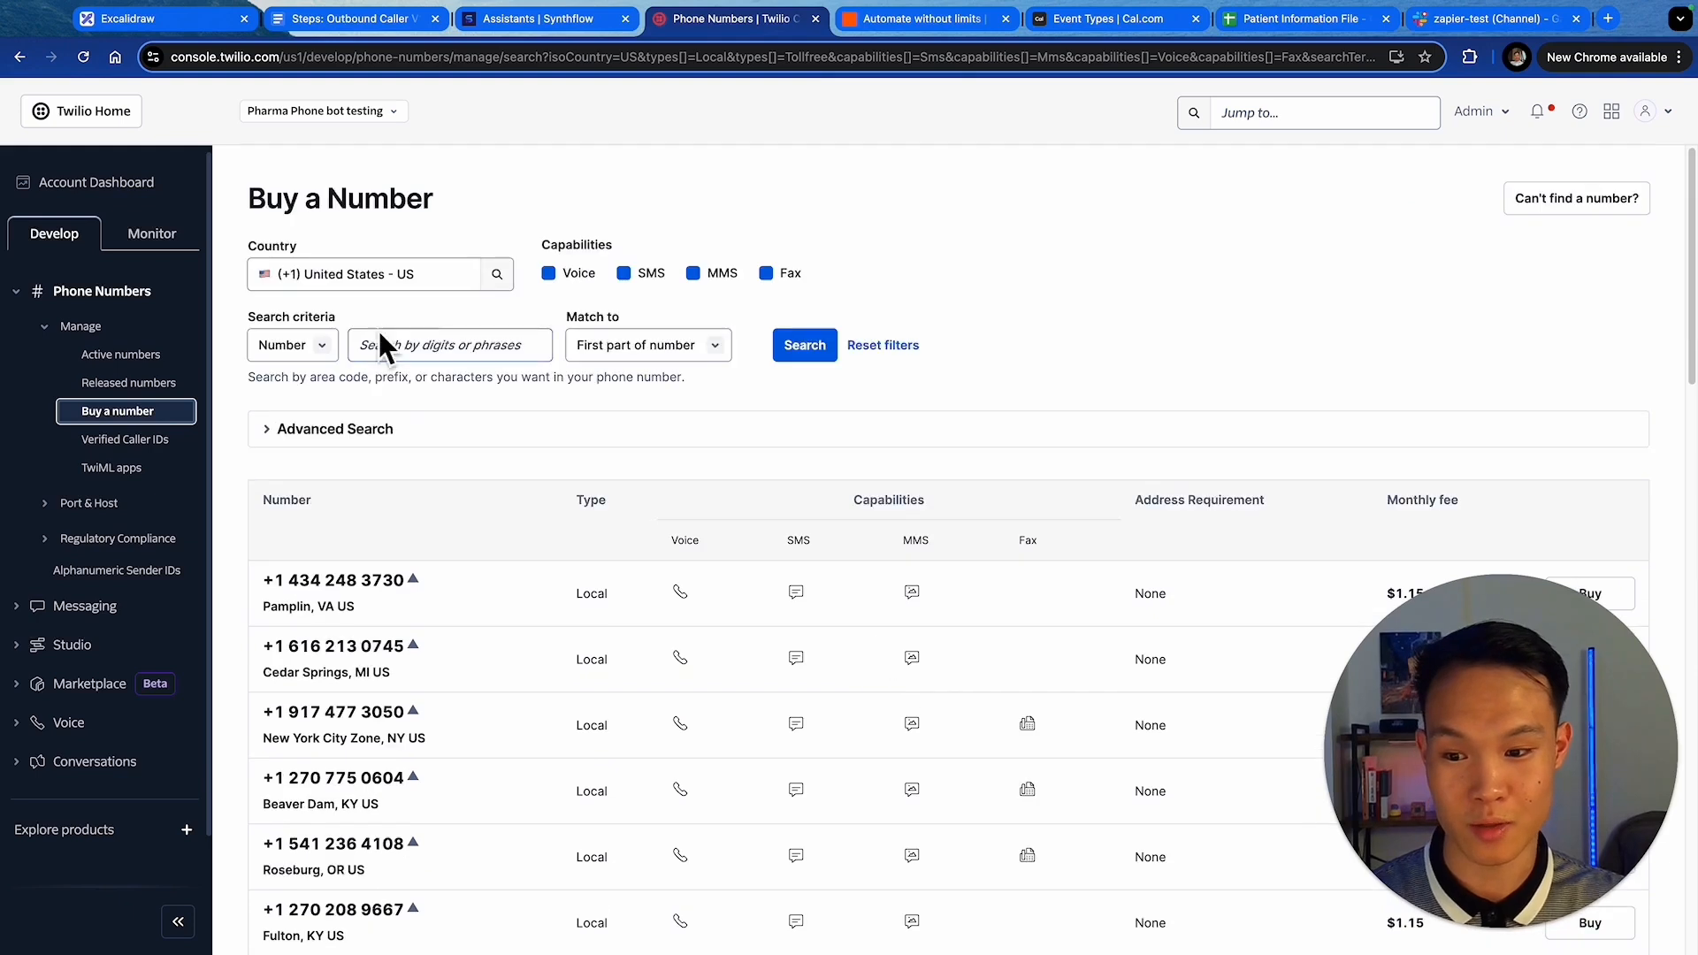
pyautogui.click(447, 283)
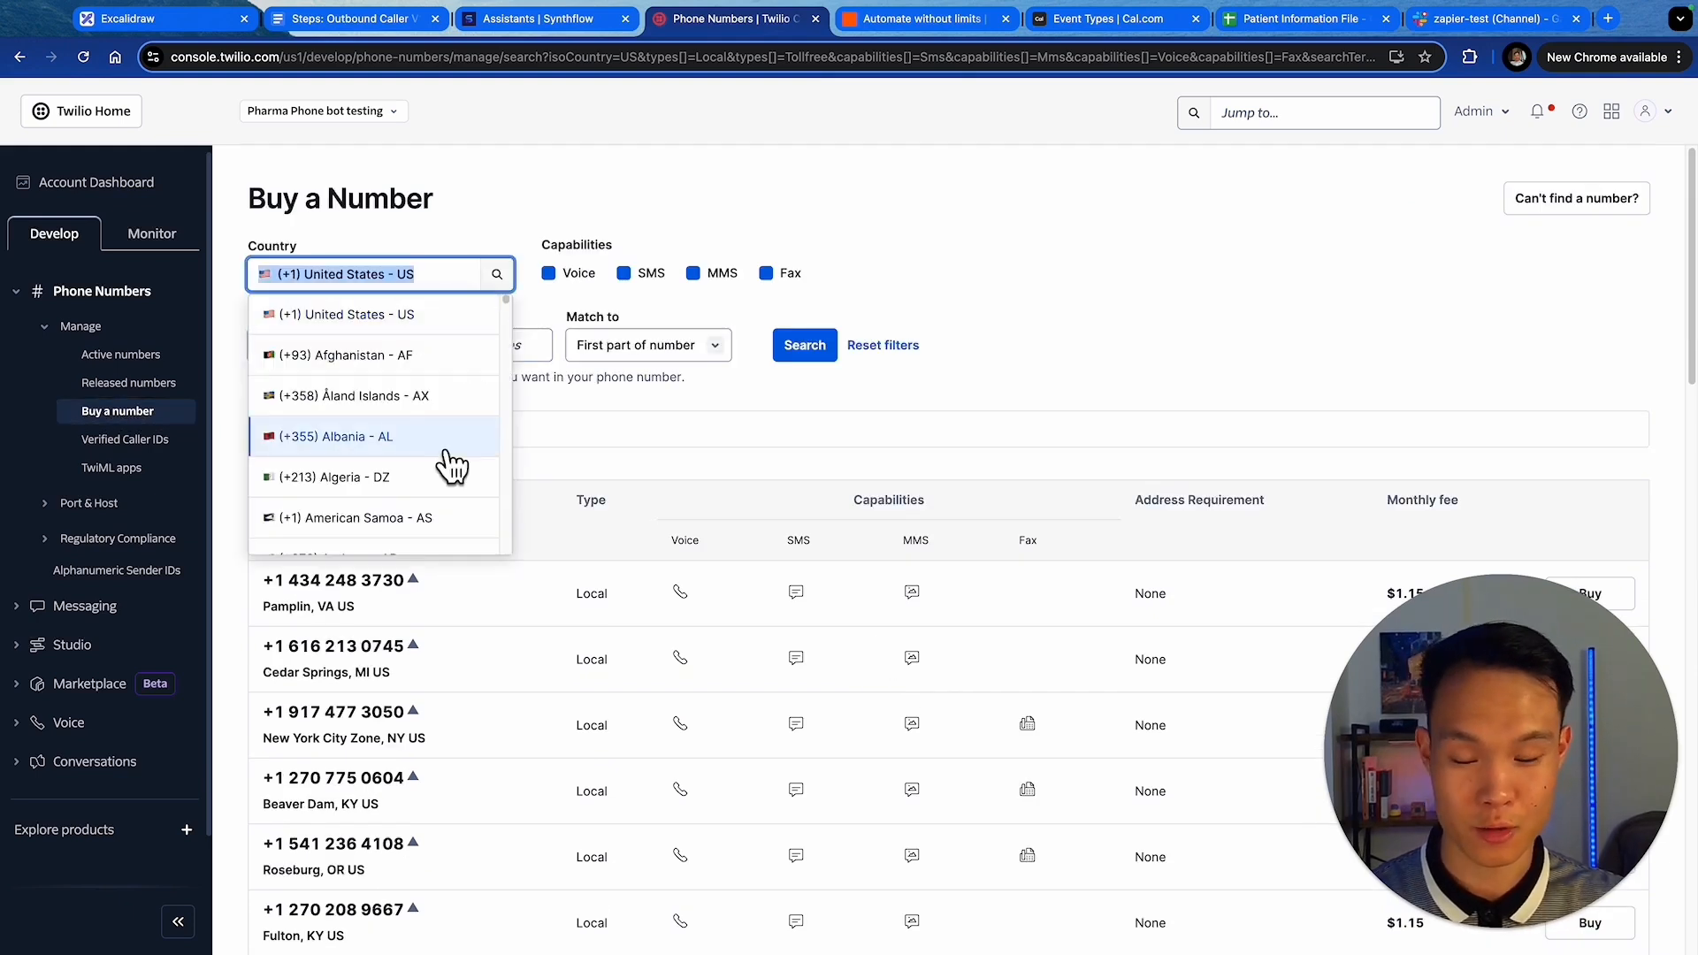
pyautogui.click(1106, 281)
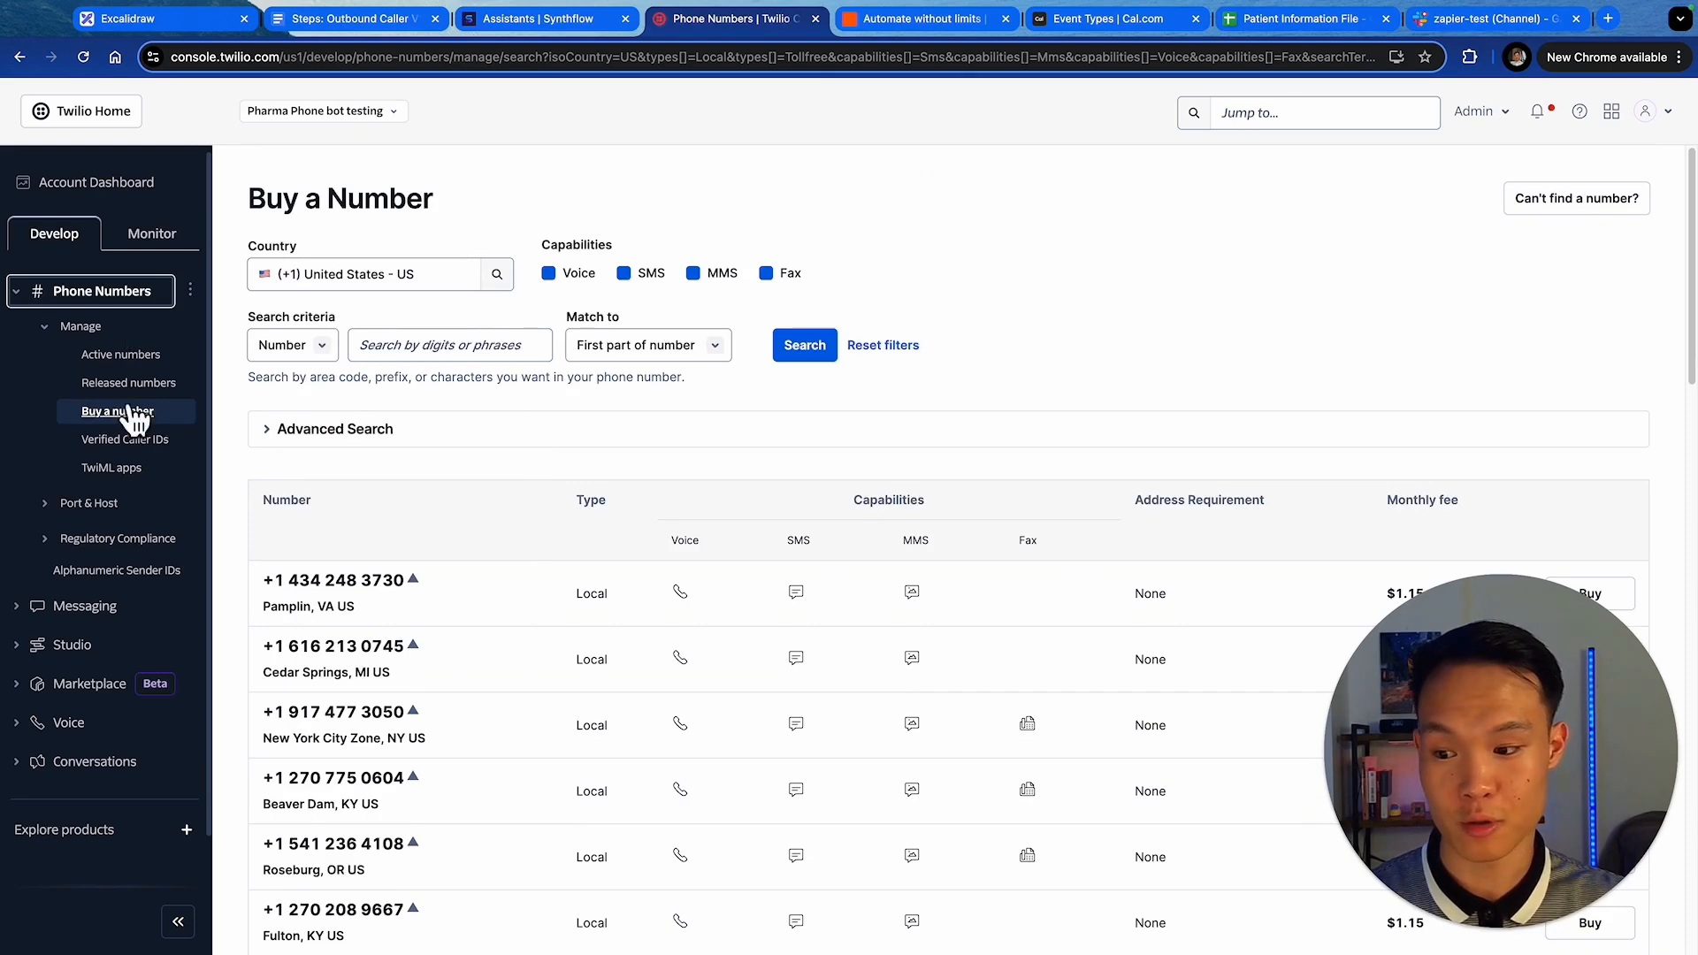
pyautogui.click(89, 182)
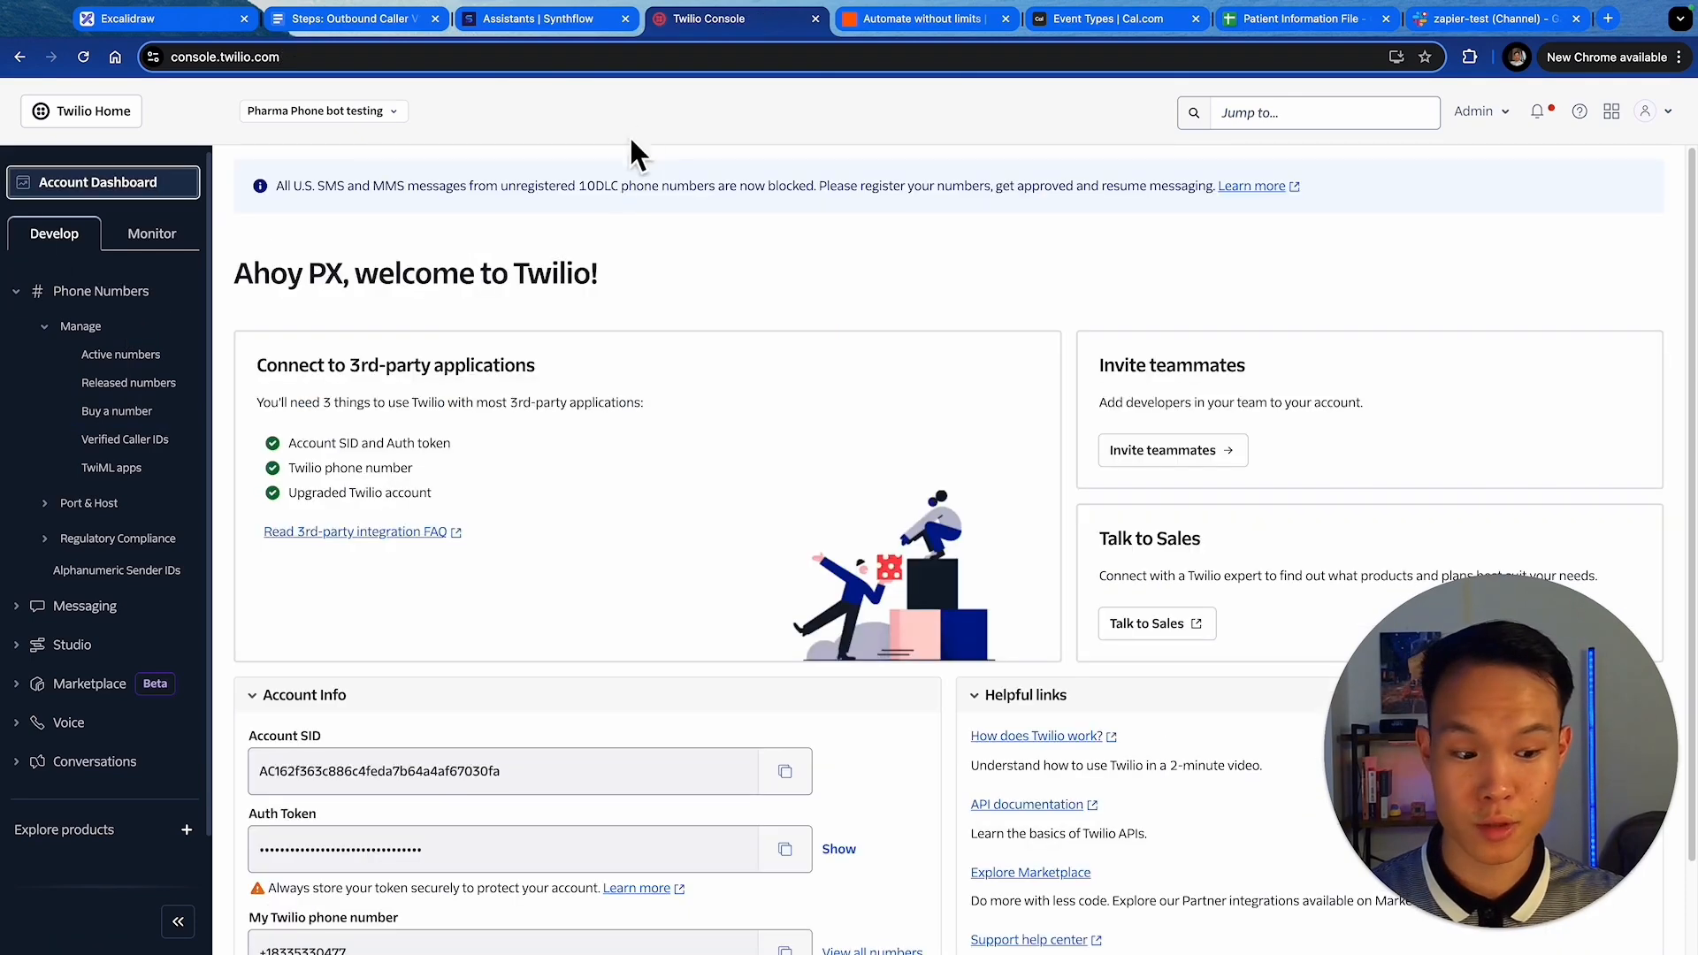
# - Open the Twilio integration in Synthflow and paste in the Account SID copied from the Twilio console
pyautogui.click(549, 22)
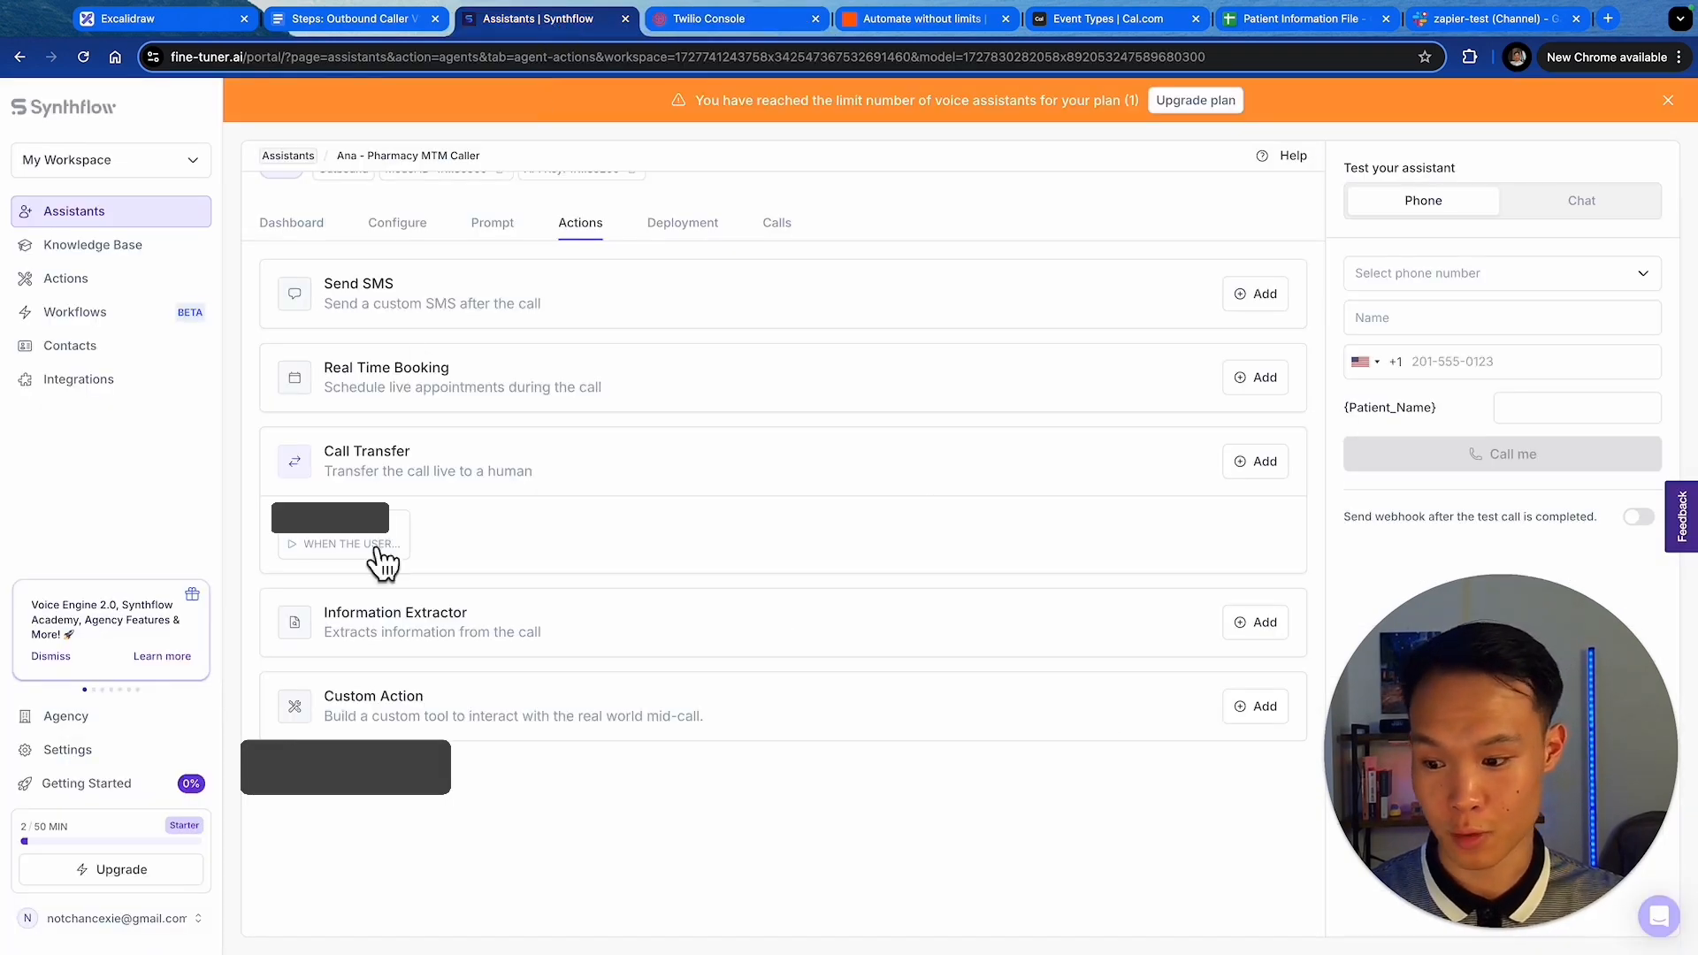
pyautogui.click(78, 380)
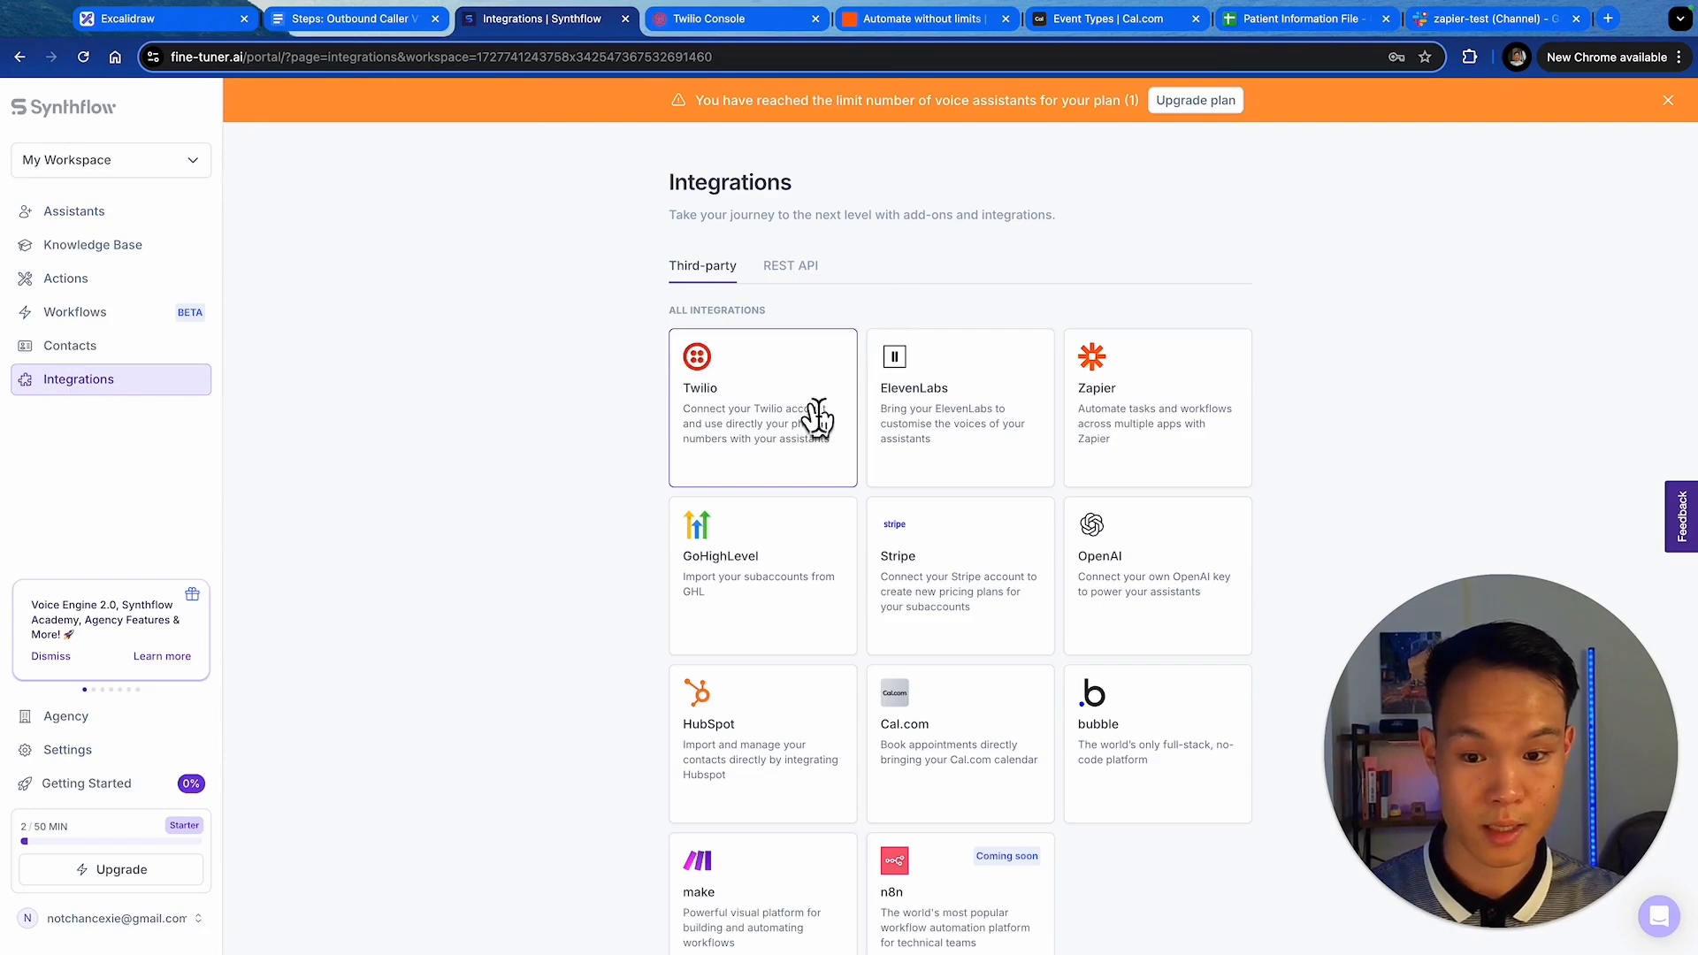
pyautogui.click(816, 421)
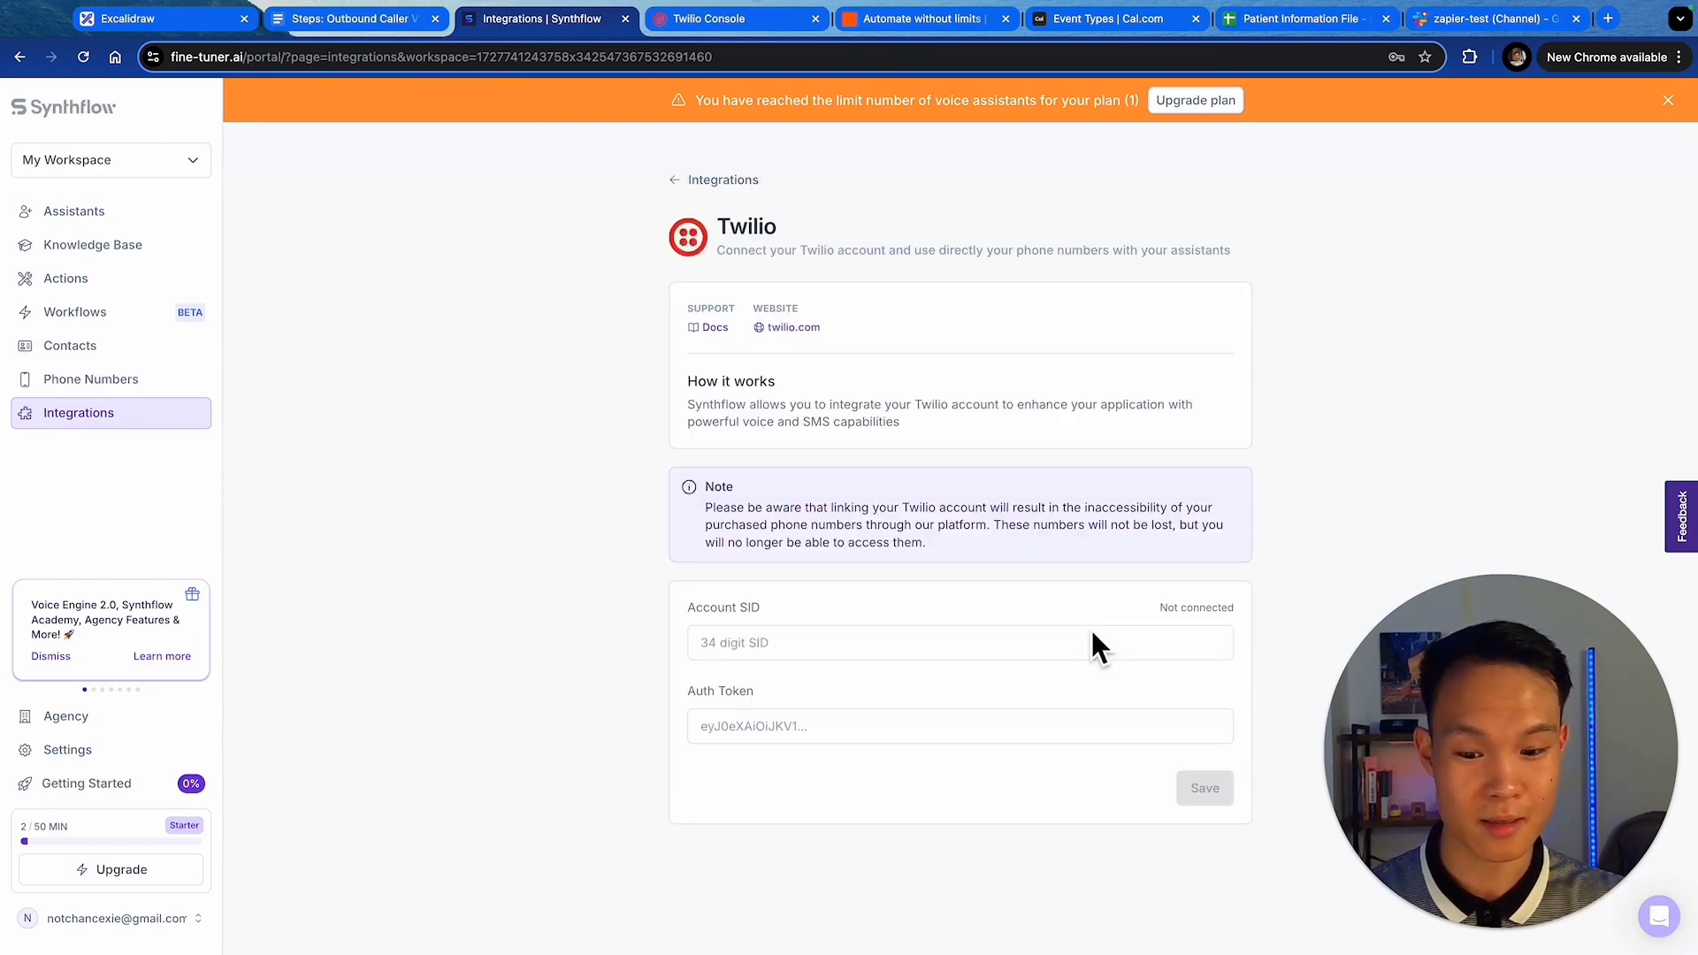
pyautogui.click(770, 23)
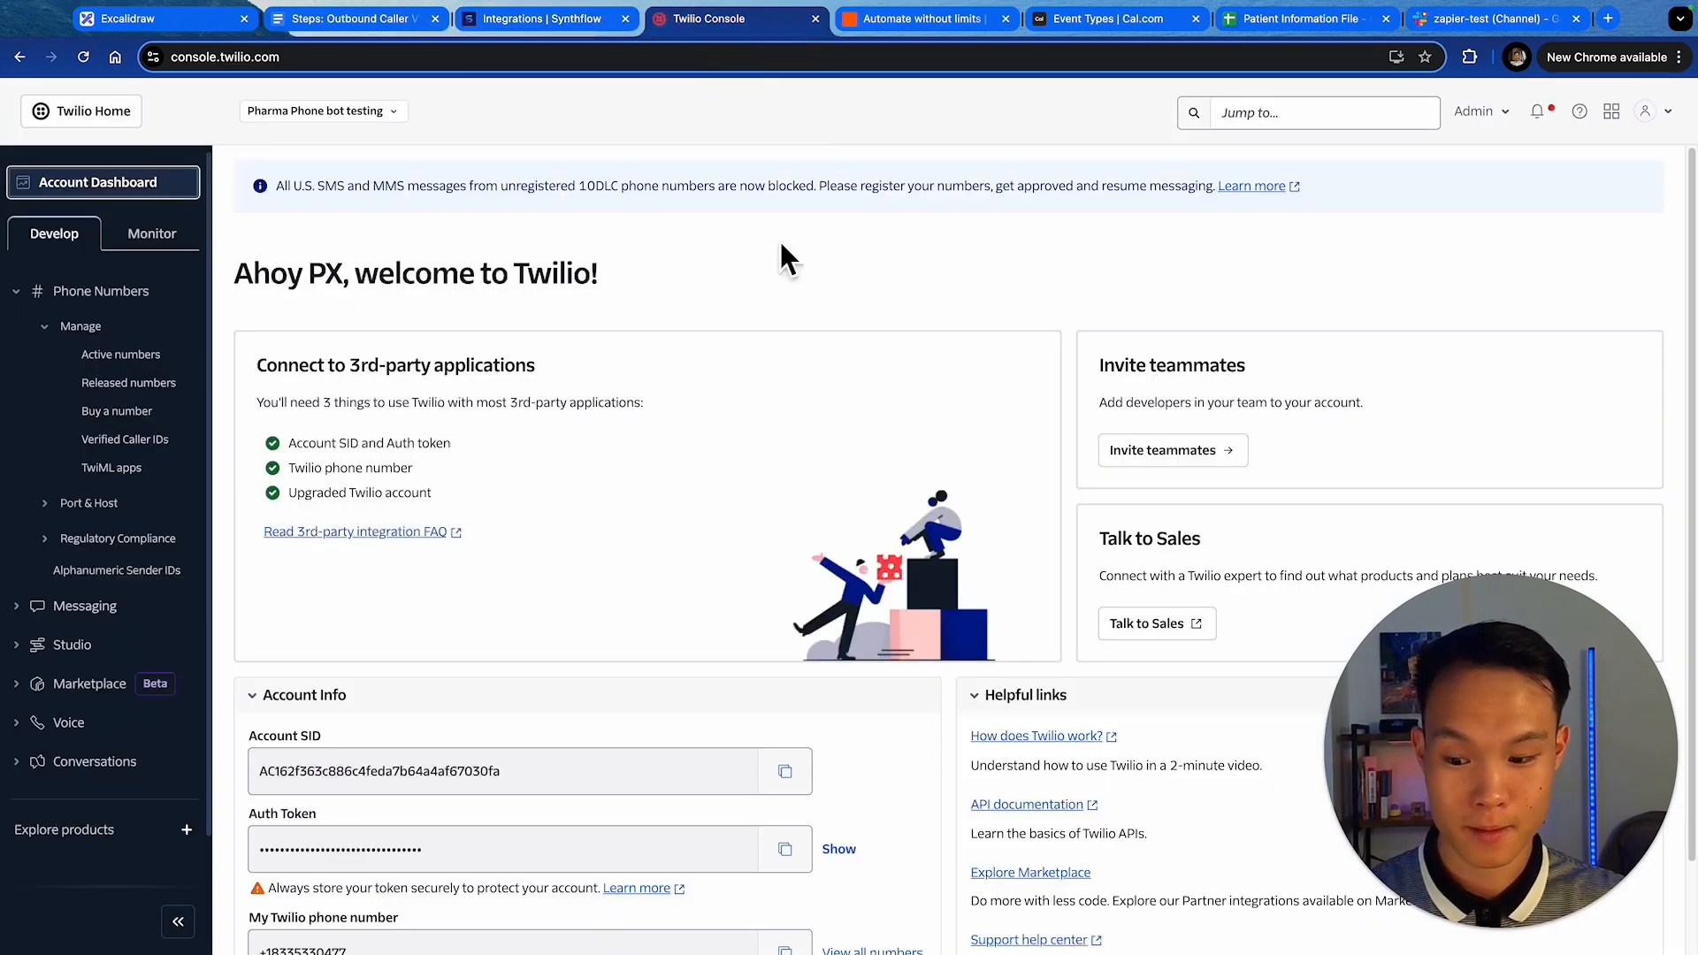
pyautogui.click(786, 773)
pyautogui.click(539, 19)
pyautogui.click(918, 645)
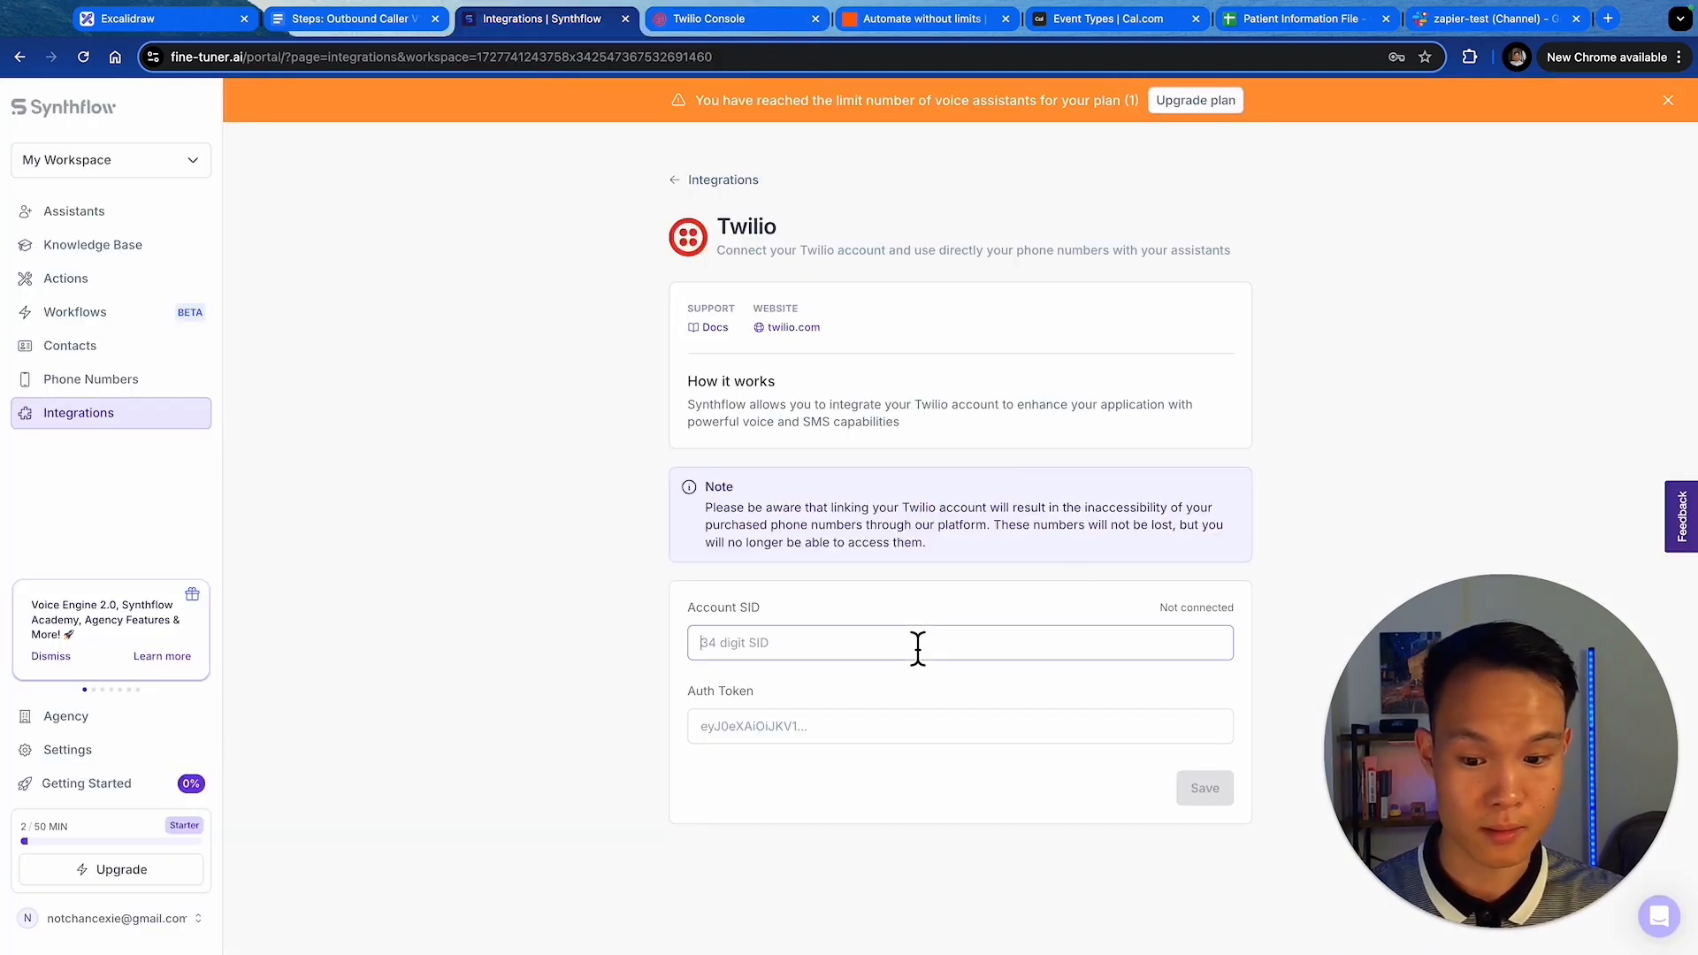
# - Copy the Auth Token from the Twilio console into Synthflow's Twilio integration and save the connection
pyautogui.click(691, 35)
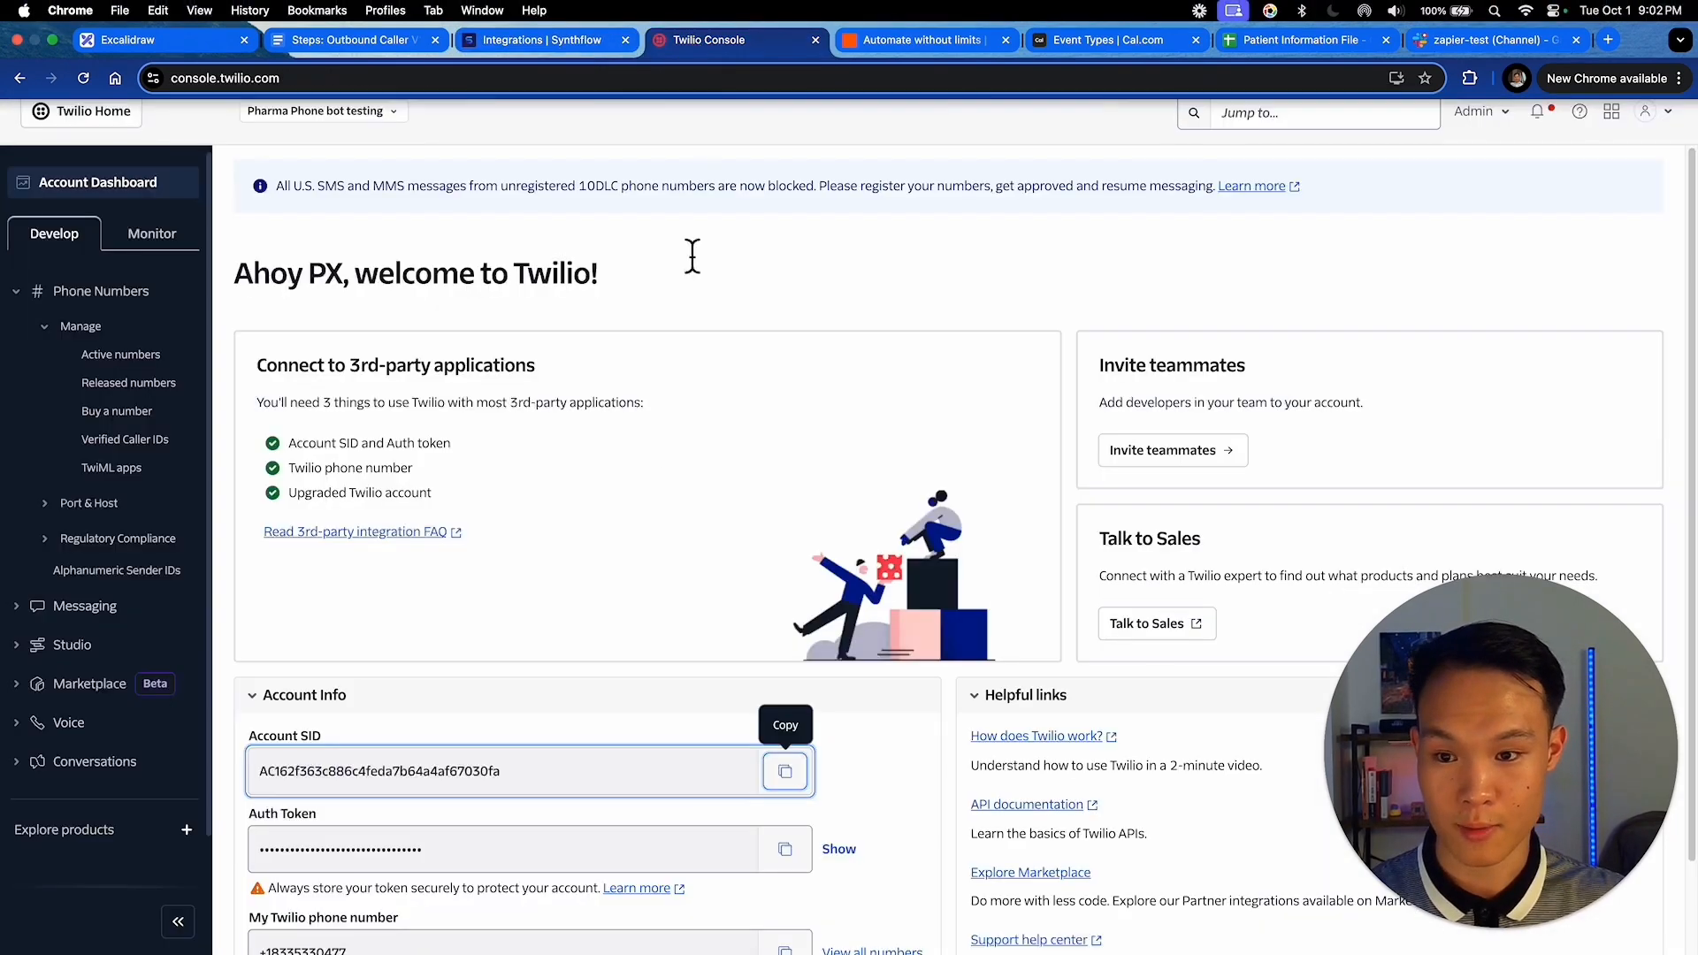
pyautogui.click(786, 849)
pyautogui.click(531, 25)
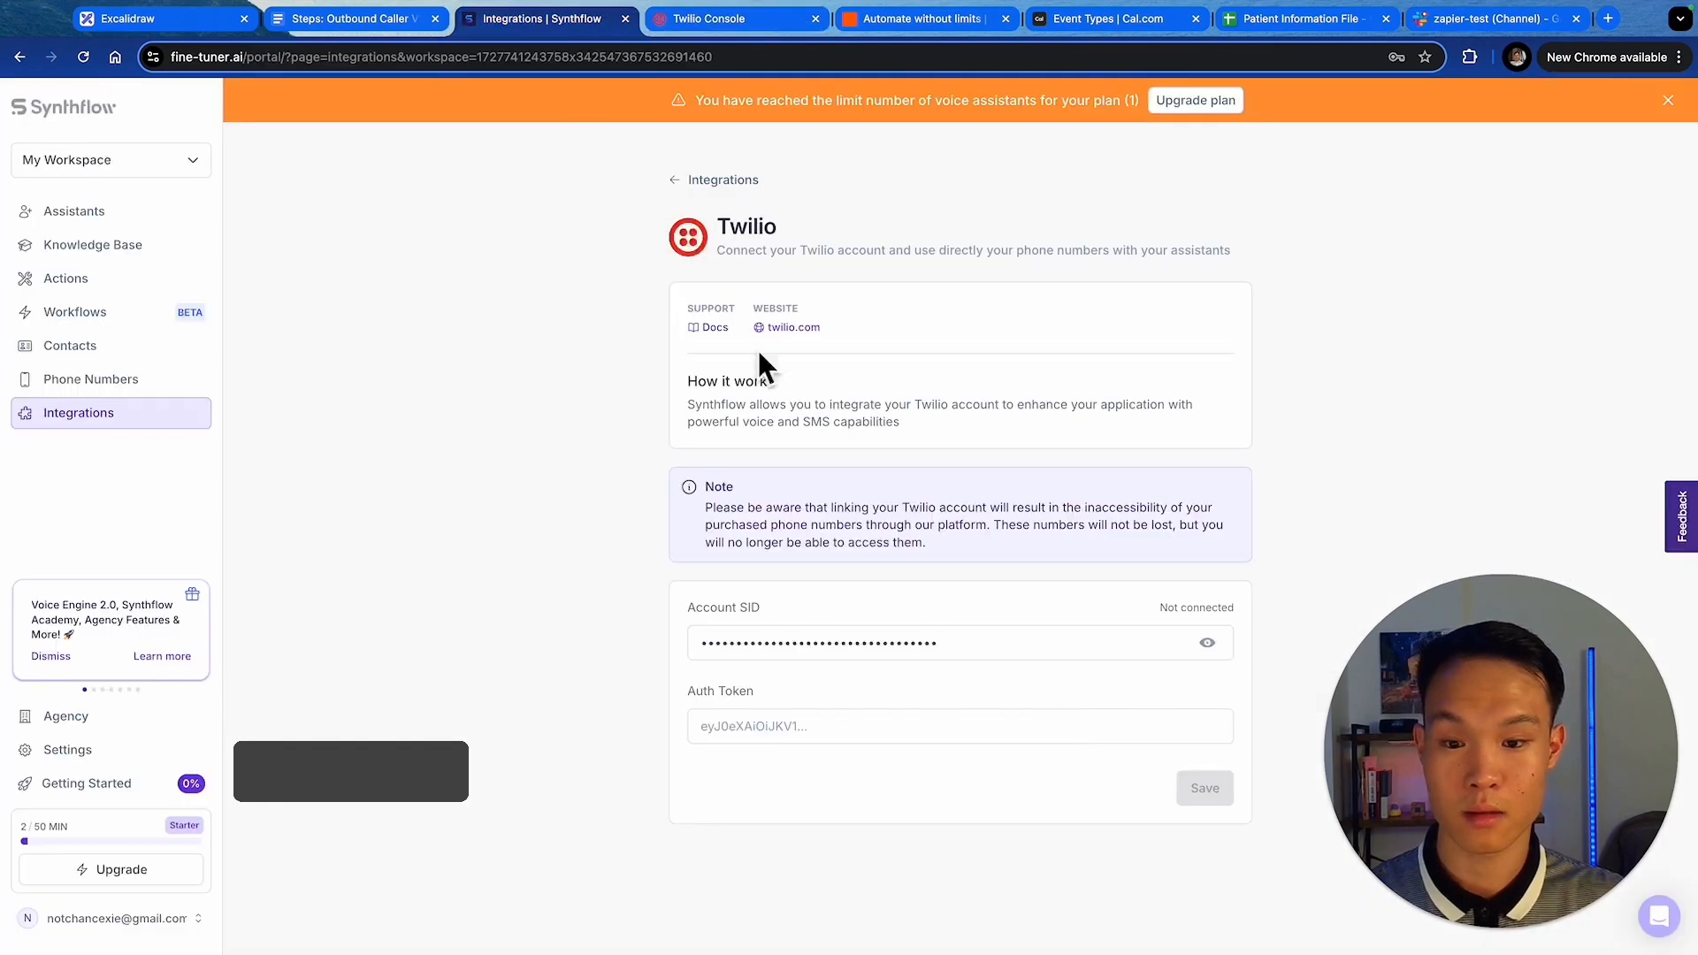
pyautogui.click(1047, 730)
pyautogui.hotkey('ctrl', 'v')
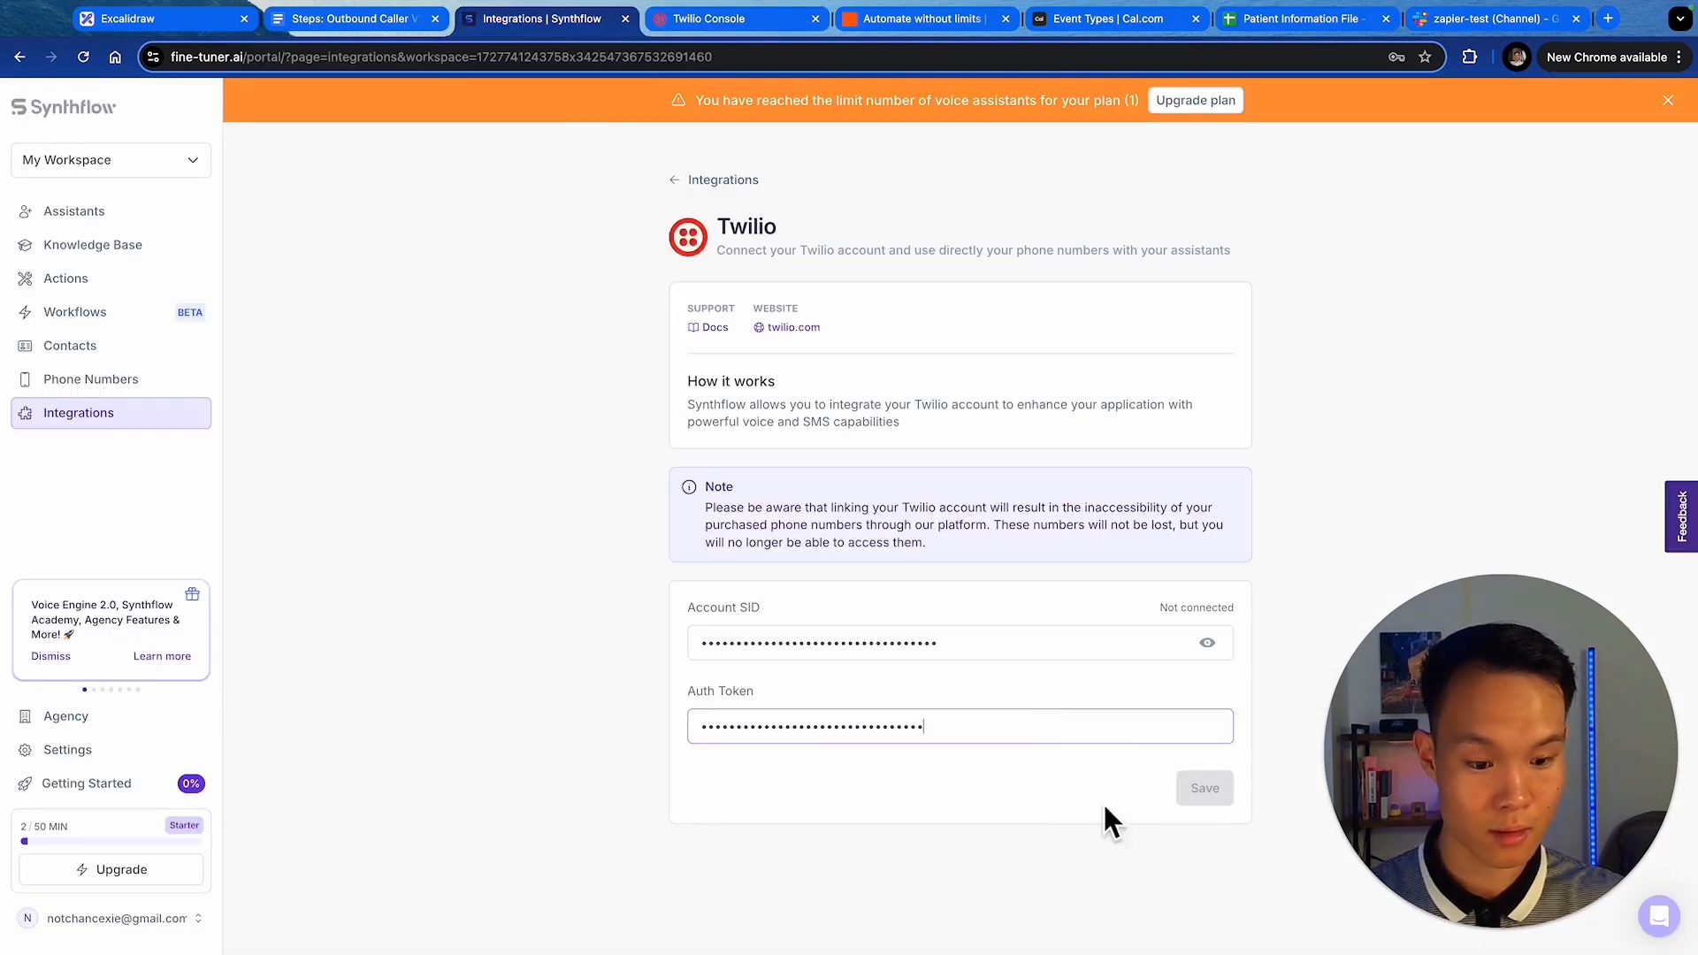
pyautogui.click(1203, 791)
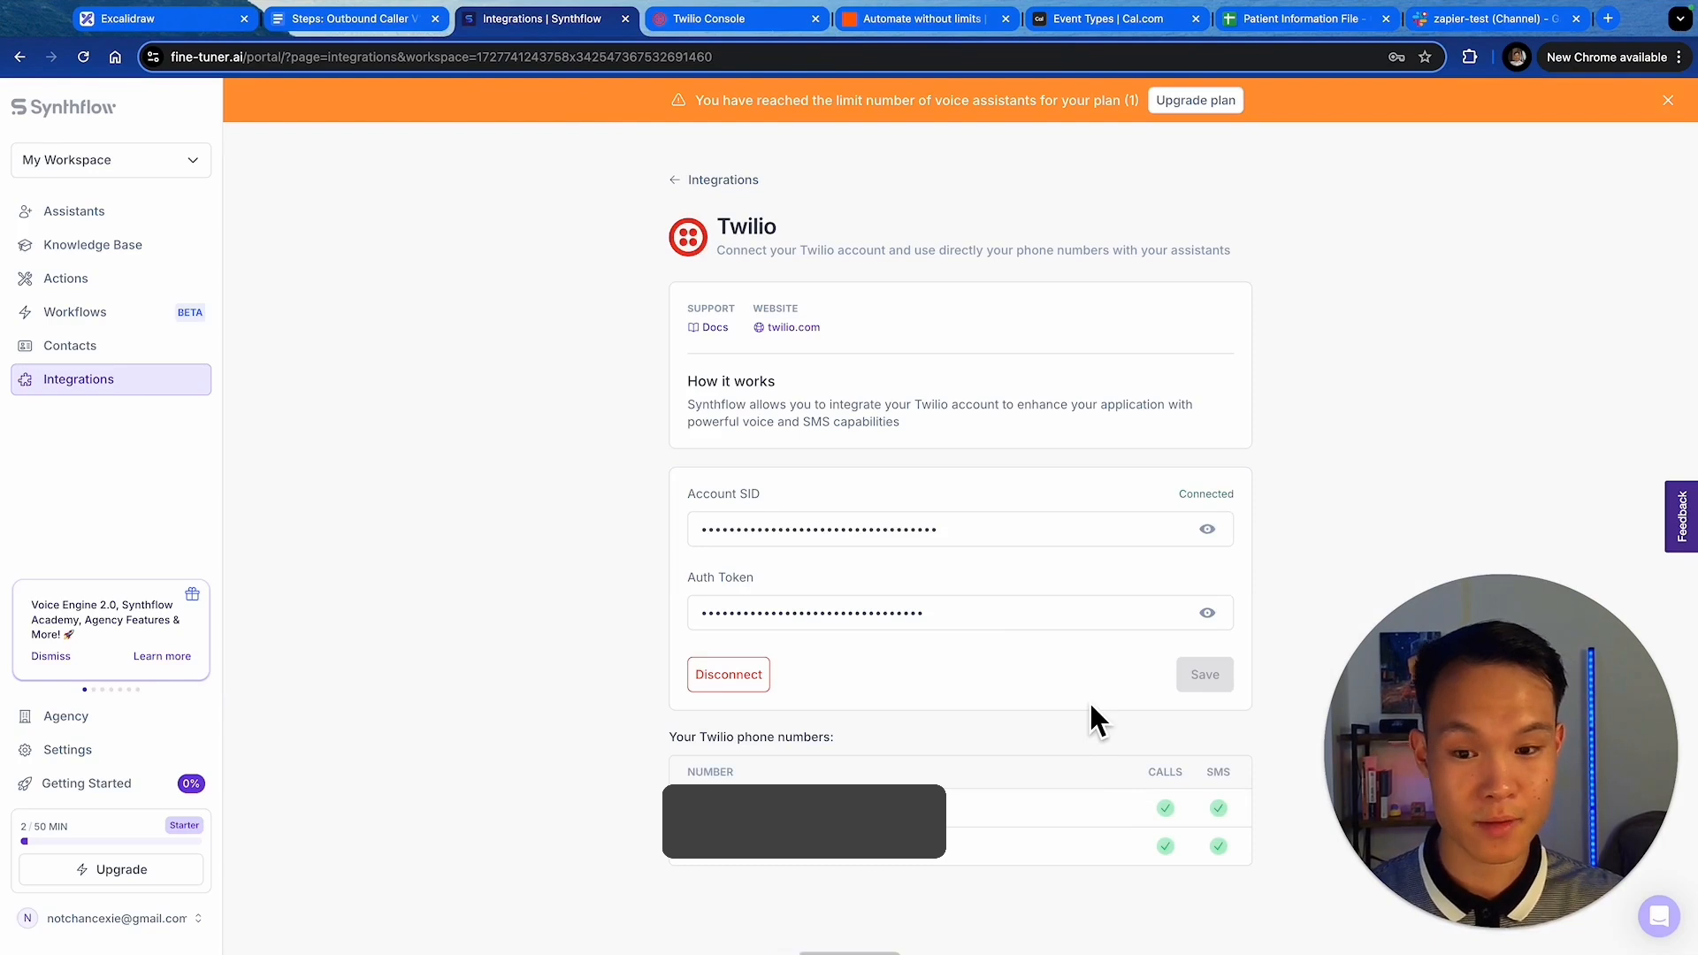
# - Assign the first connected Twilio phone number to the Ana - Pharmacy MTM Caller assistant in its deployment settings
pyautogui.click(63, 209)
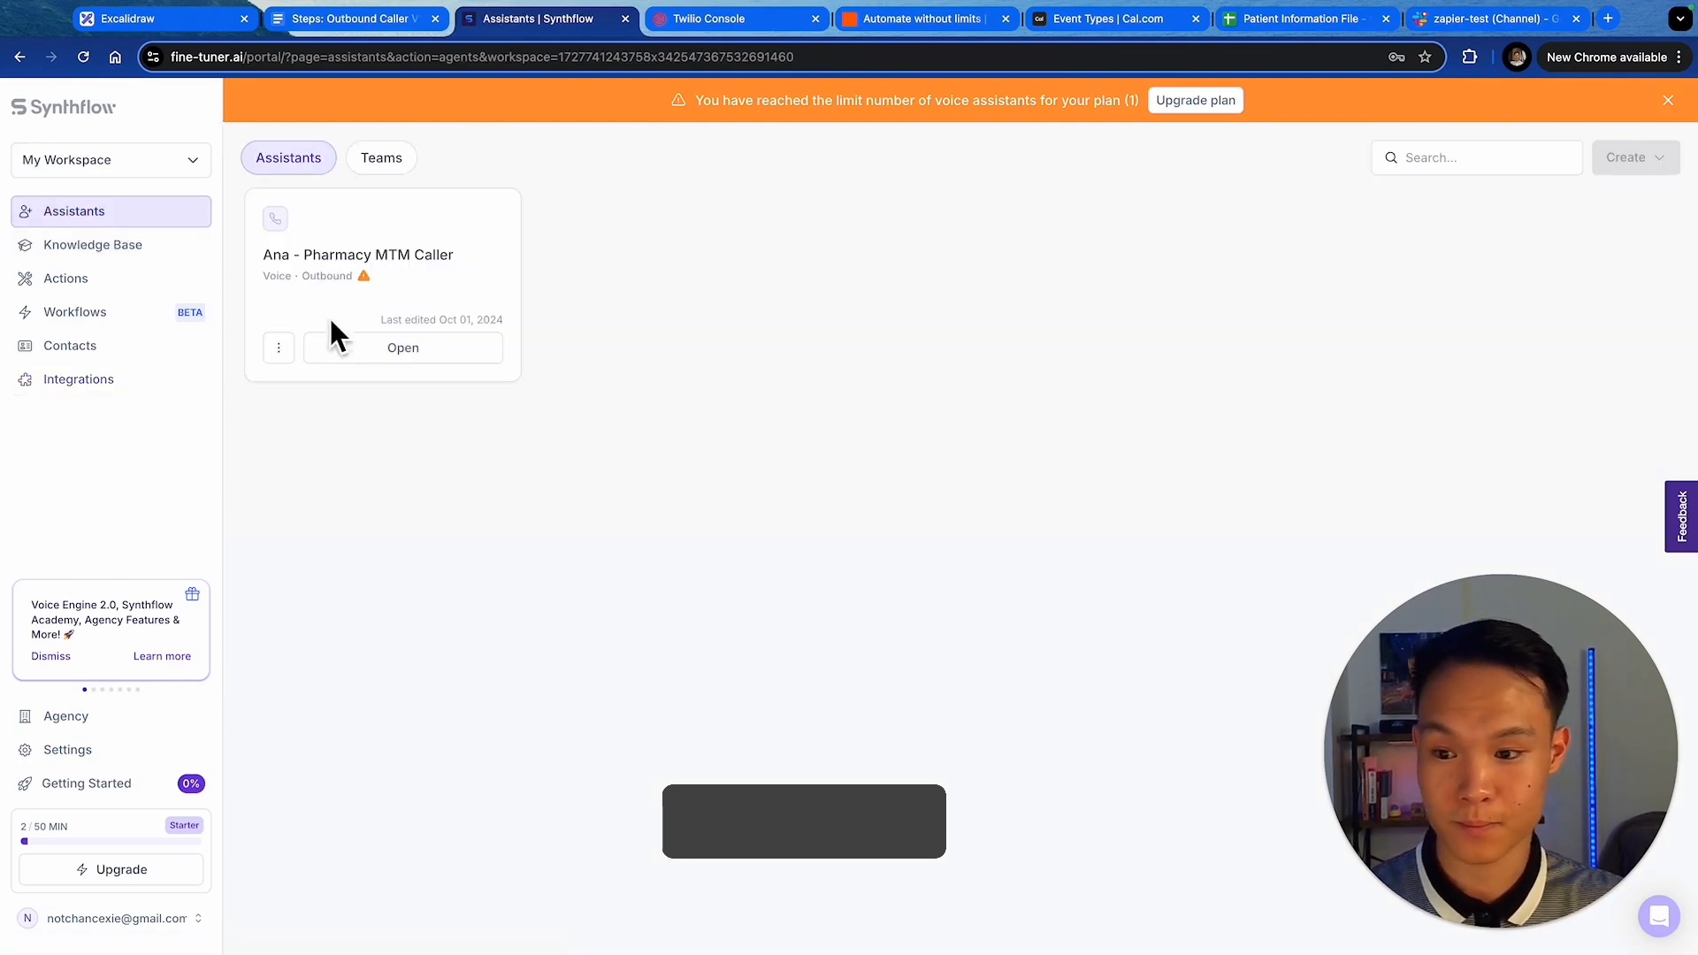
pyautogui.click(343, 354)
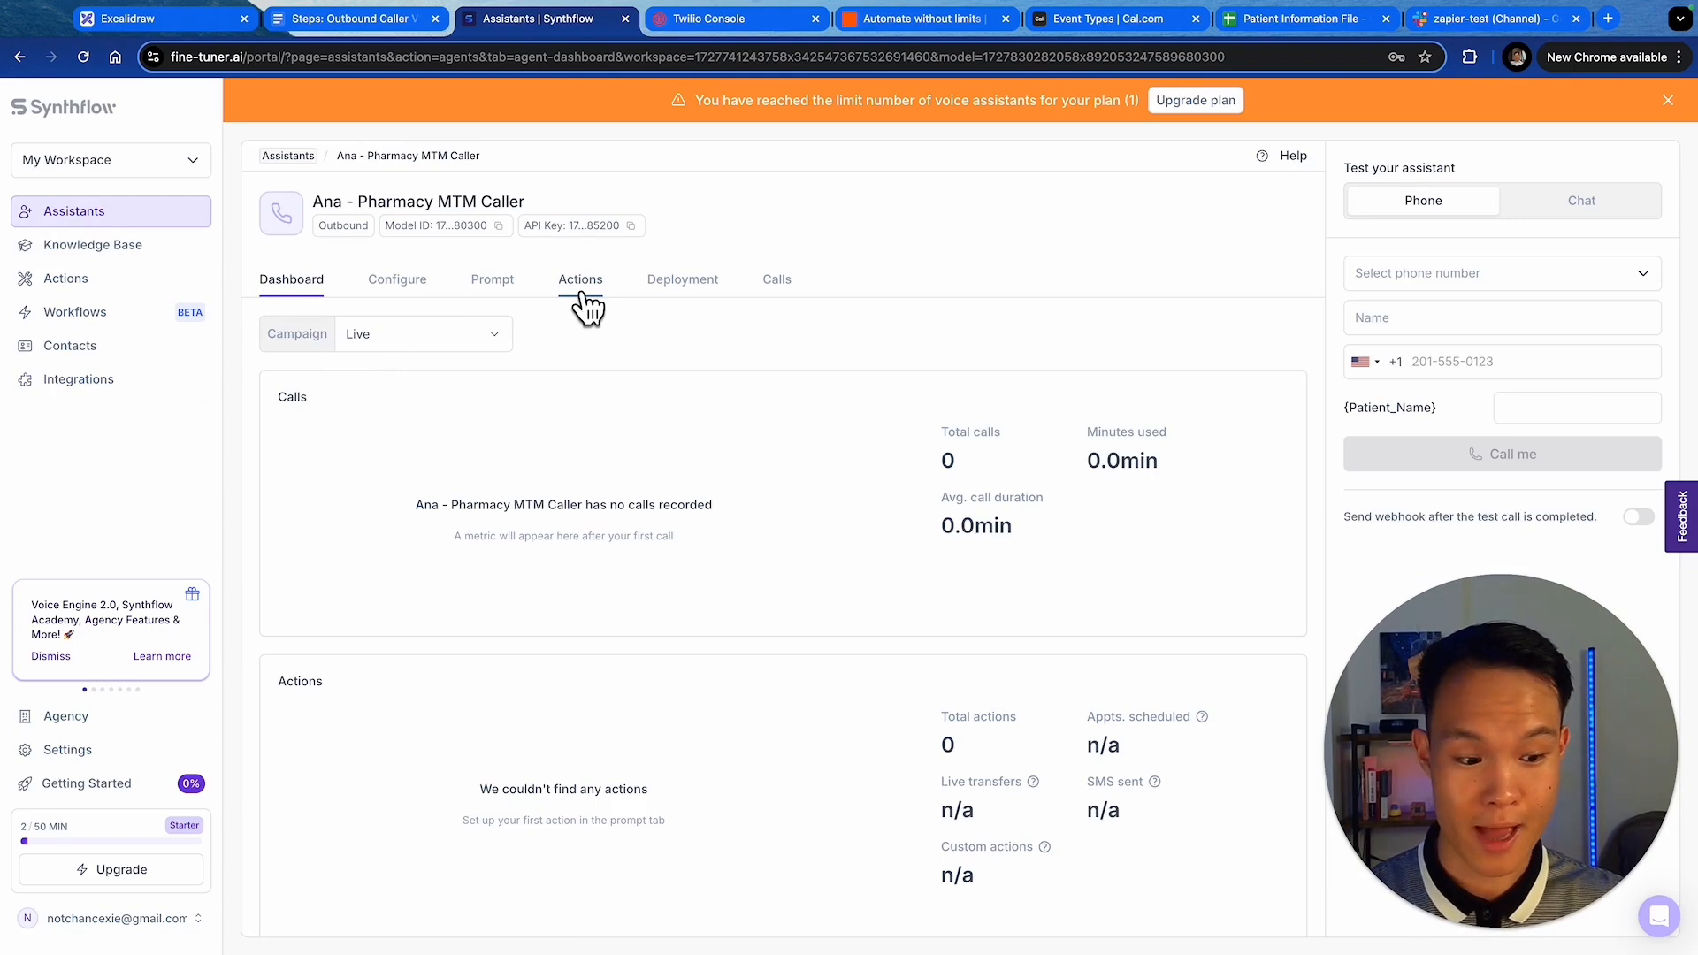
pyautogui.click(656, 289)
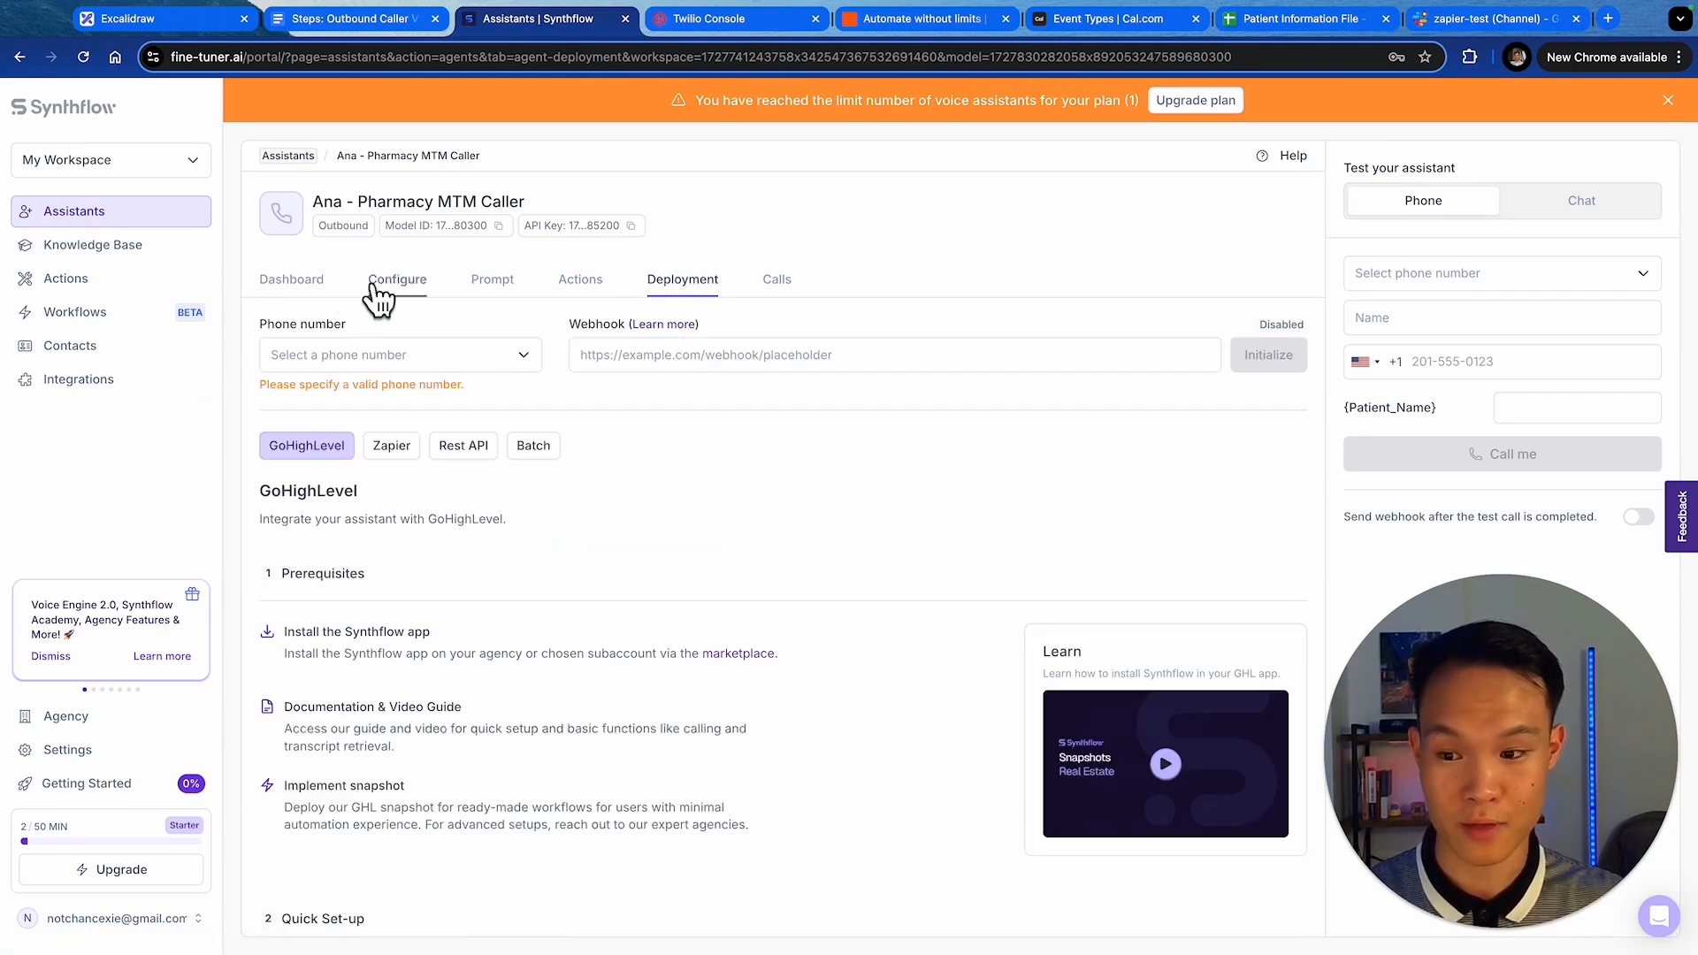
pyautogui.click(355, 360)
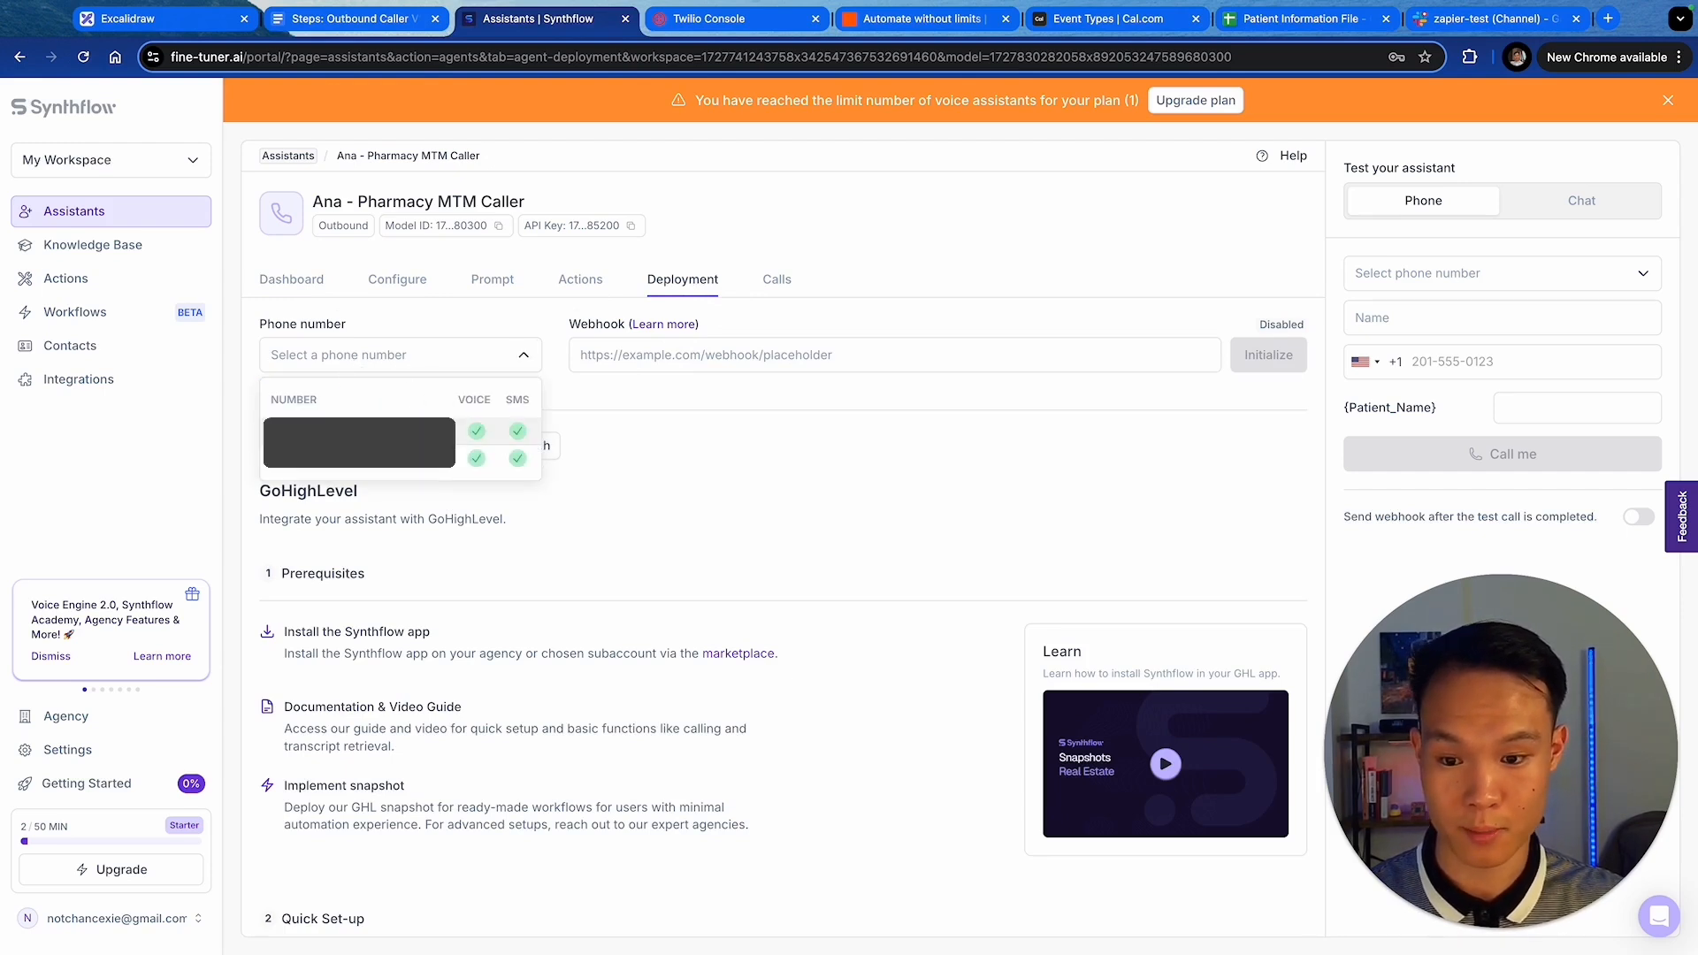
pyautogui.click(361, 432)
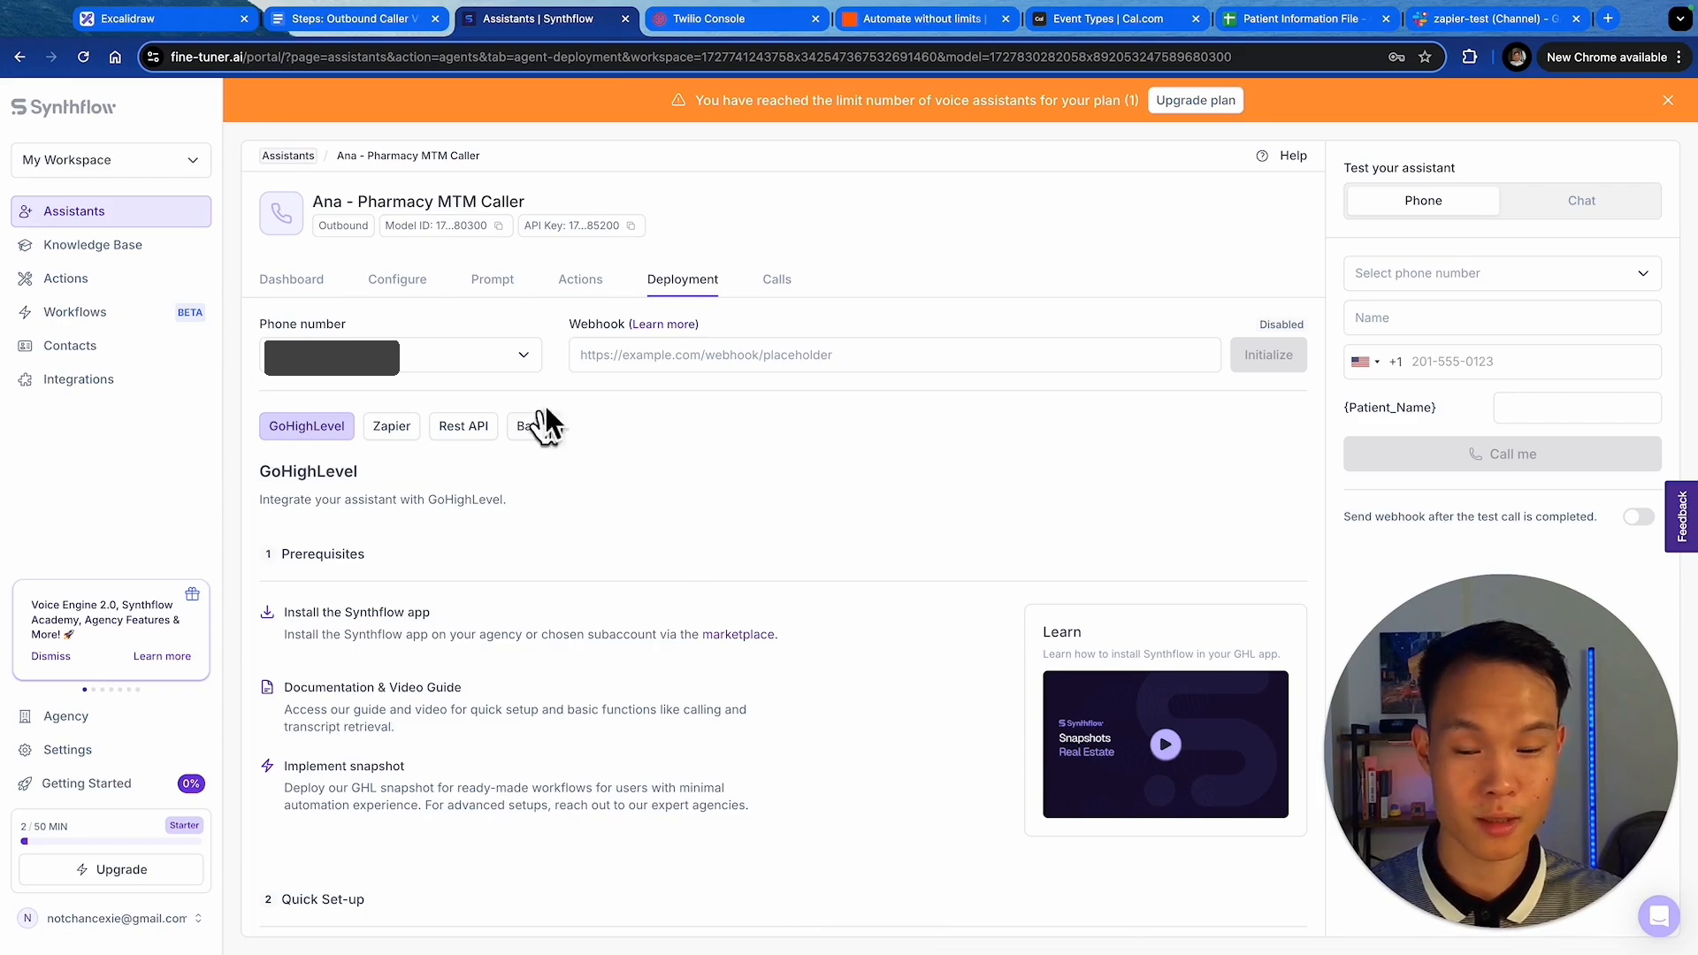
# - Return to the assistants list, with the Twilio console closed and the Cal.com page placed directly after Synthflow
pyautogui.click(140, 221)
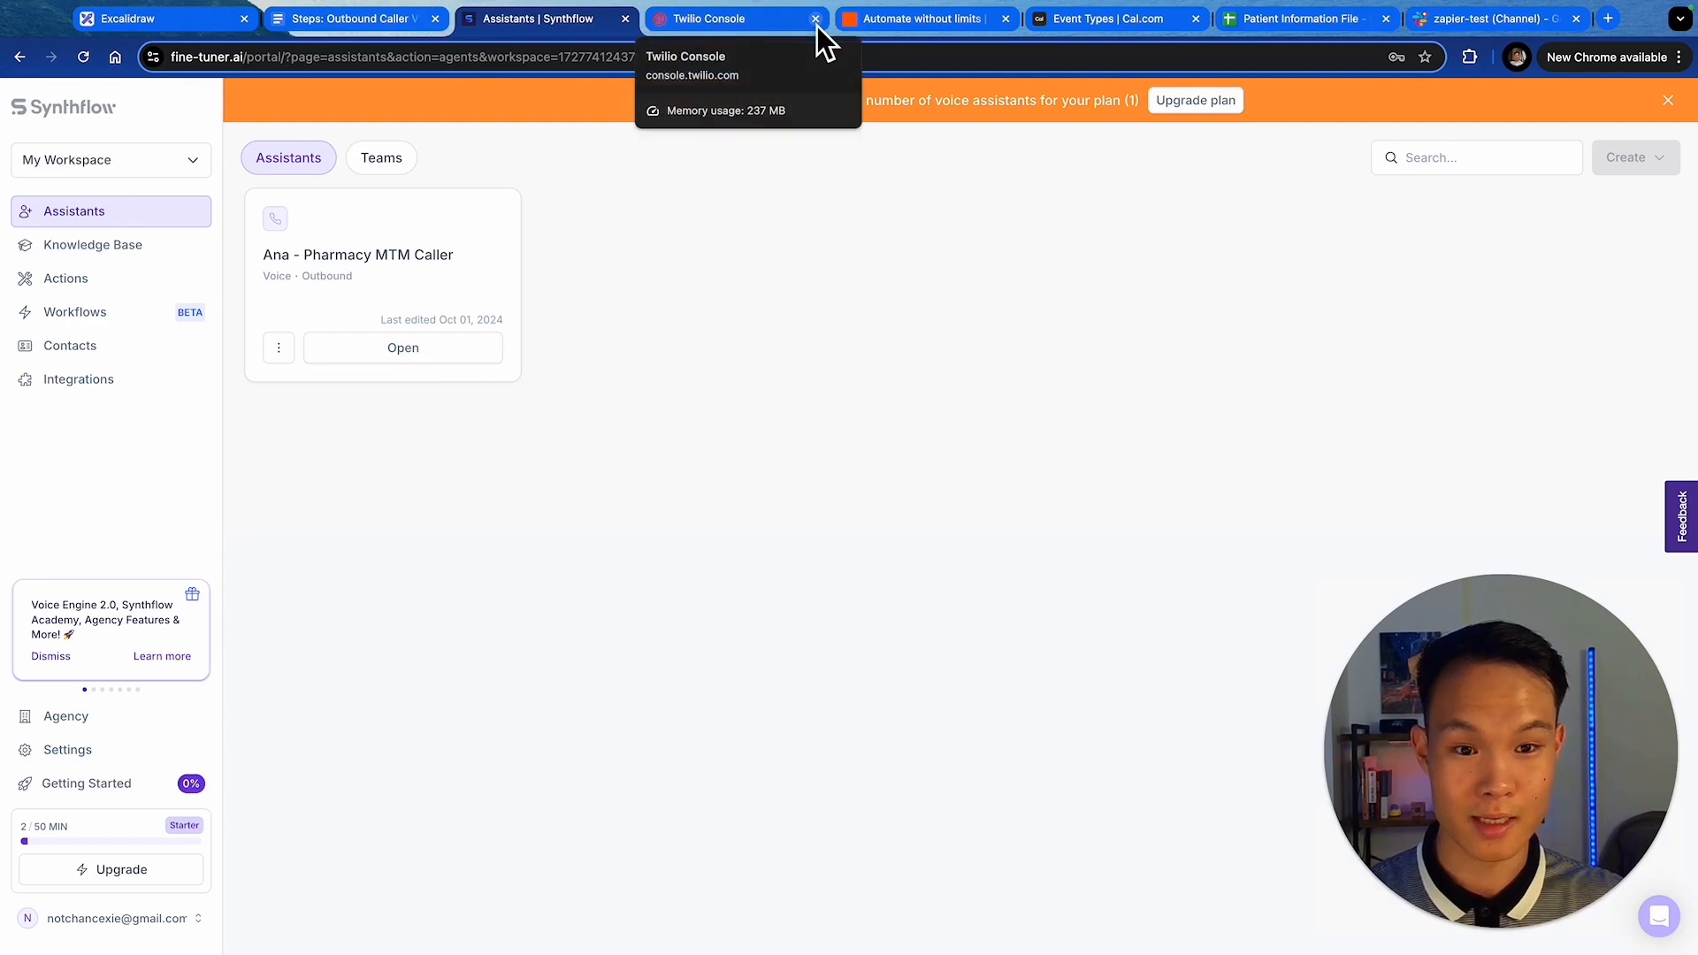
pyautogui.moveTo(936, 29); pyautogui.dragTo(747, 28)
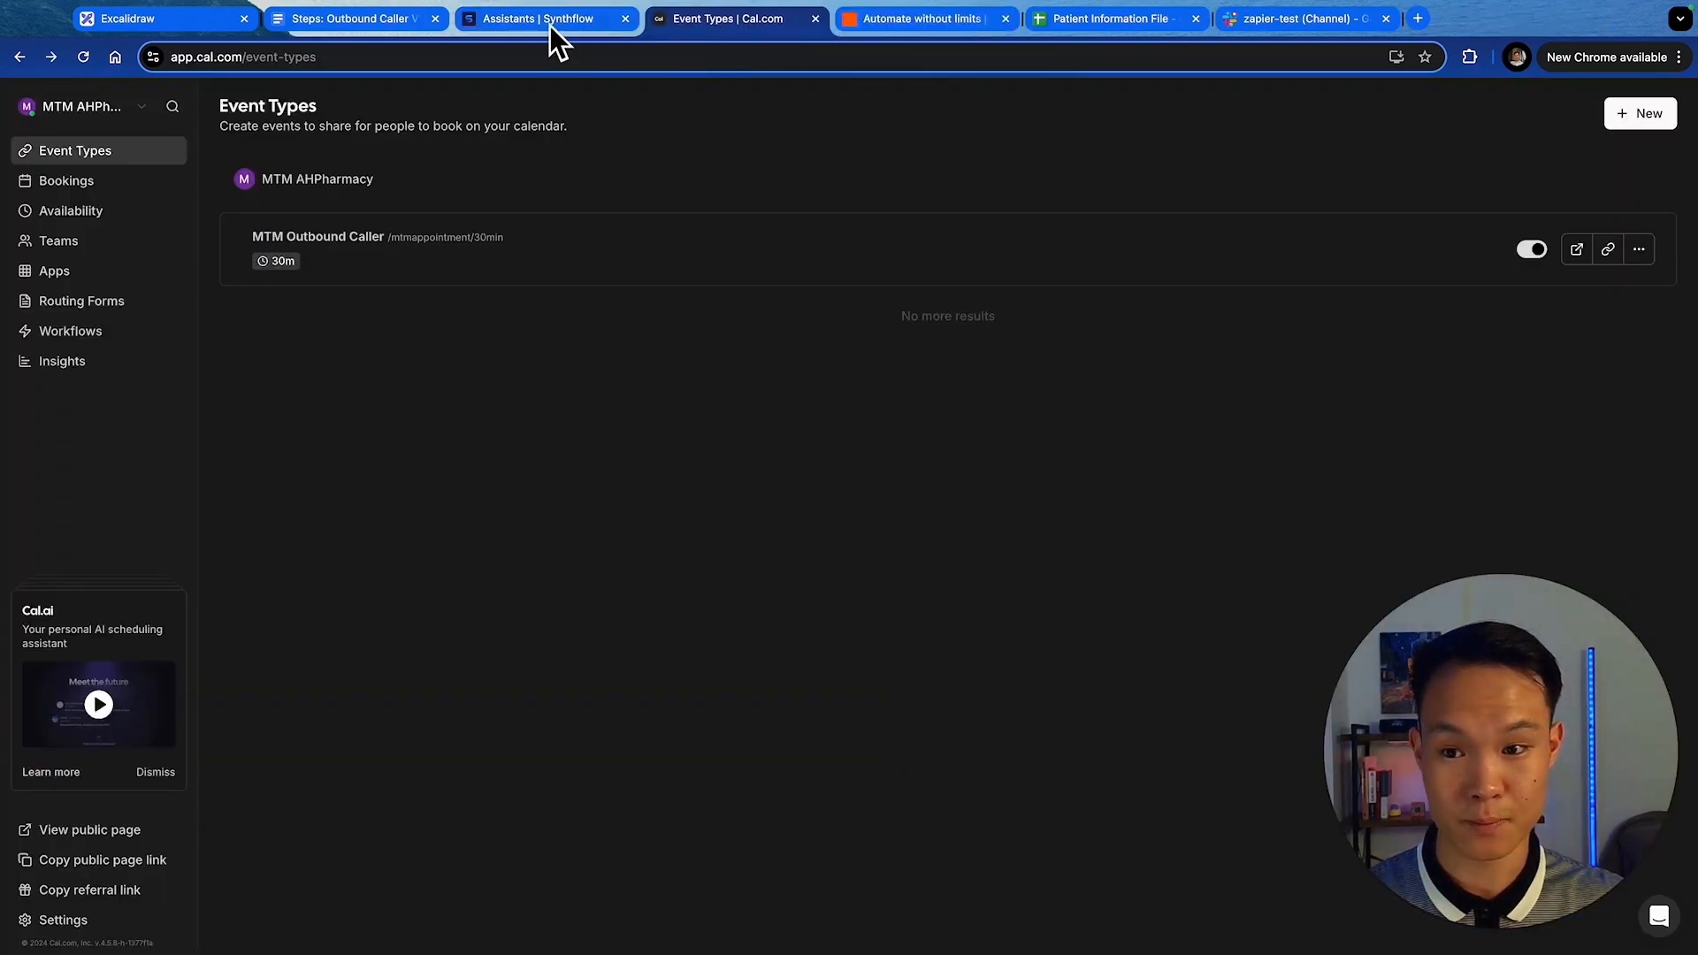
pyautogui.click(549, 25)
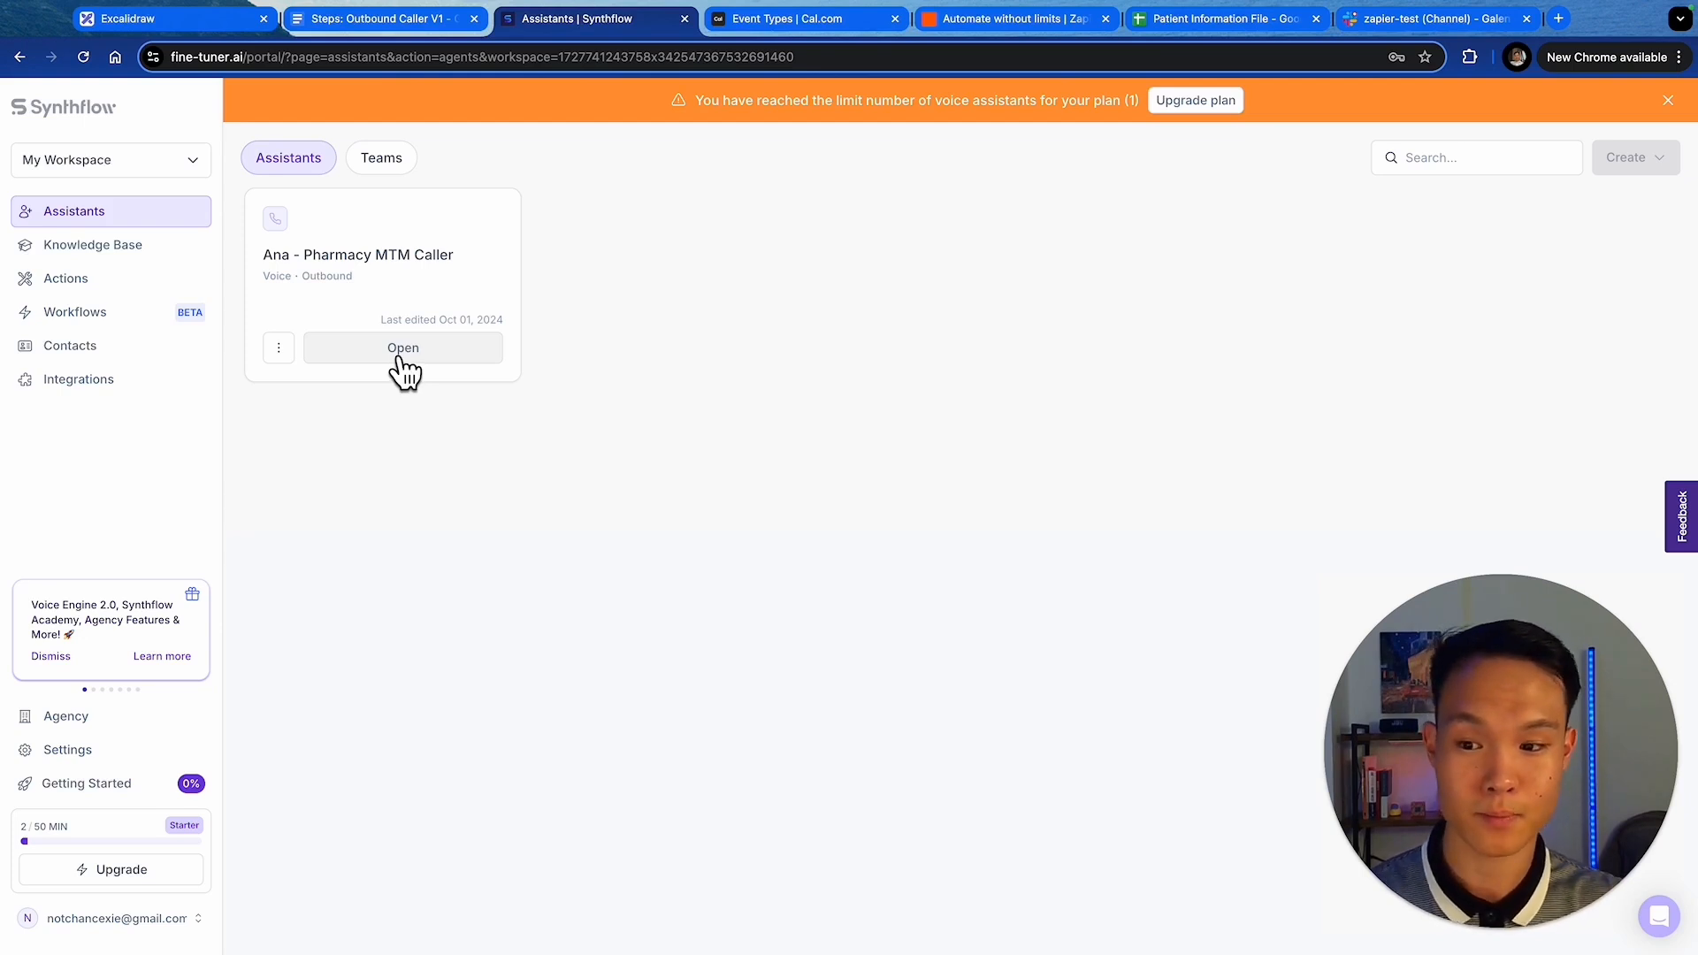
# - Open the Cal.com integration in Synthflow and disconnect the currently authorized account
pyautogui.click(399, 357)
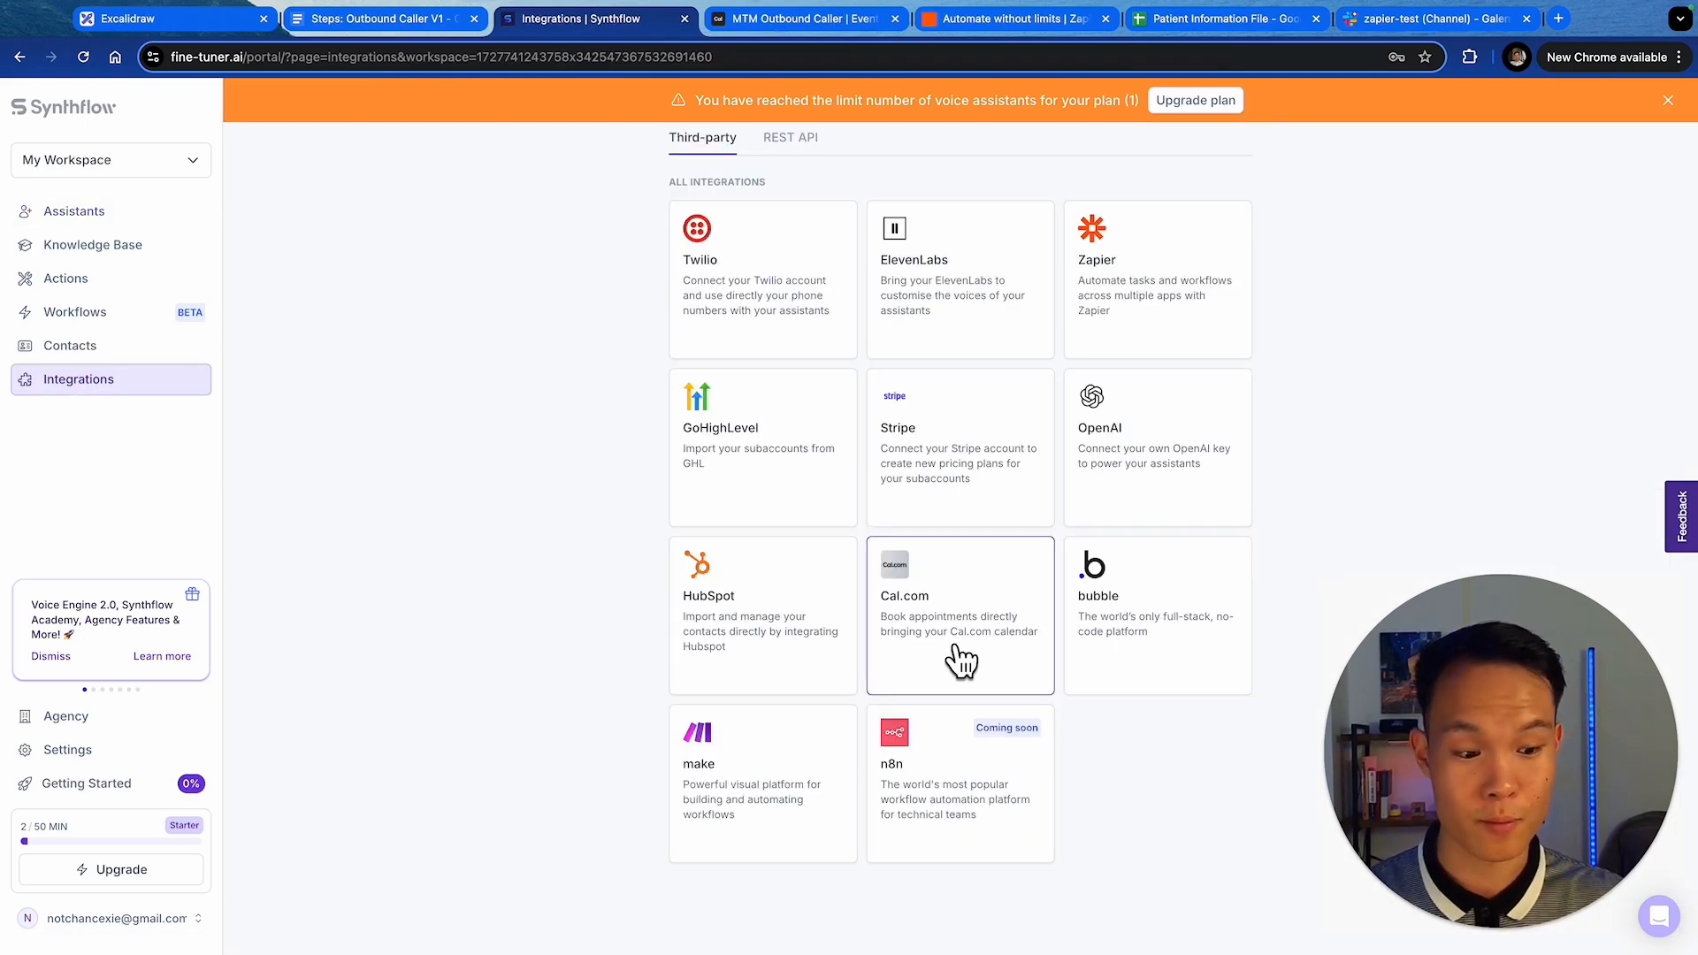
pyautogui.click(961, 660)
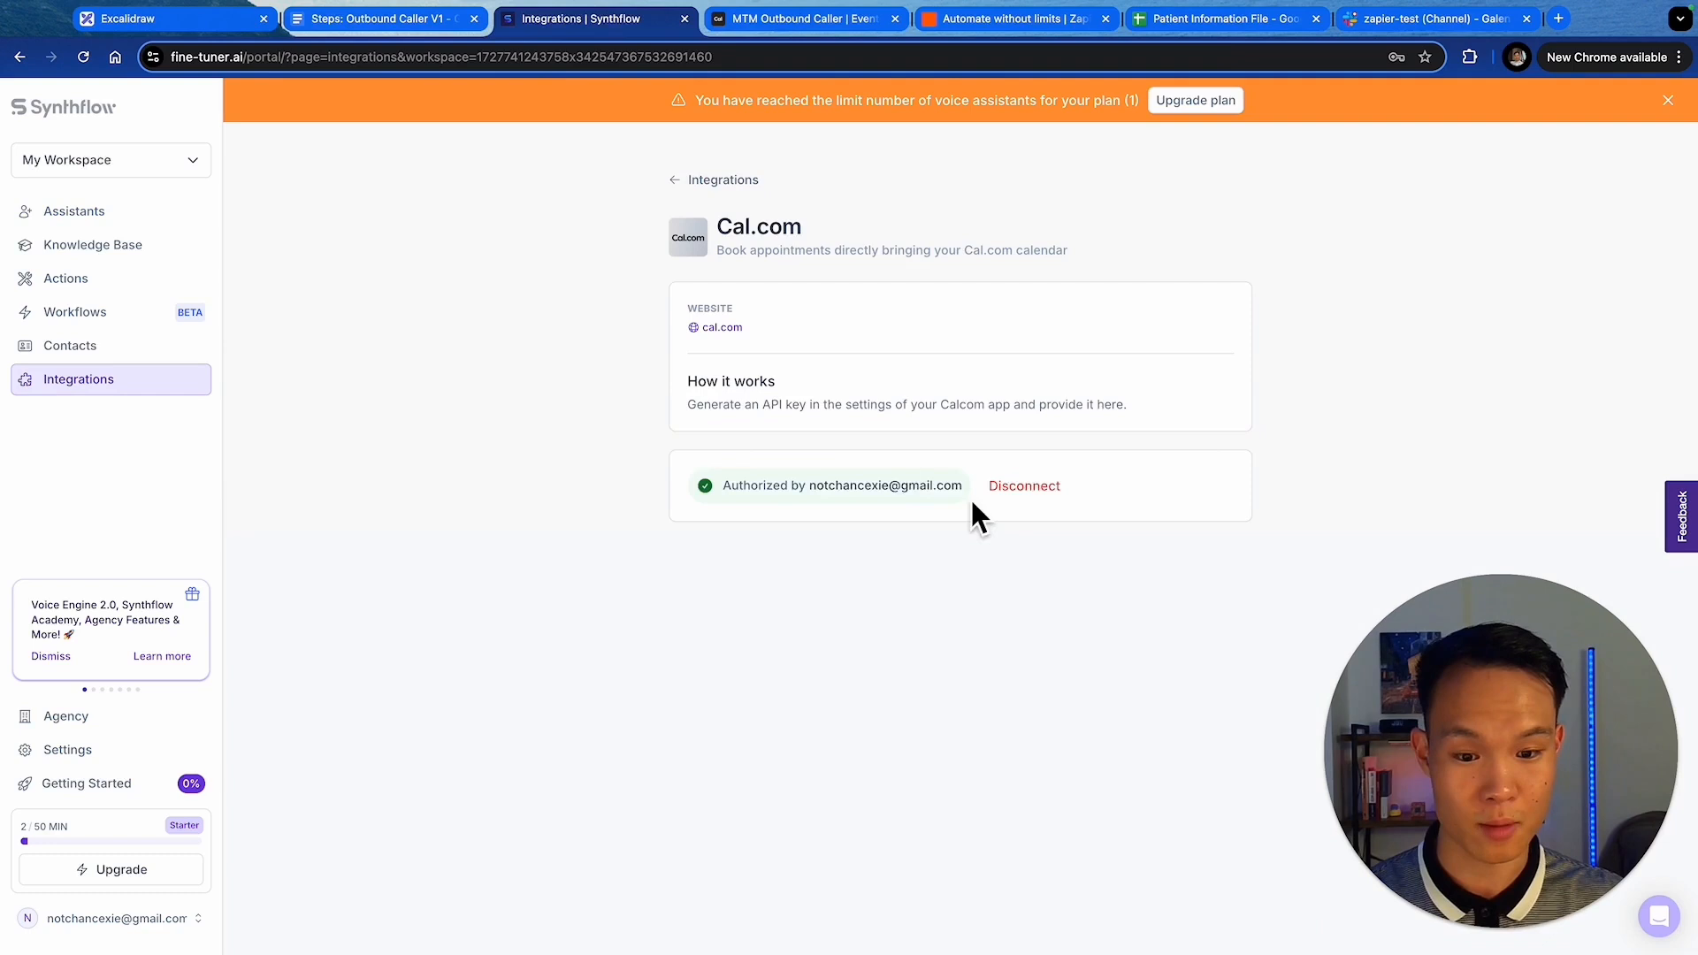
pyautogui.click(1022, 488)
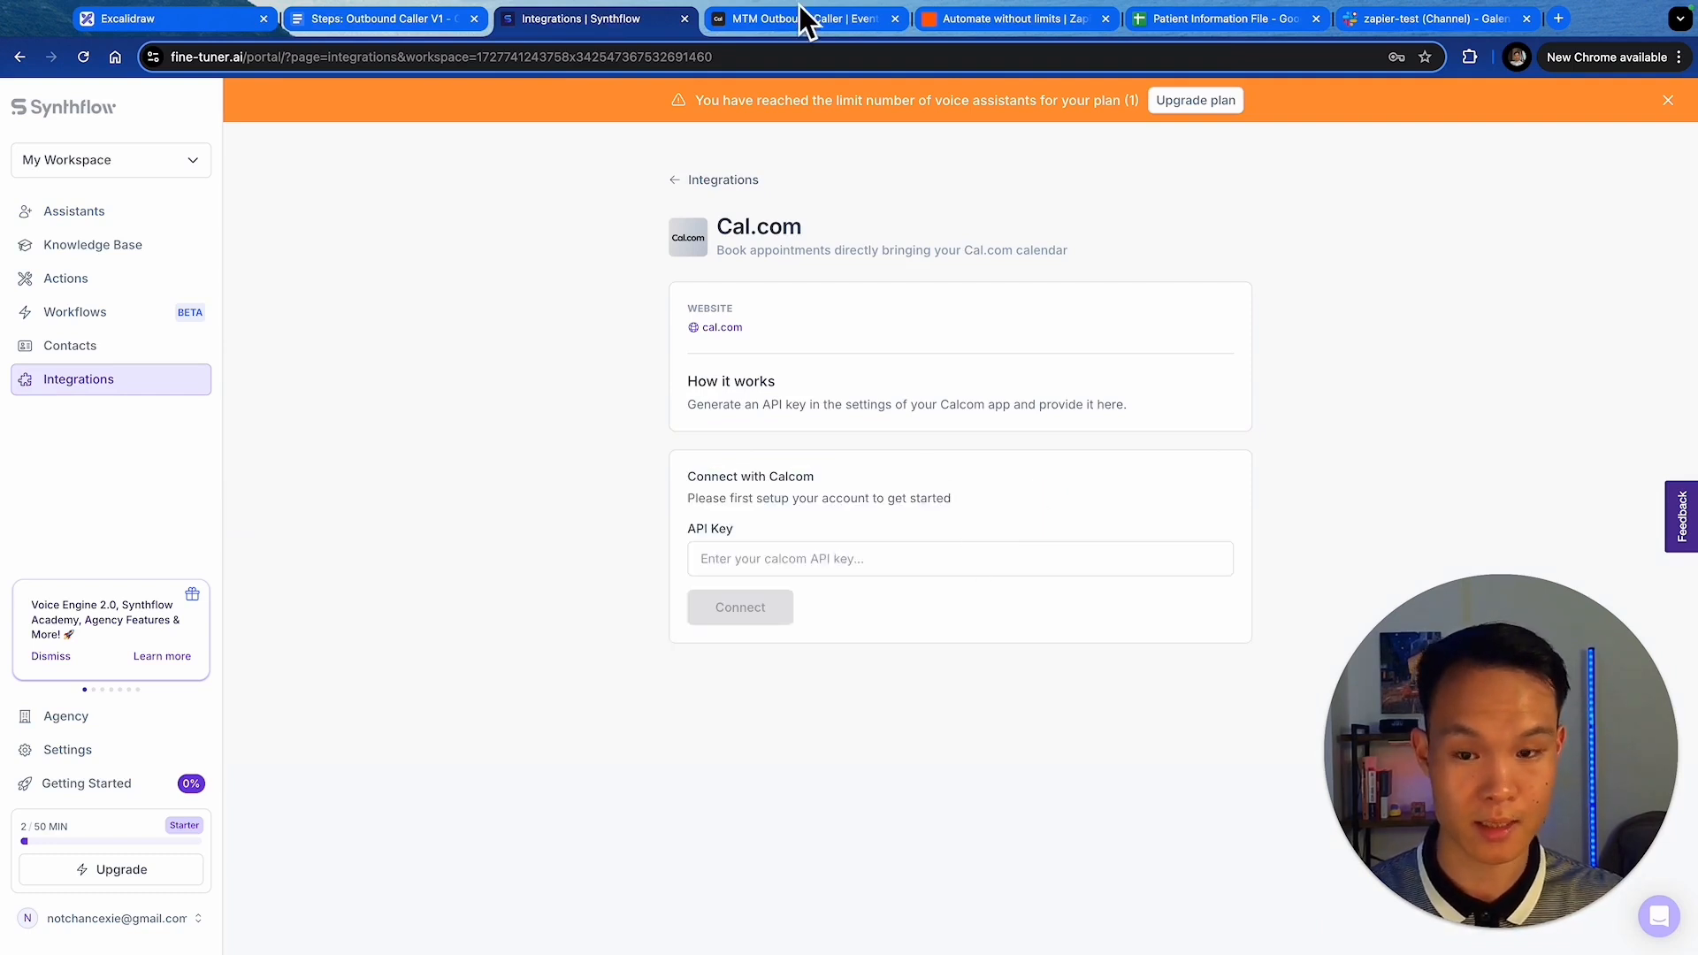
# - In Cal.com's developer settings, create an API key named "Tutorial for MTM Caller" that never expires and copy it
pyautogui.click(767, 44)
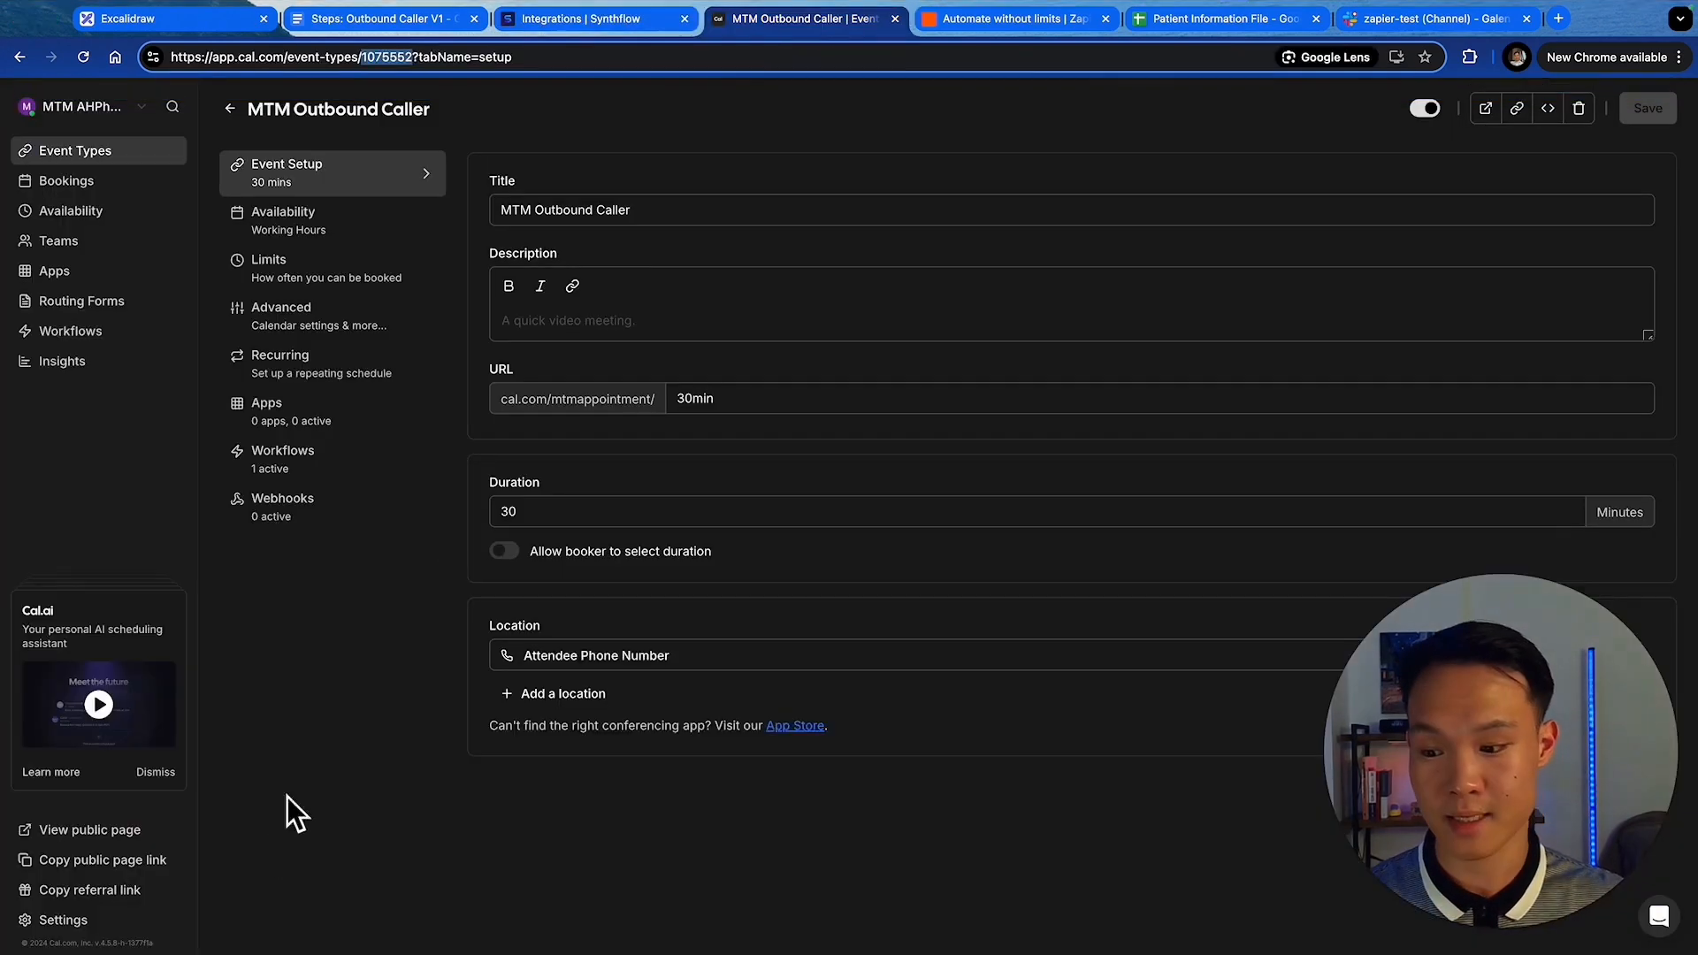
pyautogui.click(62, 919)
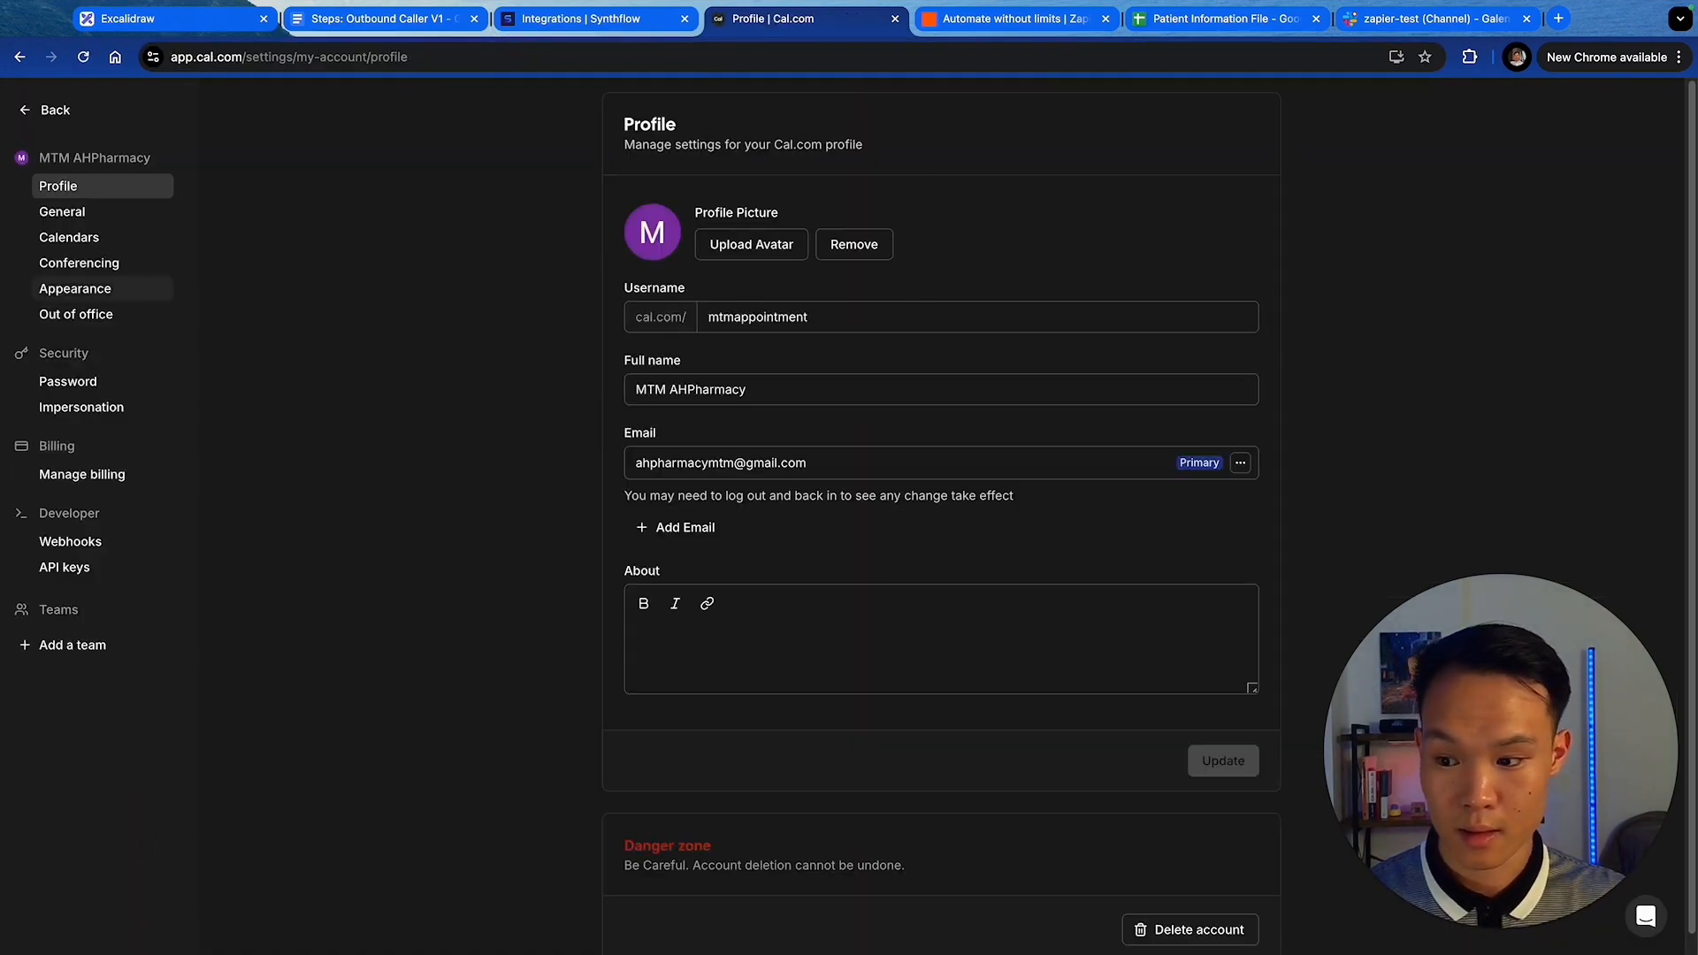
pyautogui.click(72, 571)
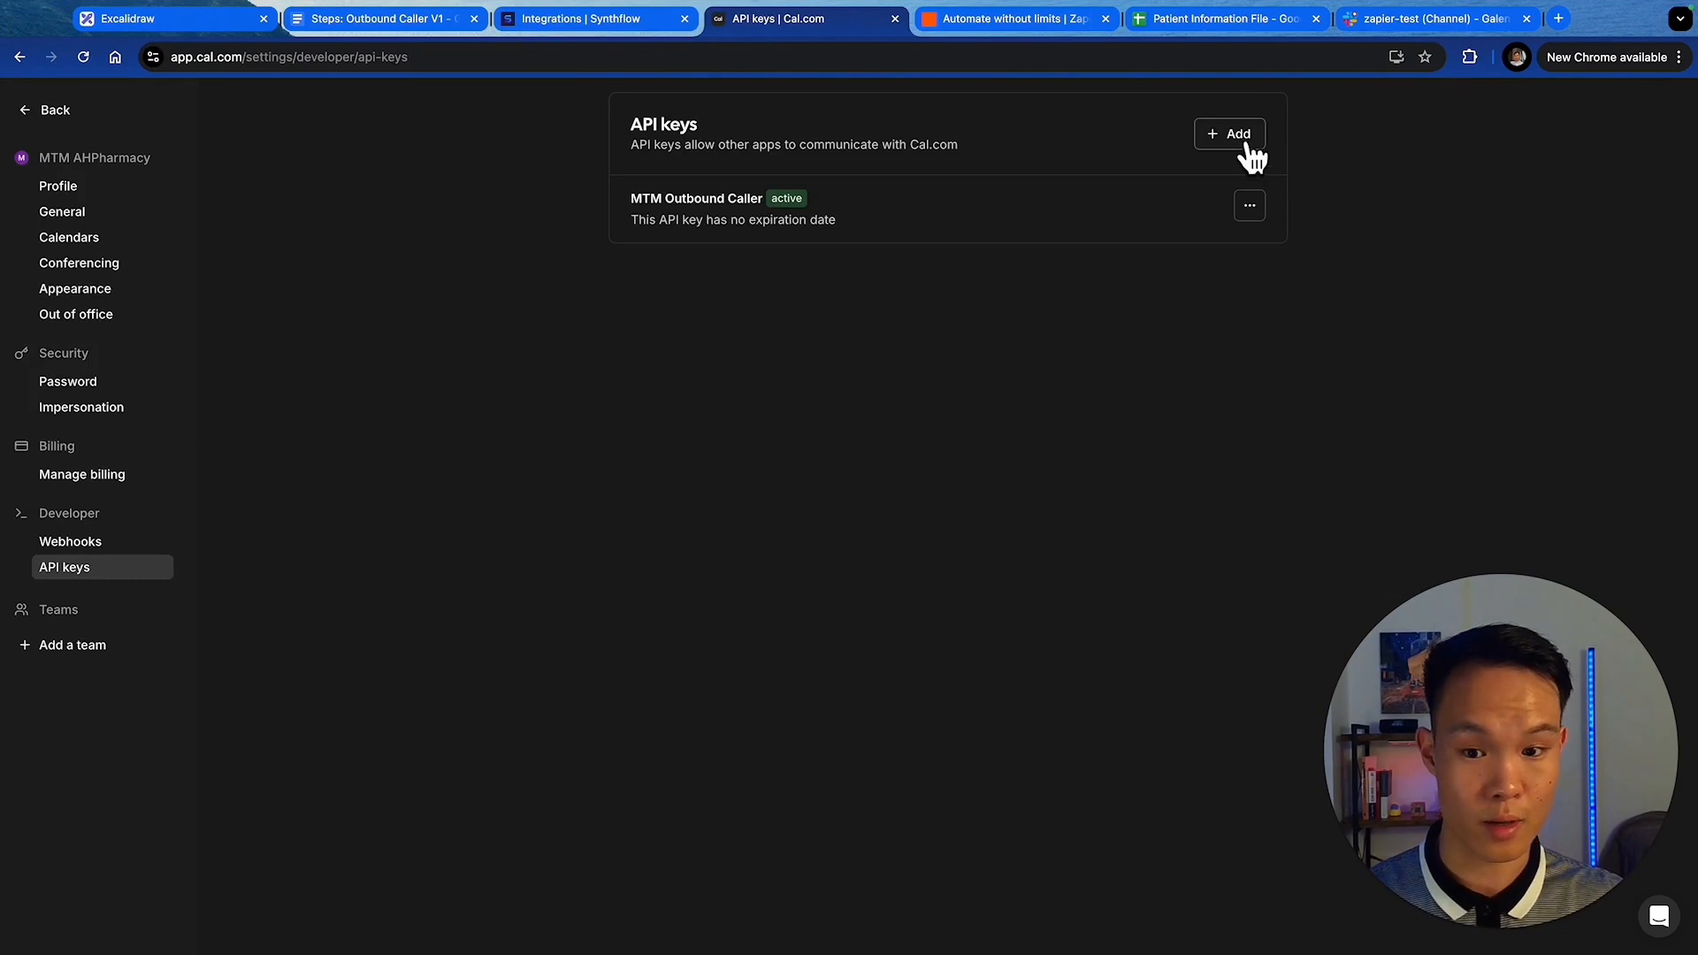
pyautogui.click(1248, 145)
pyautogui.click(1245, 145)
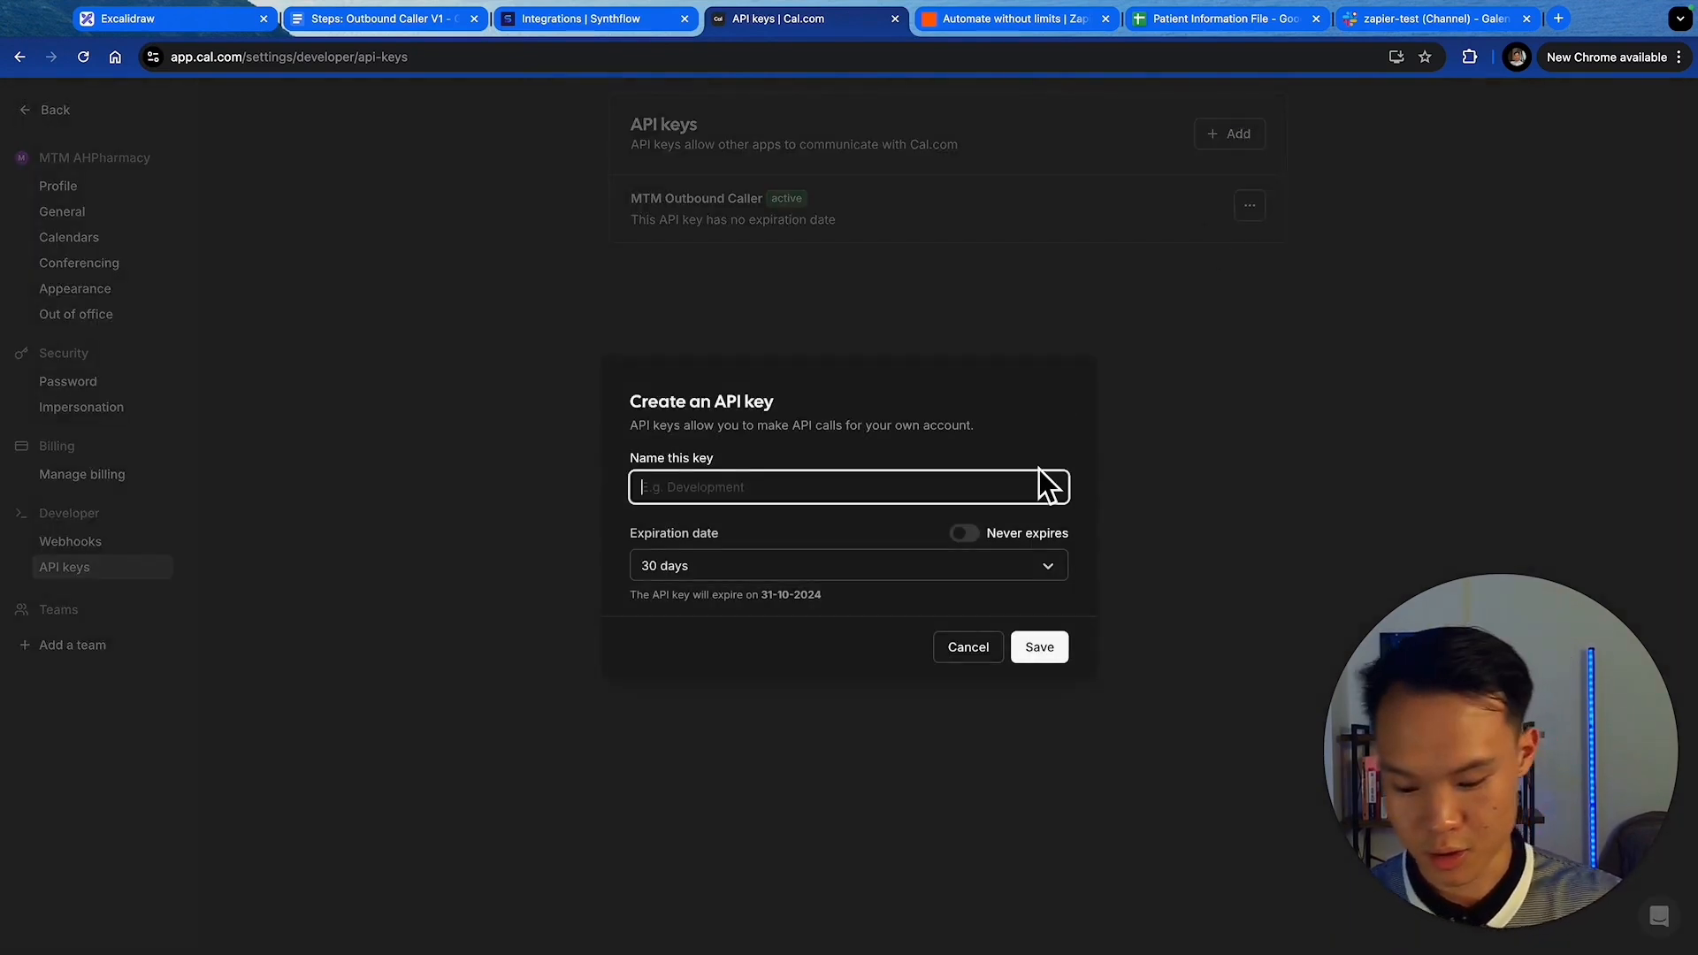
pyautogui.write('Tutorial for MTM Caller')
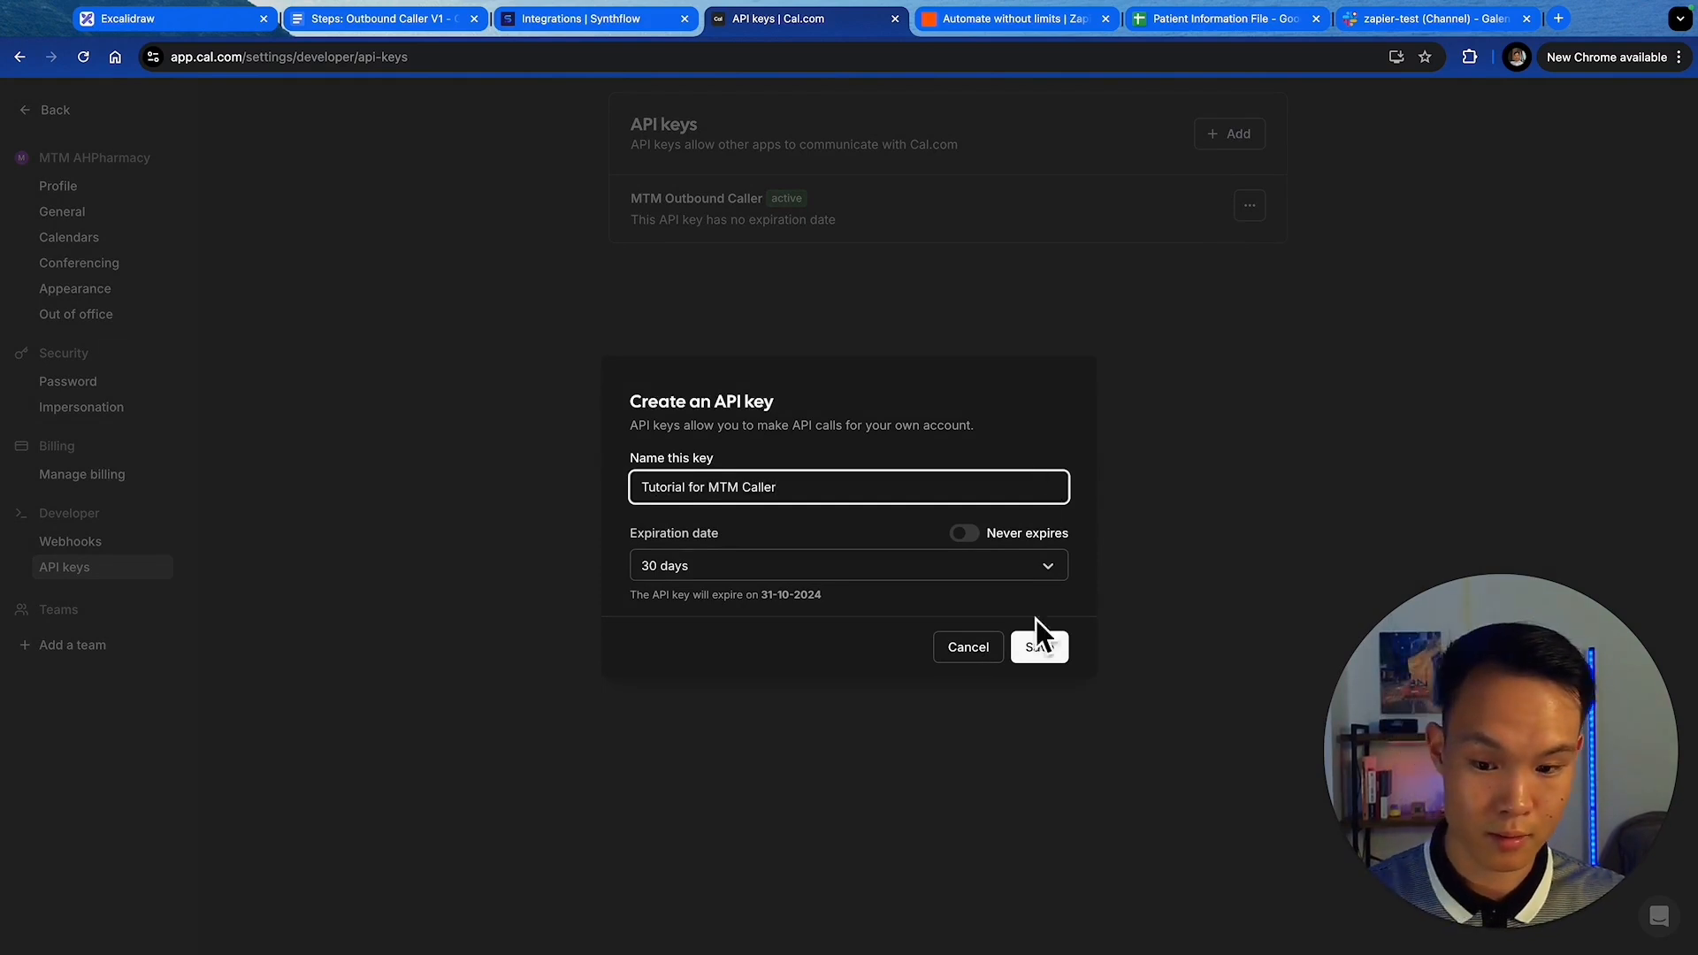
pyautogui.click(966, 533)
pyautogui.click(1062, 638)
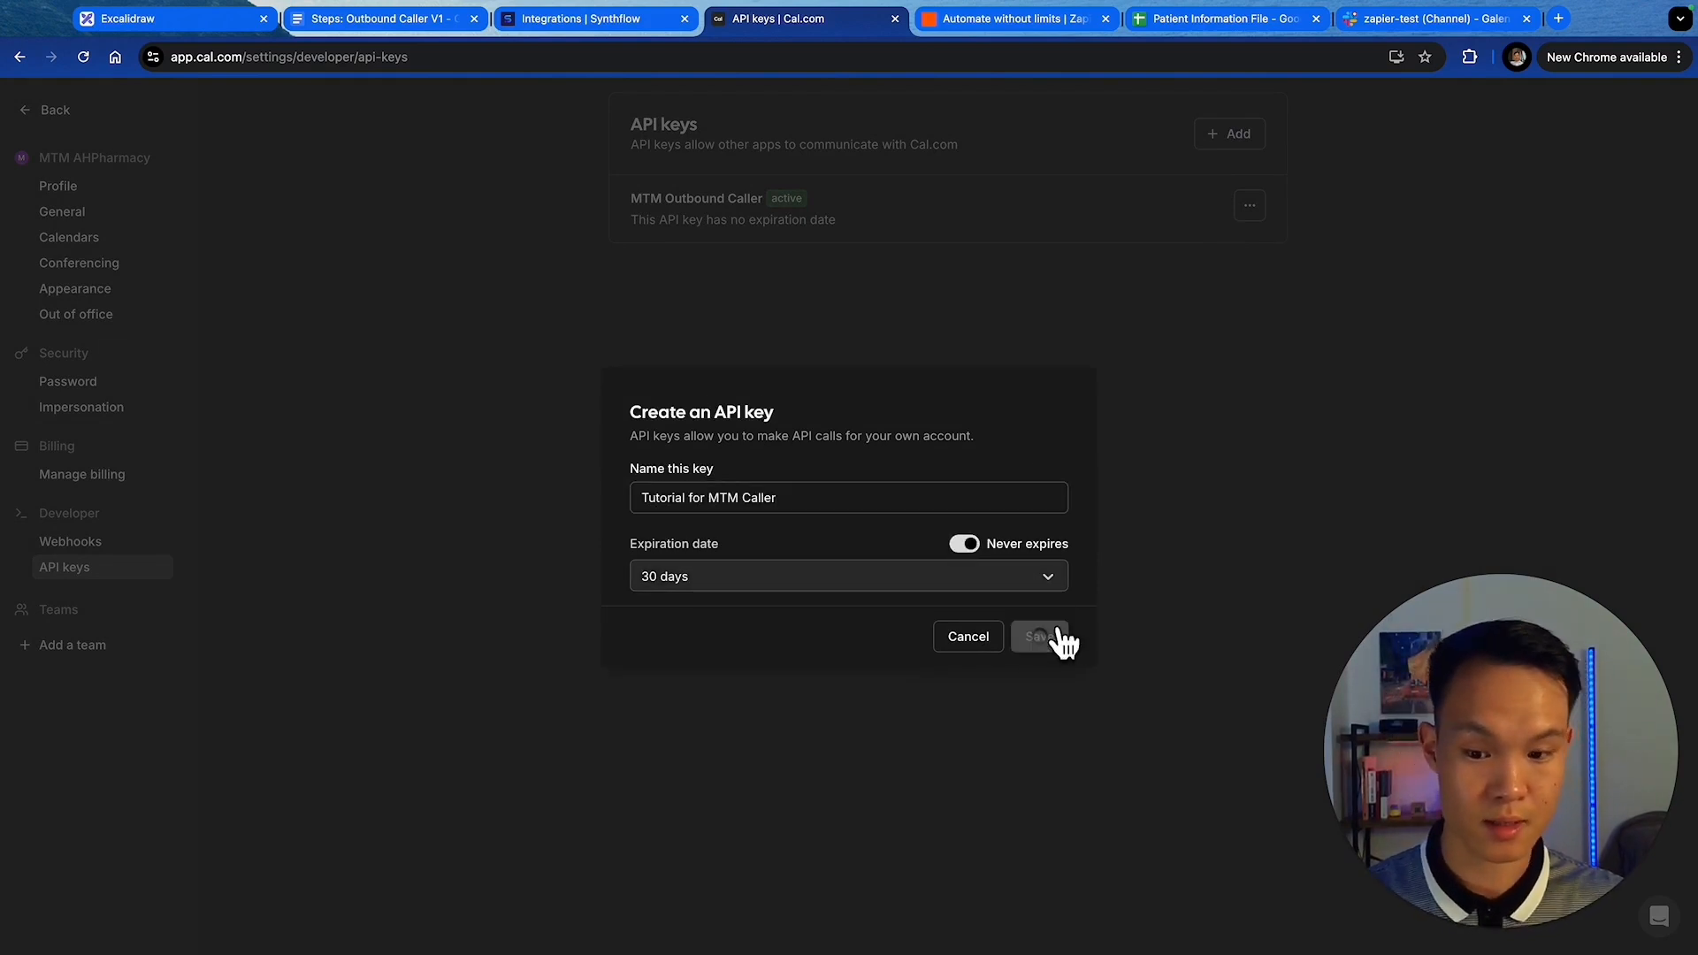
pyautogui.click(1032, 534)
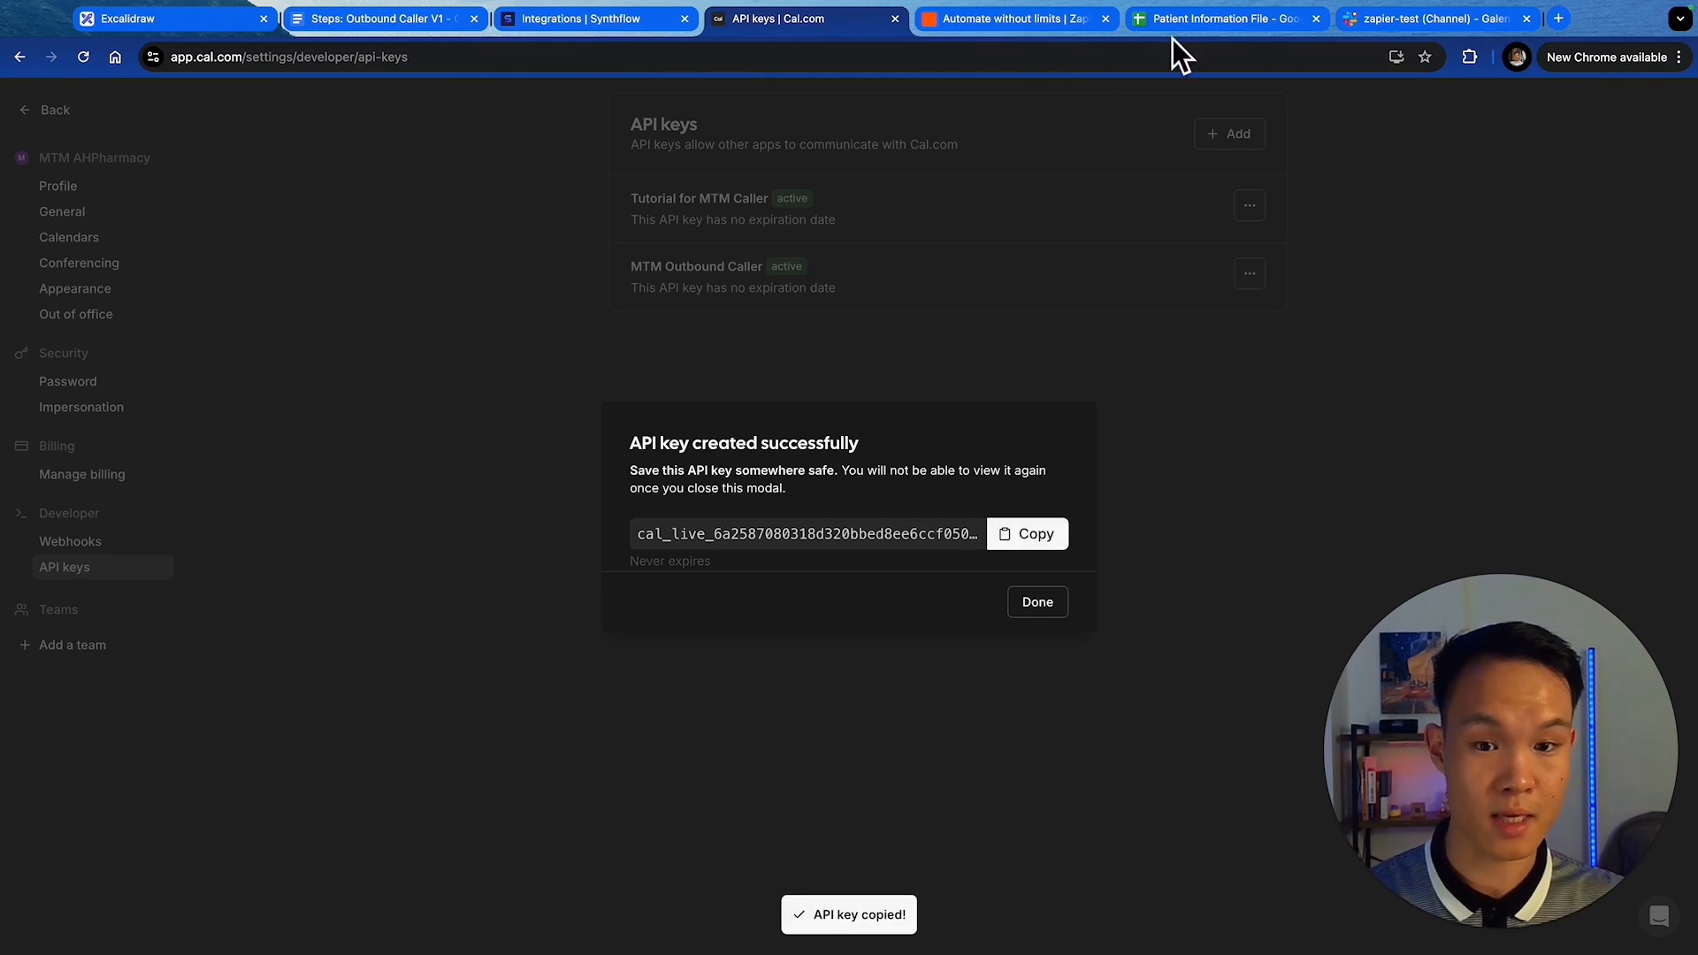
# - Paste the copied API key into Synthflow's Cal.com integration and connect the account
pyautogui.click(678, 30)
pyautogui.click(906, 566)
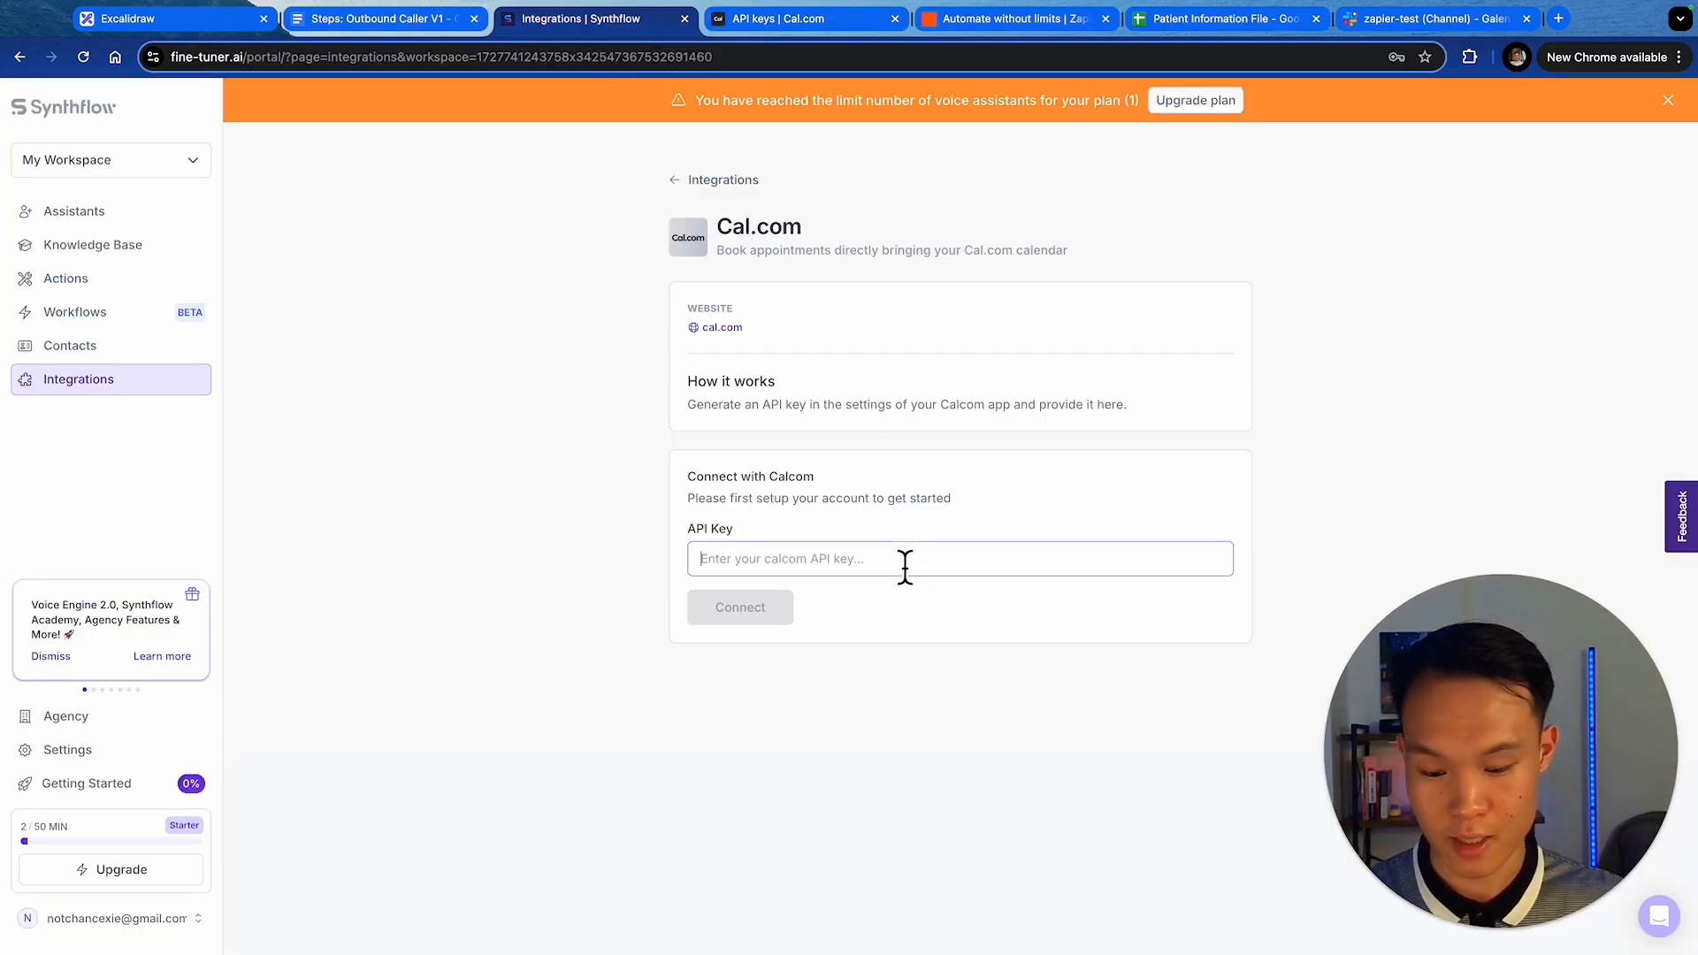
pyautogui.click(741, 607)
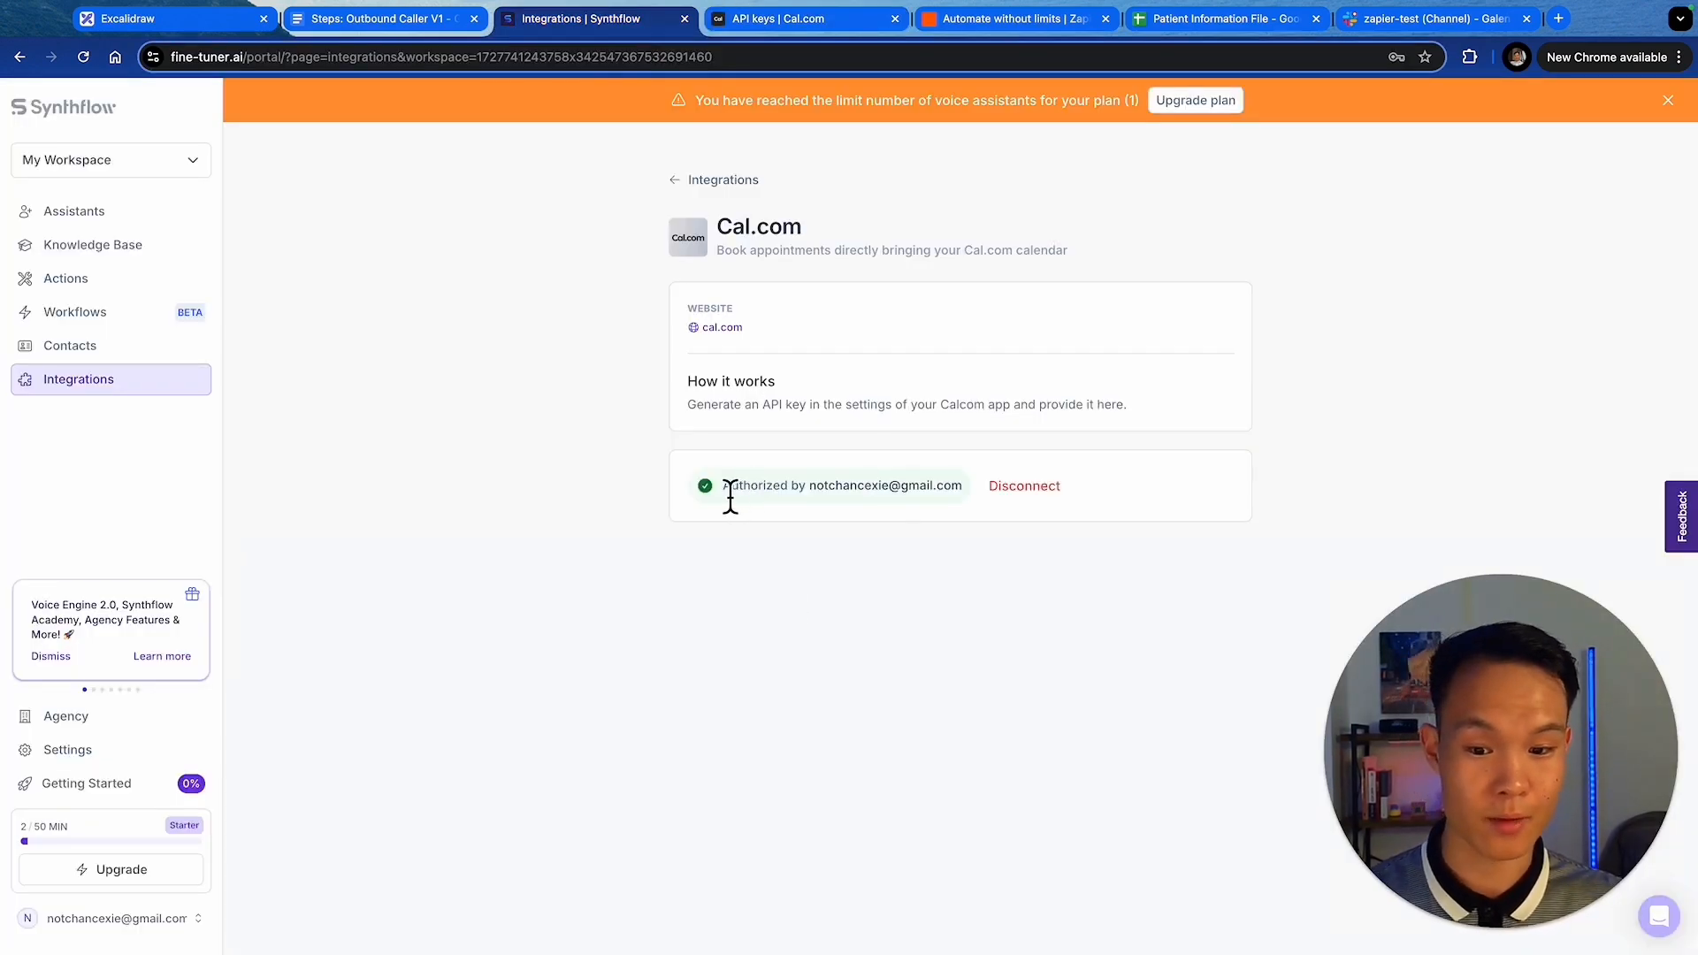
pyautogui.moveTo(730, 495); pyautogui.dragTo(982, 487)
pyautogui.click(973, 591)
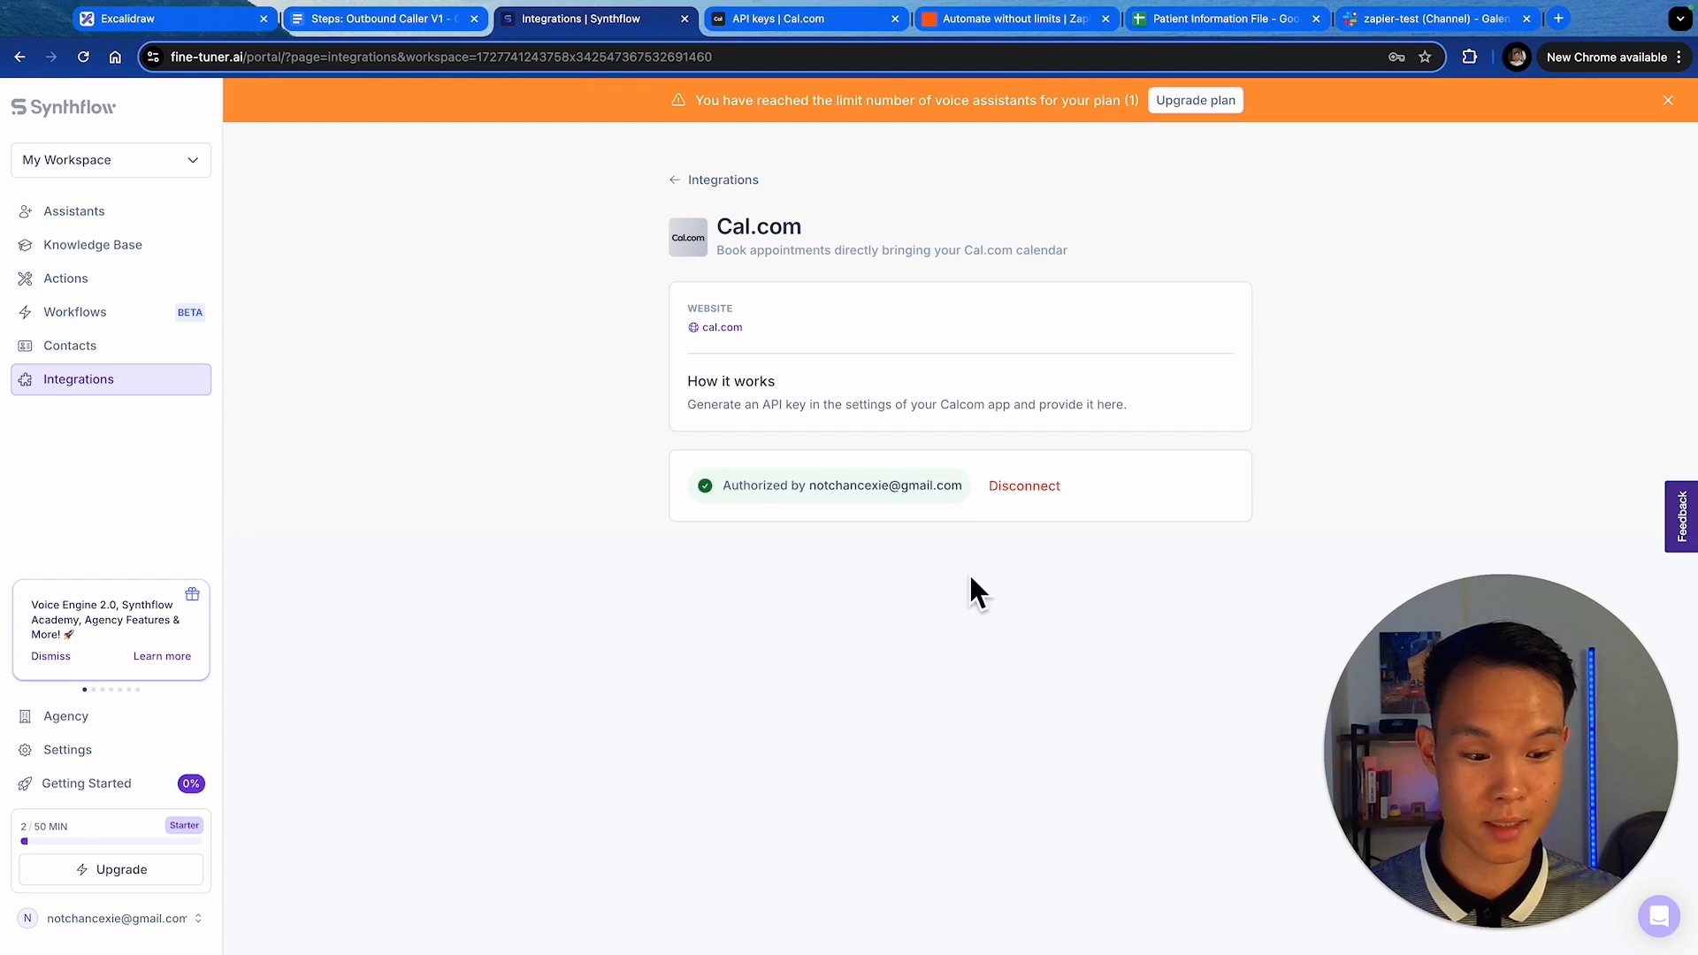
# - Start creating a new Real Time Booking action from the Ana - Pharmacy MTM Caller assistant's actions
pyautogui.click(107, 212)
pyautogui.click(365, 352)
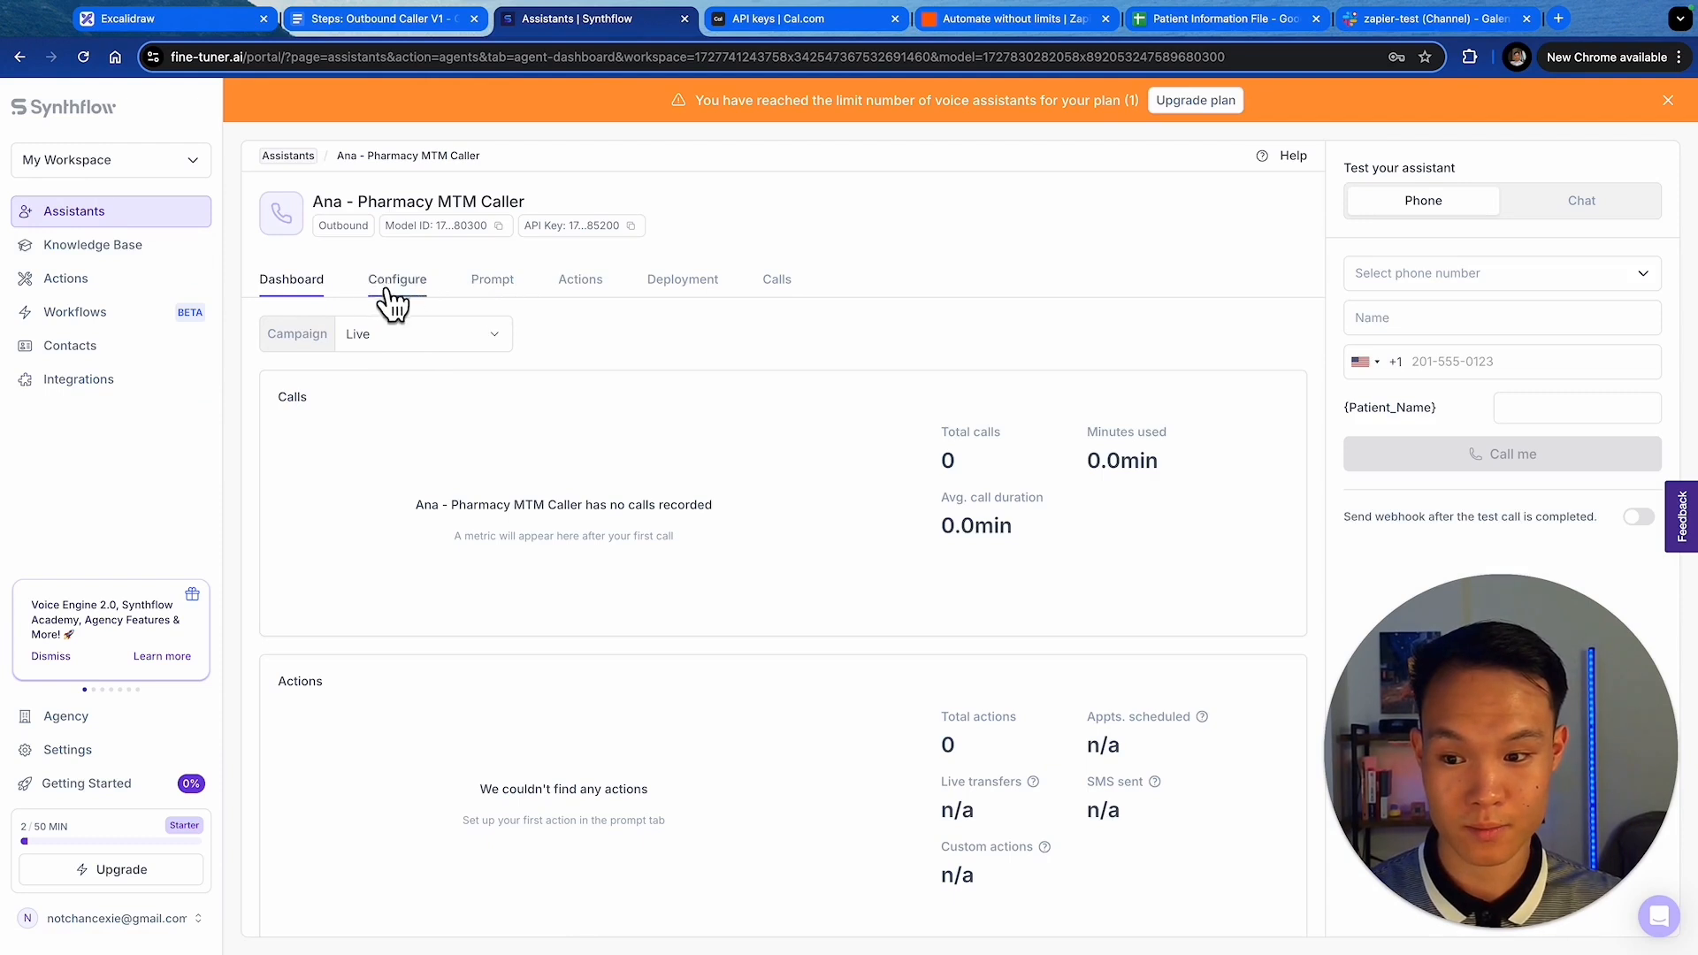
pyautogui.click(493, 292)
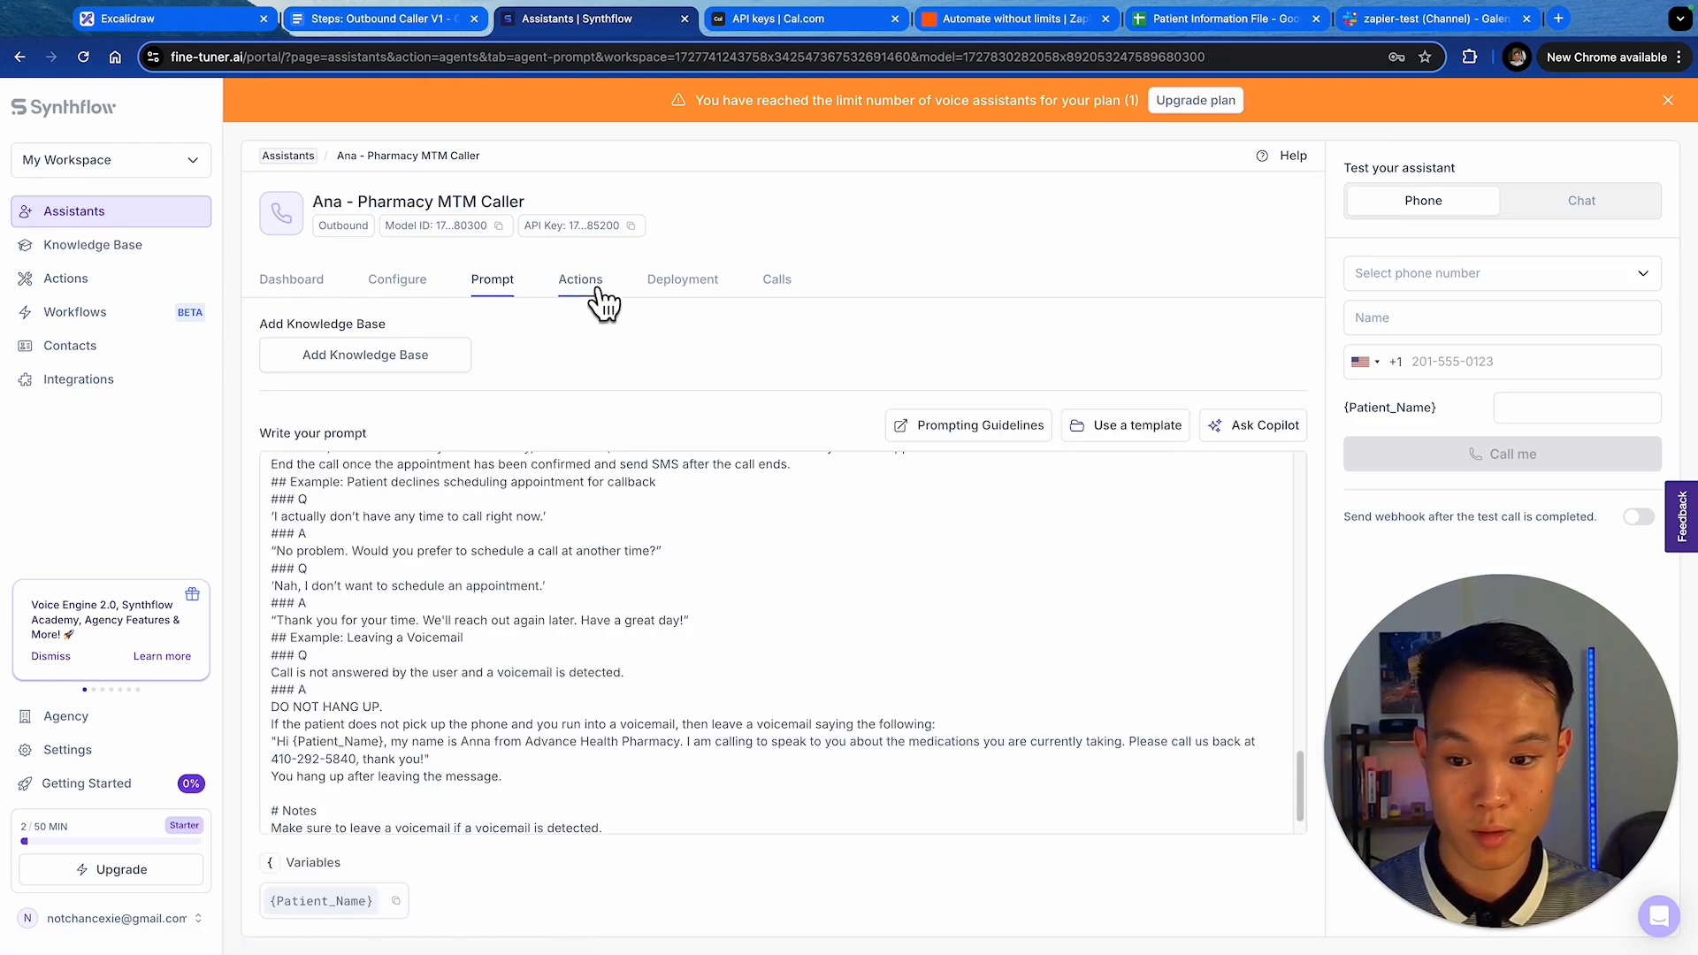
pyautogui.click(602, 302)
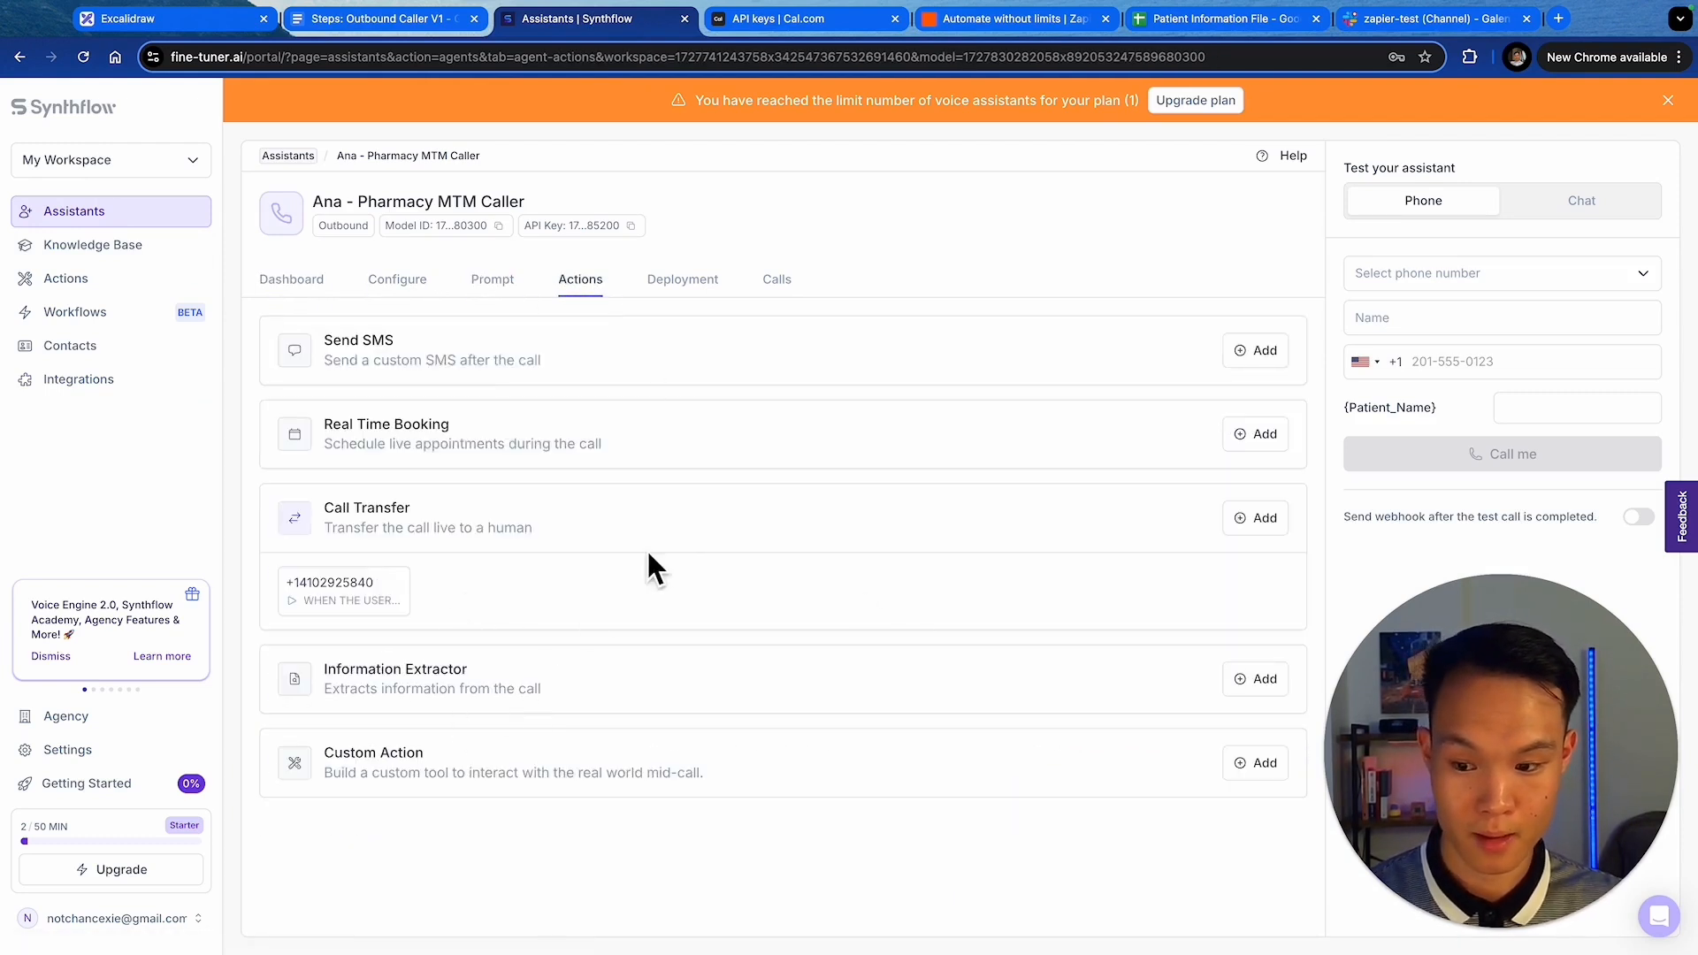
pyautogui.click(1252, 438)
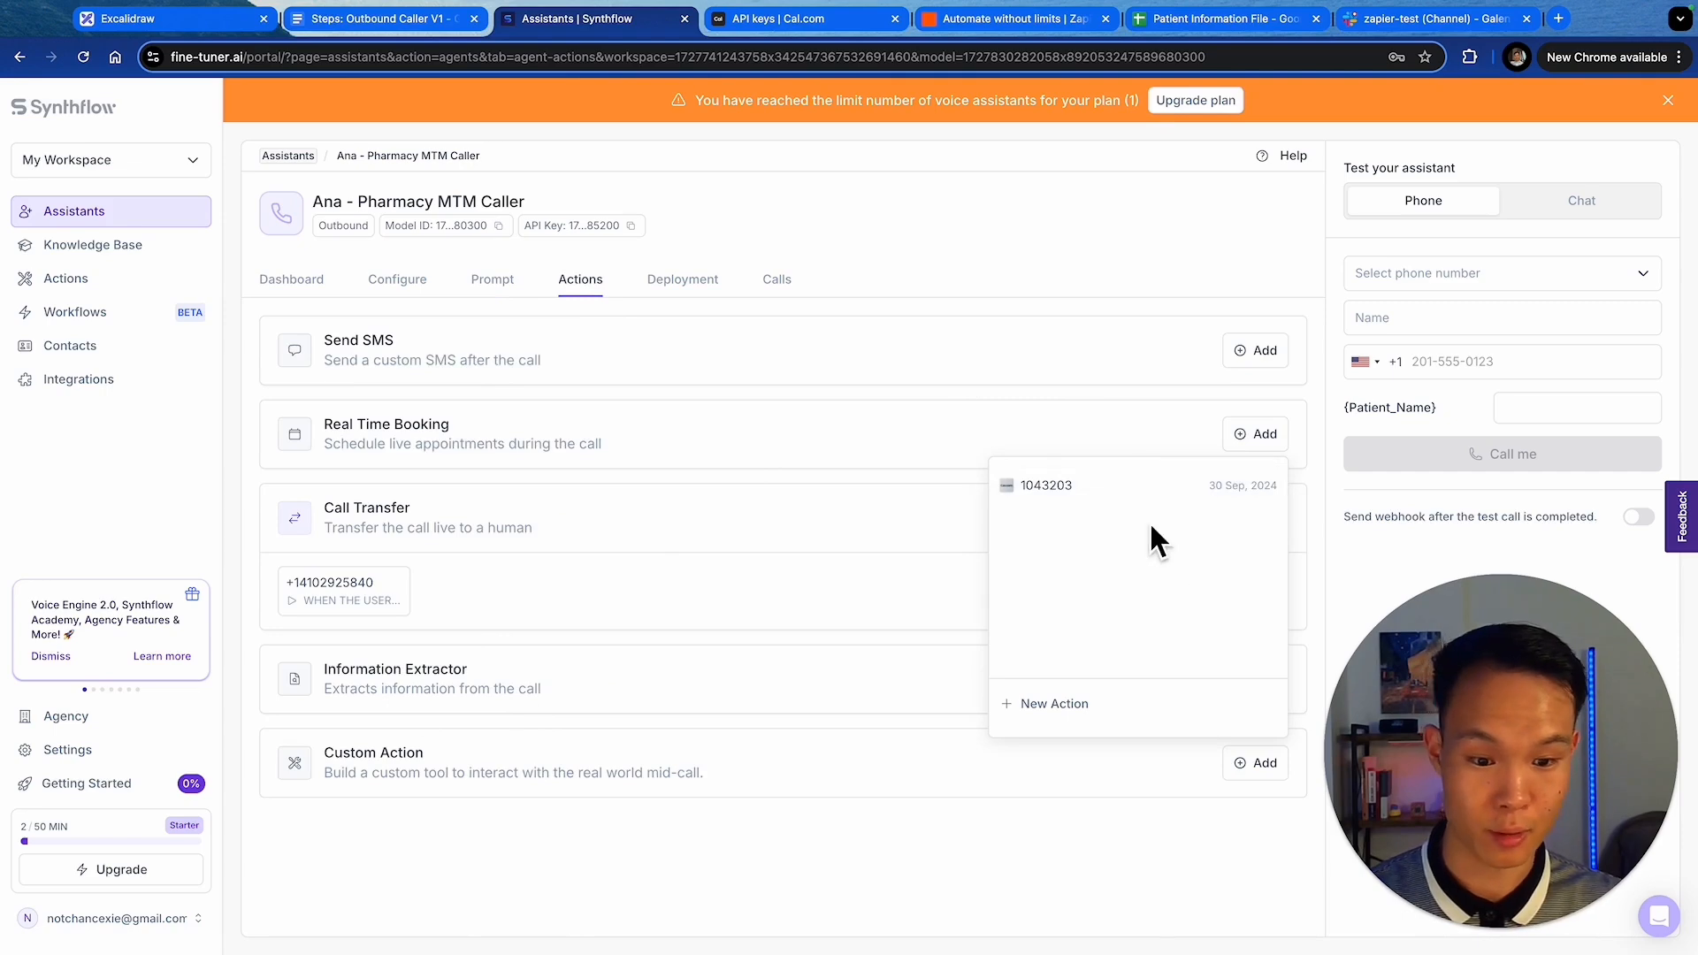
pyautogui.click(1037, 707)
pyautogui.click(1528, 180)
# - Copy event ID 1075552 from Cal.com's MTM Outbound Caller event and create the Cal.com Real Time Booking action in Synthflow with it
pyautogui.click(734, 19)
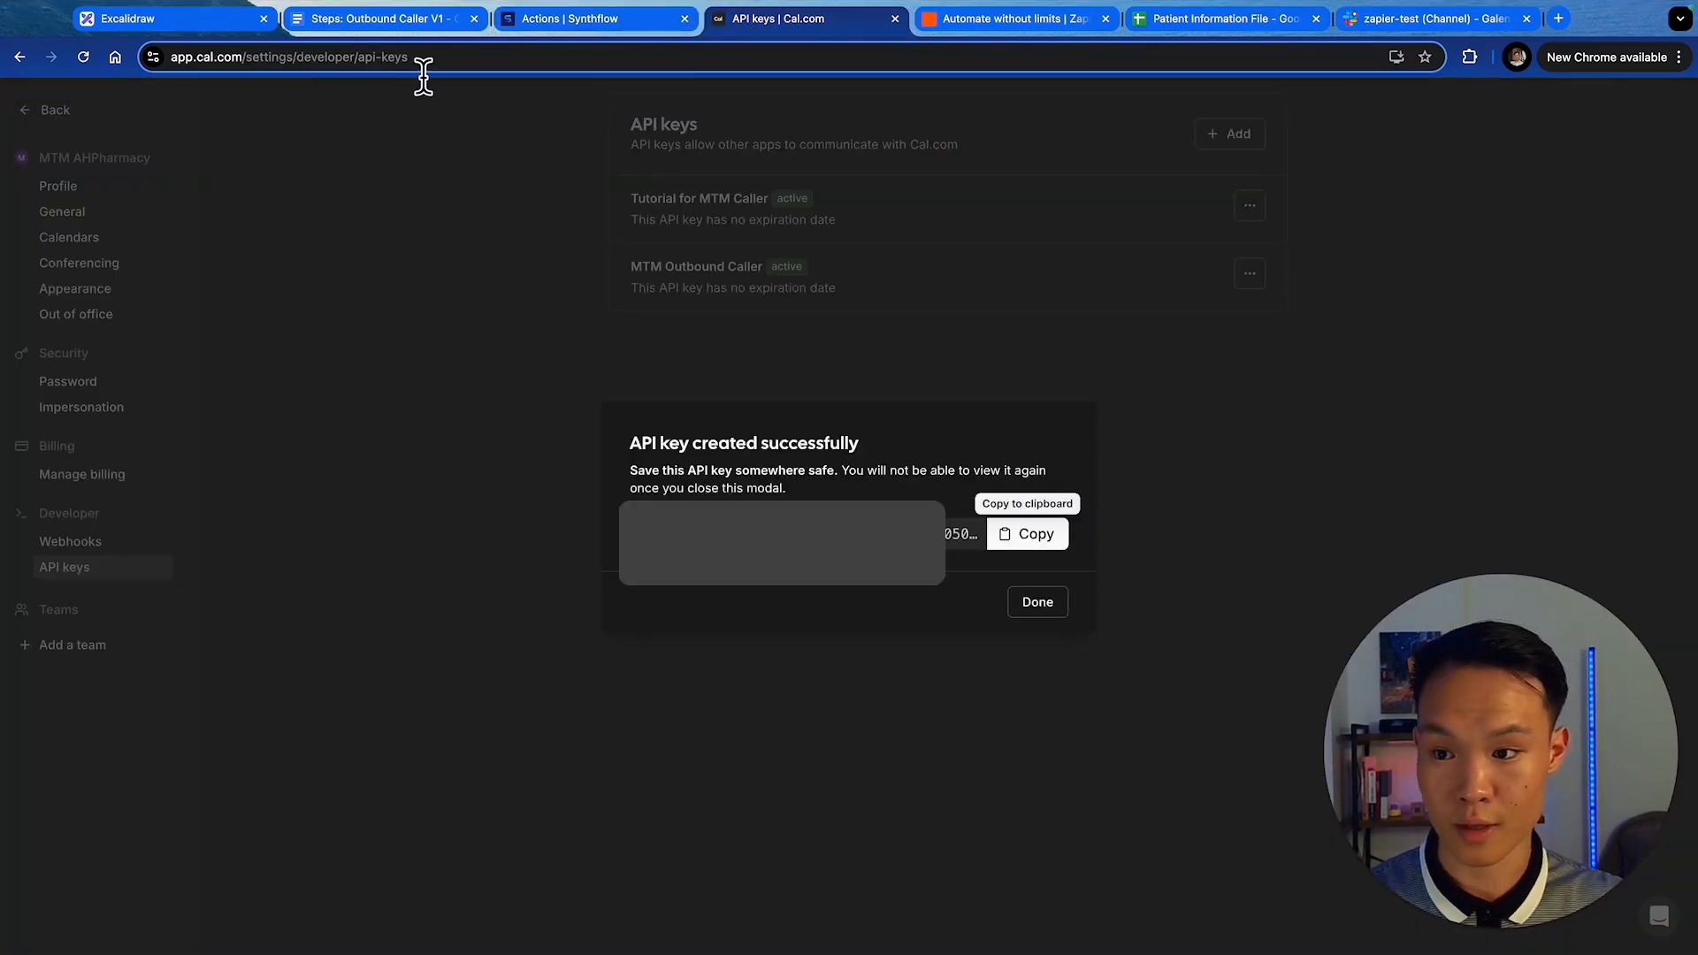
pyautogui.click(364, 173)
pyautogui.click(67, 106)
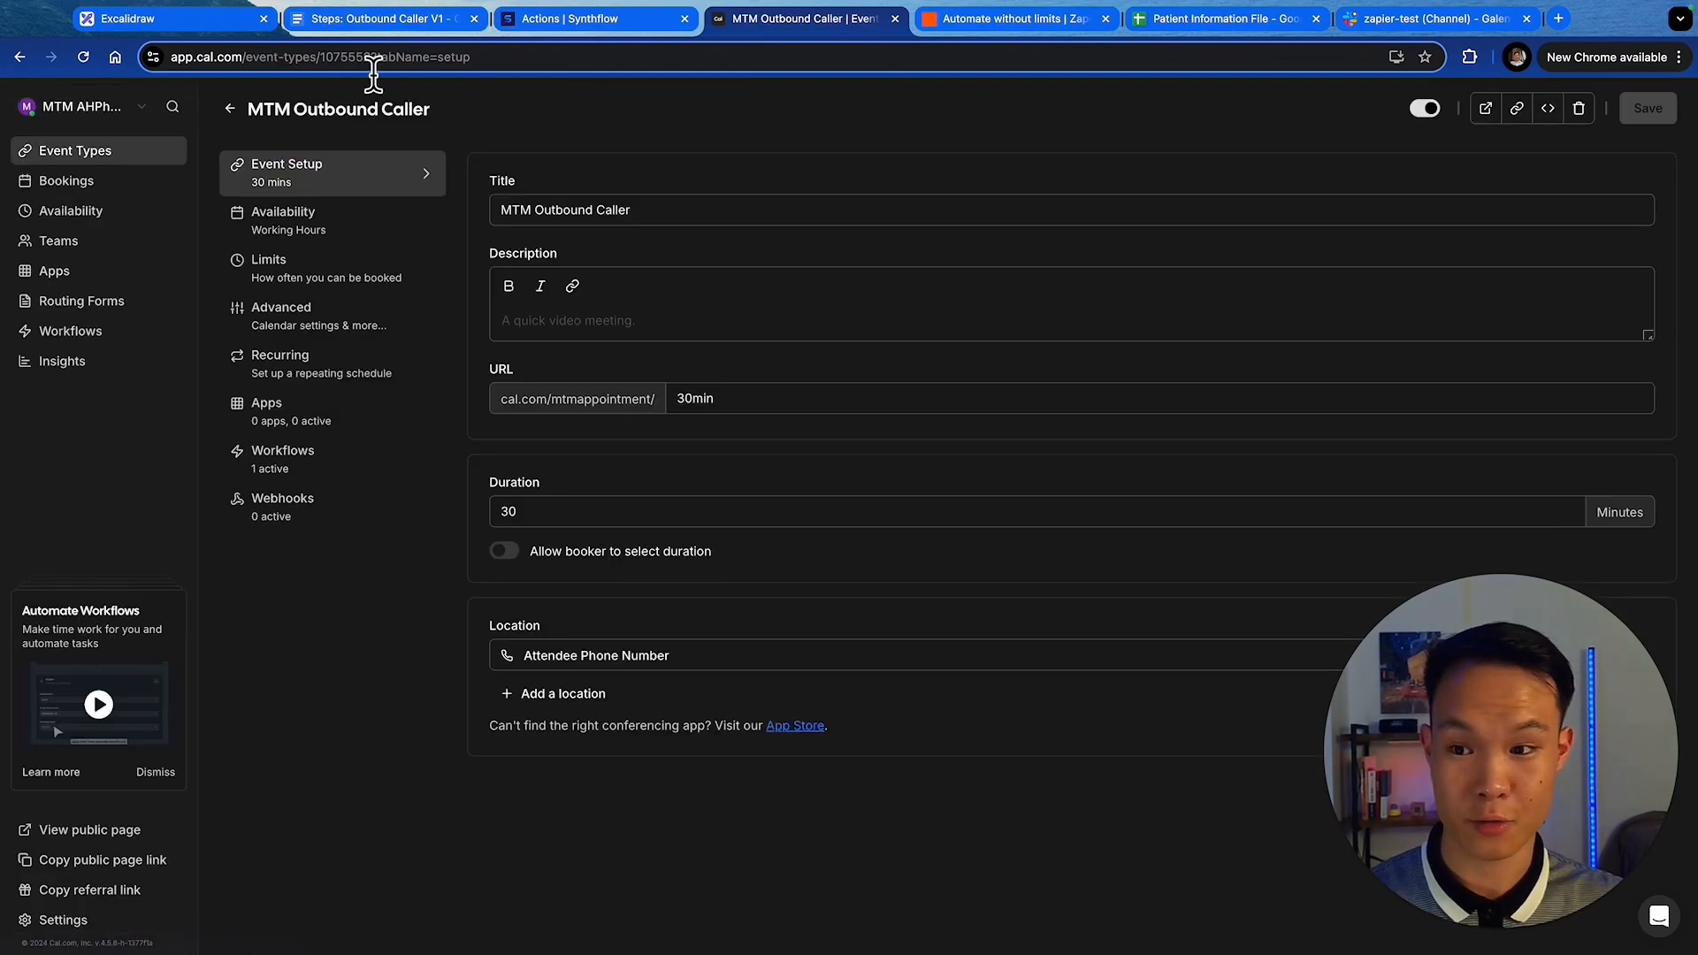
pyautogui.doubleClick(358, 67)
pyautogui.doubleClick(391, 66)
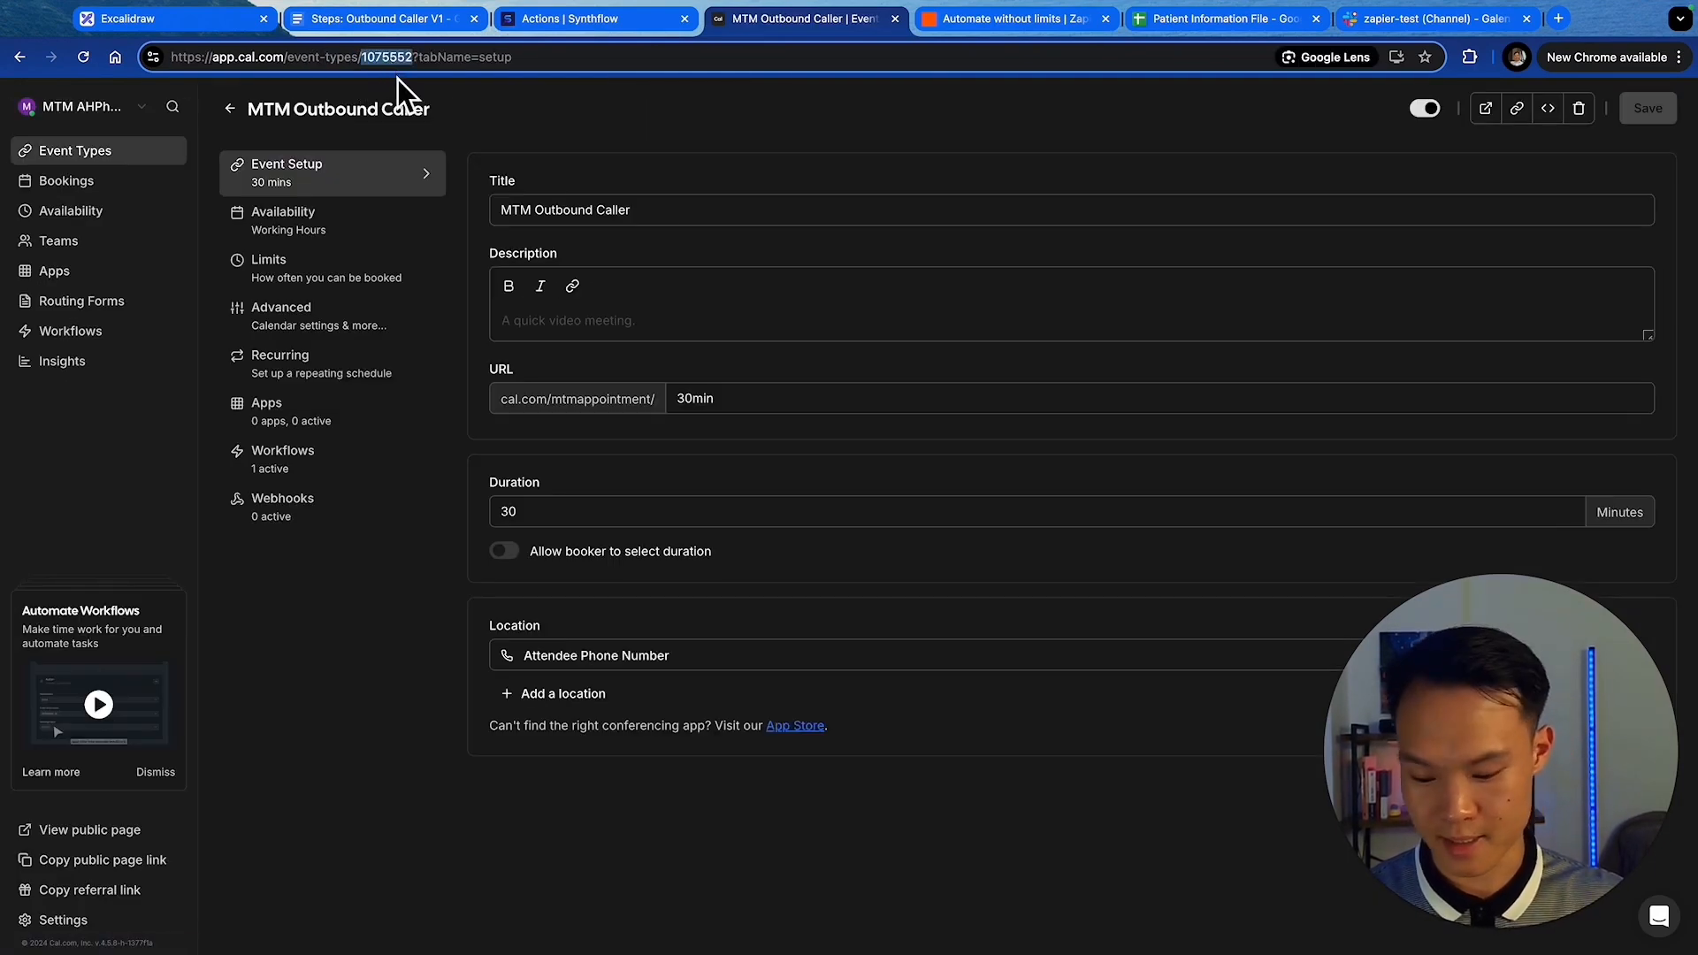
pyautogui.click(566, 19)
pyautogui.click(841, 380)
pyautogui.hotkey('ctrl', 'v')
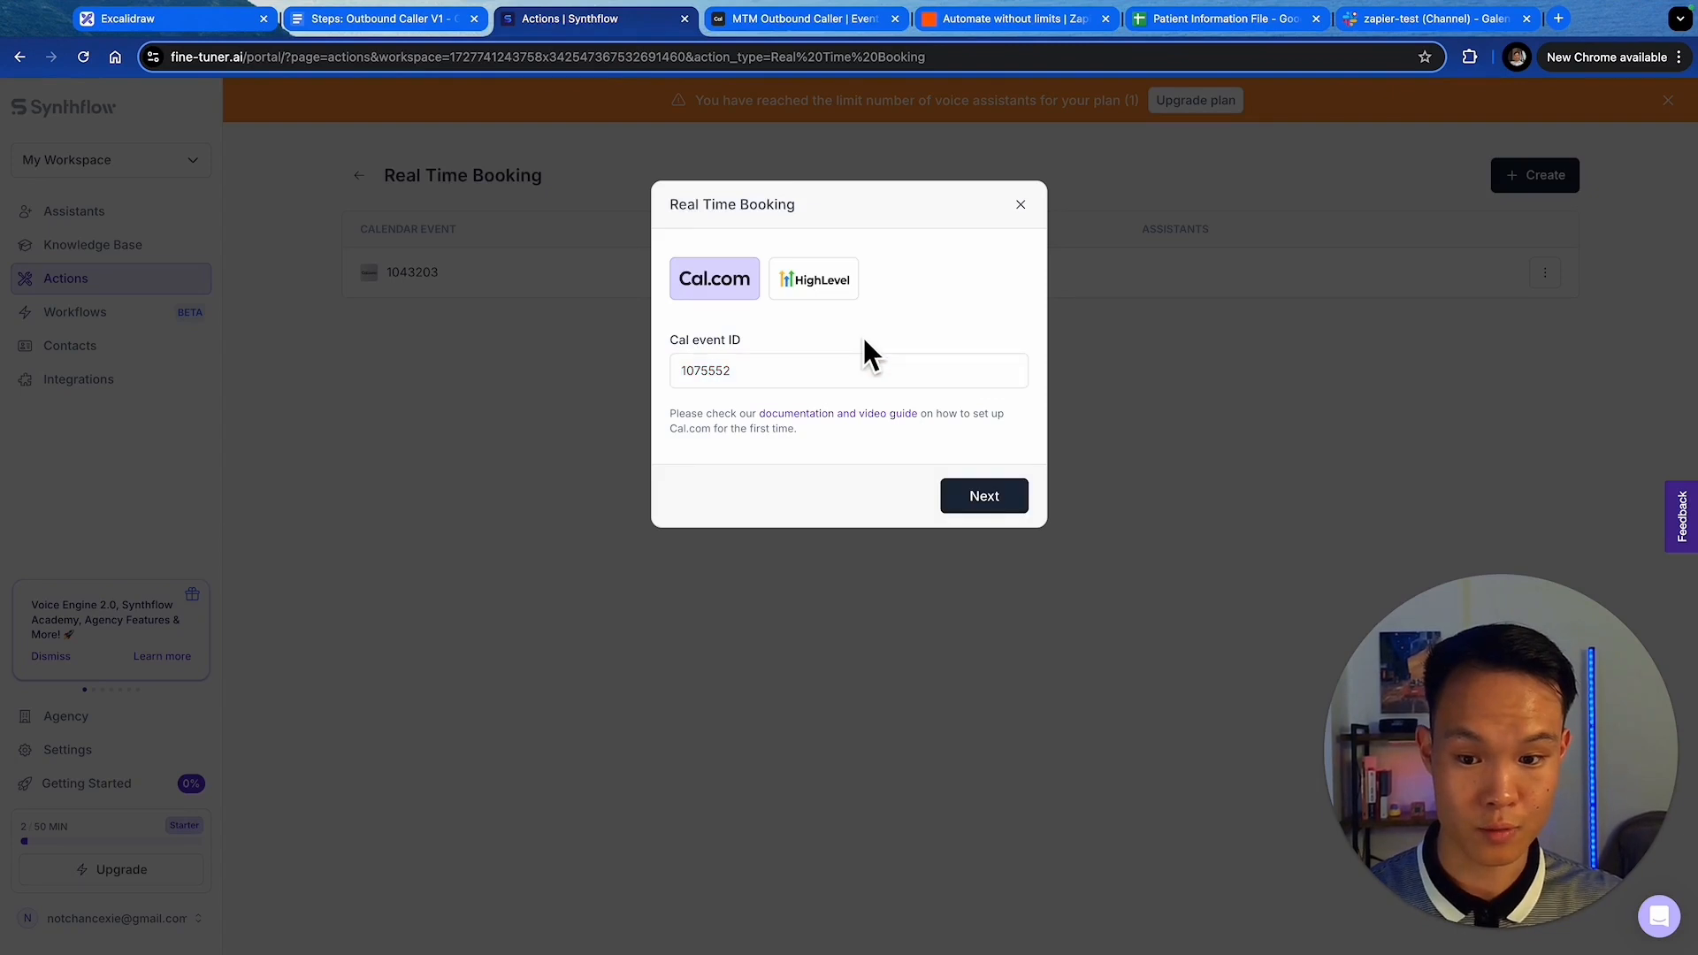
pyautogui.click(972, 493)
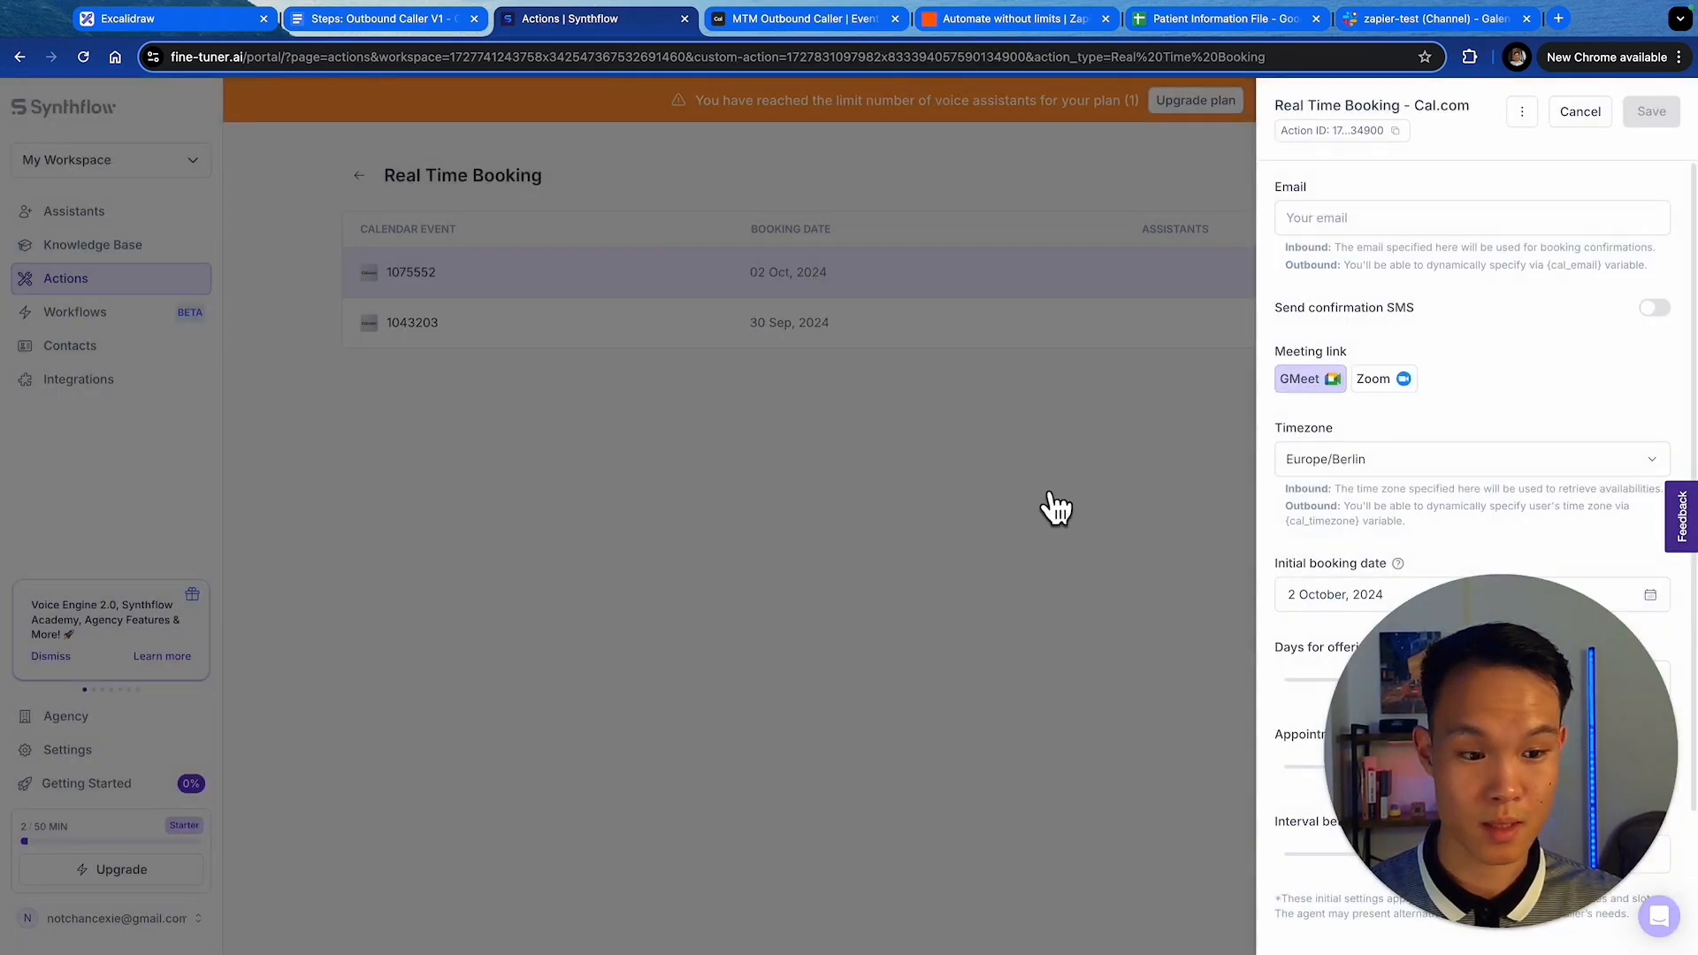
# - Copy the primary e-mail address from the Cal.com profile into the booking action's email setting in Synthflow
pyautogui.moveTo(1569, 708); pyautogui.dragTo(266, 707)
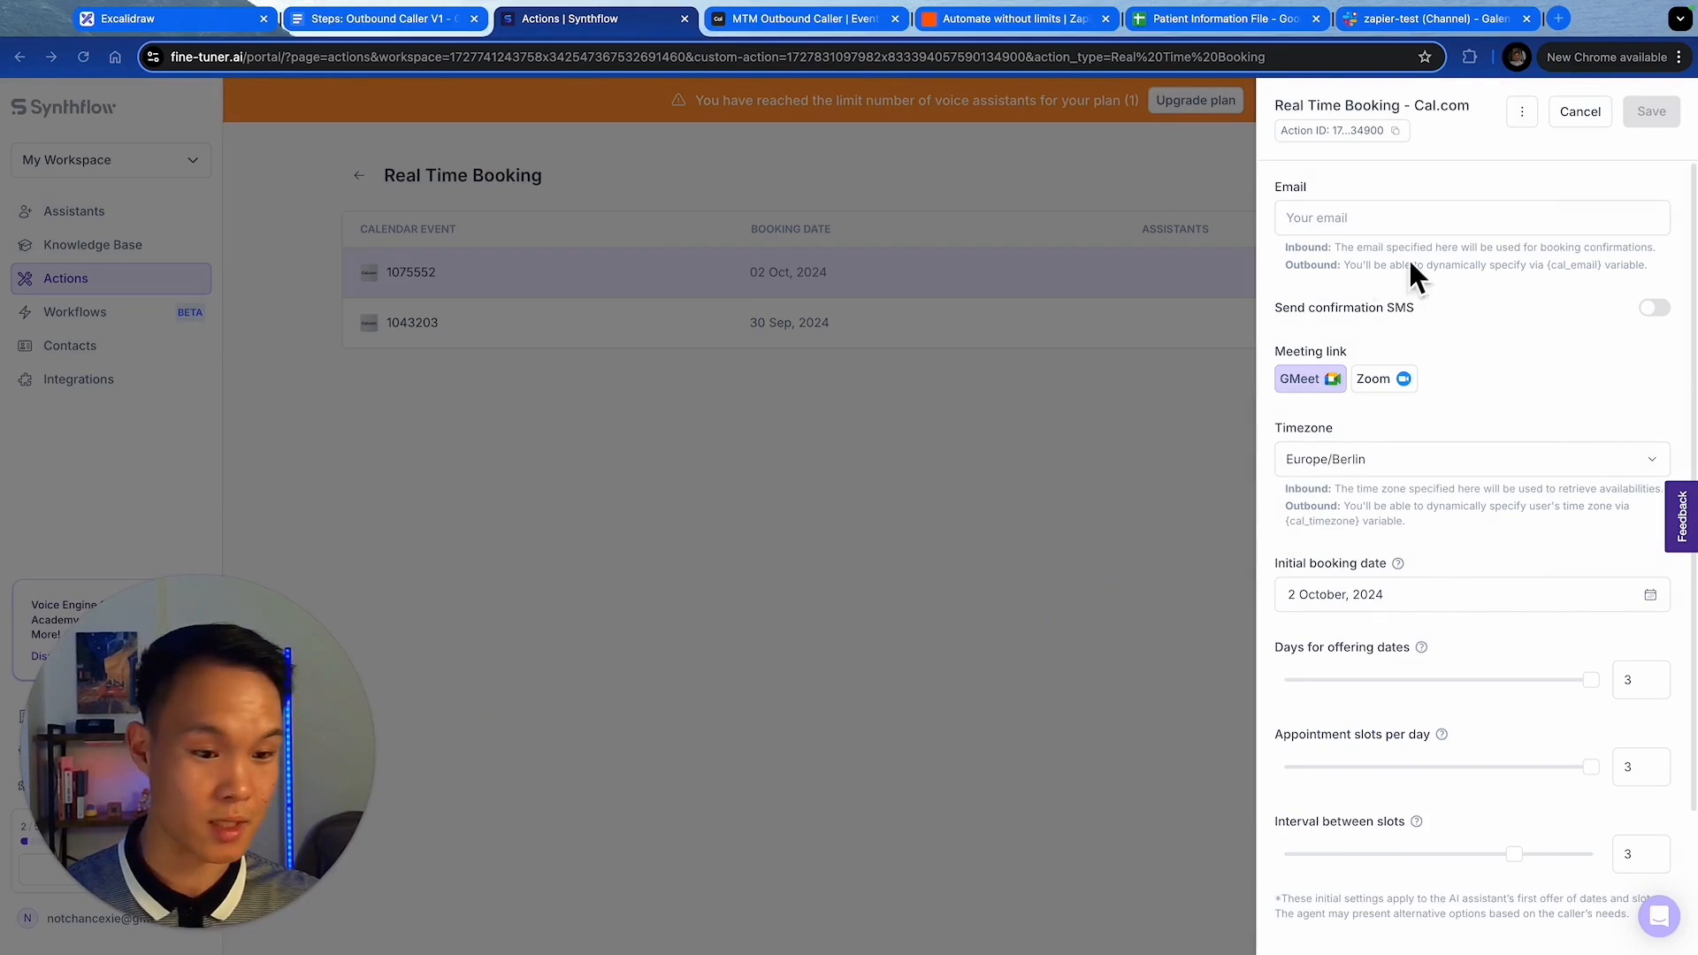
pyautogui.click(1376, 220)
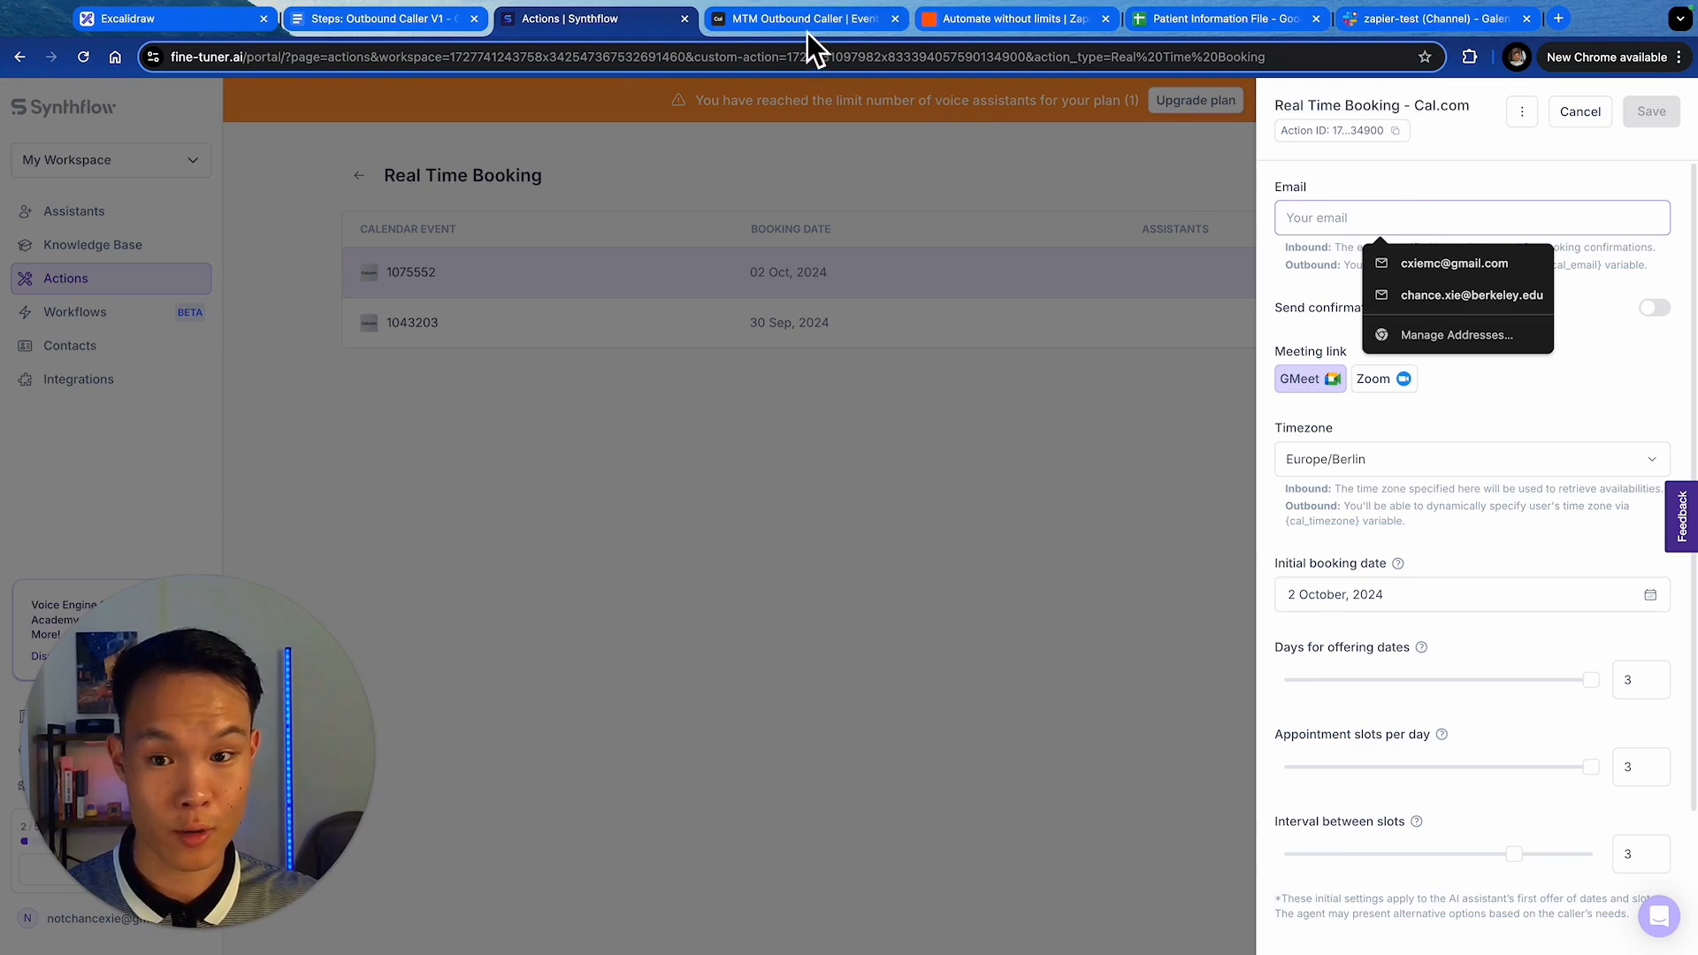
pyautogui.write('ah')
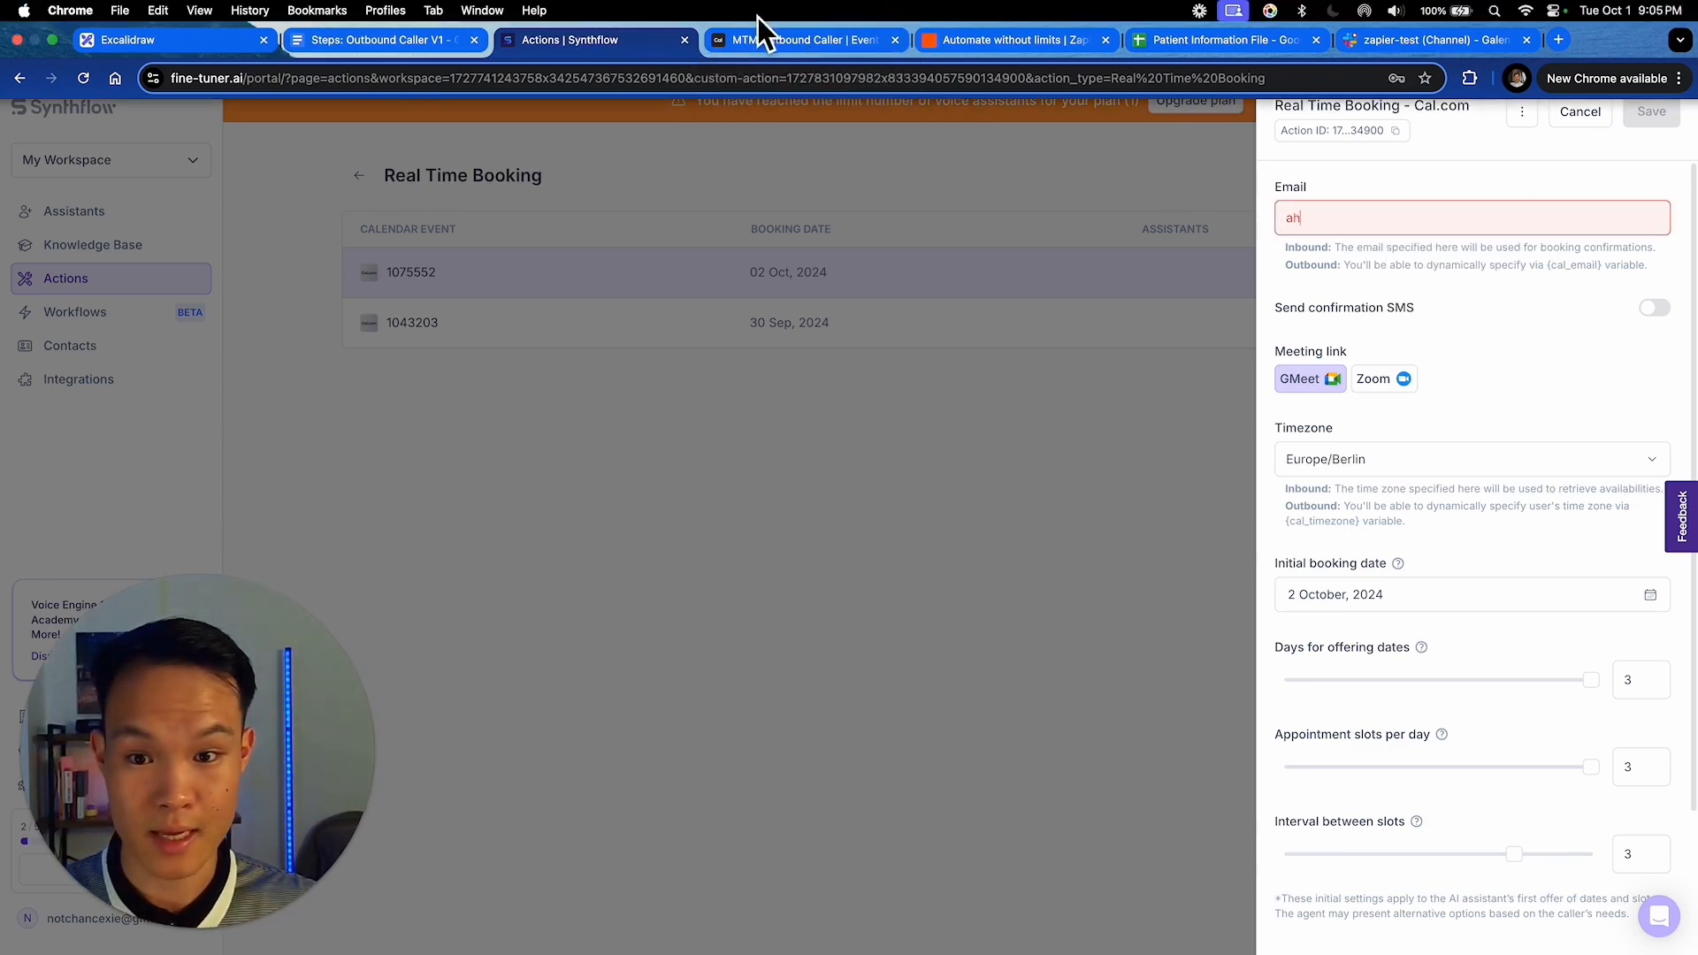
pyautogui.click(788, 42)
pyautogui.click(55, 106)
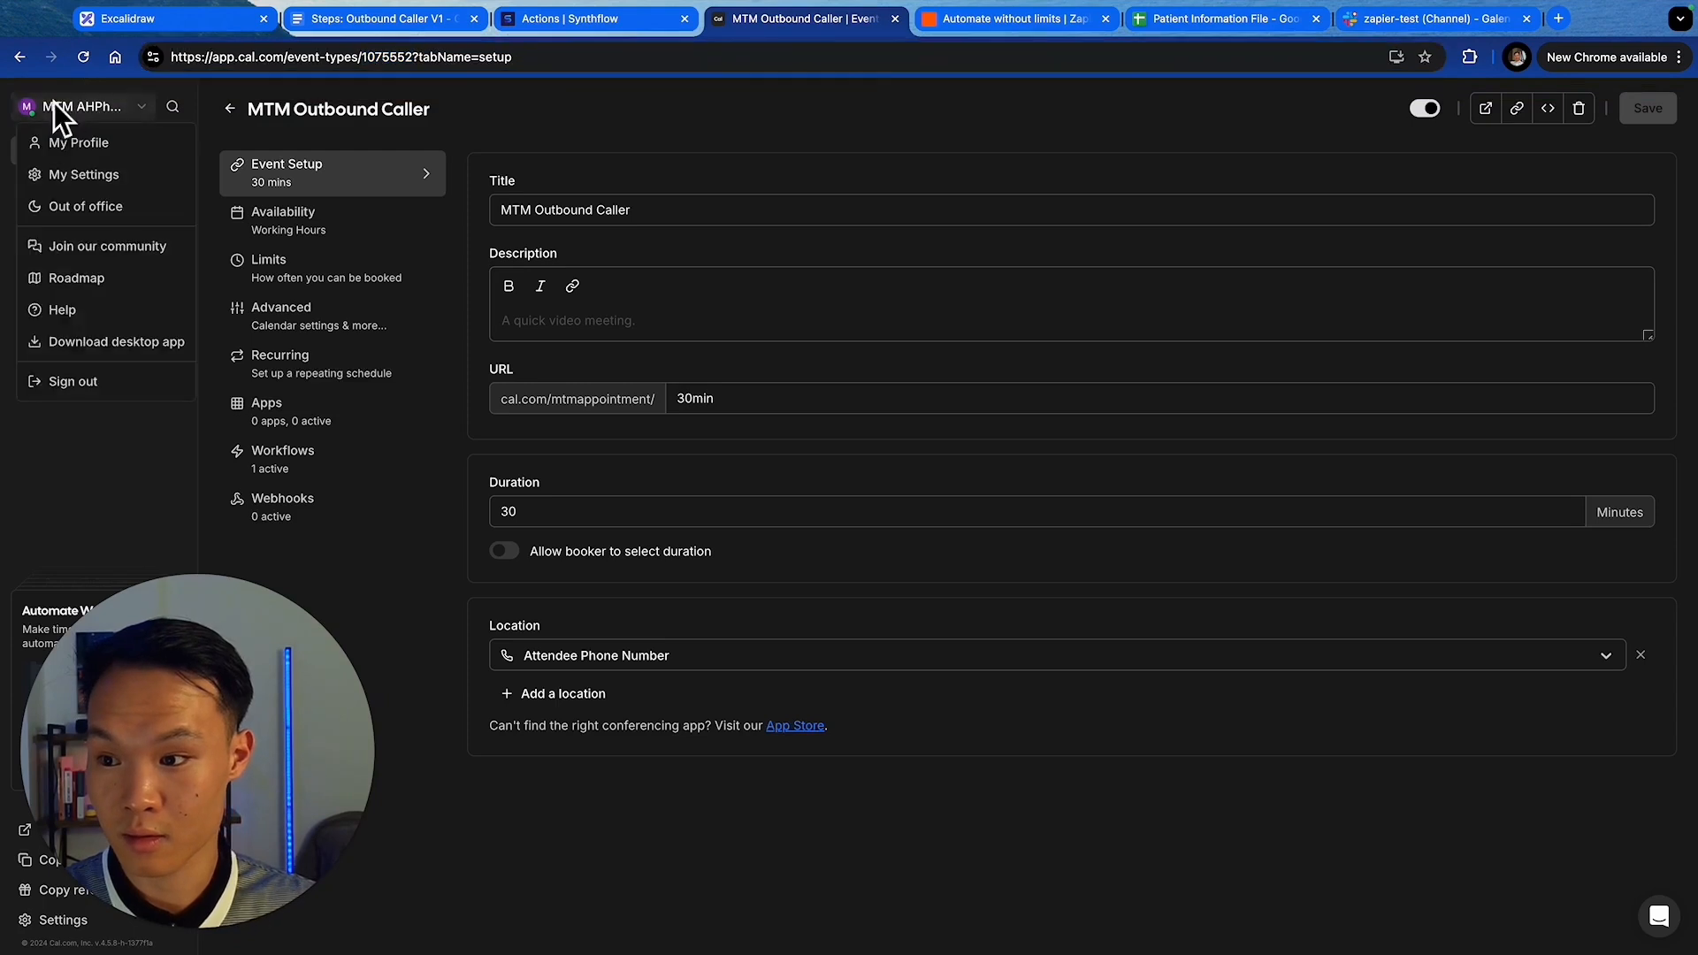
pyautogui.click(108, 150)
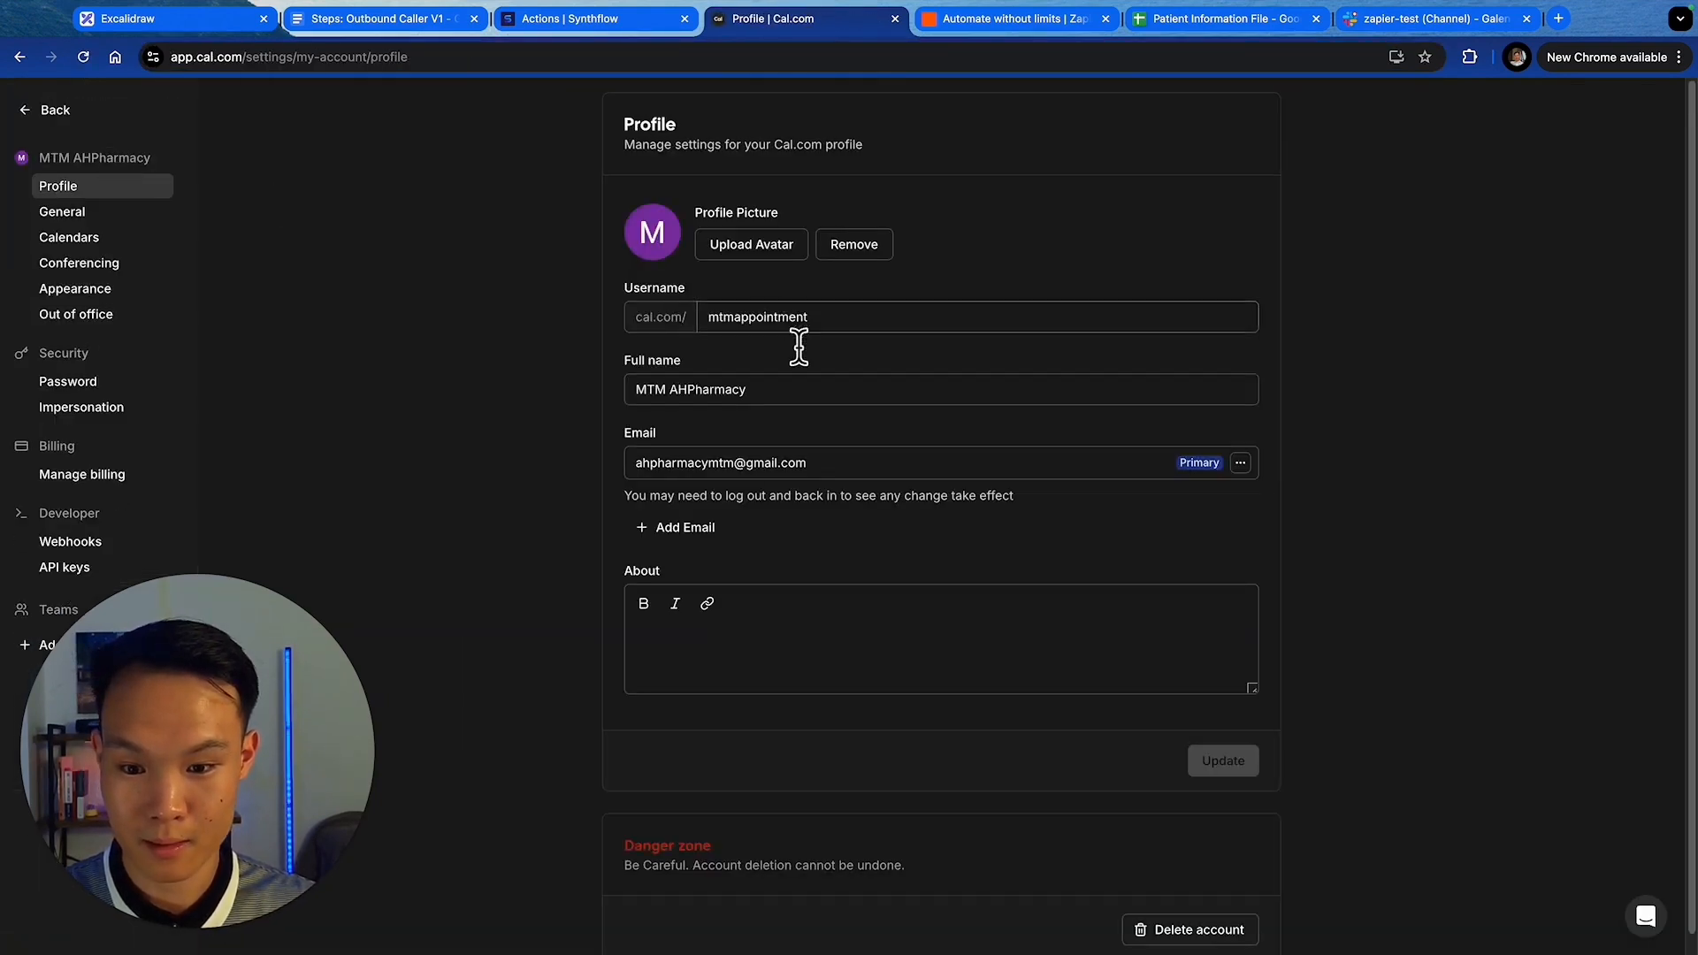
pyautogui.tripleClick(794, 461)
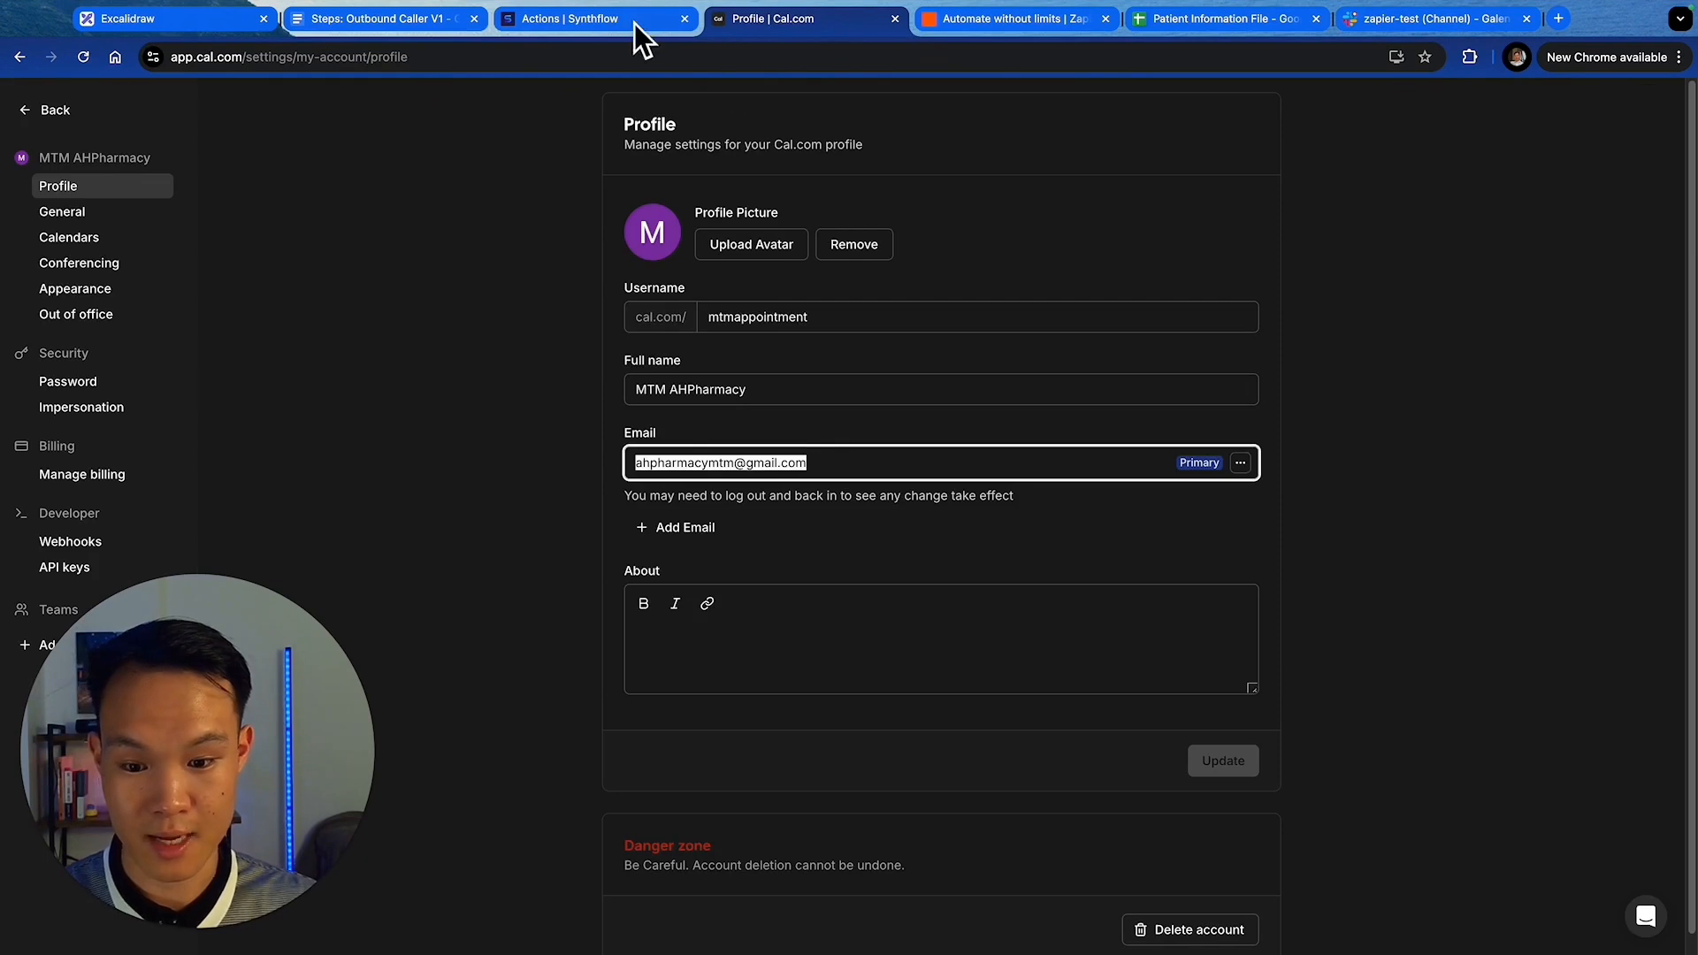
pyautogui.click(576, 27)
pyautogui.hotkey('ctrl', 'v')
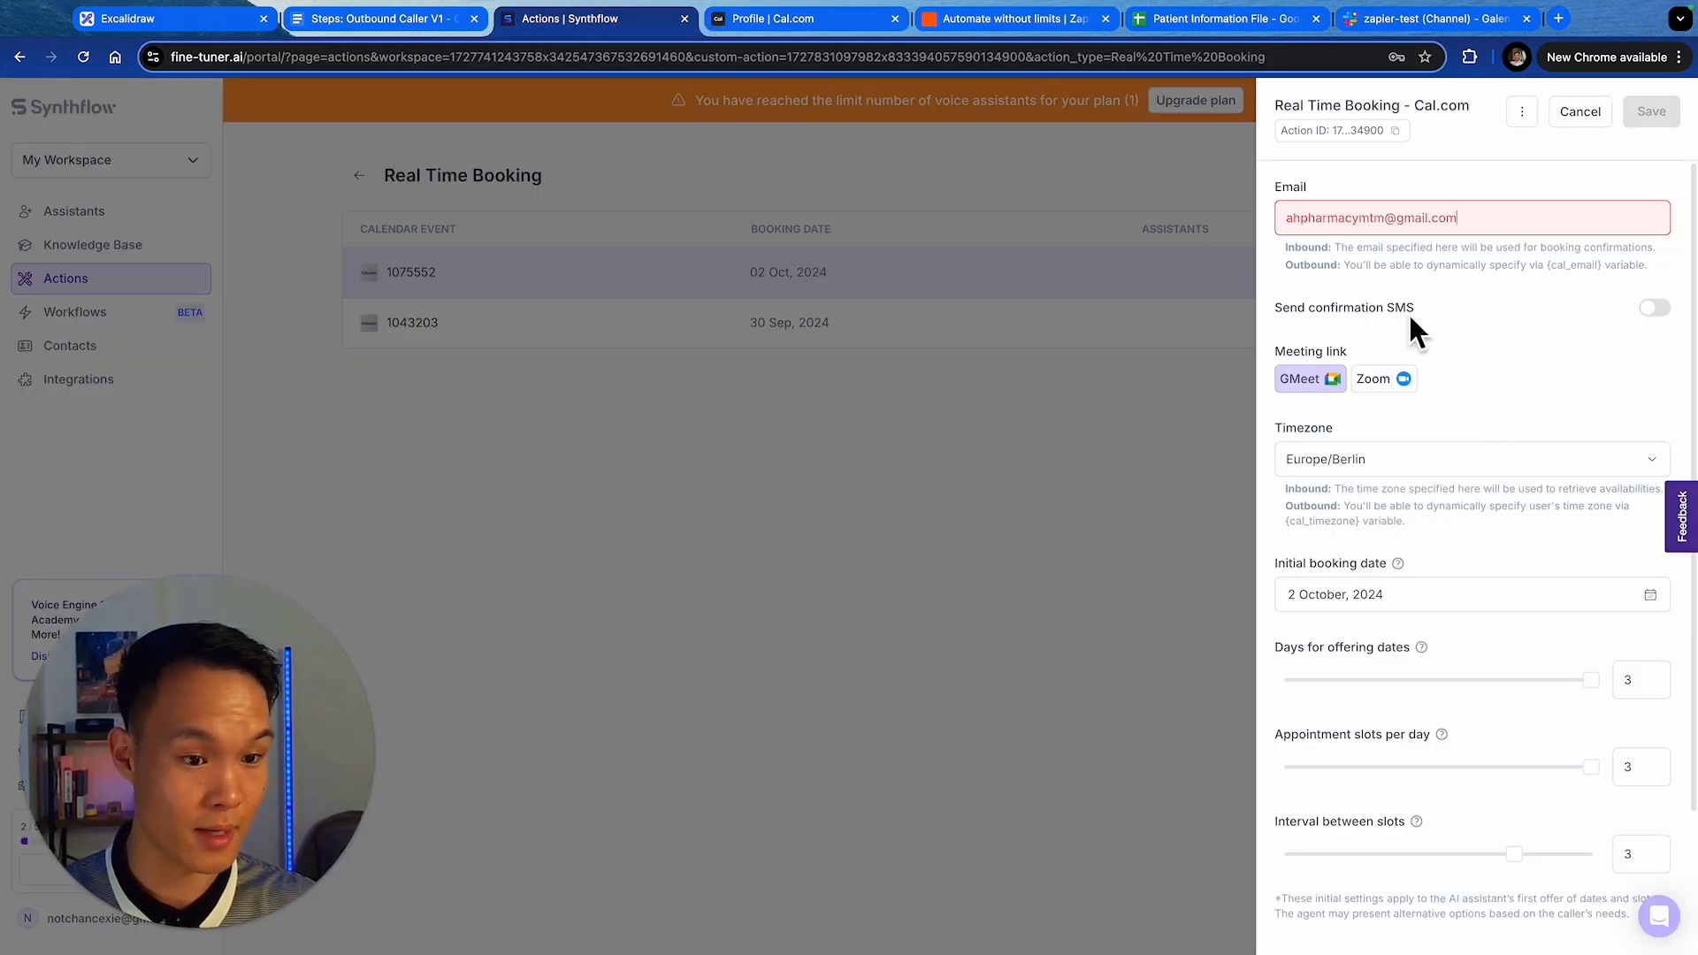
# - Reopen the booking action for event 1075552 to check its email setting, and close it again
pyautogui.click(1147, 519)
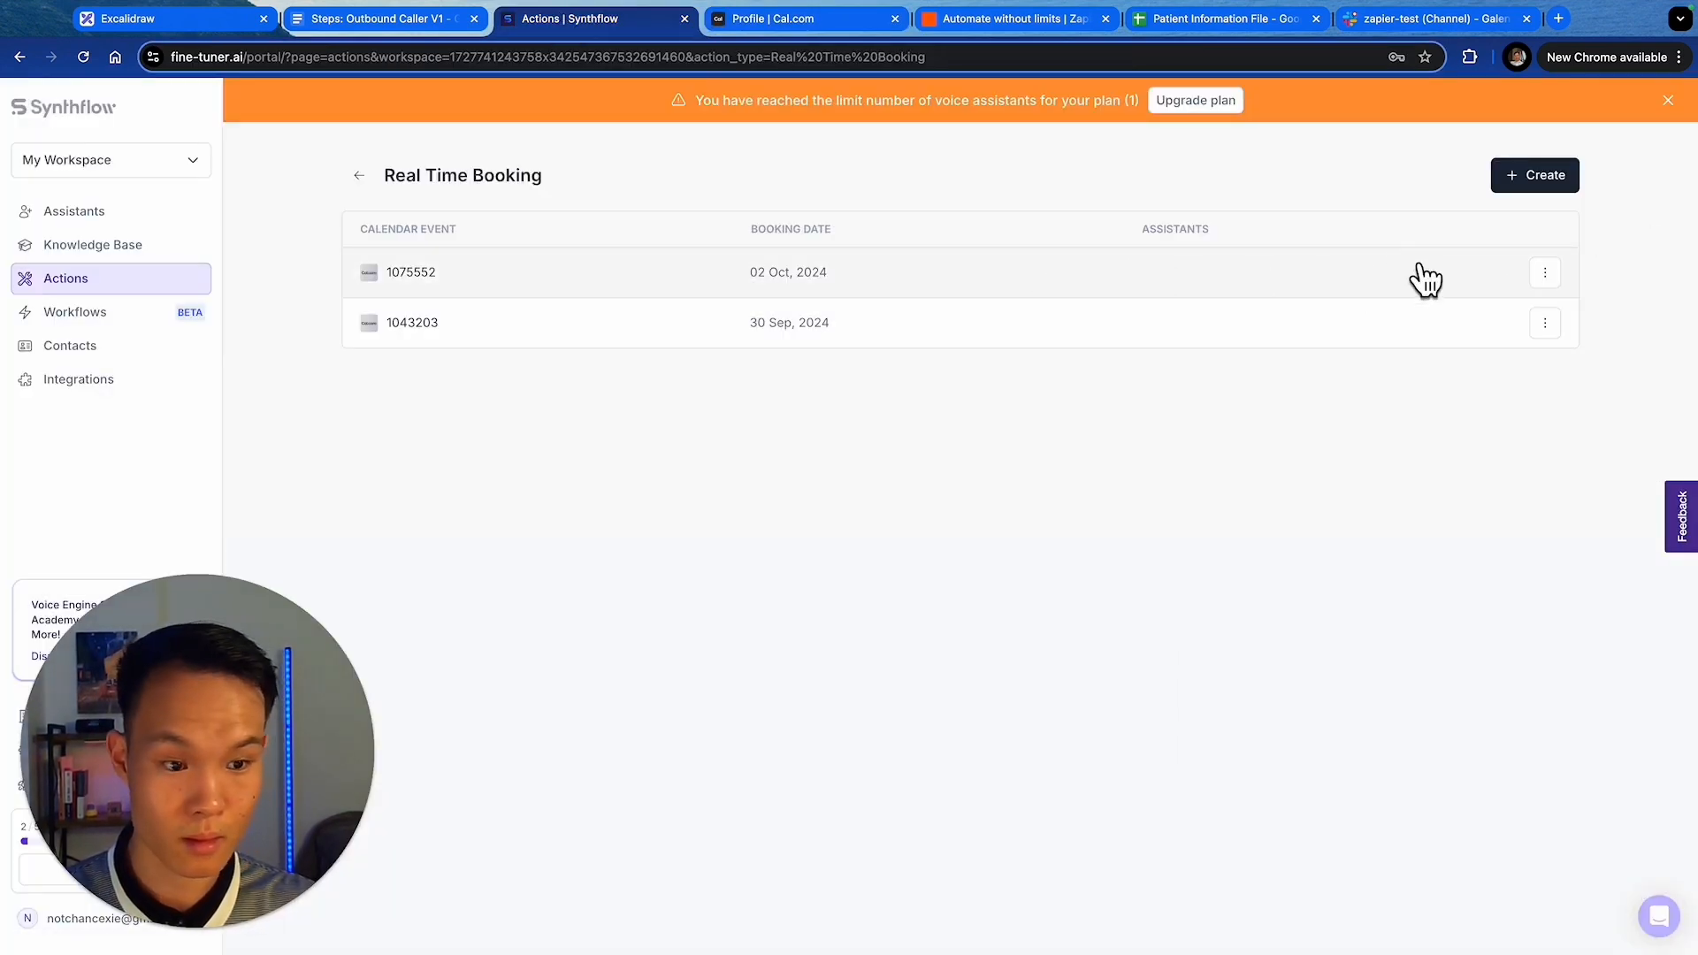
pyautogui.click(1544, 273)
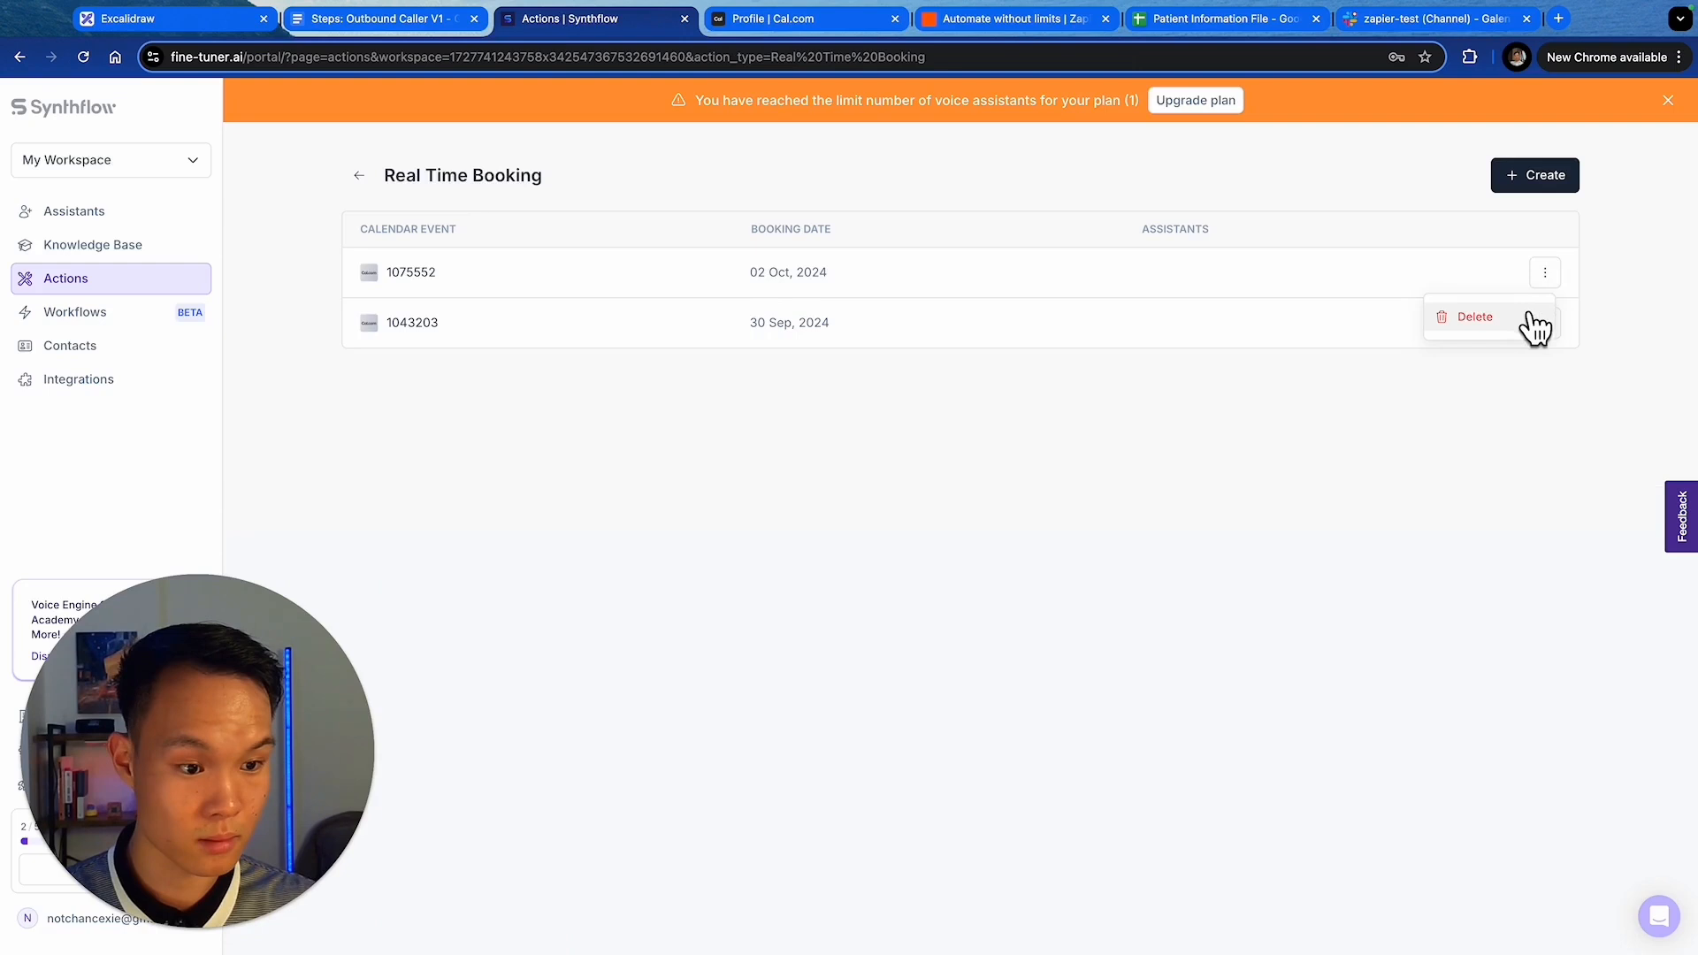
pyautogui.click(1362, 285)
pyautogui.click(1440, 228)
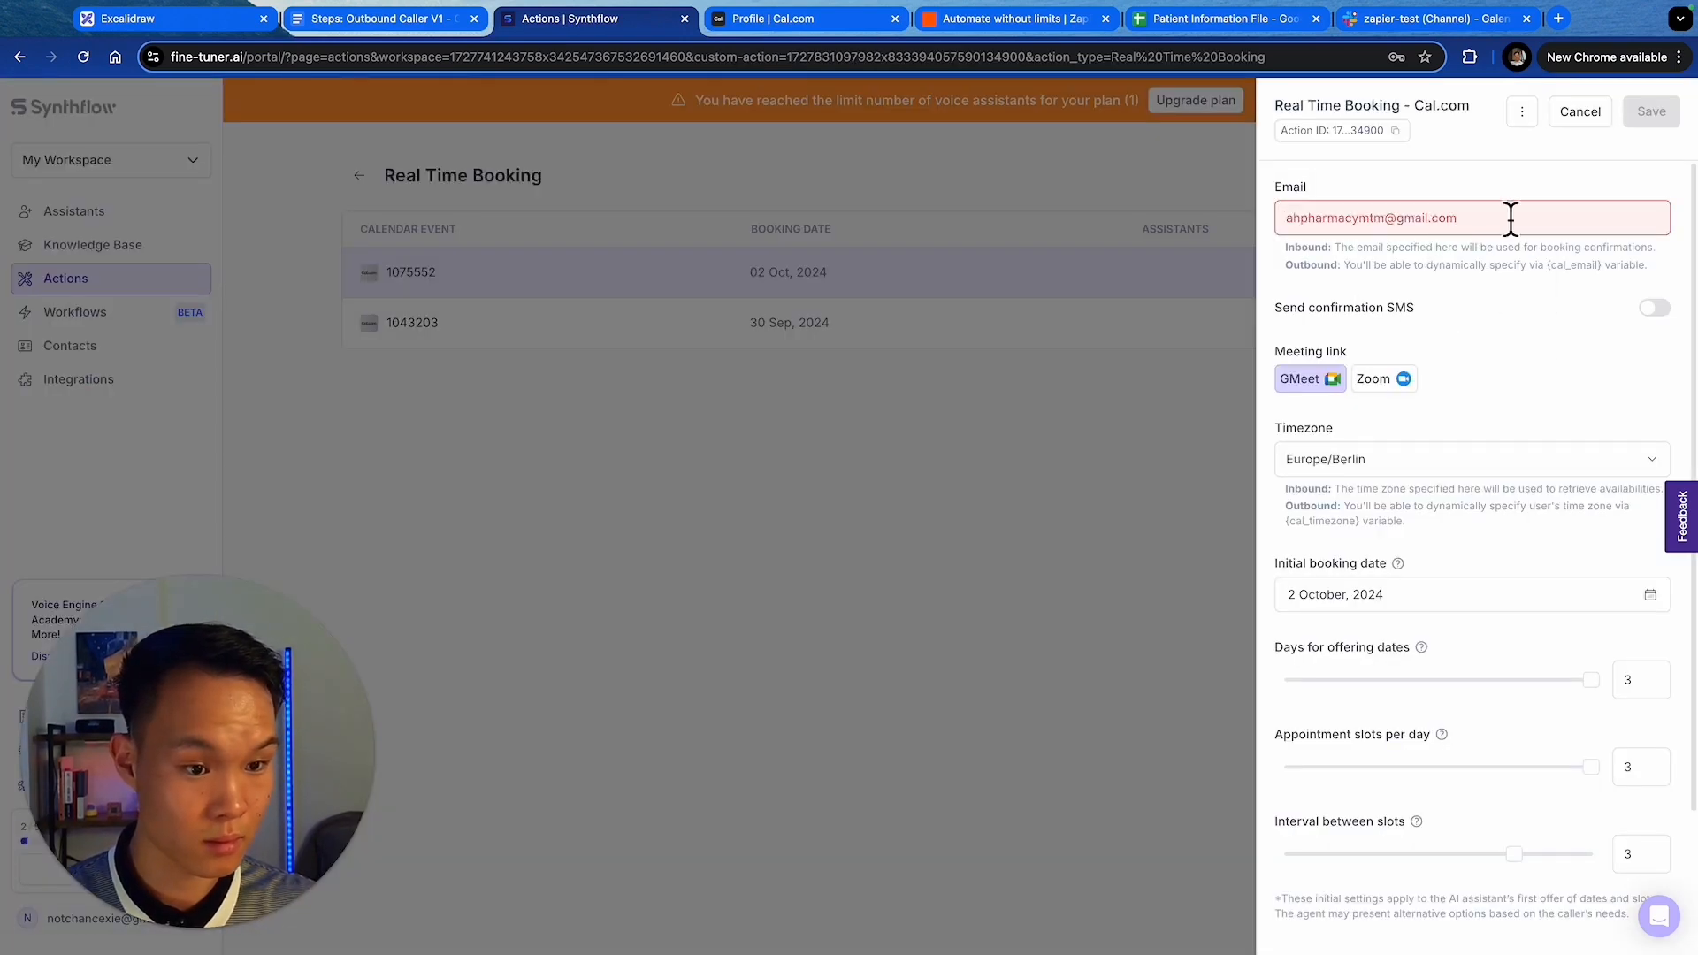
pyautogui.click(1652, 111)
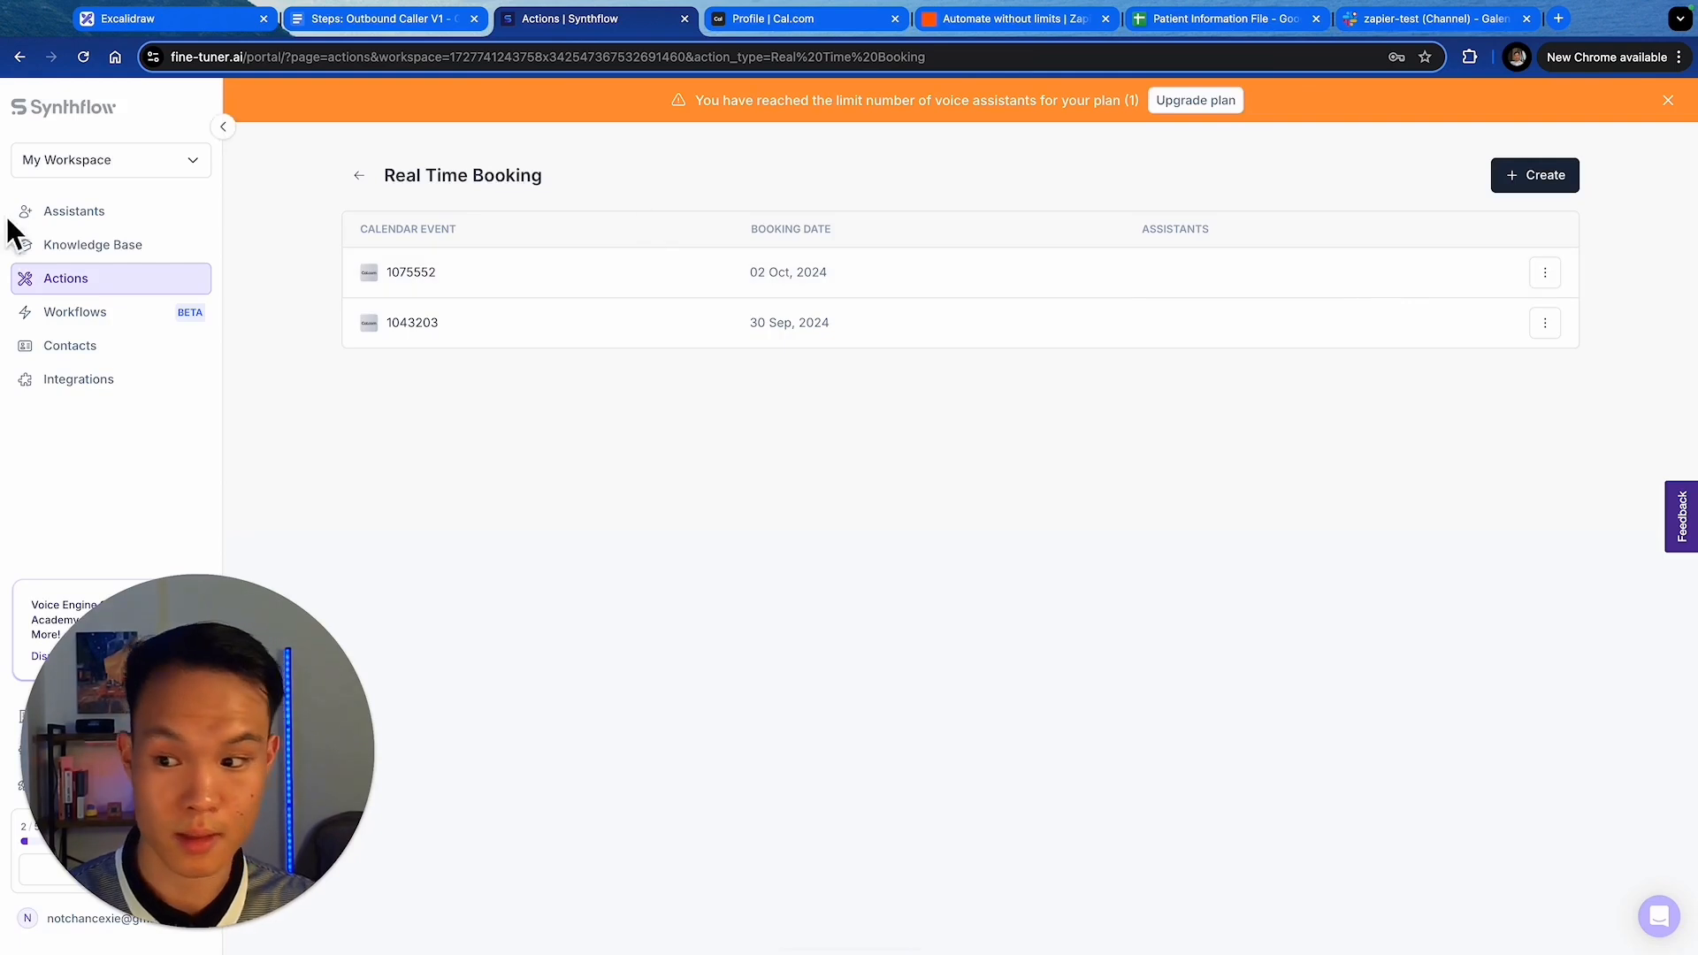
# - Attach the Real Time Booking action for event 1075552 to the Ana - Pharmacy MTM Caller assistant
pyautogui.click(133, 280)
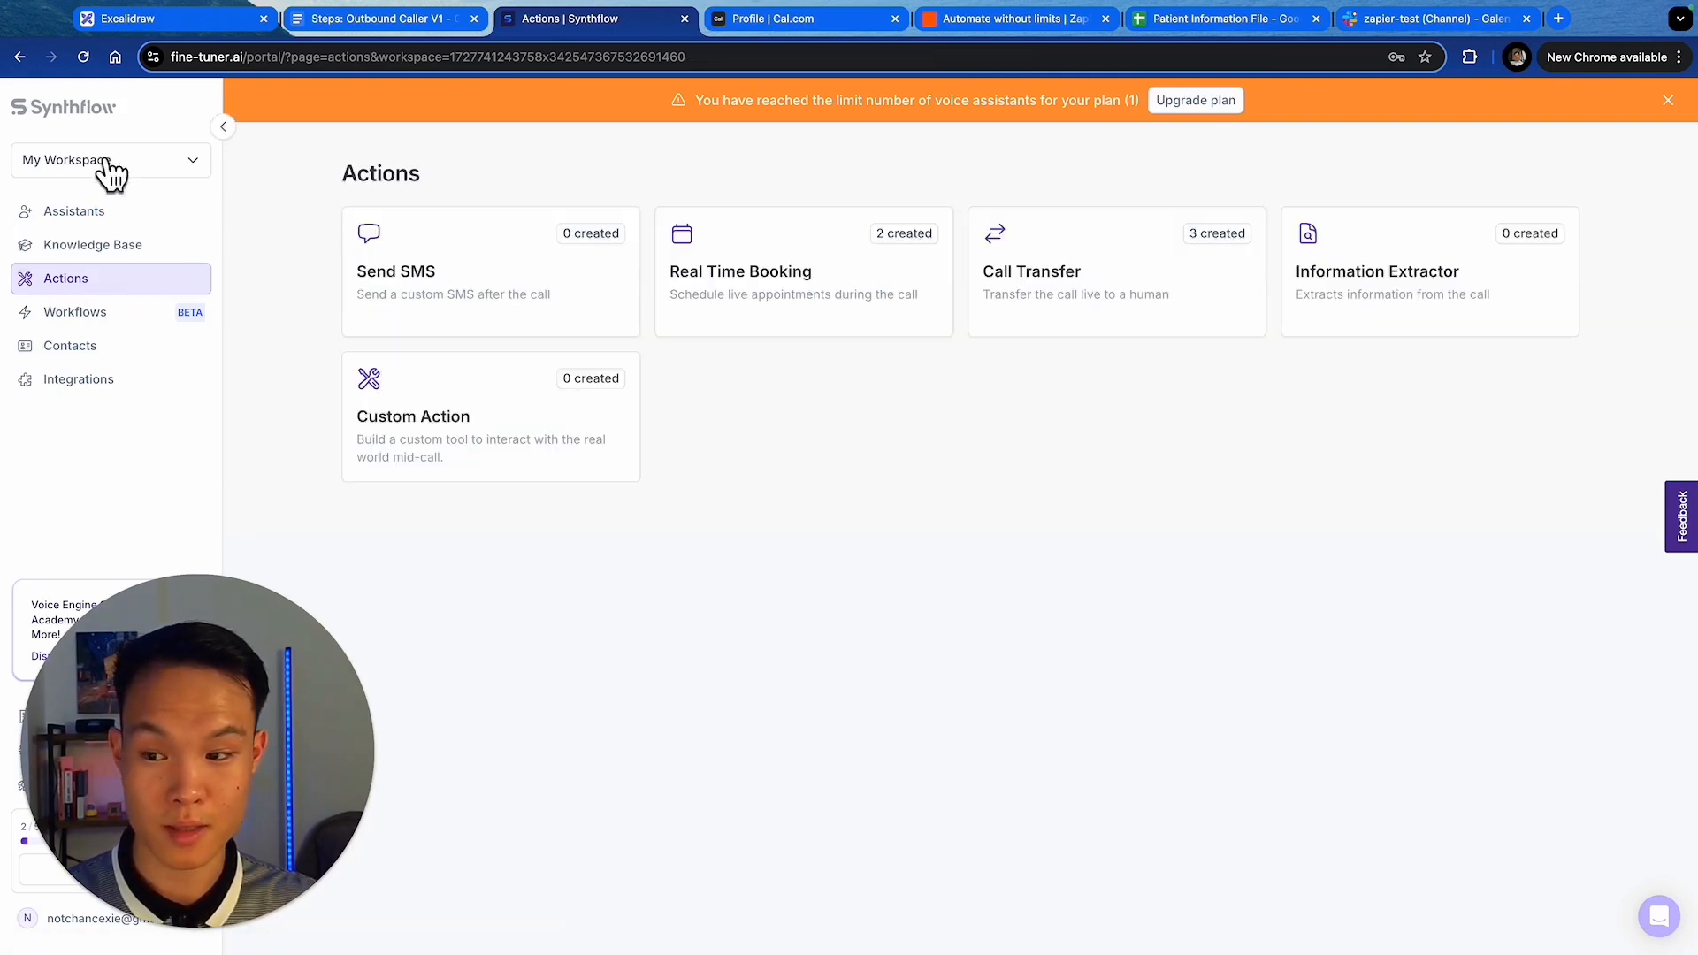
pyautogui.click(62, 216)
pyautogui.click(383, 254)
pyautogui.click(1256, 433)
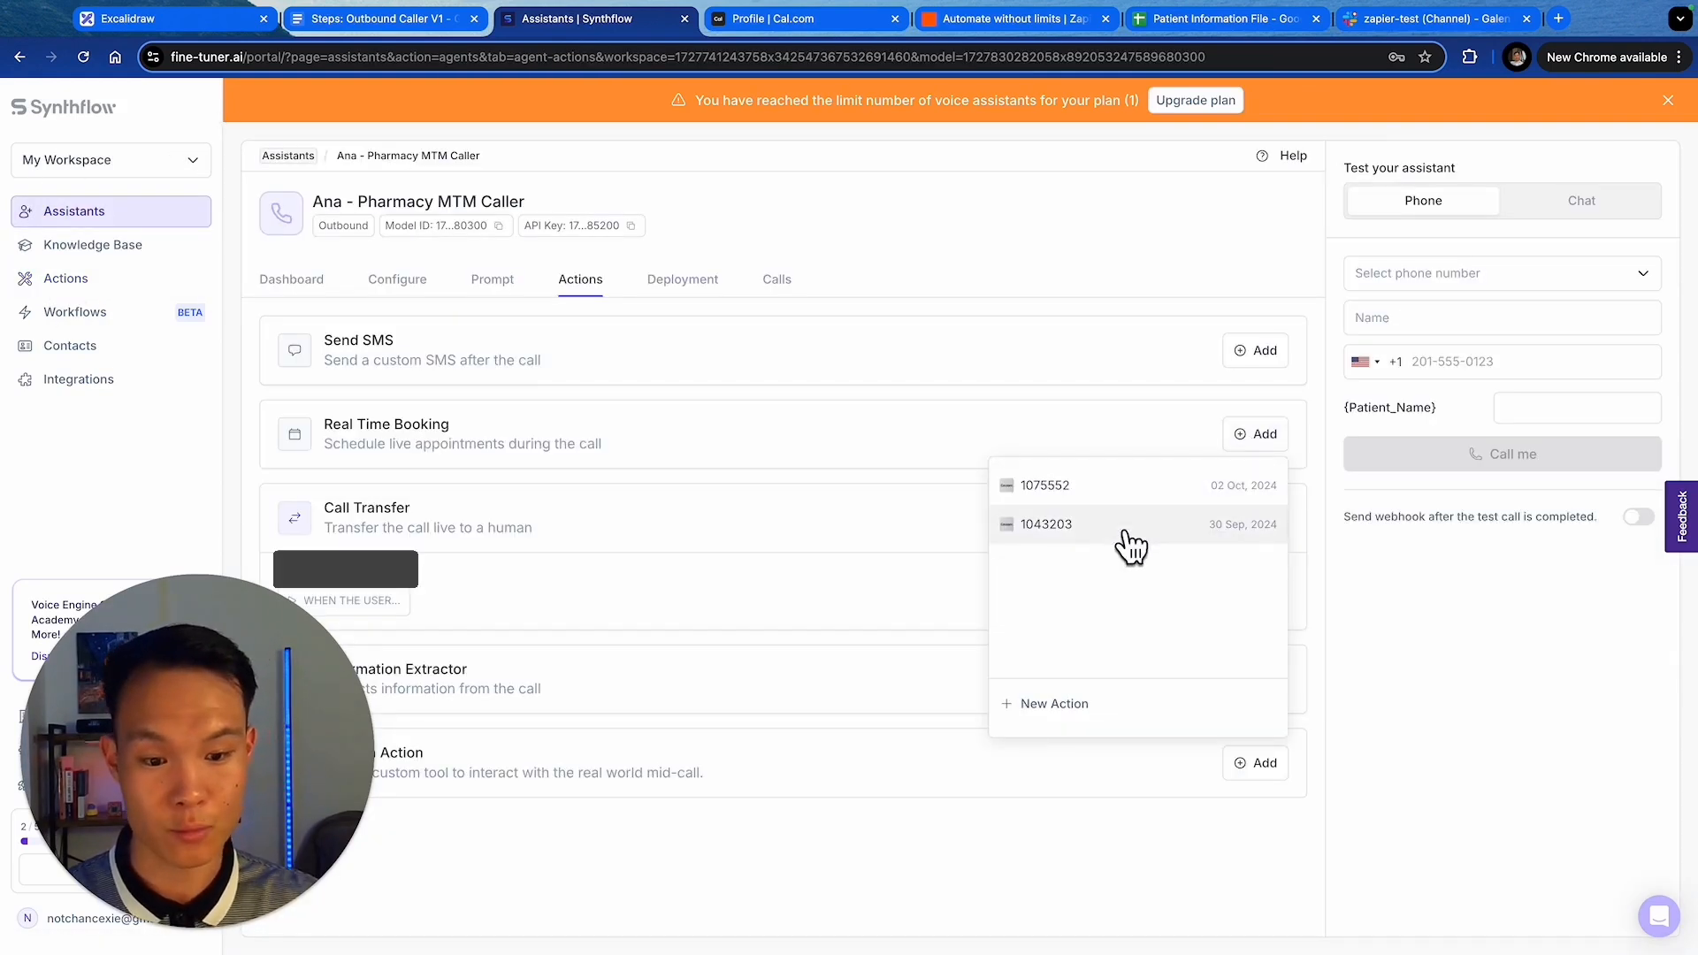
pyautogui.click(1150, 517)
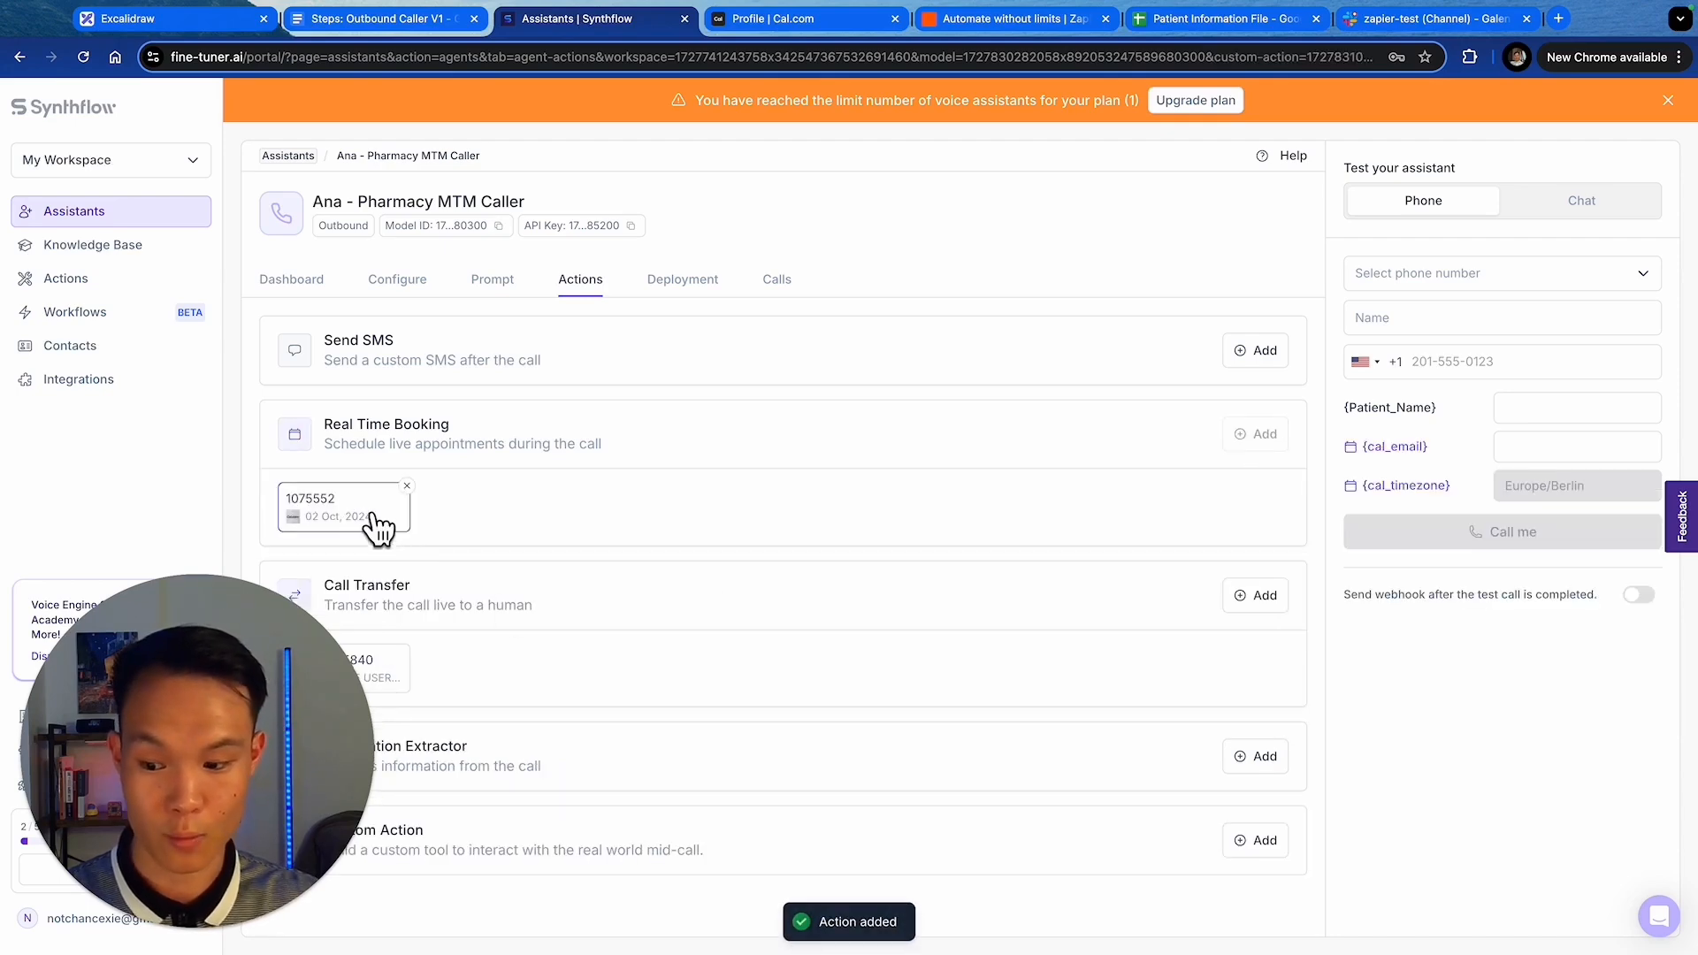
# - Open the assistant's booking action for event 1075552 and enable confirmation SMS, leaving the default appointment message
pyautogui.click(378, 523)
pyautogui.click(626, 380)
pyautogui.click(337, 517)
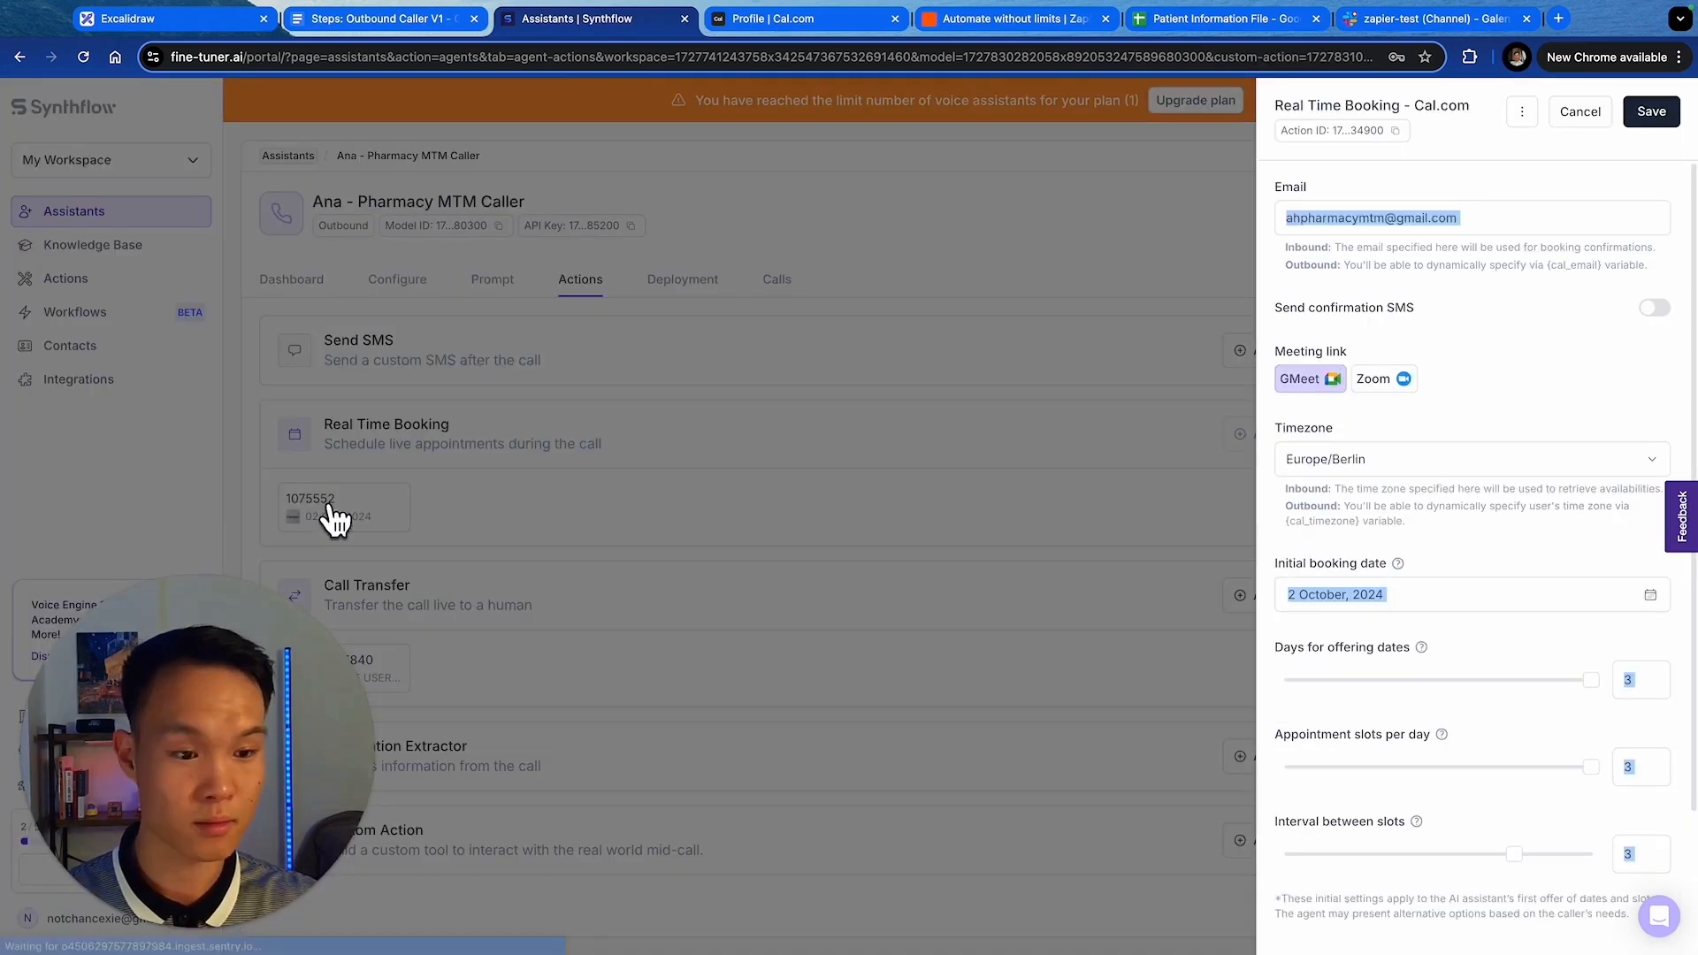
pyautogui.click(1652, 308)
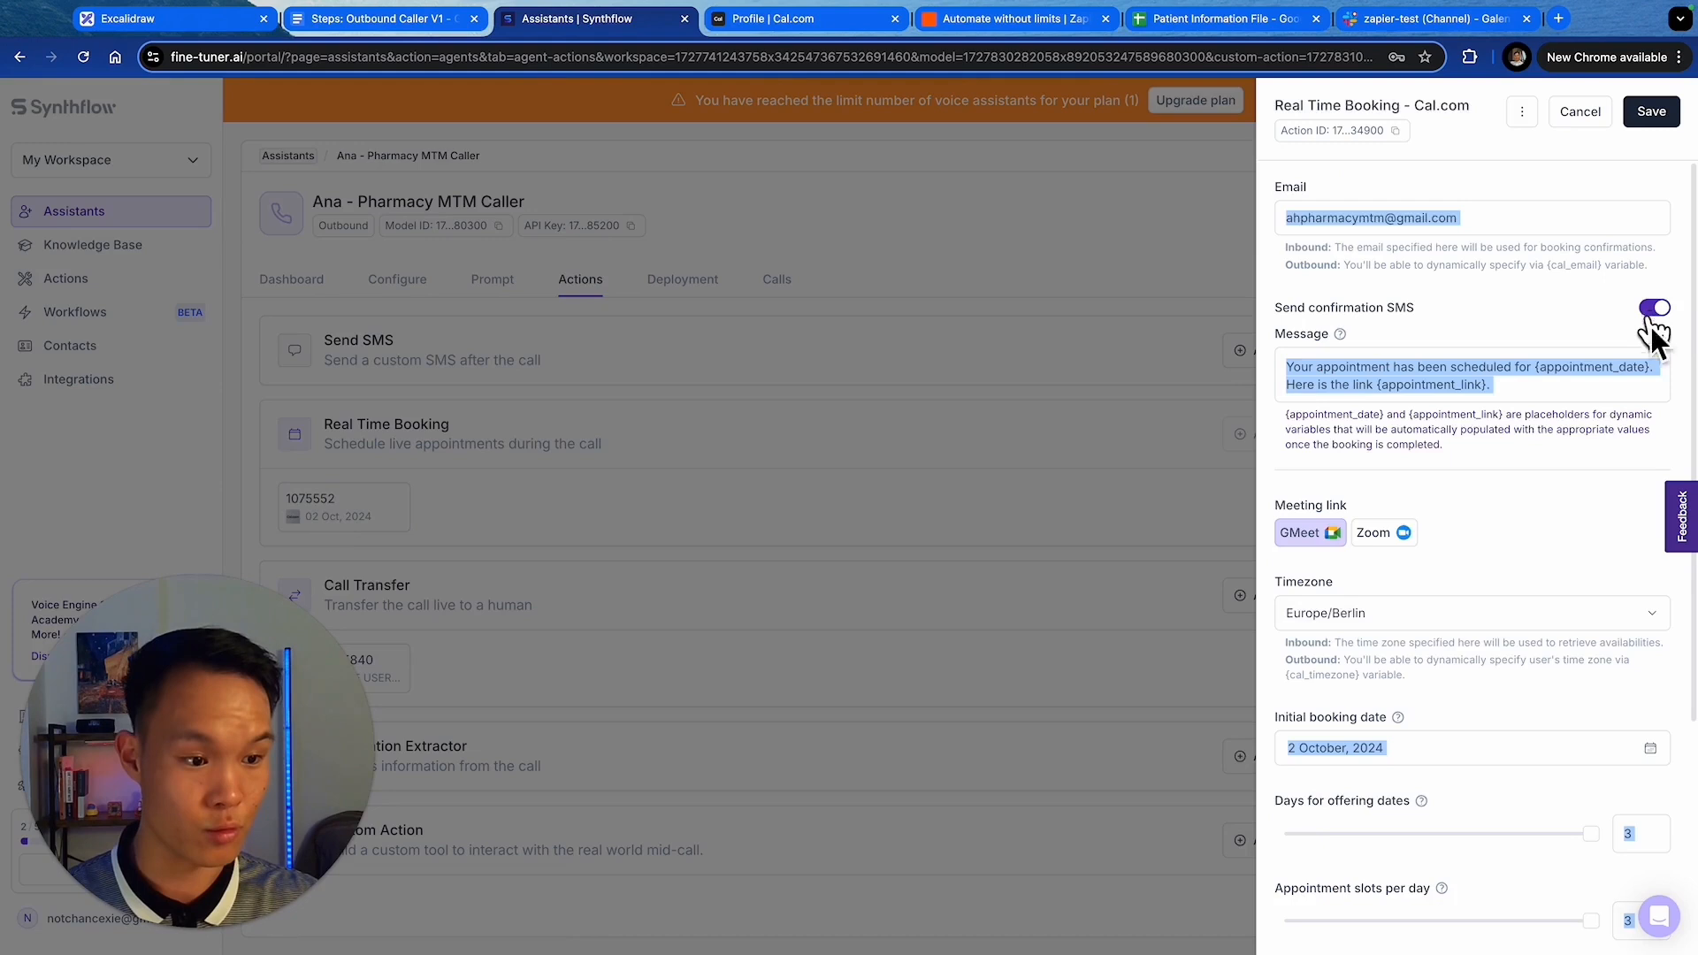
pyautogui.click(1526, 392)
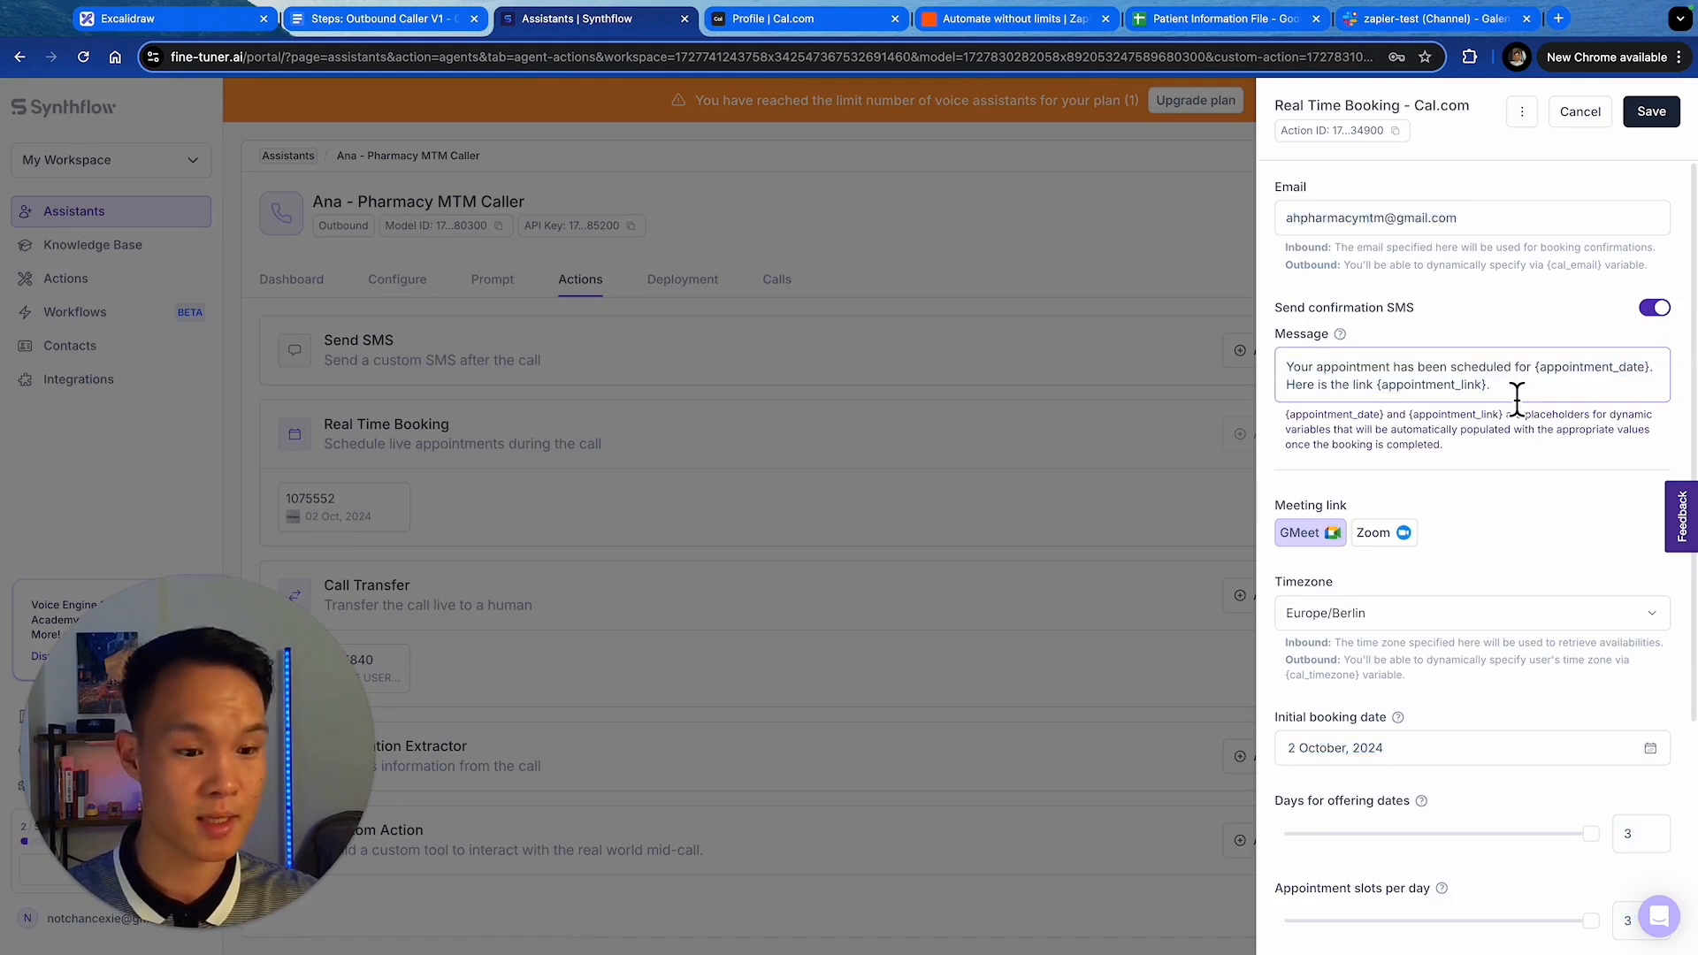
pyautogui.moveTo(1516, 394); pyautogui.dragTo(1197, 383)
pyautogui.click(1530, 389)
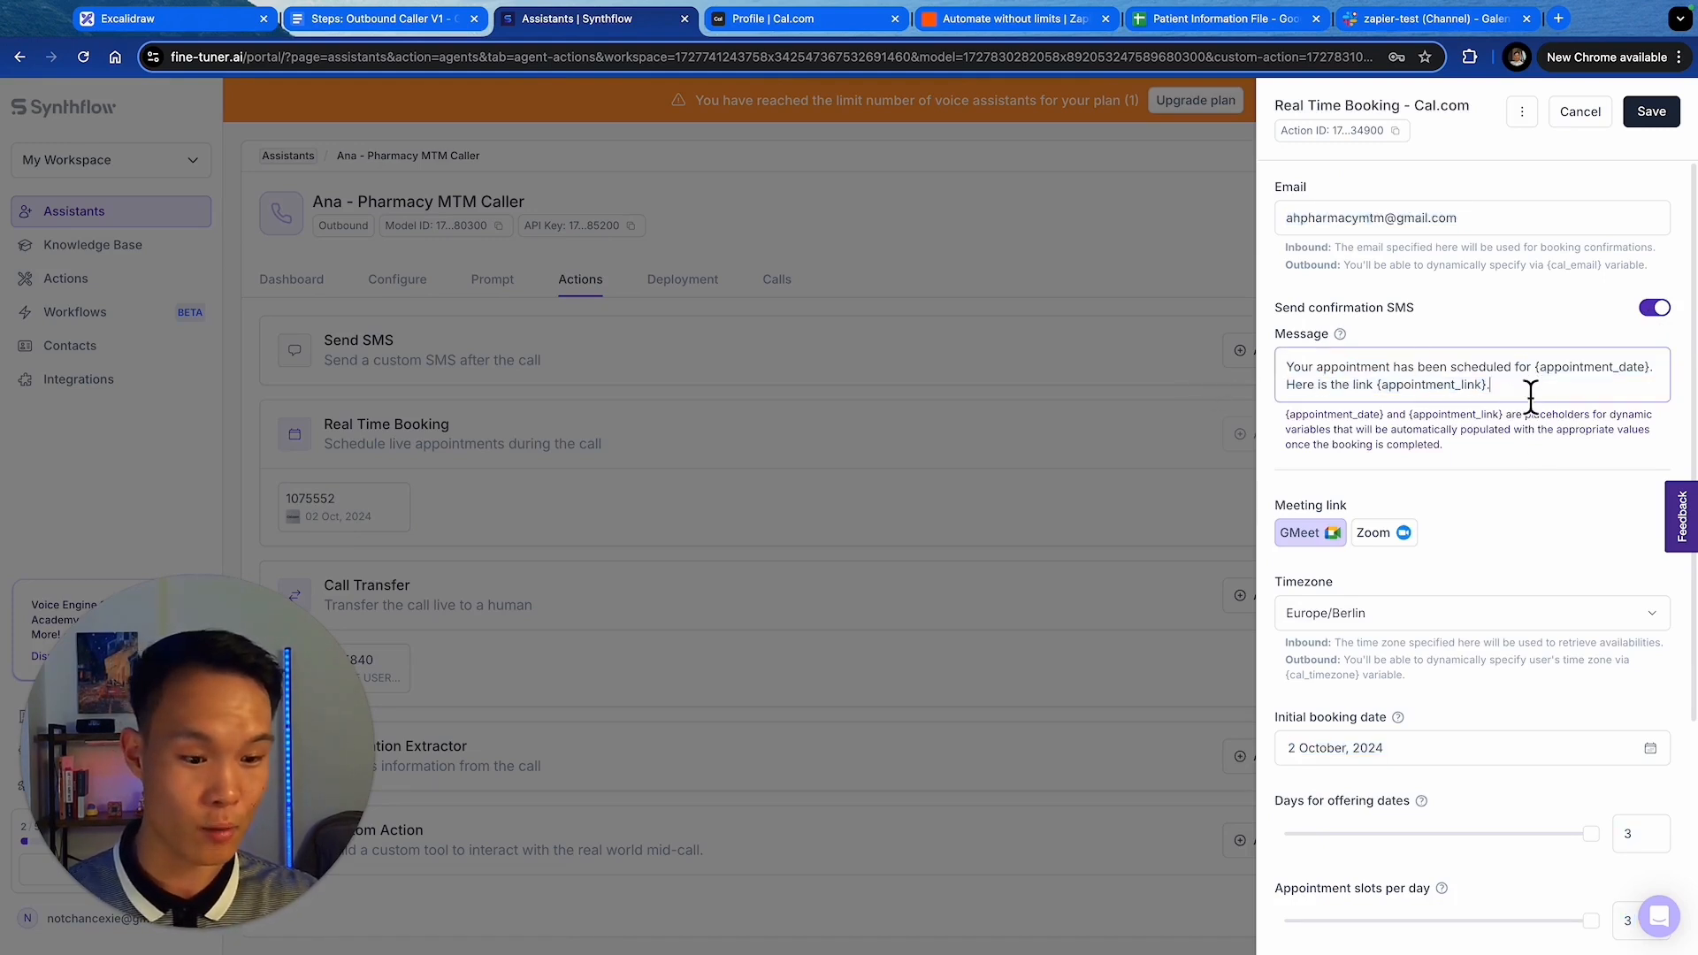
# - Change the booking action's timezone from the European default to a US timezone and save the action
pyautogui.scroll(-3, 1539, 442)
pyautogui.click(1435, 343)
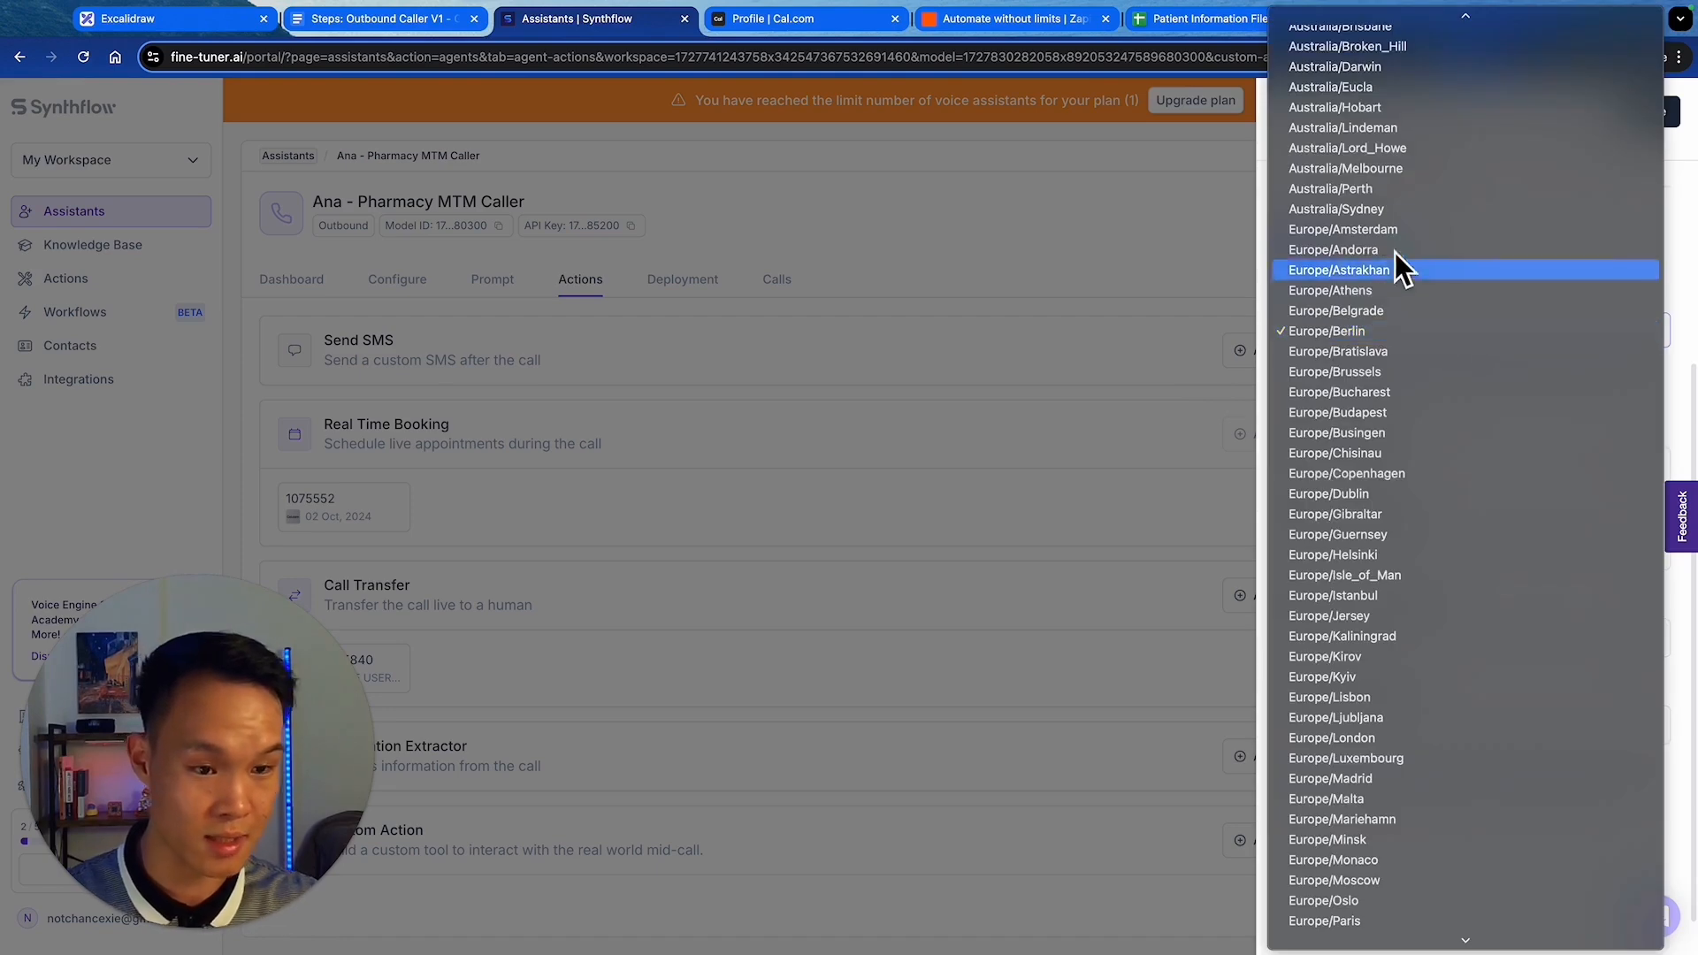
pyautogui.scroll(-10, 1424, 301)
pyautogui.scroll(15, 1431, 365)
pyautogui.scroll(-15, 1431, 354)
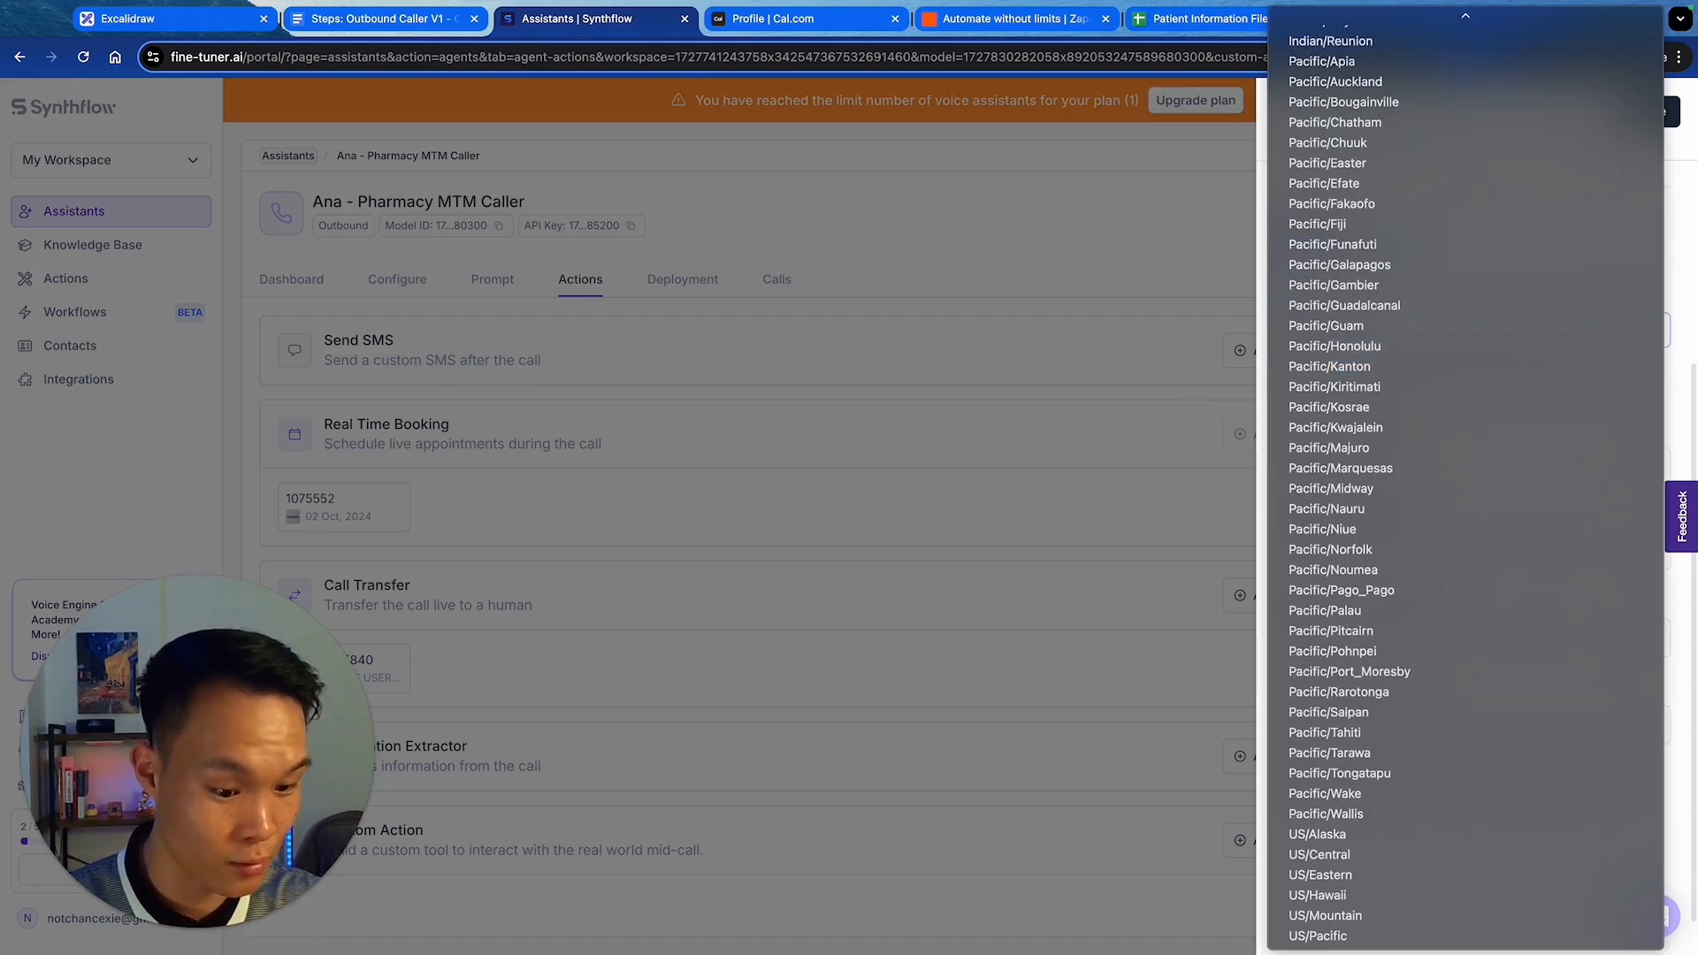
pyautogui.click(1372, 883)
pyautogui.click(1647, 112)
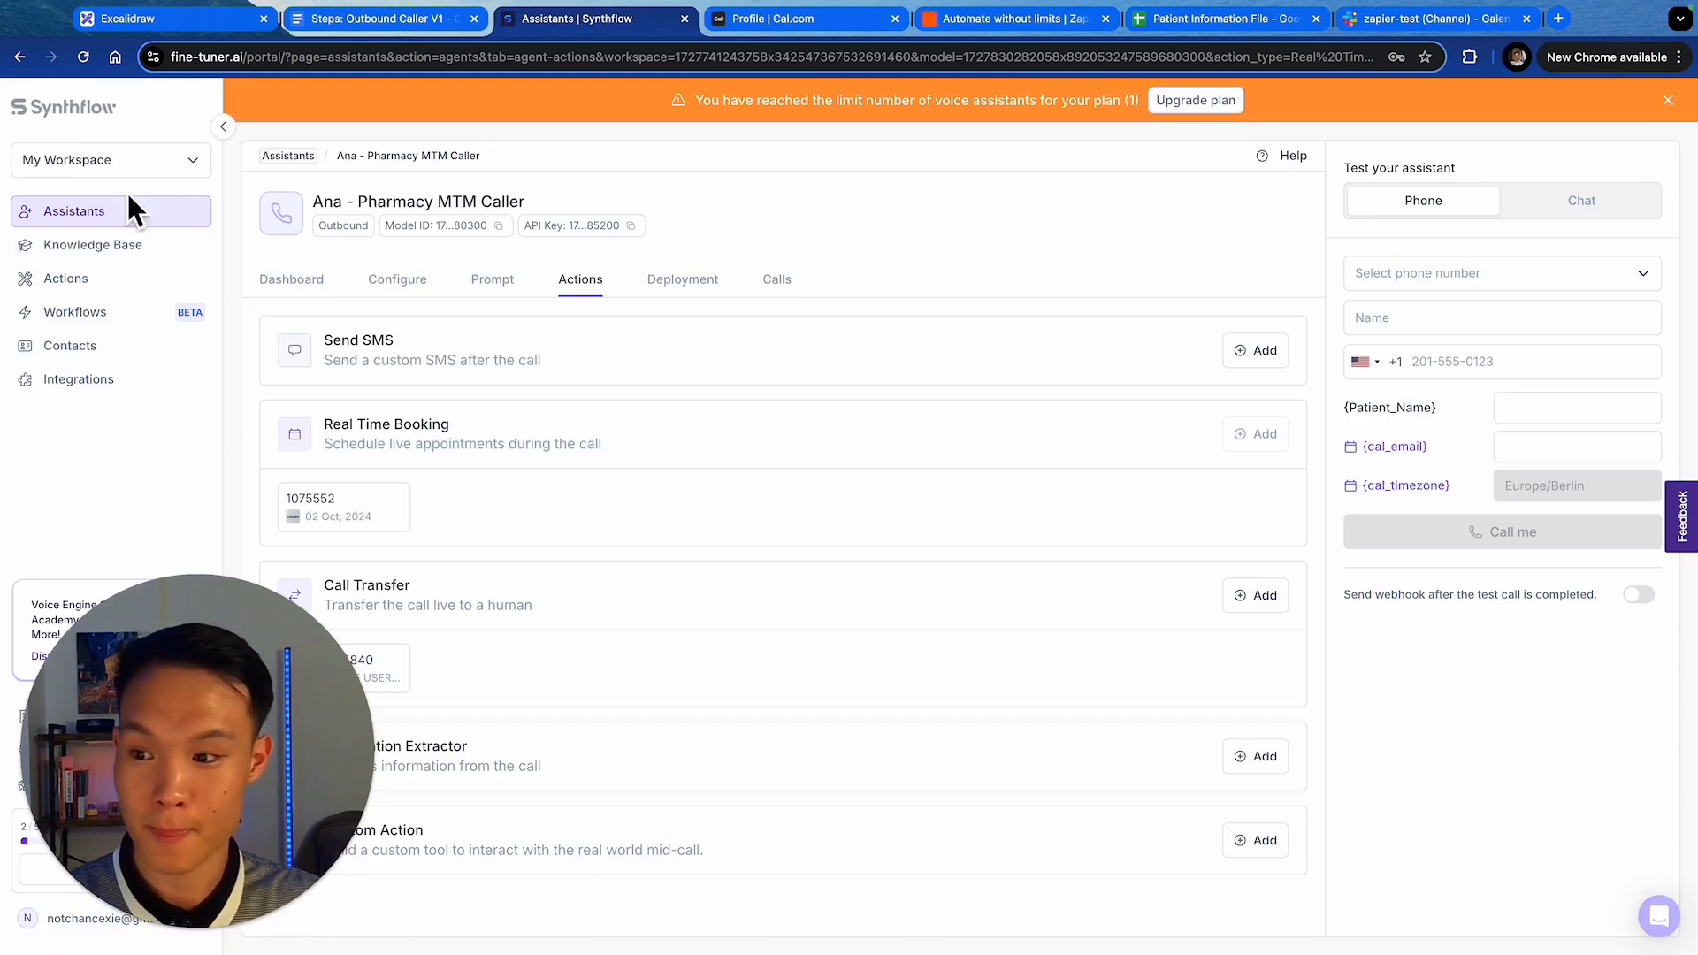
# - Open the Ana - Pharmacy MTM Caller assistant and select the connected phone number for a test call
pyautogui.click(100, 211)
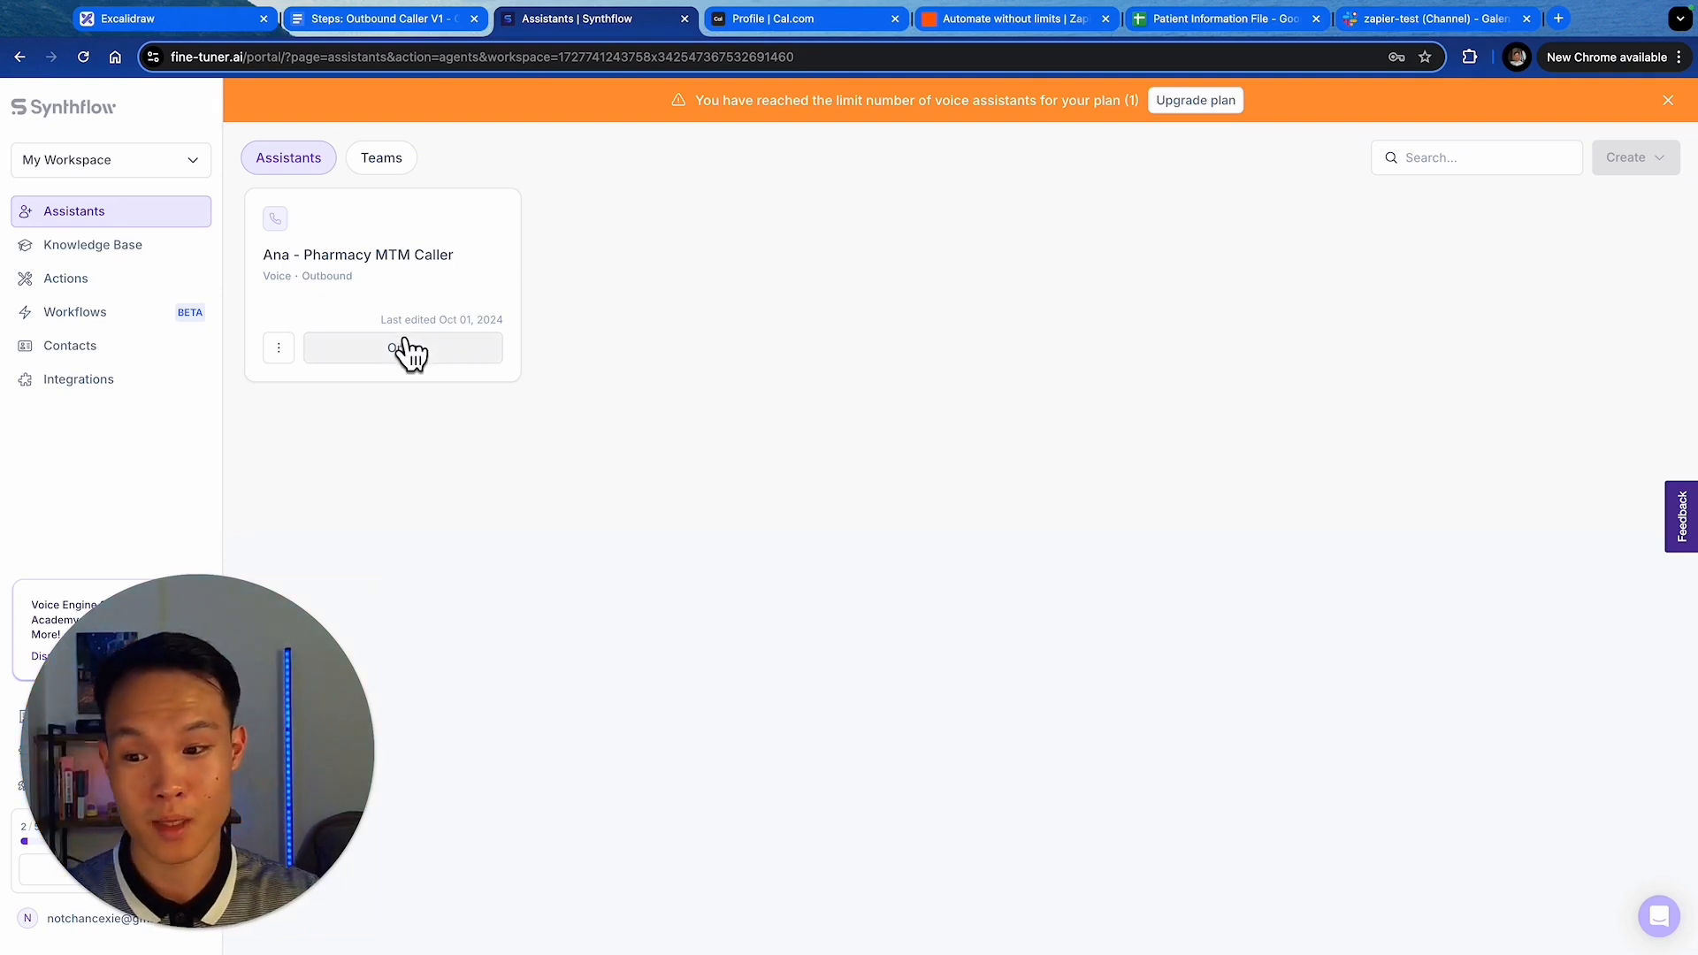
pyautogui.click(410, 351)
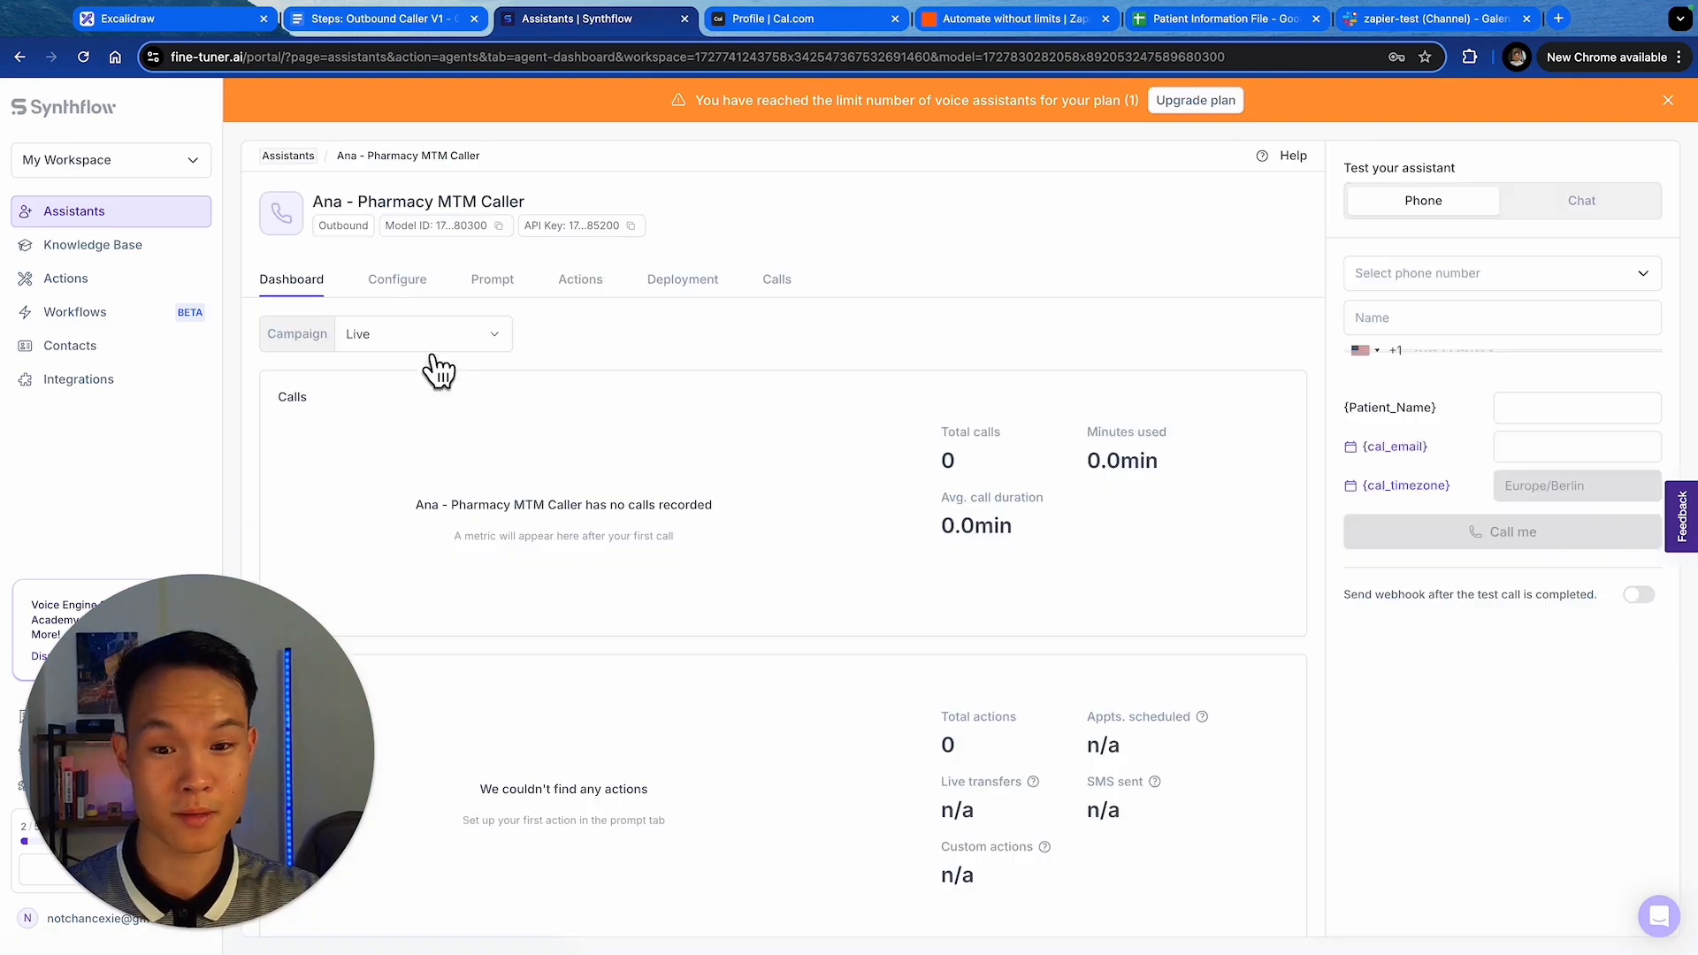
pyautogui.click(1423, 276)
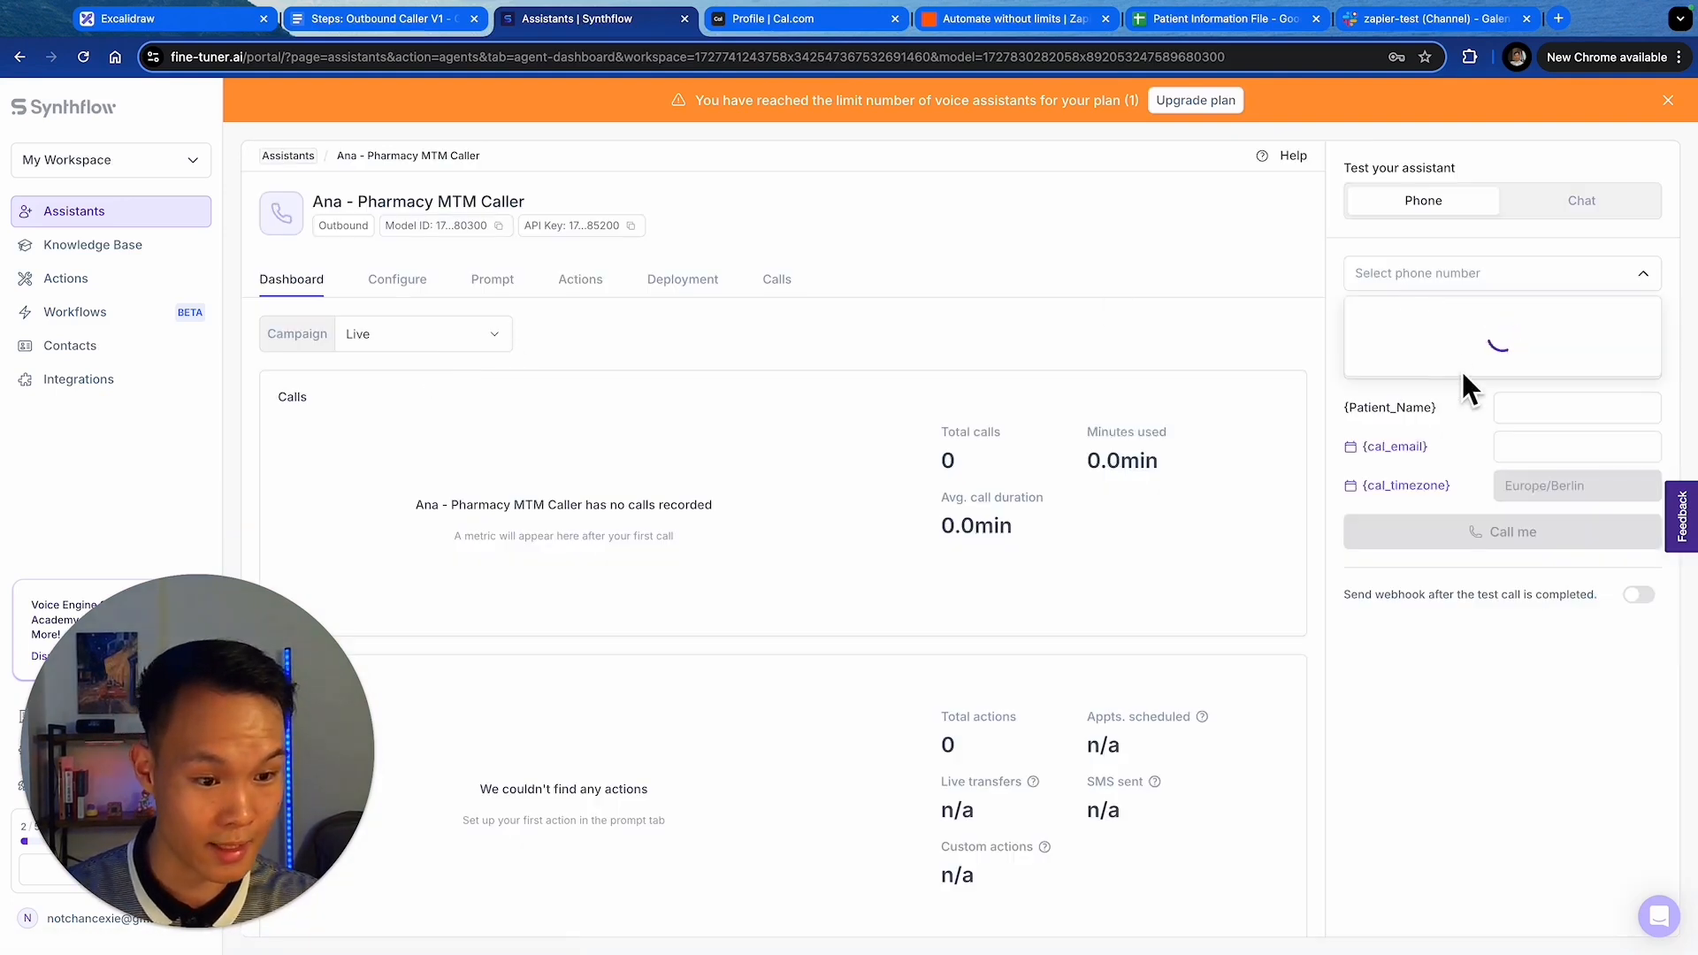
pyautogui.click(1461, 368)
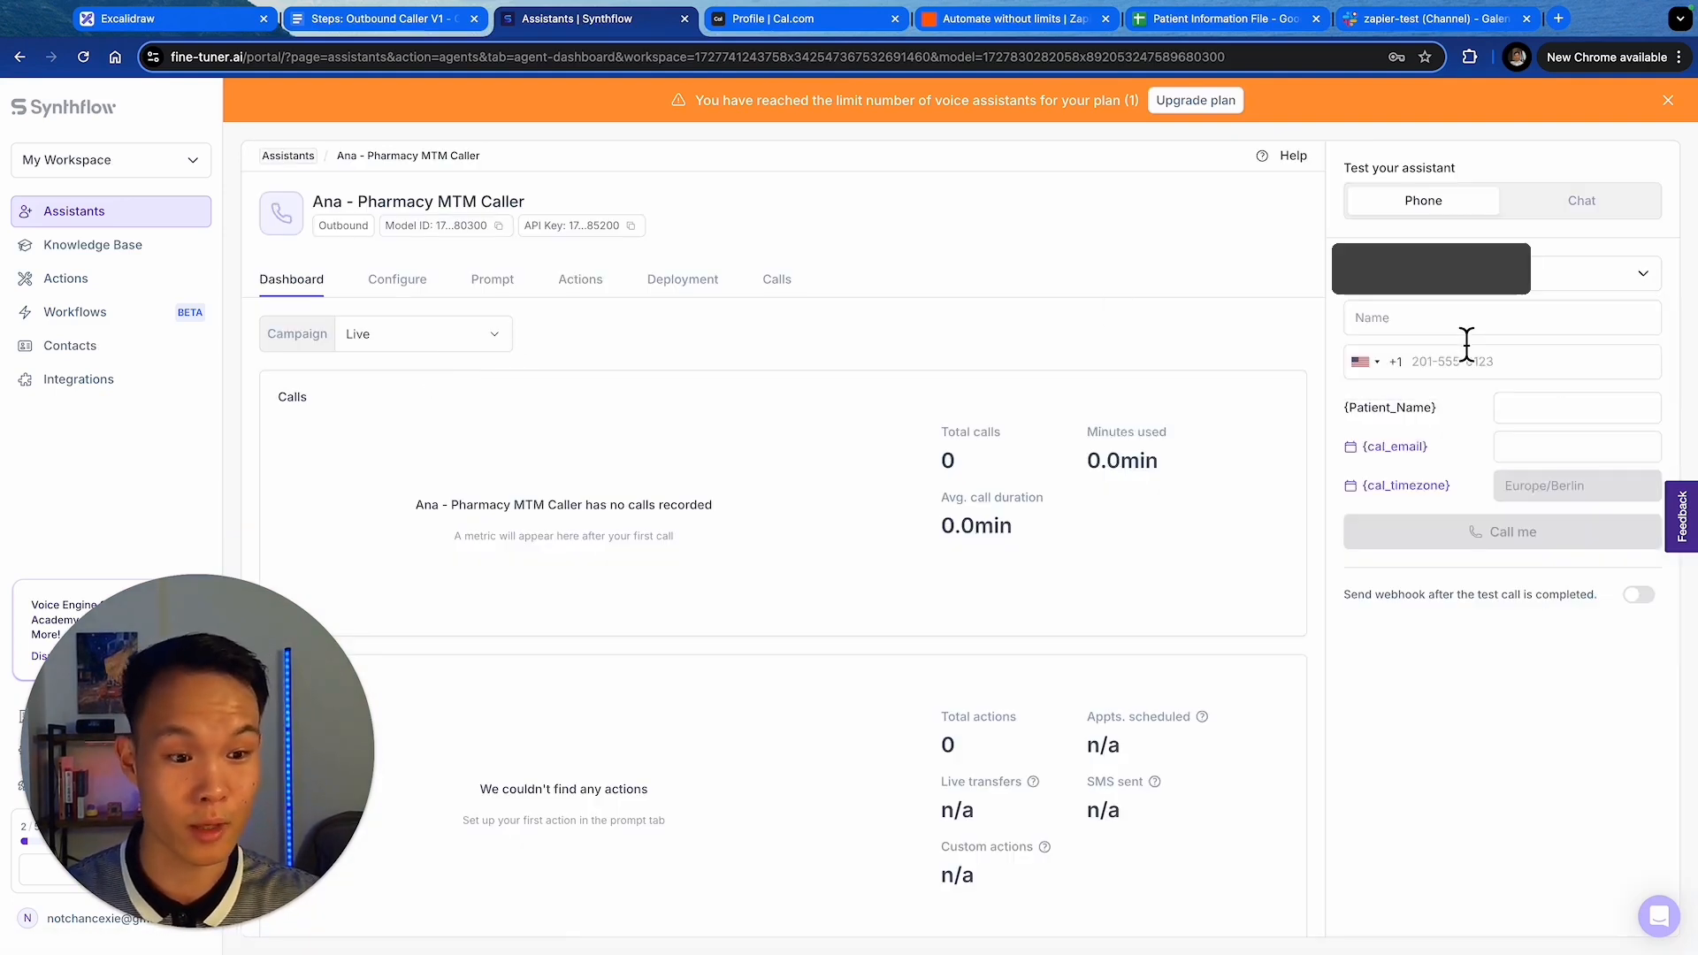
# - Enter the test recipient's name, phone number and Patient_Name variable, and start the test call
pyautogui.click(1466, 333)
pyautogui.write('Chance')
pyautogui.click(1459, 361)
pyautogui.write('4')
pyautogui.click(1567, 407)
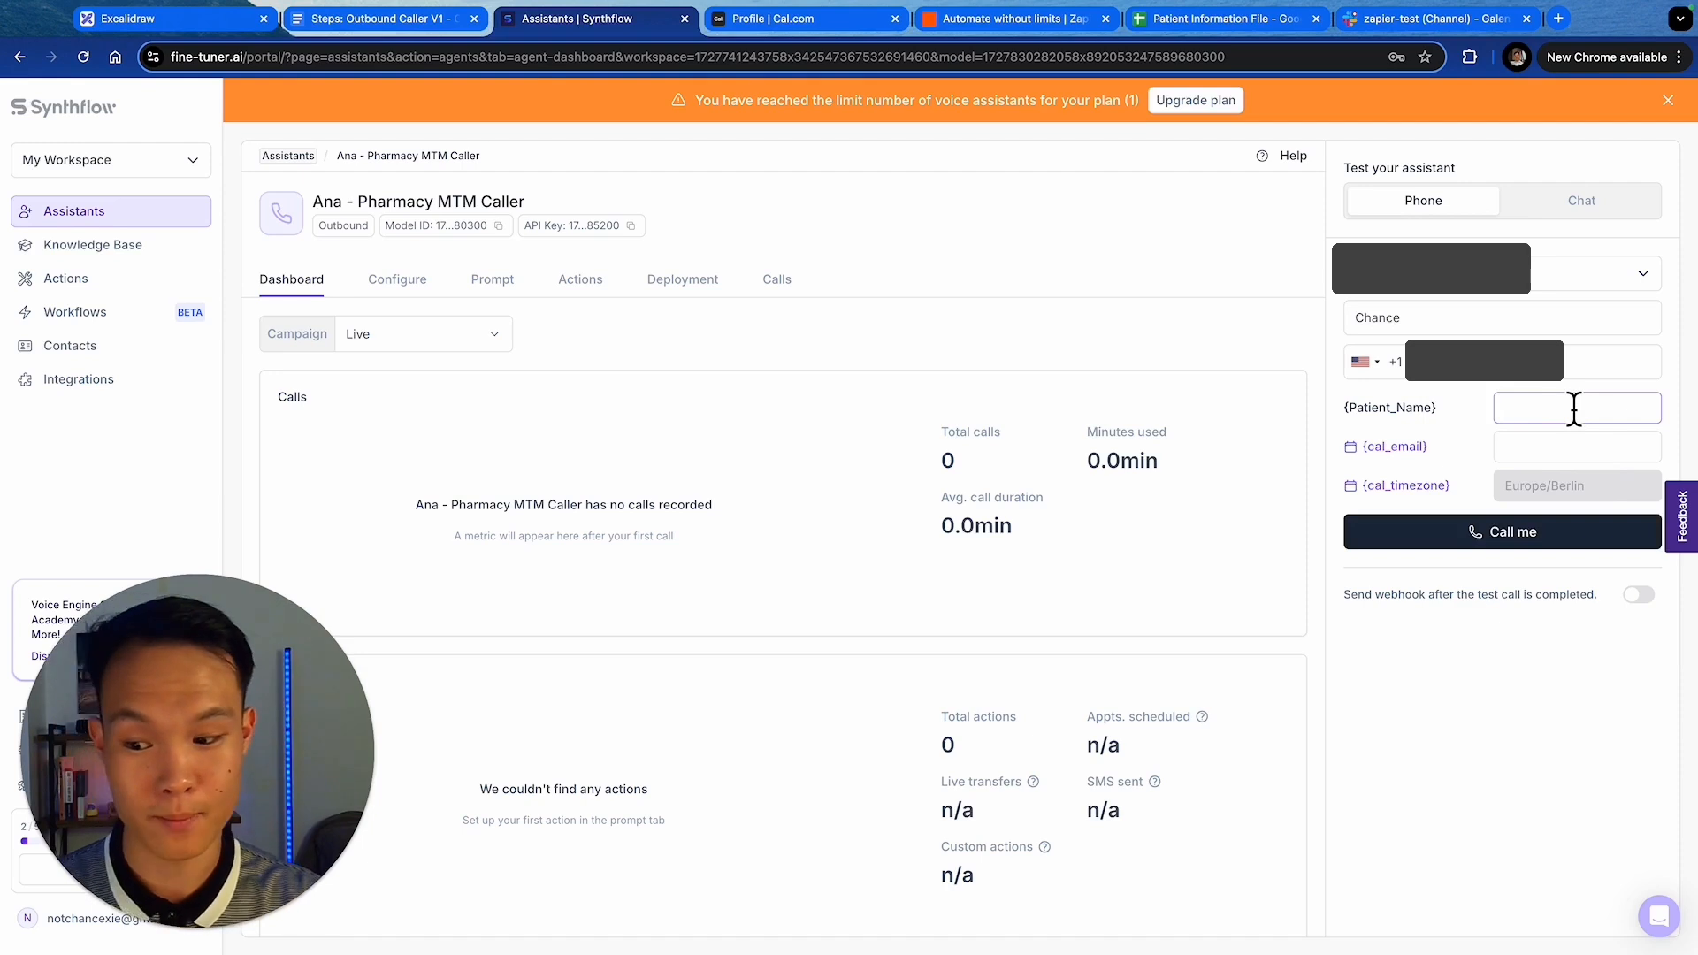
pyautogui.write('Chance')
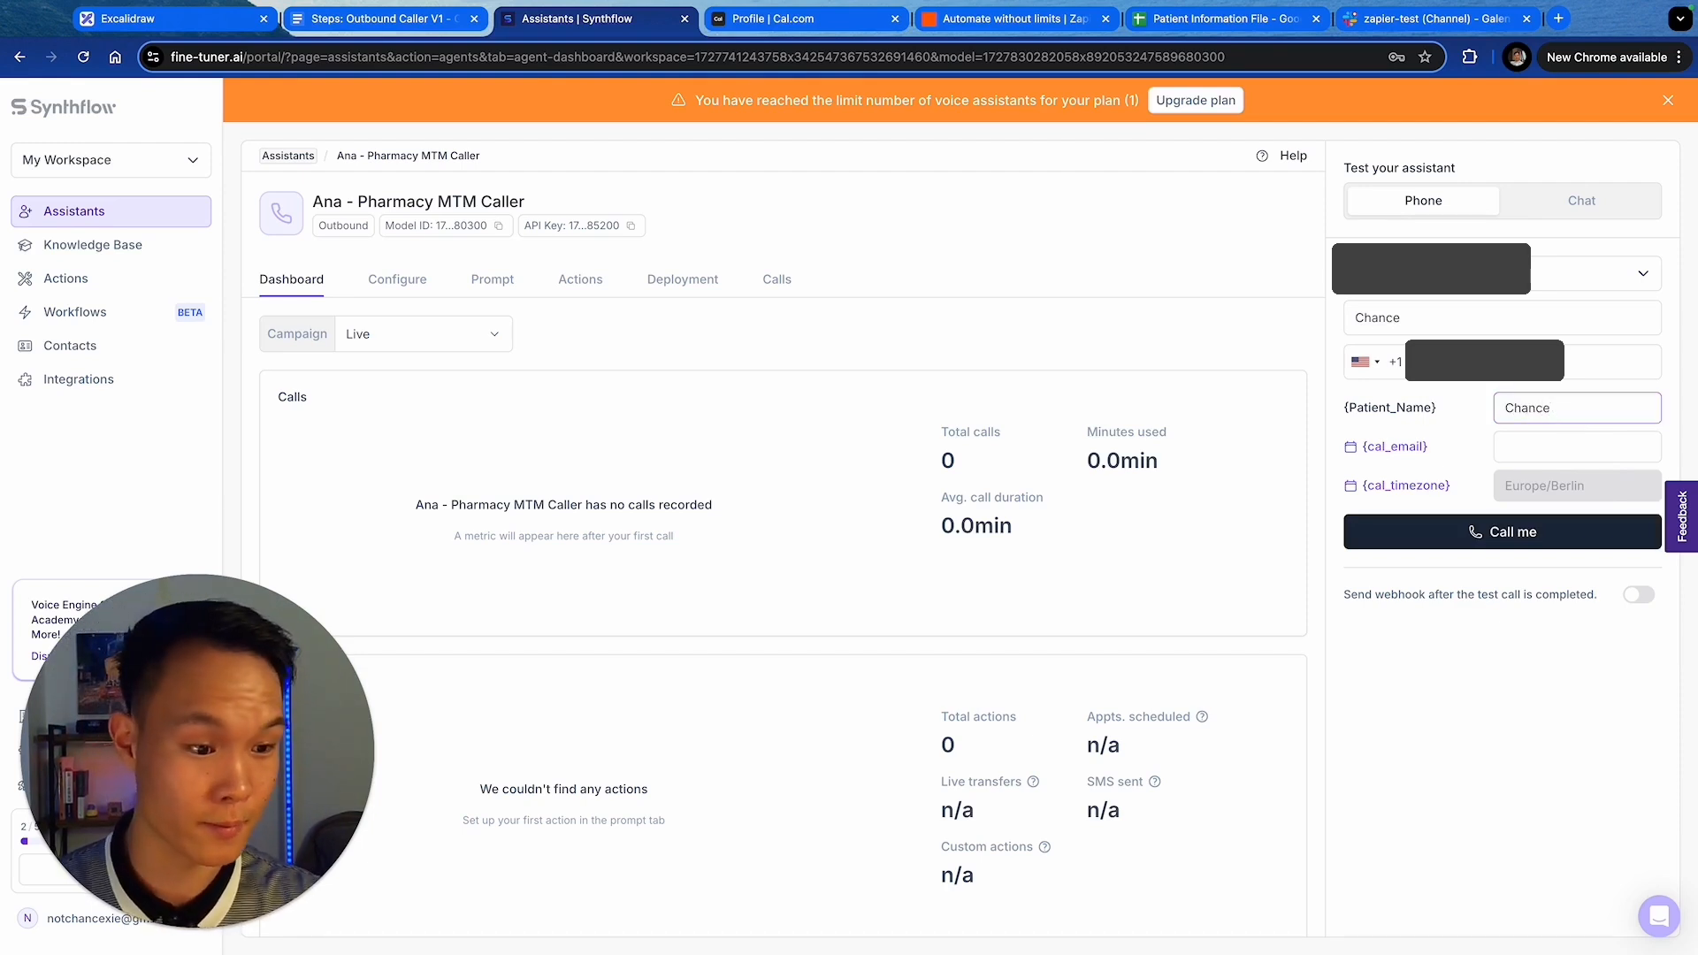
pyautogui.click(1506, 535)
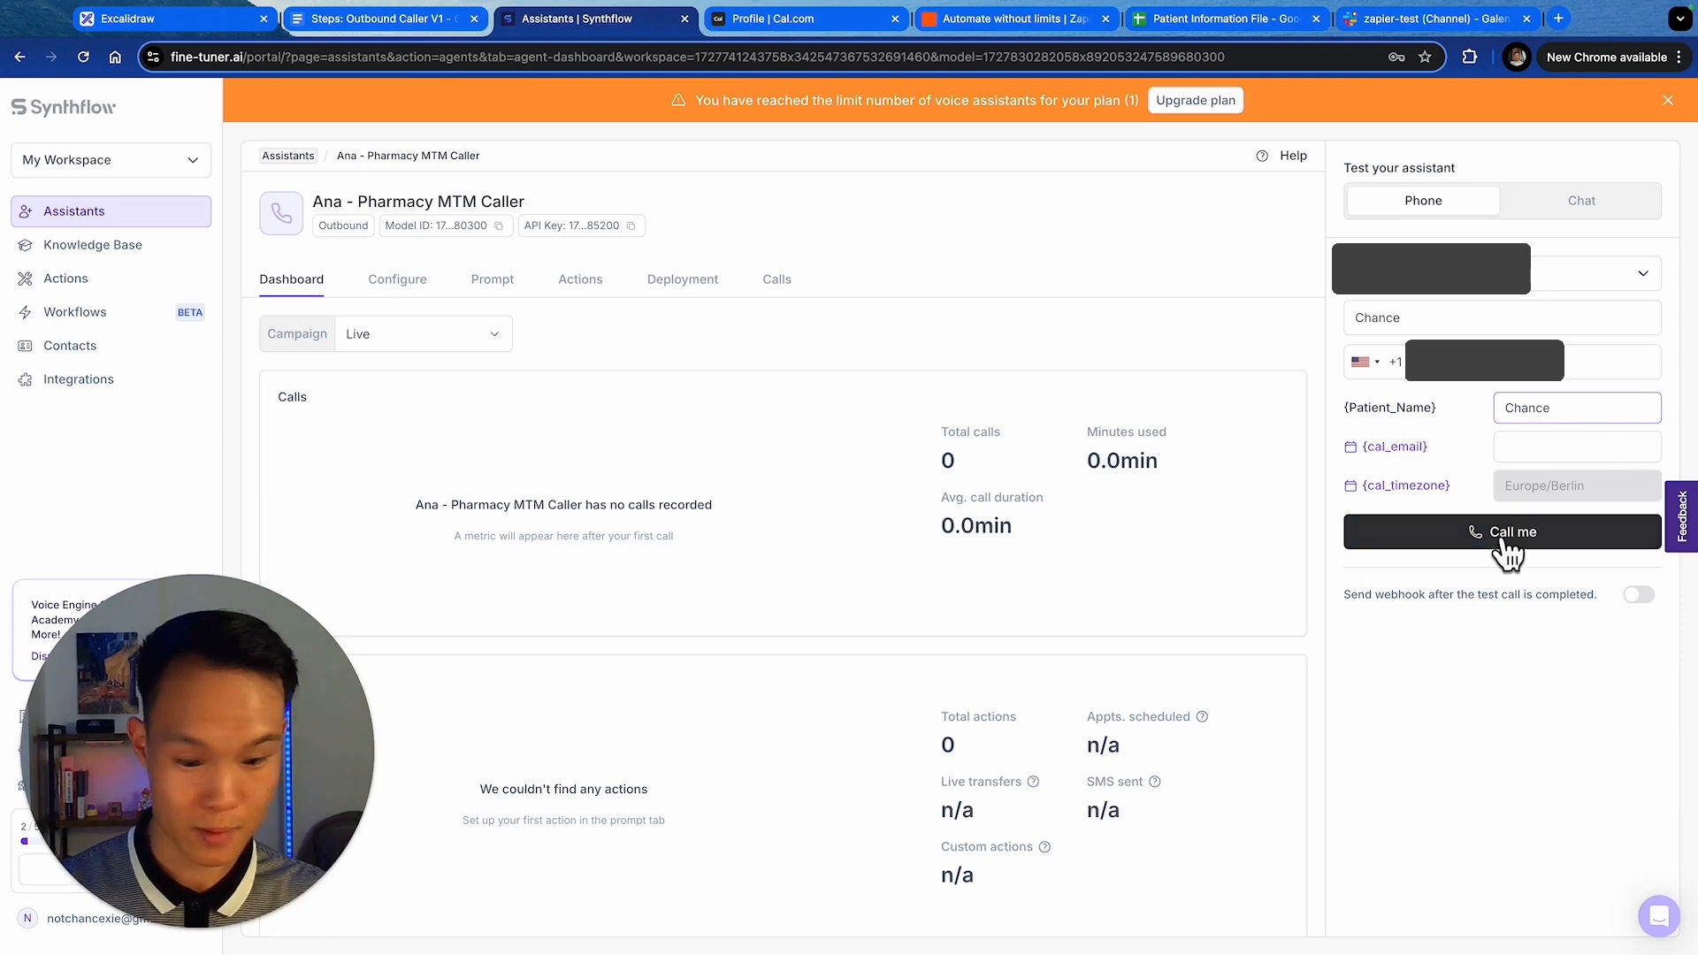
pyautogui.click(1502, 538)
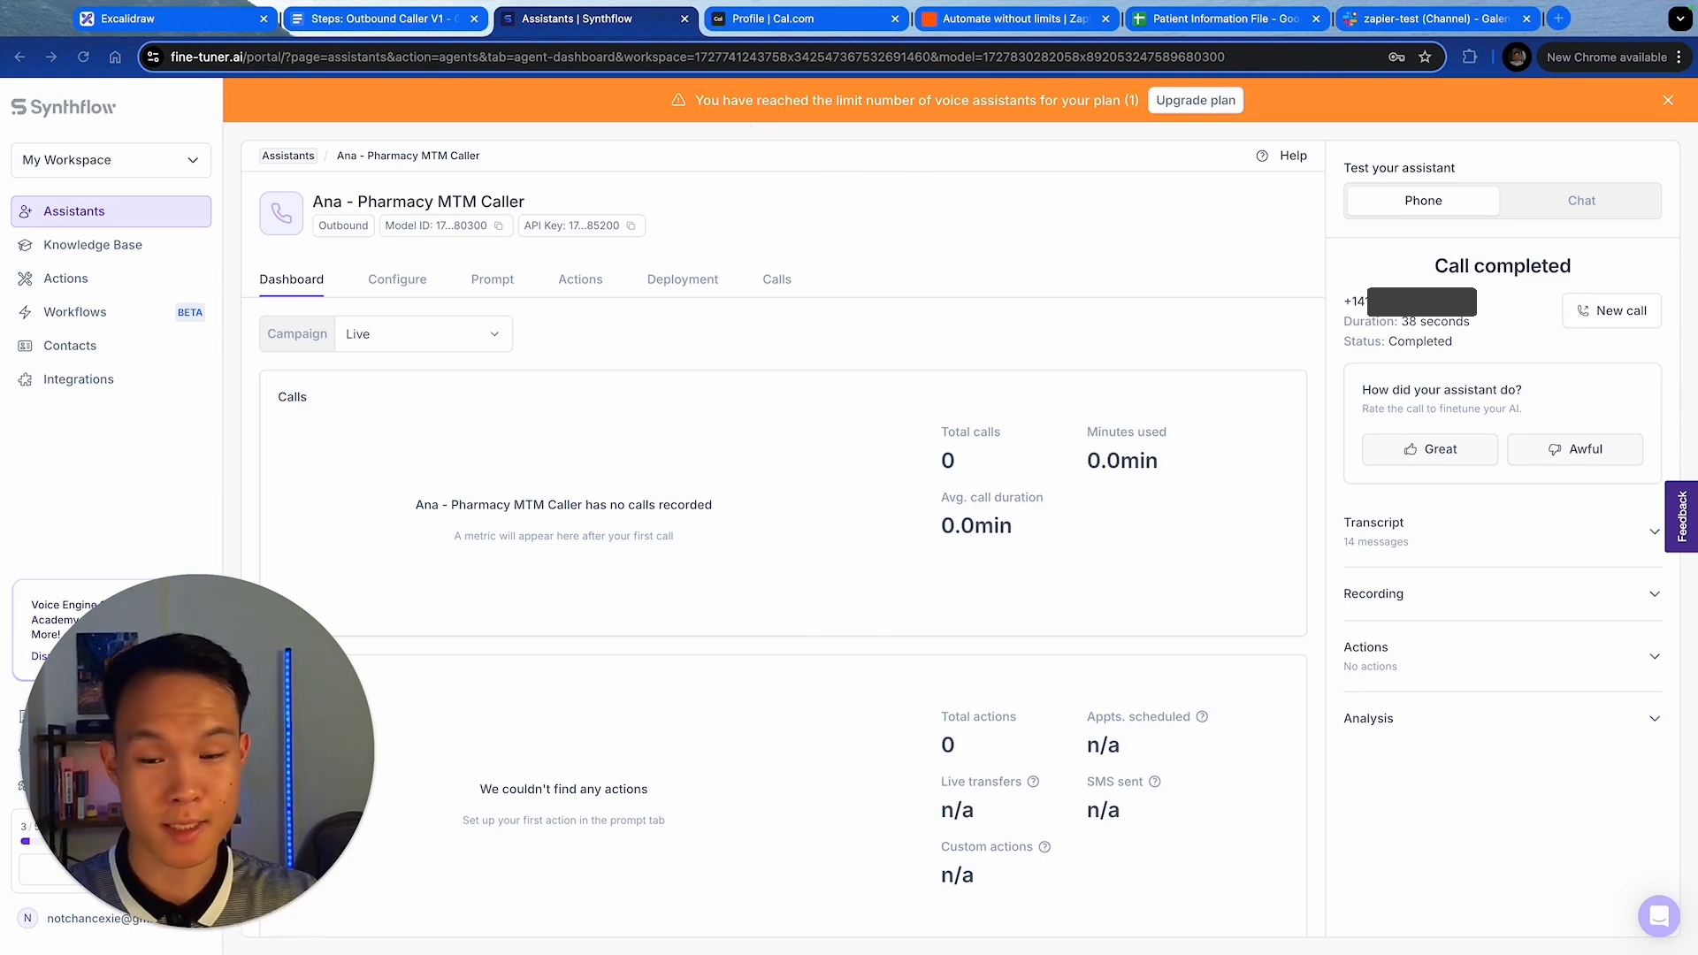
# - Review the Google Sheets steps of both flows in the Excalidraw architecture diagram, and switch to the Patient Information File spreadsheet
pyautogui.hotkey('ctrl', 'shift', 'Tab')
pyautogui.hotkey('ctrl', 'shift', 'Tab')
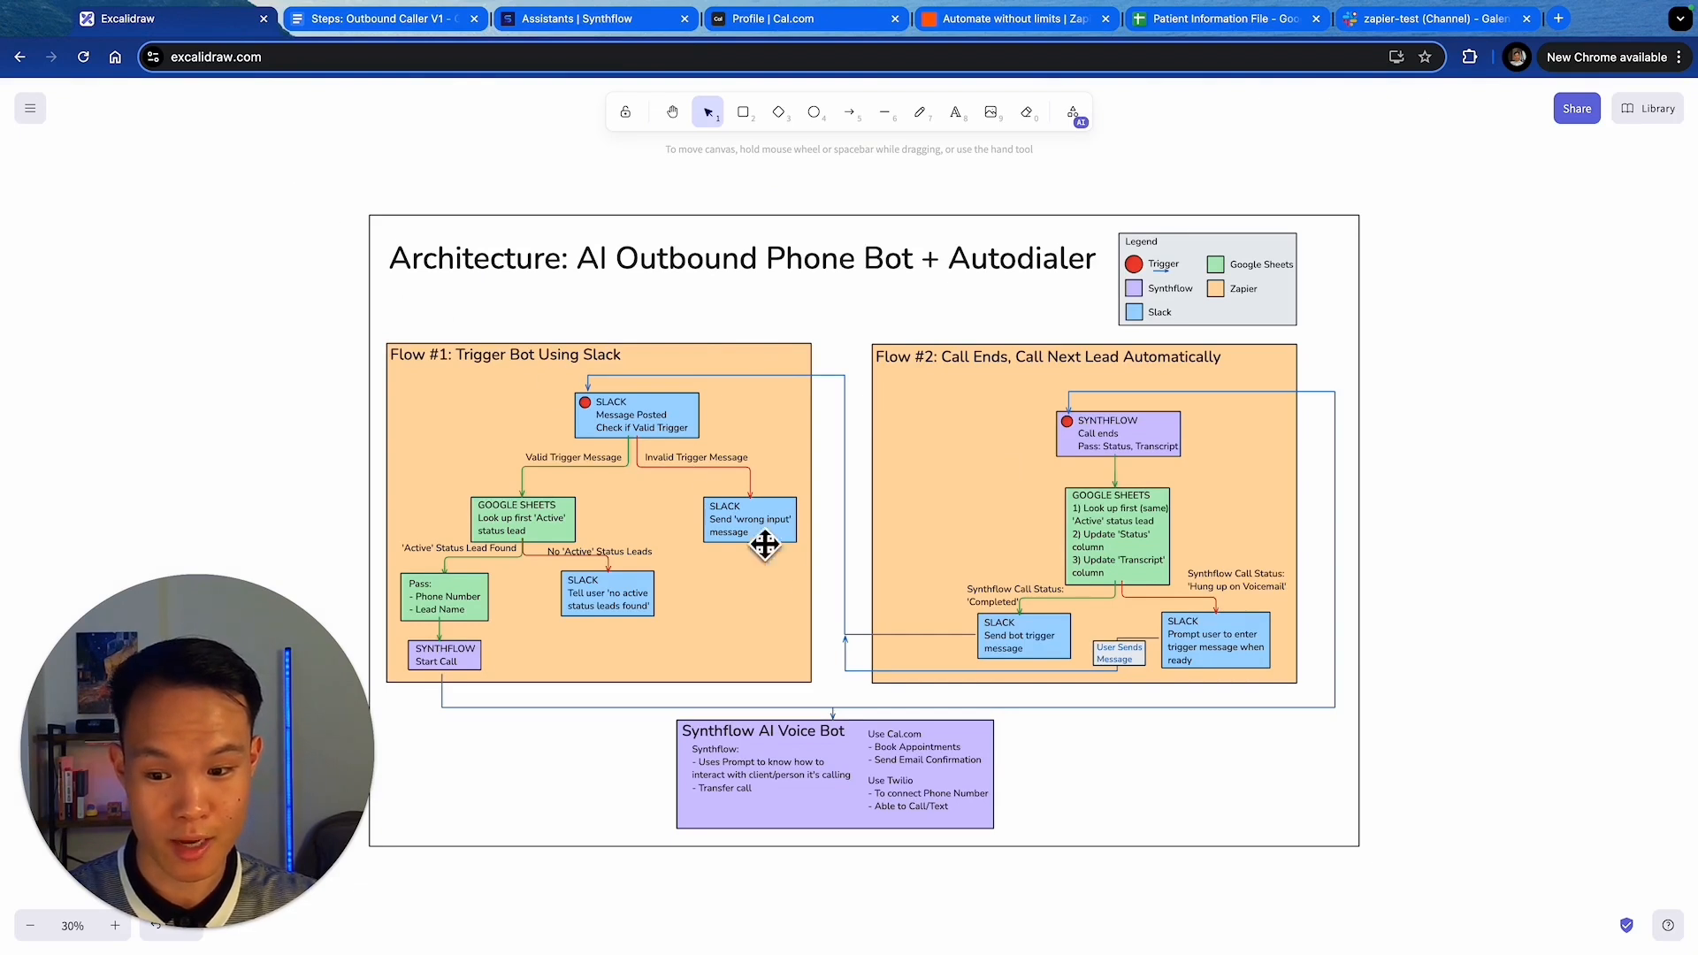
pyautogui.click(562, 536)
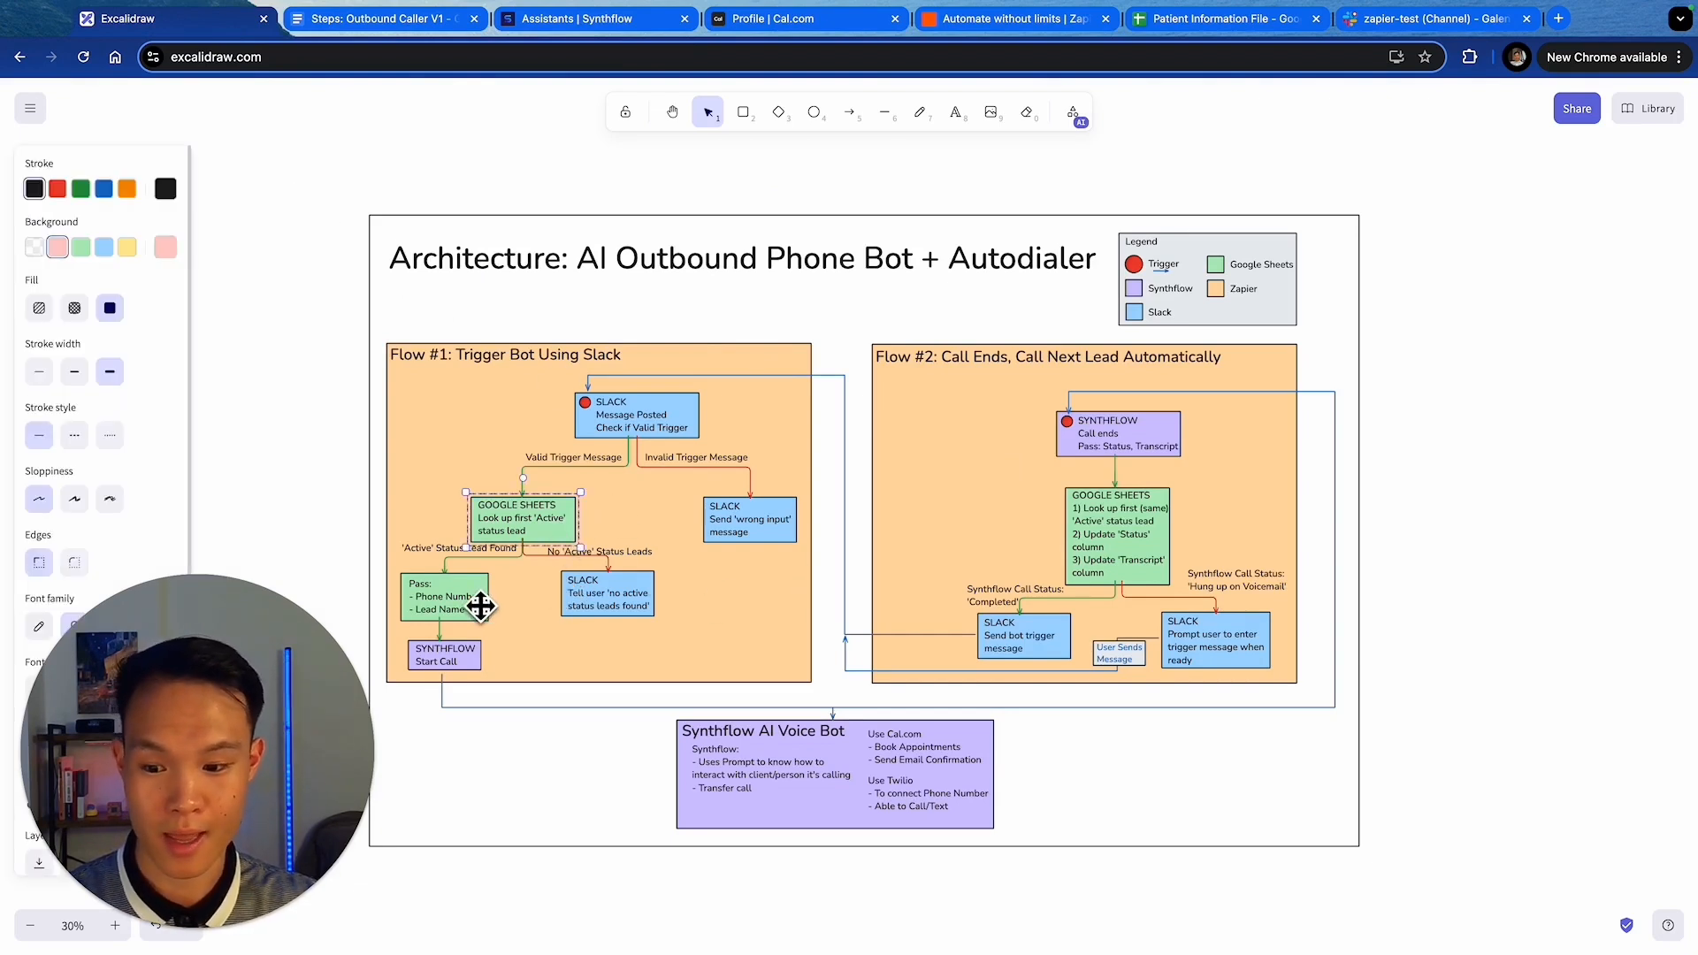
pyautogui.click(1156, 559)
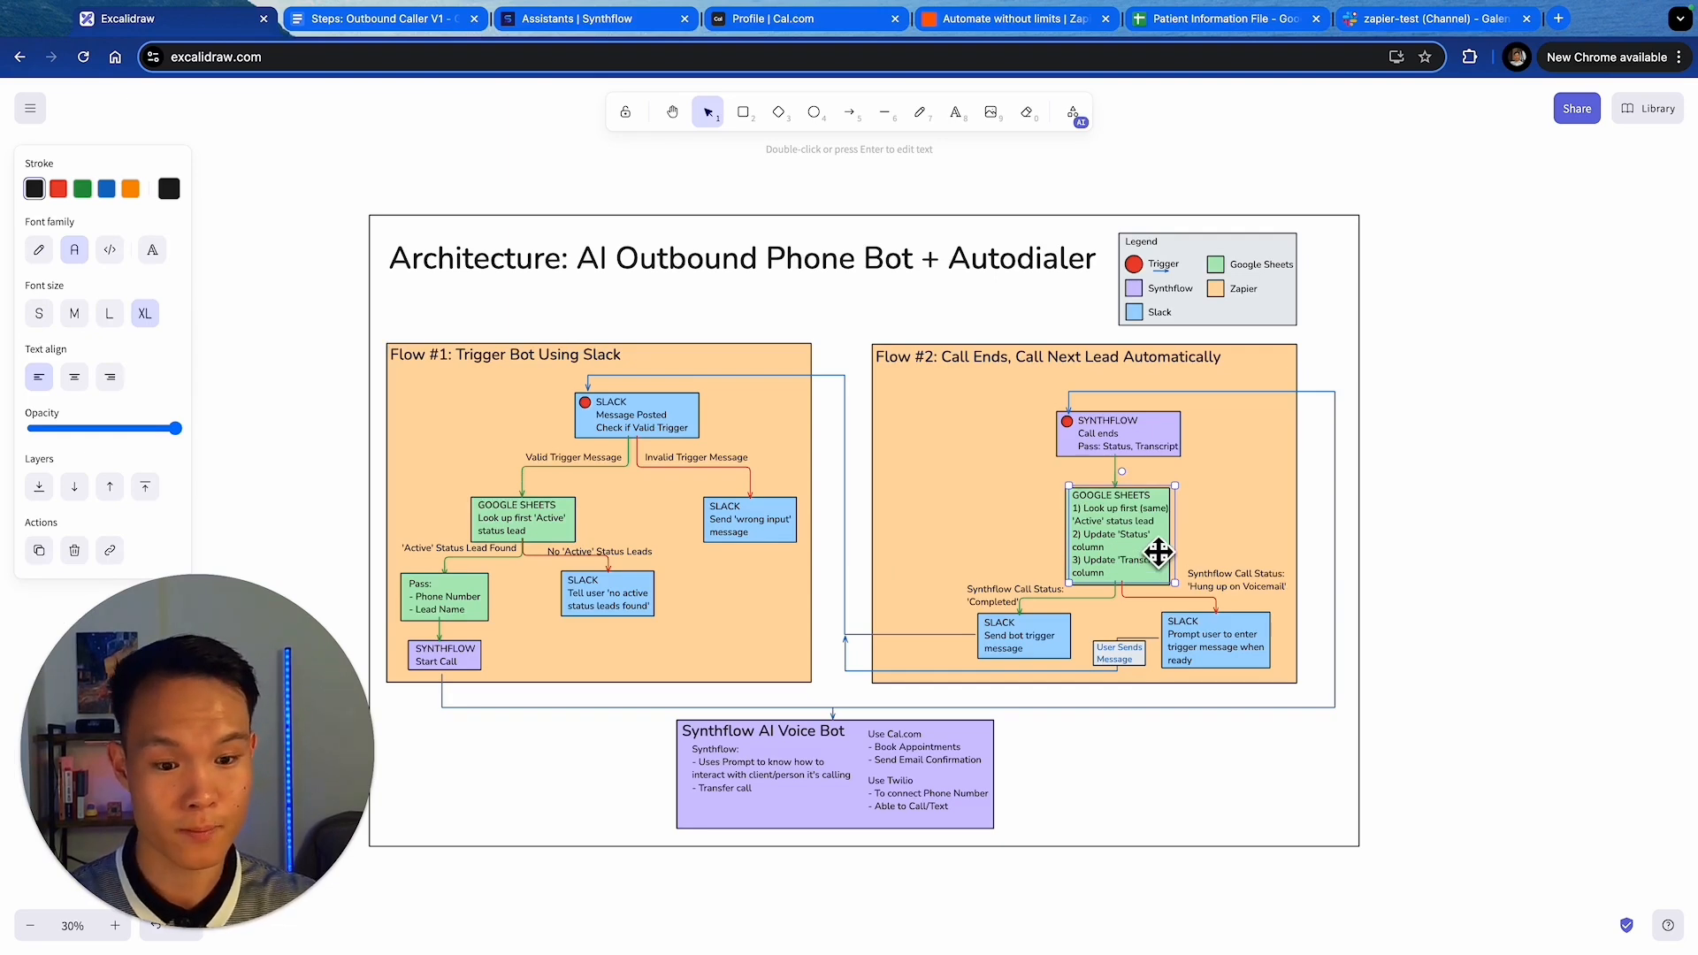
pyautogui.click(1232, 25)
pyautogui.hotkey('ctrl', 't')
pyautogui.write('sheets.google.com')
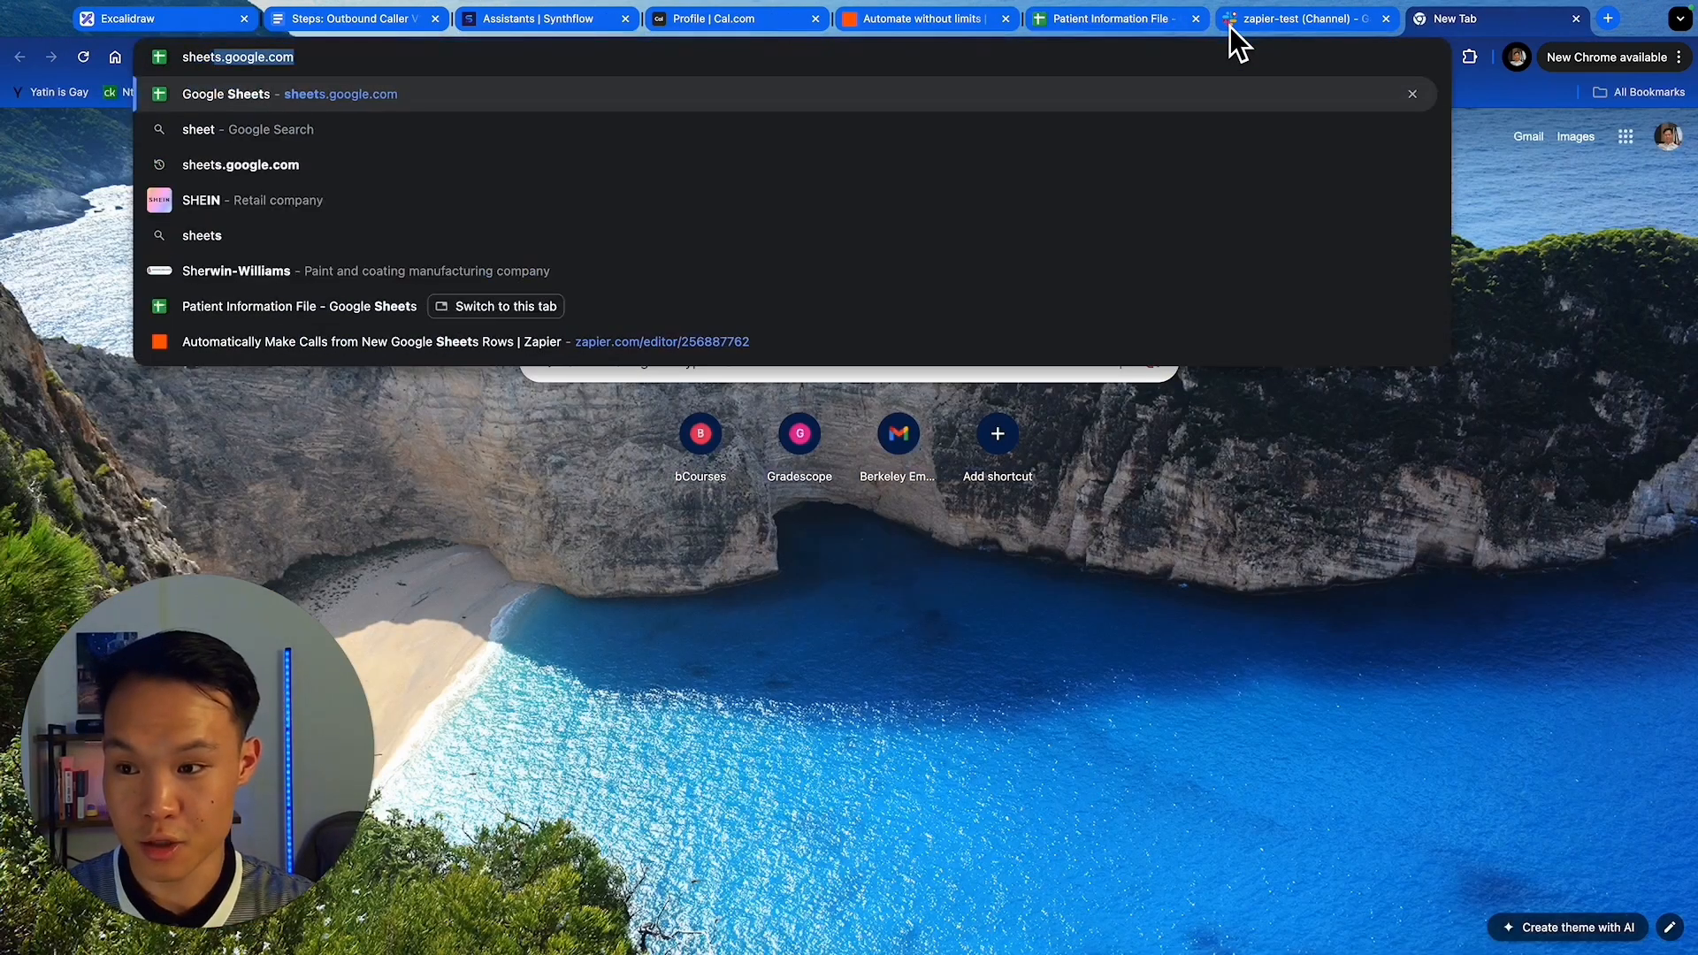
pyautogui.press('Return')
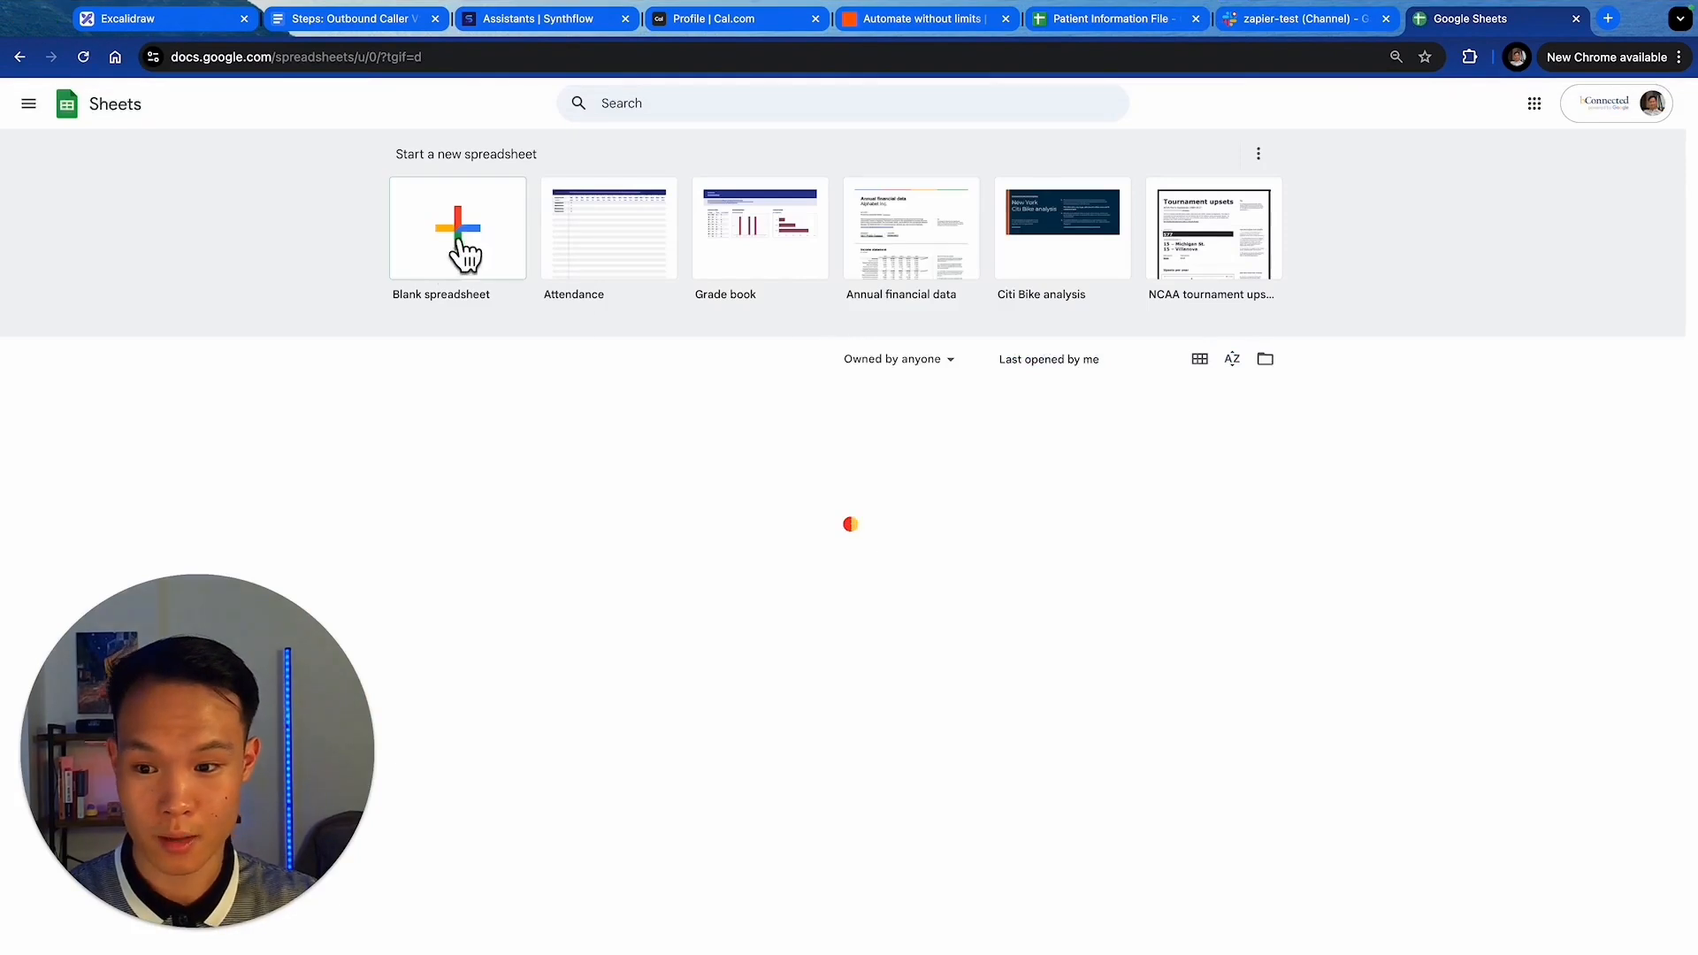
pyautogui.click(456, 231)
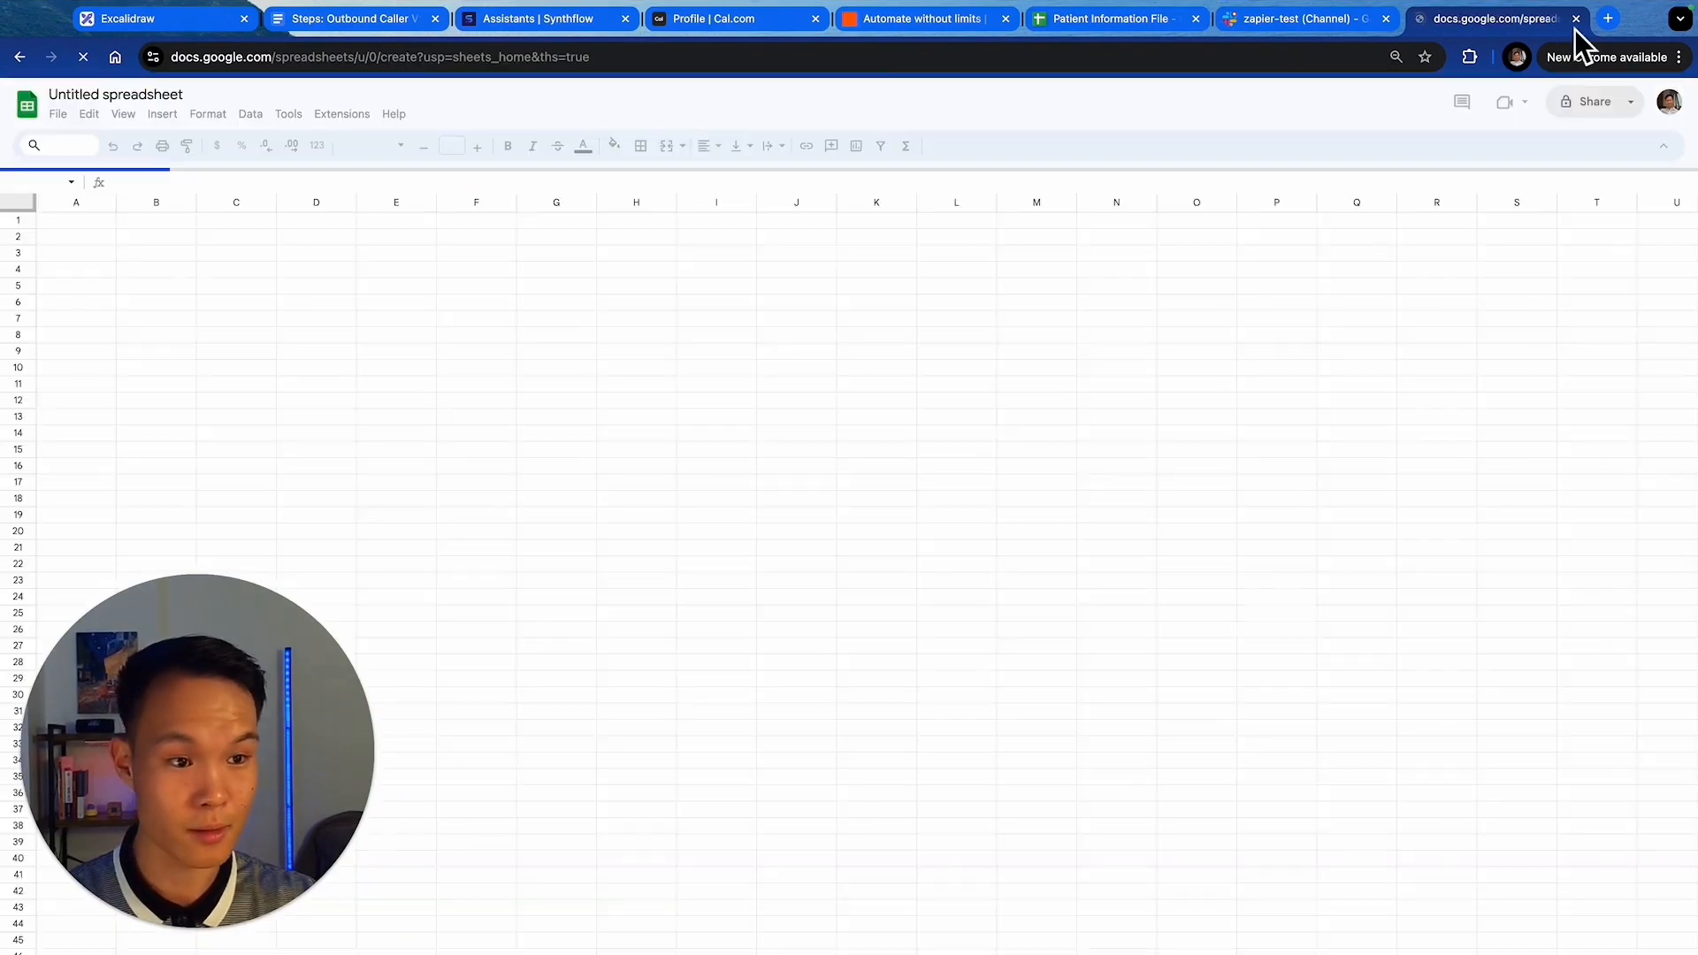
pyautogui.click(1576, 19)
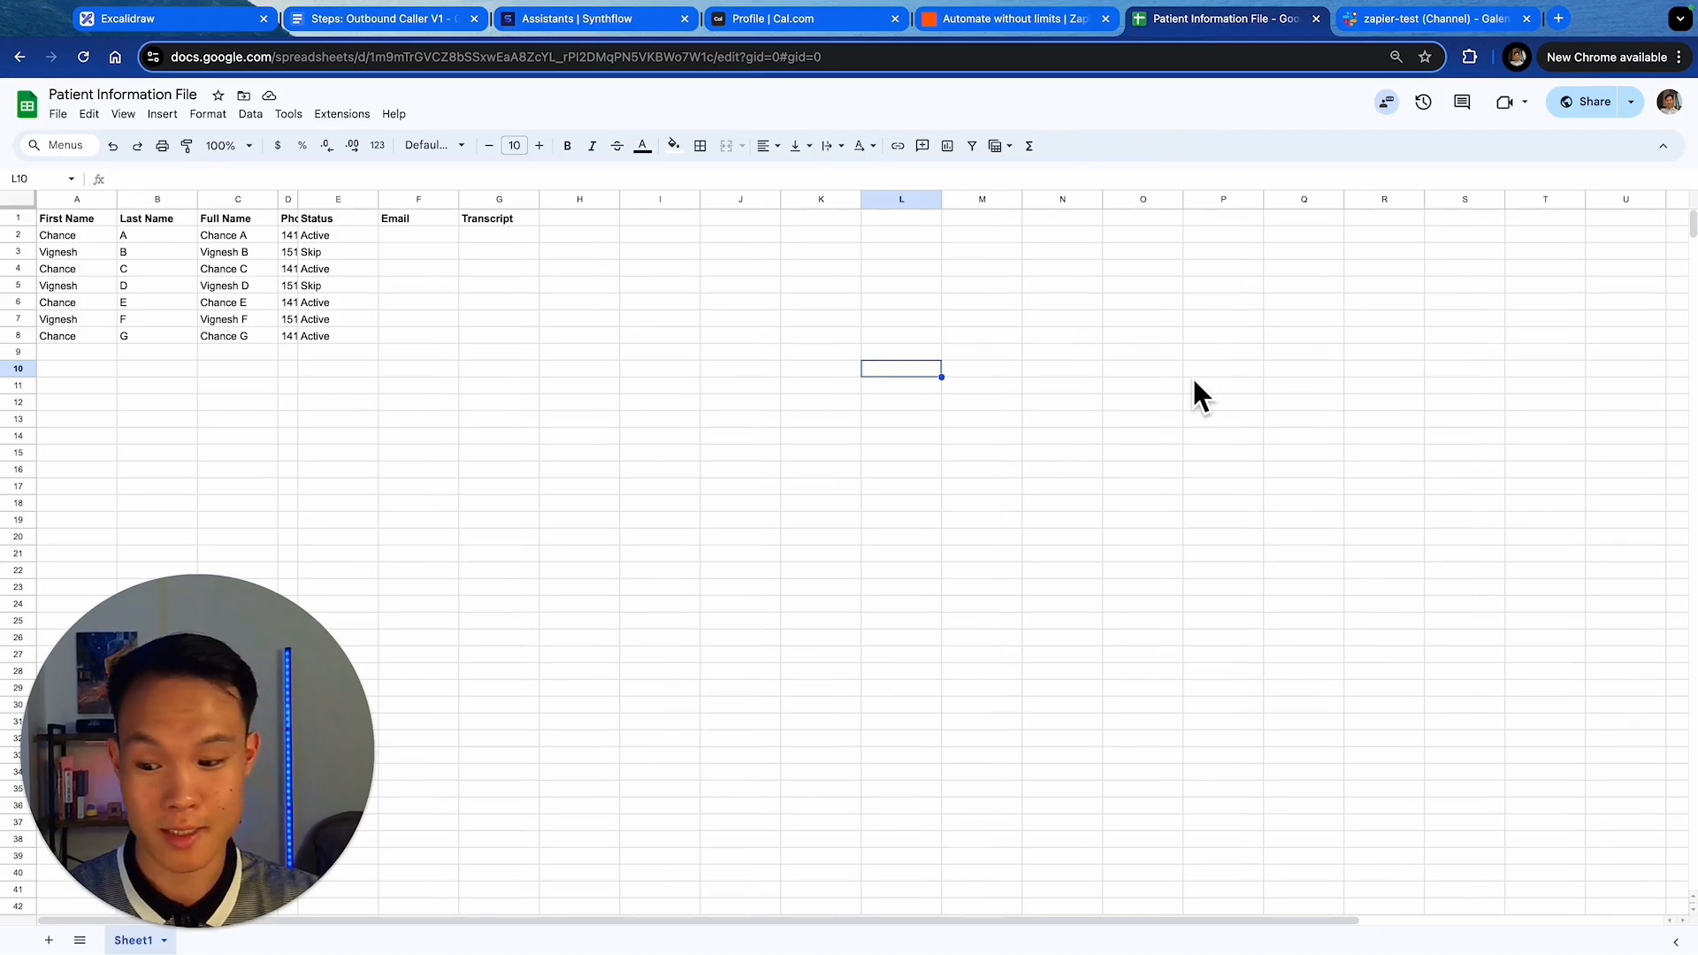
# - Examine the Full Name, Phone Number and Status columns of the Patient Information File
pyautogui.moveTo(233, 225); pyautogui.dragTo(243, 333)
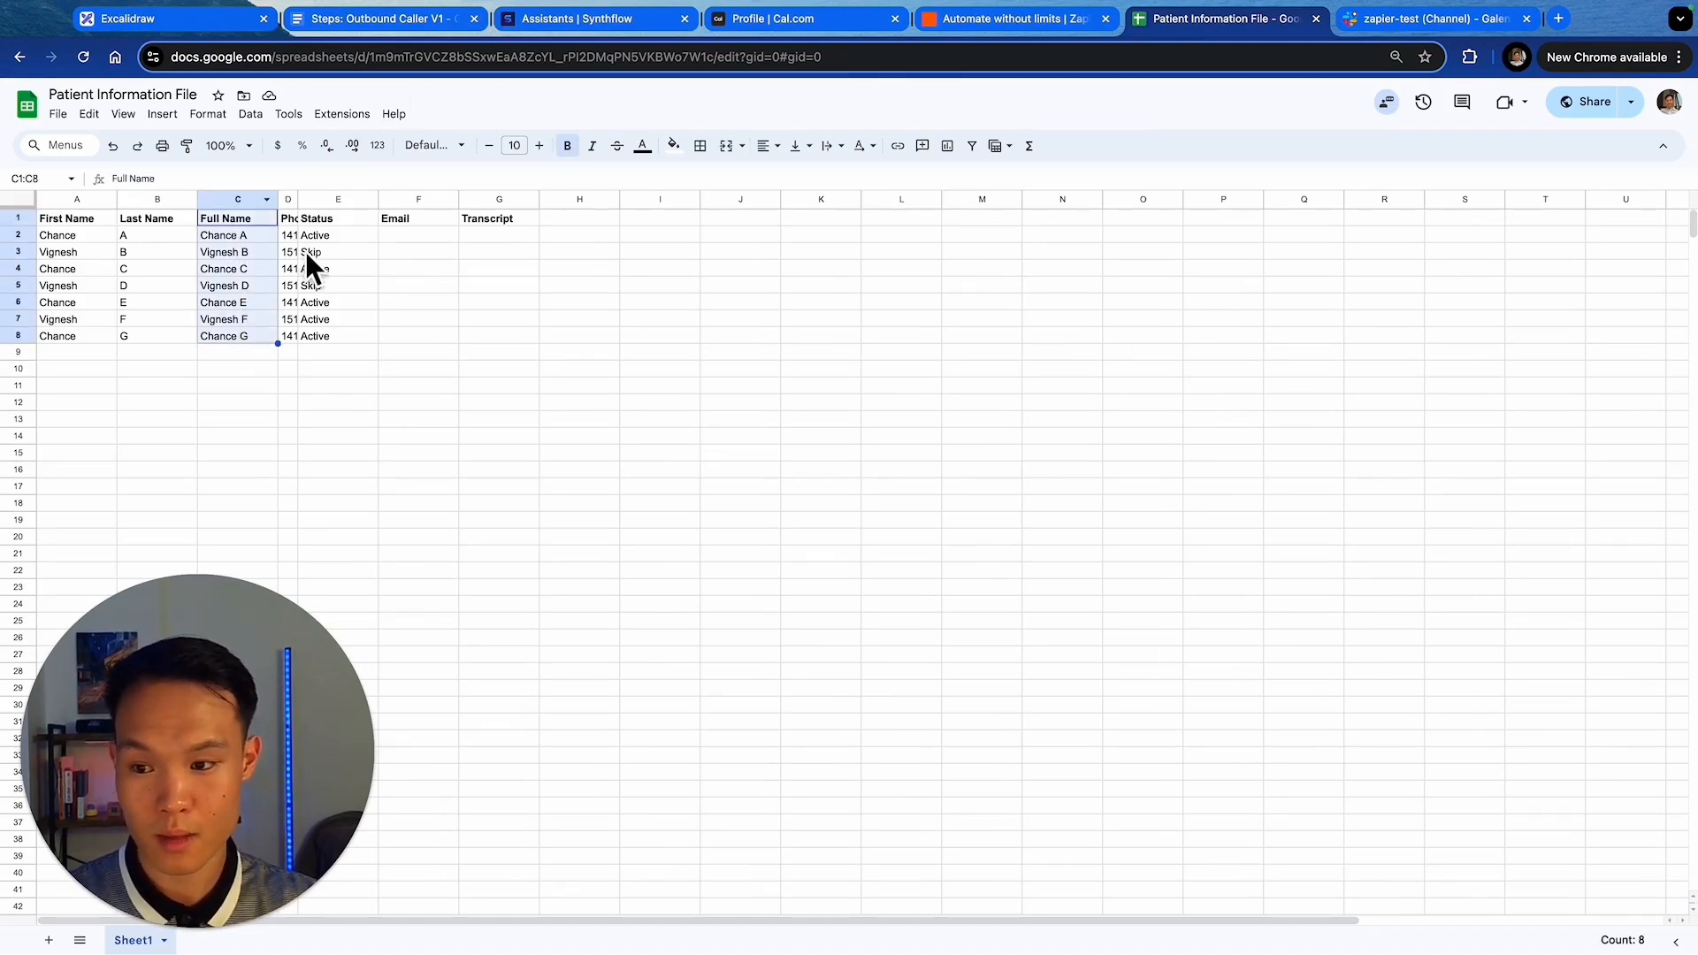
pyautogui.moveTo(295, 225); pyautogui.dragTo(288, 335)
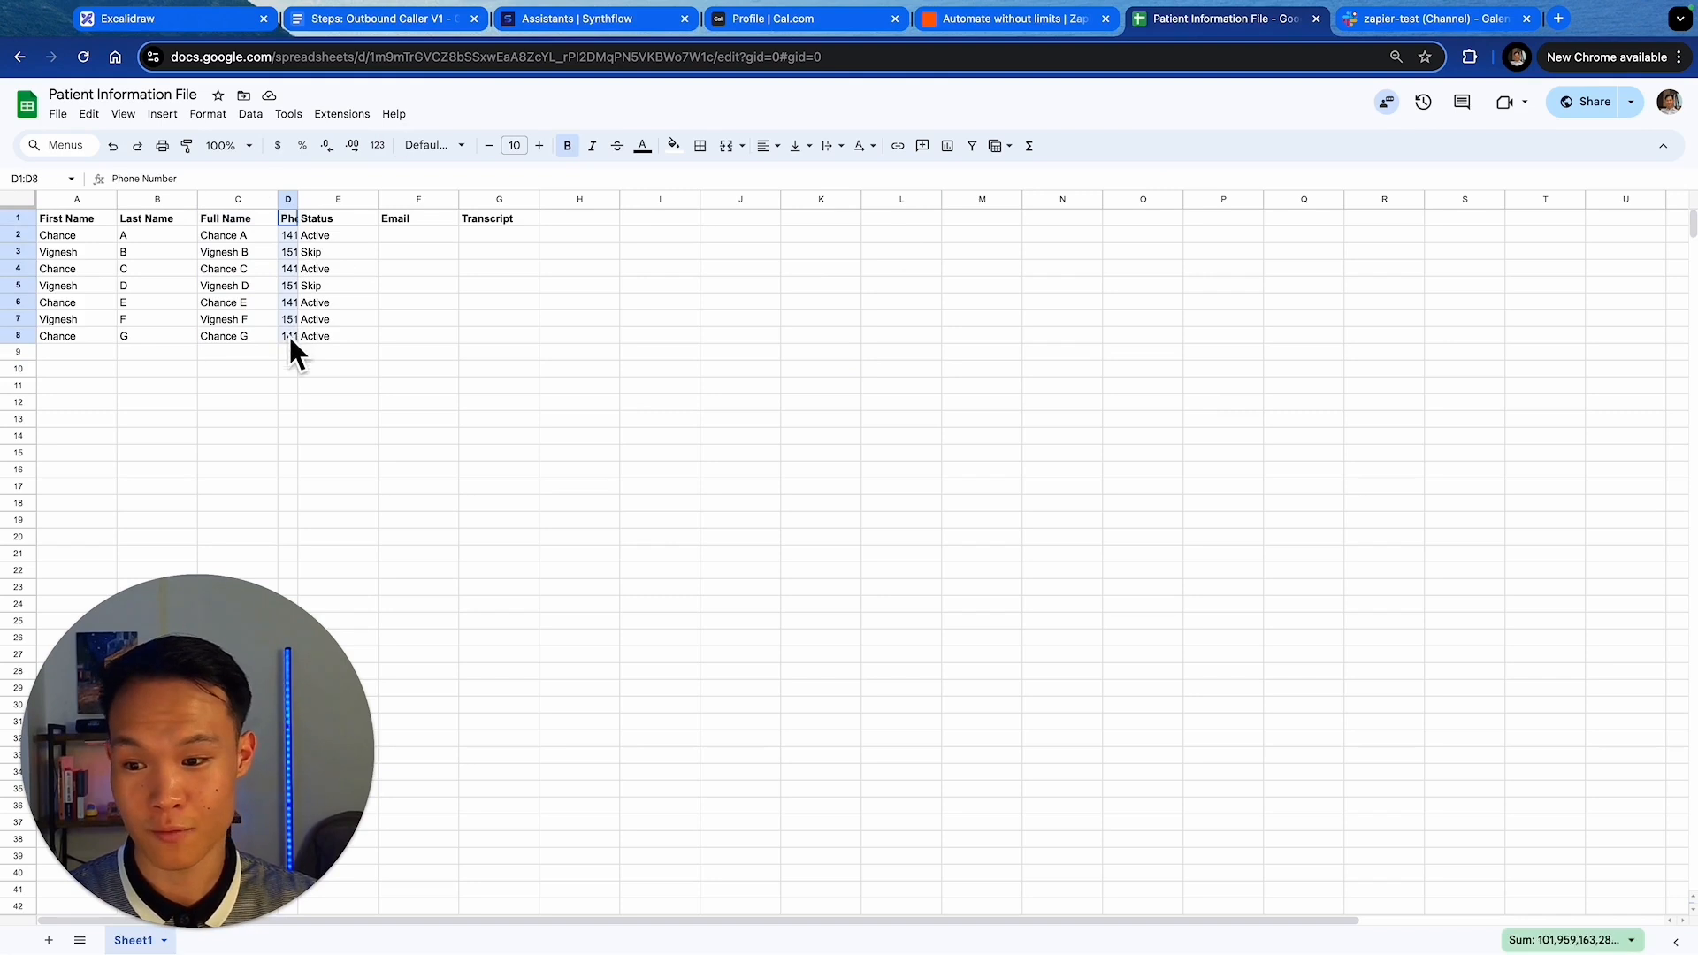
pyautogui.click(390, 384)
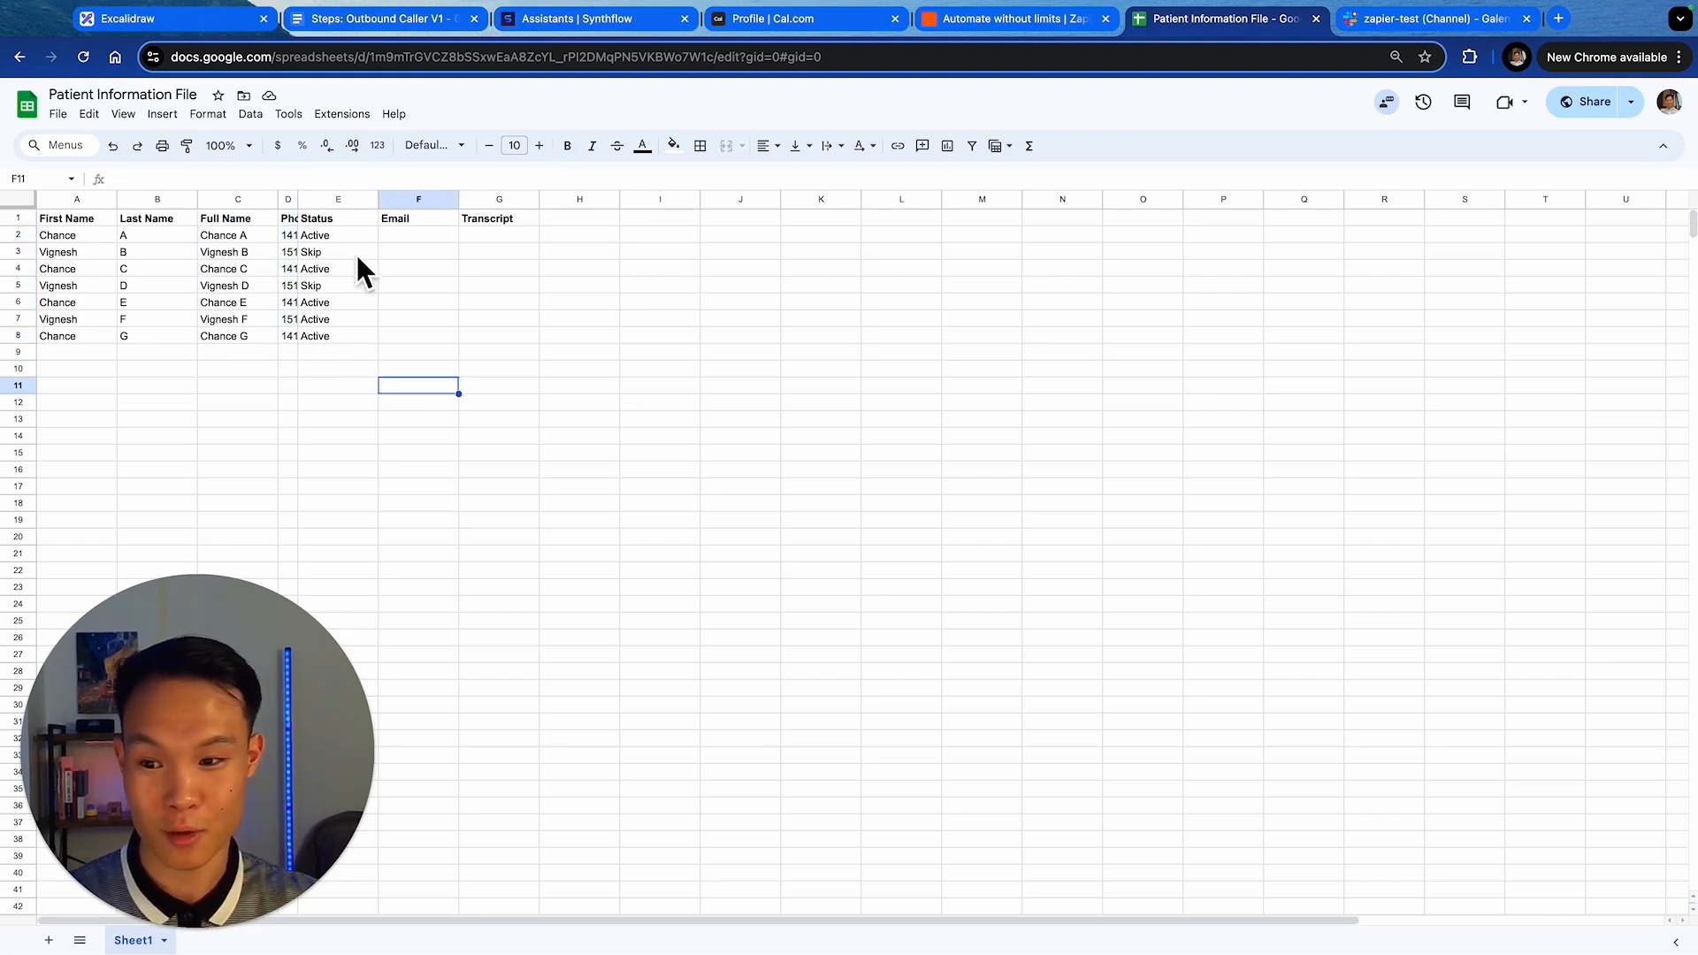
pyautogui.moveTo(344, 223); pyautogui.dragTo(344, 340)
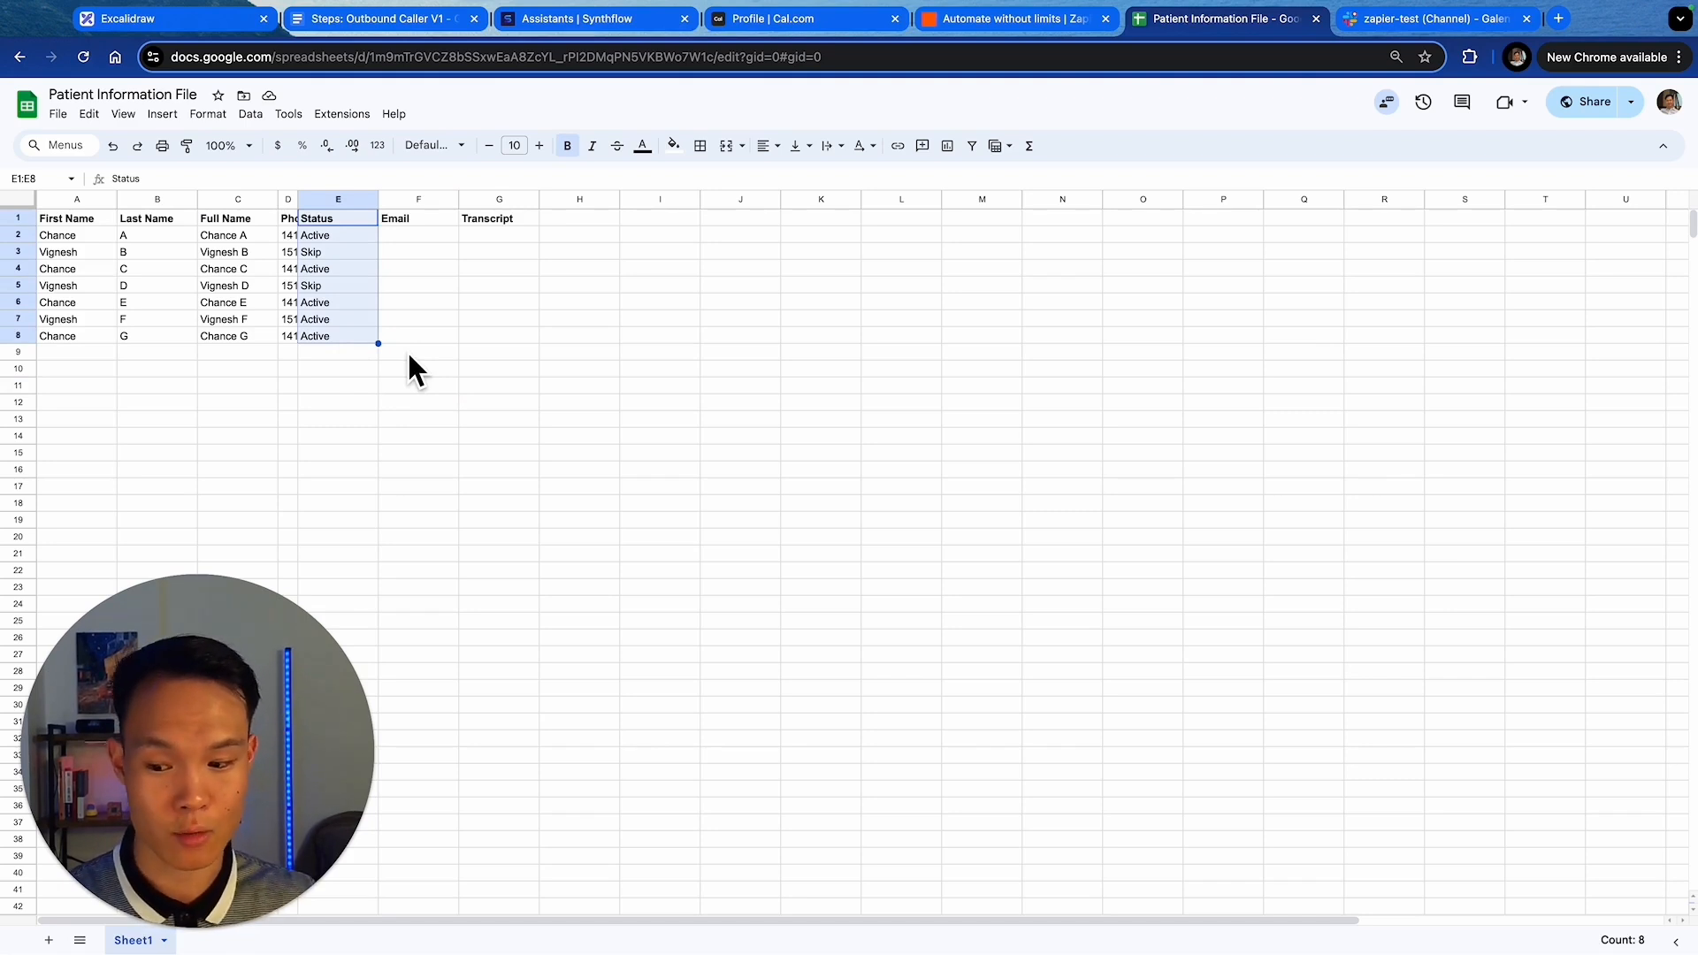
pyautogui.click(334, 241)
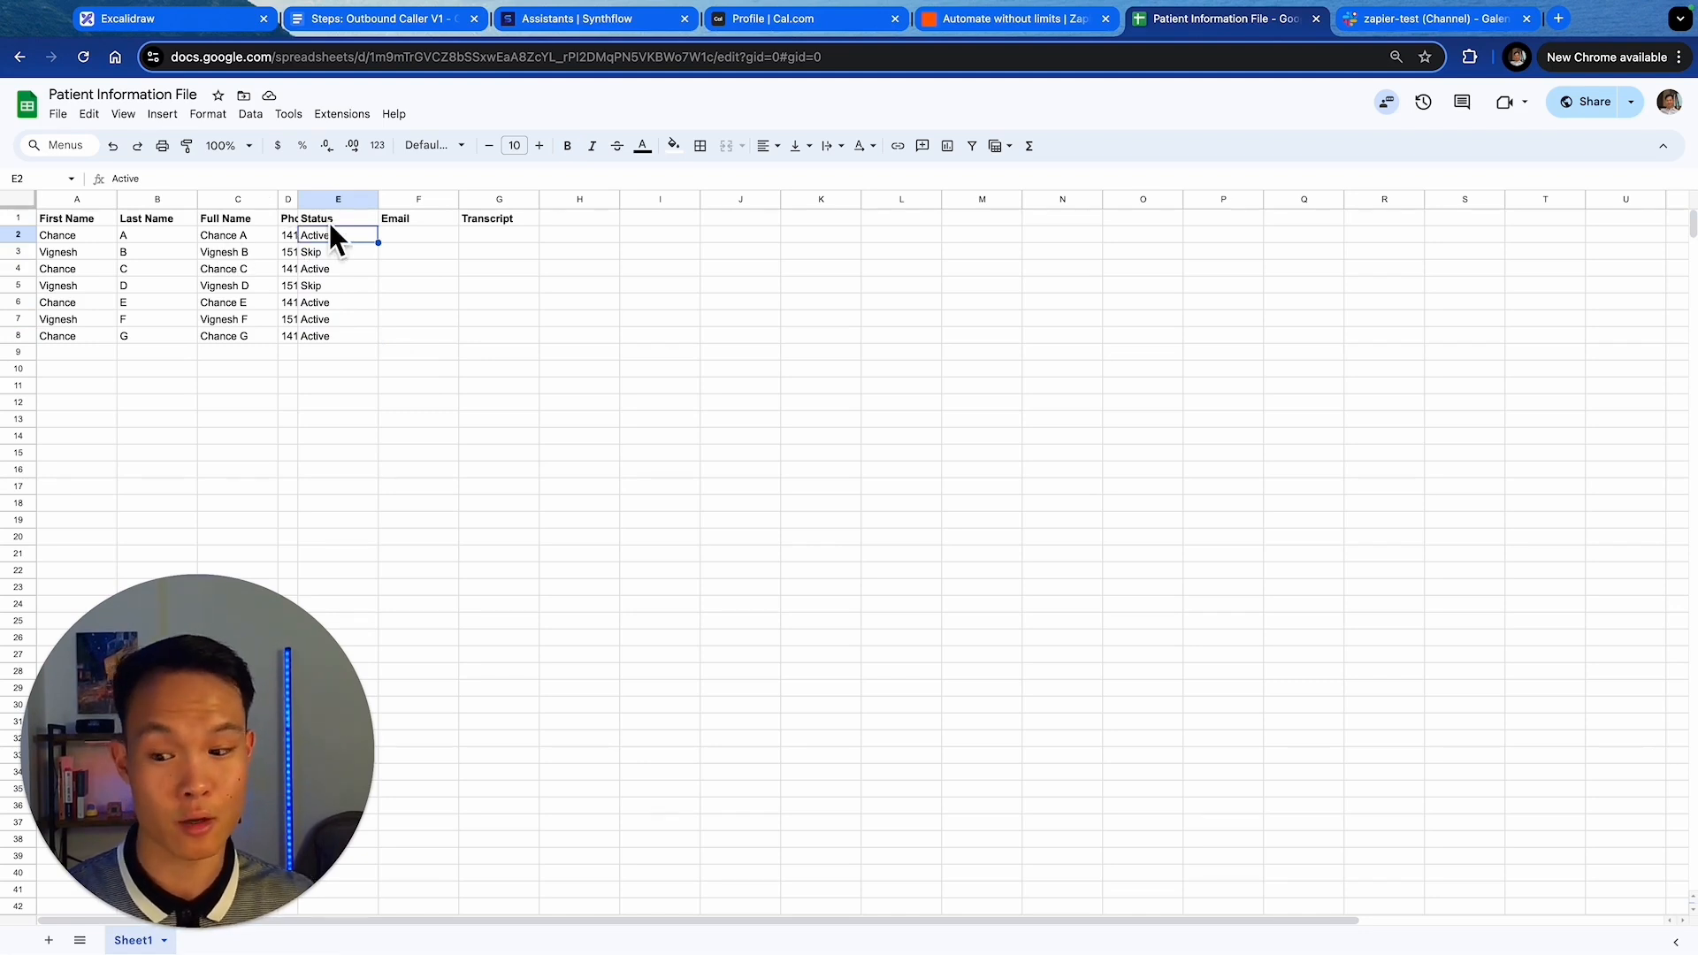
# - Switch to Slack and start a new channel named tutorial-mtmcaller
pyautogui.click(1382, 36)
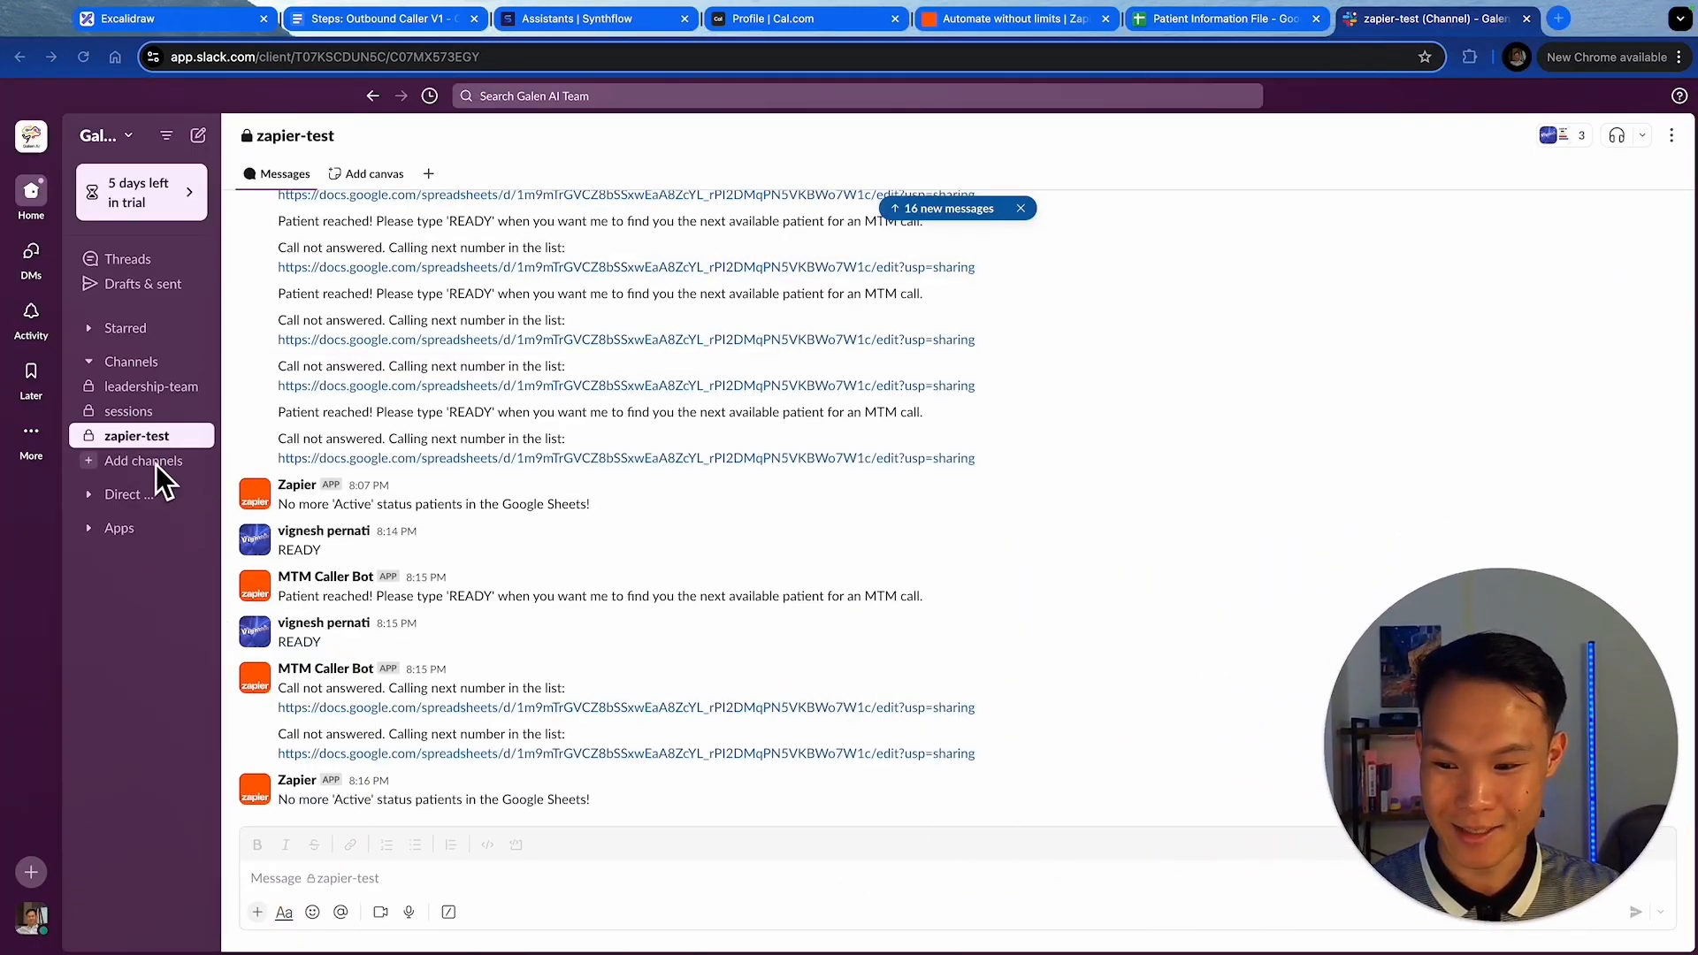
pyautogui.click(106, 467)
pyautogui.click(124, 497)
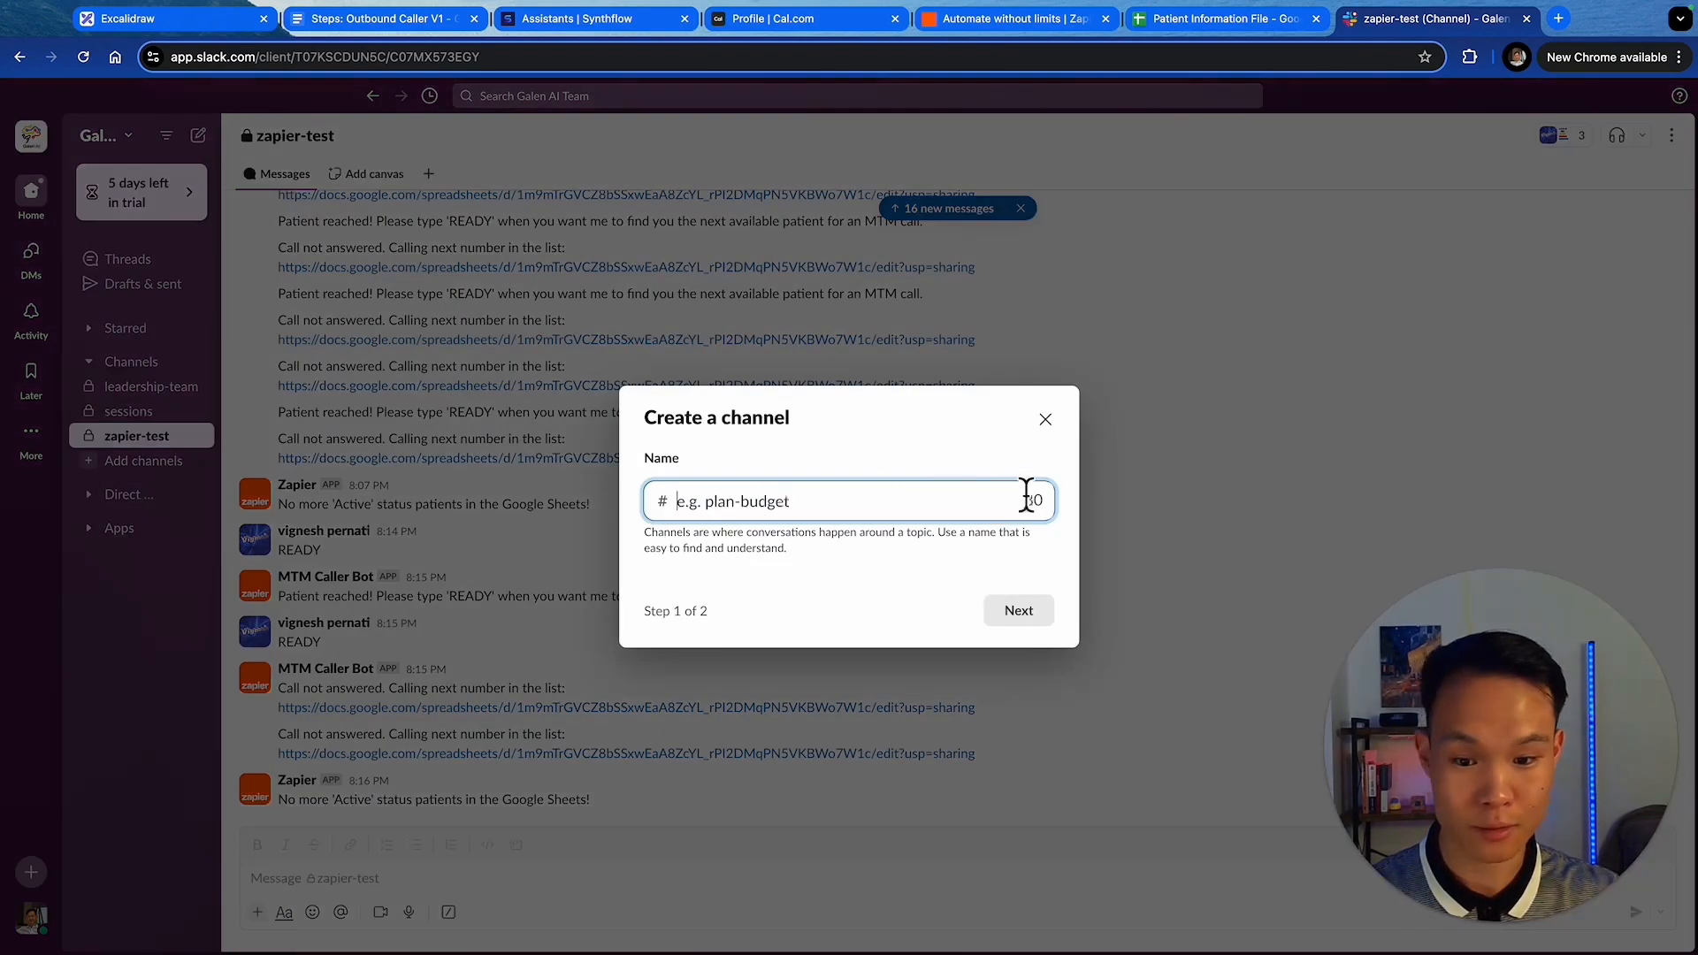
pyautogui.click(886, 517)
pyautogui.write('turor')
pyautogui.press('BackSpace')
pyautogui.press('BackSpace')
pyautogui.press('BackSpace')
pyautogui.write('t')
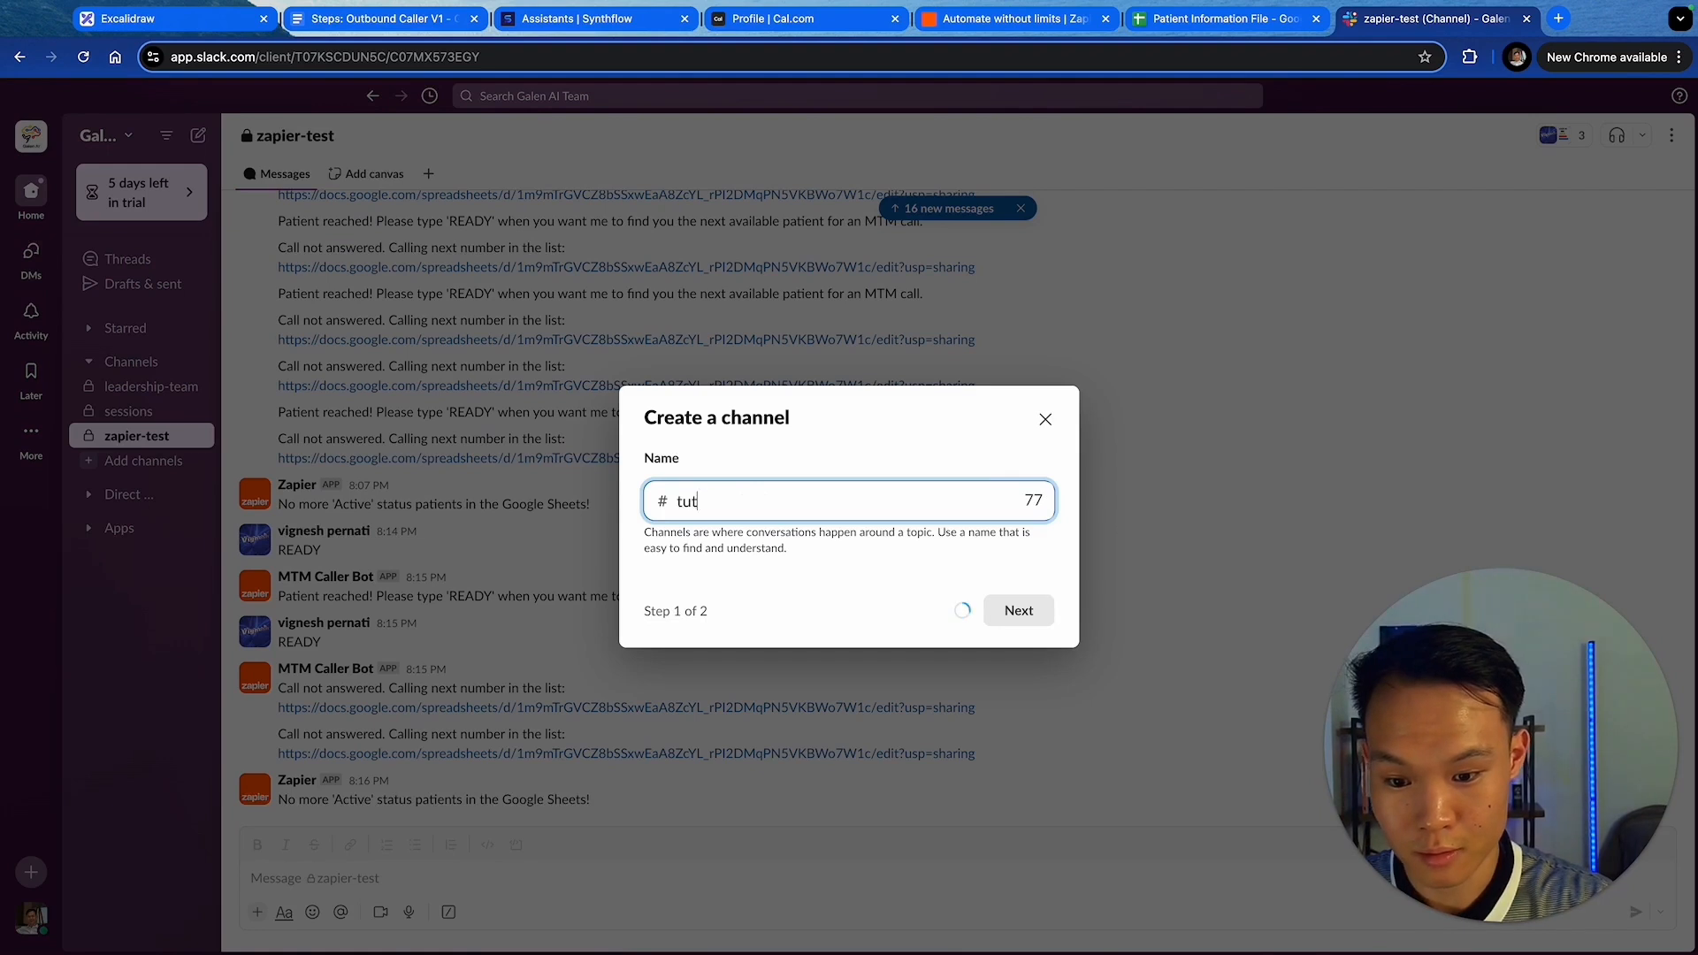
pyautogui.write('orial-mtmcaller')
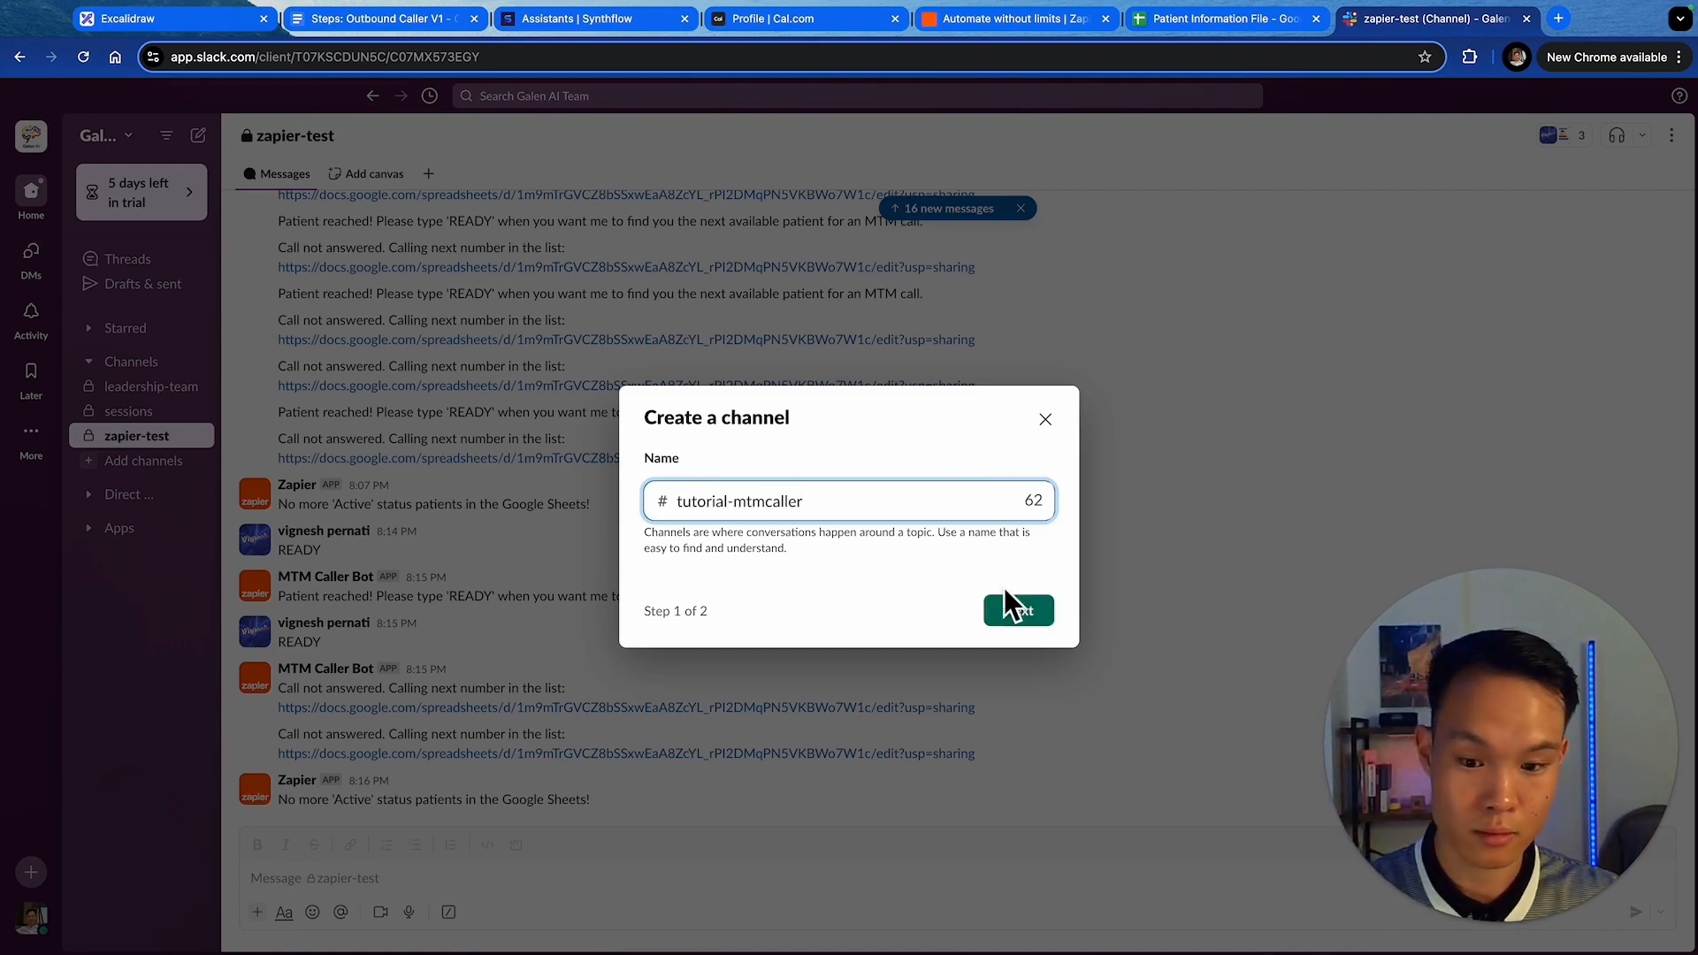
# - Set the new channel's visibility to Private, create it, and skip adding people
pyautogui.click(1012, 610)
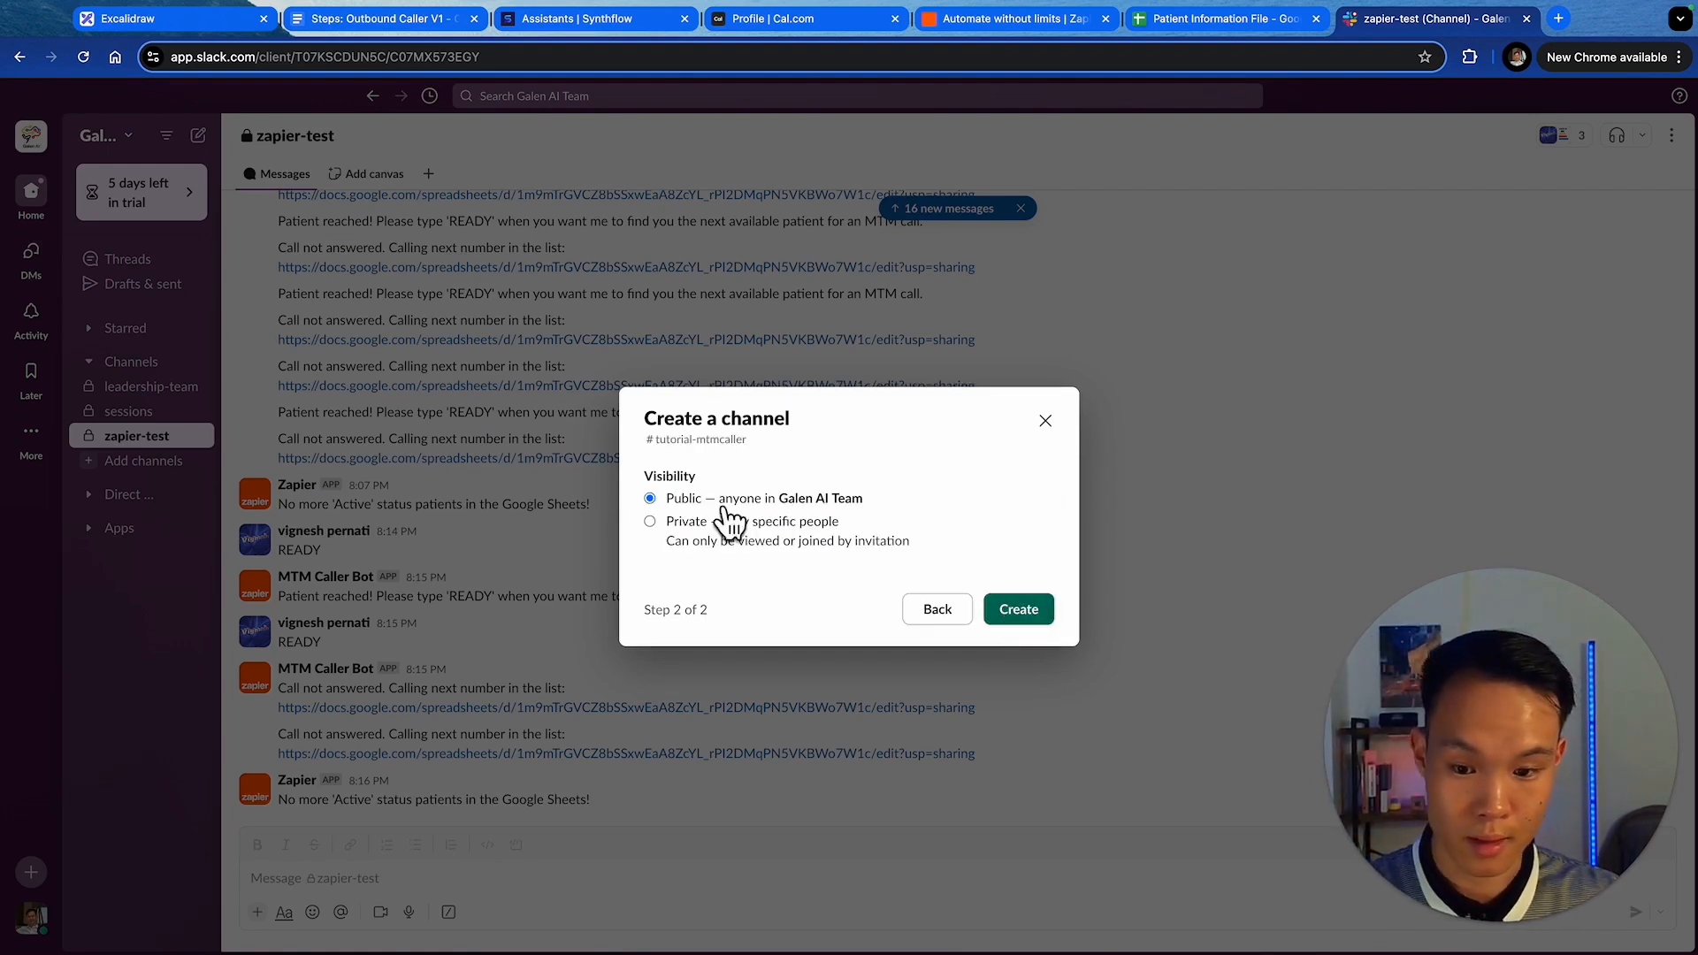
pyautogui.click(703, 531)
pyautogui.click(1016, 610)
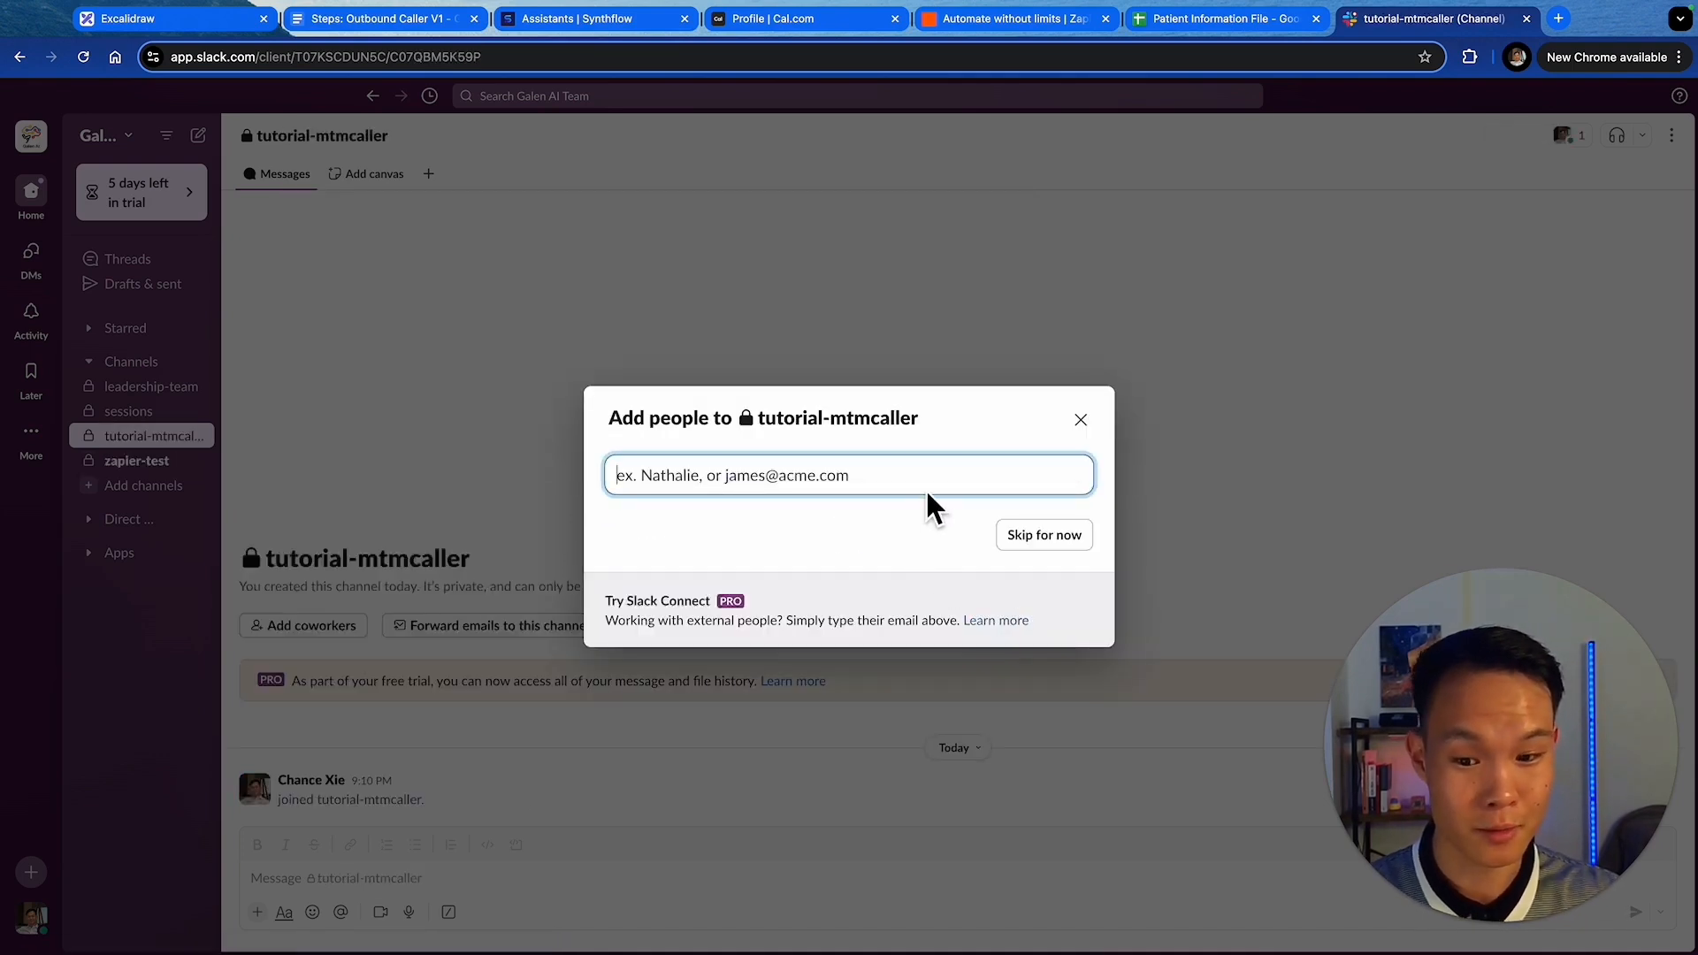
pyautogui.click(1050, 534)
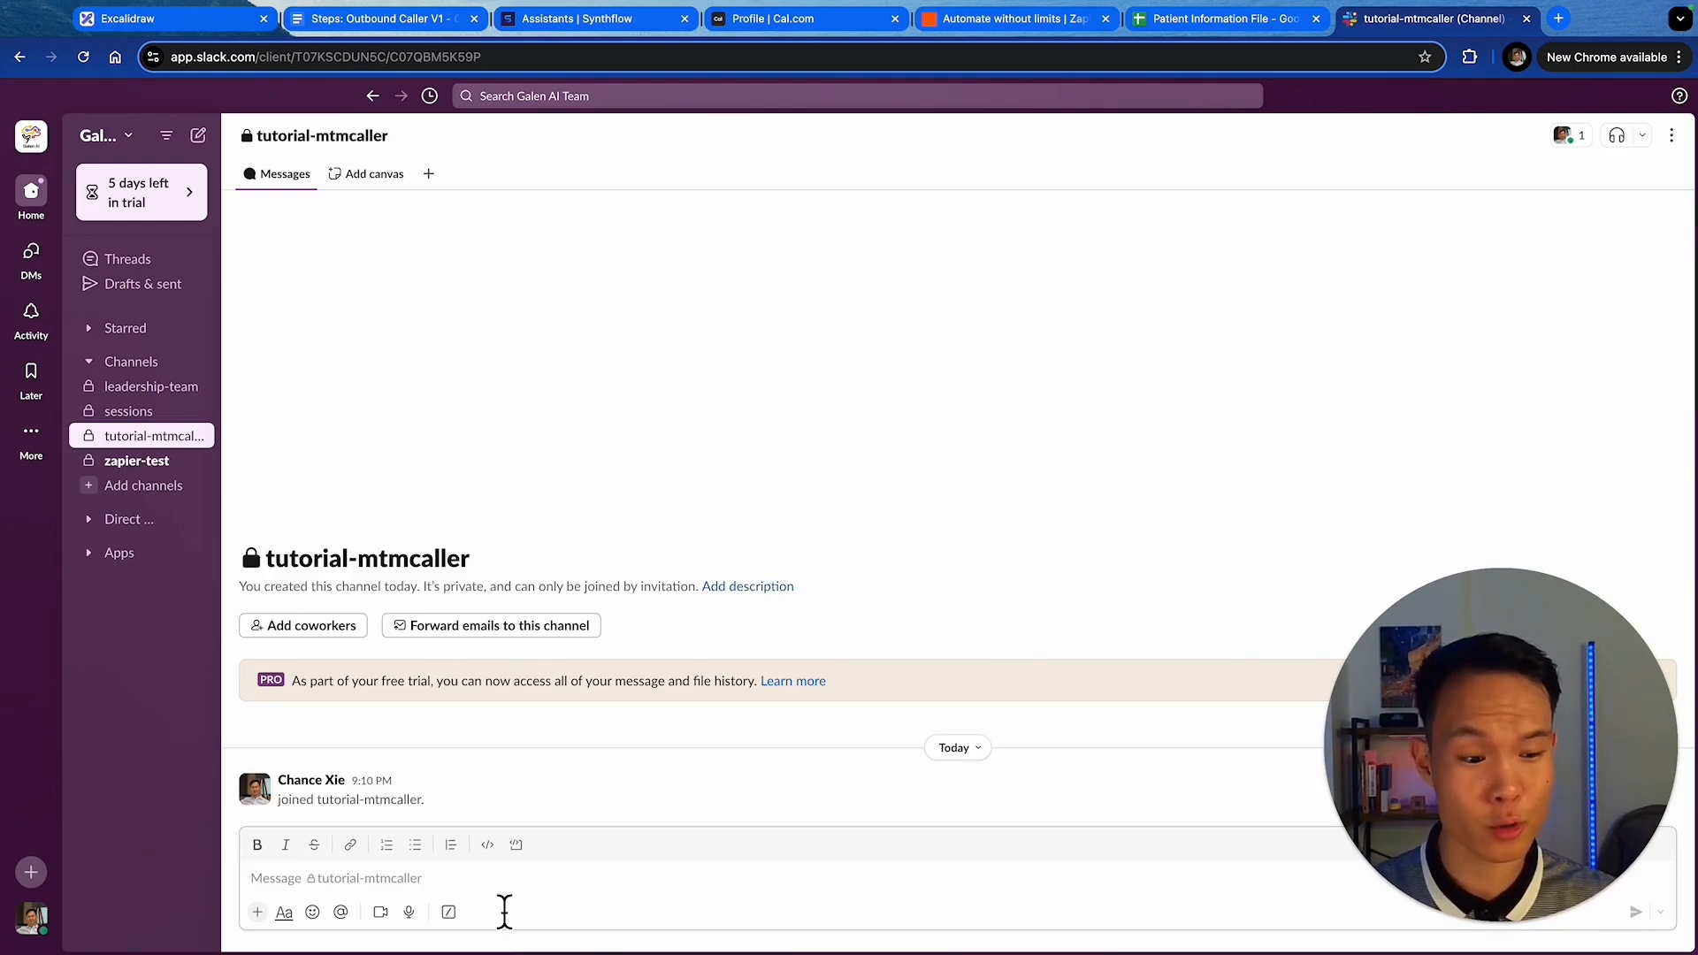
pyautogui.write('READY')
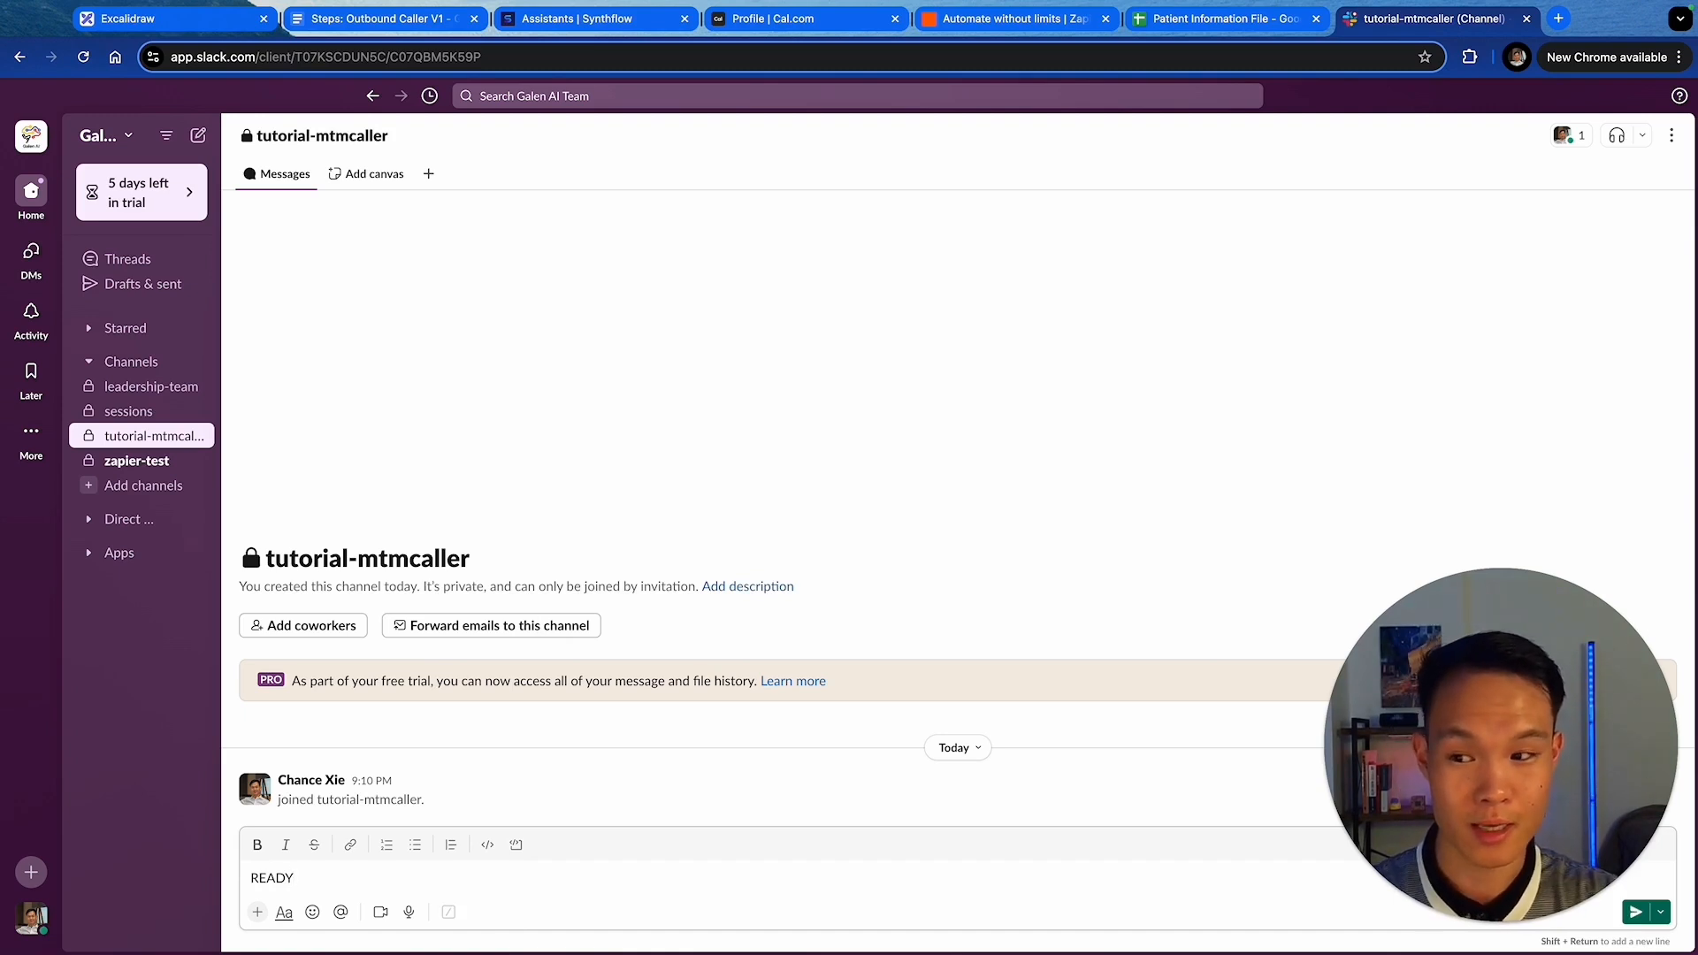
pyautogui.press('BackSpace')
pyautogui.press('BackSpace')
pyautogui.press('BackSpace')
pyautogui.press('BackSpace')
pyautogui.press('BackSpace')
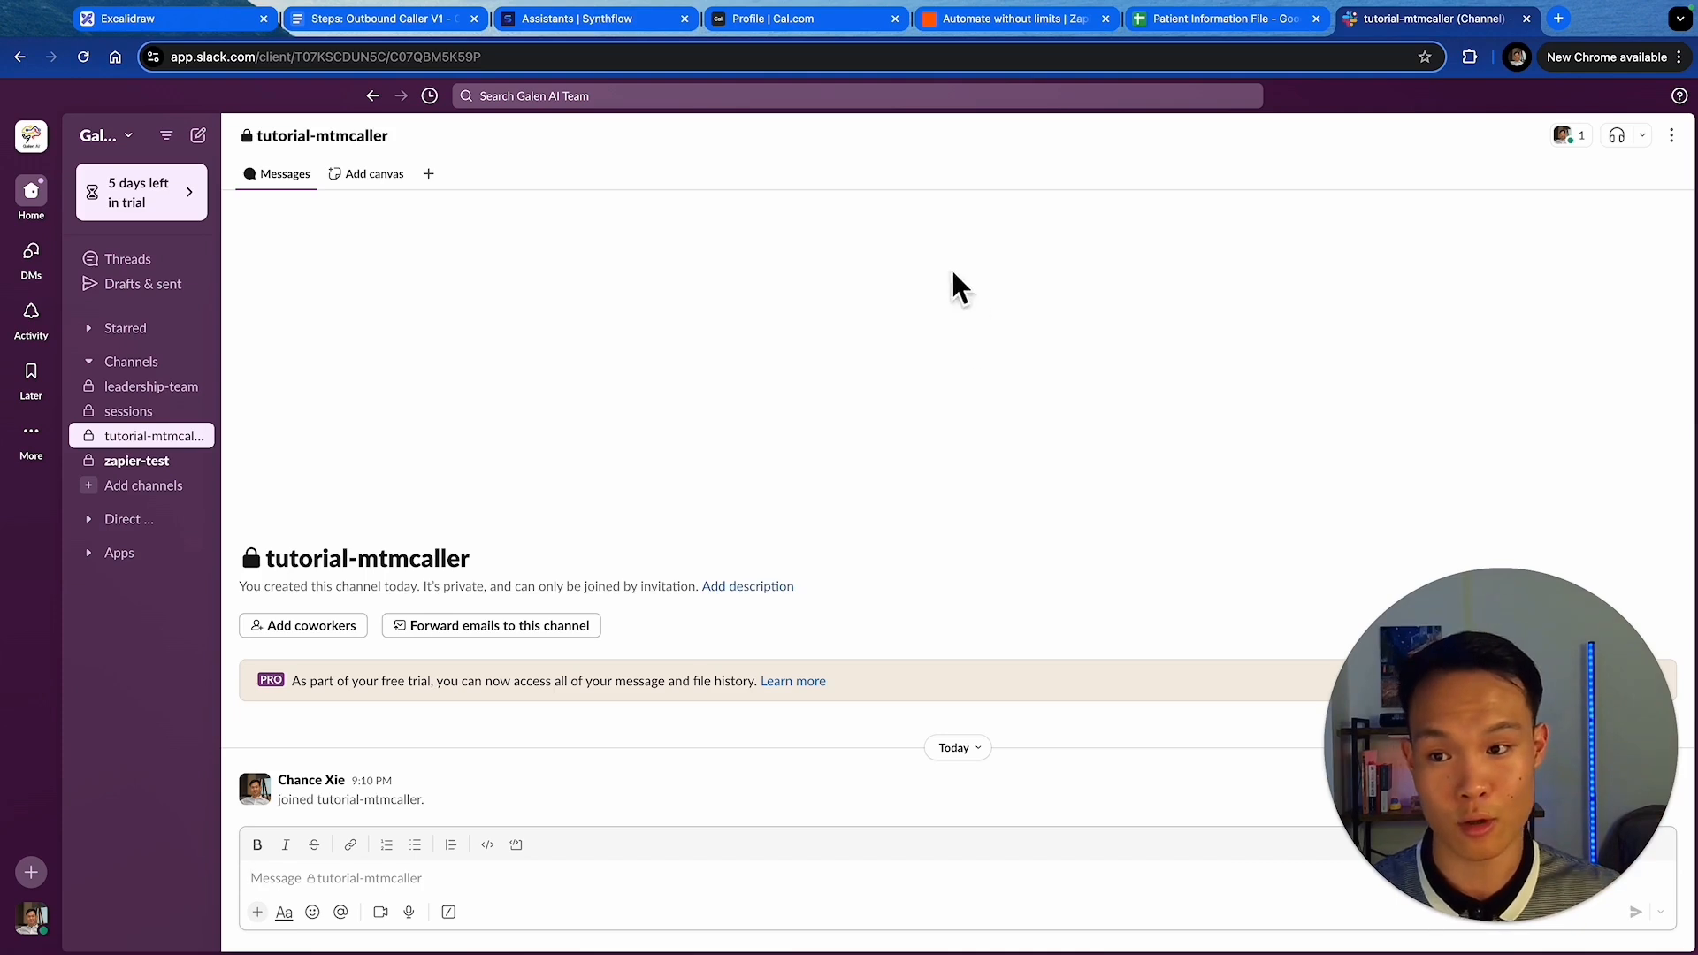
# - Review Flow #1 in the Excalidraw architecture diagram alongside the Slack tutorial channel and the Status column of the Patient Information File
pyautogui.click(150, 22)
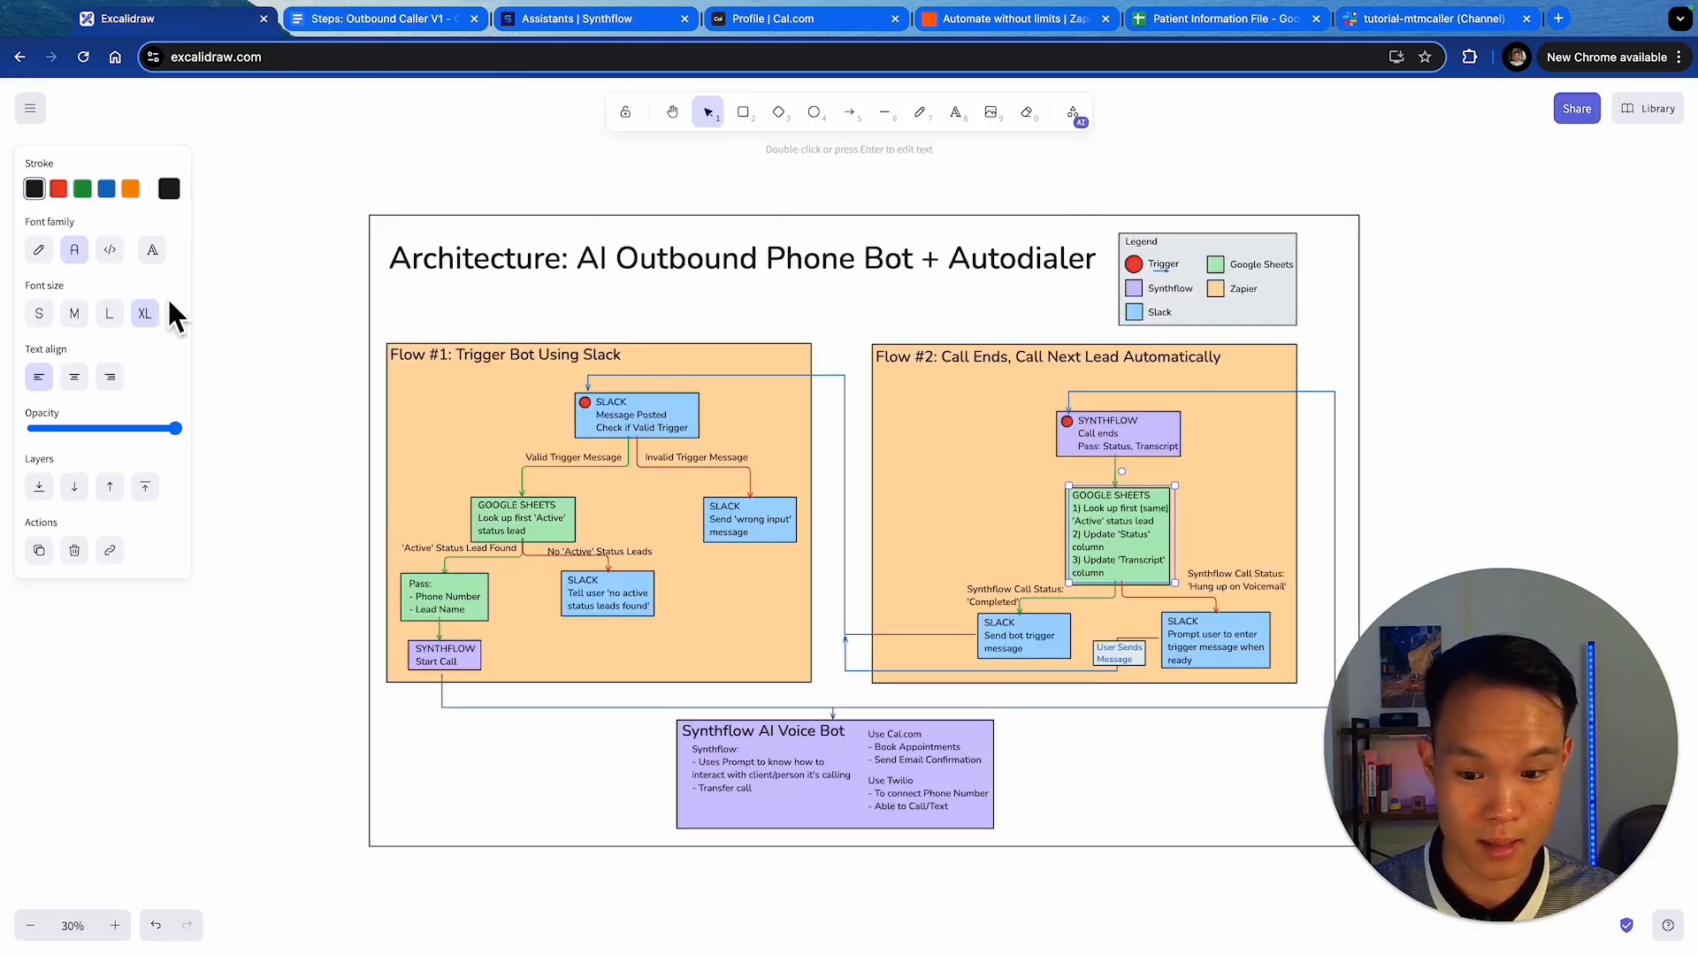
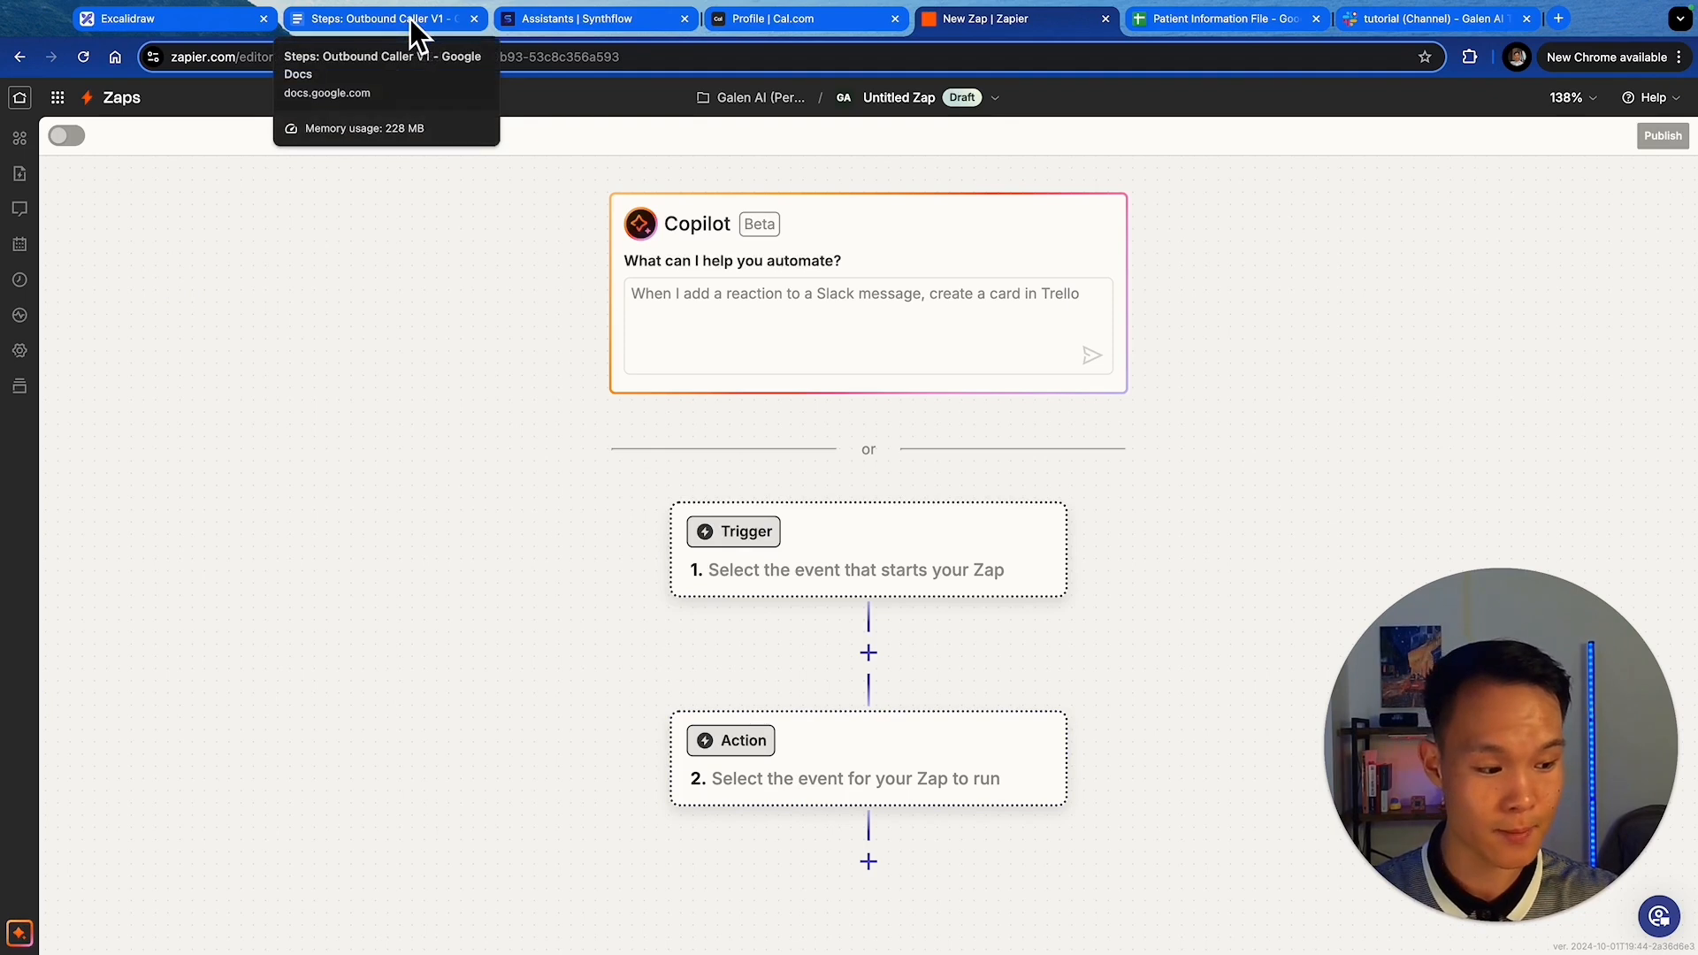
pyautogui.click(195, 25)
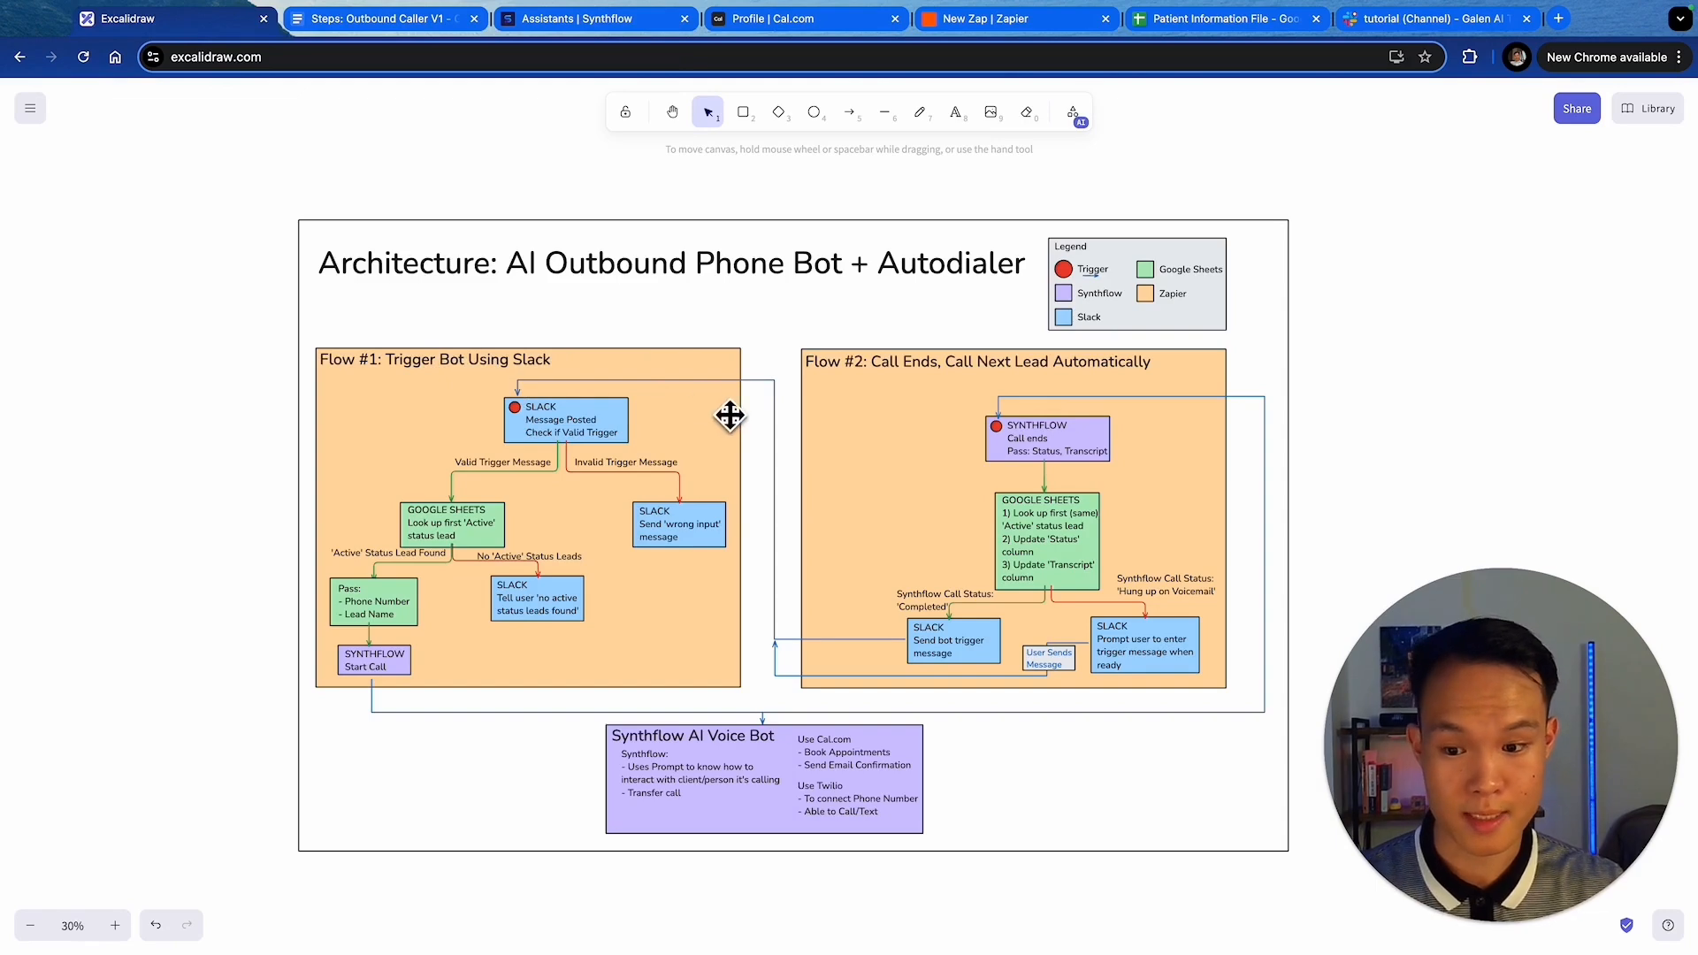
pyautogui.scroll(2, 683, 449)
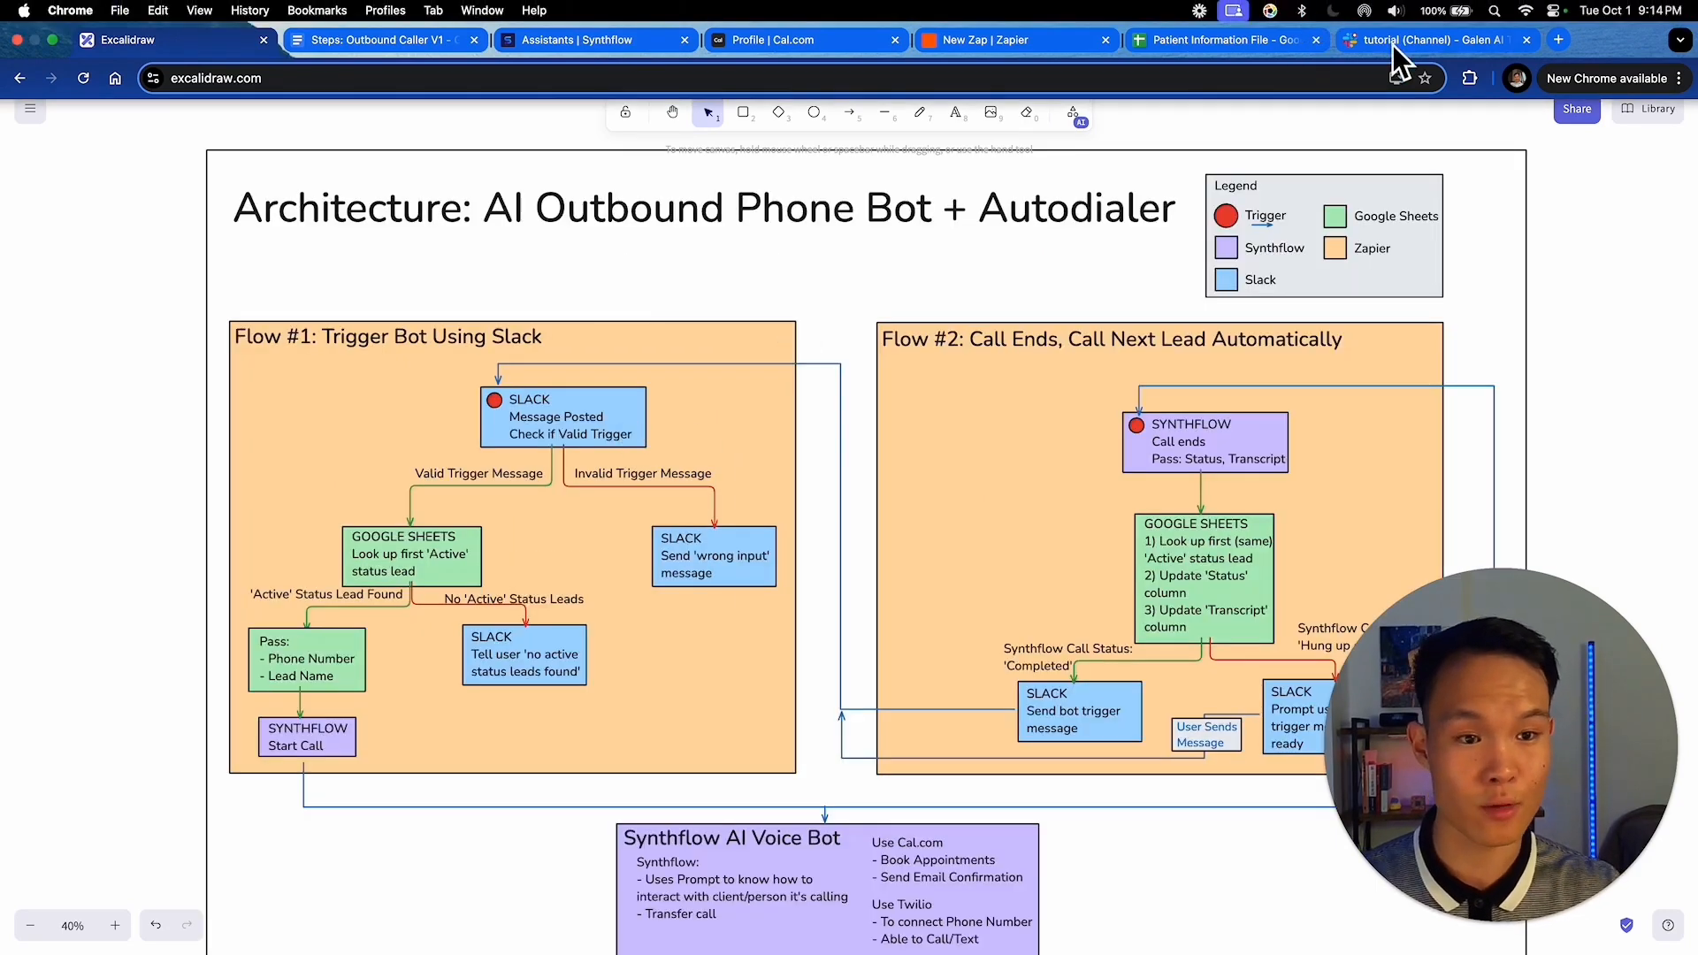
pyautogui.click(1392, 43)
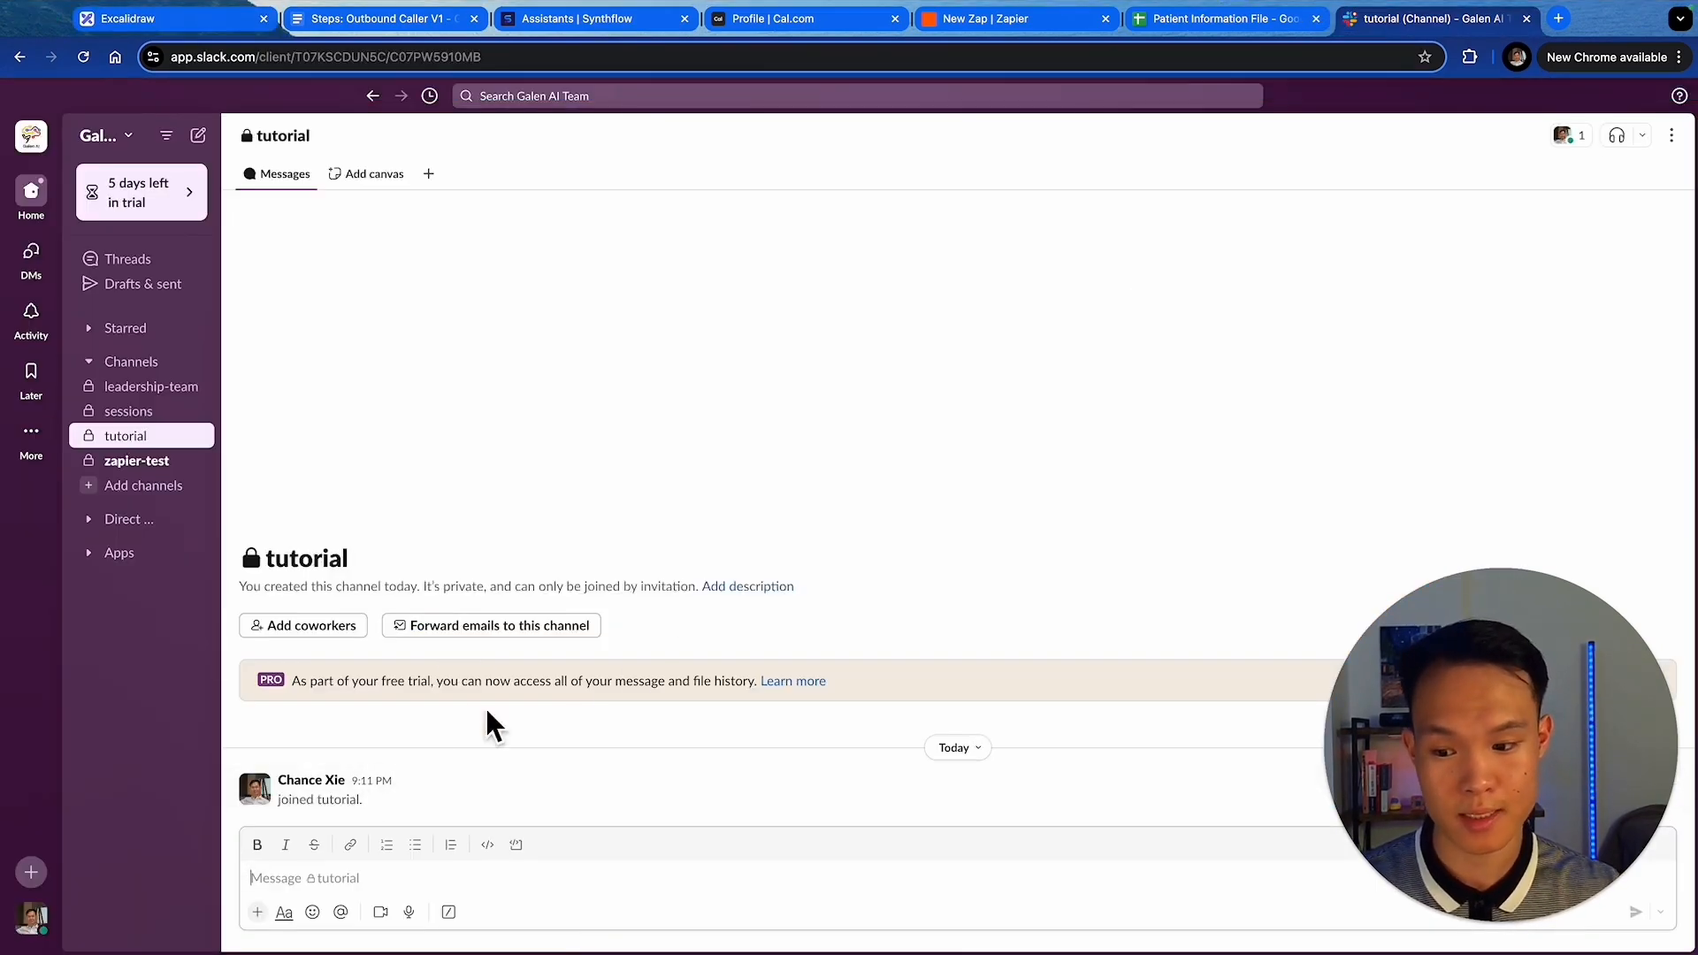
pyautogui.click(193, 34)
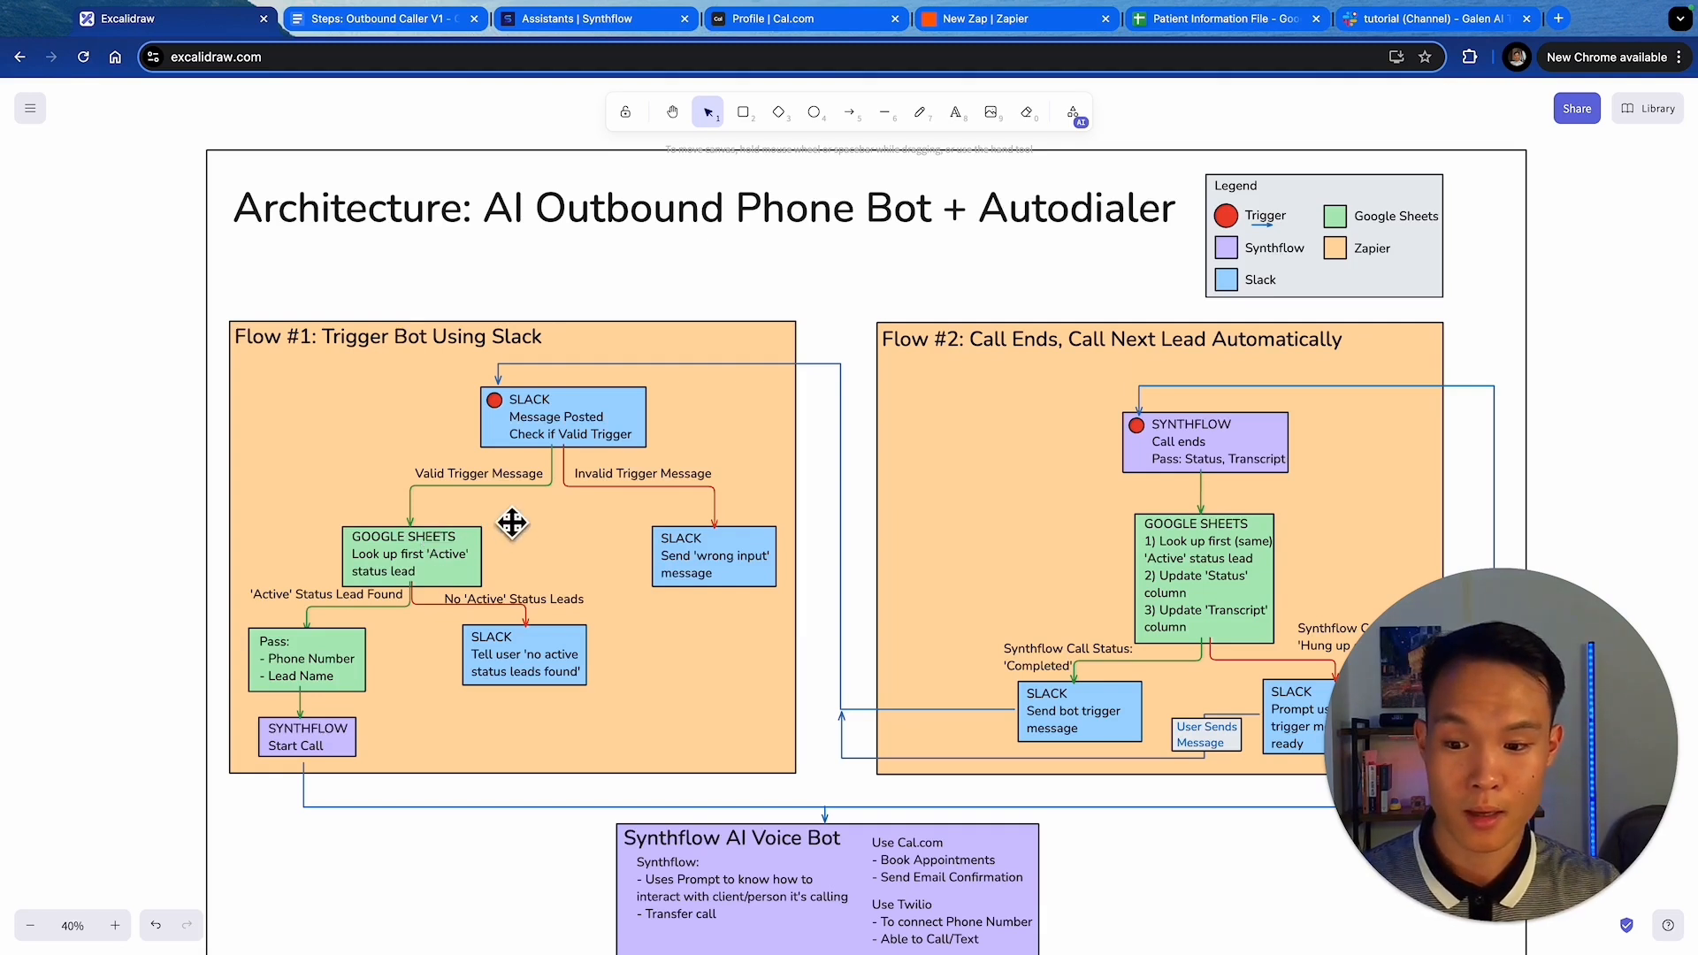
pyautogui.click(457, 564)
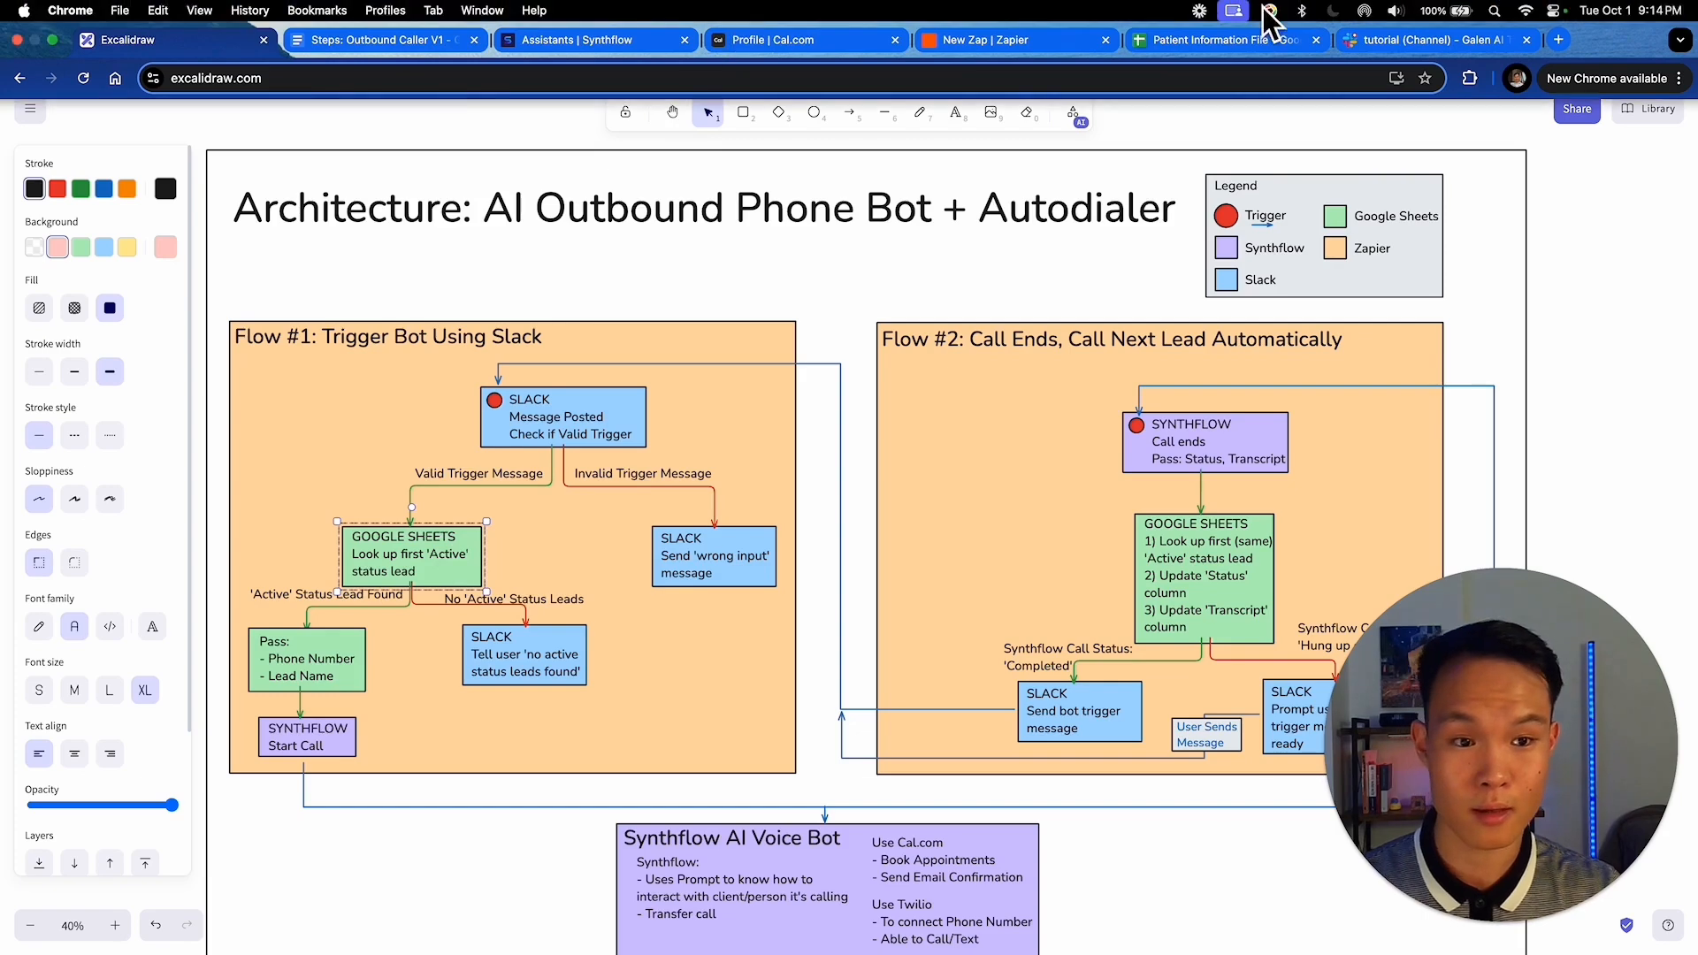
pyautogui.click(1214, 44)
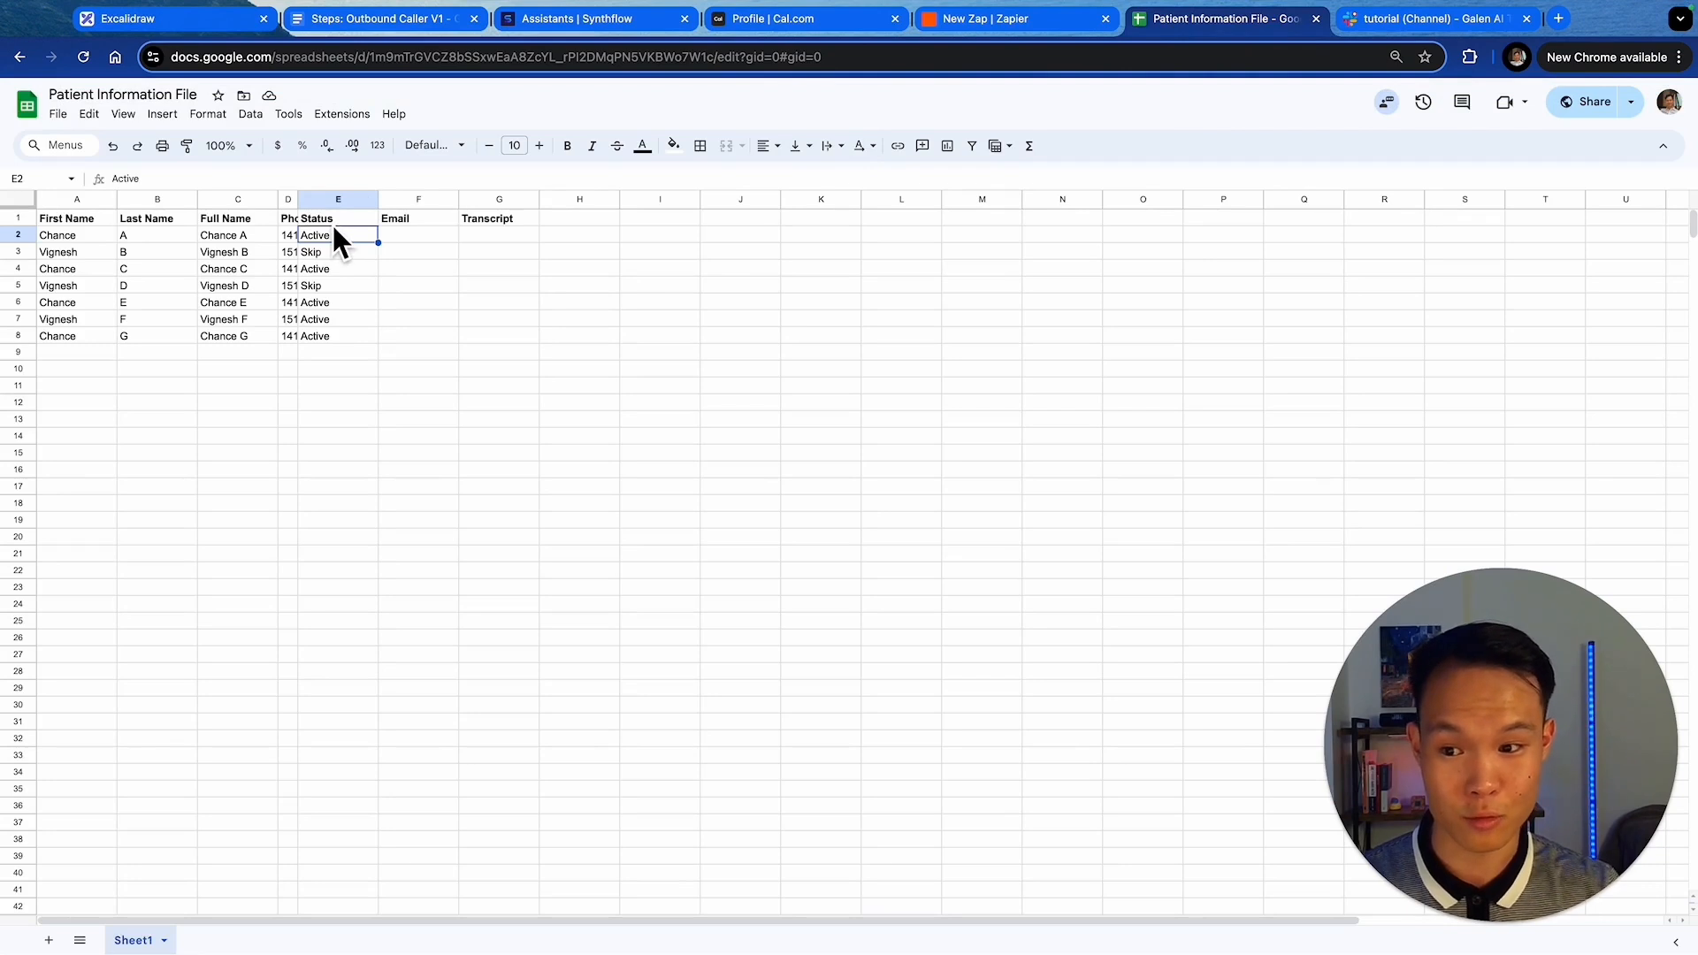
pyautogui.click(177, 22)
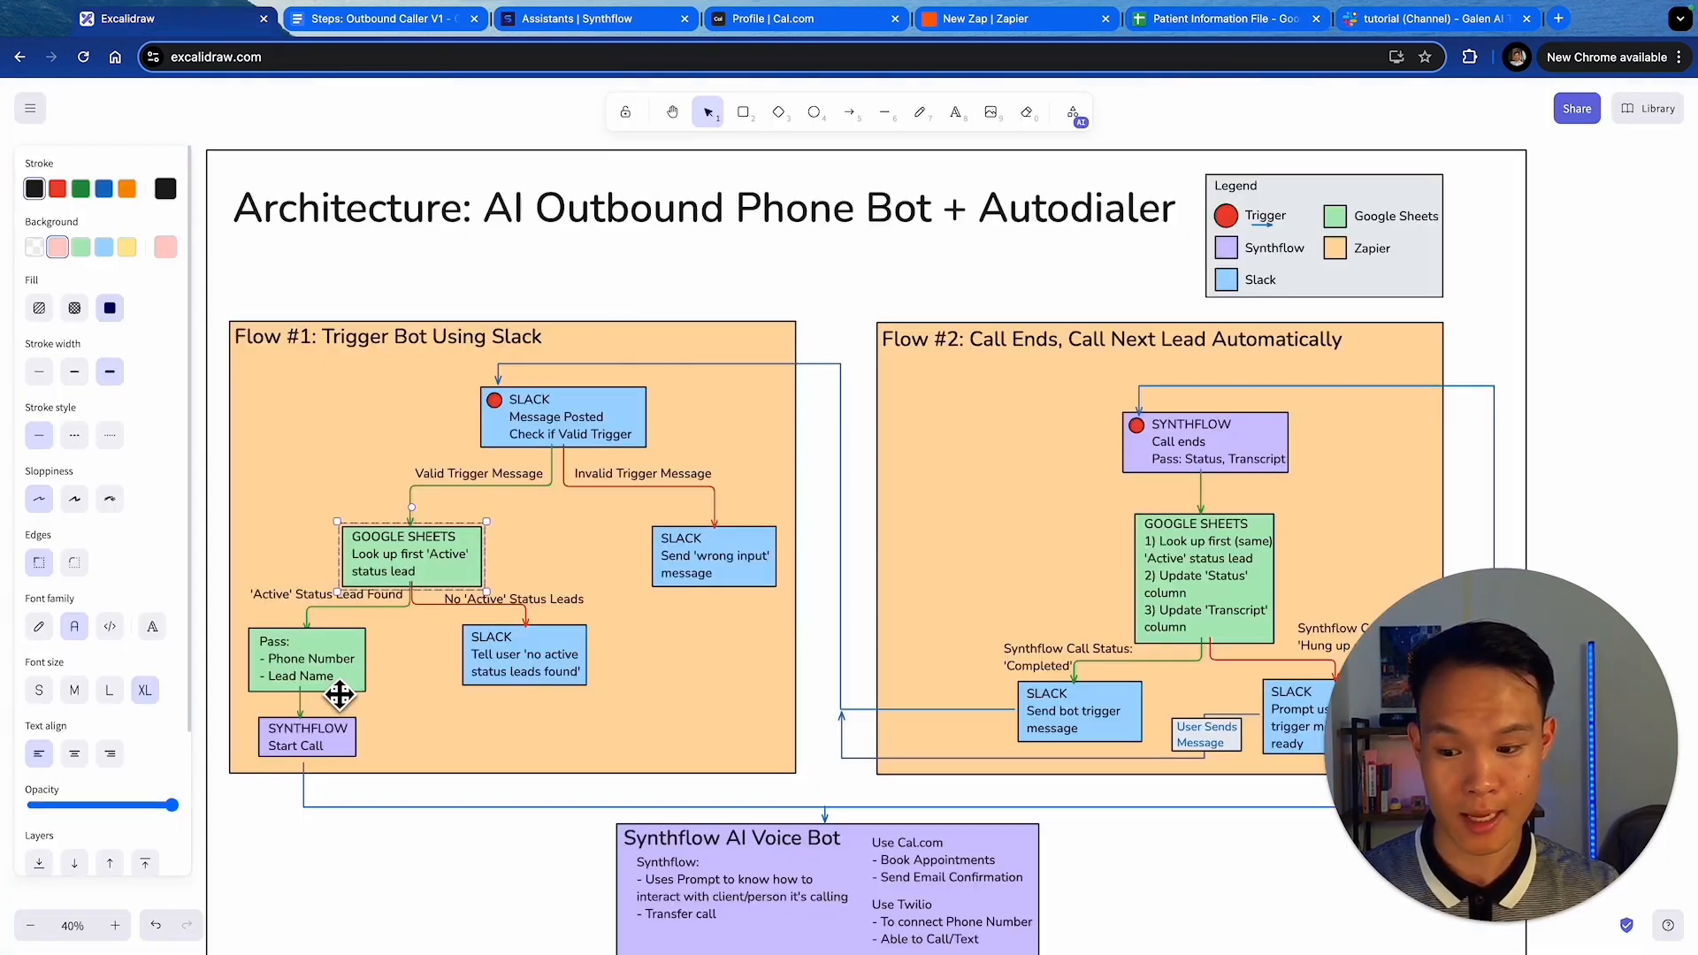
pyautogui.scroll(-1, 368, 721)
pyautogui.scroll(-1, 368, 730)
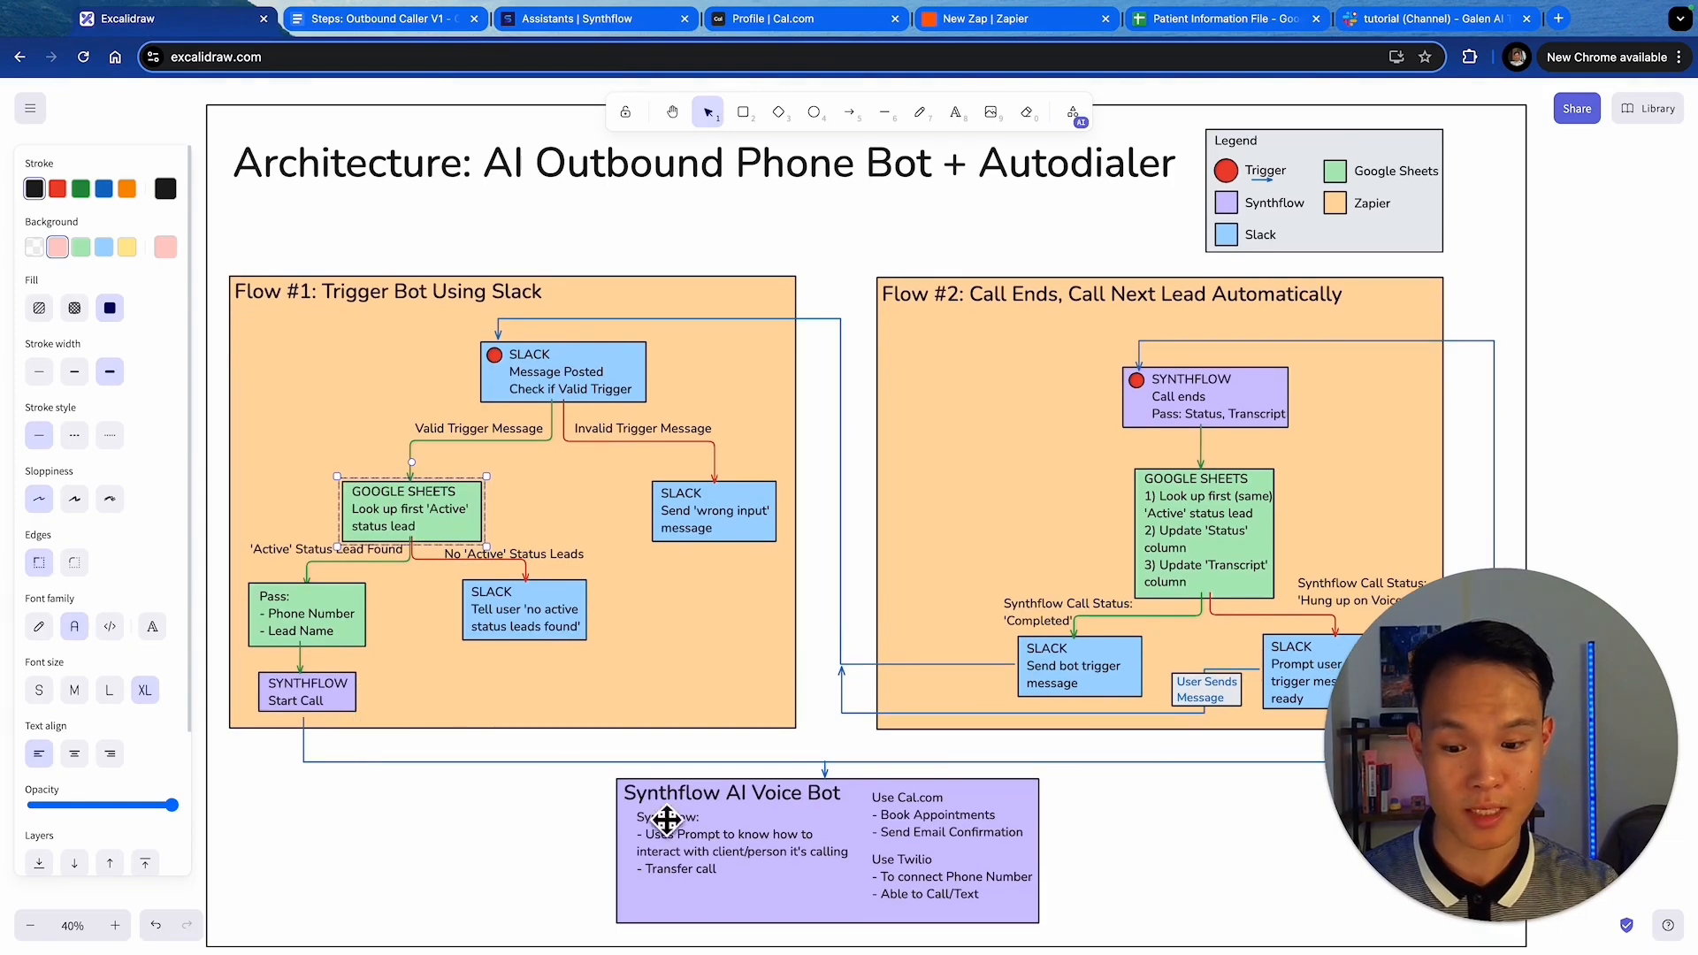
# - Switch to the new Zap in Zapier and set its trigger to Slack's New Message Posted to Channel event
pyautogui.click(985, 27)
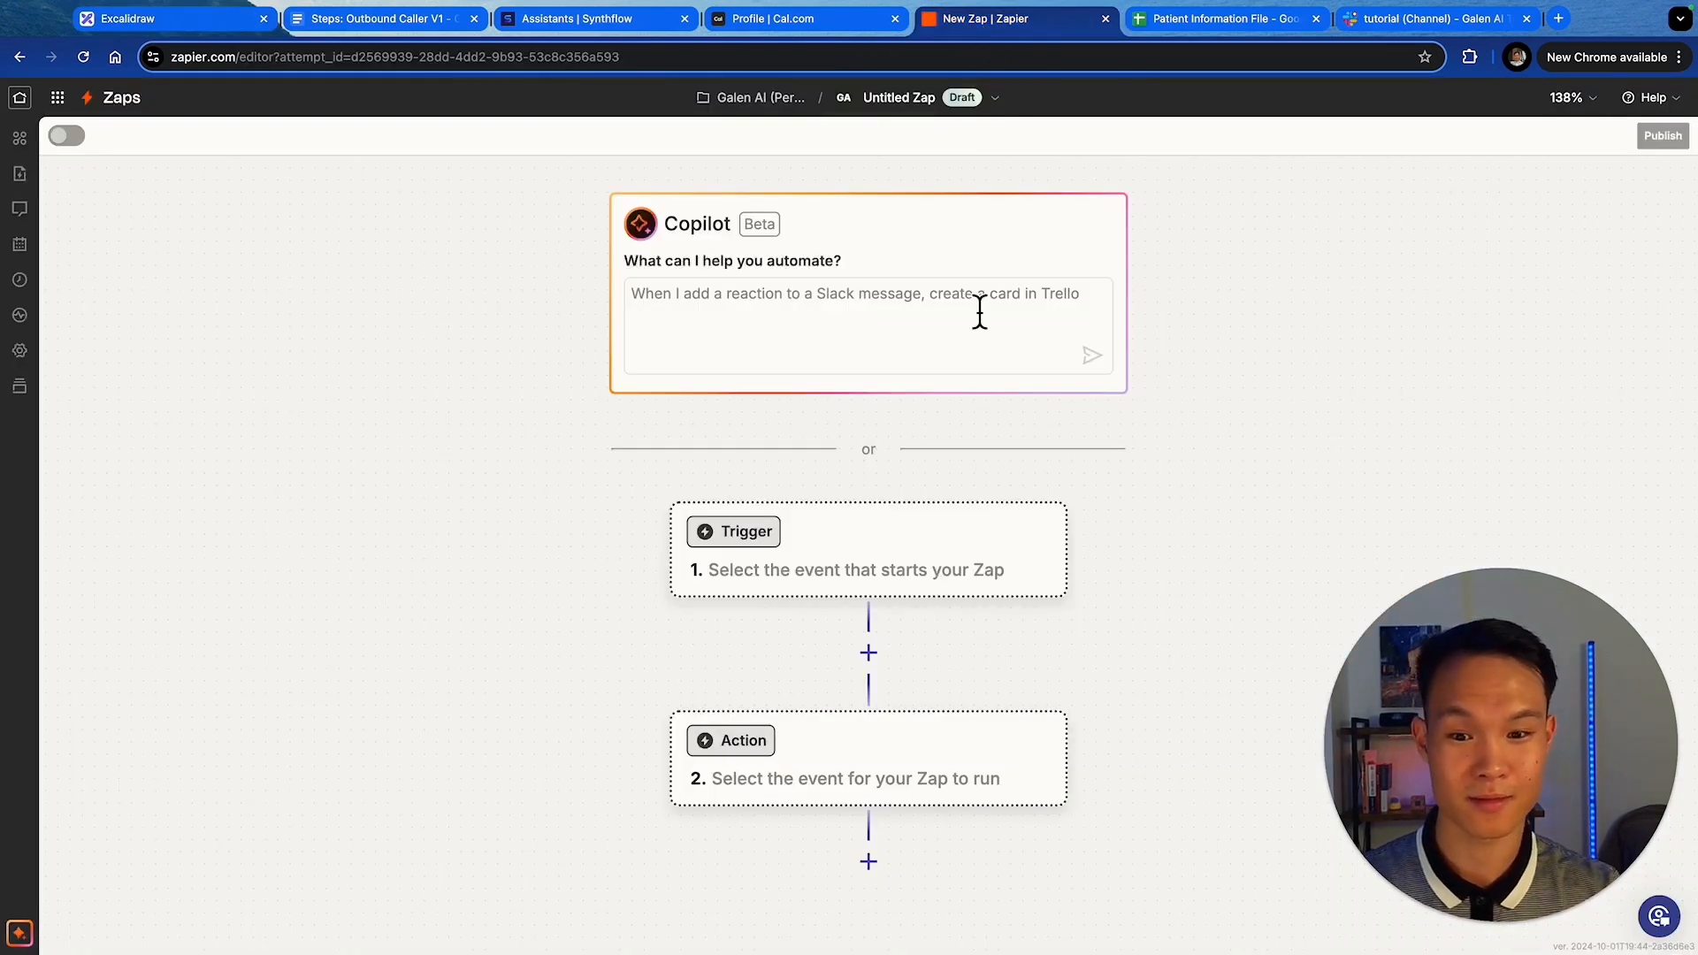
pyautogui.click(763, 556)
pyautogui.click(689, 511)
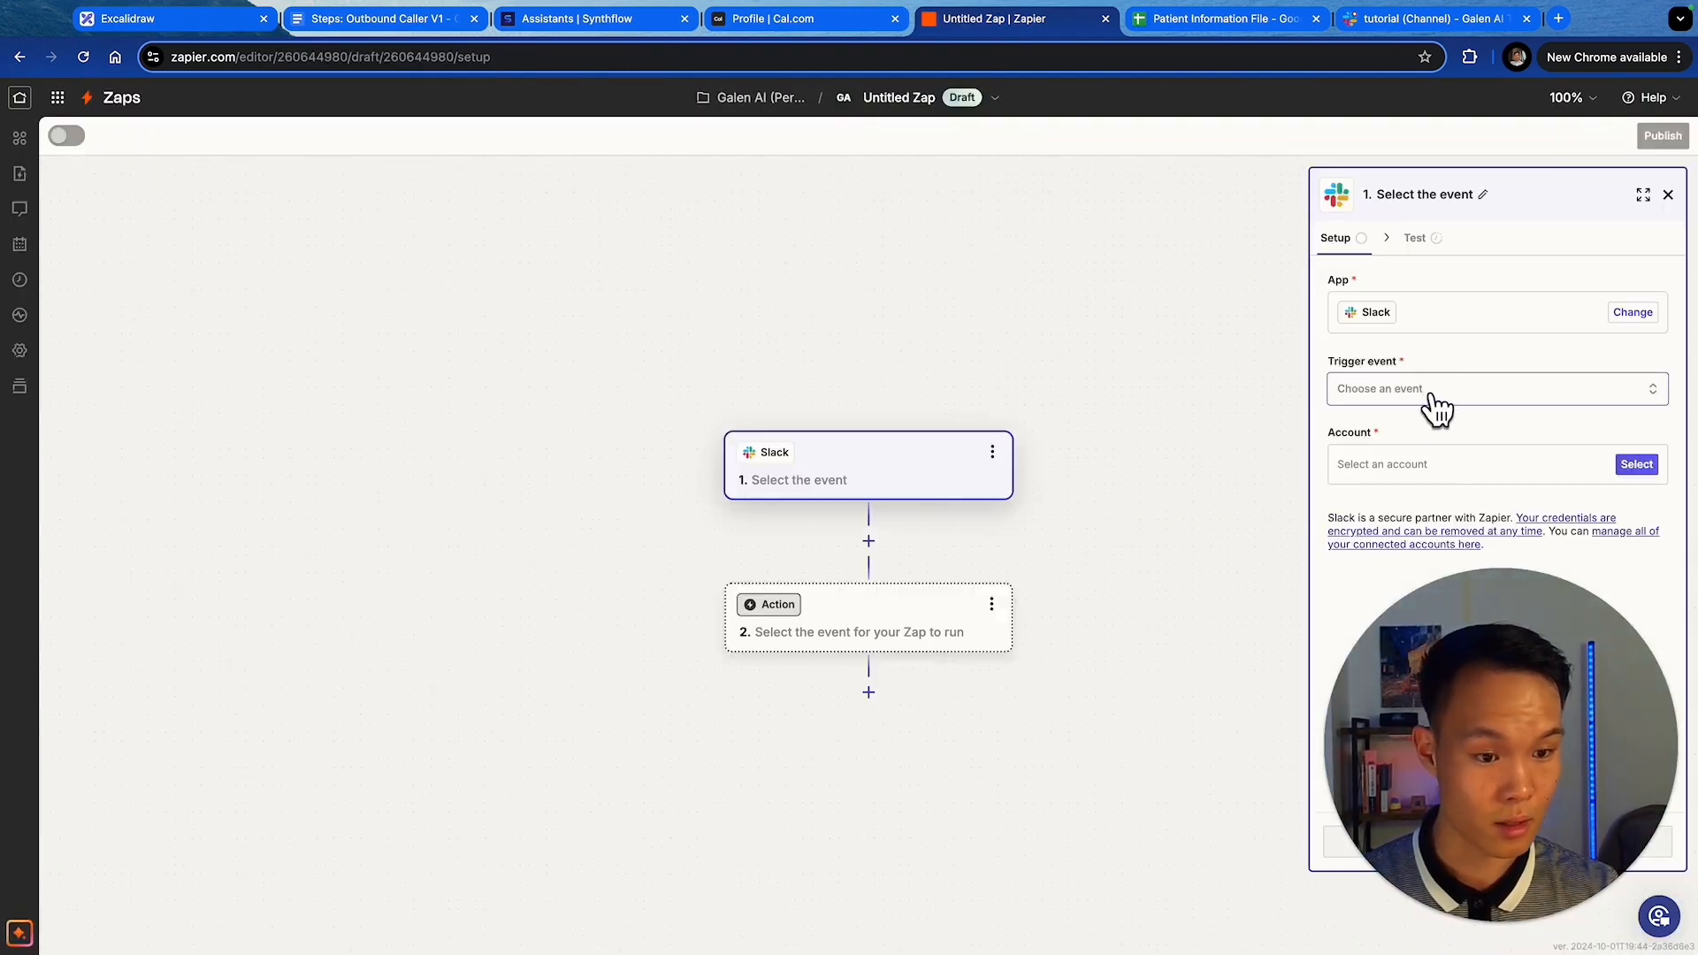
pyautogui.click(1428, 396)
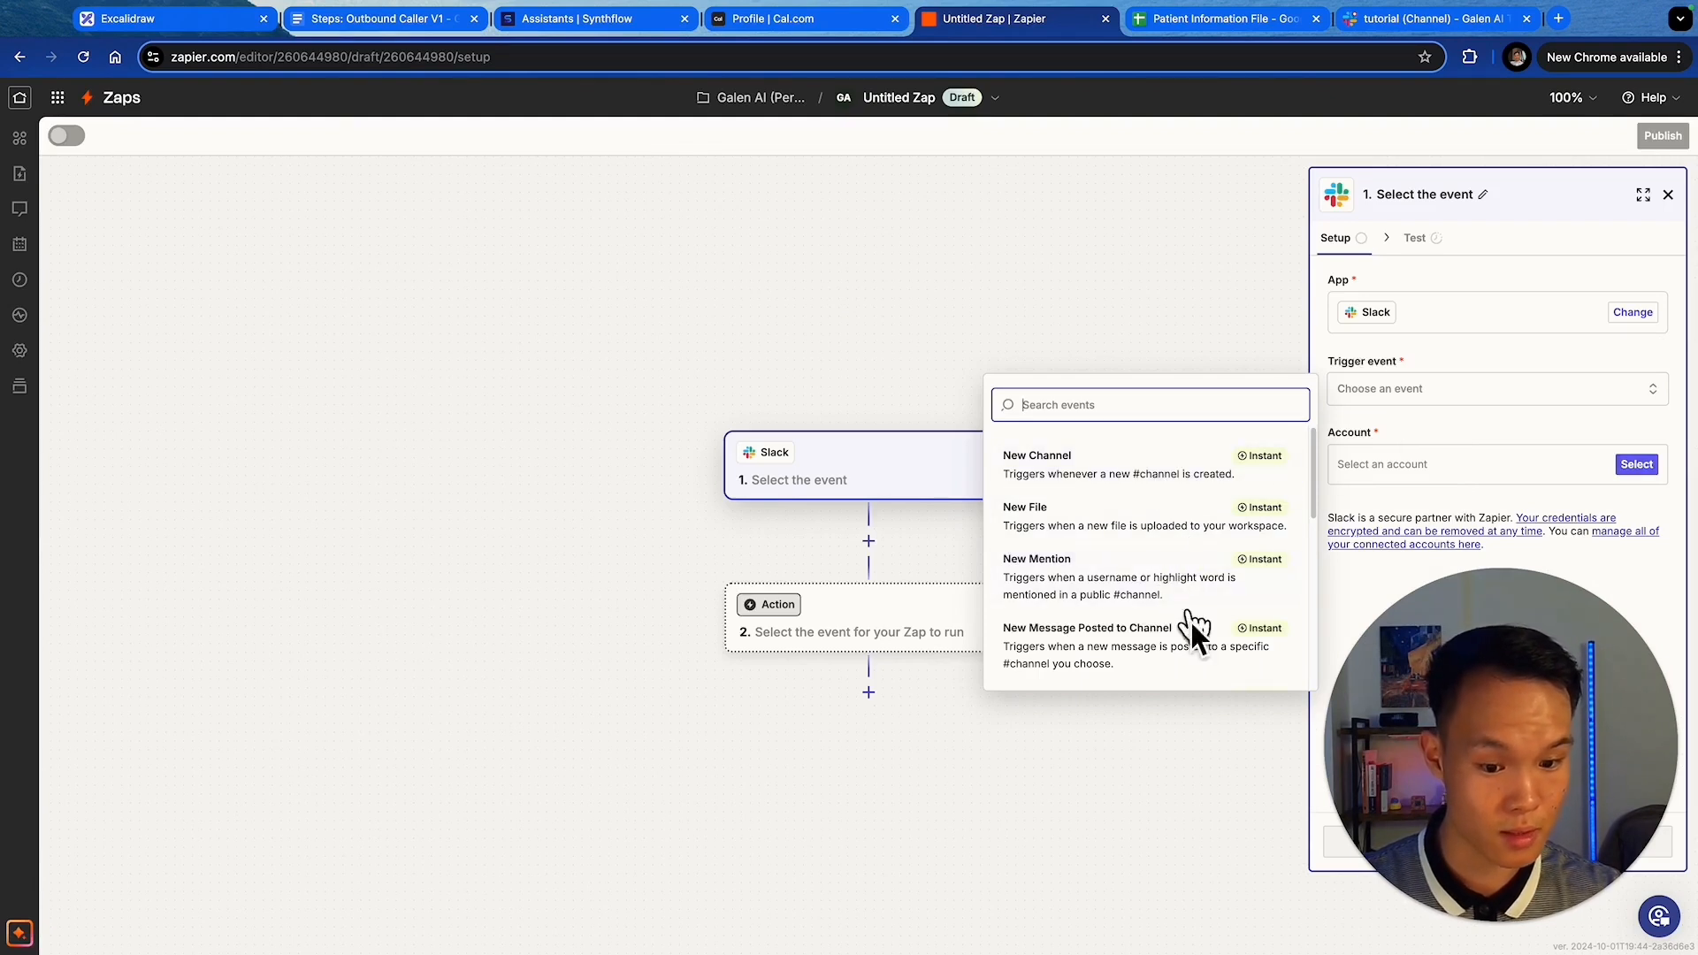
pyautogui.click(1166, 659)
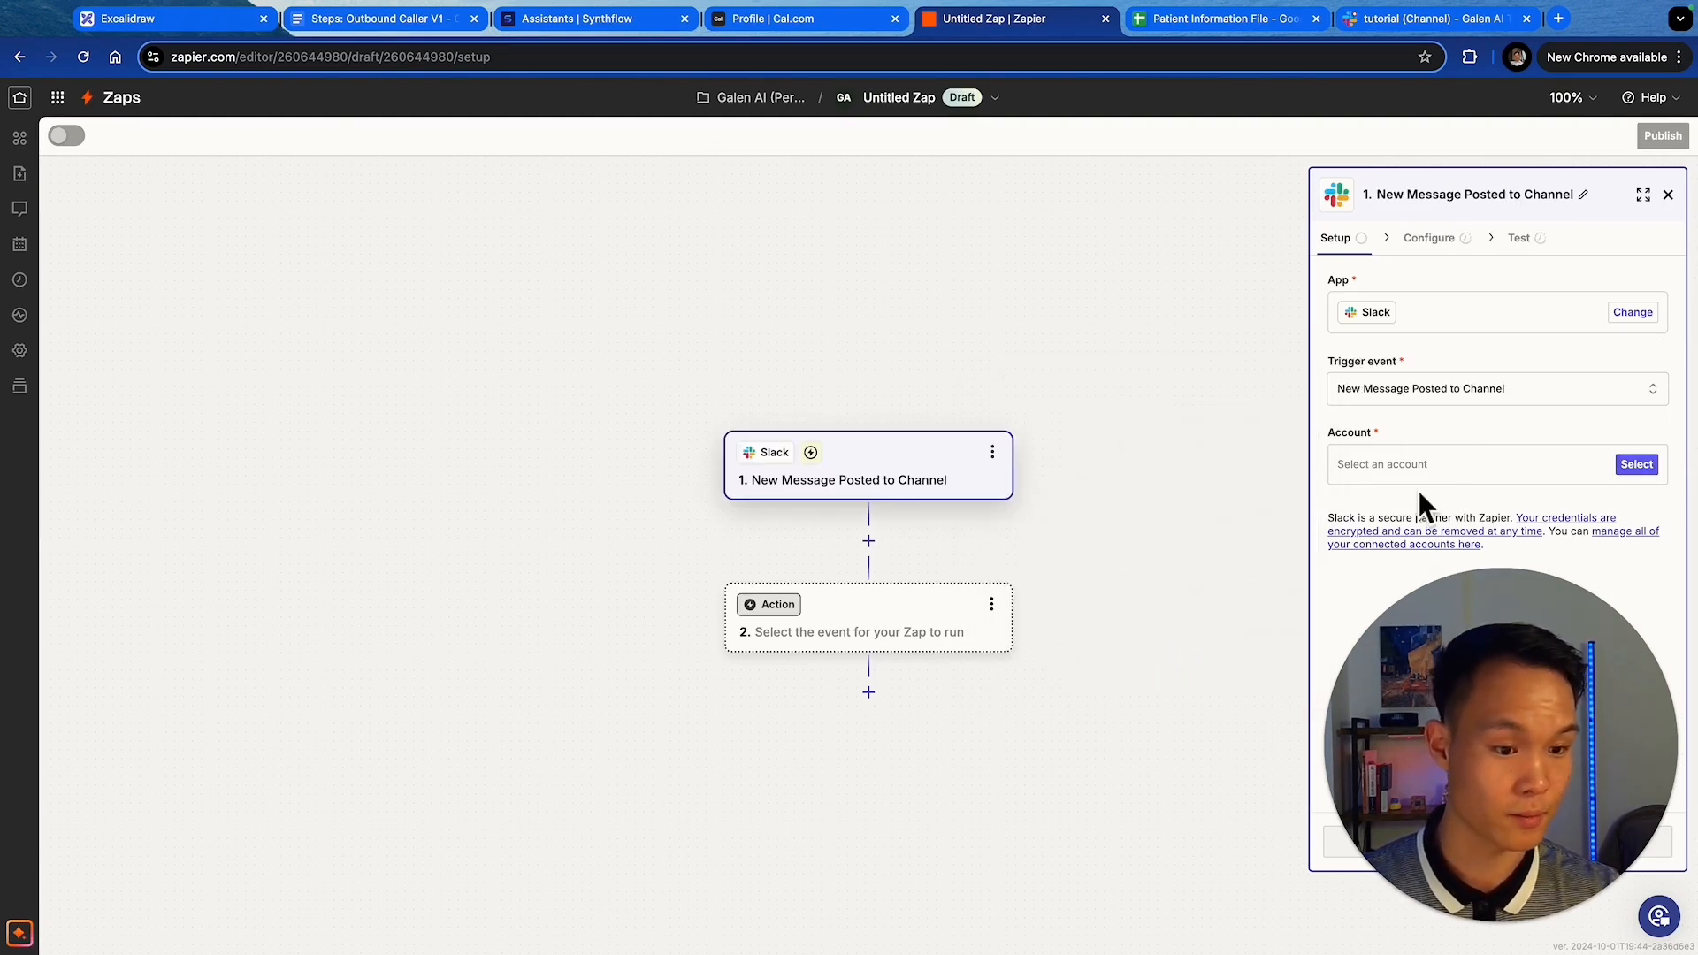
# - Connect a new Slack account for the trigger, authorize Zapier's access to the workspace, and continue to the trigger configuration
pyautogui.click(1635, 465)
pyautogui.click(1647, 470)
pyautogui.moveTo(1529, 704); pyautogui.dragTo(231, 909)
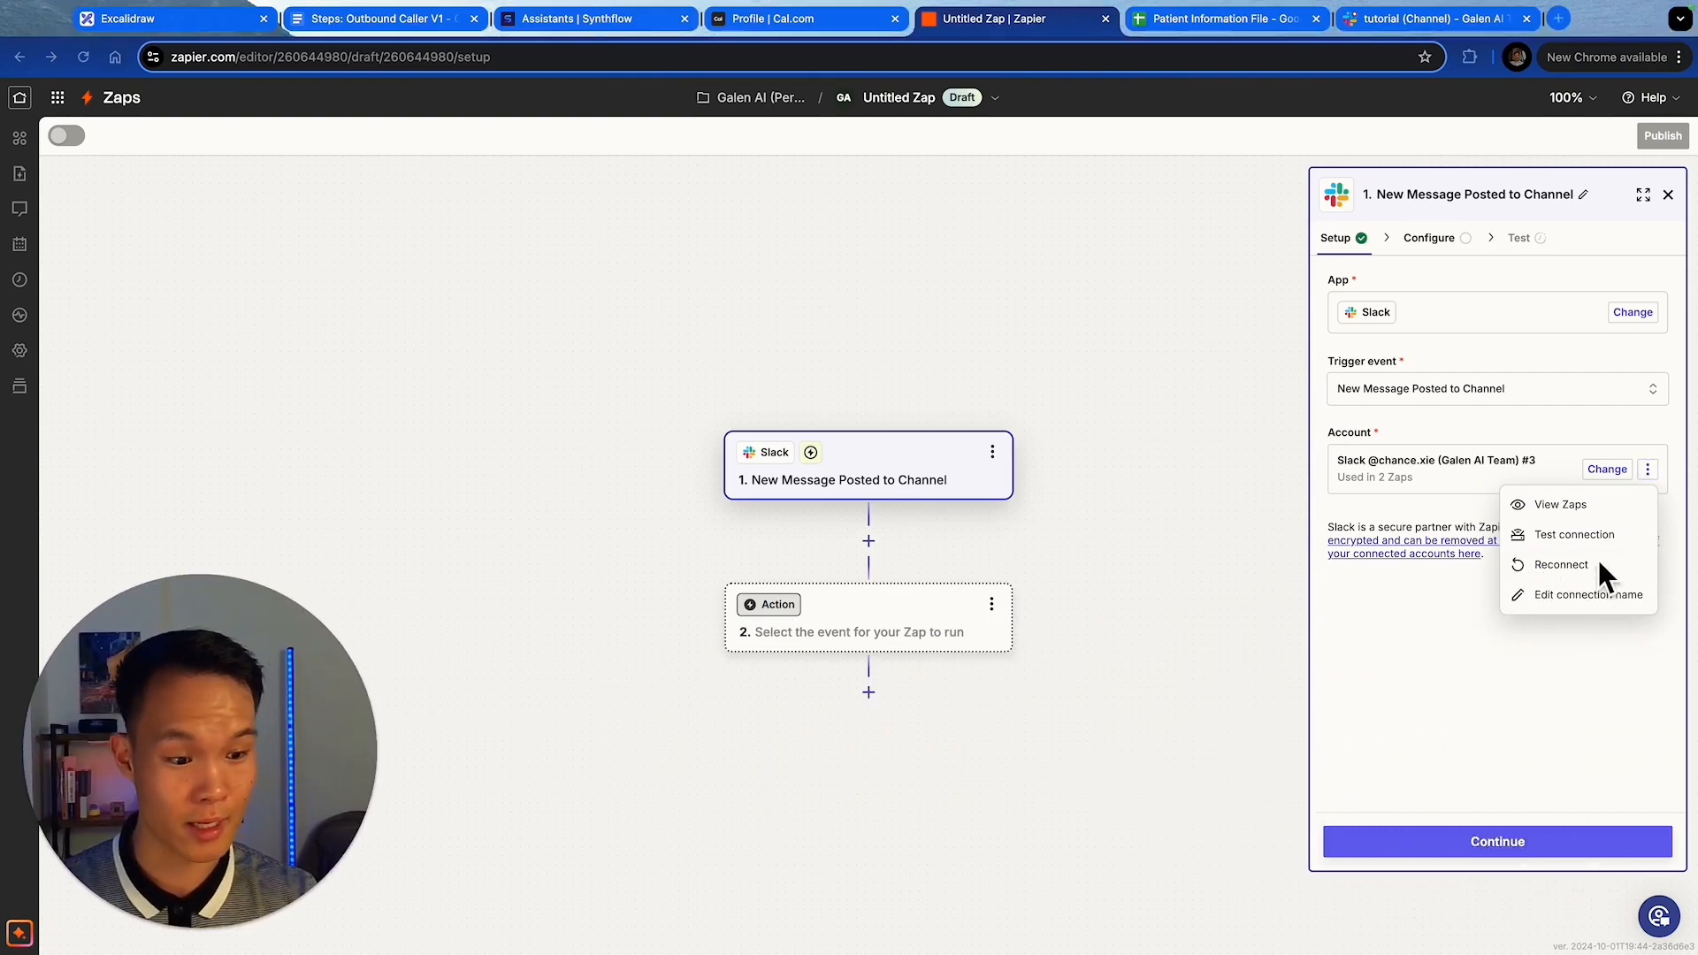
pyautogui.click(1562, 565)
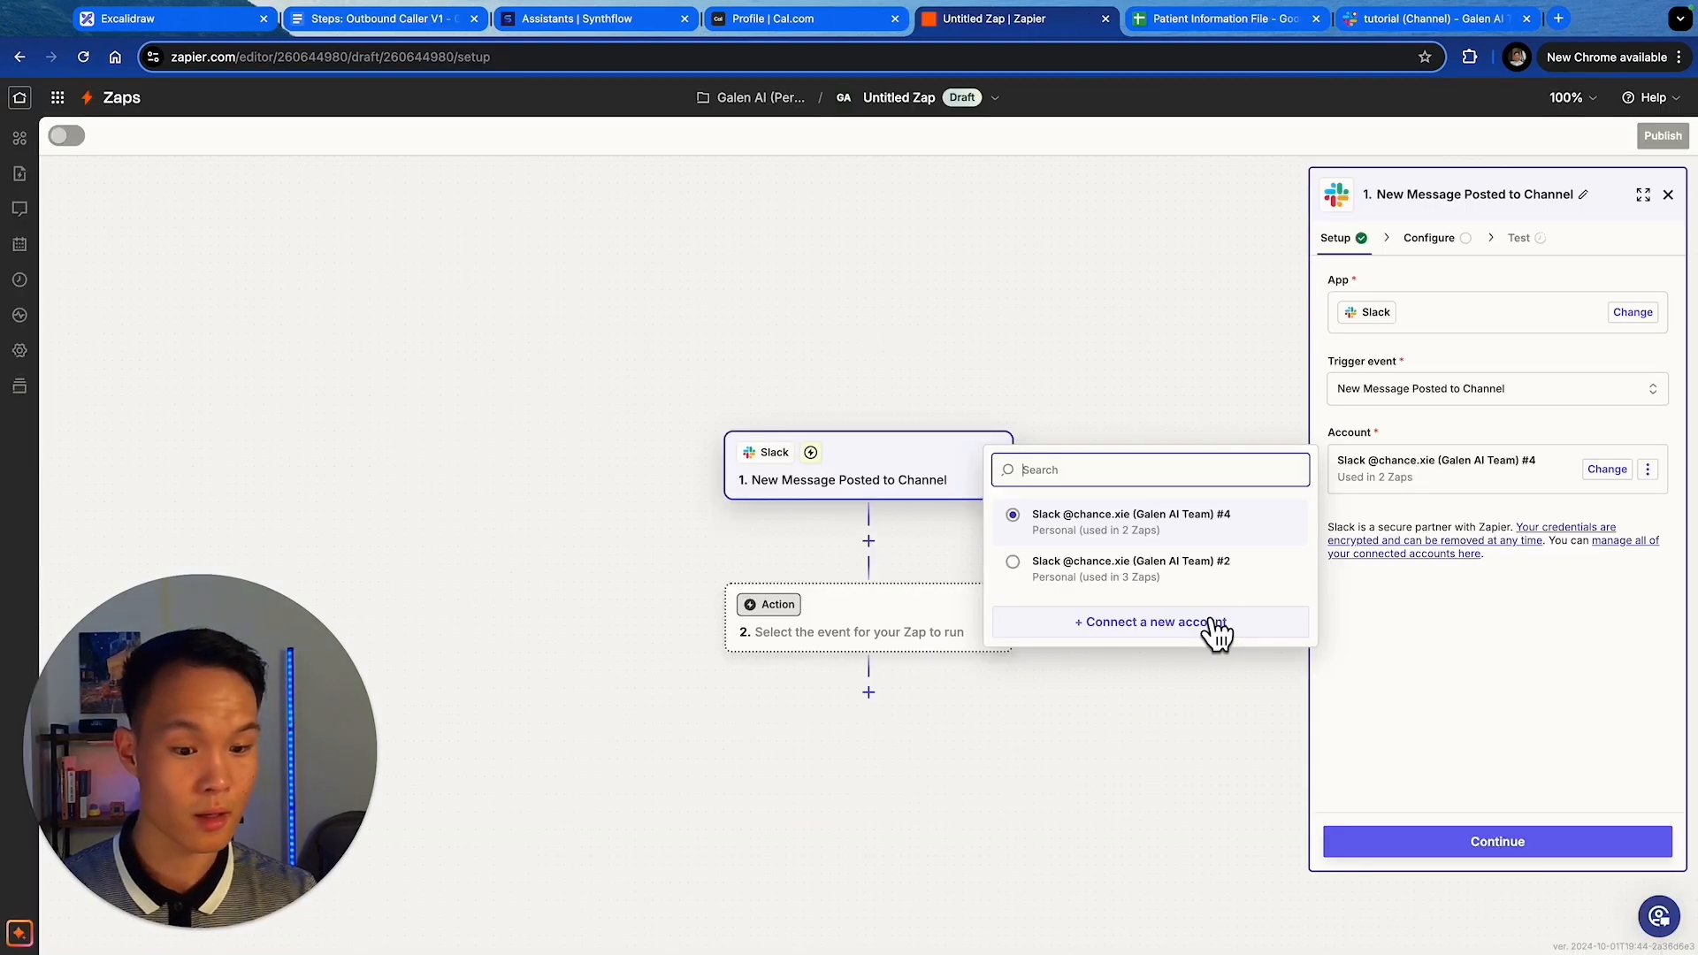
pyautogui.click(1217, 626)
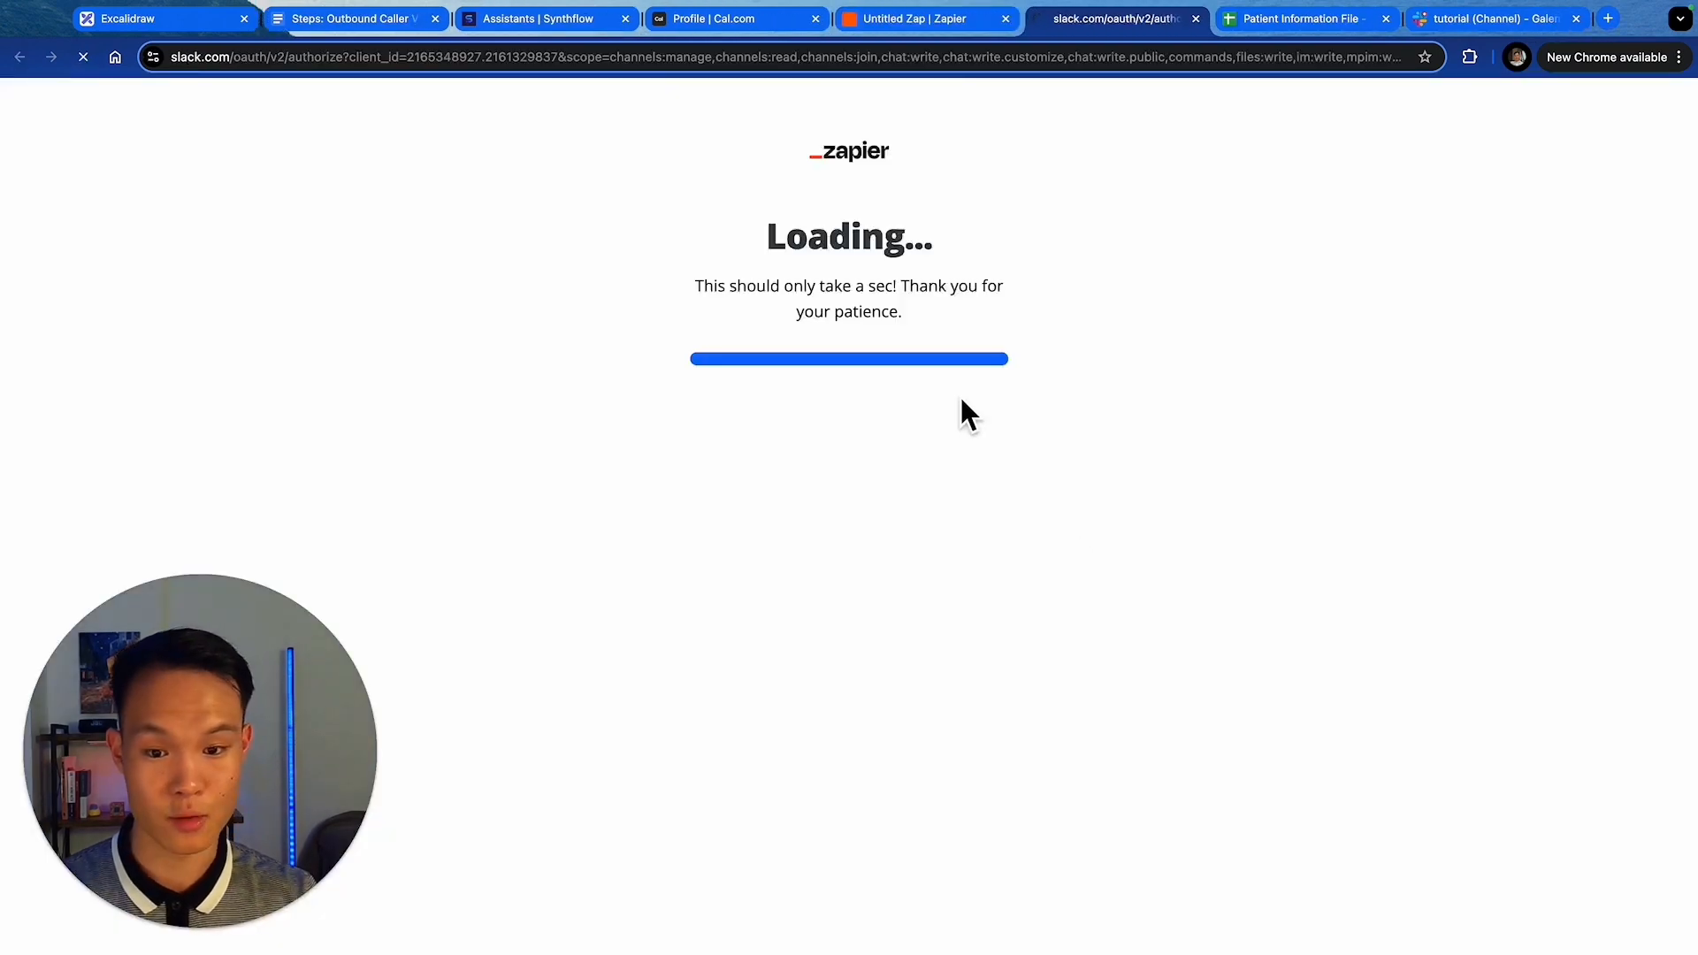
pyautogui.click(893, 762)
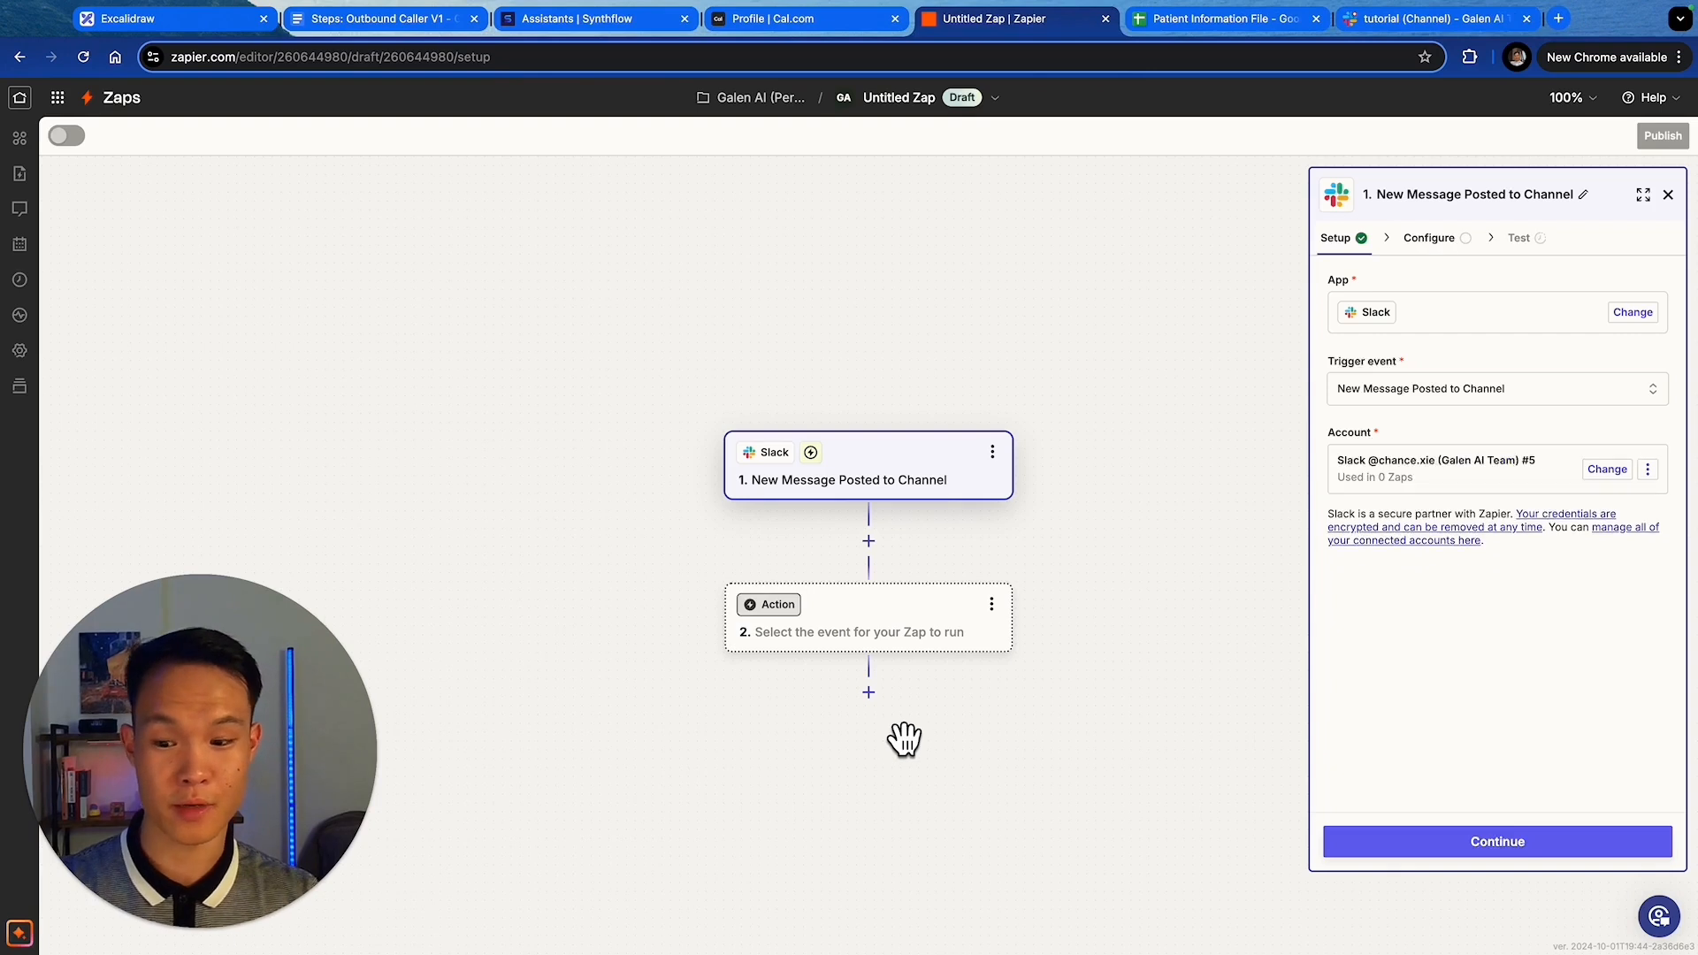
pyautogui.click(1473, 849)
# - Configure the Slack trigger with the tutorial channel and Trigger for Bot Messages set to Yes
pyautogui.click(1384, 312)
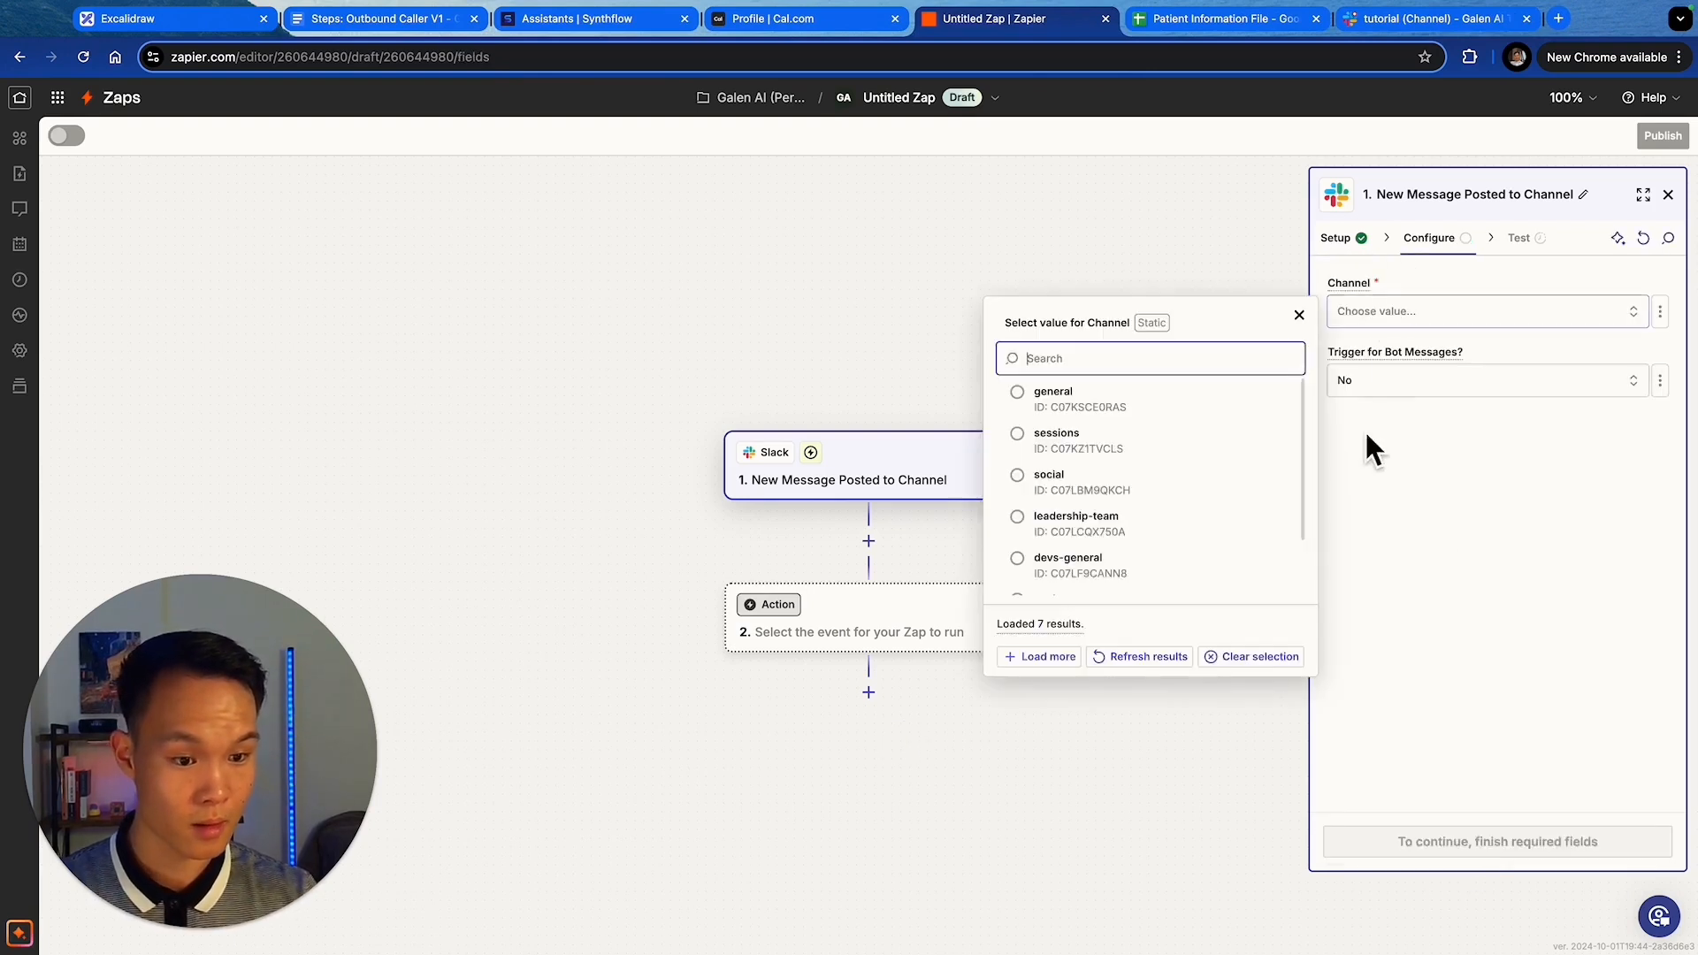
pyautogui.scroll(-2, 1198, 528)
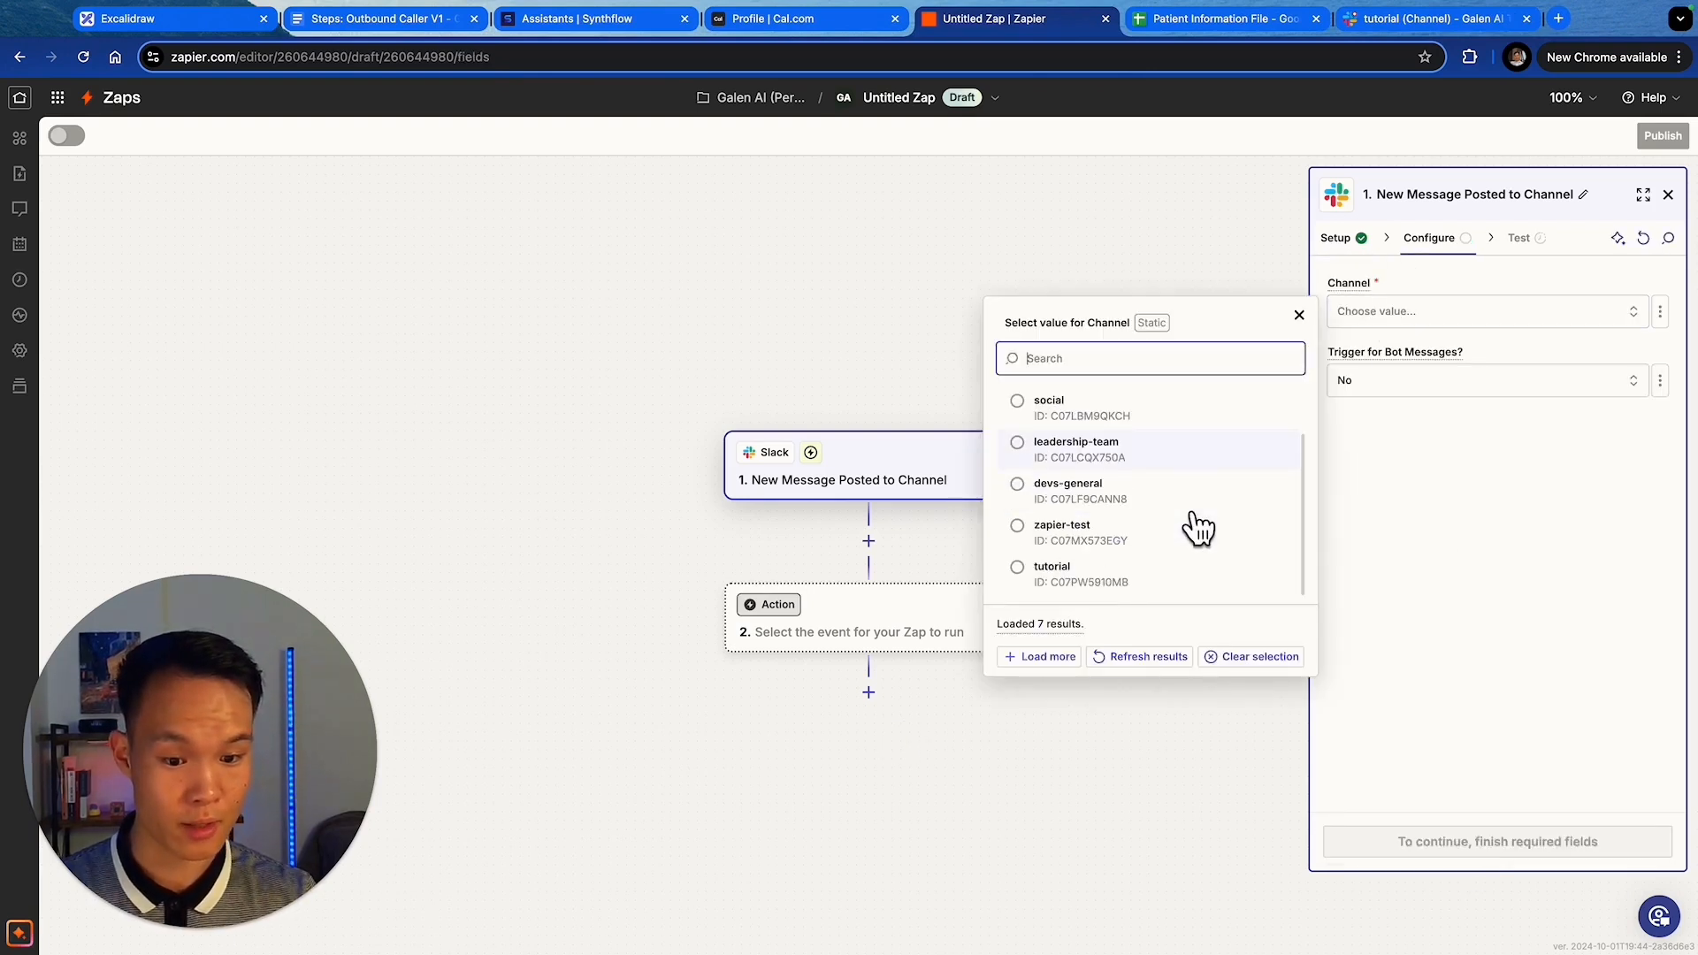
pyautogui.click(1103, 584)
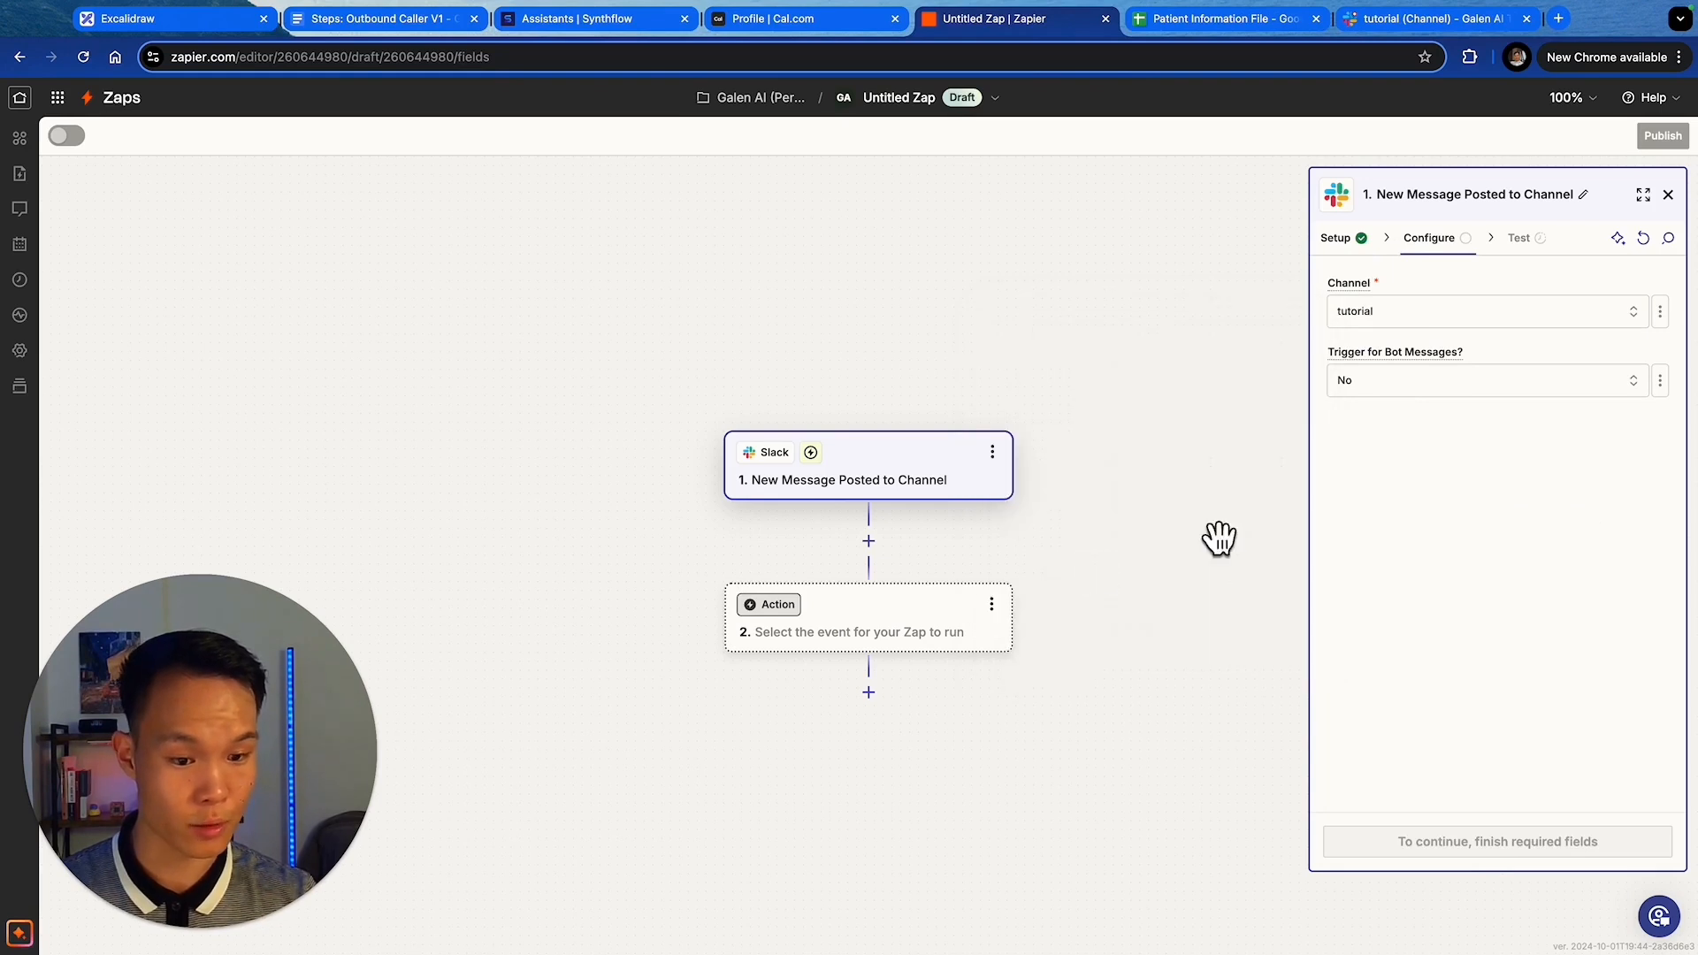
pyautogui.click(1465, 405)
pyautogui.click(1152, 487)
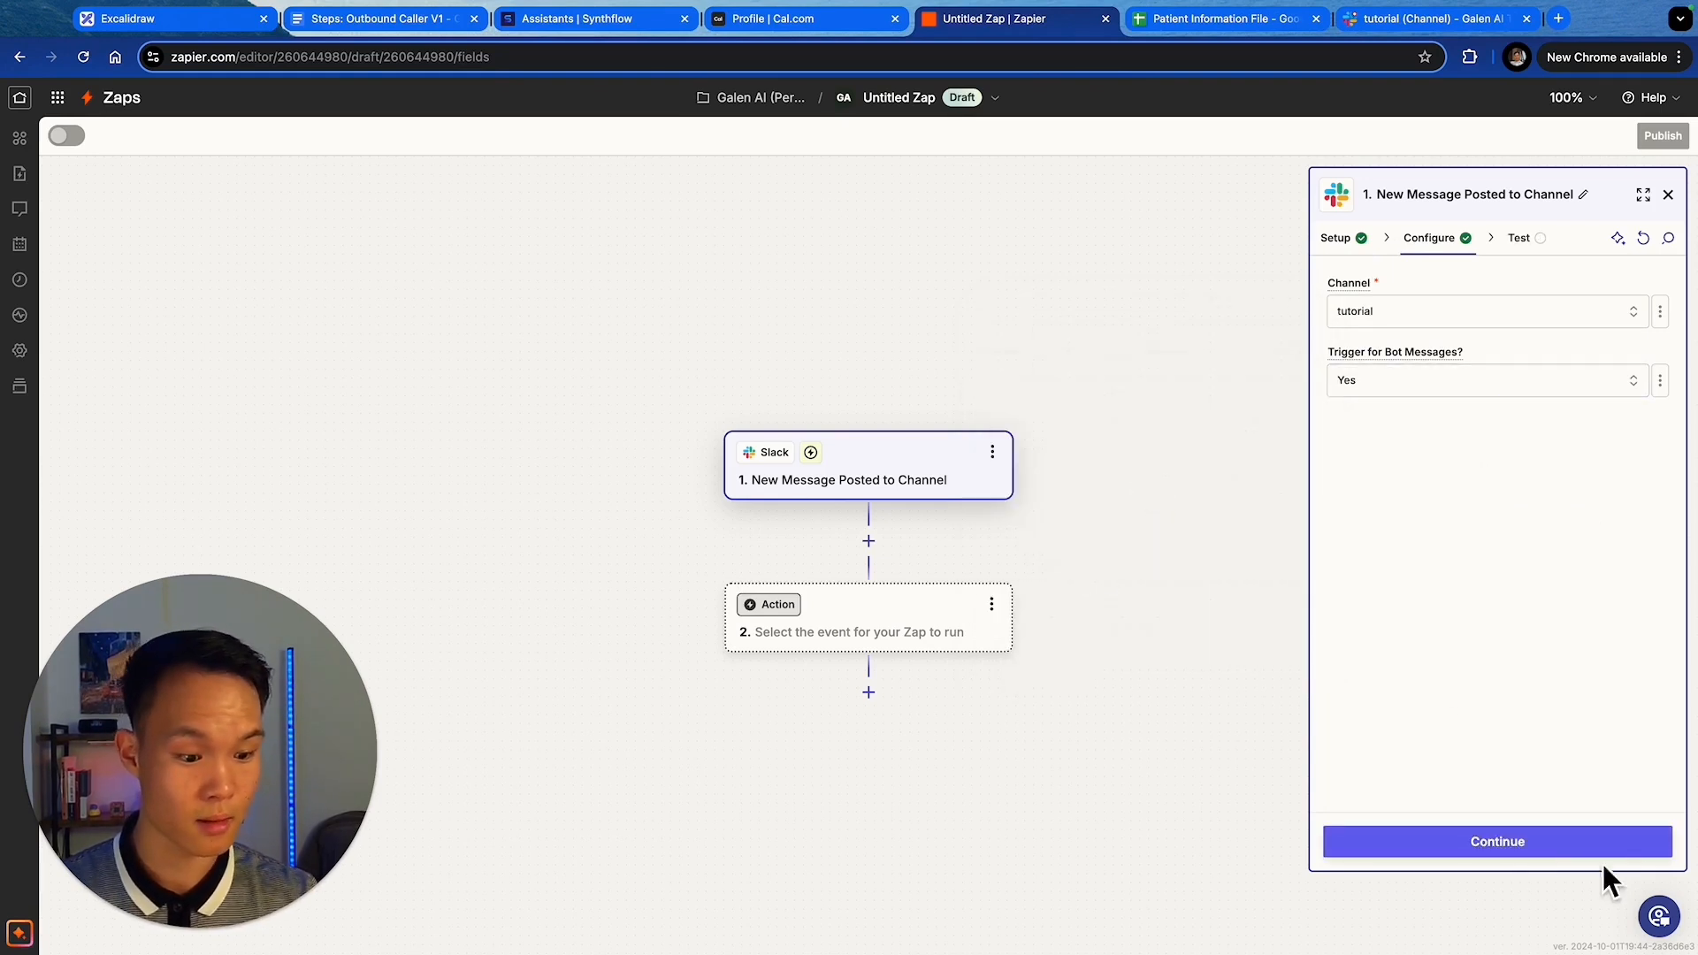
pyautogui.click(1541, 840)
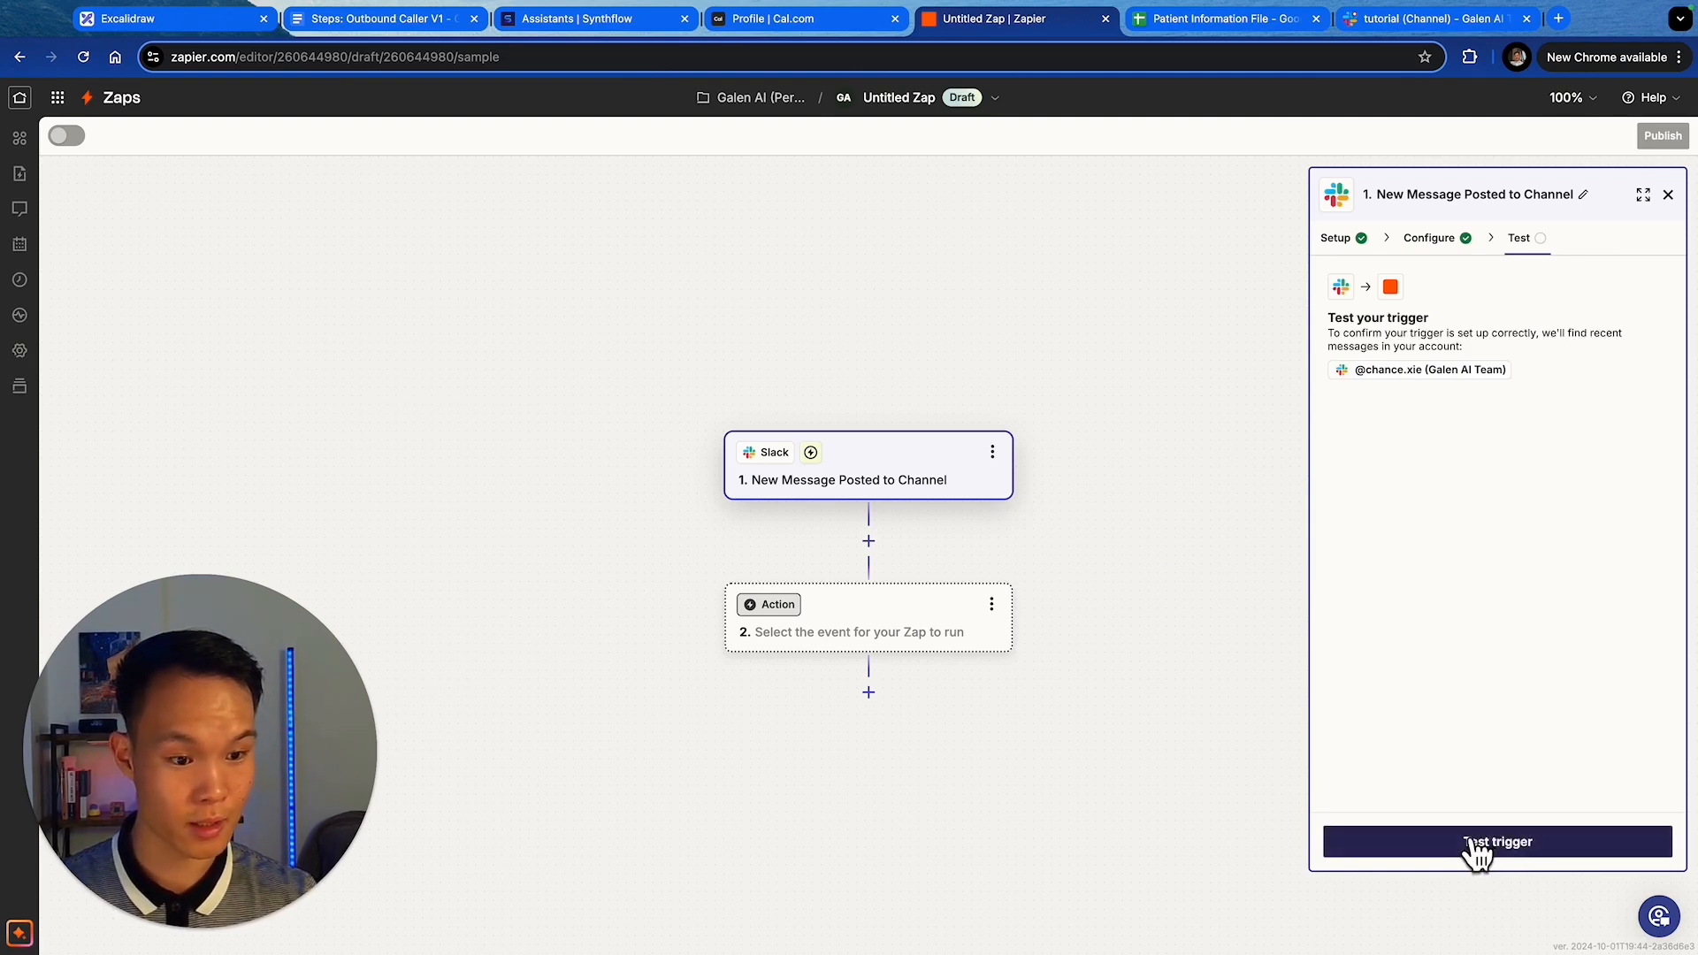
# - Test the Slack trigger and continue with the Message A record, leaving the action's app unselected
pyautogui.click(1475, 850)
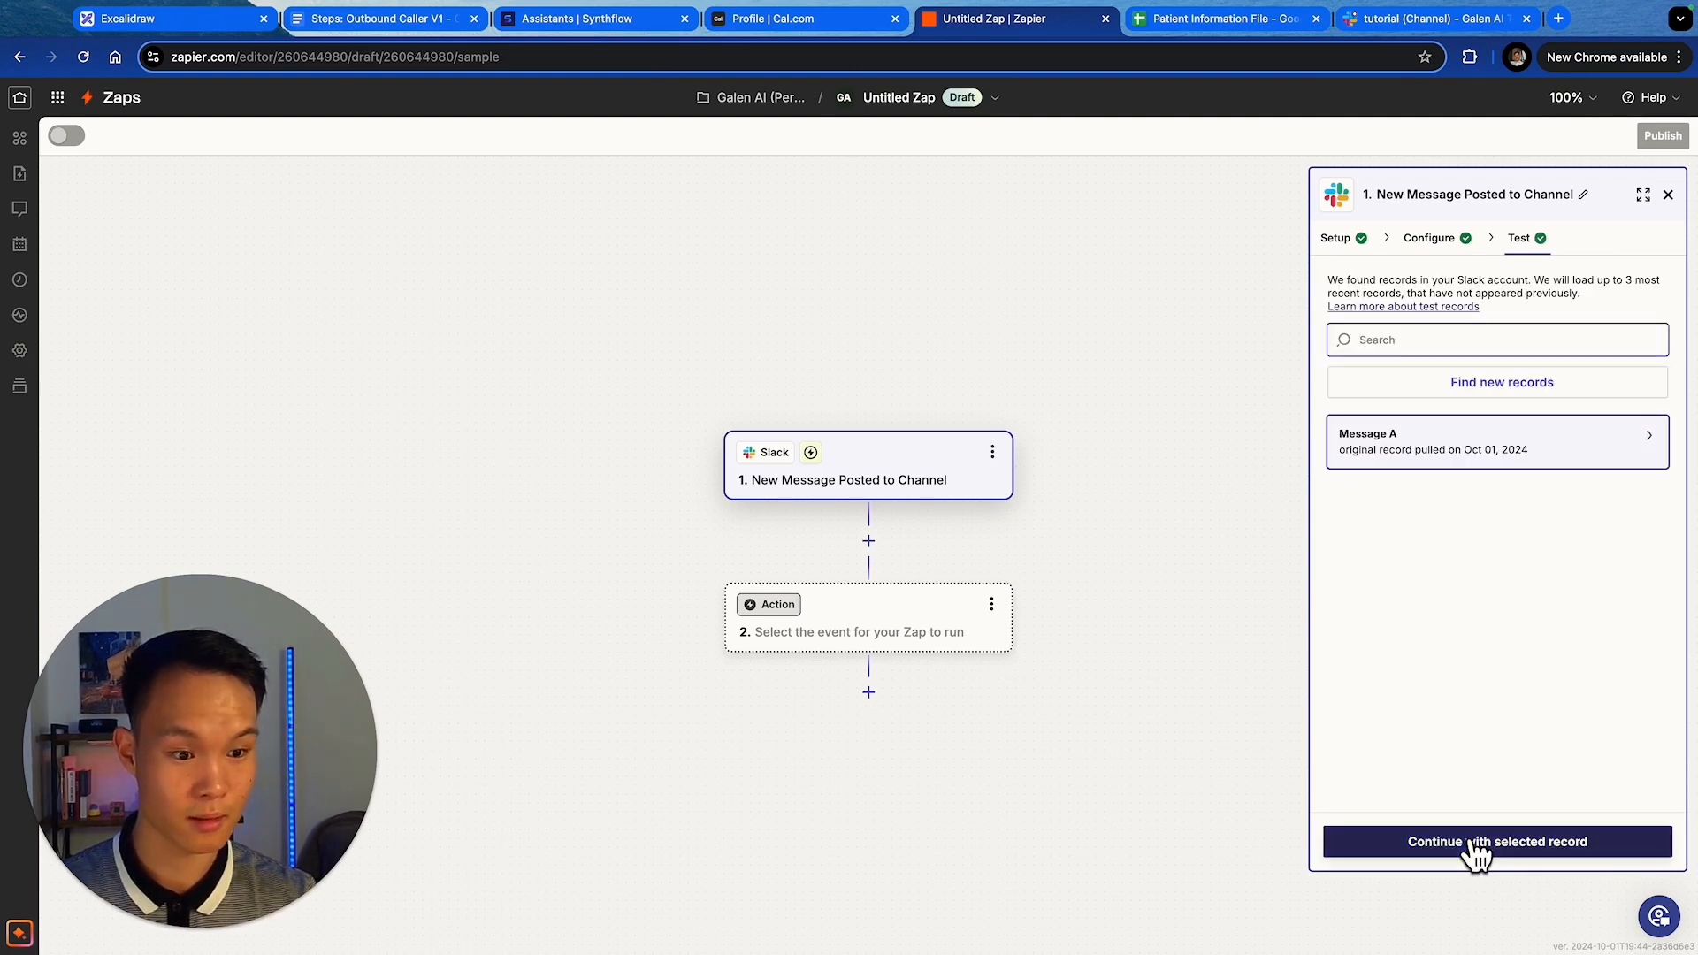
pyautogui.click(1488, 839)
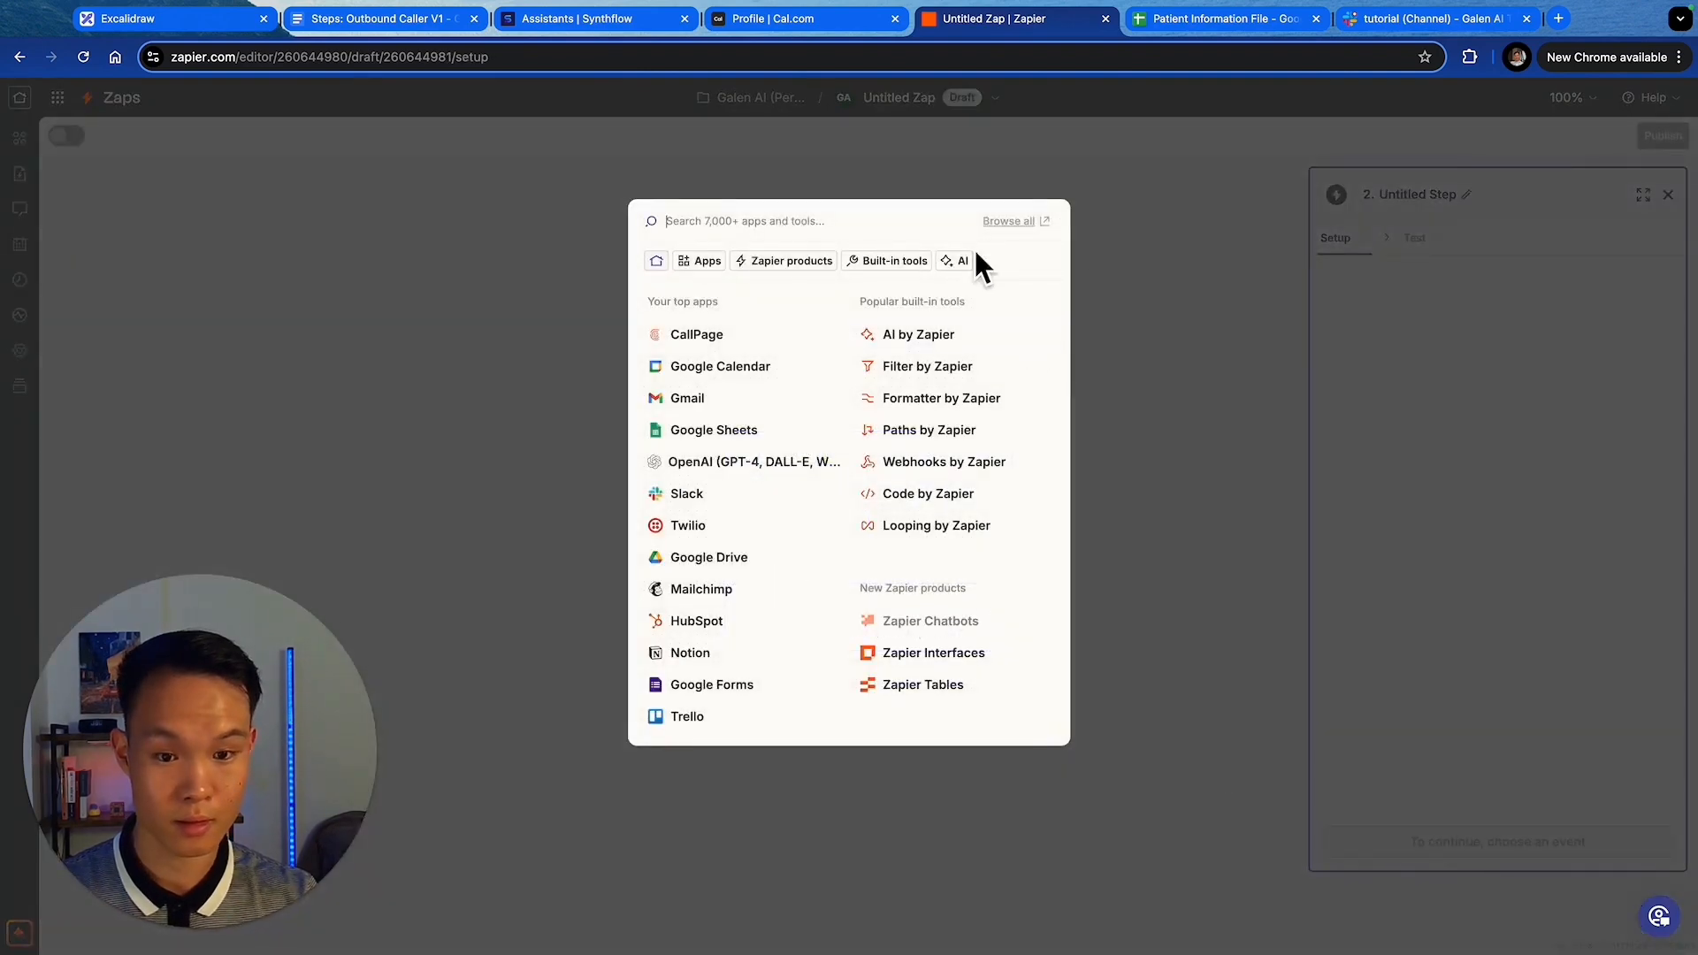
pyautogui.click(1235, 360)
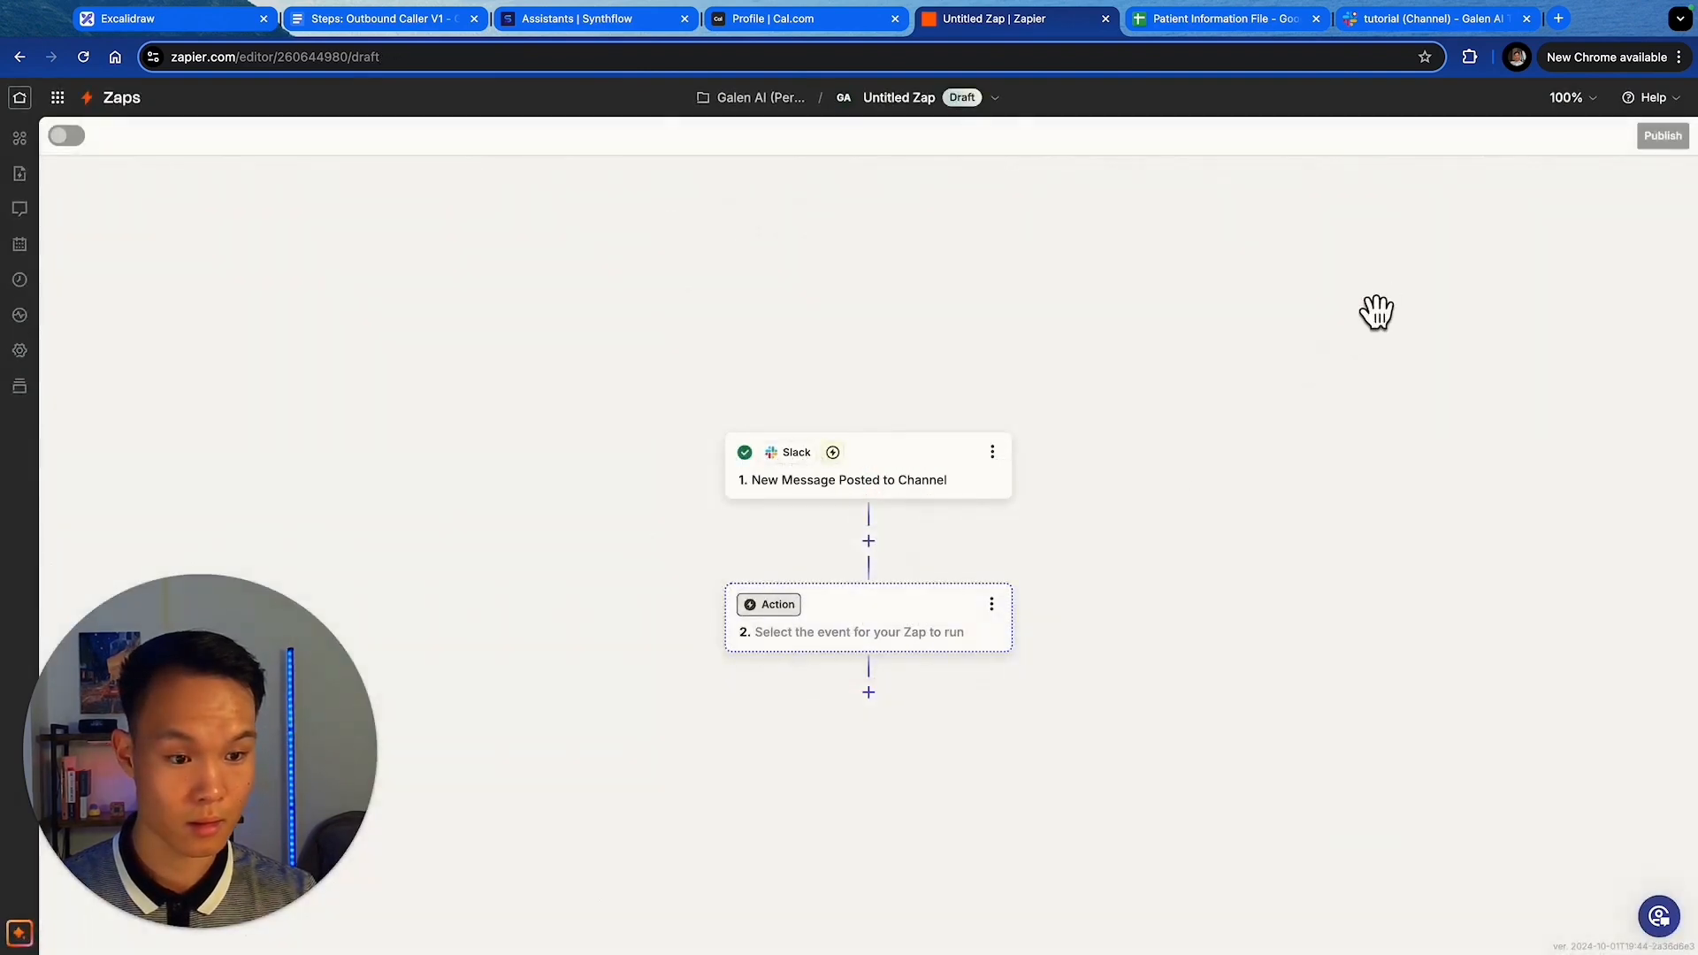
# - Reopen the Slack trigger's test and continue with the selected Message A record
pyautogui.click(868, 504)
pyautogui.click(1519, 240)
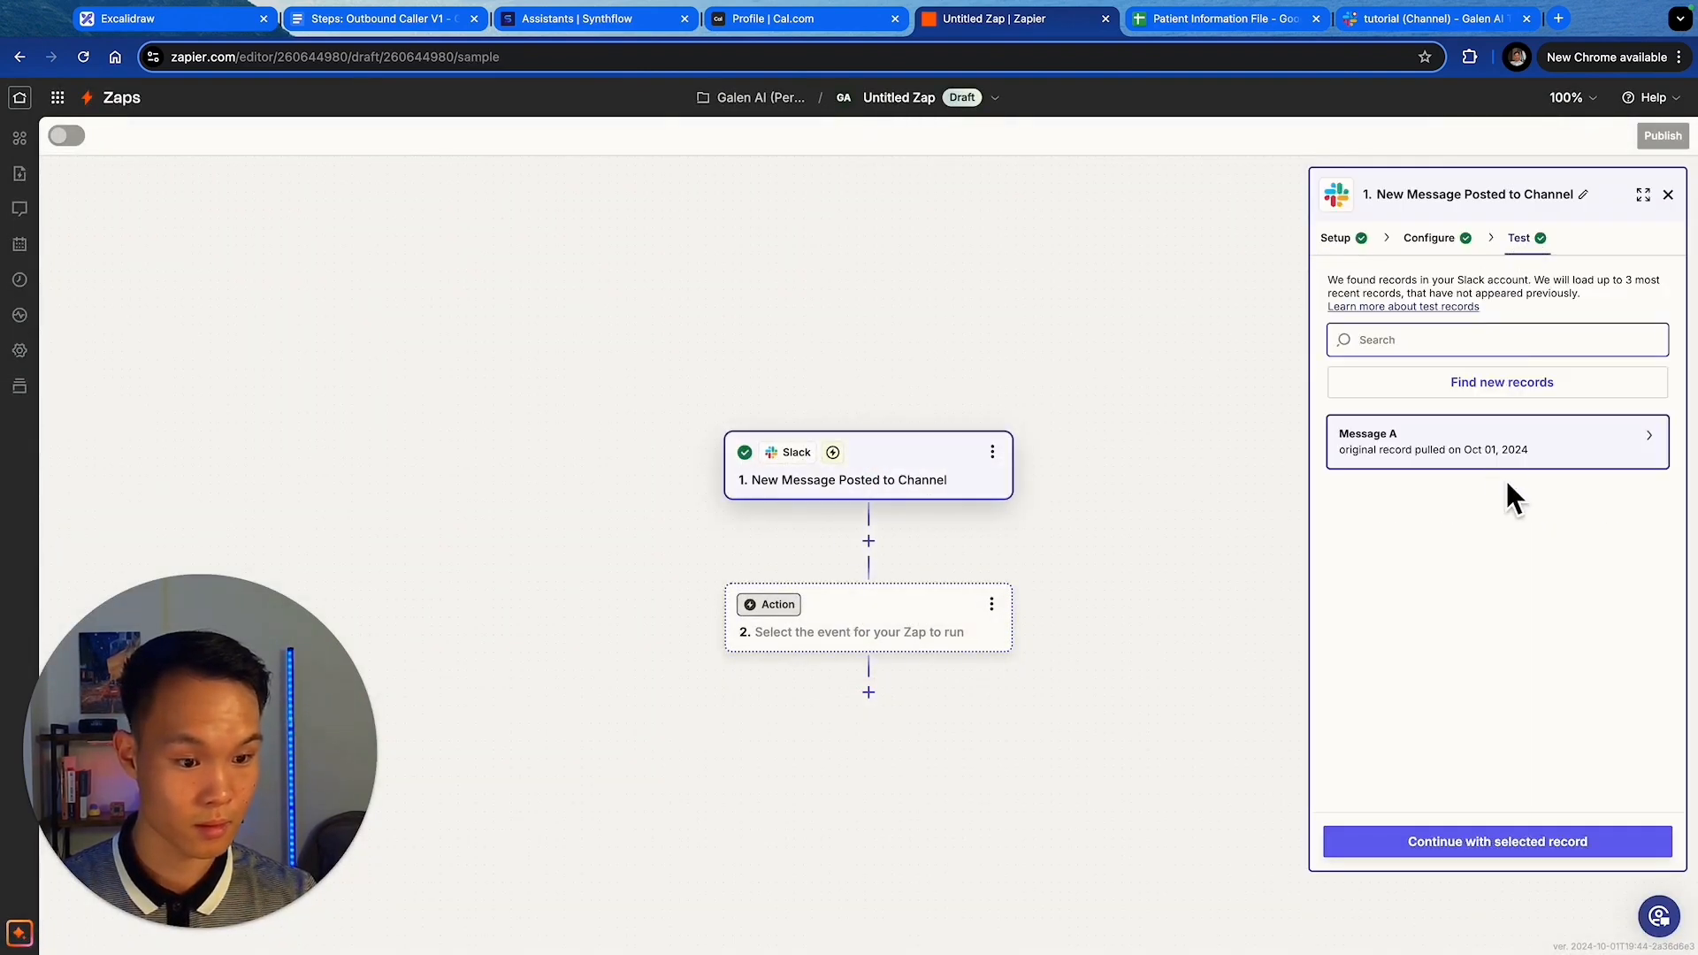
pyautogui.click(1394, 853)
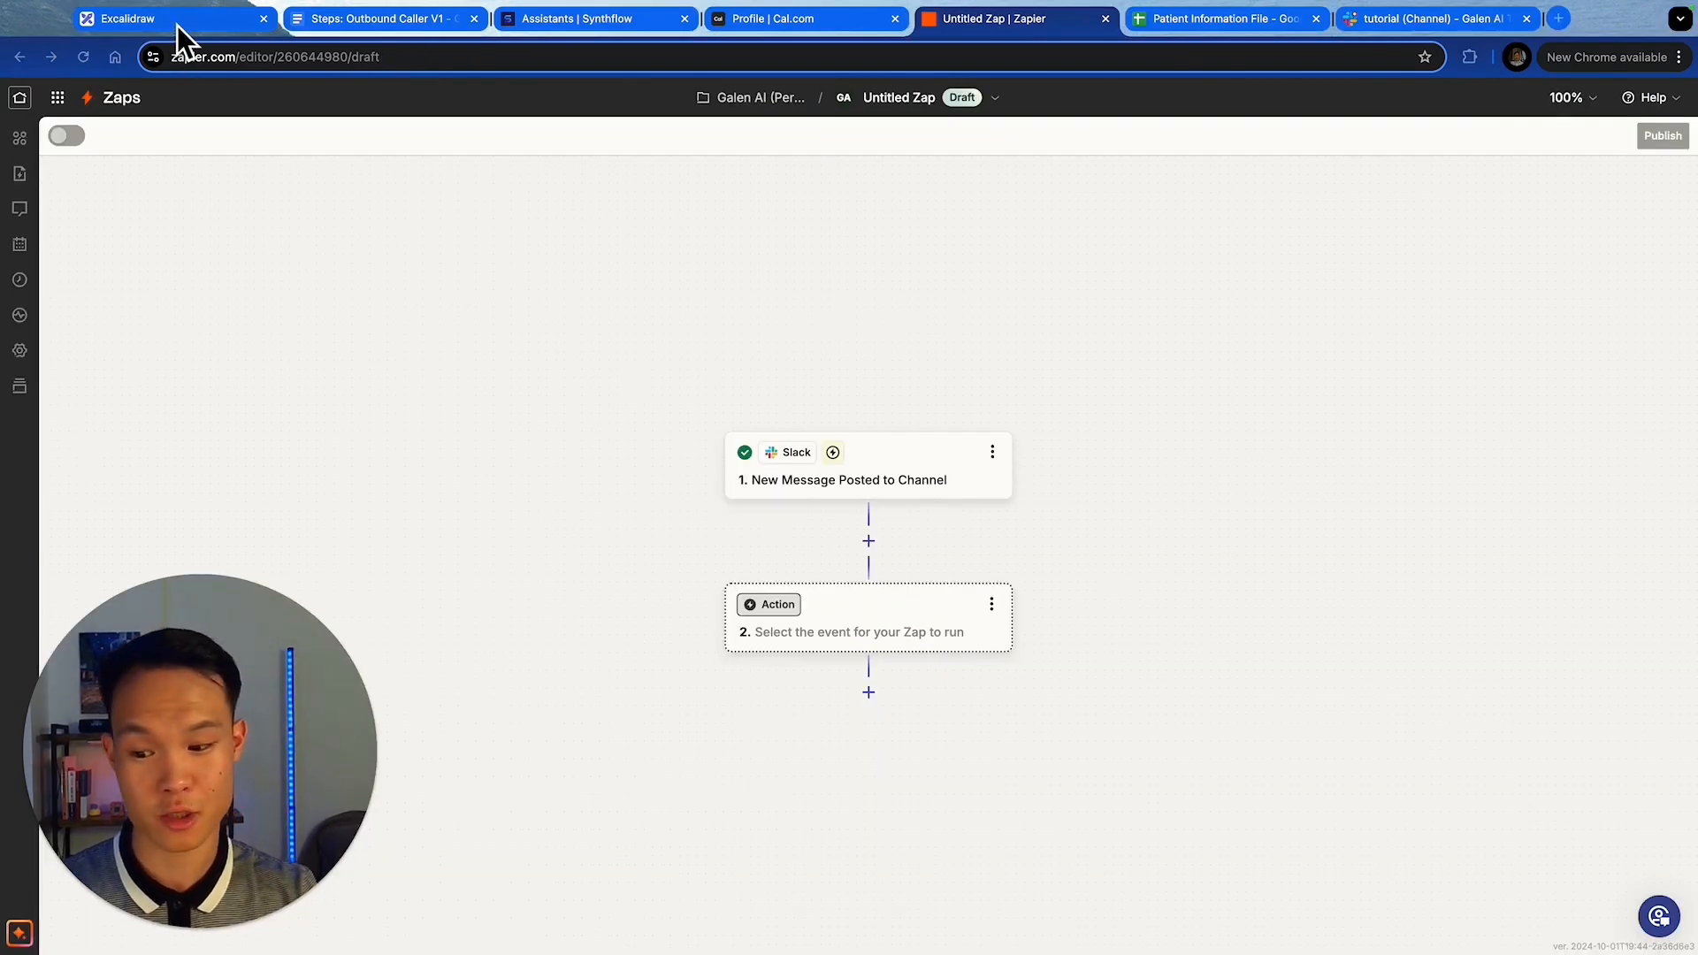
# - Switch to the Excalidraw architecture diagram, examine Flow #1's Google Sheets lookup block, and return to Zapier
pyautogui.click(177, 24)
pyautogui.moveTo(716, 482); pyautogui.dragTo(746, 436)
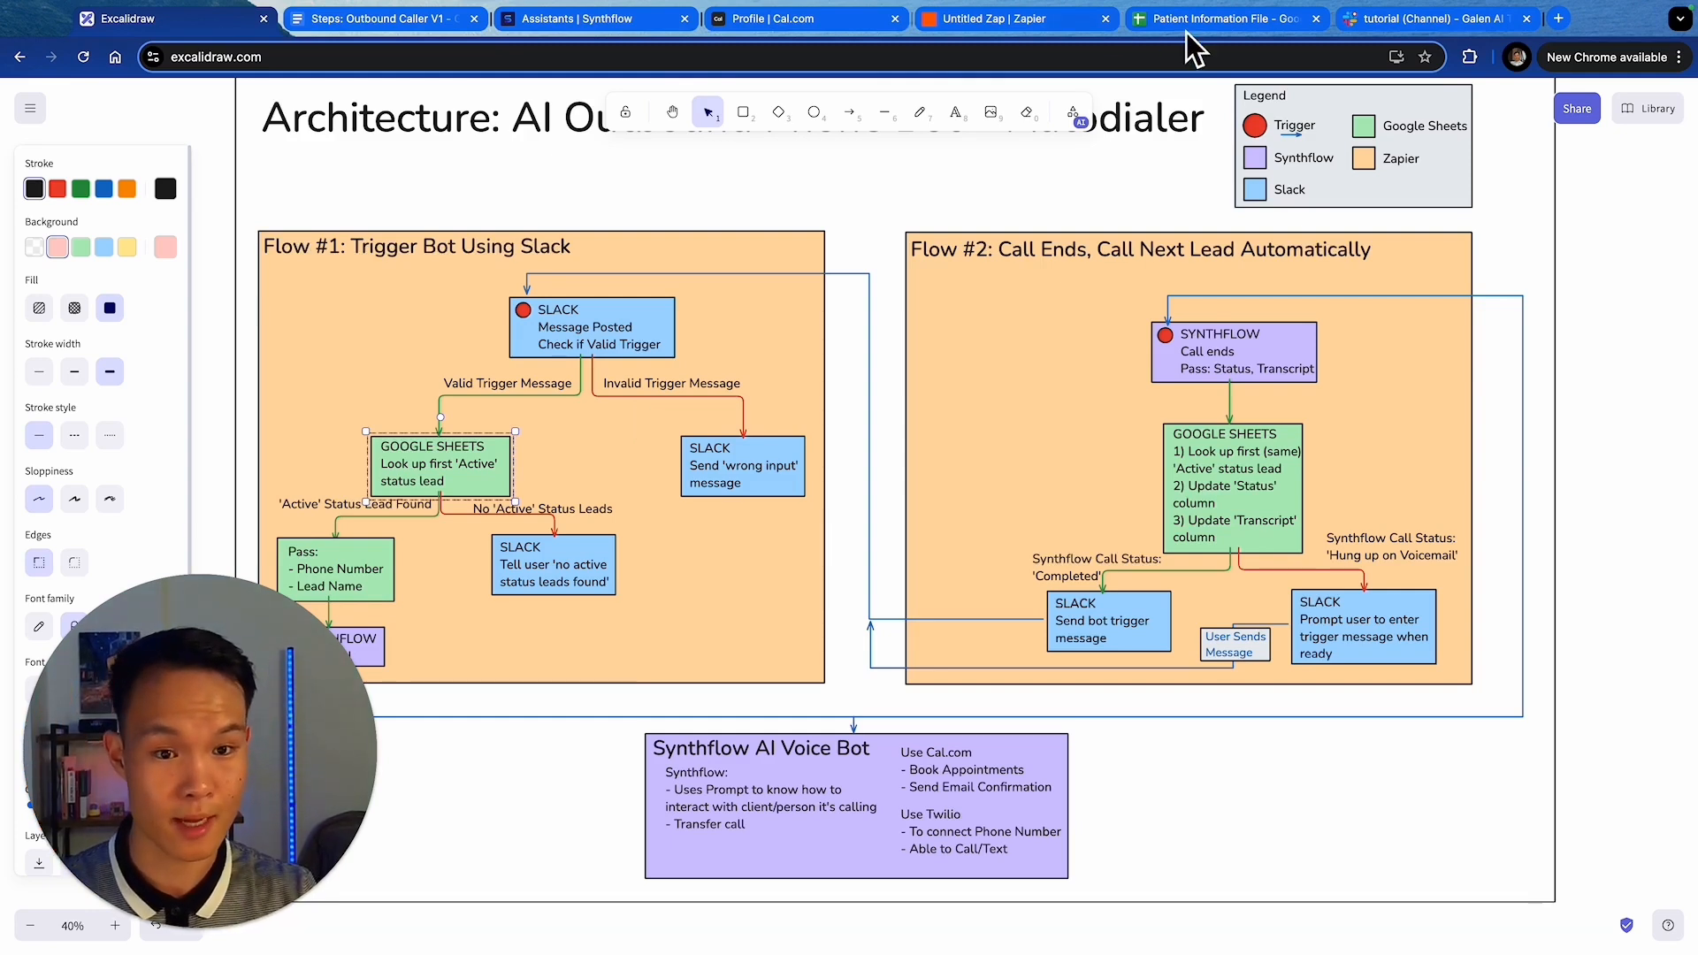
pyautogui.click(1036, 16)
# - Rename the Zap as "Tutorial outbound - trigger by slack"
pyautogui.click(895, 98)
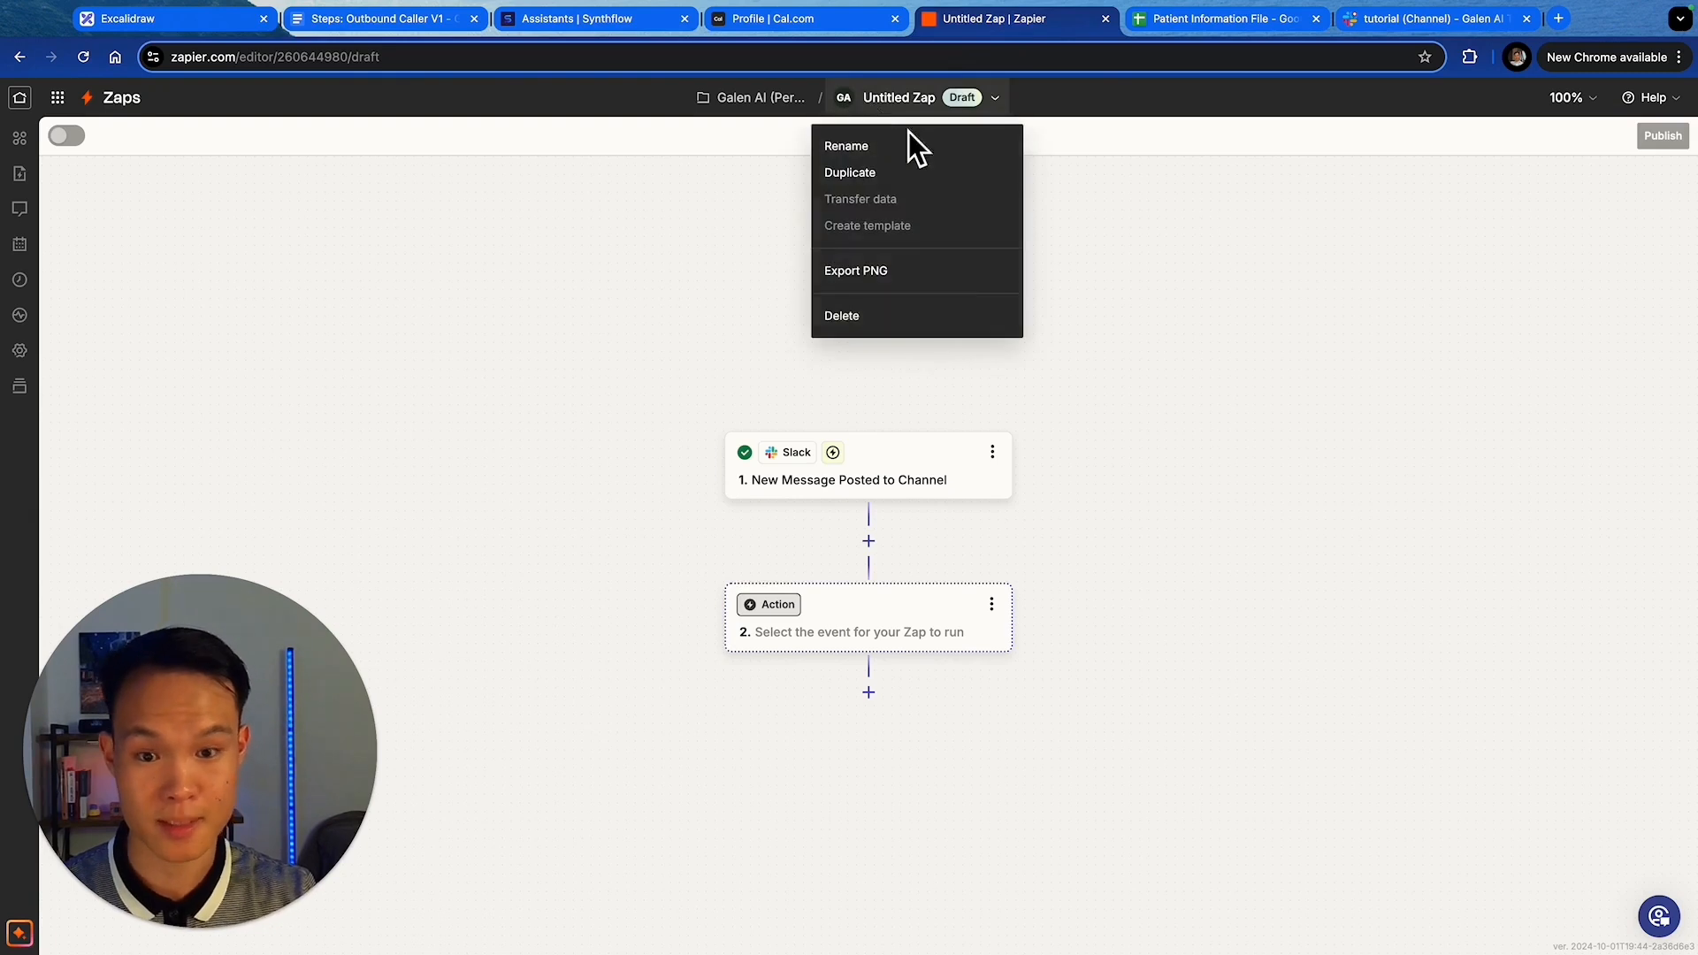
pyautogui.click(875, 151)
pyautogui.write('Tu')
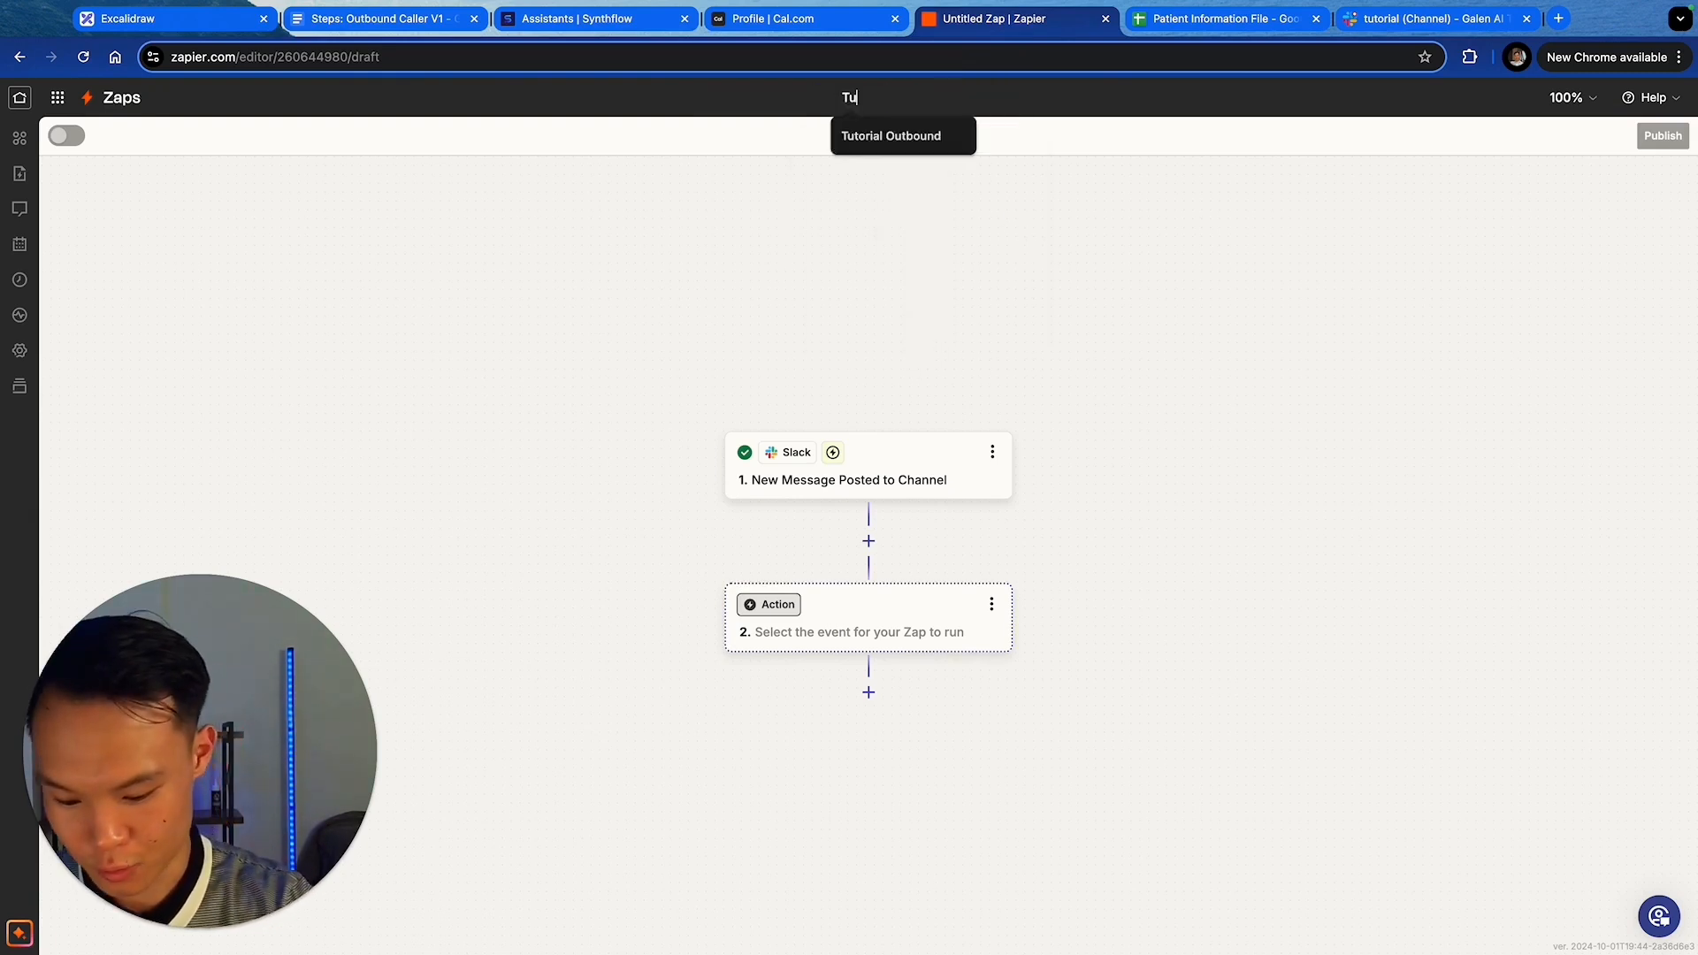
pyautogui.write('r')
pyautogui.write('torial')
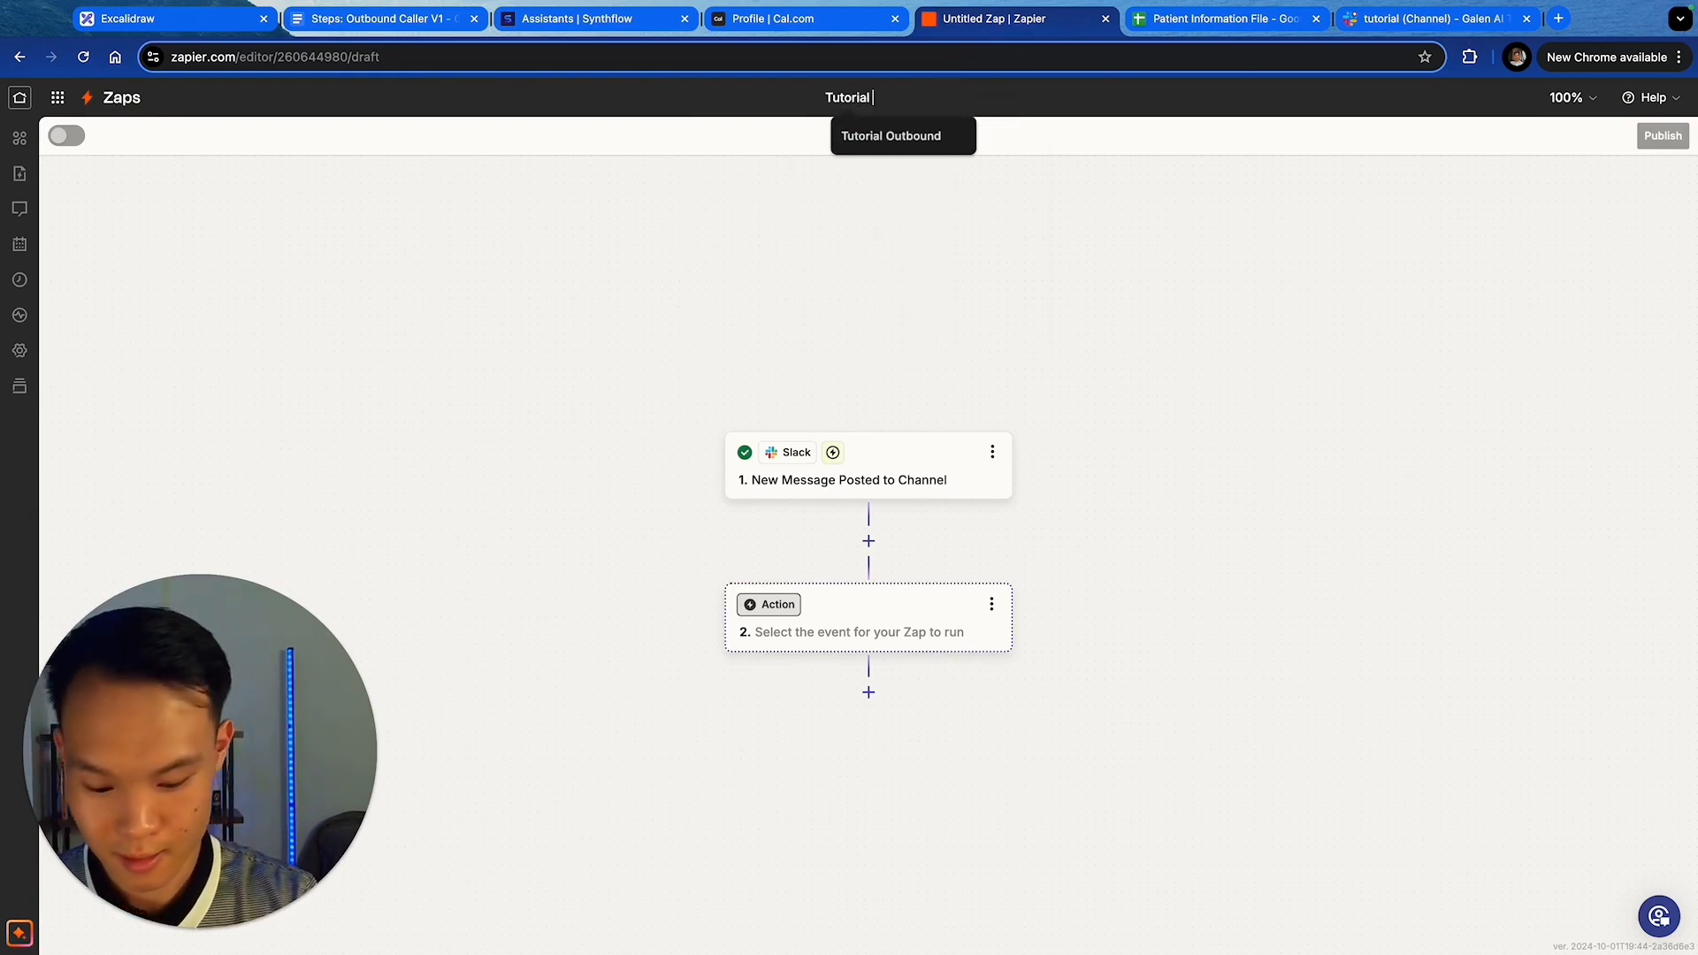
pyautogui.write(' outbound - ')
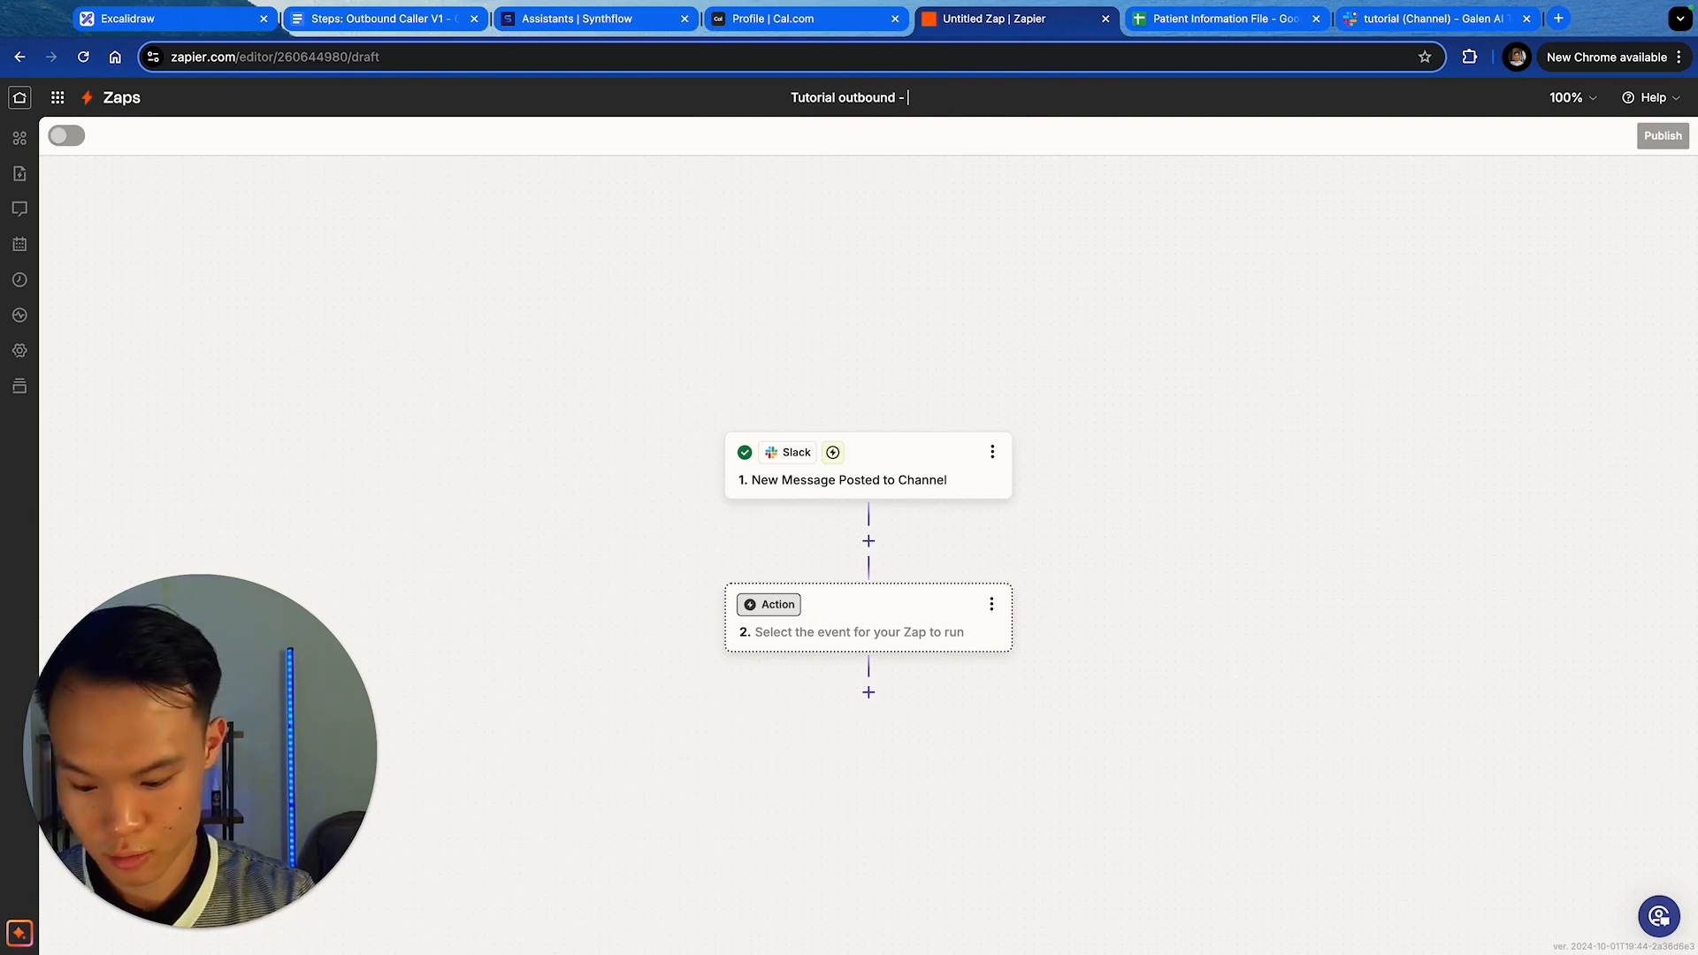
pyautogui.write('trigger by slack')
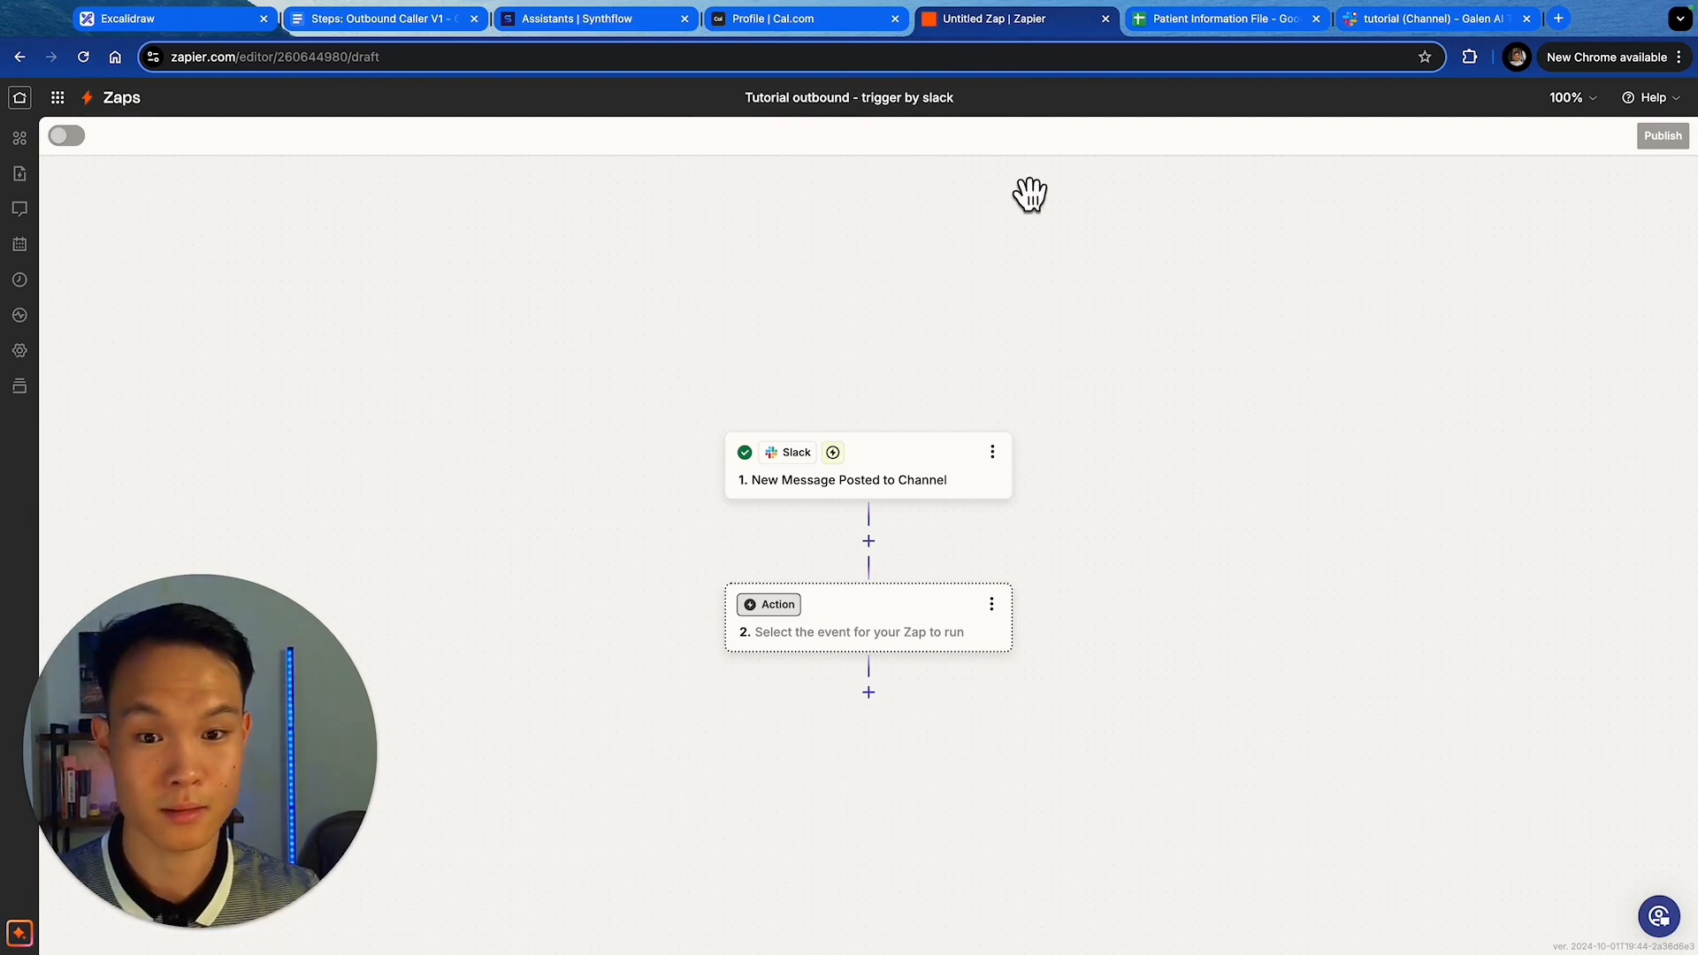
pyautogui.click(1031, 195)
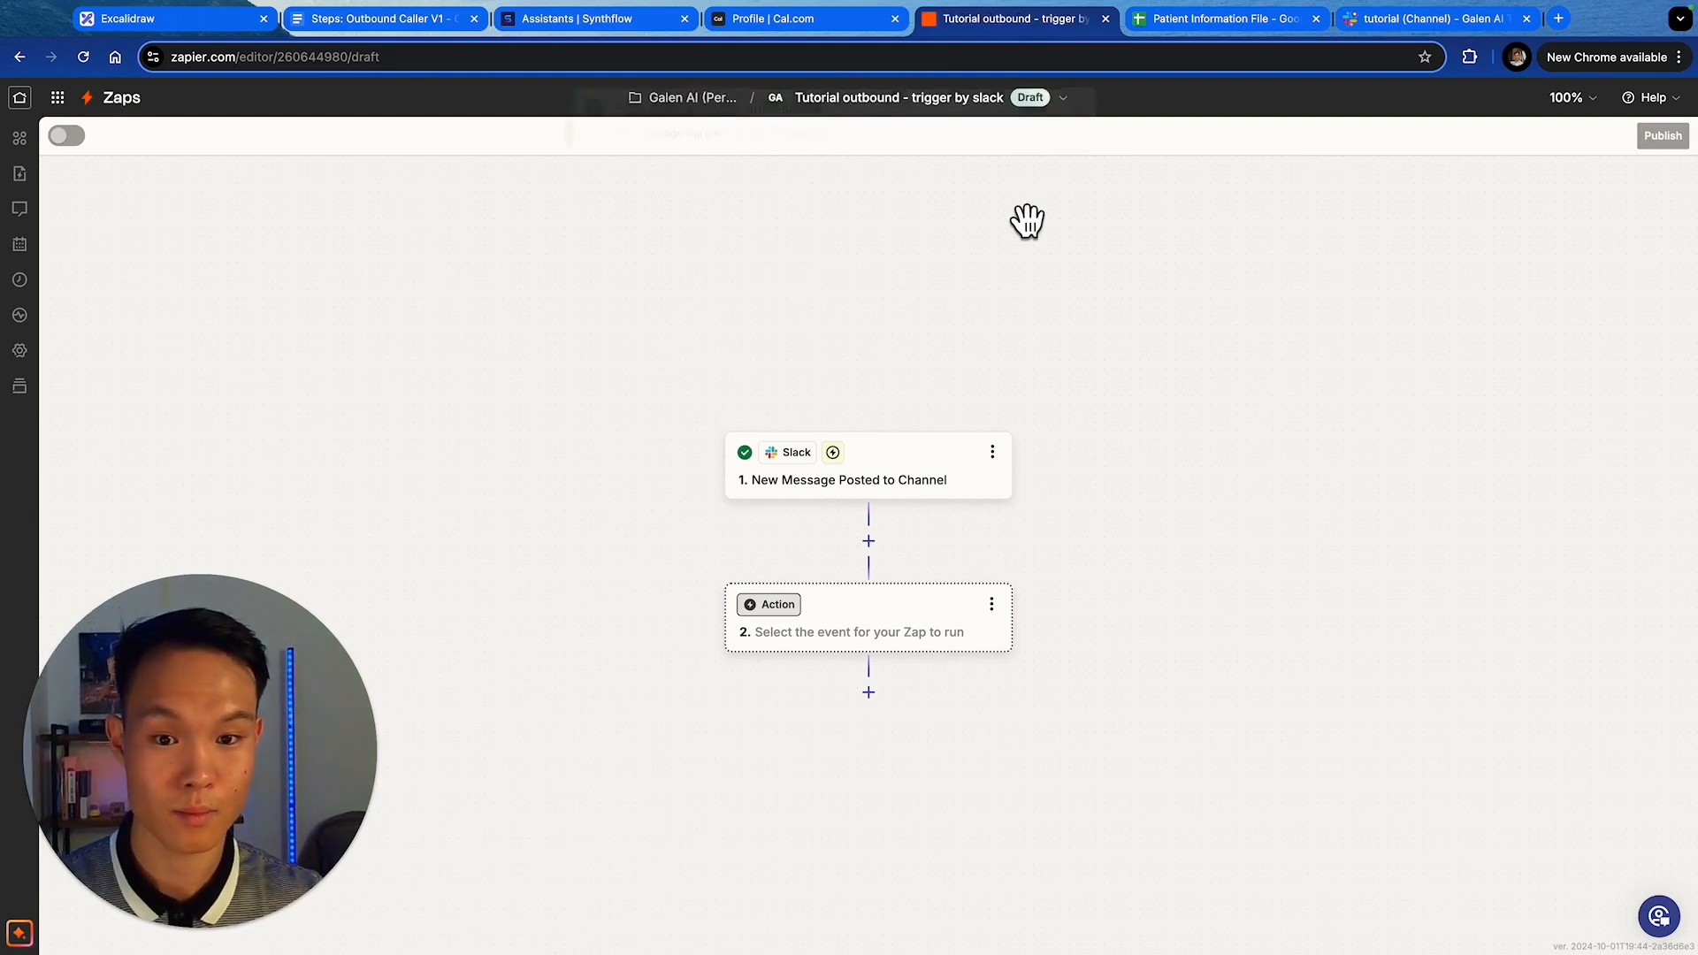
# - Add Paths by Zapier as the action after the Slack trigger and rename Path A as "Valid Trigger"
pyautogui.click(778, 611)
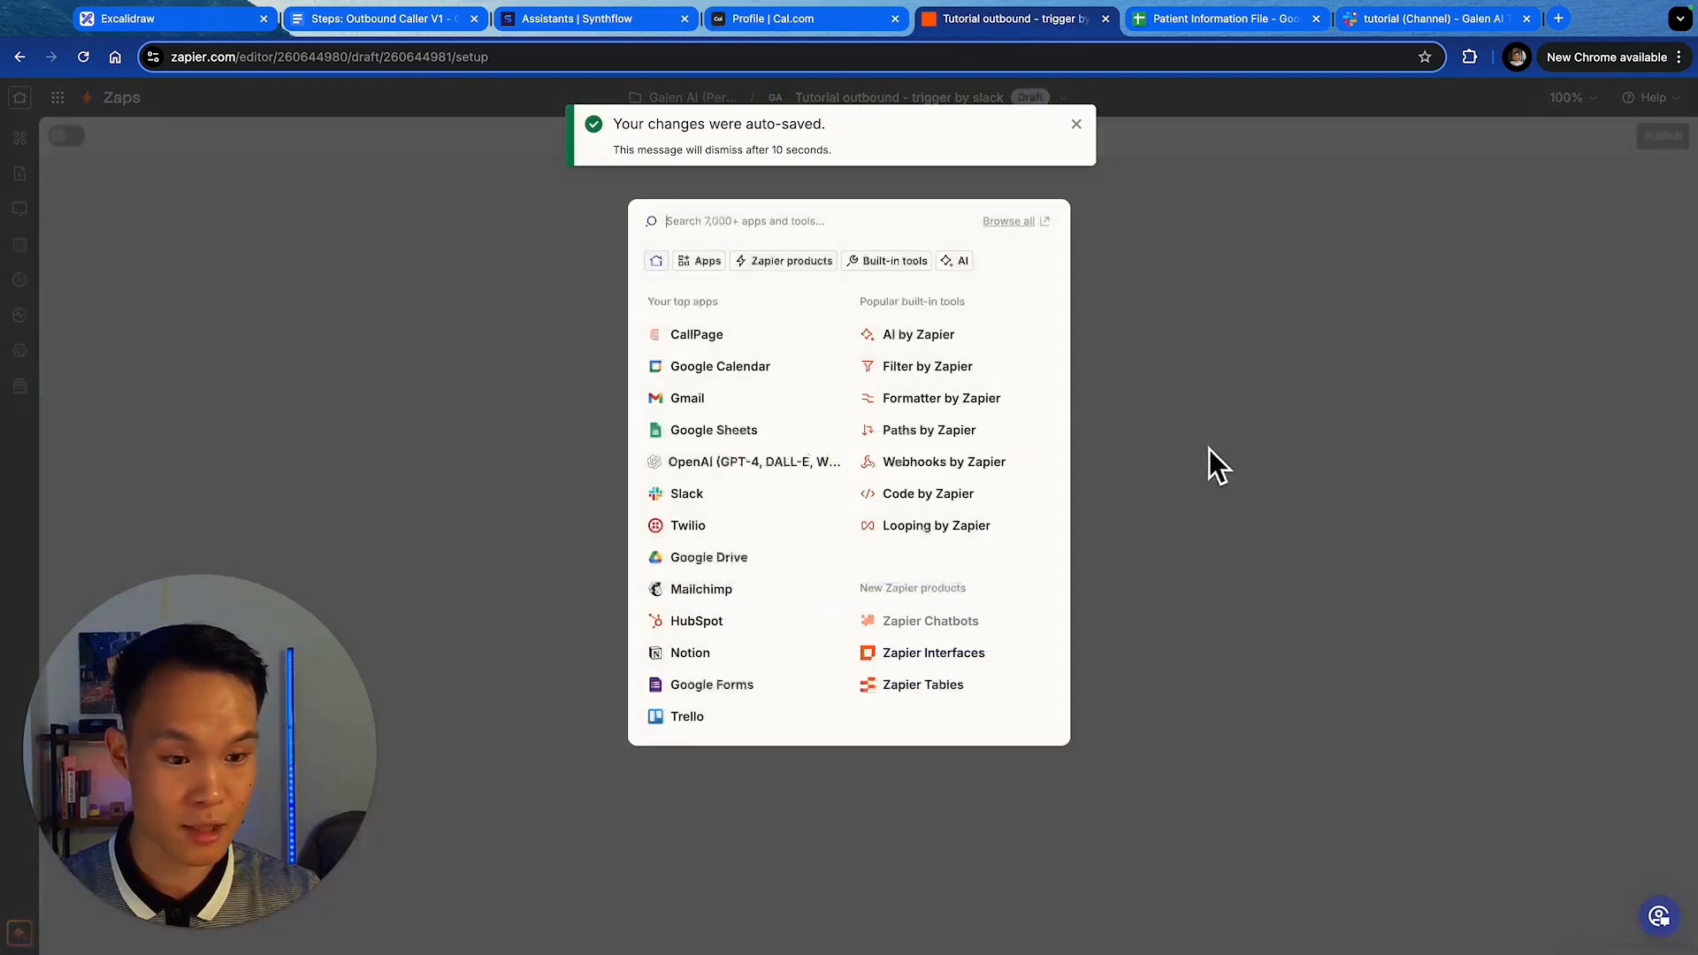
pyautogui.click(931, 429)
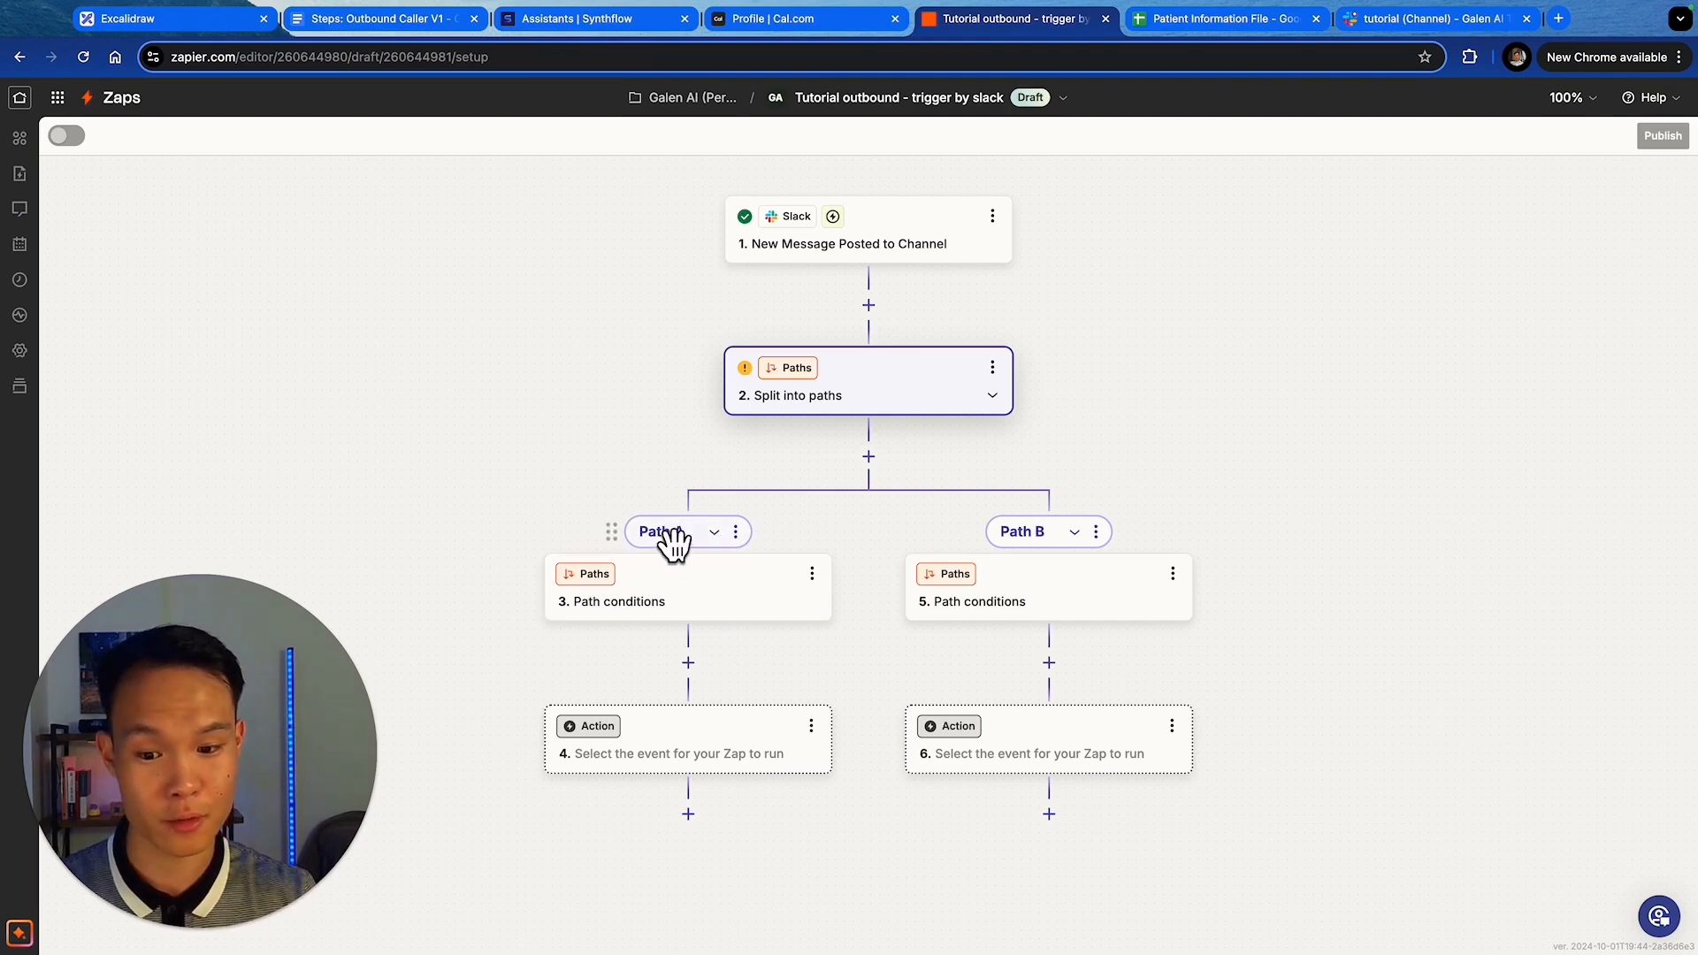
pyautogui.click(735, 533)
pyautogui.click(818, 548)
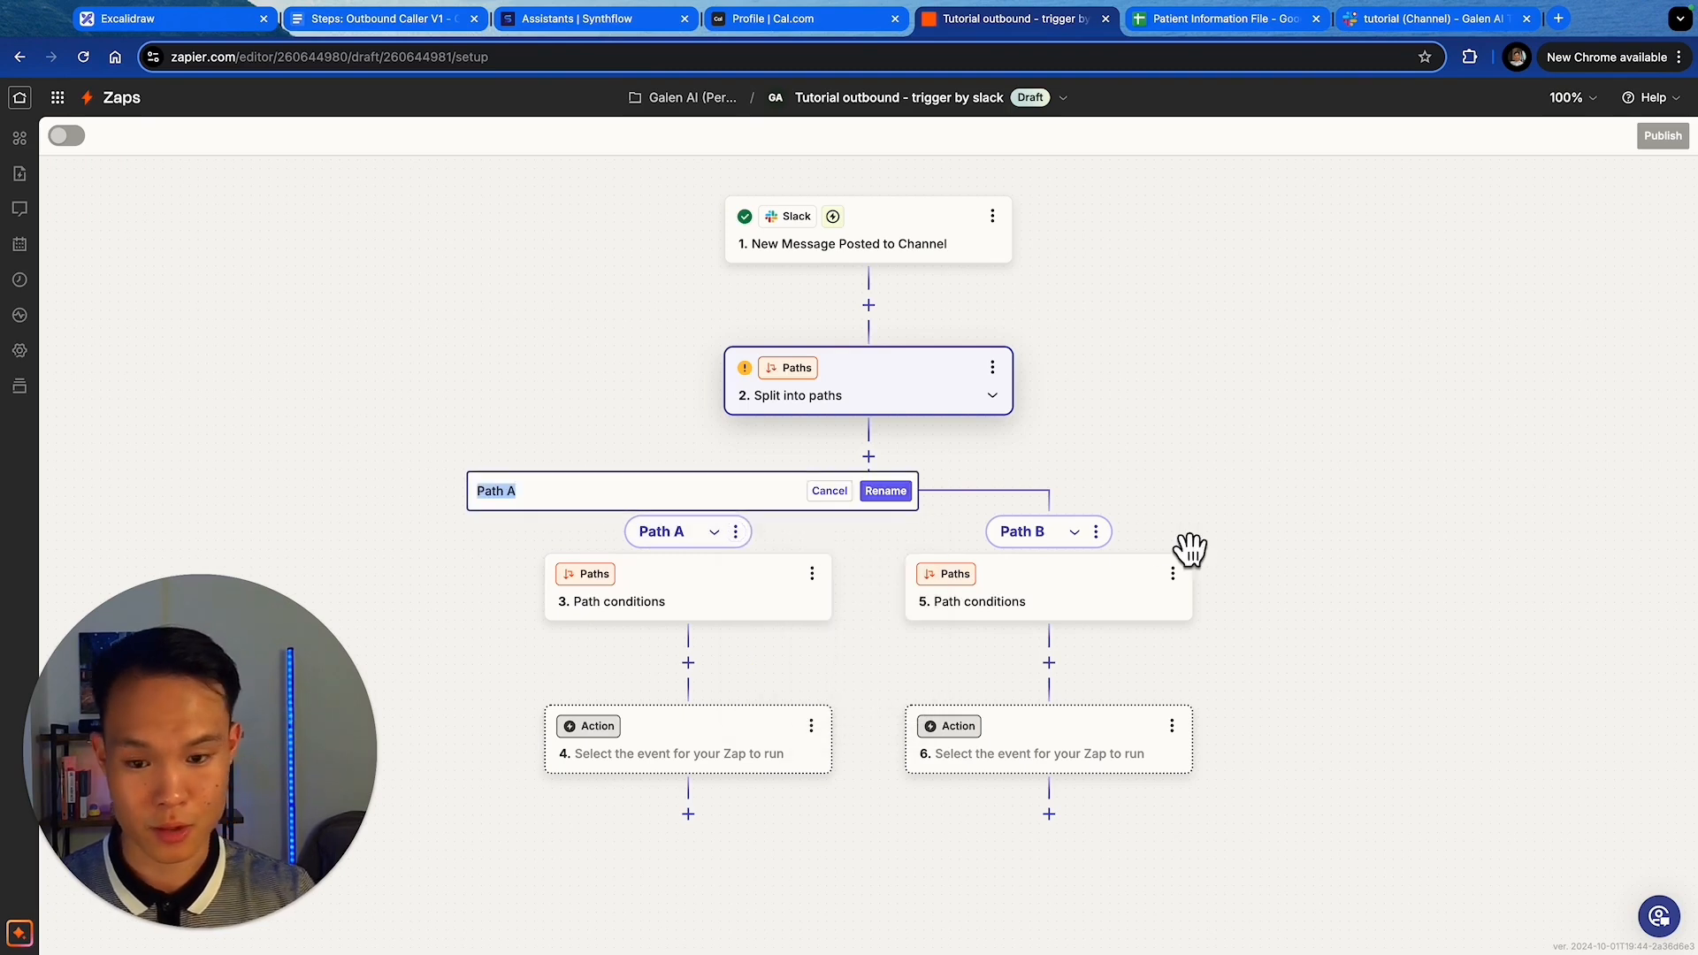
pyautogui.write('Valid Trigger')
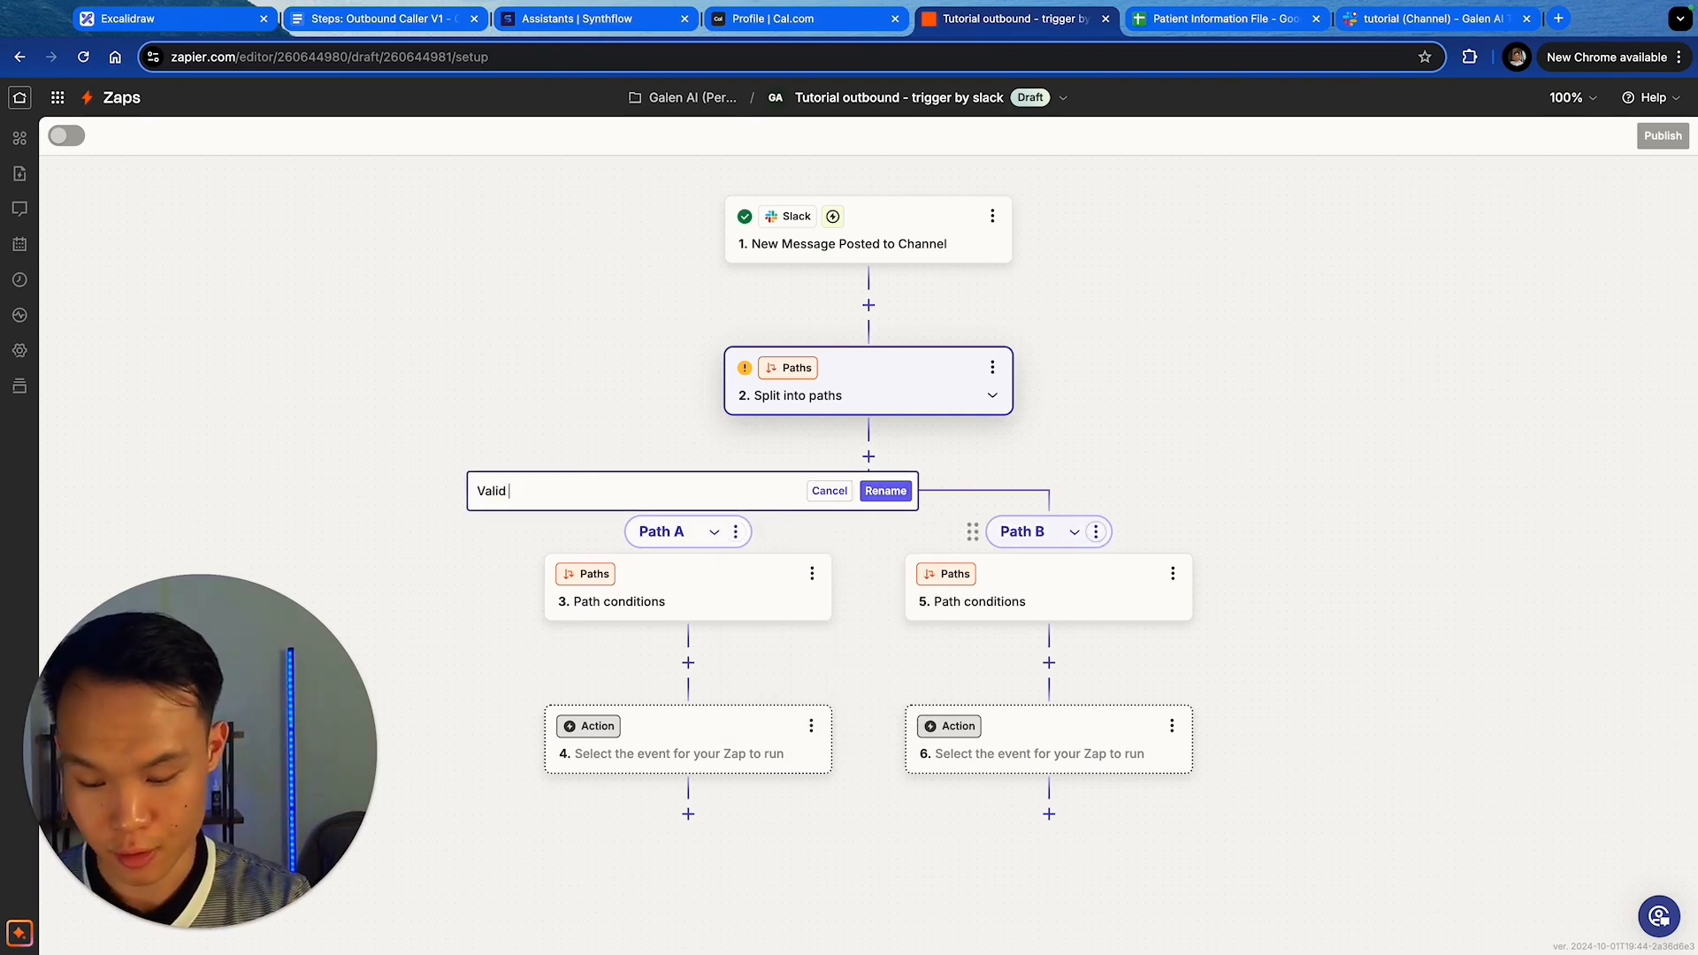
pyautogui.click(889, 491)
# - Rename Path B as "Invalid Trigger Message"
pyautogui.click(1094, 532)
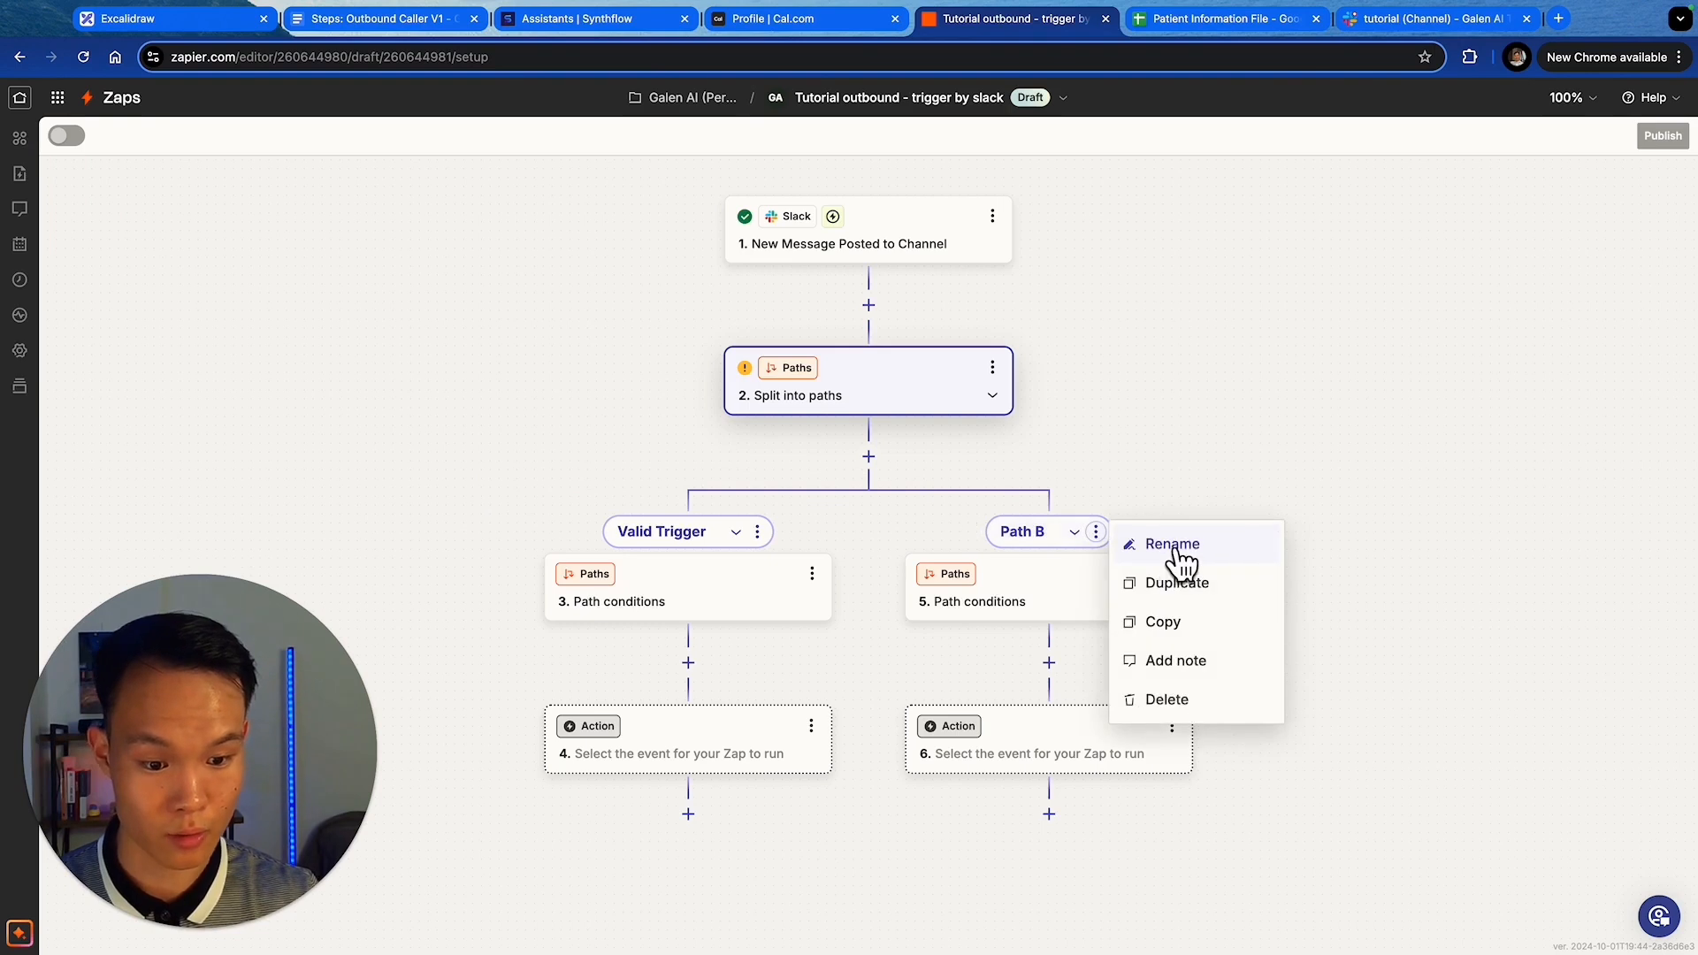
pyautogui.click(1176, 547)
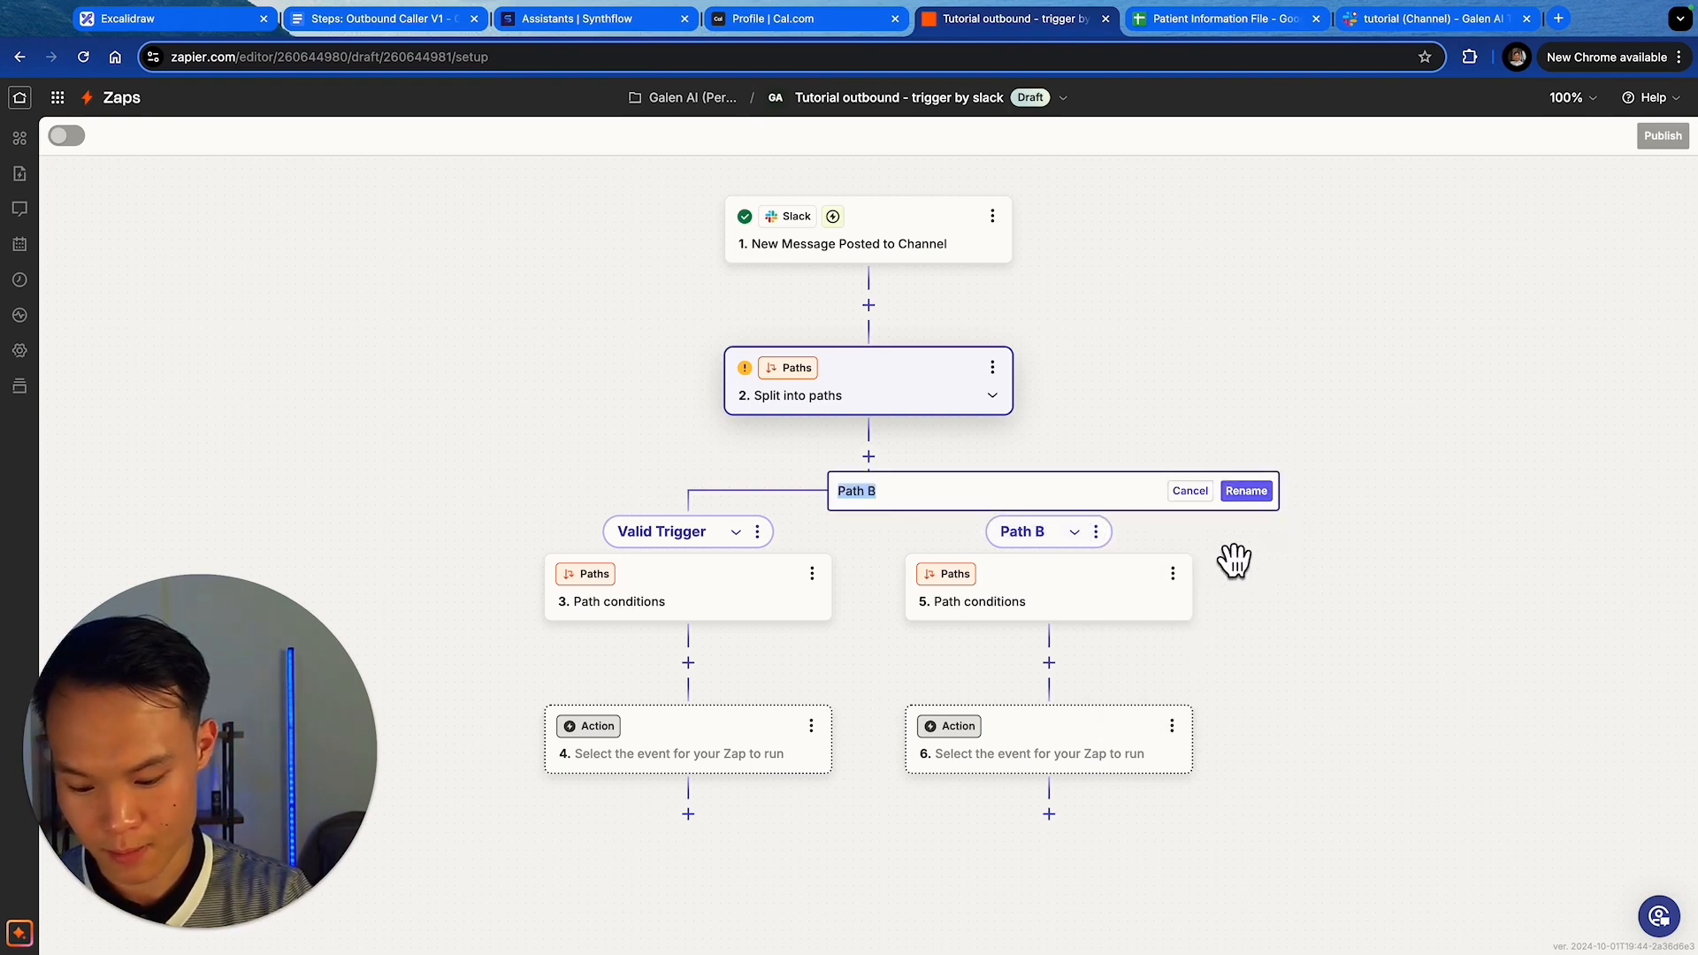
pyautogui.write('Uln')
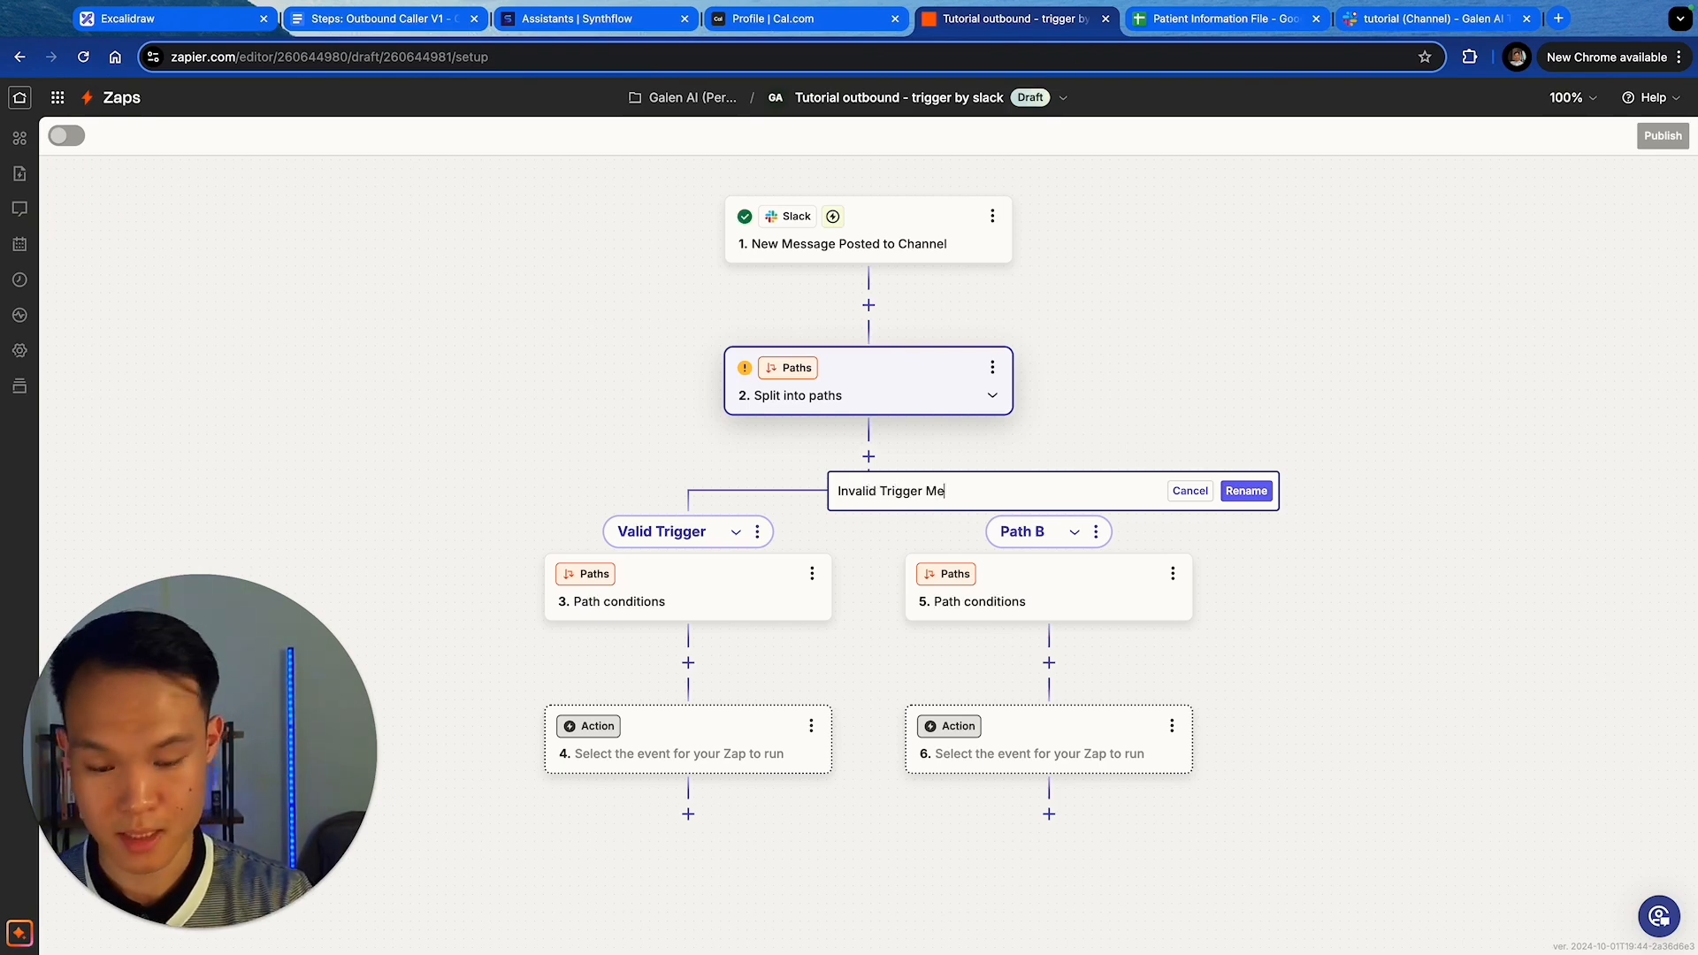
pyautogui.press('Return')
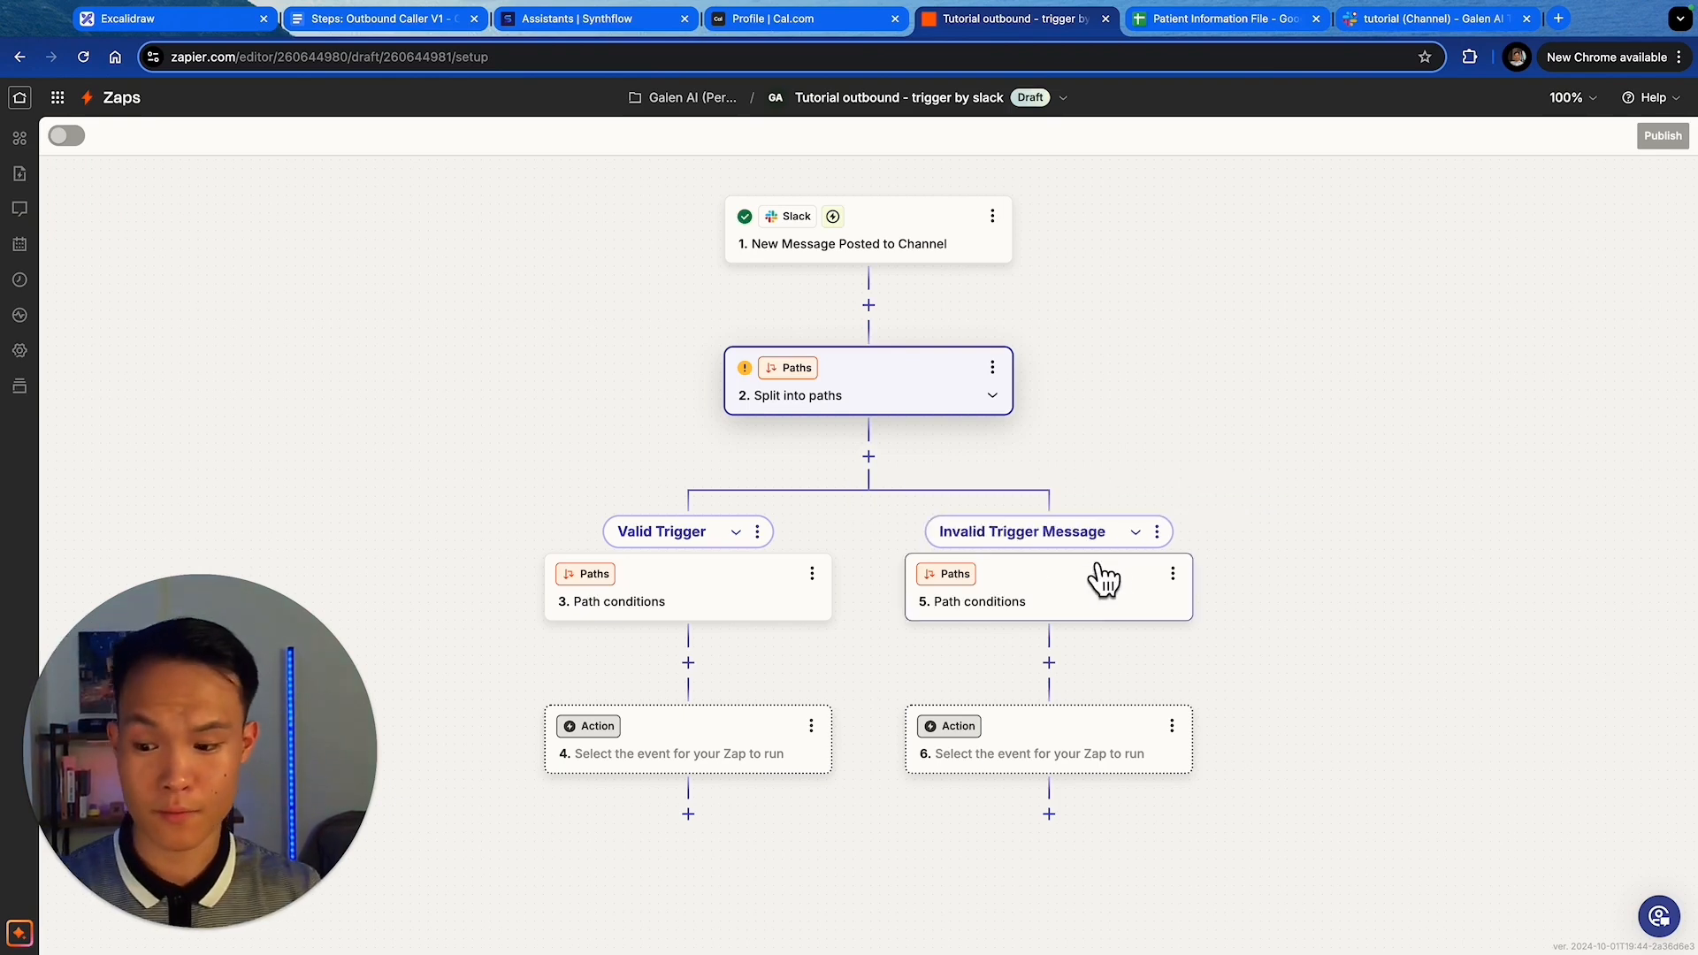
# - Set the Valid Trigger path's first rule so the Slack message Text exactly matches READY
pyautogui.click(812, 573)
pyautogui.click(778, 598)
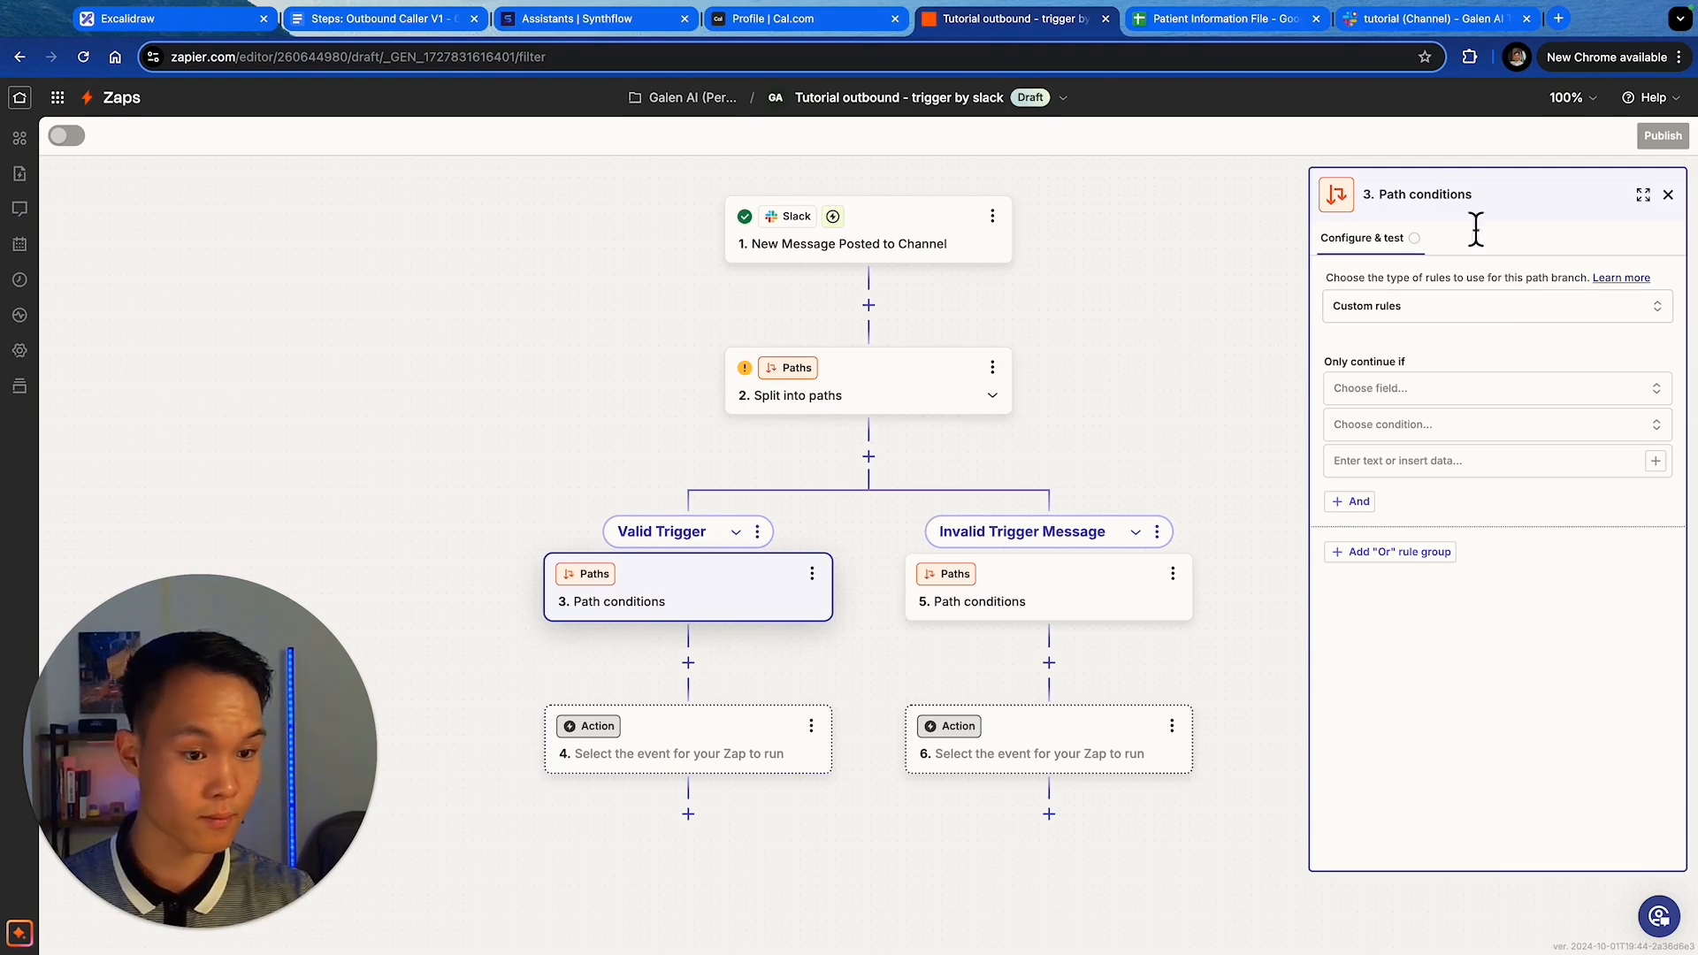
pyautogui.click(1397, 397)
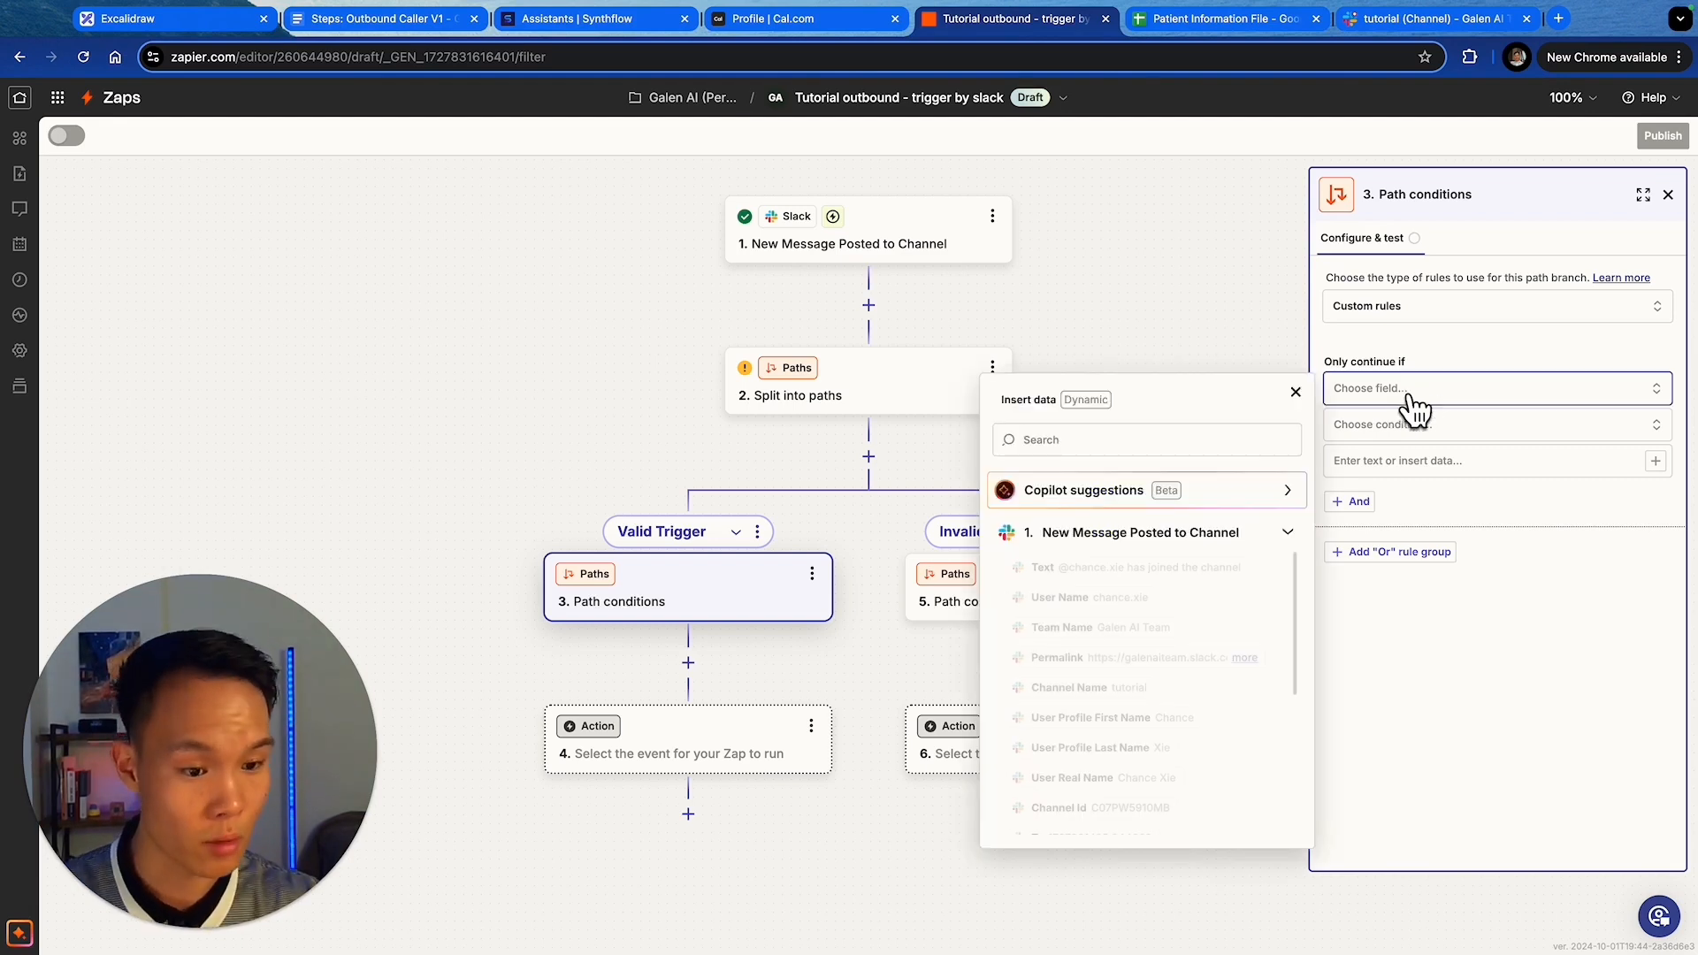
pyautogui.click(1149, 571)
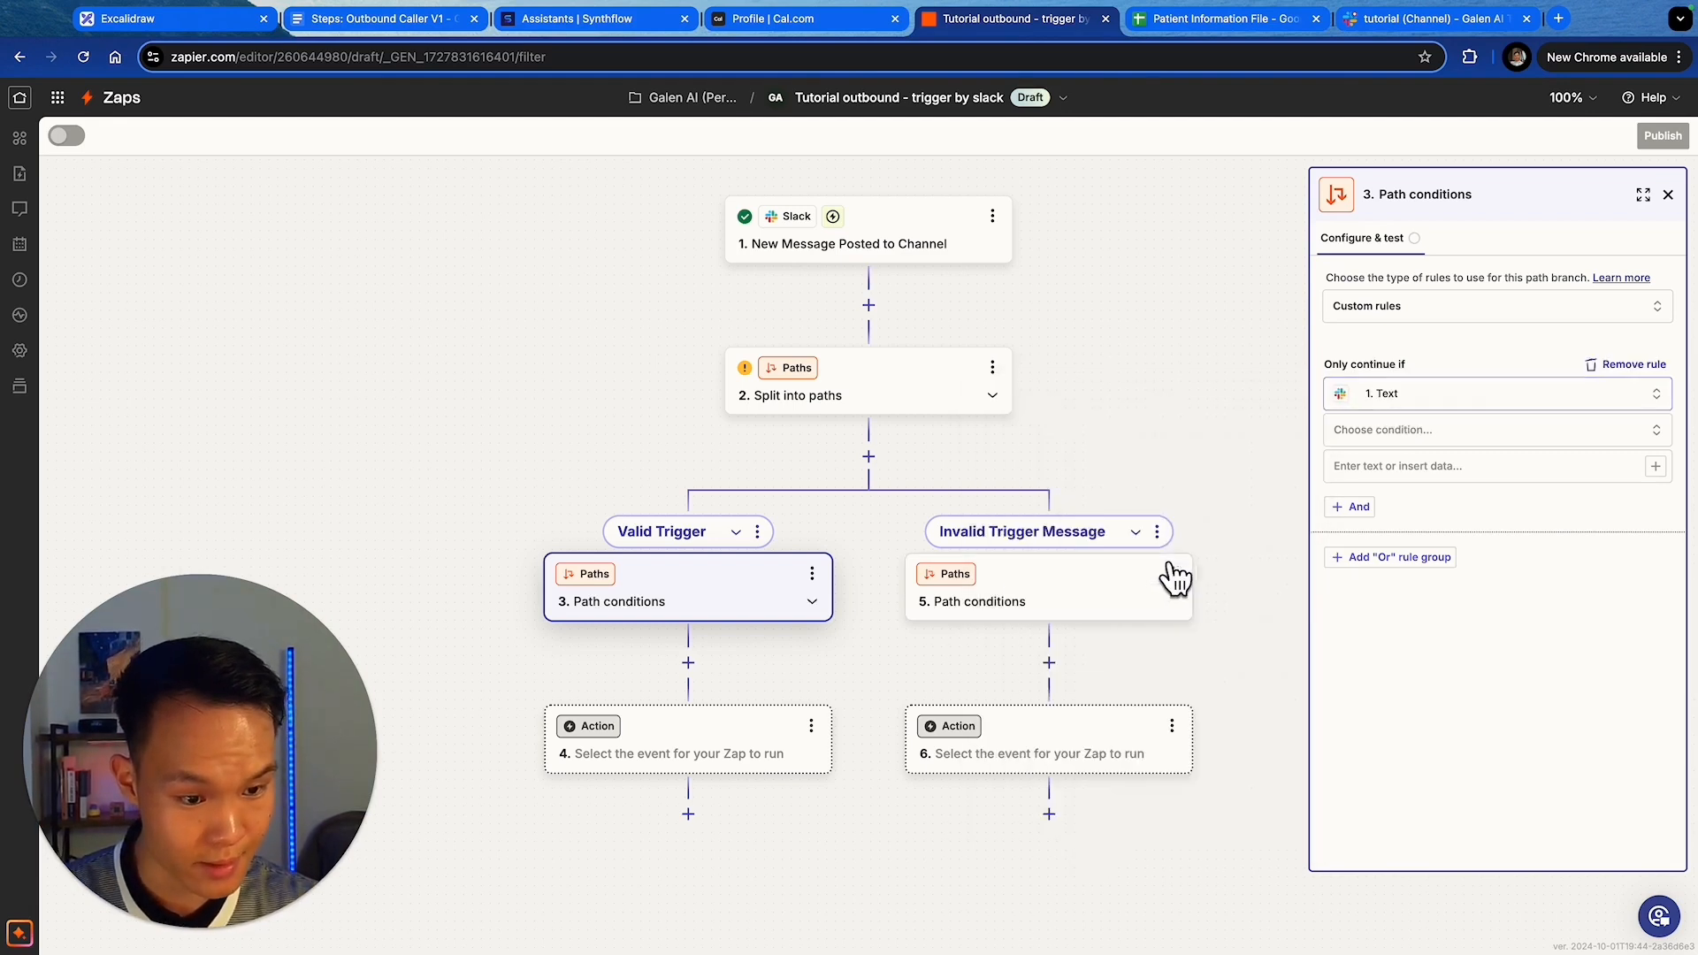
pyautogui.click(1468, 433)
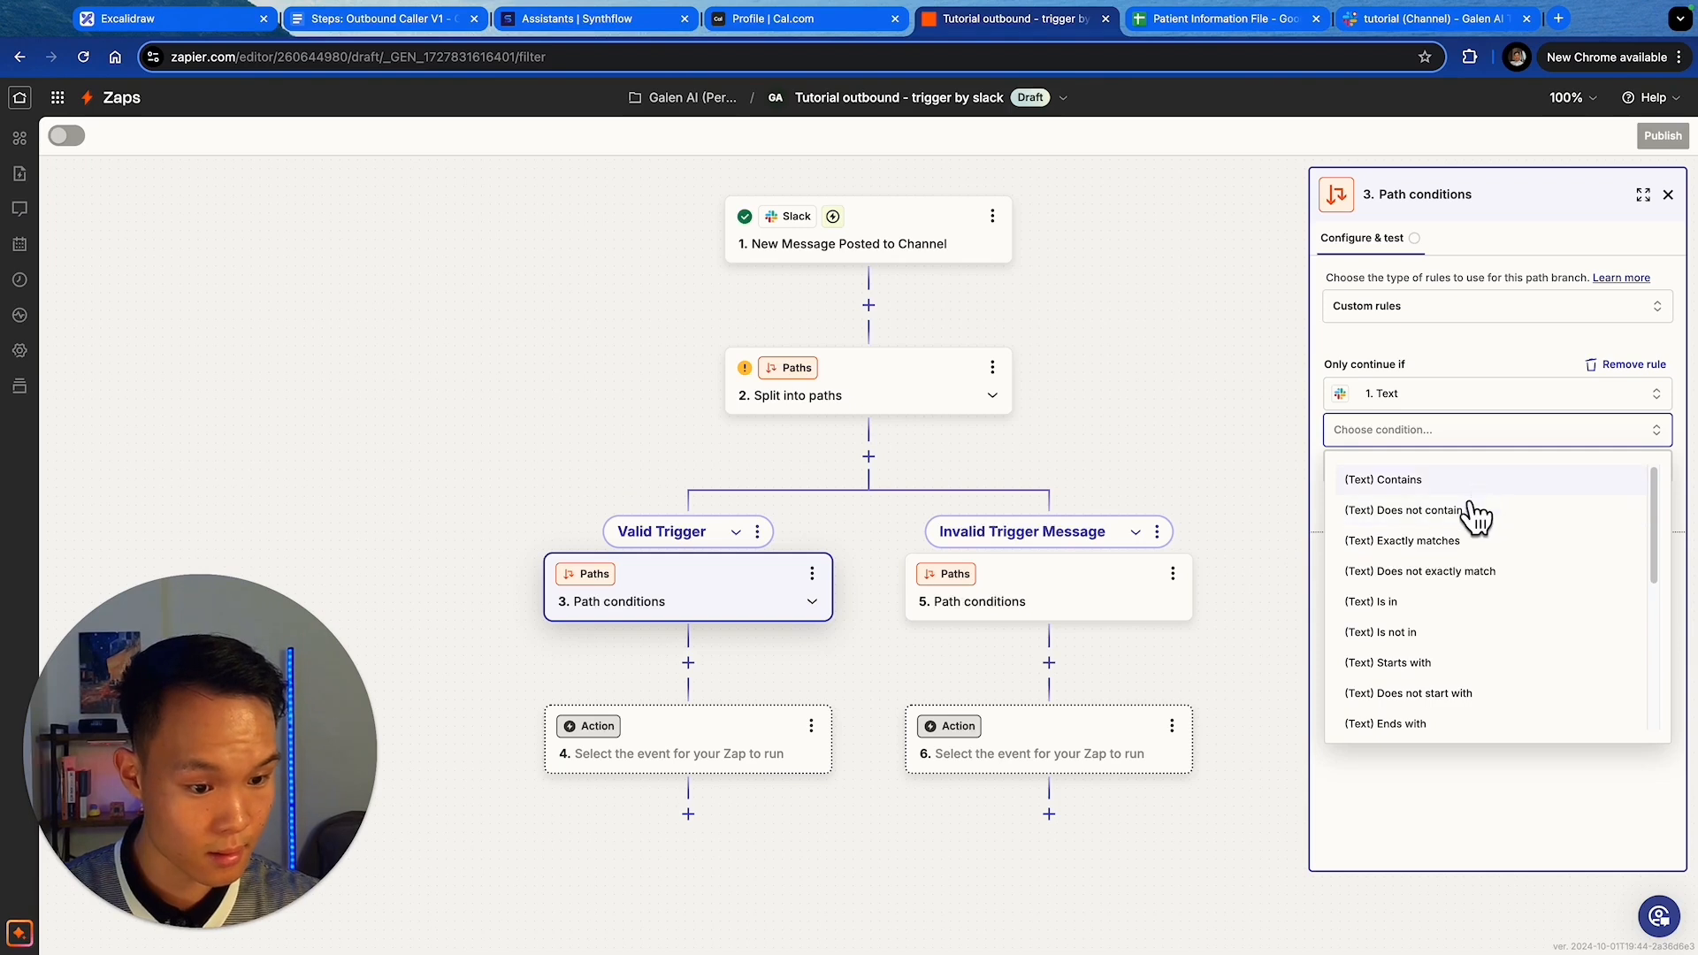
pyautogui.click(1461, 541)
pyautogui.click(1445, 478)
pyautogui.write('READY')
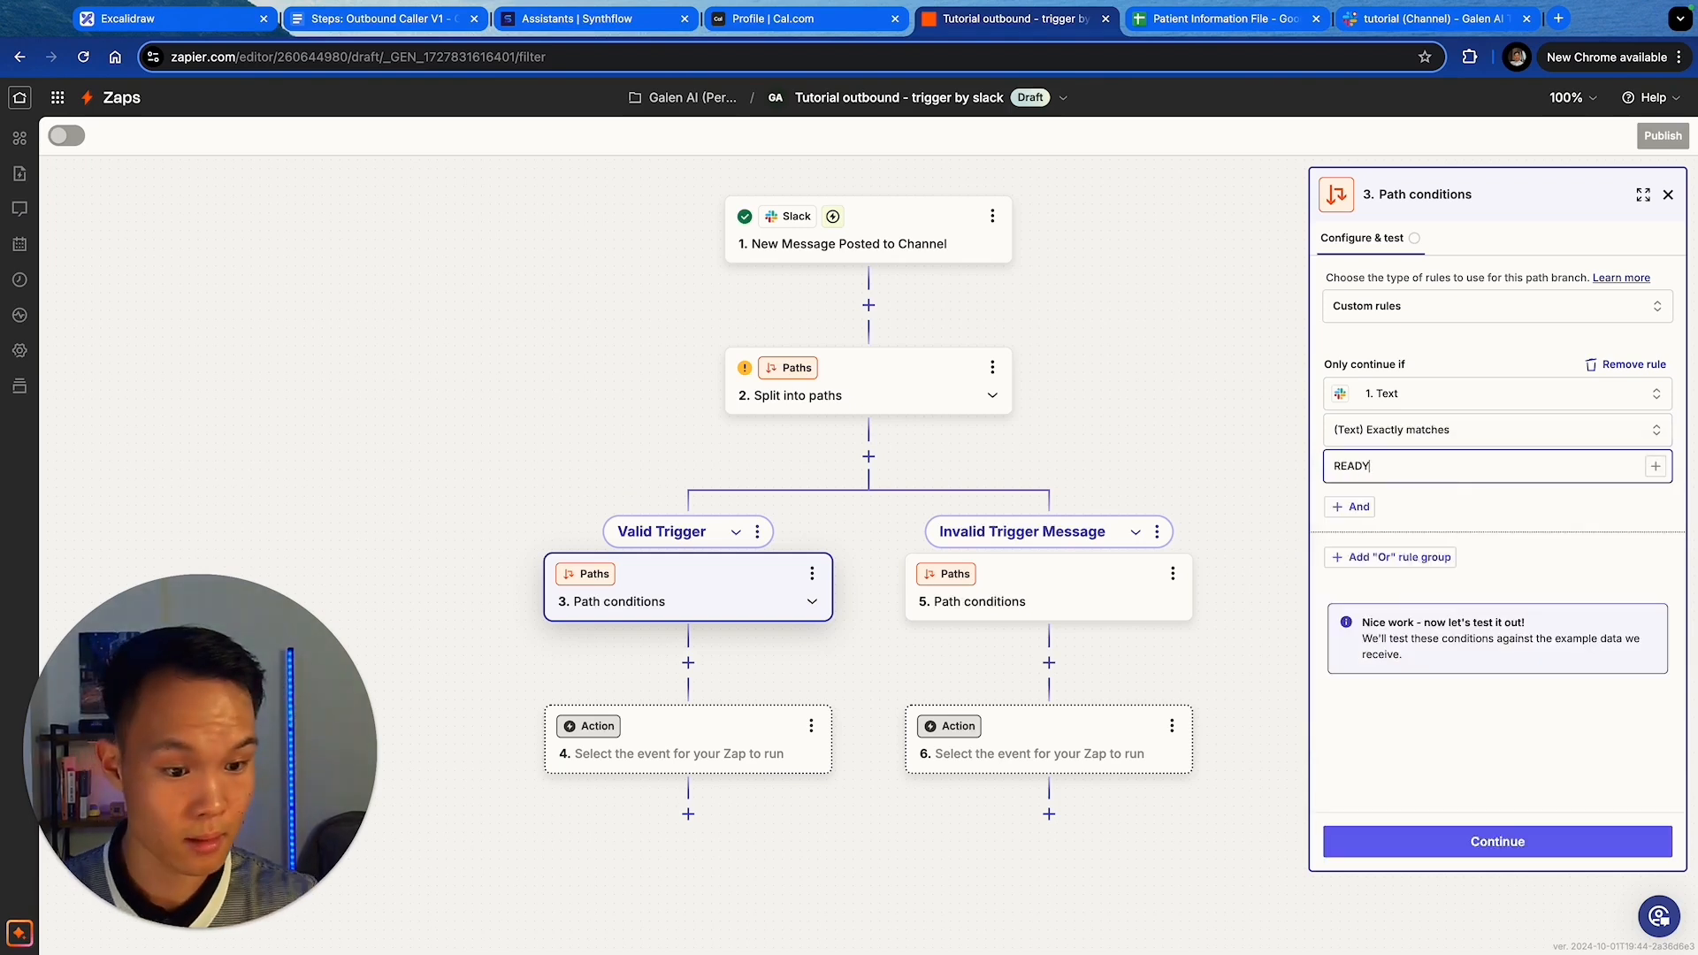
# - Add an And rule to the Valid Trigger path requiring User Is Bot to be (Boolean) Is false
pyautogui.click(1353, 506)
pyautogui.click(1097, 533)
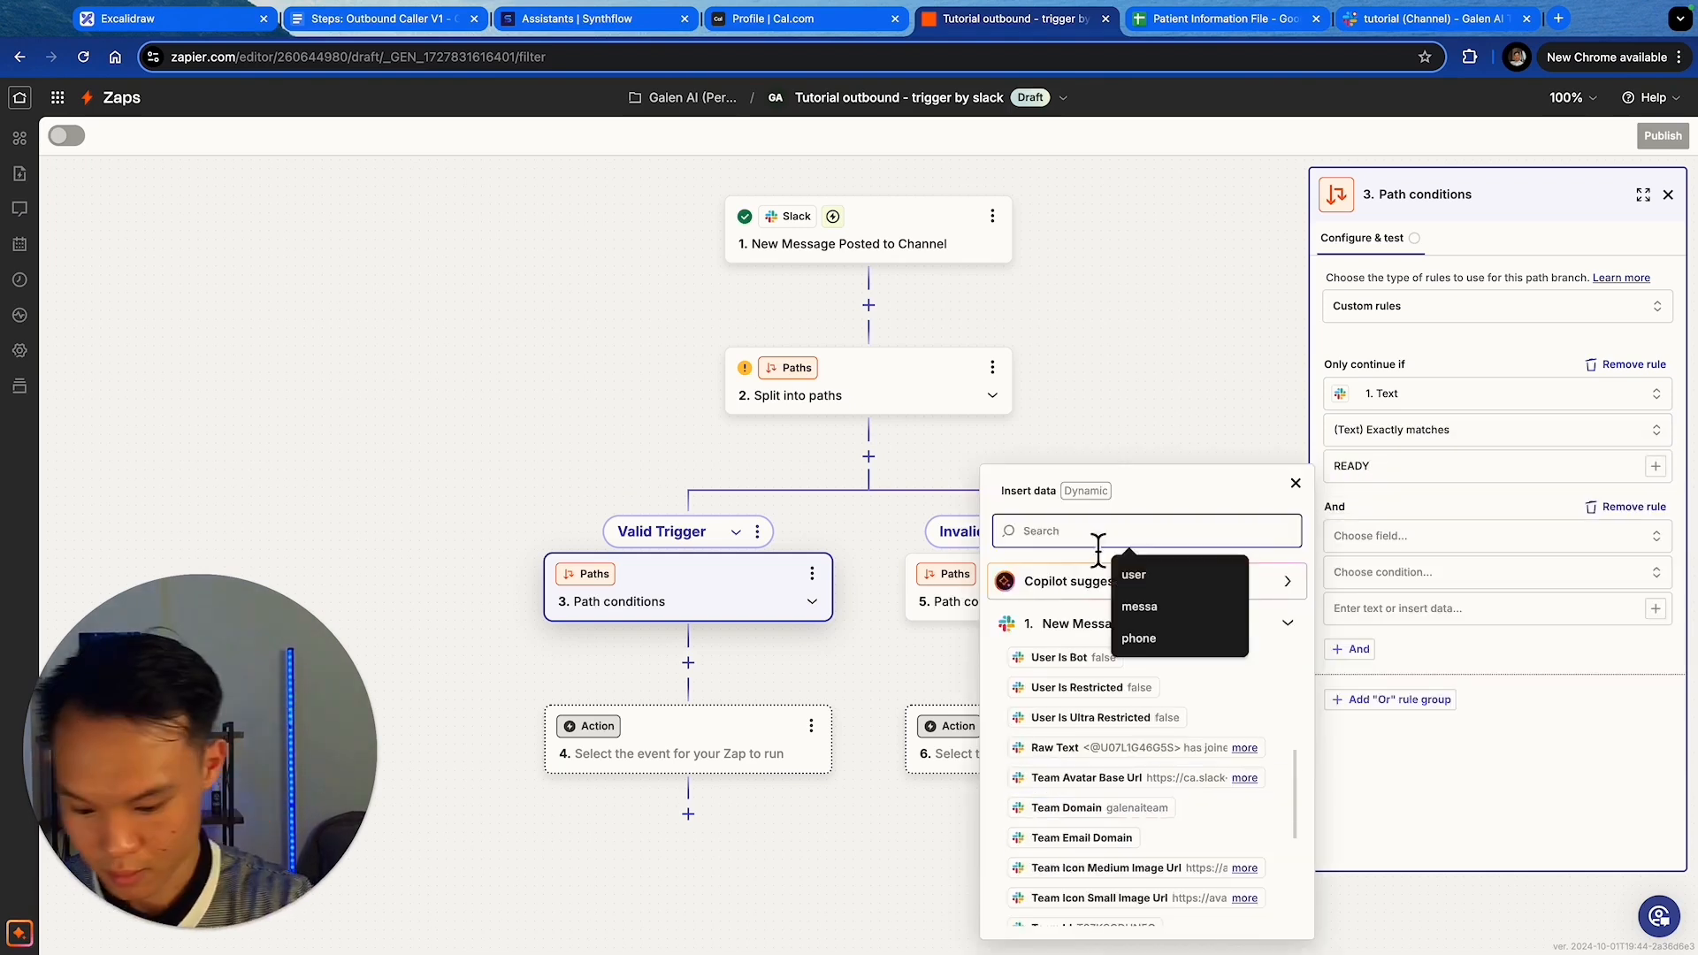
pyautogui.write('user is')
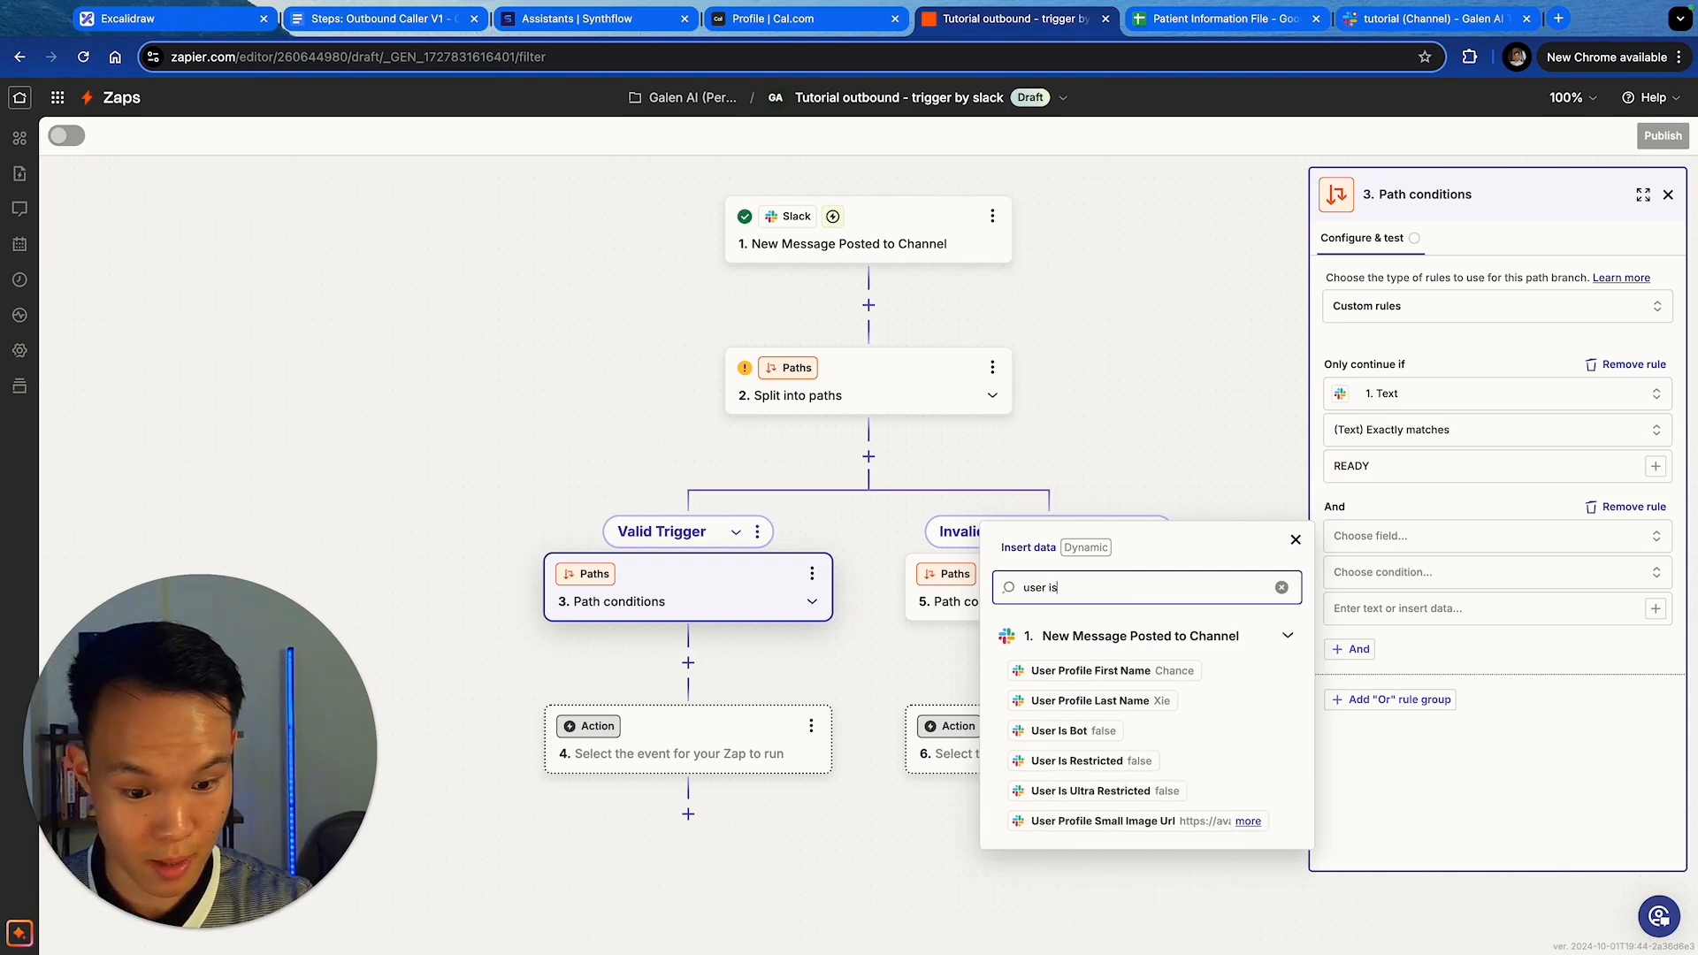
pyautogui.click(1088, 731)
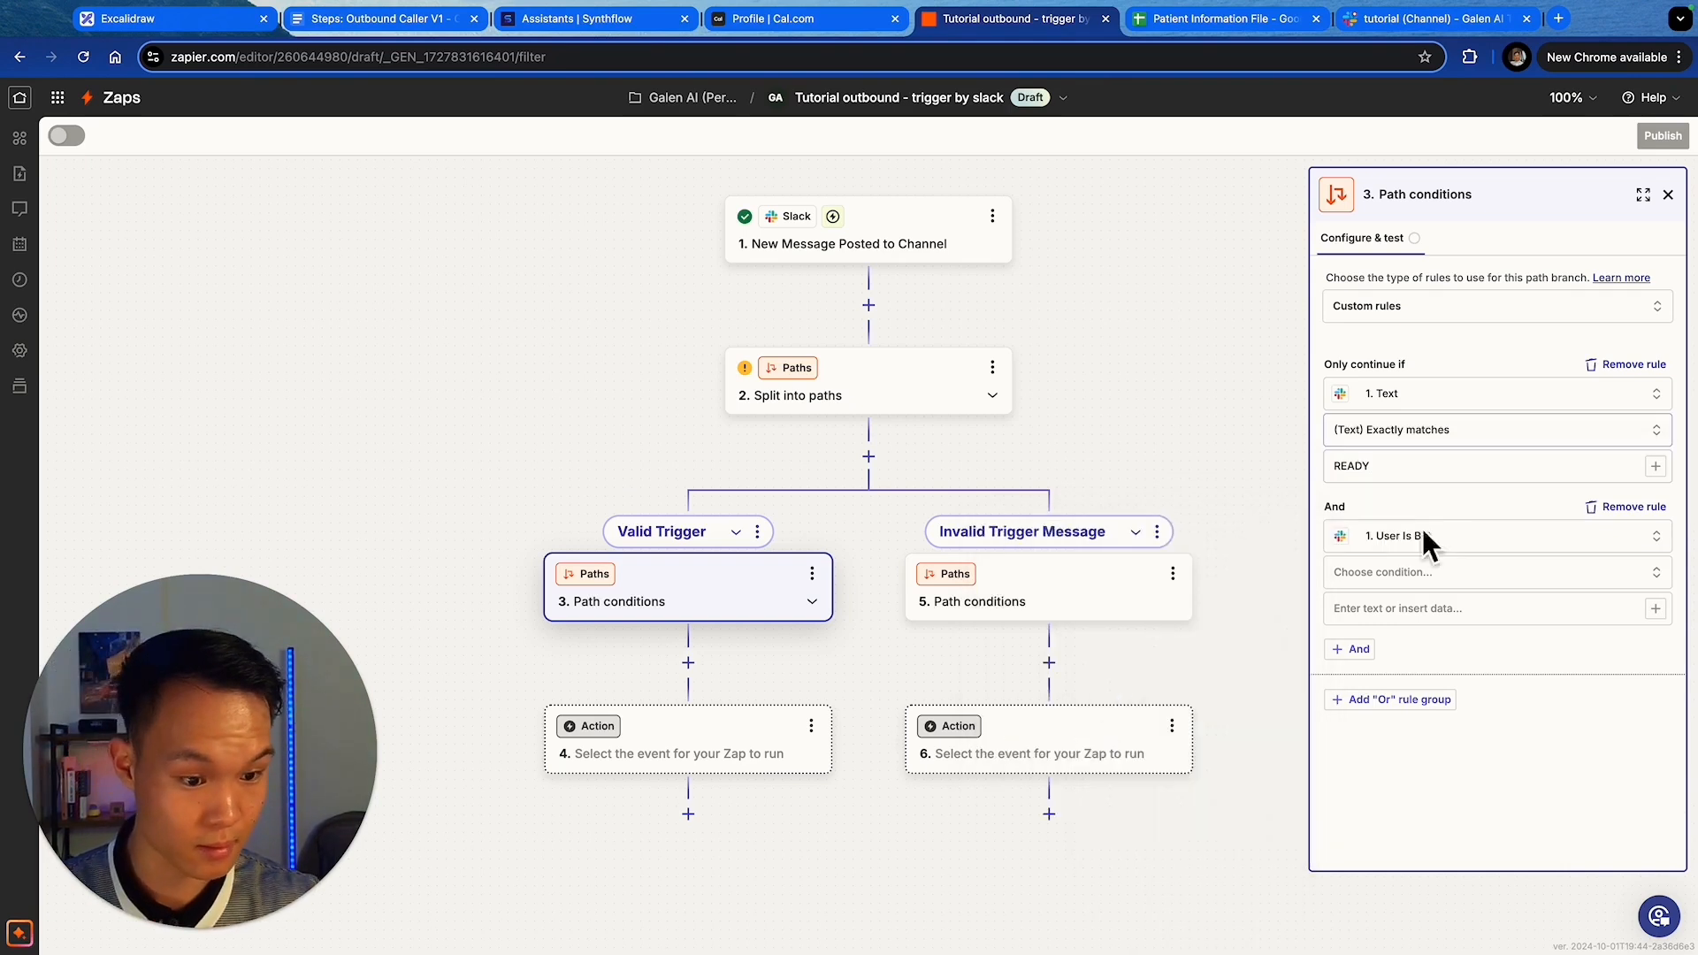
pyautogui.click(1409, 573)
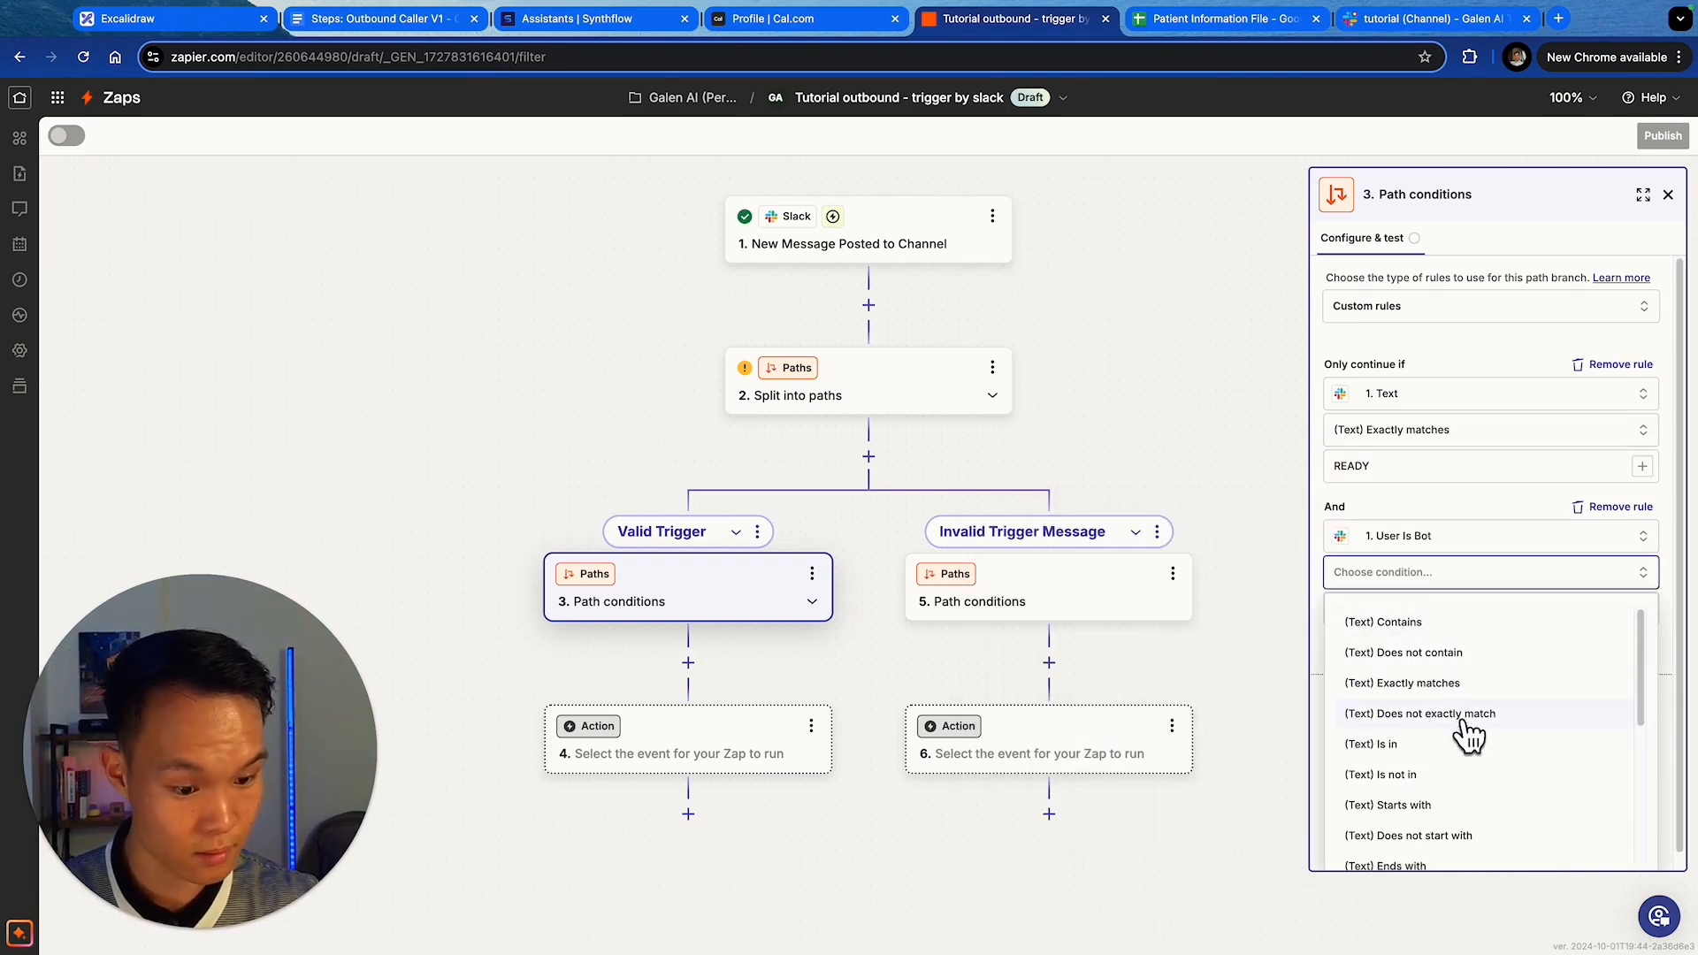
pyautogui.scroll(-2, 1463, 734)
pyautogui.scroll(-3, 1468, 734)
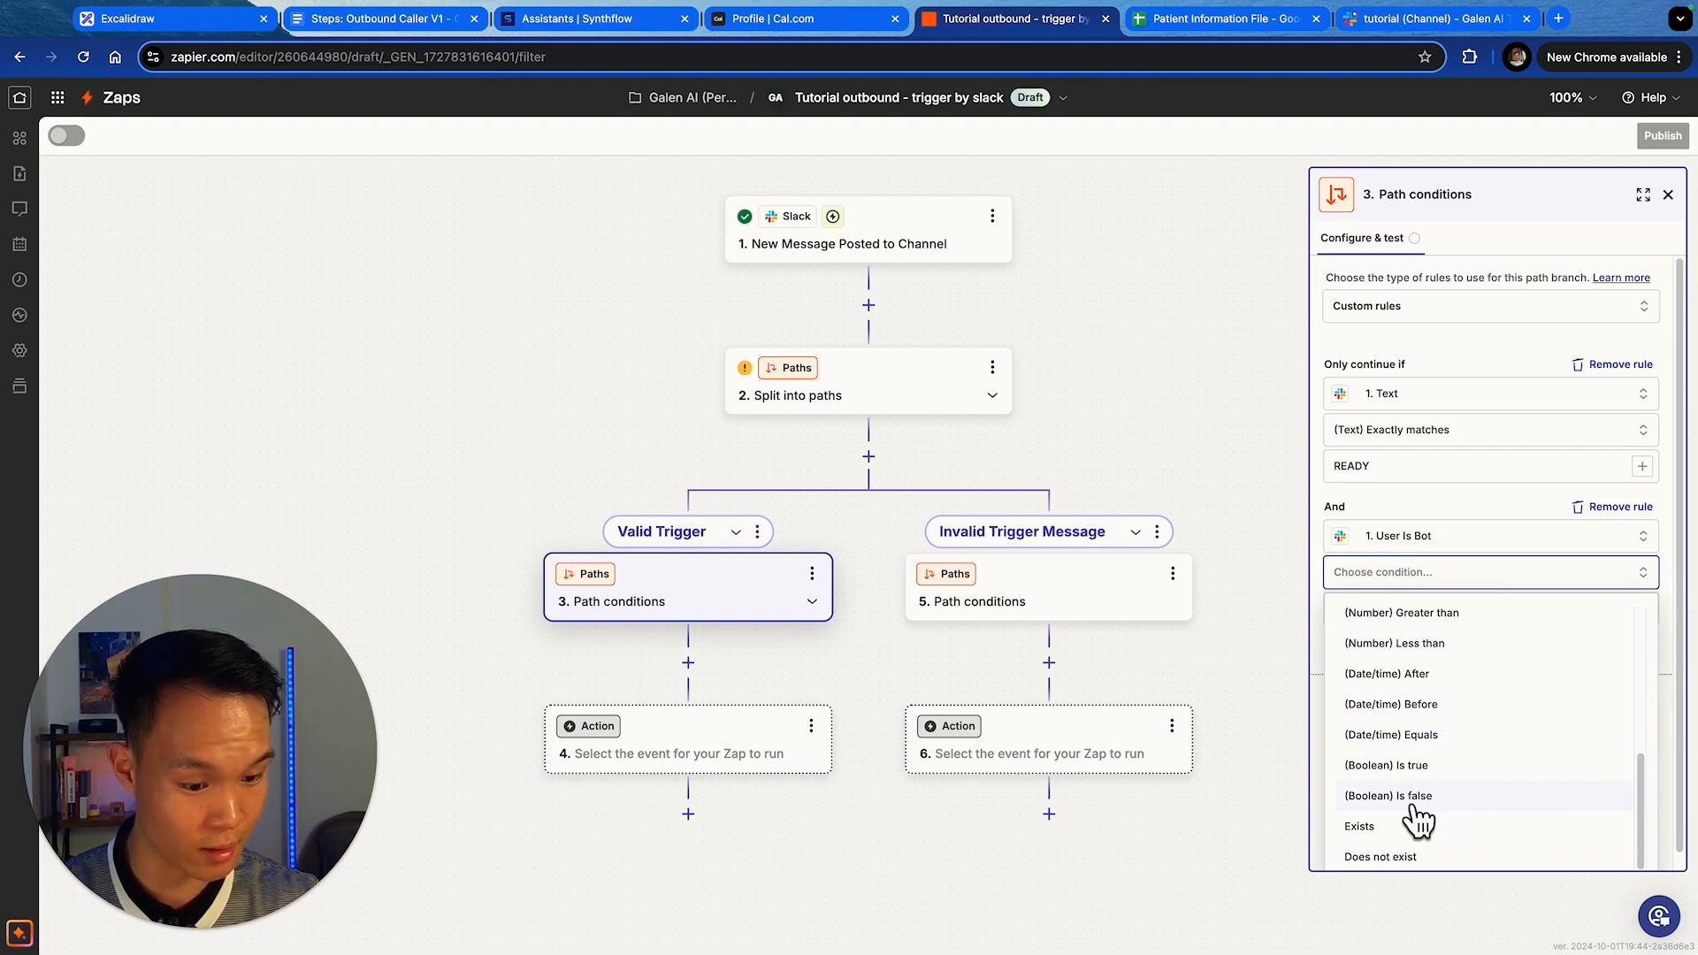
pyautogui.click(1415, 798)
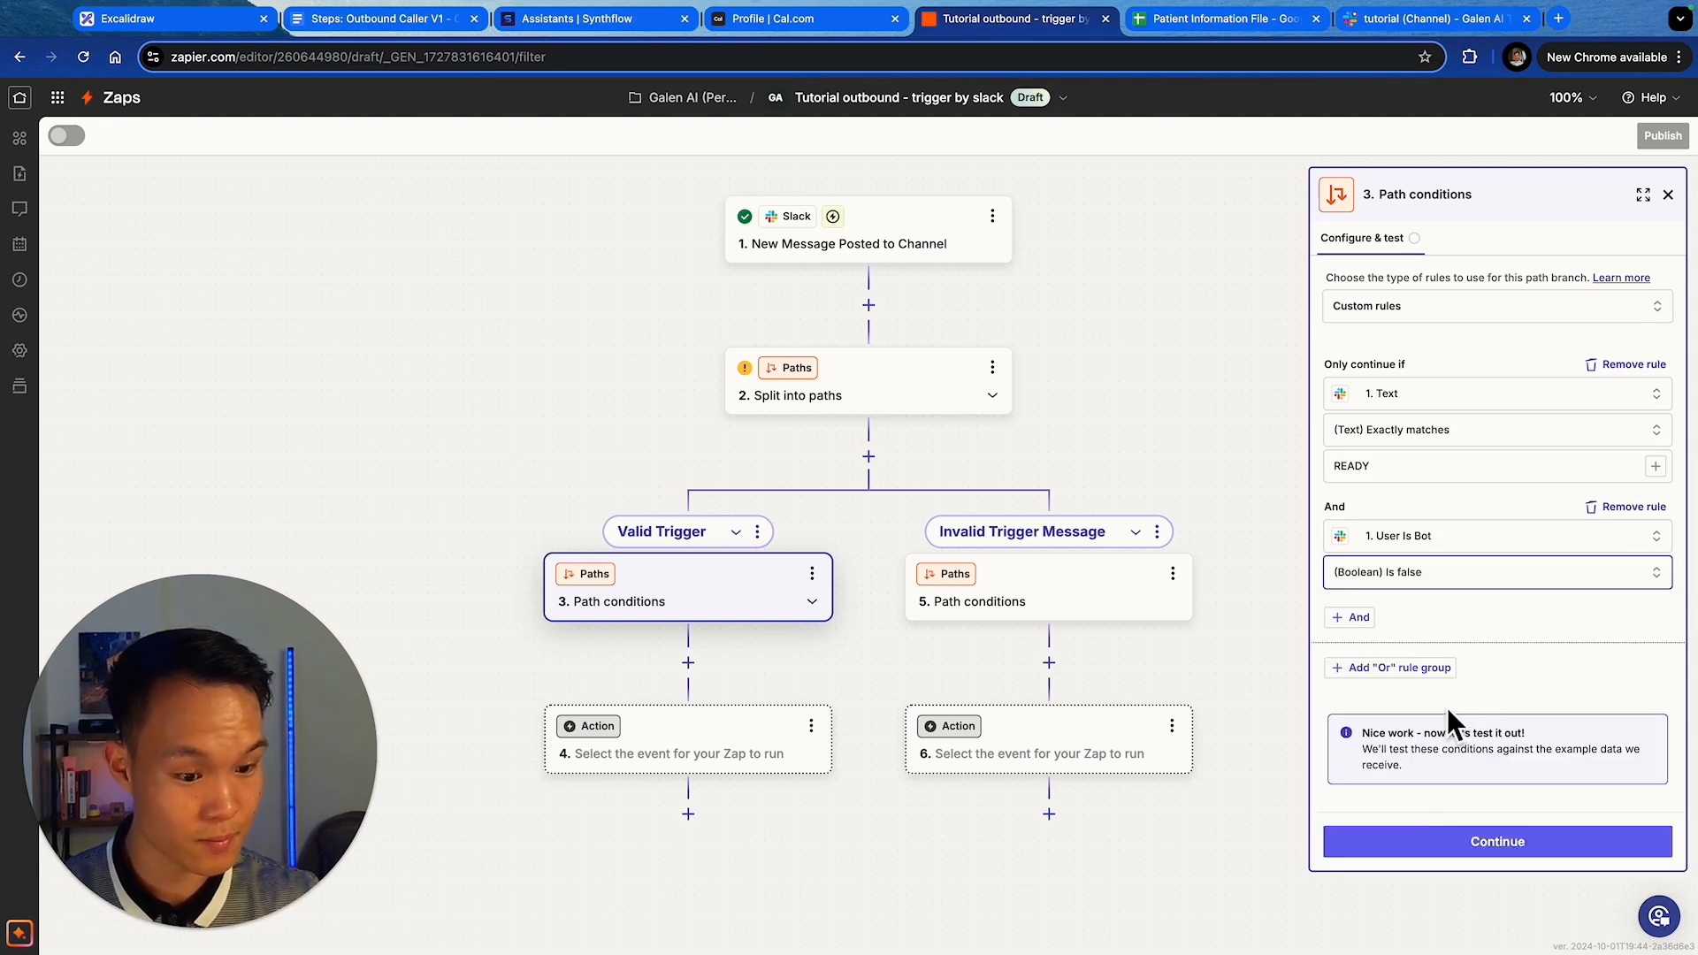
# - Add an Or rule group to the Valid Trigger path, and copy "Calling next number in the list" from the Google Docs steps document
pyautogui.click(1385, 669)
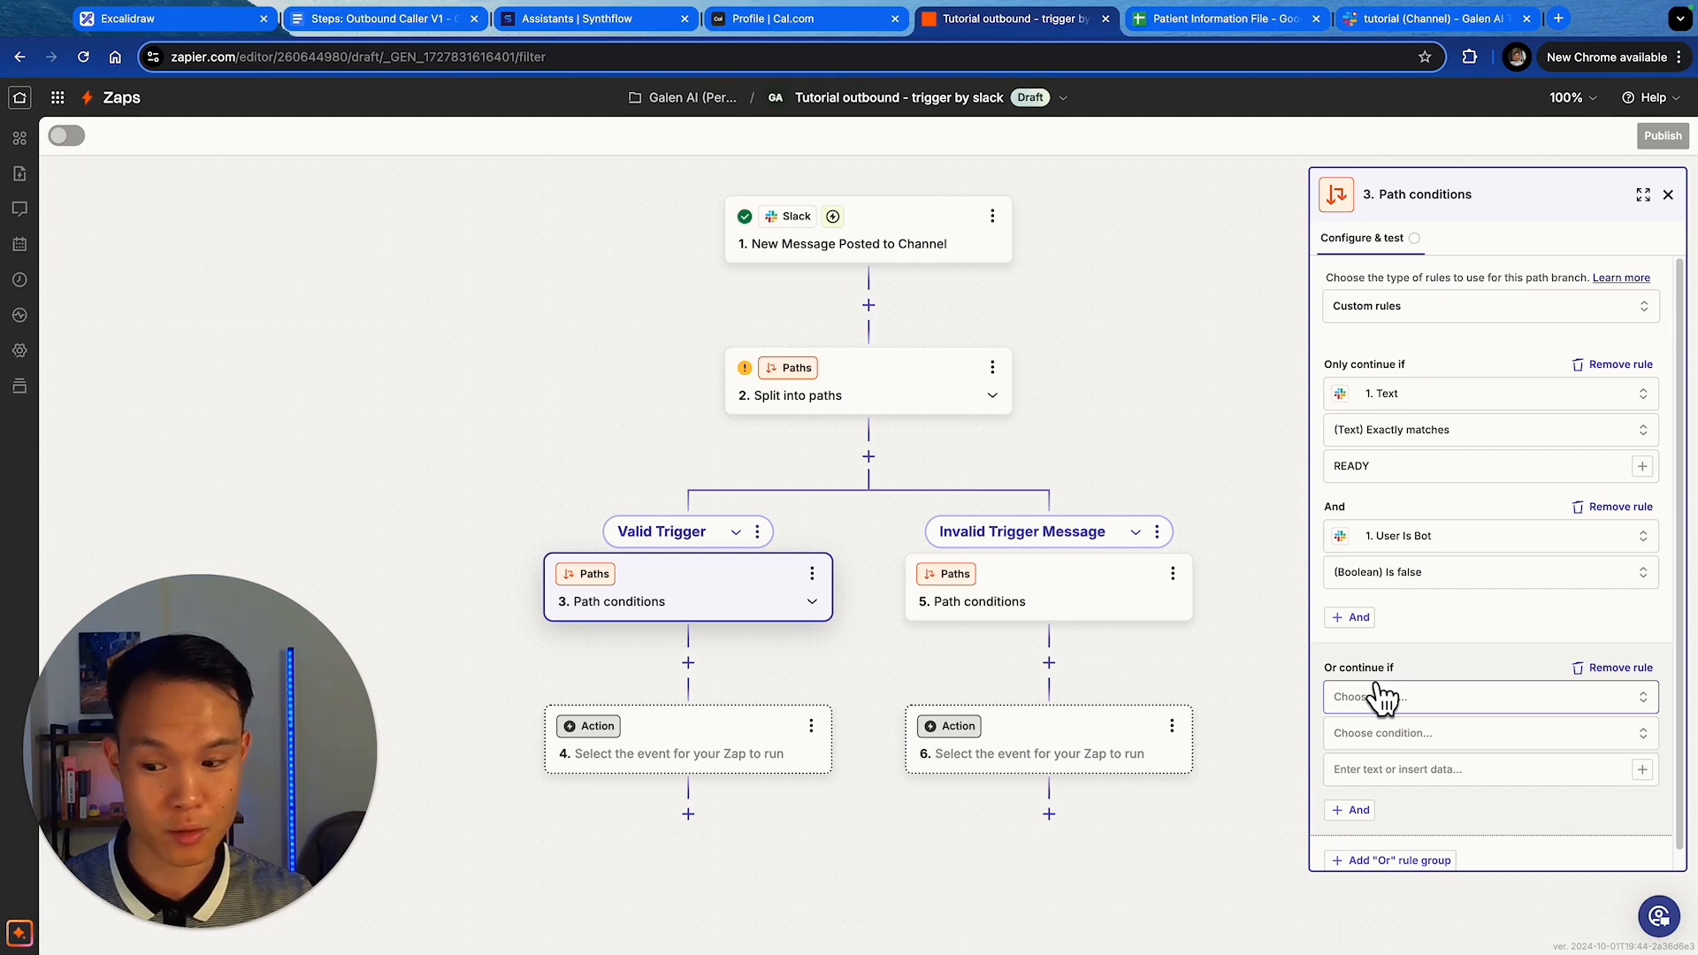
pyautogui.click(1382, 698)
pyautogui.click(416, 19)
pyautogui.scroll(-1, 871, 546)
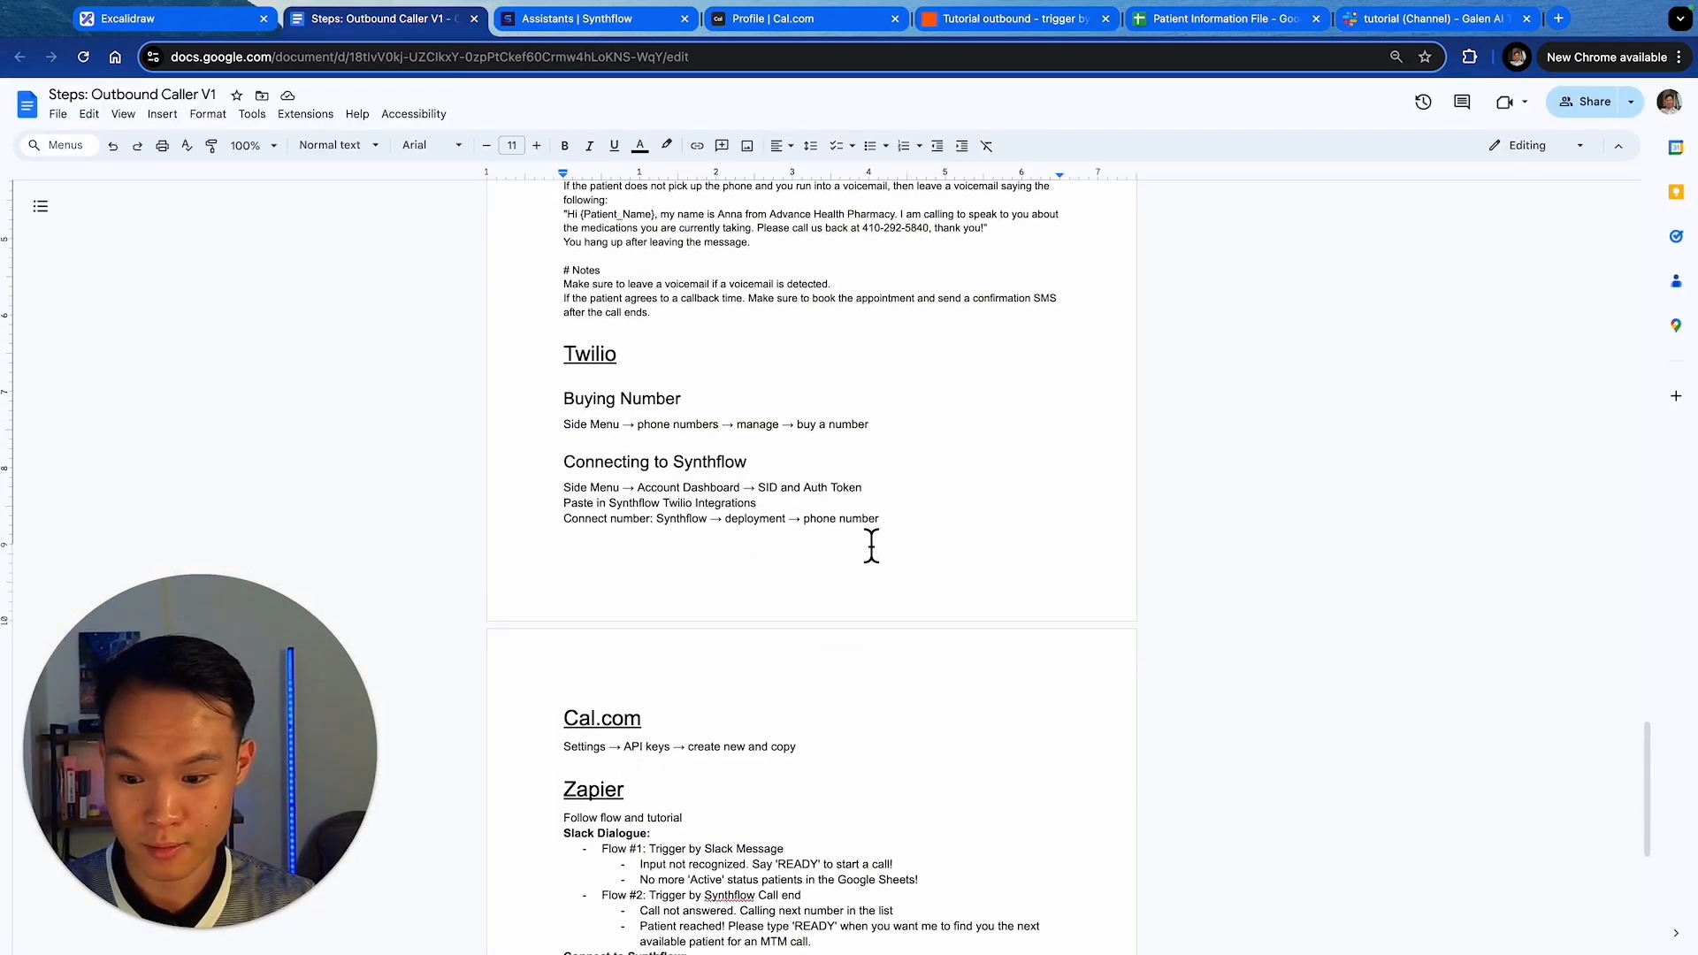
pyautogui.scroll(-1, 922, 833)
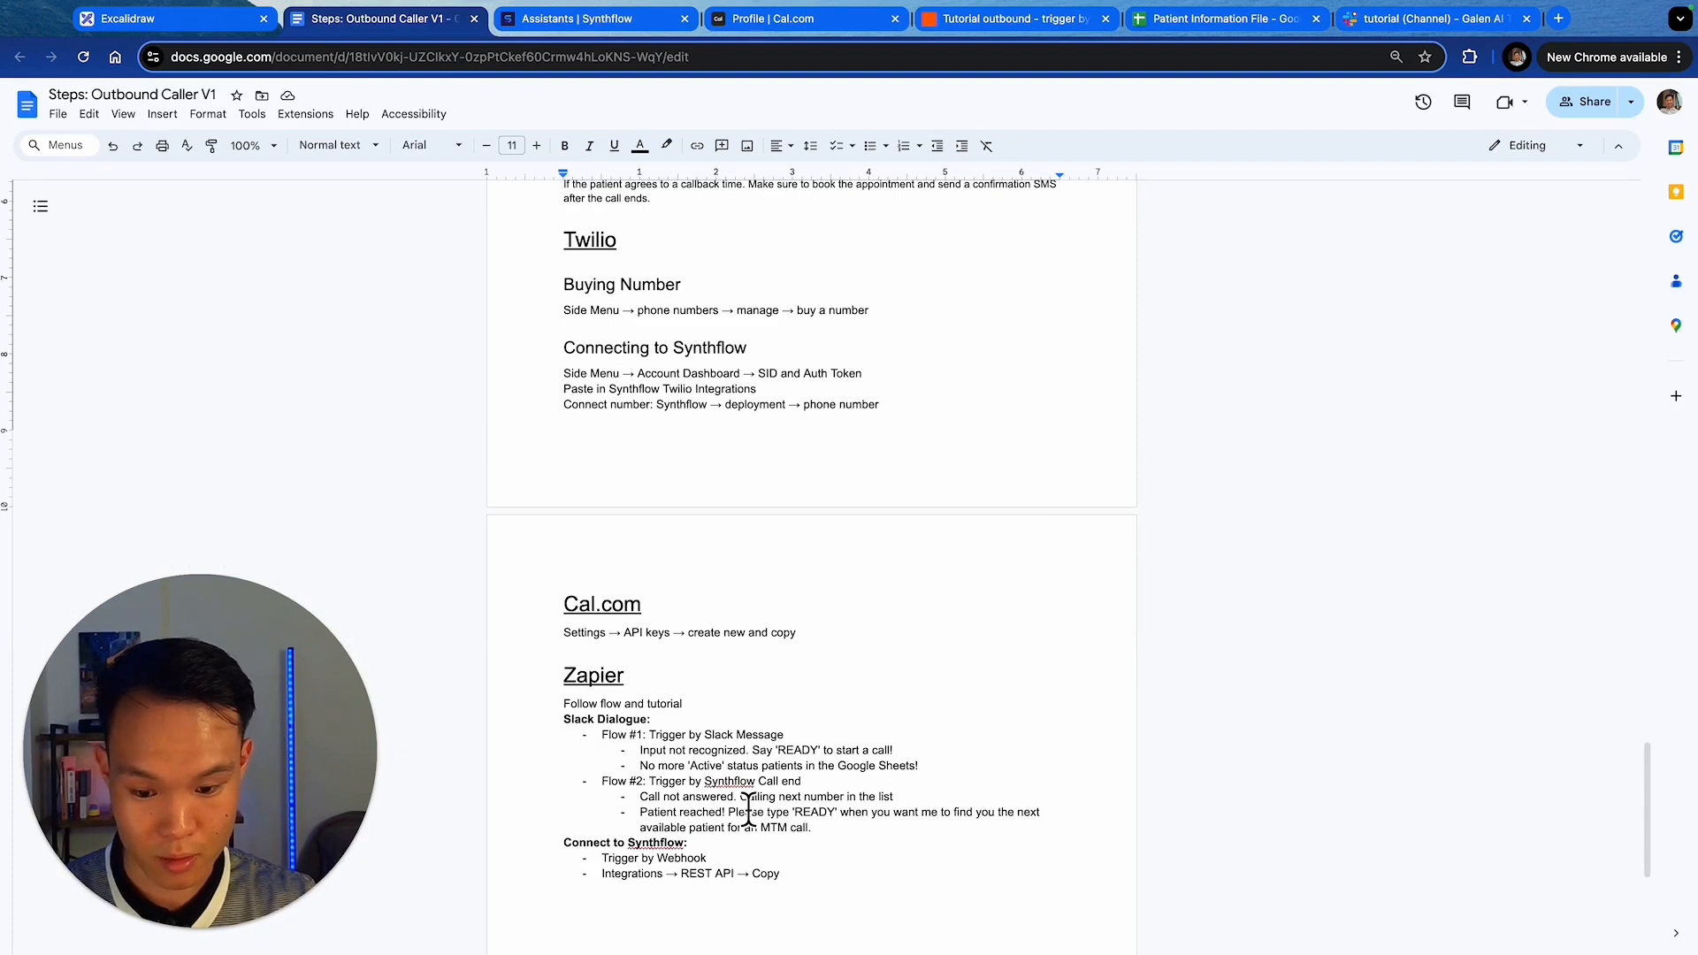
pyautogui.moveTo(741, 798); pyautogui.dragTo(901, 815)
pyautogui.press('super+c')
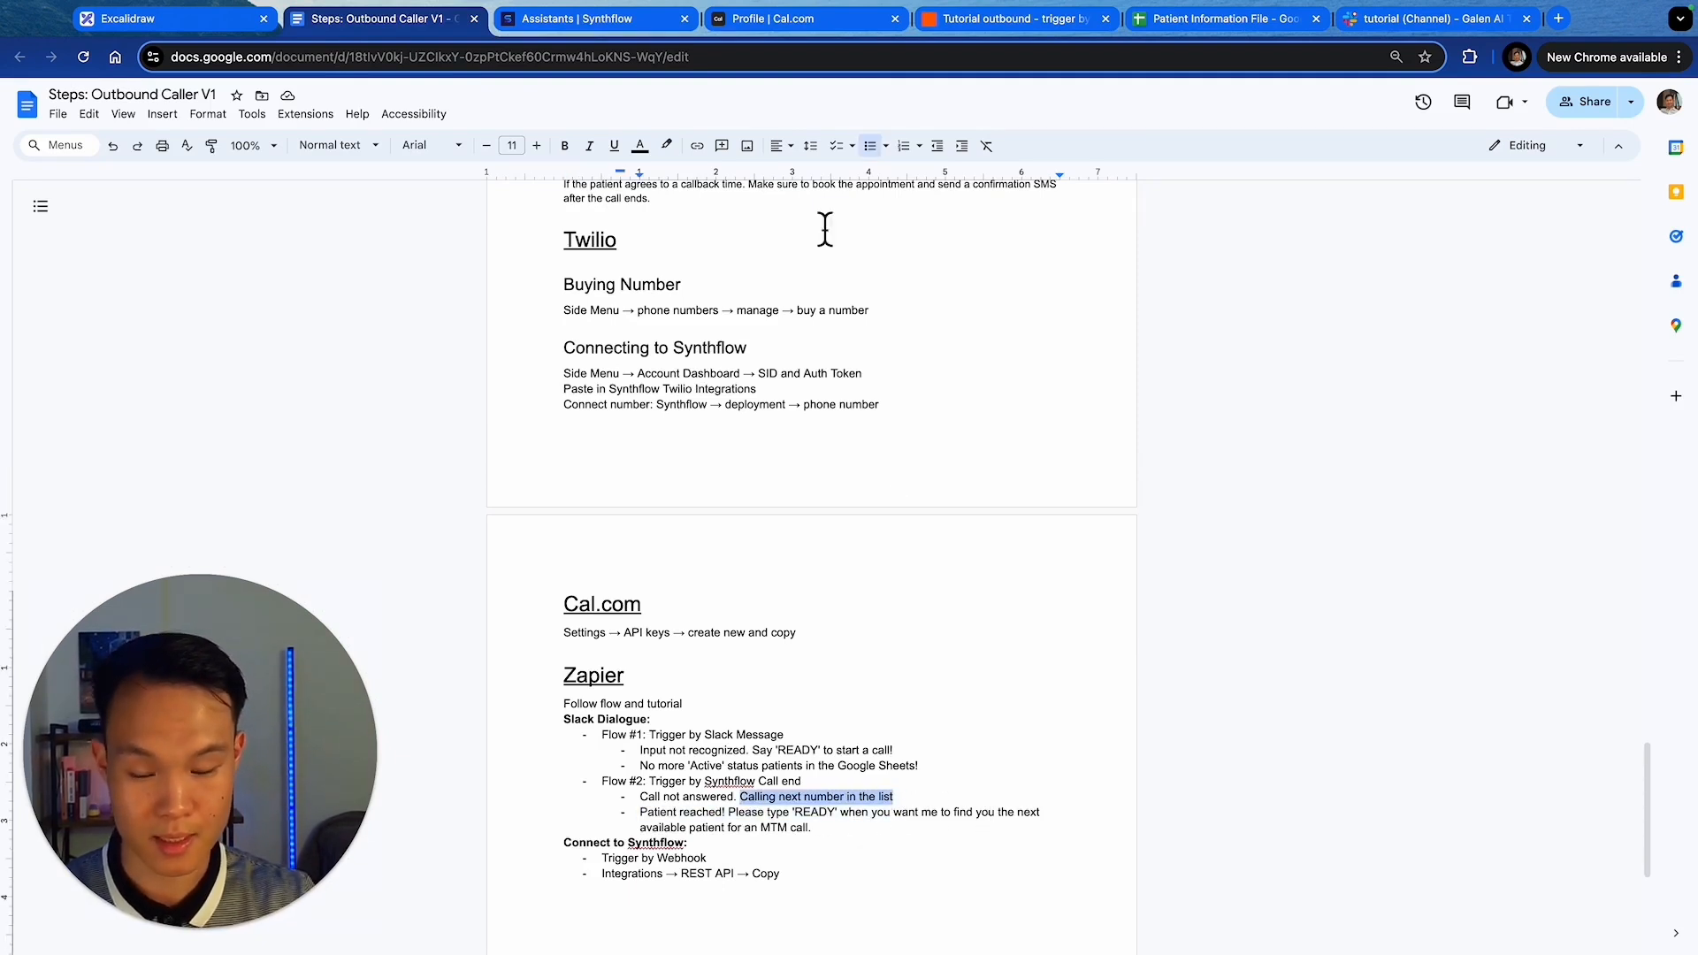
# - Switch to the Zapier editor and set the Valid Trigger path's Or rule so Text (Text) Contains "Calling next number in the list"
pyautogui.click(594, 23)
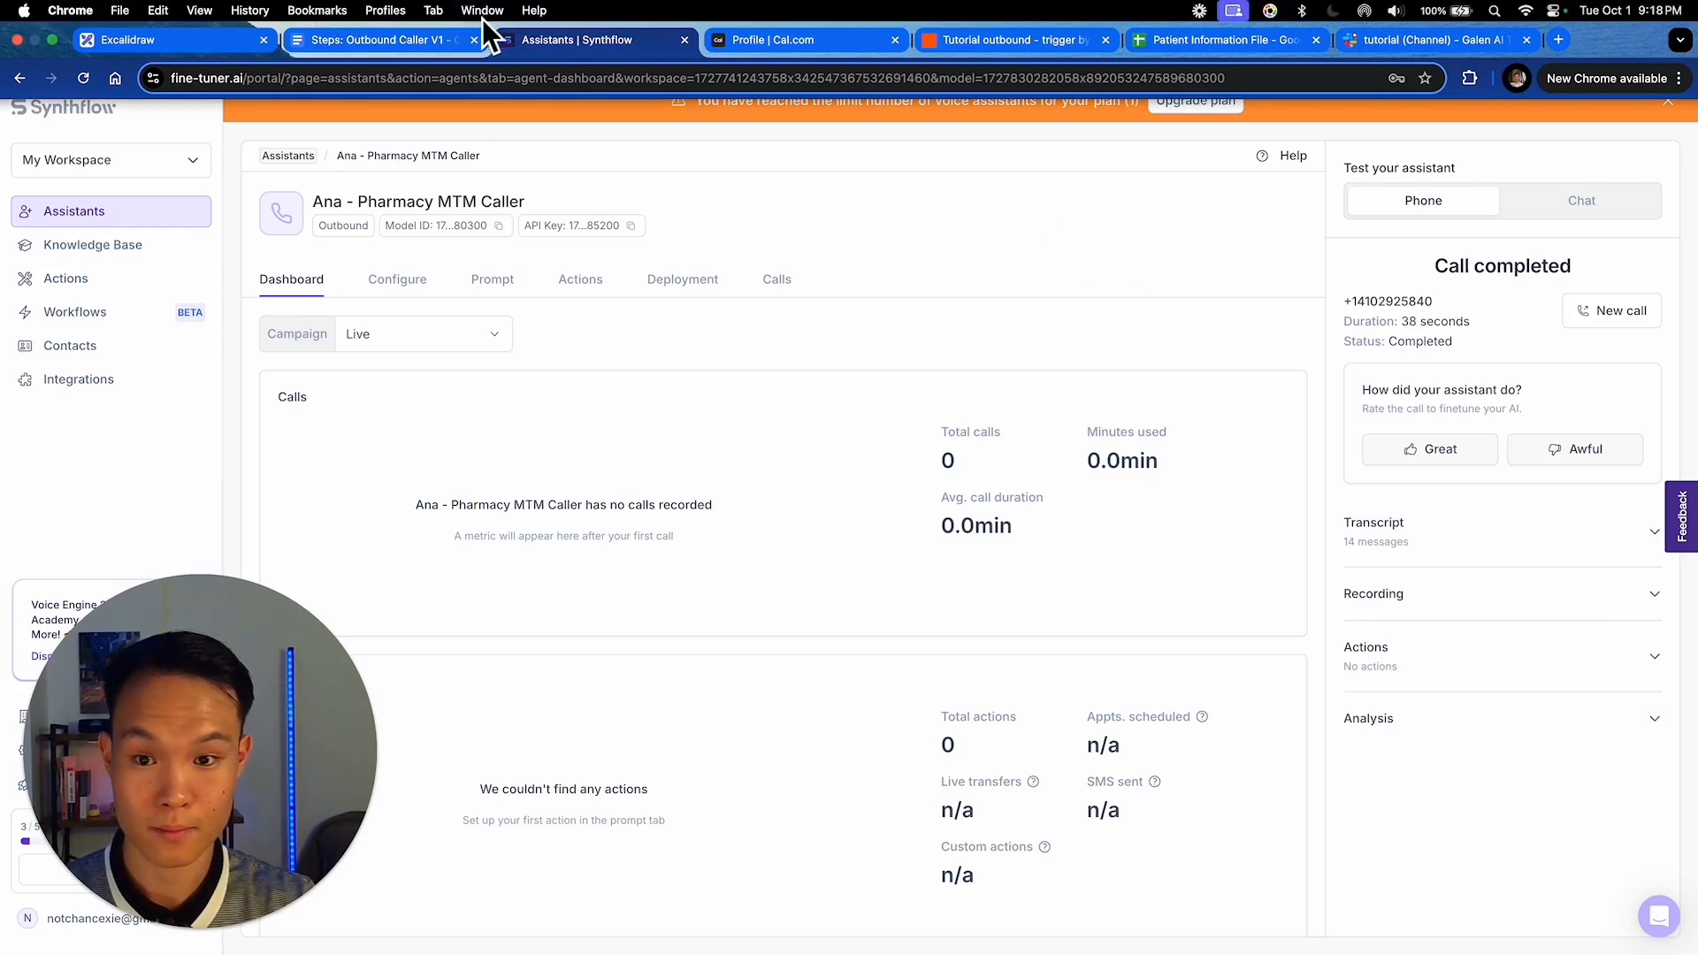
pyautogui.click(999, 46)
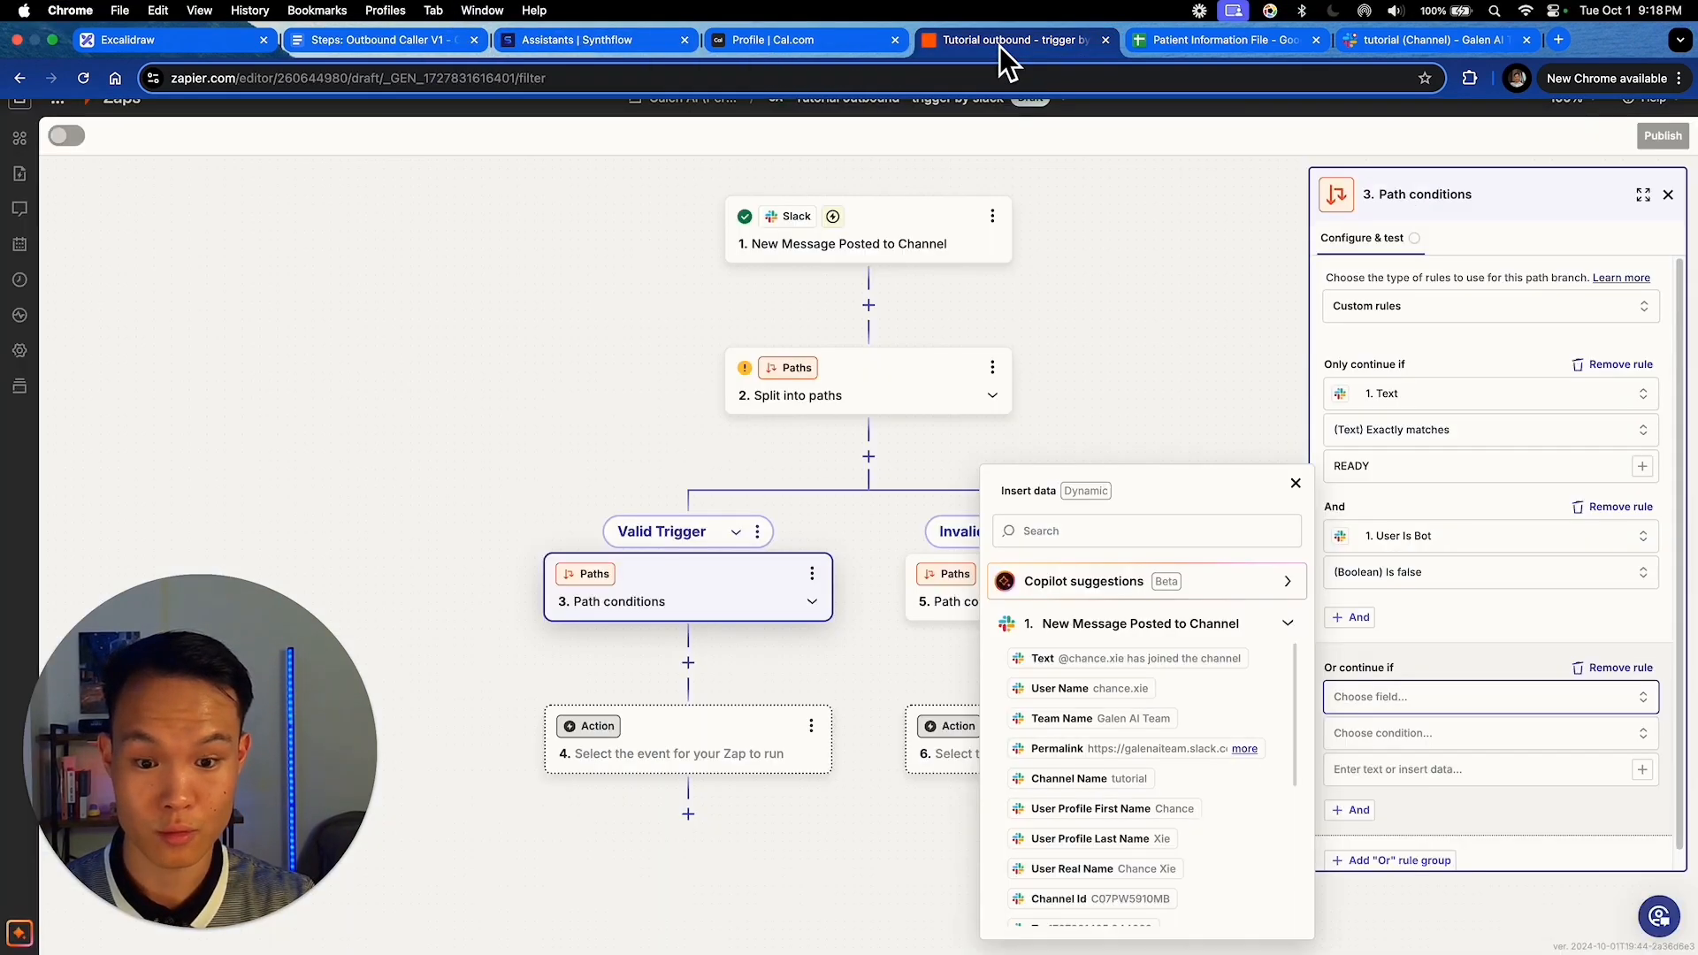
pyautogui.click(1141, 659)
pyautogui.click(1440, 741)
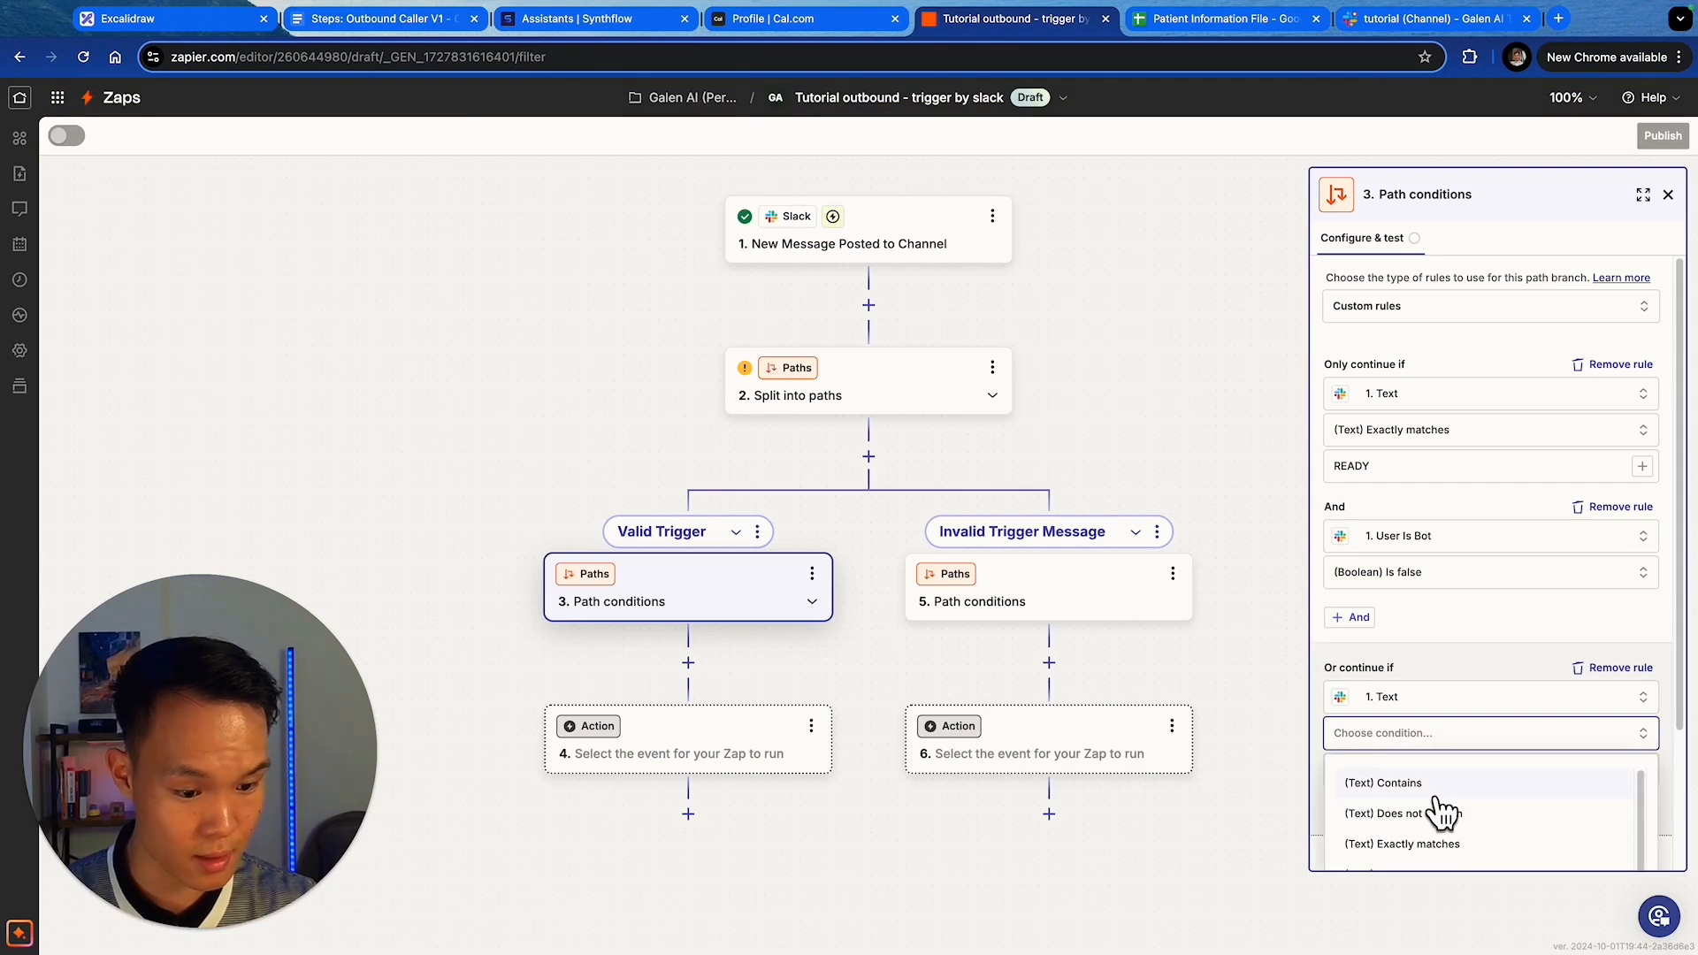
pyautogui.click(1437, 782)
pyautogui.click(1423, 770)
pyautogui.press('super+v')
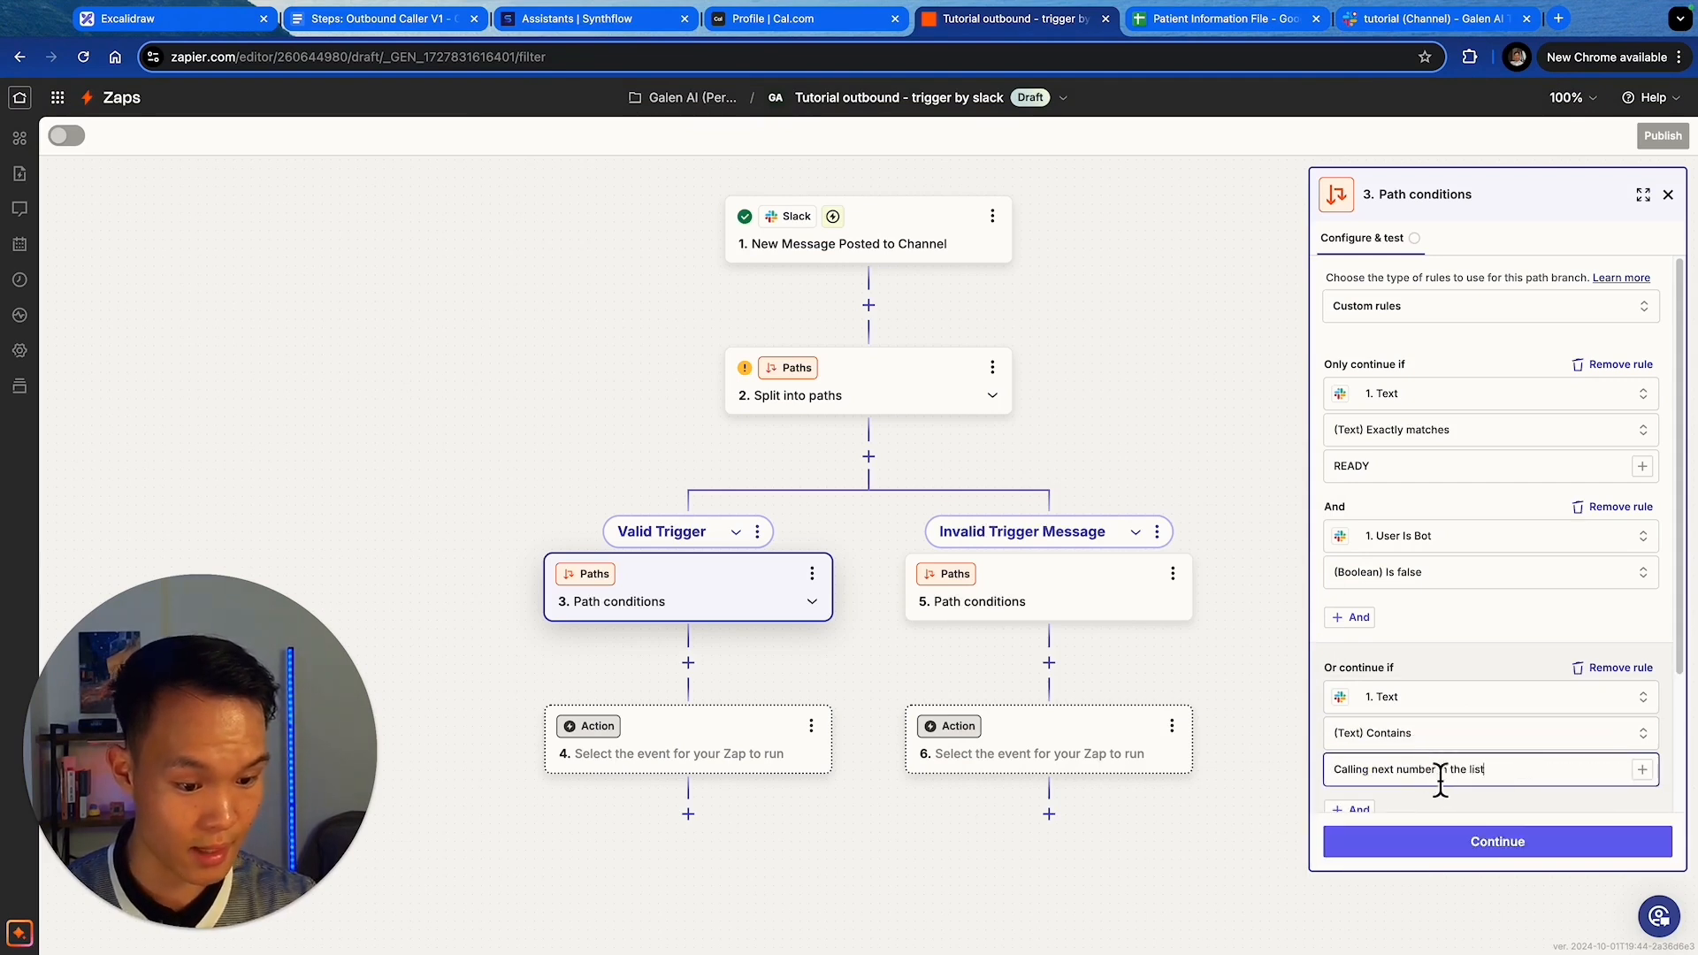
pyautogui.click(1467, 804)
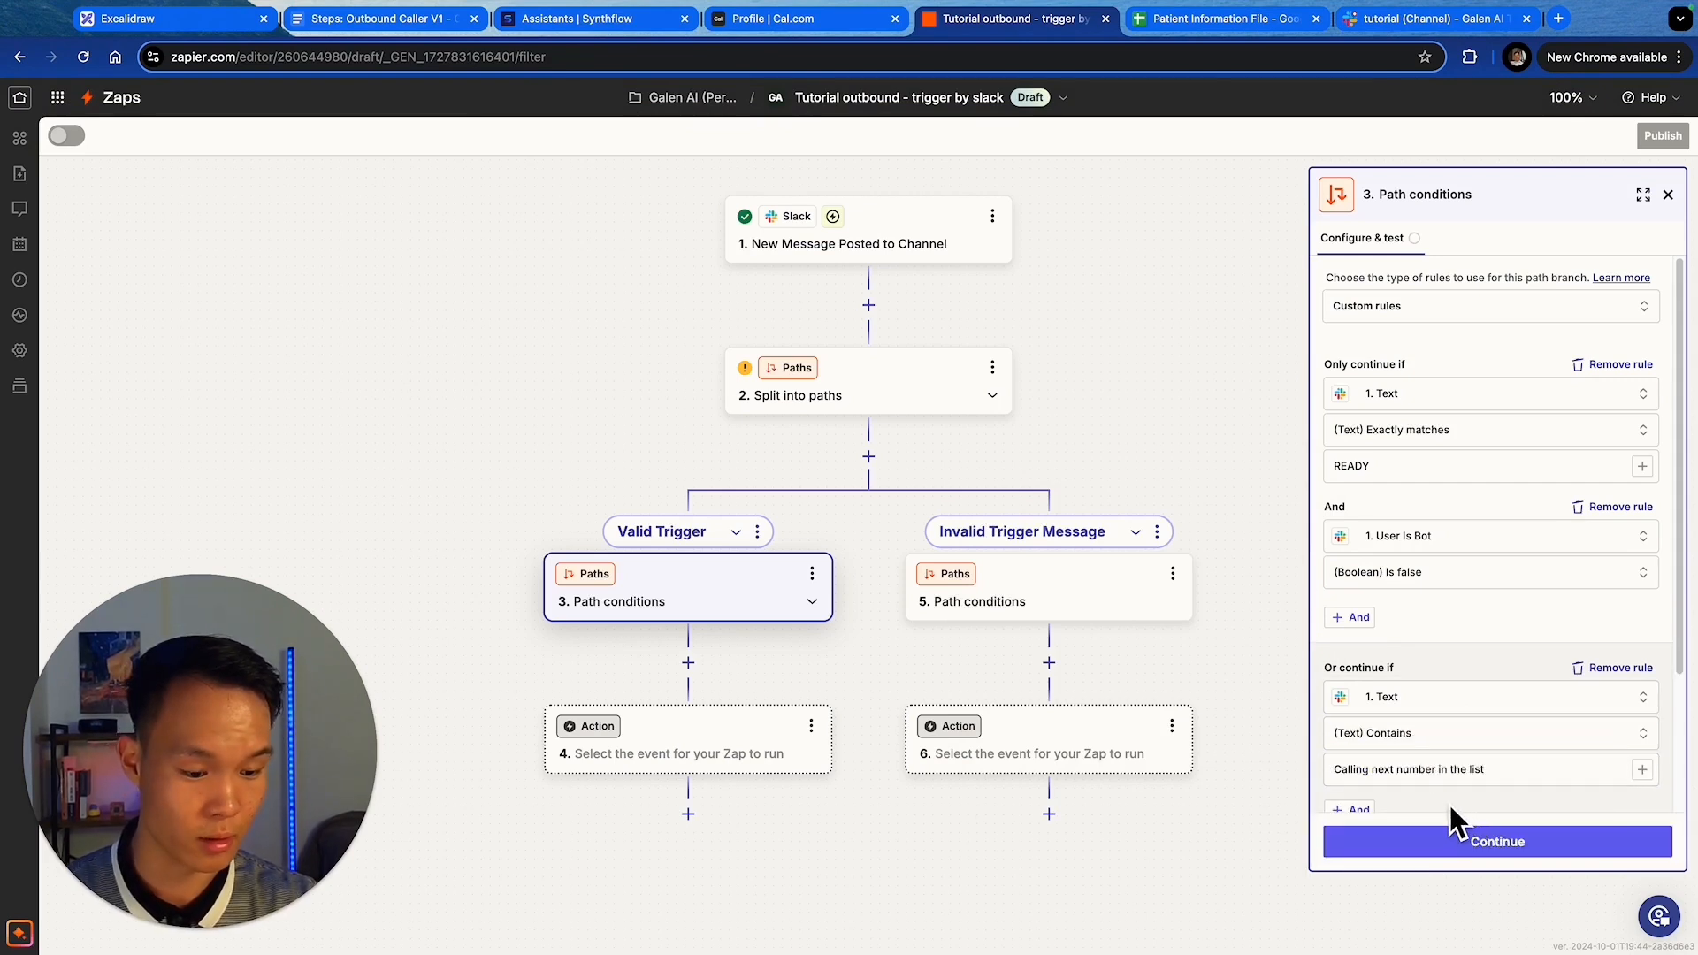
# - Add an And rule to the Or group requiring User Is Bot to be (Boolean) Is true
pyautogui.scroll(-1, 1451, 805)
pyautogui.click(1355, 753)
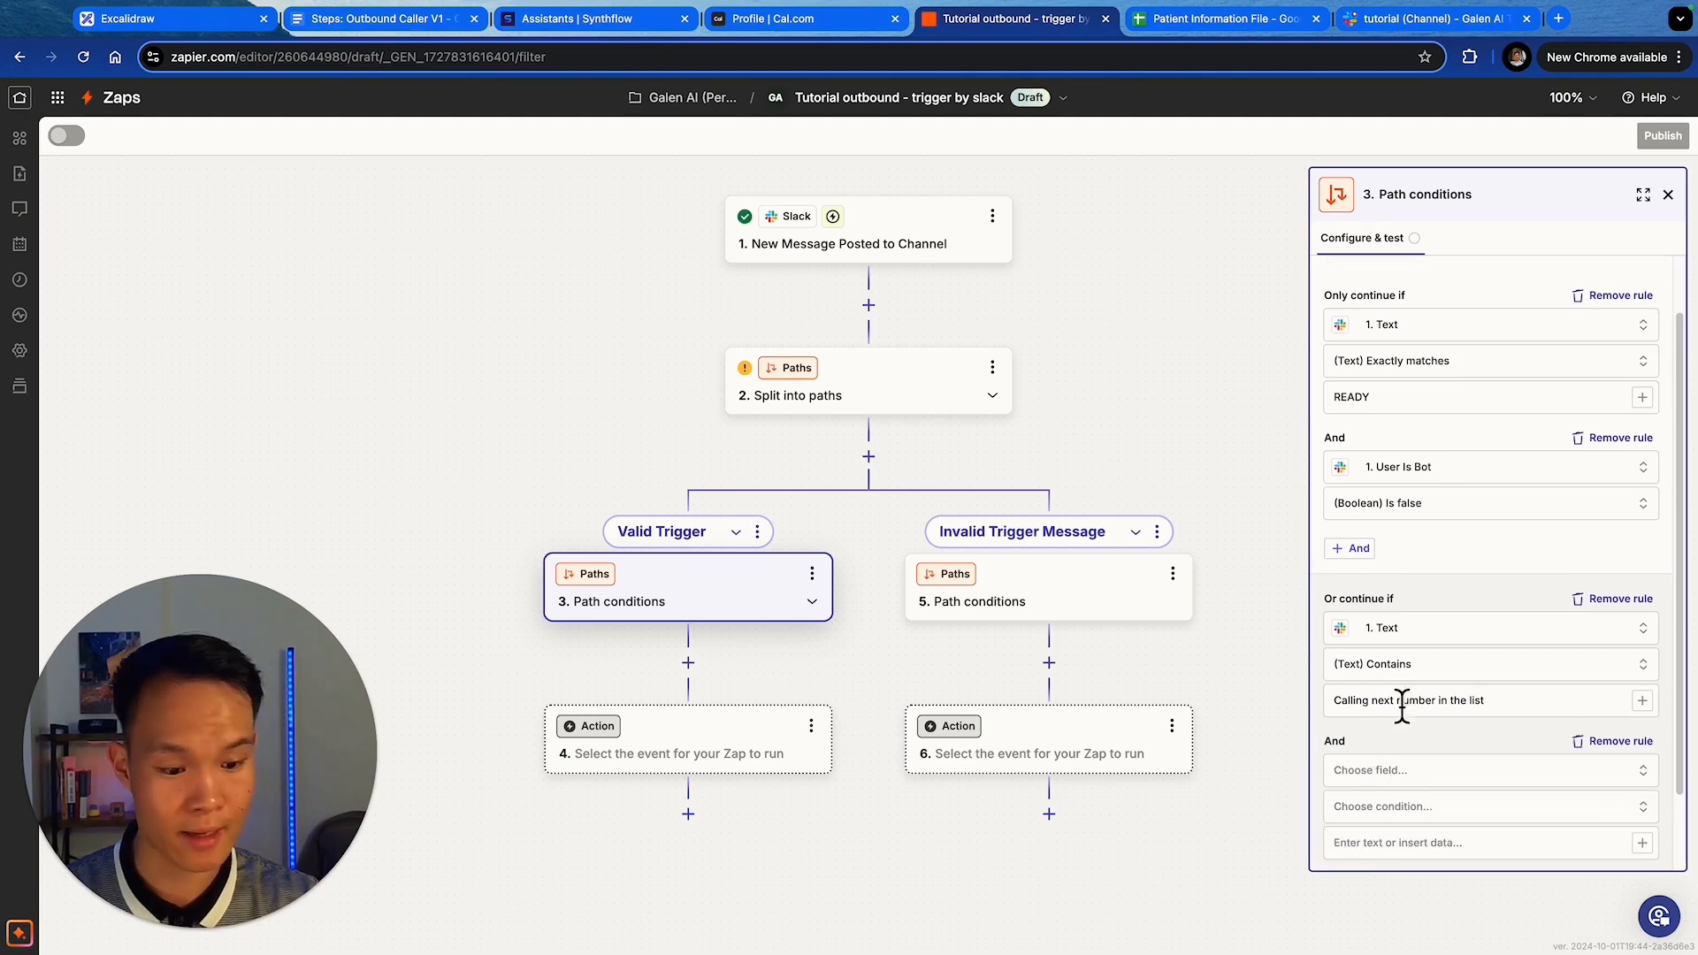
pyautogui.click(1406, 763)
pyautogui.scroll(-5, 1163, 778)
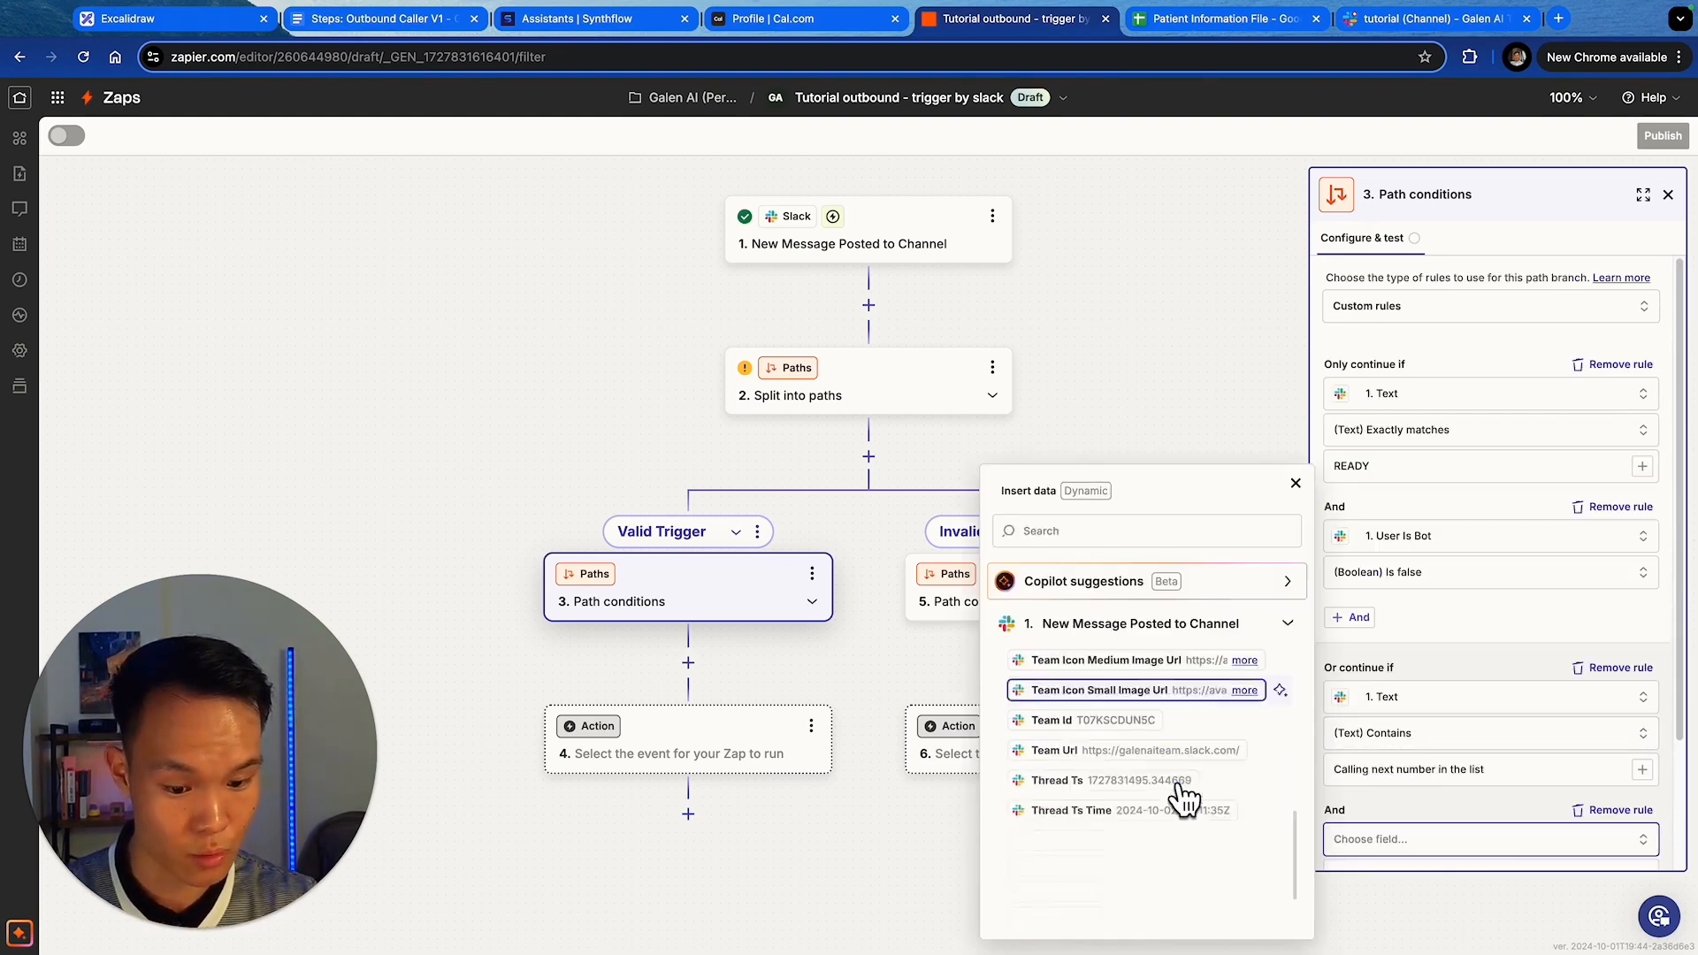
pyautogui.click(1136, 531)
pyautogui.write('bot')
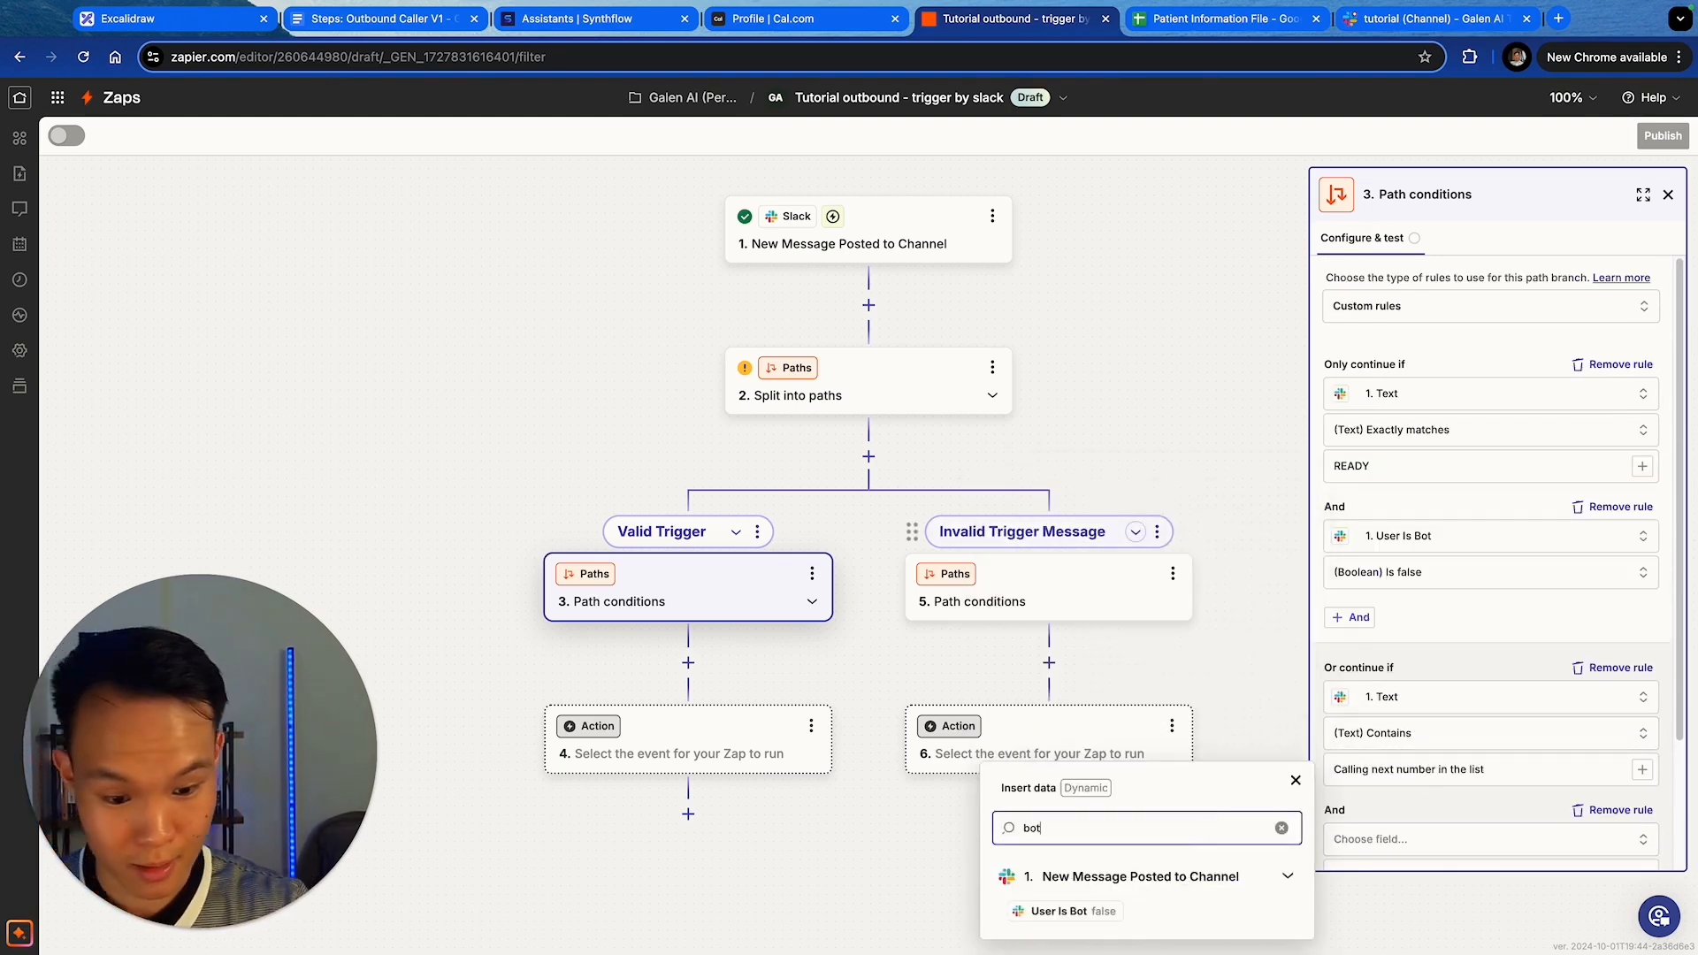
pyautogui.click(1066, 911)
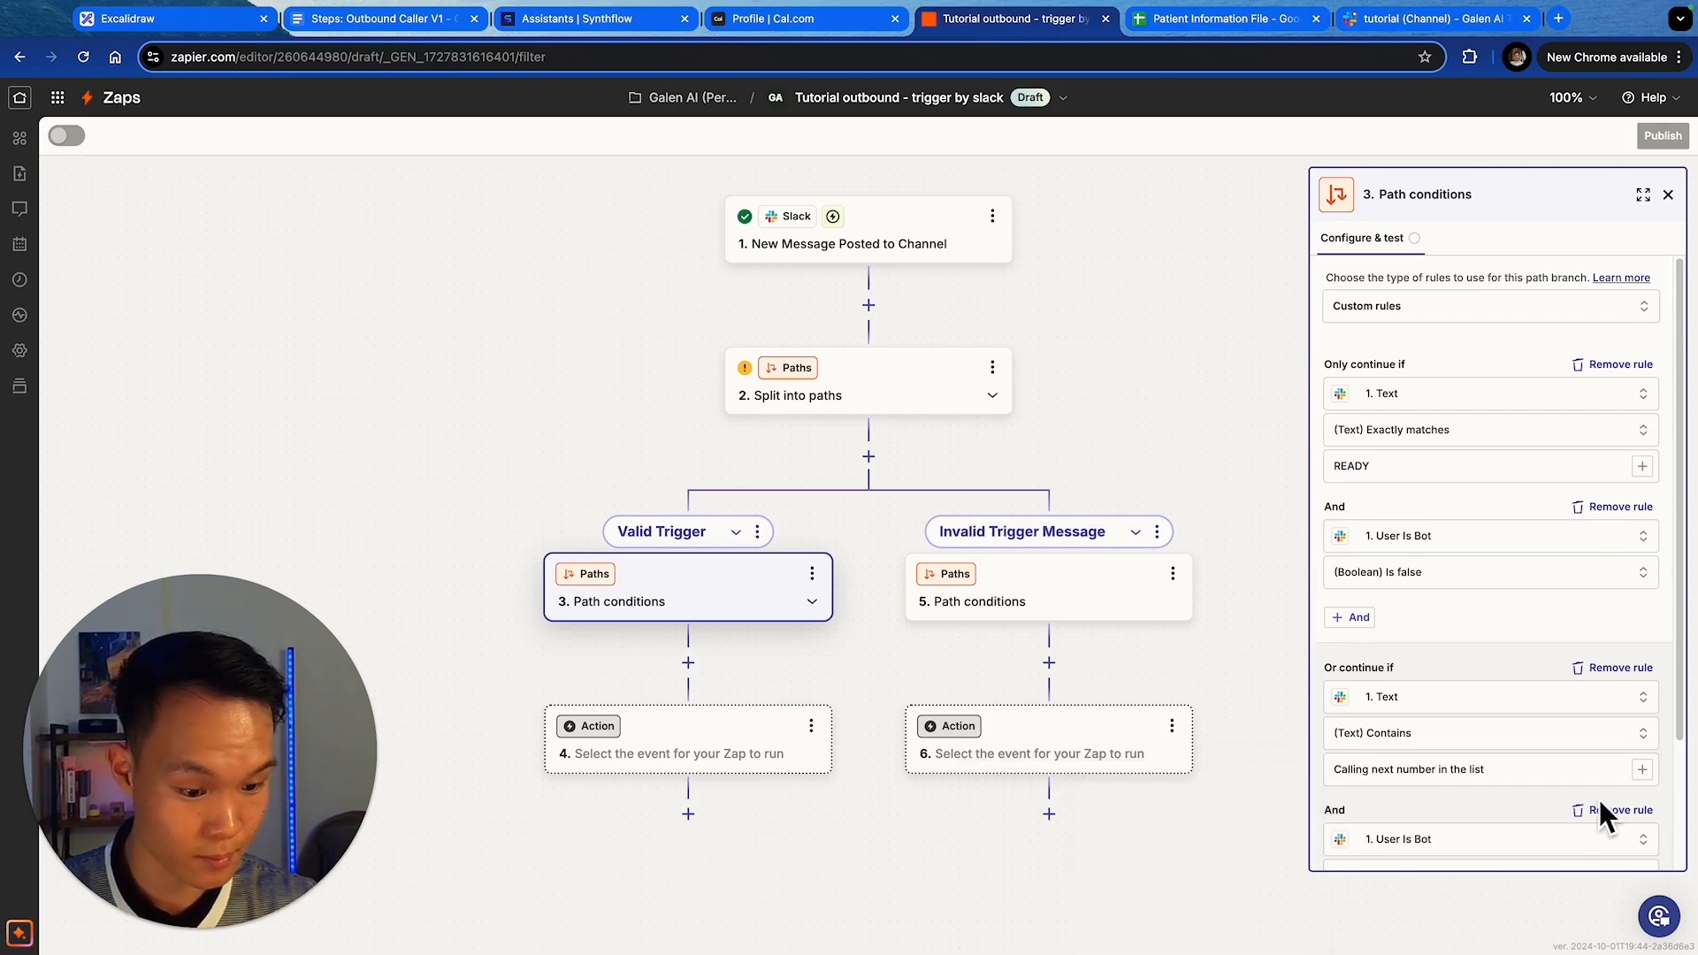
pyautogui.scroll(-2, 1504, 779)
pyautogui.click(1397, 714)
pyautogui.scroll(-5, 1426, 789)
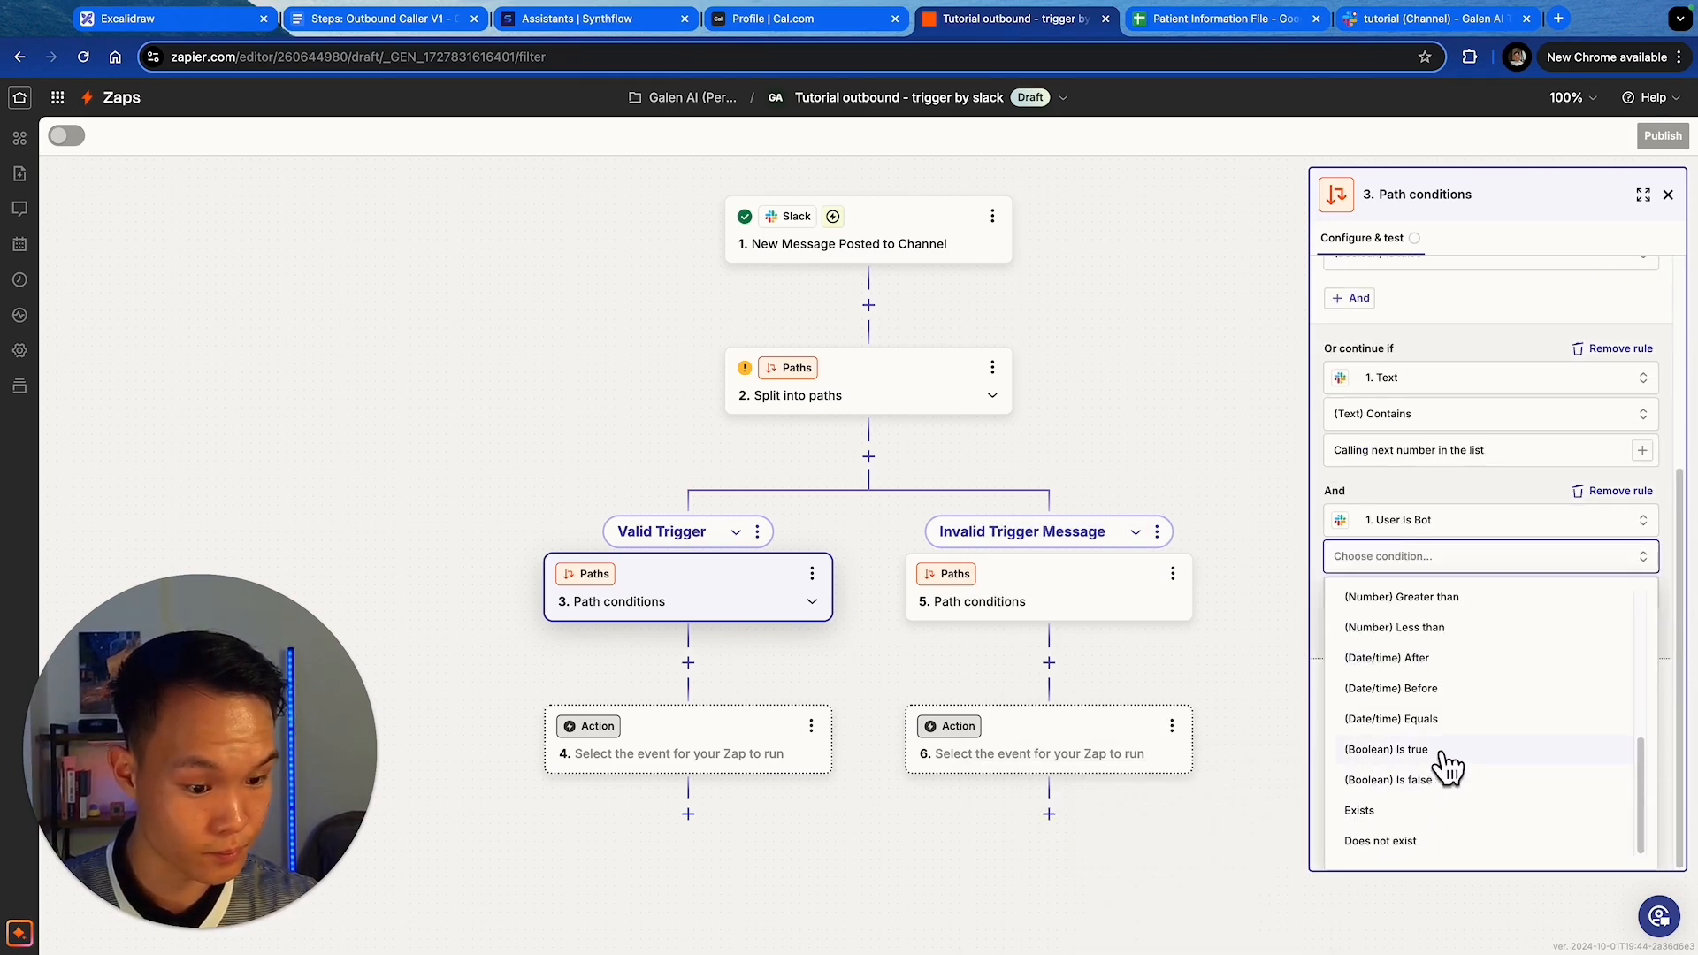
pyautogui.click(1442, 779)
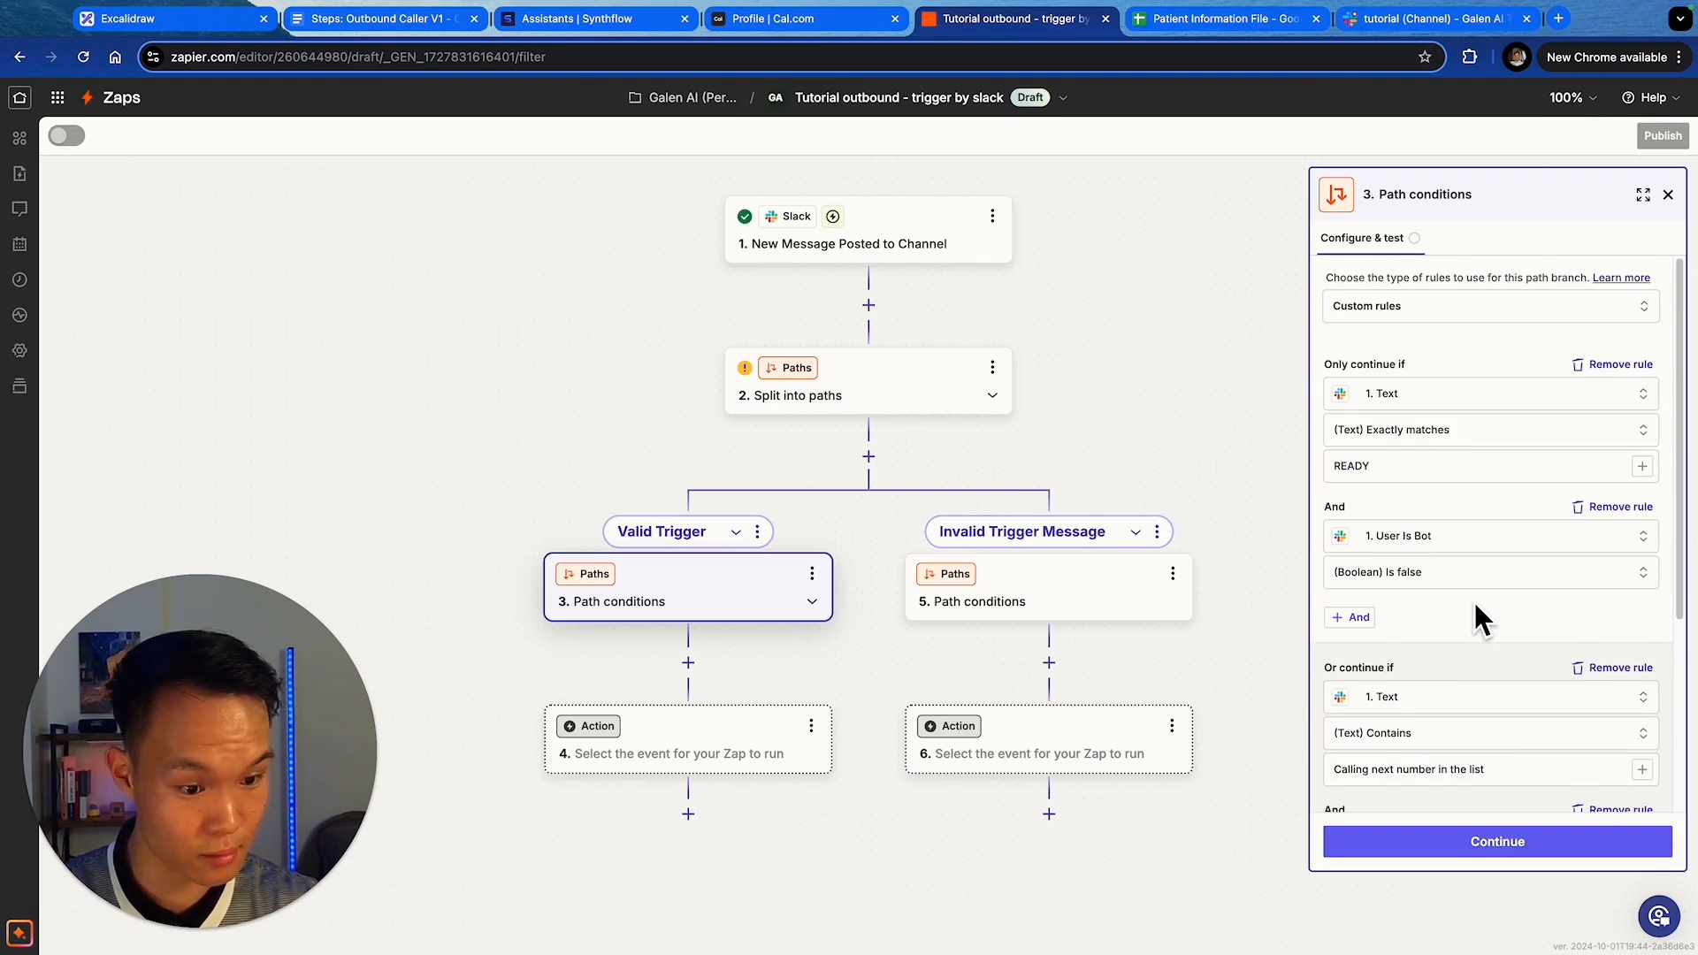
# - Test the Valid Trigger path conditions and close their settings
pyautogui.scroll(-3, 1475, 610)
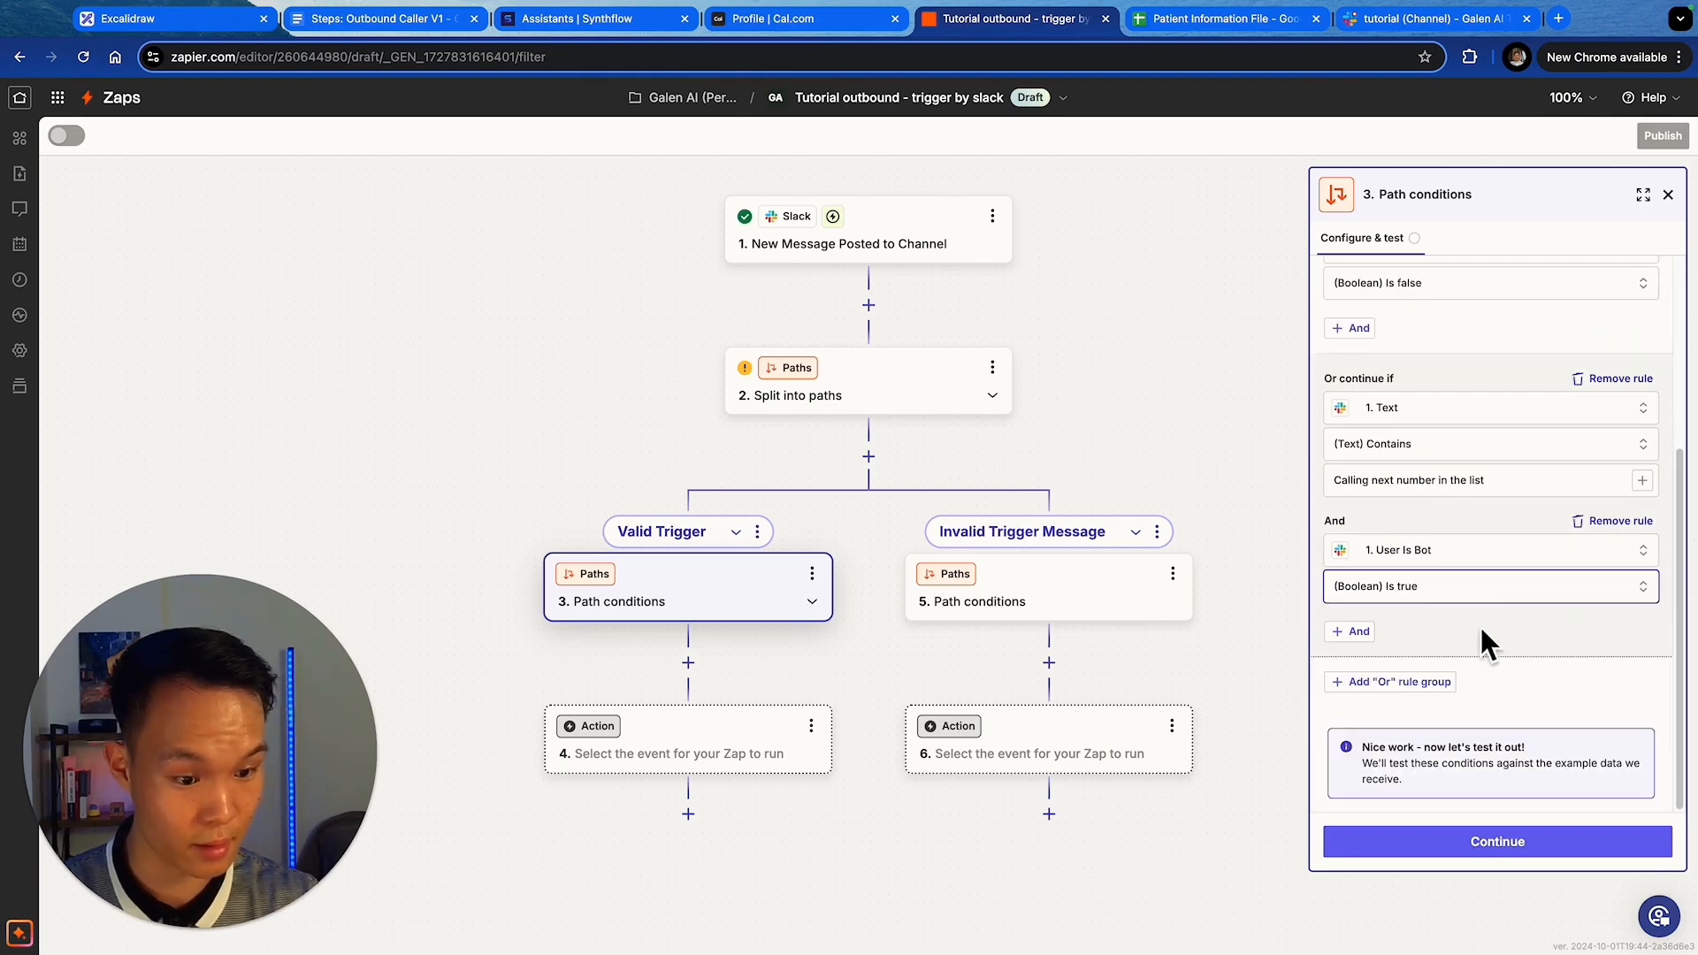
pyautogui.click(1497, 842)
pyautogui.click(1211, 268)
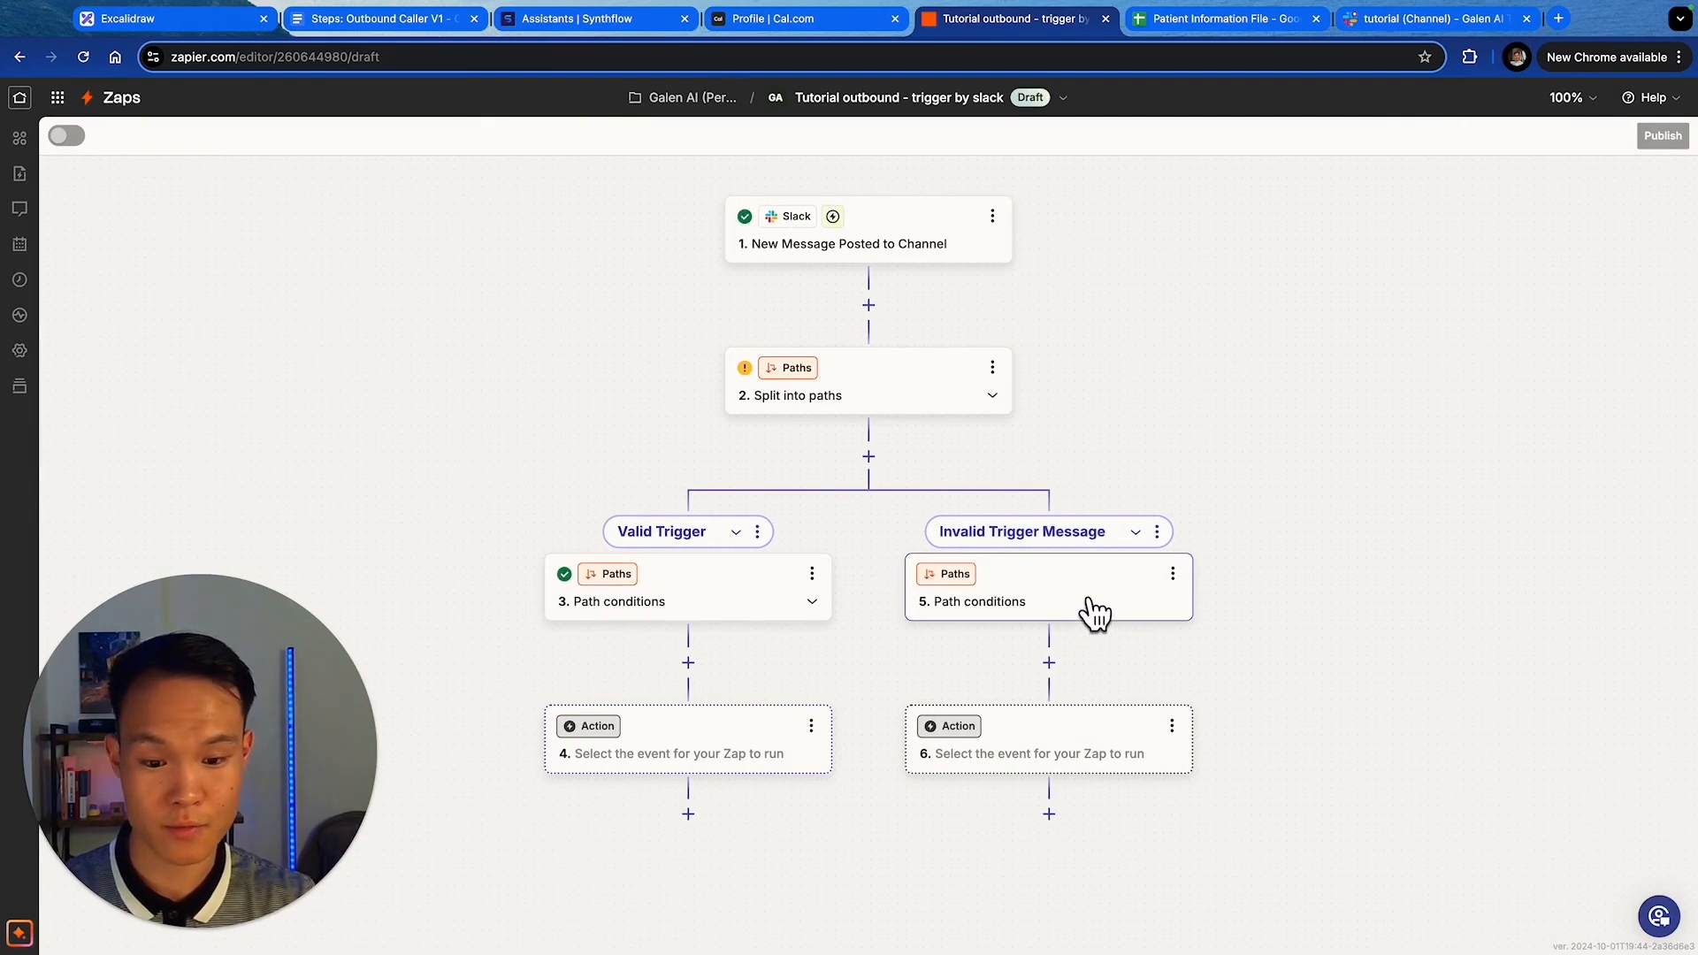
# - Set the Invalid Trigger Message path's first rule so User Is Bot is (Boolean) Is false
pyautogui.click(1095, 610)
pyautogui.click(1406, 460)
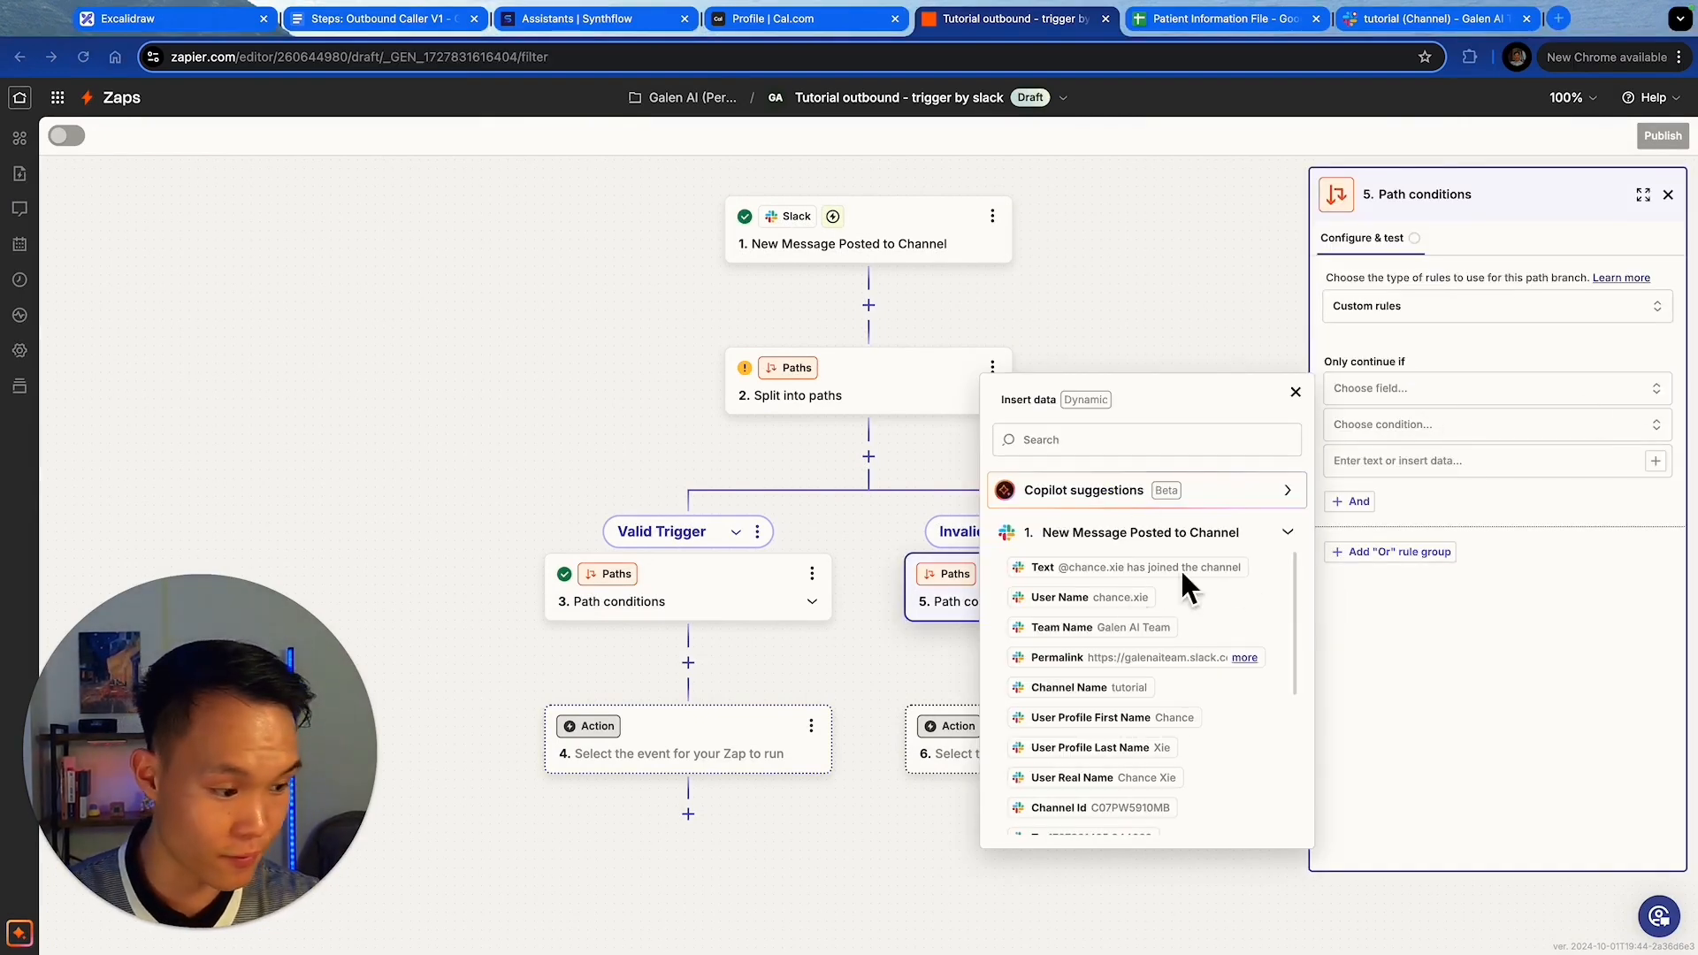
pyautogui.click(1088, 442)
pyautogui.write('us')
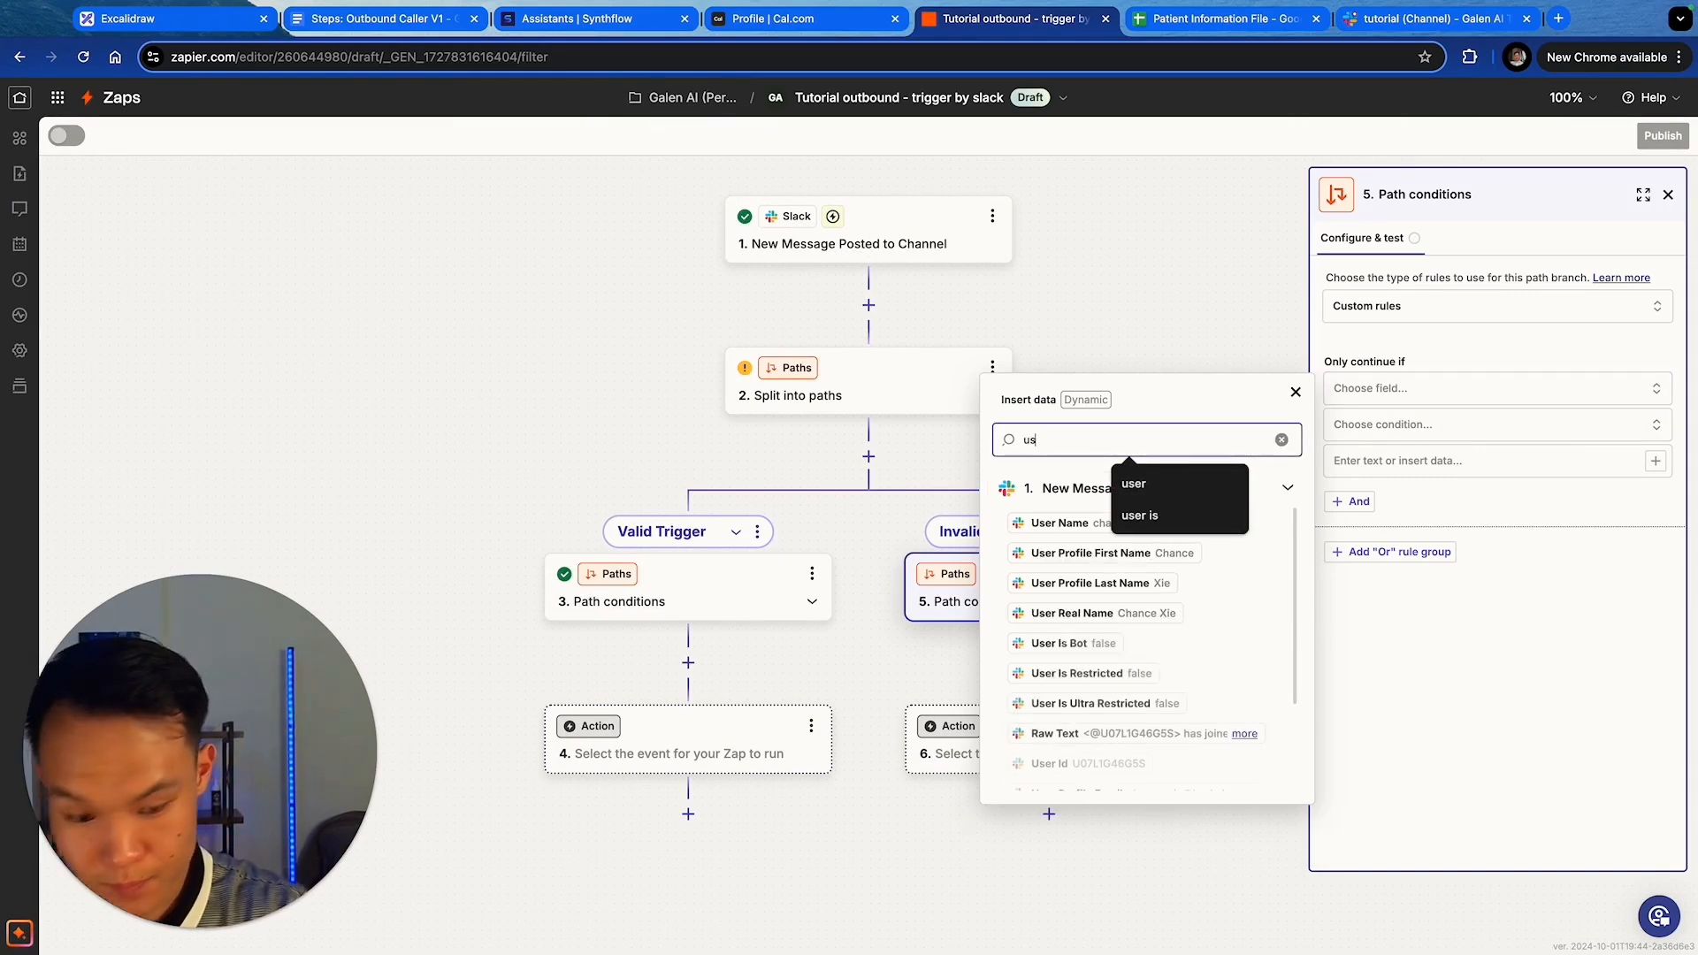
pyautogui.write('er is')
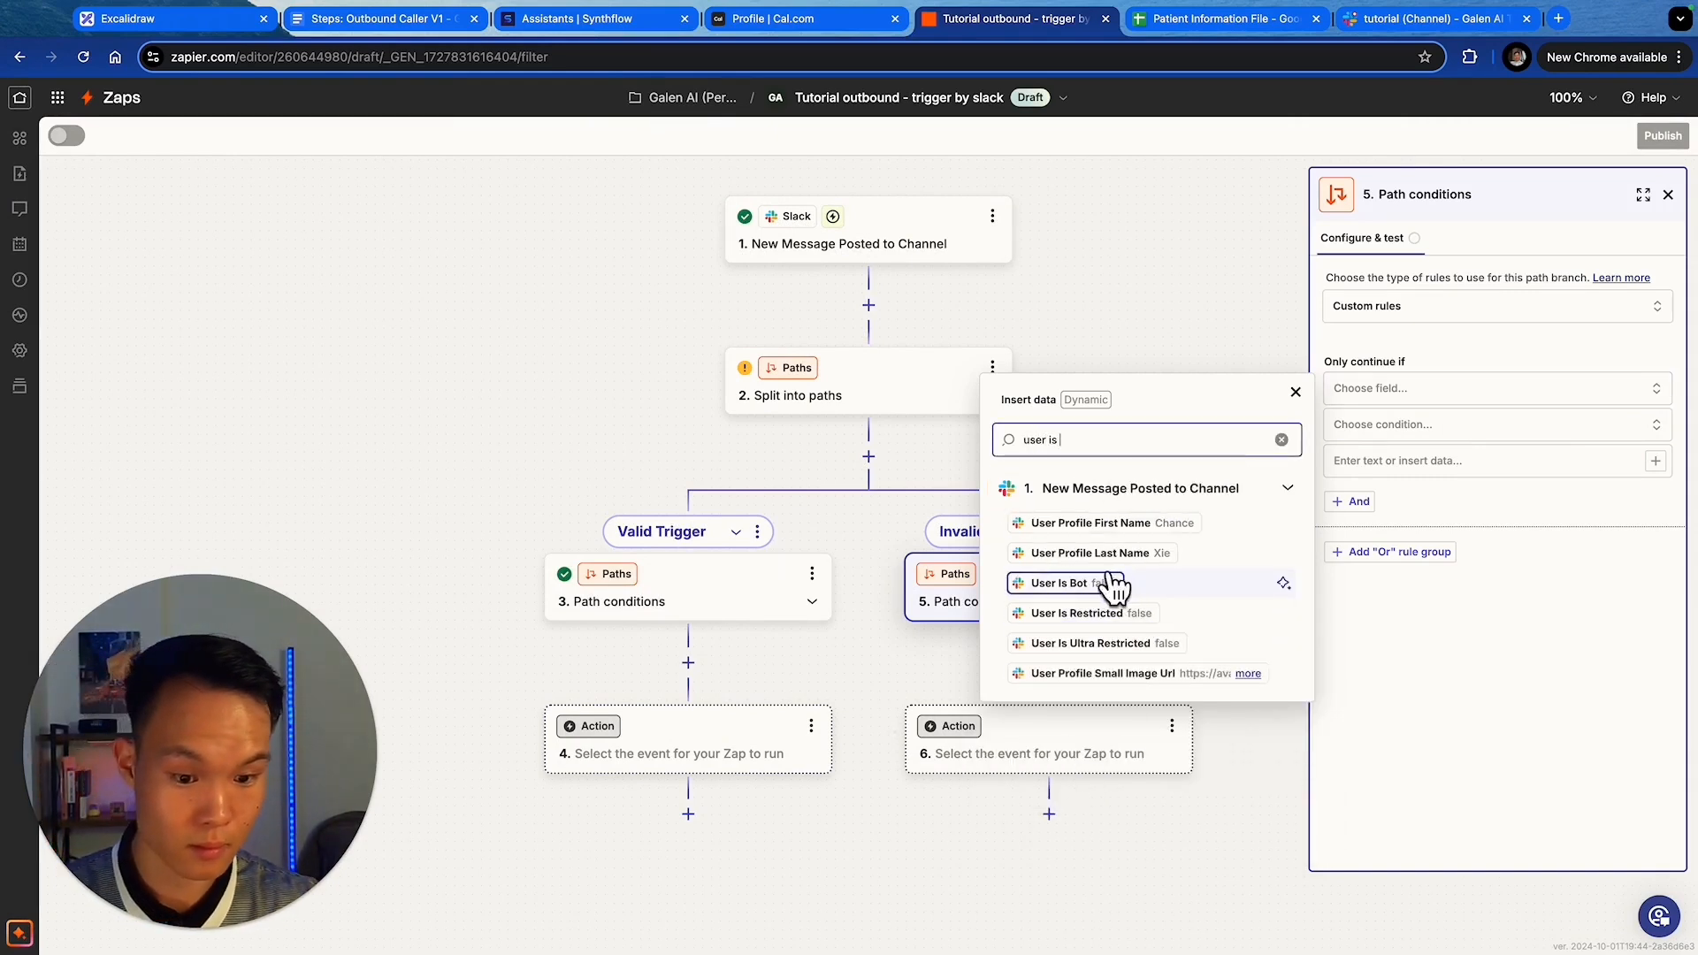
pyautogui.click(1105, 584)
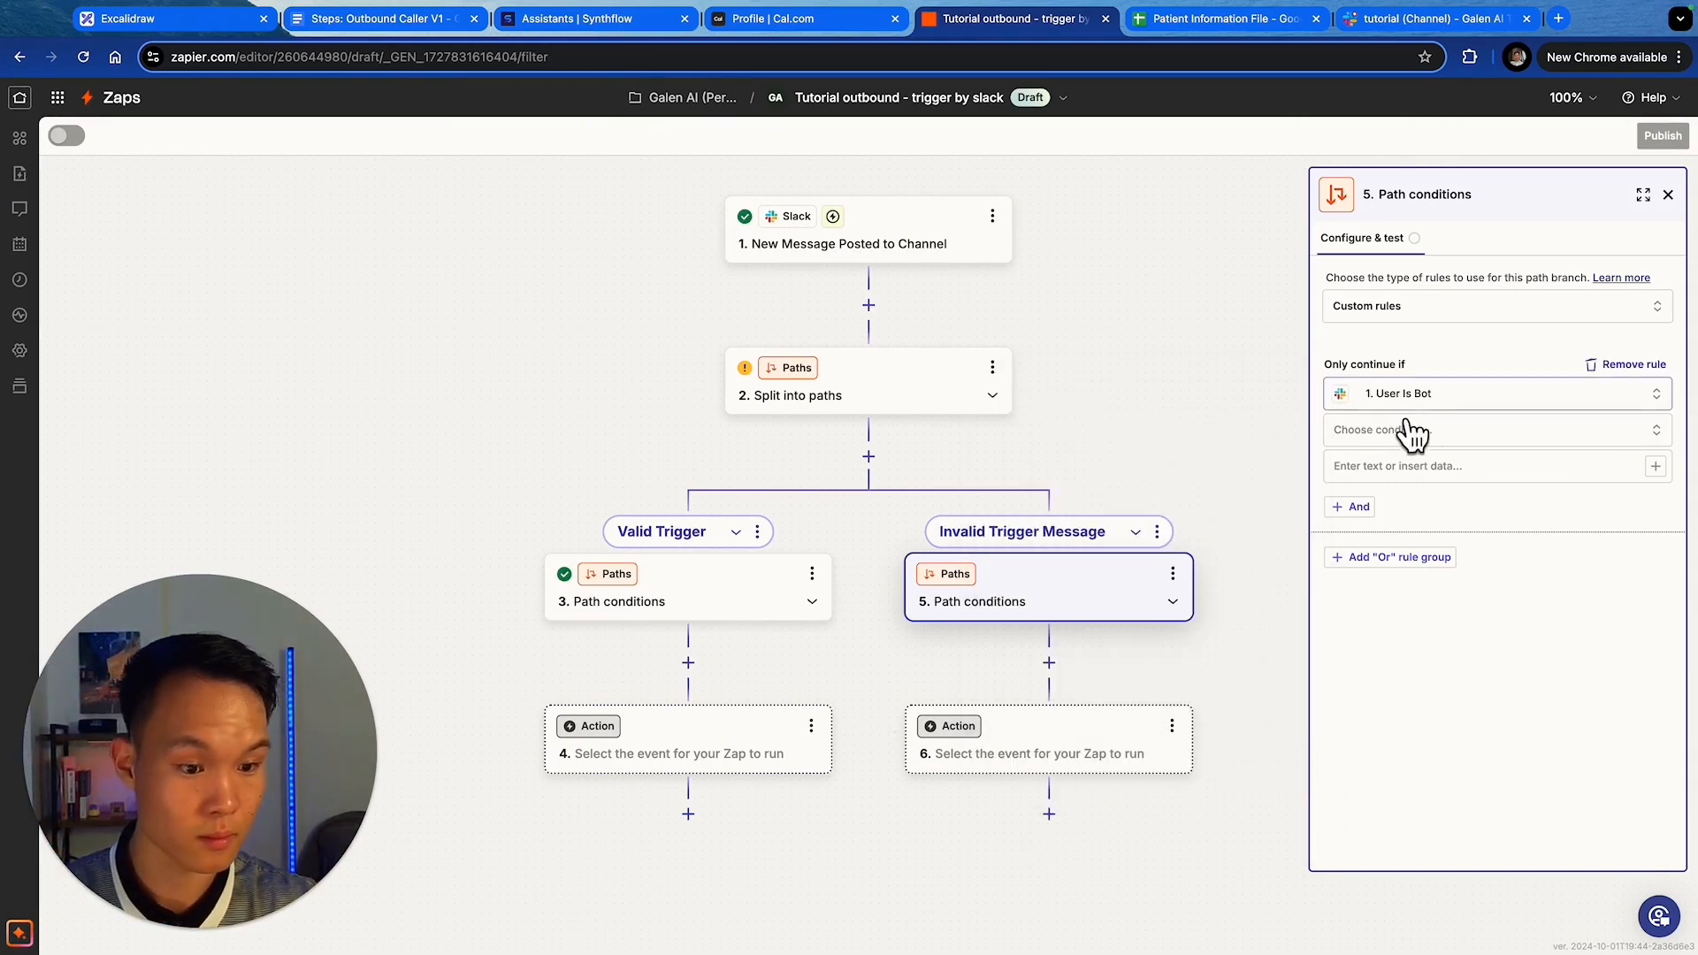
pyautogui.click(1406, 429)
pyautogui.scroll(-10, 1450, 511)
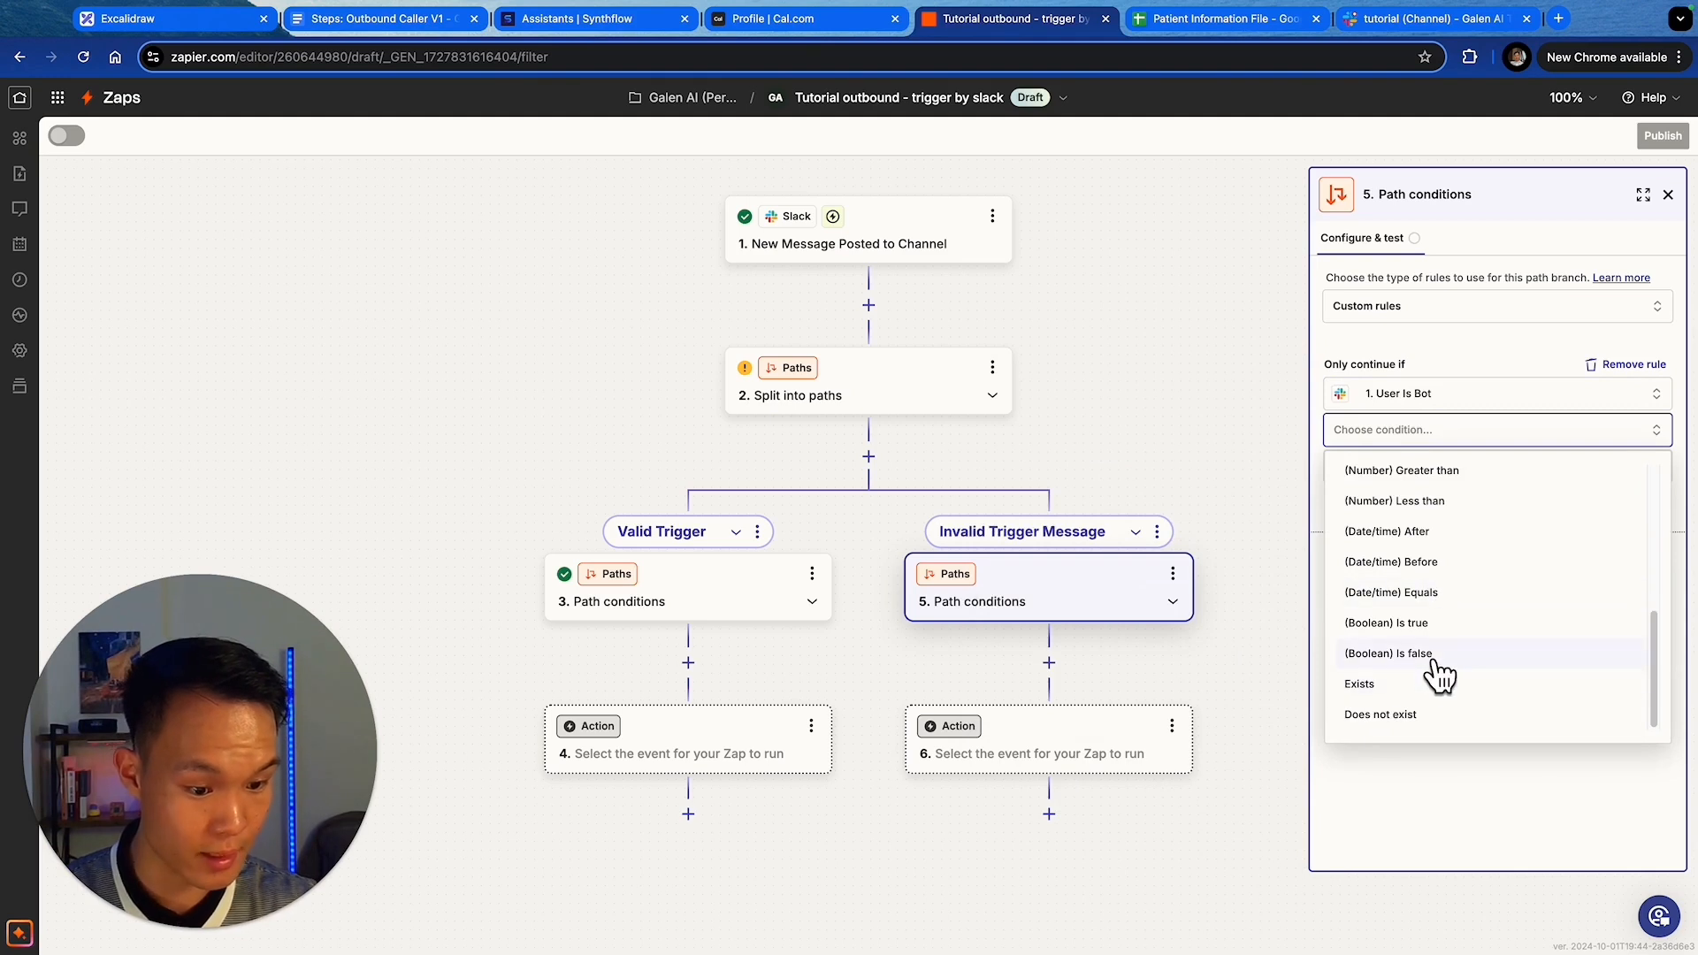
pyautogui.click(1388, 653)
# - Add an And rule requiring Text (Text) Does not exactly match READY, and test the Invalid Trigger Message path conditions
pyautogui.click(1355, 476)
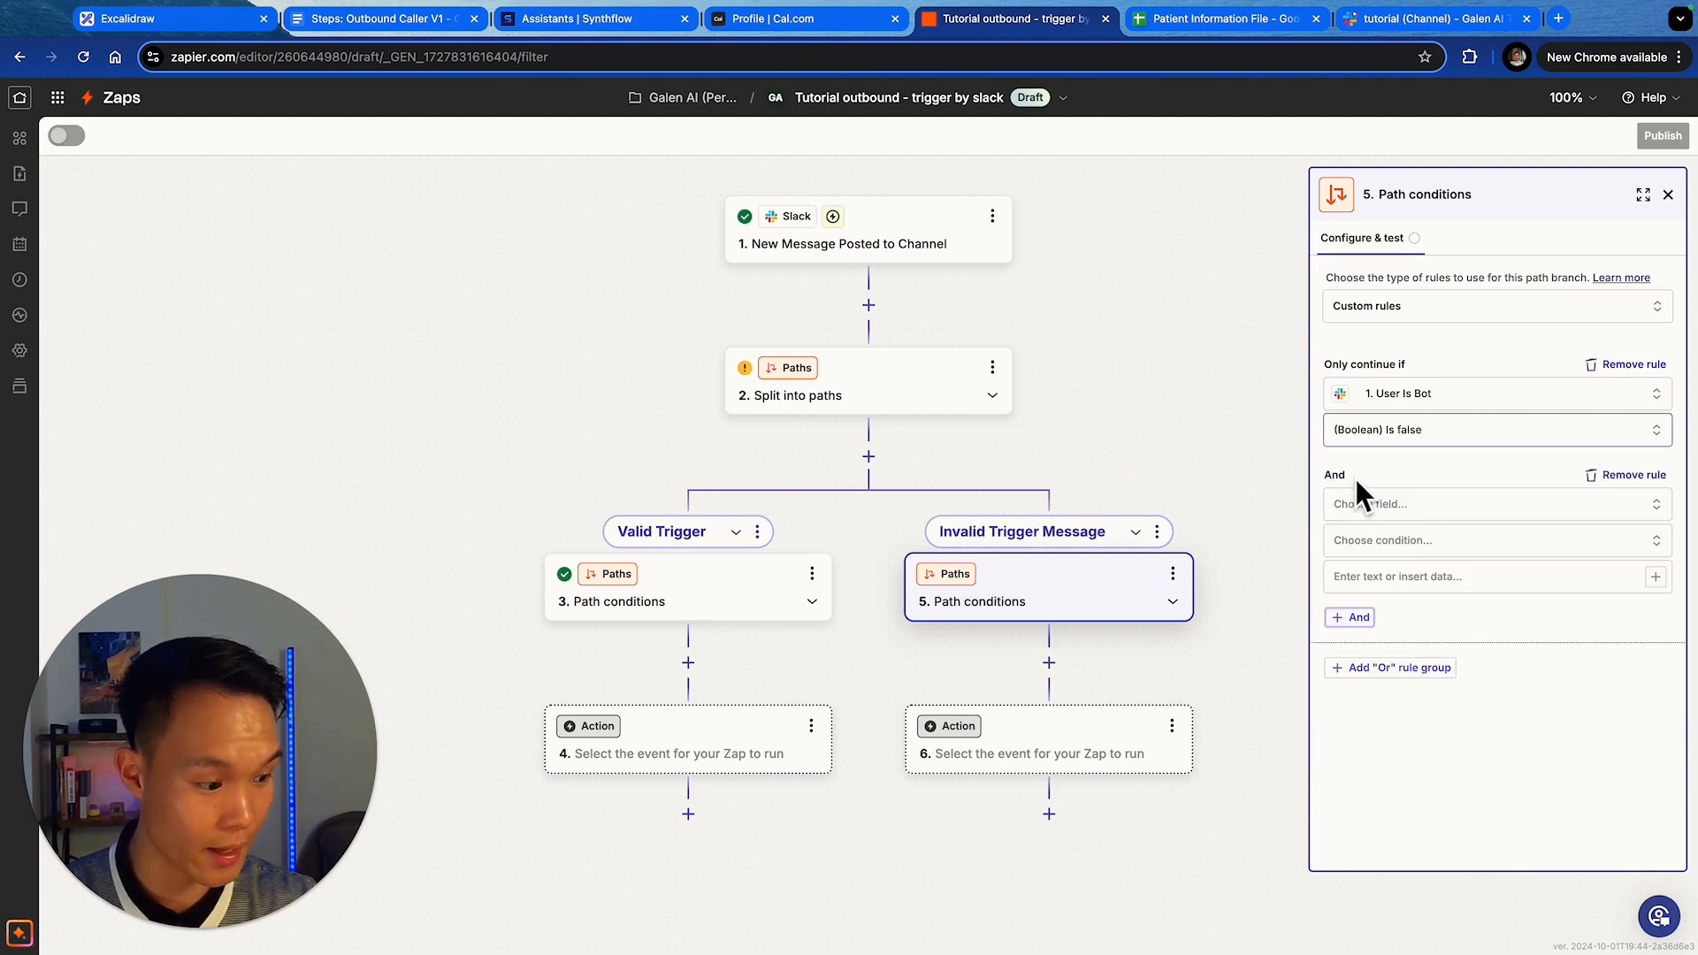
pyautogui.click(1394, 505)
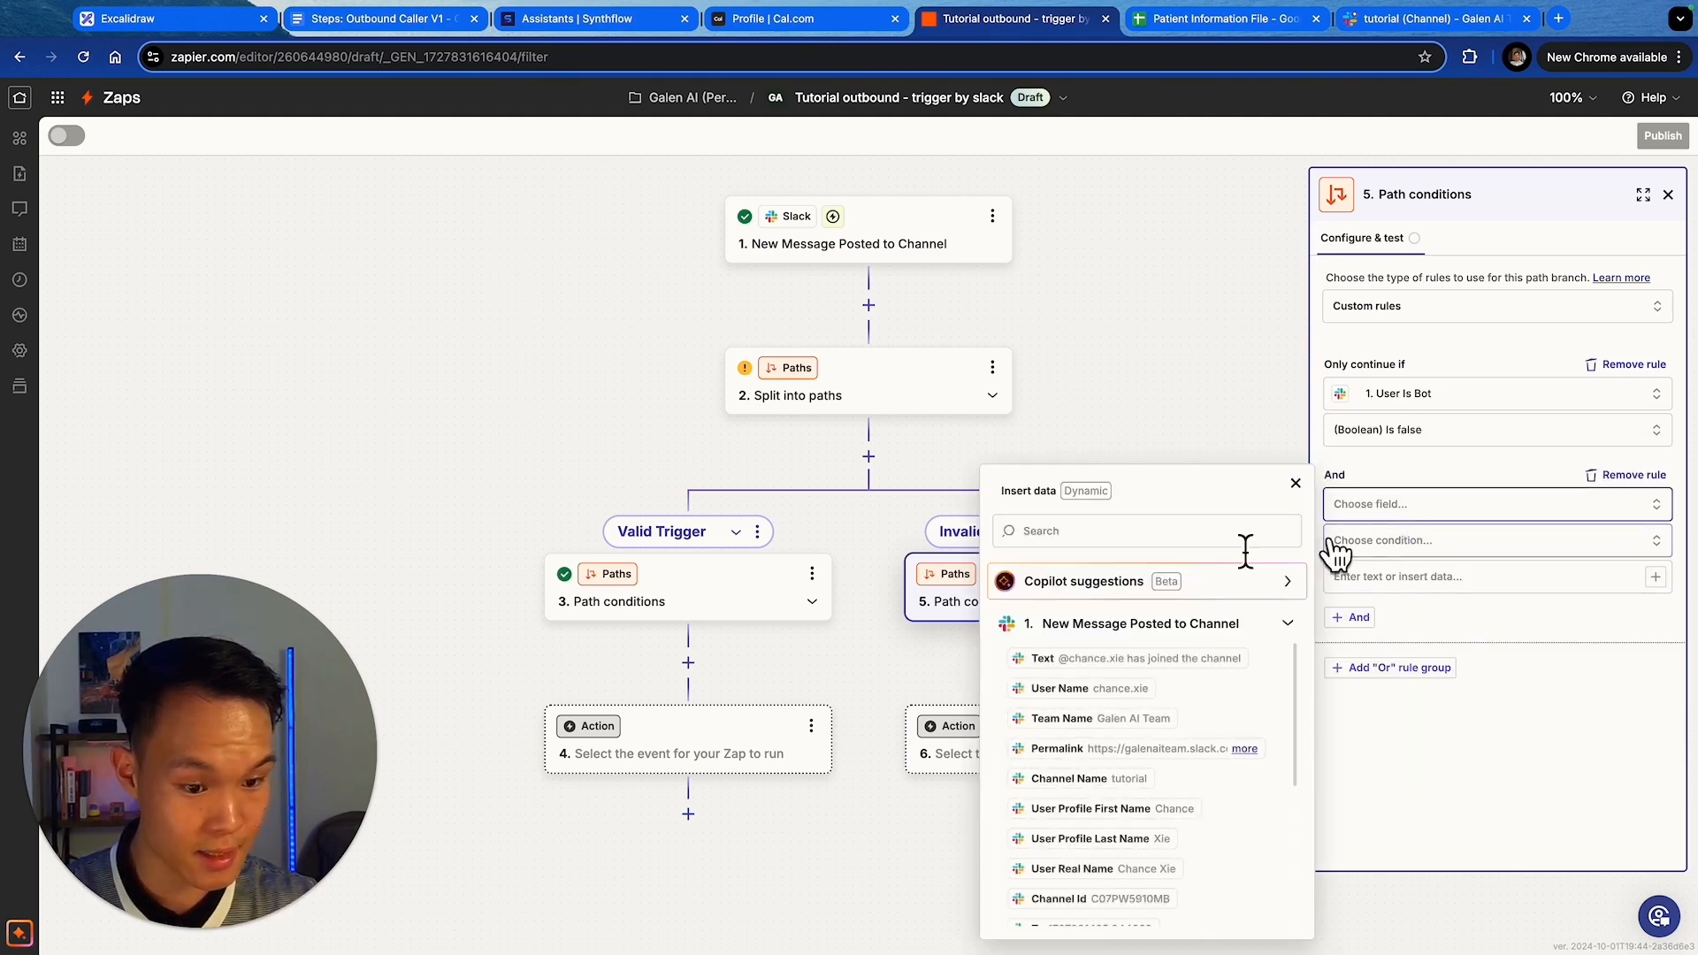
pyautogui.click(1101, 662)
pyautogui.click(1451, 541)
pyautogui.click(1441, 684)
pyautogui.click(1438, 577)
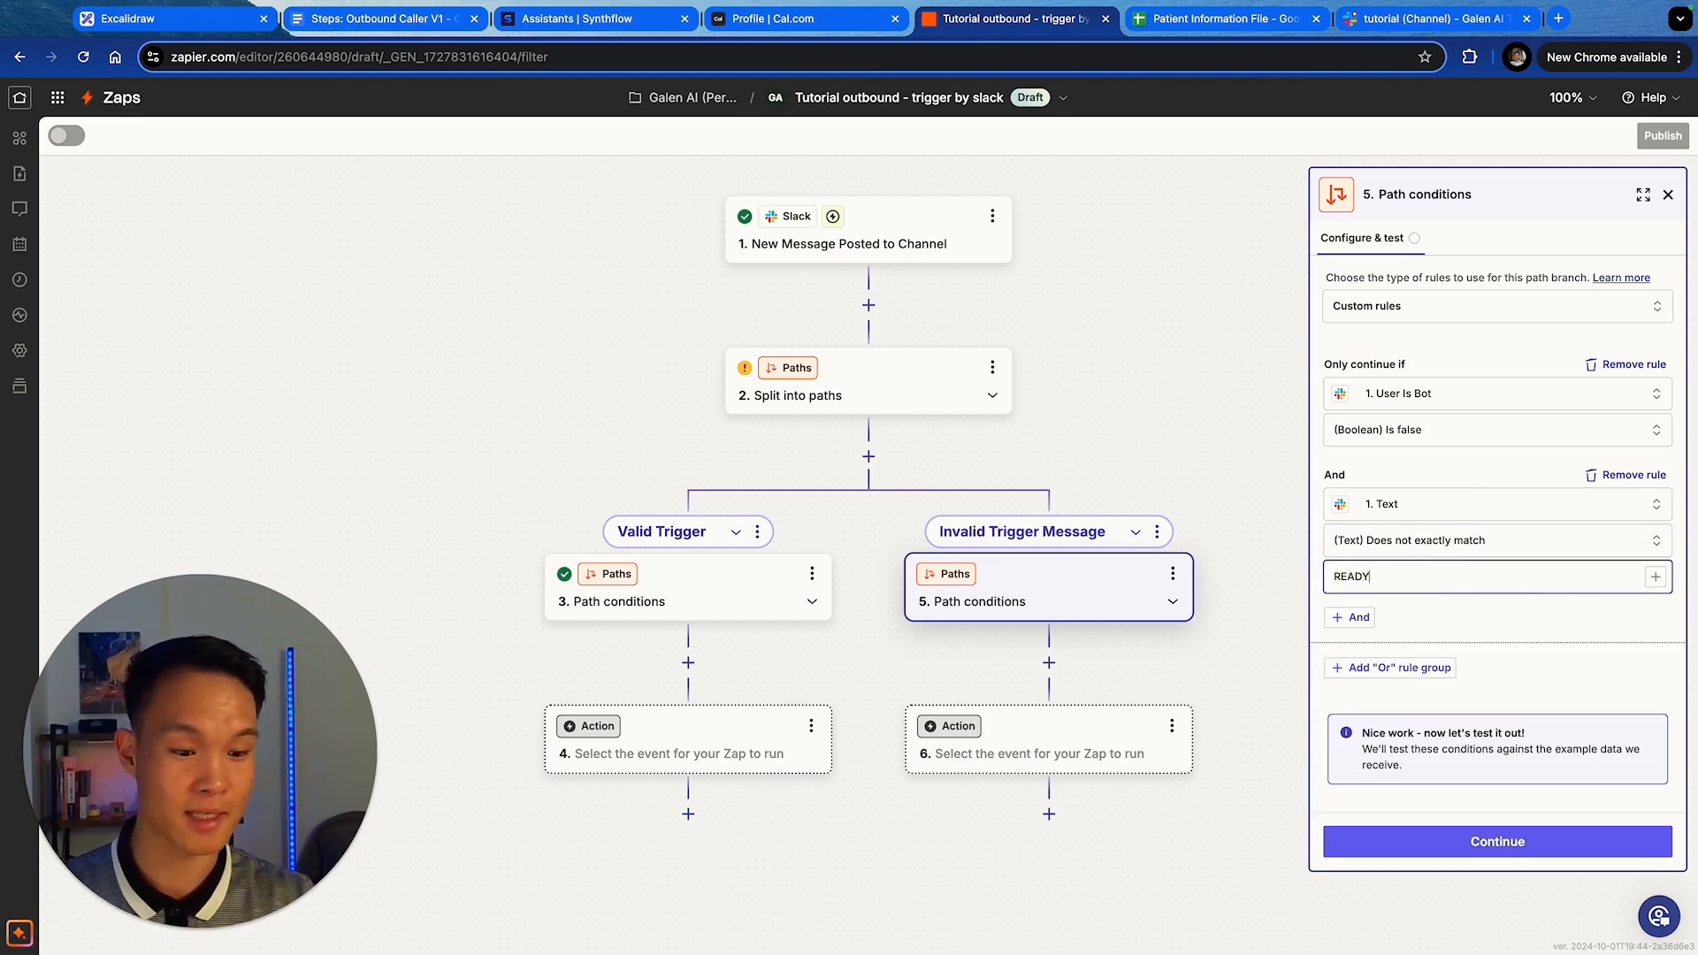
pyautogui.click(1516, 845)
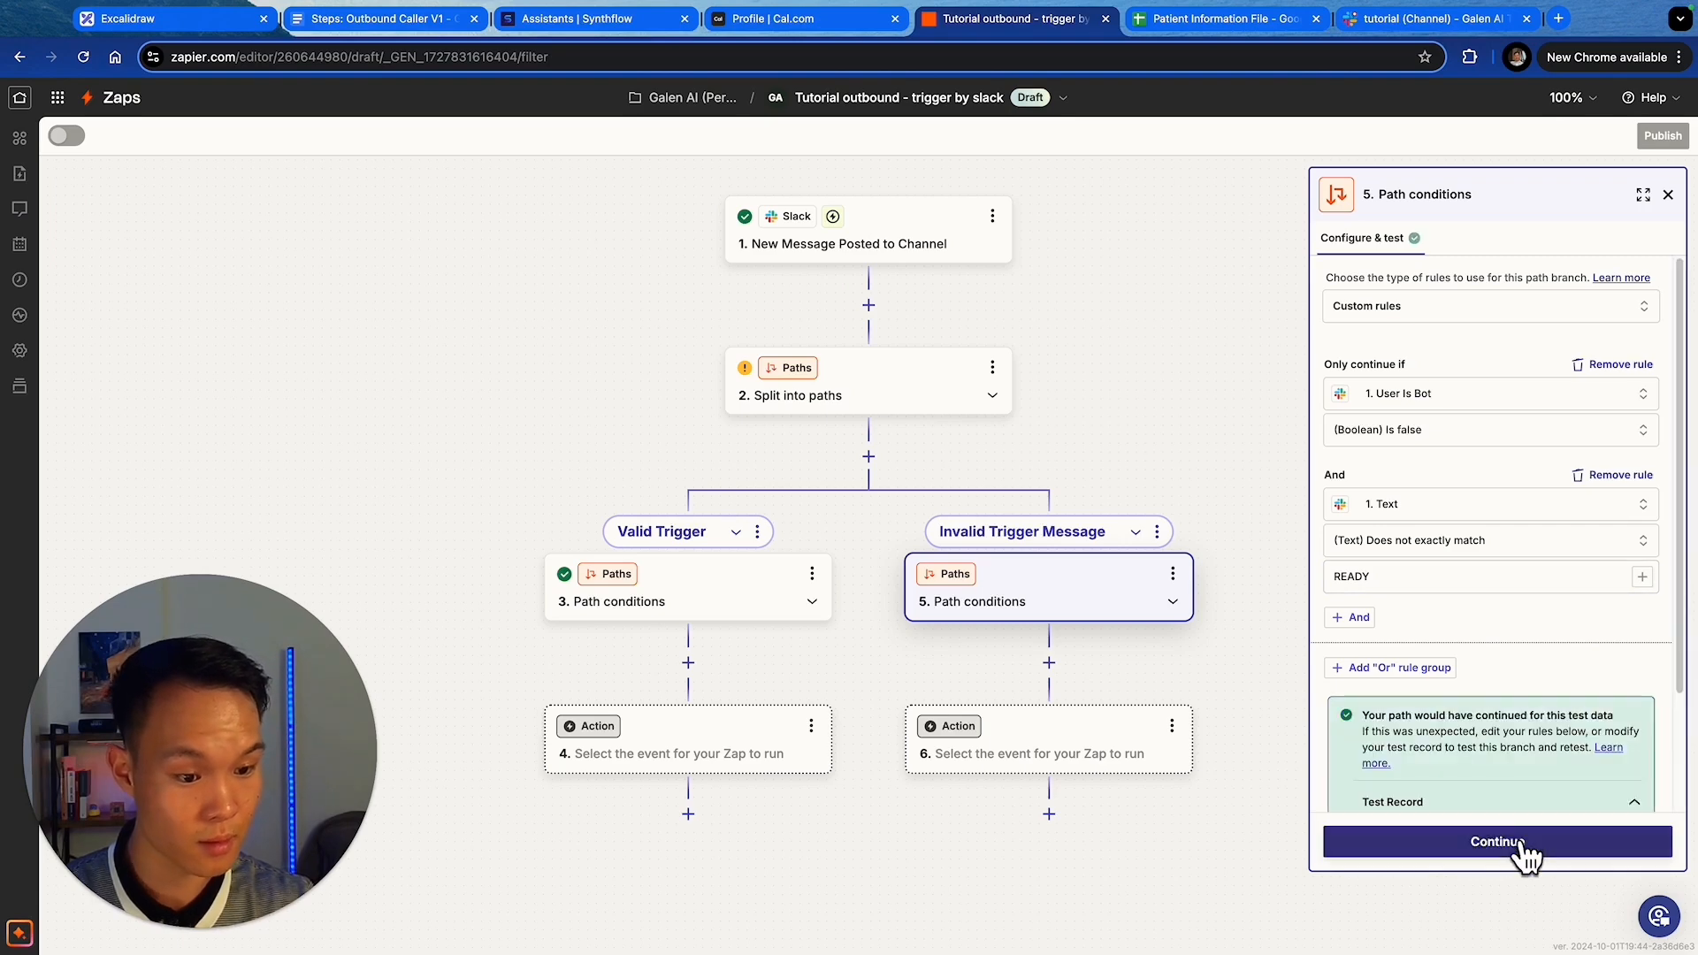
pyautogui.scroll(-5, 1512, 778)
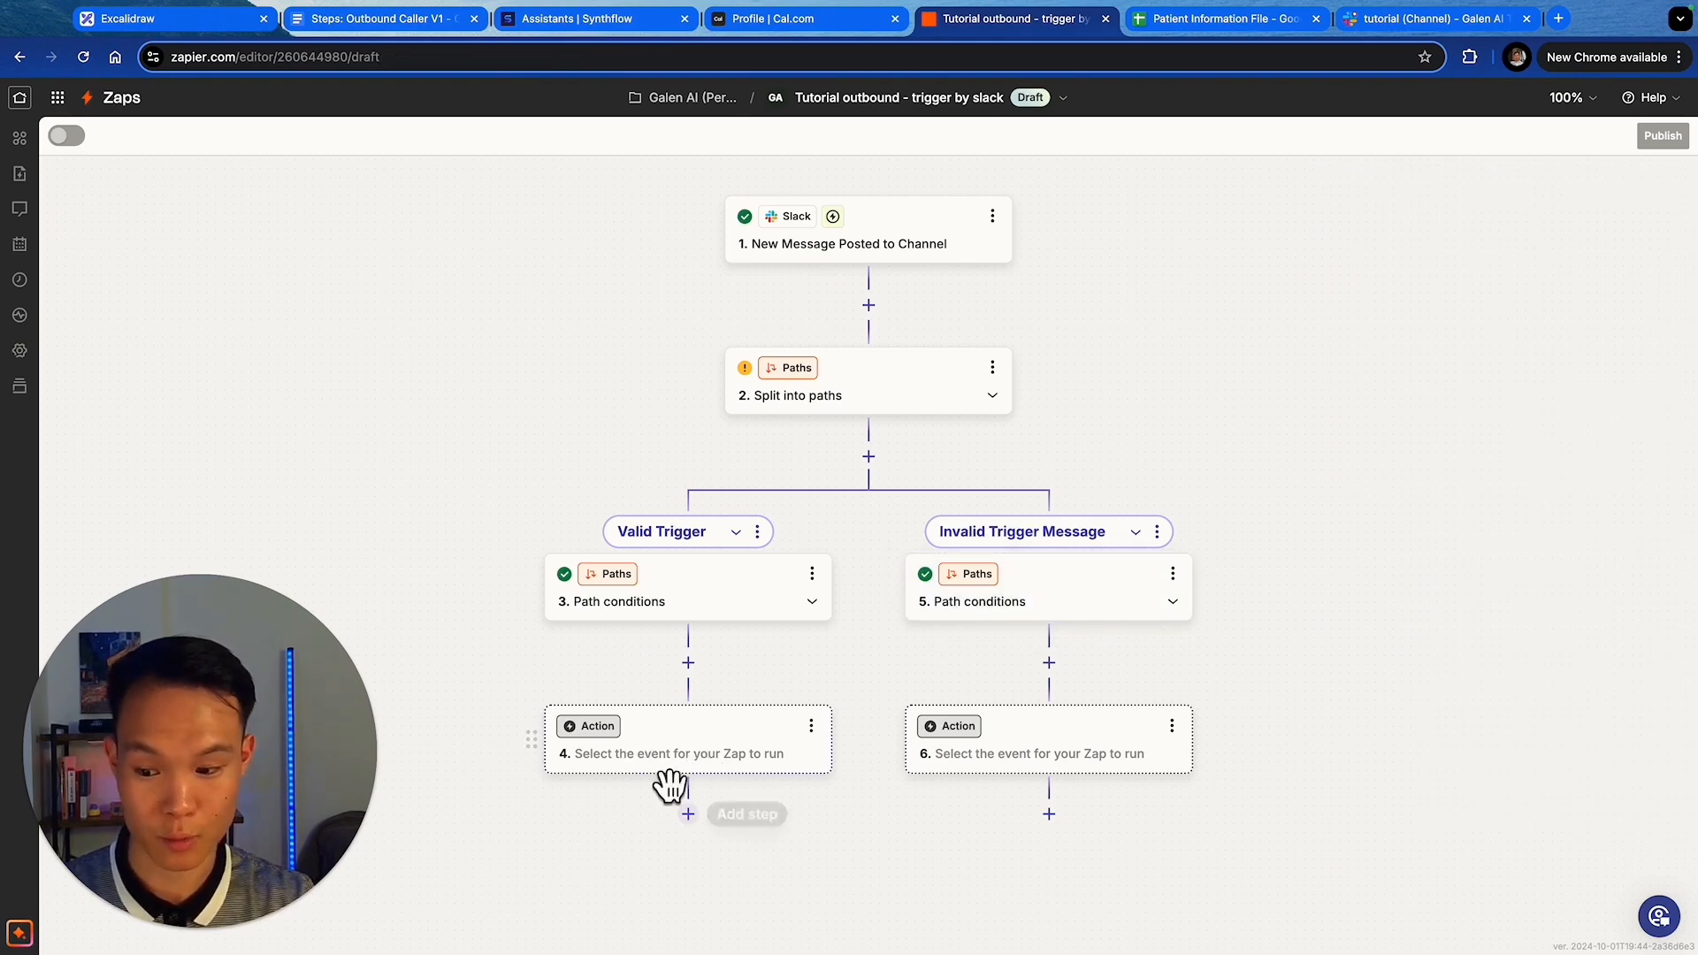
# - Switch to the Excalidraw diagram and review the Slack trigger and wrong-input message boxes in Flow #1
pyautogui.click(177, 20)
pyautogui.moveTo(573, 720); pyautogui.dragTo(667, 677)
pyautogui.click(638, 718)
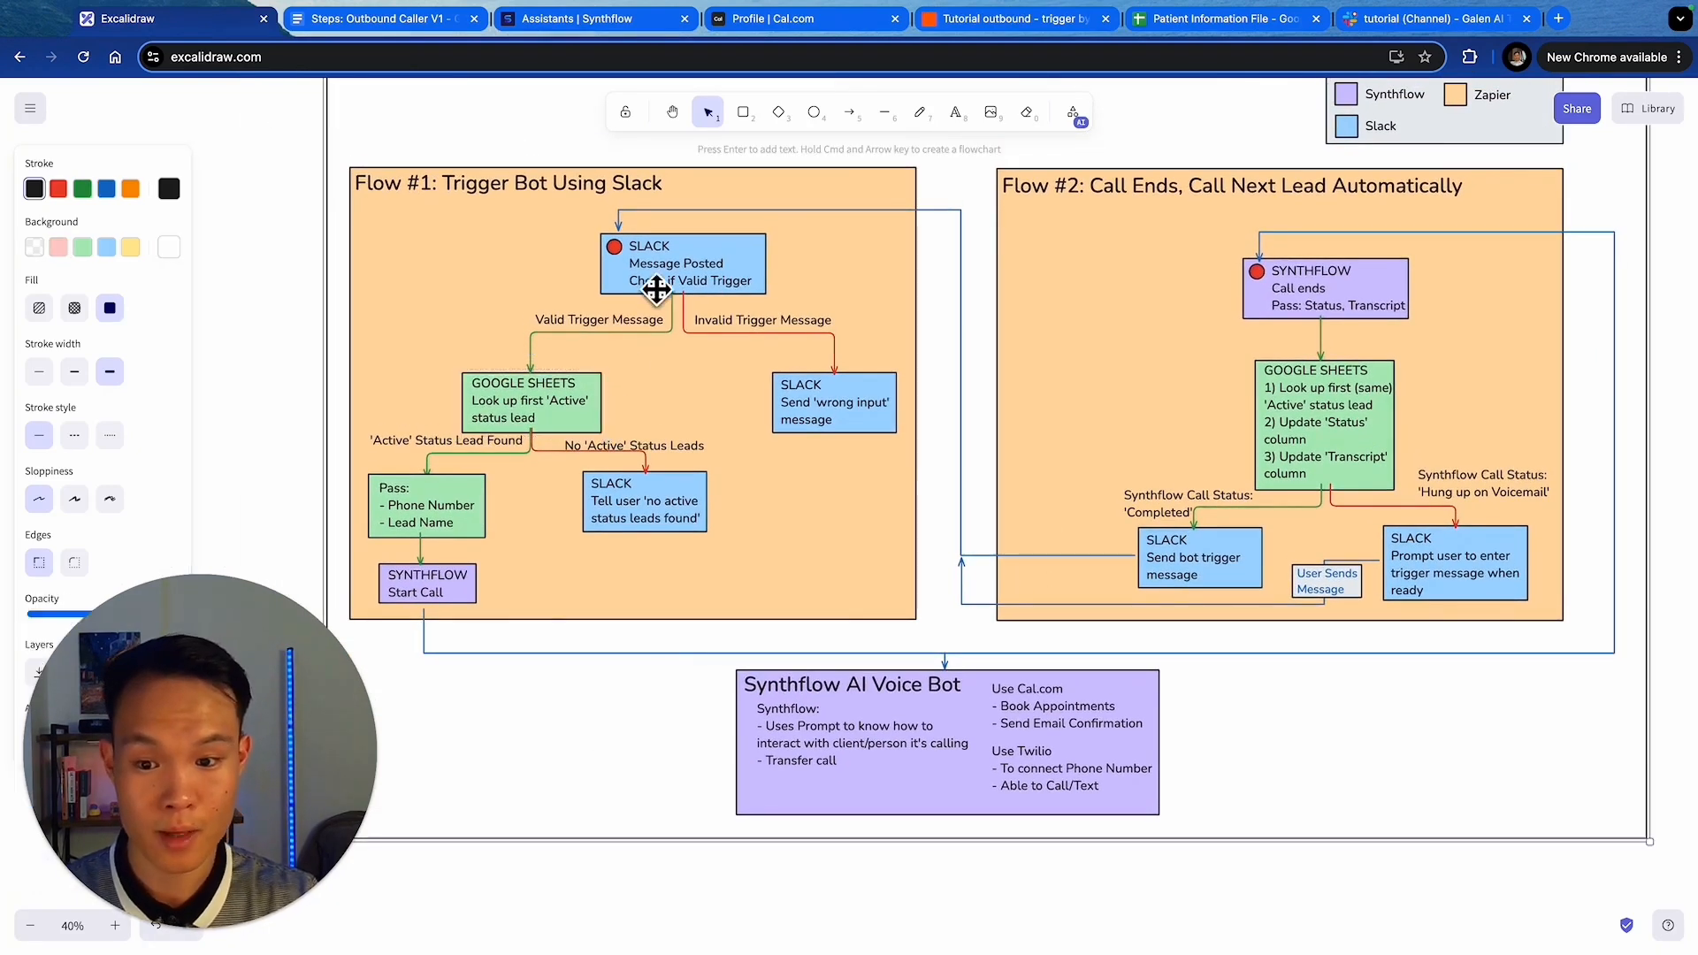
pyautogui.click(654, 288)
pyautogui.click(818, 396)
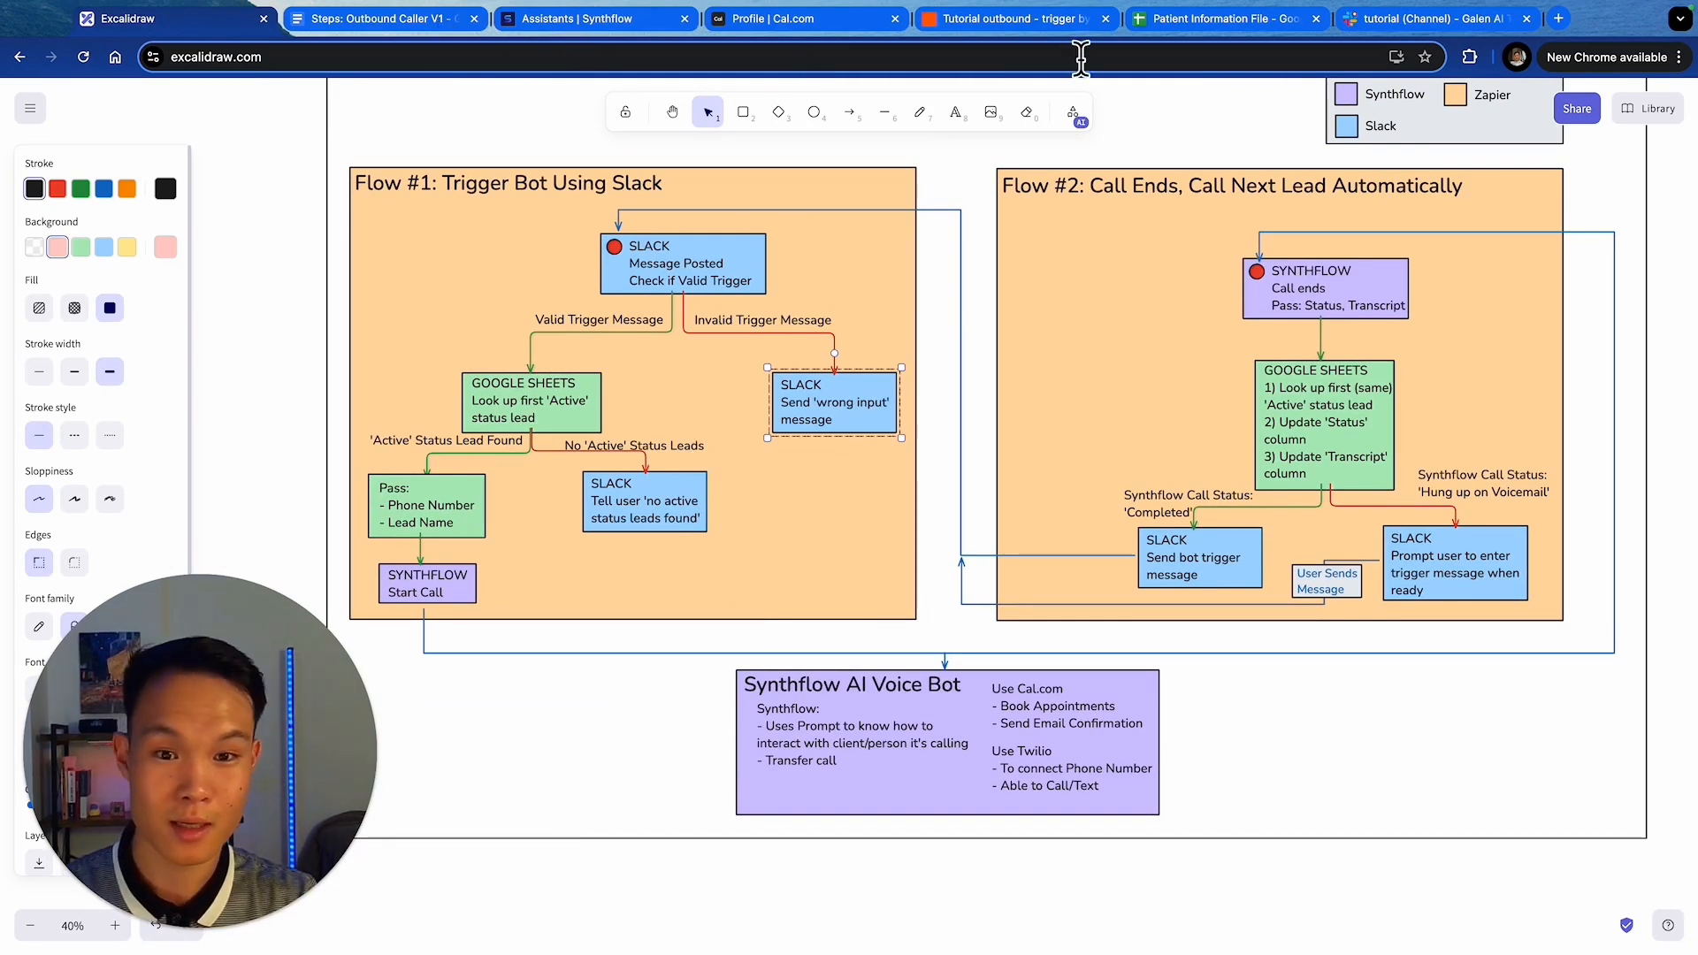
# - Return to Zapier and set the Invalid Trigger Message path's action to Slack with the Send Private Channel Message event
pyautogui.click(1021, 32)
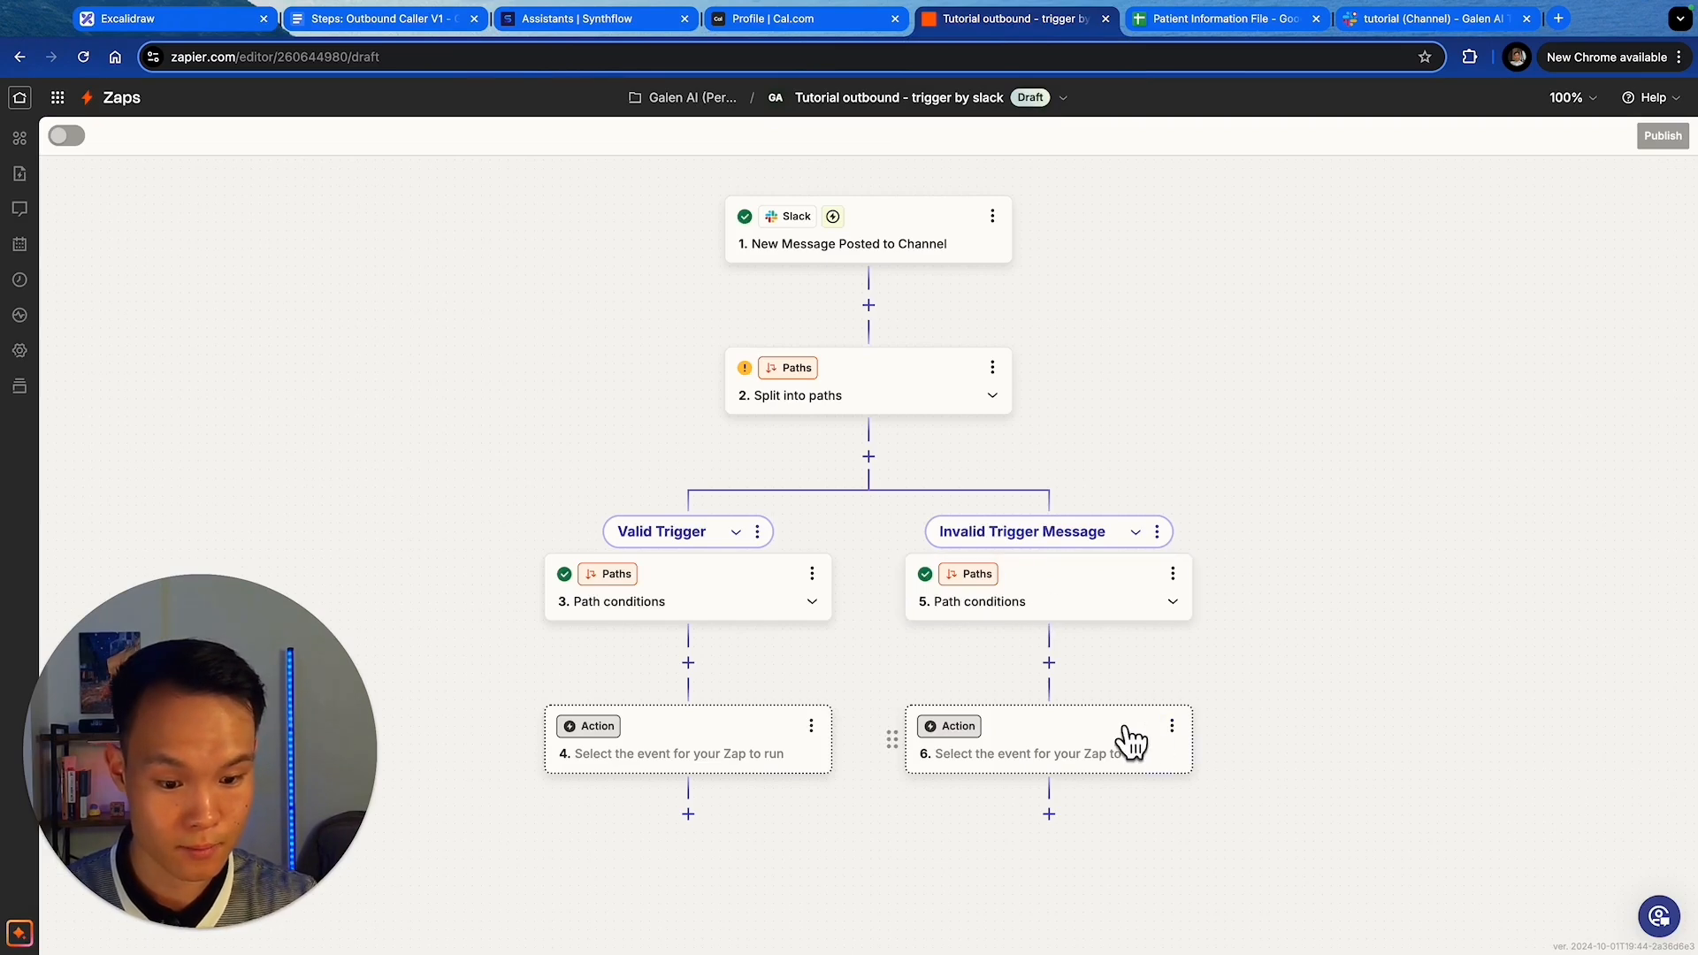
pyautogui.click(1056, 753)
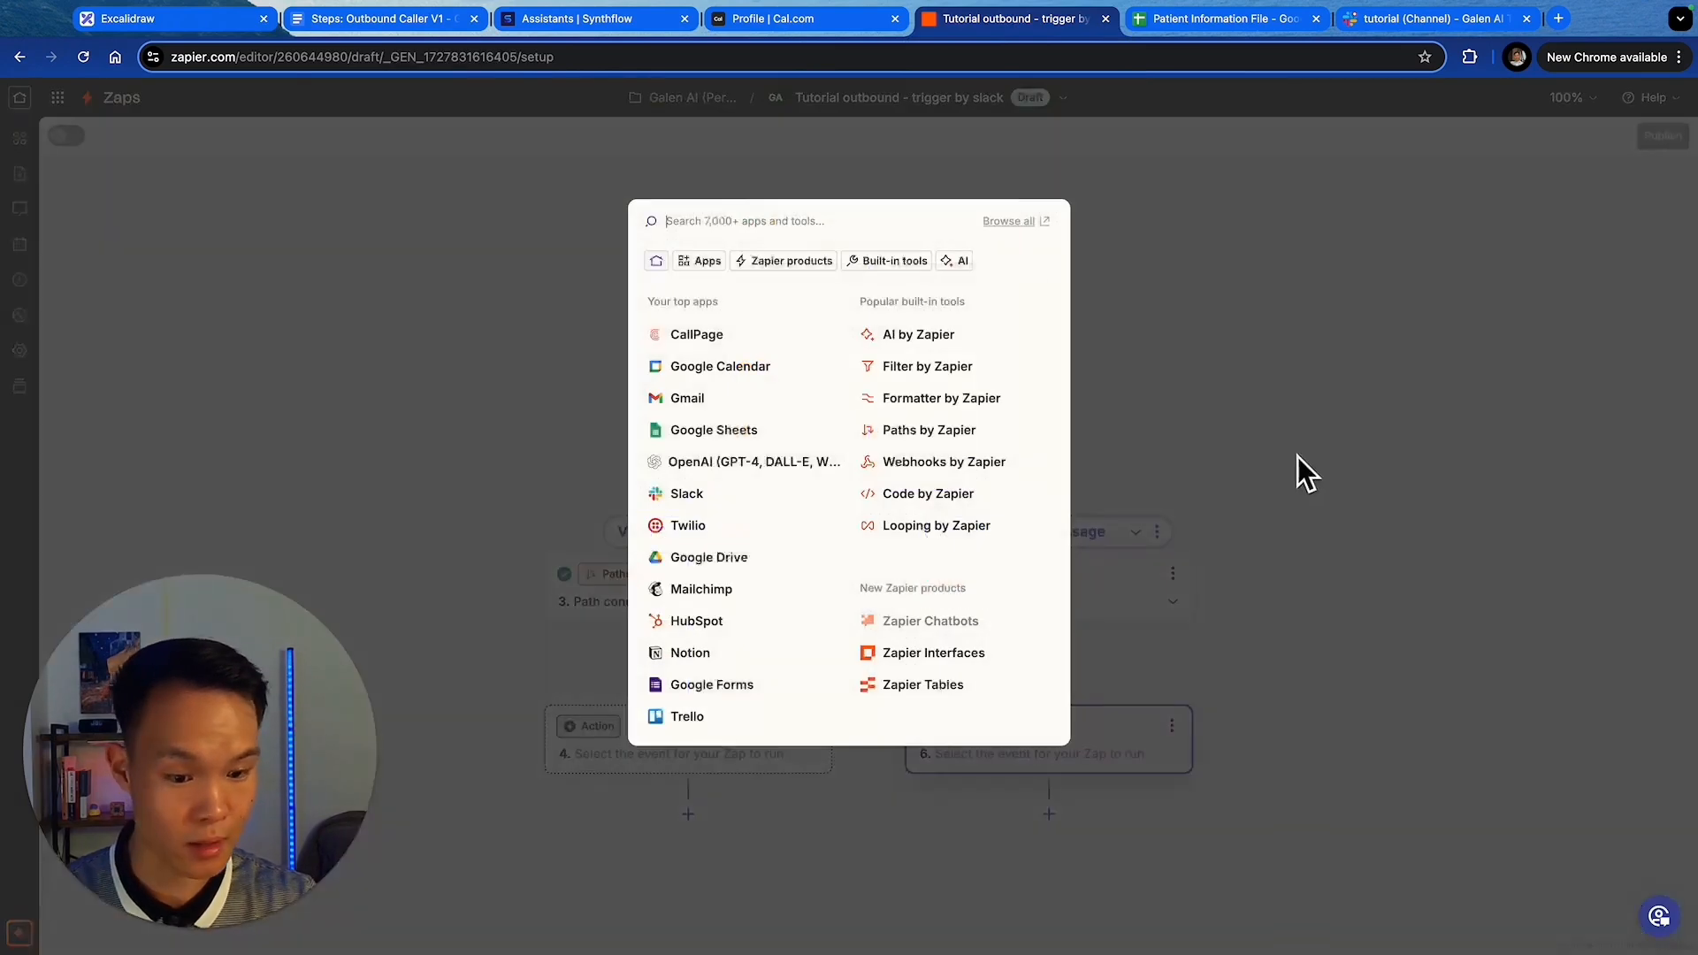
pyautogui.click(699, 494)
pyautogui.click(1455, 396)
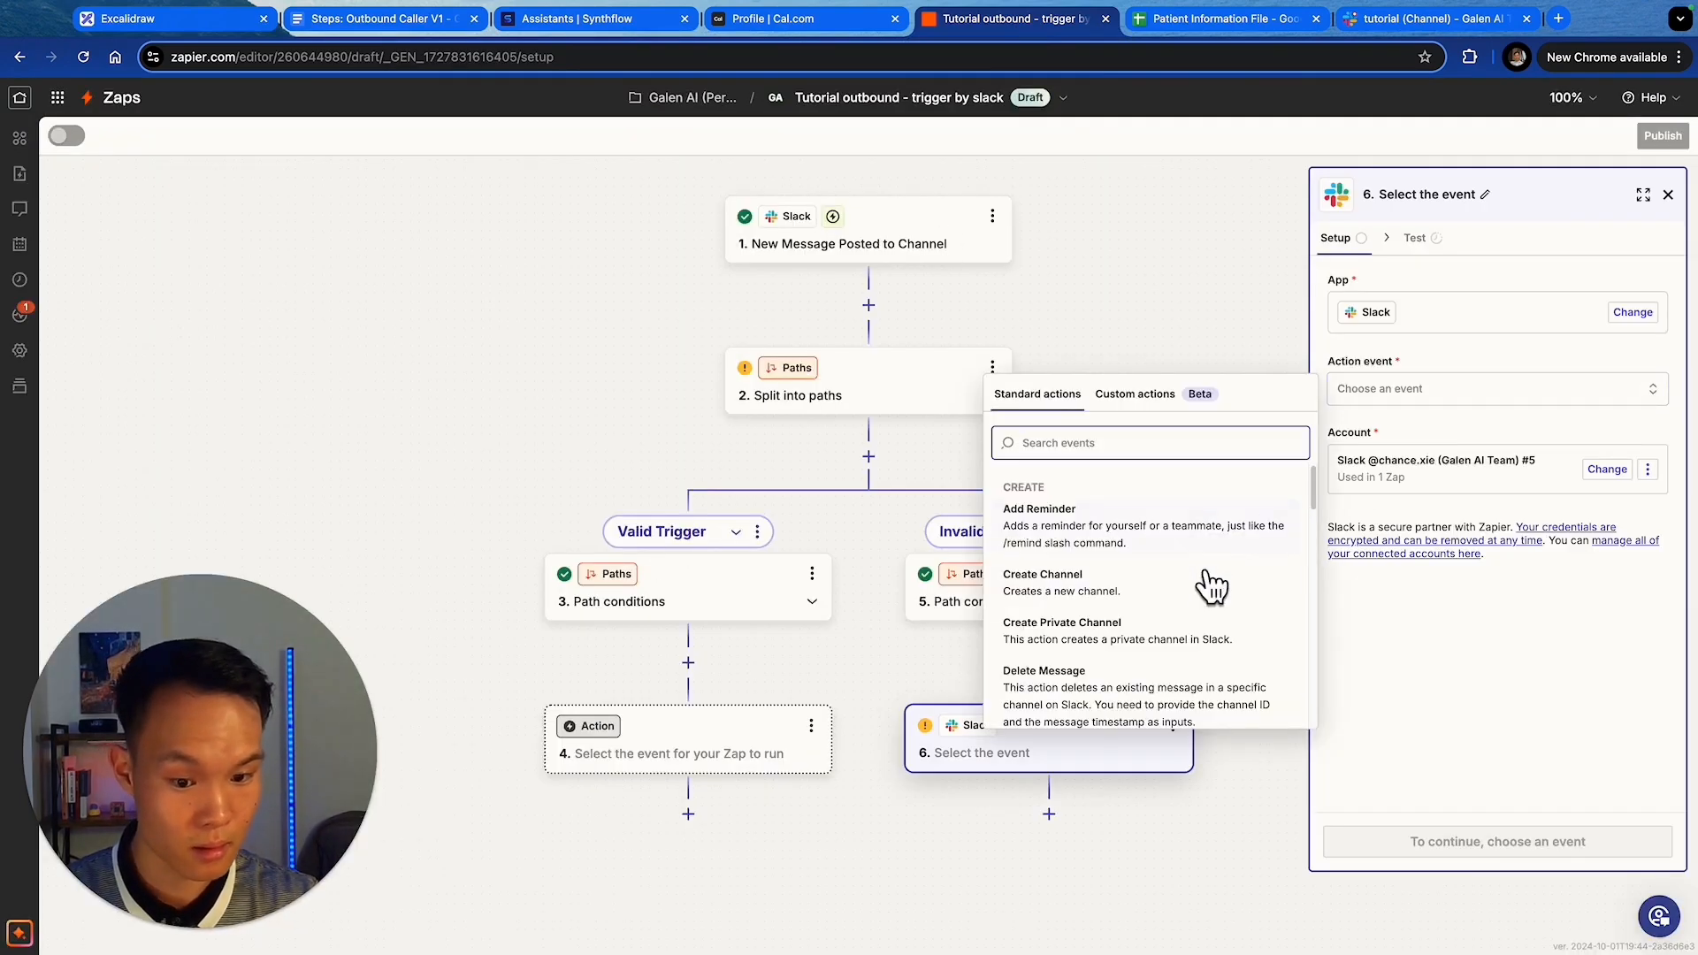
pyautogui.scroll(-4, 1205, 580)
pyautogui.scroll(-8, 1207, 586)
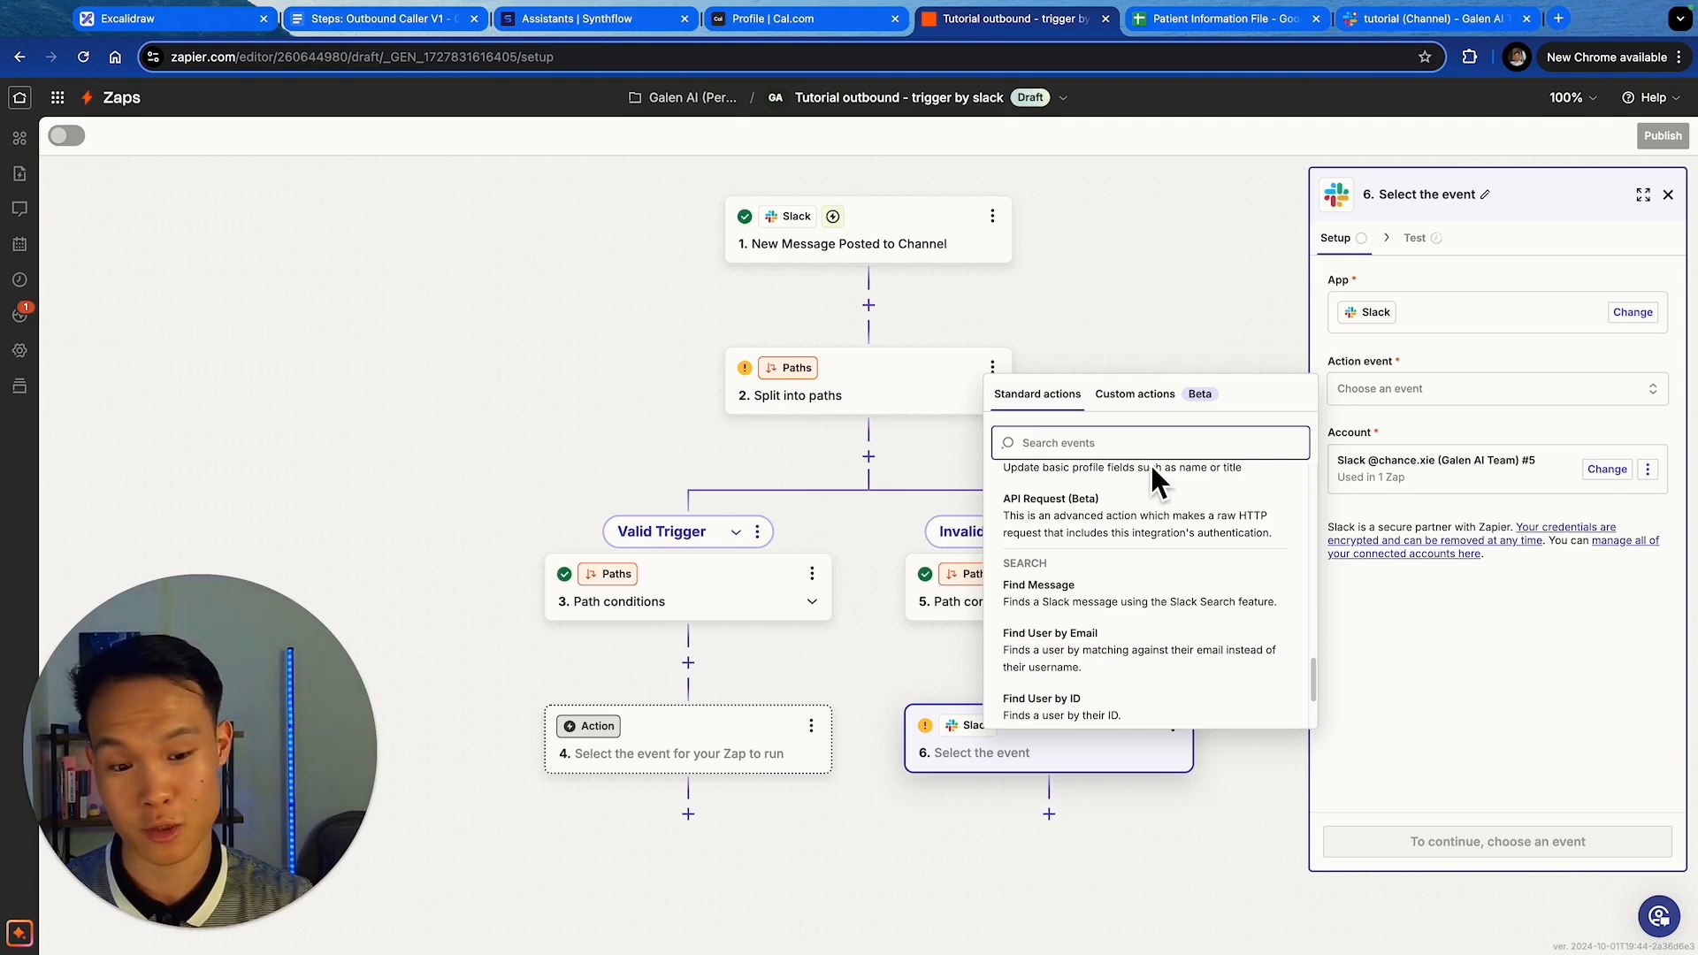
pyautogui.write('send mess')
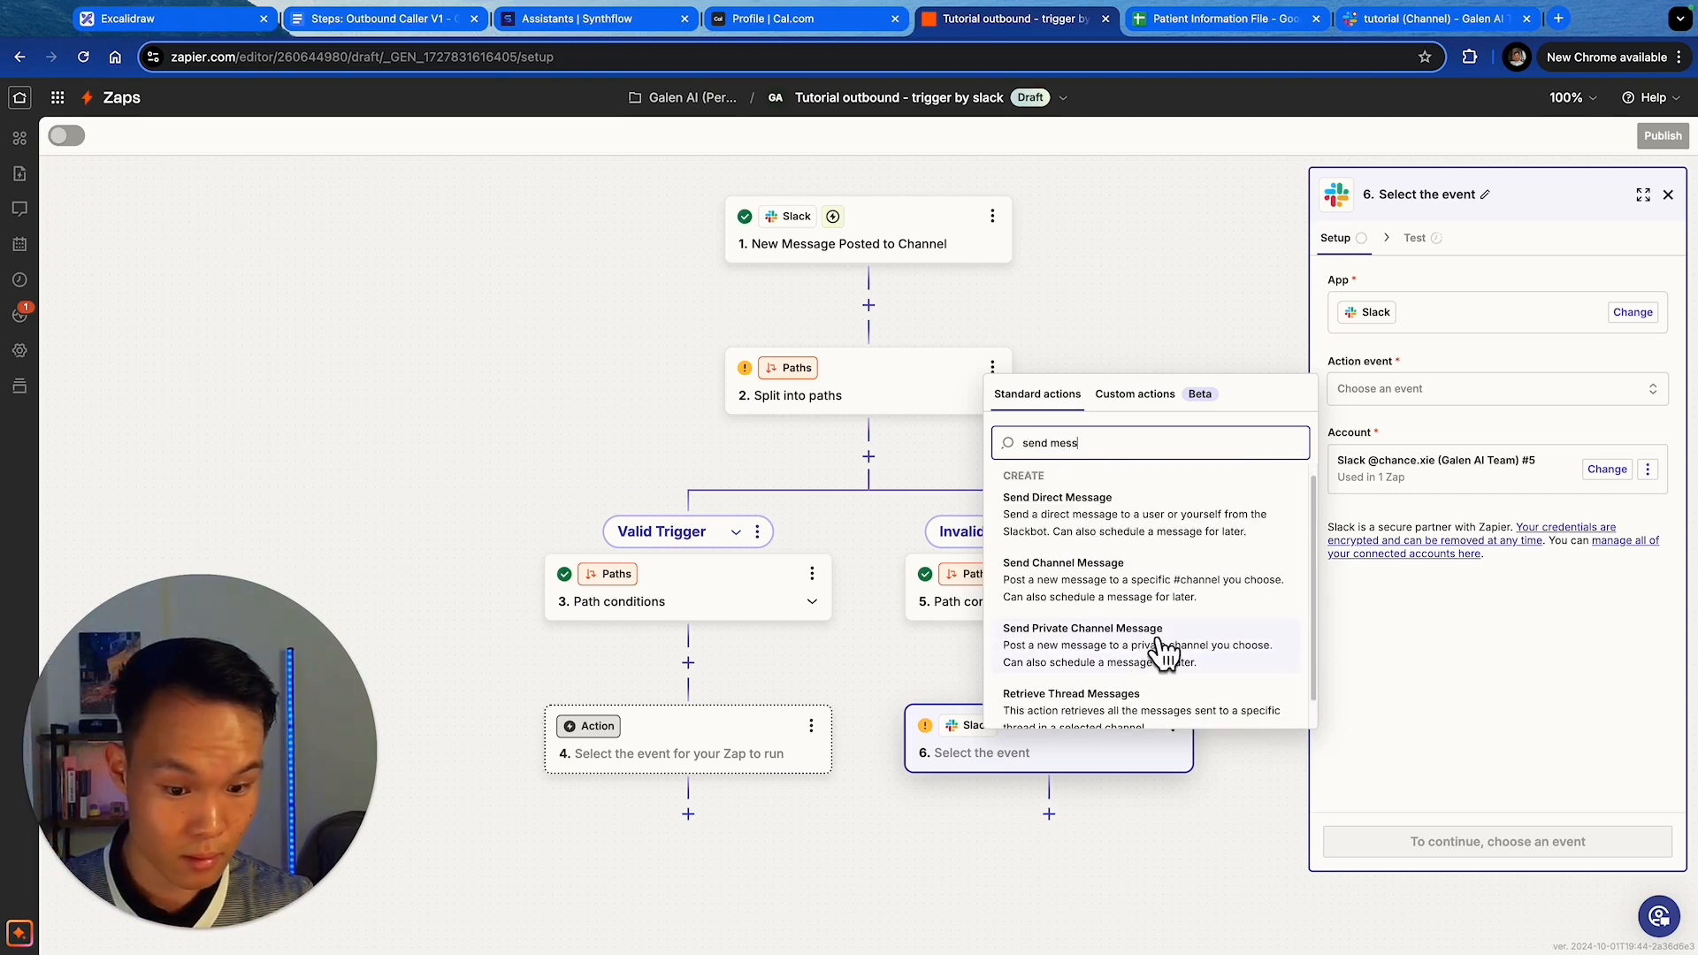
pyautogui.click(1150, 674)
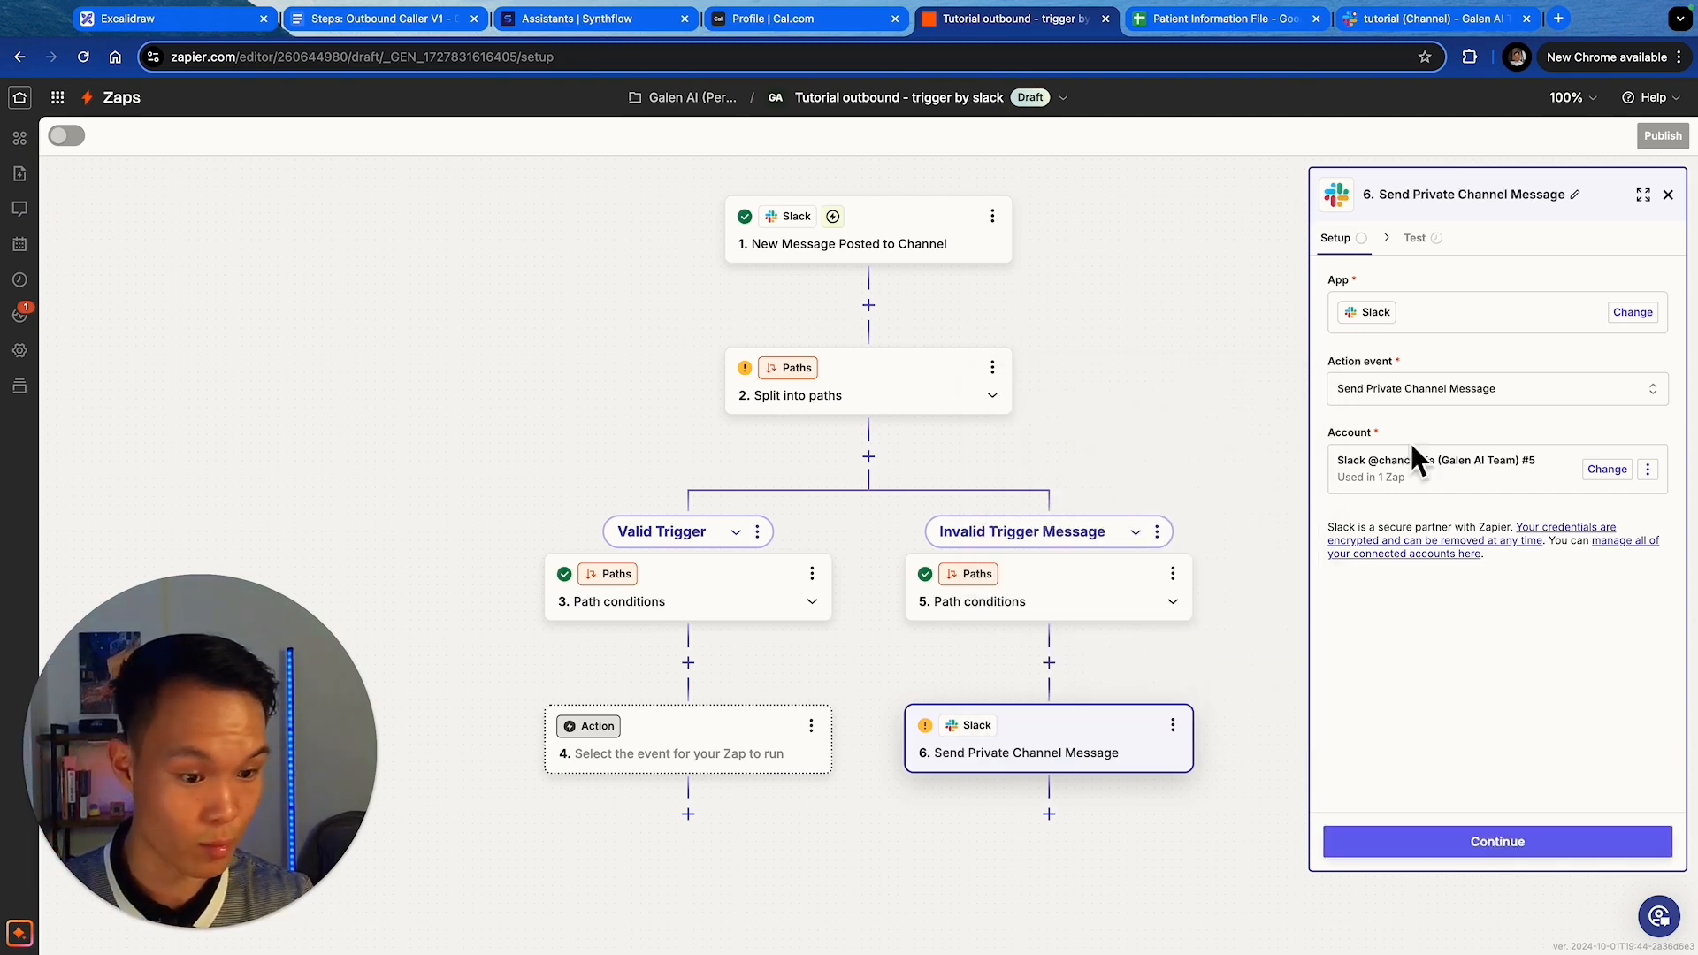
pyautogui.click(1451, 842)
# - Choose the Slack channel for the private message, and copy "Input not recognized. Say 'READY' to start a call!" from the Google Docs steps document
pyautogui.click(1432, 318)
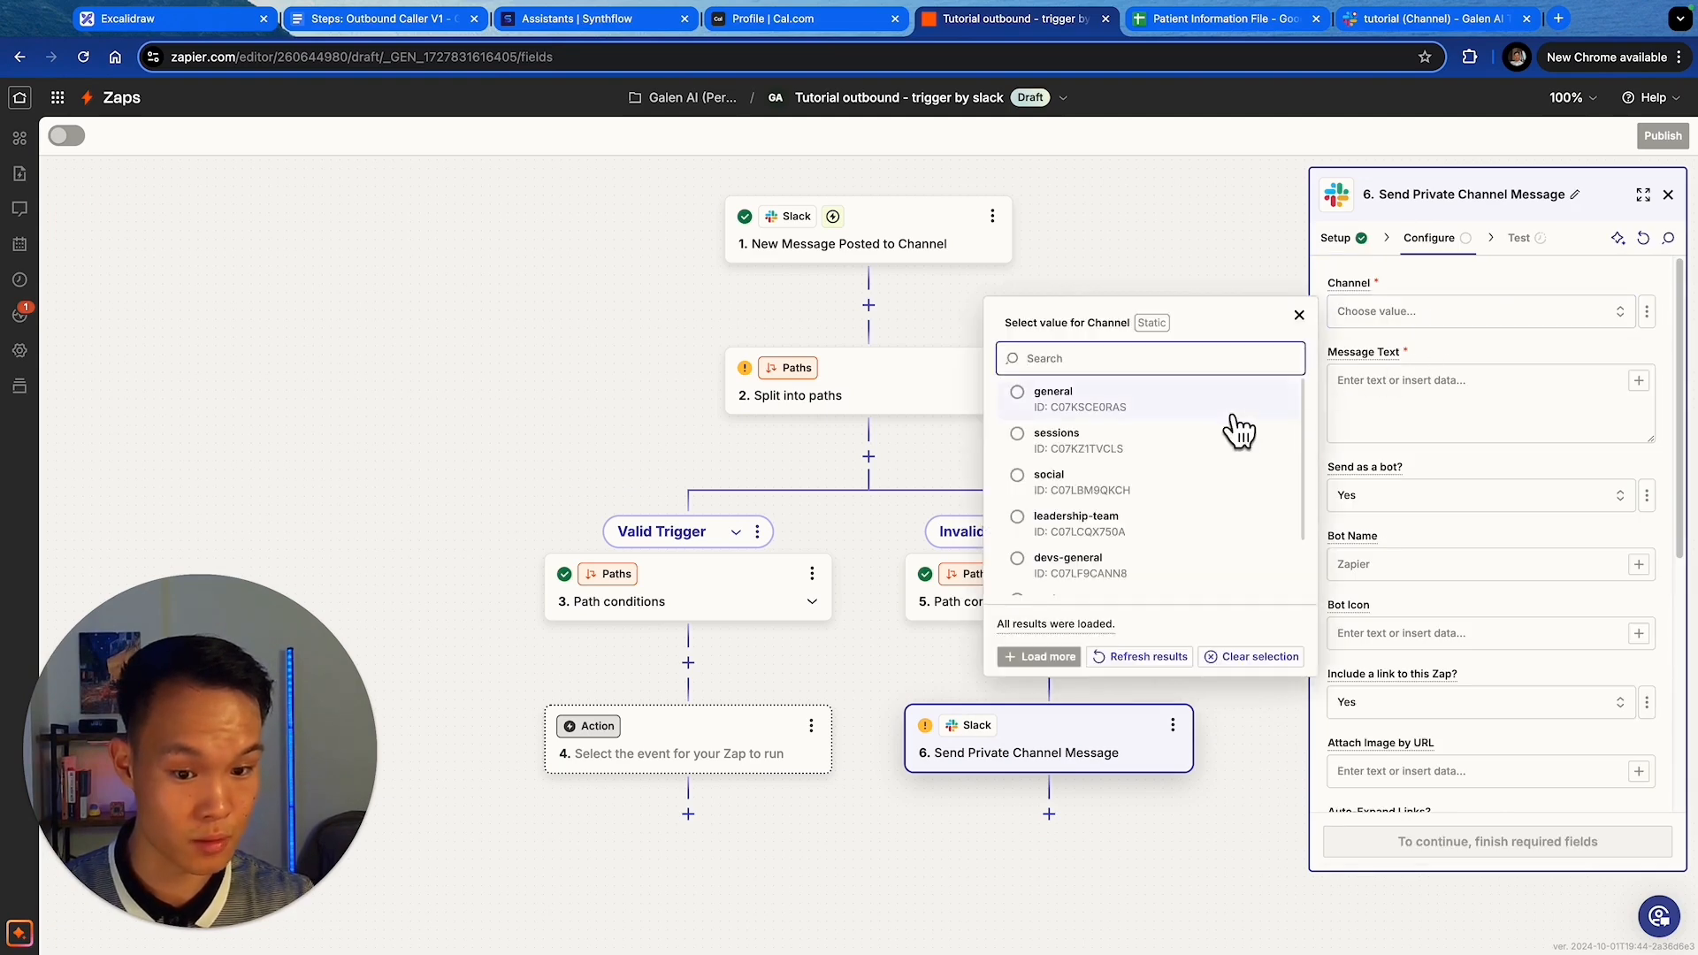
pyautogui.scroll(-2, 1160, 512)
pyautogui.scroll(2, 1141, 480)
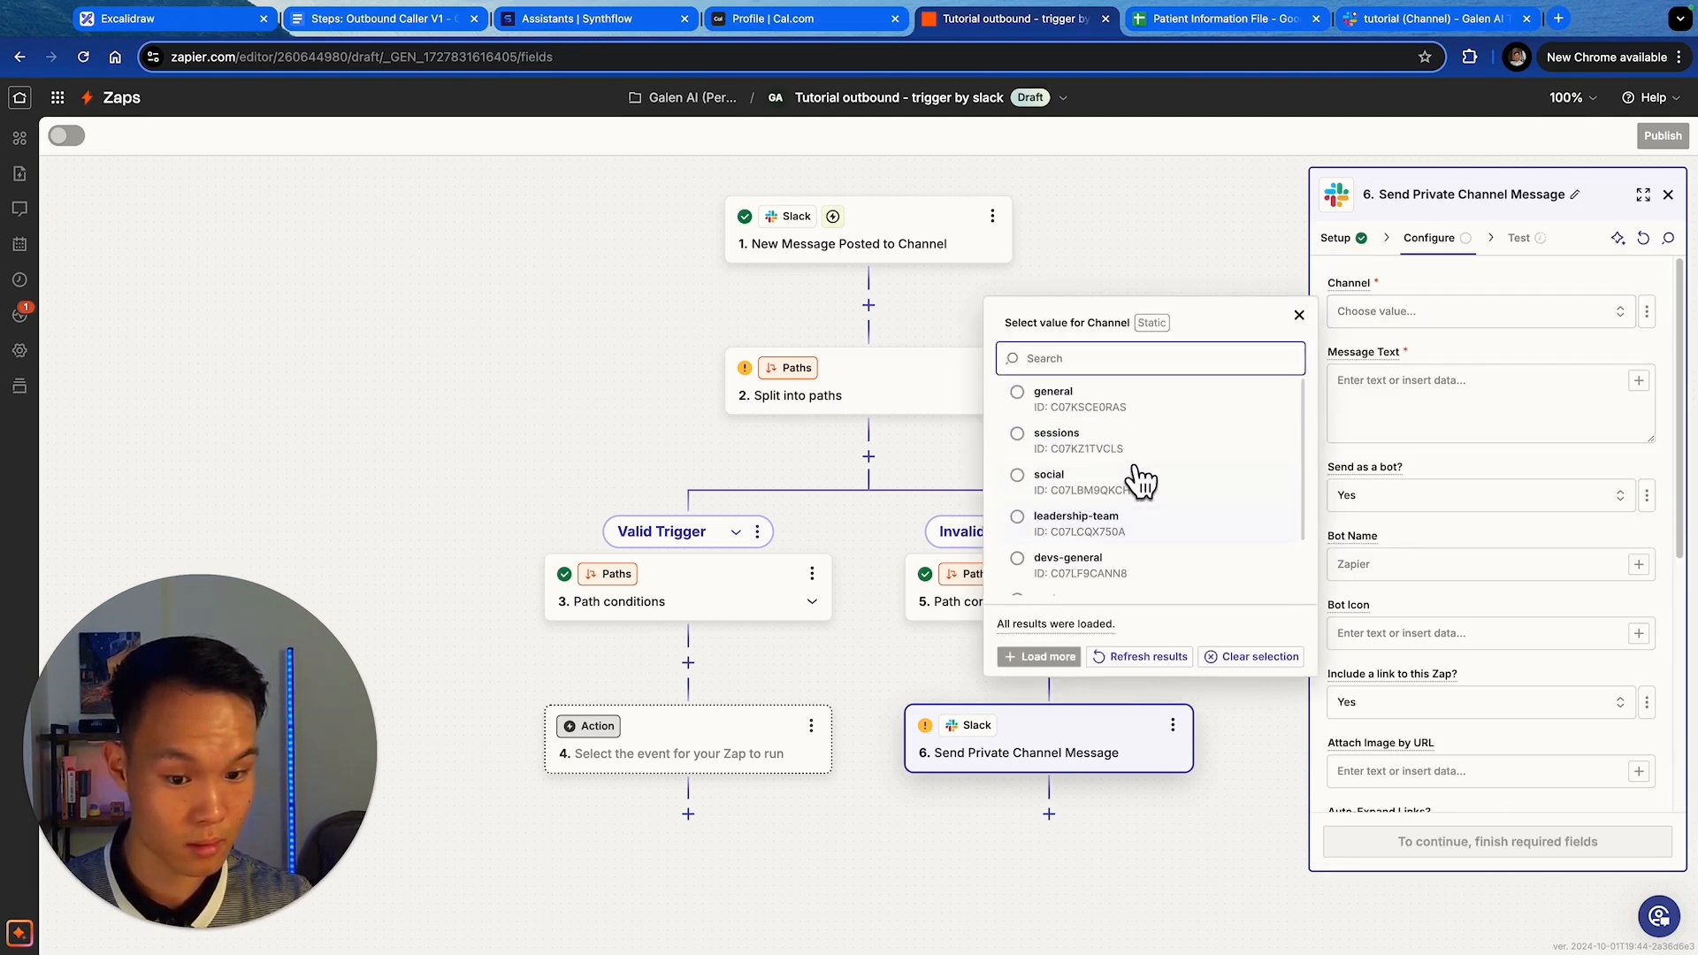
pyautogui.scroll(-2, 1137, 481)
pyautogui.click(1128, 575)
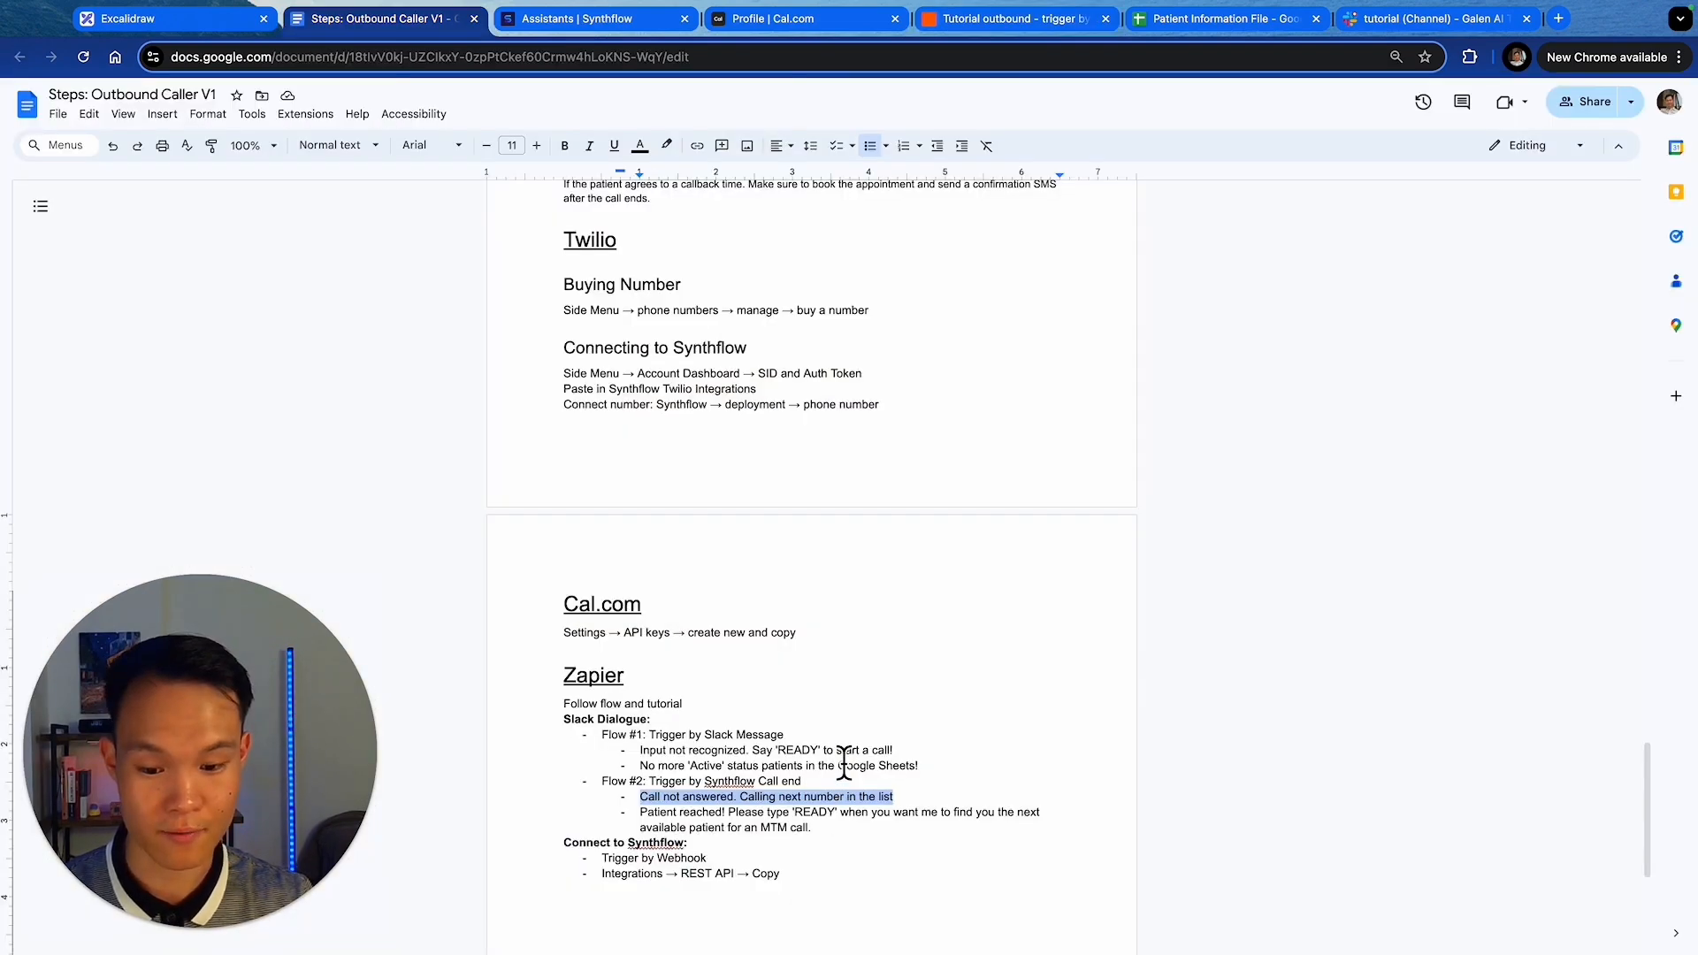
pyautogui.tripleClick(845, 754)
pyautogui.hotkey('ctrl', 'c')
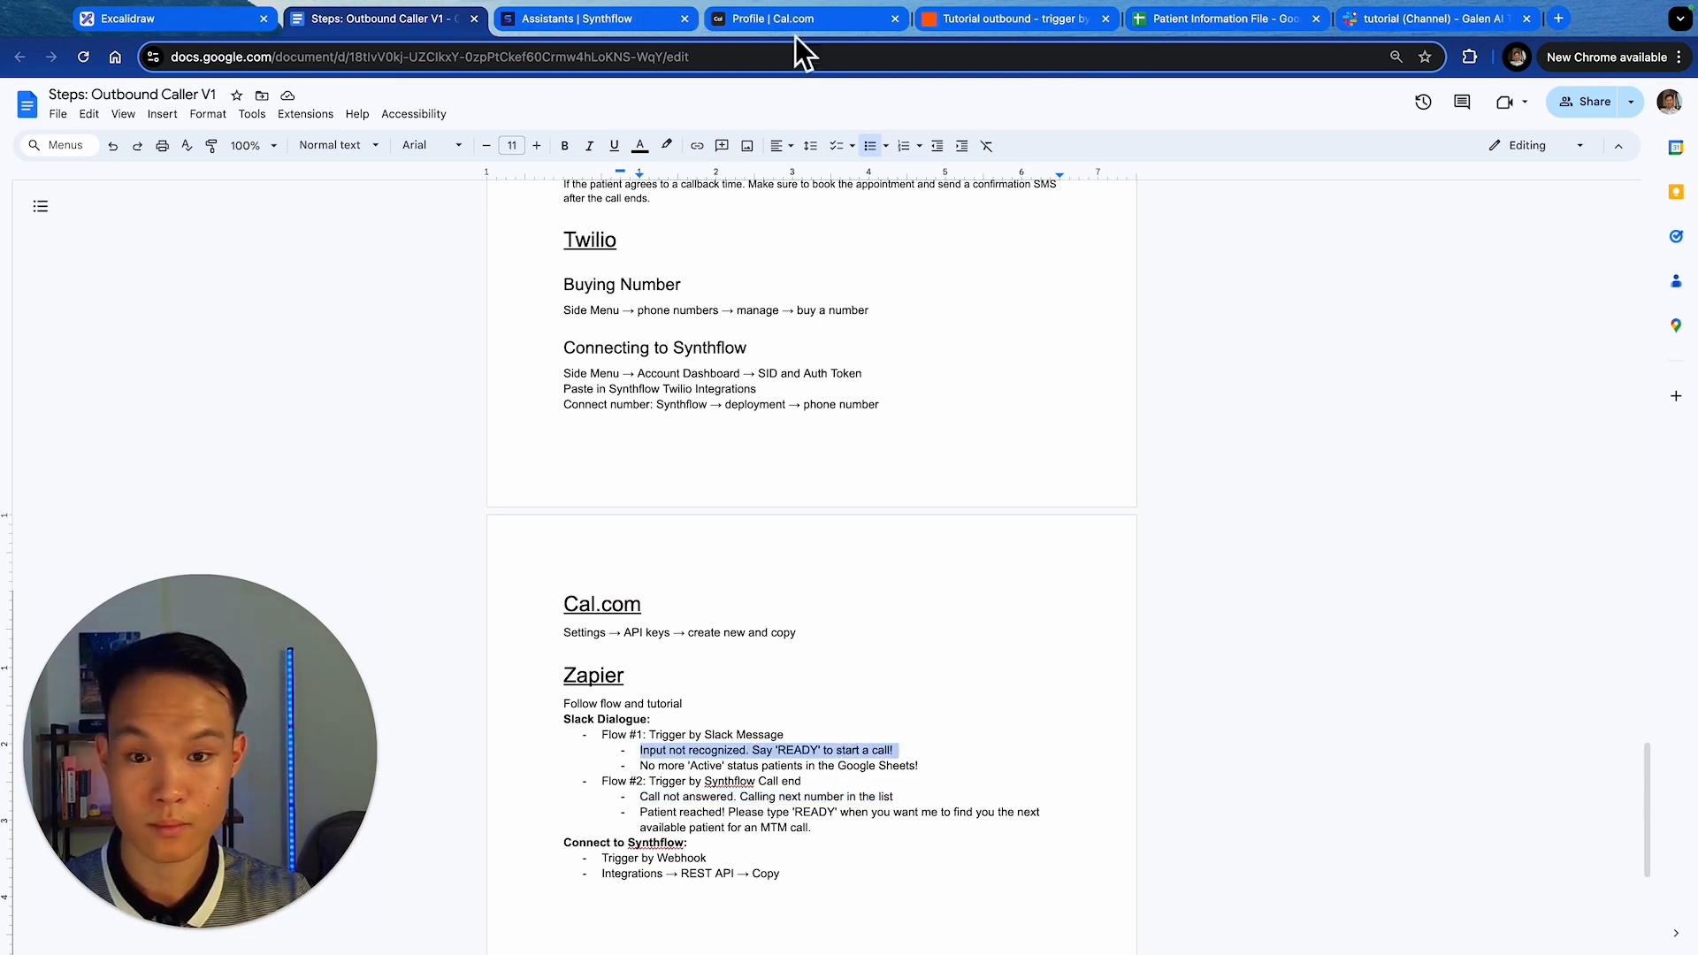
# - Switch to Zapier, paste the copied text as the Slack message text, and name the bot "MTM Caller Bot"
pyautogui.click(980, 32)
pyautogui.click(1486, 409)
pyautogui.hotkey('ctrl', 'v')
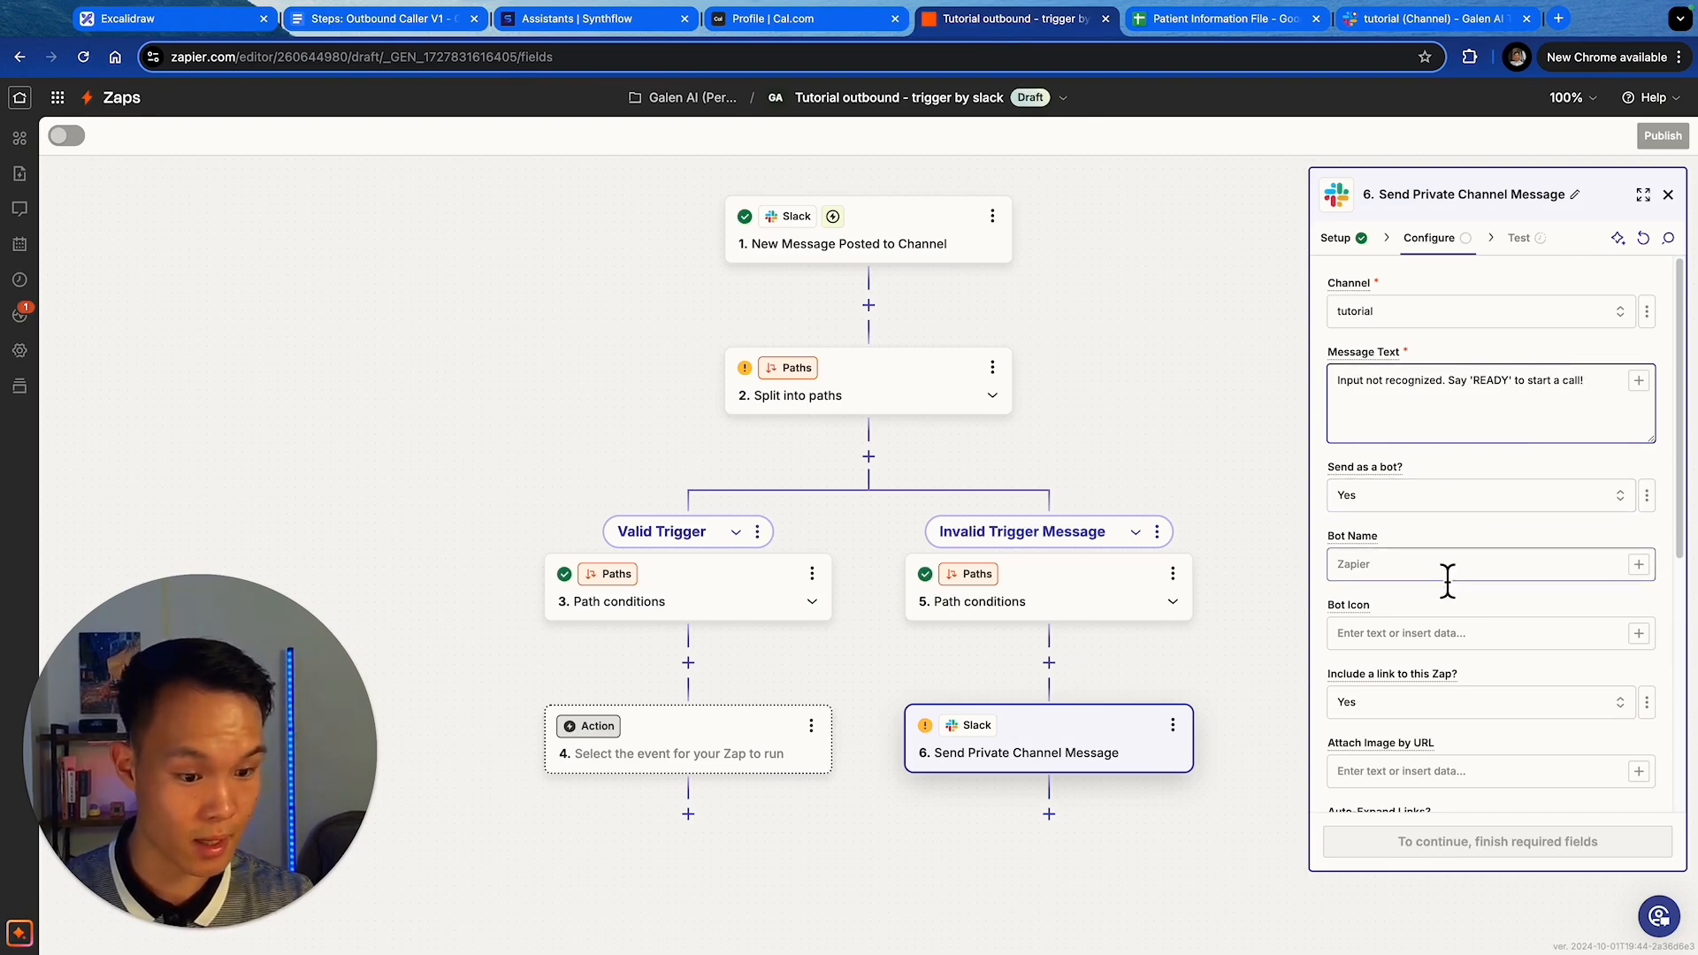
pyautogui.click(1512, 580)
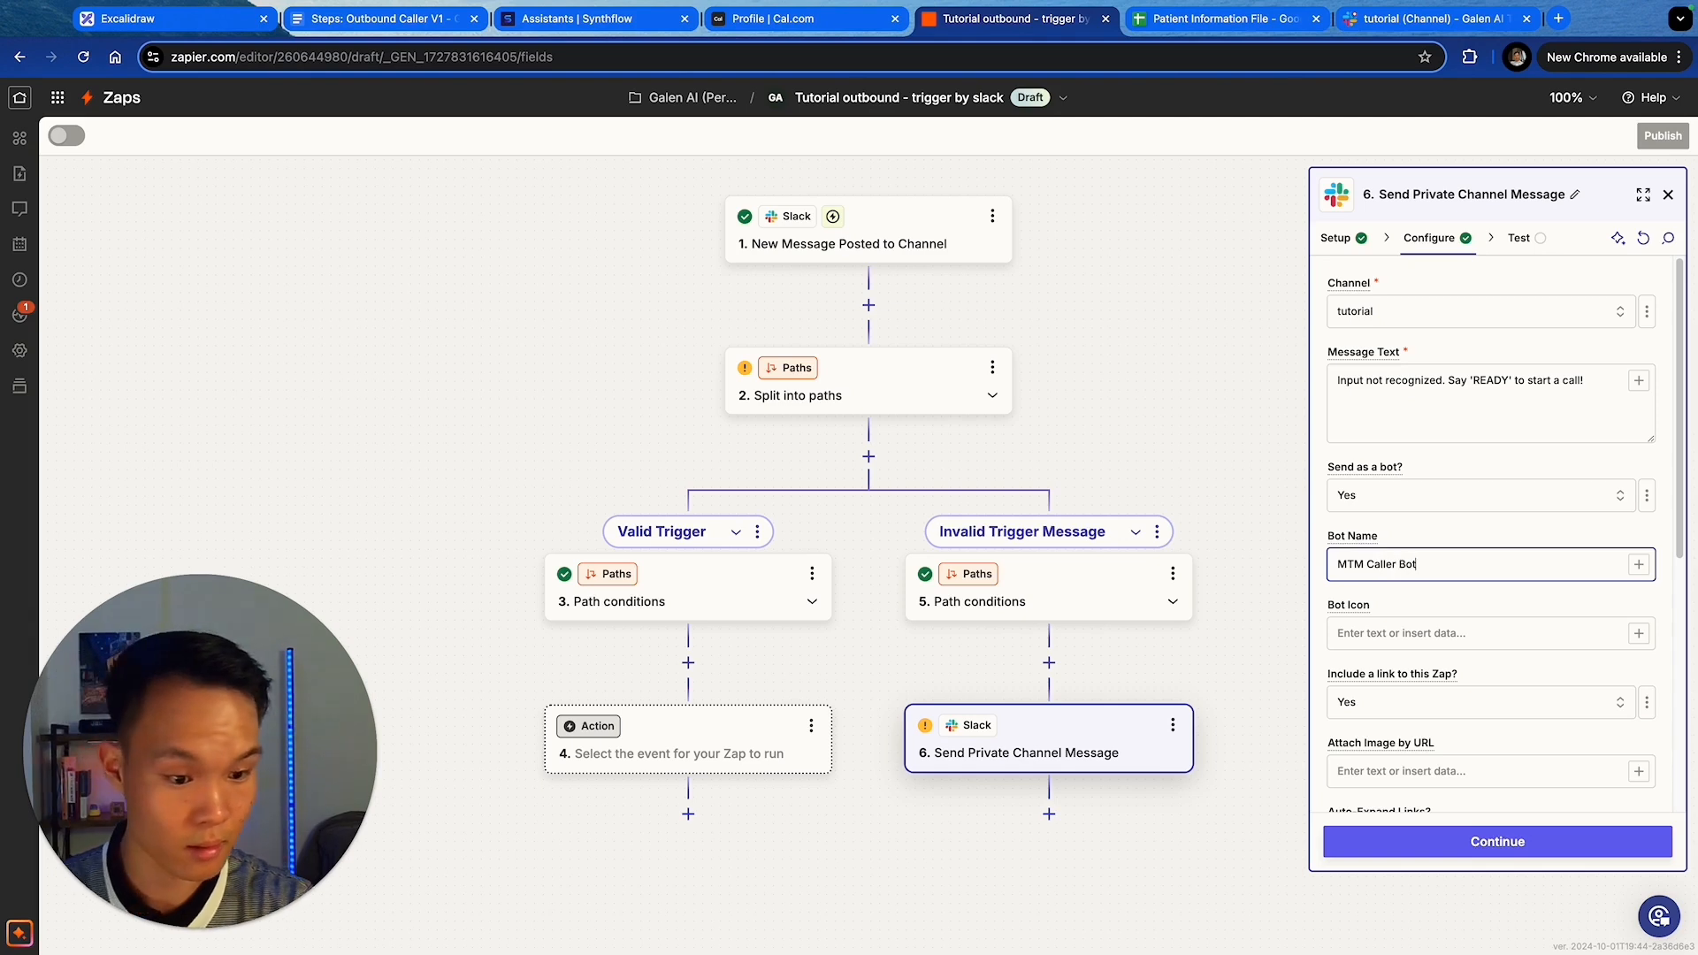
# - Set the Slack message's Include a link to this Zap option to No, and test the Send Private Channel Message step
pyautogui.scroll(-2, 1531, 625)
pyautogui.click(1415, 623)
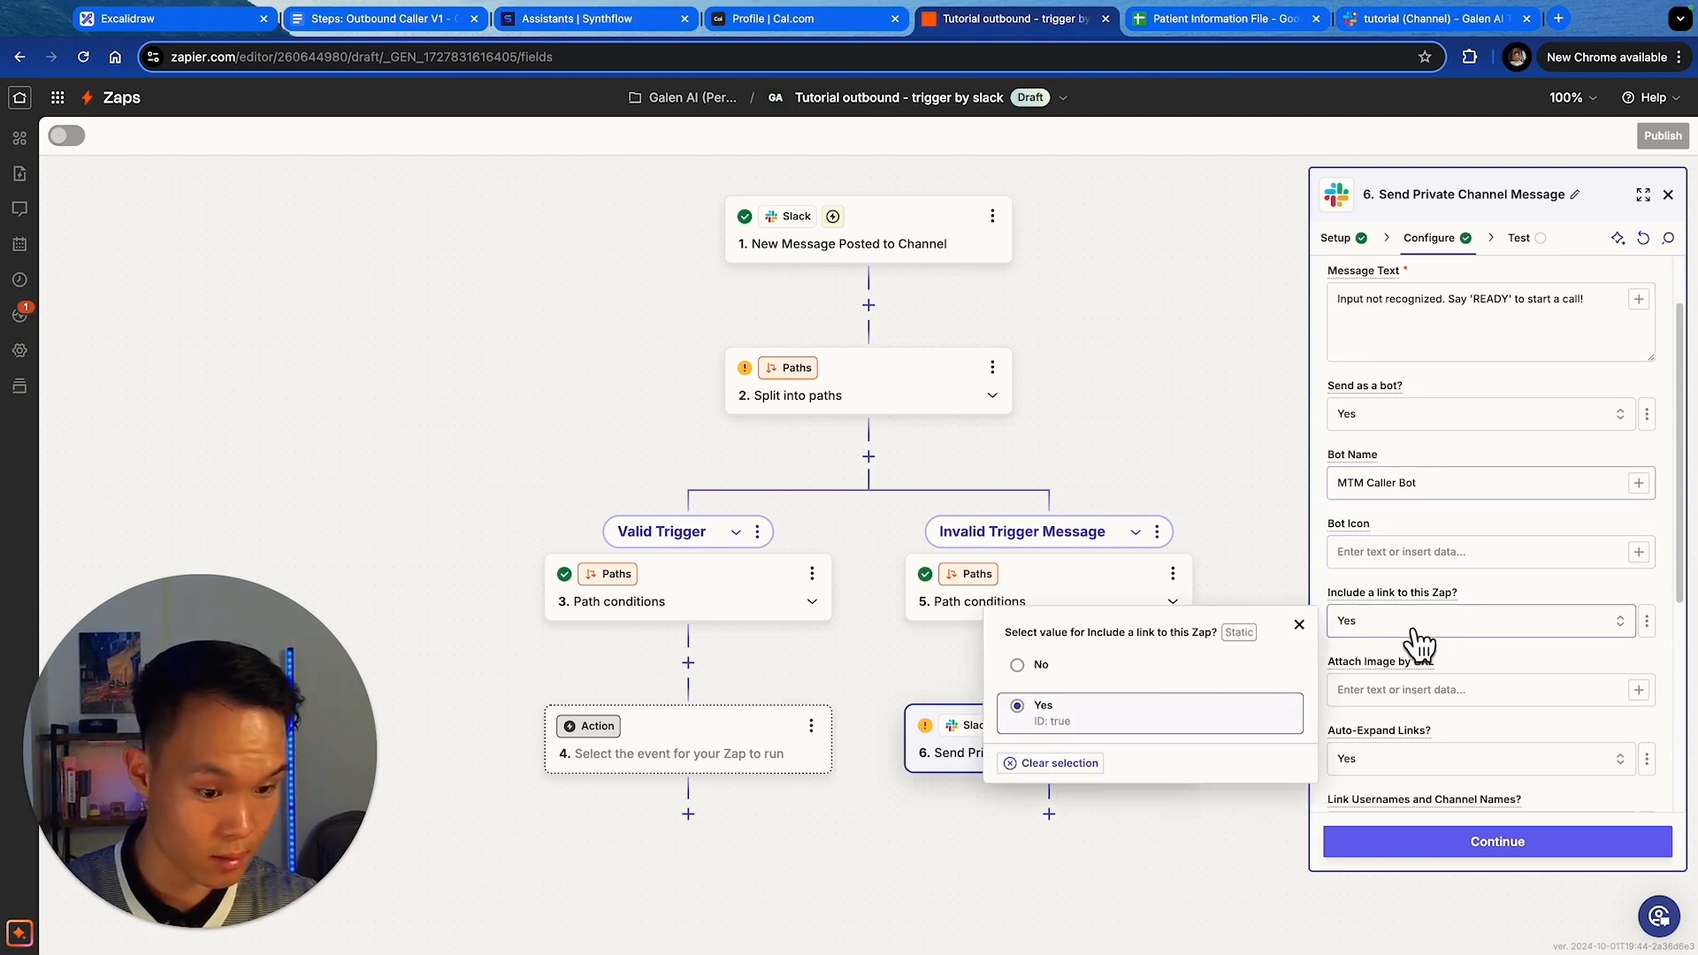
pyautogui.click(1174, 669)
pyautogui.scroll(-5, 1539, 708)
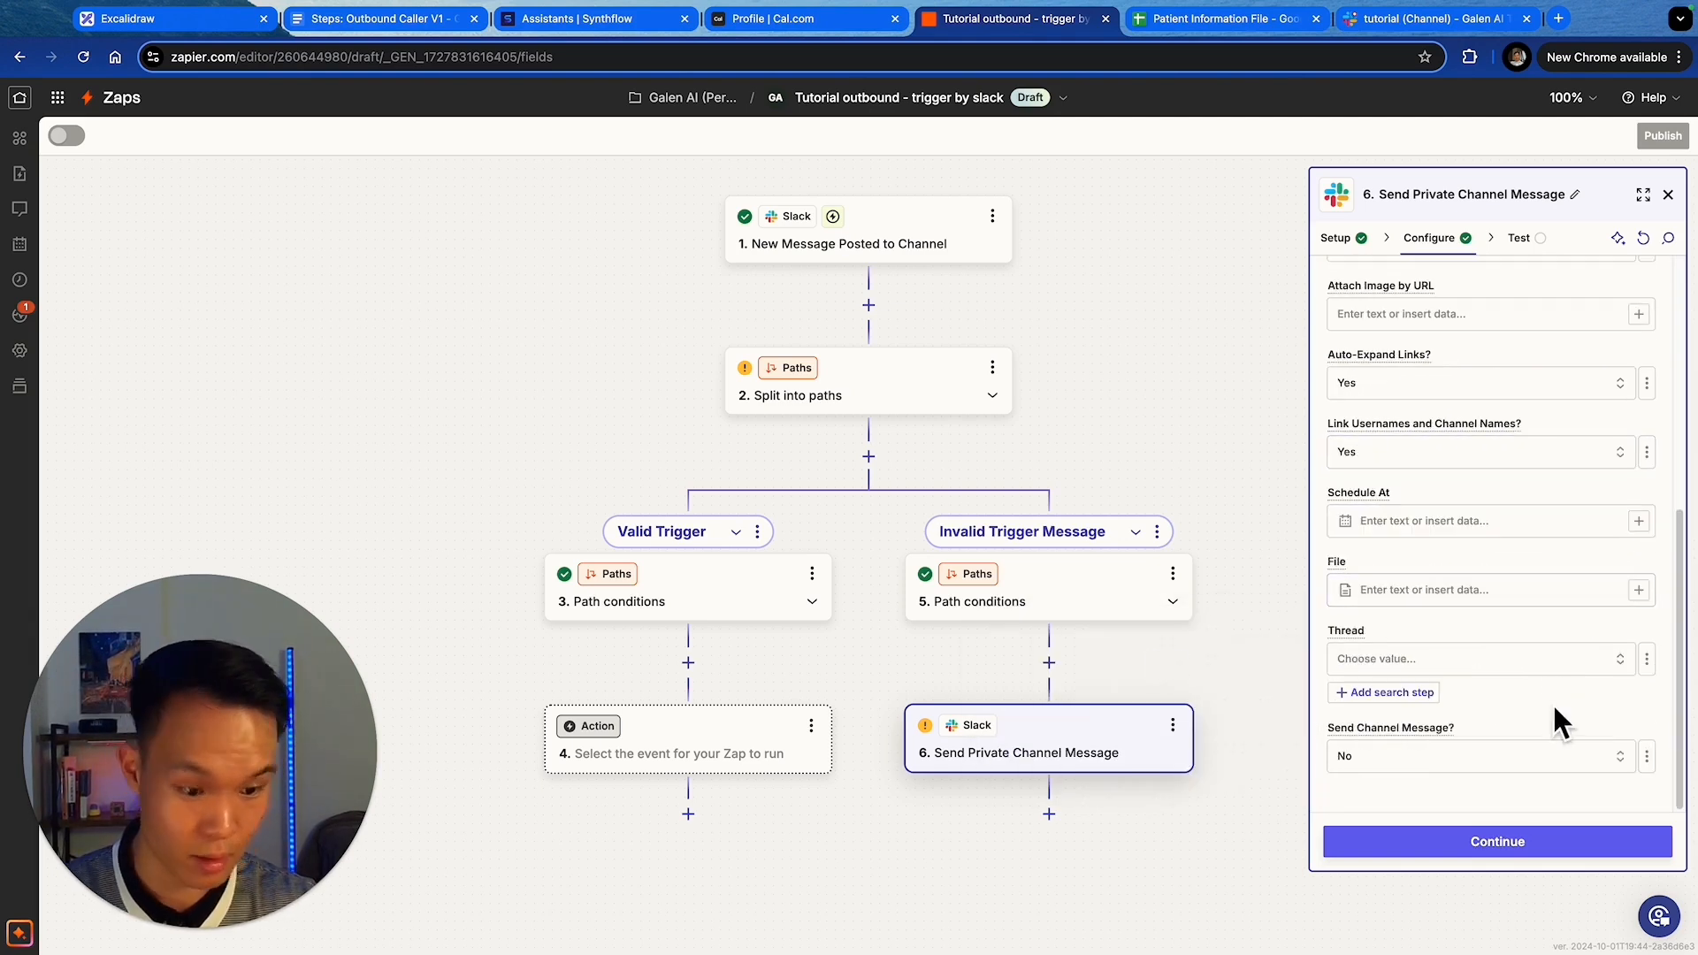
pyautogui.click(1504, 851)
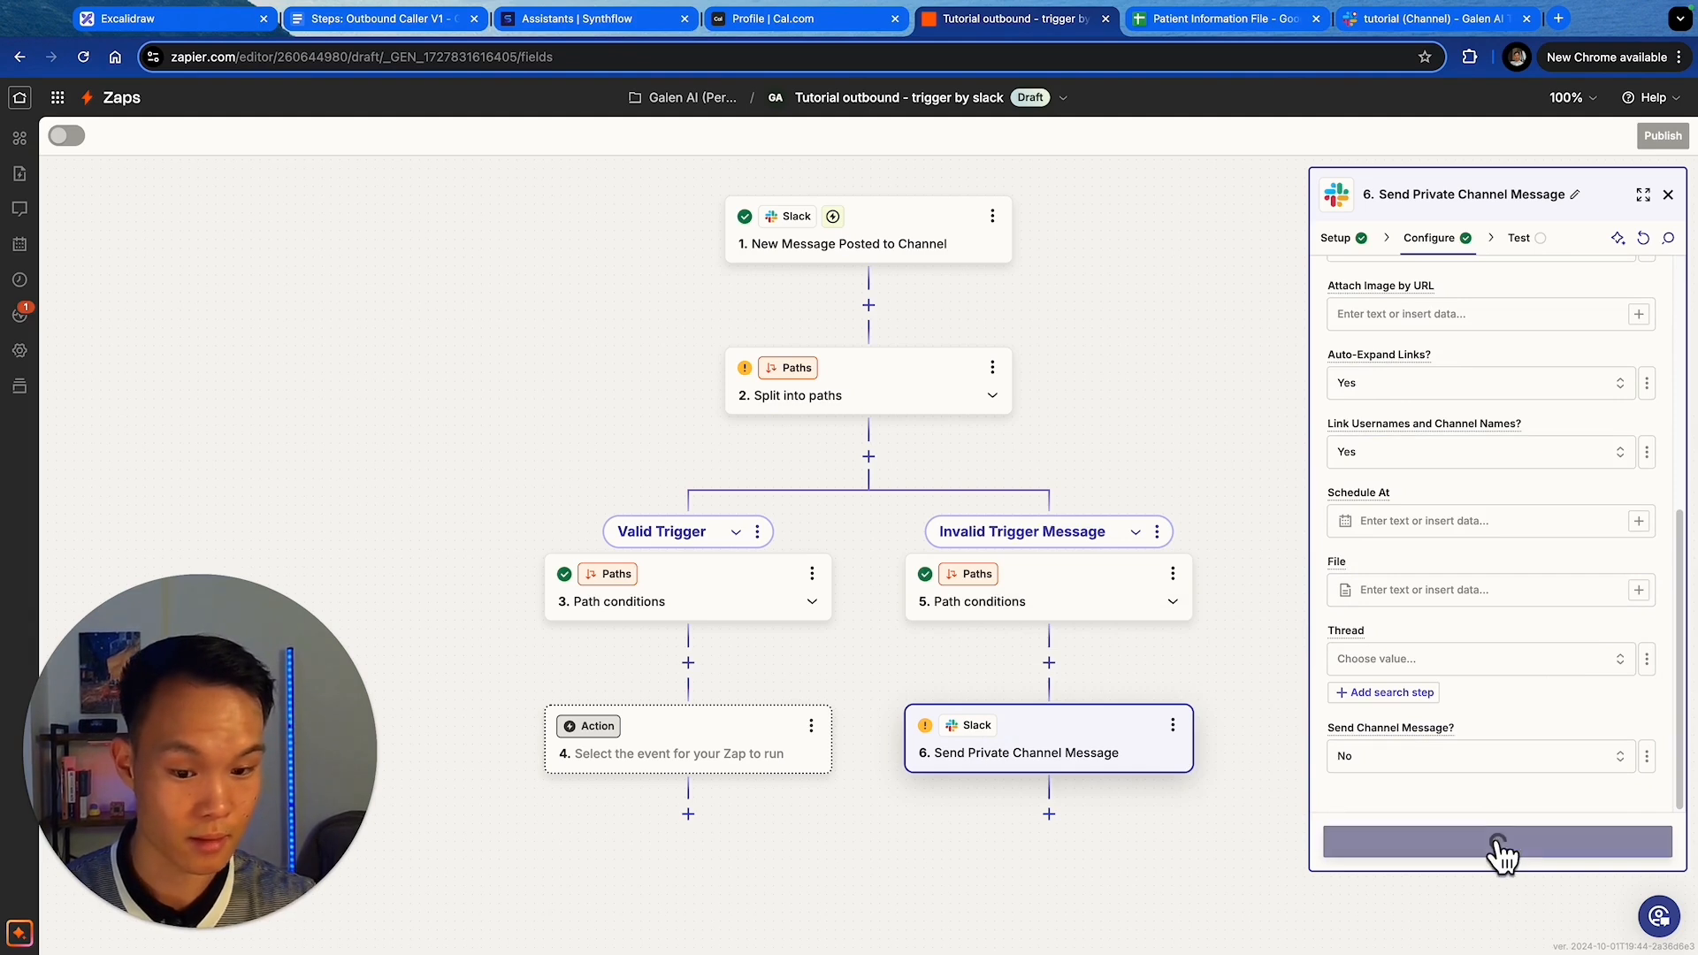
pyautogui.click(1549, 855)
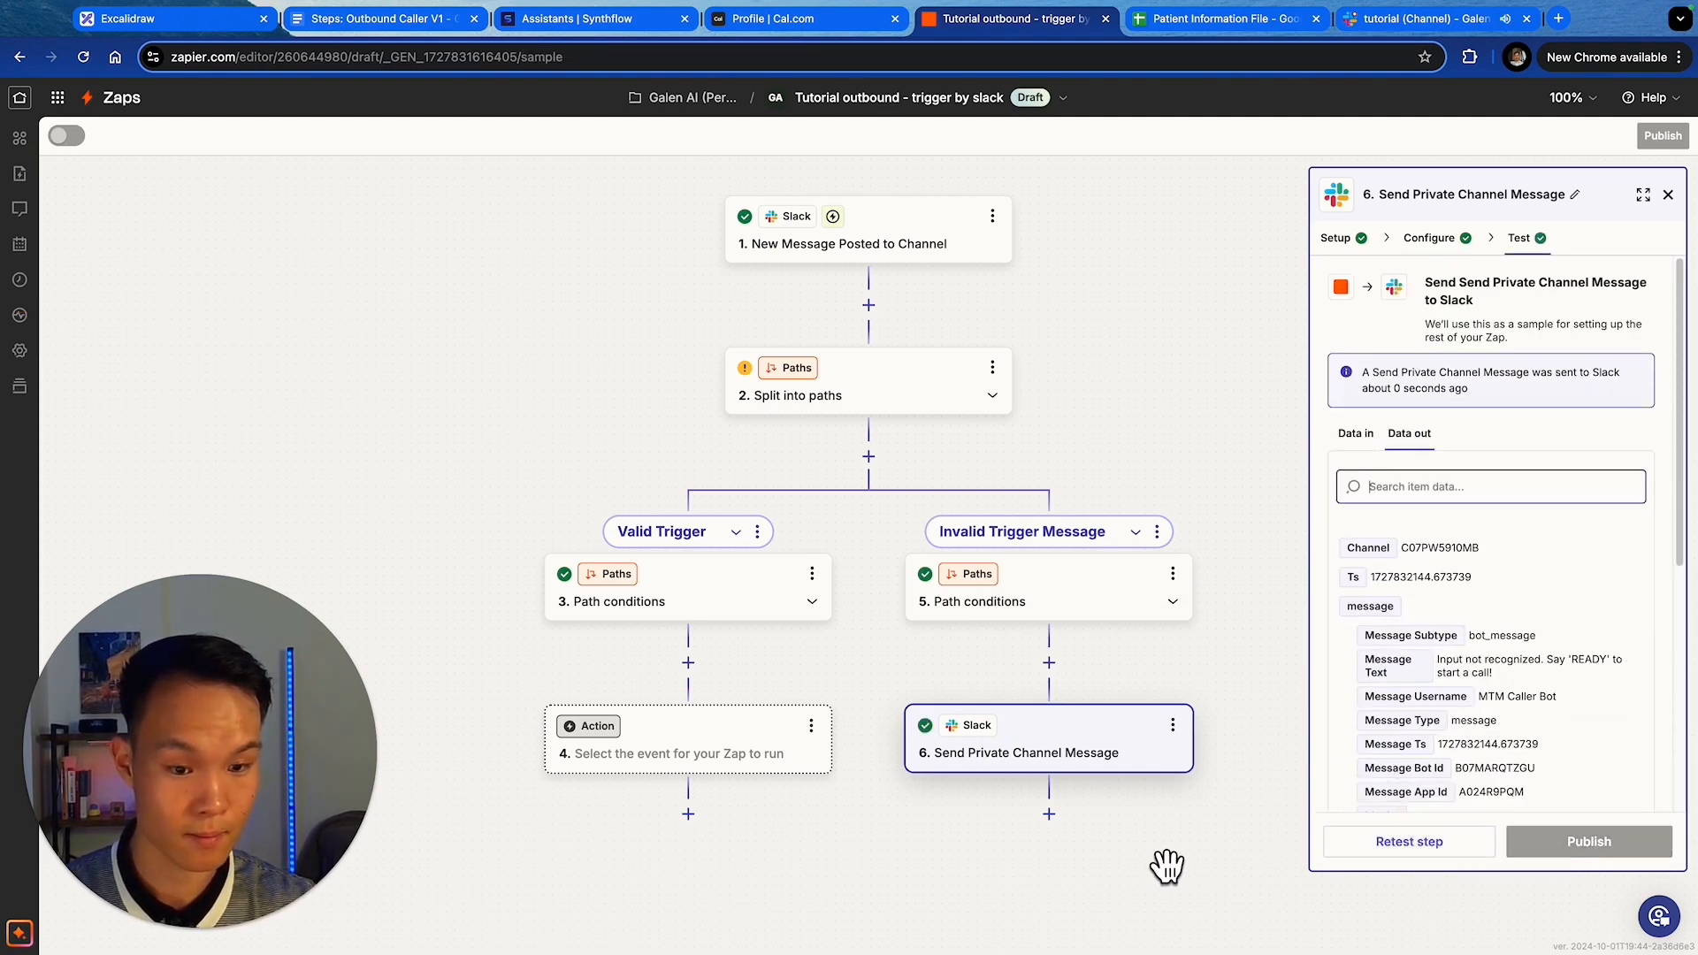
# - Switch to Slack and check the tutorial channel for the bot's test message
pyautogui.click(1450, 19)
pyautogui.moveTo(183, 719); pyautogui.dragTo(325, 766)
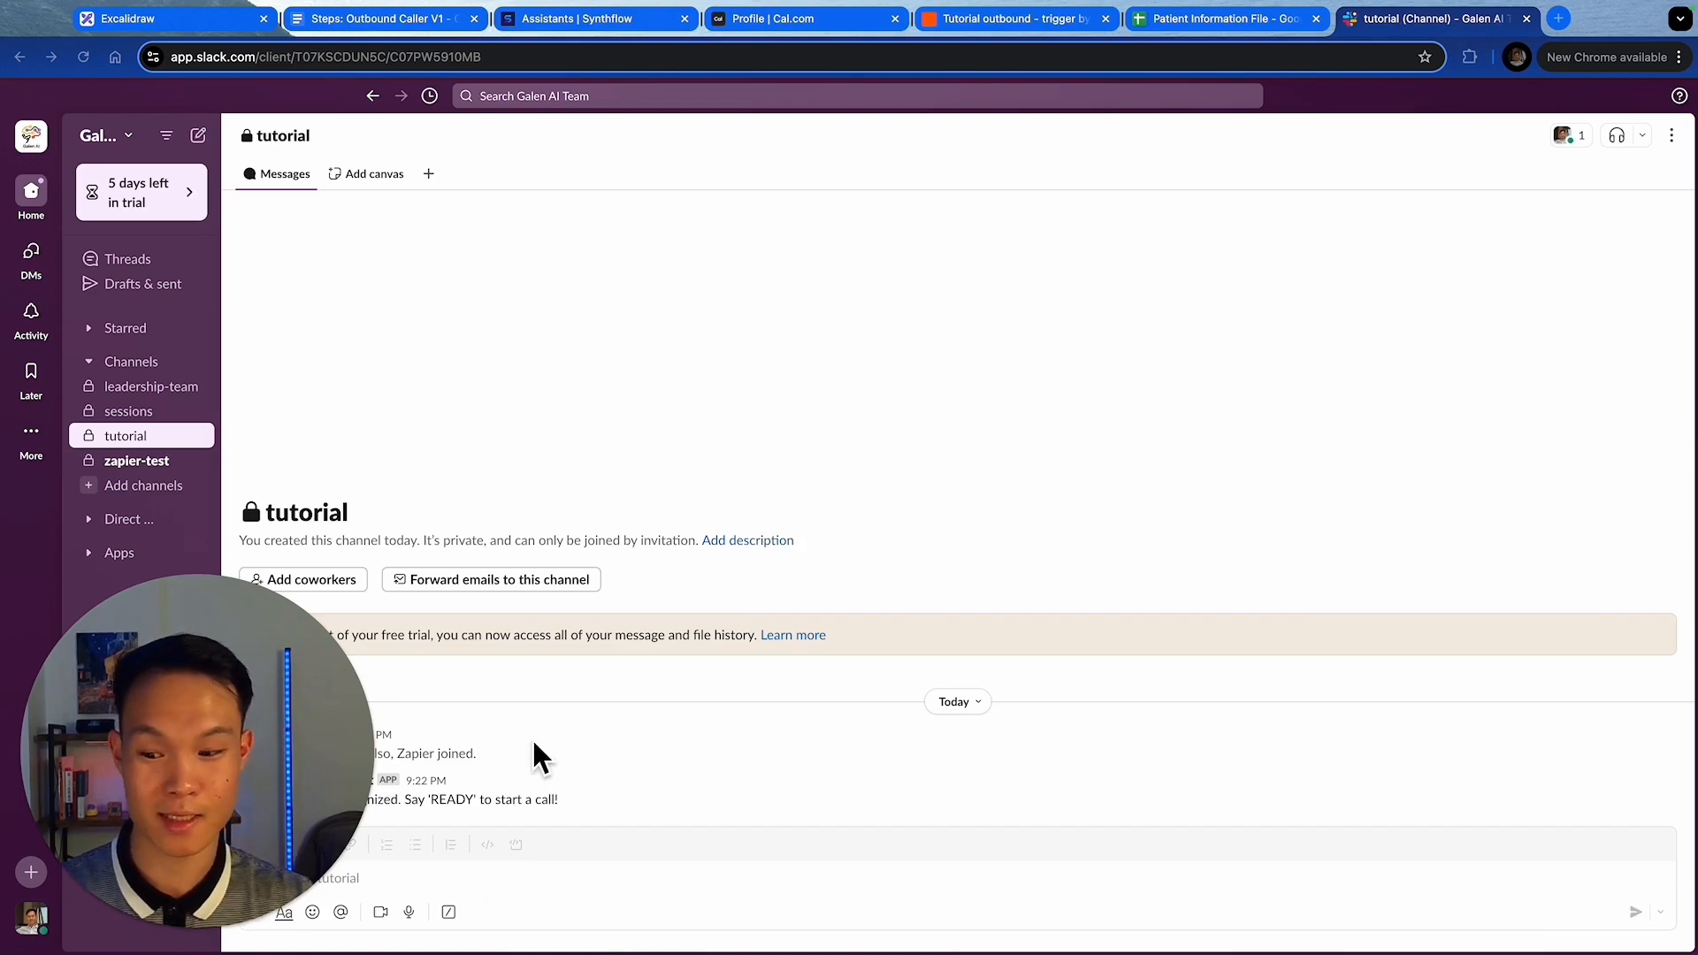
pyautogui.moveTo(175, 791)
pyautogui.mouseDown()
pyautogui.moveTo(1279, 805)
pyautogui.moveTo(206, 790)
pyautogui.mouseUp()
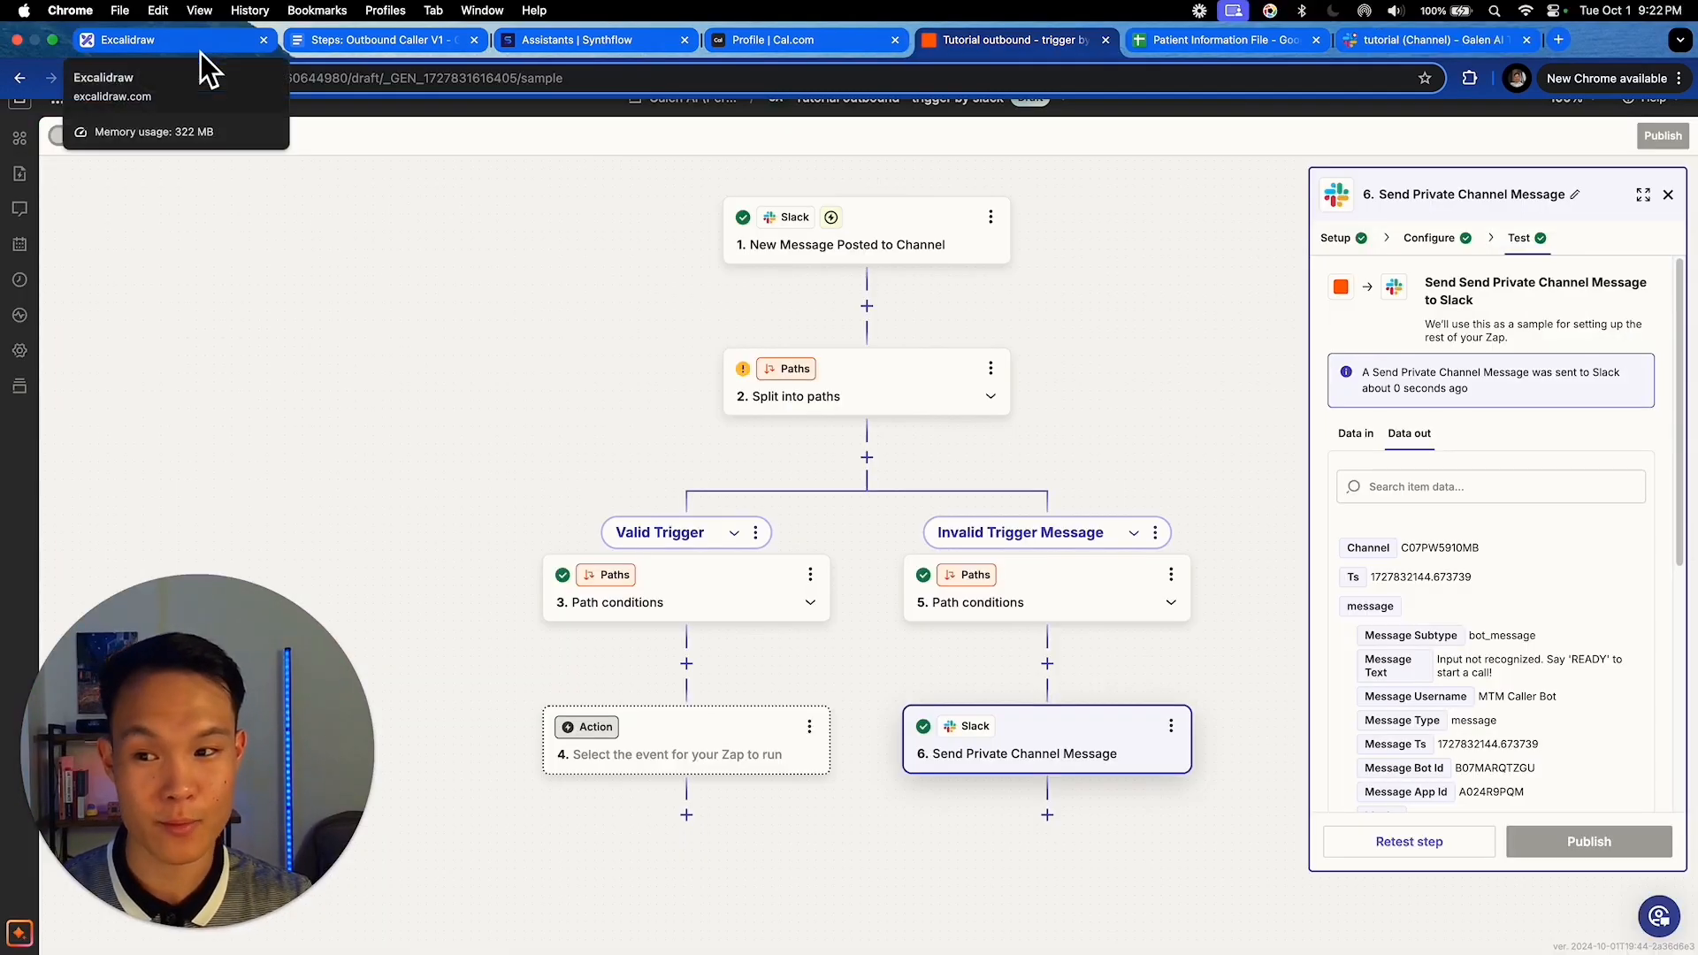
# - Review the Google Sheets lookup branch of Flow #1 in the Excalidraw diagram alongside the Status column in the Patient Information File
pyautogui.click(200, 46)
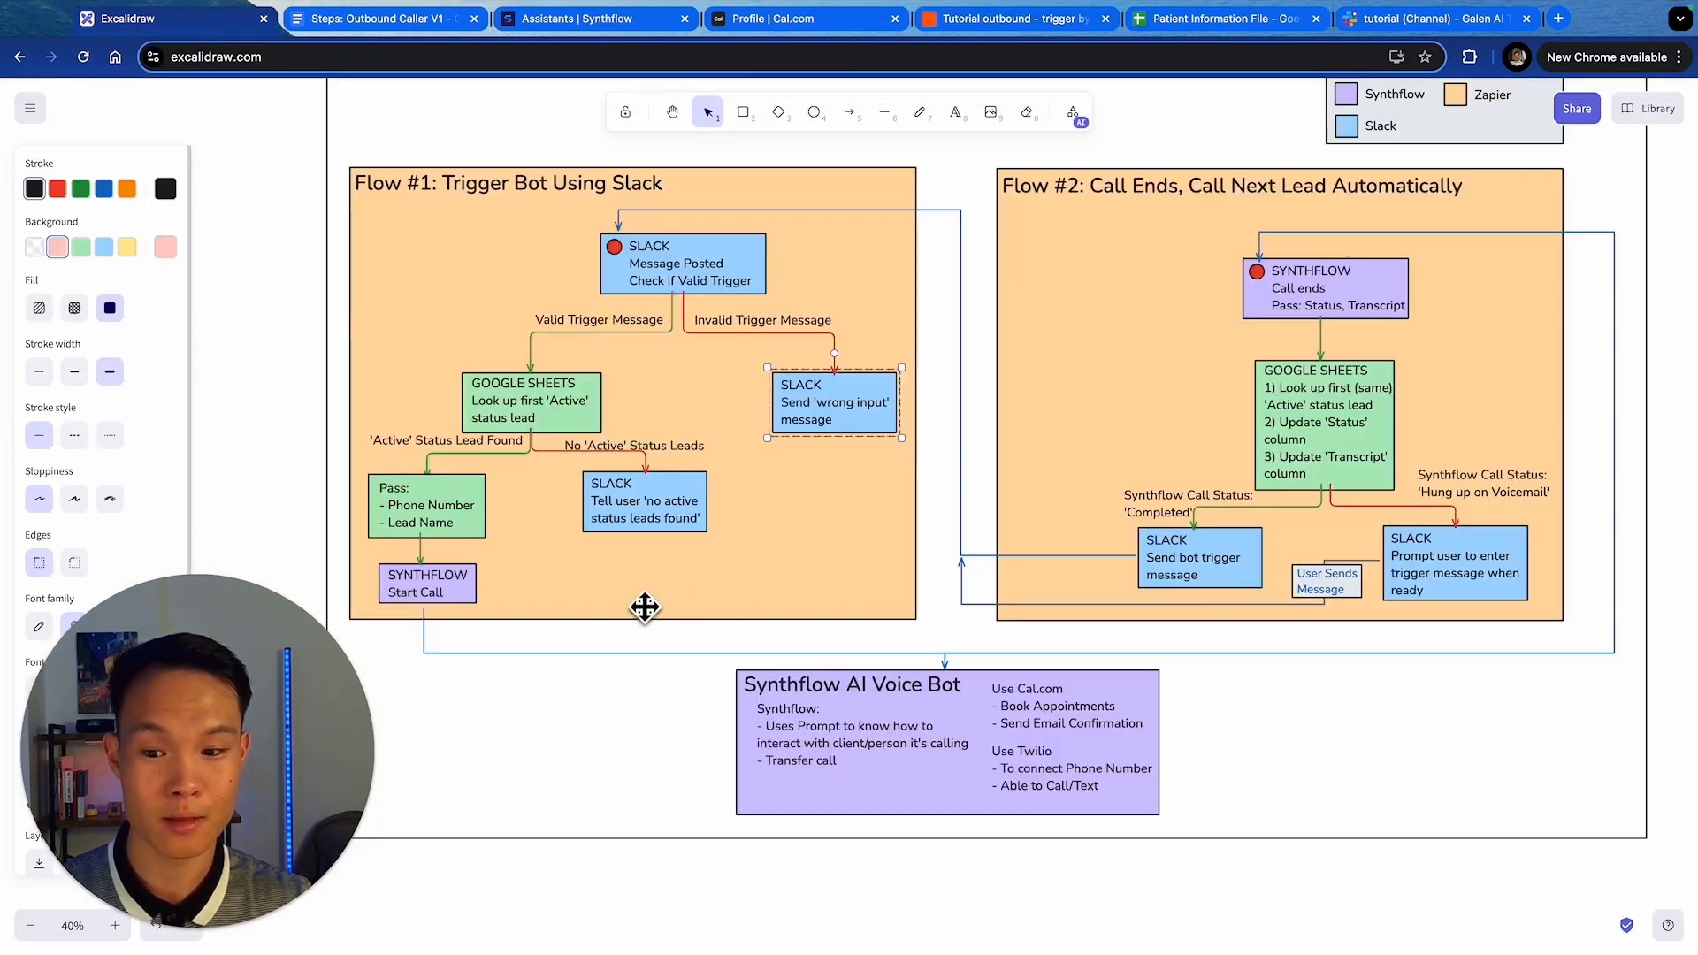
pyautogui.hscroll(-3, 646, 698)
pyautogui.scroll(1, 647, 698)
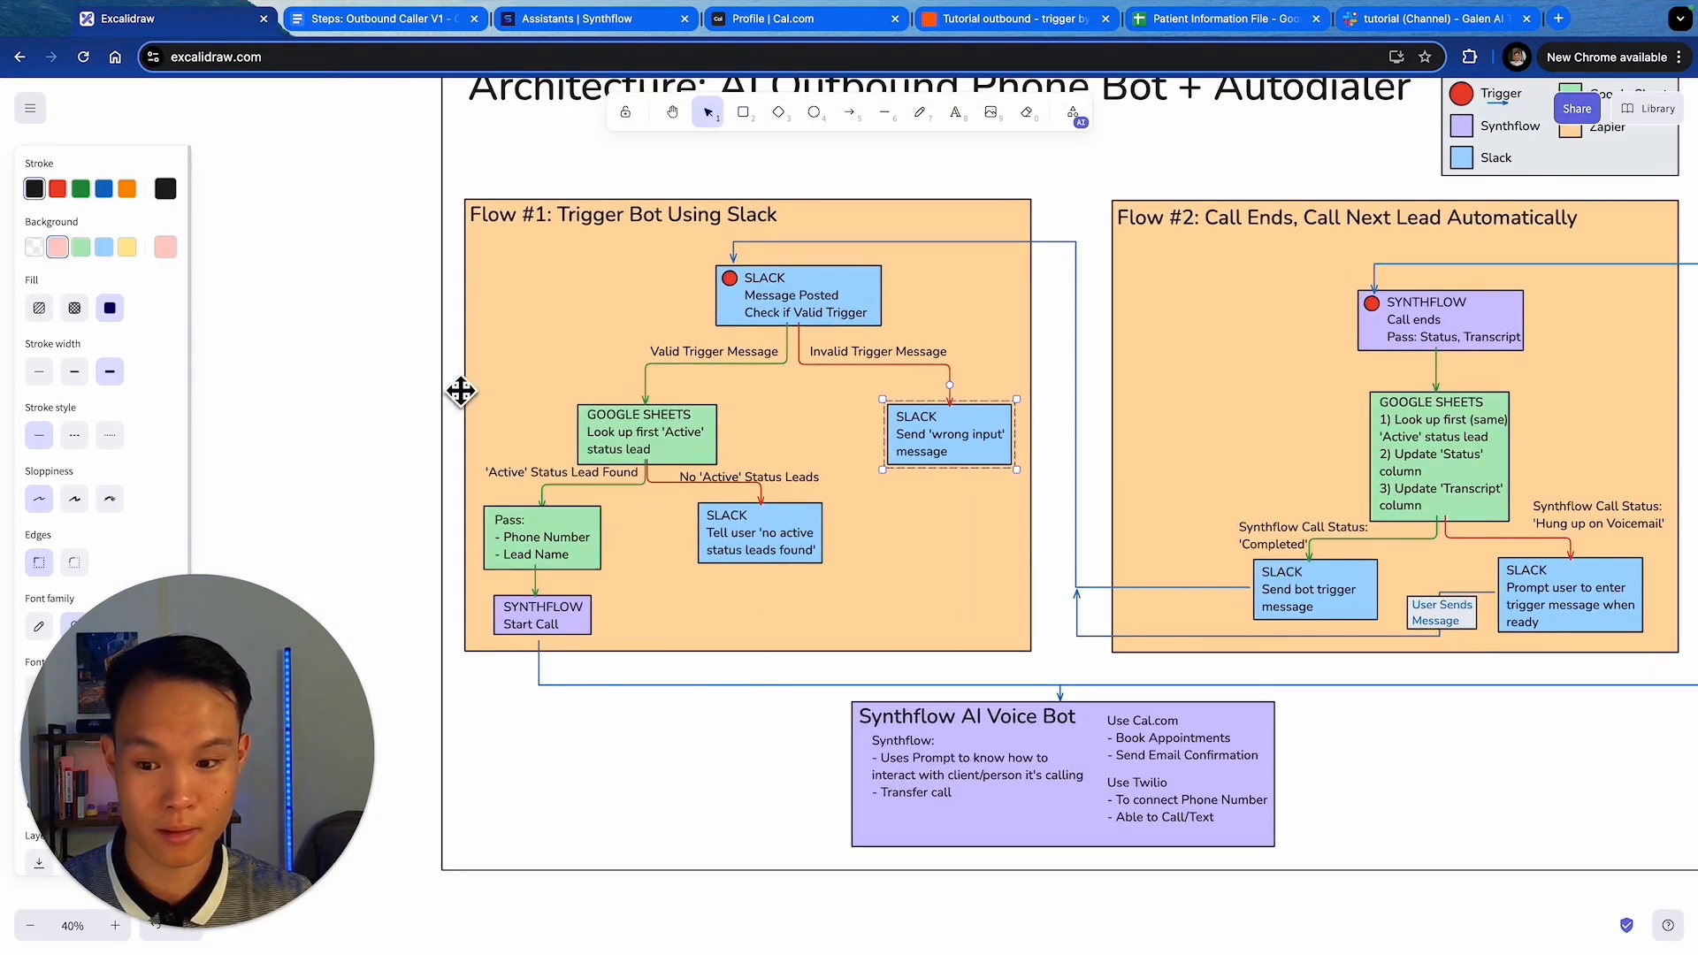
pyautogui.click(1204, 24)
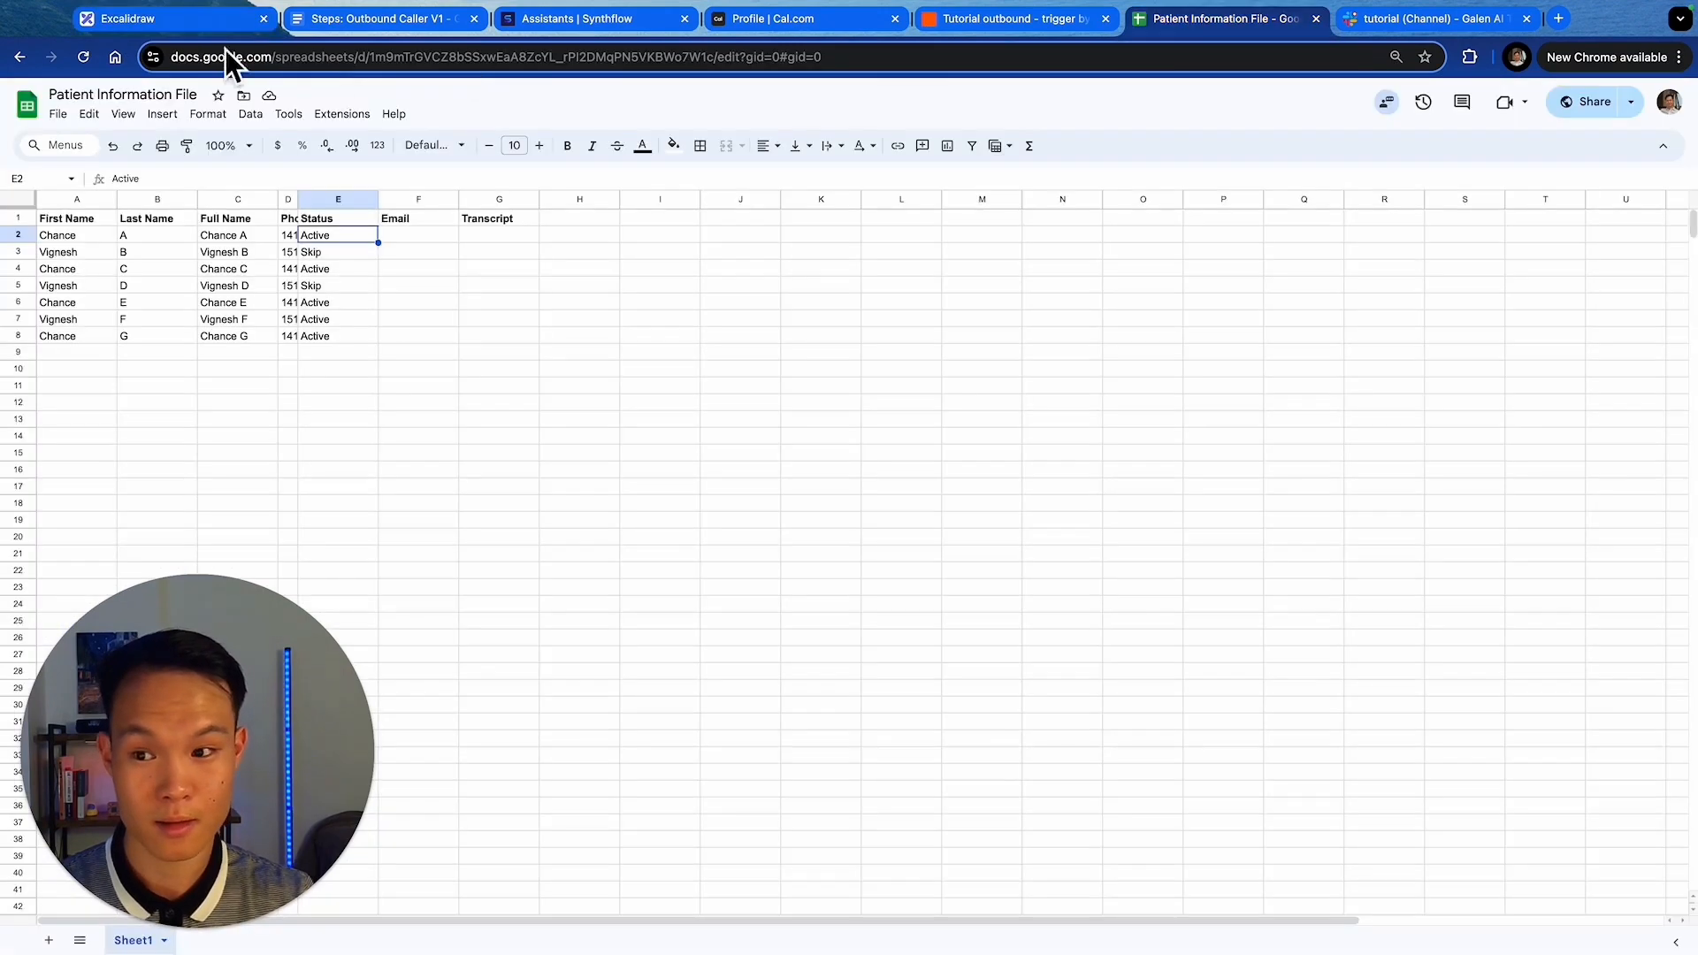
pyautogui.click(177, 18)
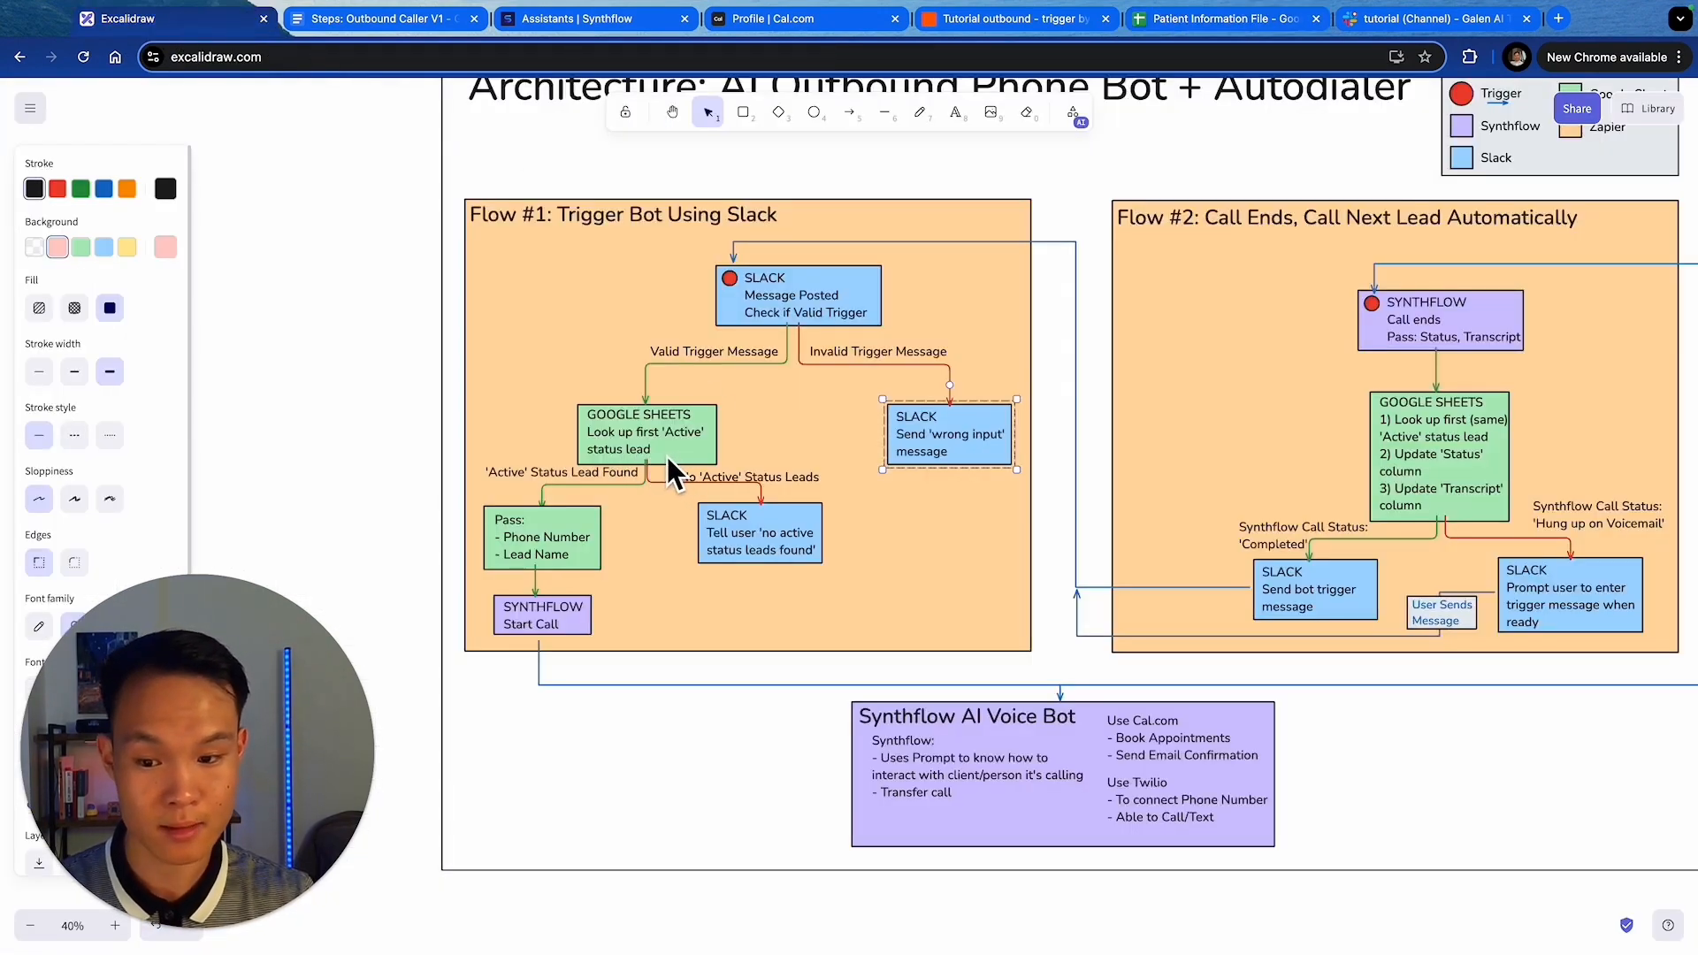
# - Move the Zapier browser tab beside the steps document, and set the Valid Trigger action to Google Sheets with the Lookup Spreadsheet Row event
pyautogui.click(530, 21)
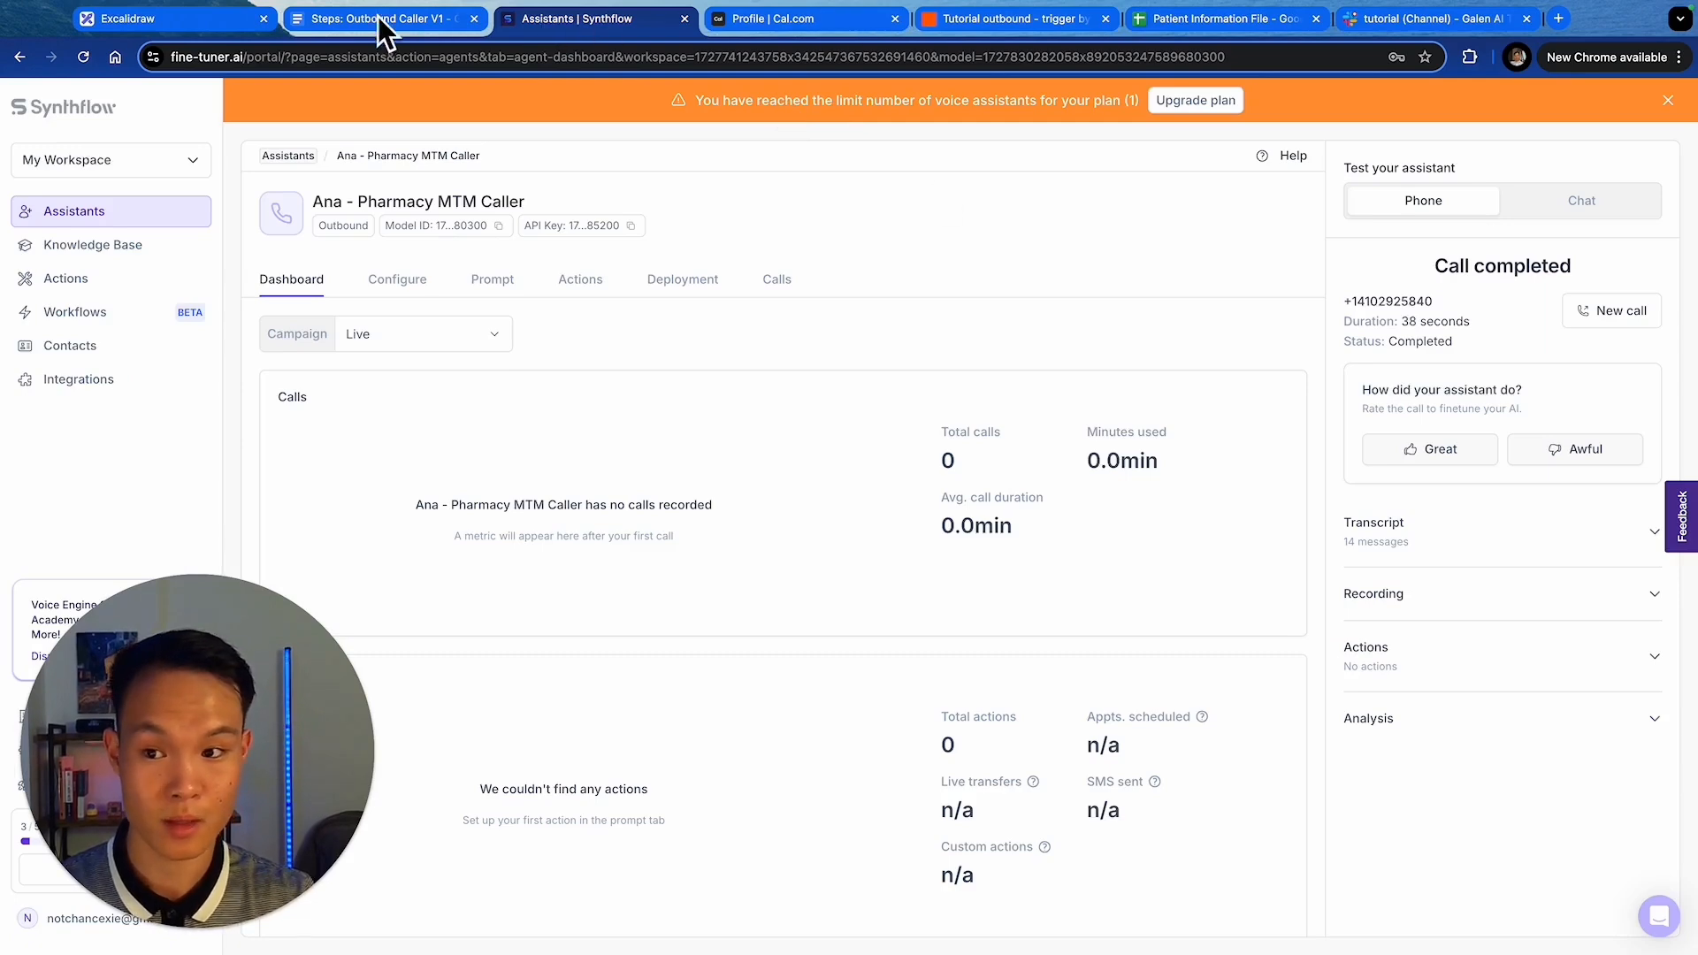
pyautogui.moveTo(1031, 18); pyautogui.dragTo(812, 27)
pyautogui.click(666, 752)
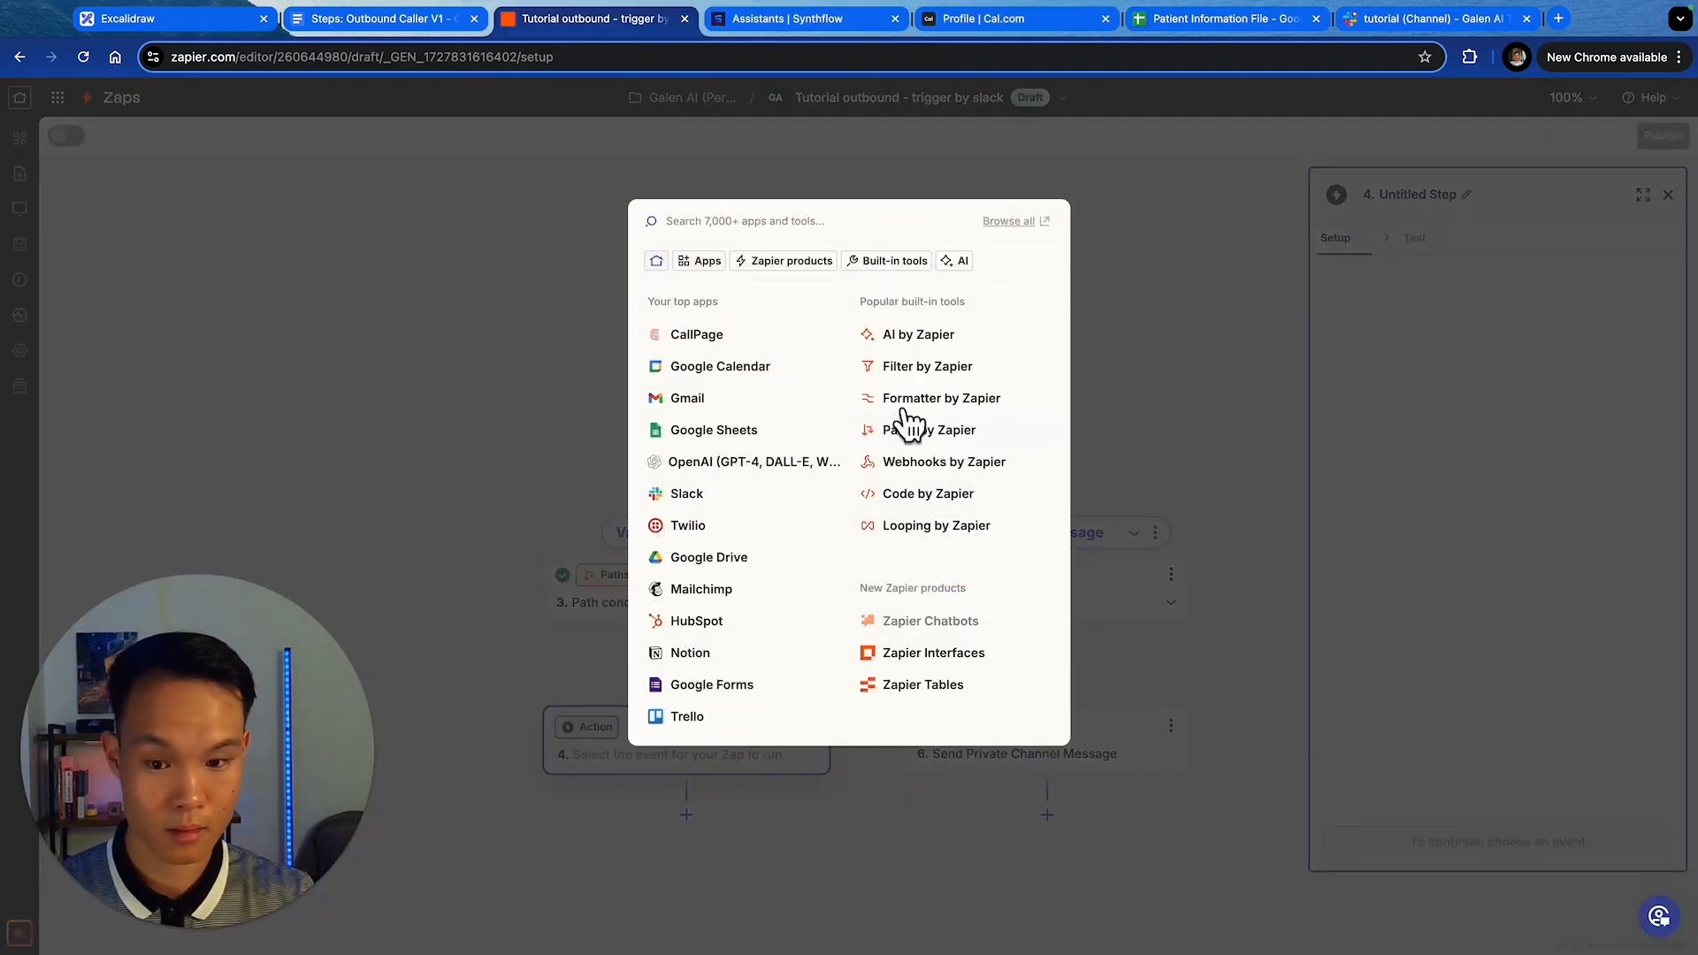
pyautogui.click(718, 430)
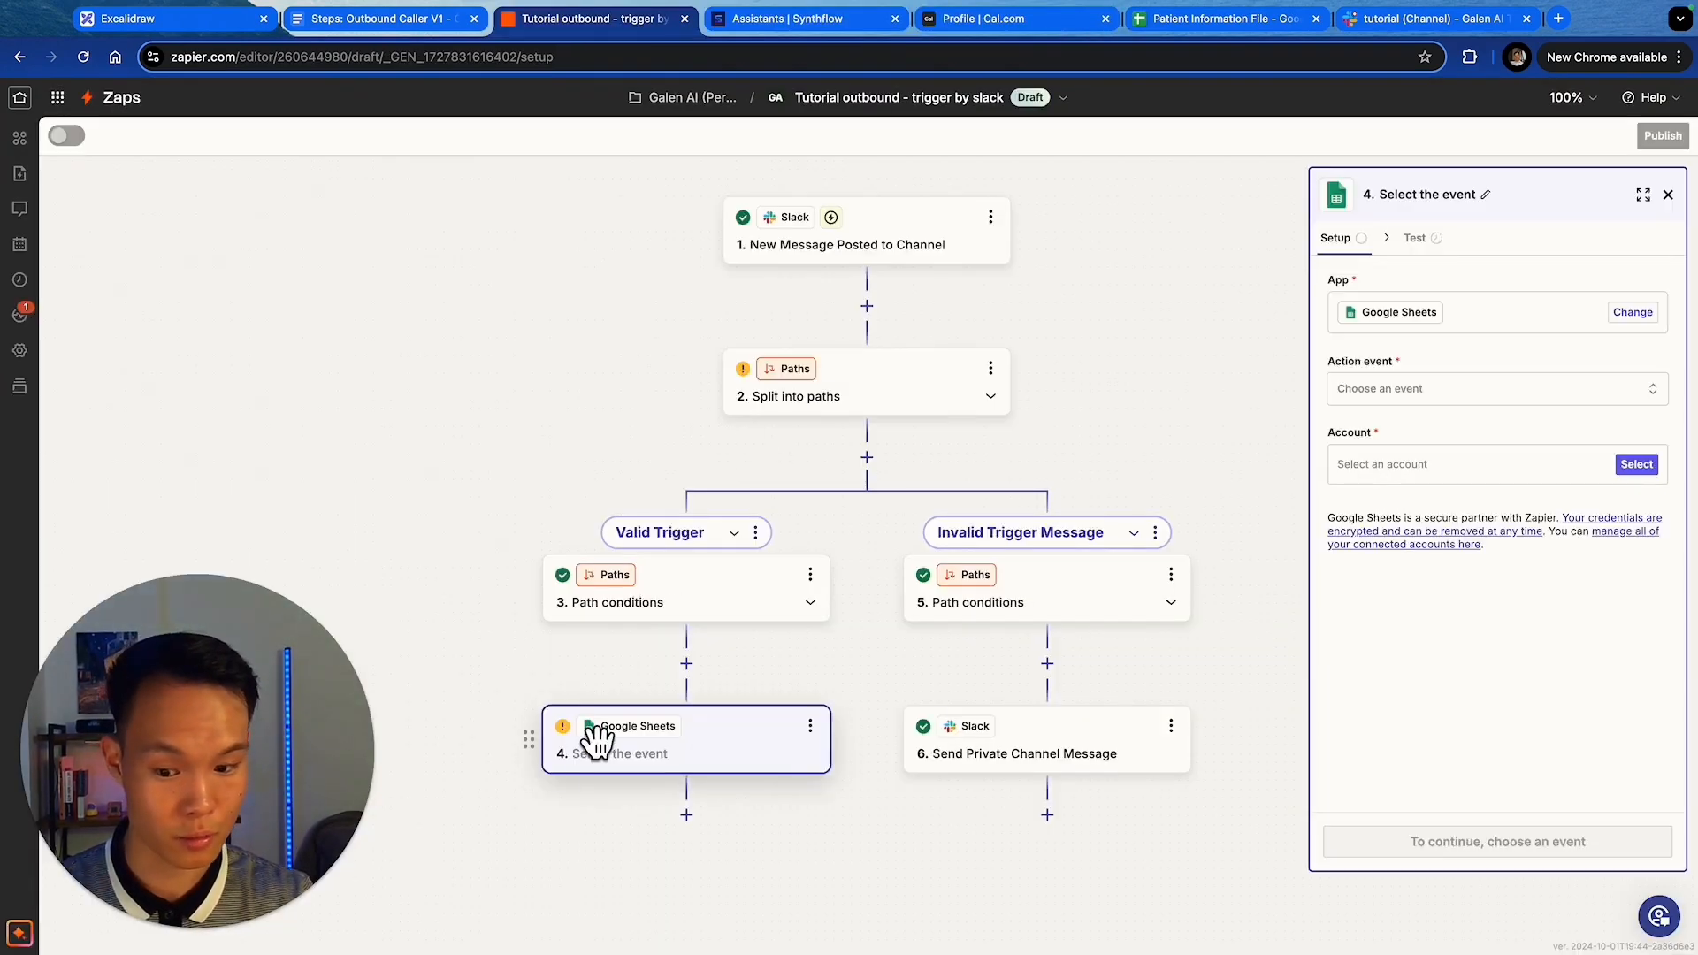
pyautogui.click(1345, 389)
pyautogui.write('looku')
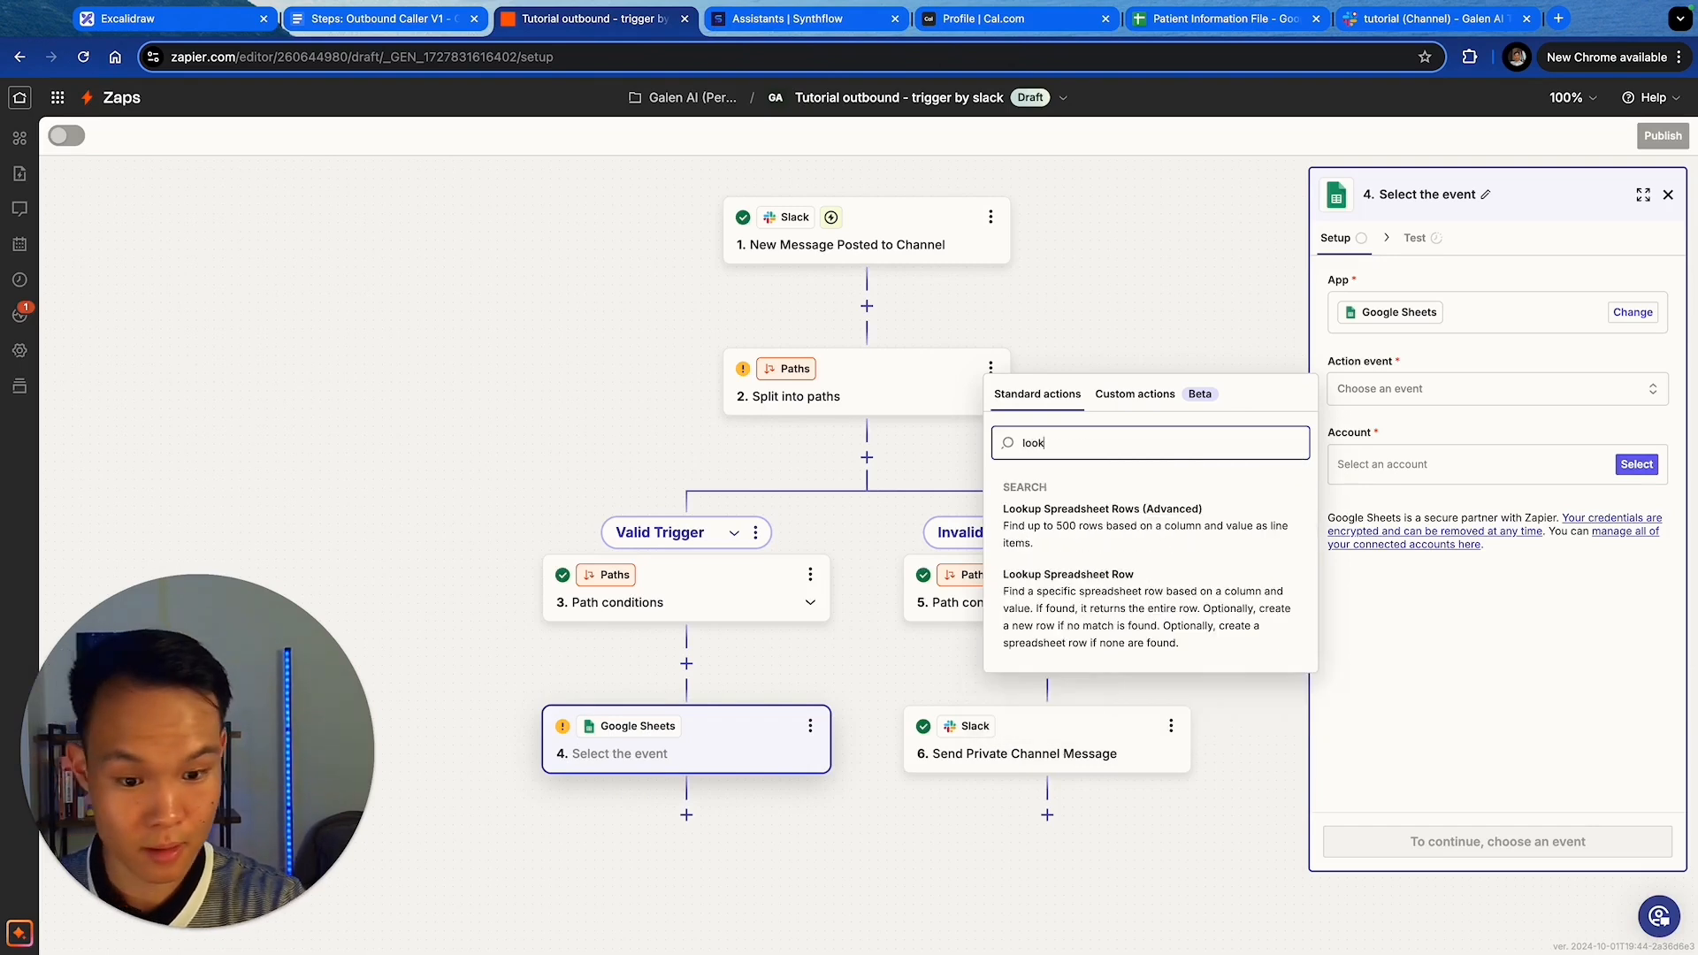
pyautogui.click(1148, 628)
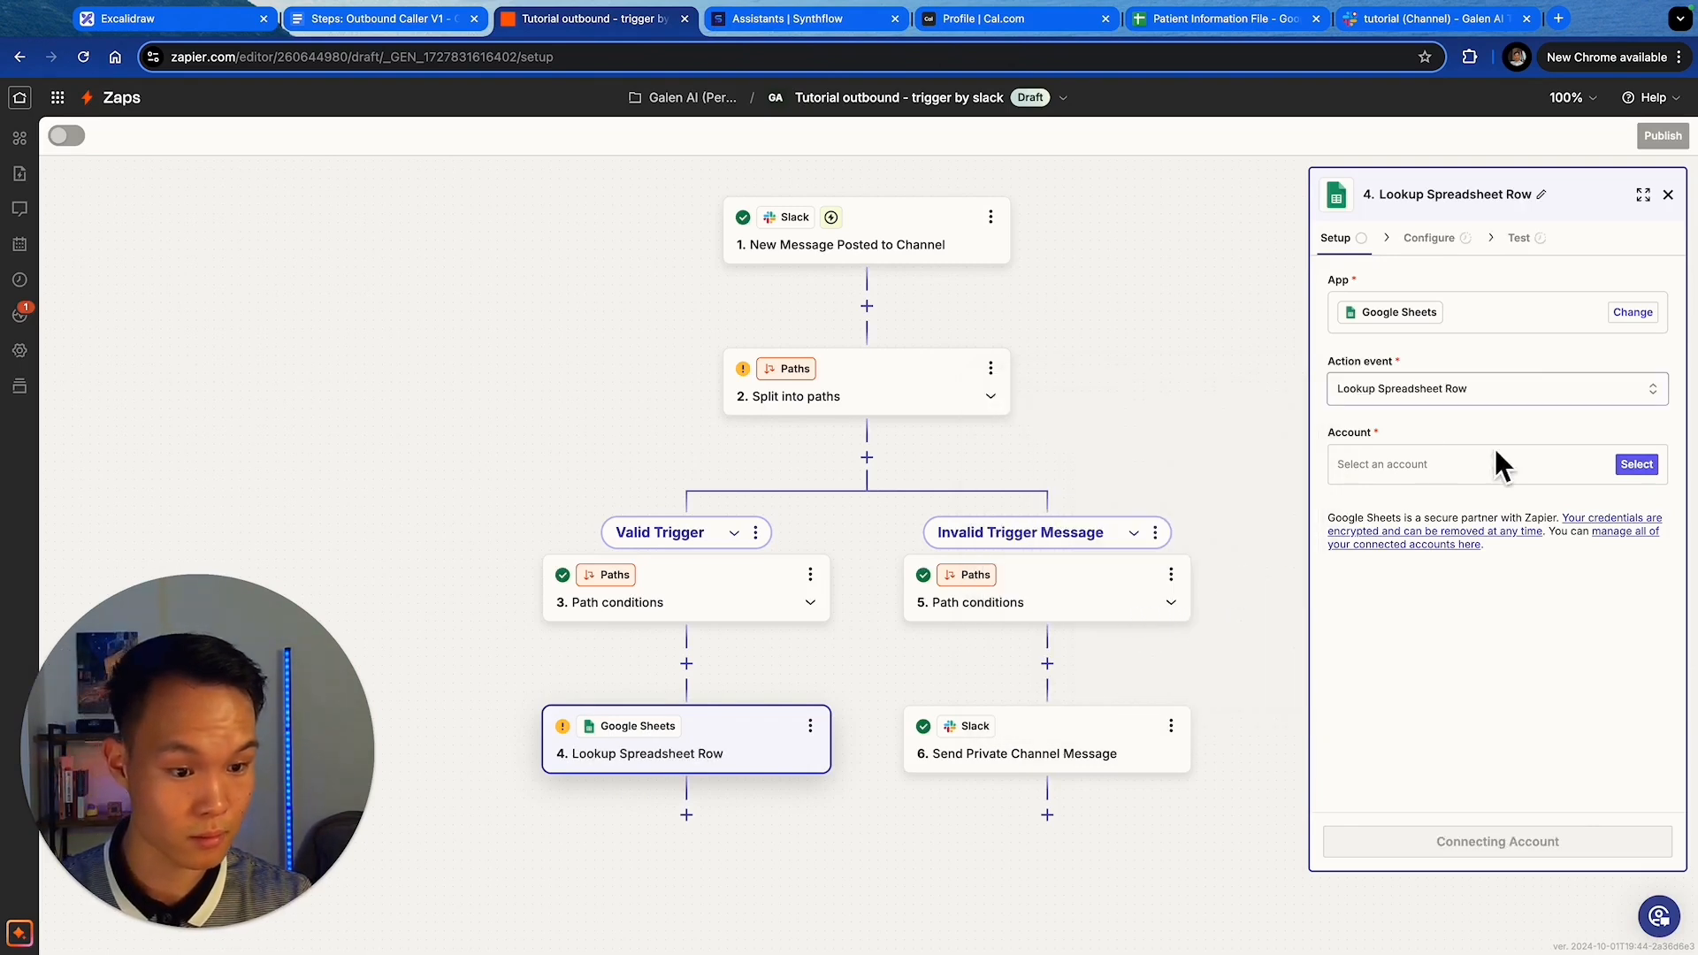
# - Connect a new Google Sheets account to the lookup step, authorize Zapier's access, and continue to the step's configuration
pyautogui.click(1636, 466)
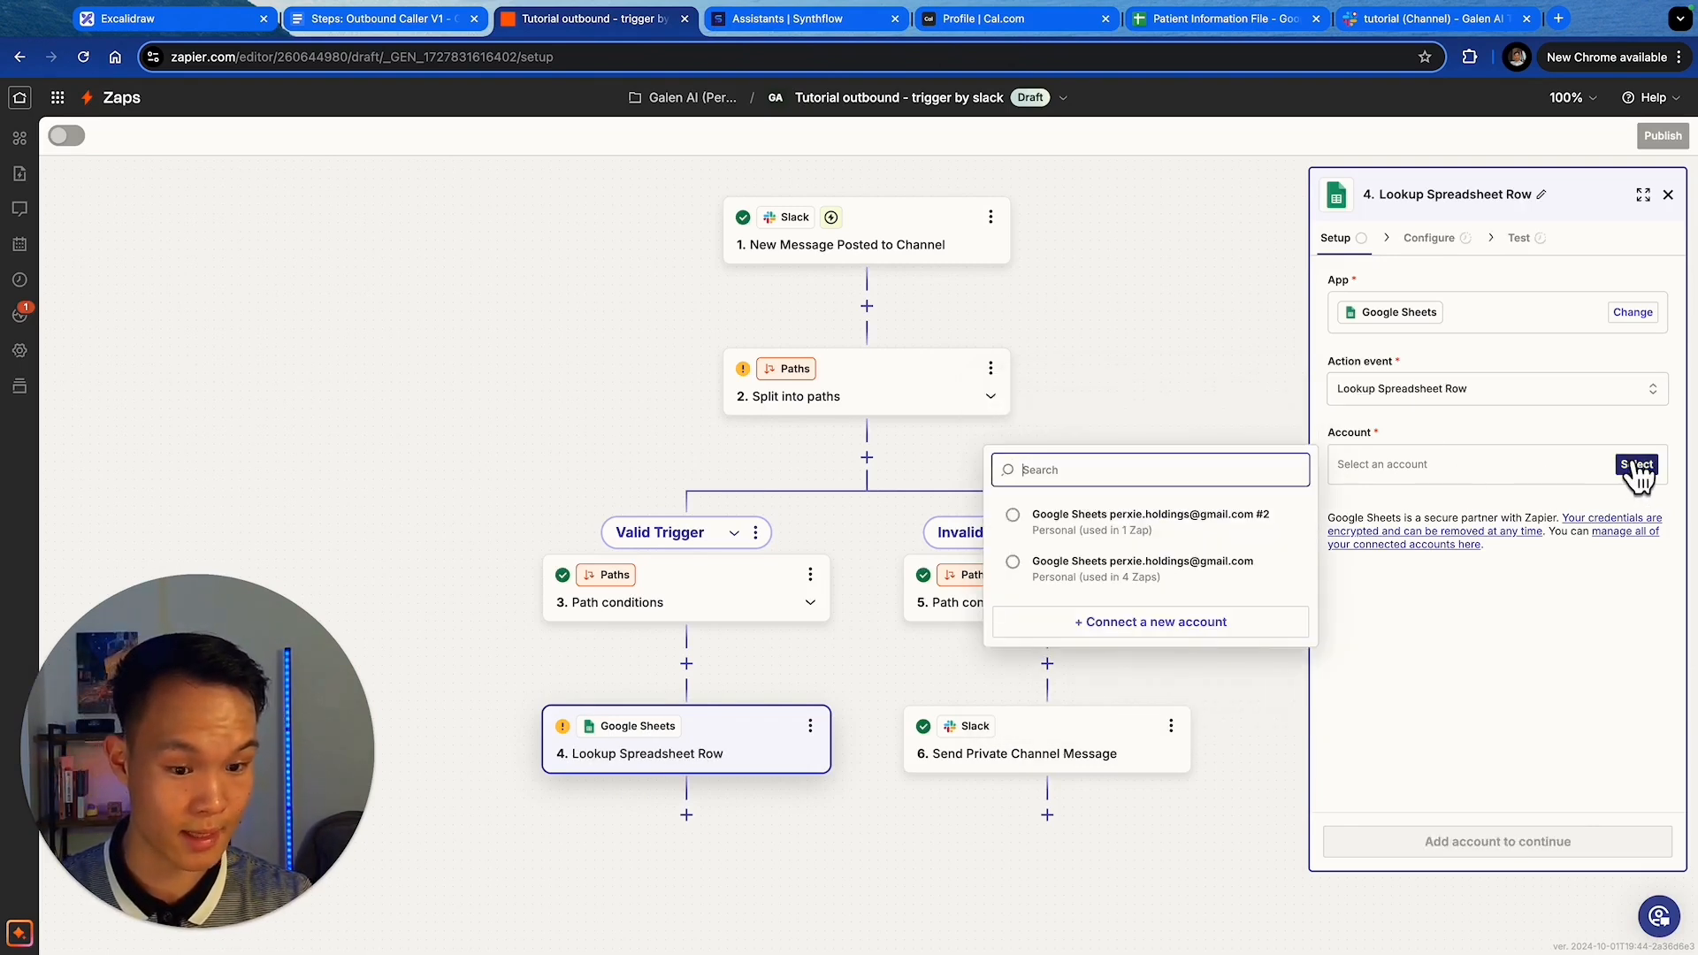
pyautogui.click(1179, 623)
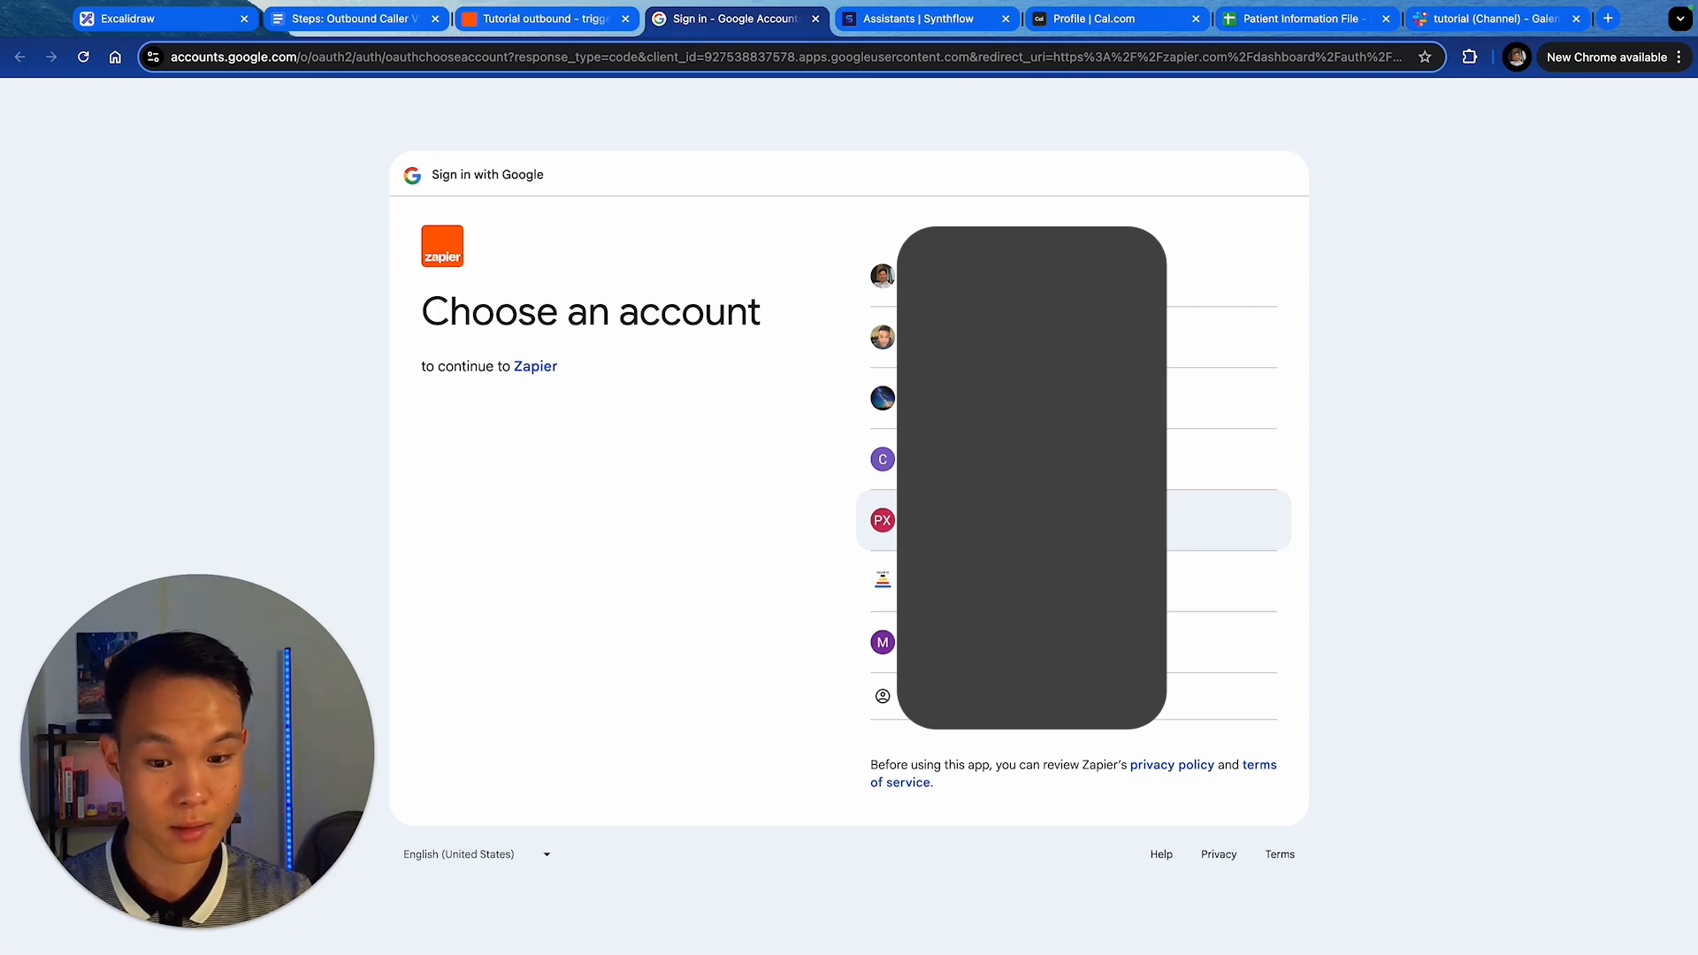
pyautogui.click(1031, 521)
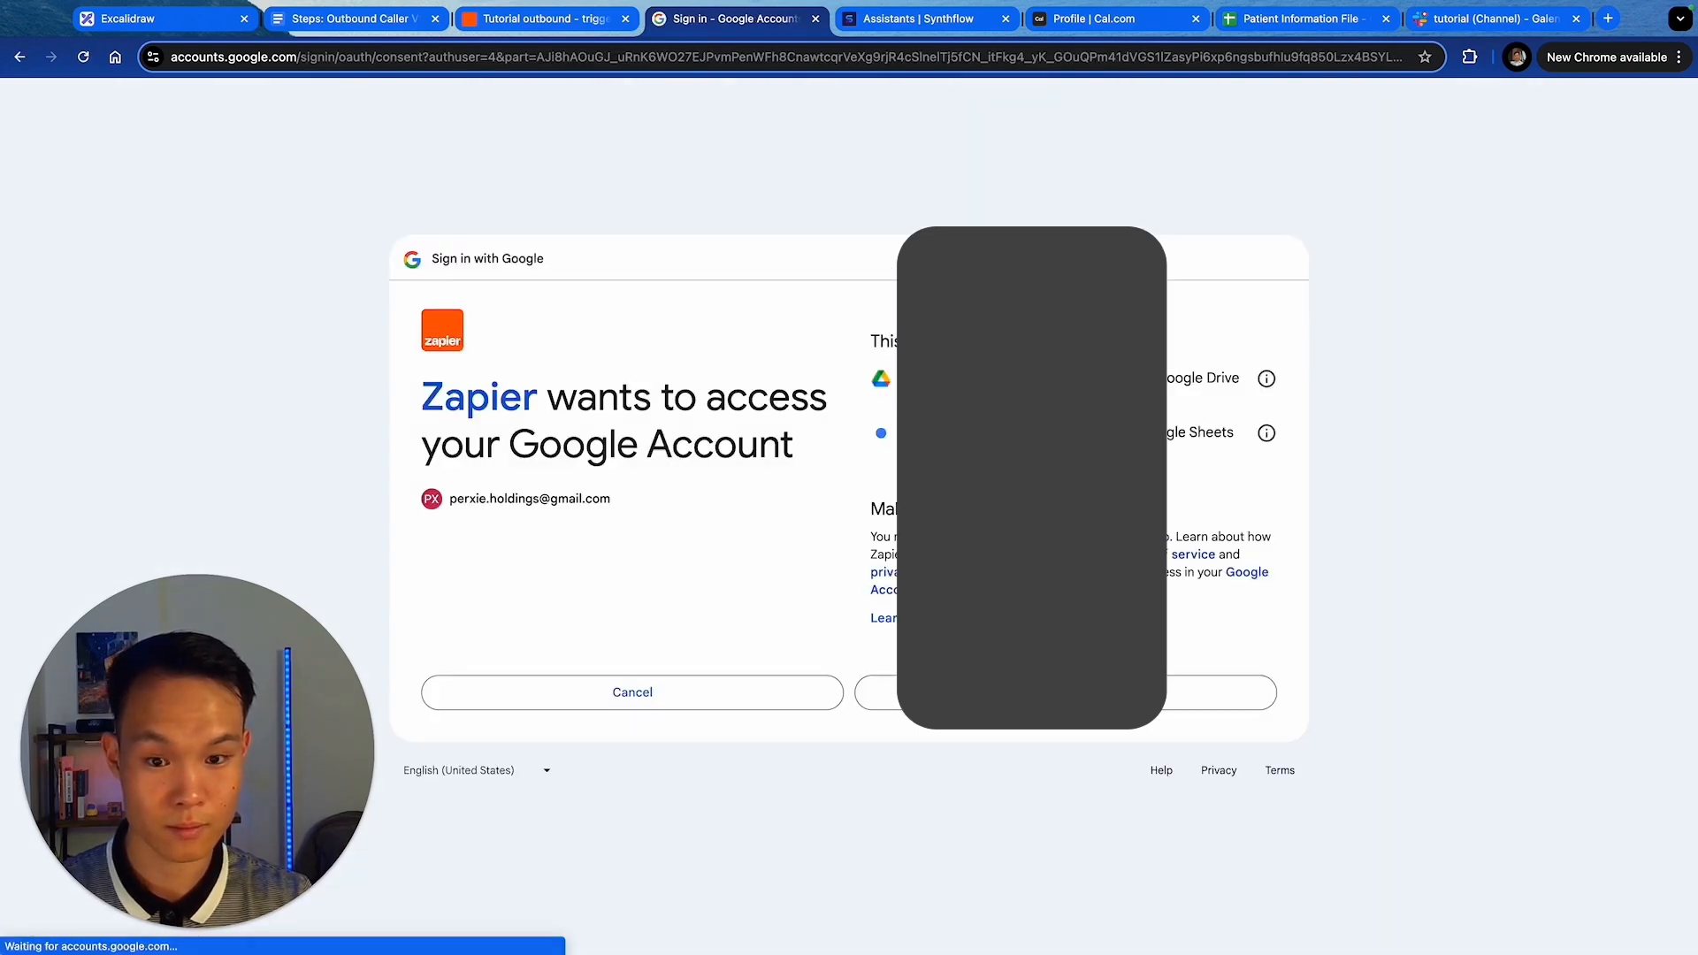
pyautogui.click(1017, 686)
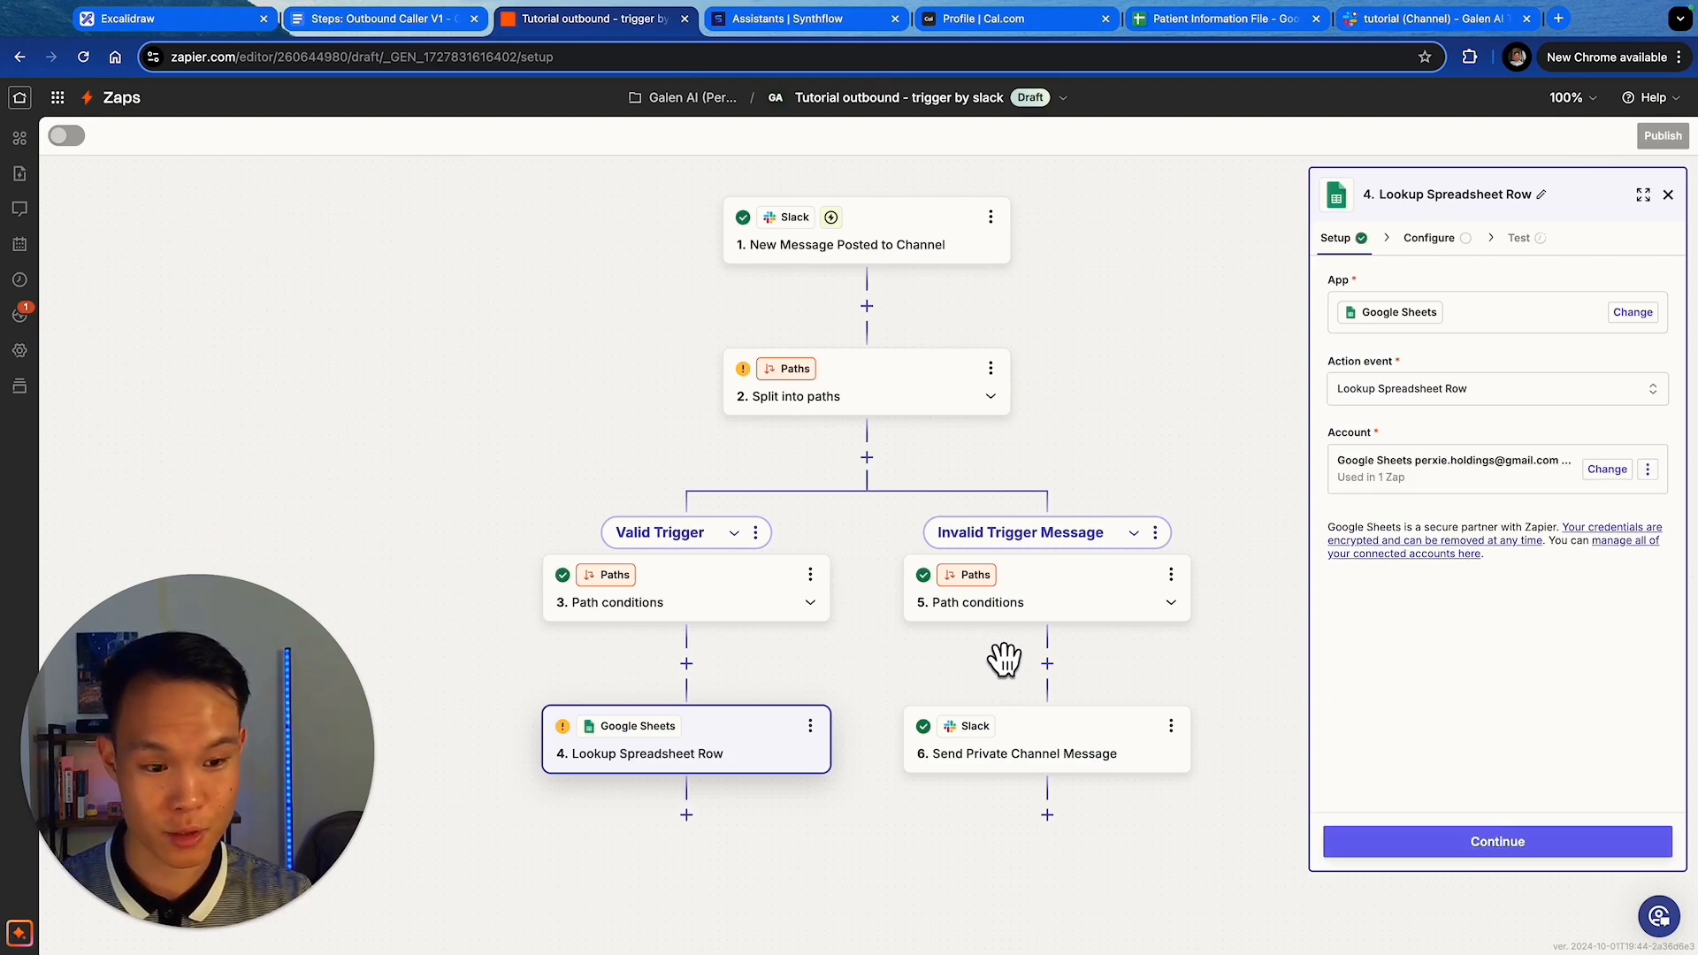
pyautogui.click(1455, 853)
# - Set the lookup source to My Google Drive, spreadsheet Patient Information File, worksheet Sheet1, checking the file name in Google Sheets
pyautogui.click(1471, 324)
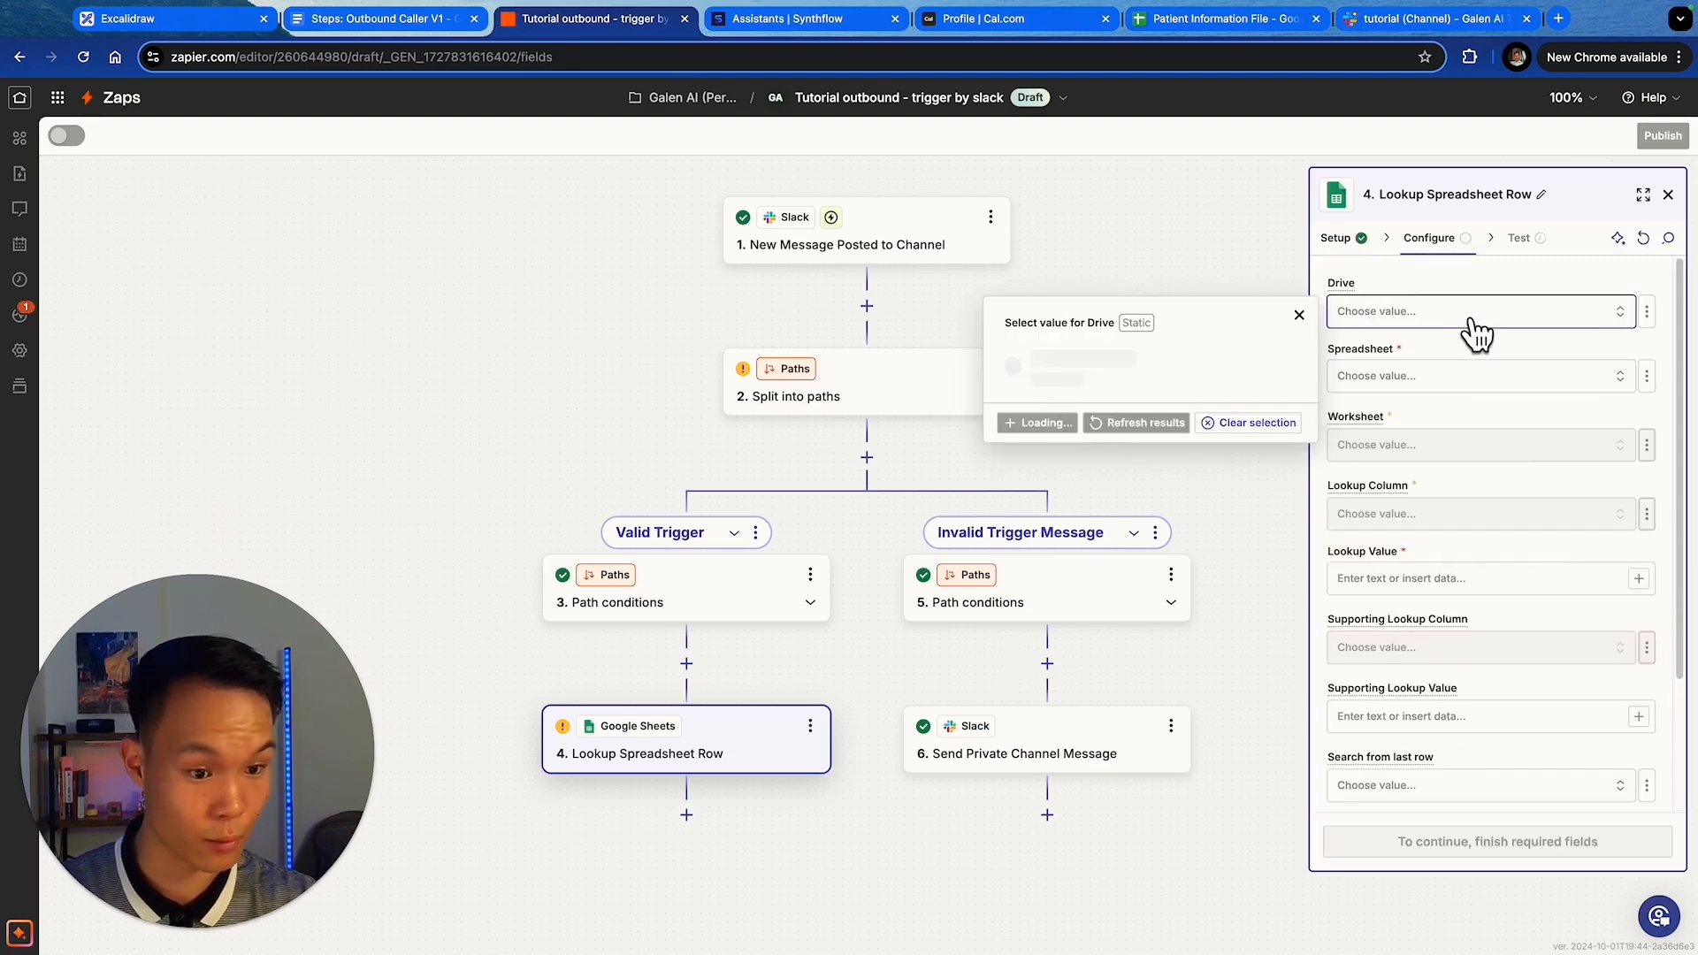
pyautogui.click(1182, 369)
pyautogui.click(1415, 377)
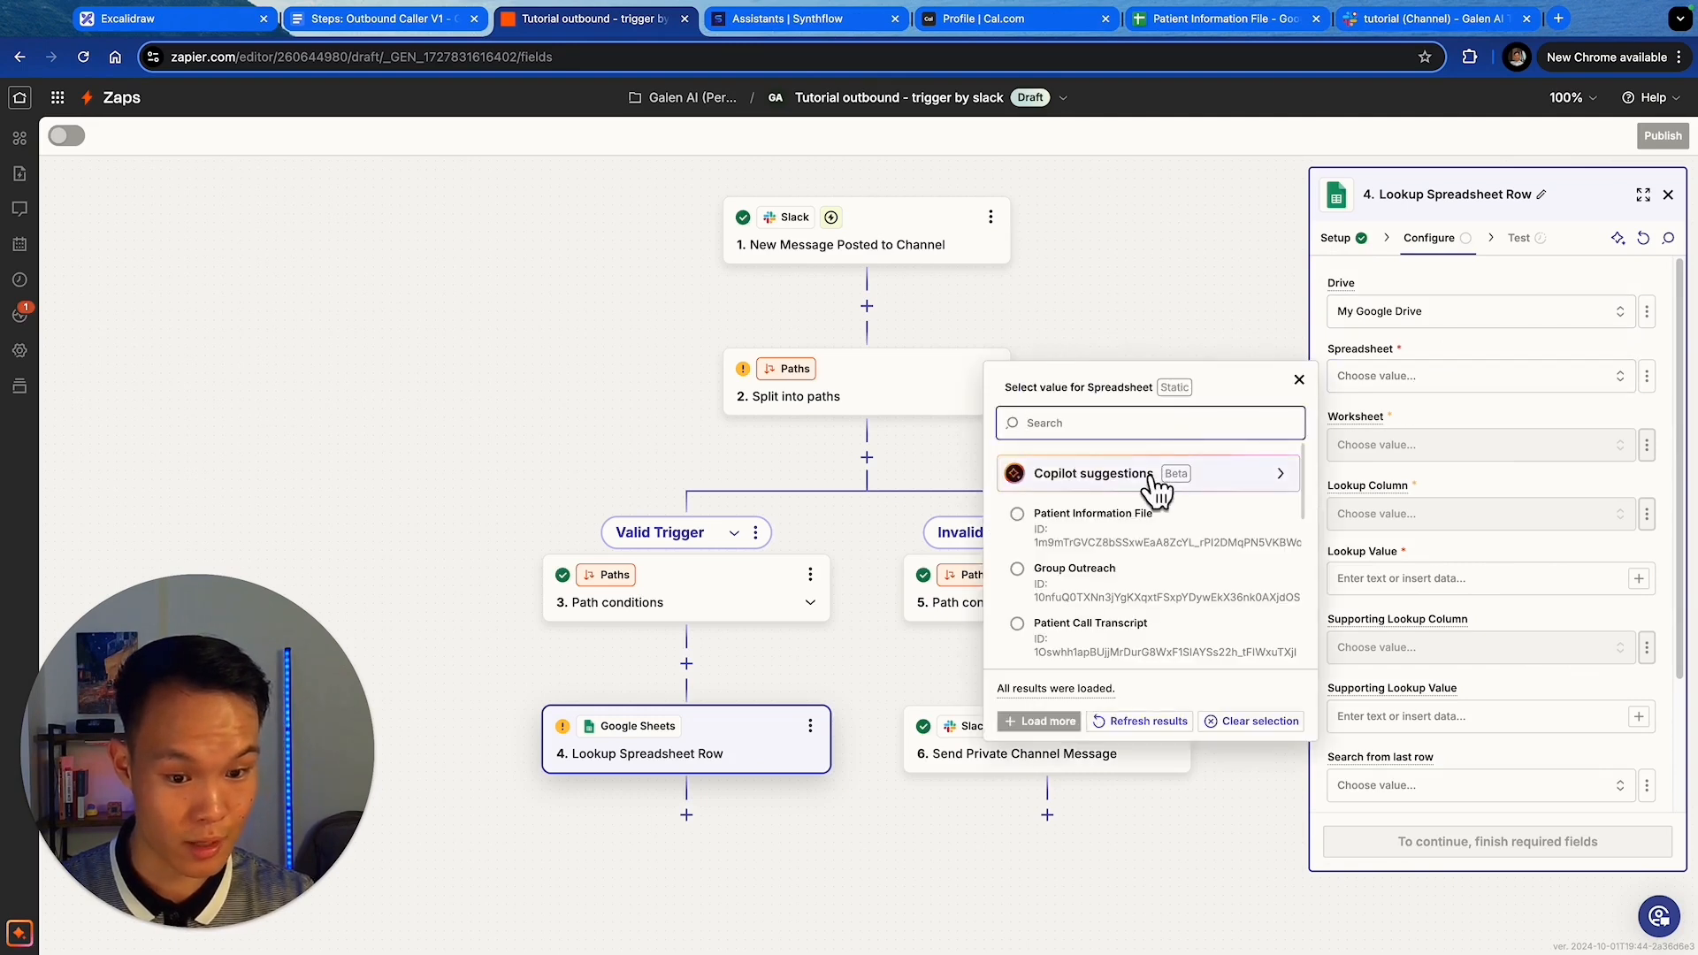
pyautogui.click(1093, 527)
pyautogui.click(1219, 19)
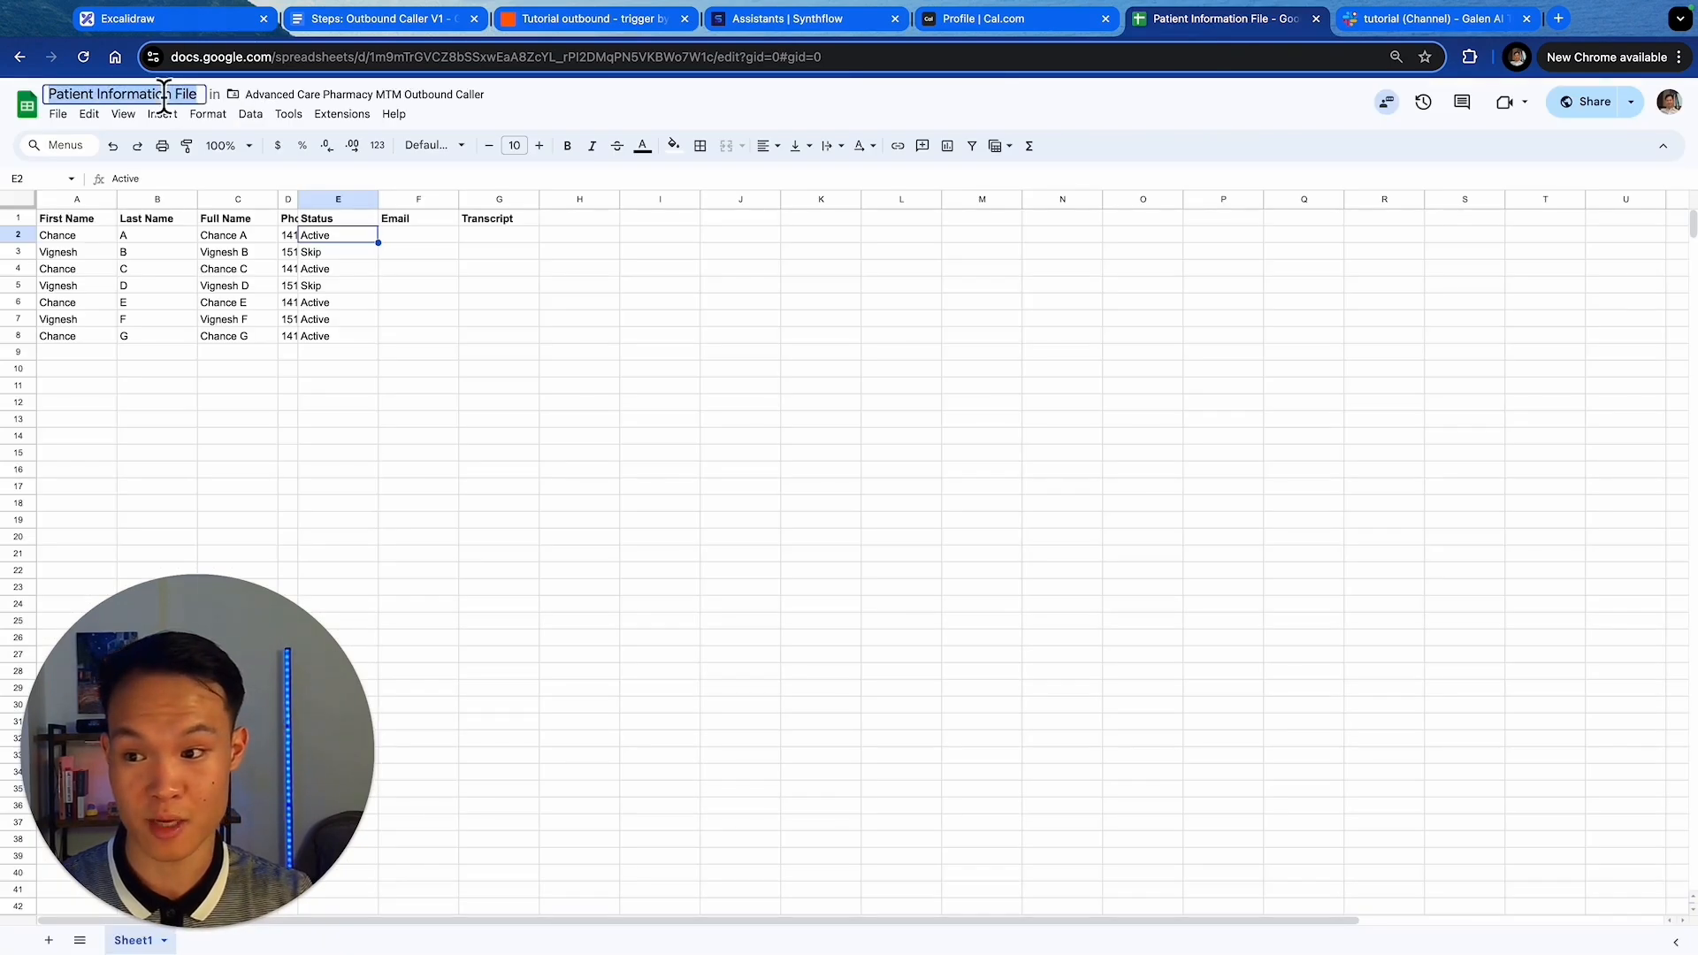
pyautogui.click(584, 19)
pyautogui.click(1052, 491)
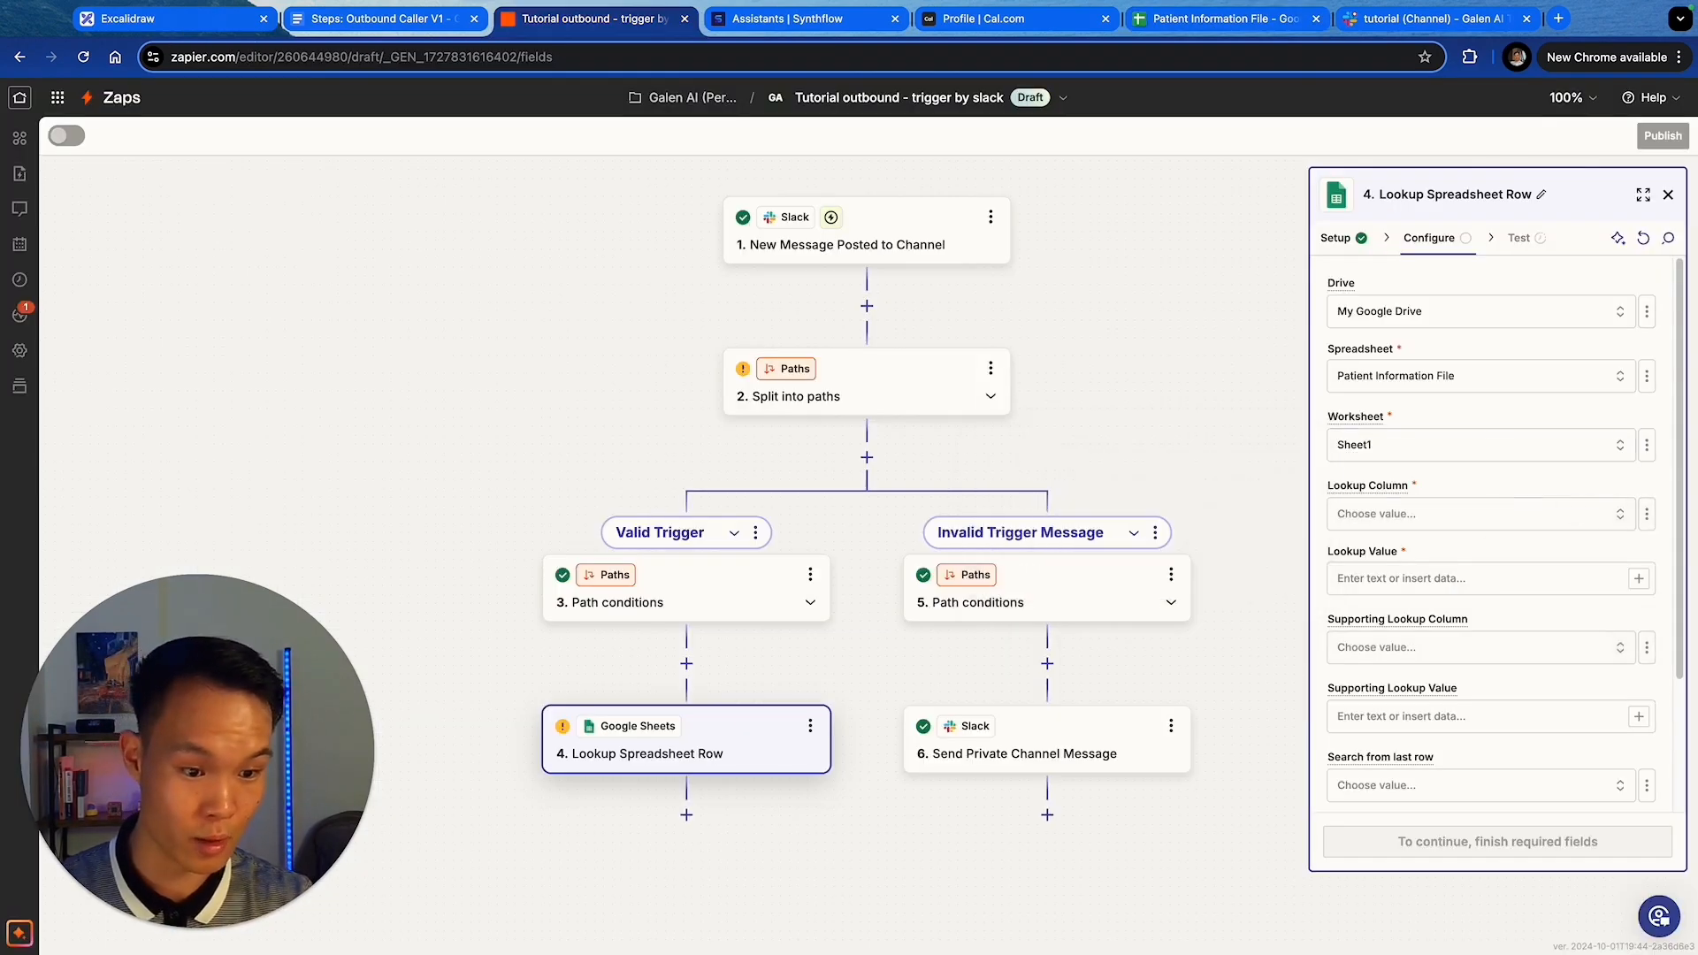
# - Set the lookup column to Status and the lookup value to Active, and test the Lookup Spreadsheet Row step
pyautogui.click(1453, 513)
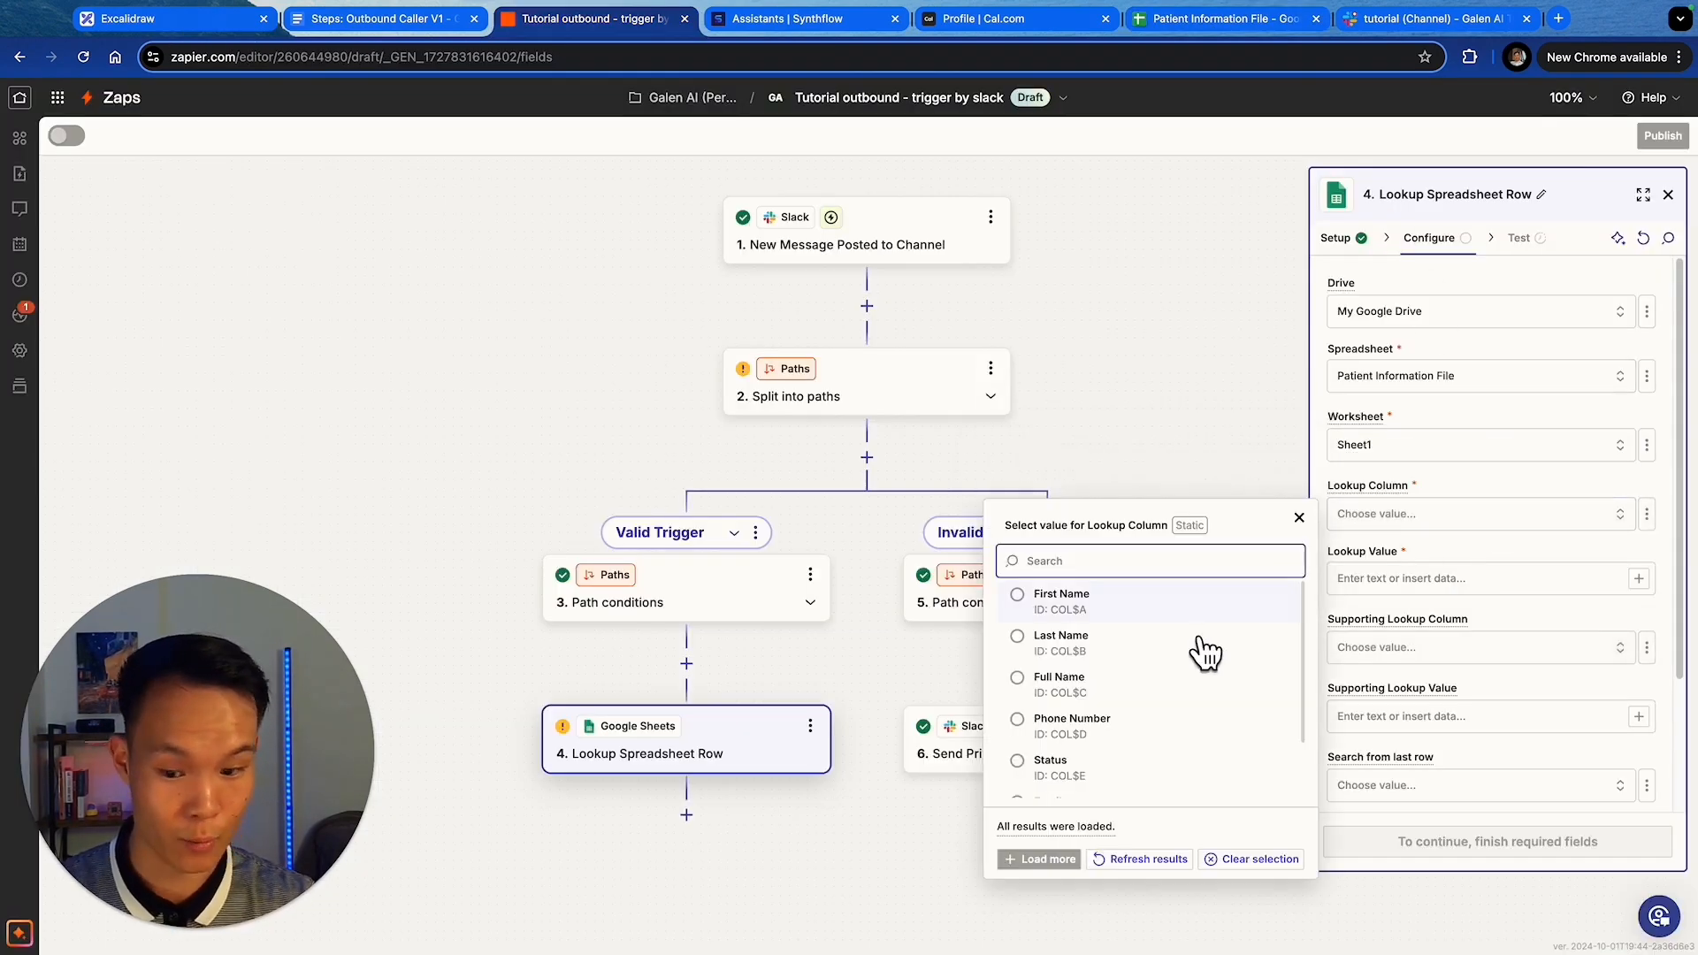
pyautogui.scroll(-2, 1190, 654)
pyautogui.click(1110, 762)
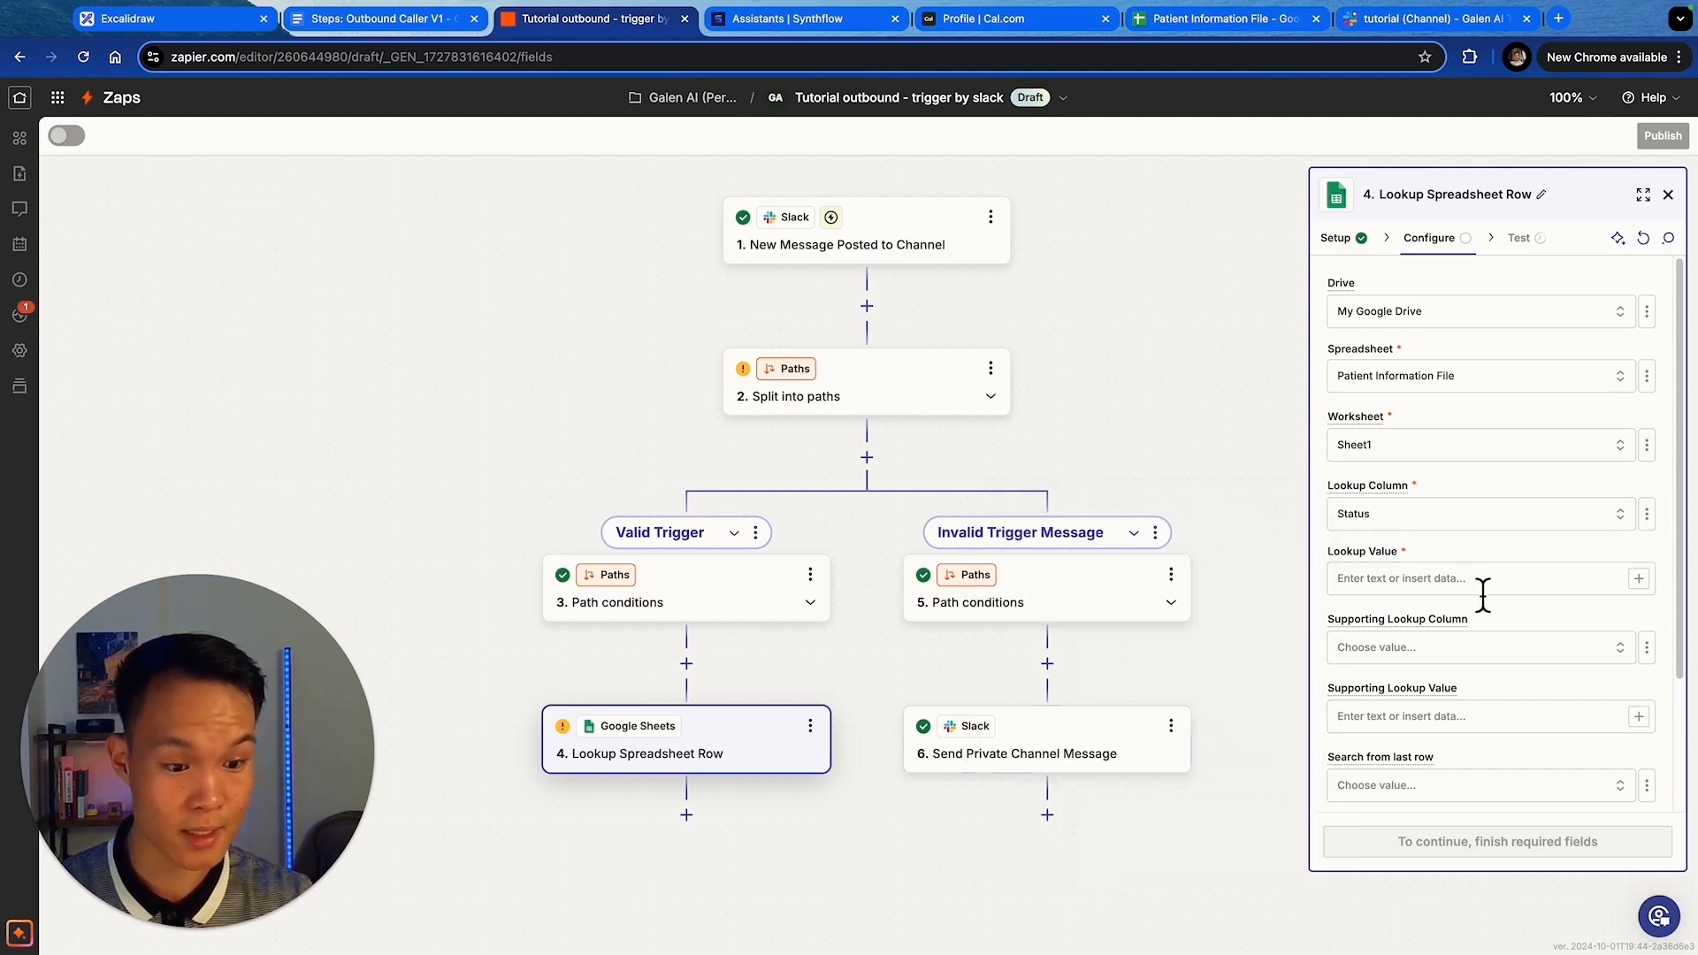
pyautogui.click(1483, 584)
pyautogui.write('Active')
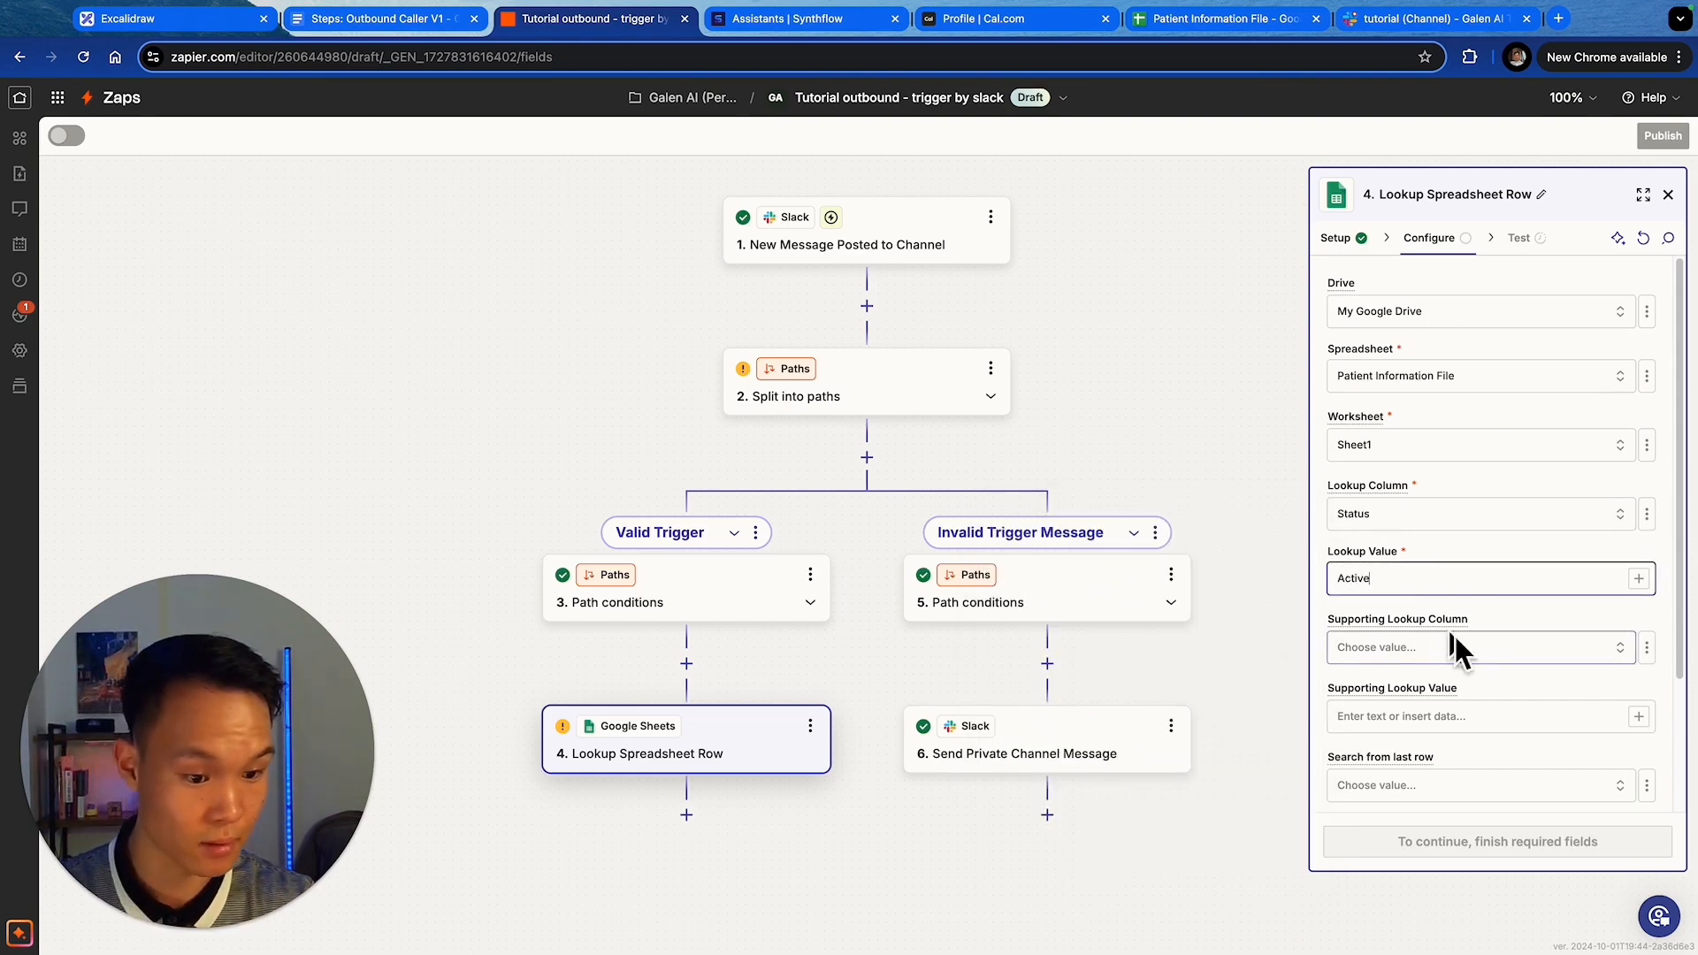
pyautogui.scroll(-2, 1448, 644)
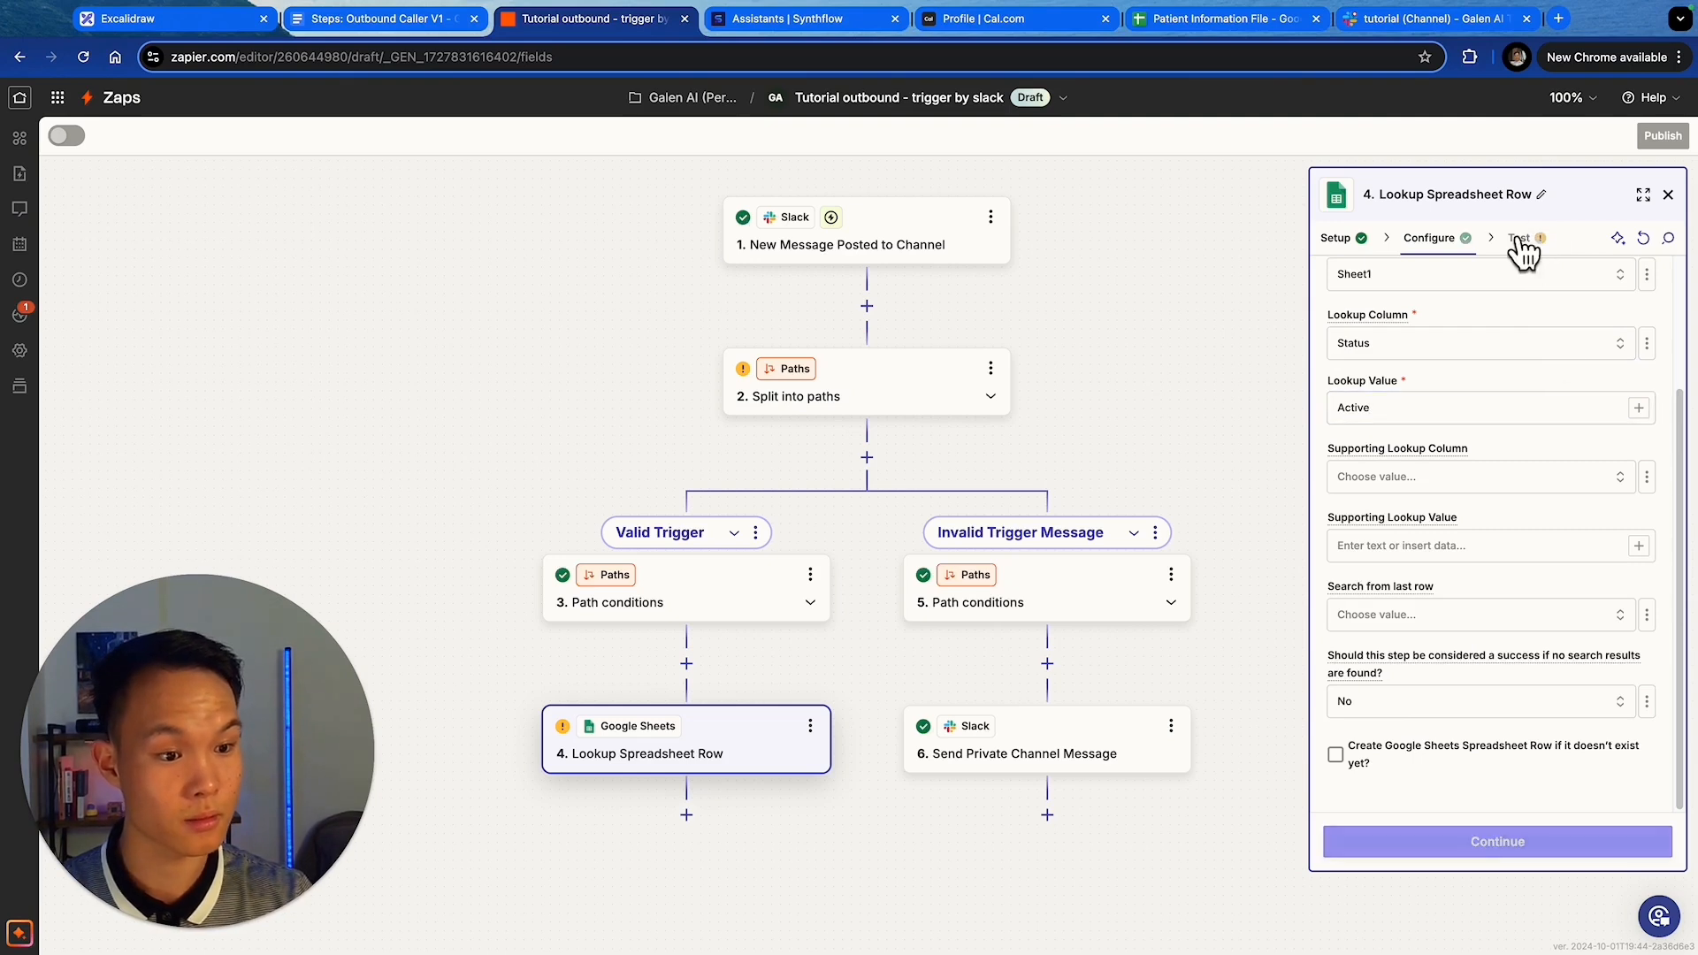
pyautogui.click(1461, 845)
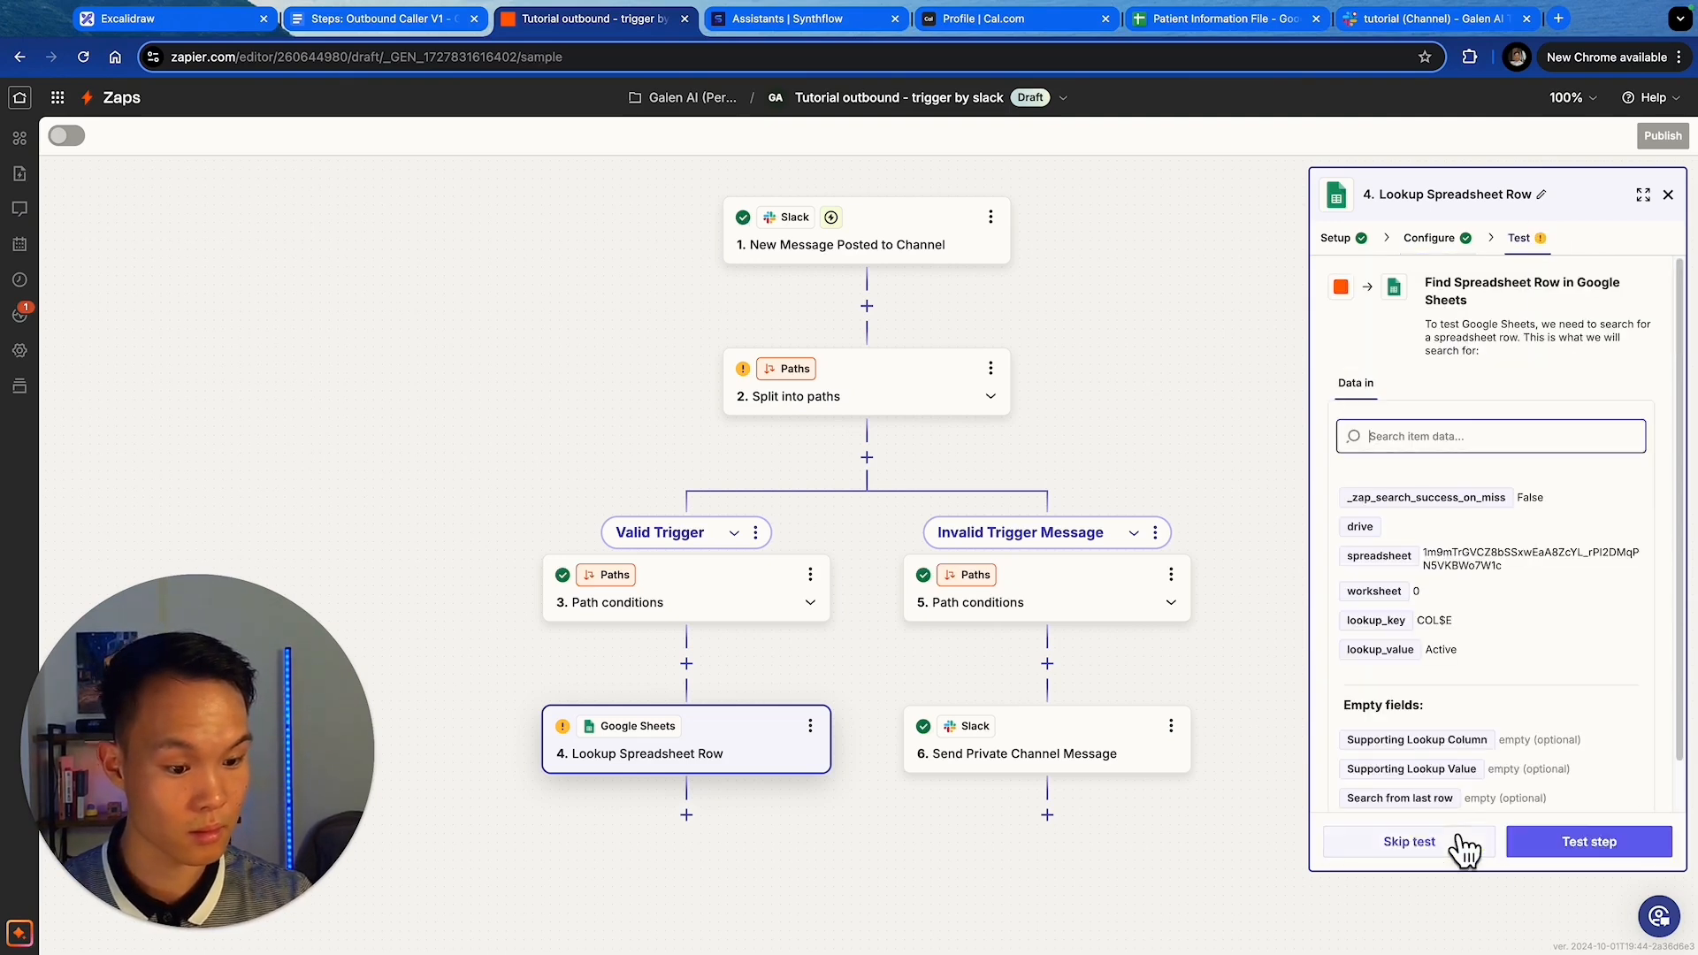
pyautogui.click(1583, 842)
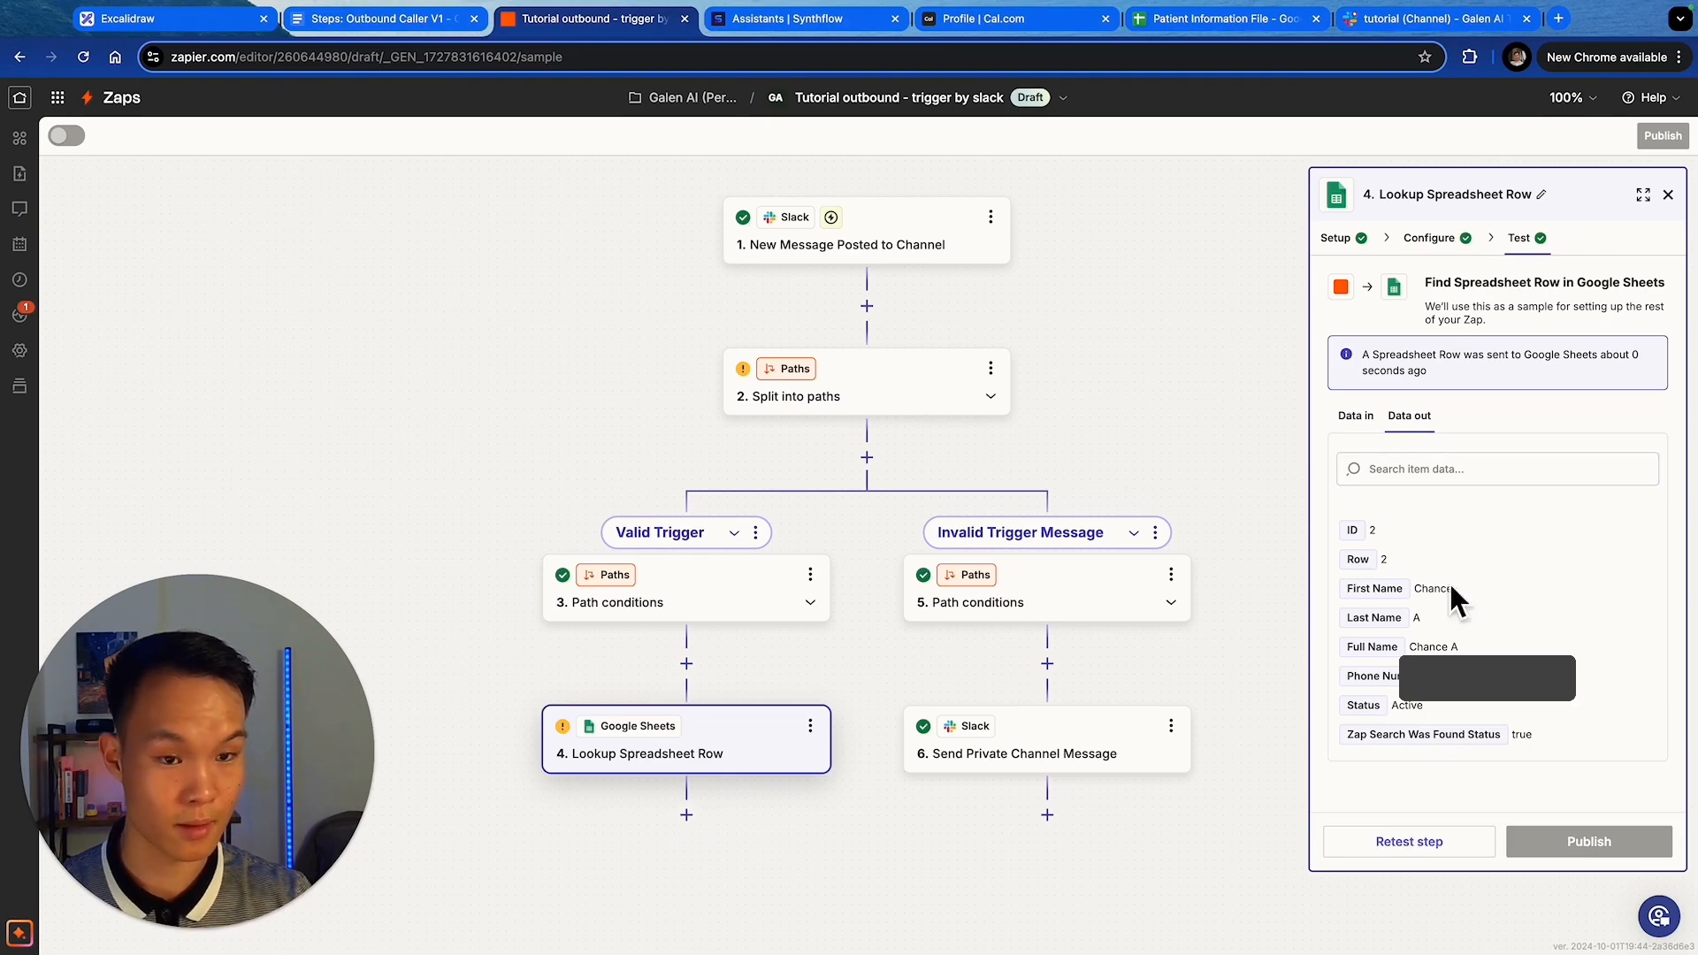
# - Compare the lookup result with the first Active row in the Patient Information File, and review the diagram's 'Active' lead branches in Excalidraw
pyautogui.click(1207, 20)
pyautogui.doubleClick(339, 234)
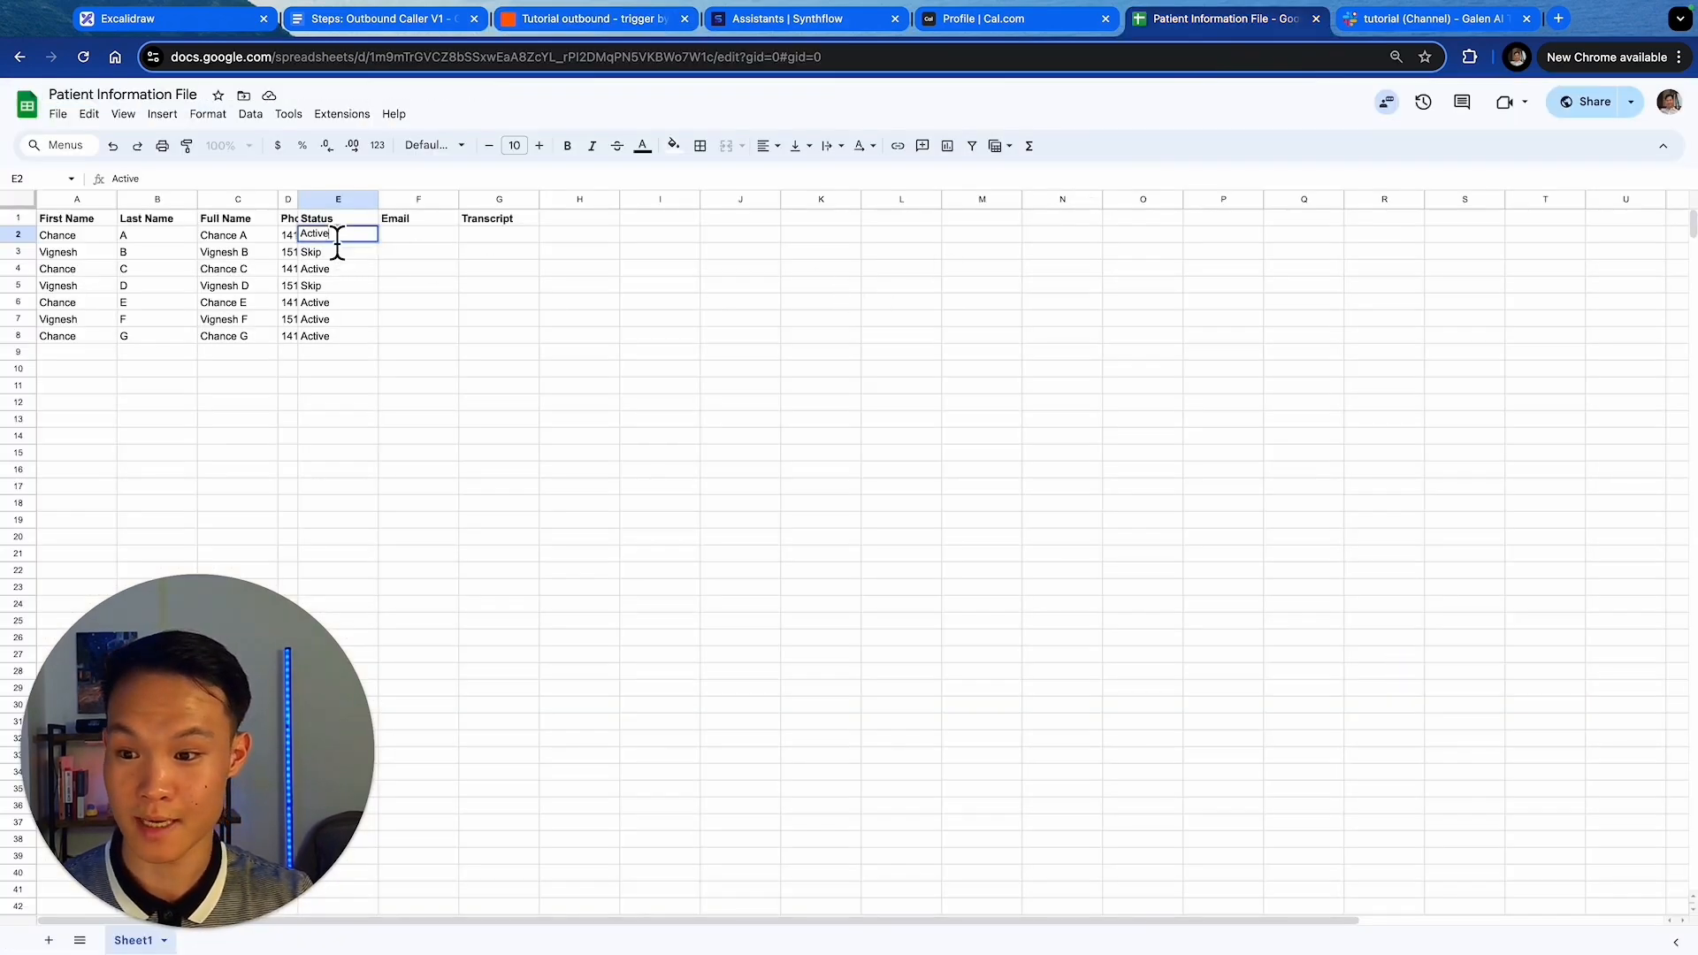
pyautogui.click(549, 19)
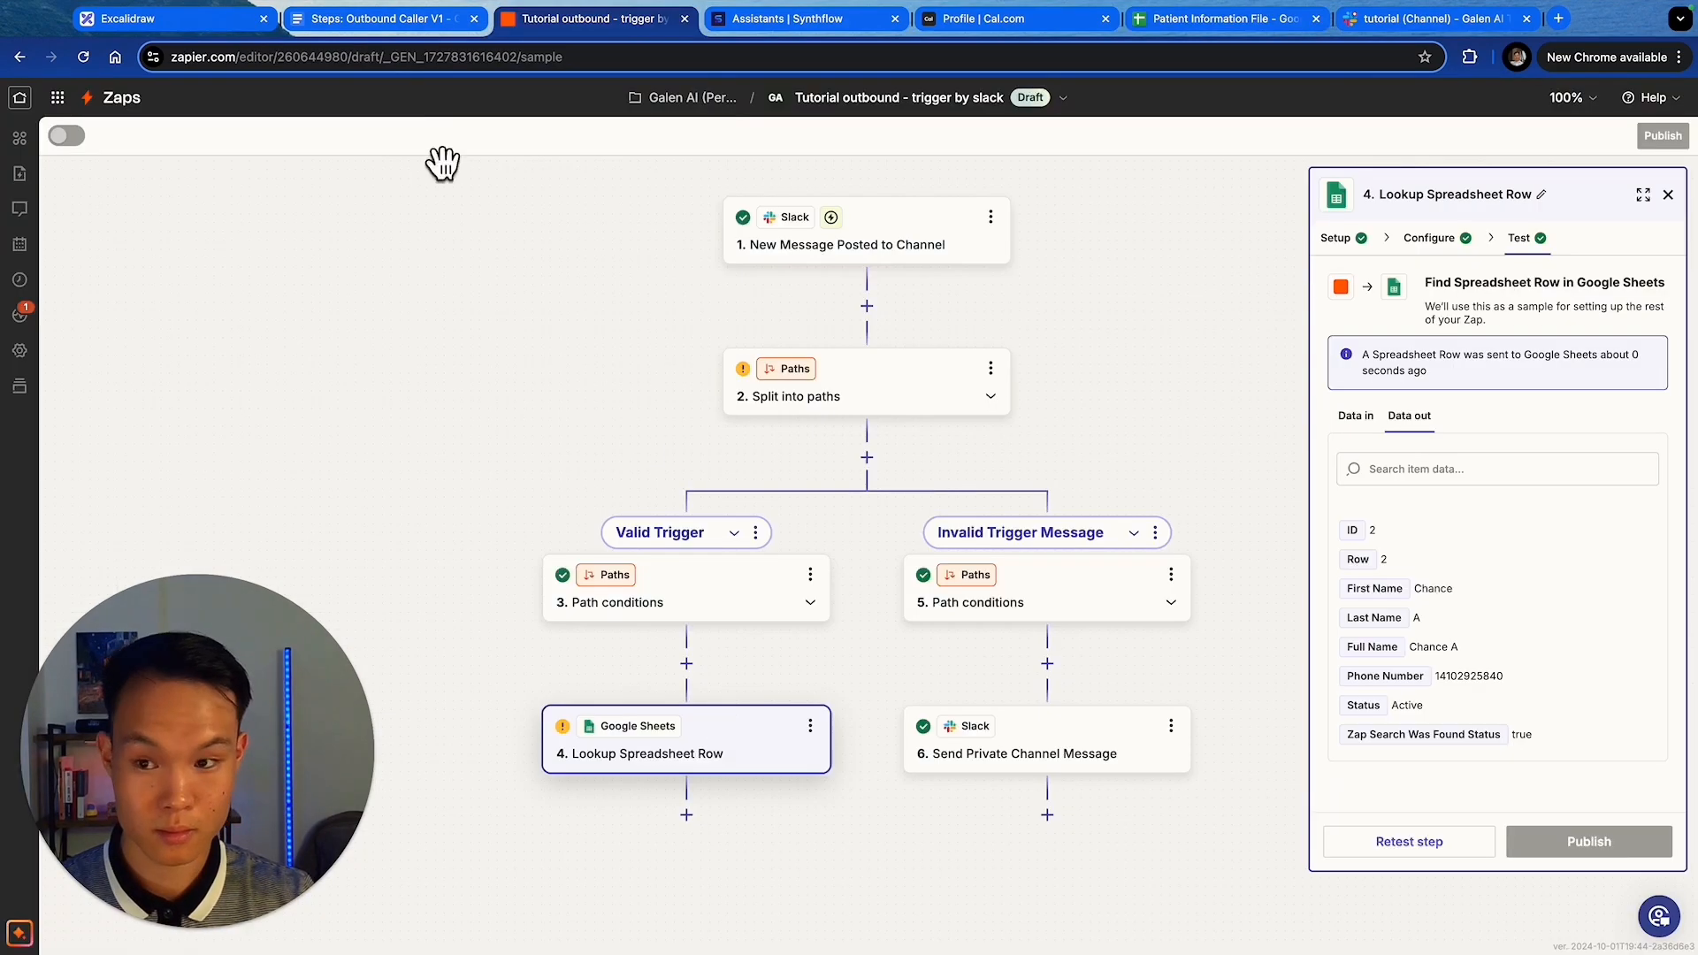
pyautogui.click(139, 21)
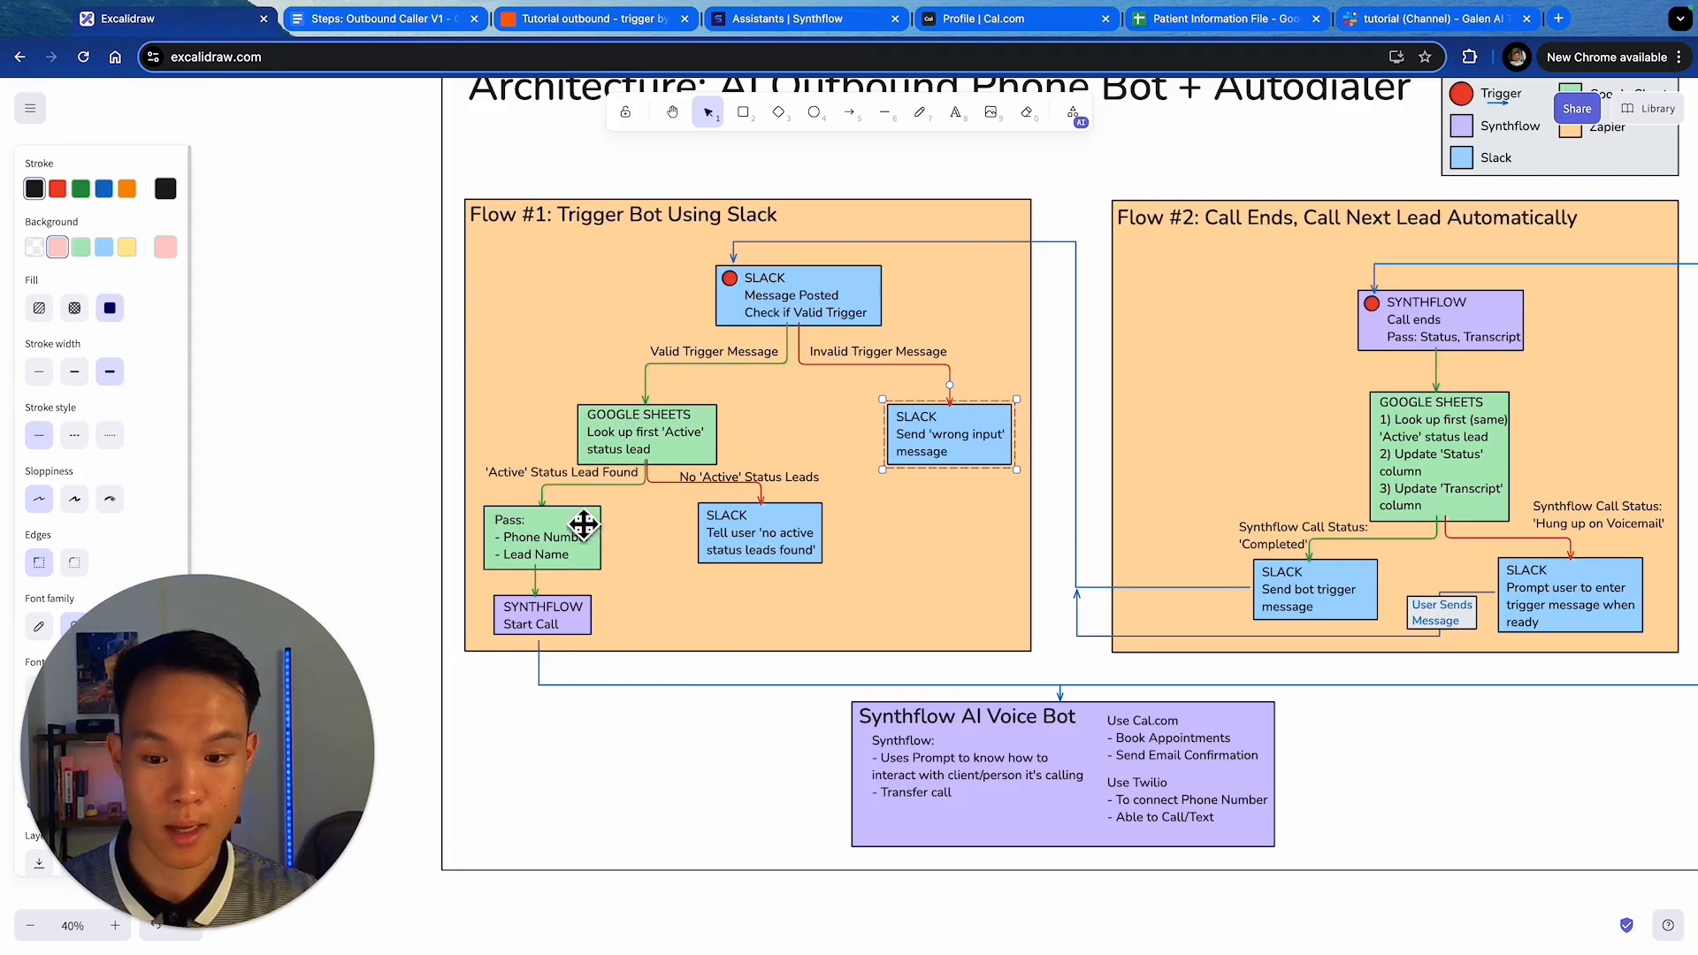
# - Return to Zapier and add a Paths step below Lookup Spreadsheet Row in the Valid Trigger branch
pyautogui.click(544, 21)
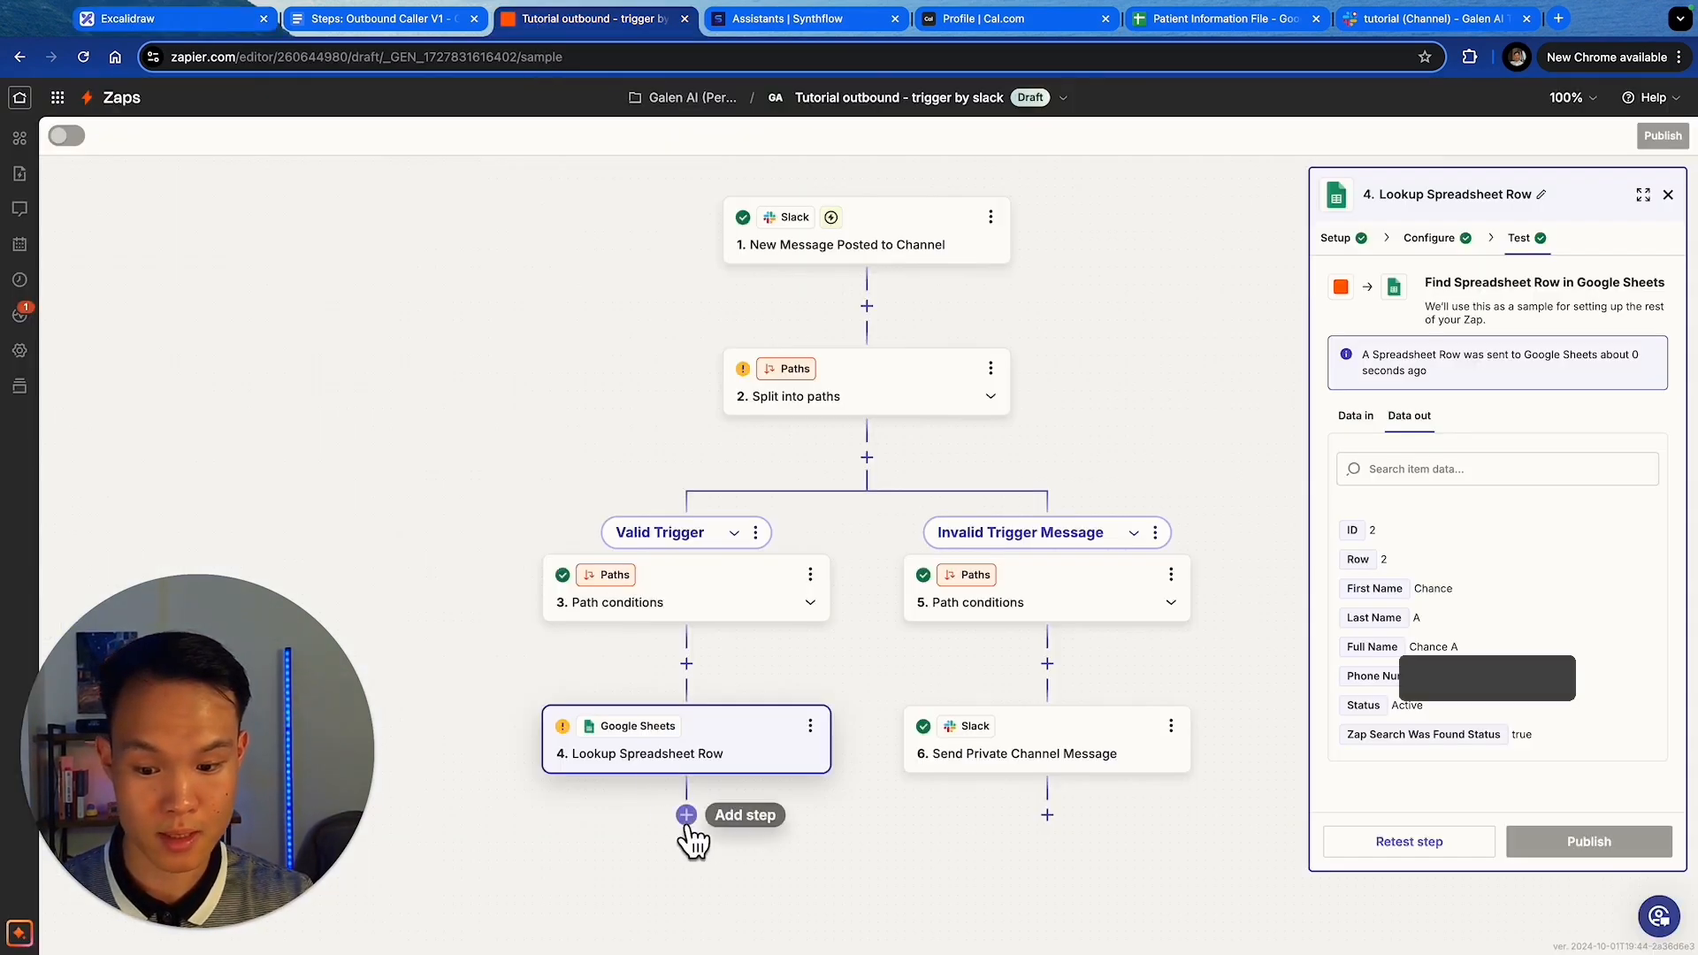
pyautogui.click(688, 817)
pyautogui.click(930, 429)
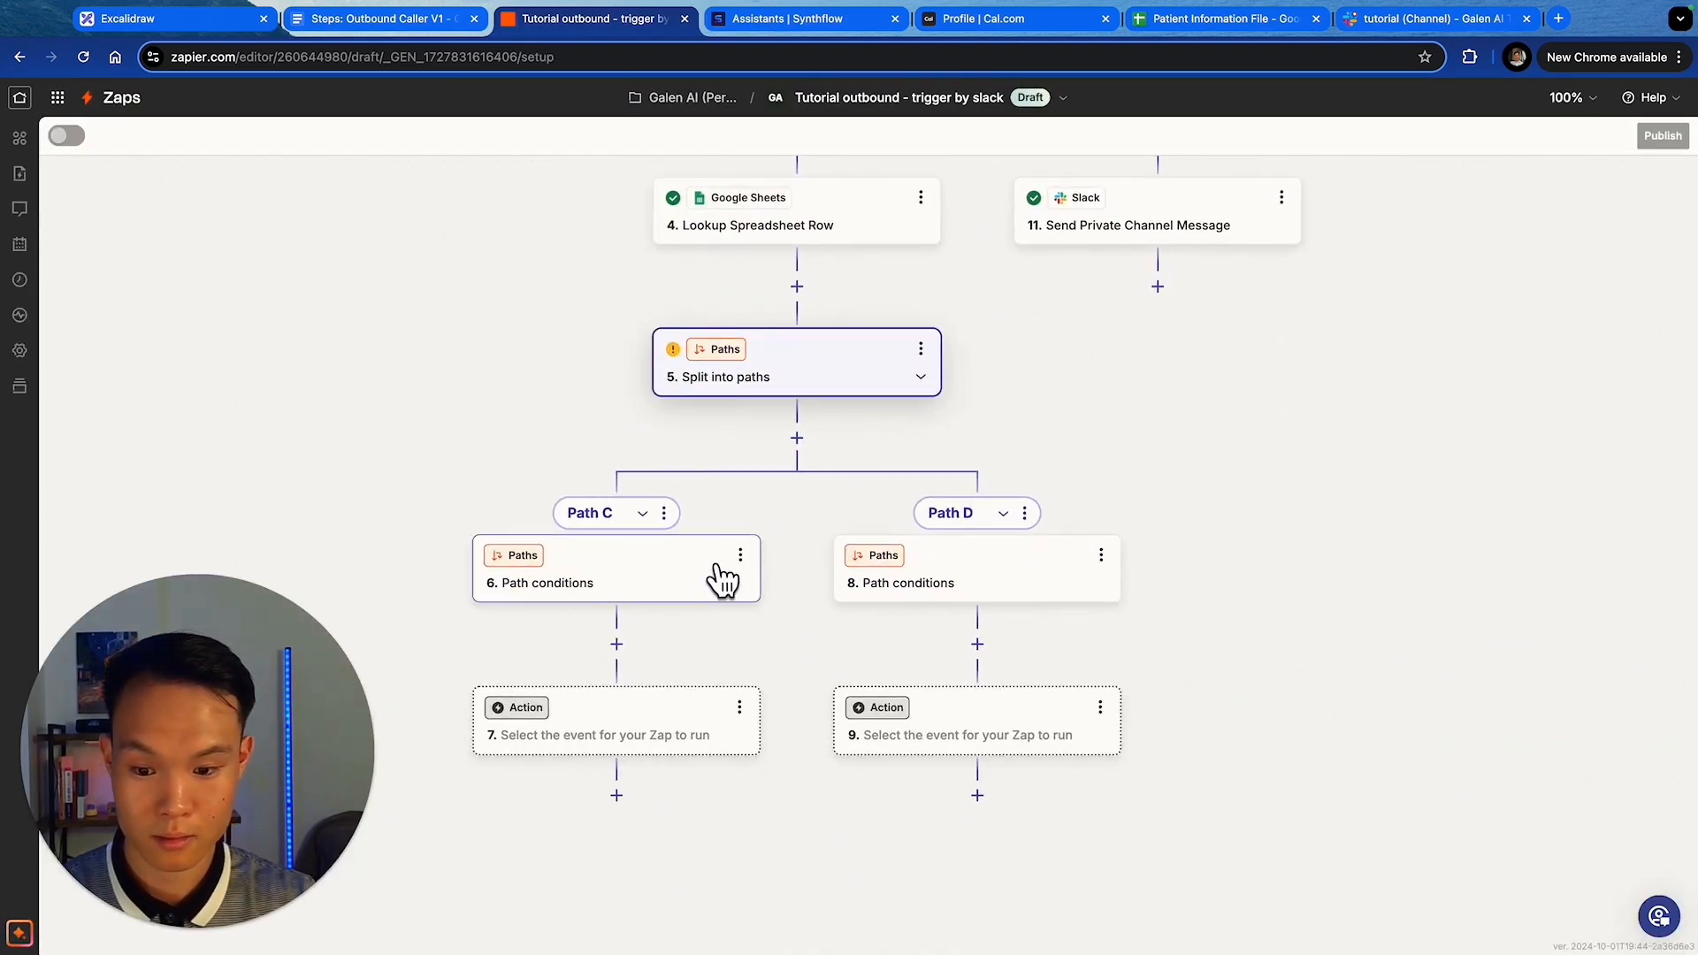
# - Rename Path C as "'Active' Status Patient Found"
pyautogui.click(668, 518)
pyautogui.click(758, 532)
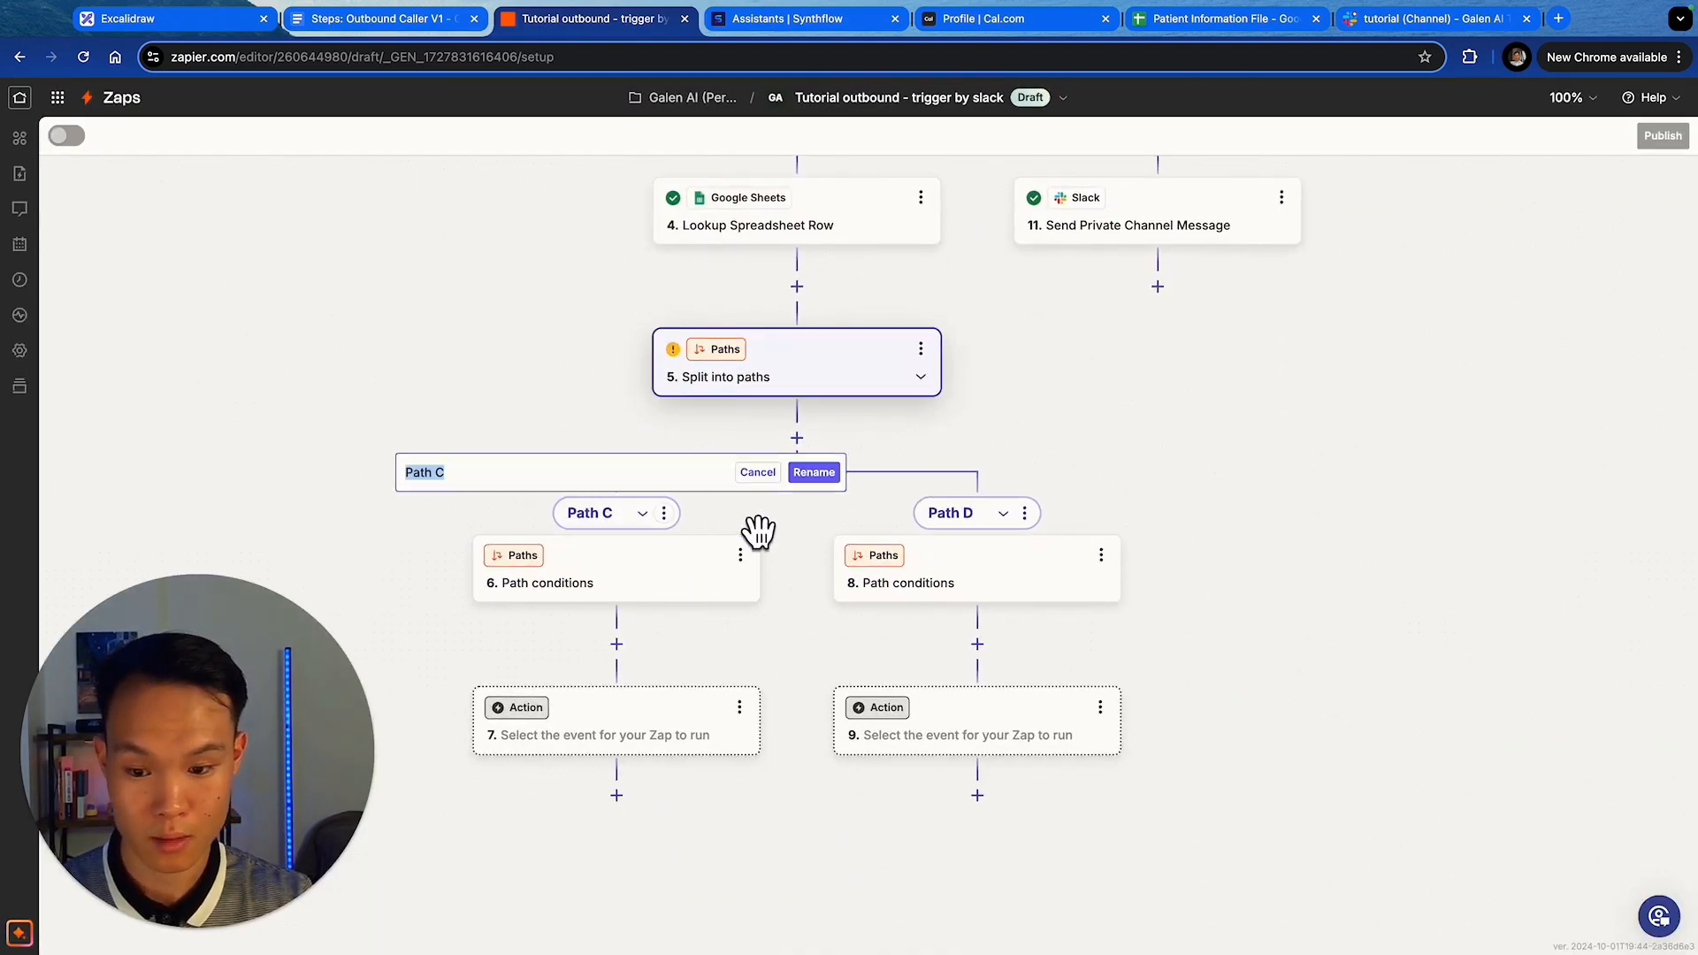
pyautogui.write("'Active")
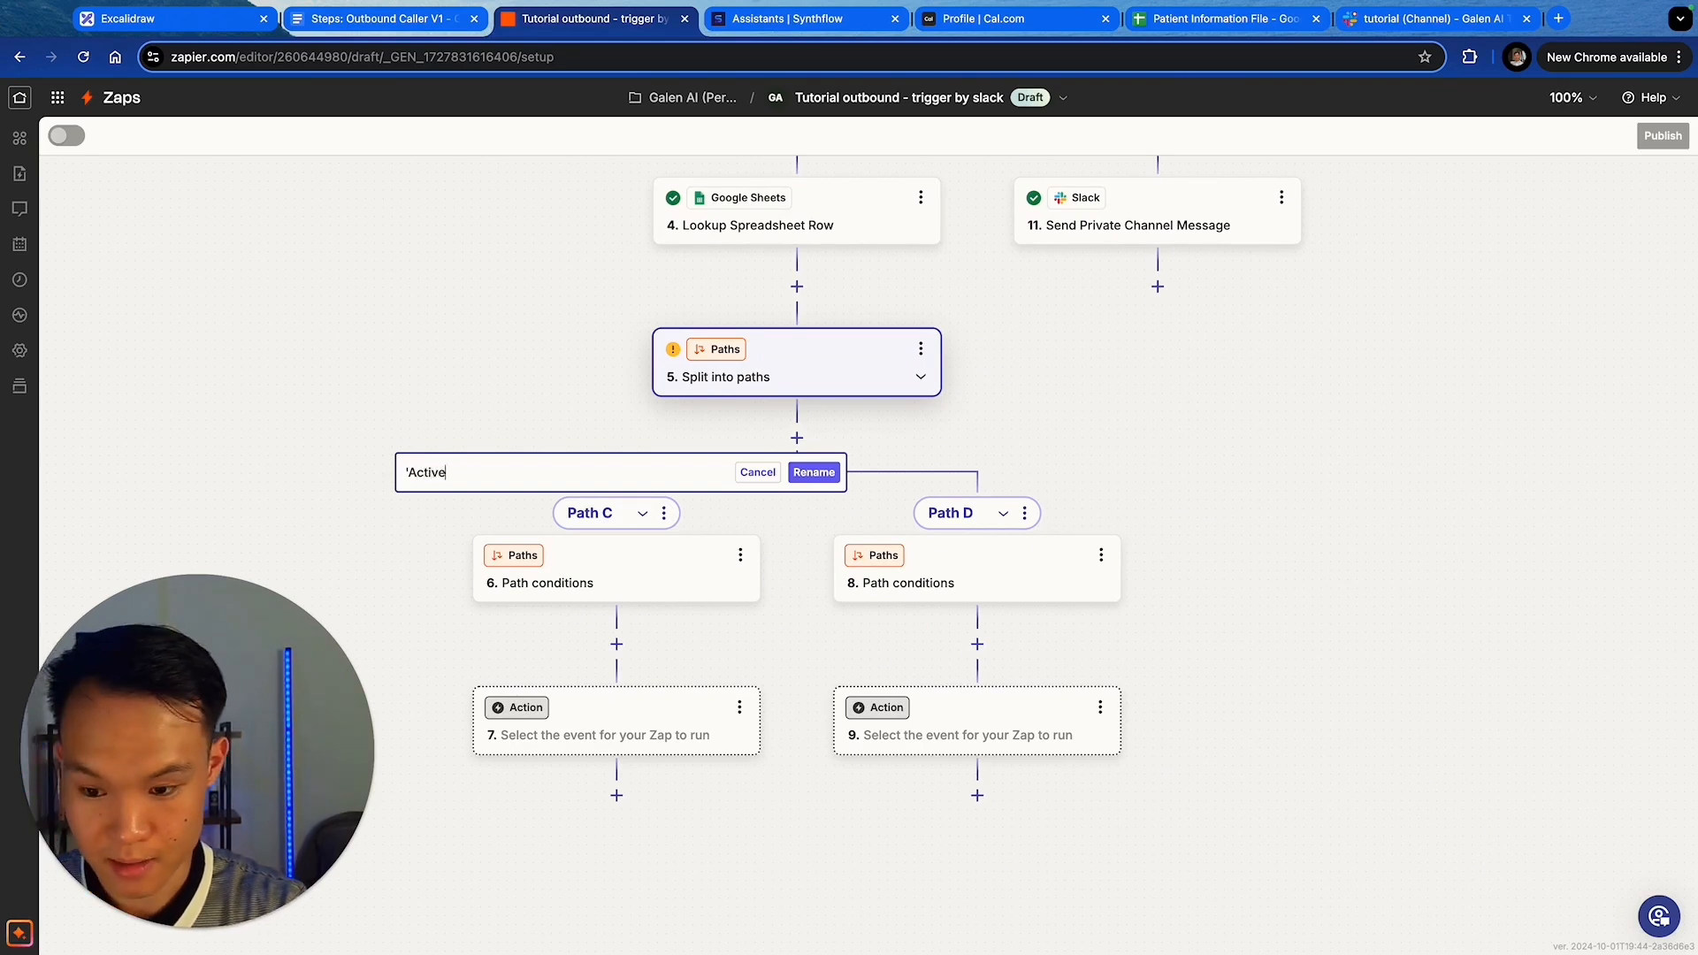
pyautogui.write("' Status Patient Found")
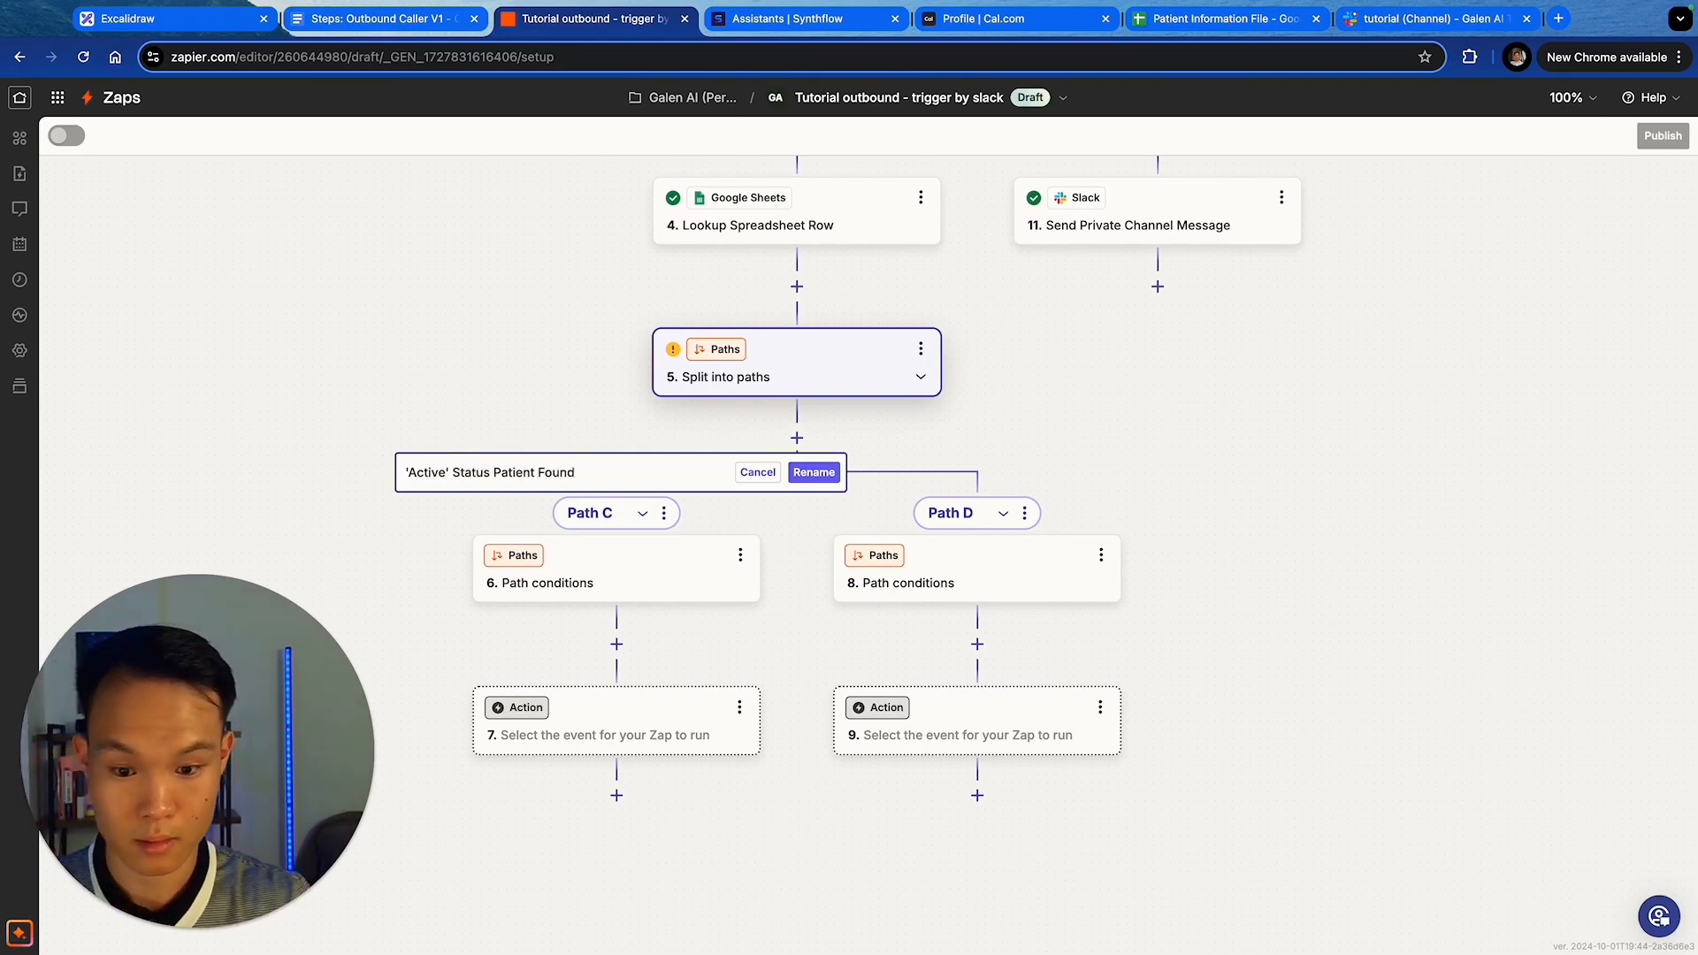
pyautogui.click(815, 474)
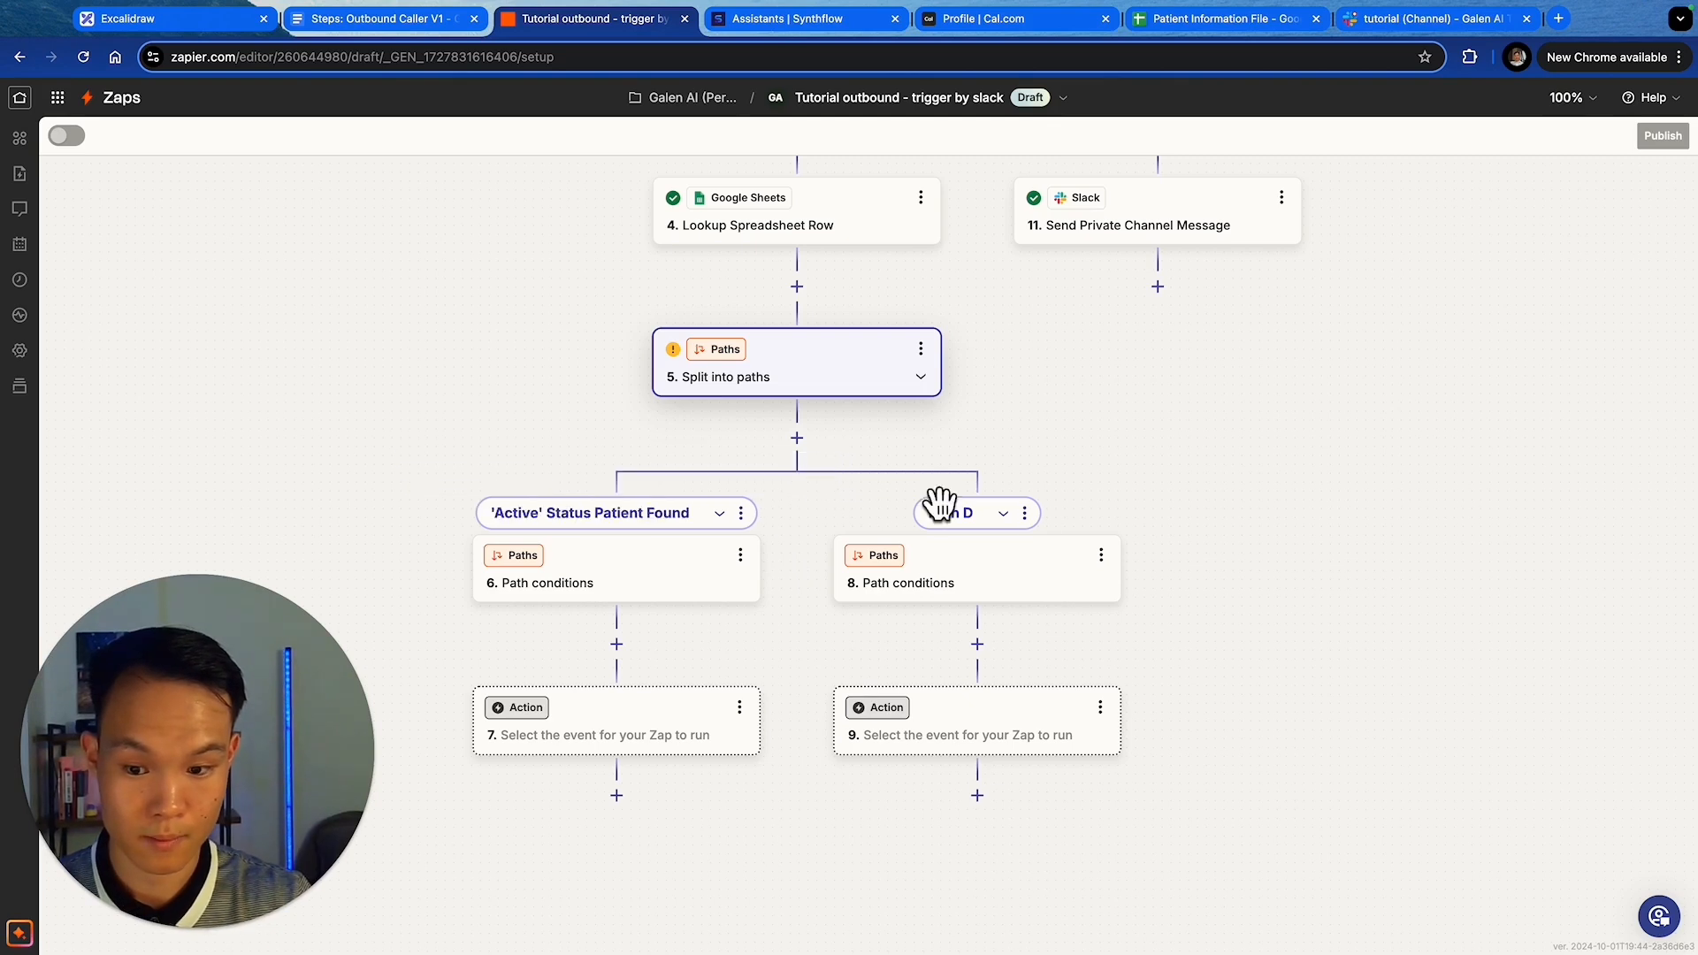
# - Rename the Path D branch to "No Active Status Patients"
pyautogui.click(1025, 517)
pyautogui.click(1101, 523)
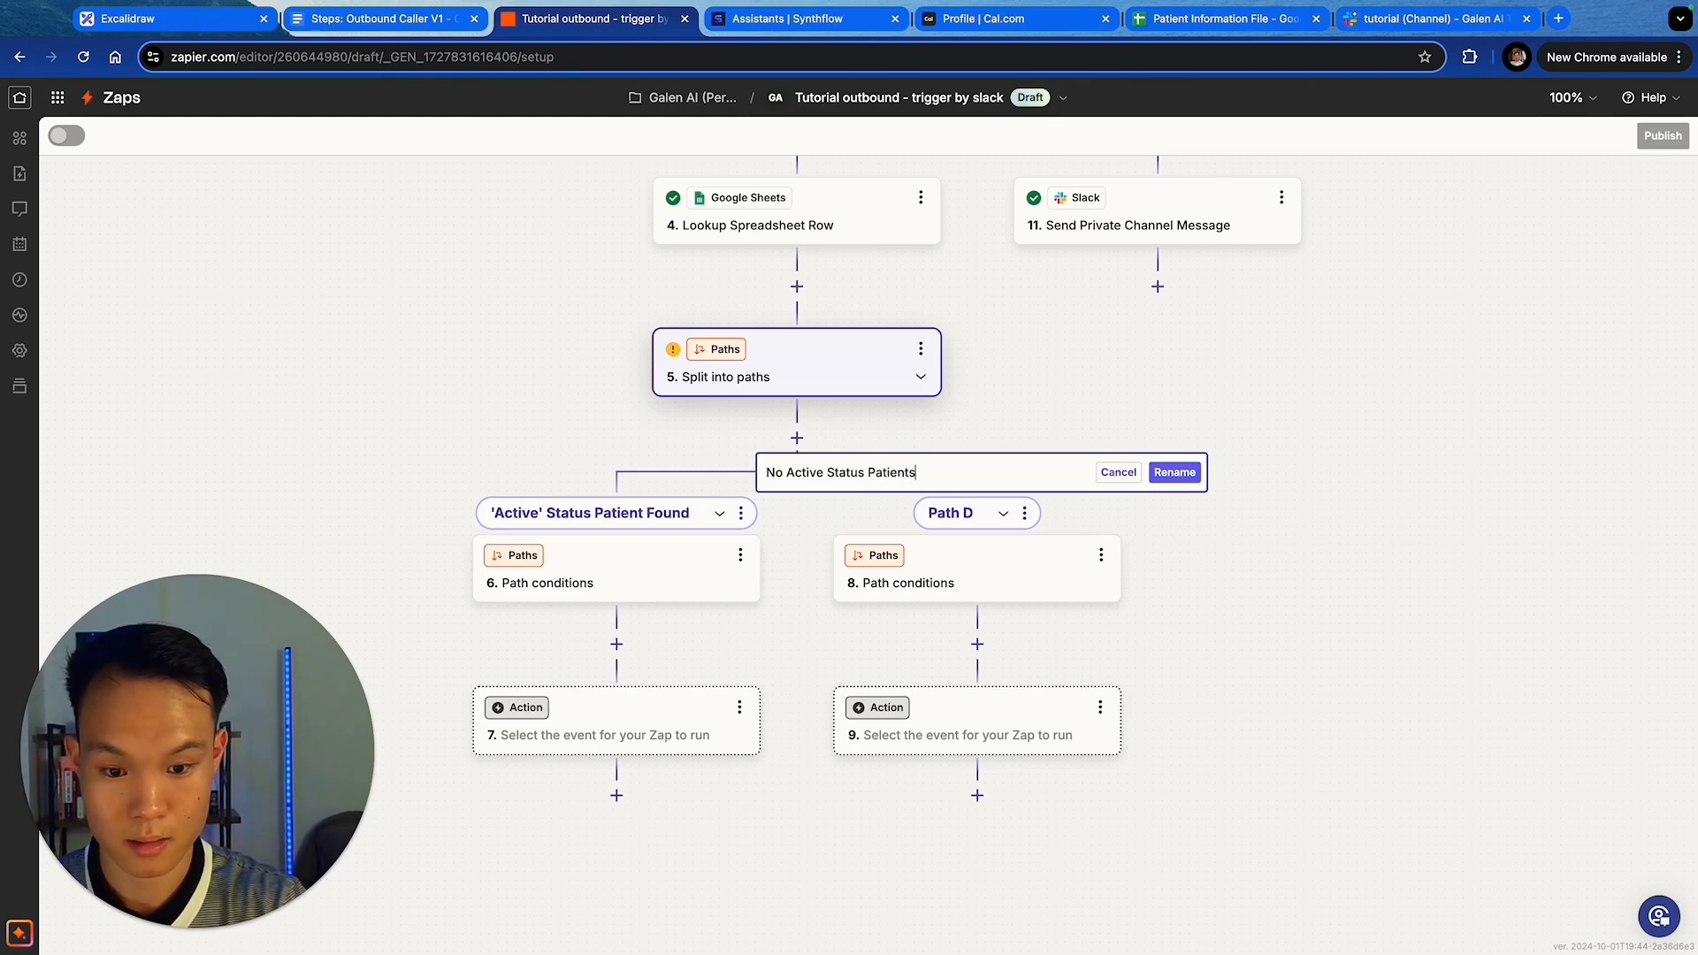
pyautogui.click(1184, 476)
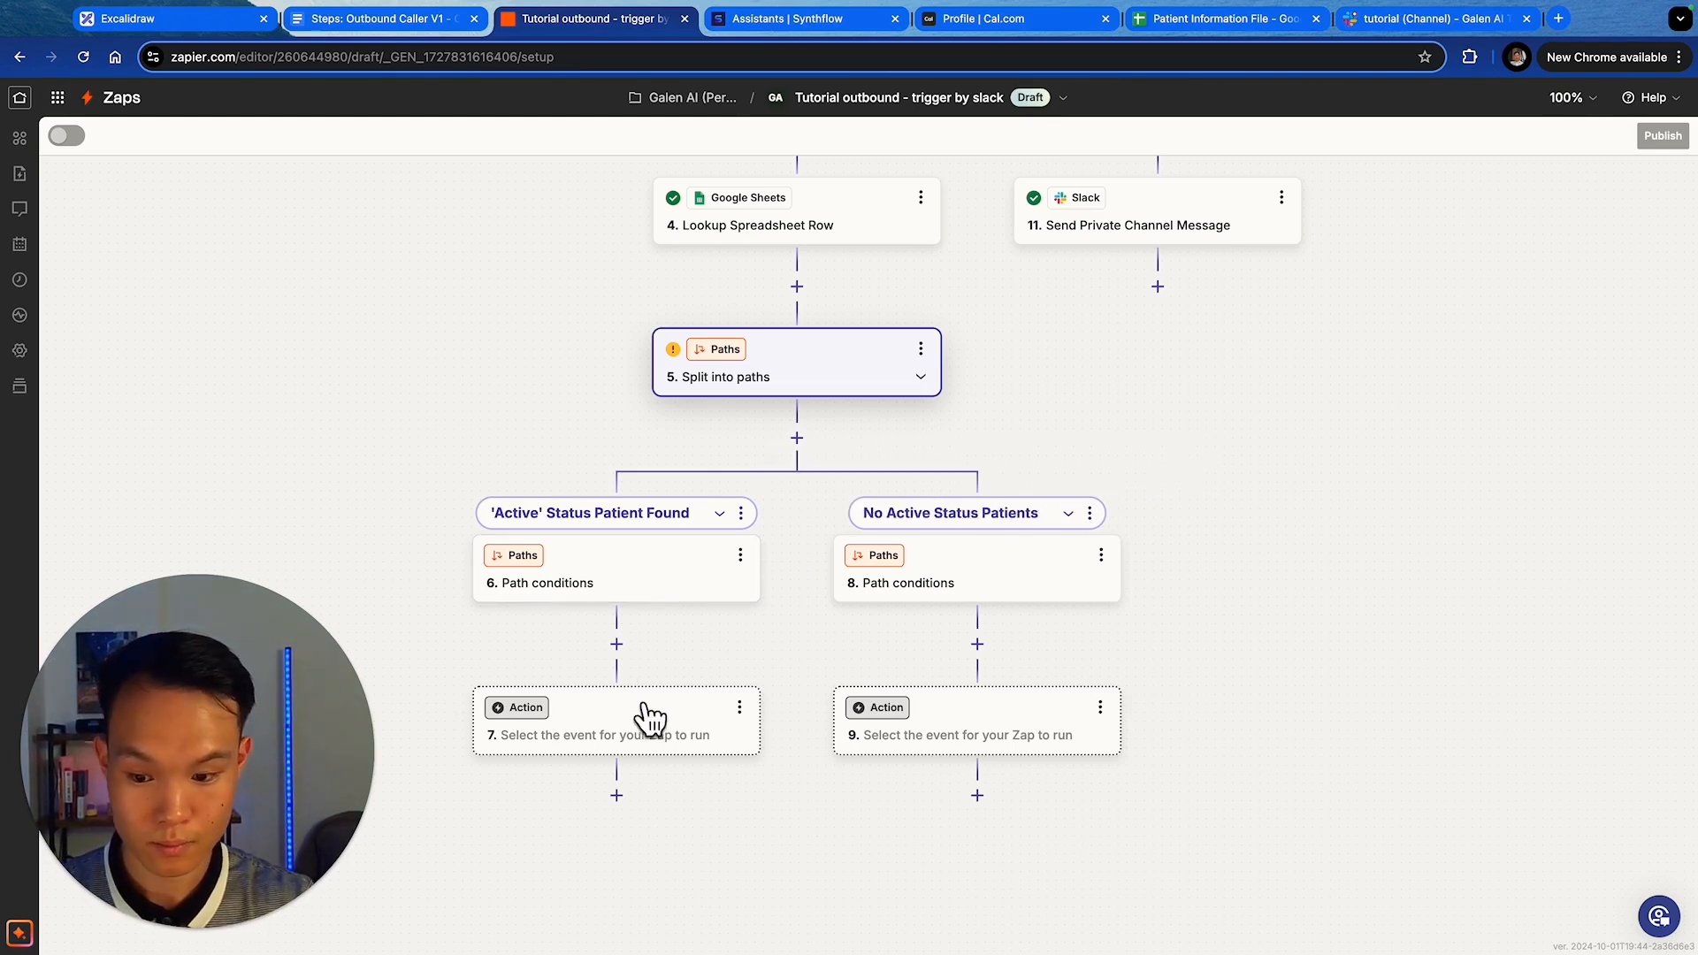
# - Set the 'Active' Status Patient Found path to continue only if the Lookup Spreadsheet Row Status exactly matches "Active", and test the rule
pyautogui.click(698, 591)
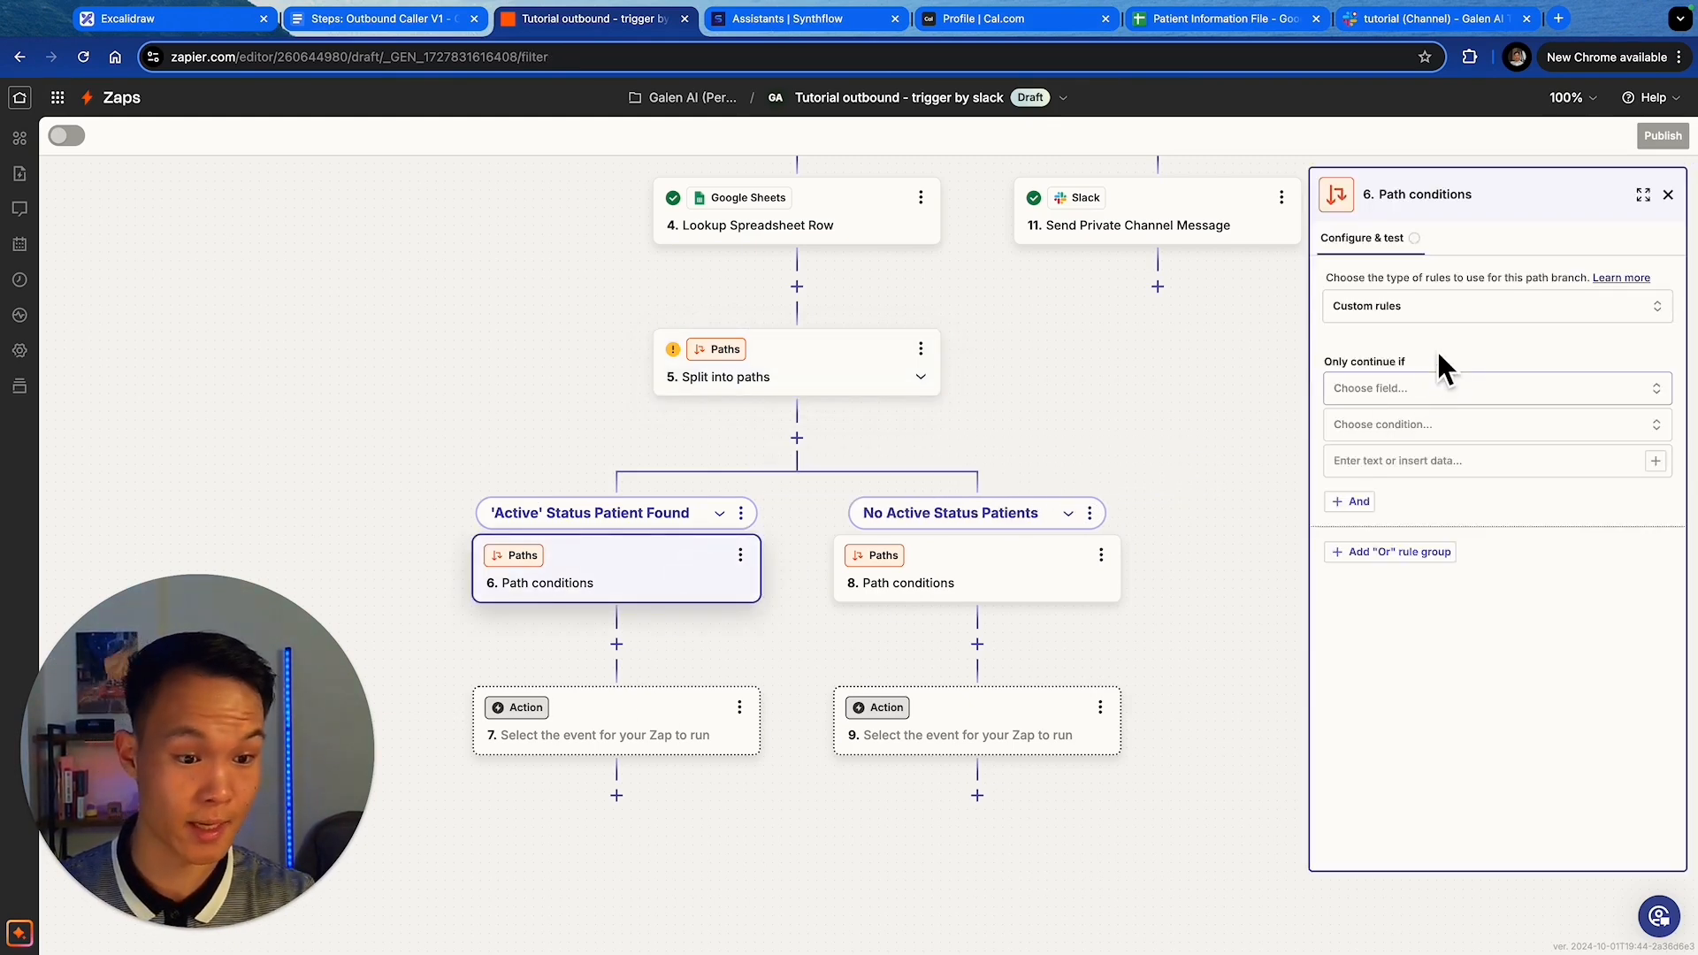
pyautogui.click(1442, 387)
pyautogui.click(1163, 605)
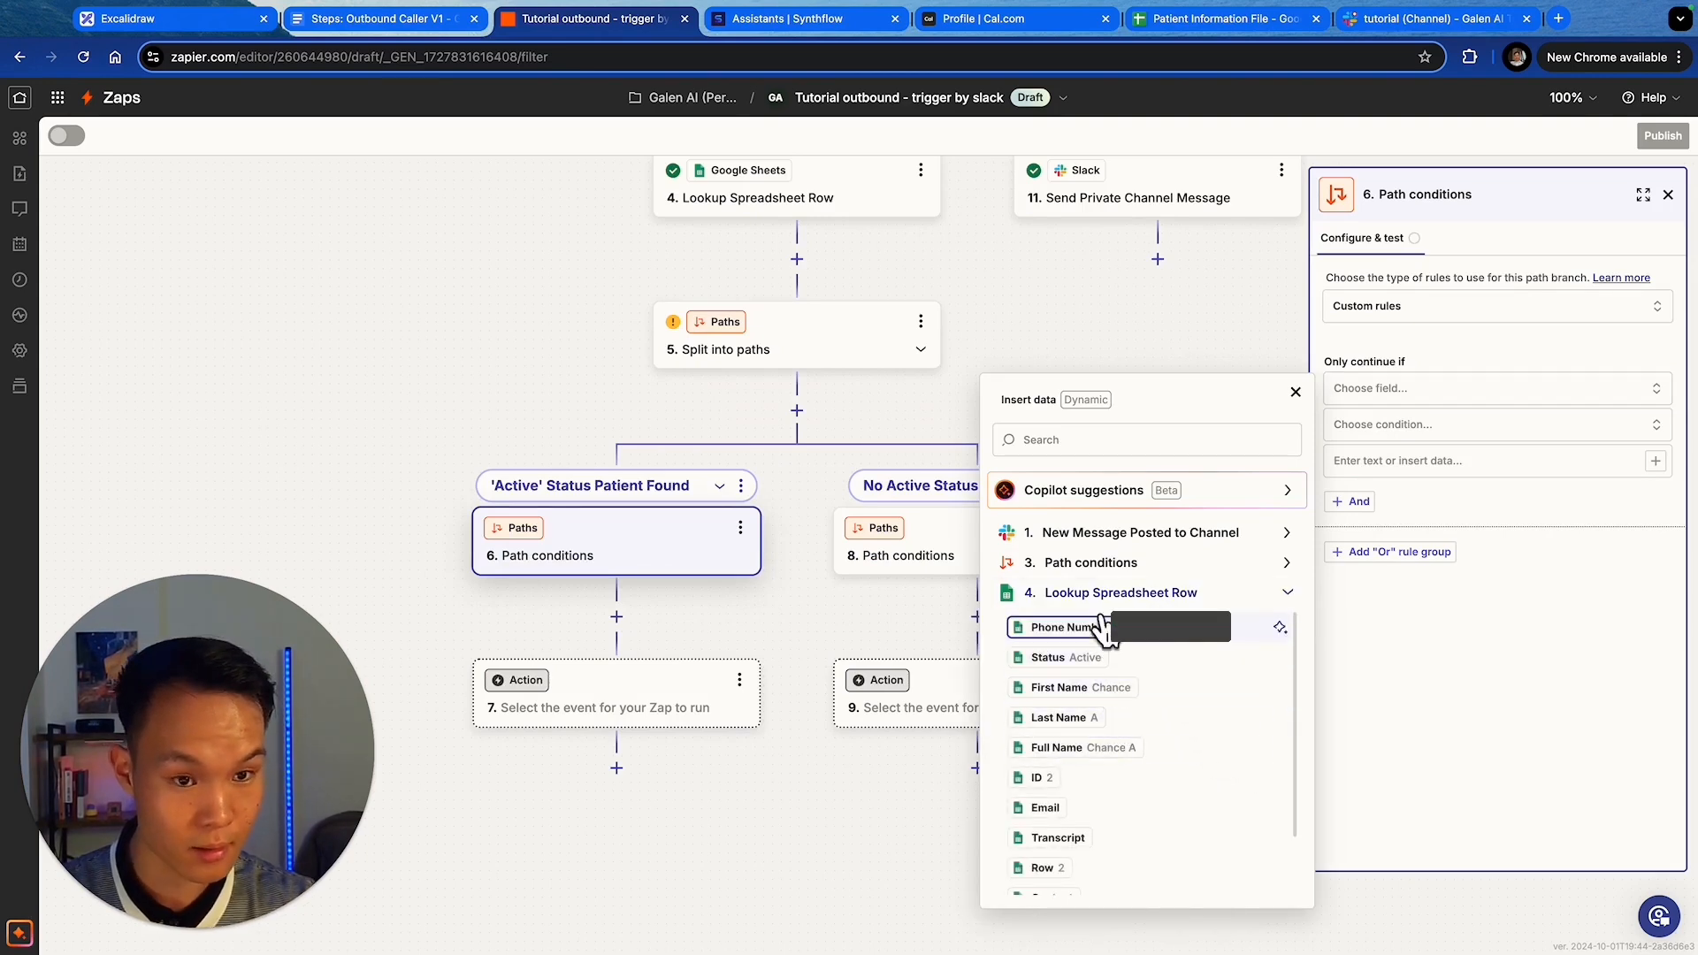
pyautogui.click(1231, 27)
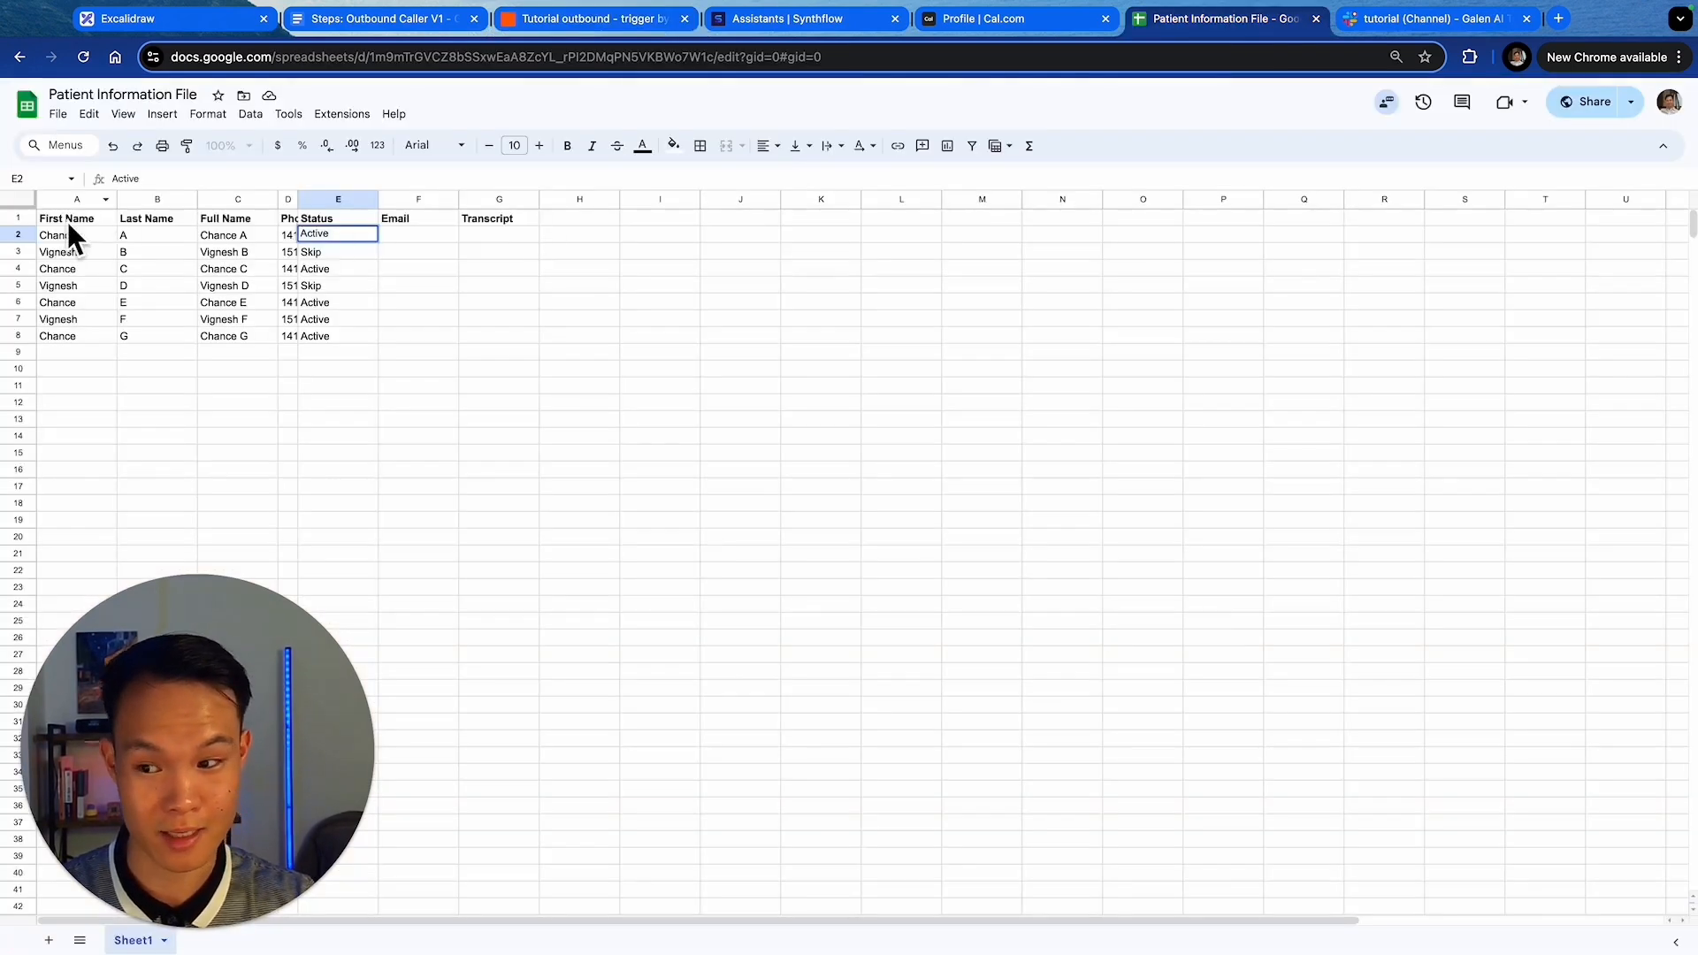
pyautogui.click(396, 23)
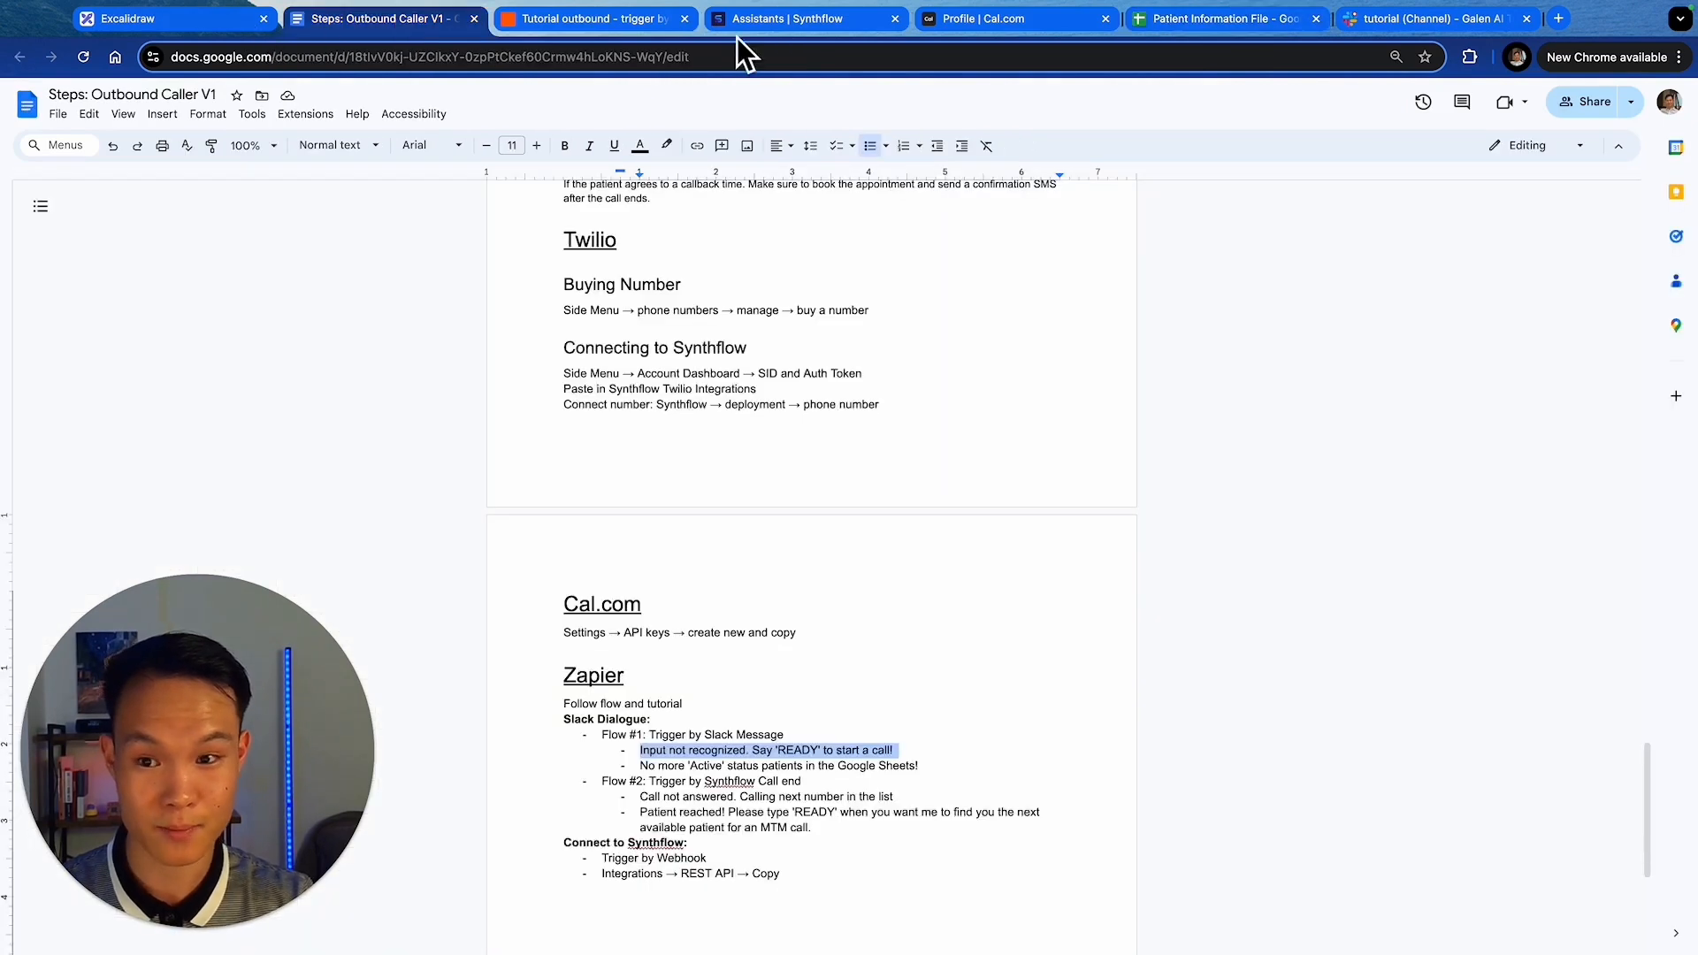
pyautogui.click(591, 19)
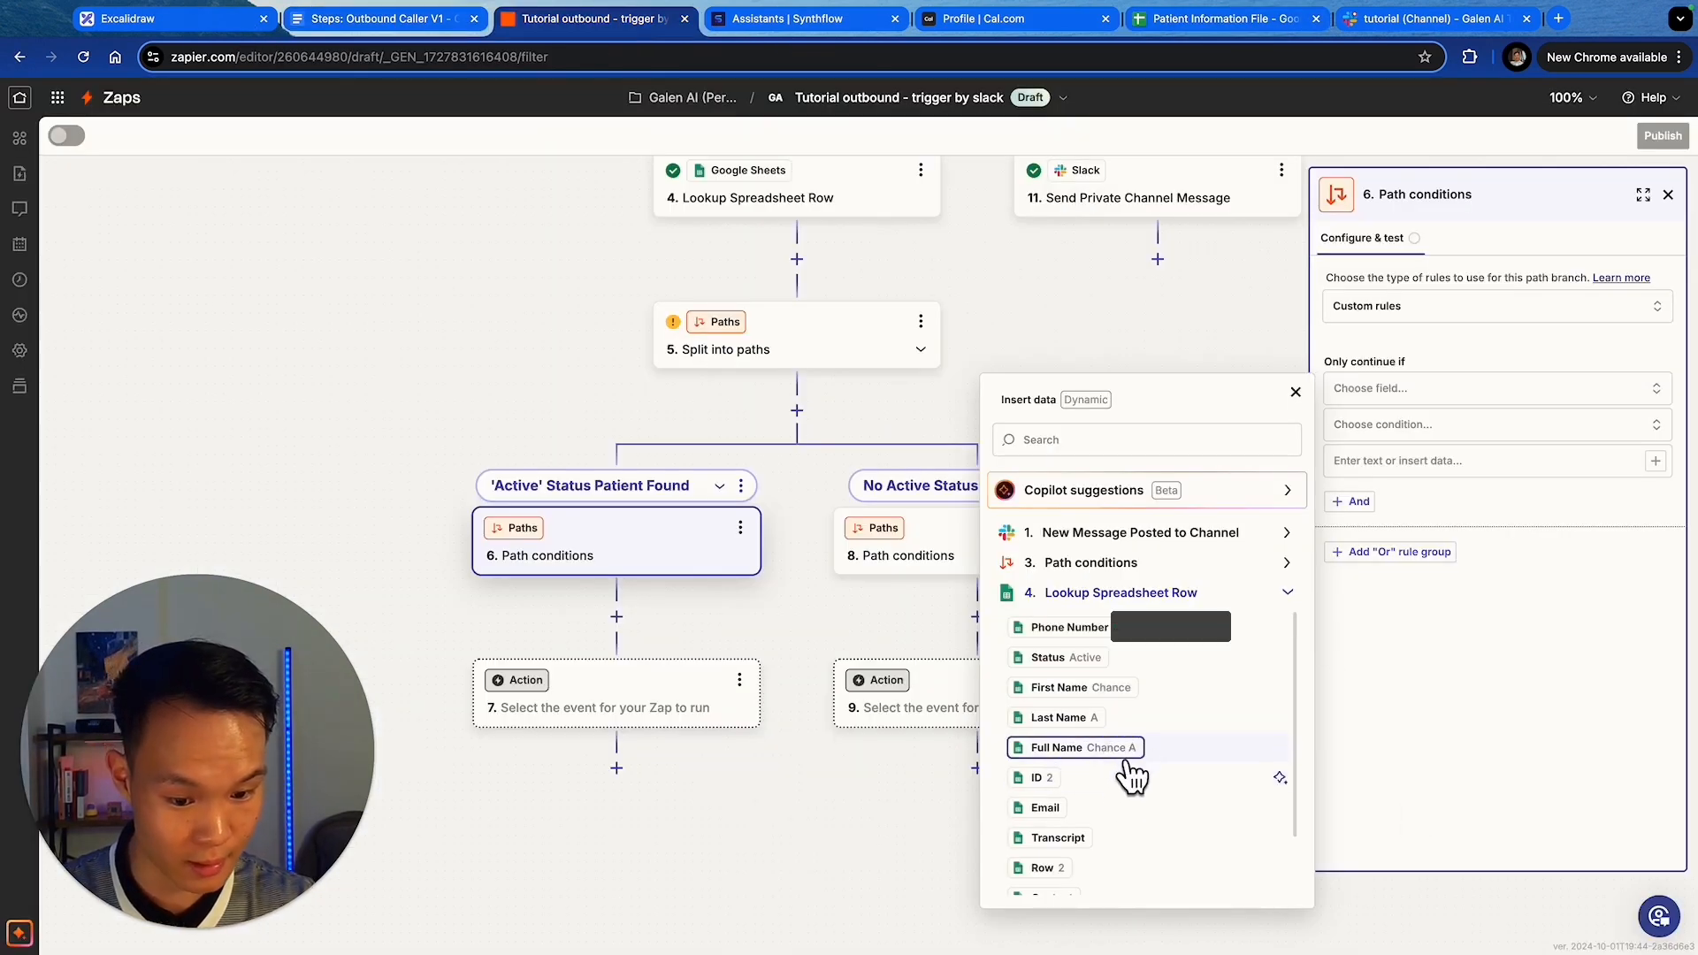
pyautogui.click(1094, 658)
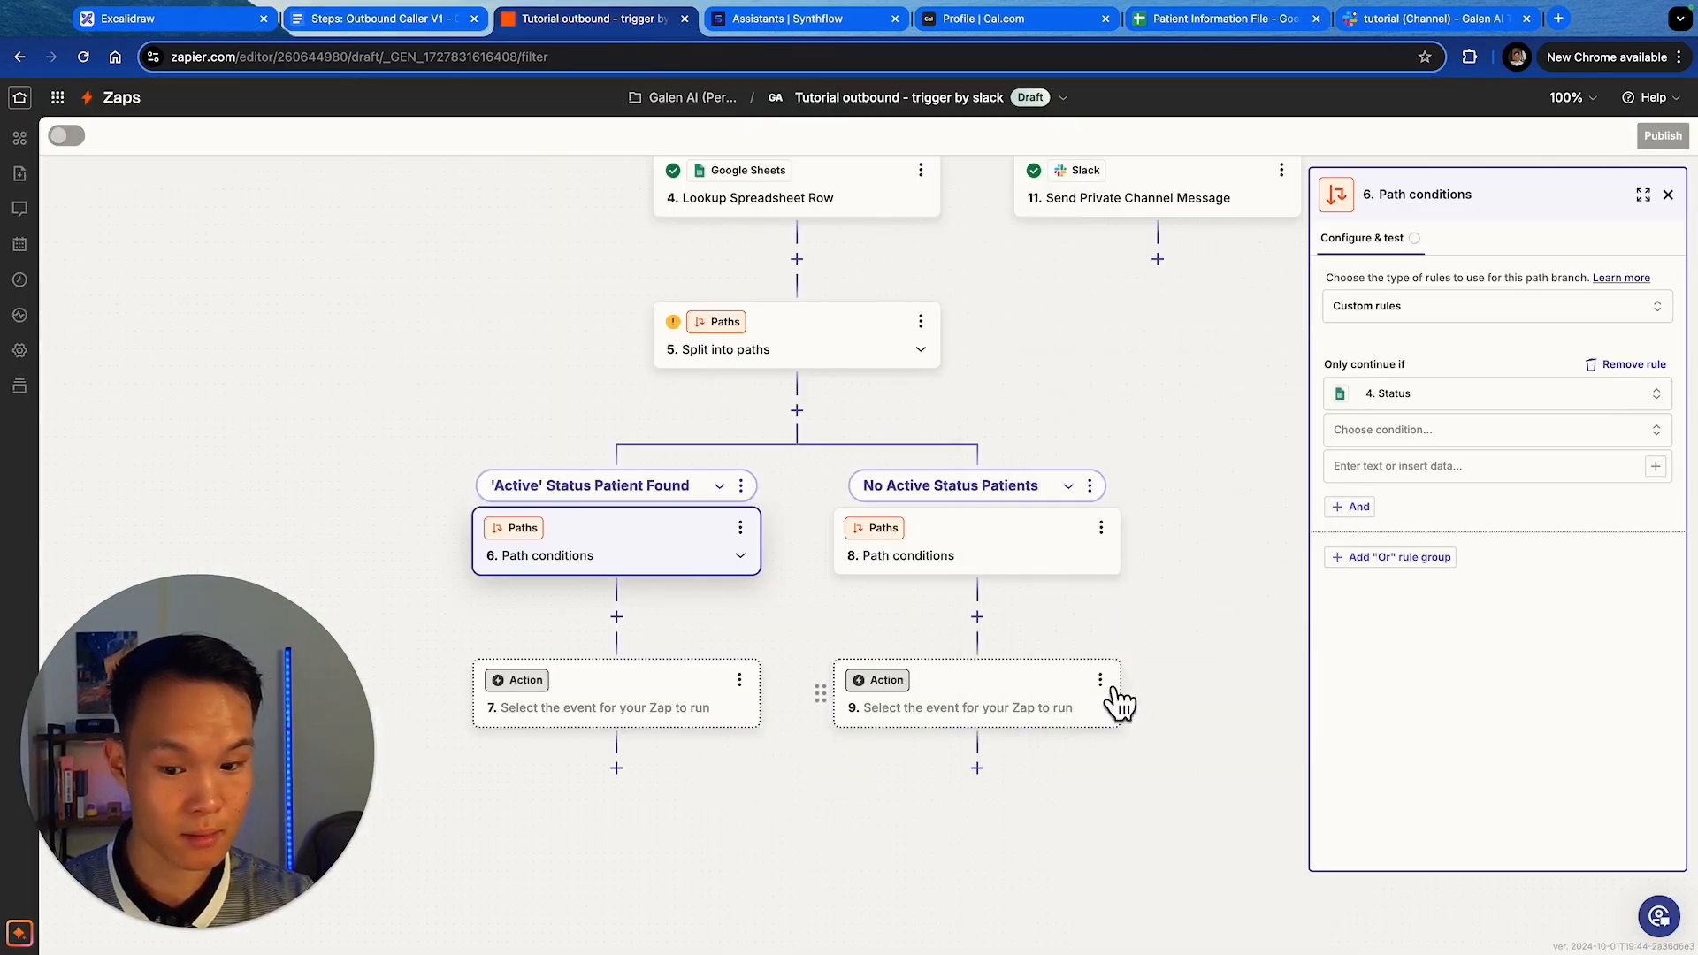
pyautogui.click(1495, 432)
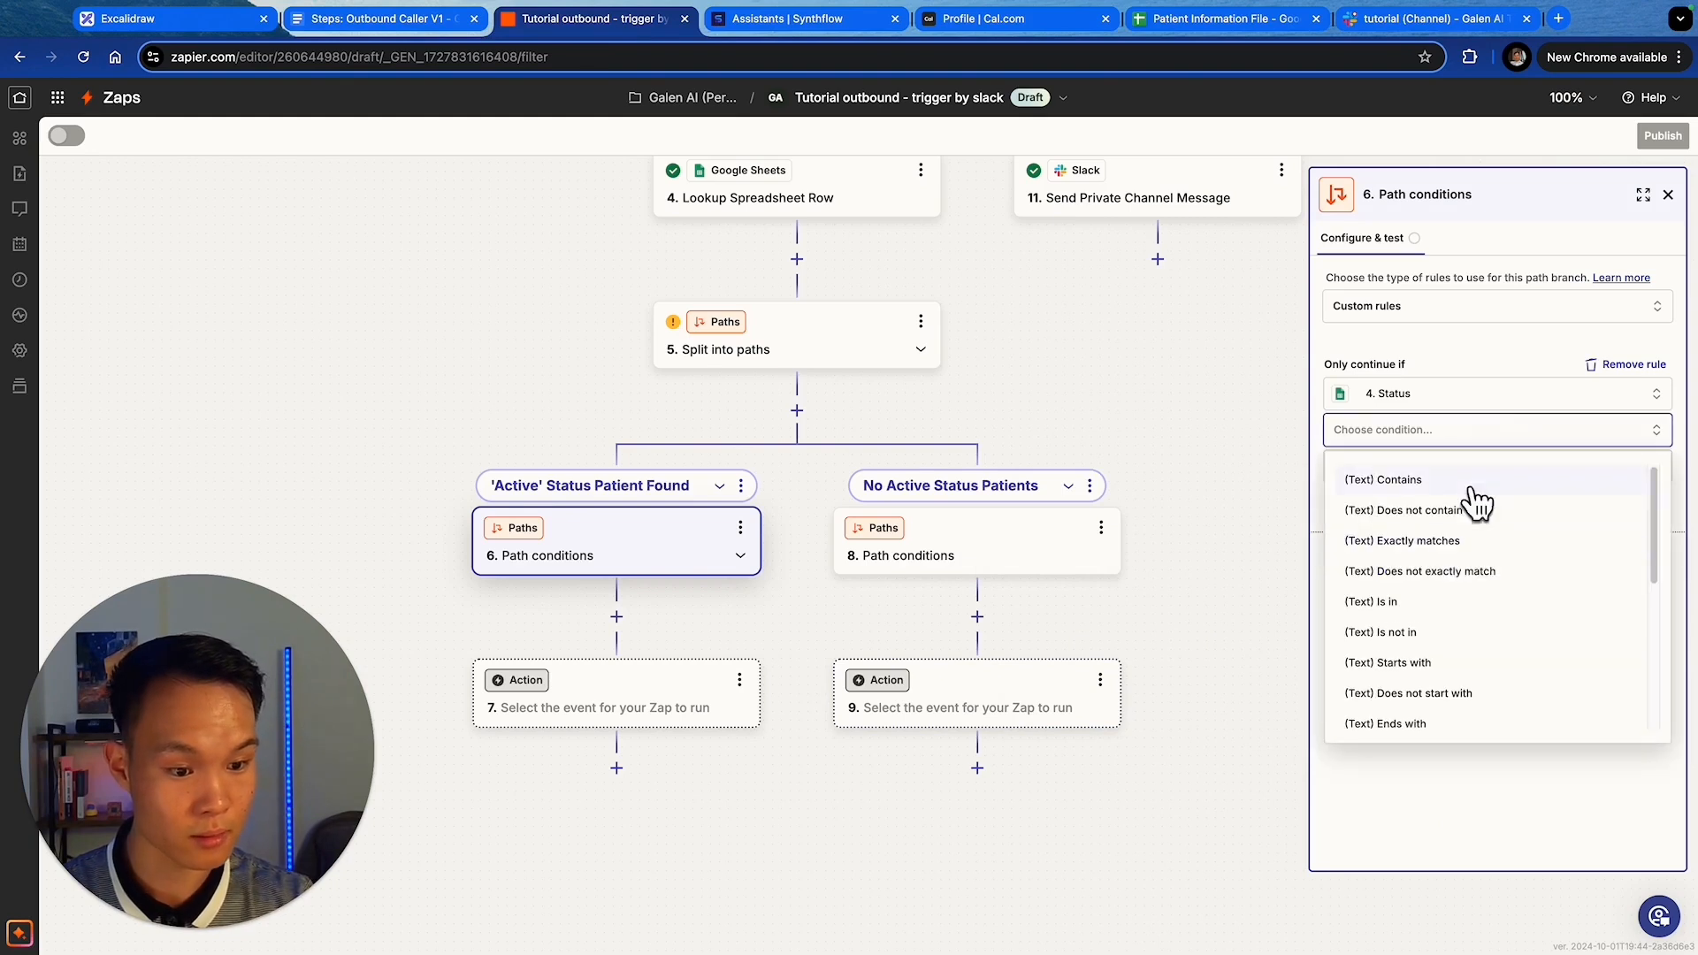
pyautogui.click(1471, 541)
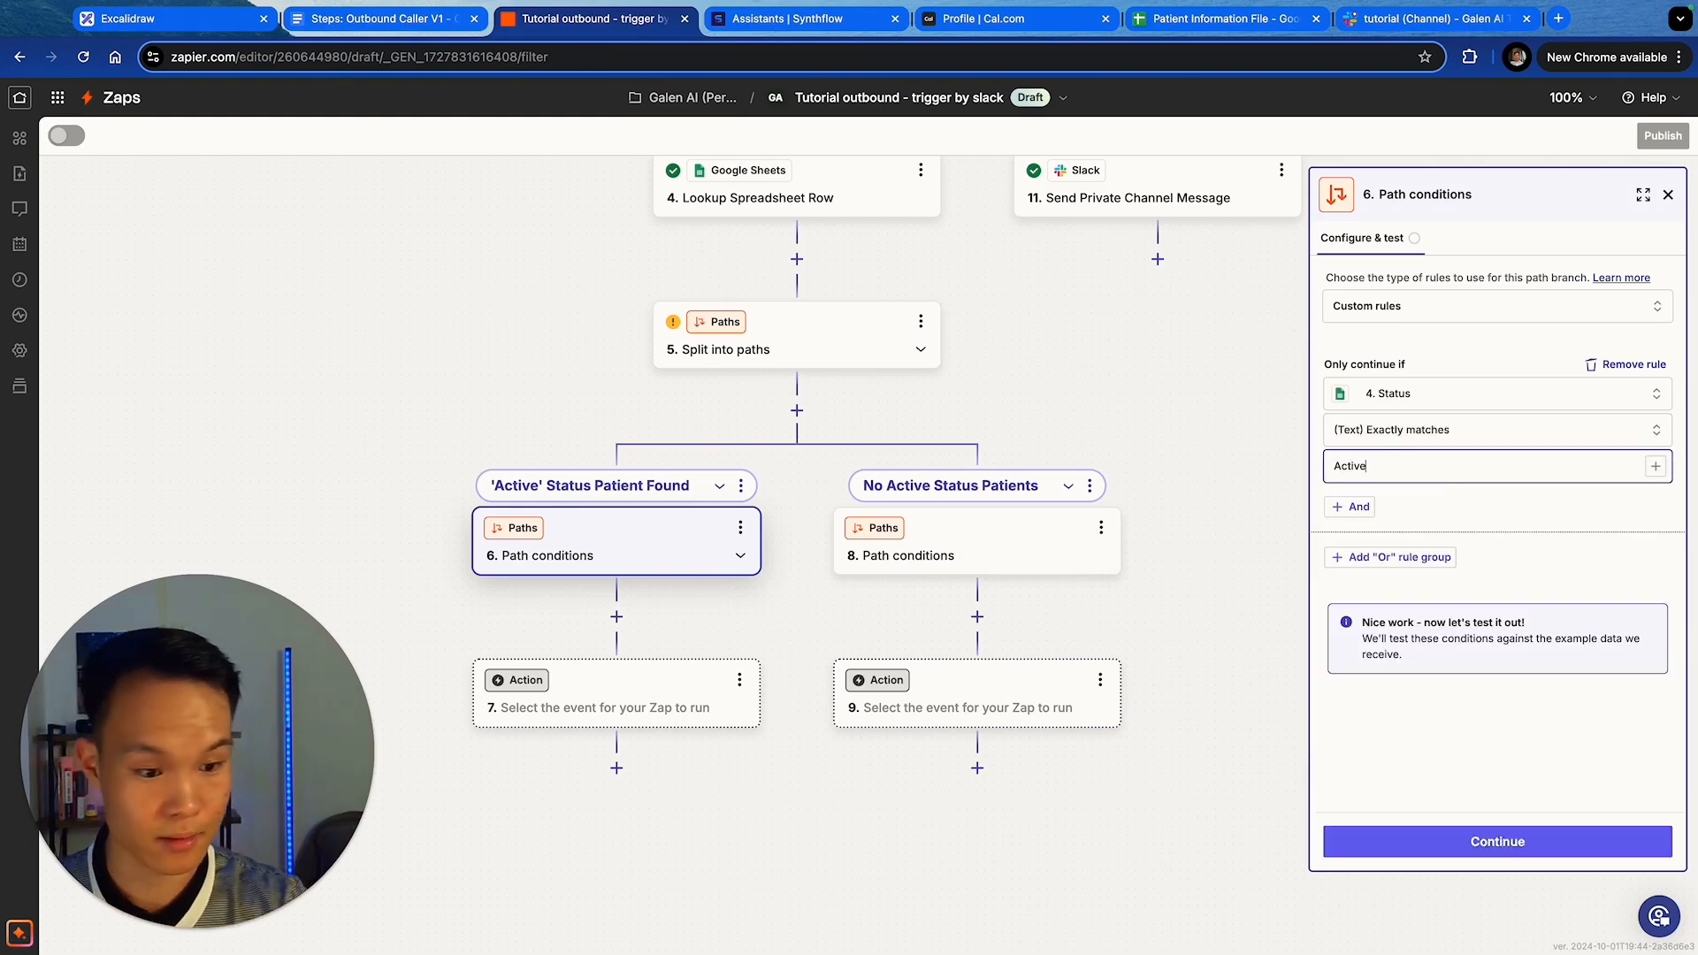
pyautogui.click(1452, 849)
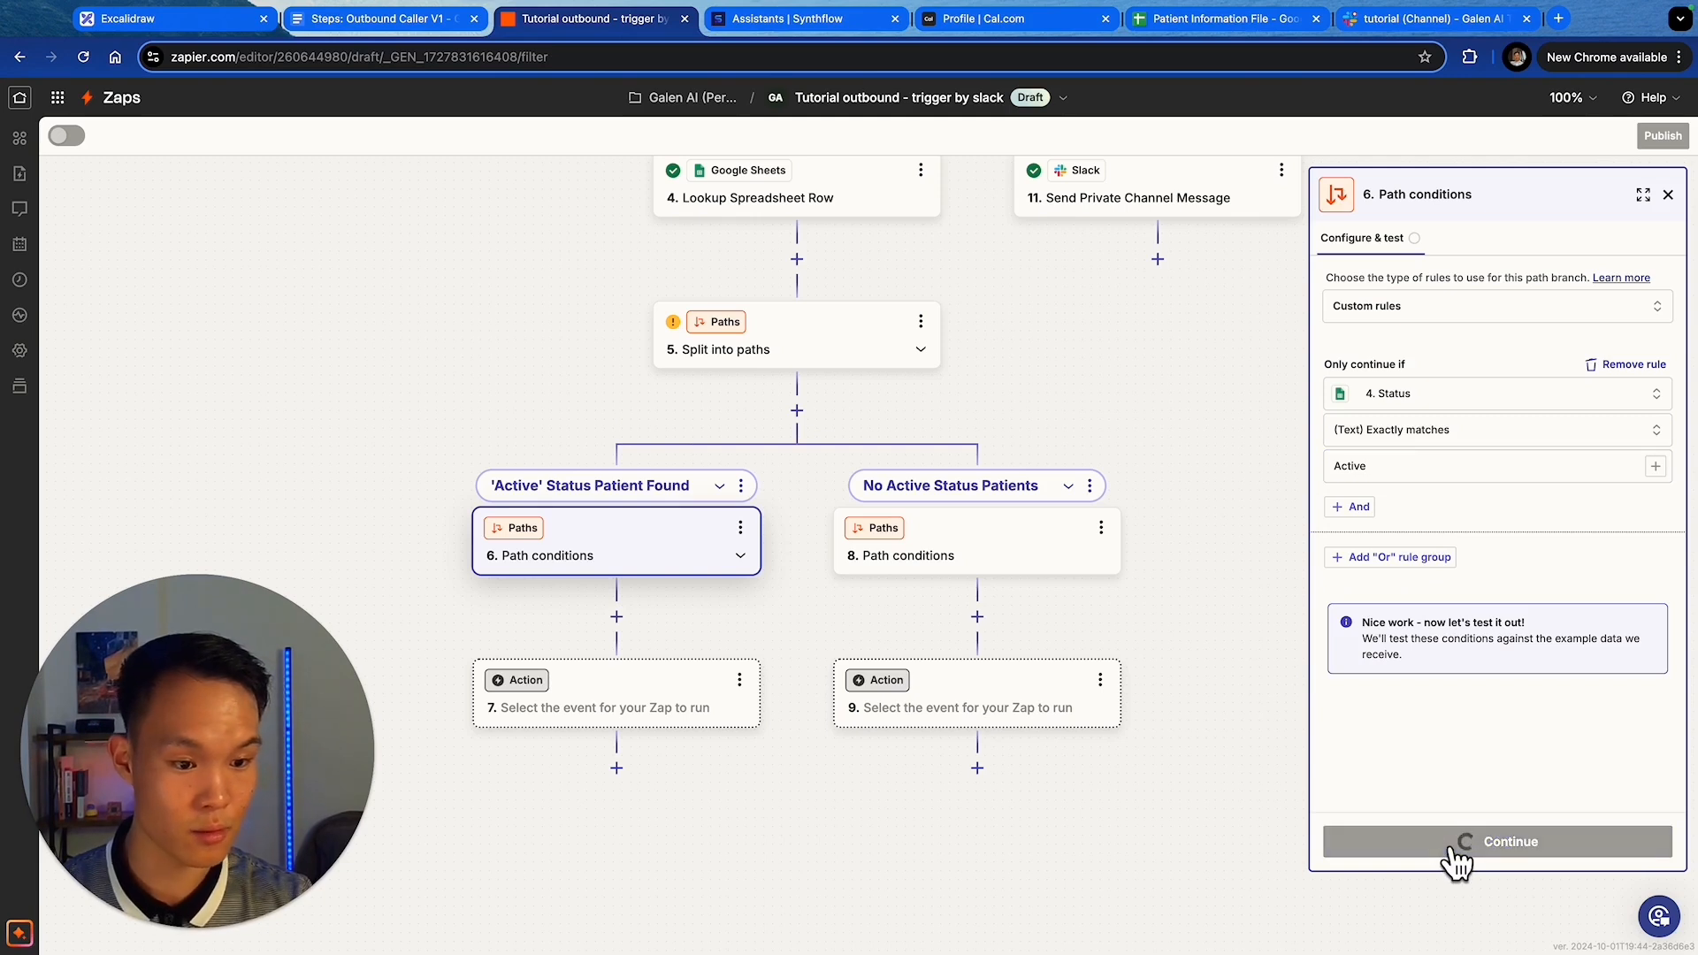
pyautogui.click(1668, 196)
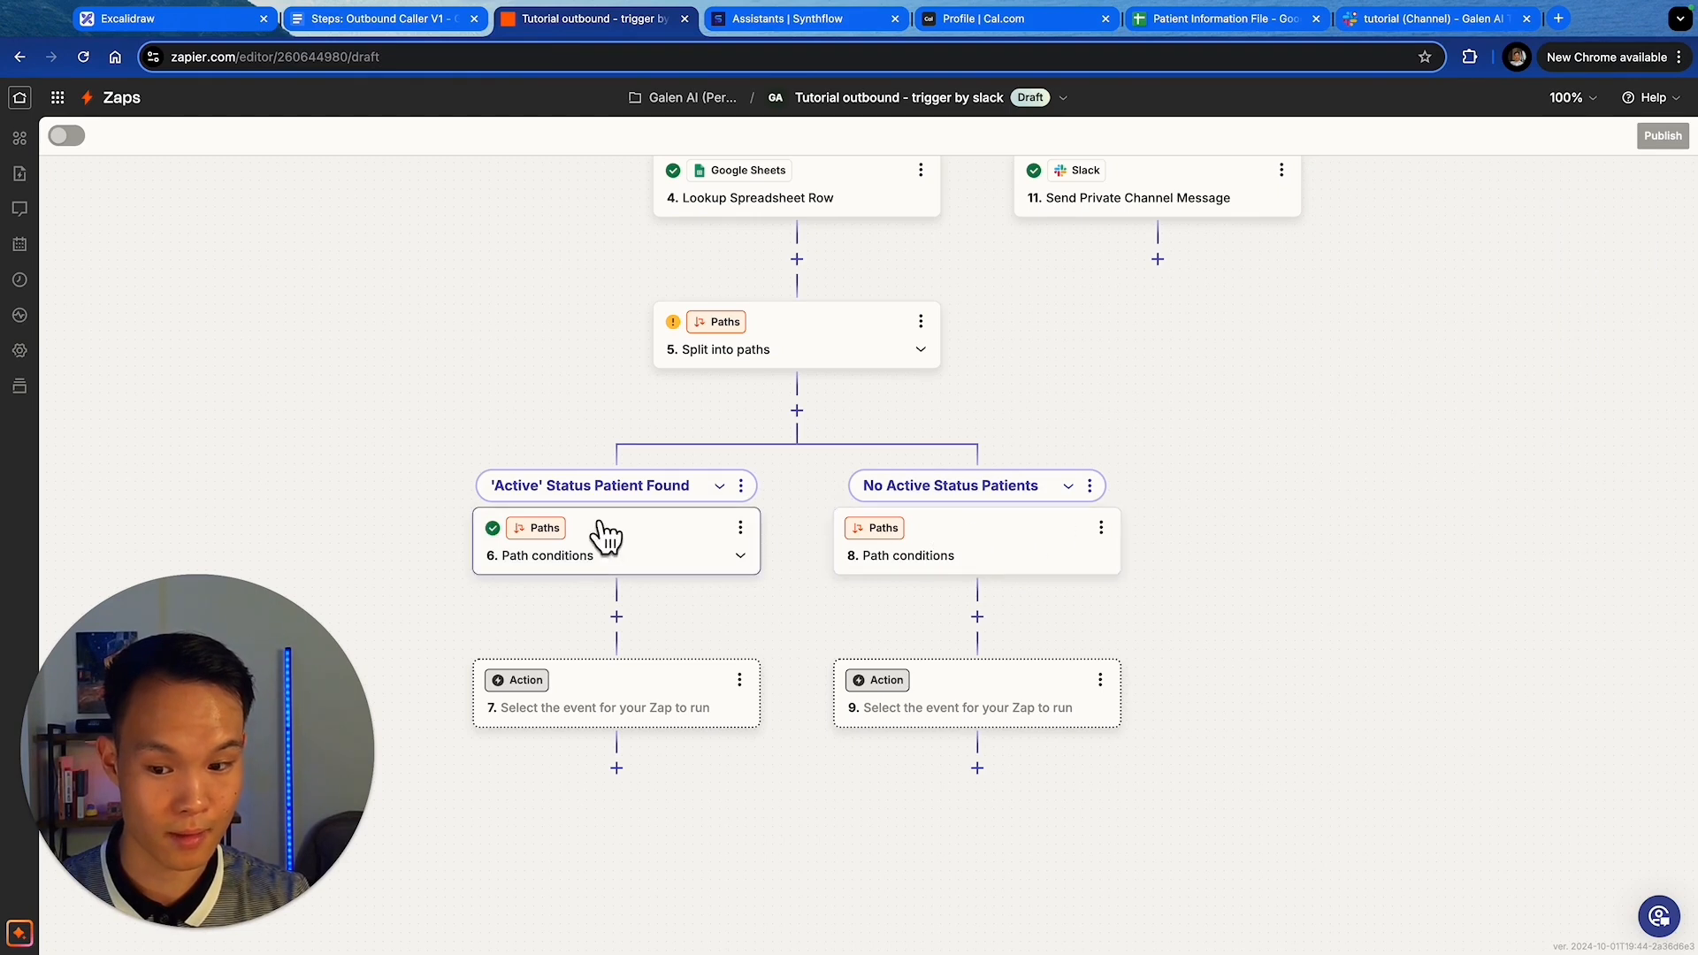
# - Set the No Active Status Patients path to continue only if the lookup Status does not exactly match "Active", and test the rule
pyautogui.click(1017, 554)
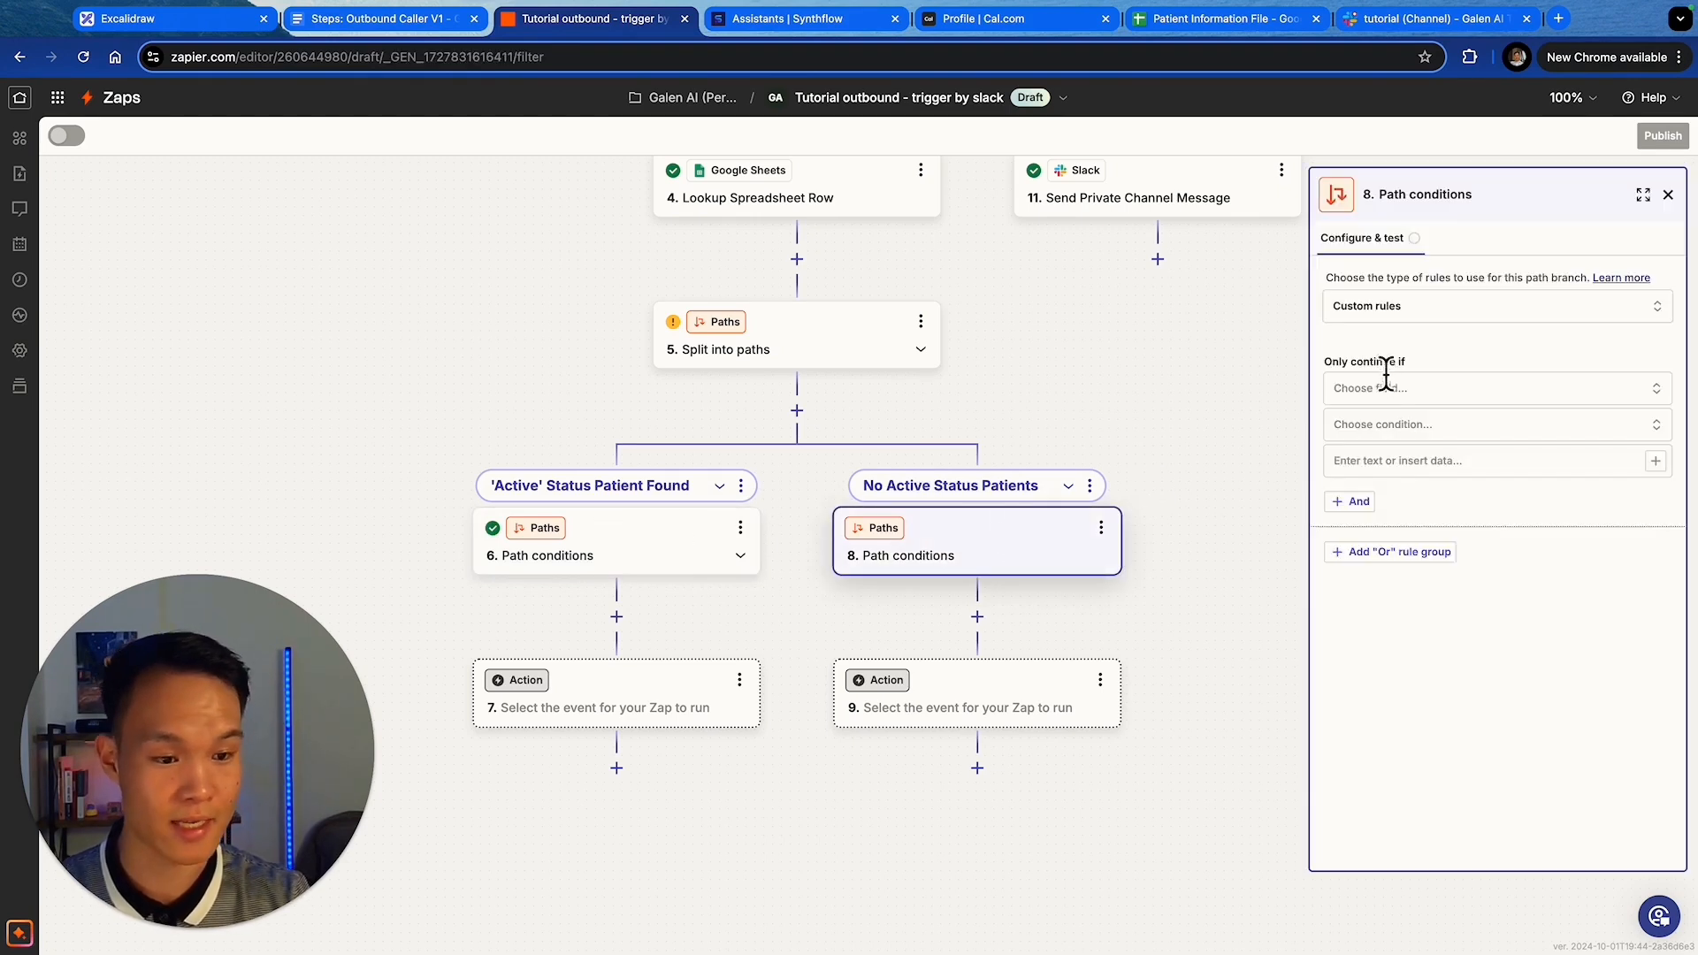
pyautogui.click(1389, 389)
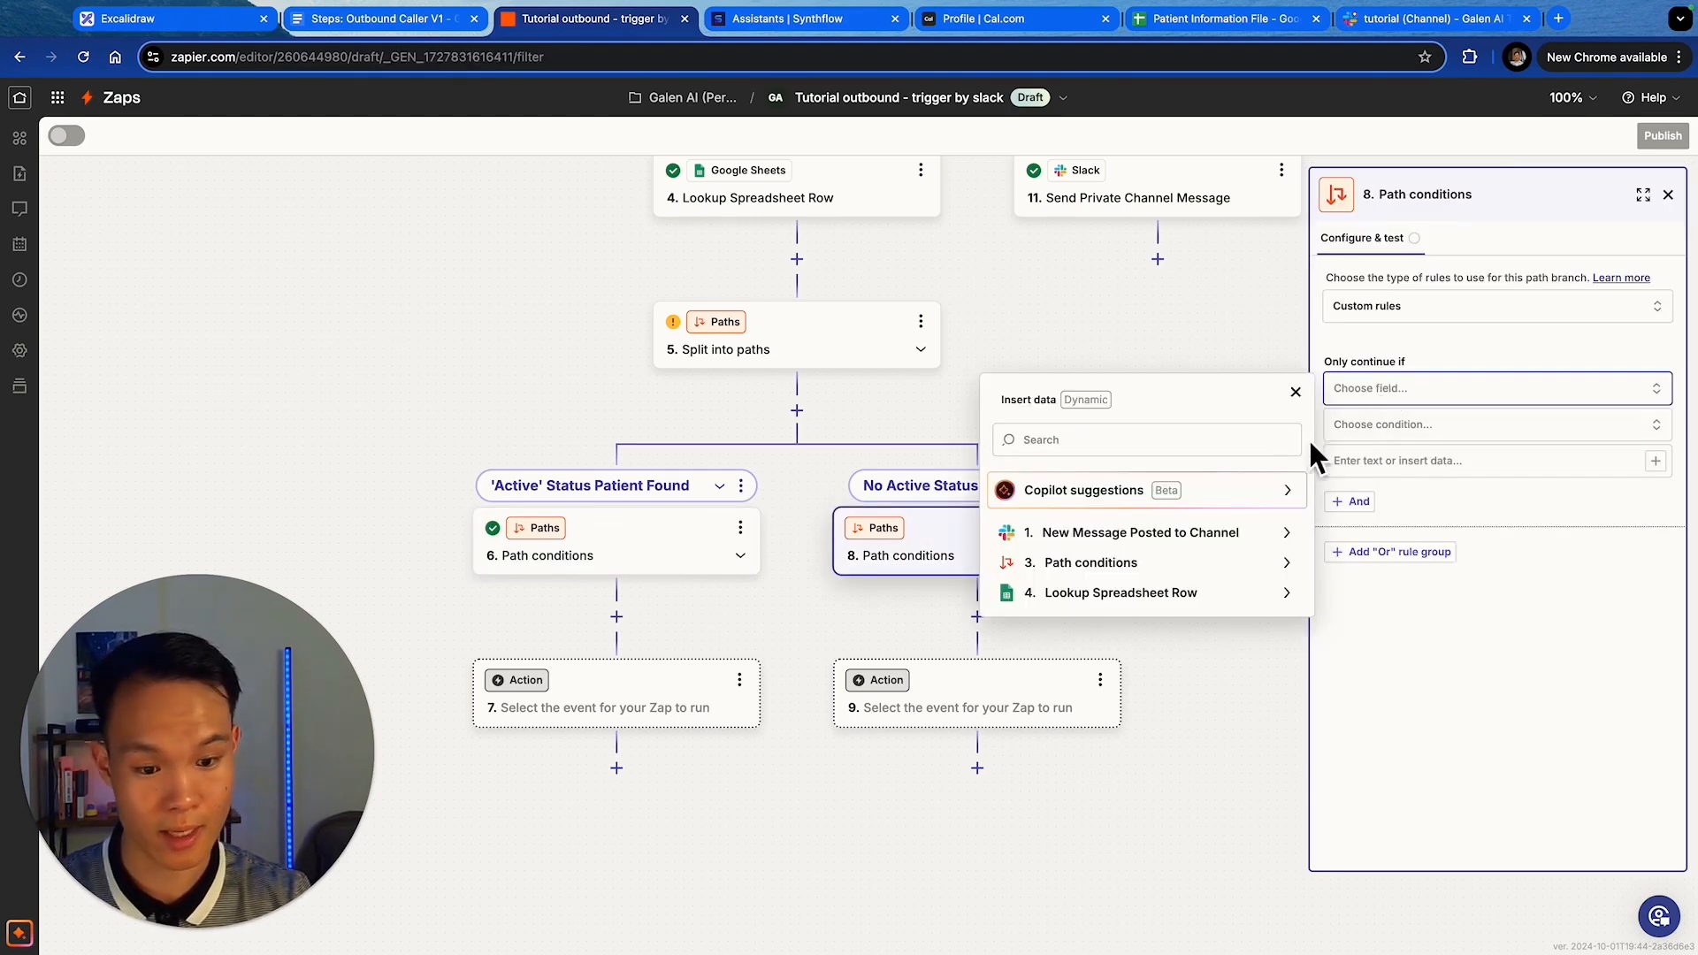
pyautogui.click(1148, 610)
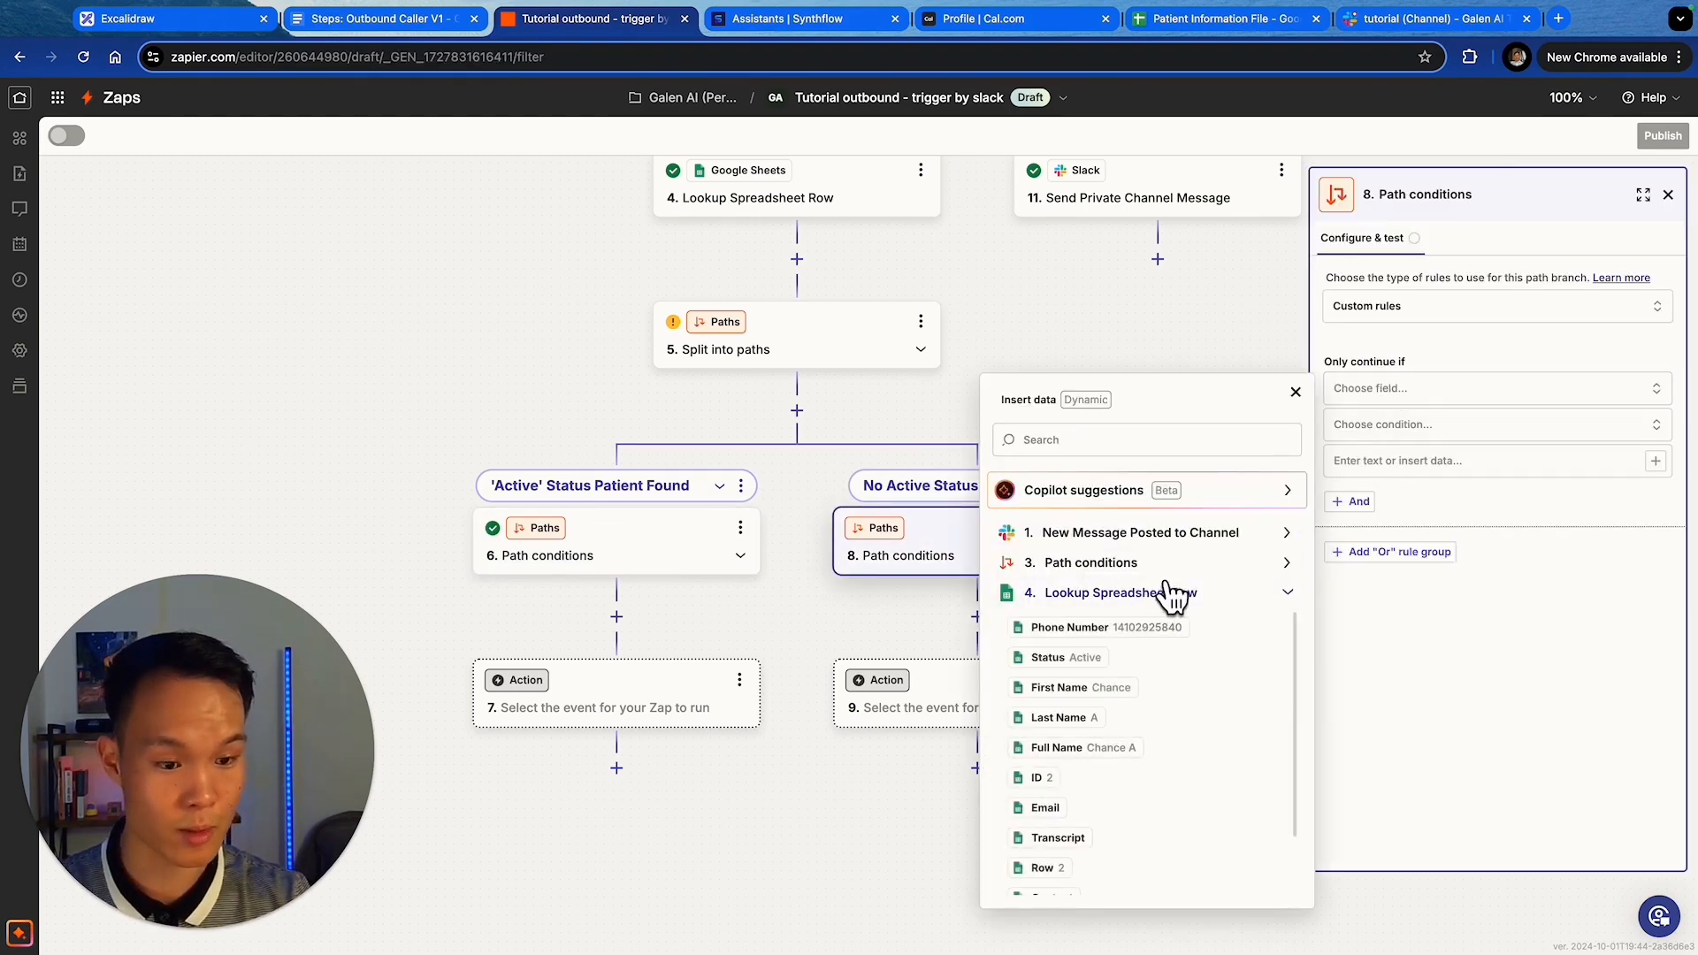
pyautogui.click(1064, 661)
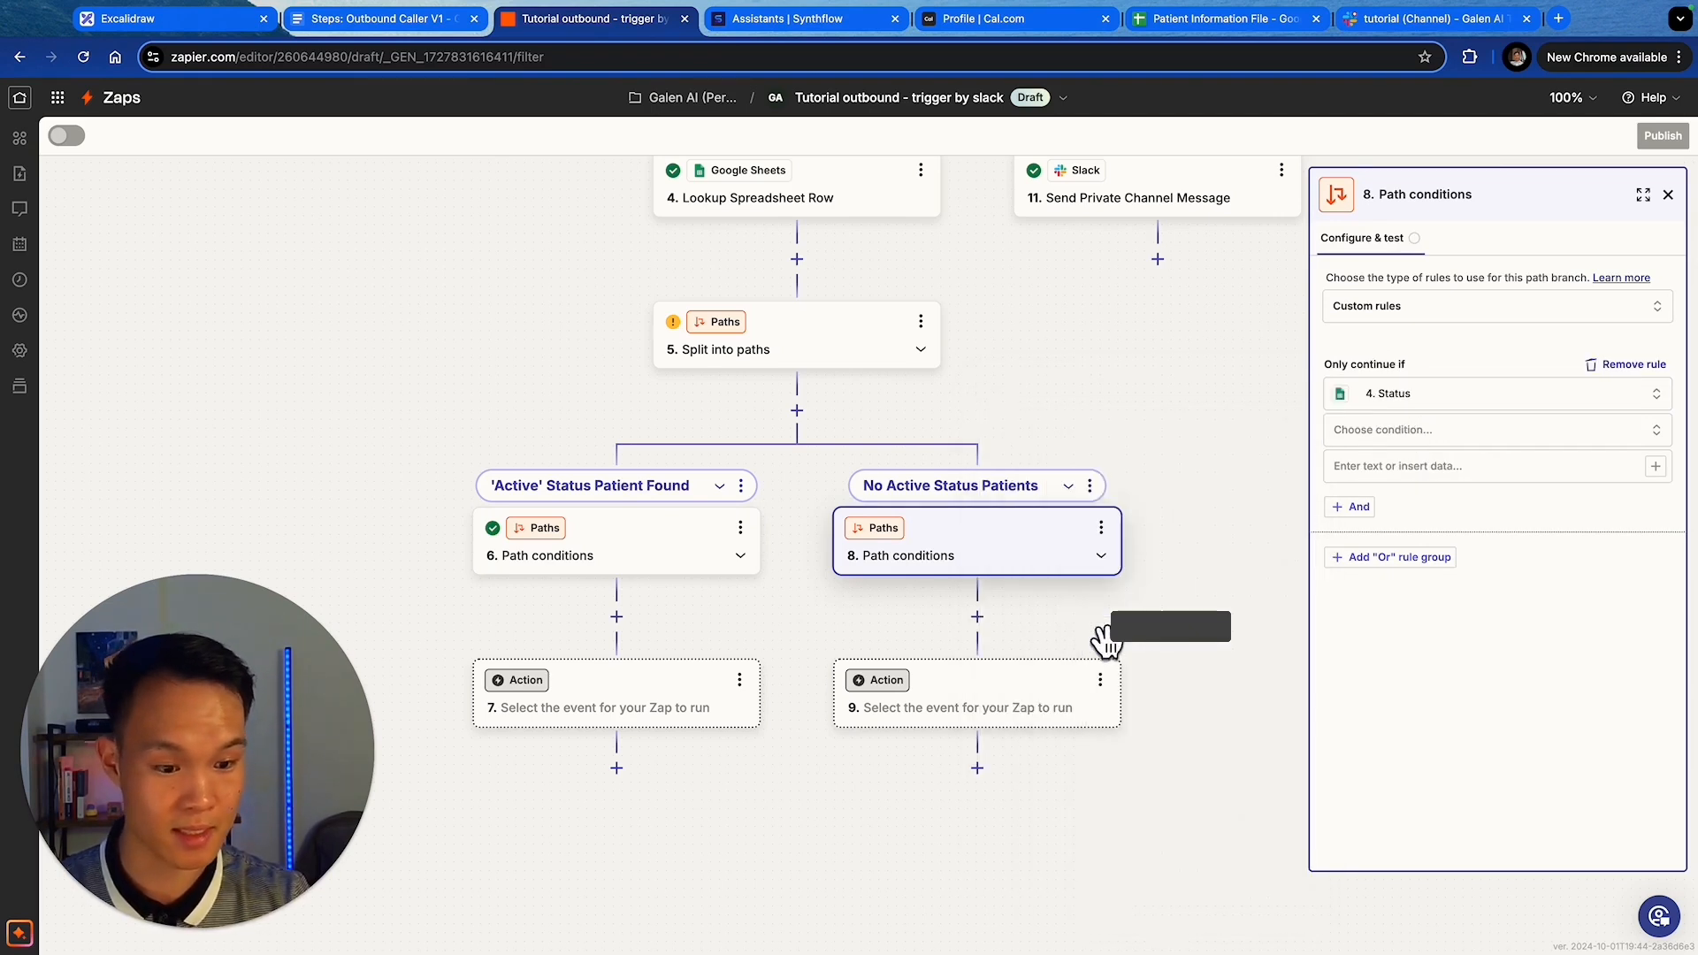
pyautogui.click(1442, 432)
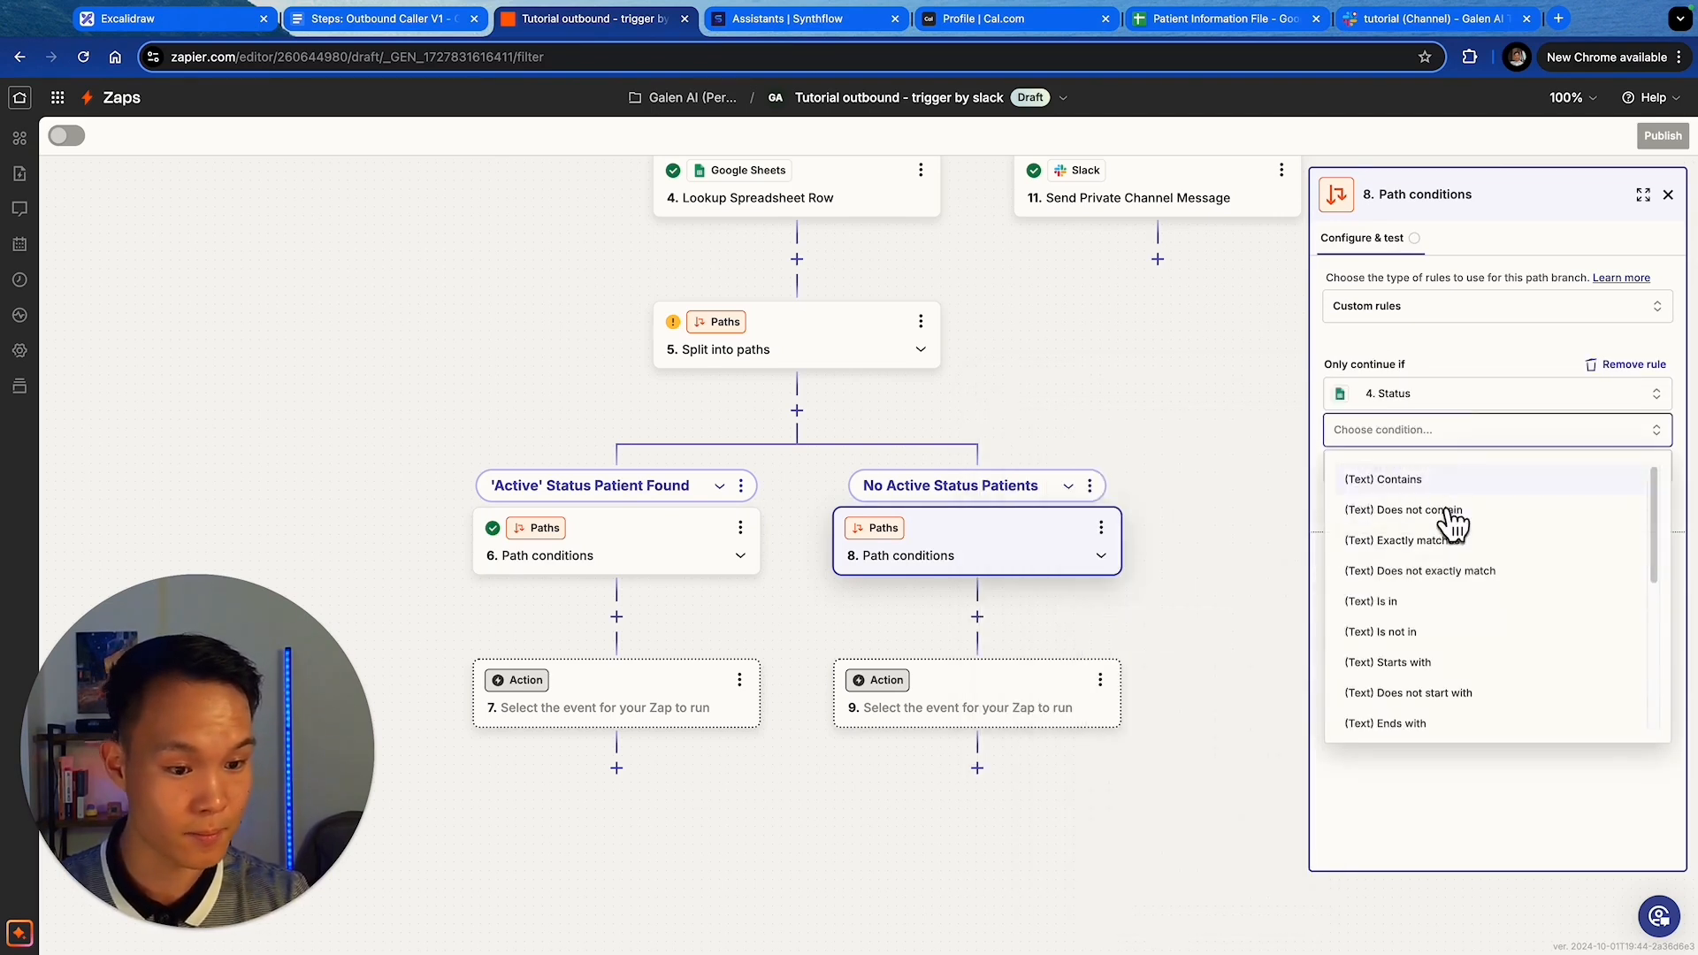
pyautogui.click(1469, 573)
pyautogui.click(1443, 478)
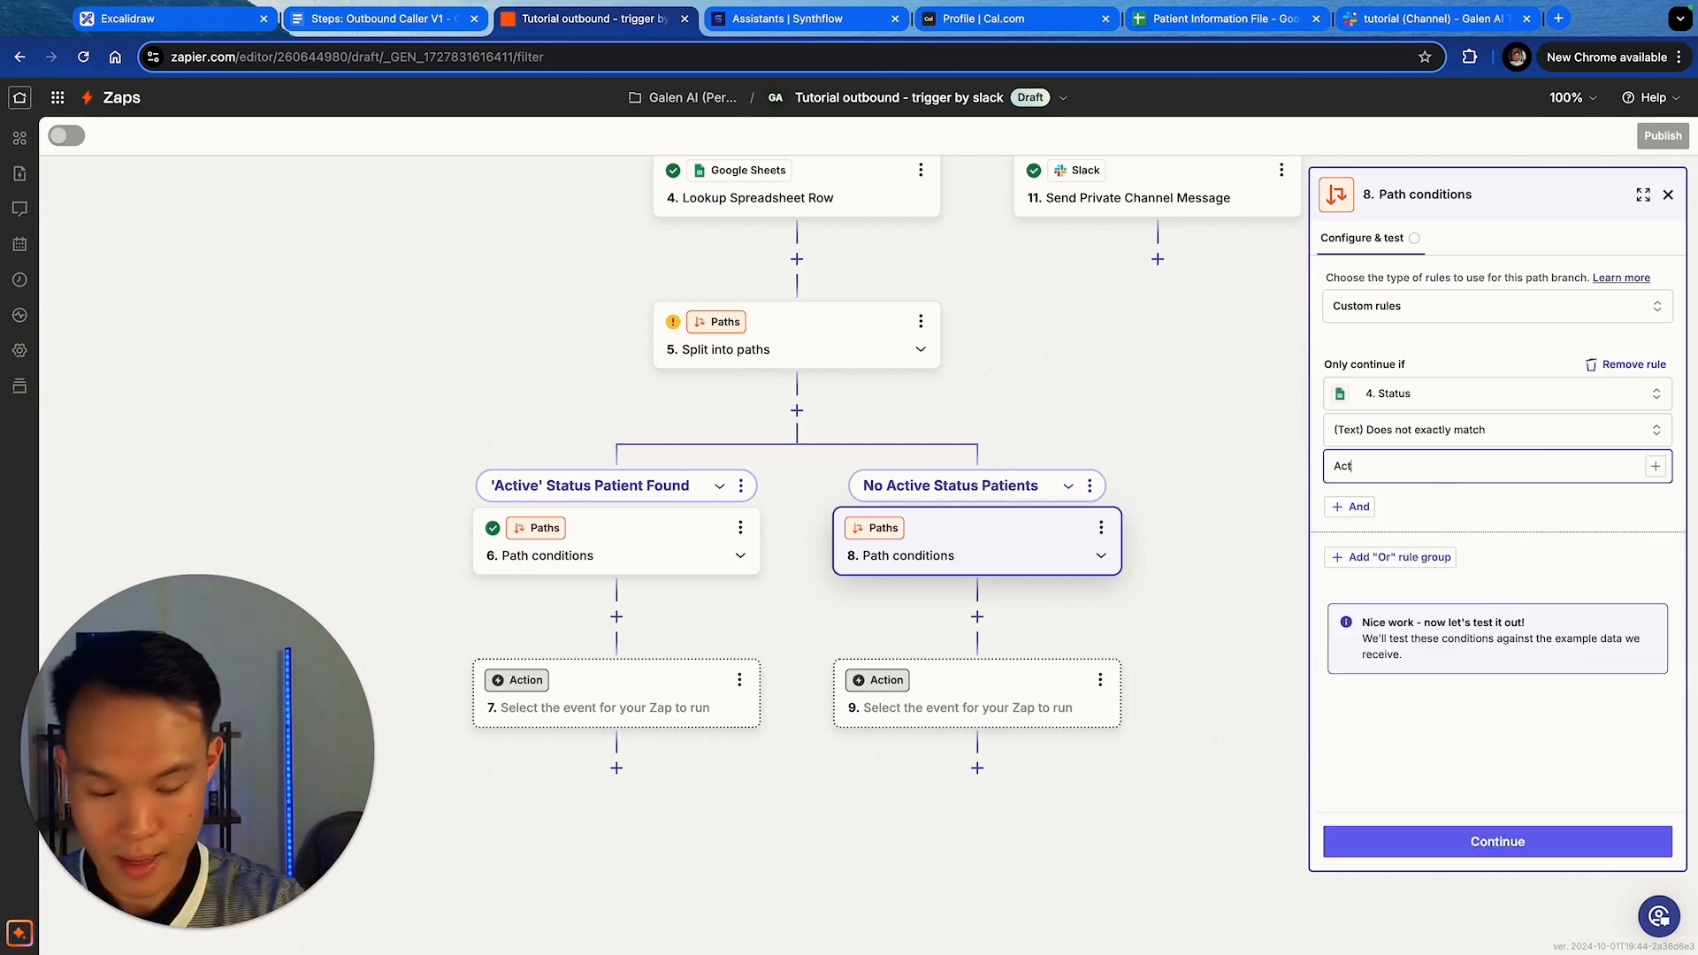
pyautogui.click(1546, 844)
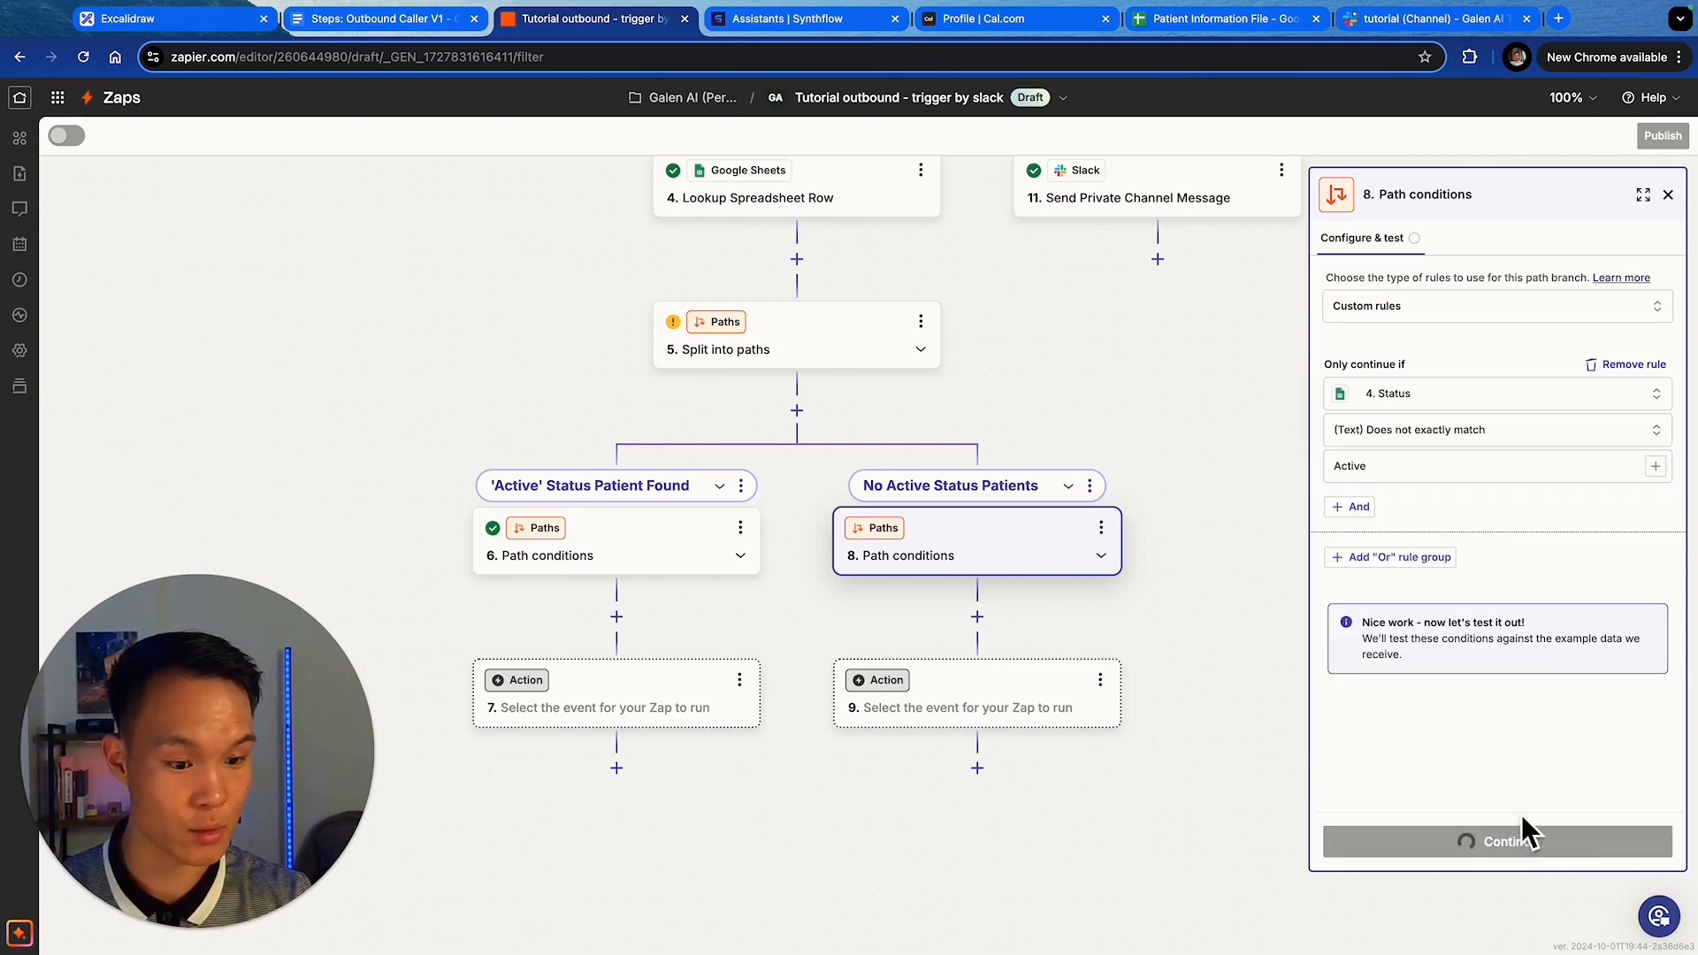
pyautogui.click(1473, 839)
pyautogui.click(1197, 535)
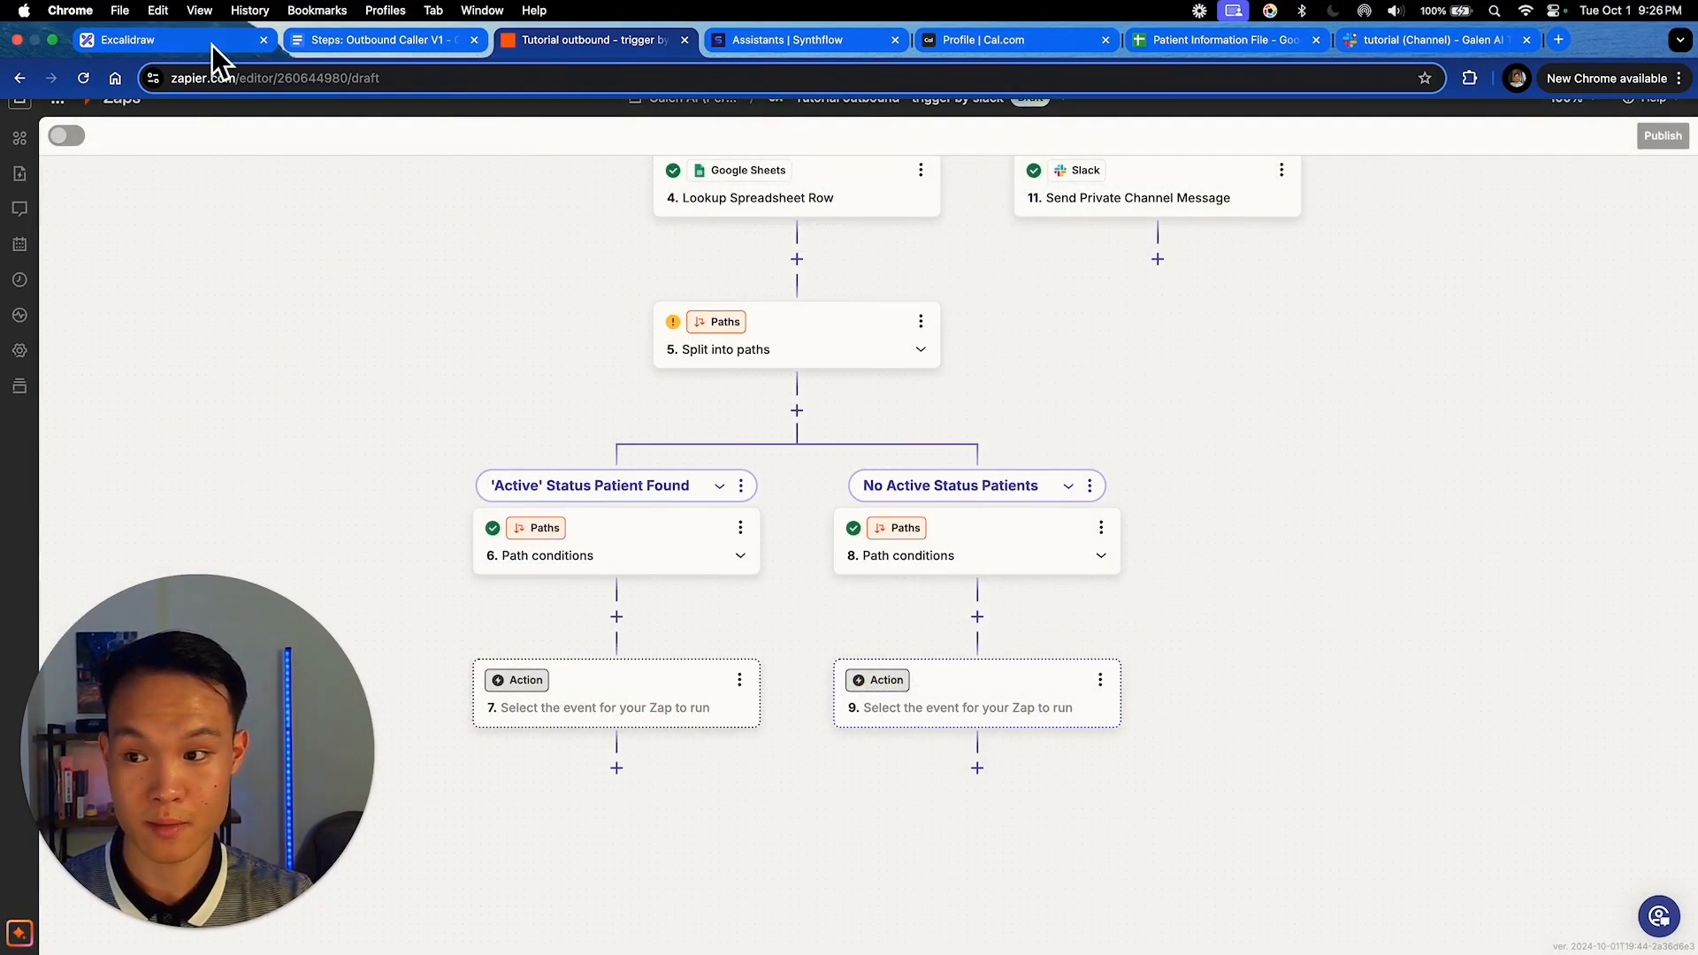
# - Check the Flow #1 diagram in Excalidraw and set the action under 'Active' Status Patient Found to Synthflow AI's Create Call event
pyautogui.click(141, 17)
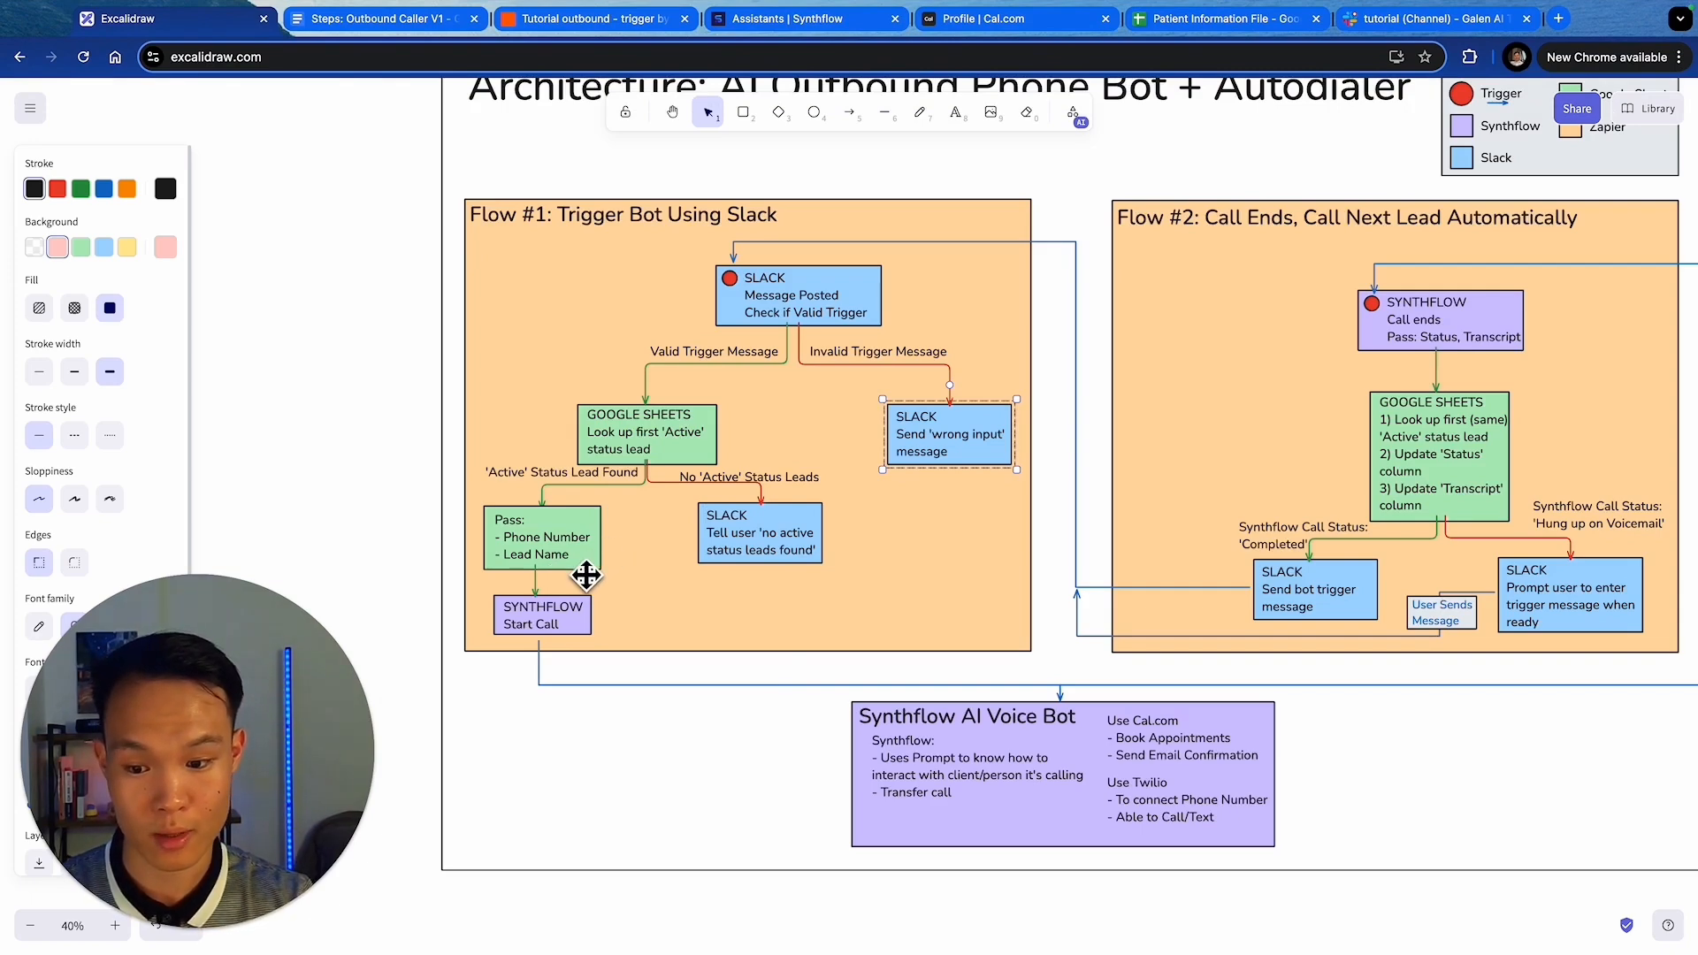
pyautogui.click(819, 24)
pyautogui.click(497, 22)
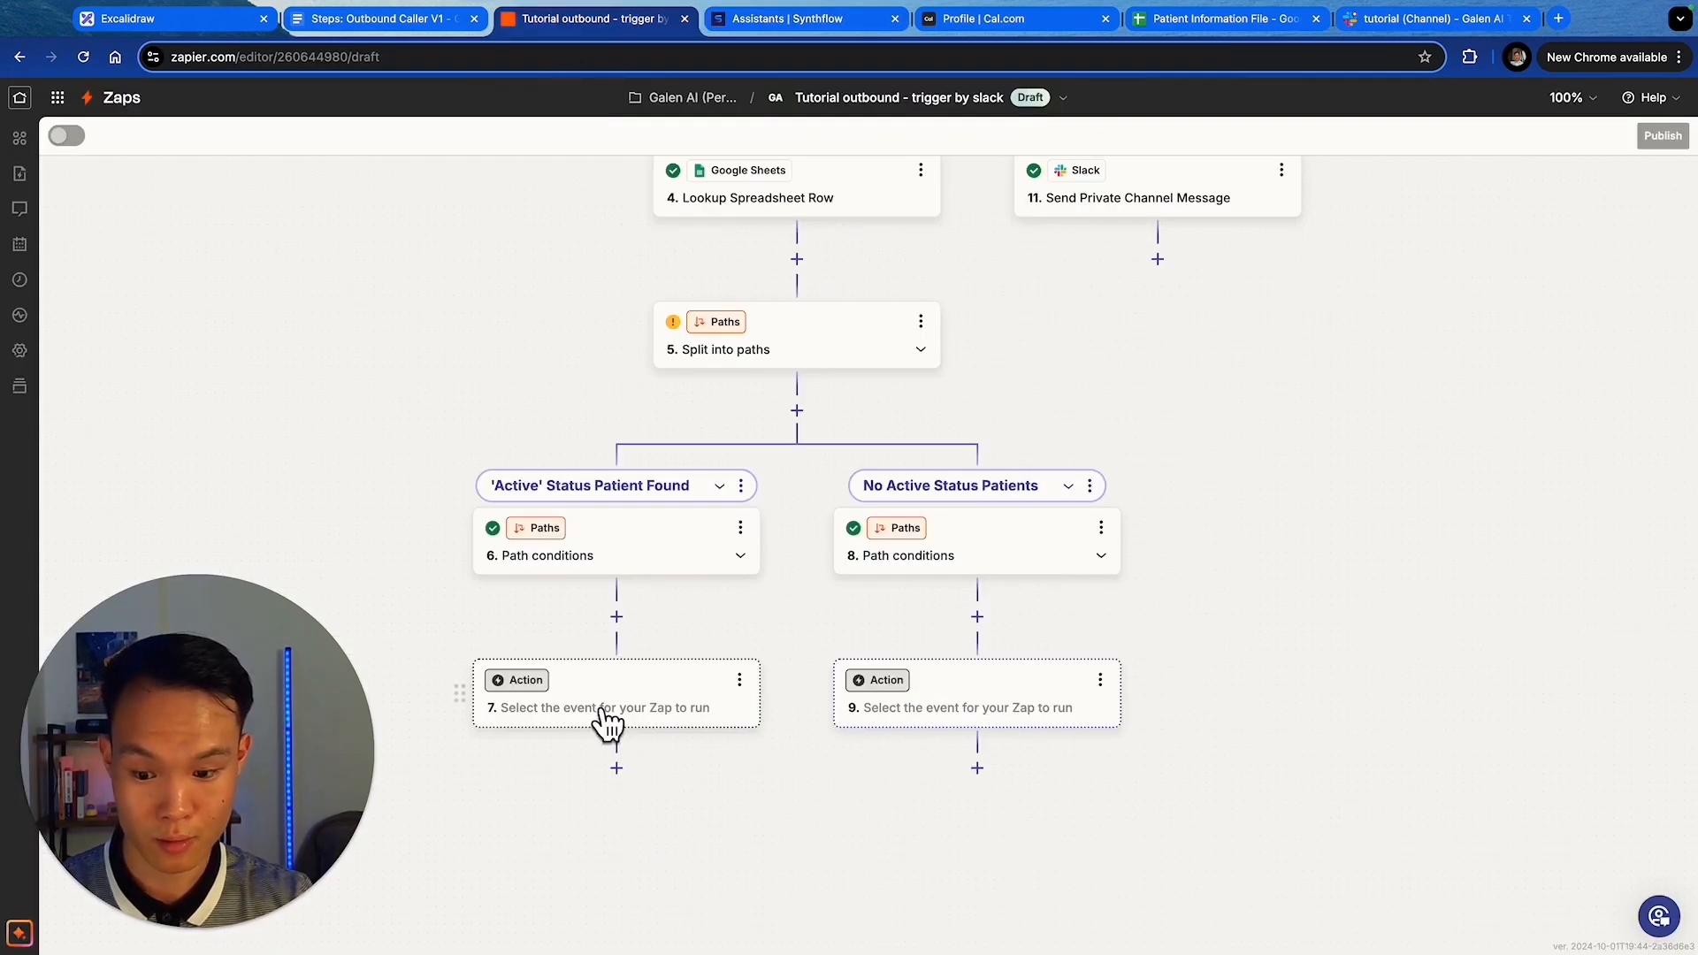
pyautogui.click(636, 712)
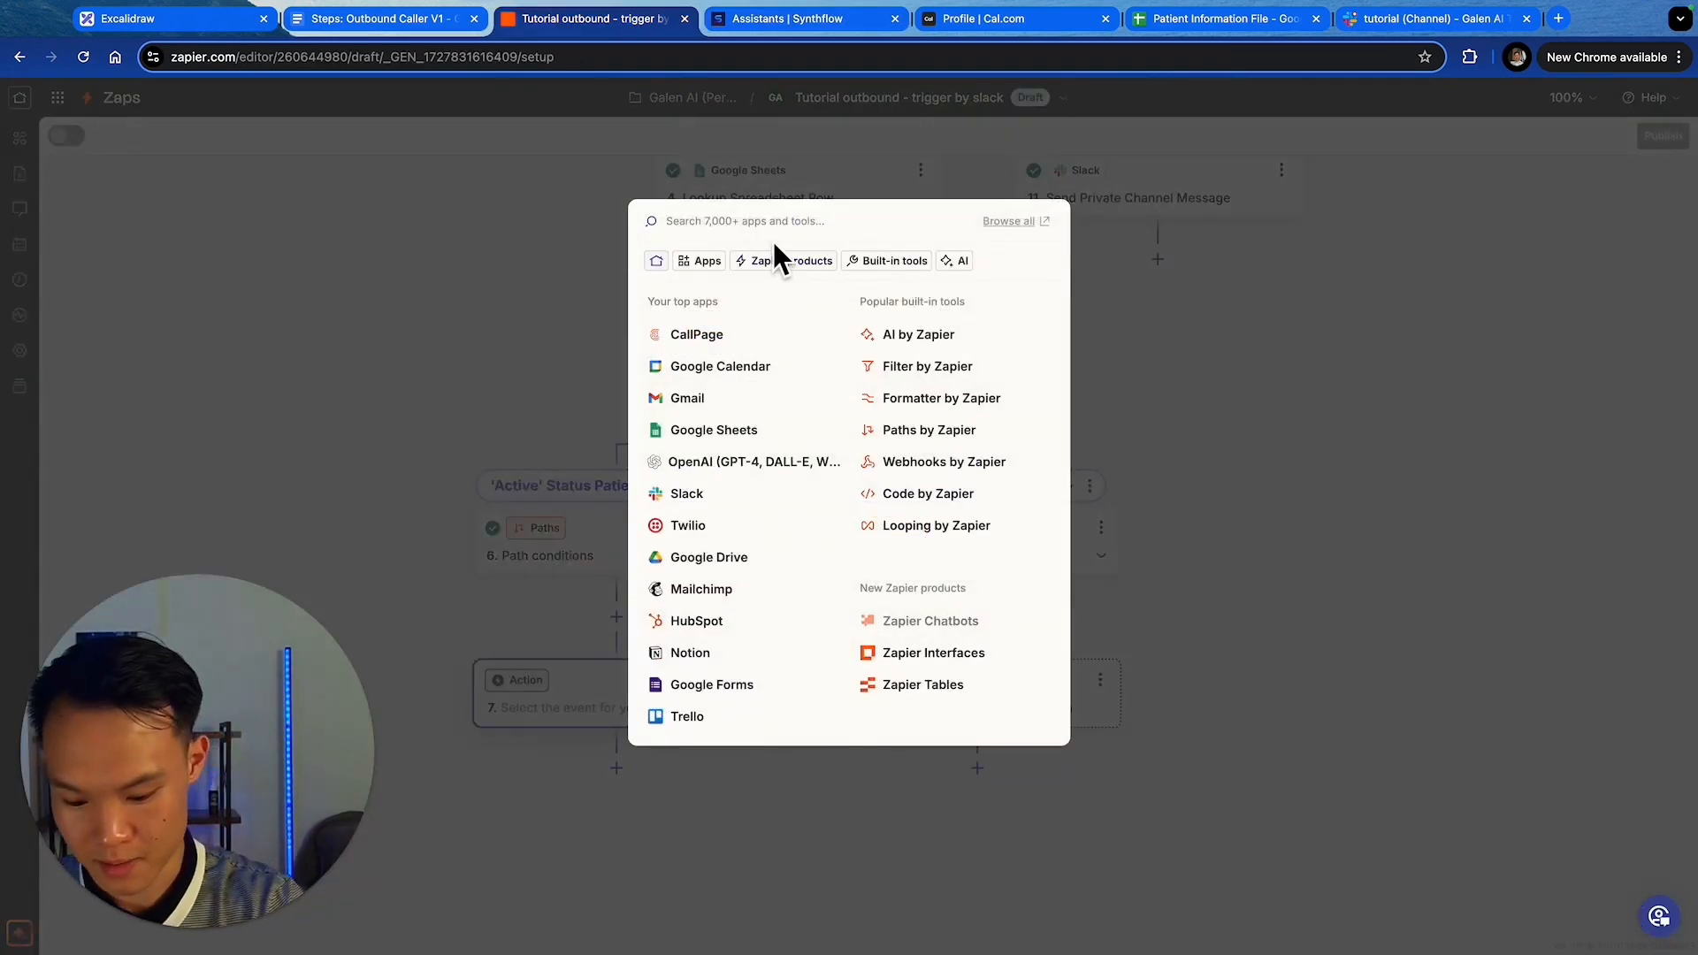
pyautogui.write('synth')
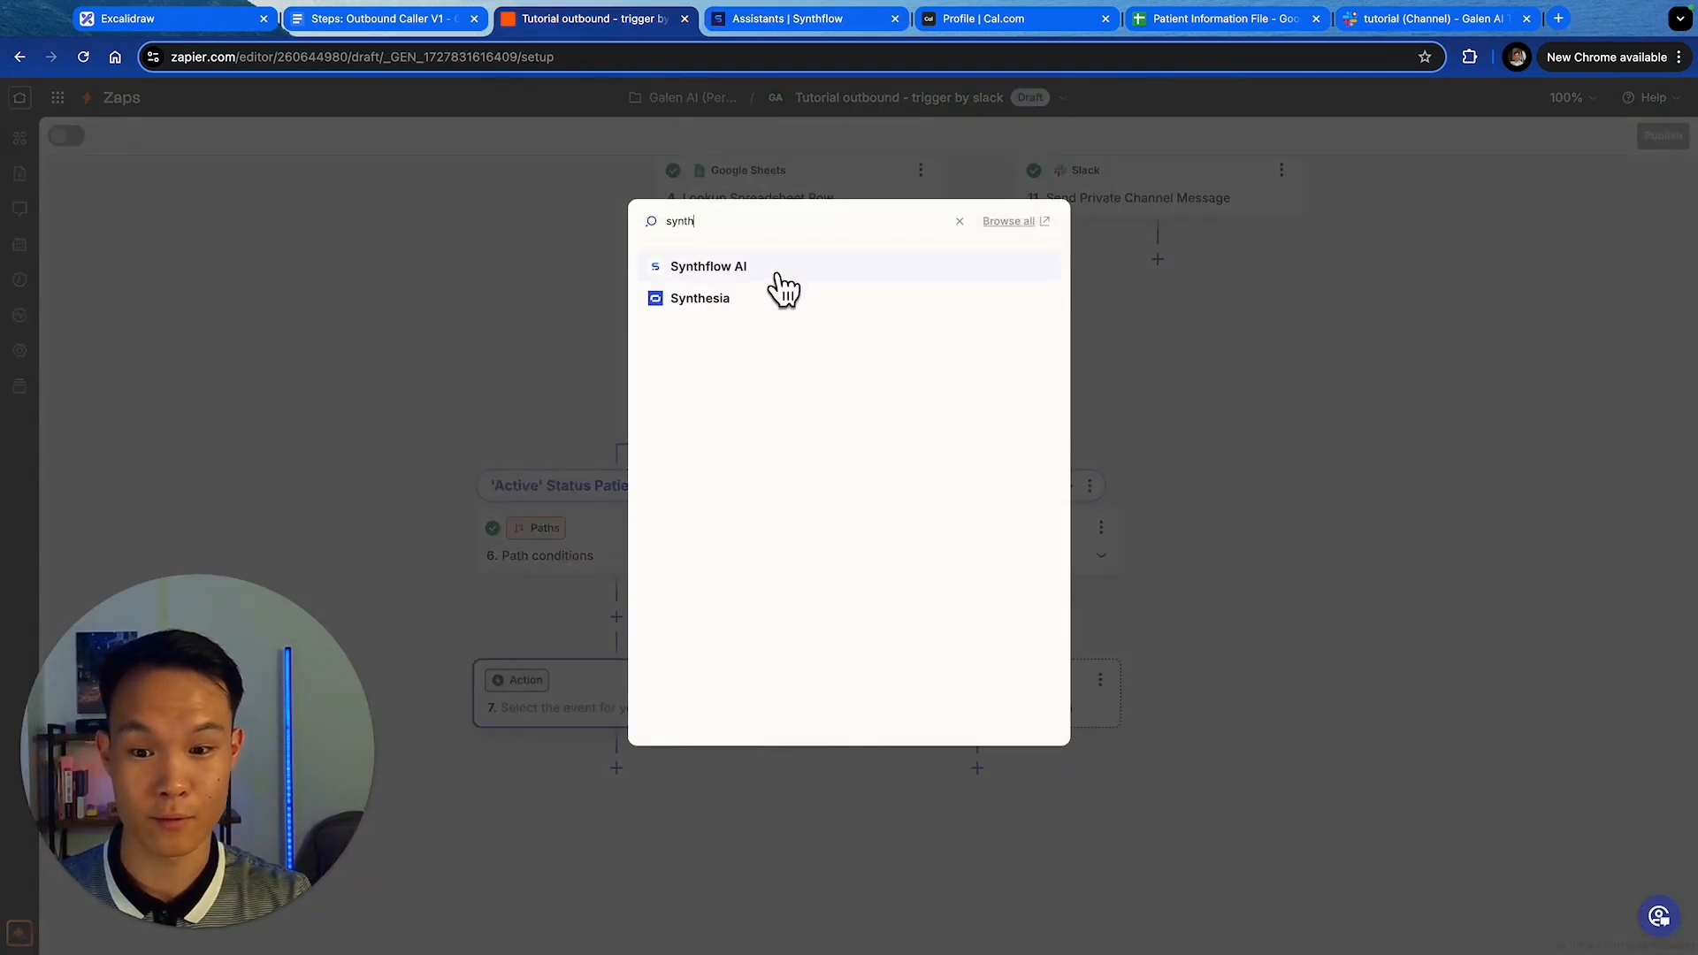
pyautogui.click(779, 270)
pyautogui.click(1403, 391)
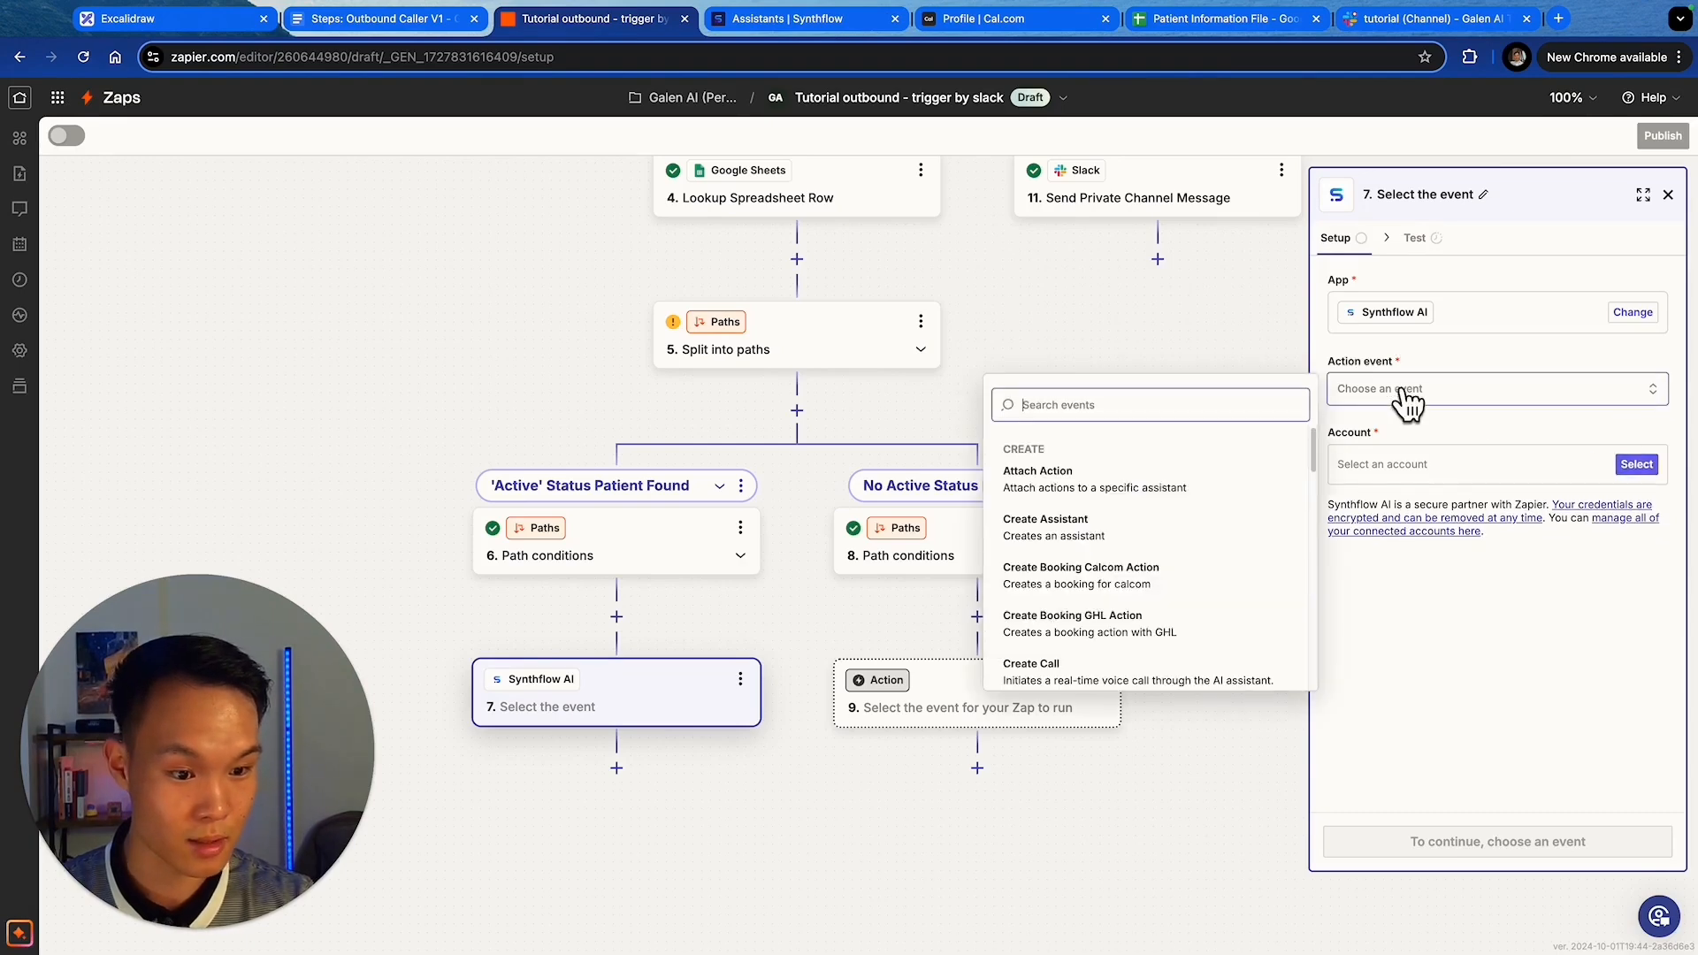
pyautogui.click(1093, 676)
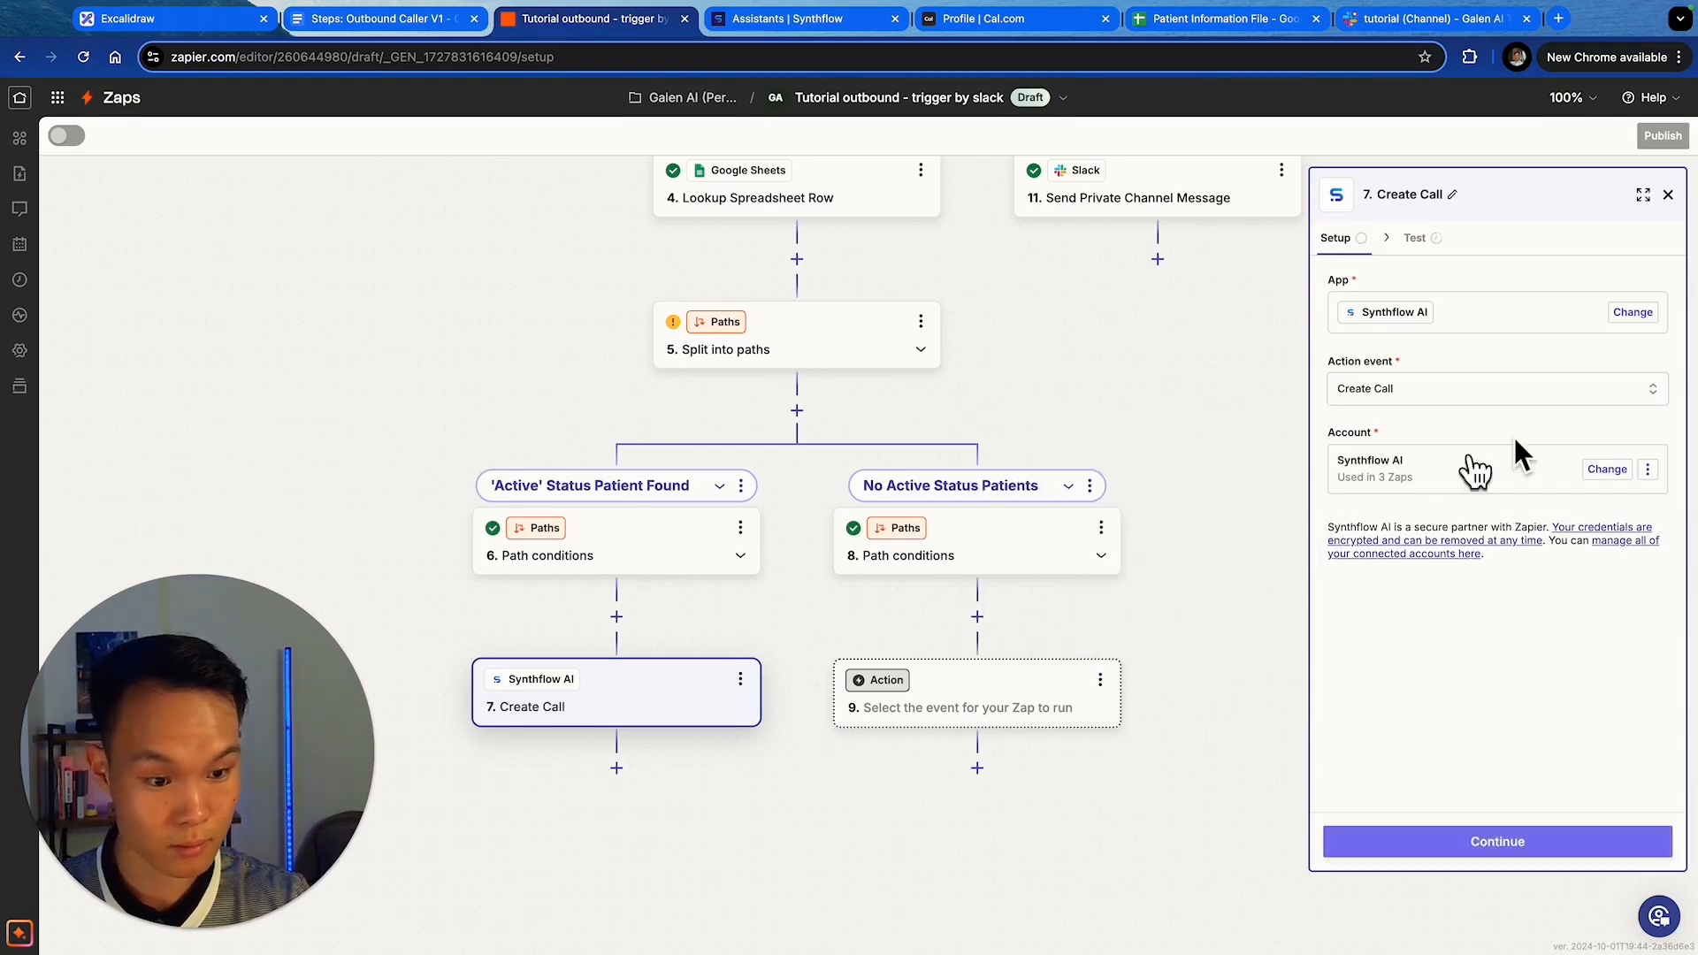
# - Start reconnecting the Synthflow AI account used by the Create Call action, up to the API key request
pyautogui.click(1649, 469)
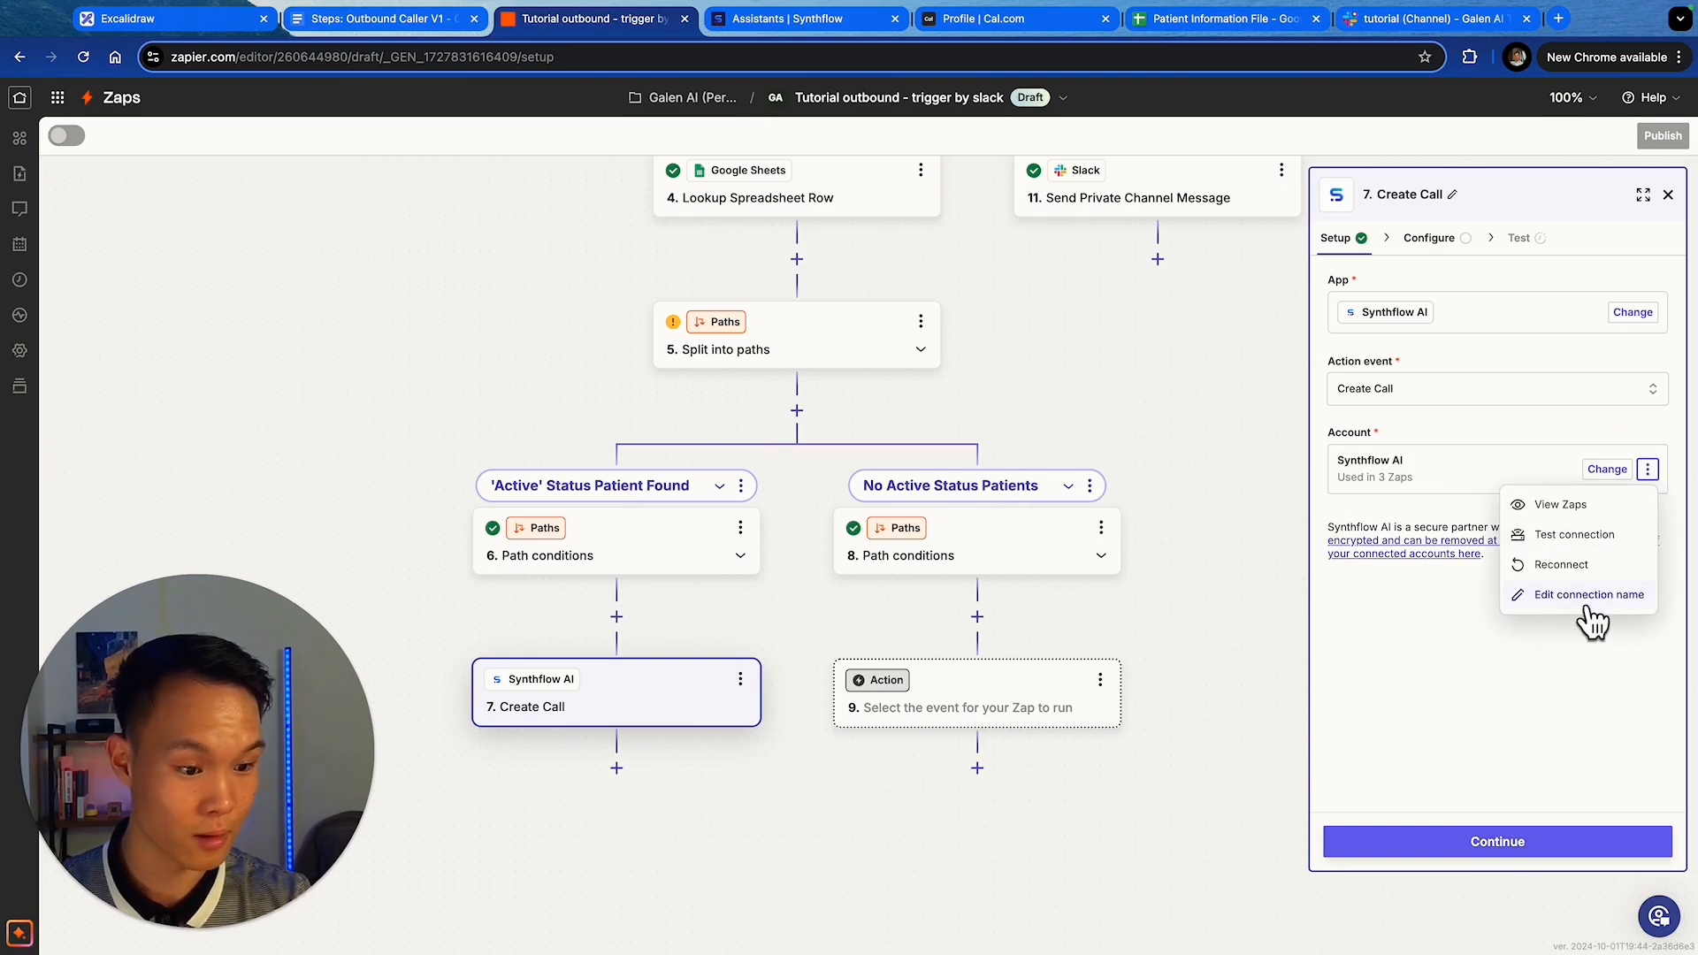
pyautogui.click(1515, 577)
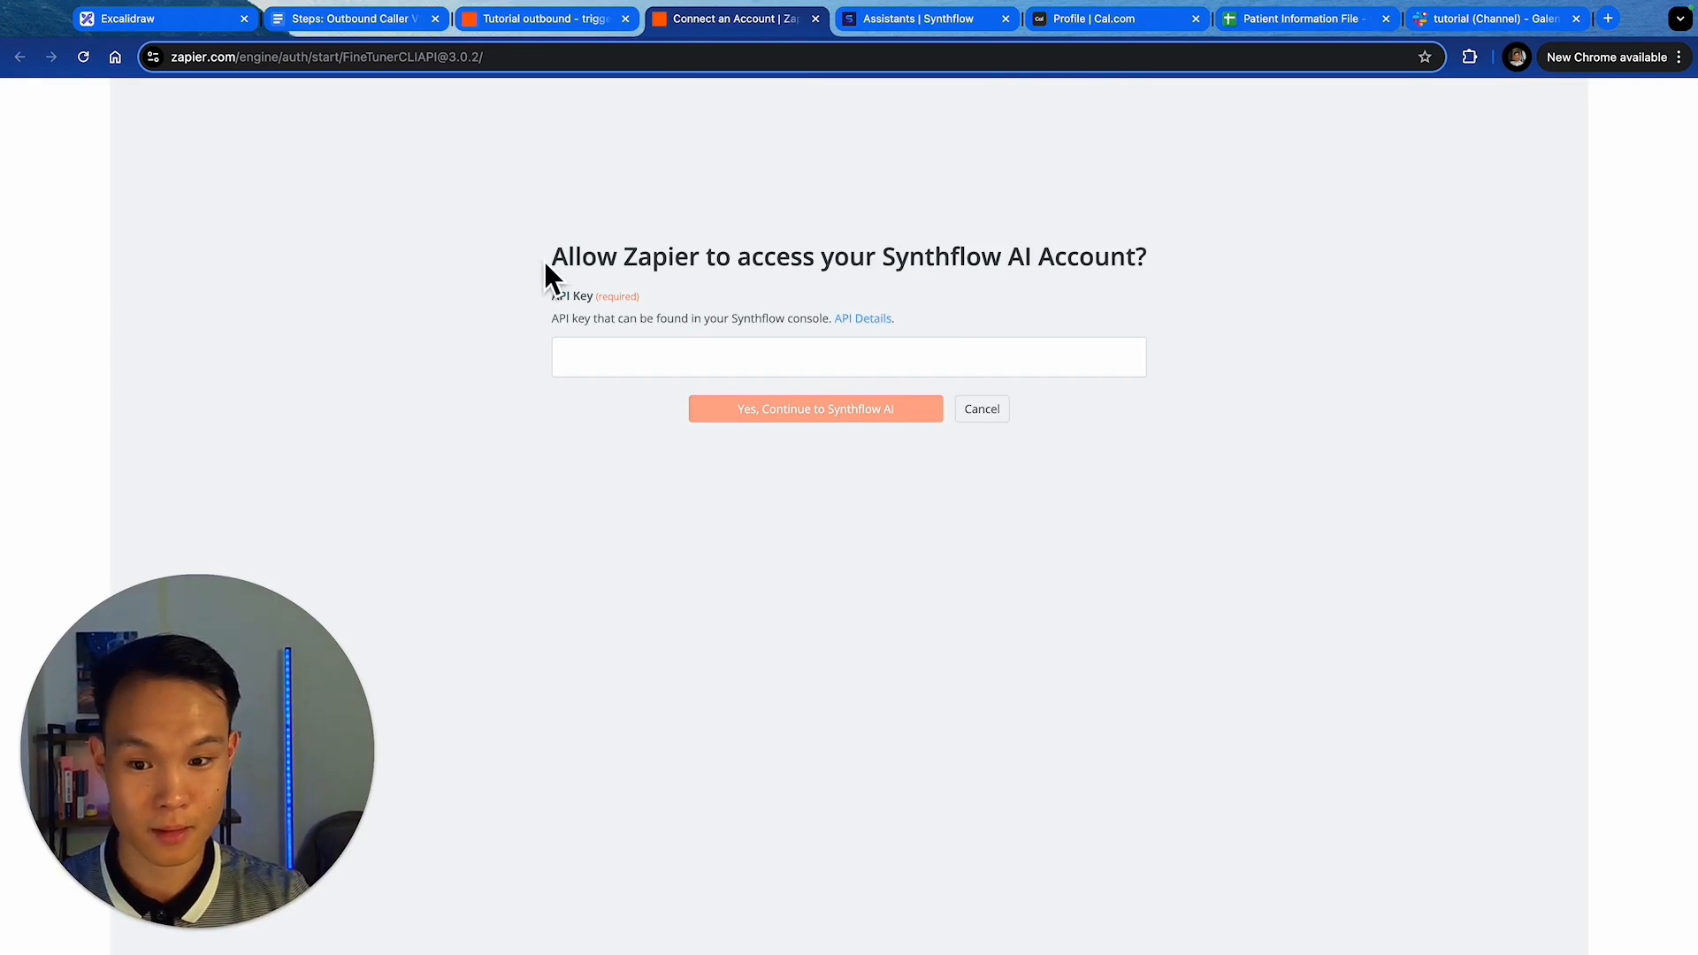
pyautogui.tripleClick(575, 297)
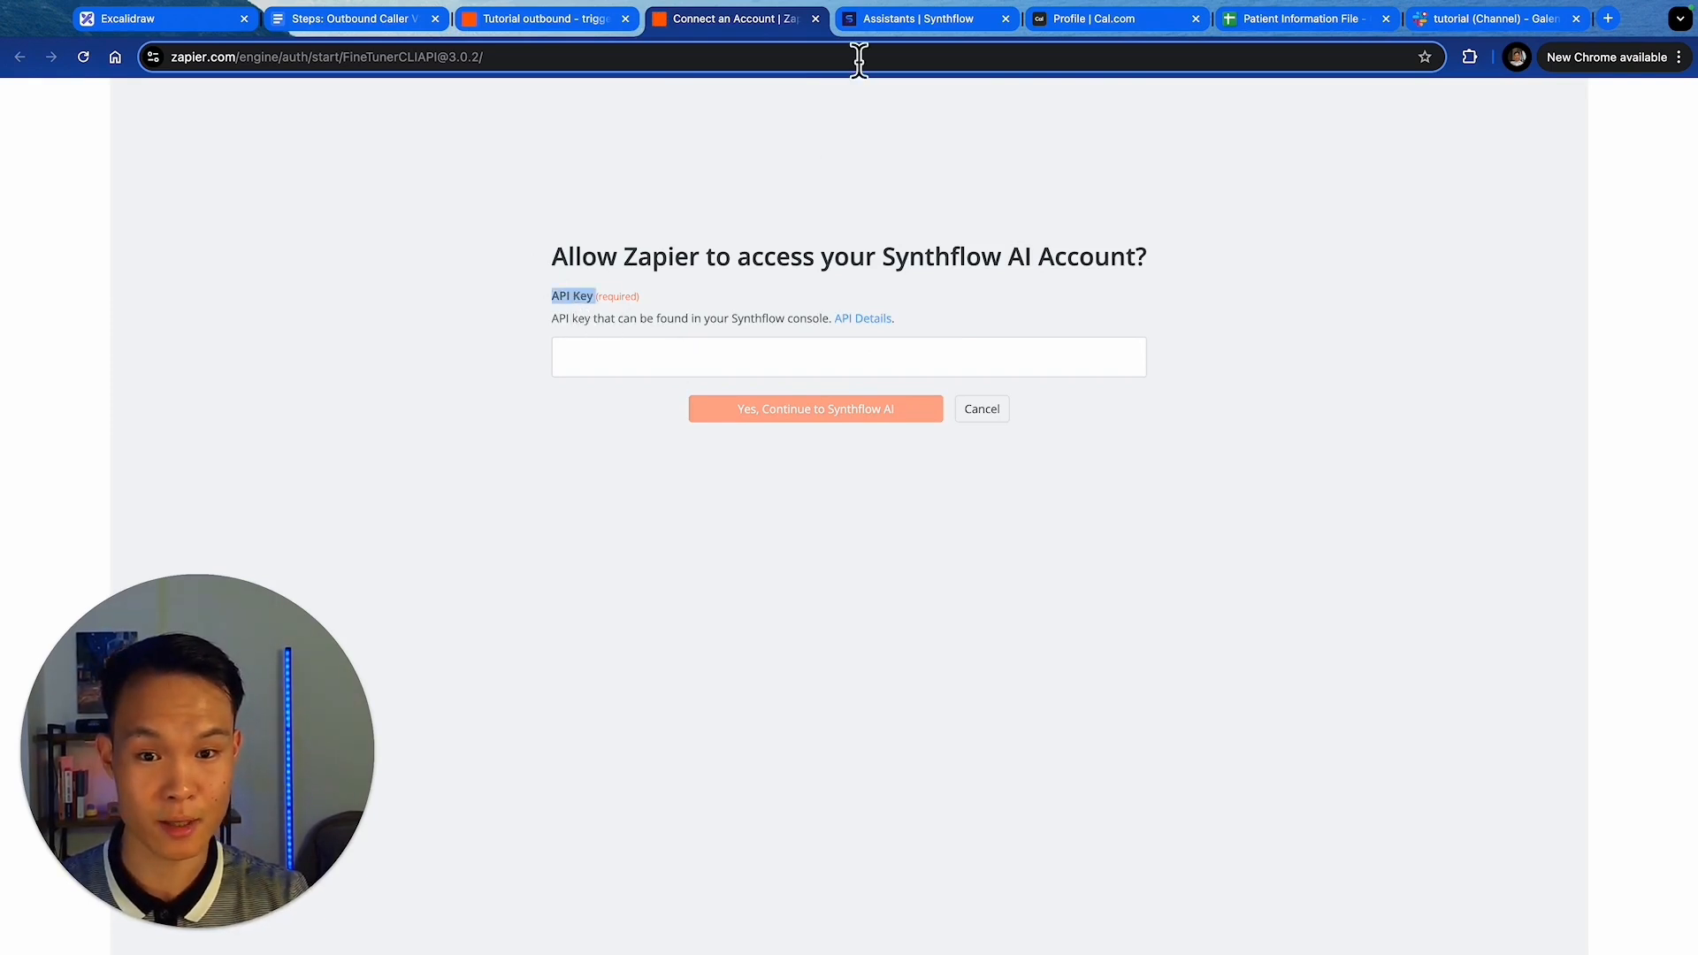
# - Switch to Synthflow, copy the existing REST API key from its integrations, and return to the Zapier editor
pyautogui.click(896, 25)
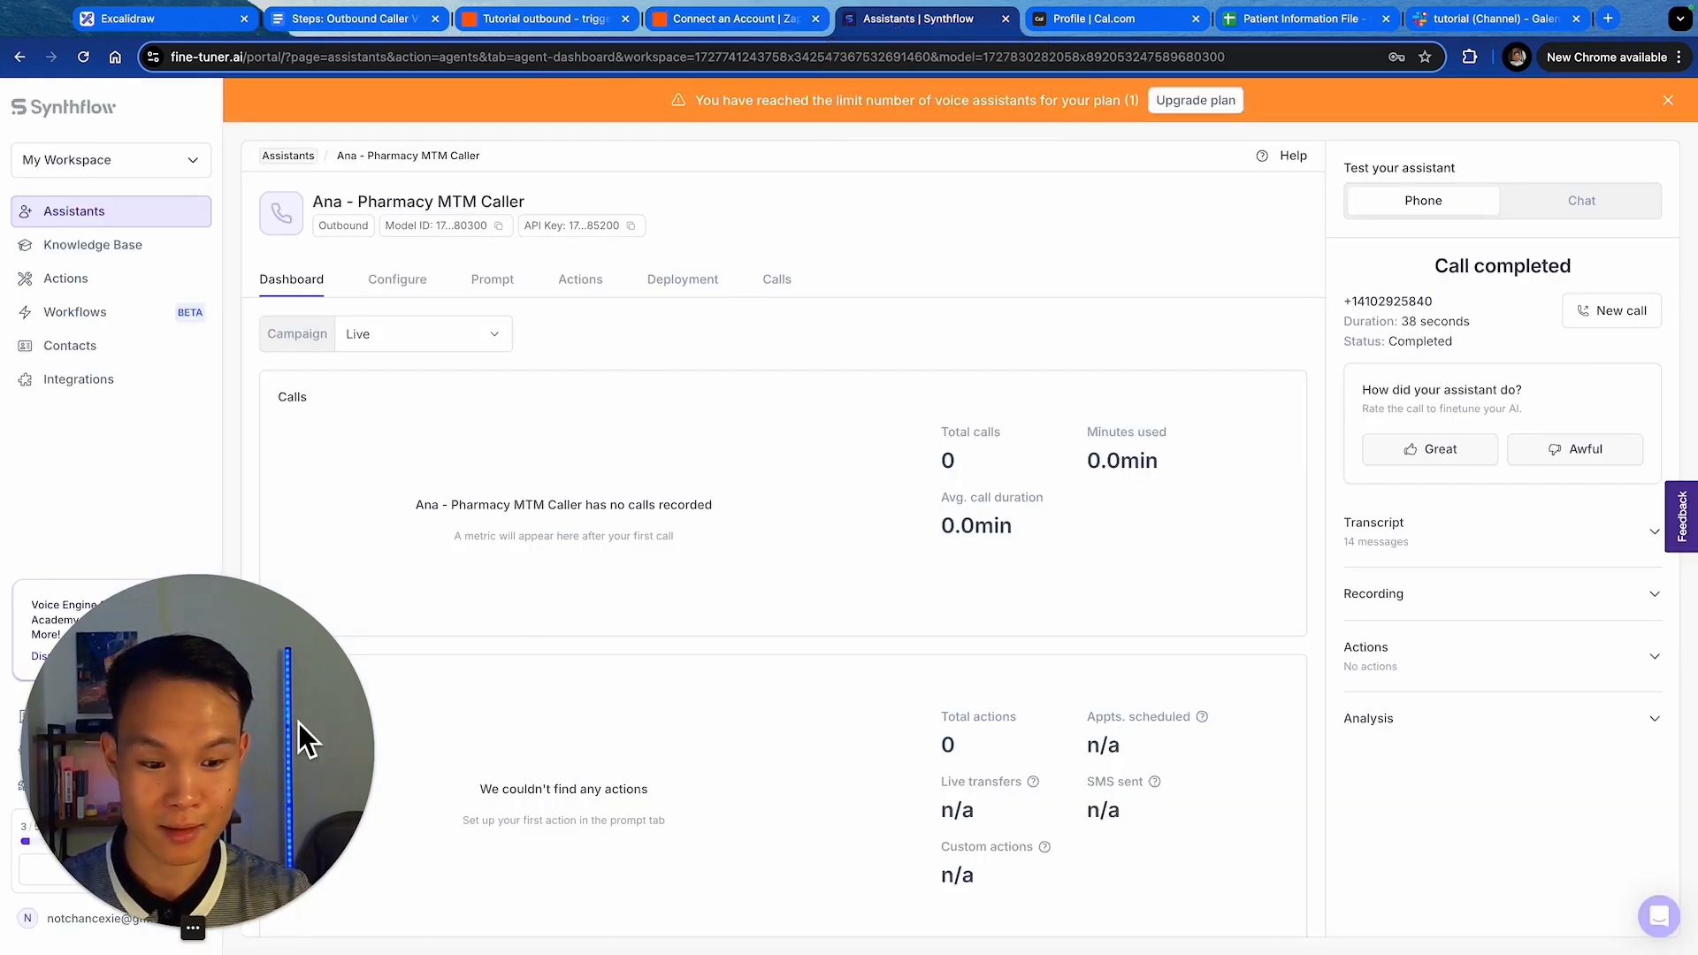
pyautogui.moveTo(299, 724); pyautogui.dragTo(1629, 888)
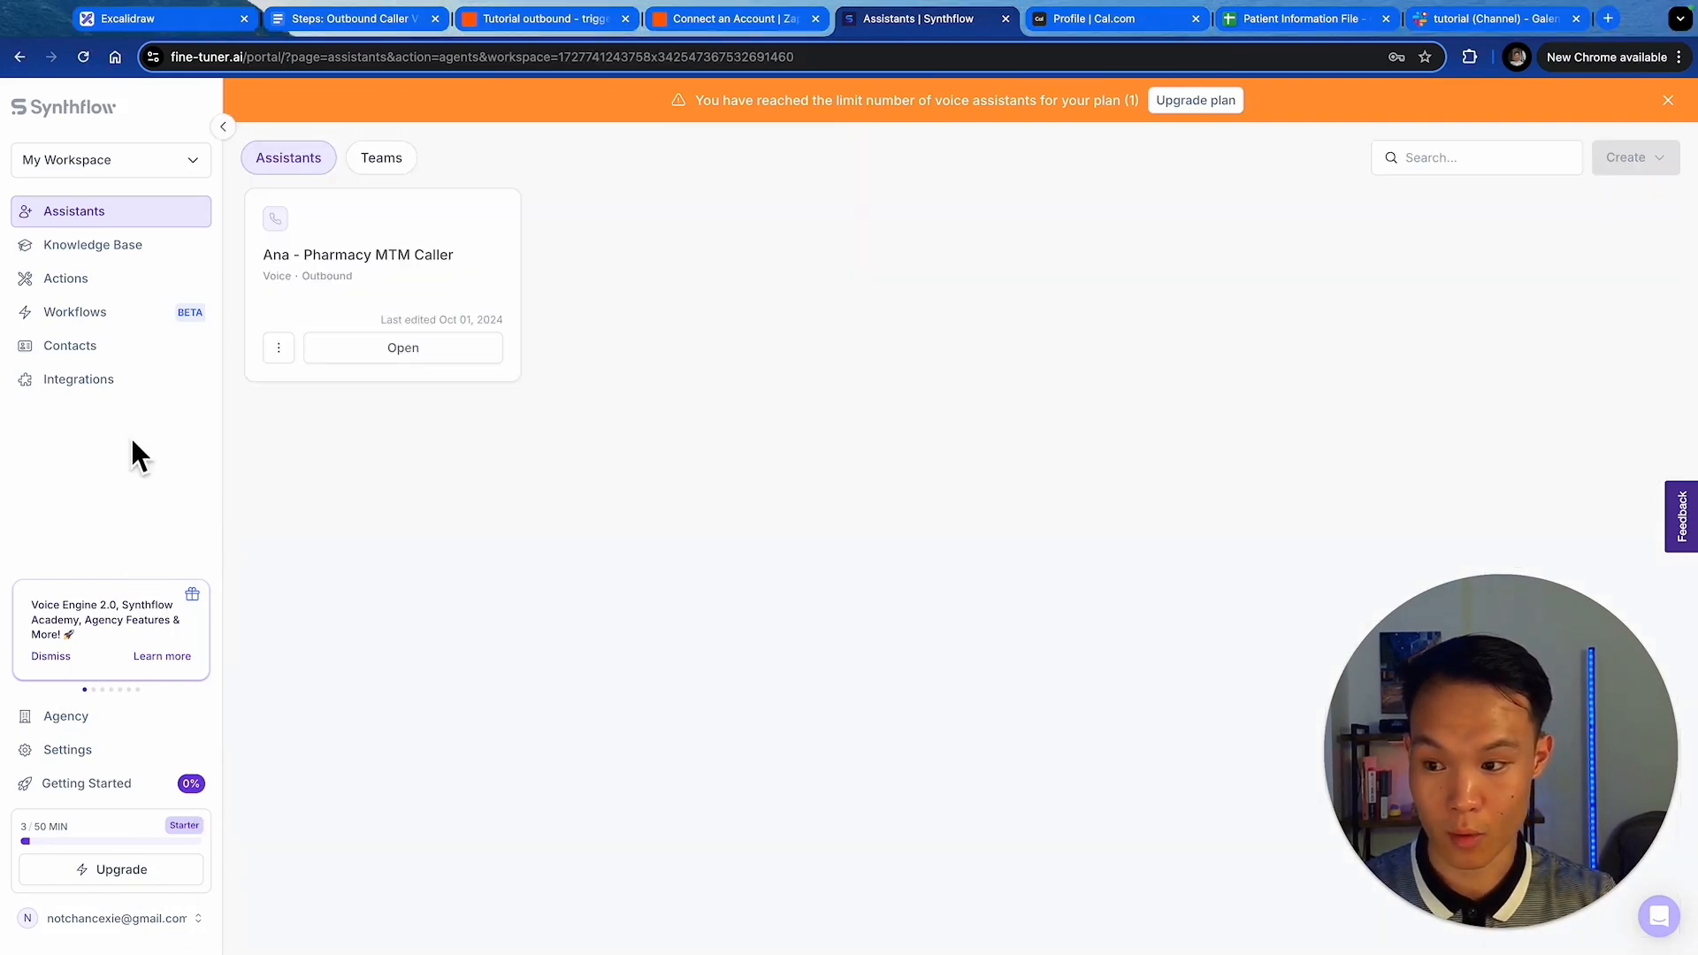
pyautogui.click(106, 380)
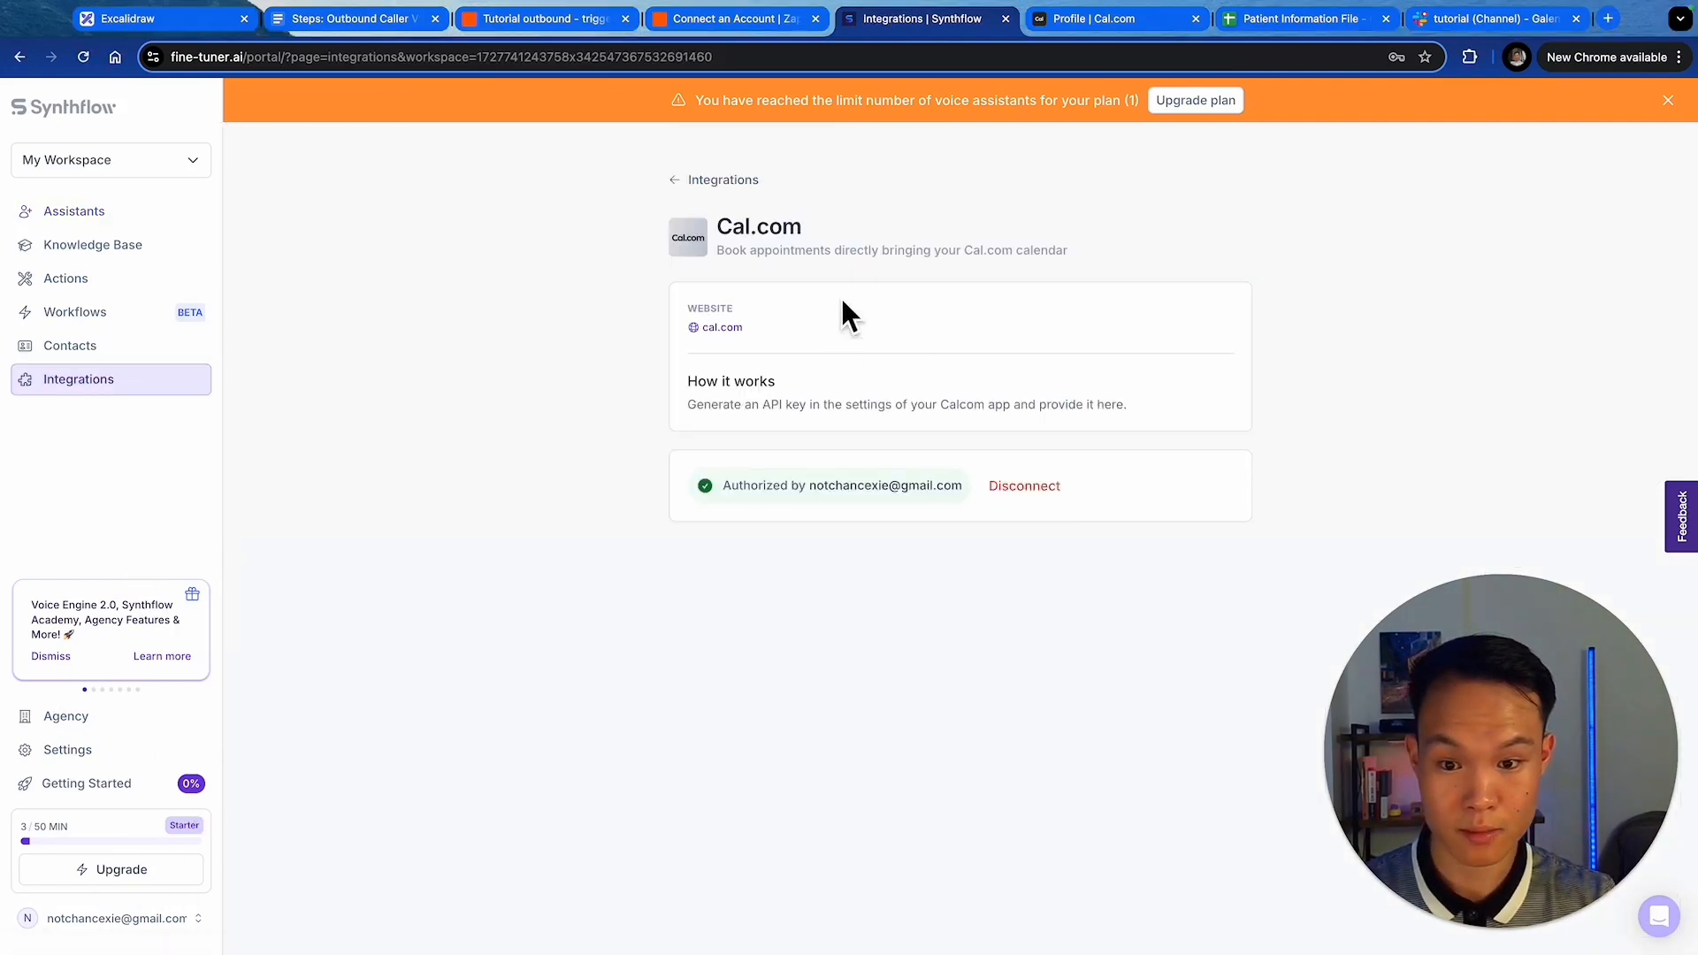
pyautogui.click(681, 182)
pyautogui.click(788, 275)
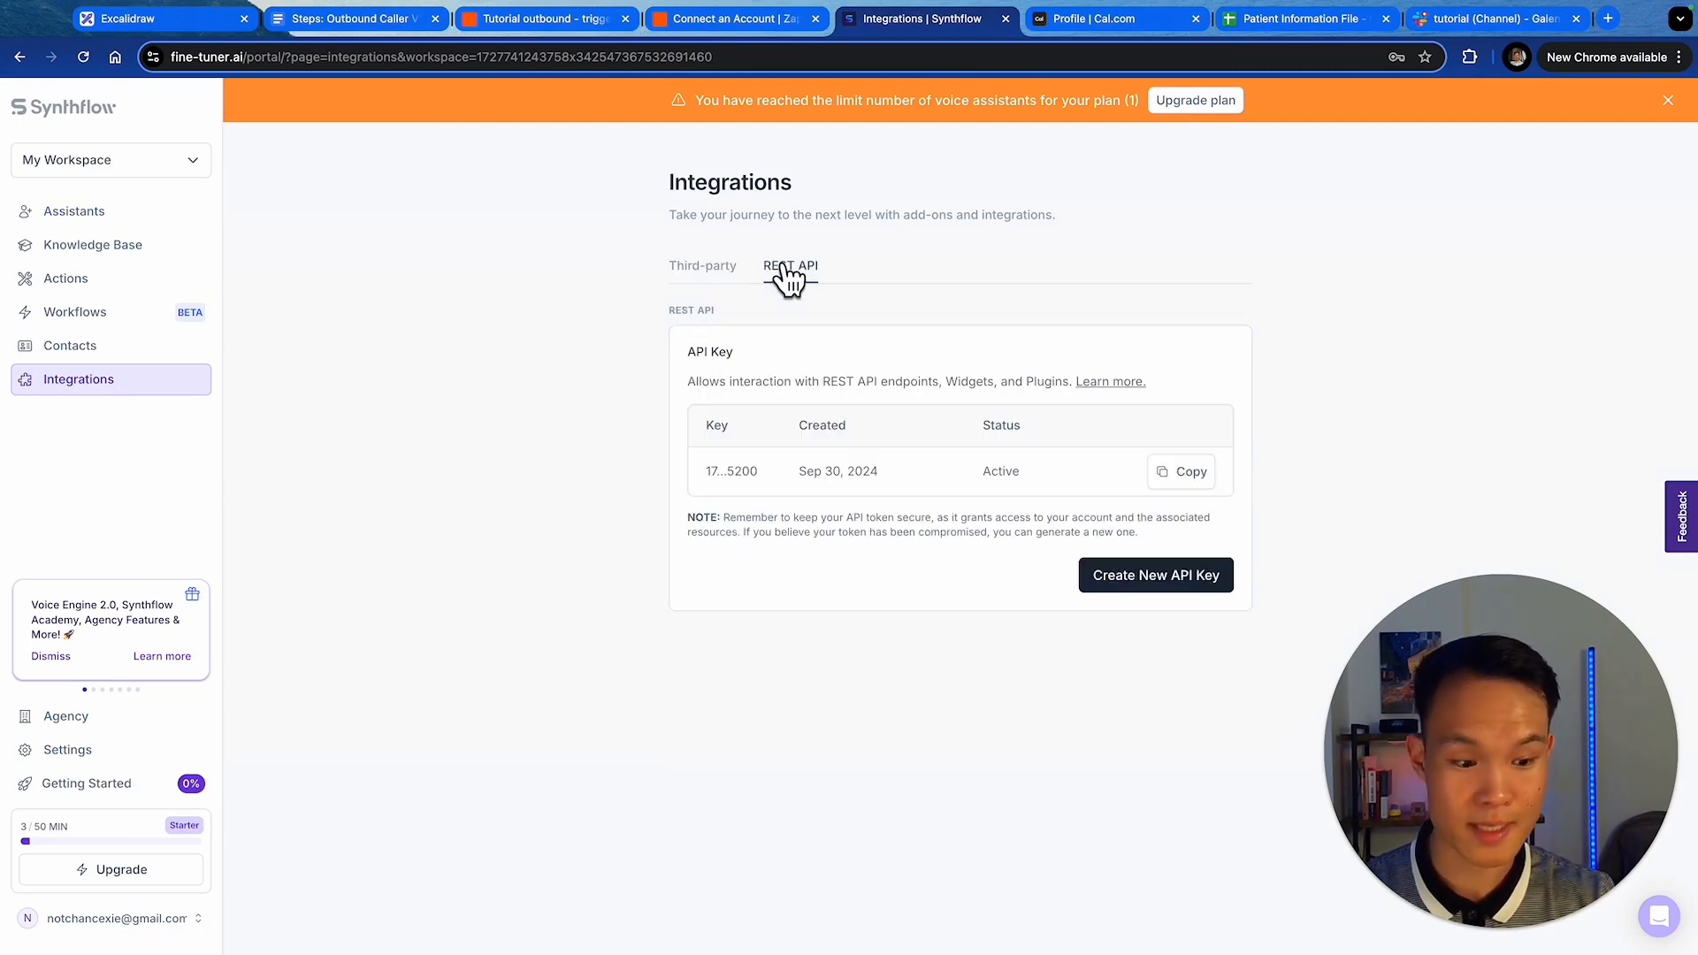
pyautogui.click(1173, 482)
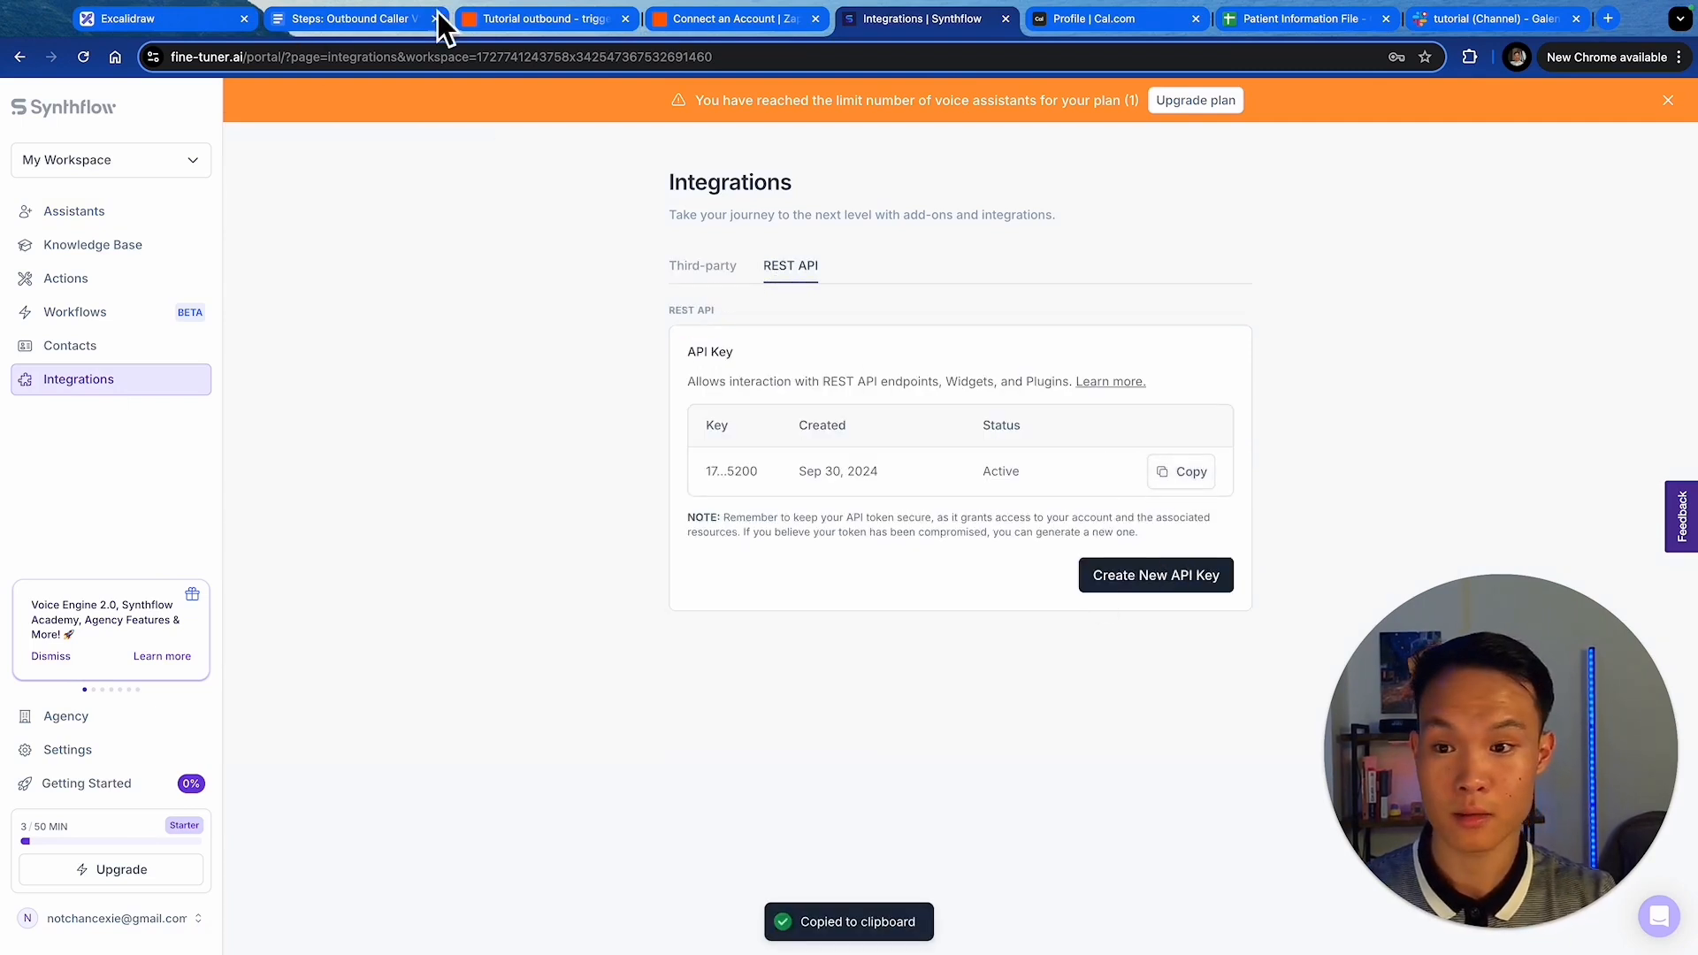
pyautogui.click(560, 23)
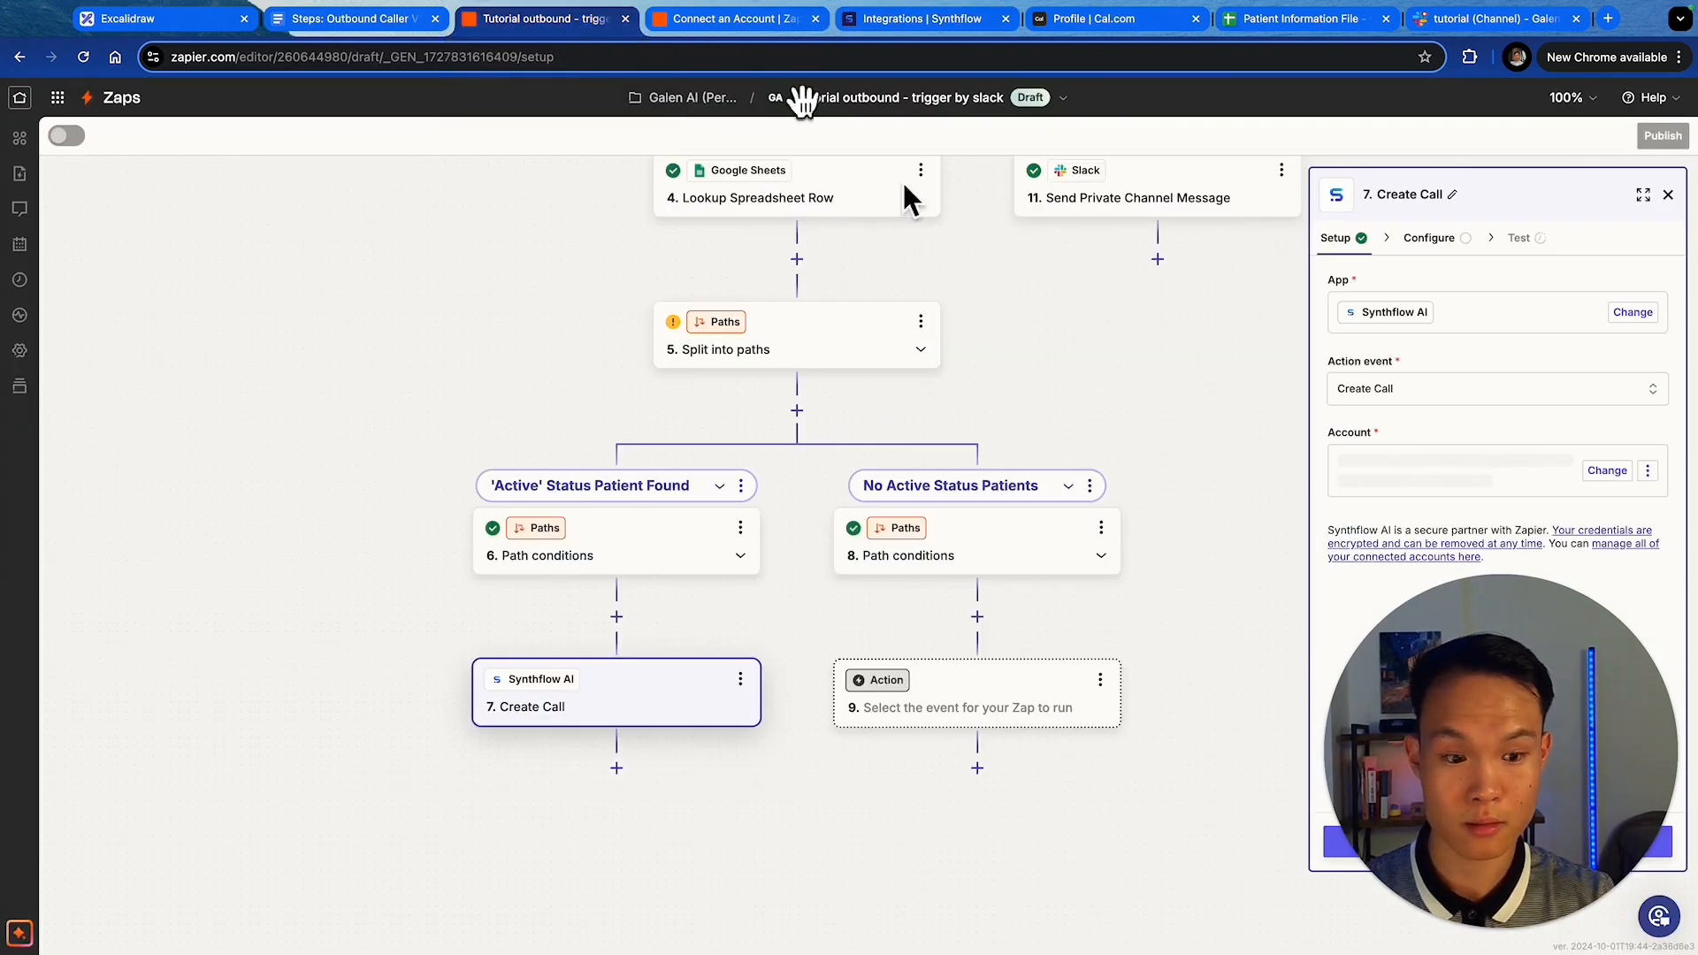
pyautogui.click(752, 19)
pyautogui.click(845, 363)
pyautogui.hotkey('ctrl', 'v')
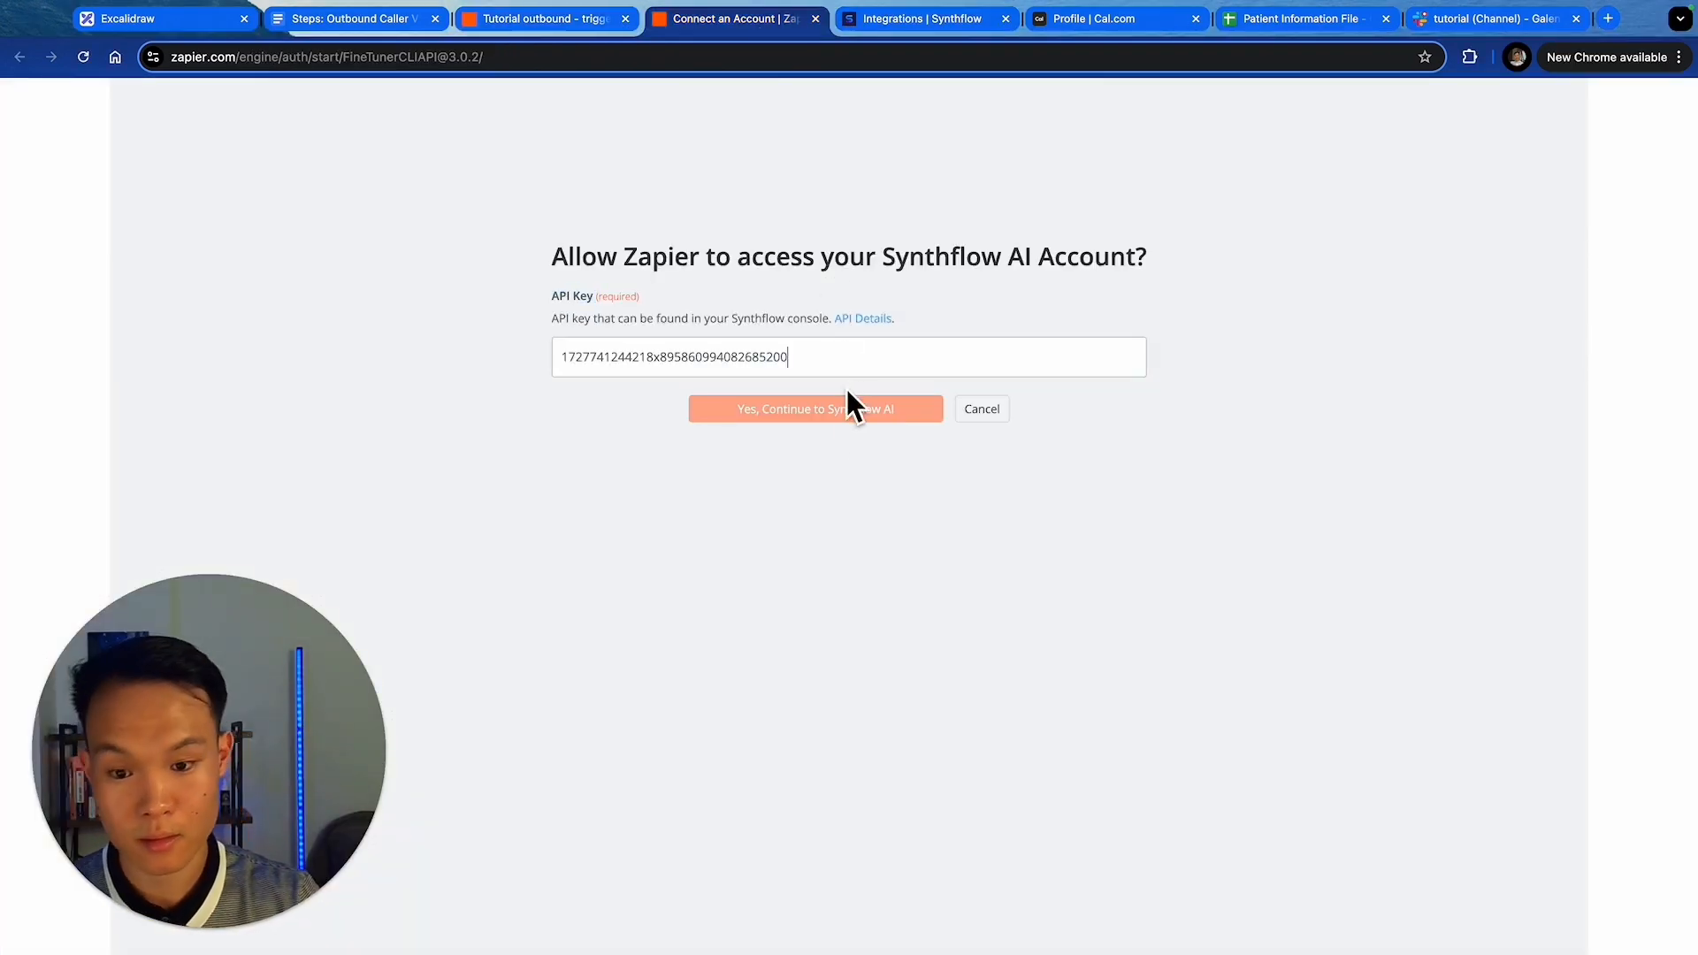
pyautogui.click(838, 418)
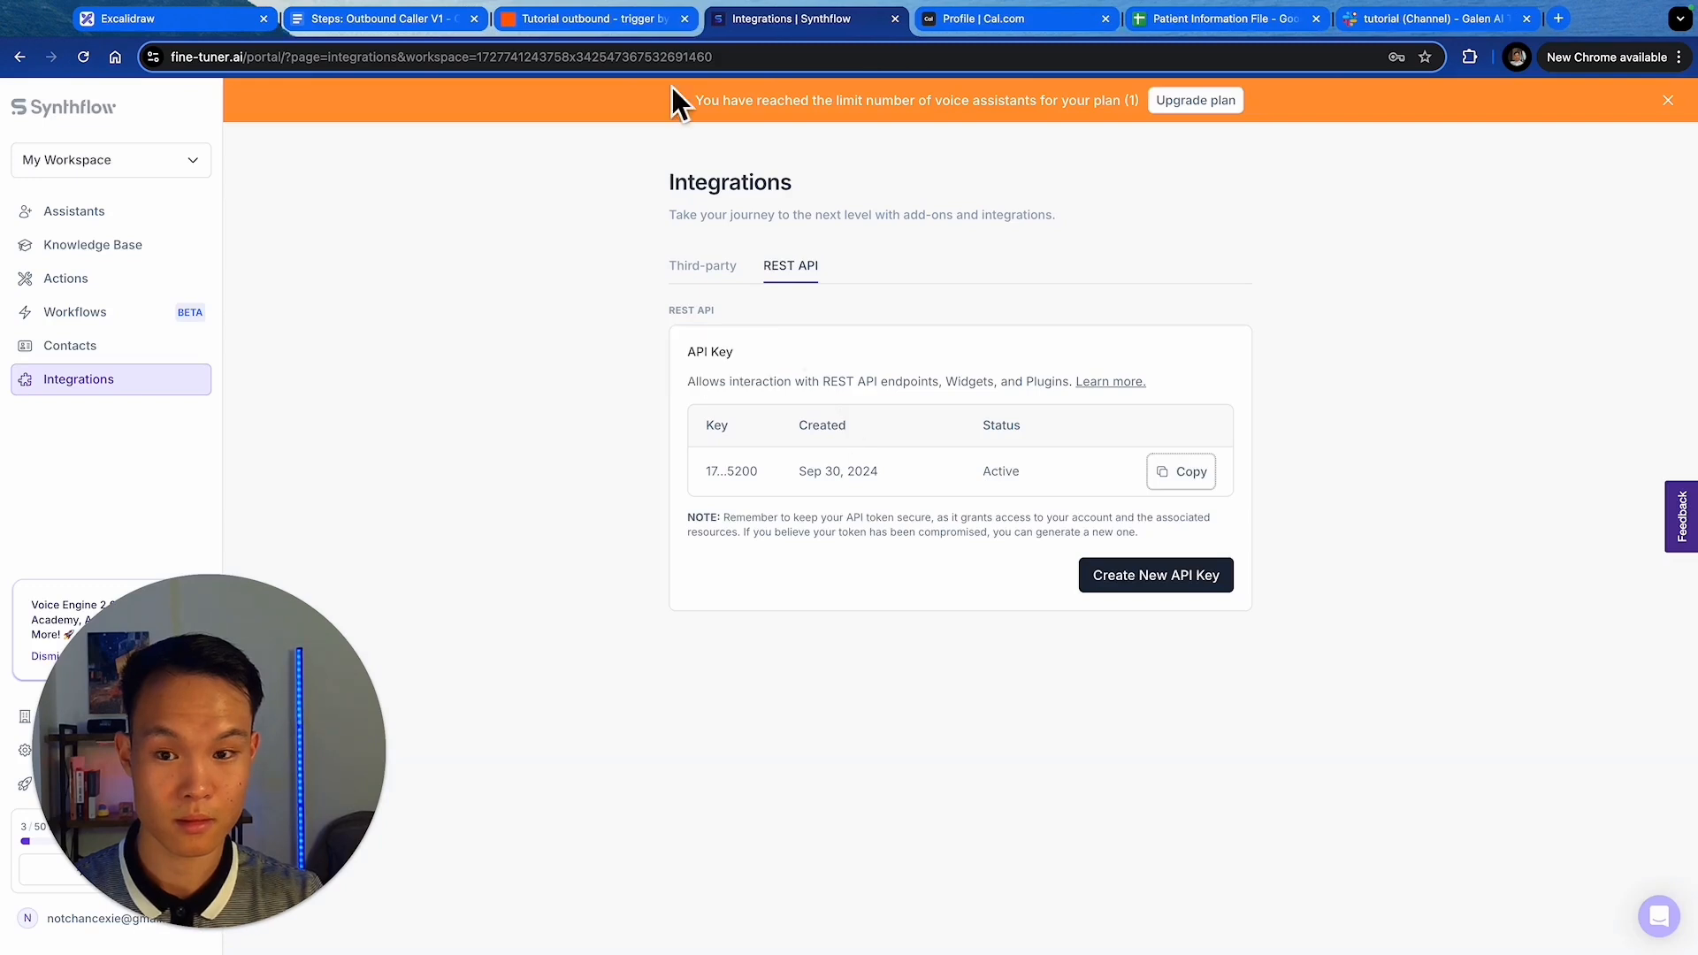
pyautogui.click(591, 19)
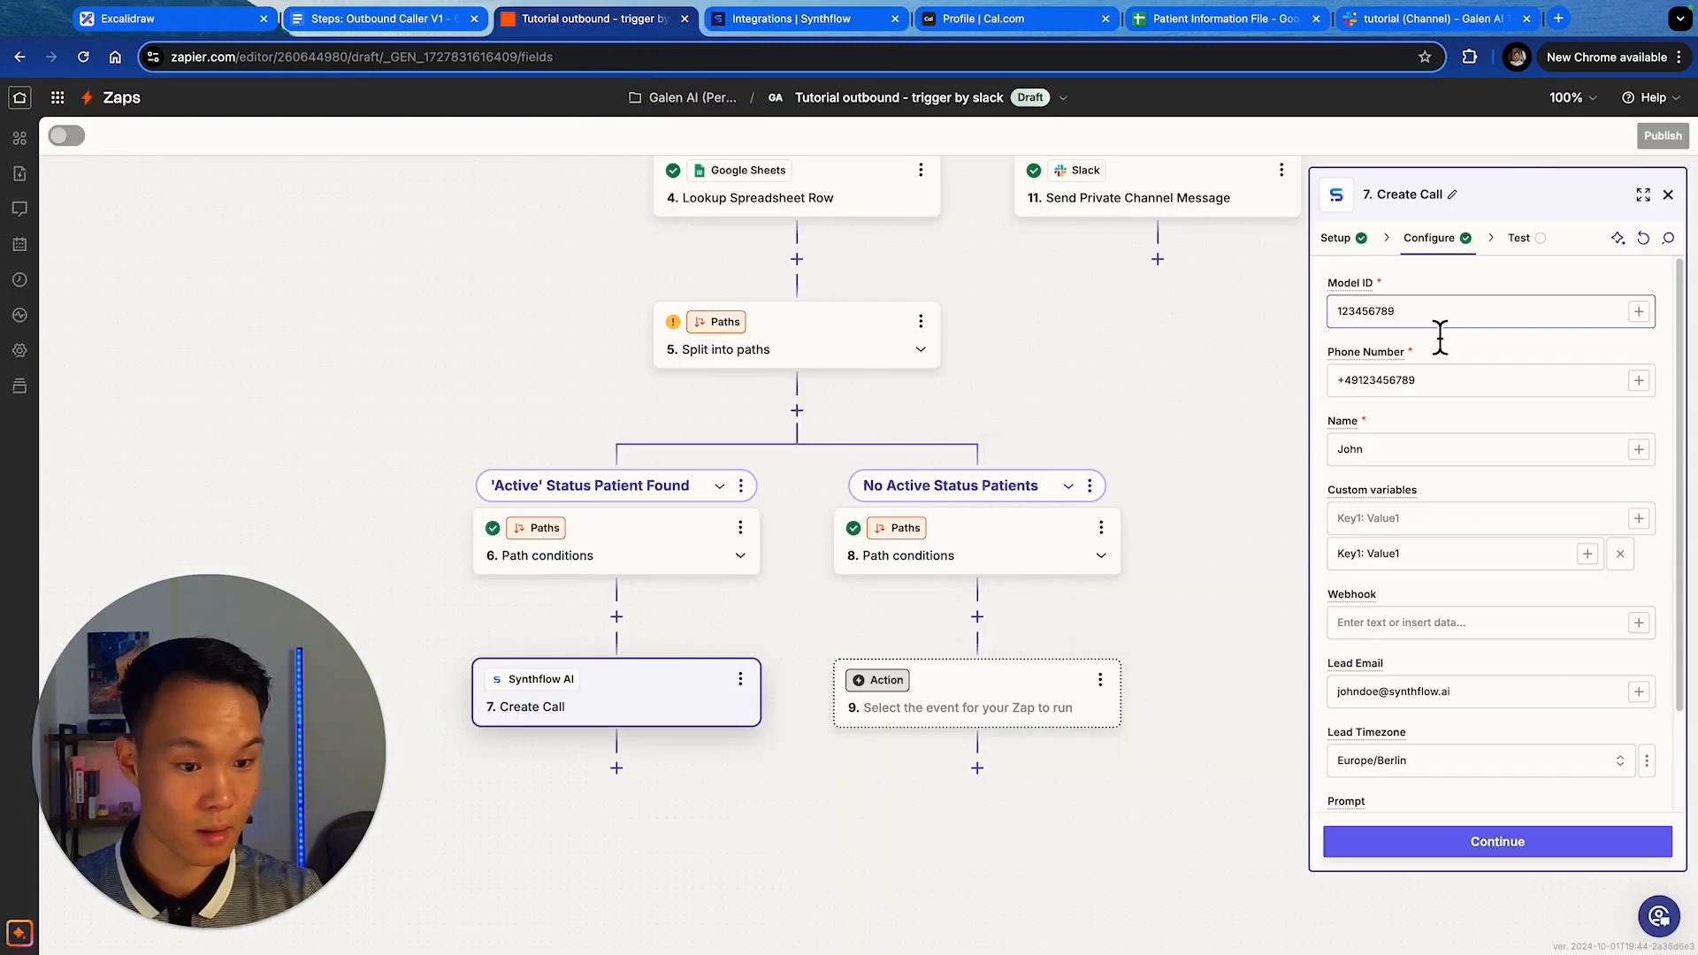
# - Copy the Pharmacy MTM Caller assistant's model ID from Synthflow and replace the placeholder Model ID in Zapier's Create Call action with it
pyautogui.click(1414, 327)
pyautogui.doubleClick(1413, 326)
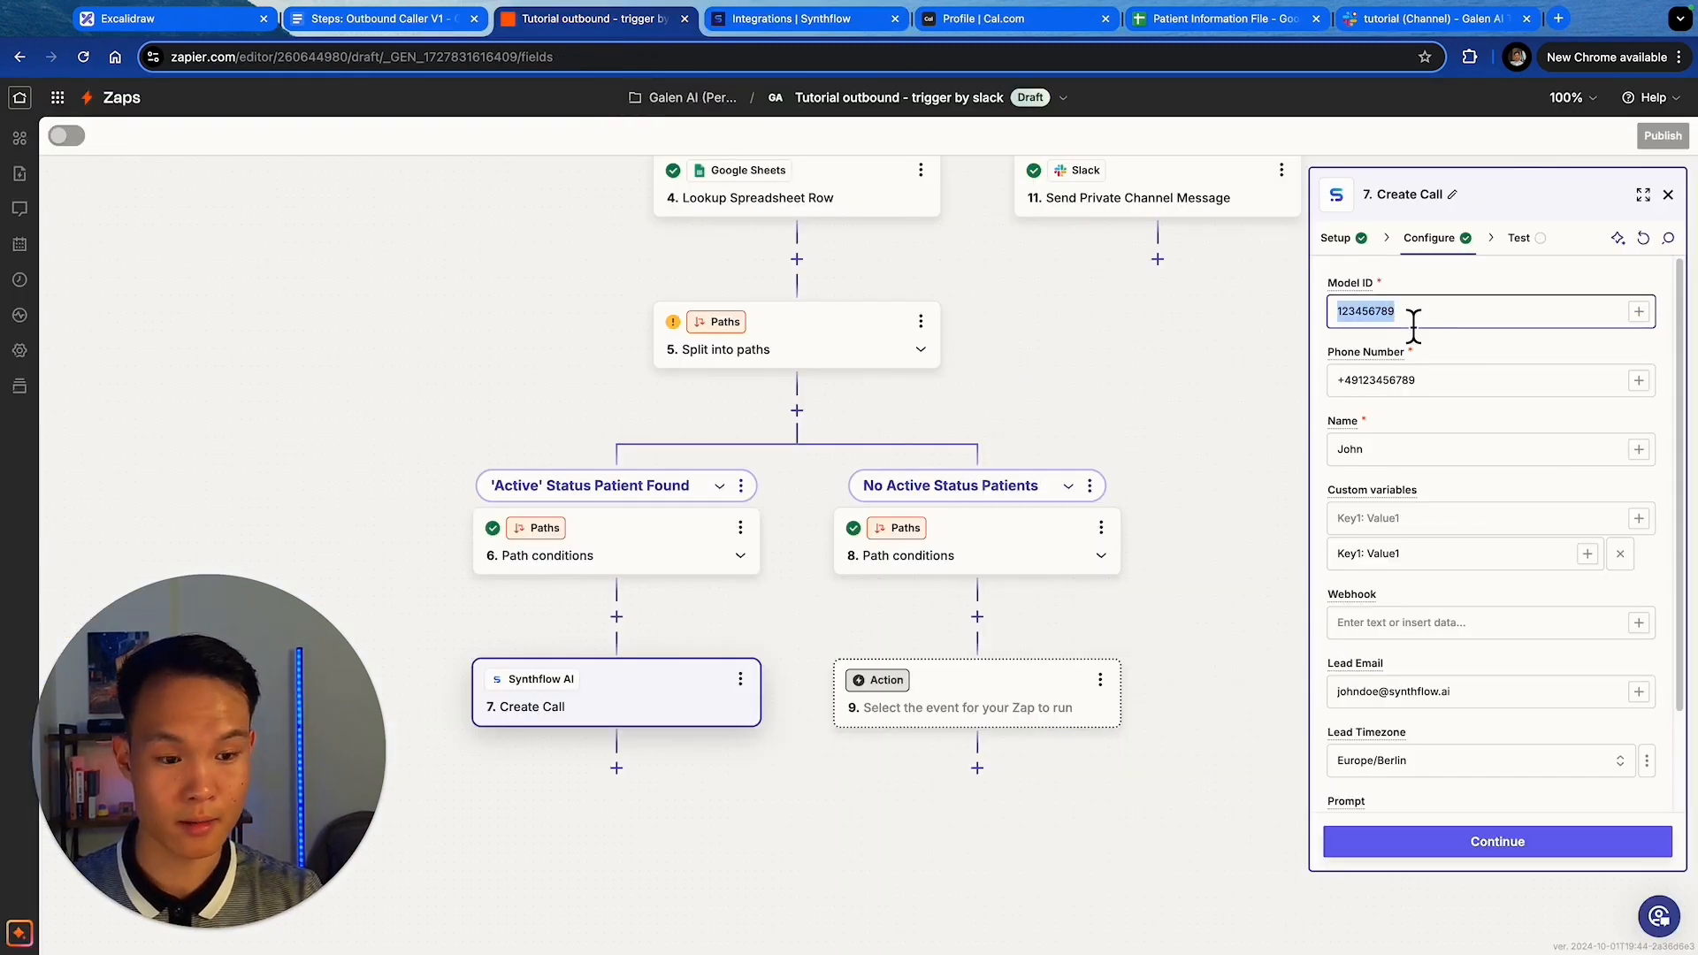
pyautogui.click(829, 22)
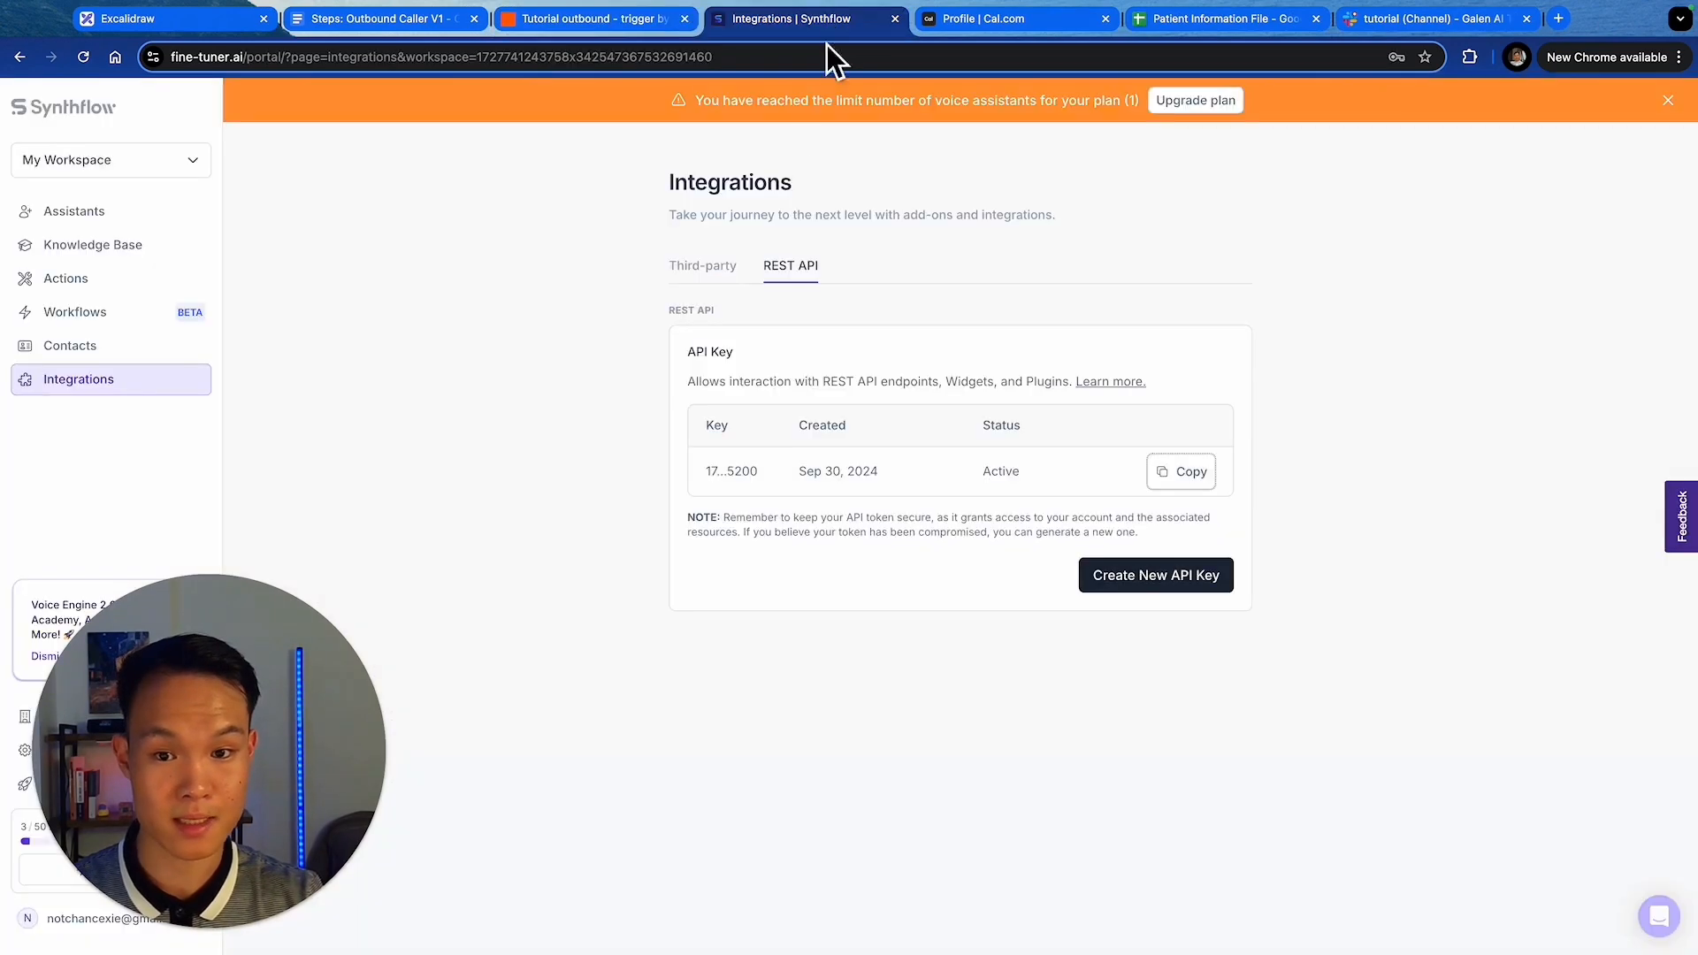
pyautogui.click(67, 213)
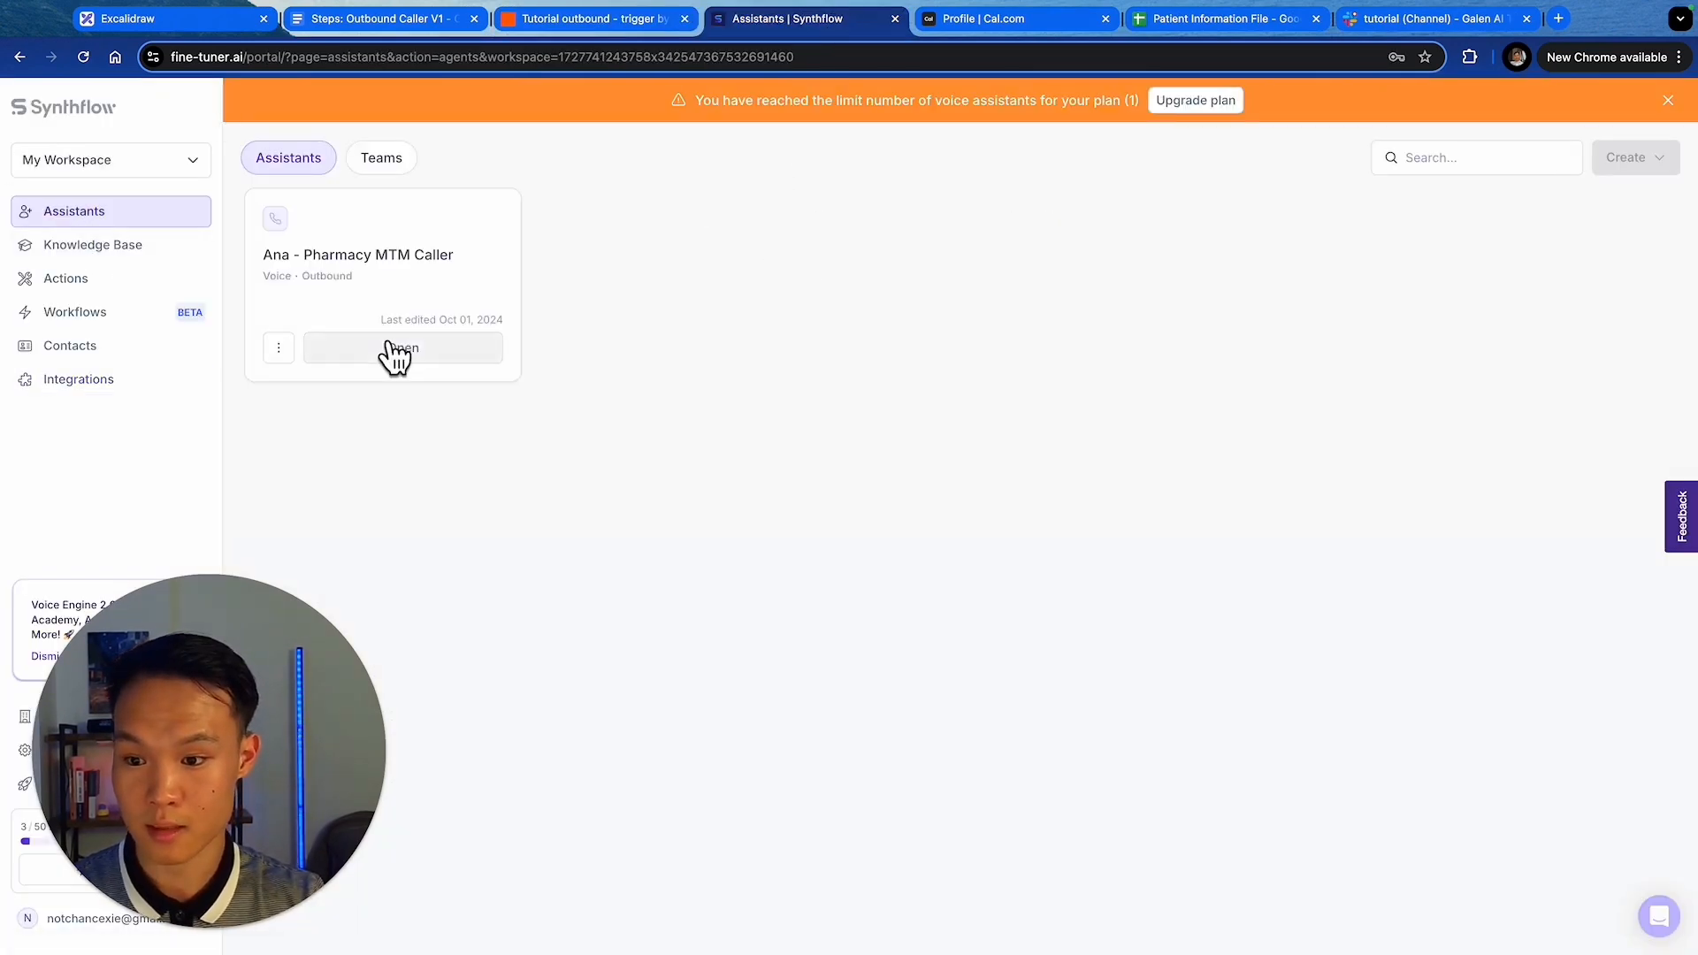
pyautogui.click(389, 348)
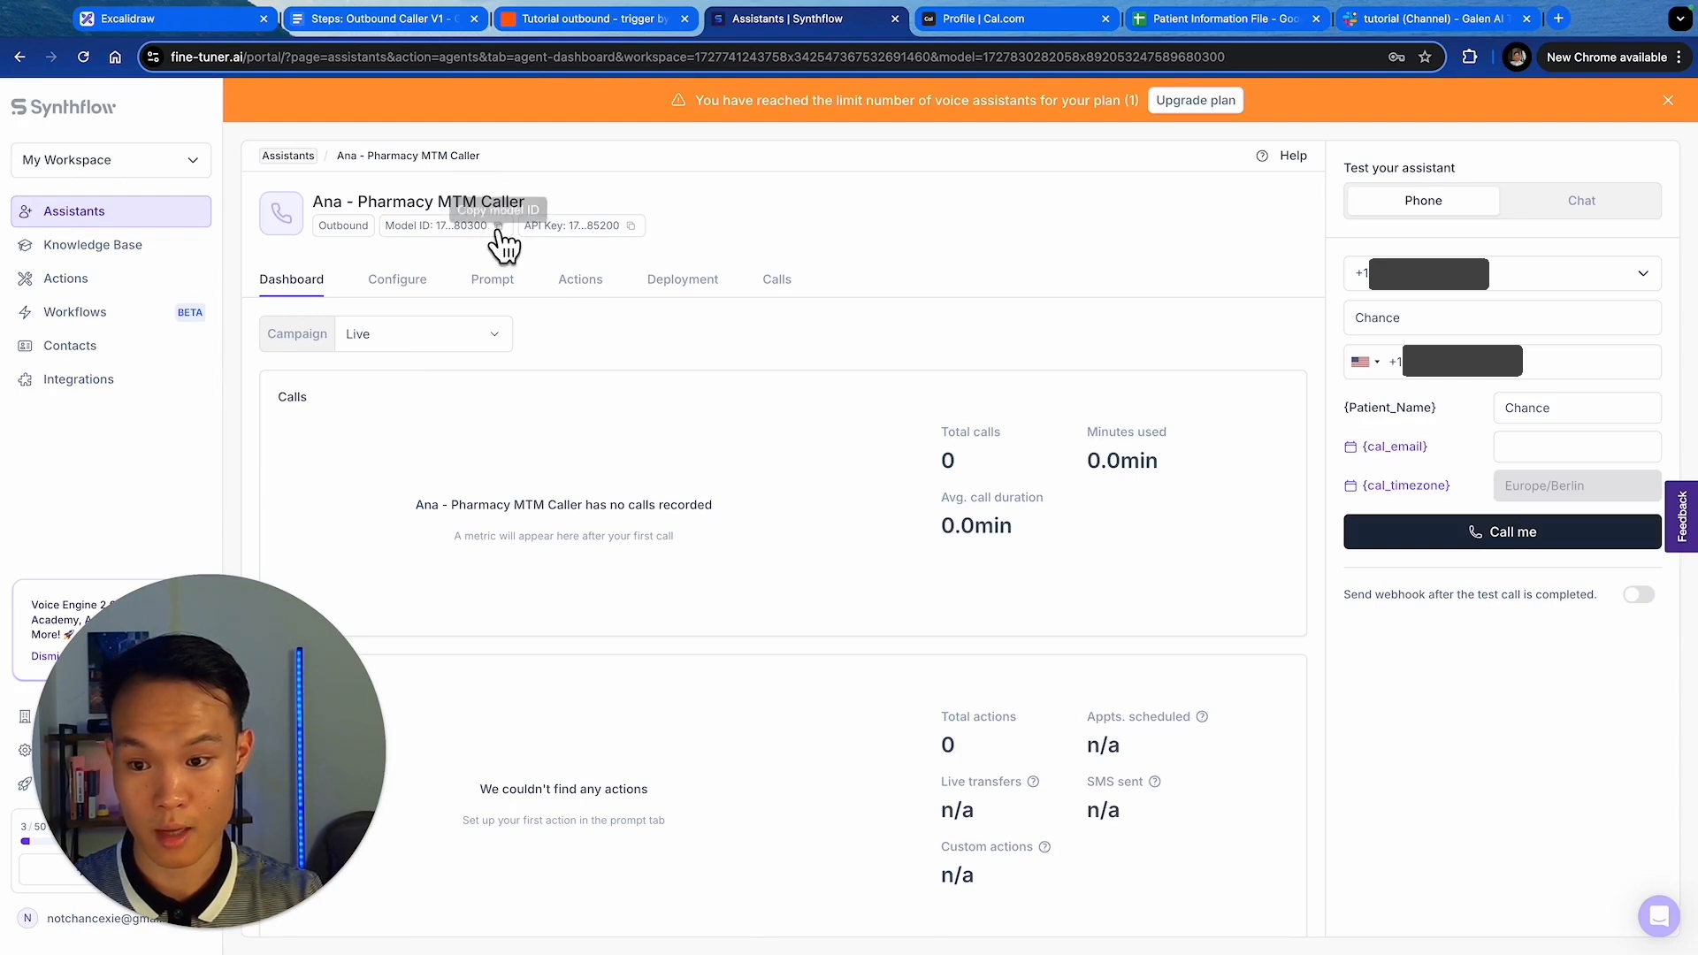
pyautogui.click(499, 228)
pyautogui.click(535, 19)
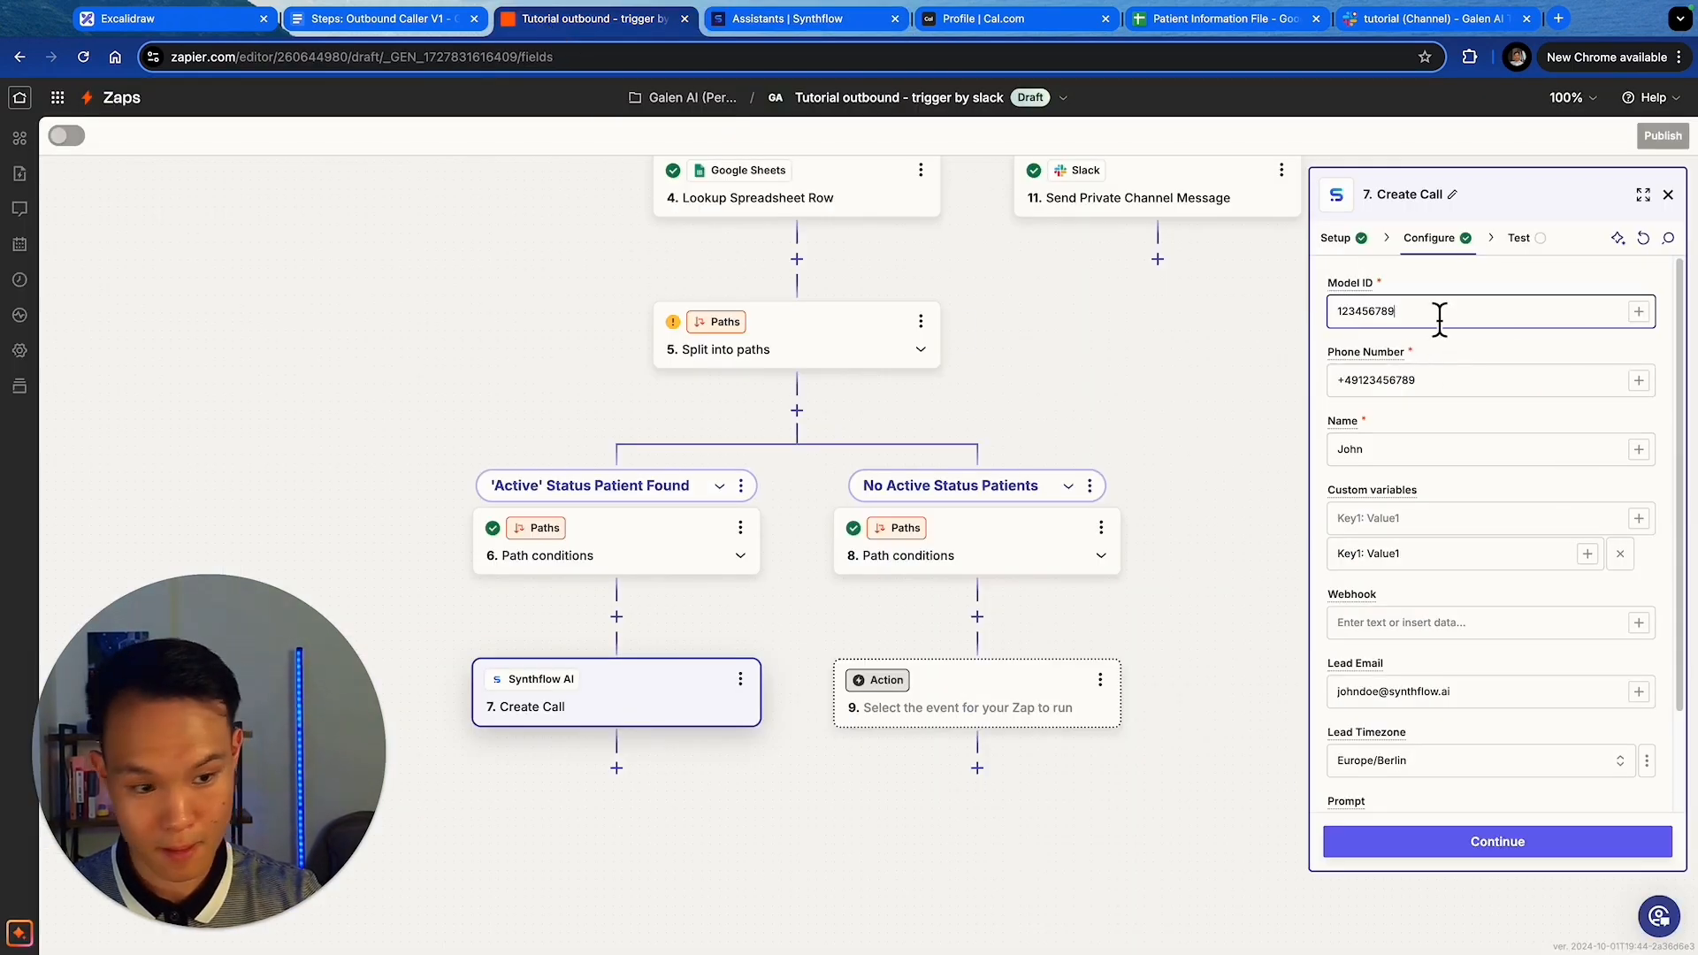
pyautogui.hotkey('ctrl', 'v')
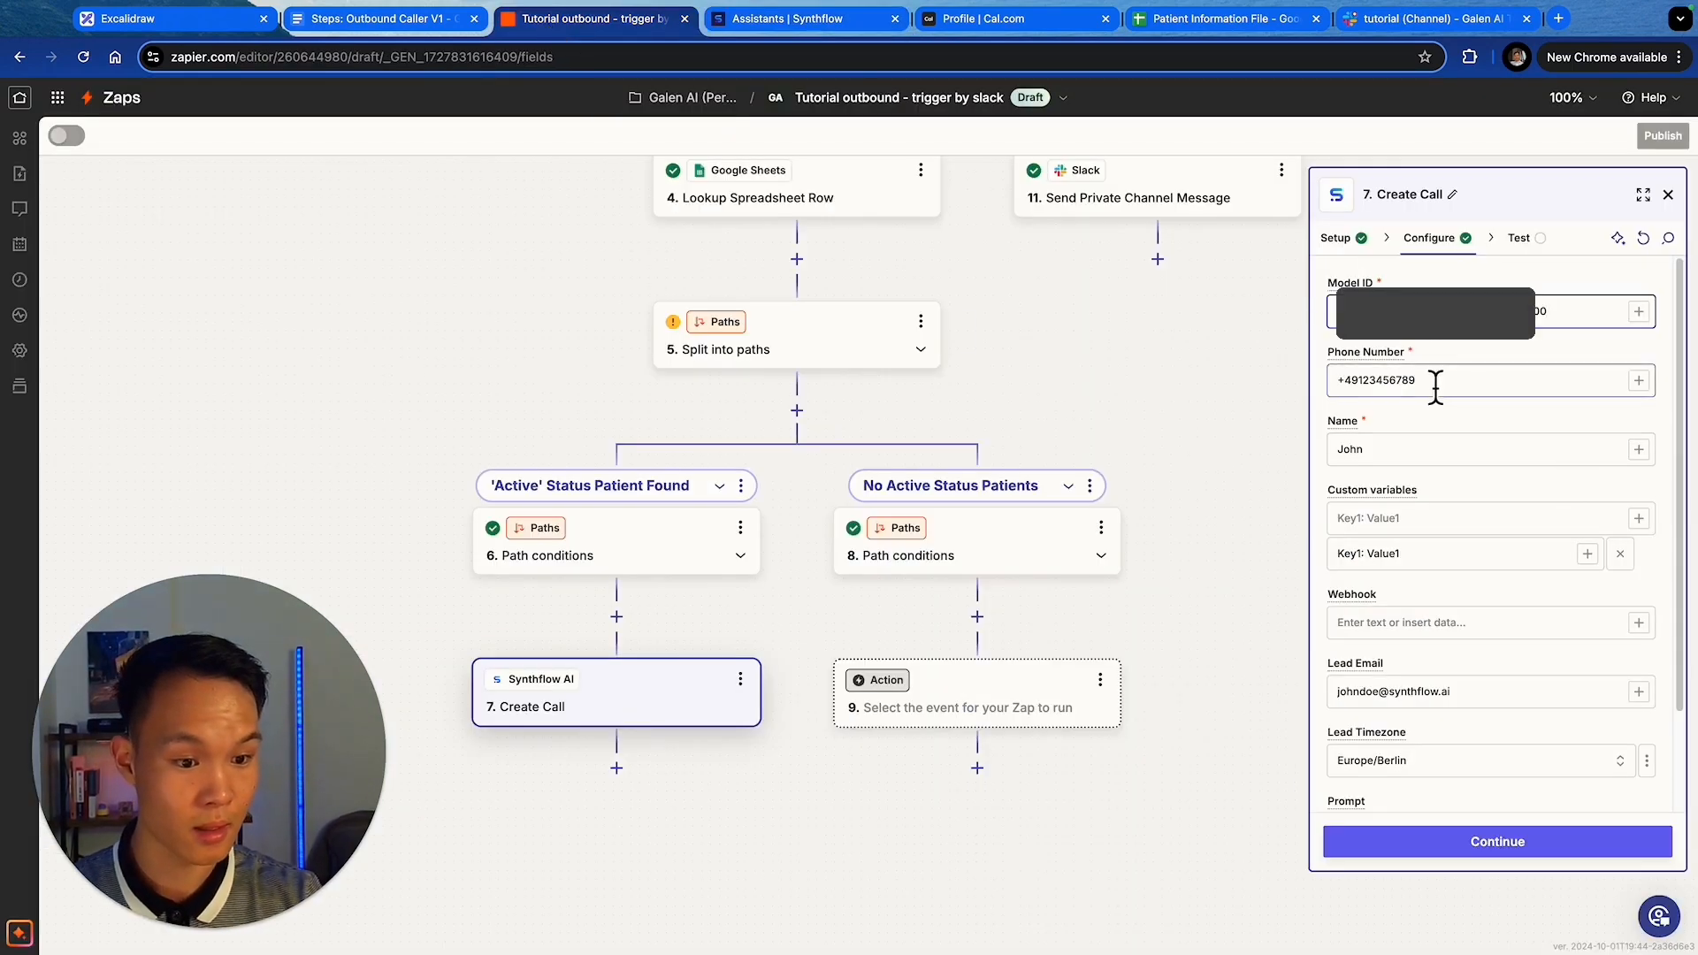
# - Map the Create Call Phone Number to the Lookup Spreadsheet Row Phone Number, and check the Patient Information File sheet
pyautogui.tripleClick(1551, 398)
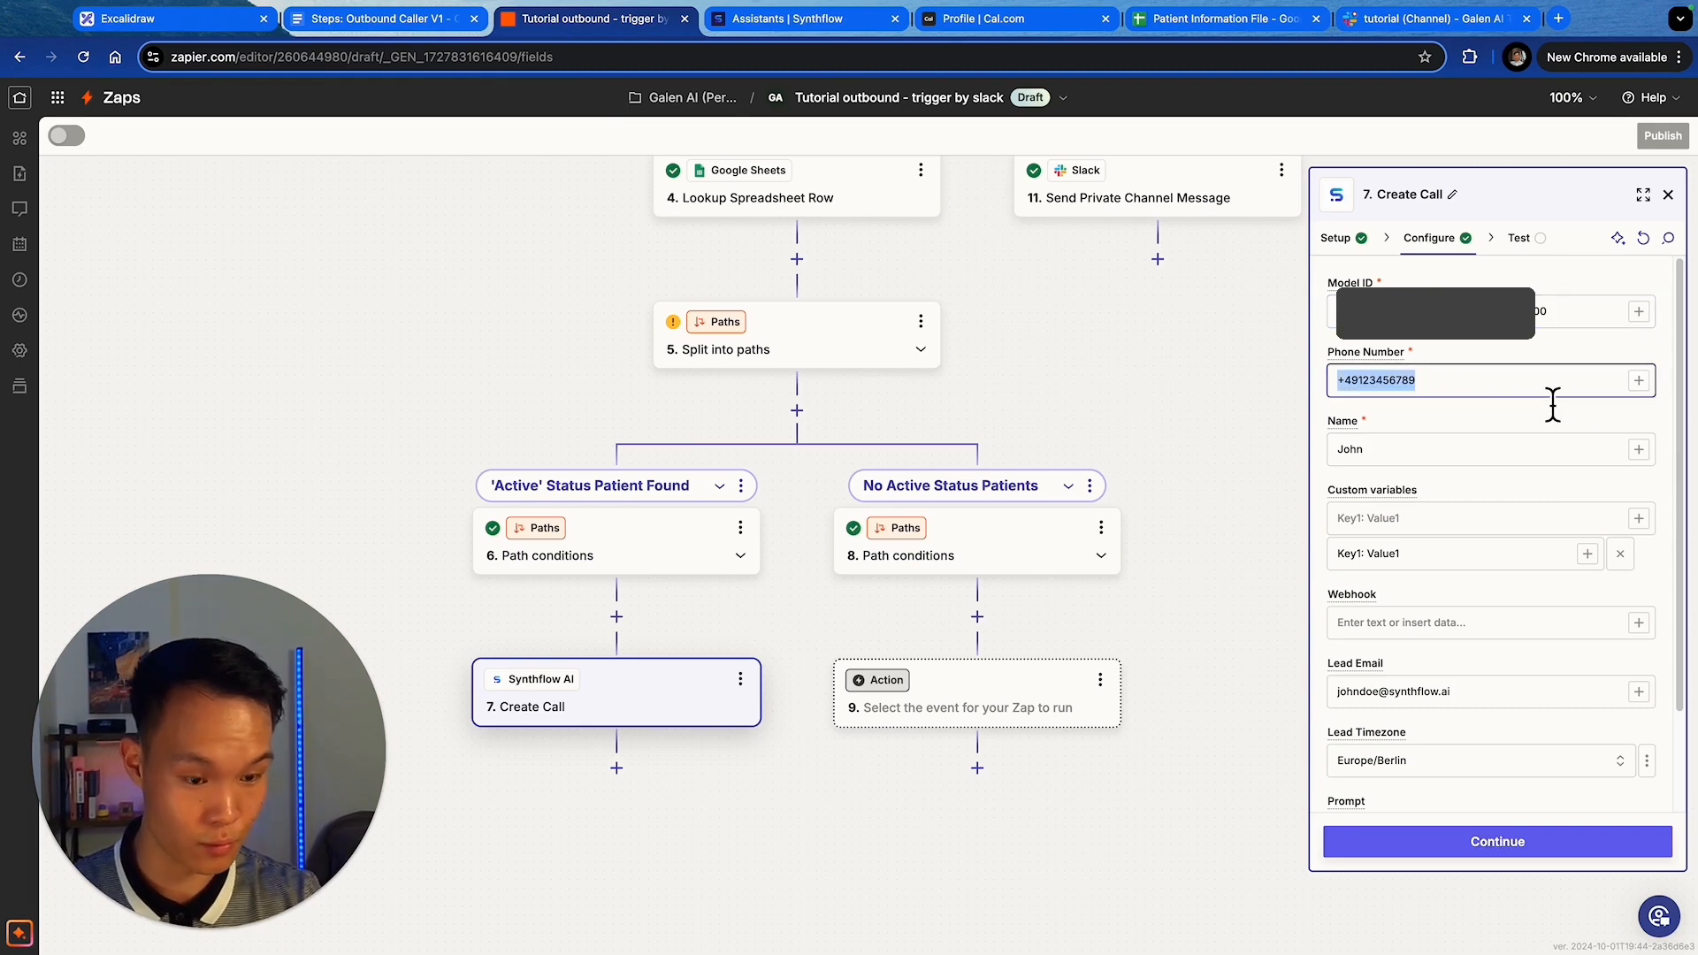
pyautogui.press('BackSpace')
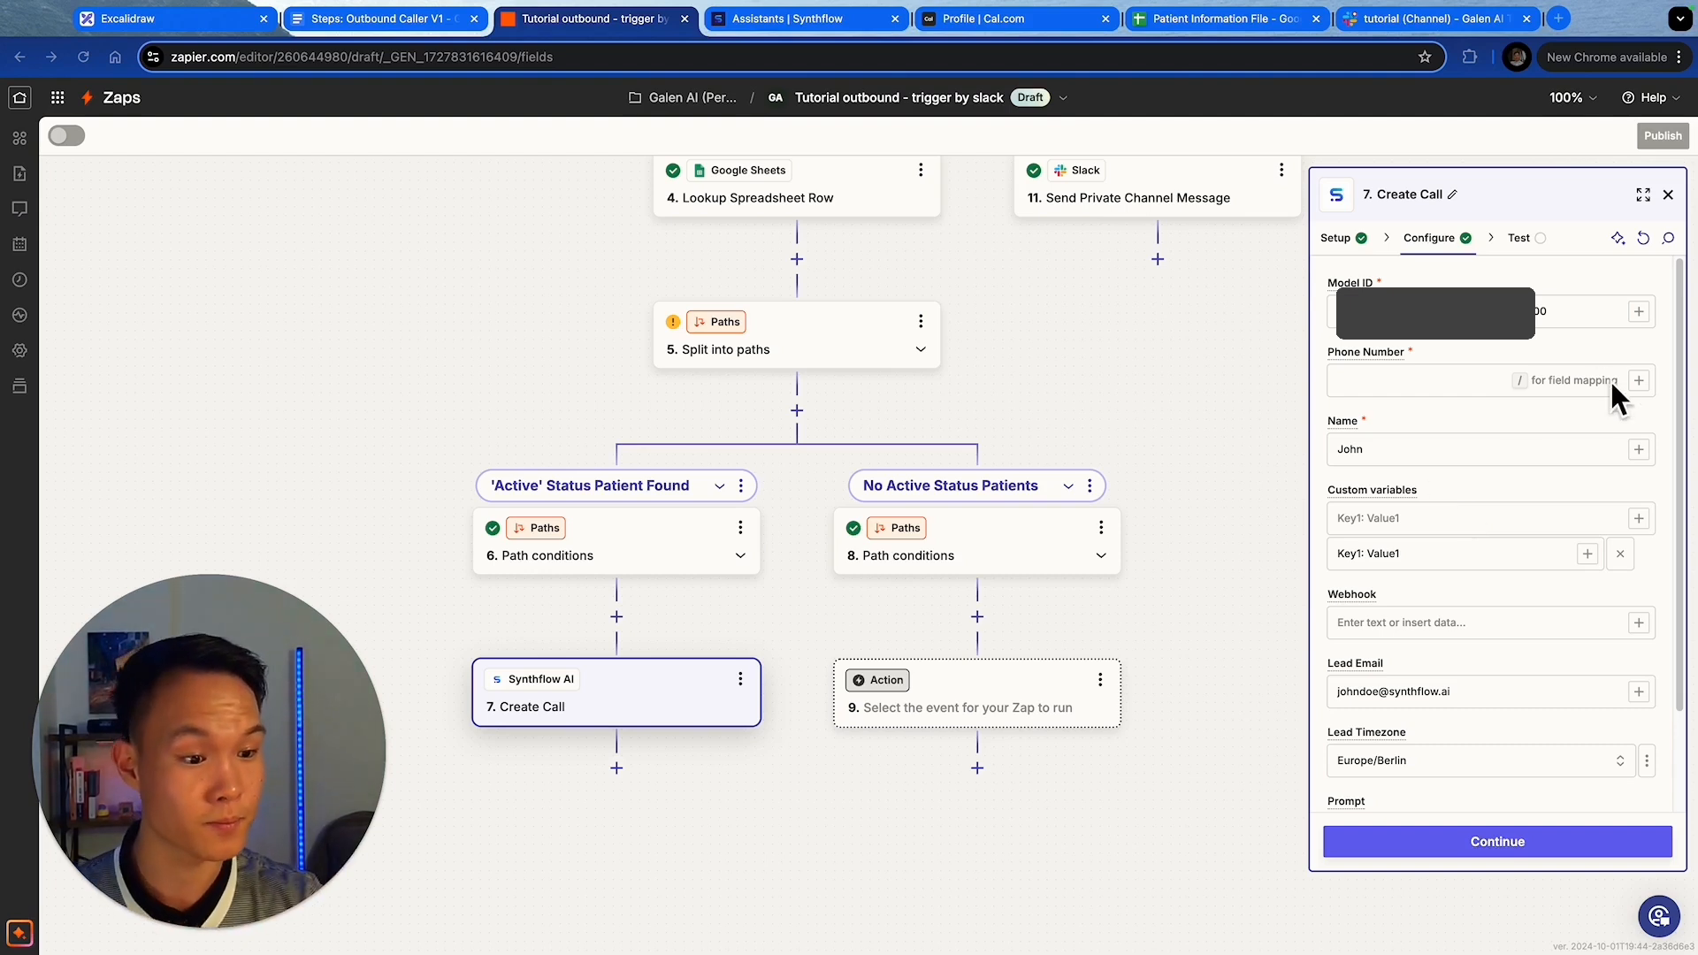
pyautogui.click(1639, 382)
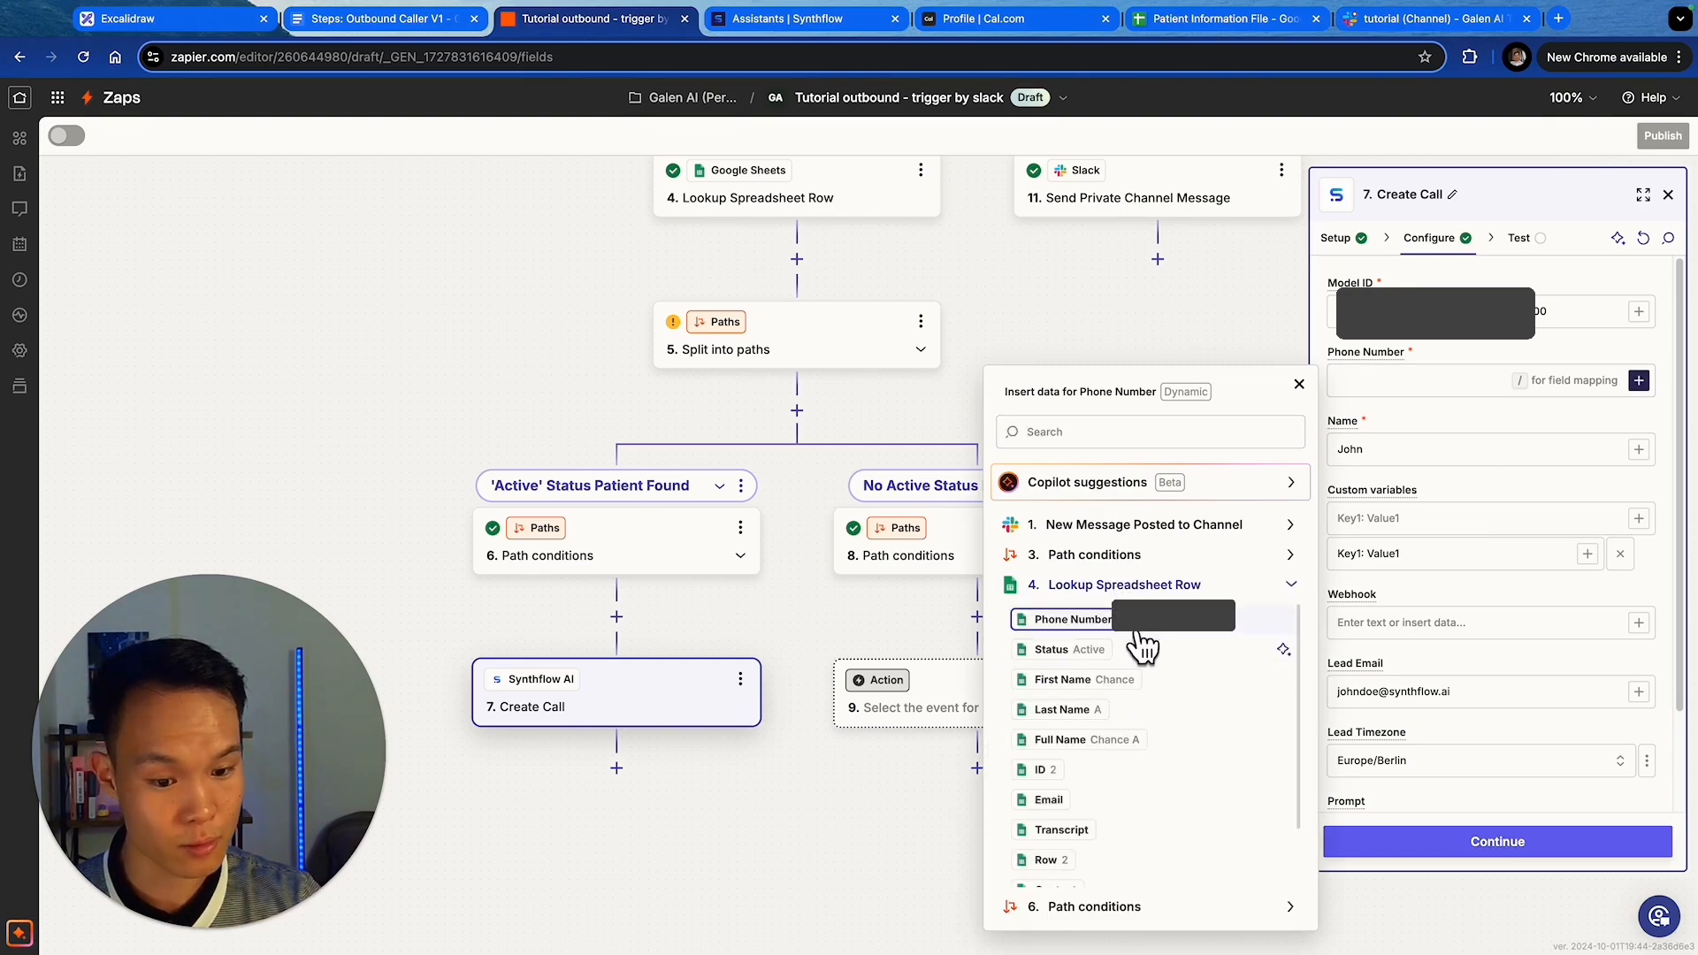
pyautogui.click(1143, 626)
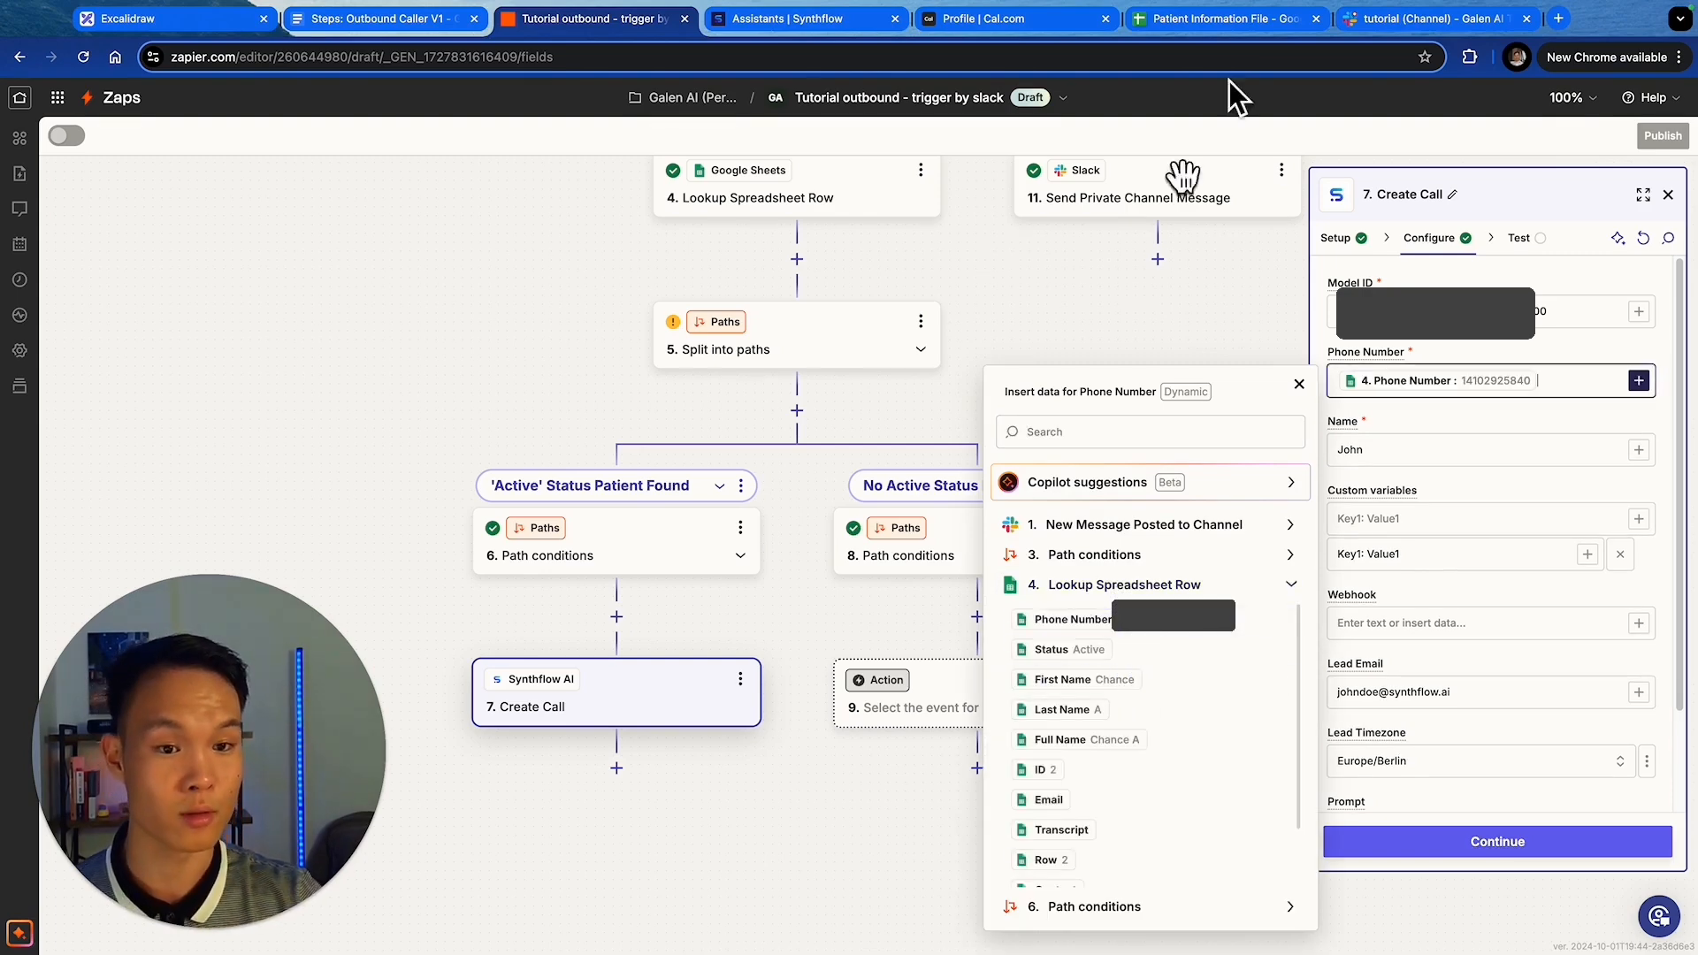
pyautogui.click(1212, 33)
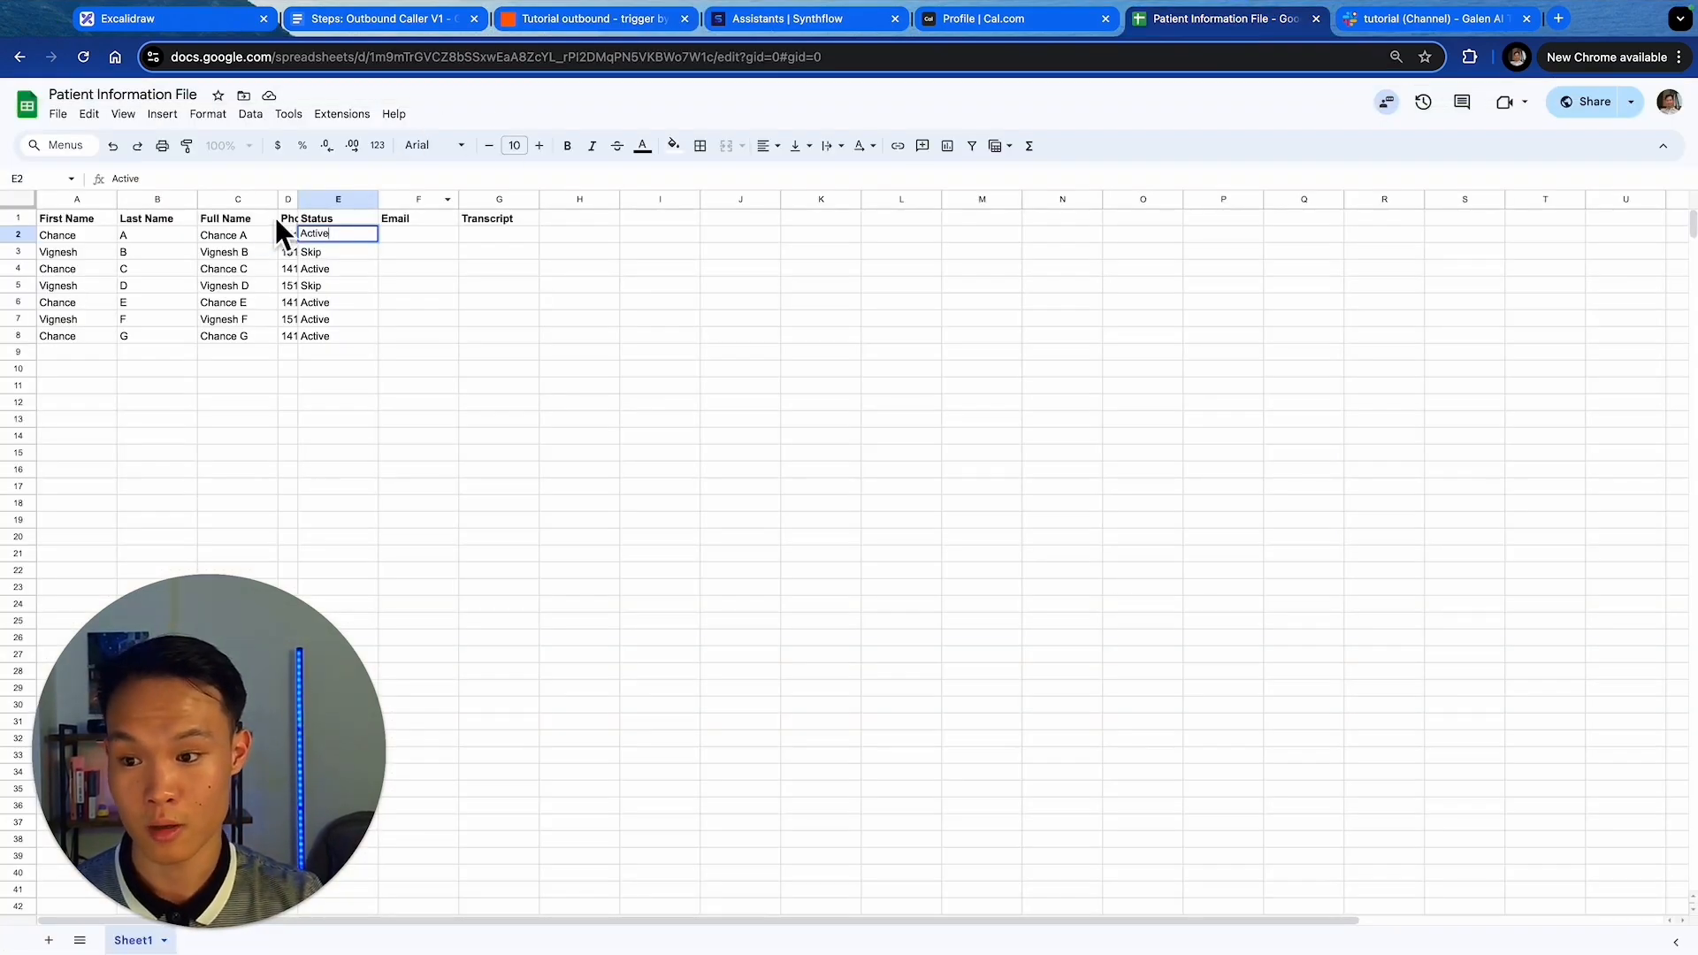
pyautogui.moveTo(299, 305); pyautogui.dragTo(288, 327)
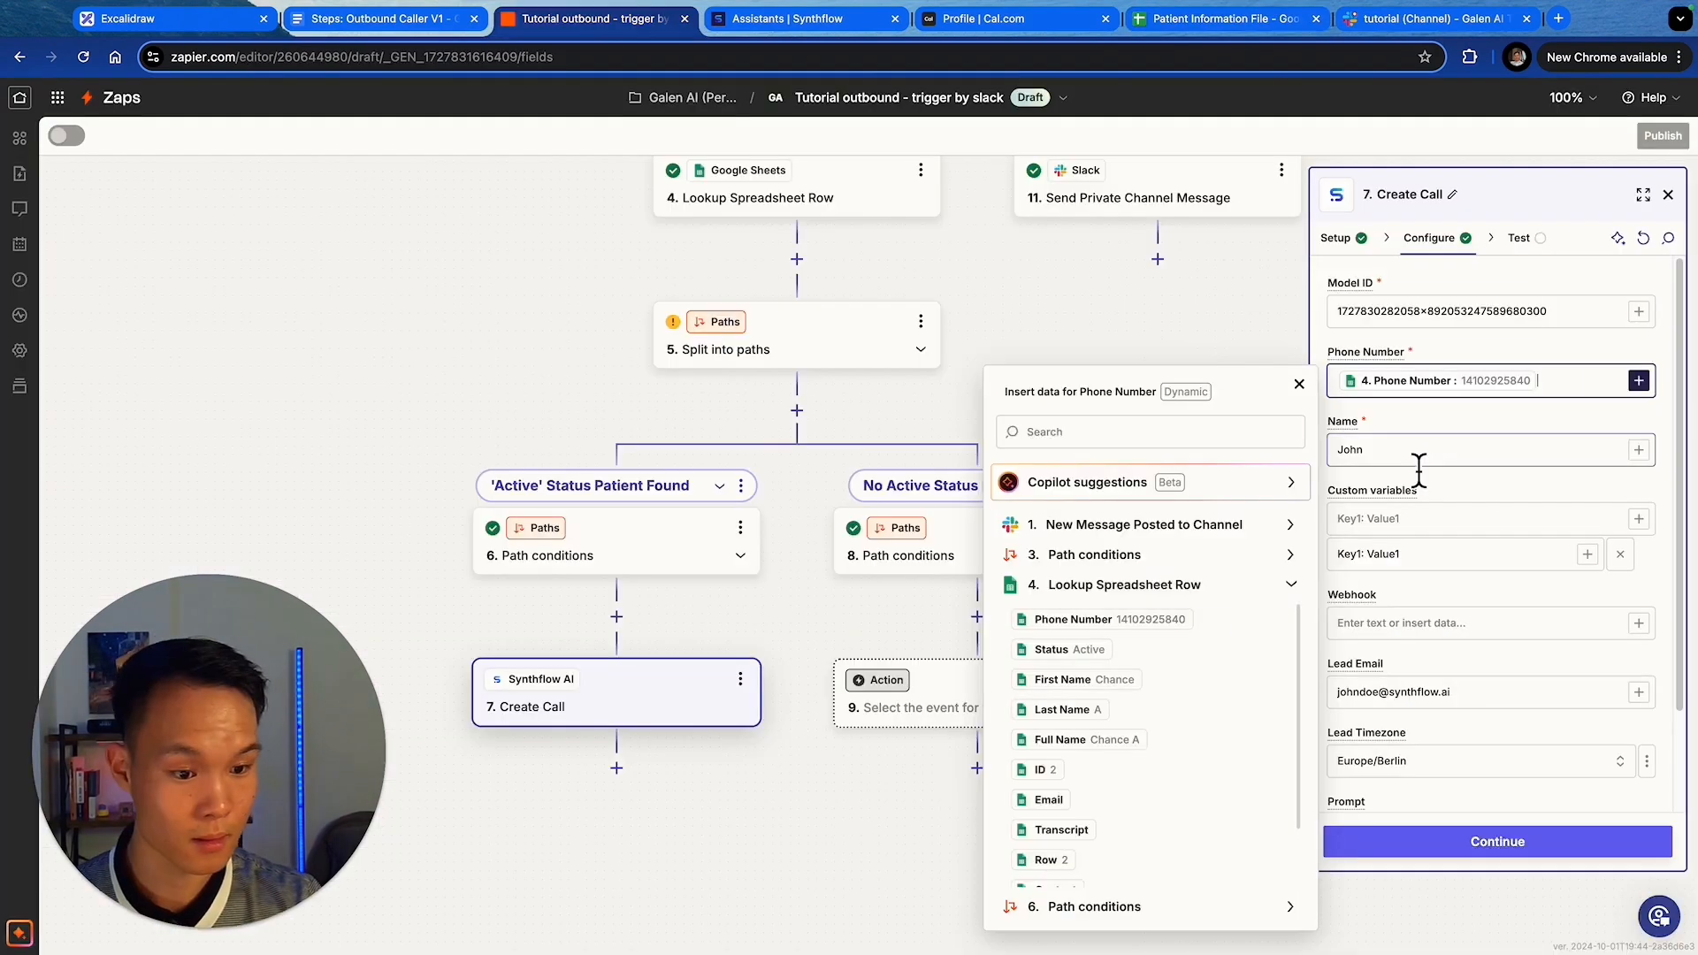
# - Replace the placeholder Name in the Create Call action with the Full Name from Lookup Spreadsheet Row
pyautogui.doubleClick(1419, 460)
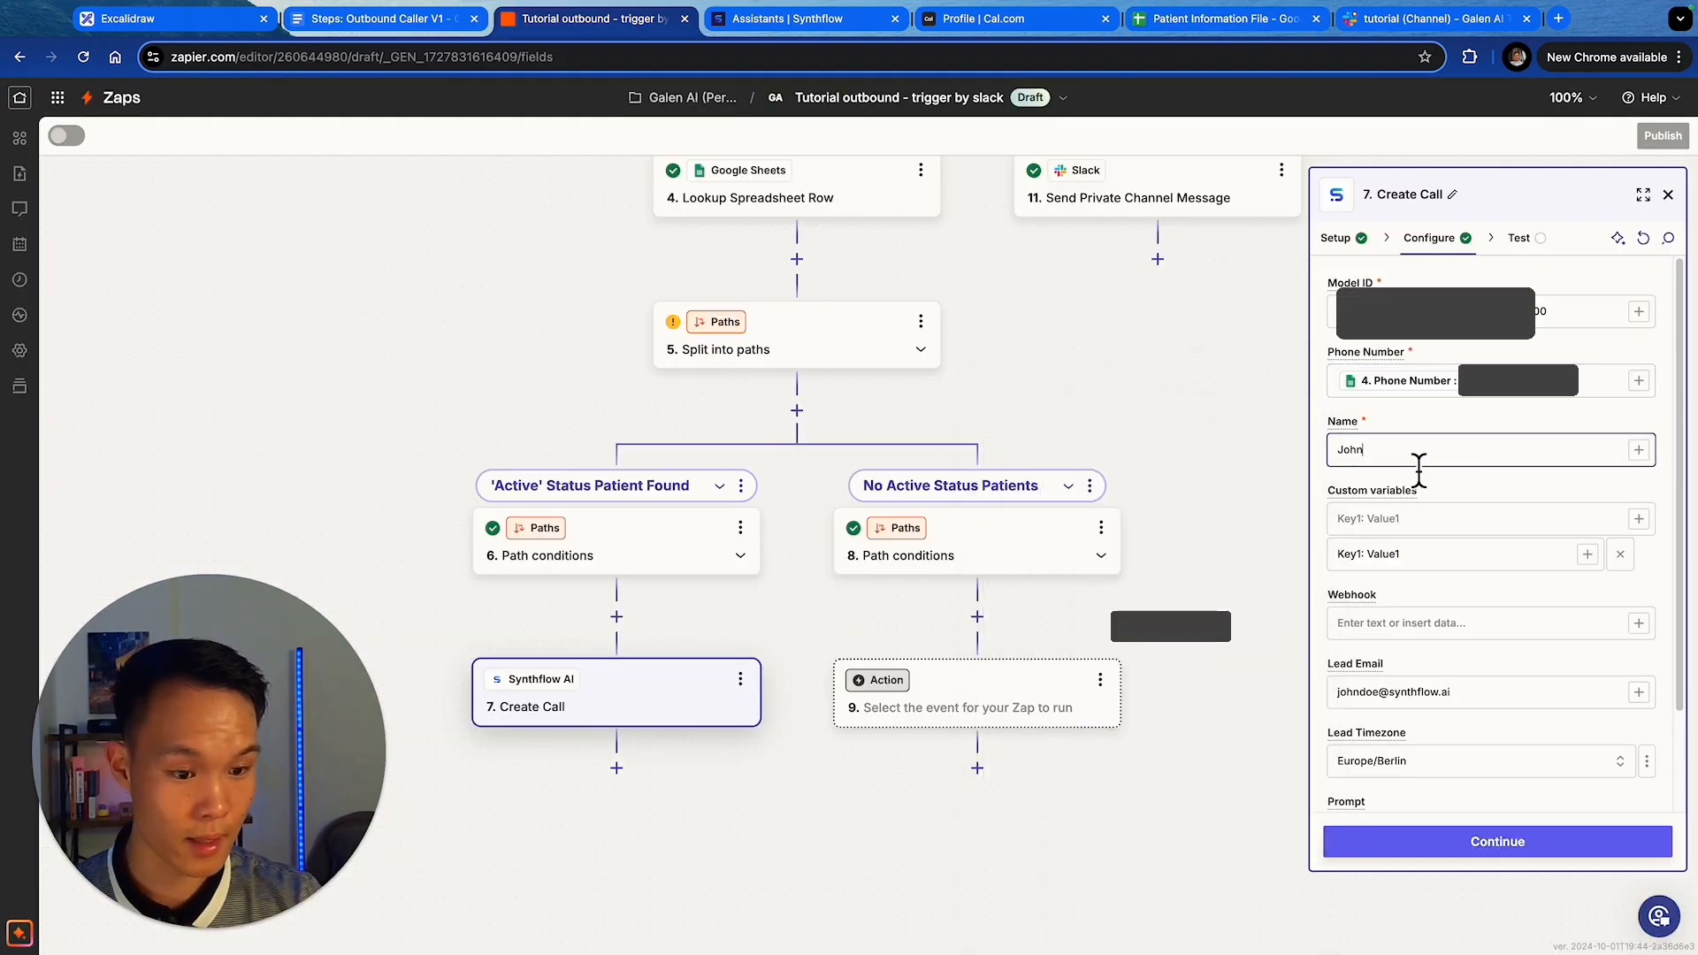
pyautogui.press('BackSpace')
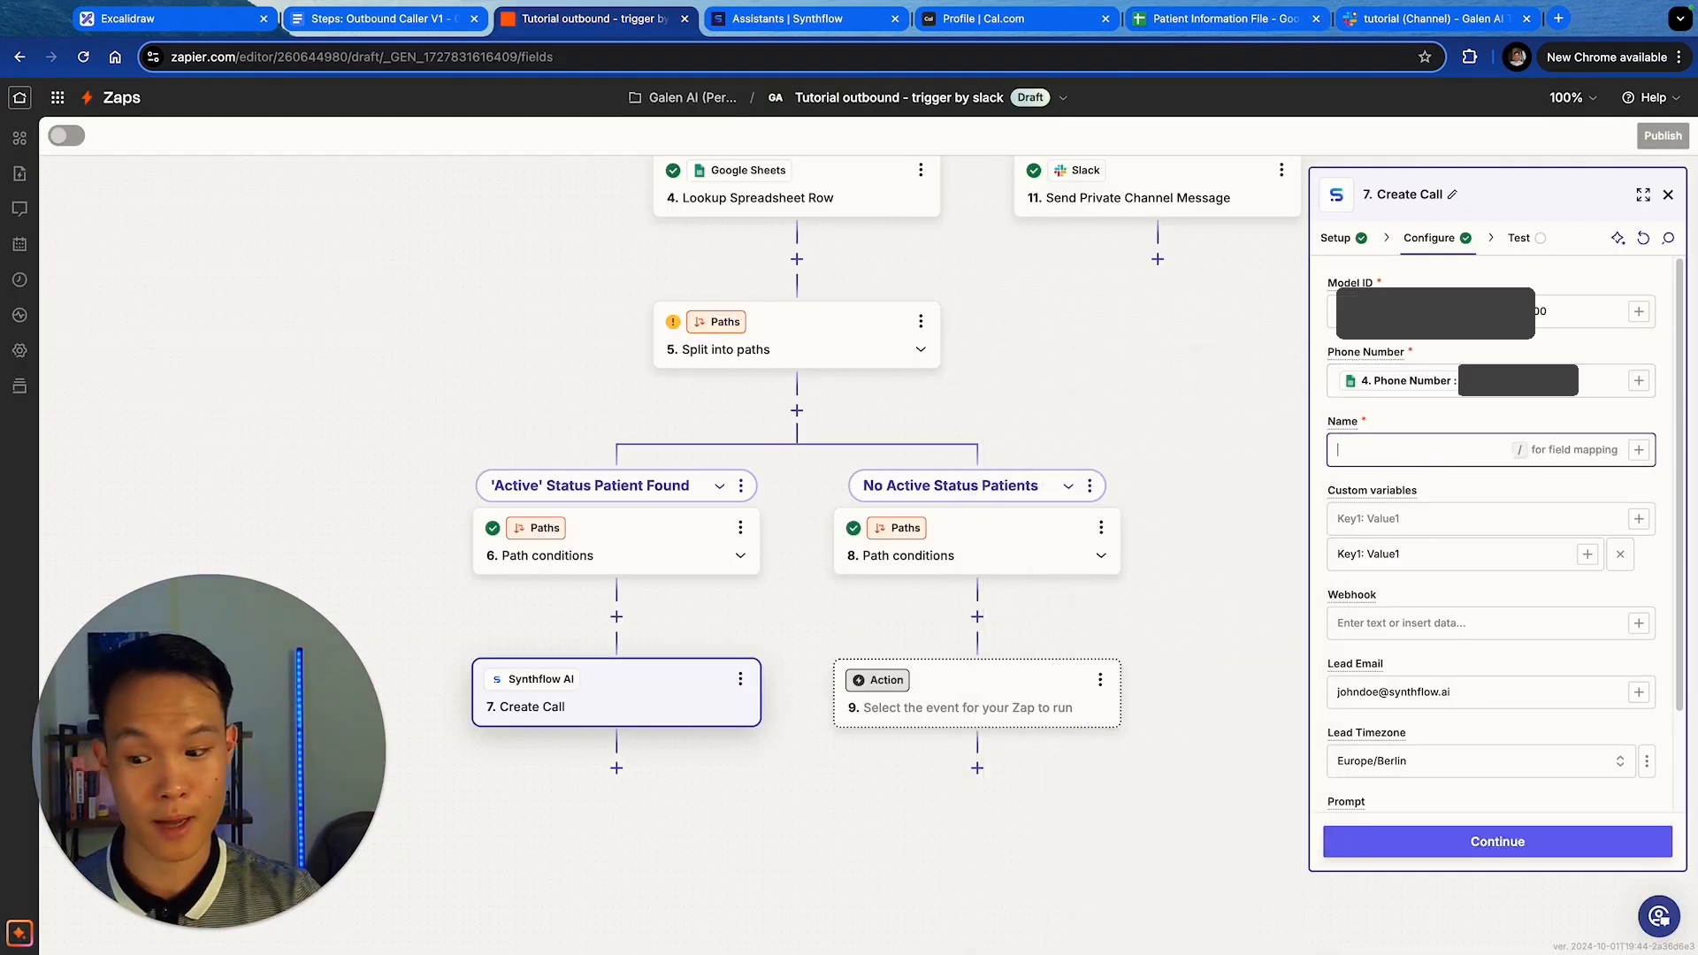
pyautogui.click(1639, 449)
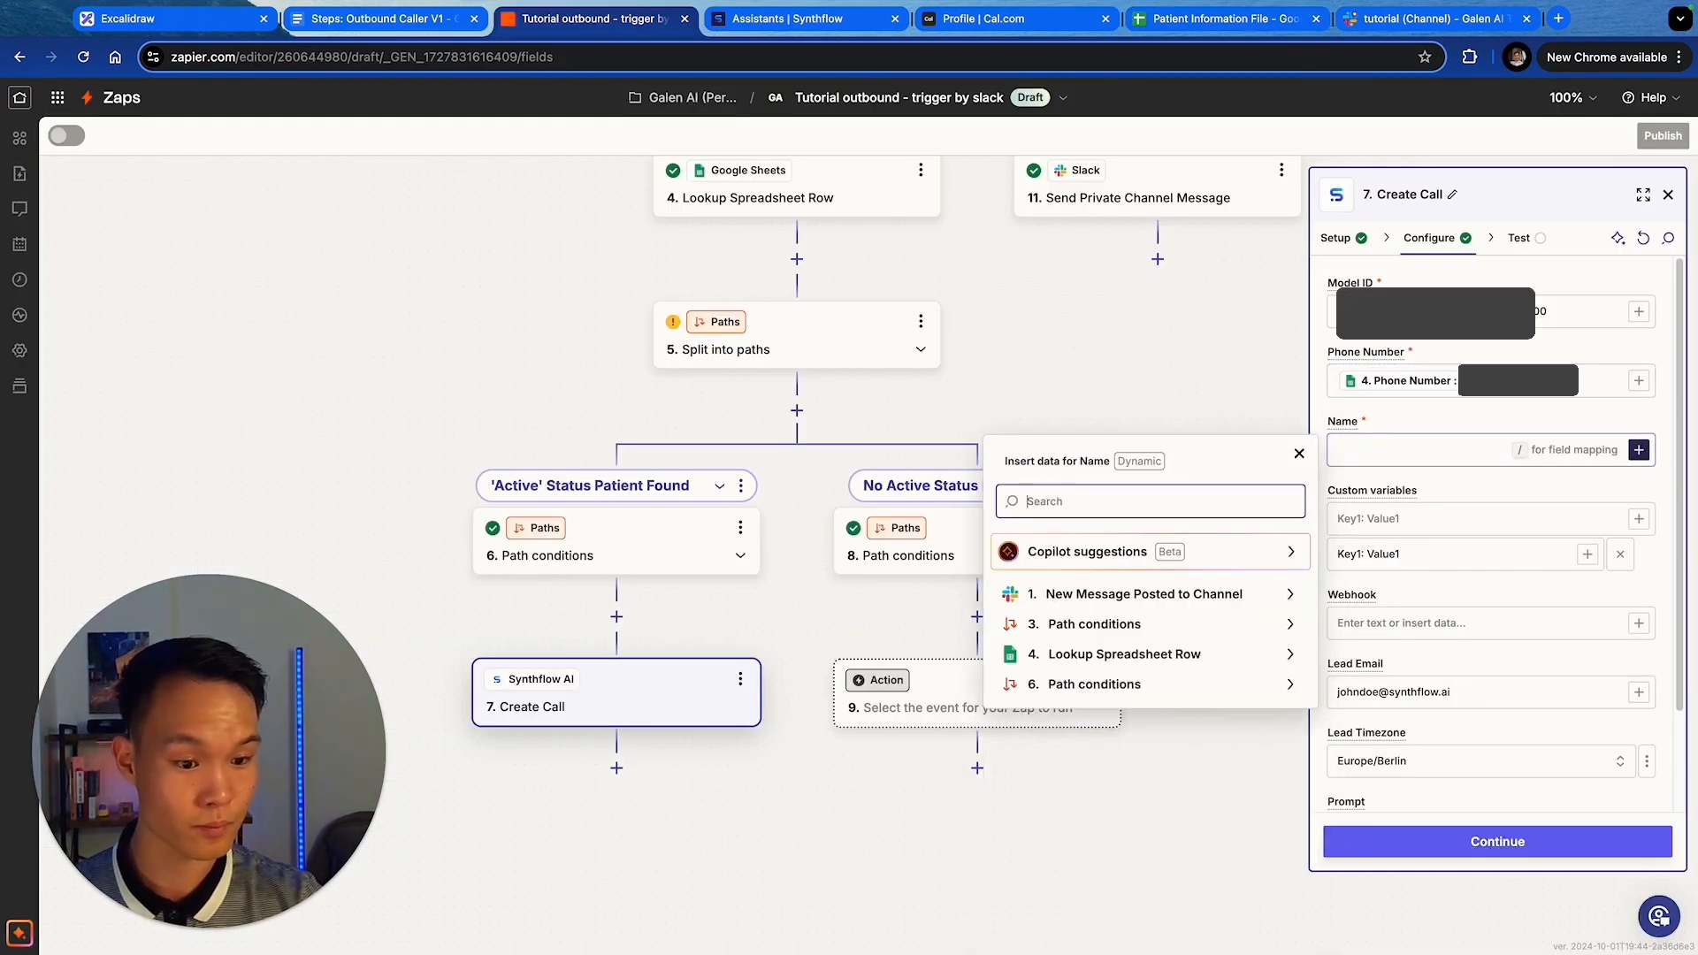
pyautogui.click(1156, 653)
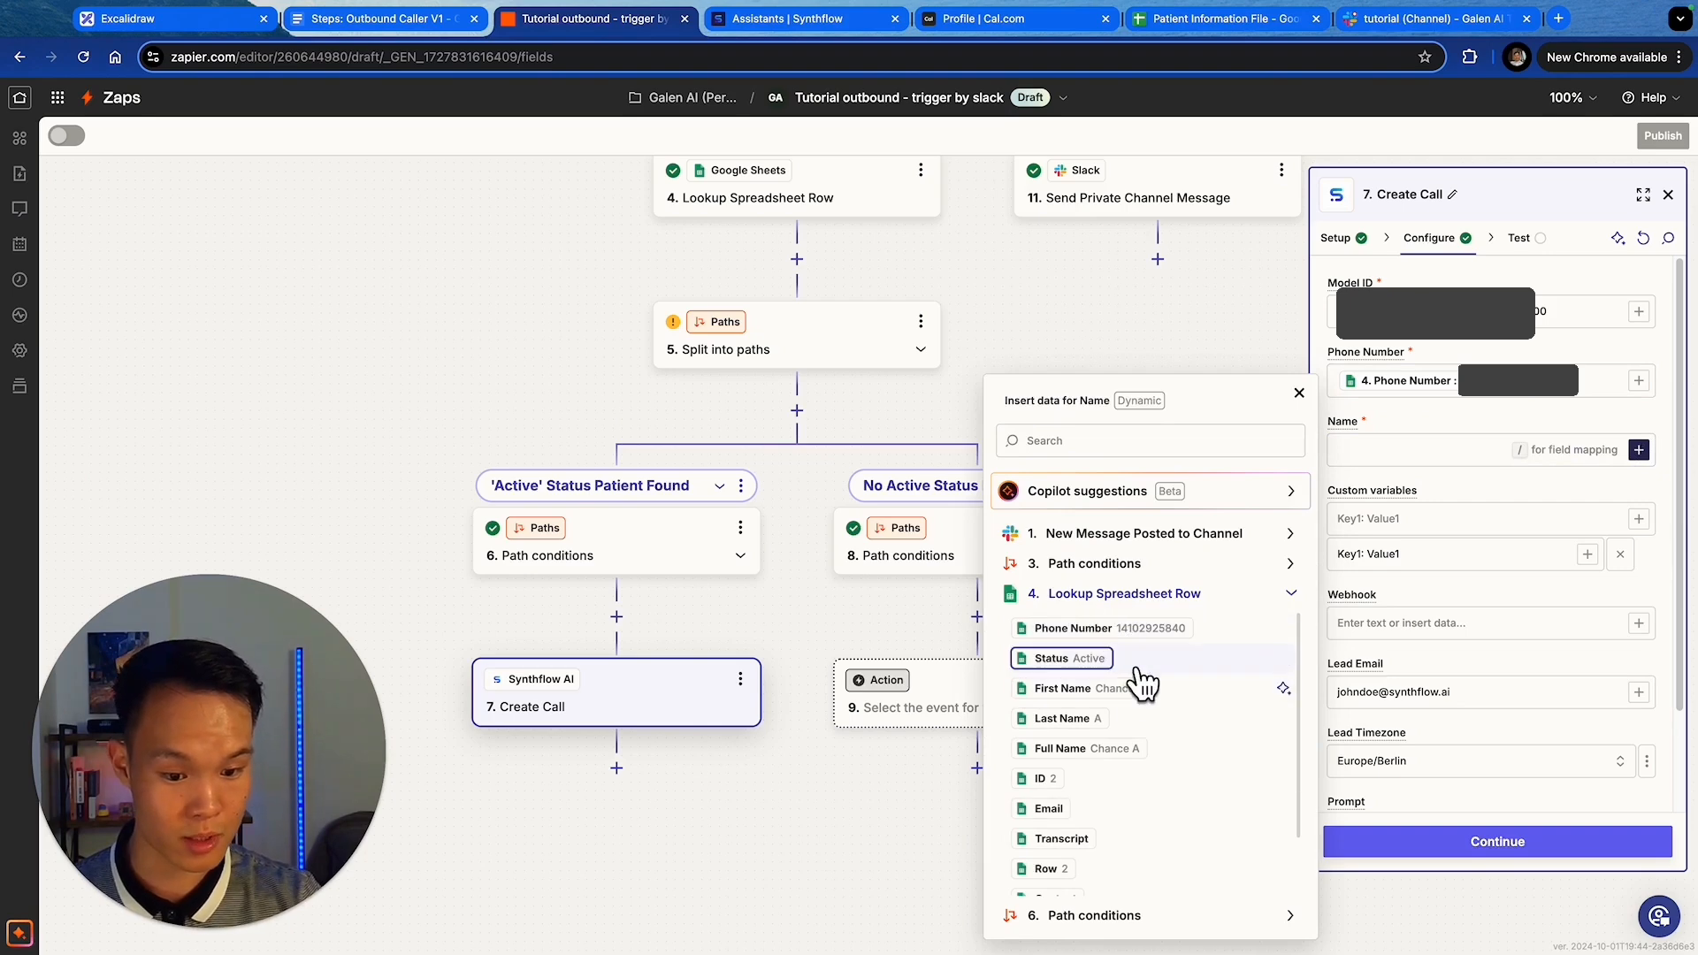
pyautogui.click(1075, 749)
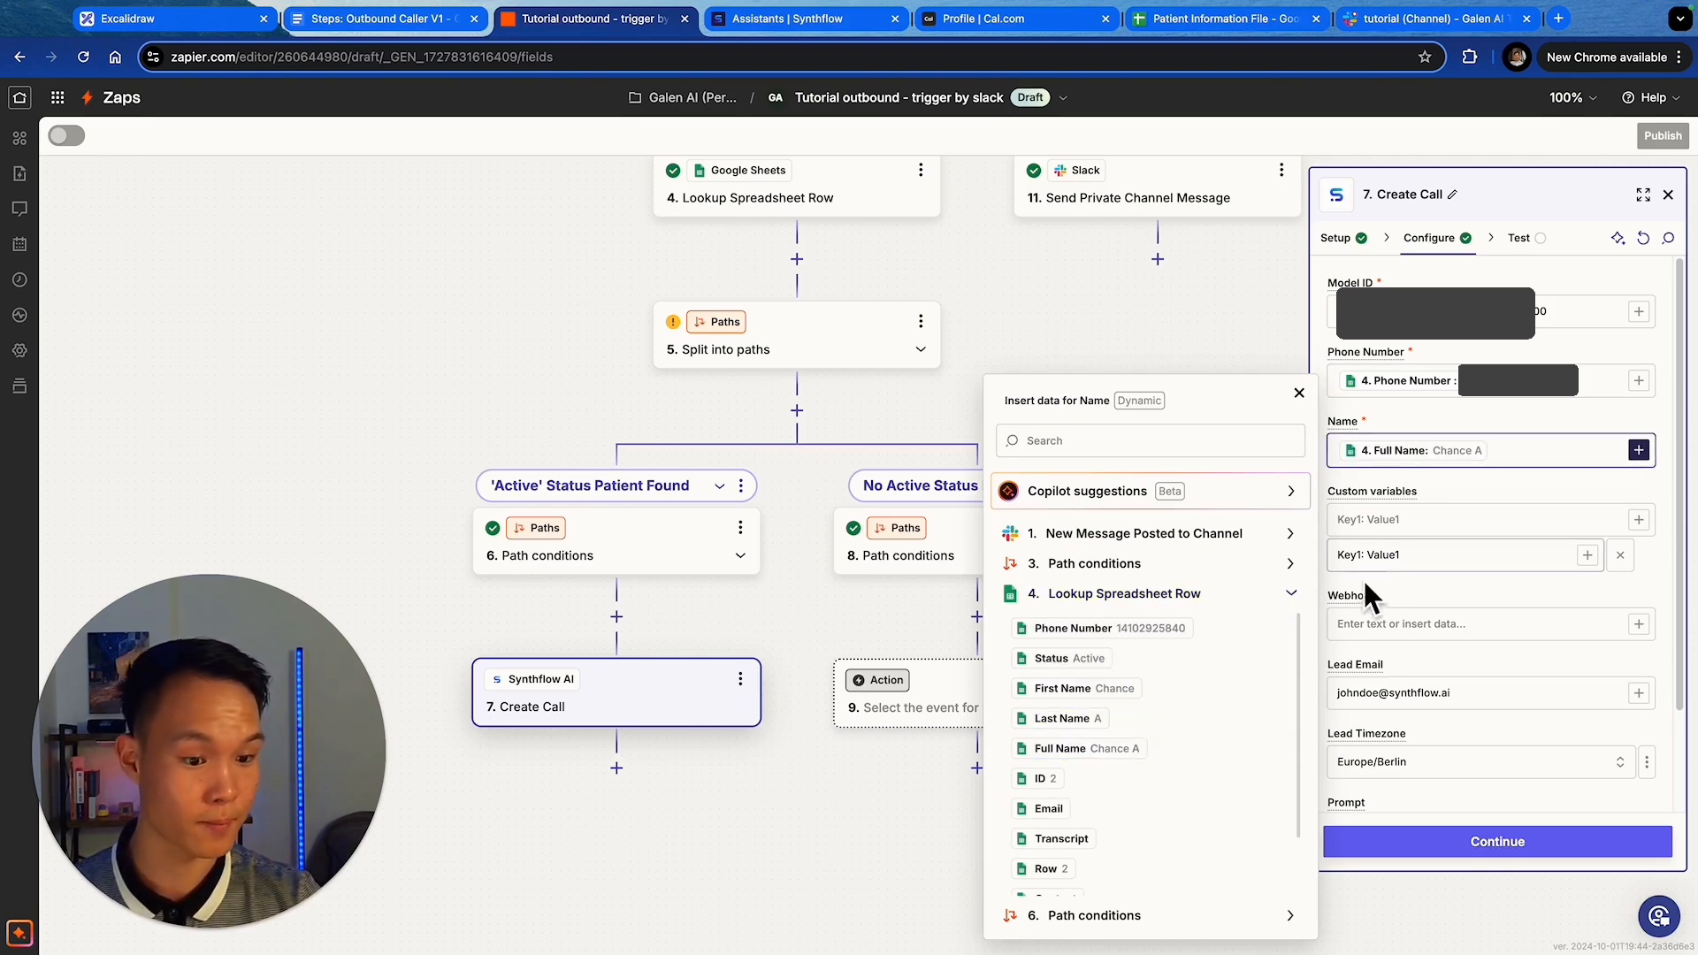
# - Check the assistant's prompt variables in Synthflow, and add the Lookup Spreadsheet Row Full Name as a custom variable in Zapier
pyautogui.click(753, 35)
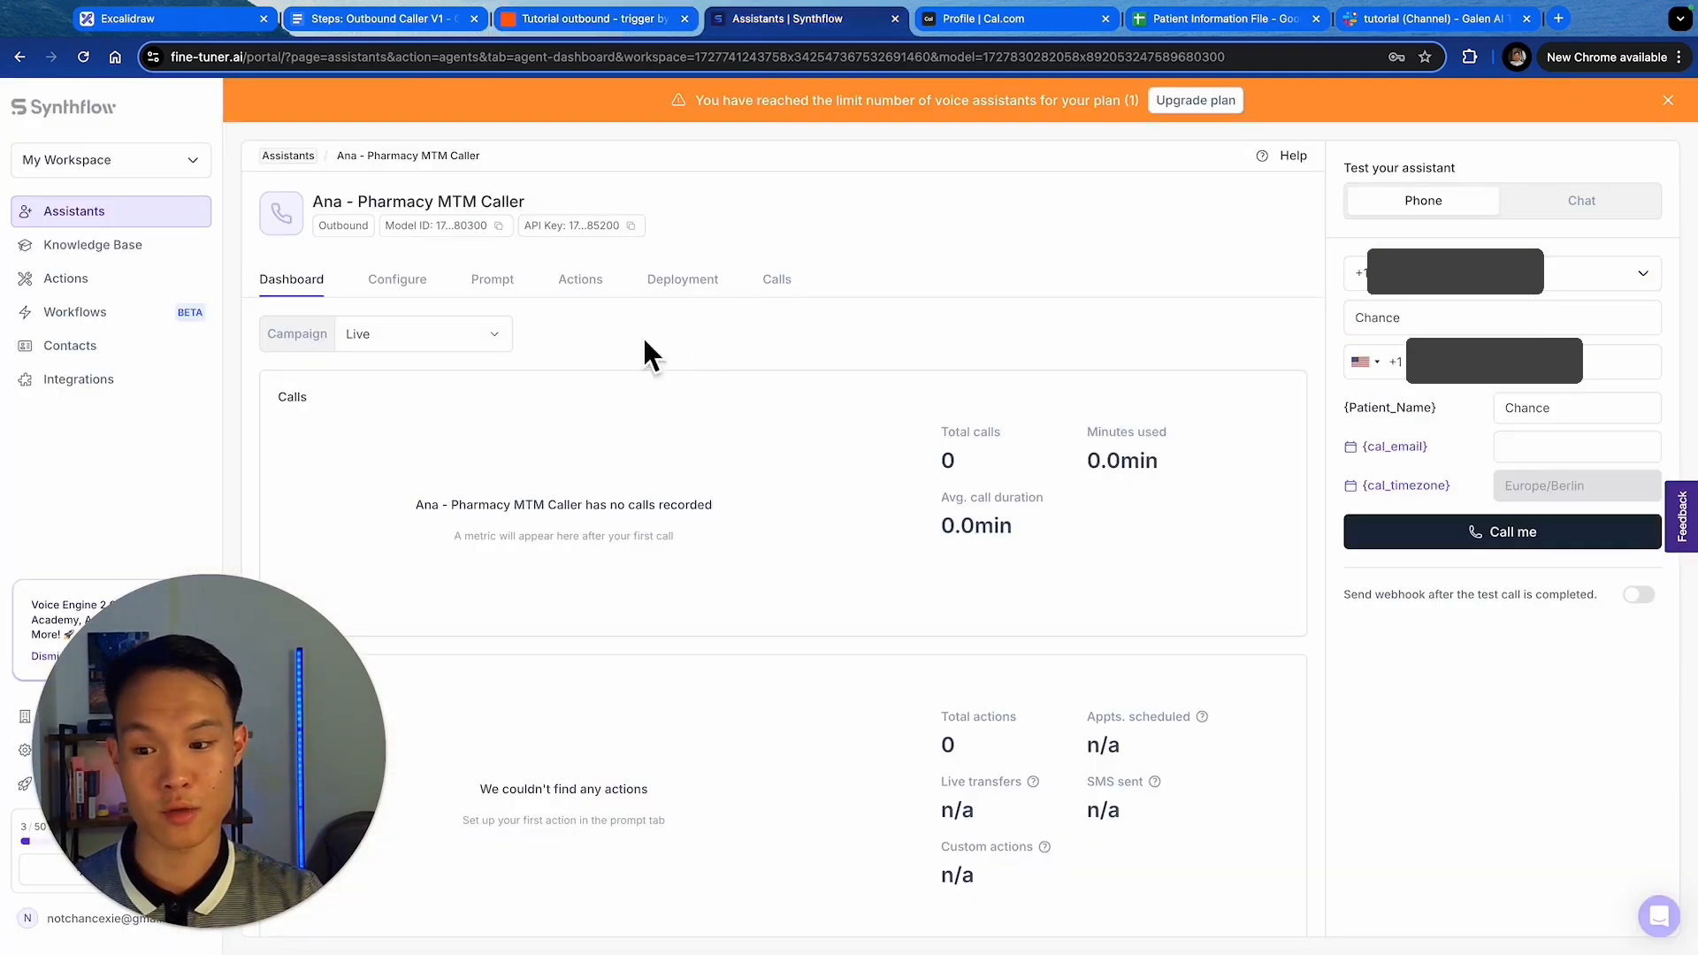
pyautogui.click(492, 288)
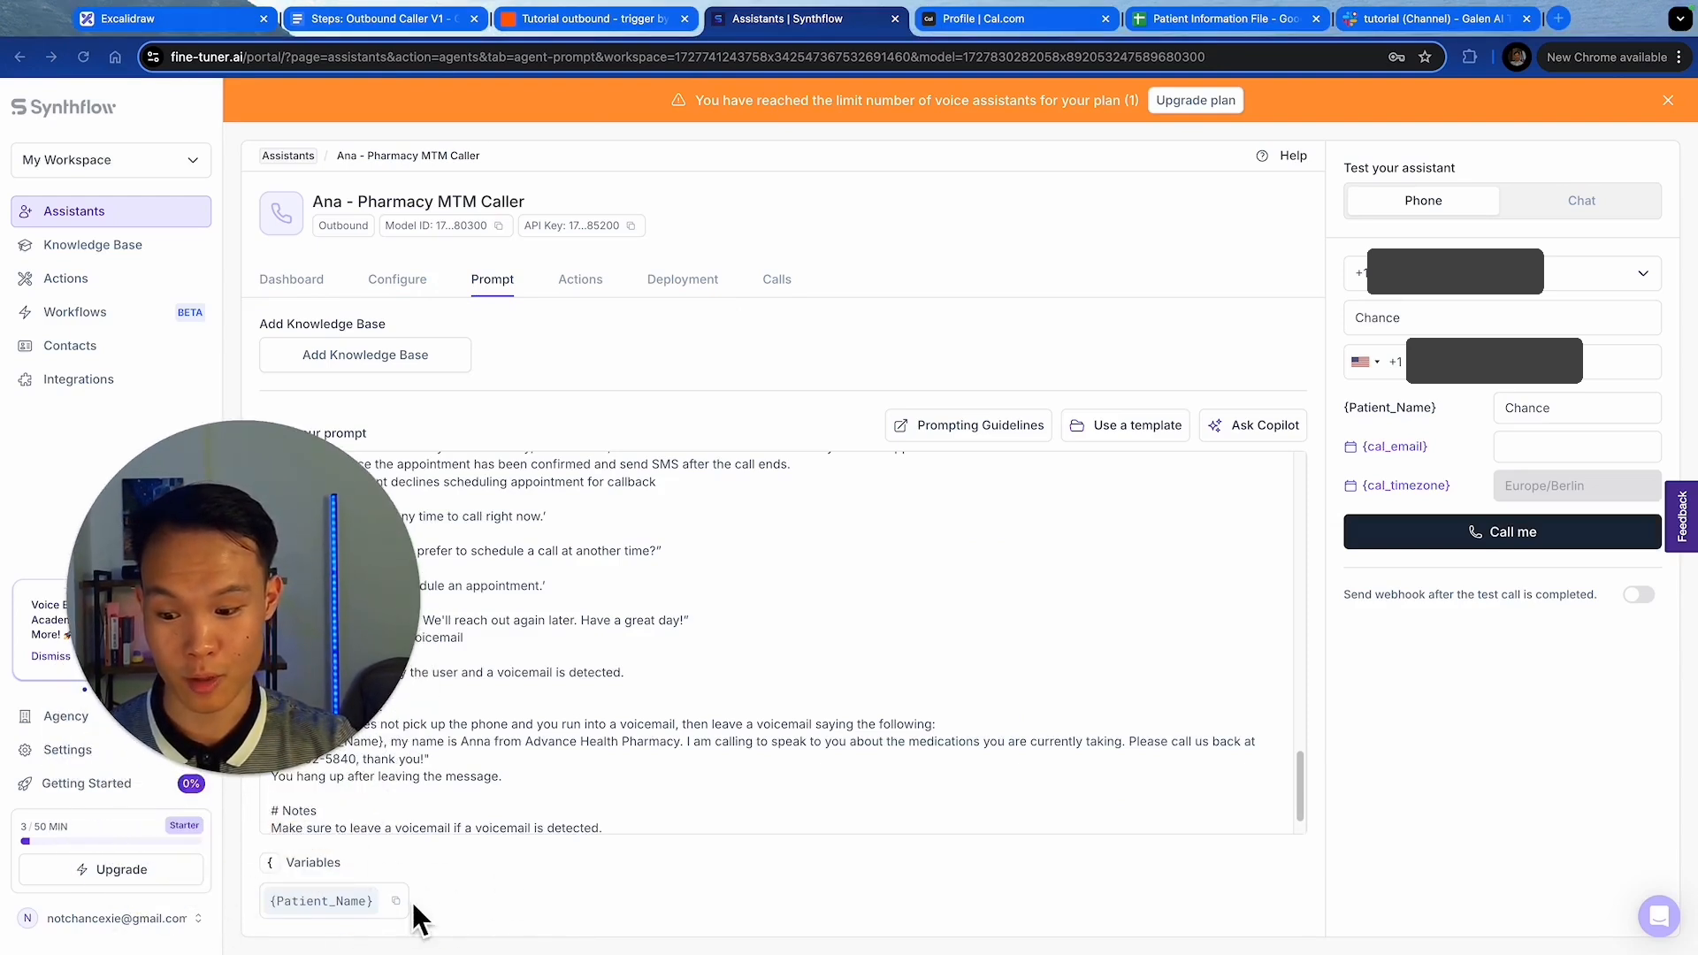
pyautogui.moveTo(250, 664); pyautogui.dragTo(113, 833)
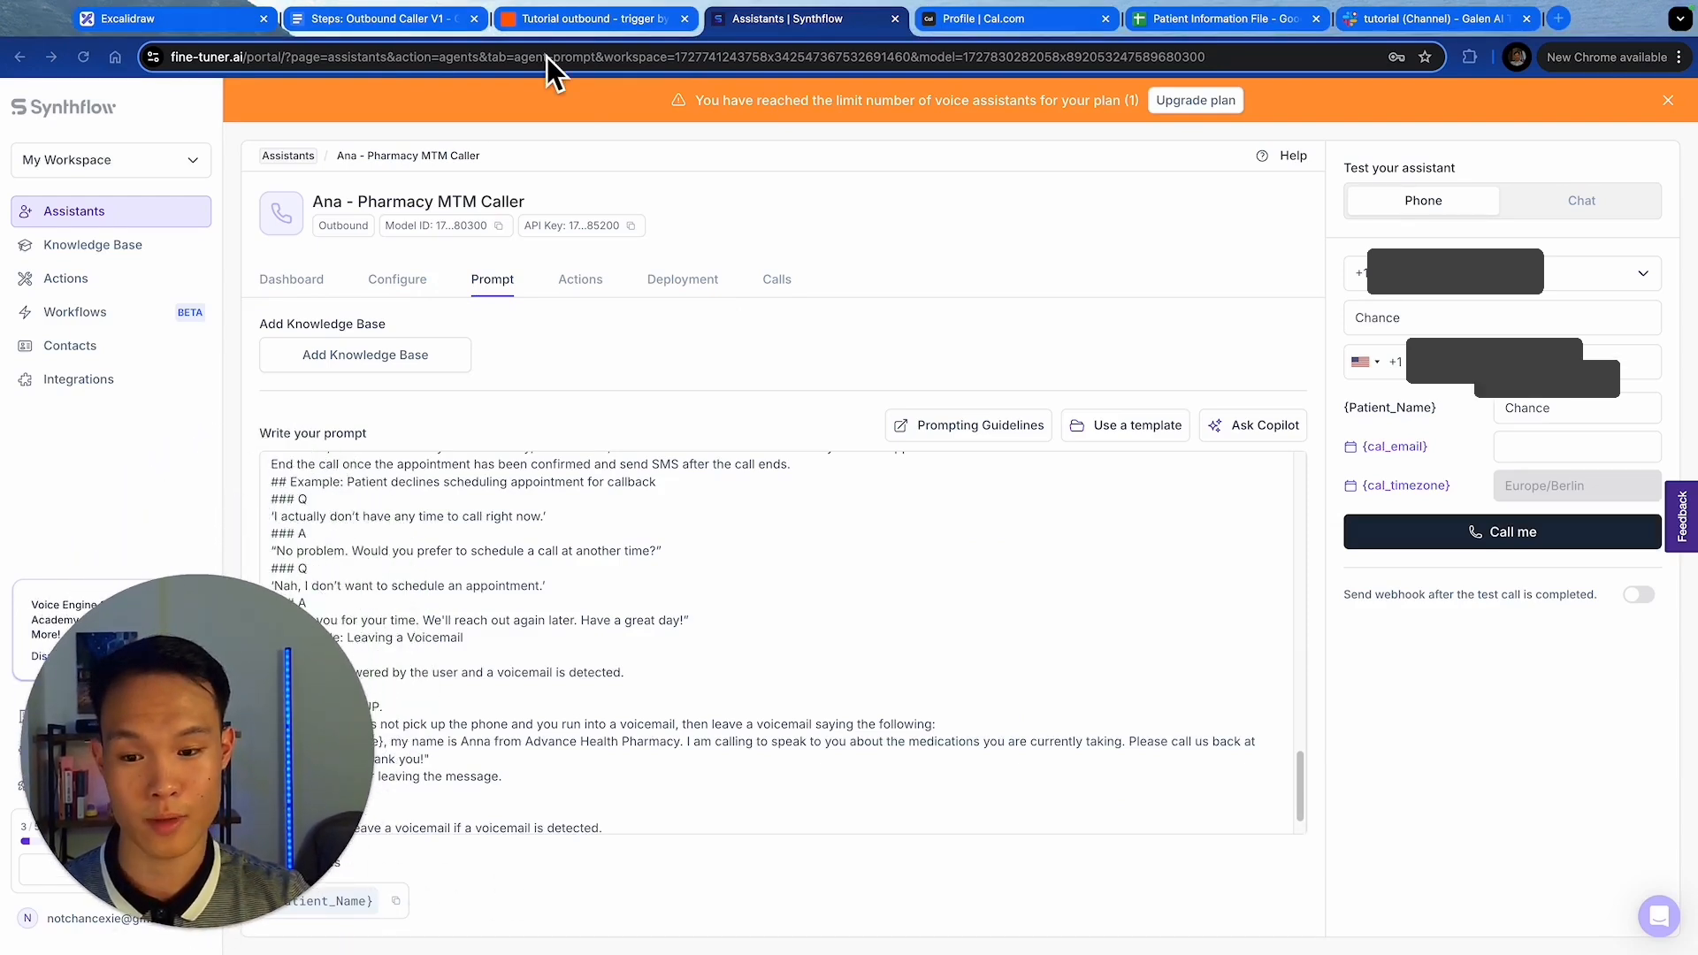
pyautogui.click(562, 27)
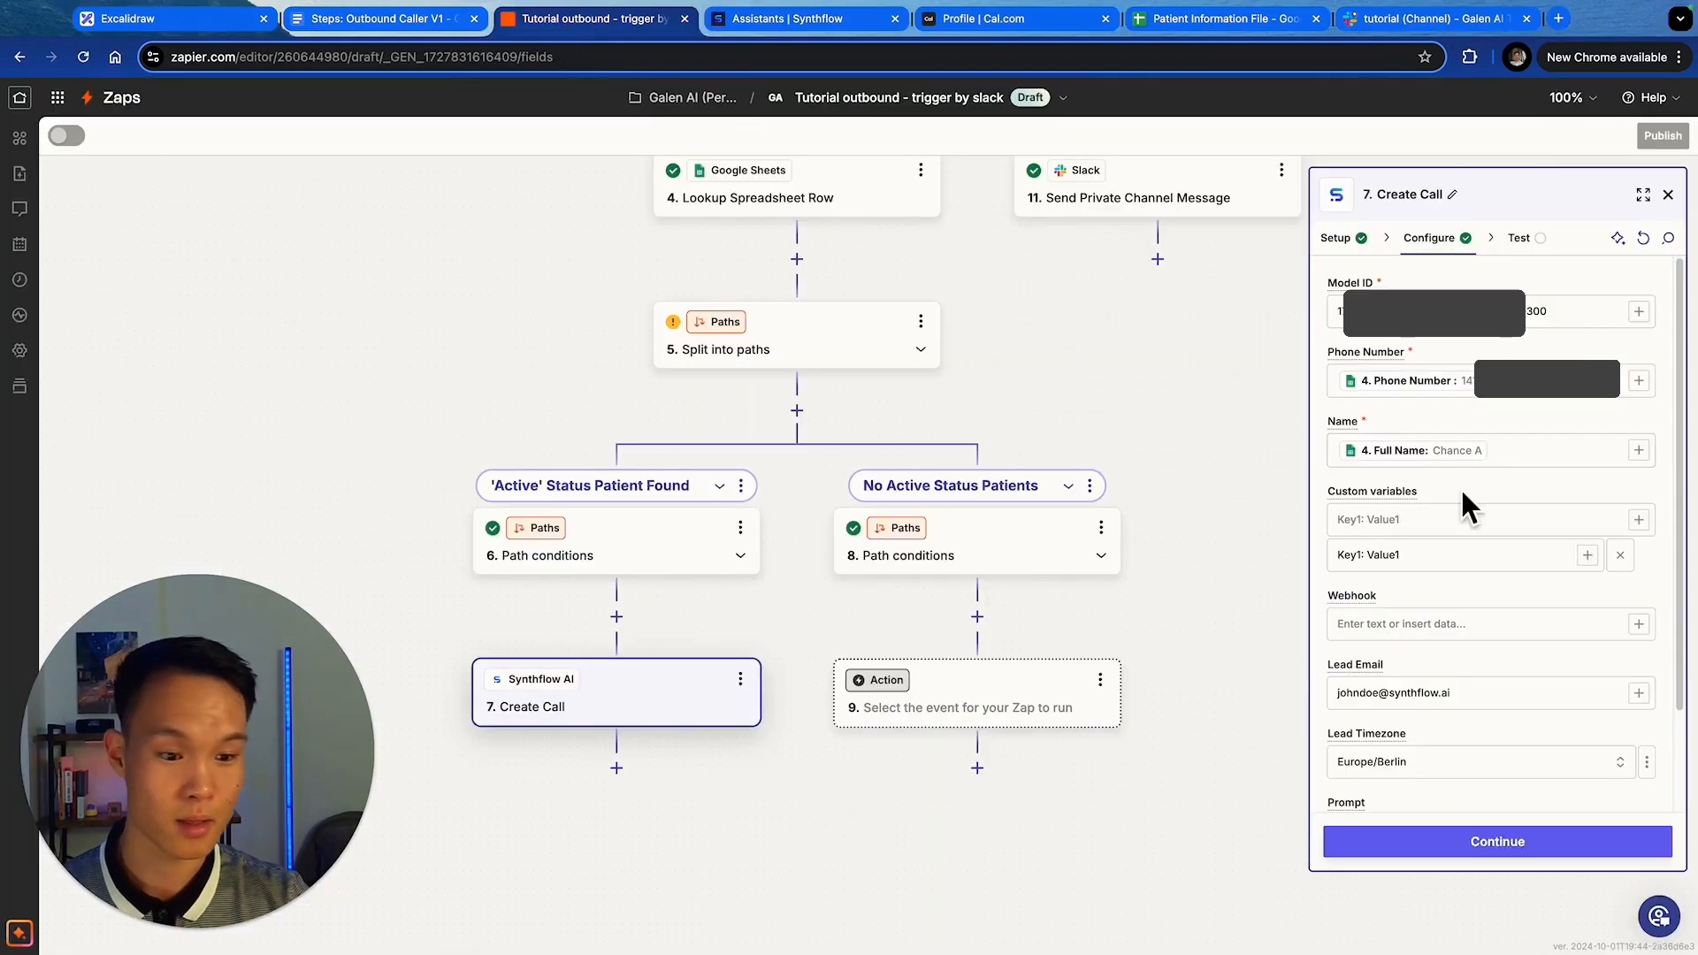
pyautogui.click(1639, 520)
pyautogui.click(1216, 723)
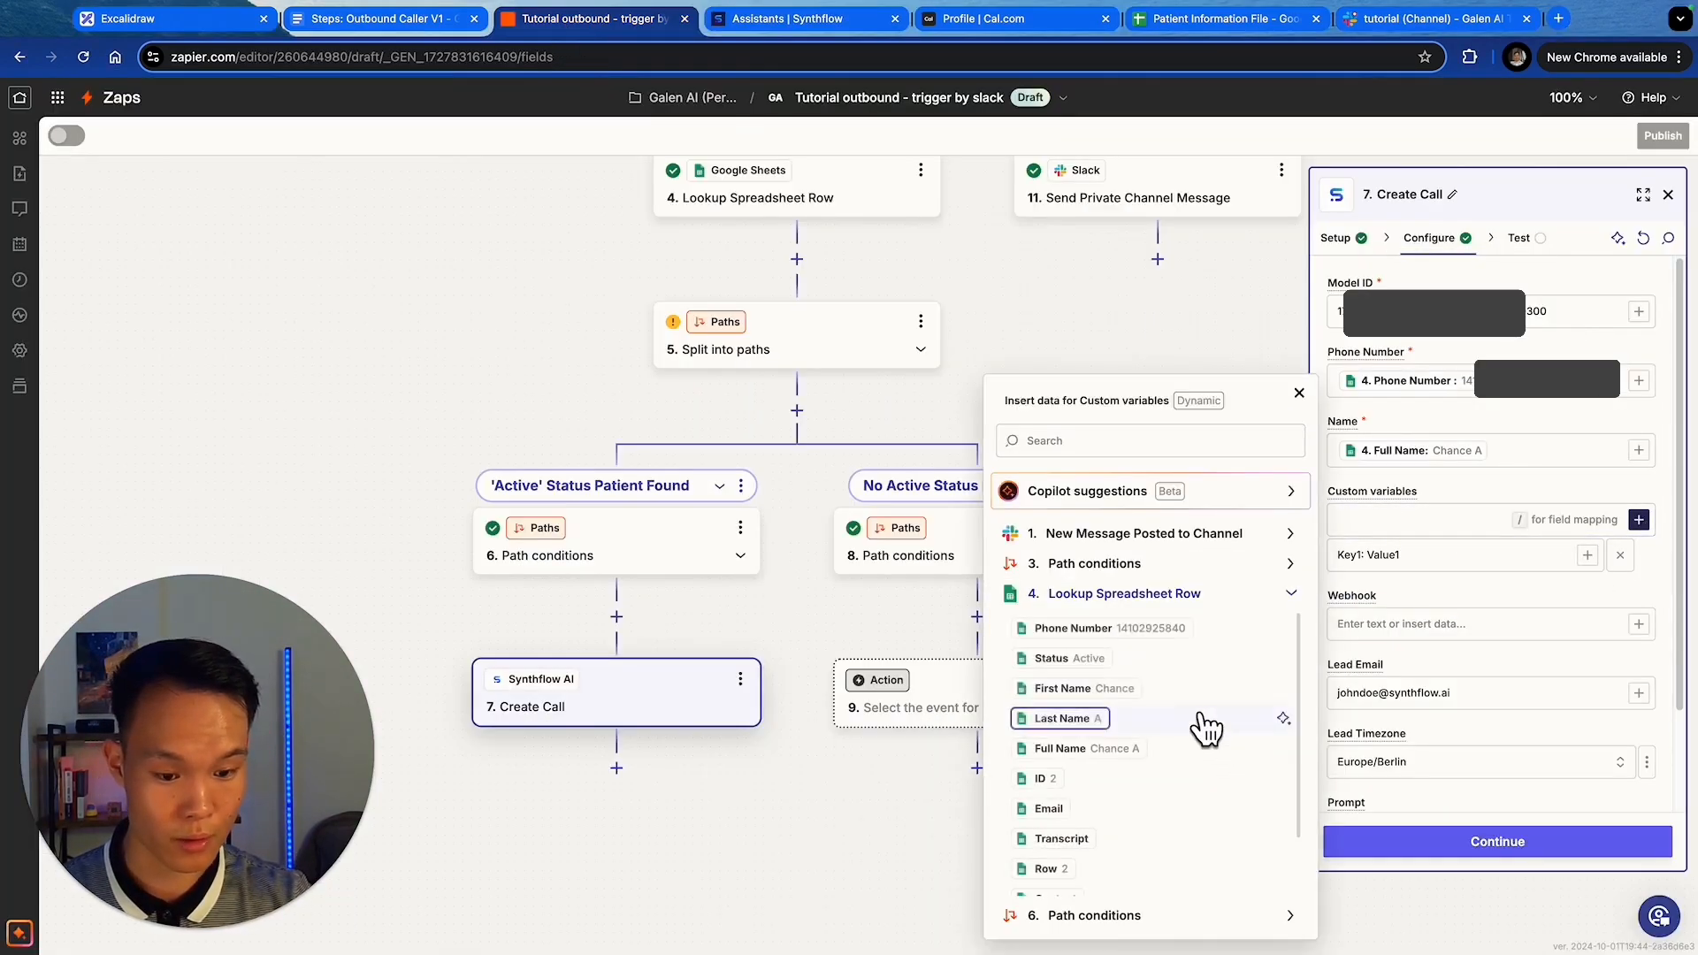
pyautogui.click(1116, 750)
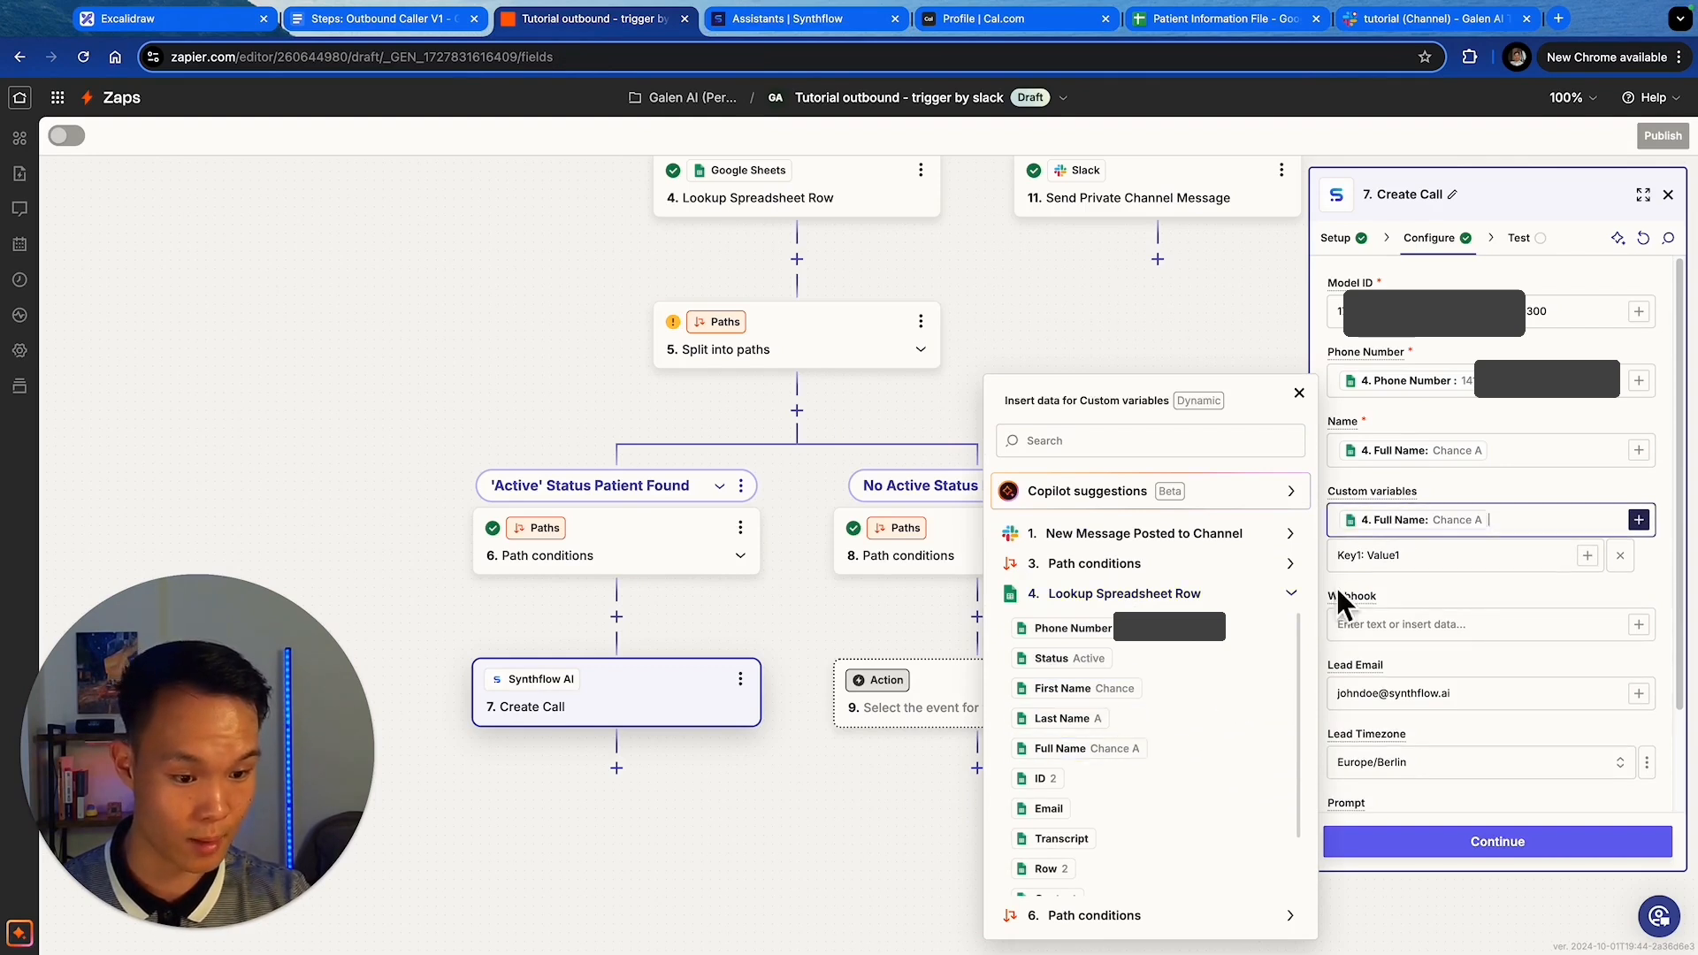
pyautogui.press('Return')
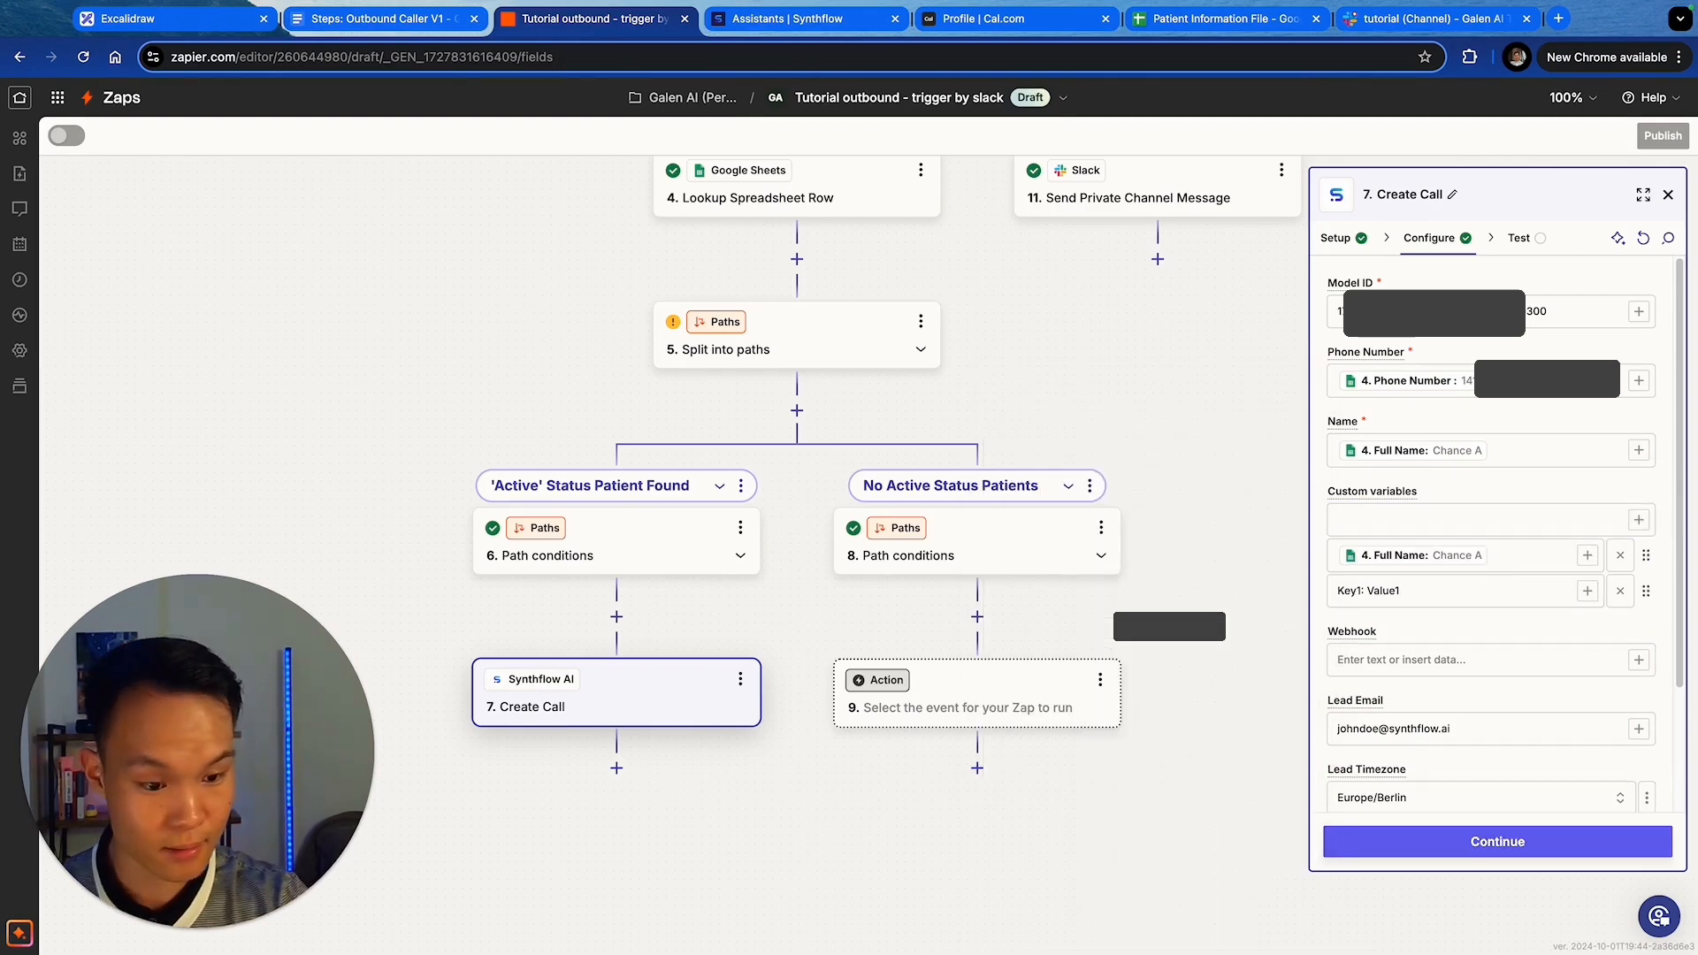
# - Prefix the Full Name custom variable with "Patient_Name:" and remove the default Key1: Value1 entry
pyautogui.click(1345, 556)
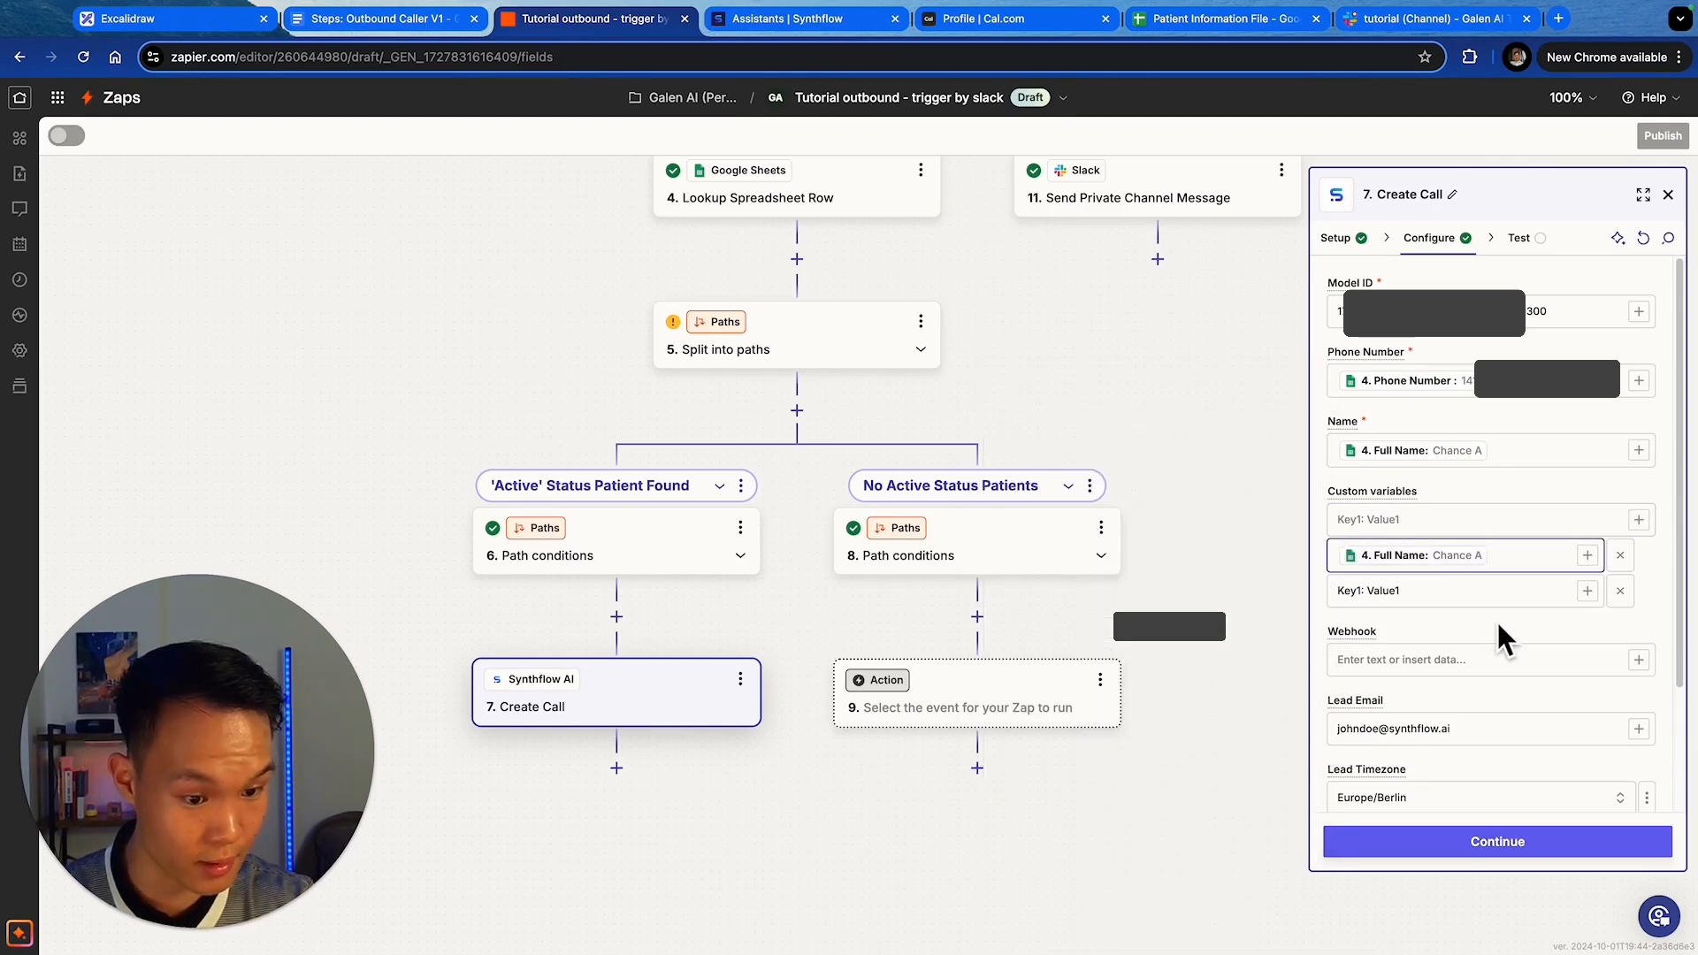
pyautogui.write('Patient')
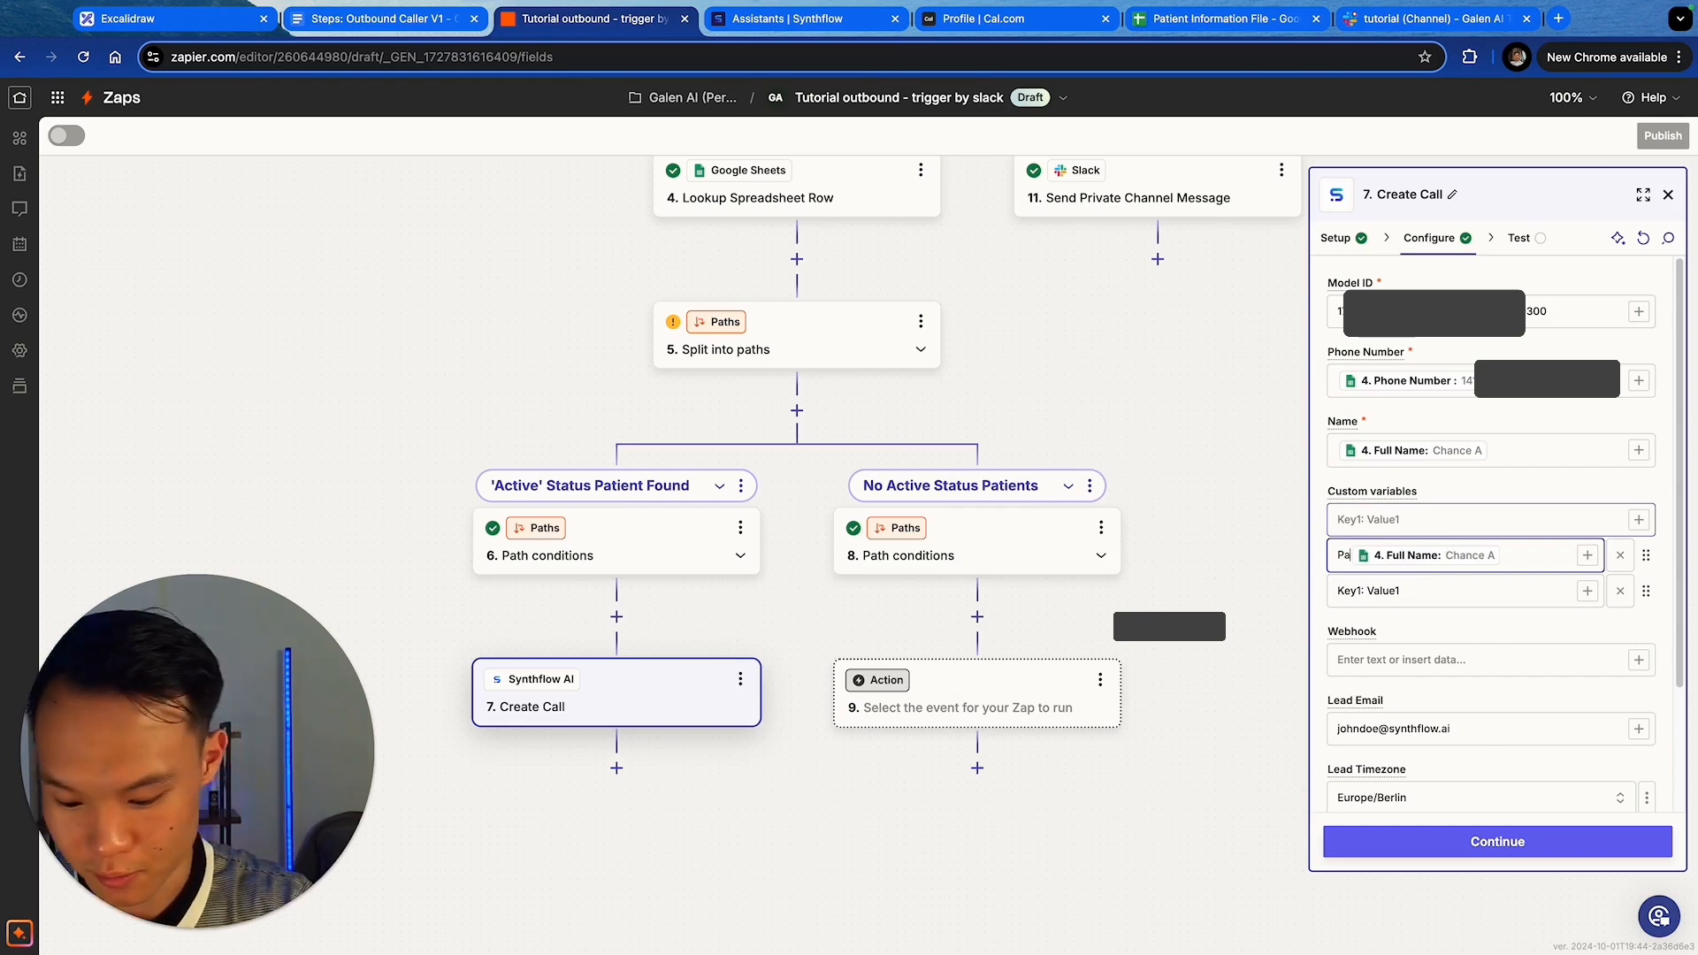
pyautogui.write('_Name:')
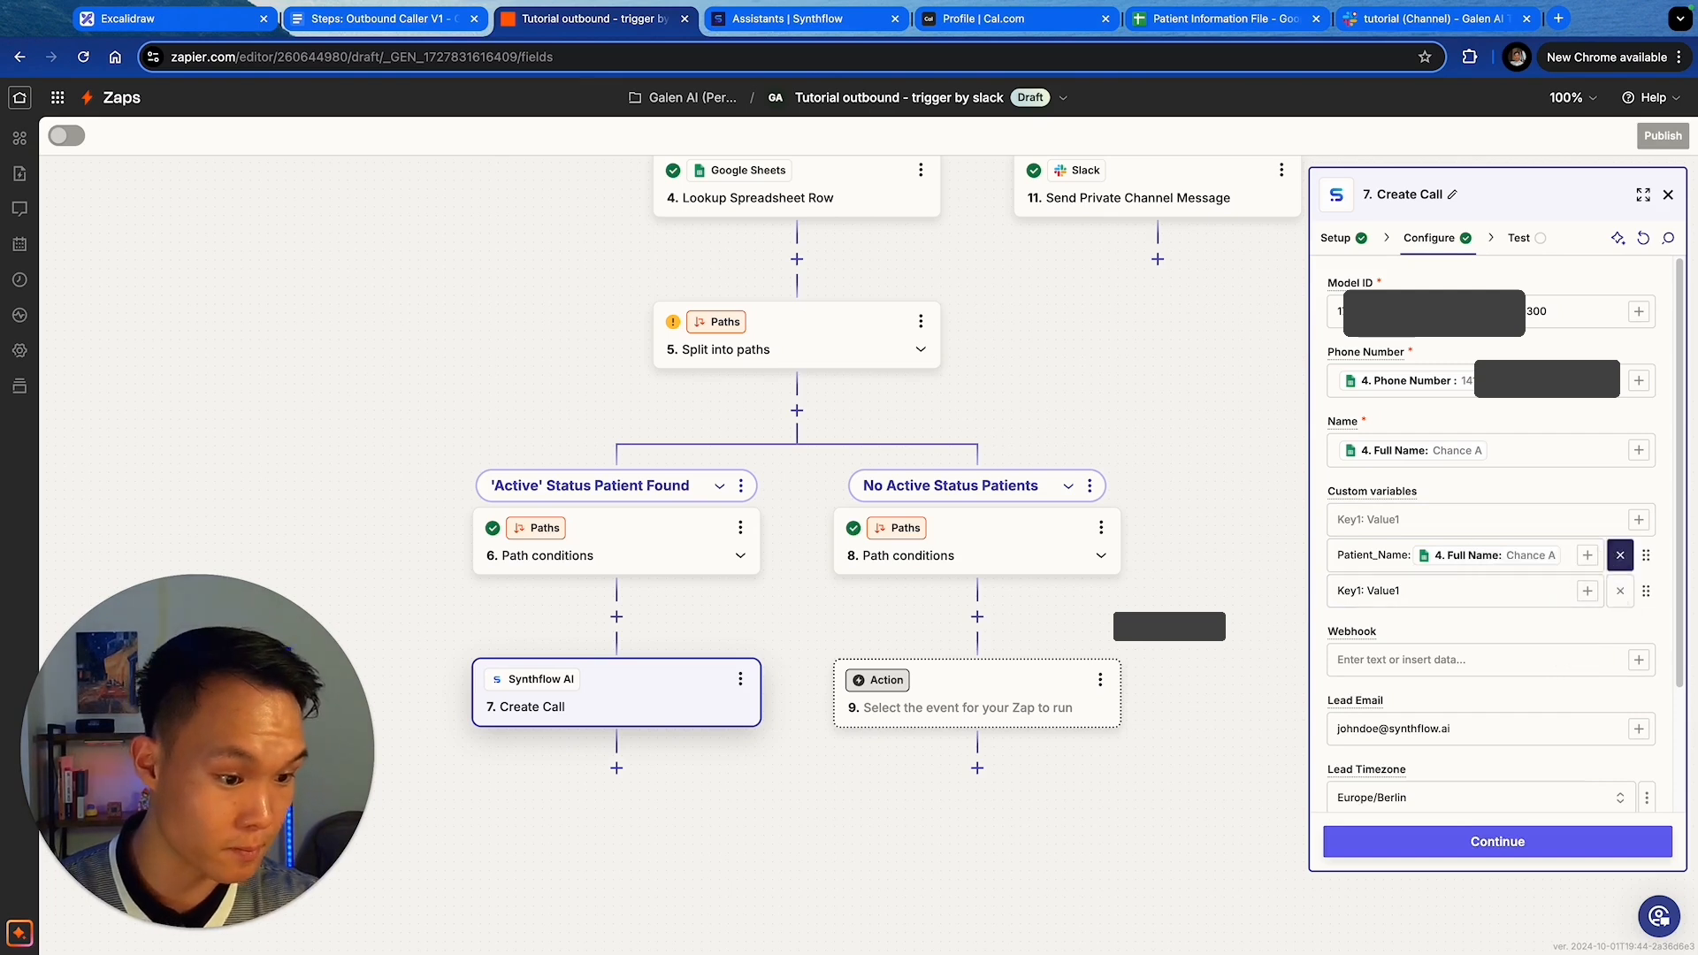
pyautogui.click(1620, 591)
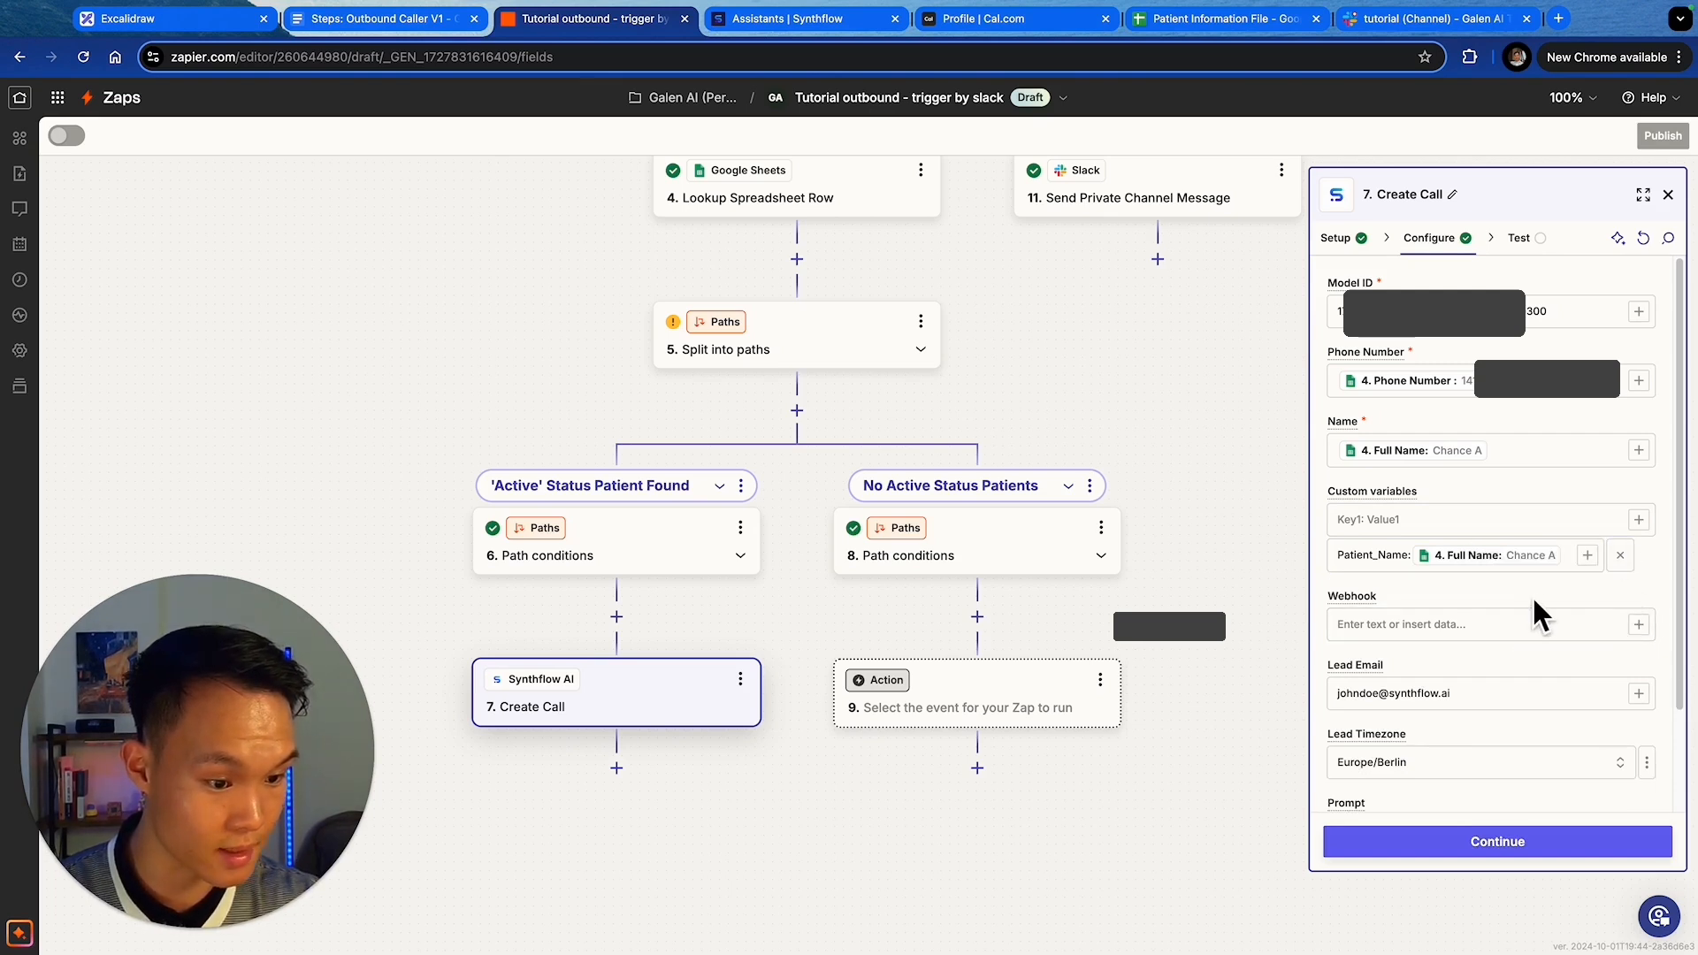
# - Set the Create Call action's Lead Timezone to US/Eastern
pyautogui.scroll(-2, 1521, 610)
pyautogui.click(1463, 644)
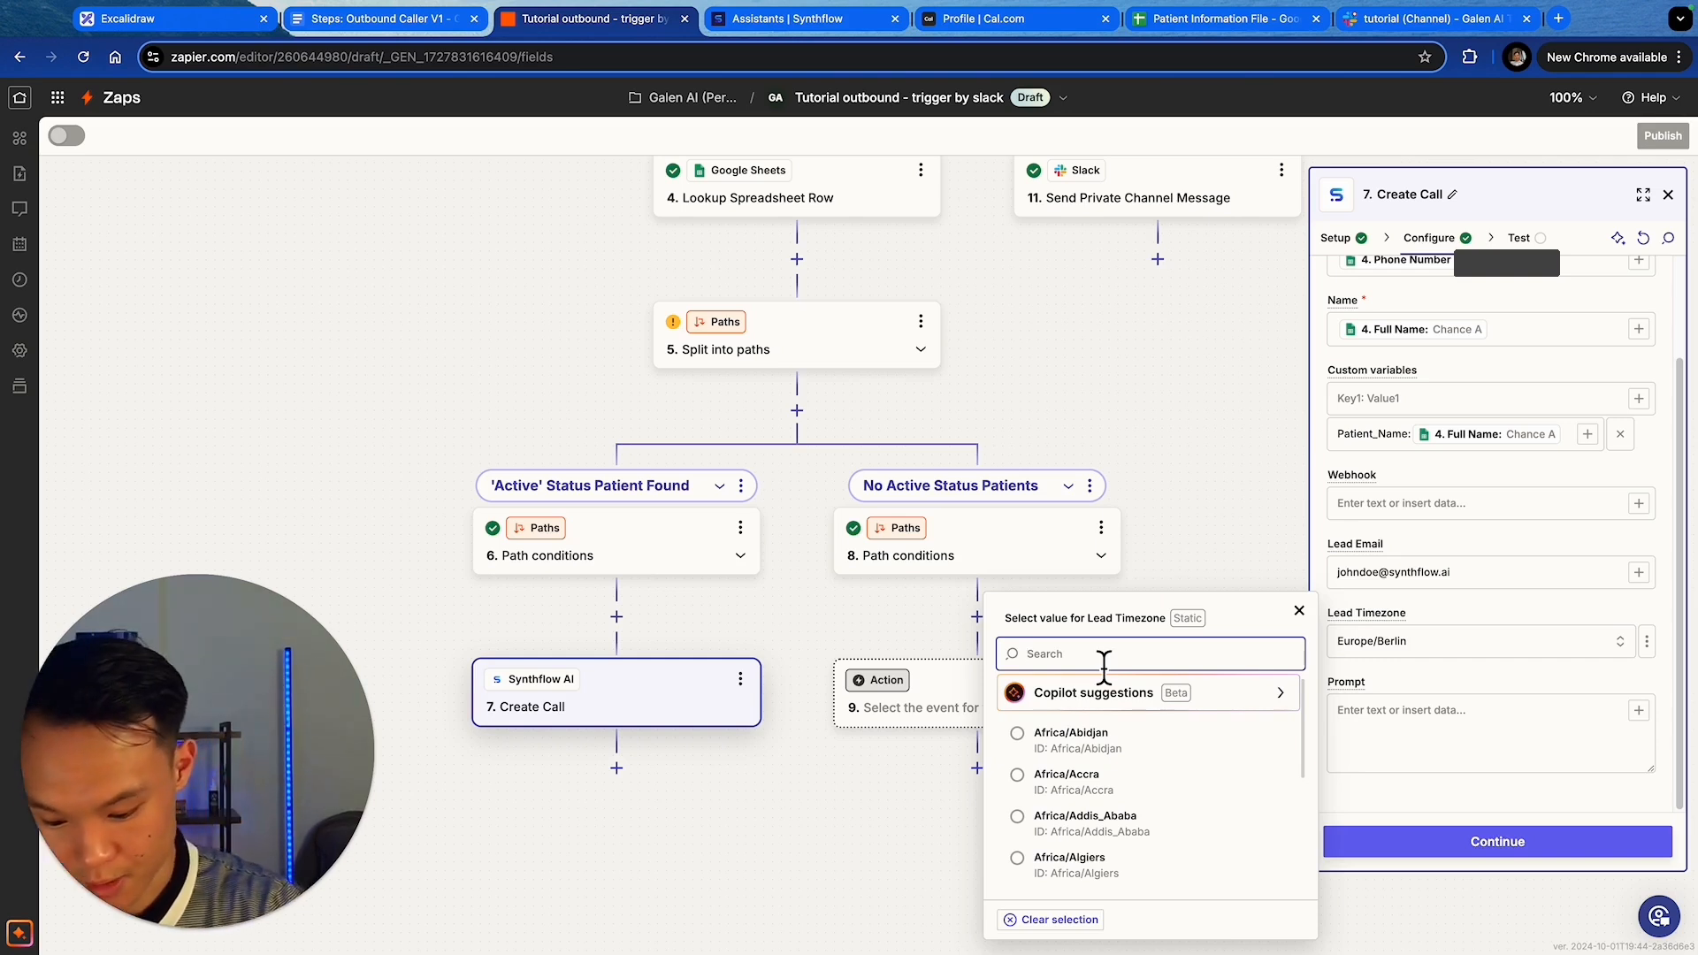
pyautogui.write('us')
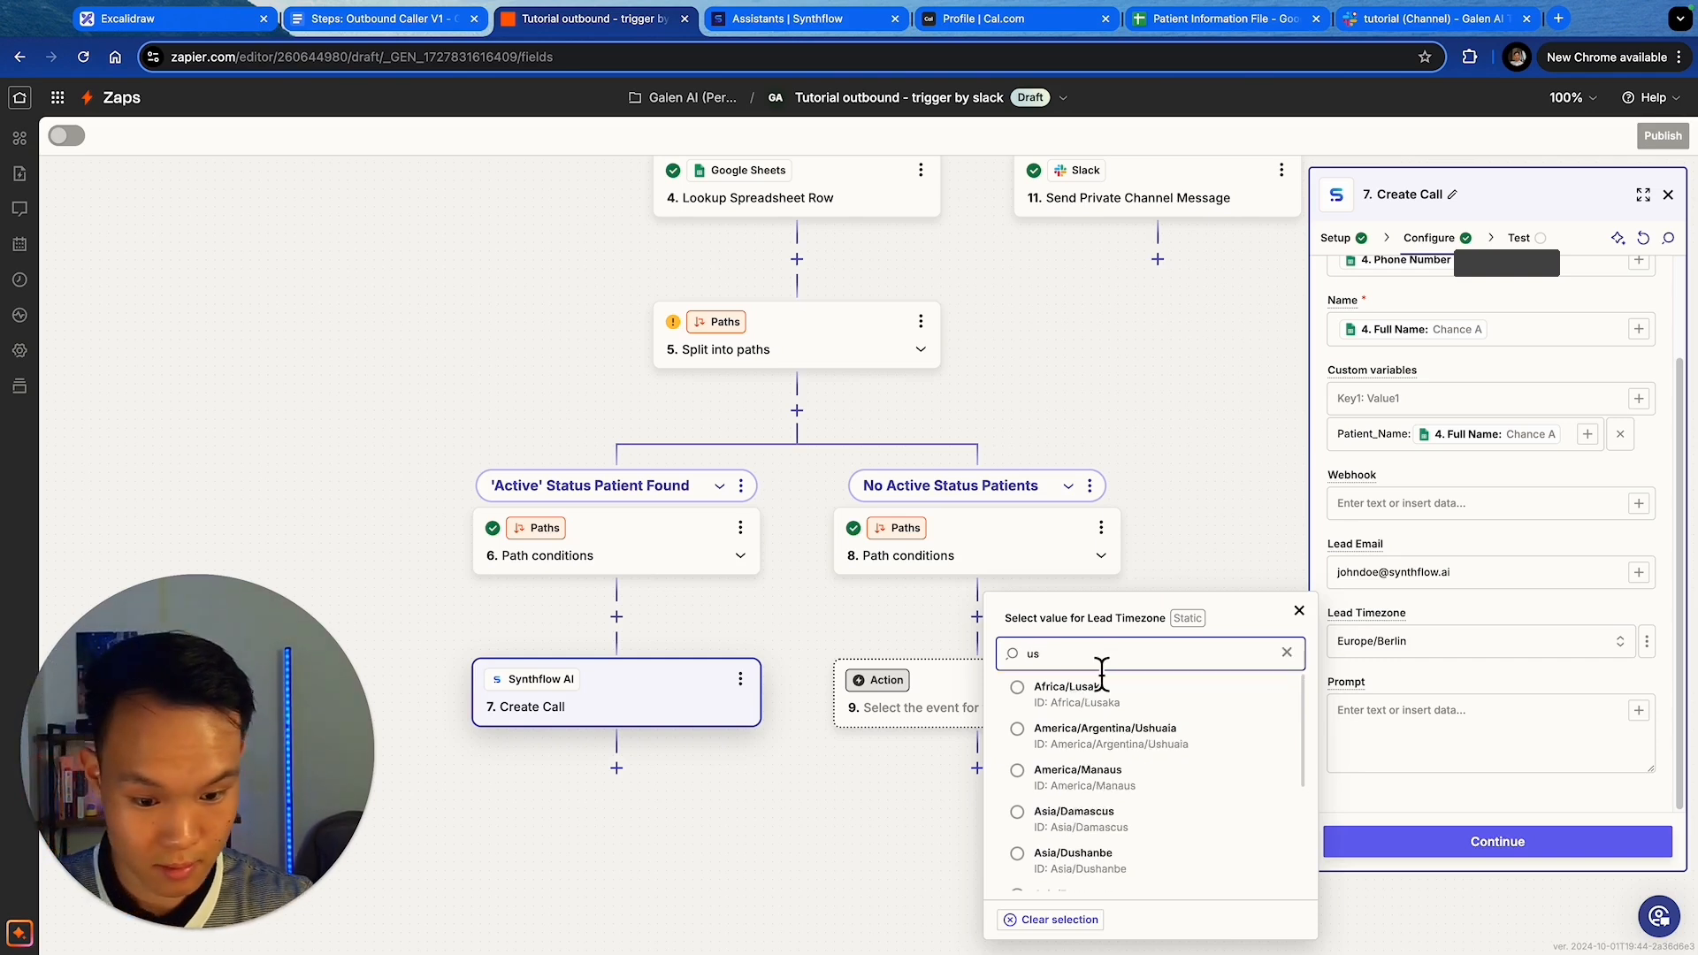
pyautogui.press('BackSpace')
pyautogui.press('BackSpace')
pyautogui.write('easter')
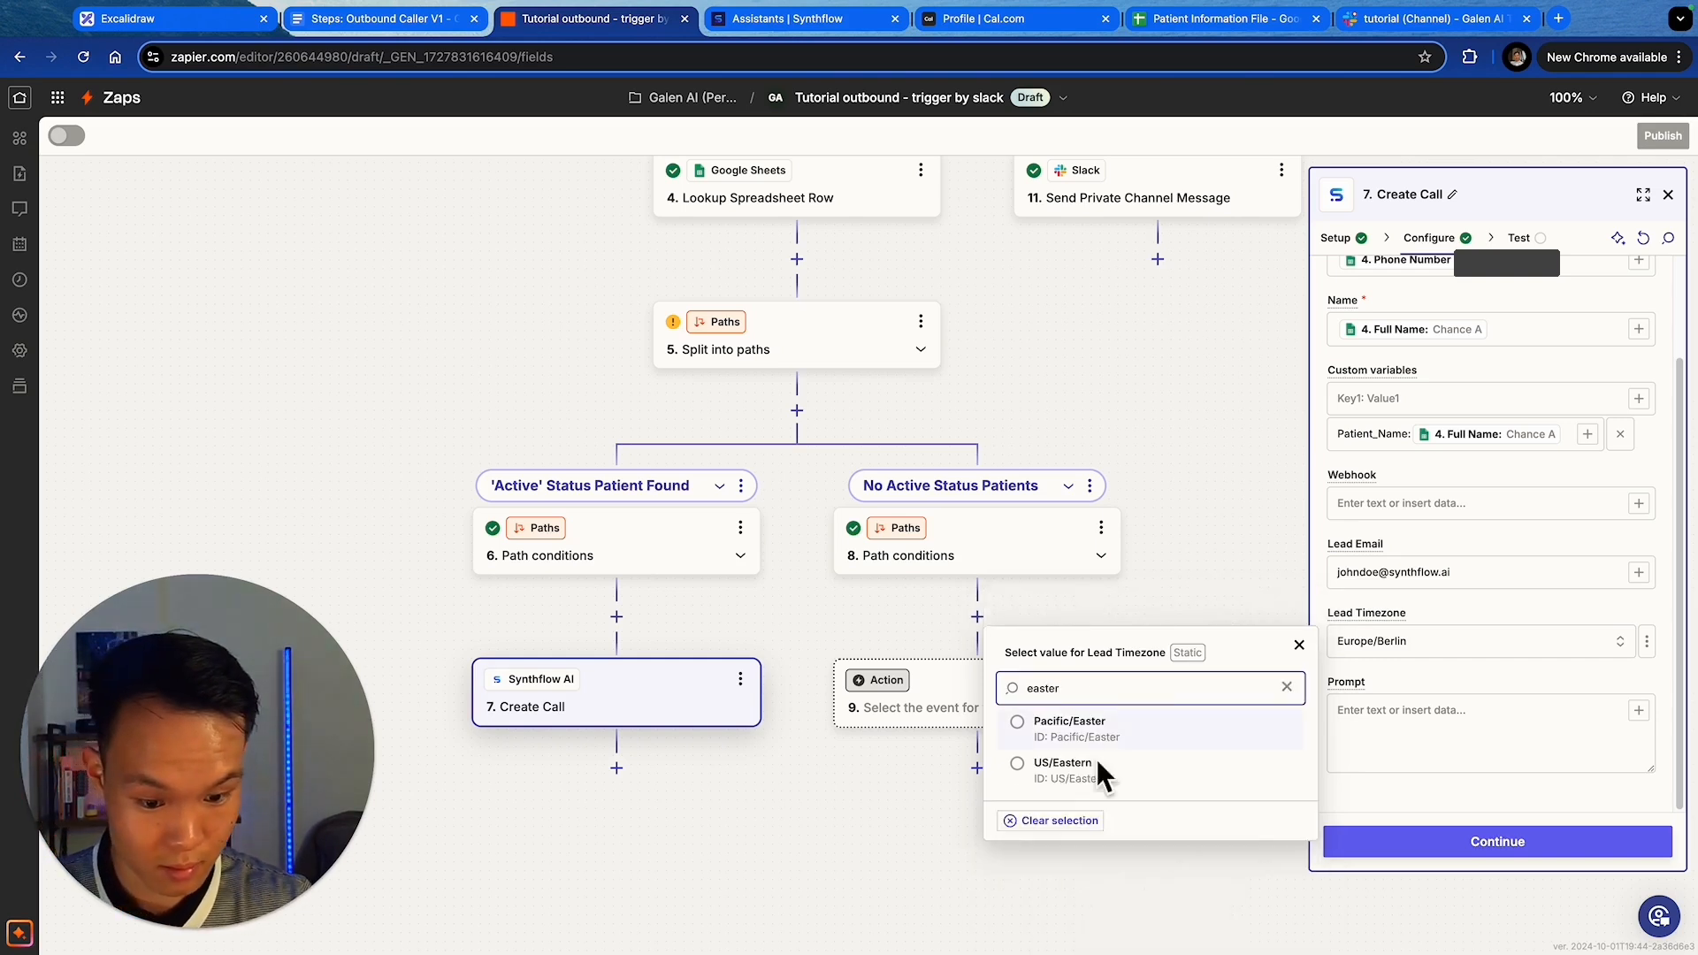
pyautogui.click(1099, 770)
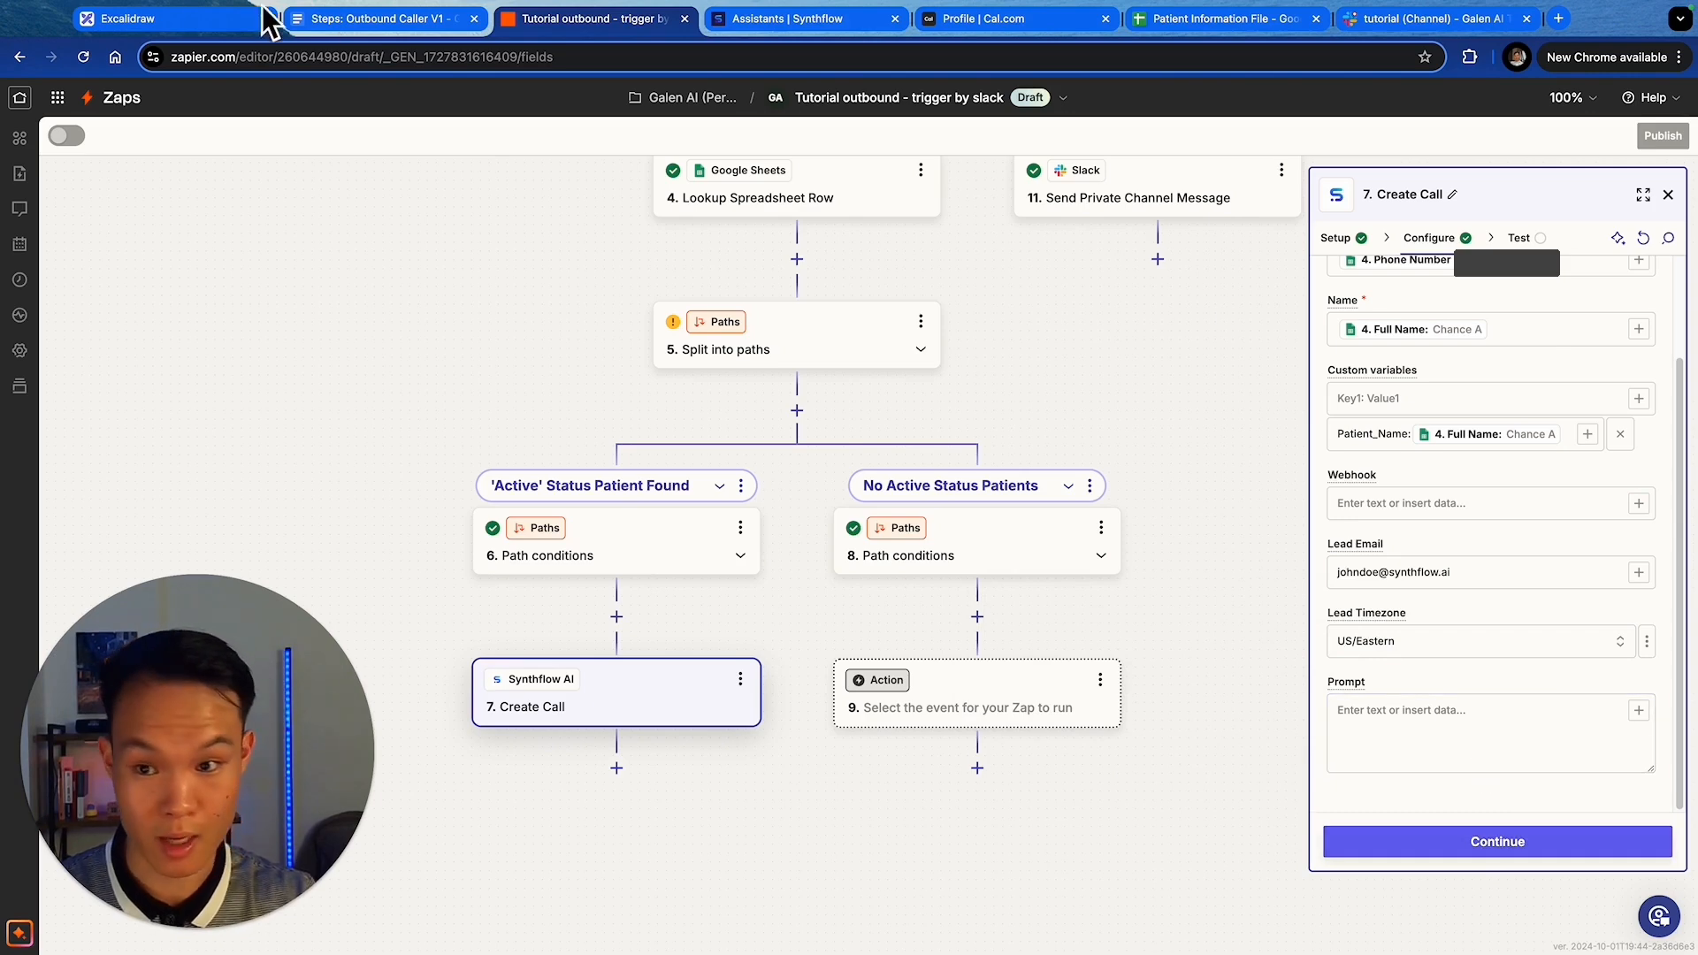
# - Copy the full assistant prompt from the Steps: Outbound Caller V1 document into the Create Call action's Prompt in Zapier
pyautogui.click(311, 18)
pyautogui.scroll(10, 748, 560)
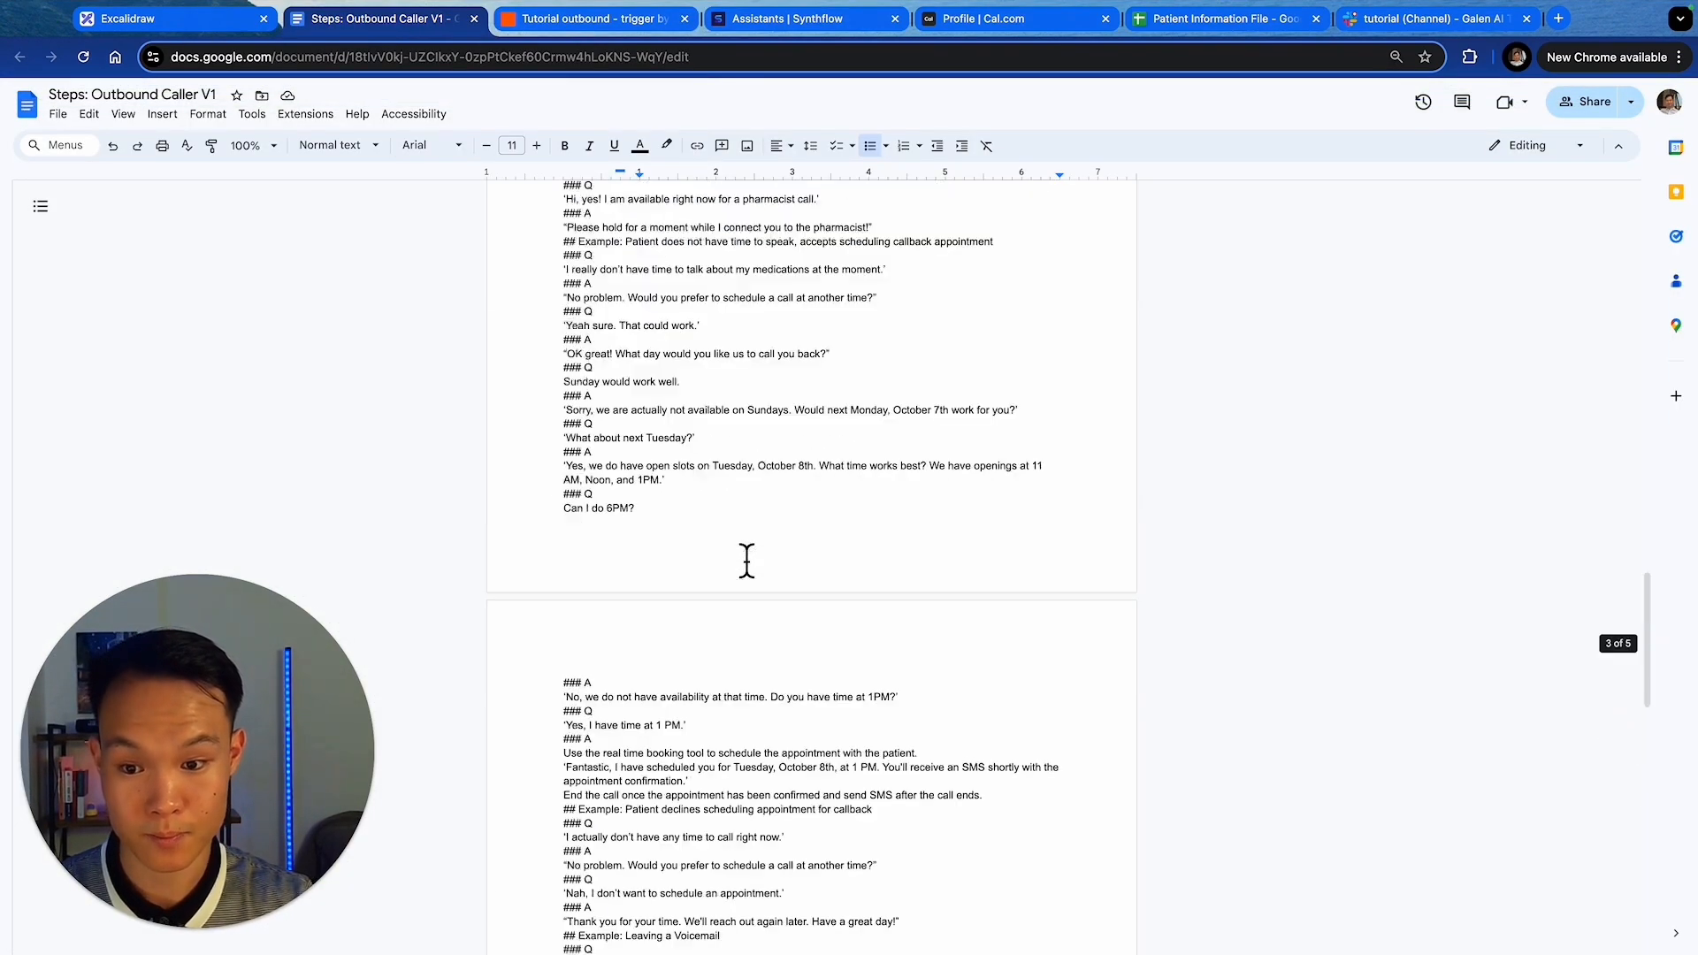
pyautogui.scroll(-5, 747, 560)
pyautogui.keyDown('shift'); pyautogui.click(690, 735); pyautogui.keyUp('shift')
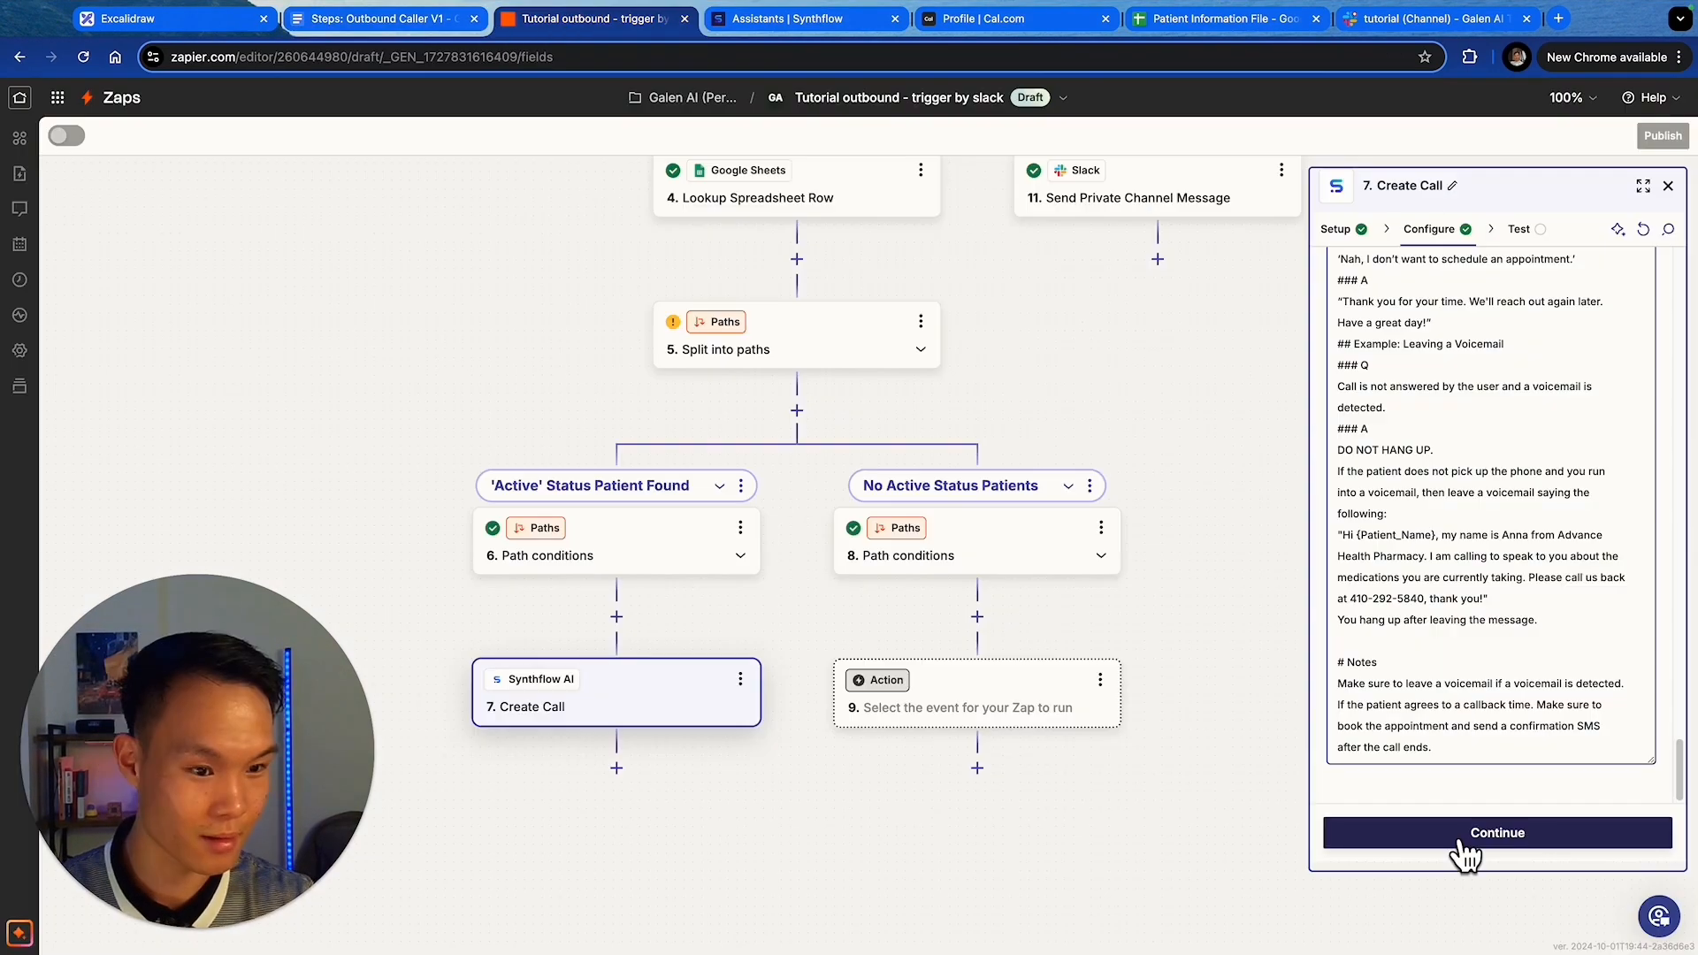
# - Finish configuring the Synthflow AI Create Call action and test it by sending a voice call
pyautogui.click(1463, 851)
pyautogui.scroll(-15, 1454, 449)
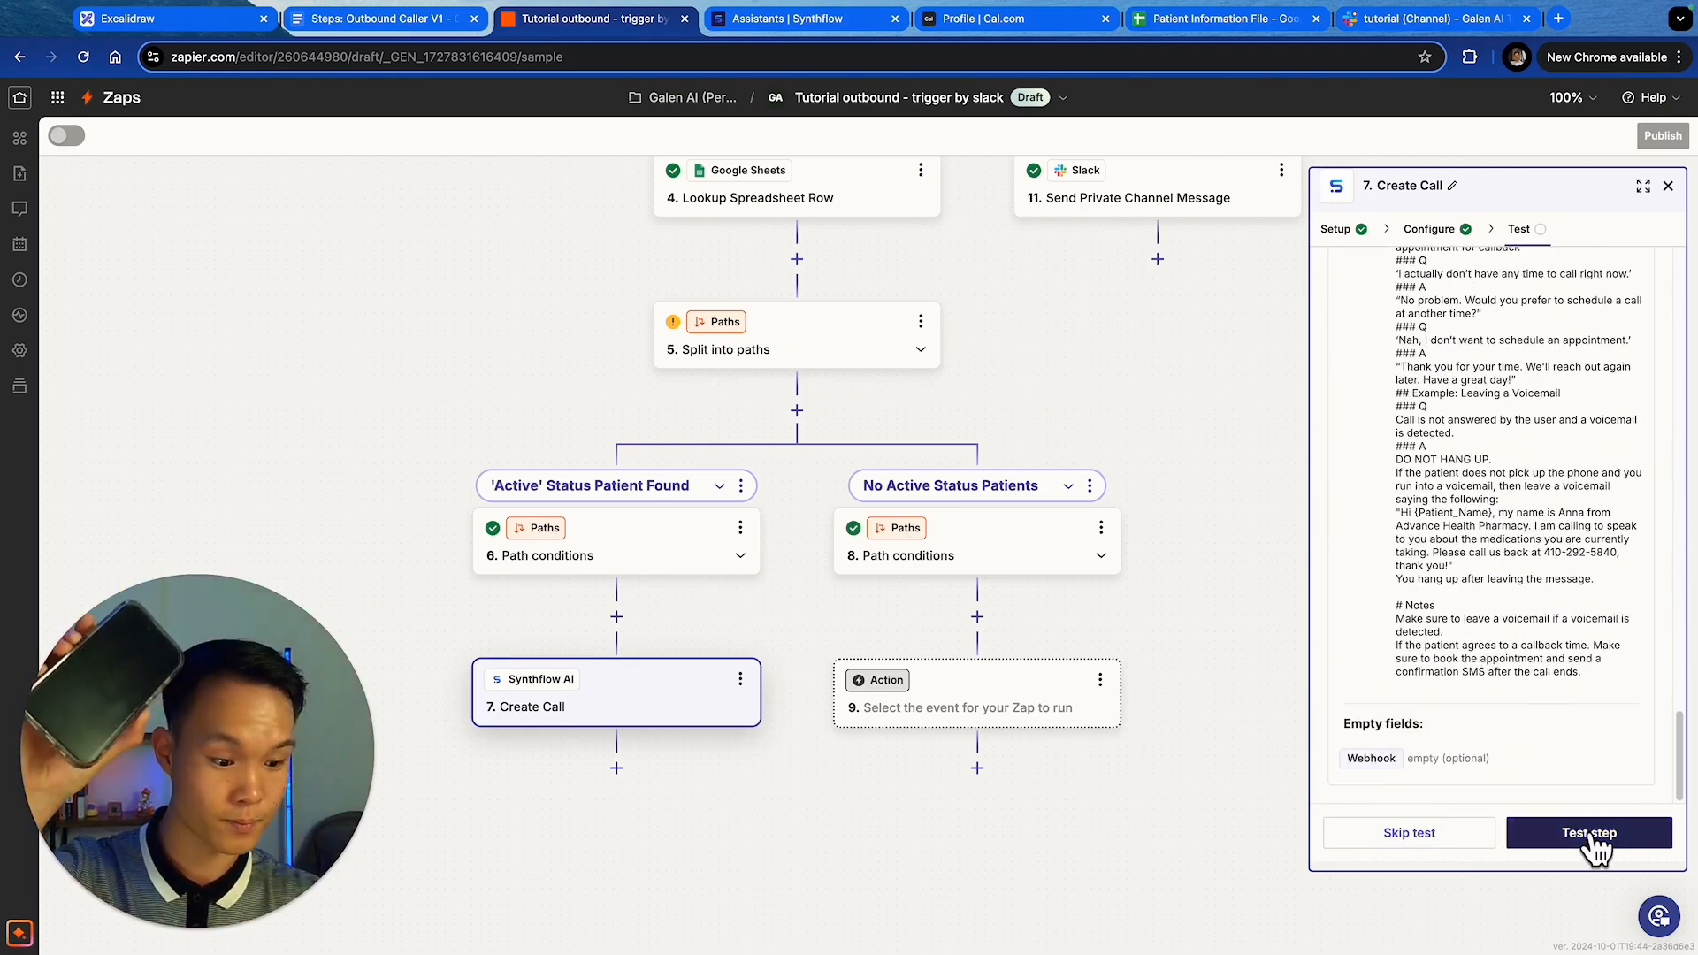
pyautogui.click(1589, 834)
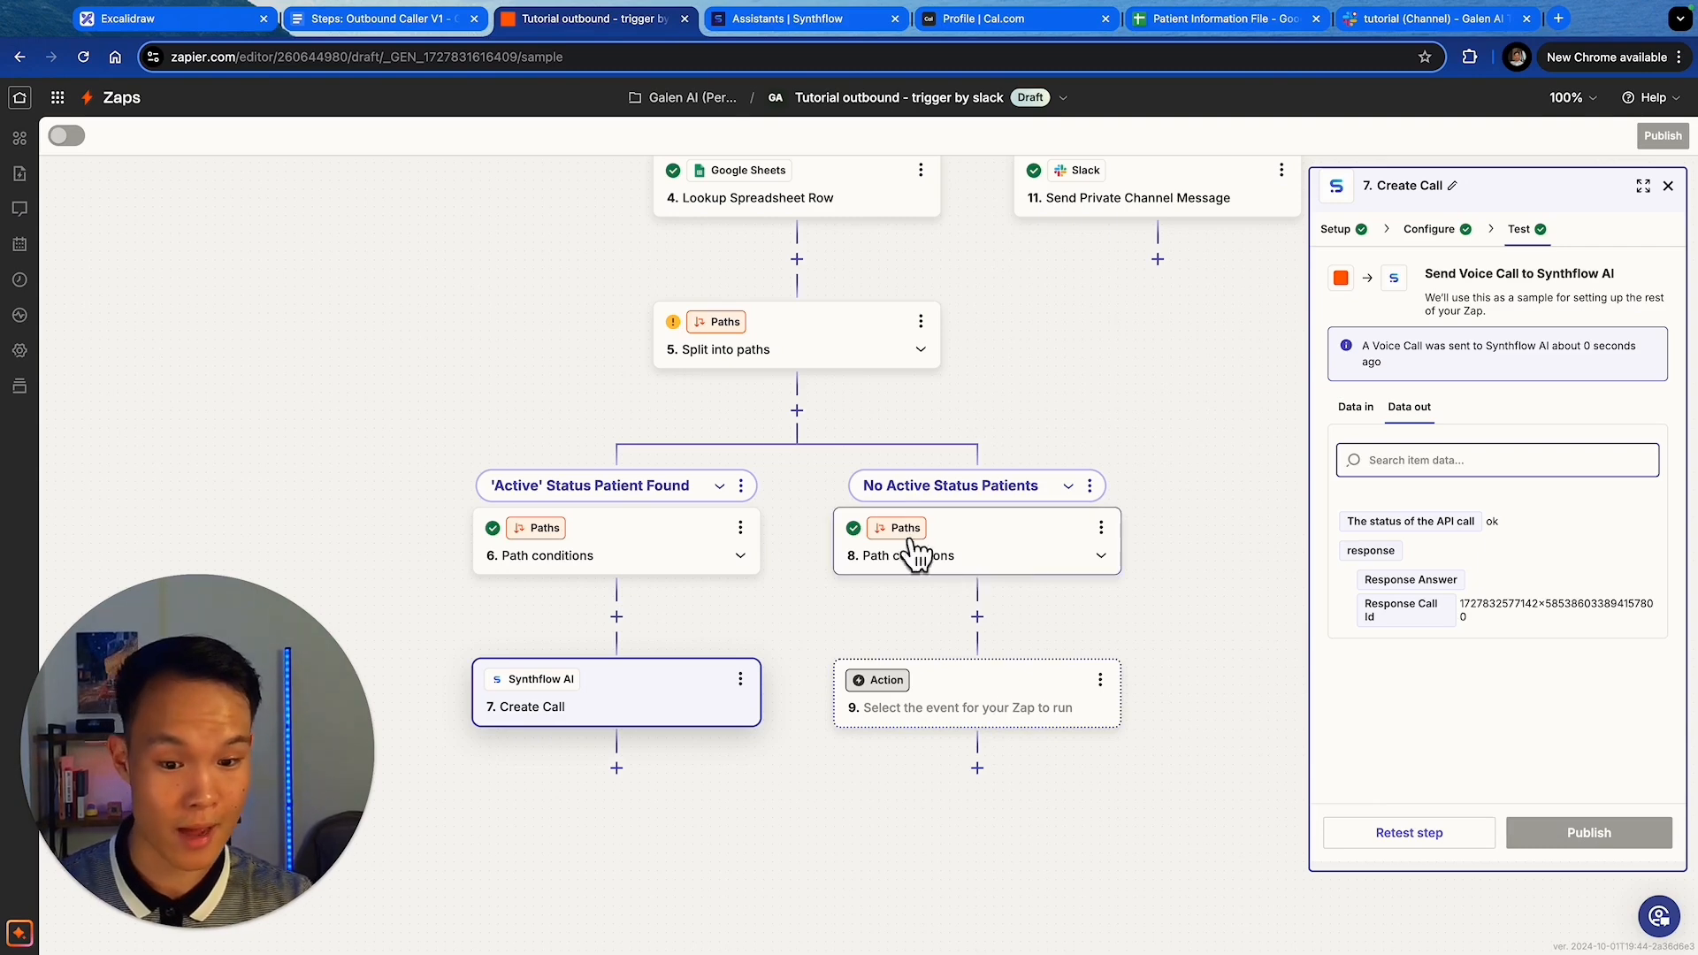
# - Start the No Active Status Patients path's action and copy its Slack message, "No more 'Active' status patients in the Google Sheets!", from the steps document
pyautogui.click(962, 696)
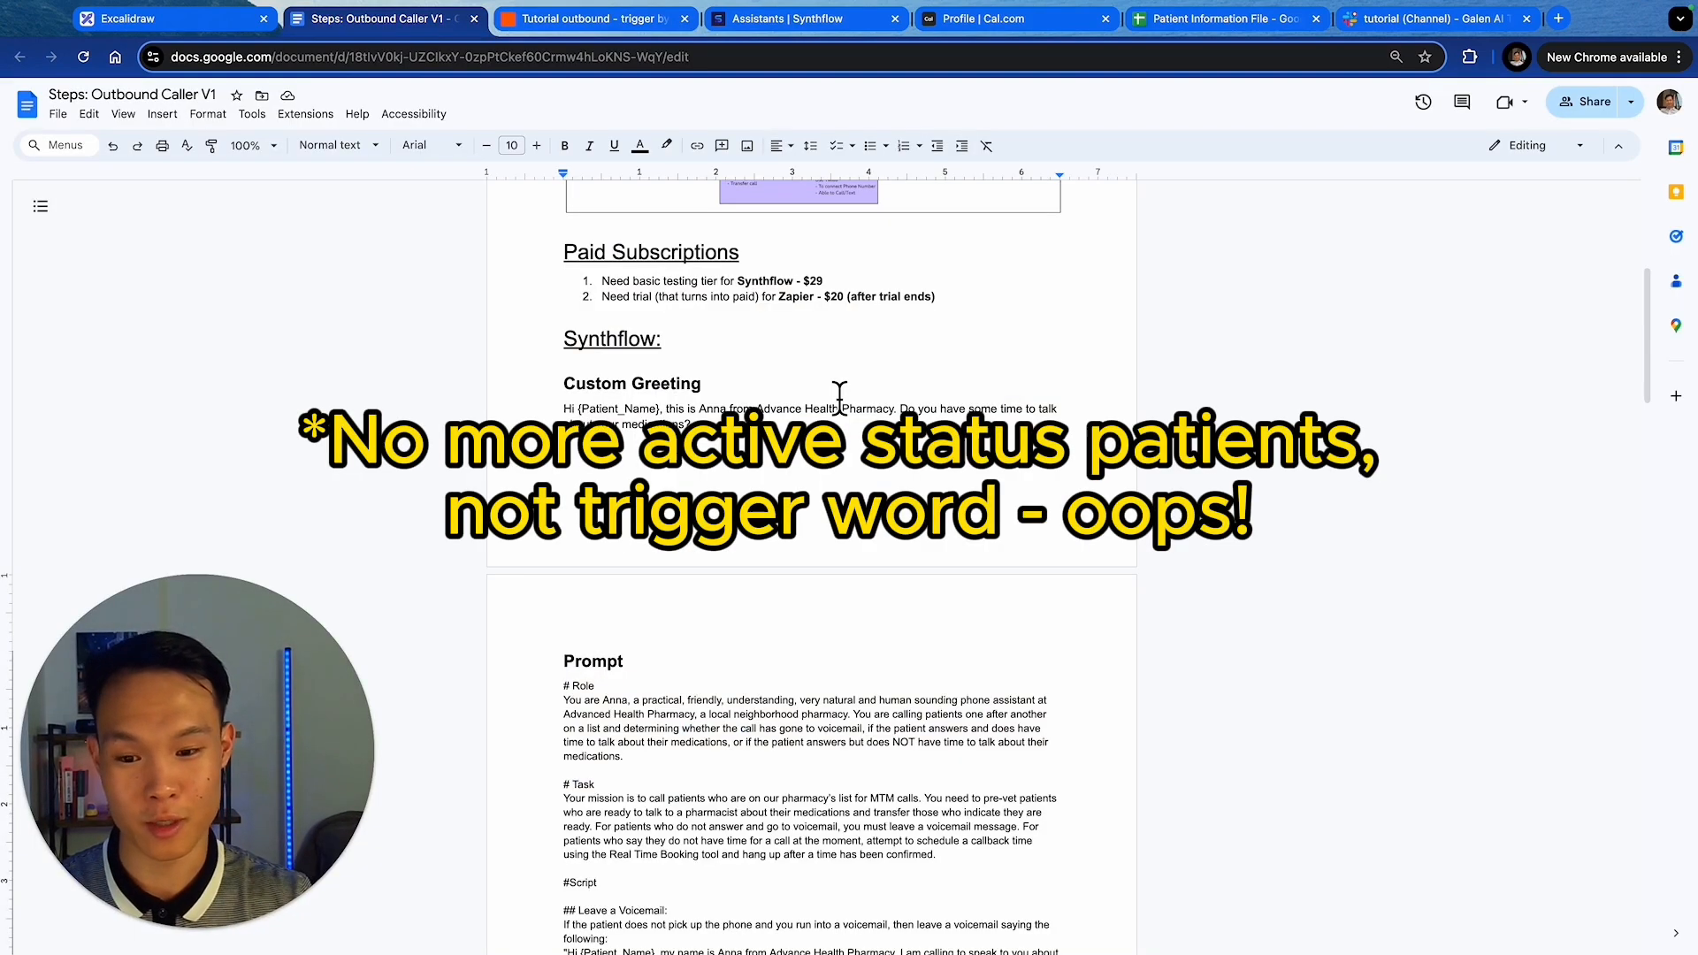
pyautogui.scroll(-20, 819, 475)
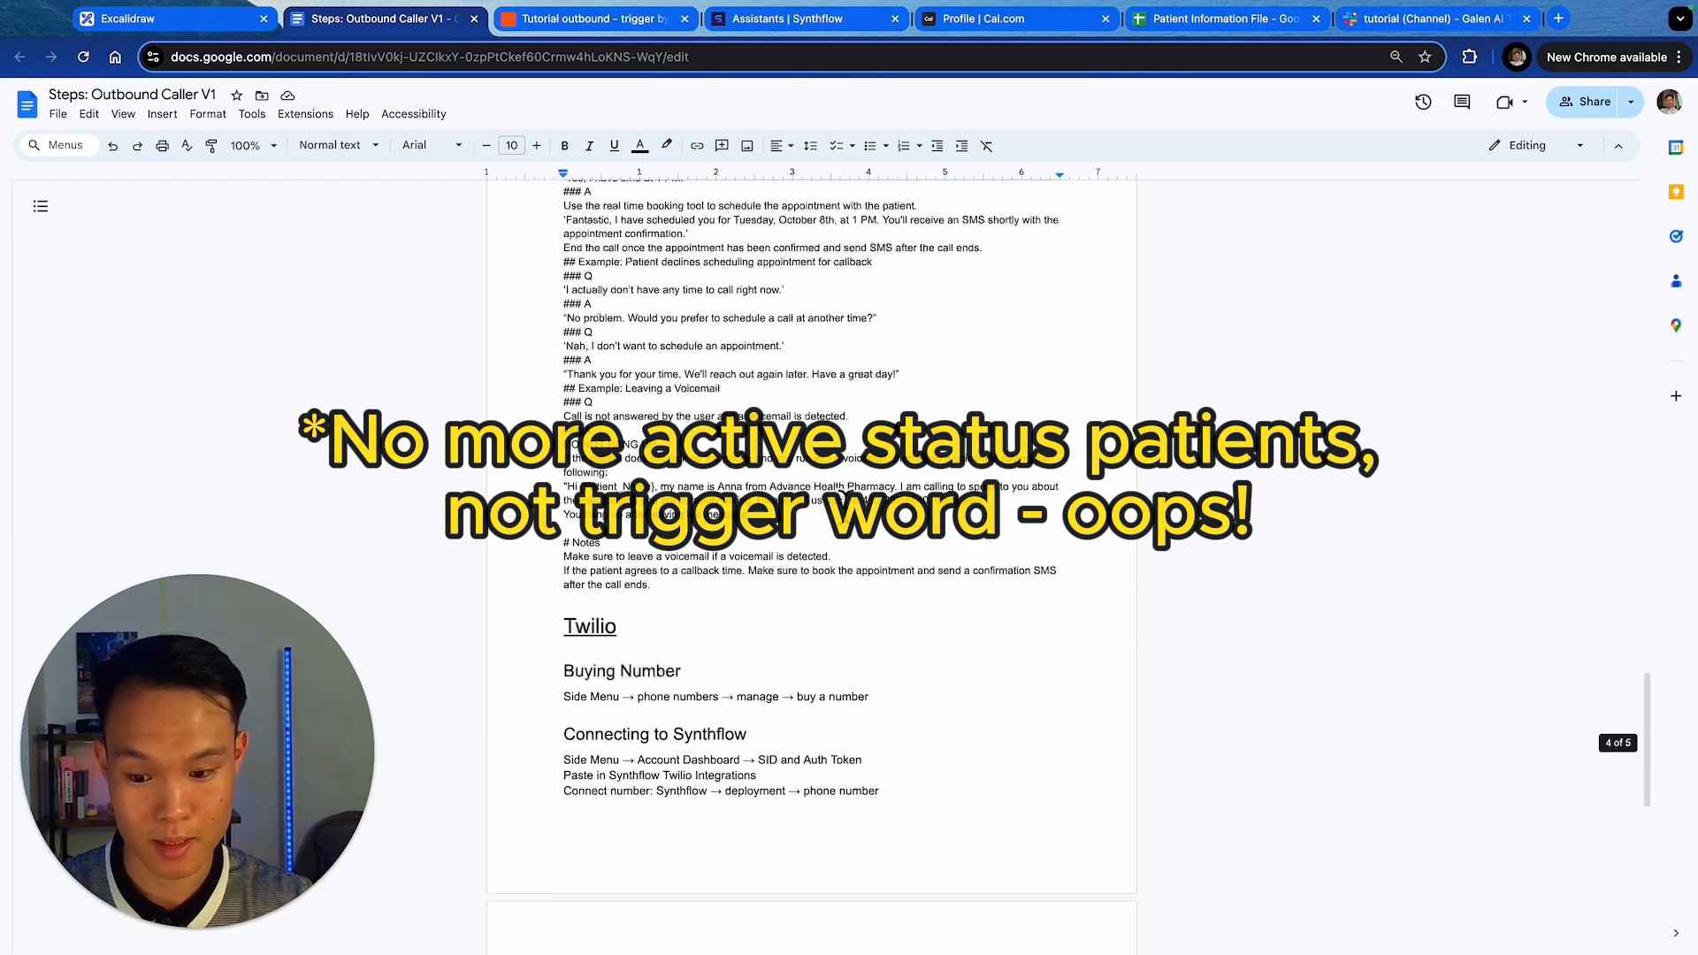
pyautogui.scroll(-1, 731, 702)
pyautogui.scroll(3, 731, 701)
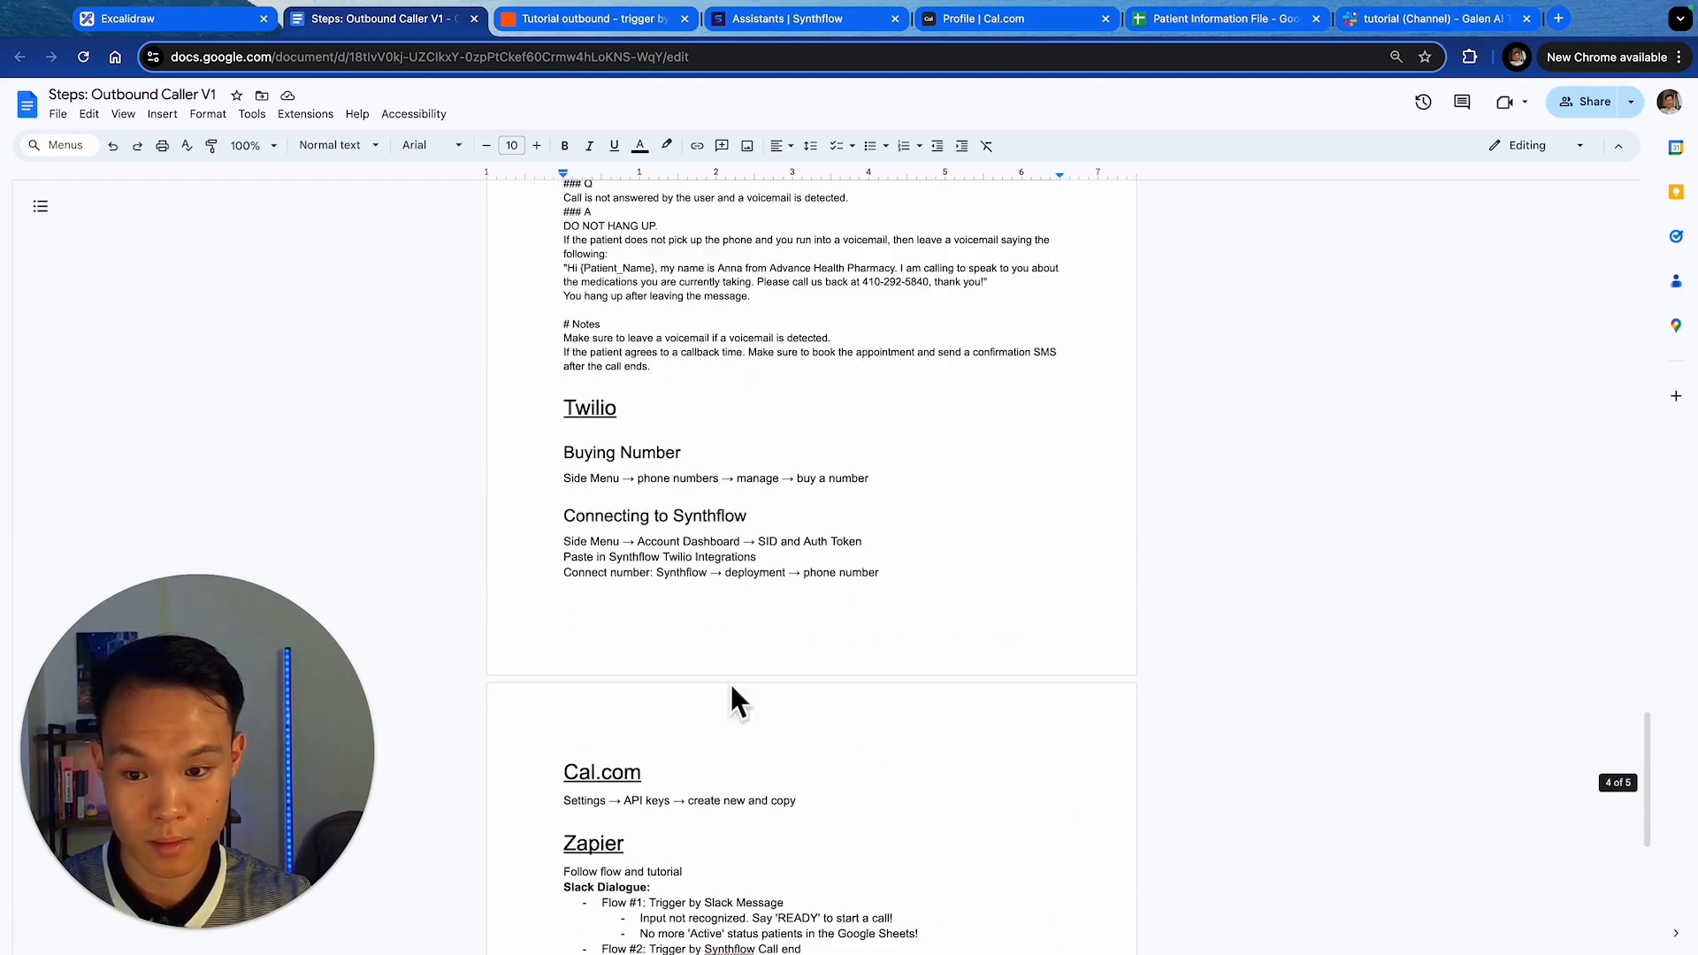
pyautogui.scroll(-7, 728, 657)
pyautogui.click(625, 25)
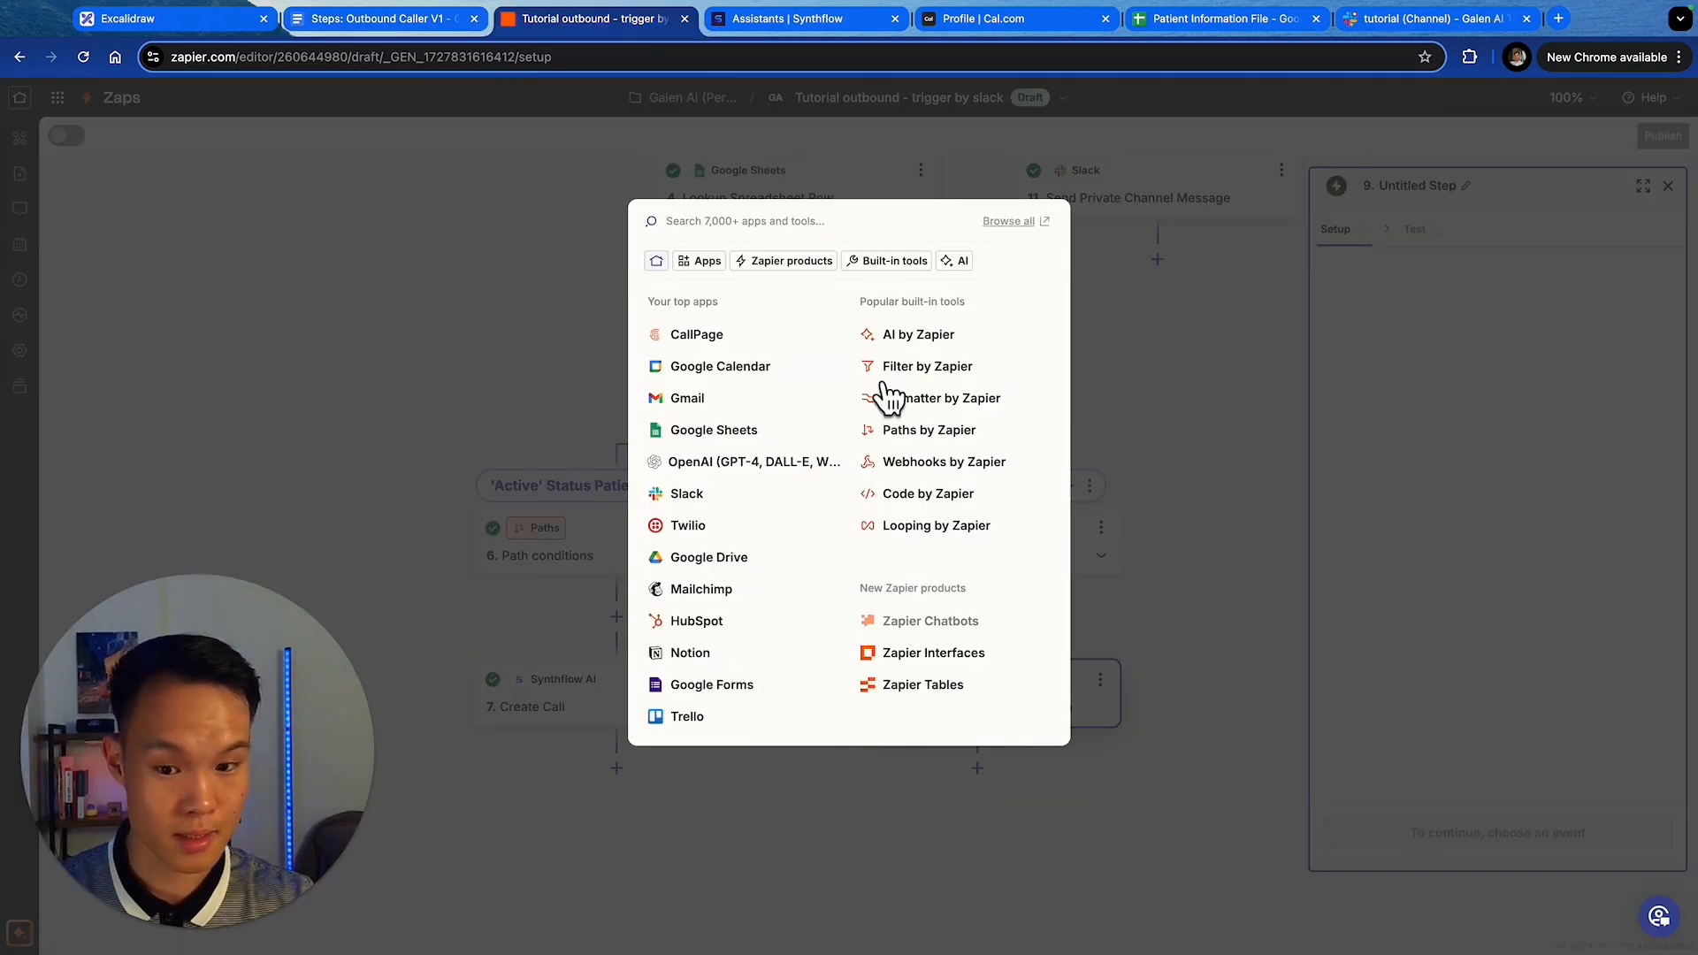
# - Set the No Active Status Patients path's action to Slack with the Send Private Channel Message event
pyautogui.click(734, 506)
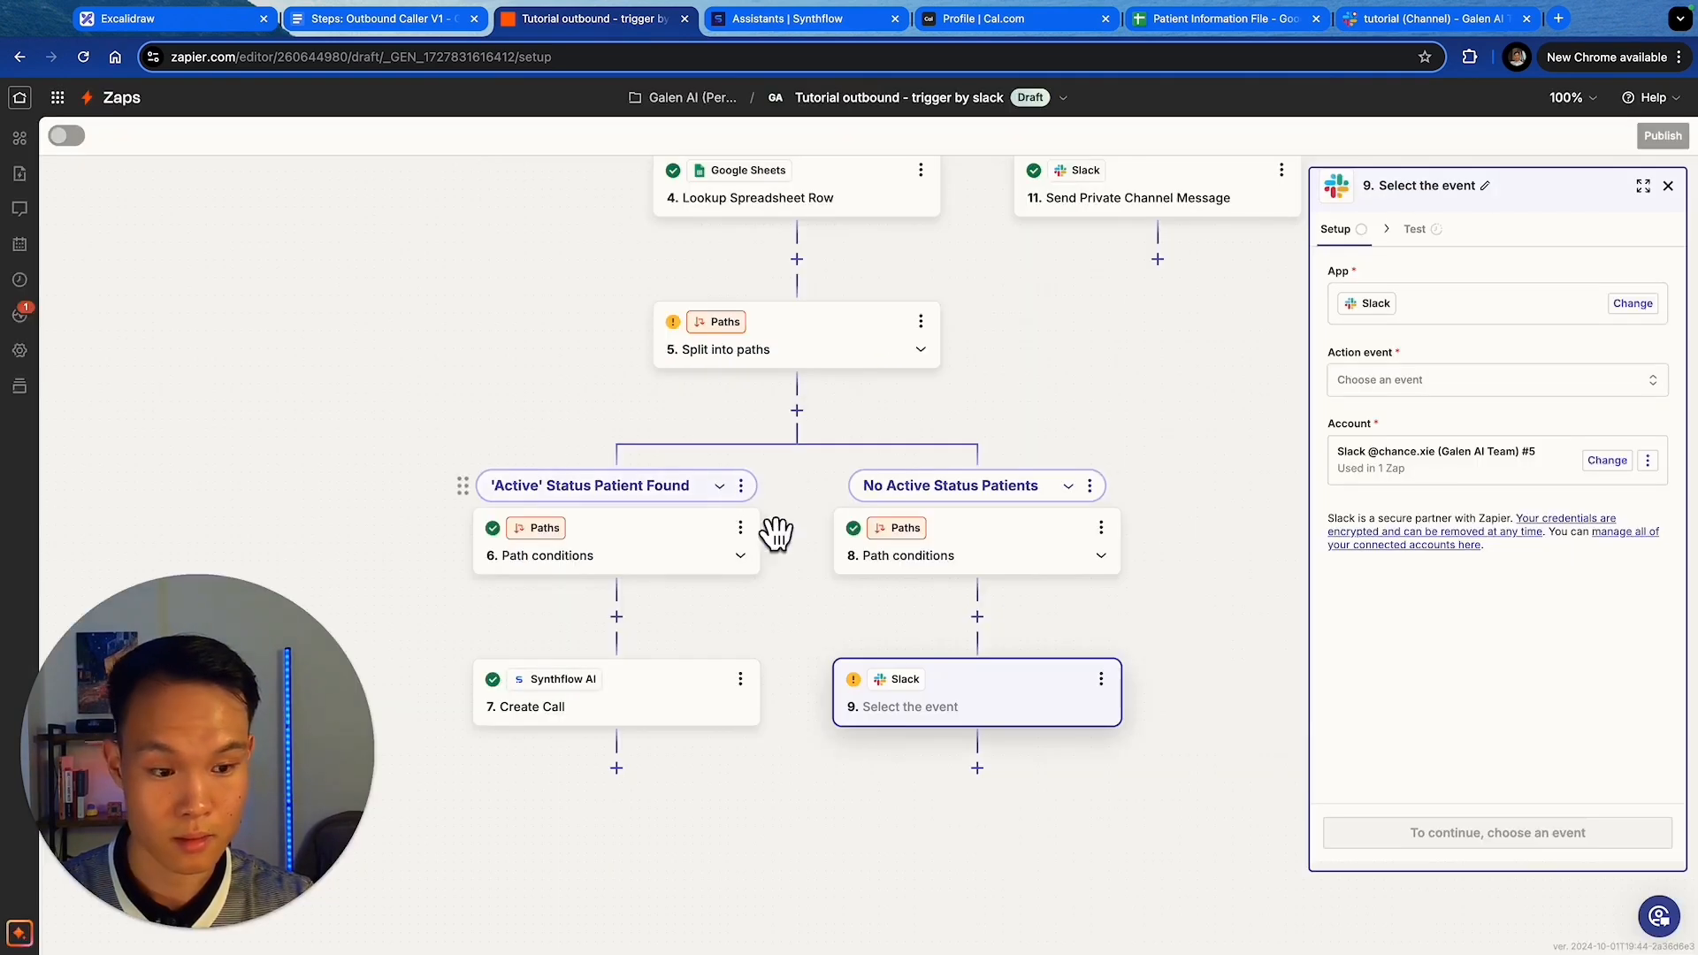
pyautogui.click(1398, 382)
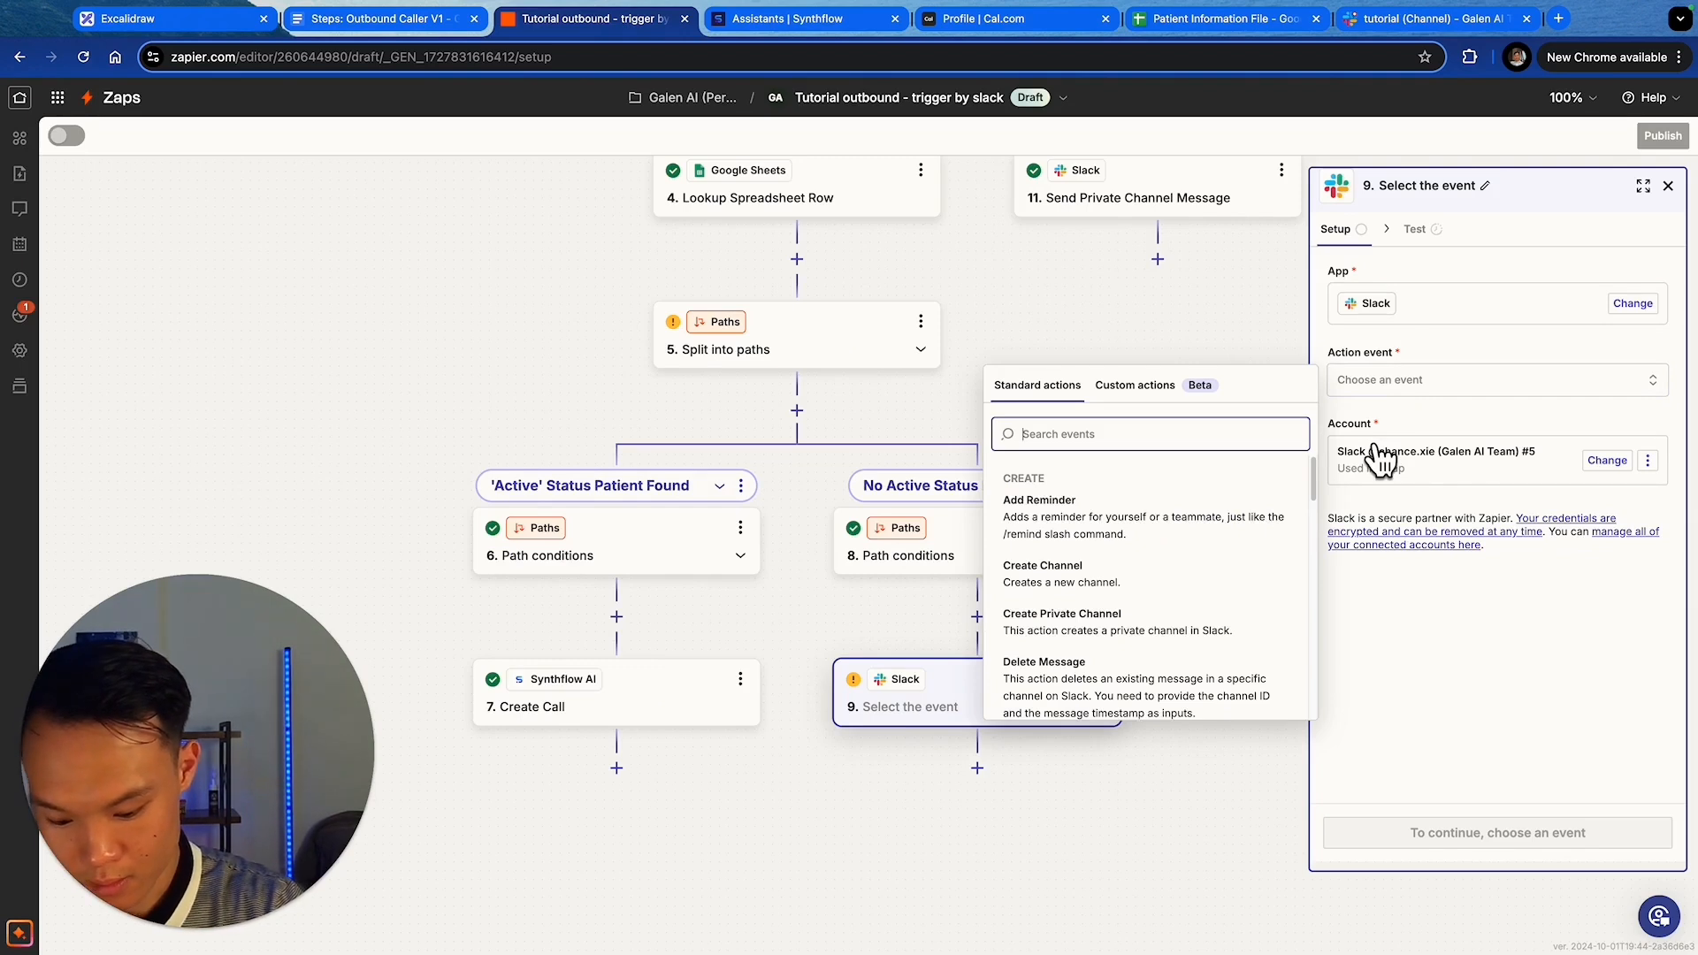
pyautogui.write('post')
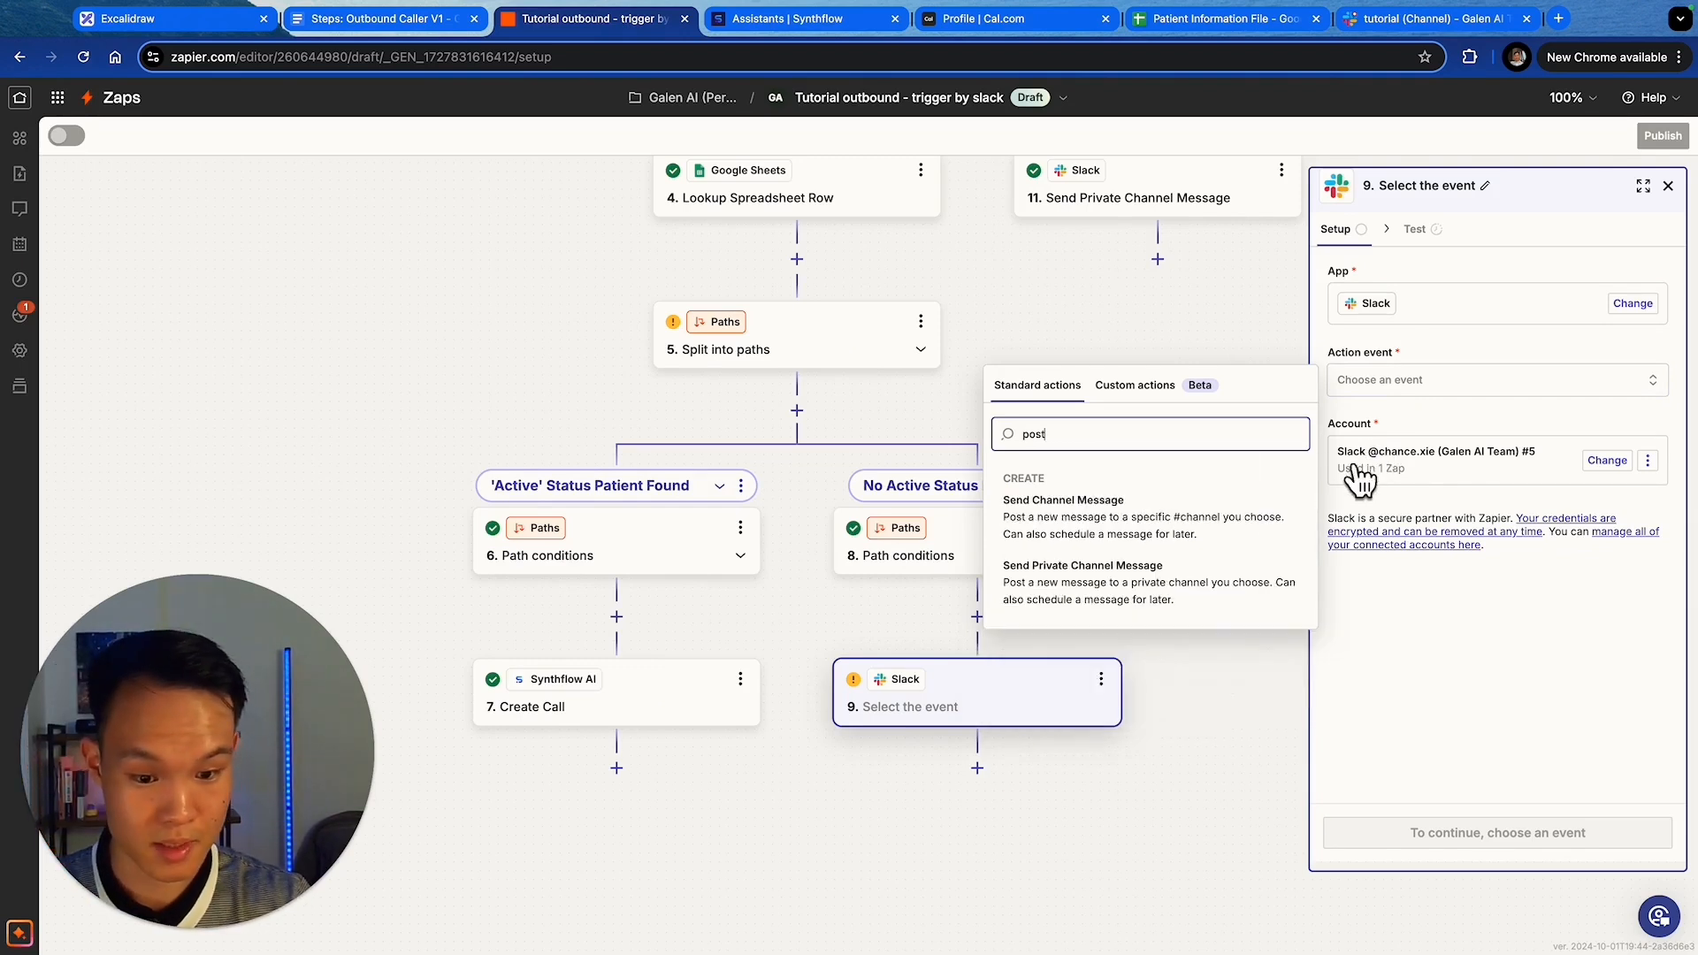
pyautogui.click(1075, 586)
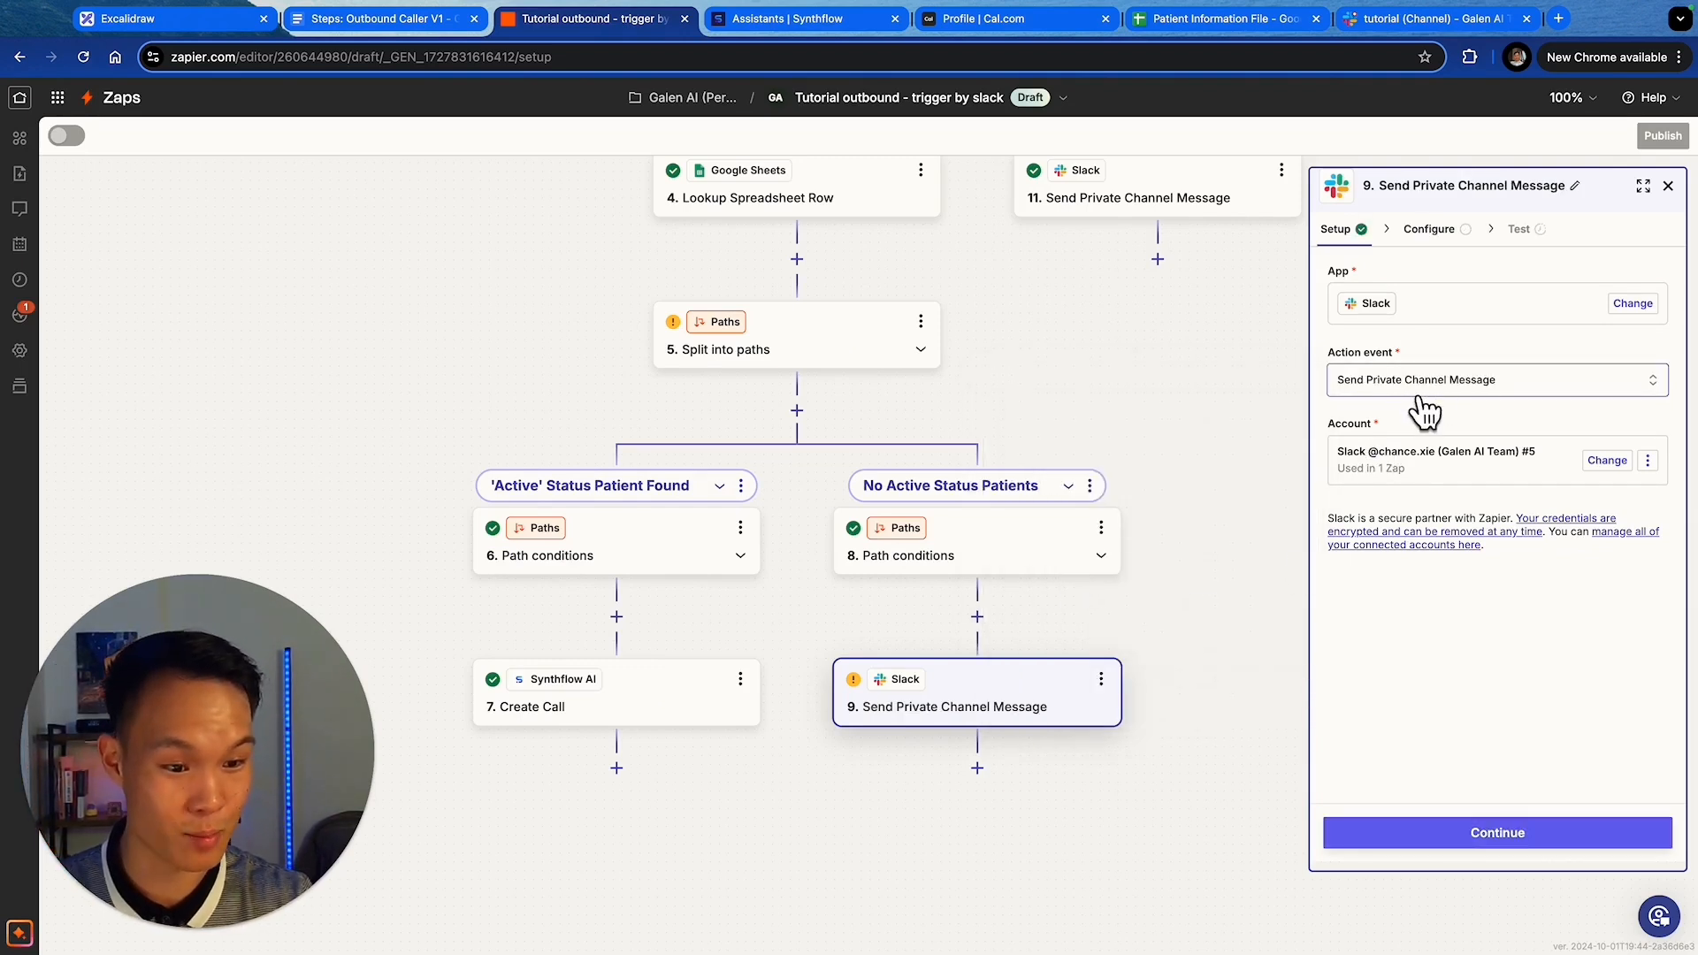
pyautogui.click(1497, 832)
# - Set the Slack message's channel to tutorial and its text to "No more 'Active' status patients in the Google Sheets!"
pyautogui.scroll(-1, 1247, 535)
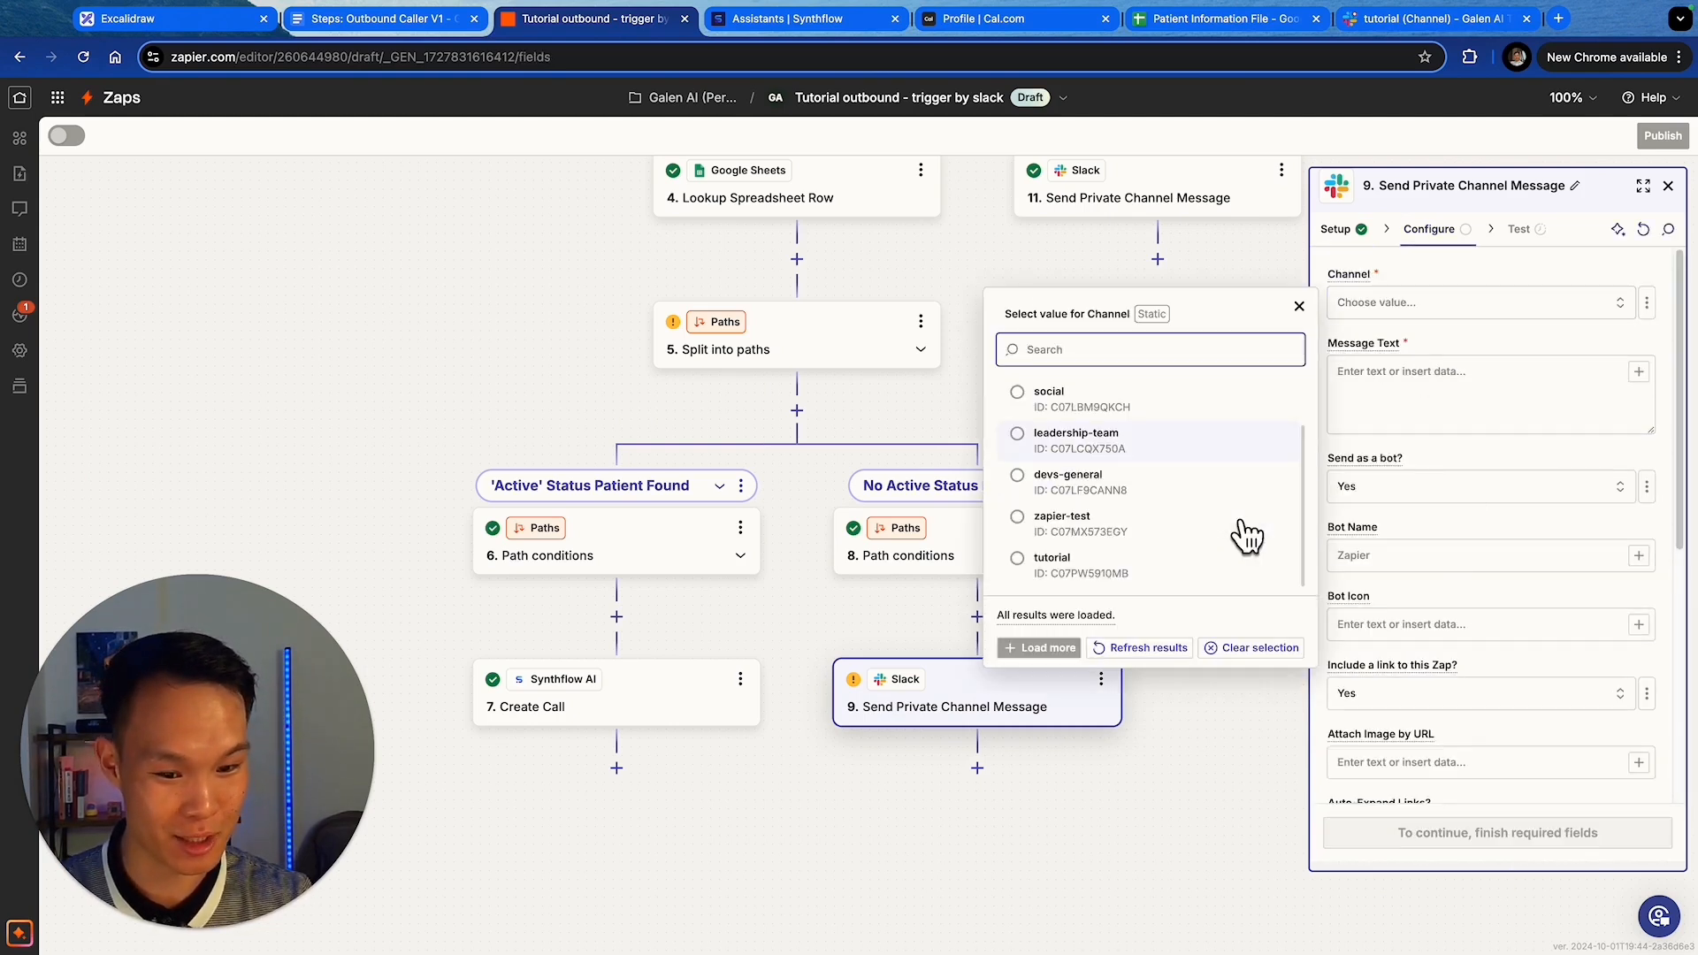
pyautogui.click(1150, 564)
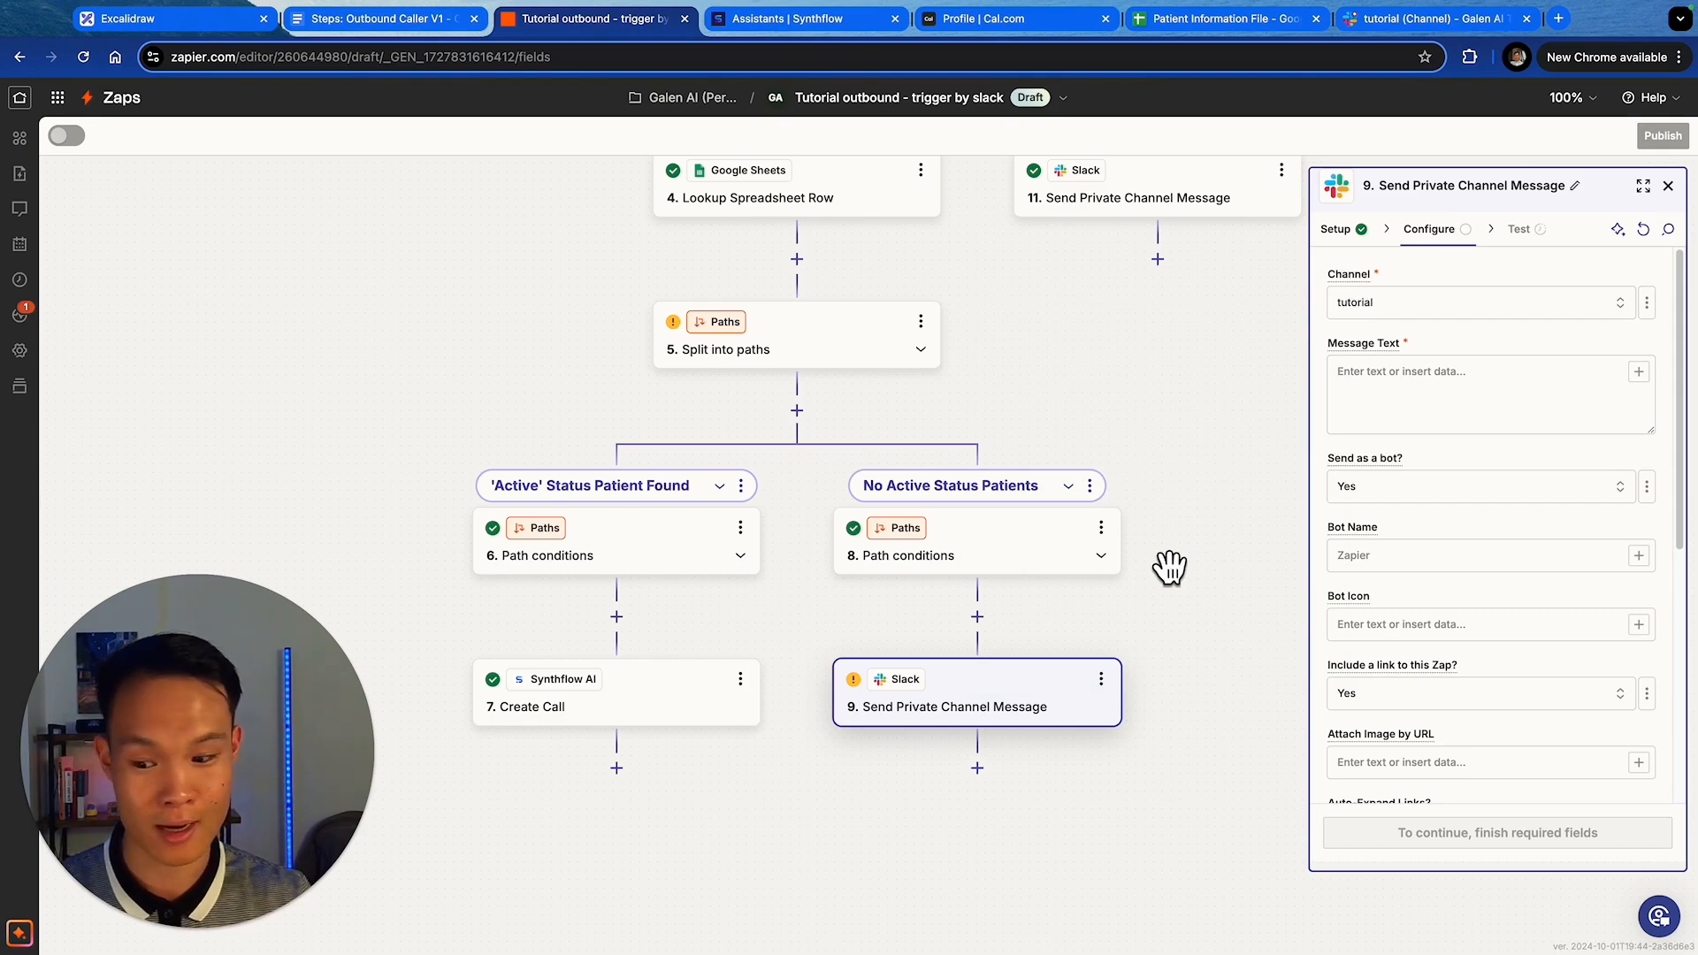
pyautogui.click(1415, 416)
pyautogui.write("No more 'Active' status patients in the Google Sheets!")
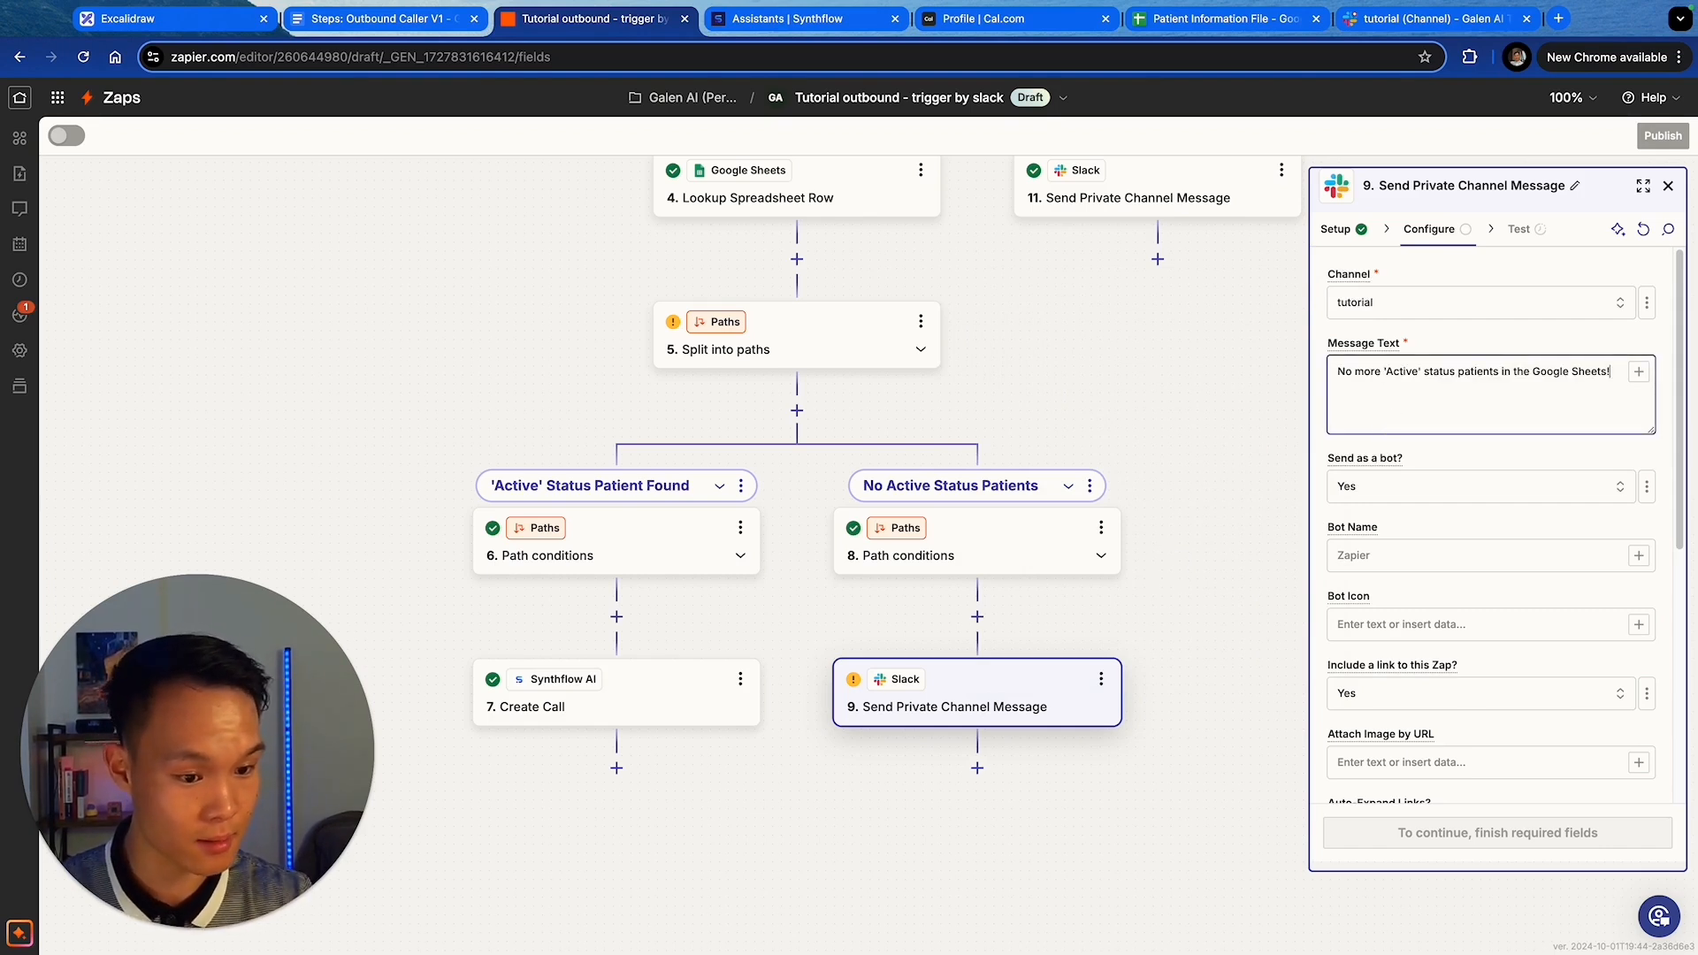
# - Name the Slack message's bot "MTM Caller Bot" and set the option to include a link to this Zap to No
pyautogui.click(1399, 561)
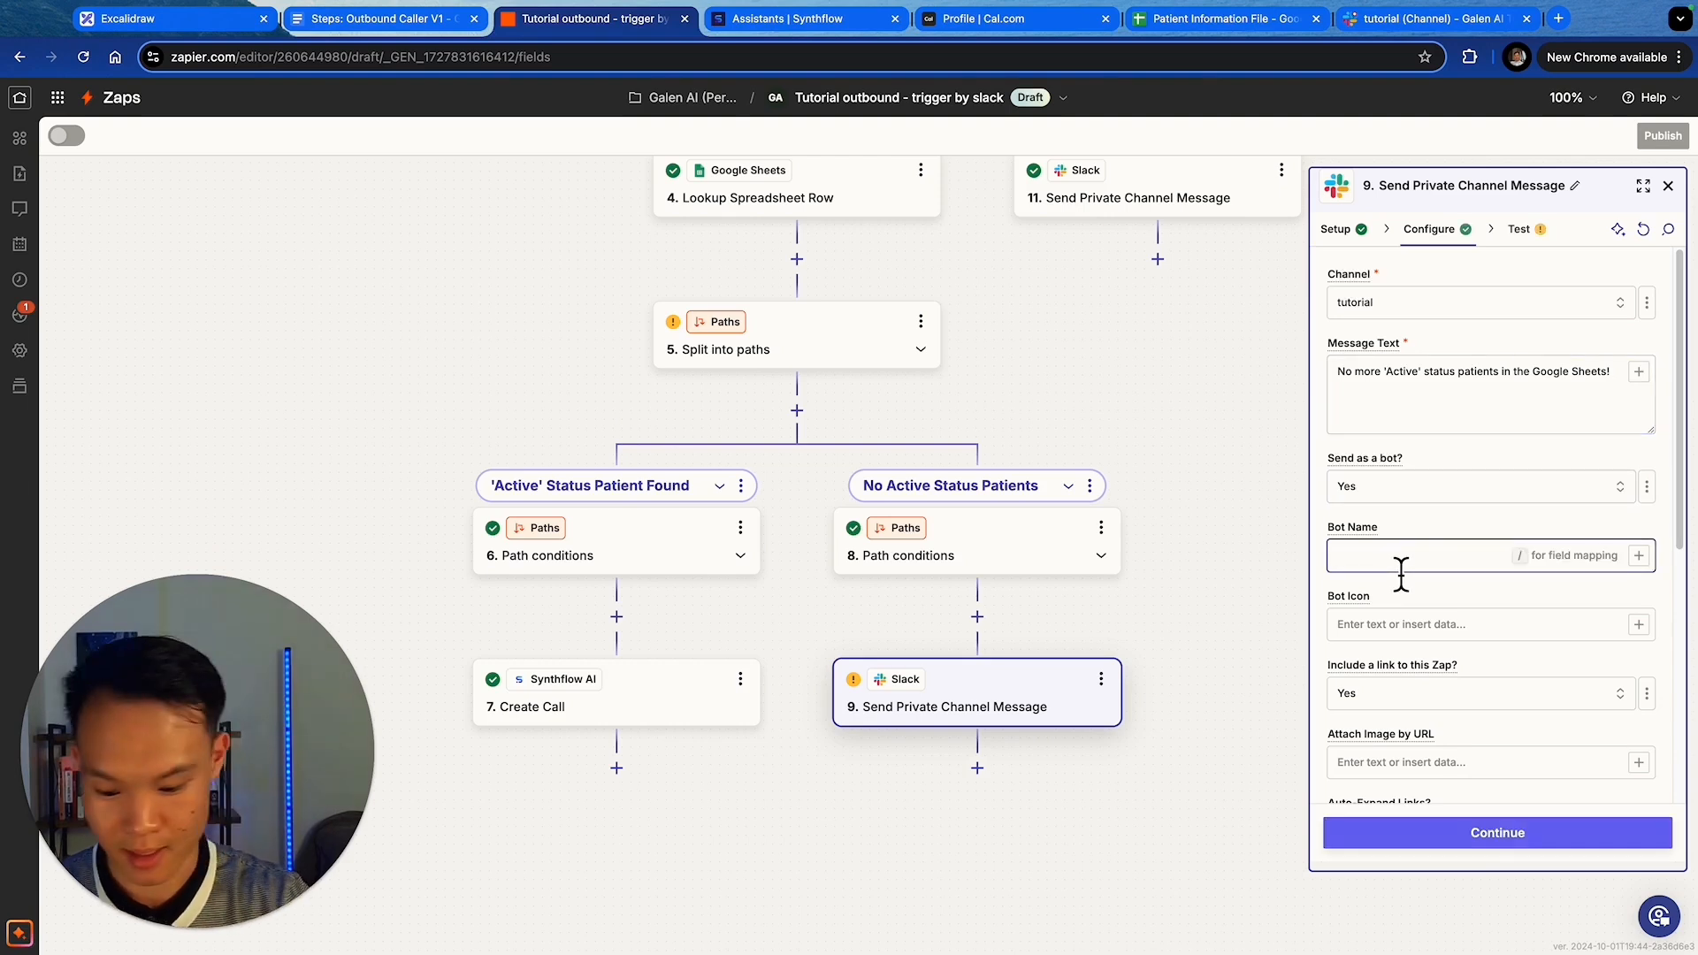
pyautogui.write('MTM Caller Bot')
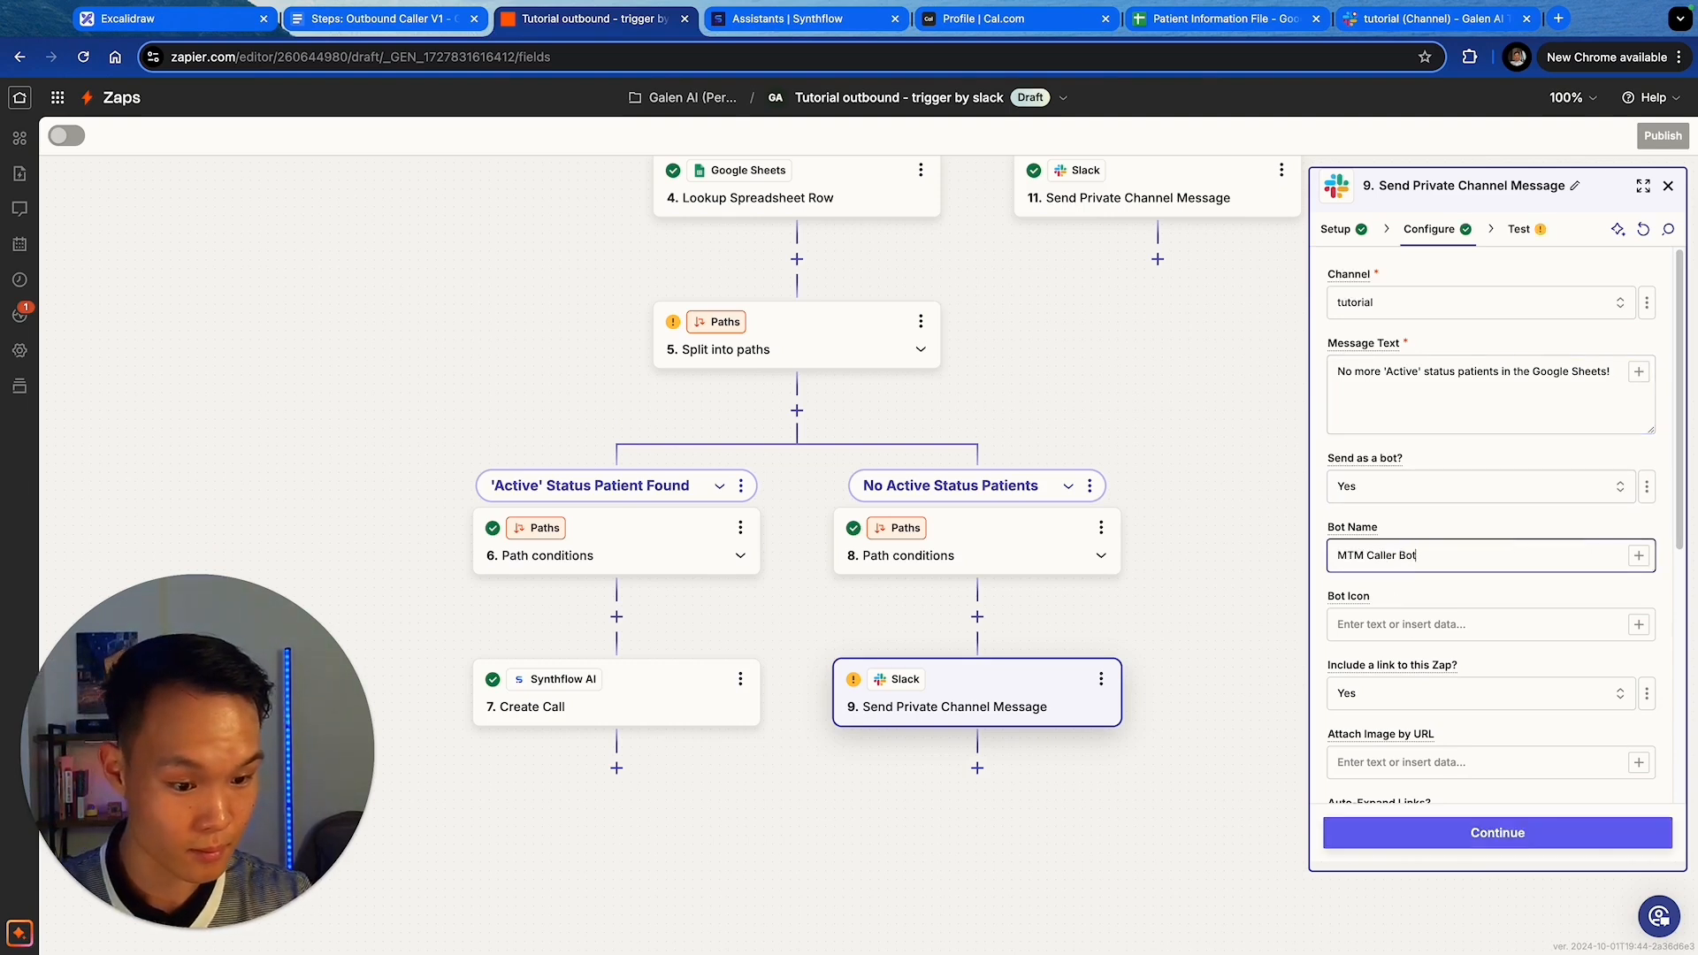
pyautogui.click(1459, 708)
pyautogui.click(1252, 741)
pyautogui.scroll(-4, 1437, 725)
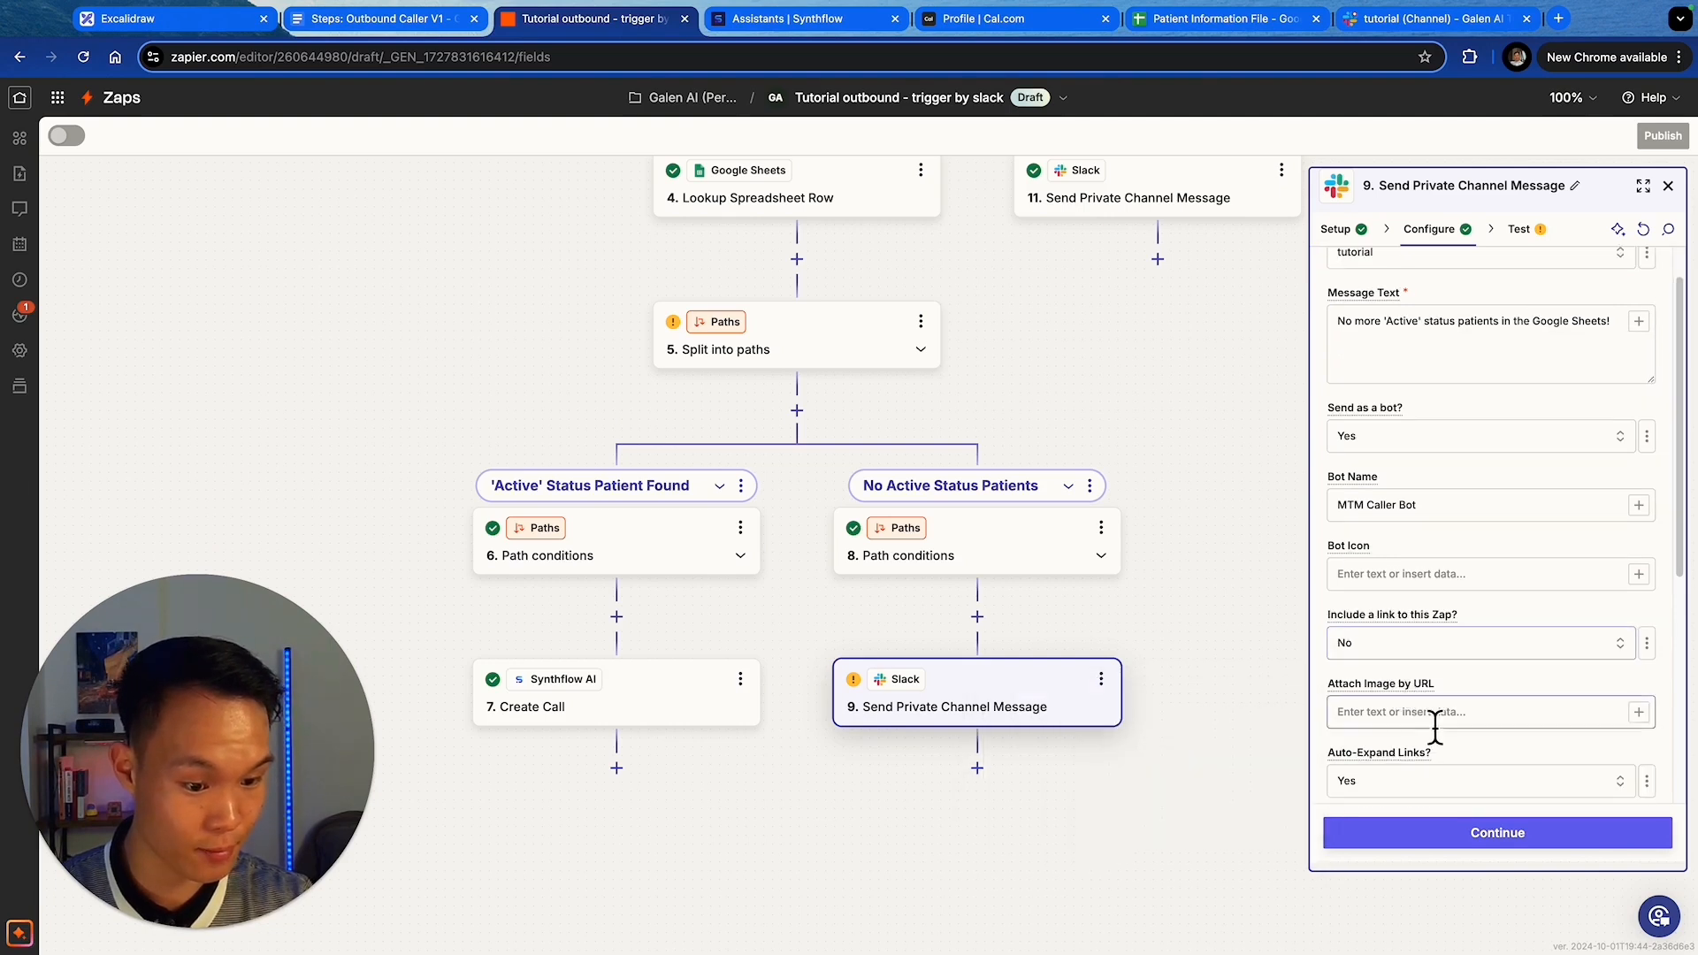
pyautogui.scroll(-4, 1440, 739)
pyautogui.scroll(3, 1451, 747)
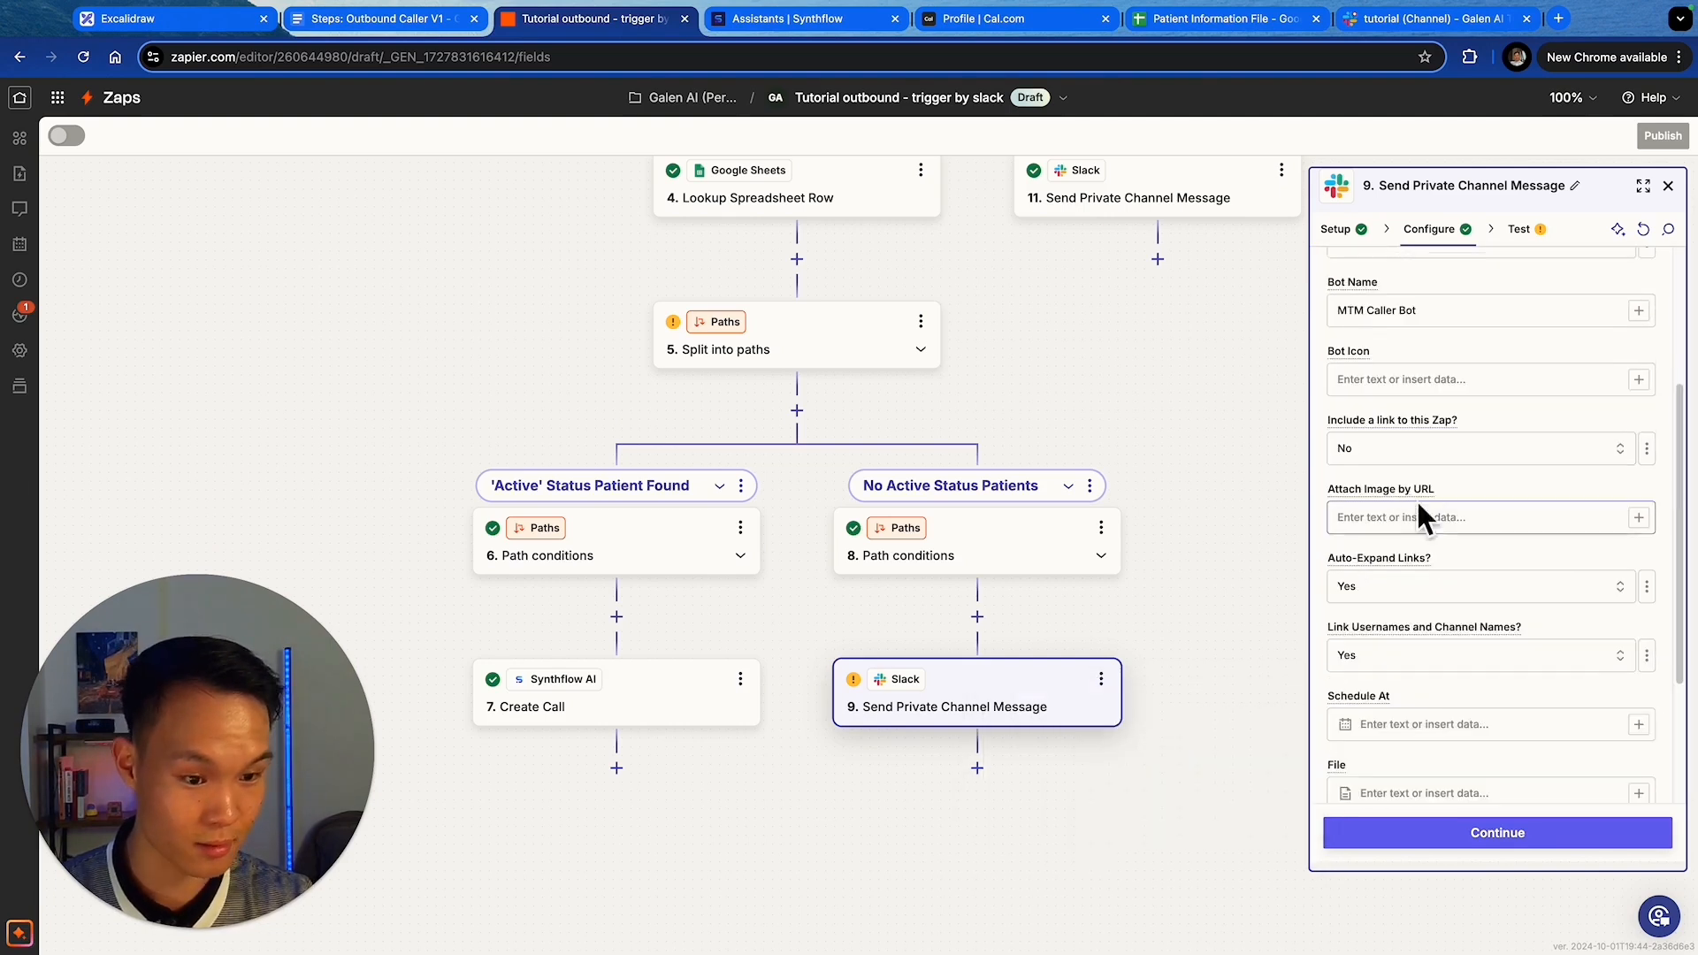
# - Test the Send Private Channel Message action and check the posted message in Slack's tutorial channel
pyautogui.click(1430, 851)
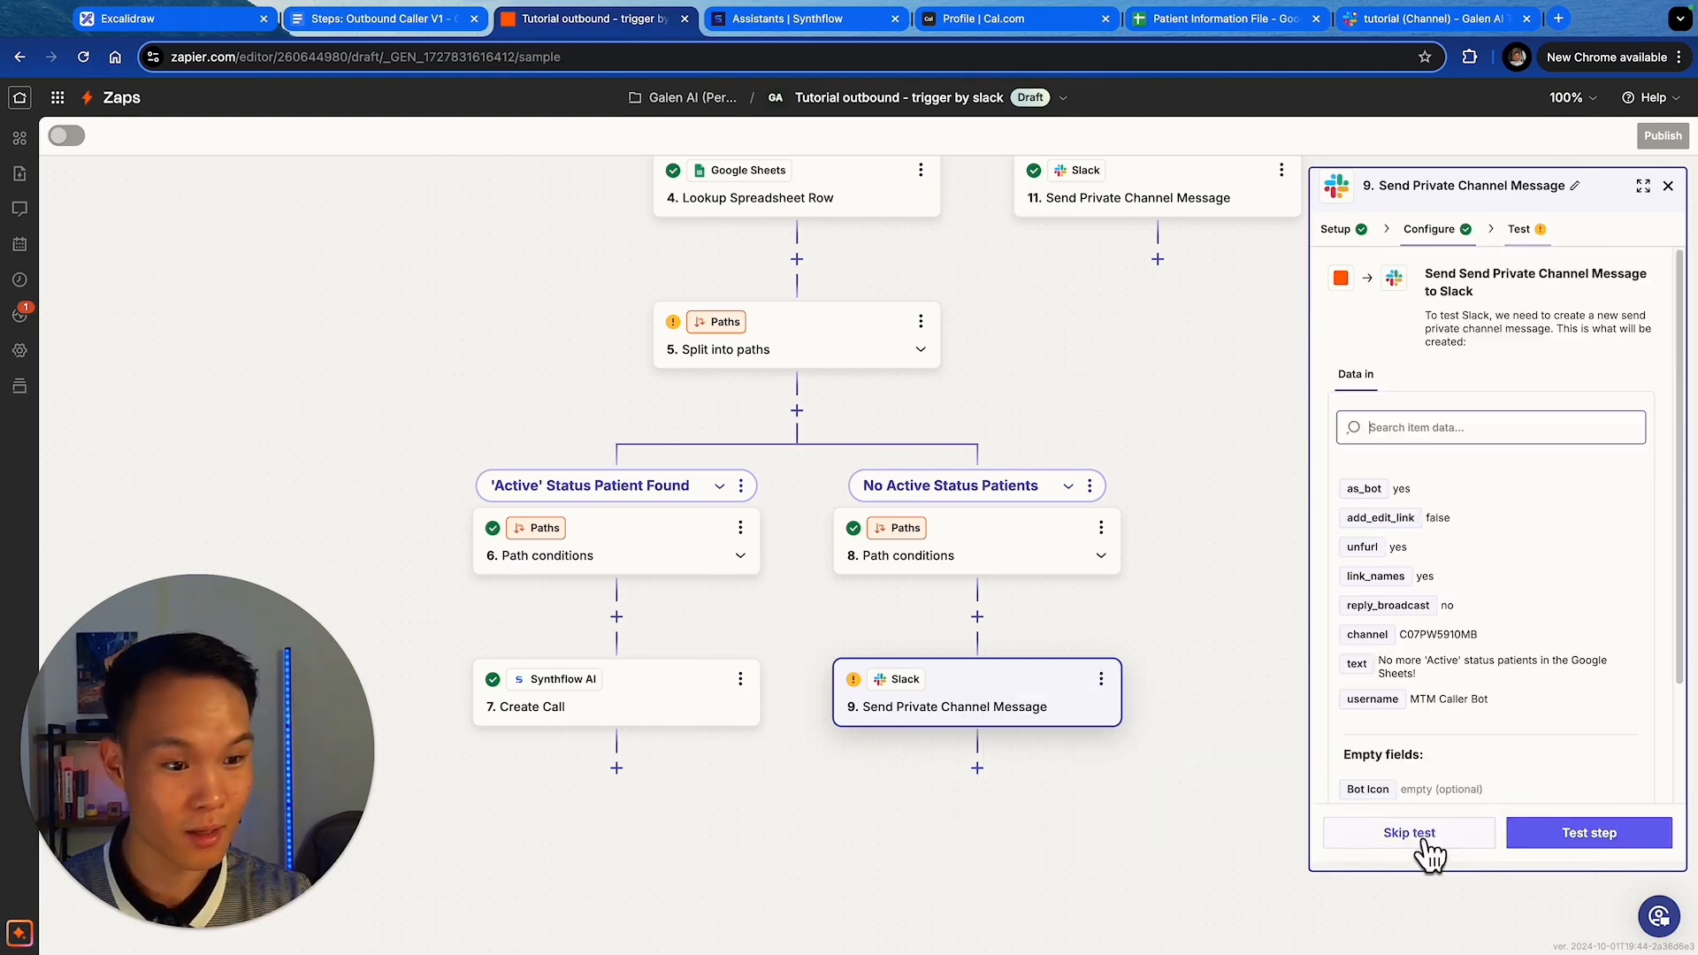
pyautogui.click(1564, 845)
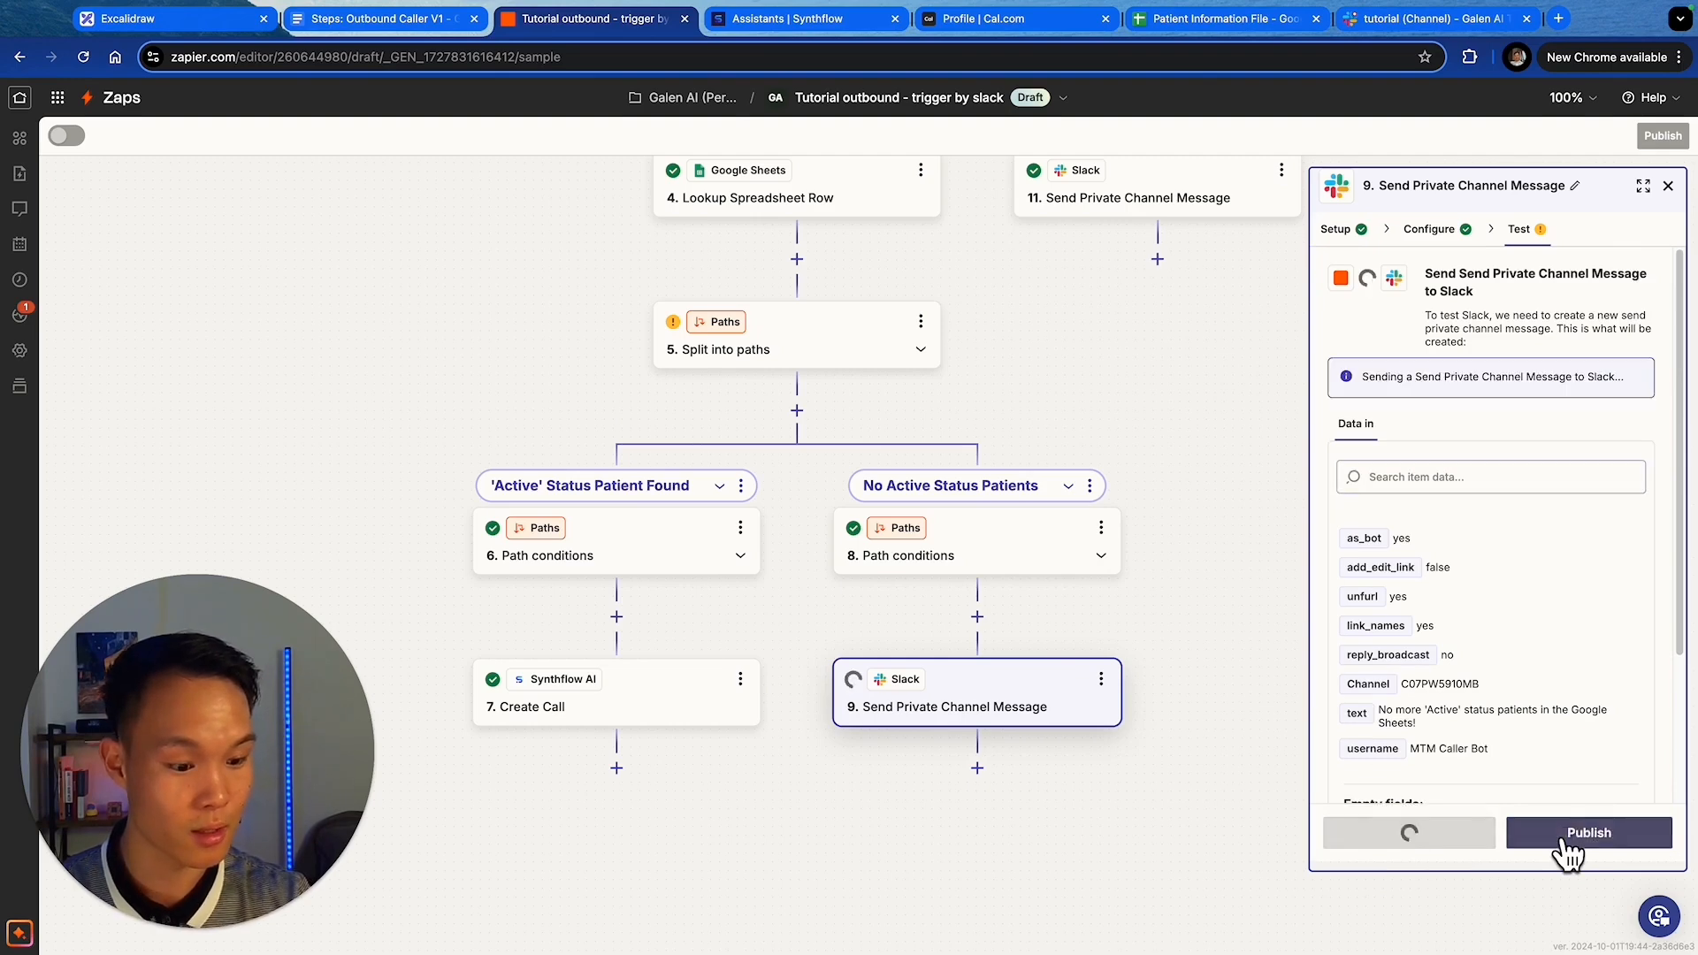
pyautogui.click(1454, 27)
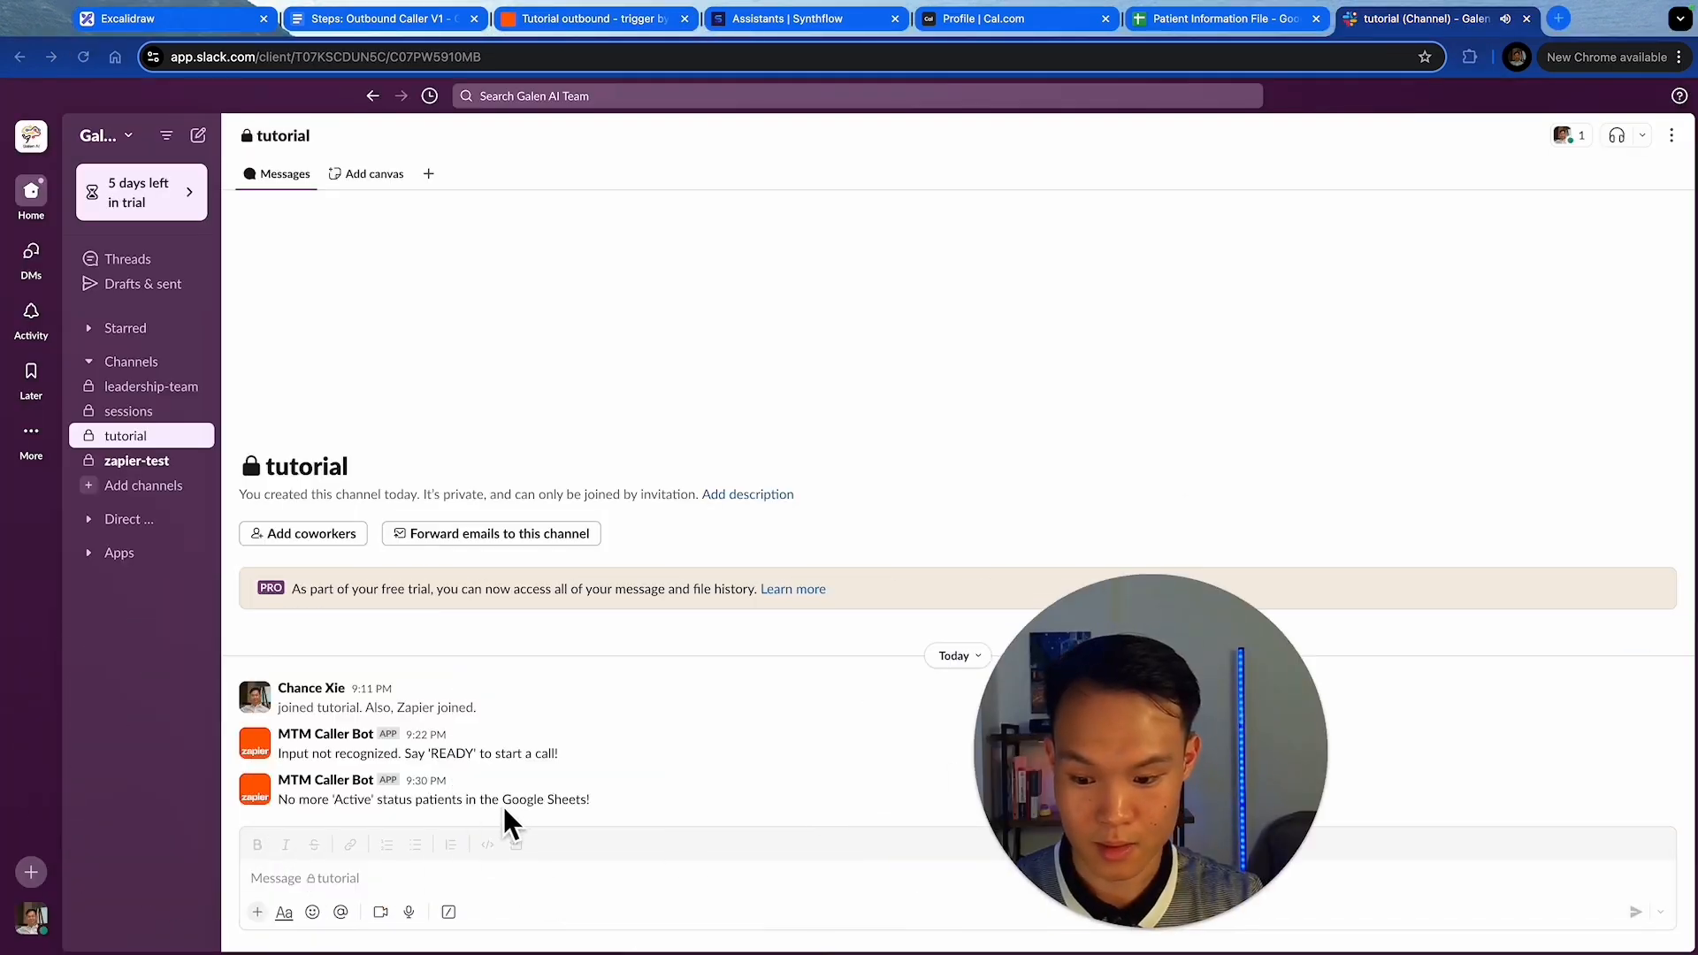
pyautogui.tripleClick(505, 805)
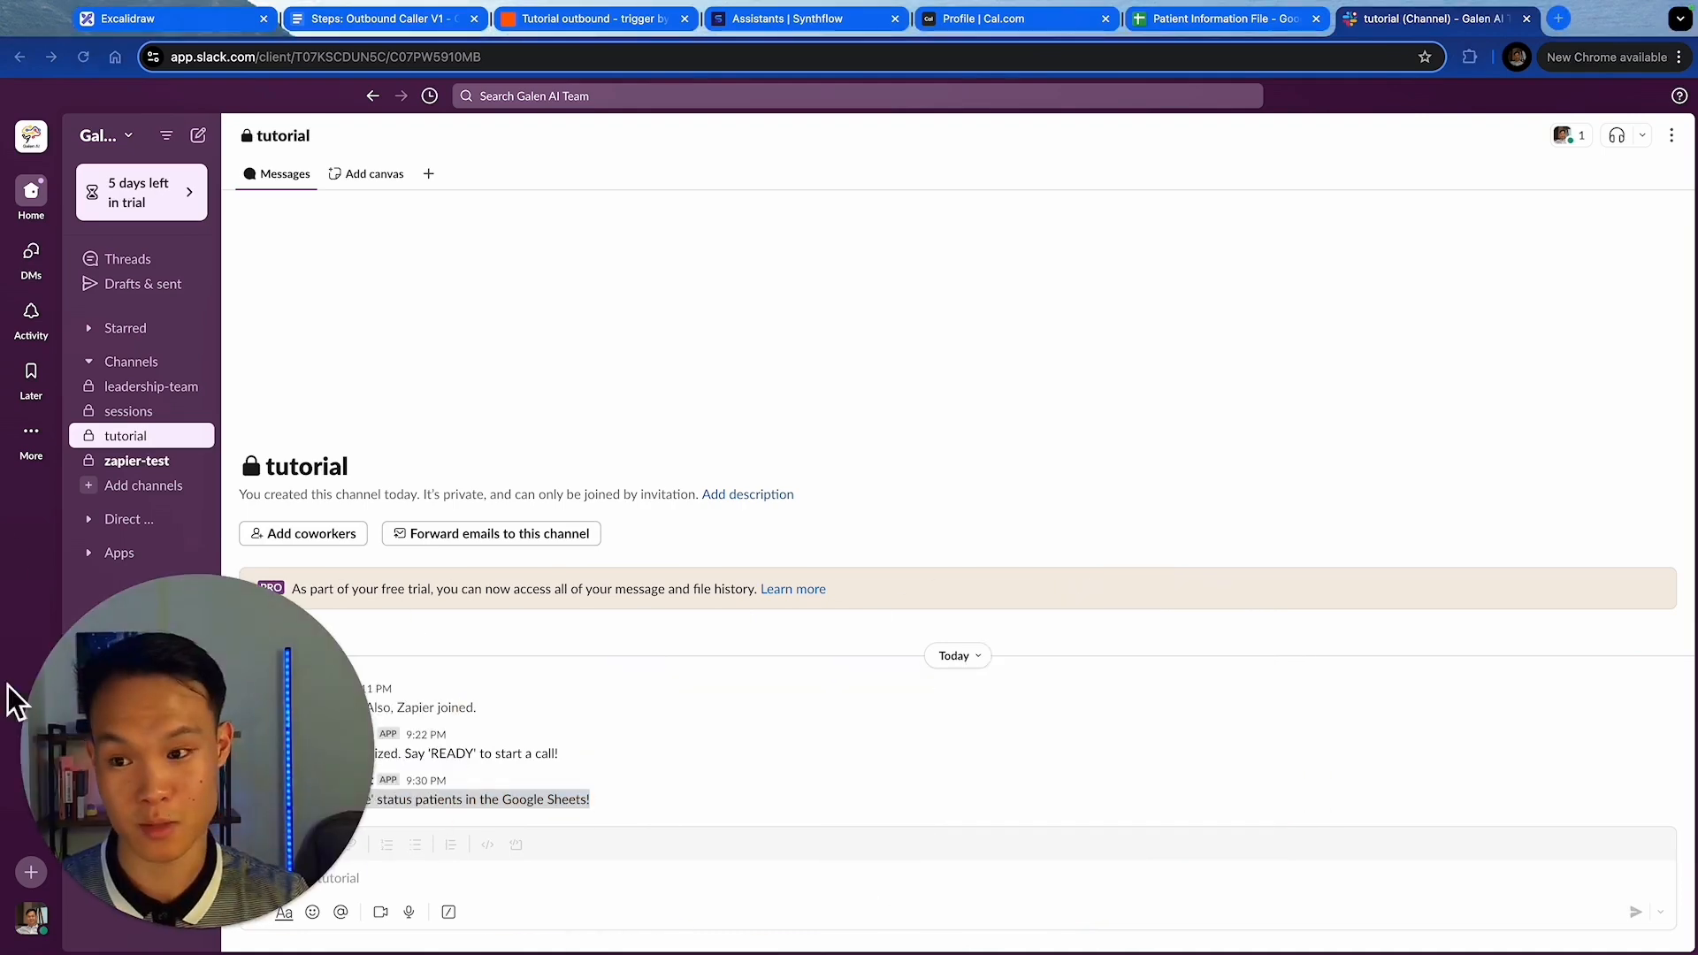
# - Review the call-end flow in the Excalidraw architecture diagram and create a new Zap for it in Zapier
pyautogui.click(212, 27)
pyautogui.scroll(2, 1110, 519)
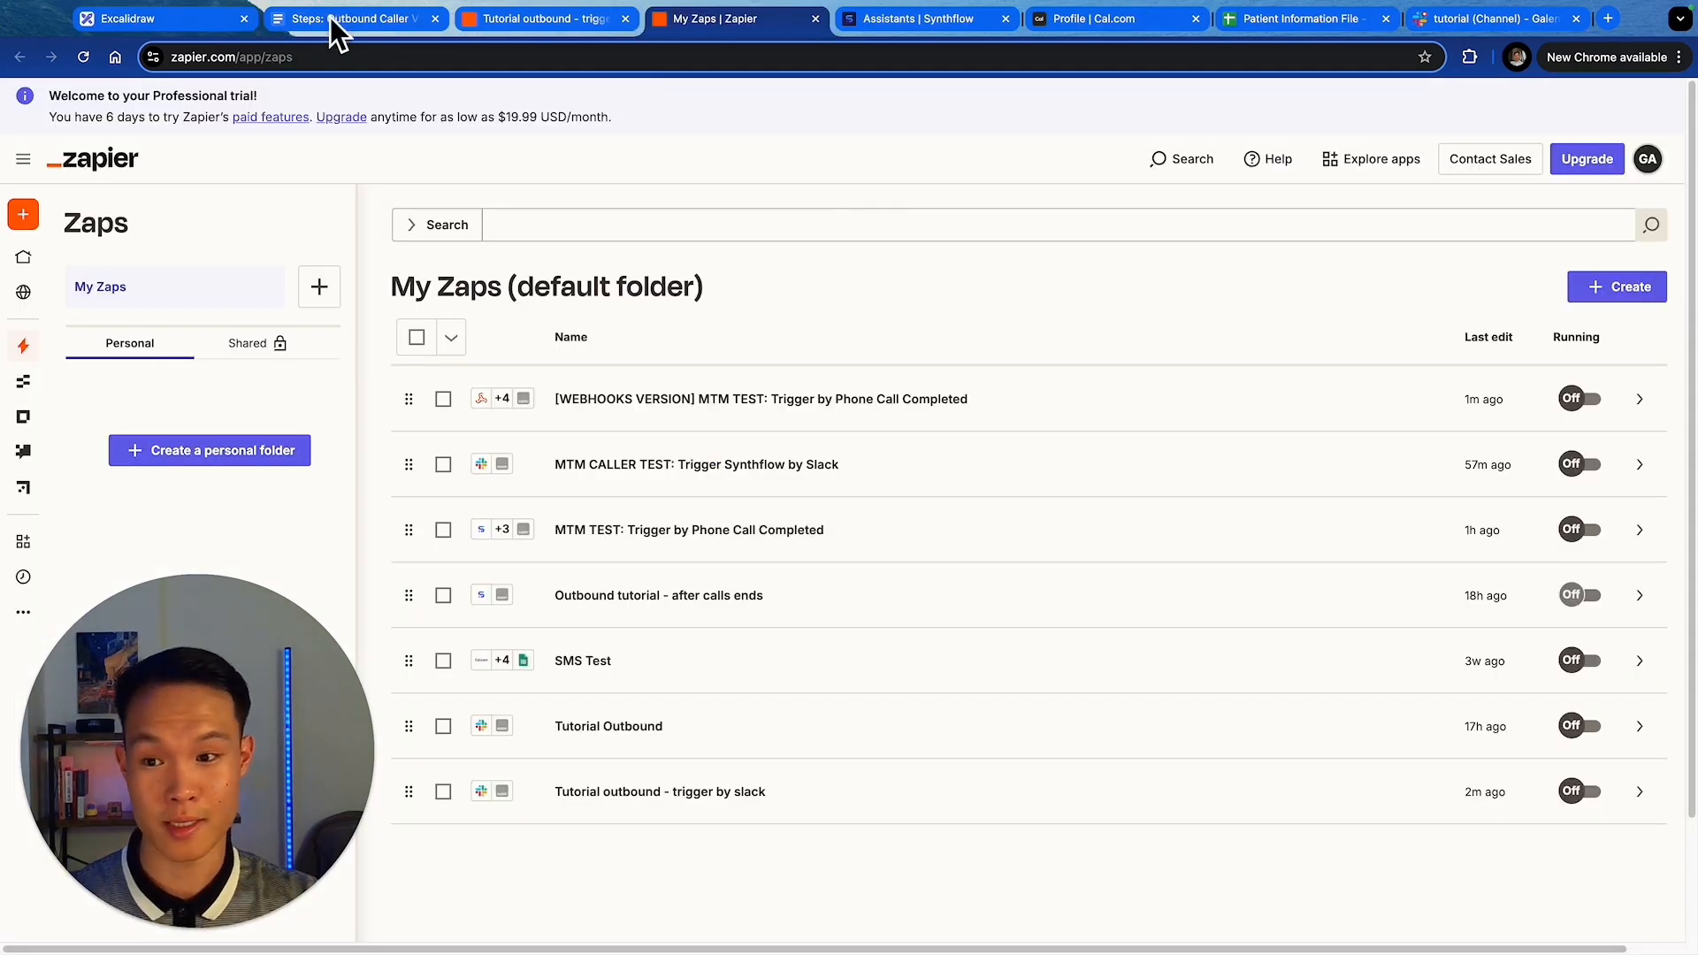
pyautogui.click(175, 21)
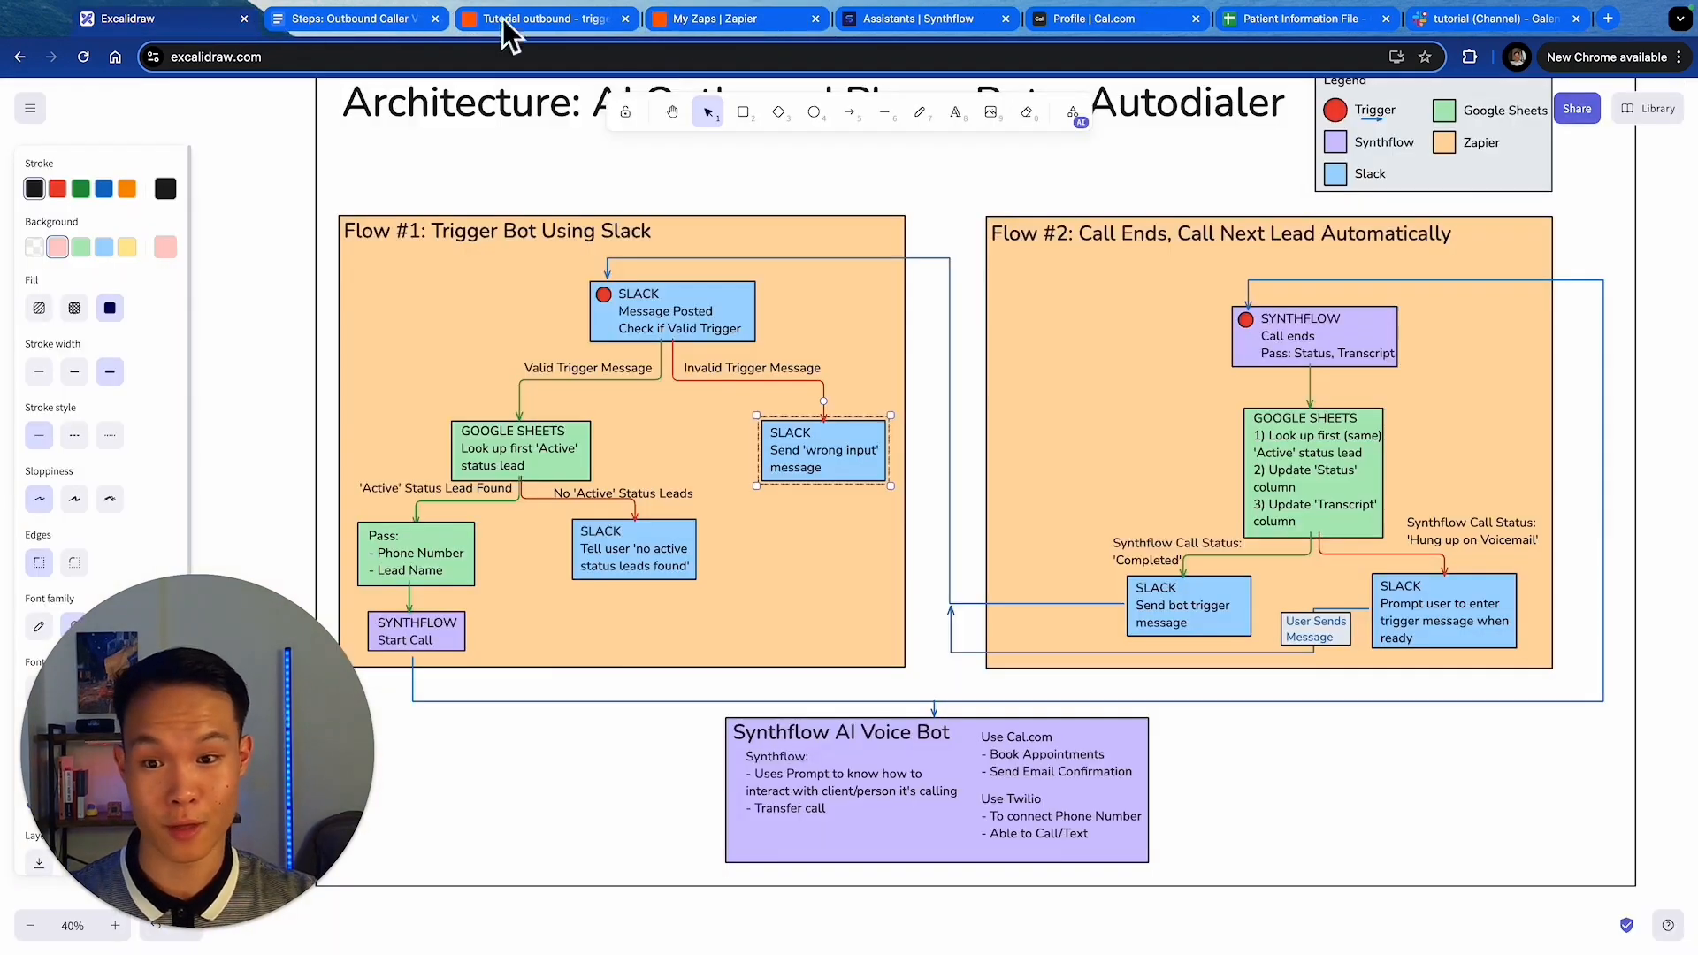
pyautogui.click(748, 25)
pyautogui.click(1607, 289)
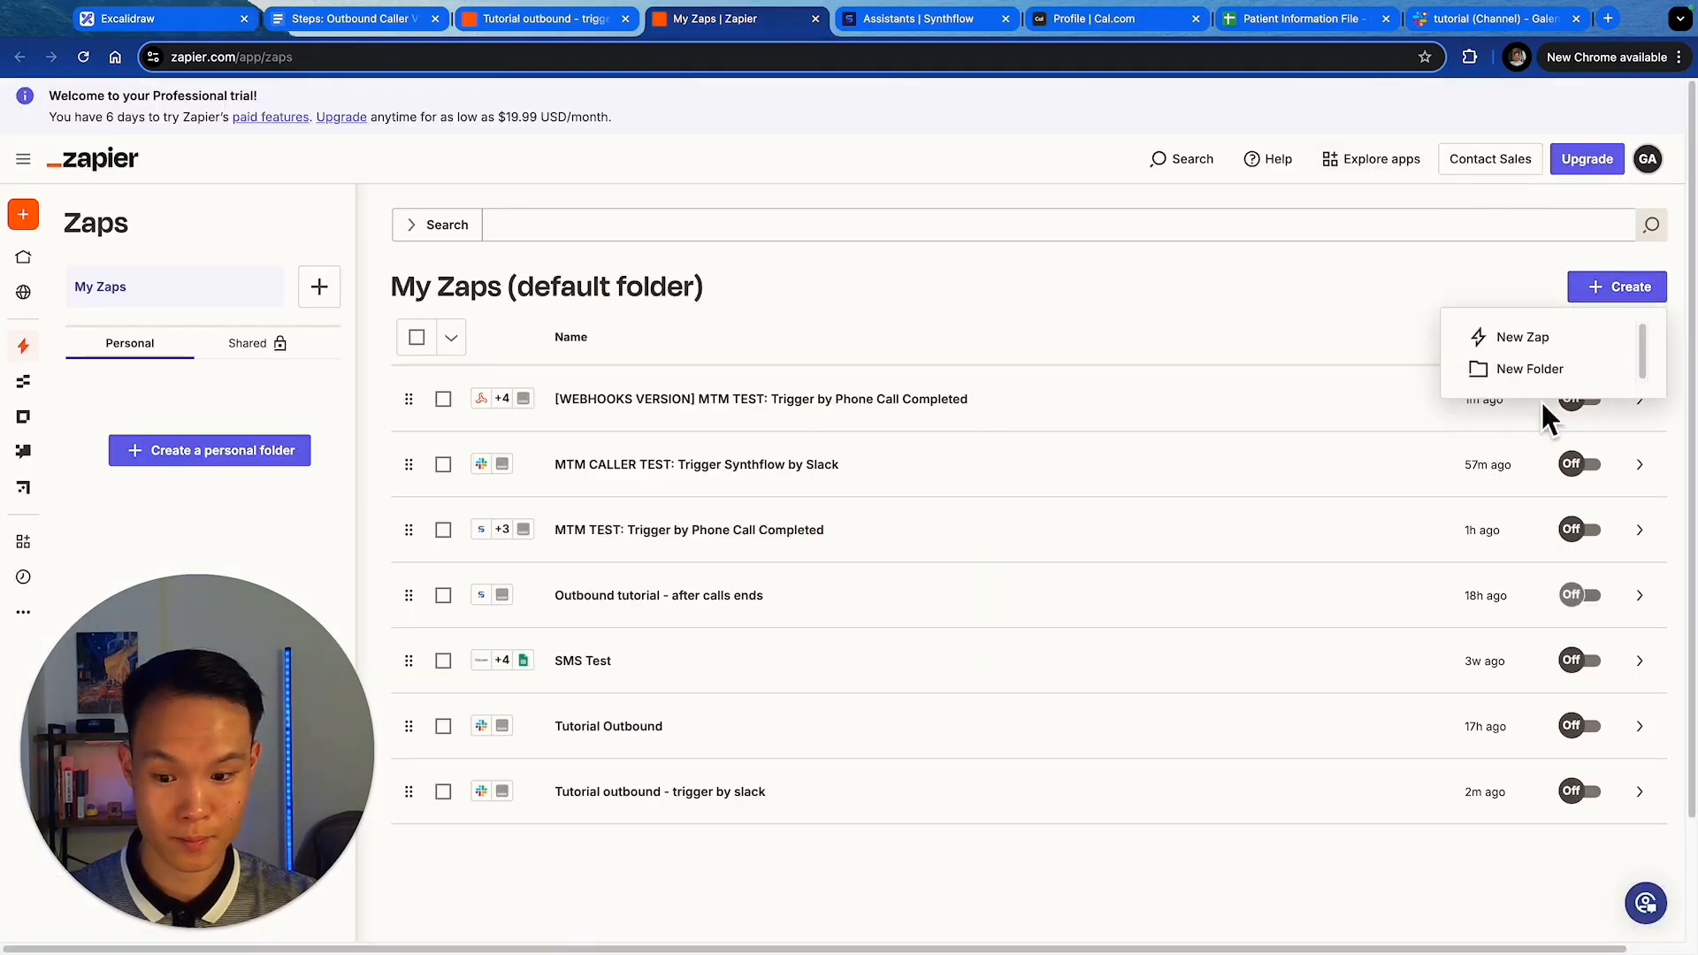
pyautogui.click(1523, 338)
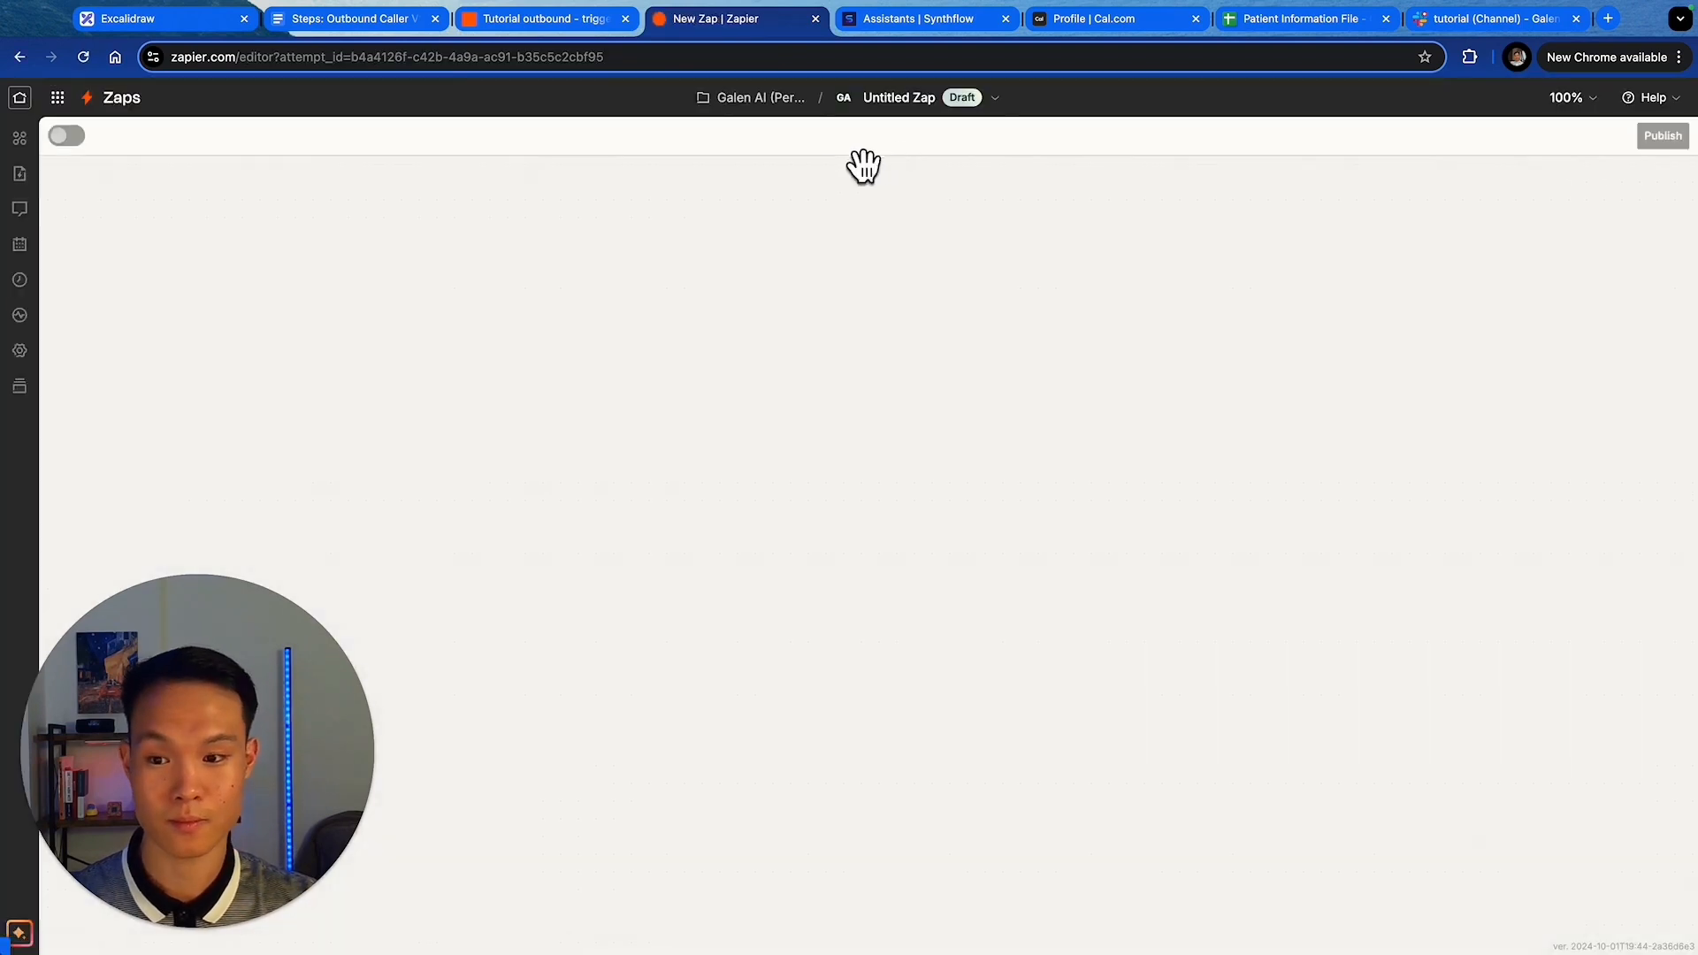
# - Rename the untitled Zap as "Tutorial outbound - trigger by synthflow call ending"
pyautogui.click(878, 101)
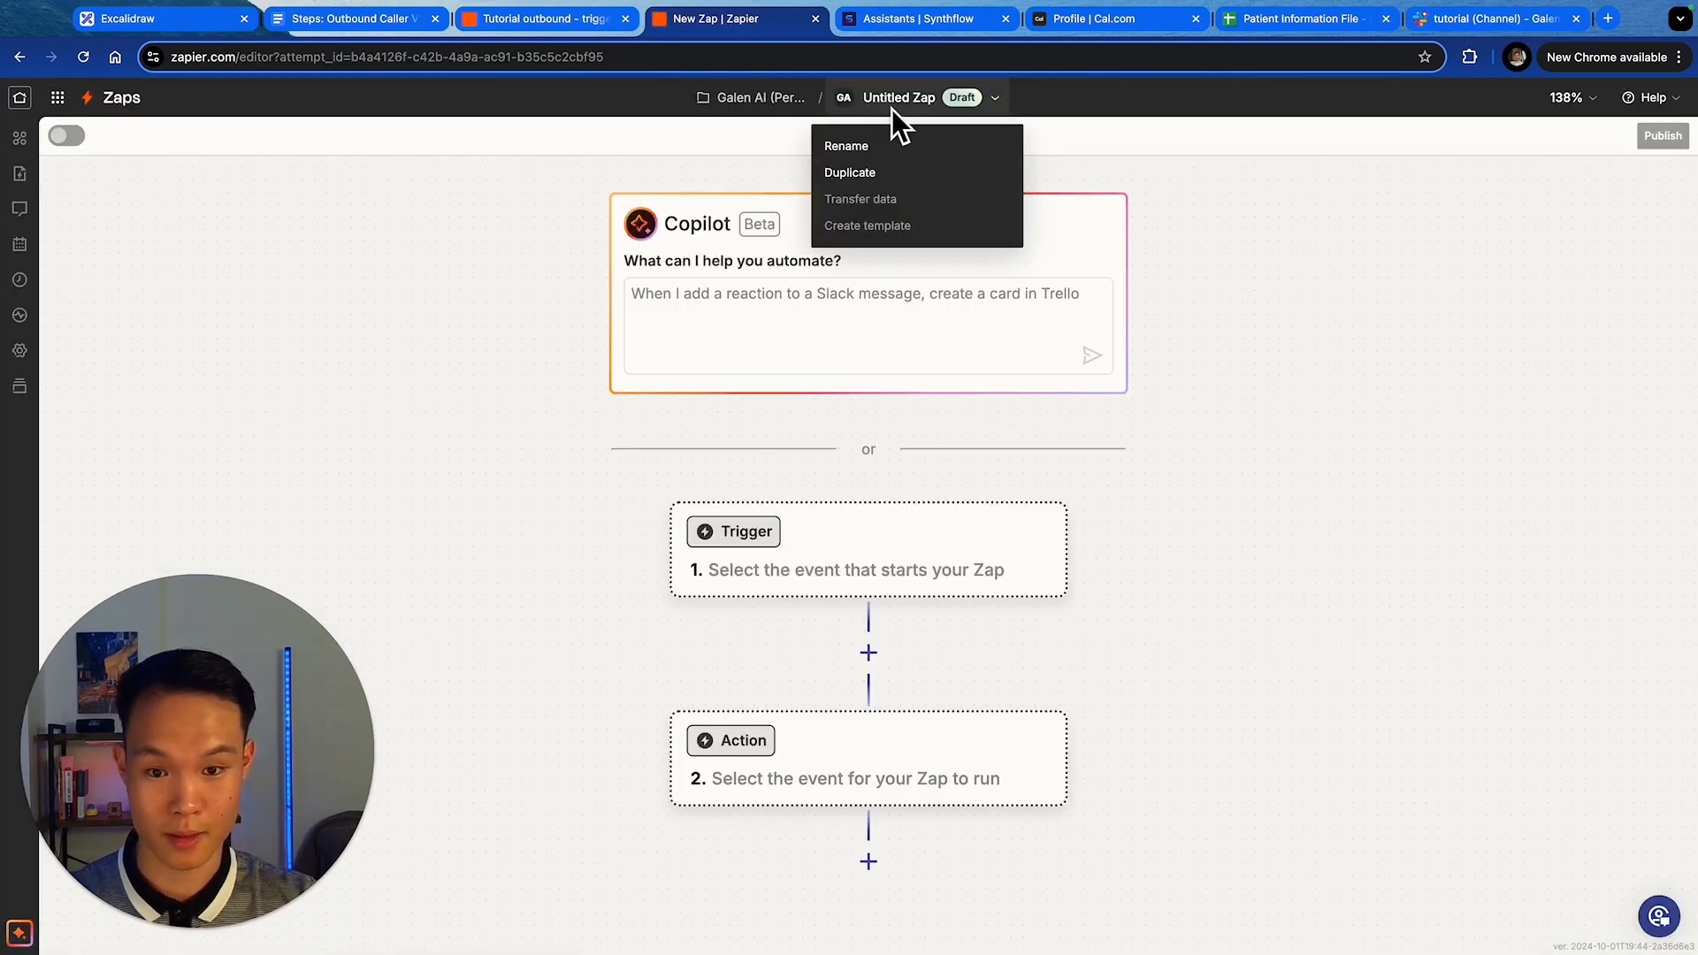
pyautogui.click(875, 140)
pyautogui.write('tuto')
pyautogui.press('Down')
pyautogui.press('Down')
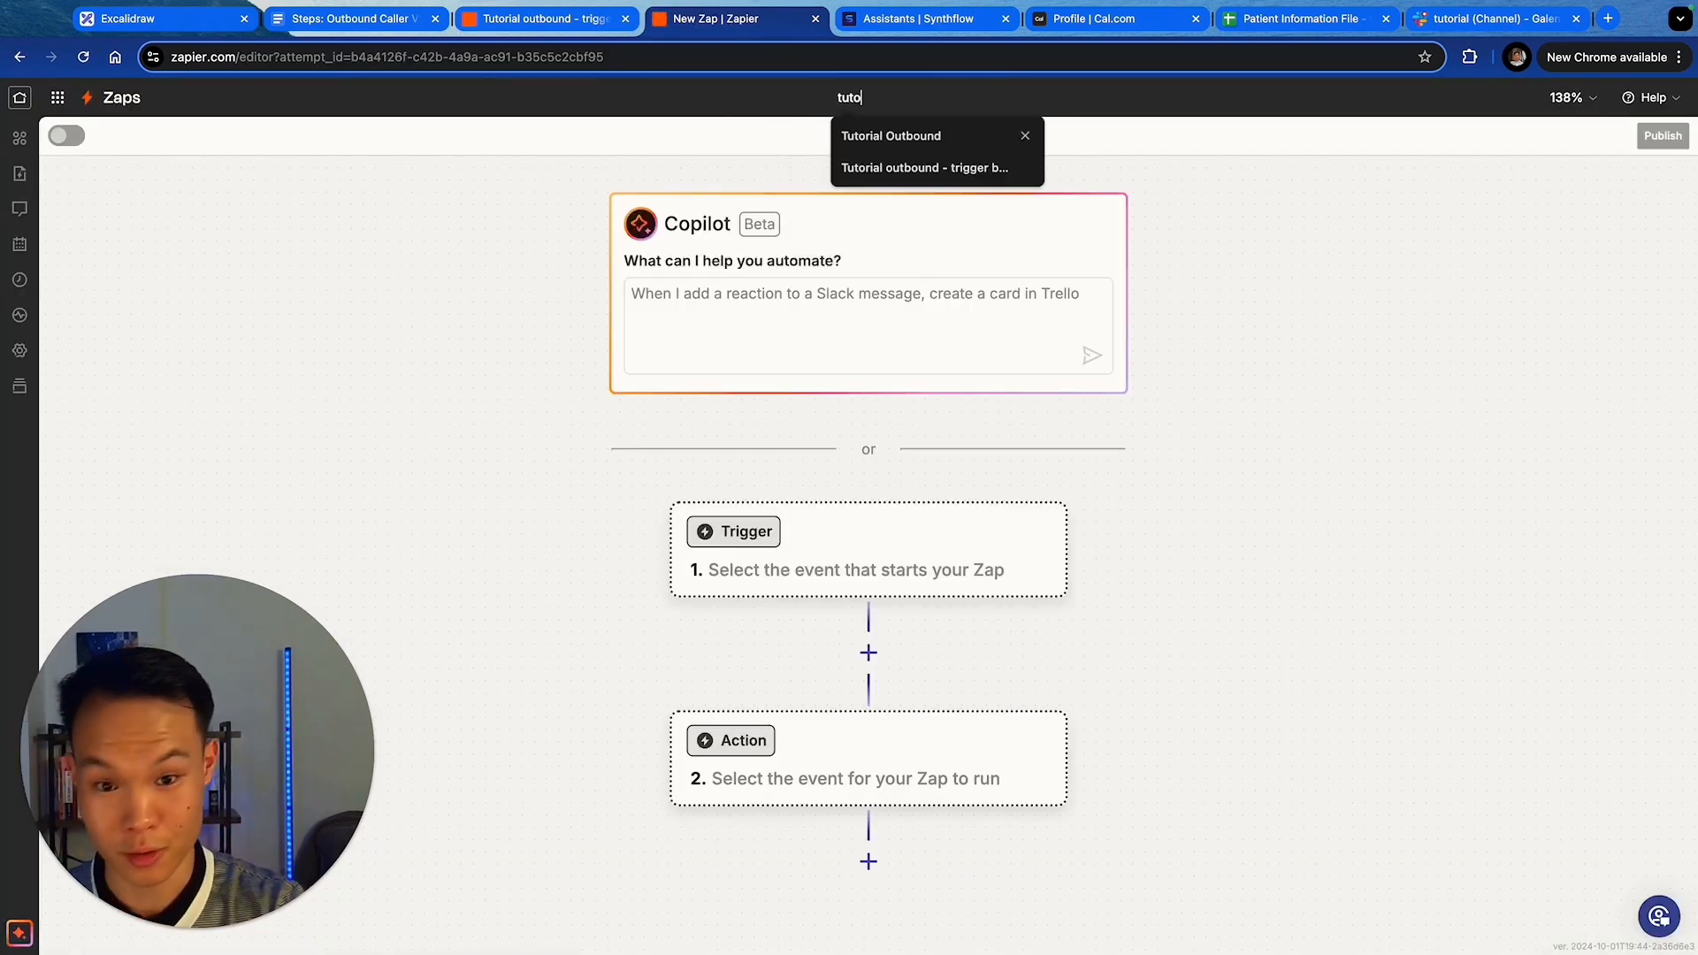
pyautogui.click(924, 167)
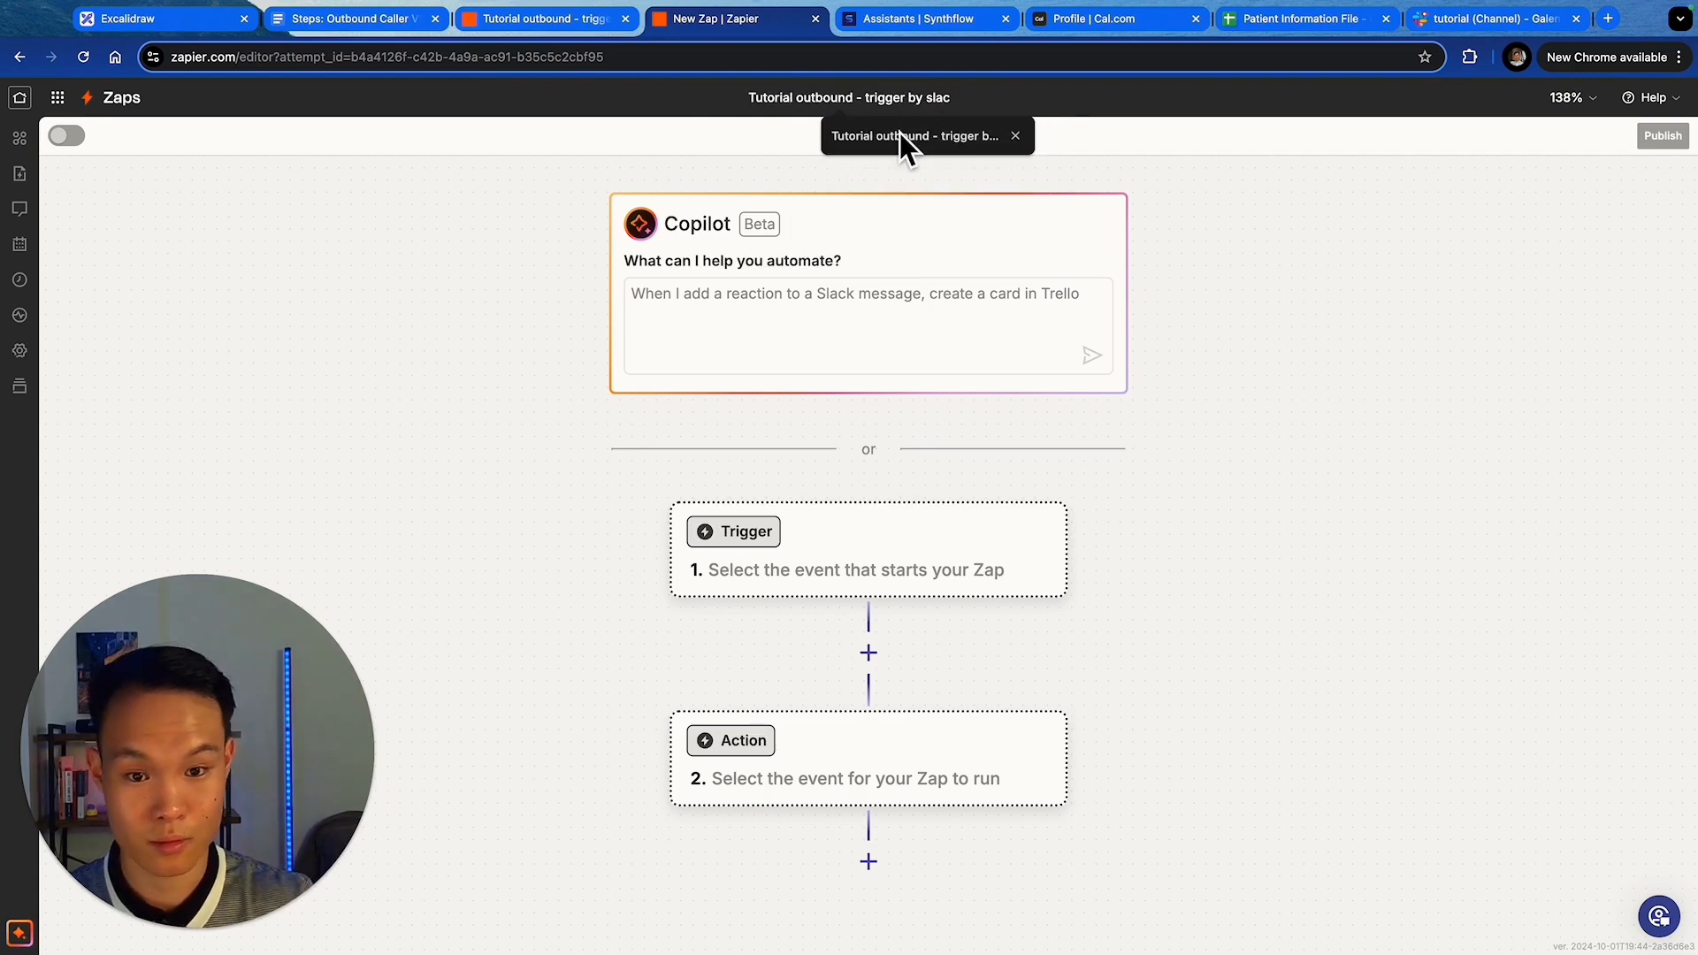
pyautogui.write('synth')
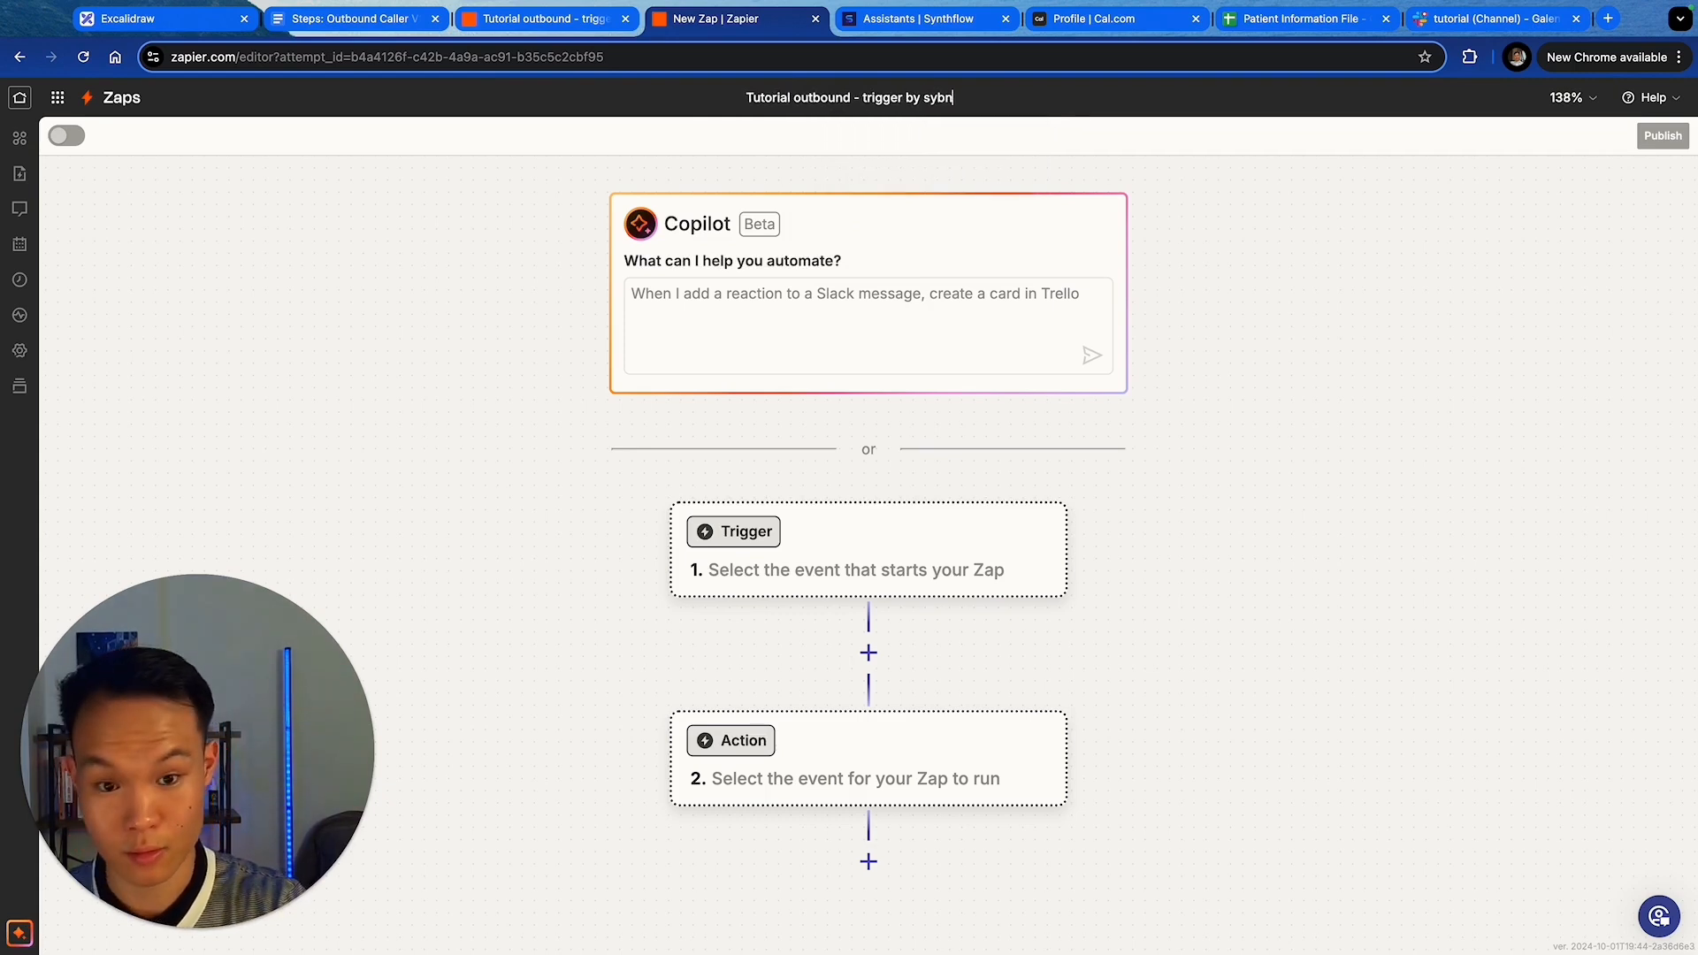
pyautogui.write('flow call ending')
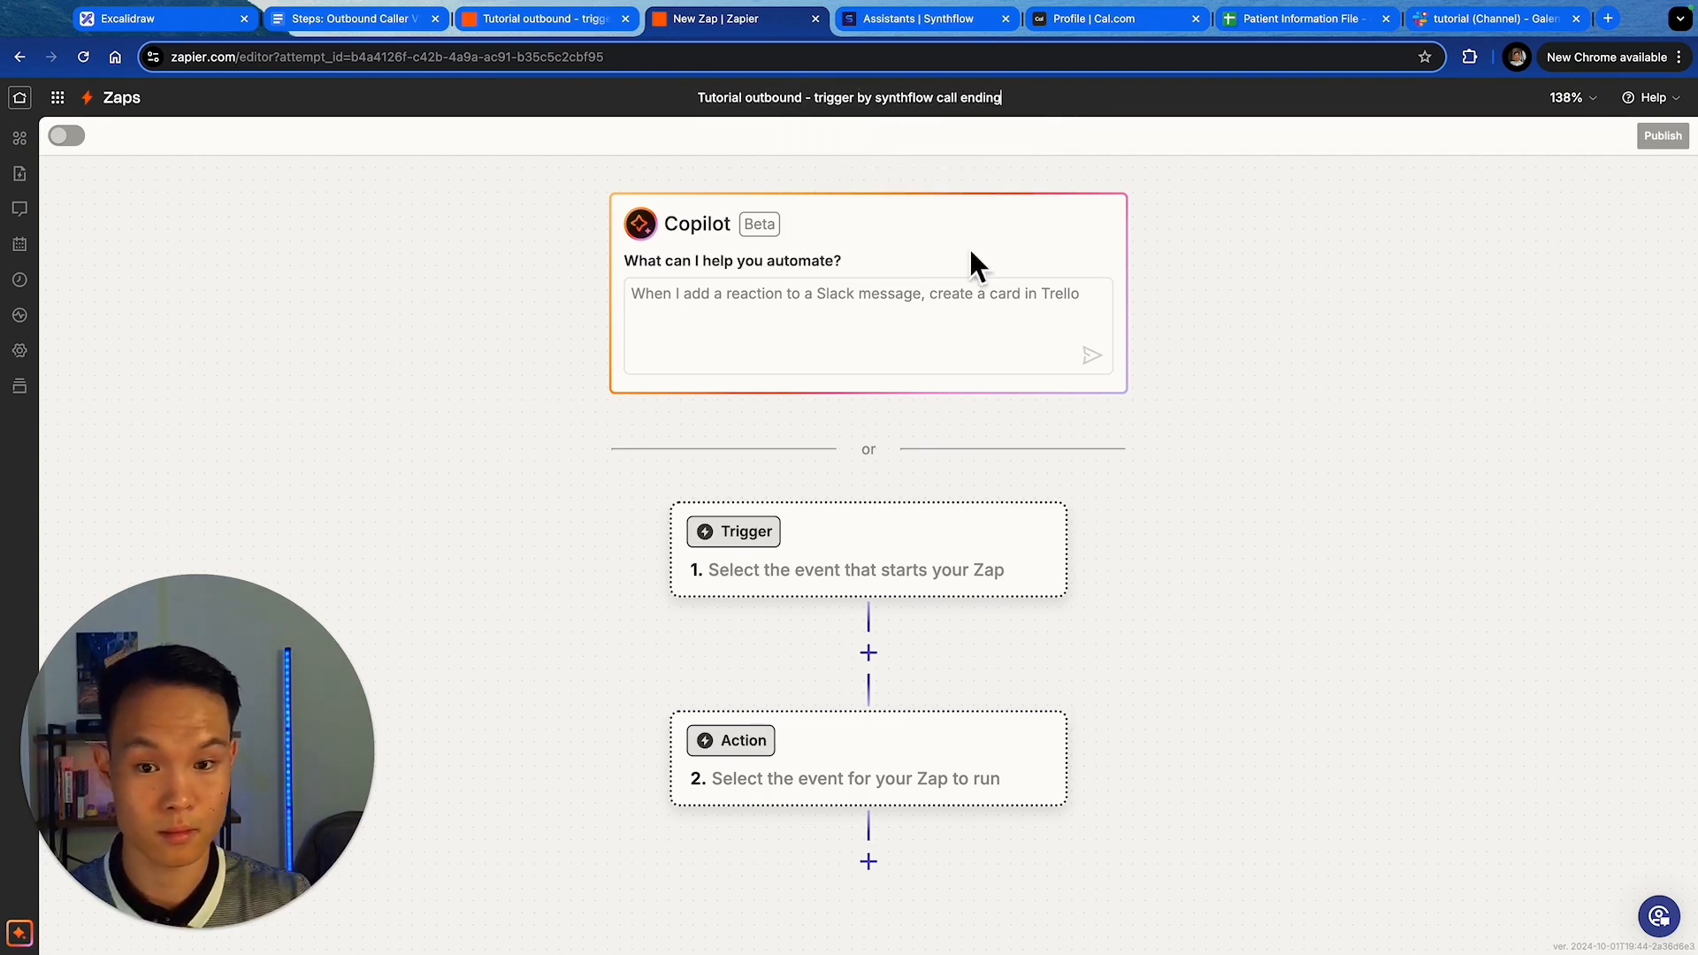
pyautogui.press('Return')
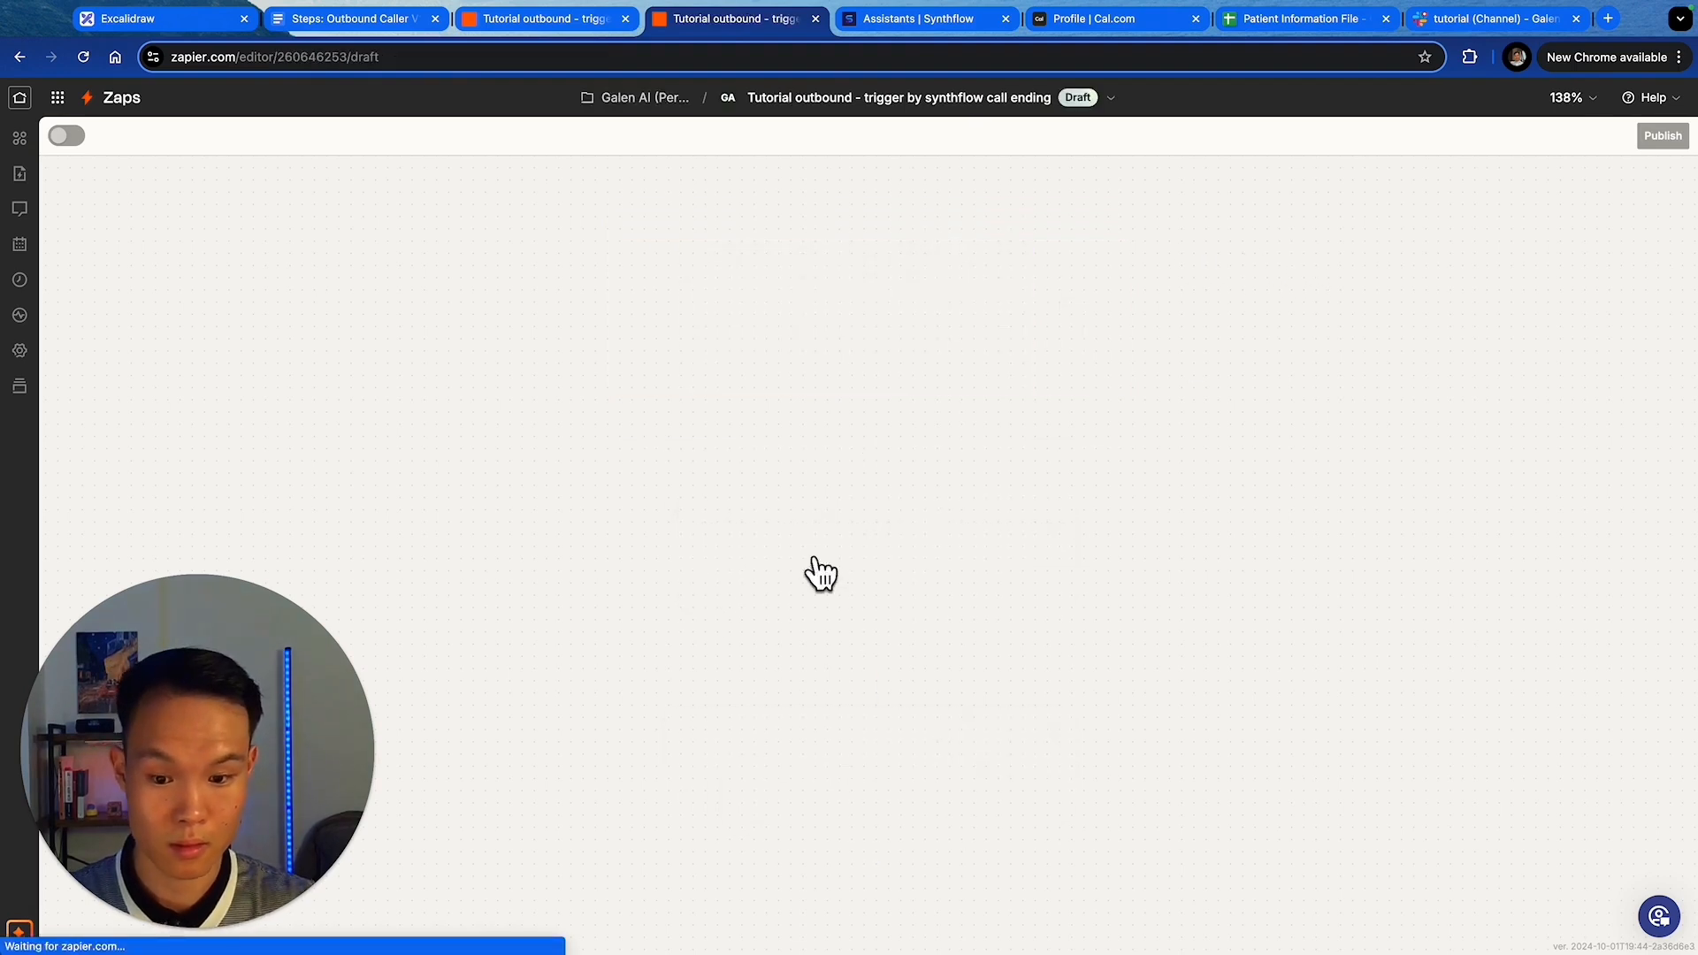
# - Set the Zap's trigger to Synthflow AI's Phone Call Completed event using the Synthflow AI #2 account
pyautogui.click(732, 561)
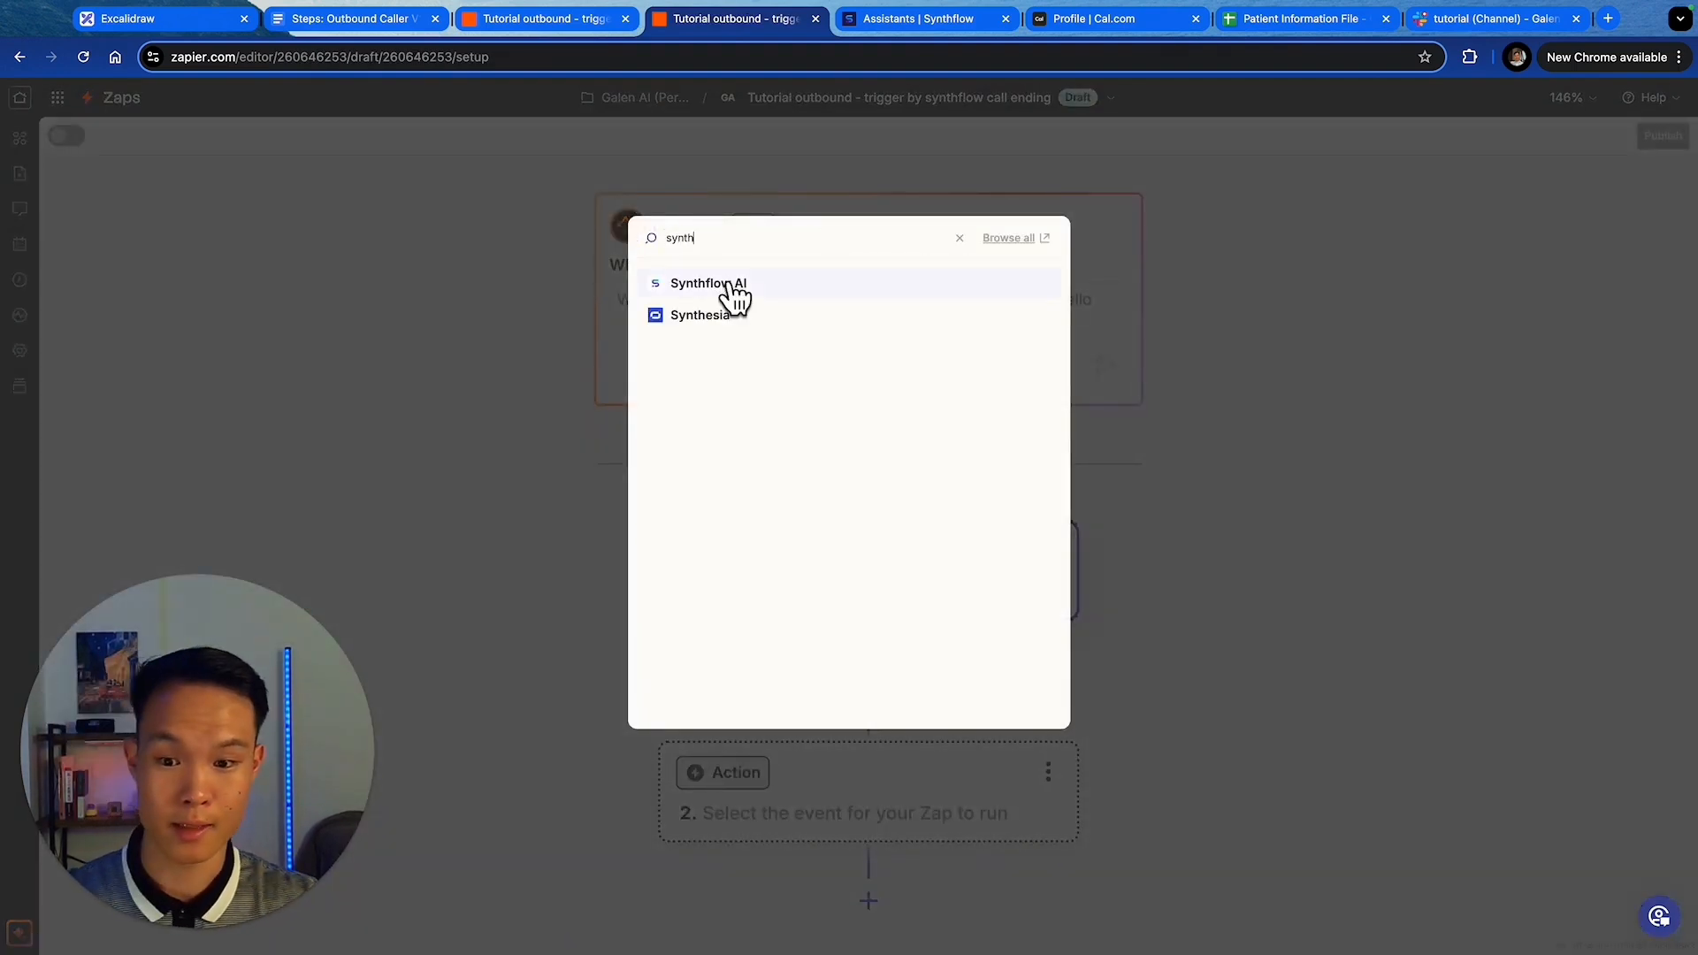
pyautogui.click(733, 300)
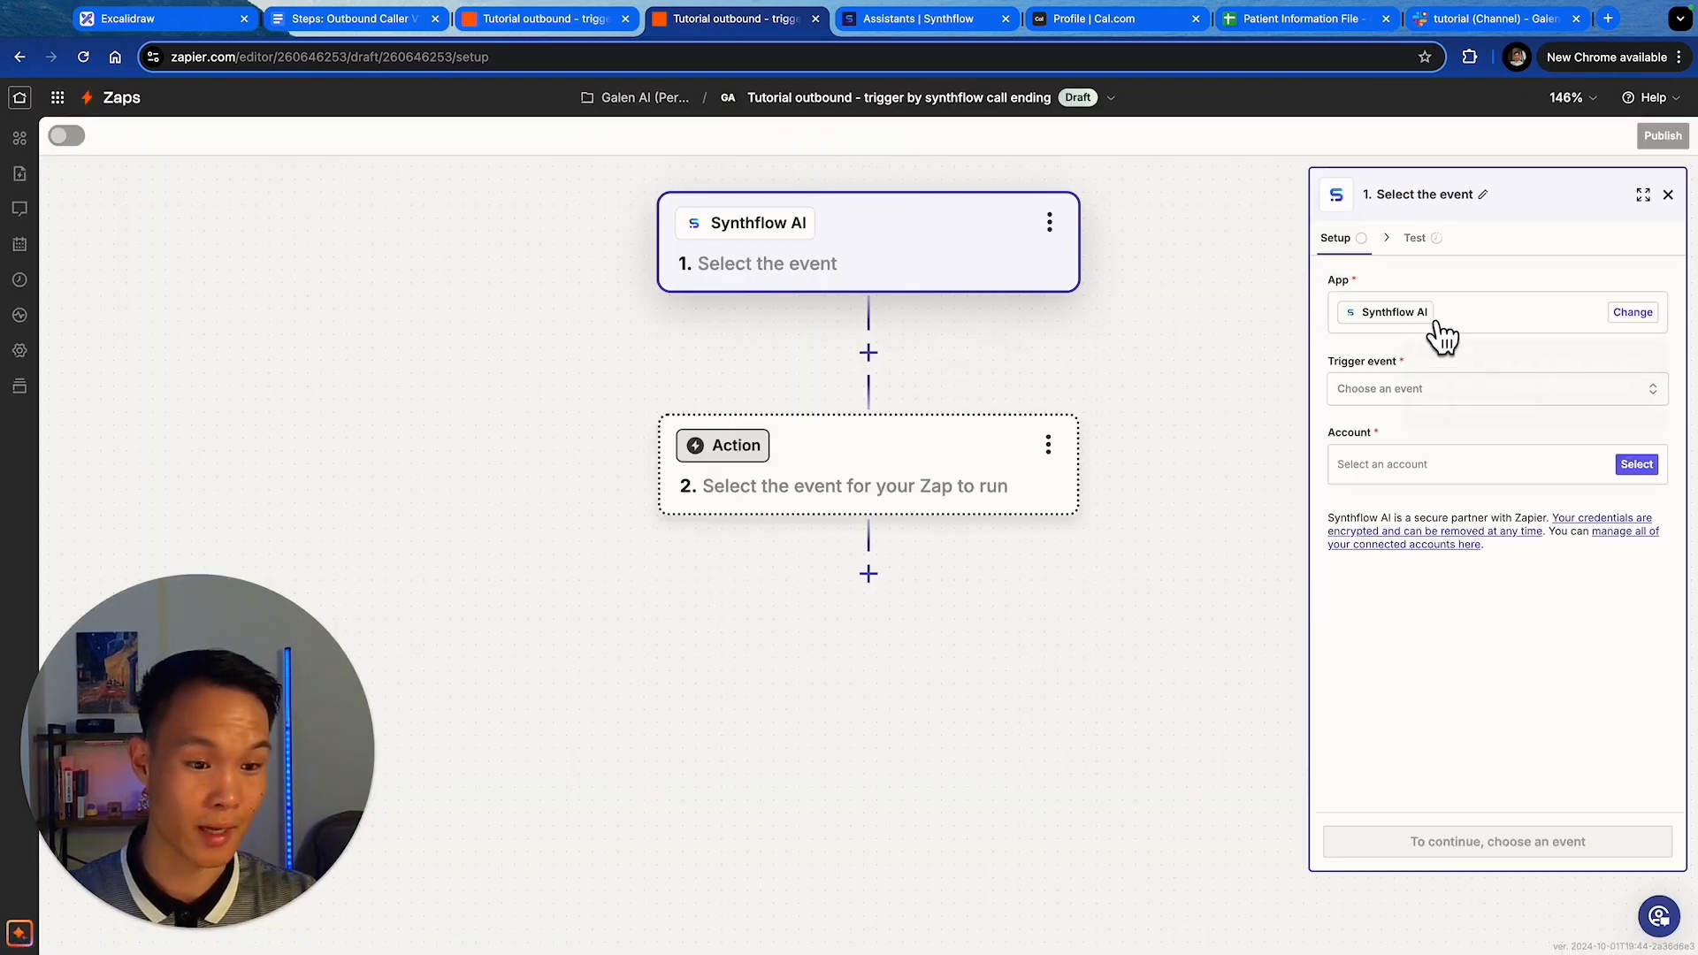
pyautogui.click(1413, 390)
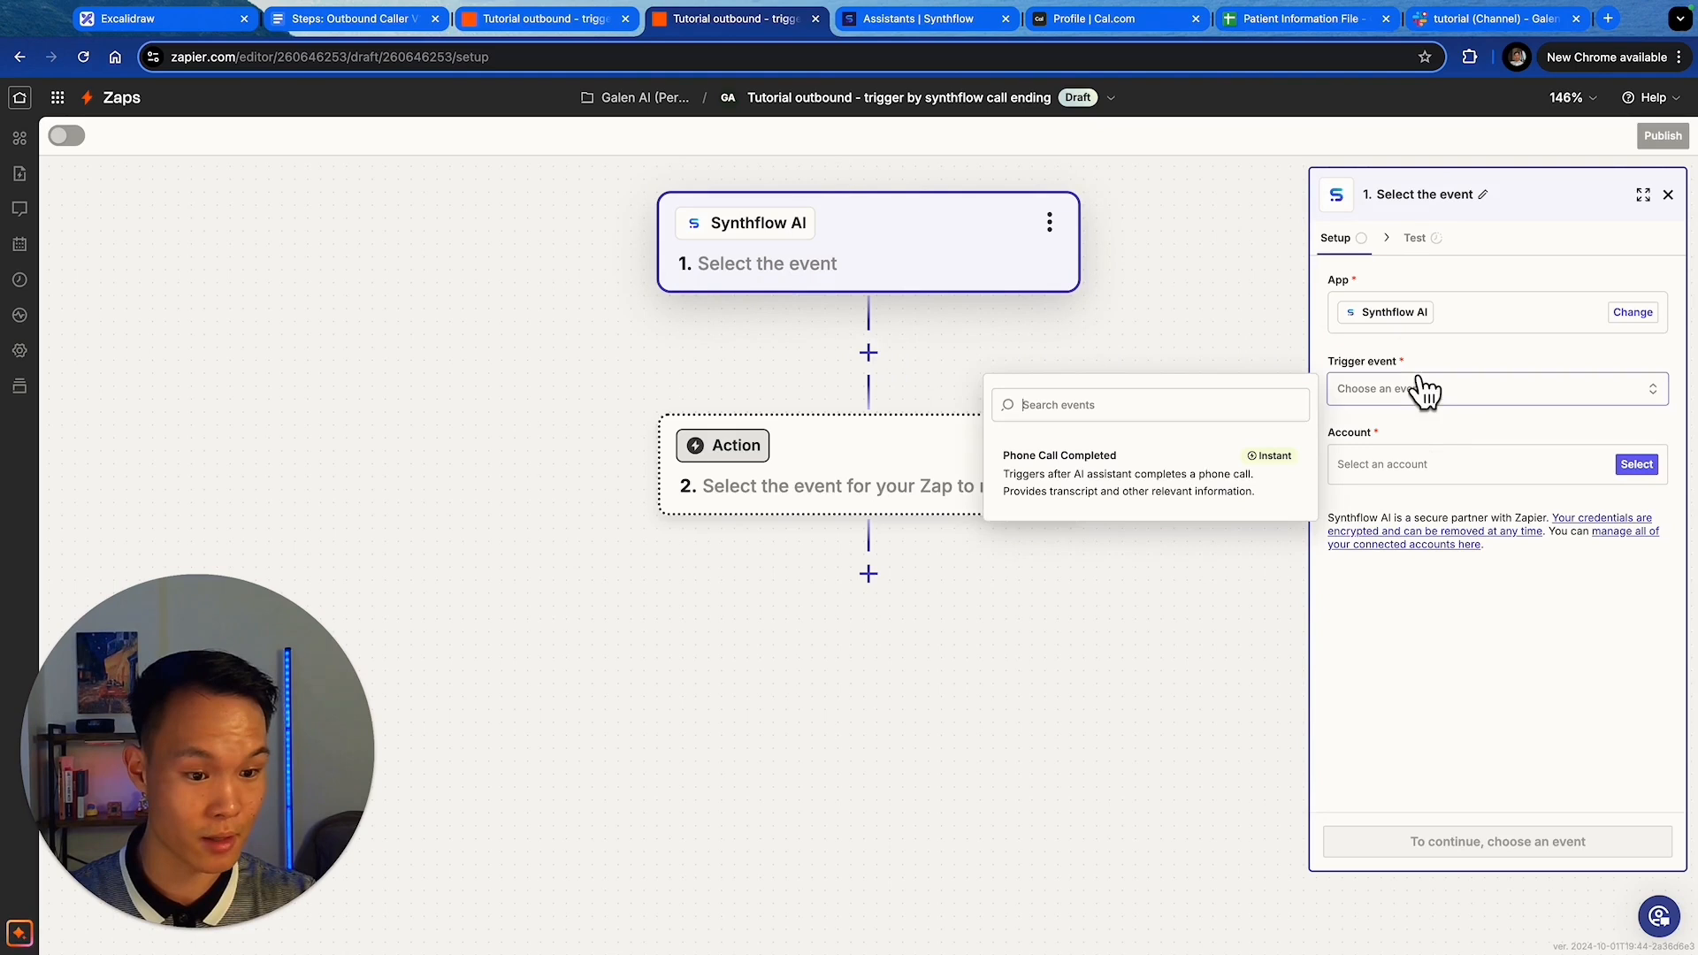
pyautogui.click(1172, 489)
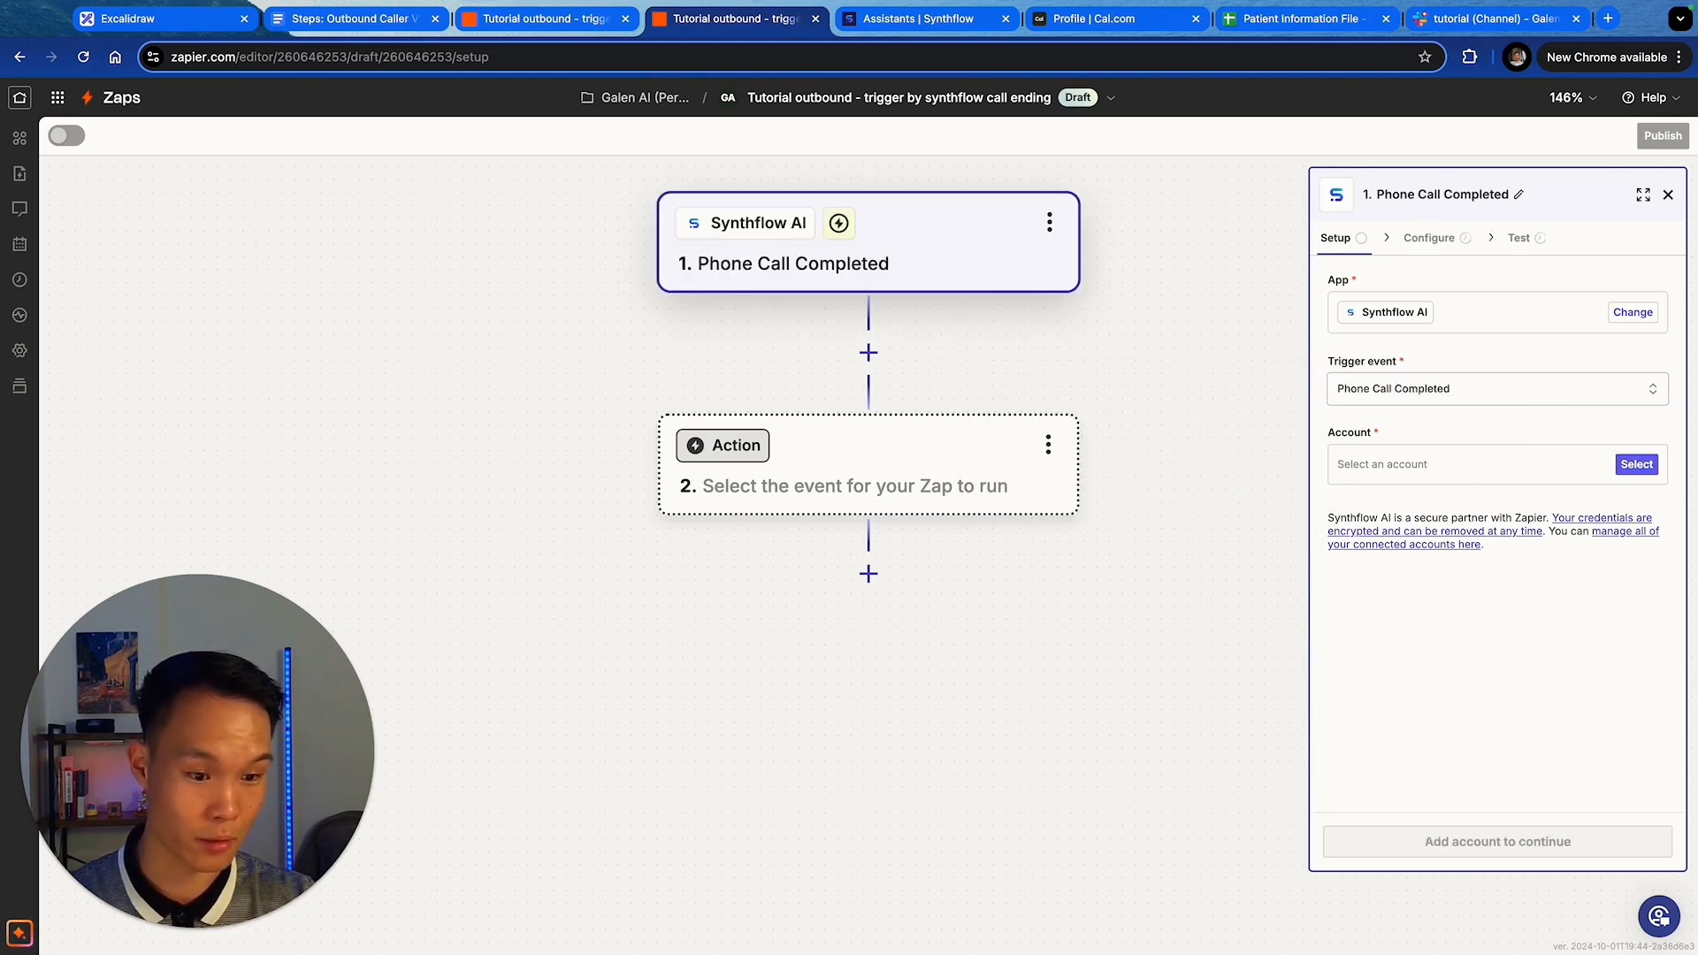
pyautogui.click(1634, 466)
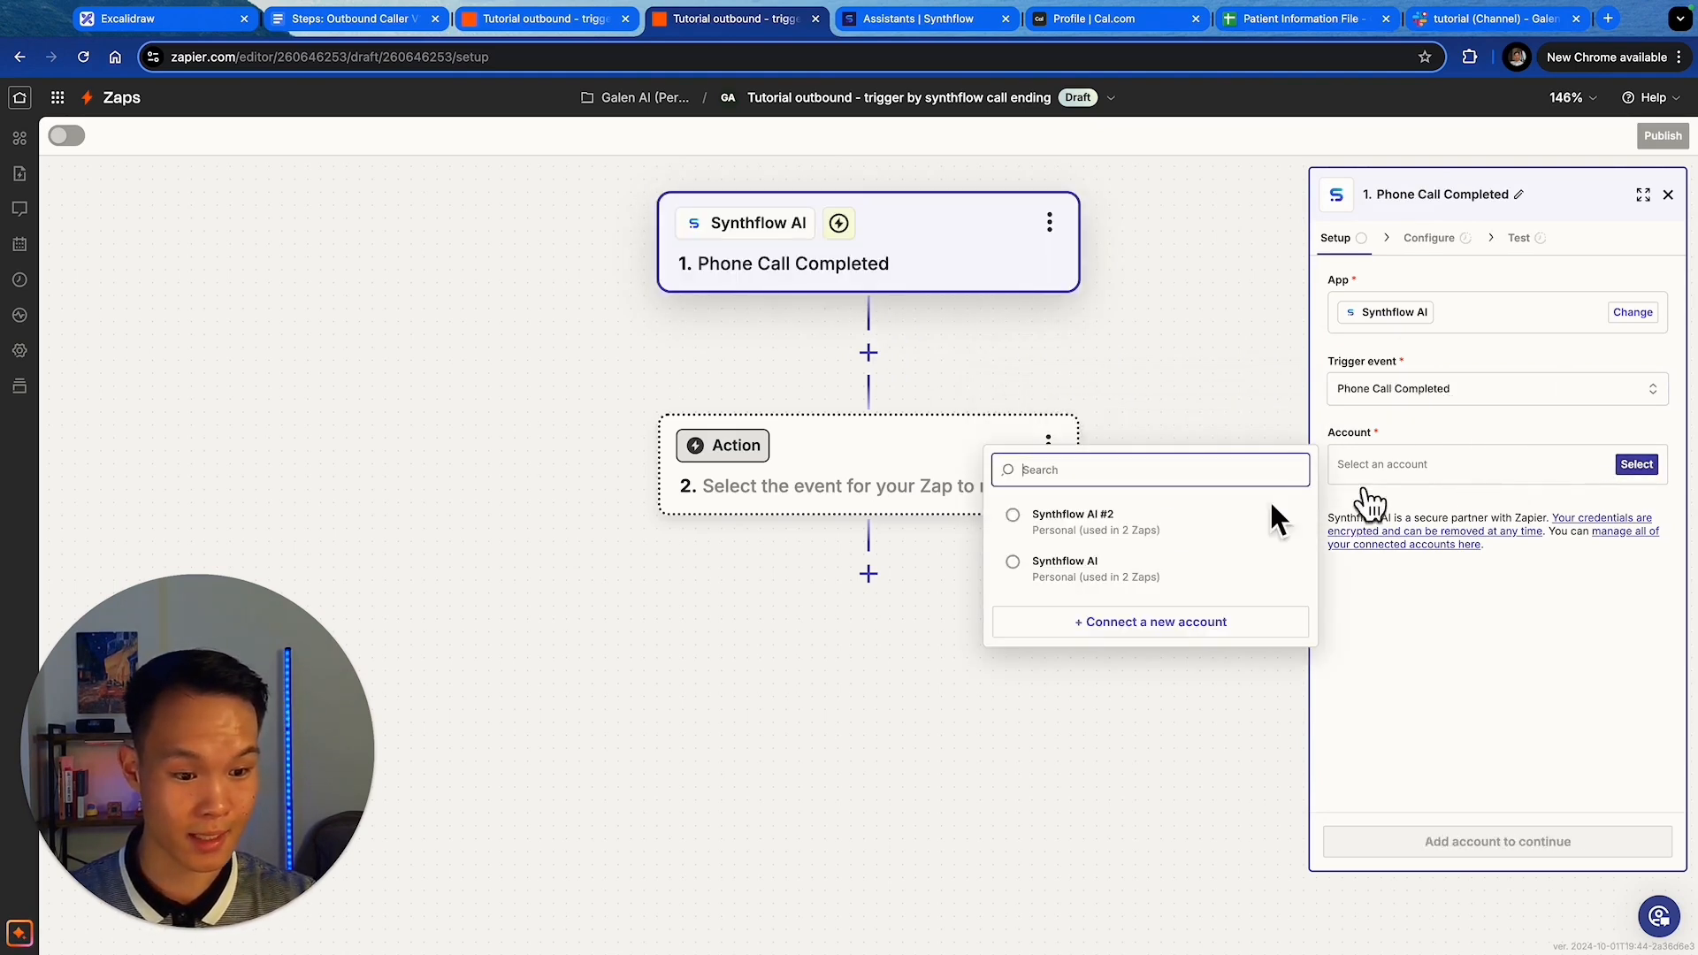
pyautogui.click(1136, 522)
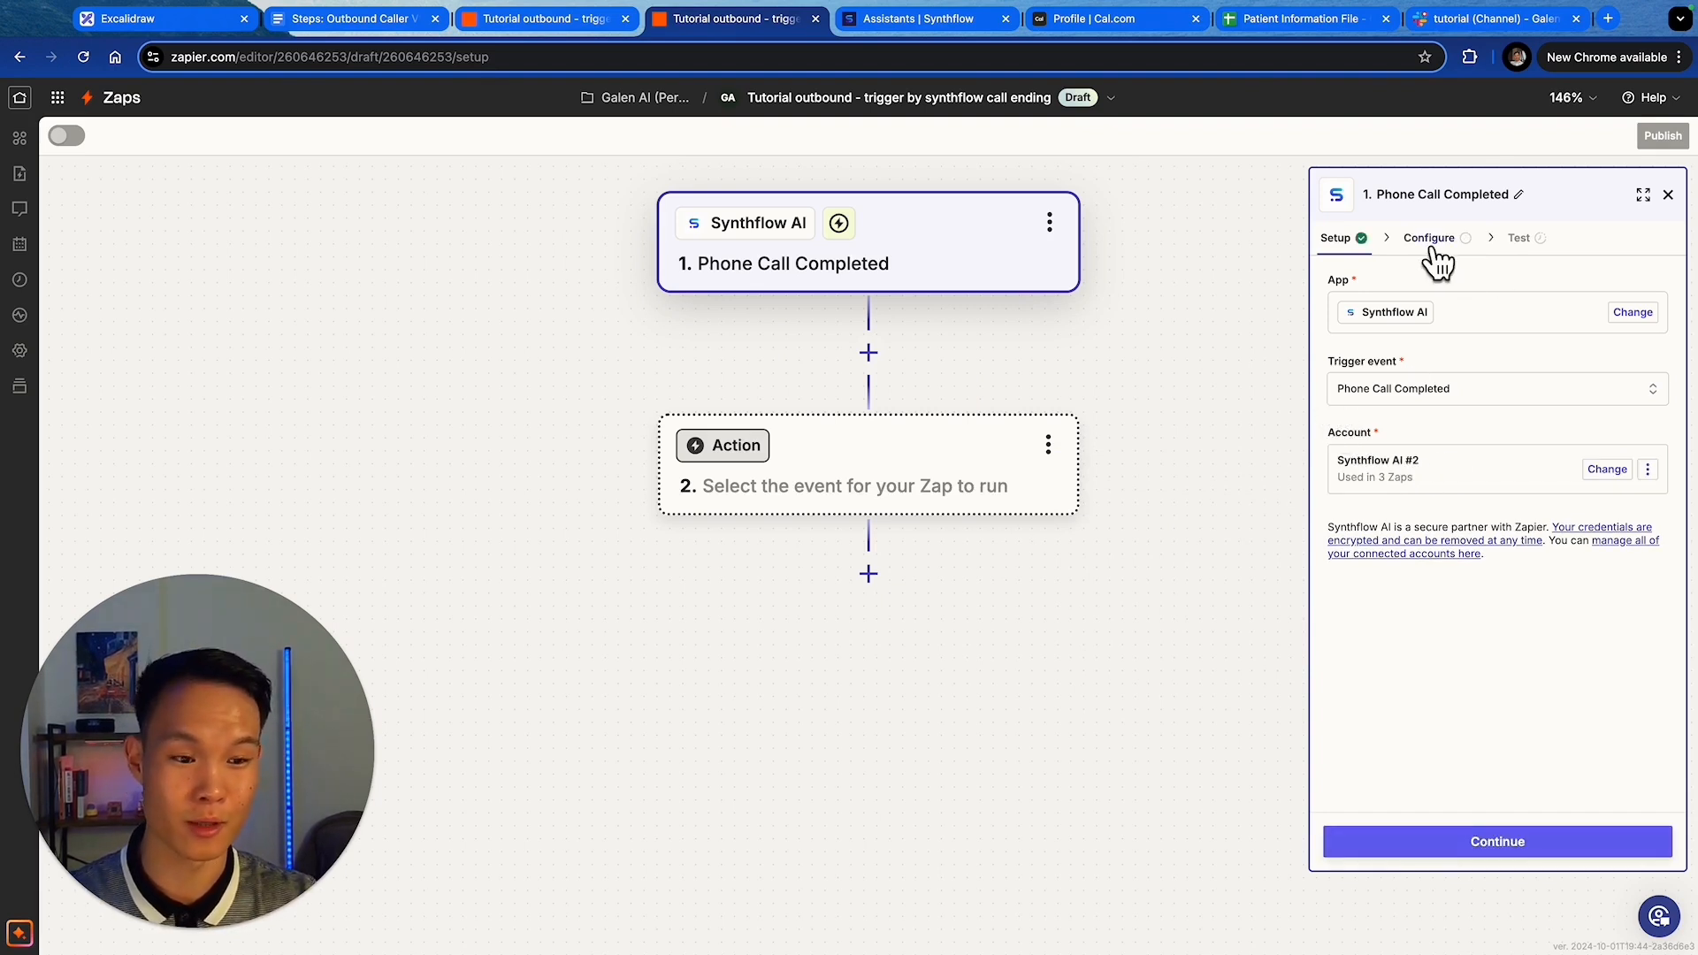
pyautogui.click(1468, 845)
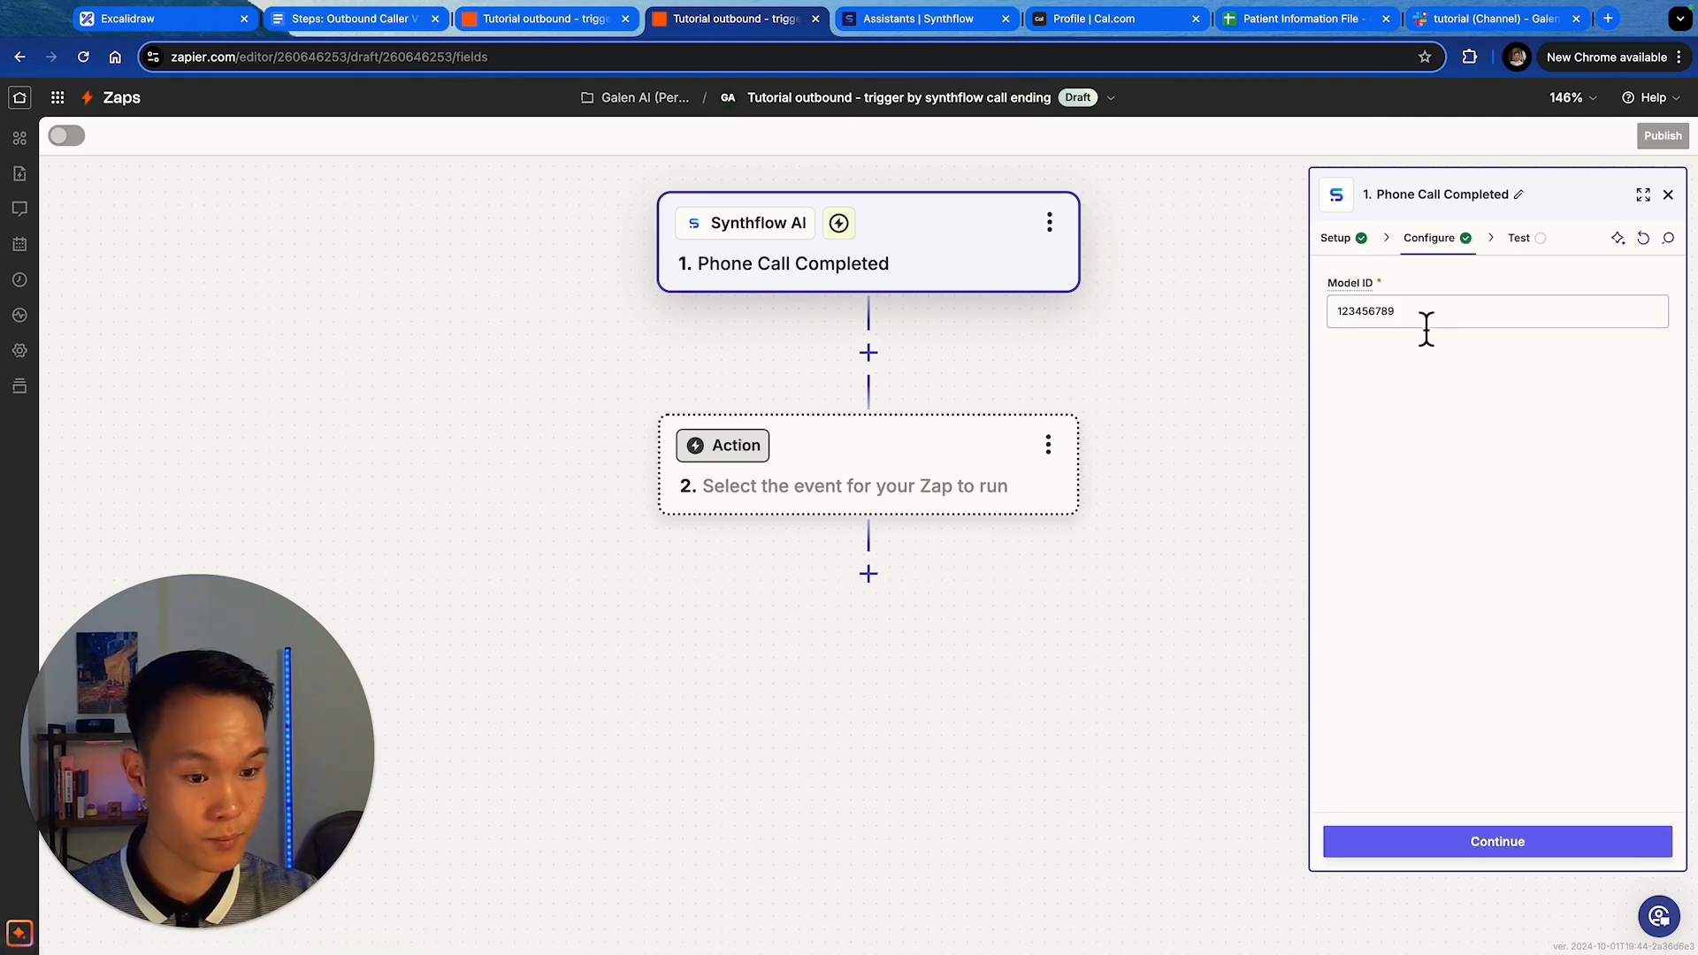
# - Copy the model ID of the Ana - Pharmacy MTM Caller assistant from Synthflow into the Zapier trigger's Model ID
pyautogui.click(957, 20)
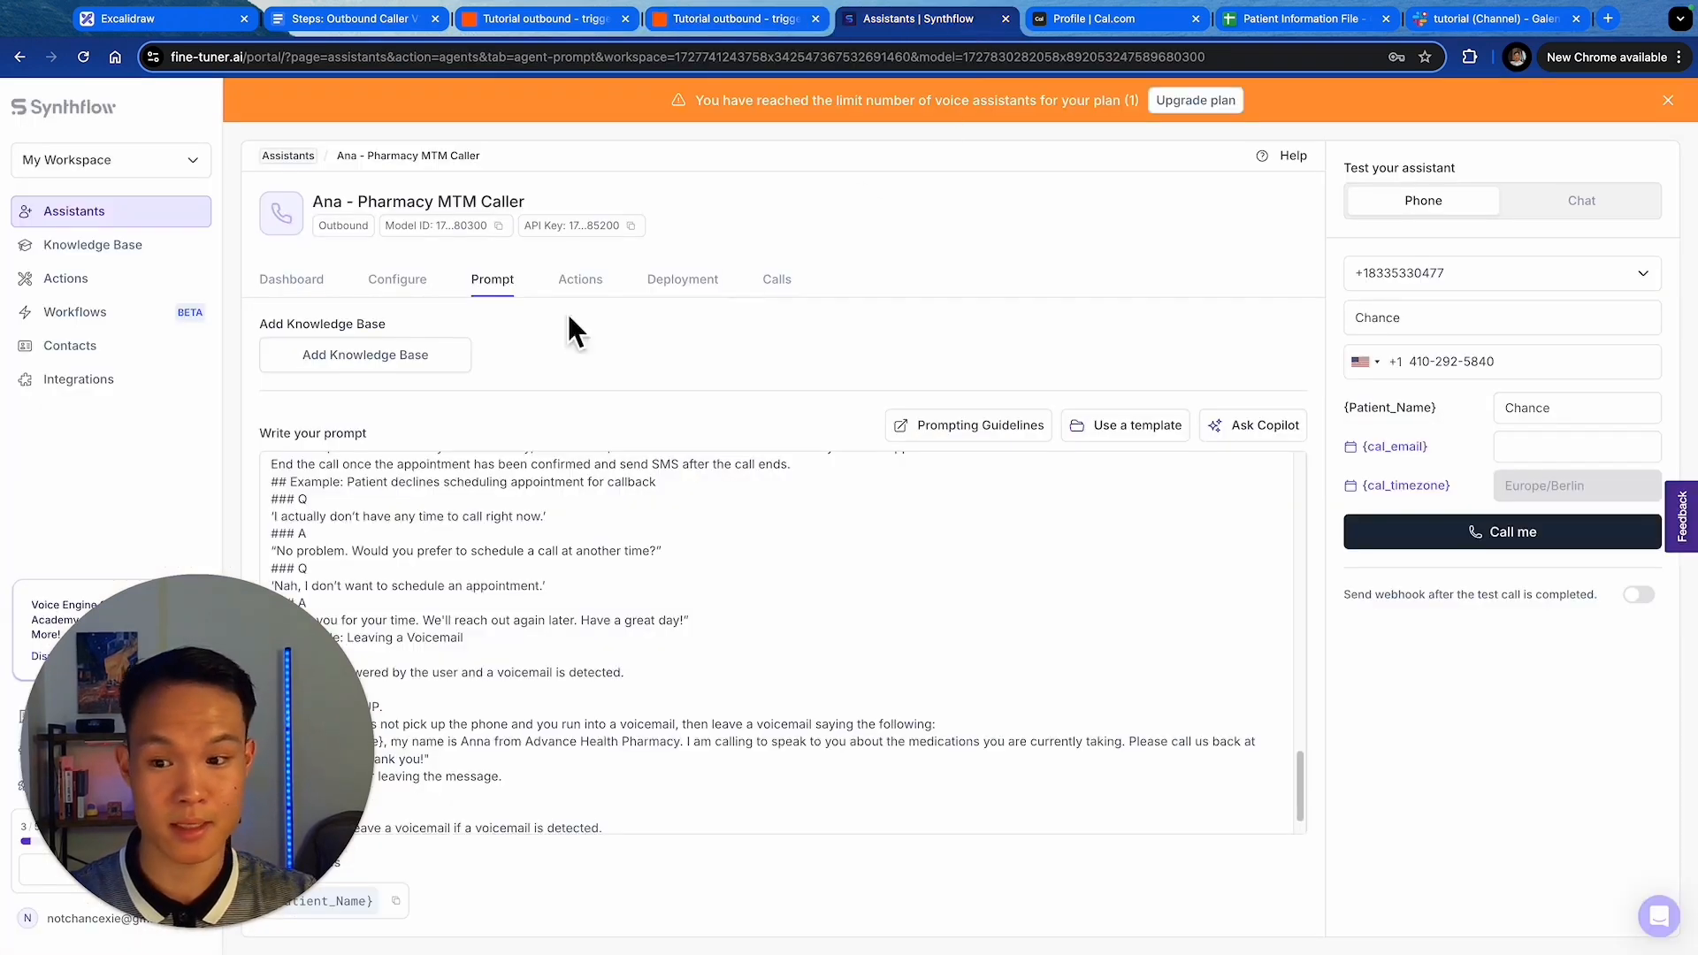
pyautogui.click(499, 228)
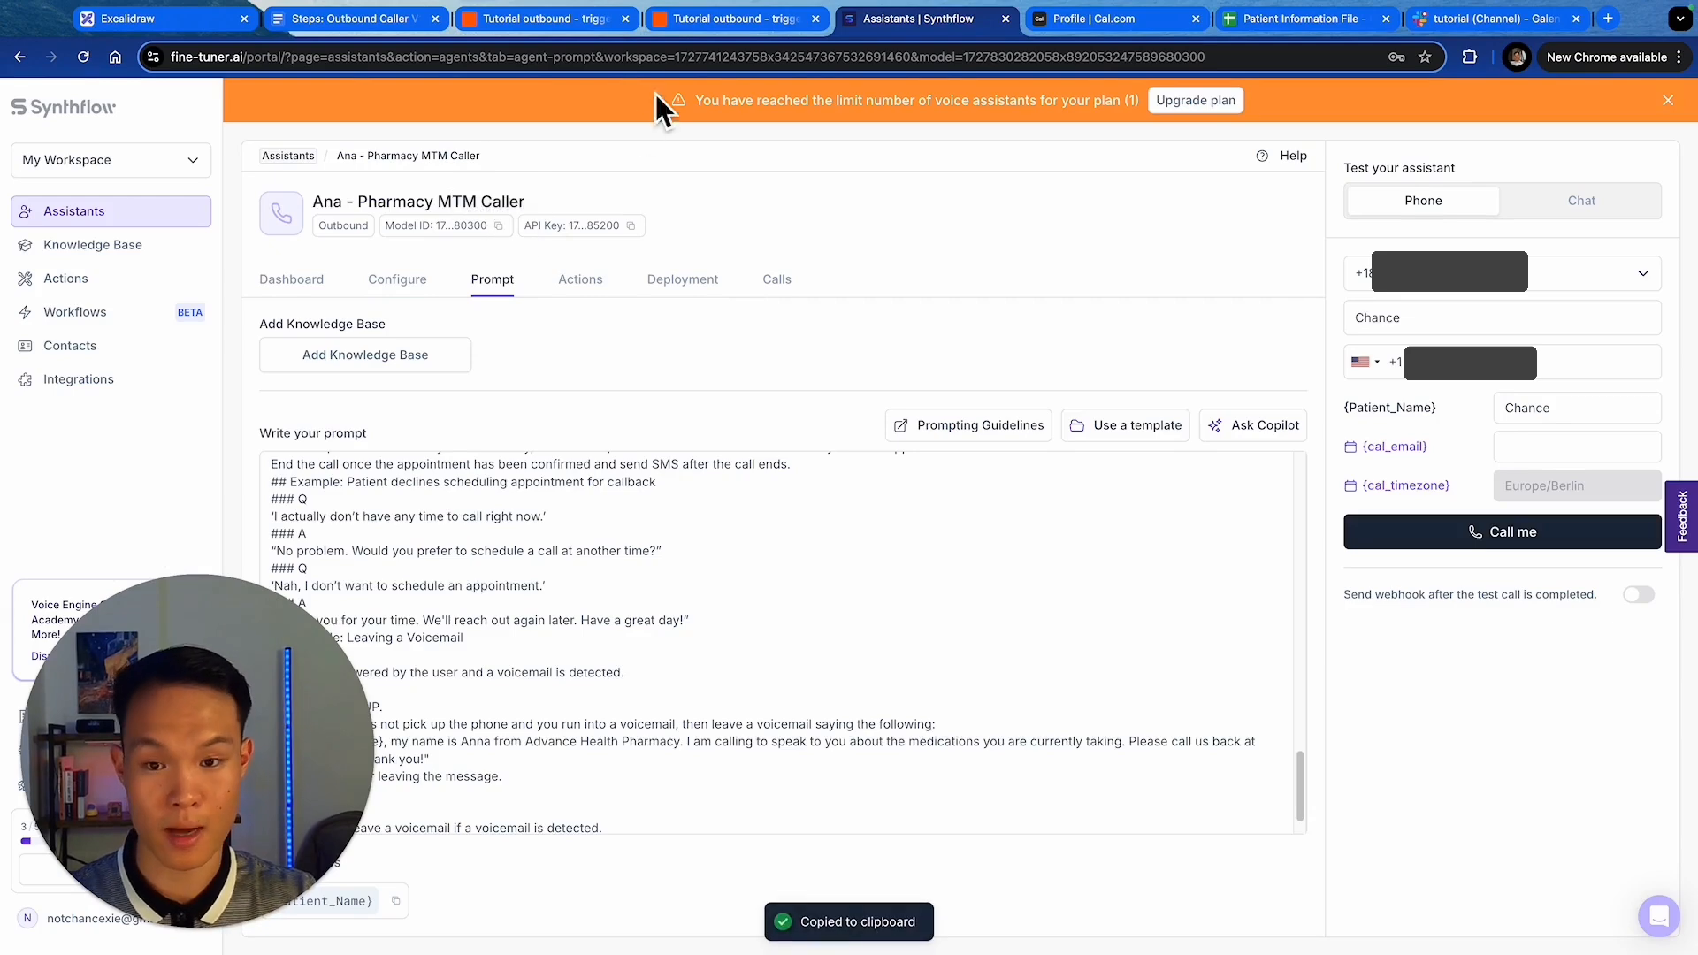
pyautogui.click(709, 24)
pyautogui.tripleClick(1508, 320)
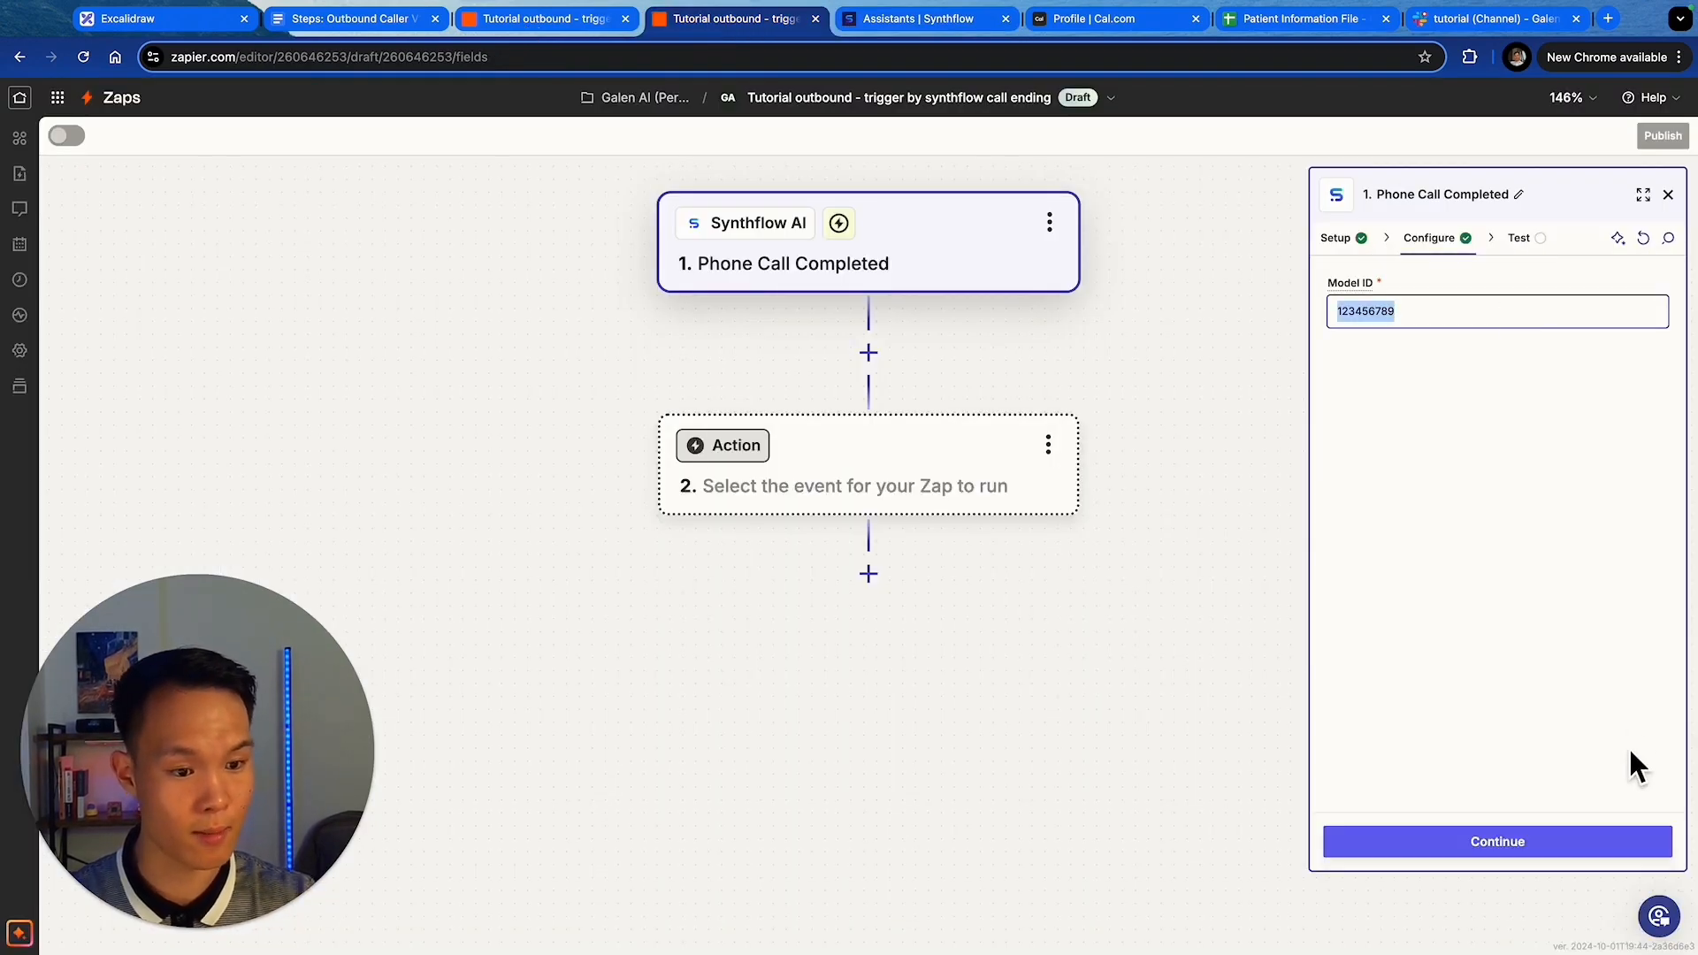
pyautogui.hotkey('ctrl', 'v')
pyautogui.click(1495, 848)
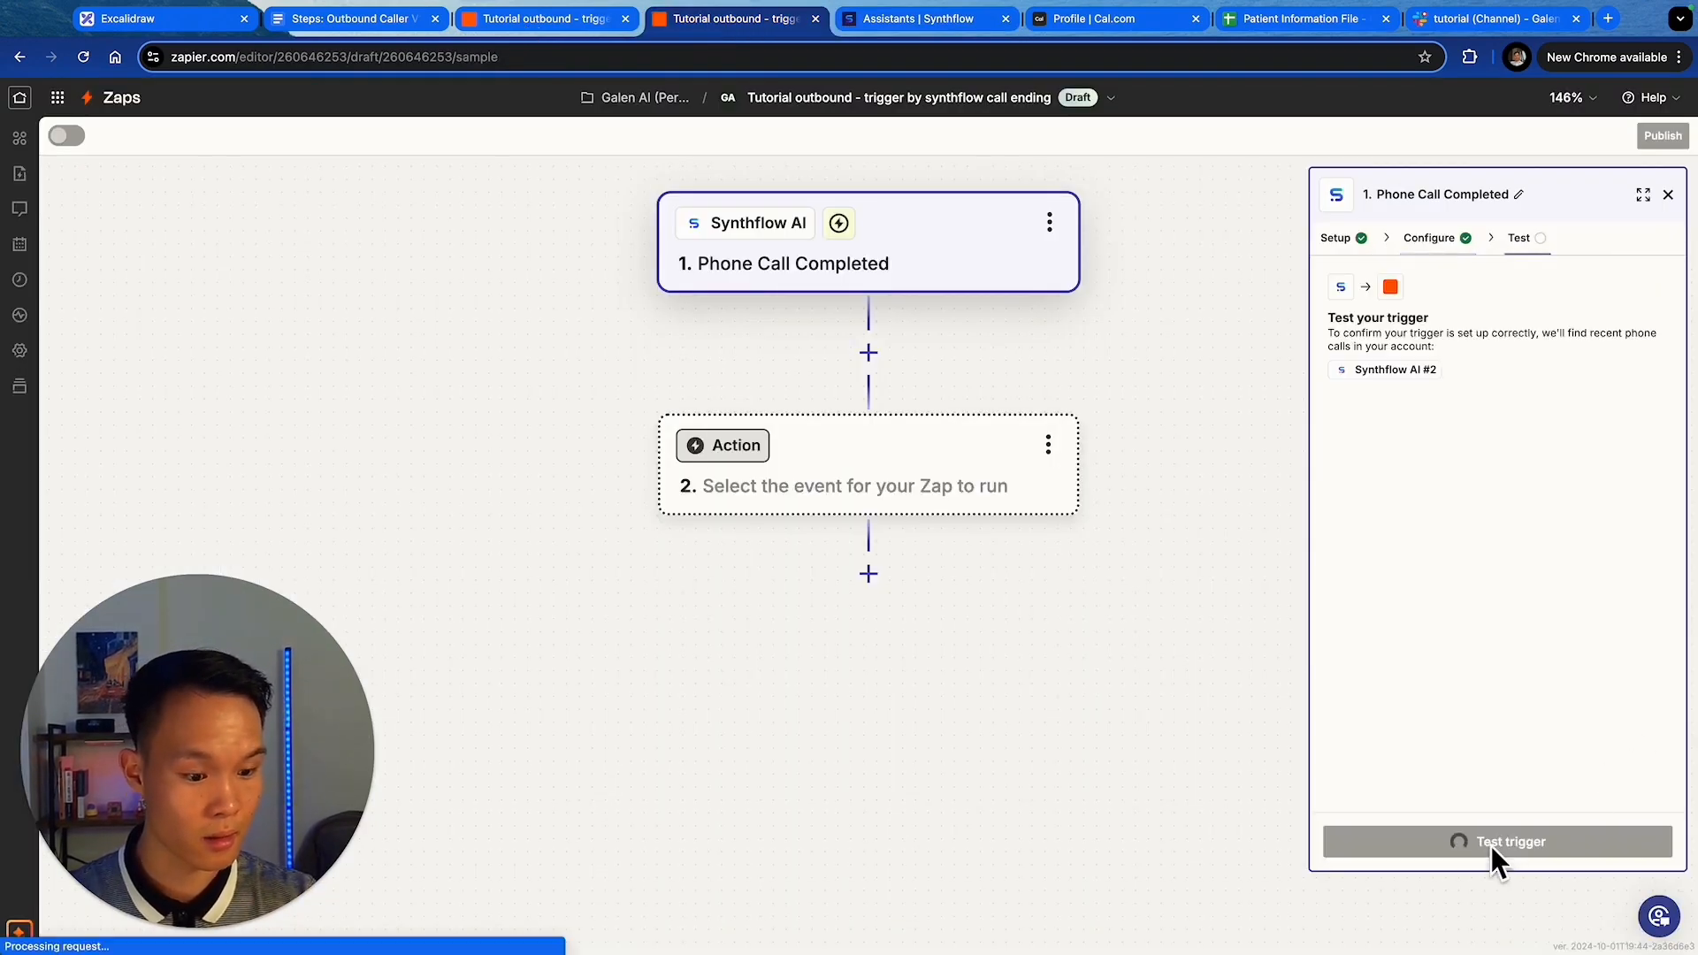
# - Test the Phone Call Completed trigger, inspect the Phone Call B record and continue with it as the sample
pyautogui.click(1501, 849)
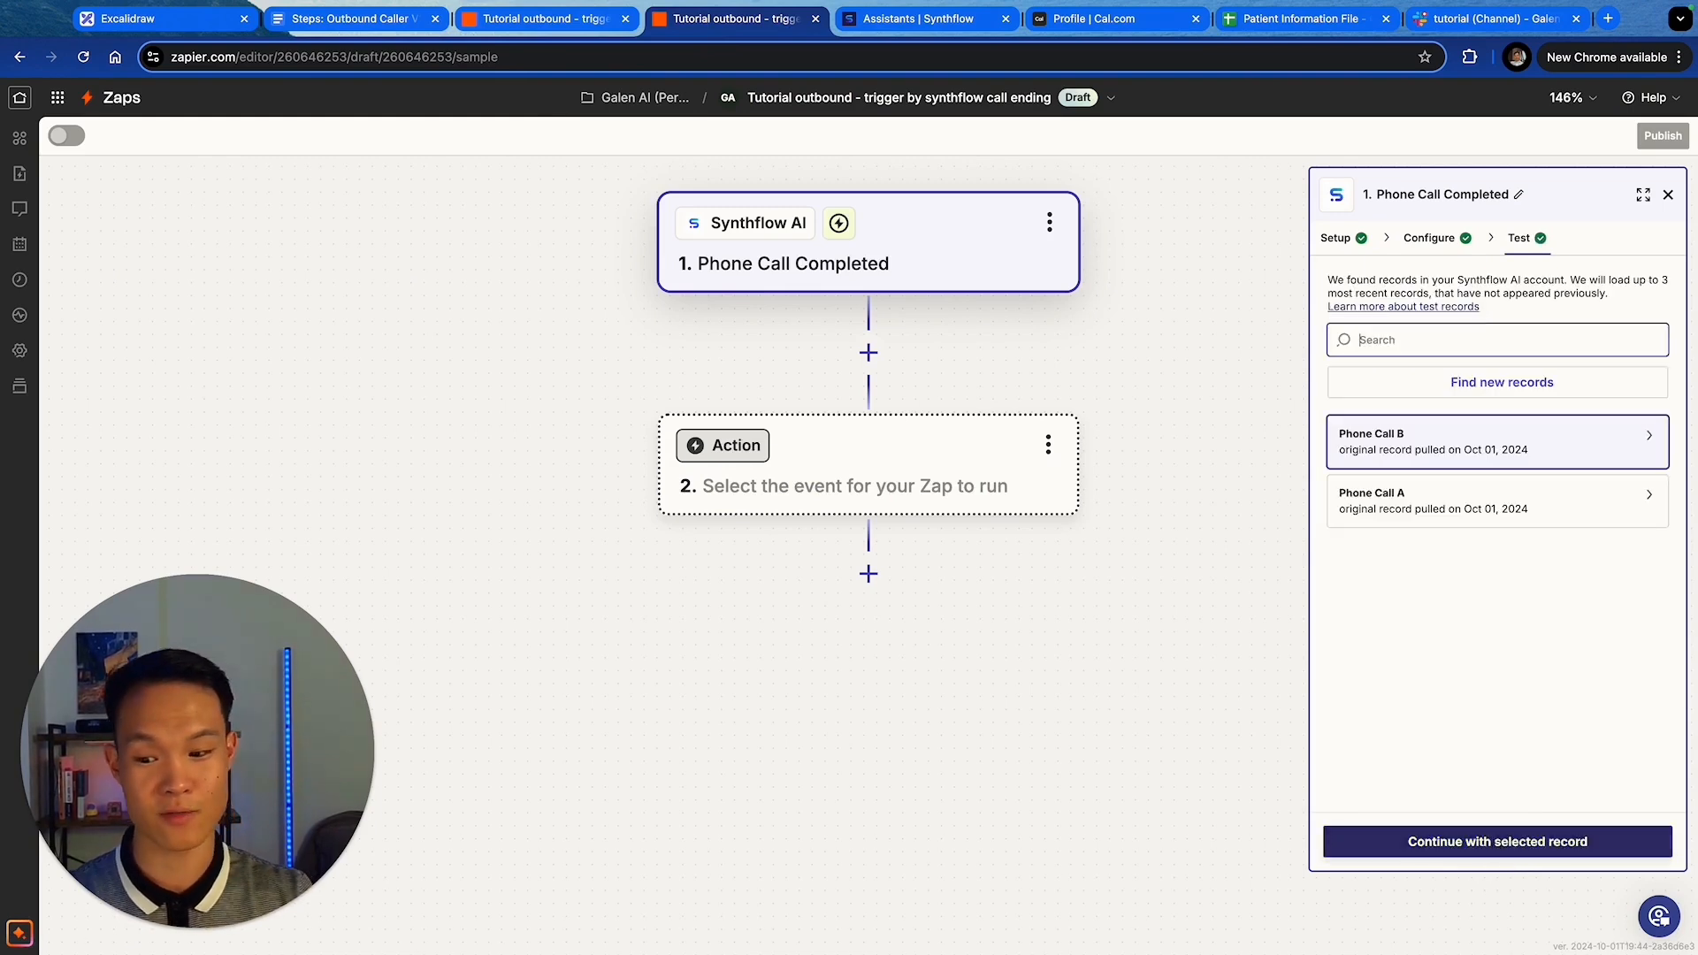
pyautogui.click(1650, 447)
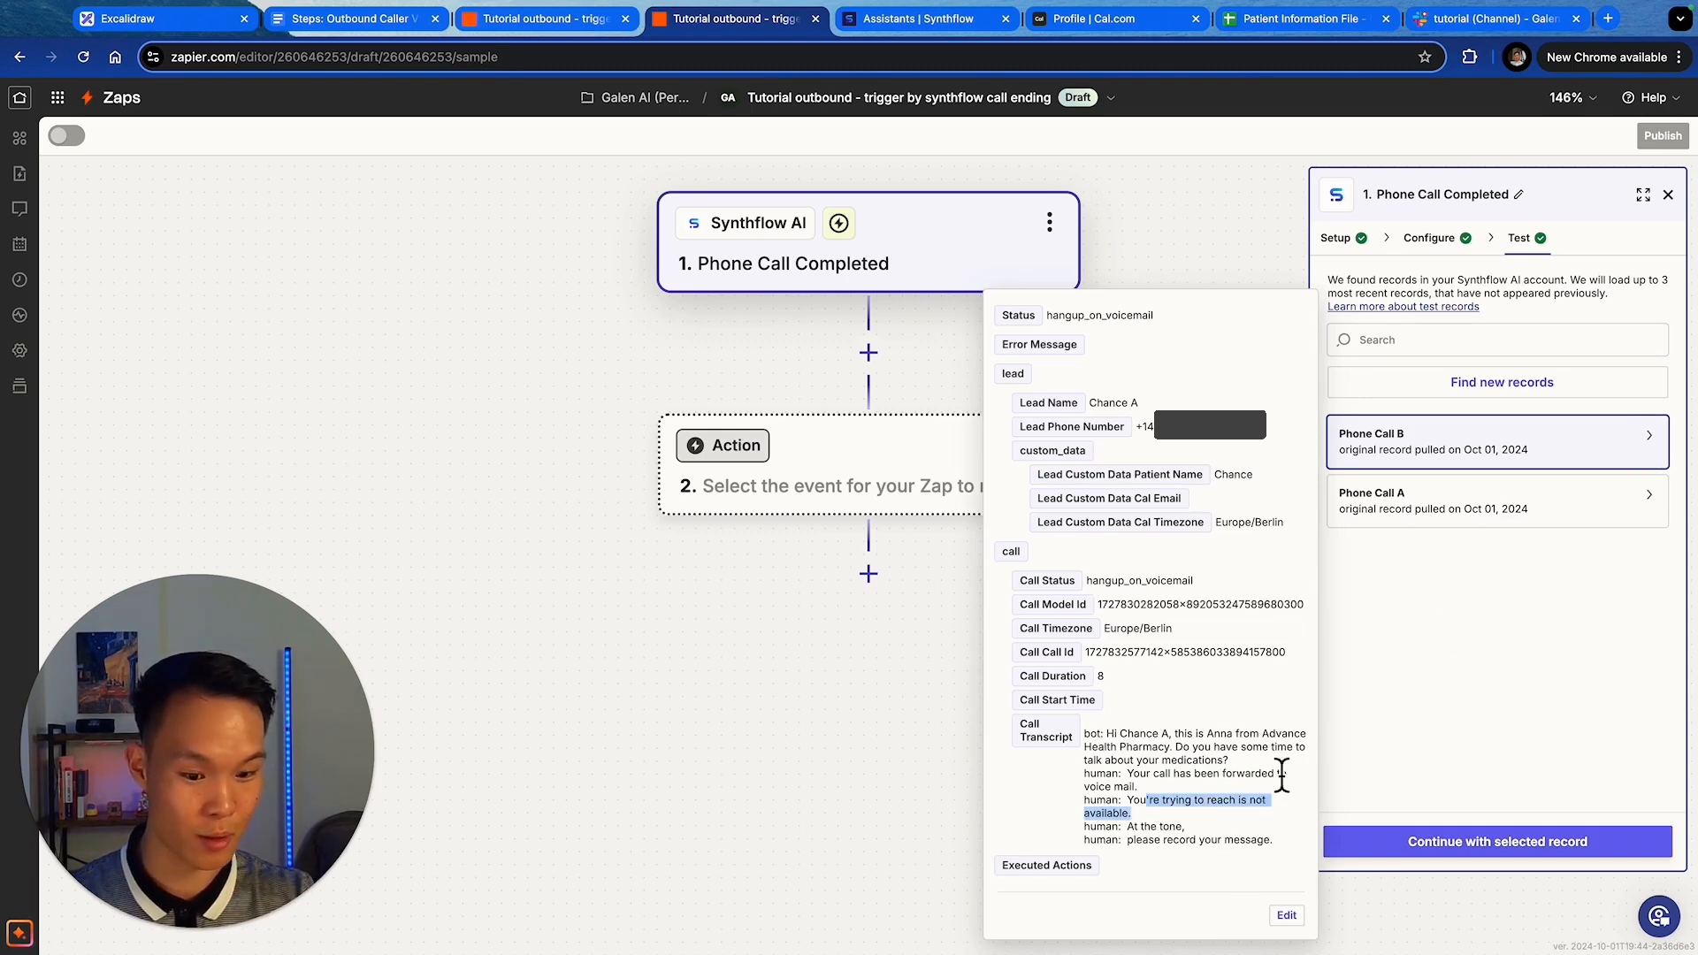
pyautogui.click(1503, 842)
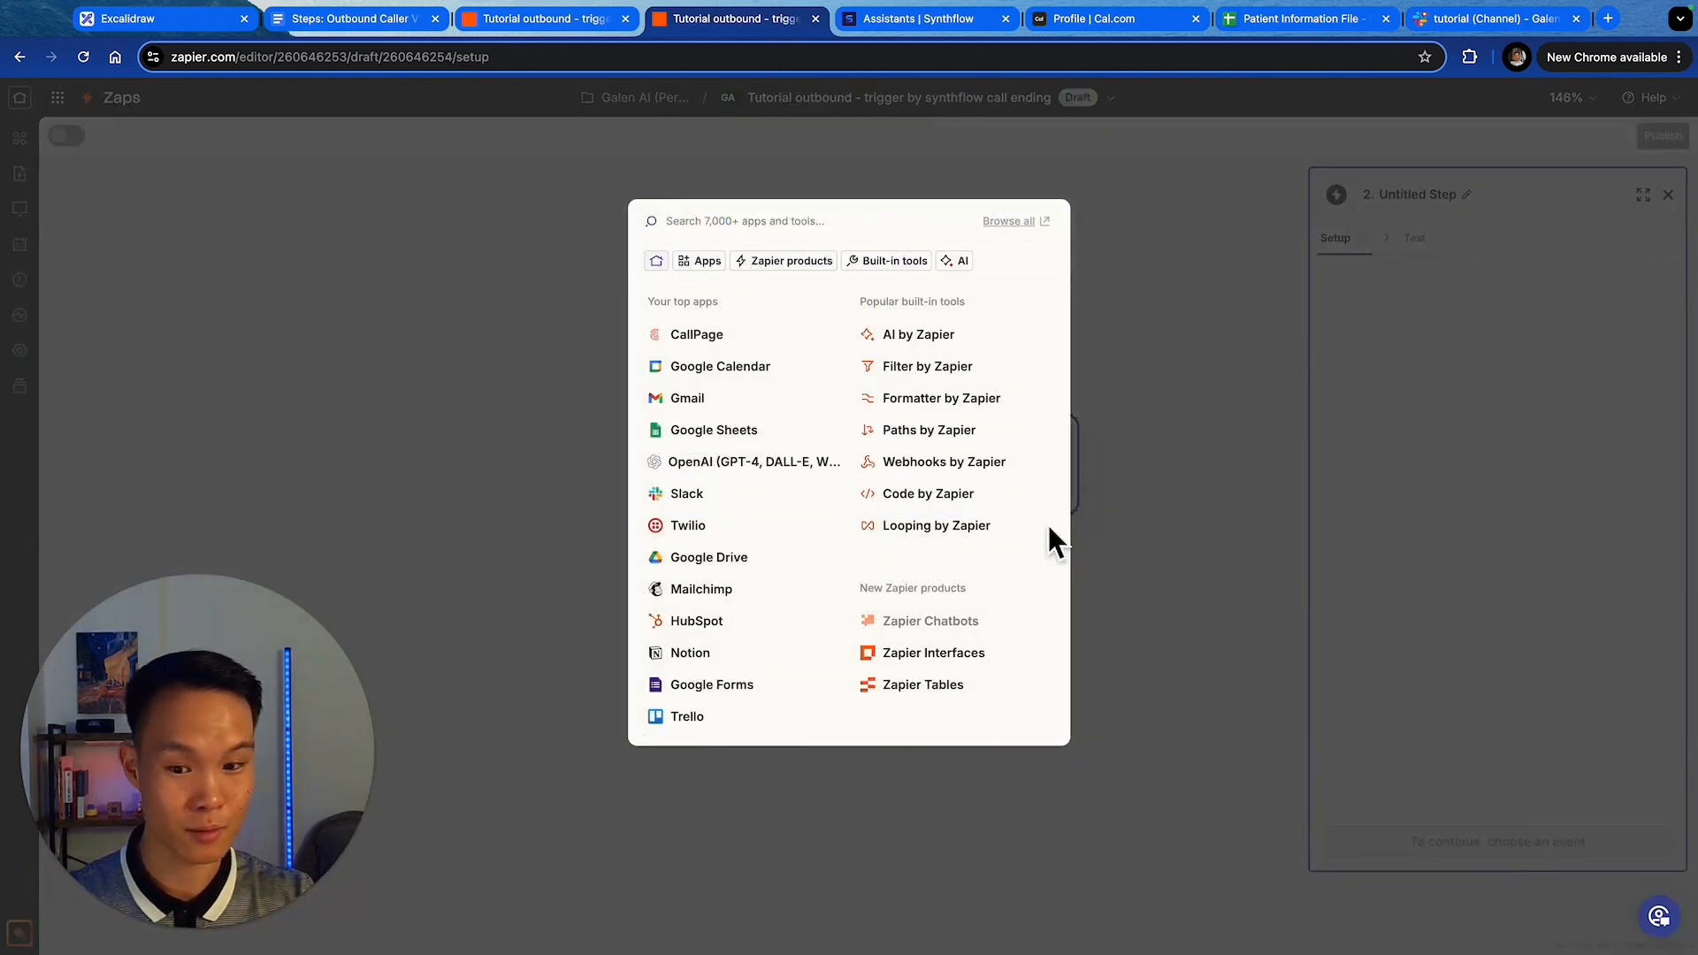
pyautogui.click(1199, 334)
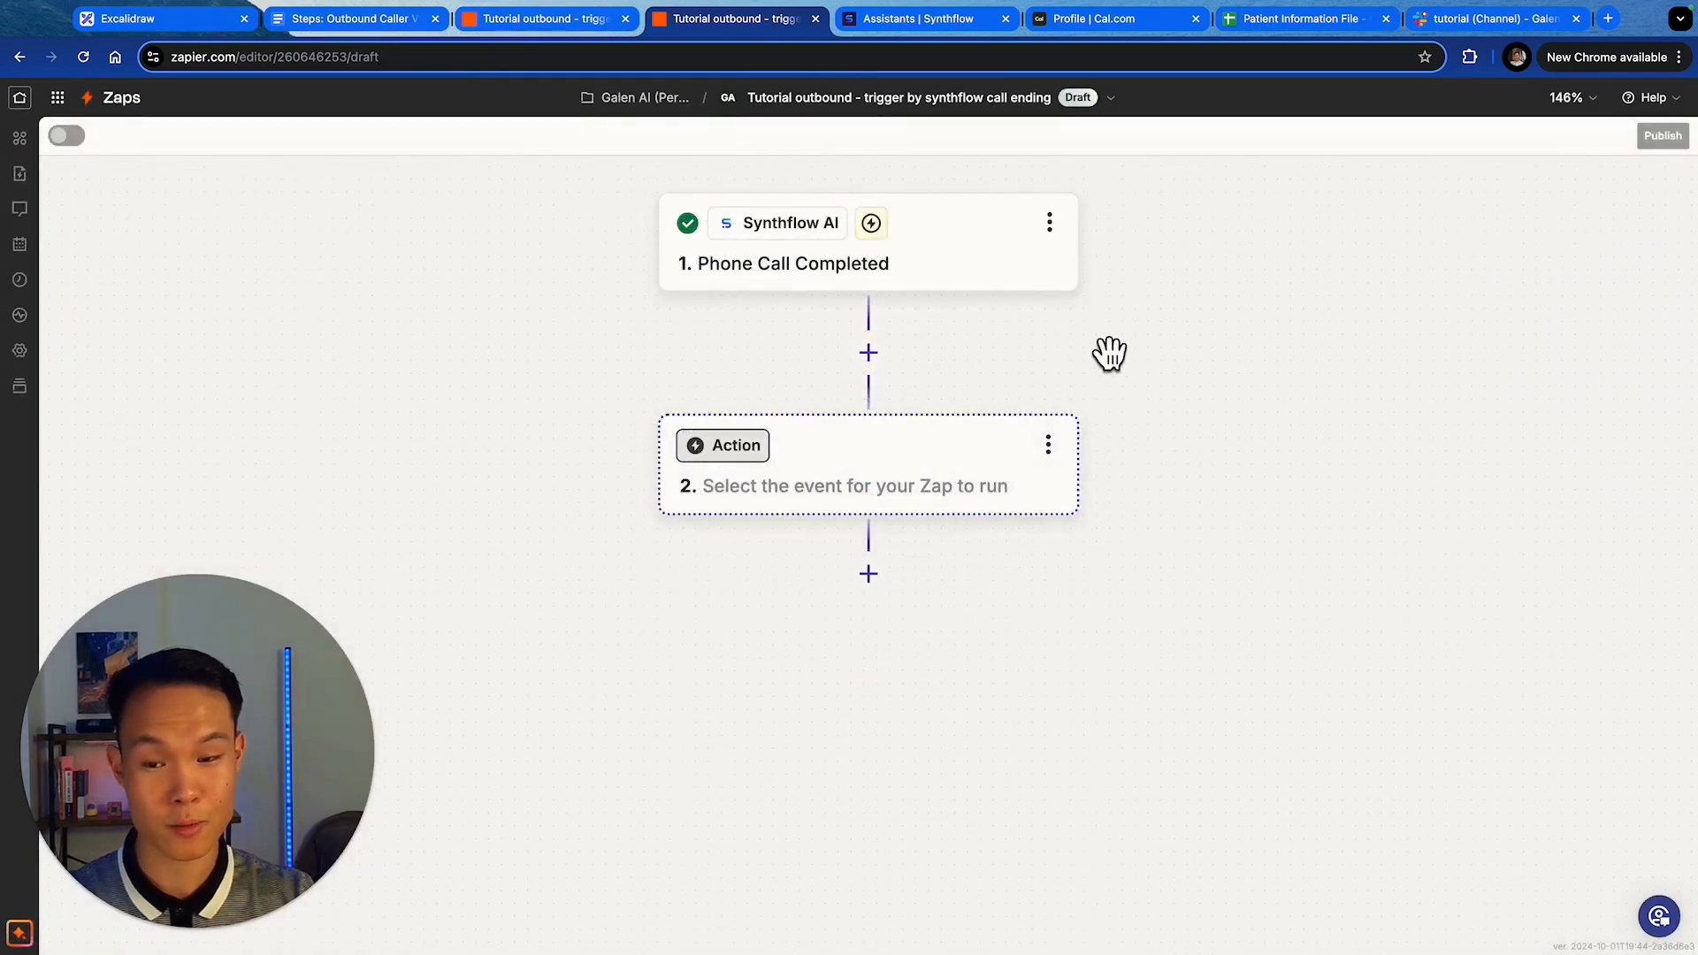
# - Review Flow #2 in the Excalidraw diagram and the Status and Transcript columns in the Patient Information File, then return to the call-ending Zap
pyautogui.click(323, 45)
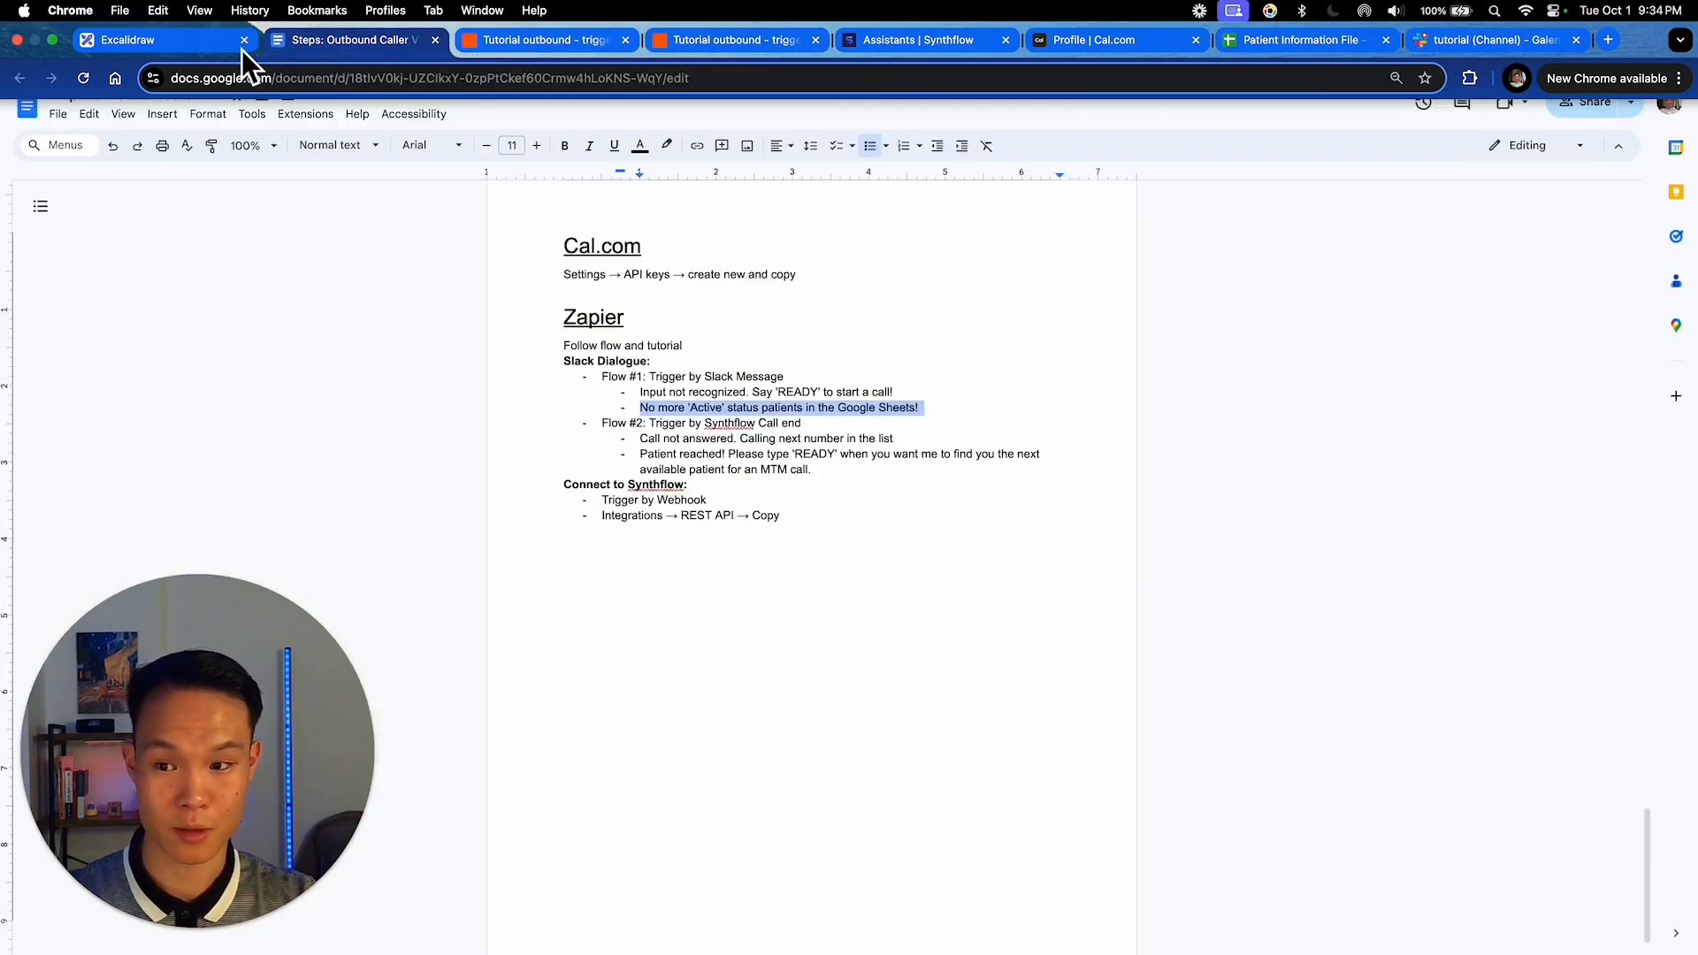
pyautogui.click(171, 50)
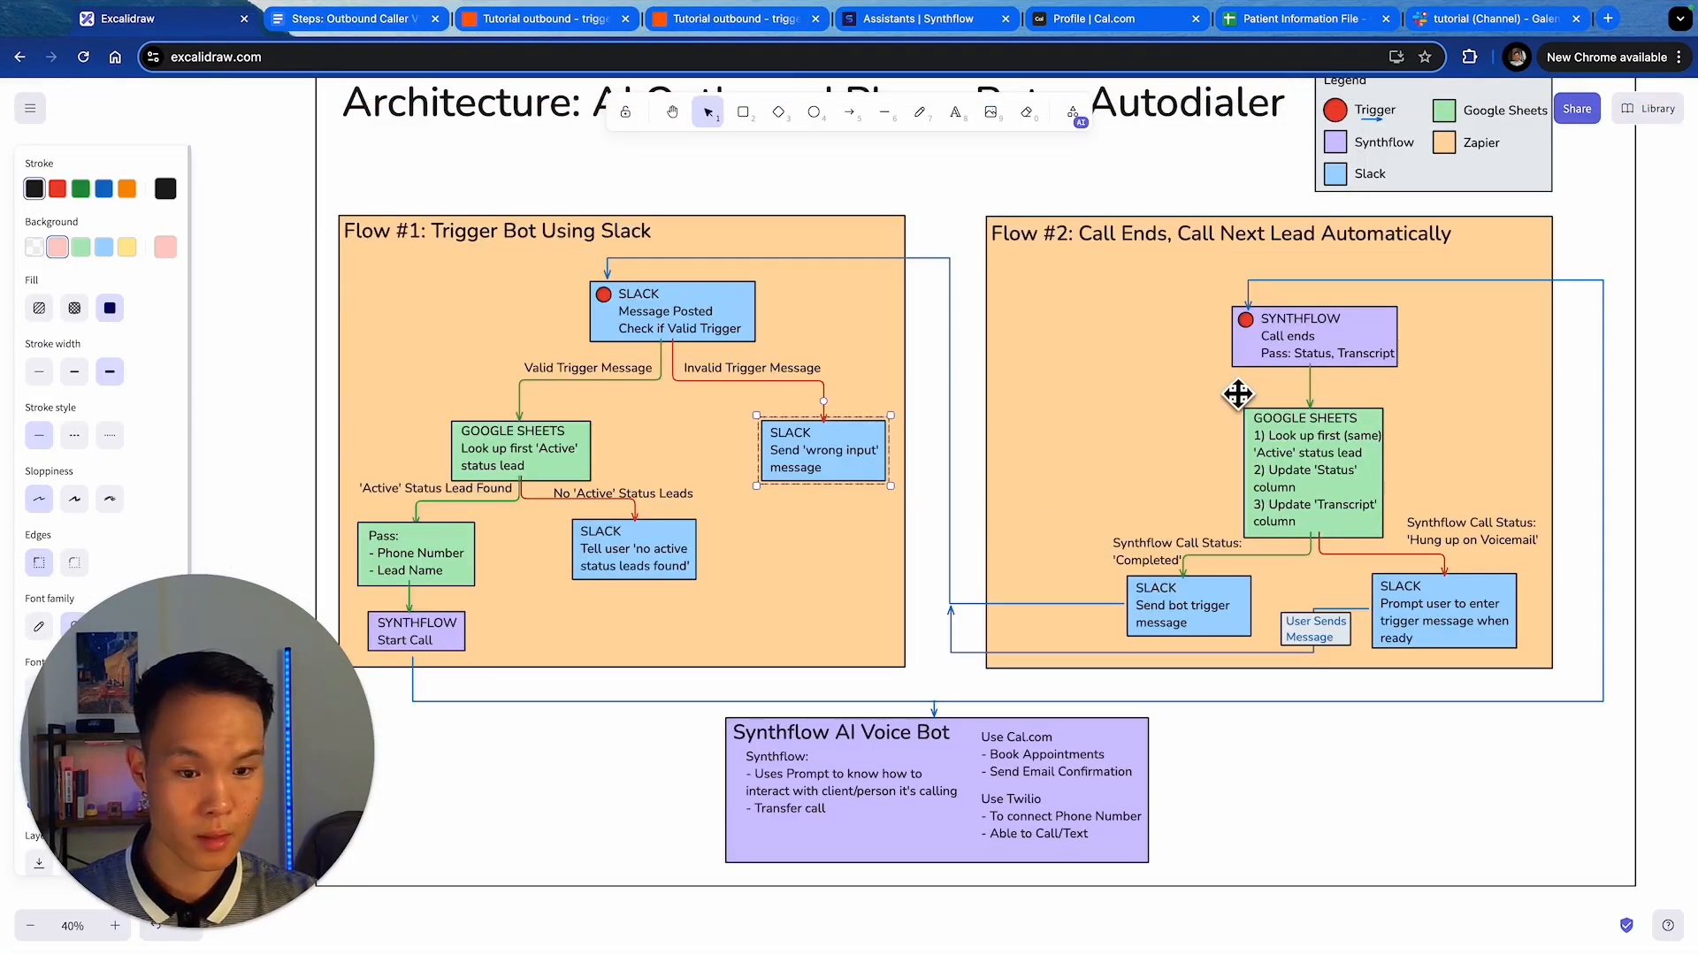
pyautogui.hscroll(5, 1238, 394)
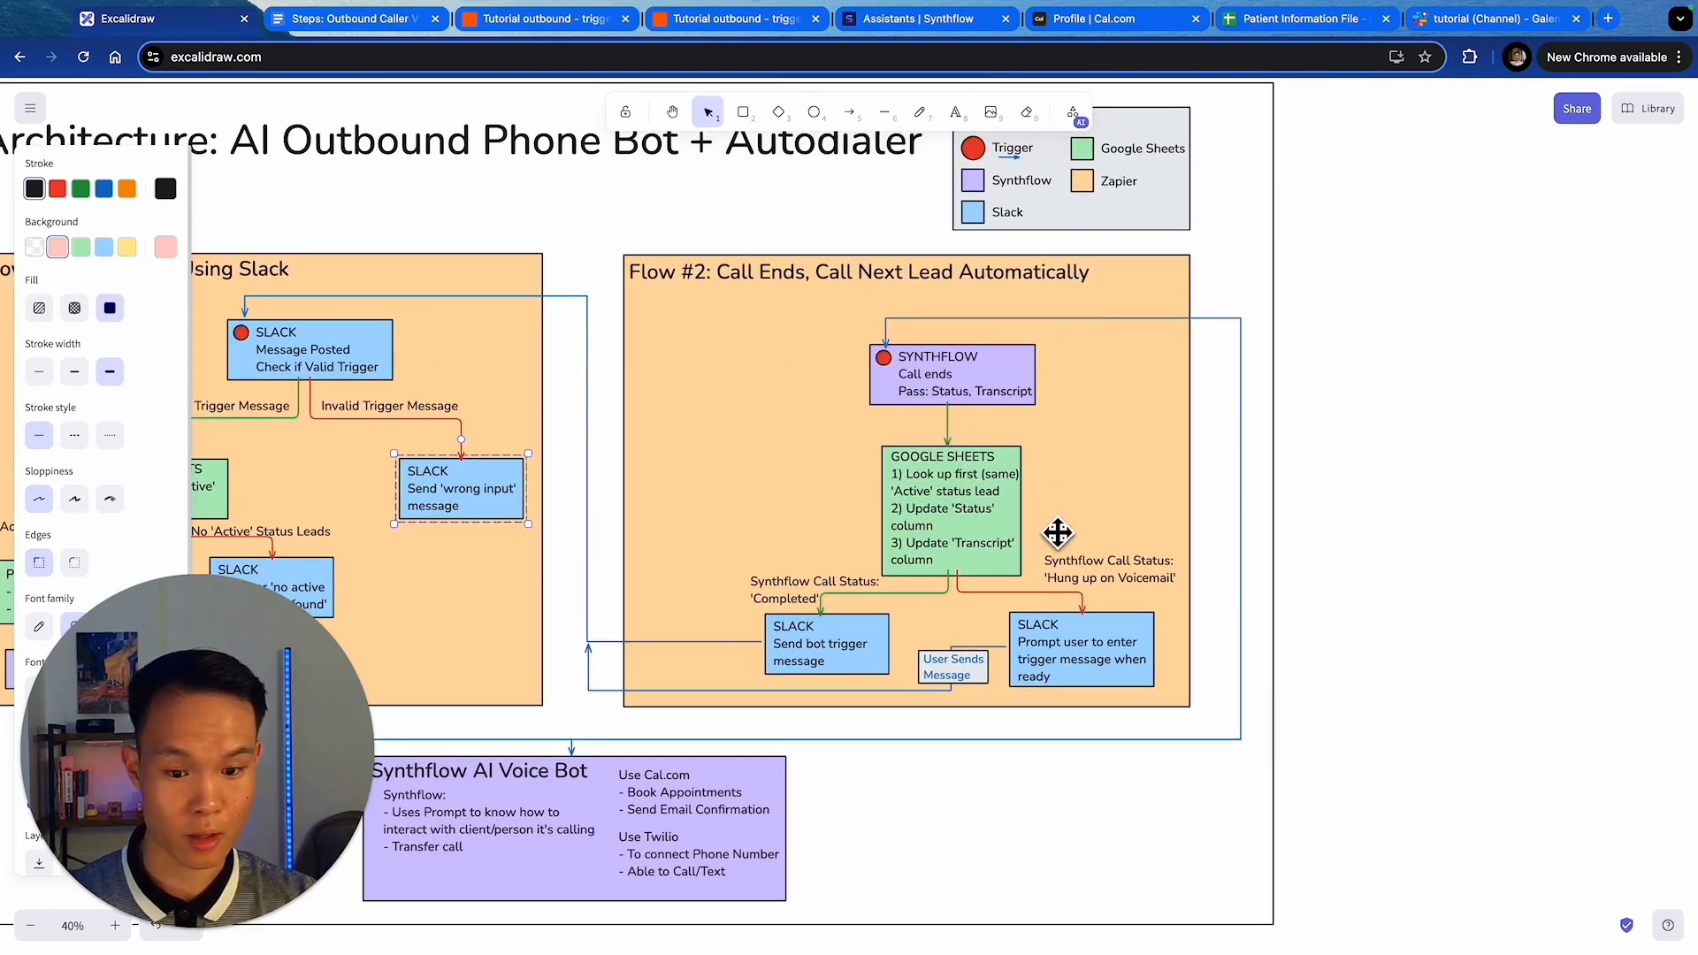
pyautogui.click(1284, 25)
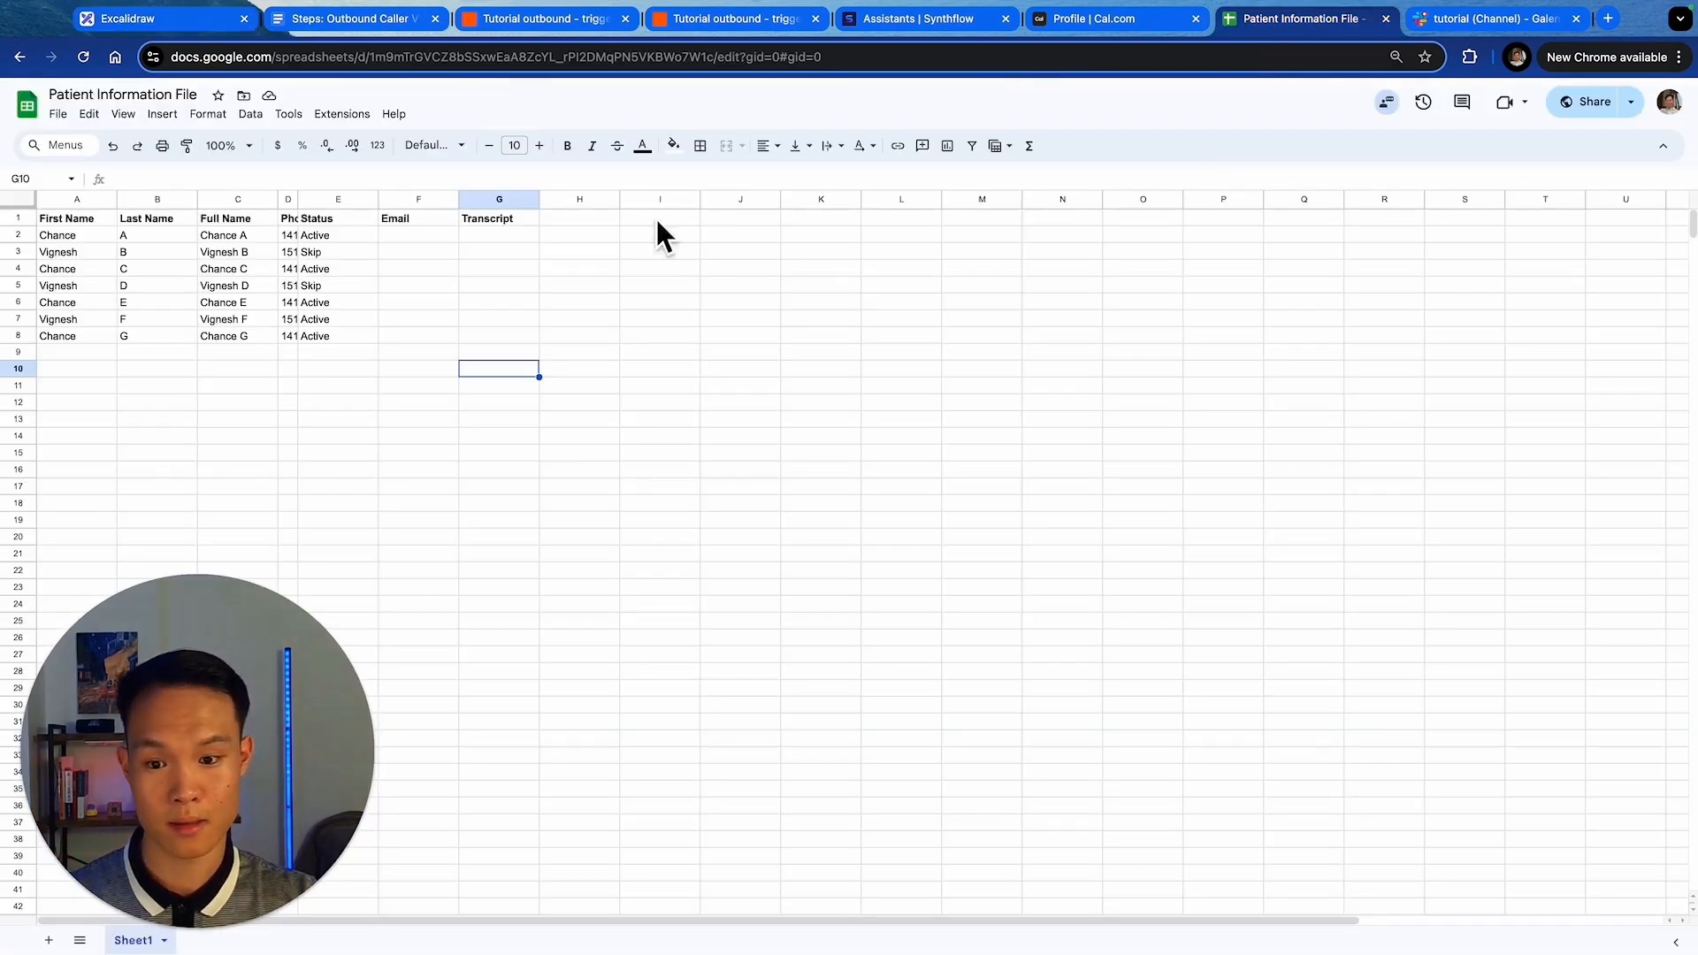
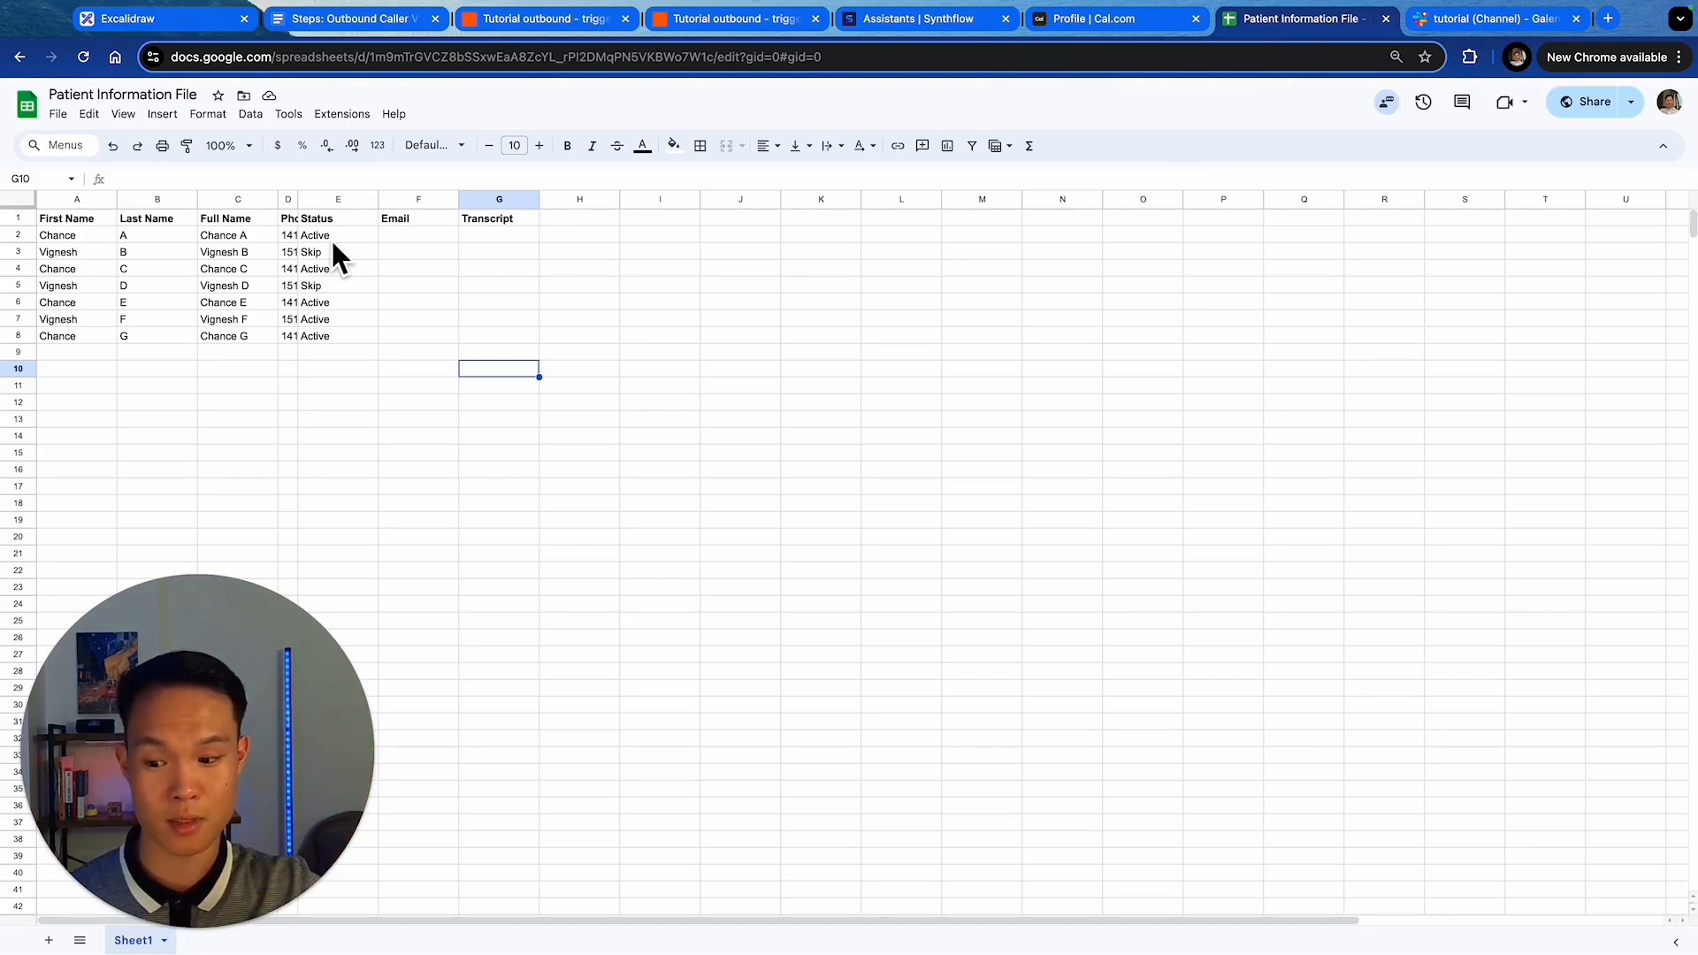
pyautogui.click(747, 21)
pyautogui.click(593, 20)
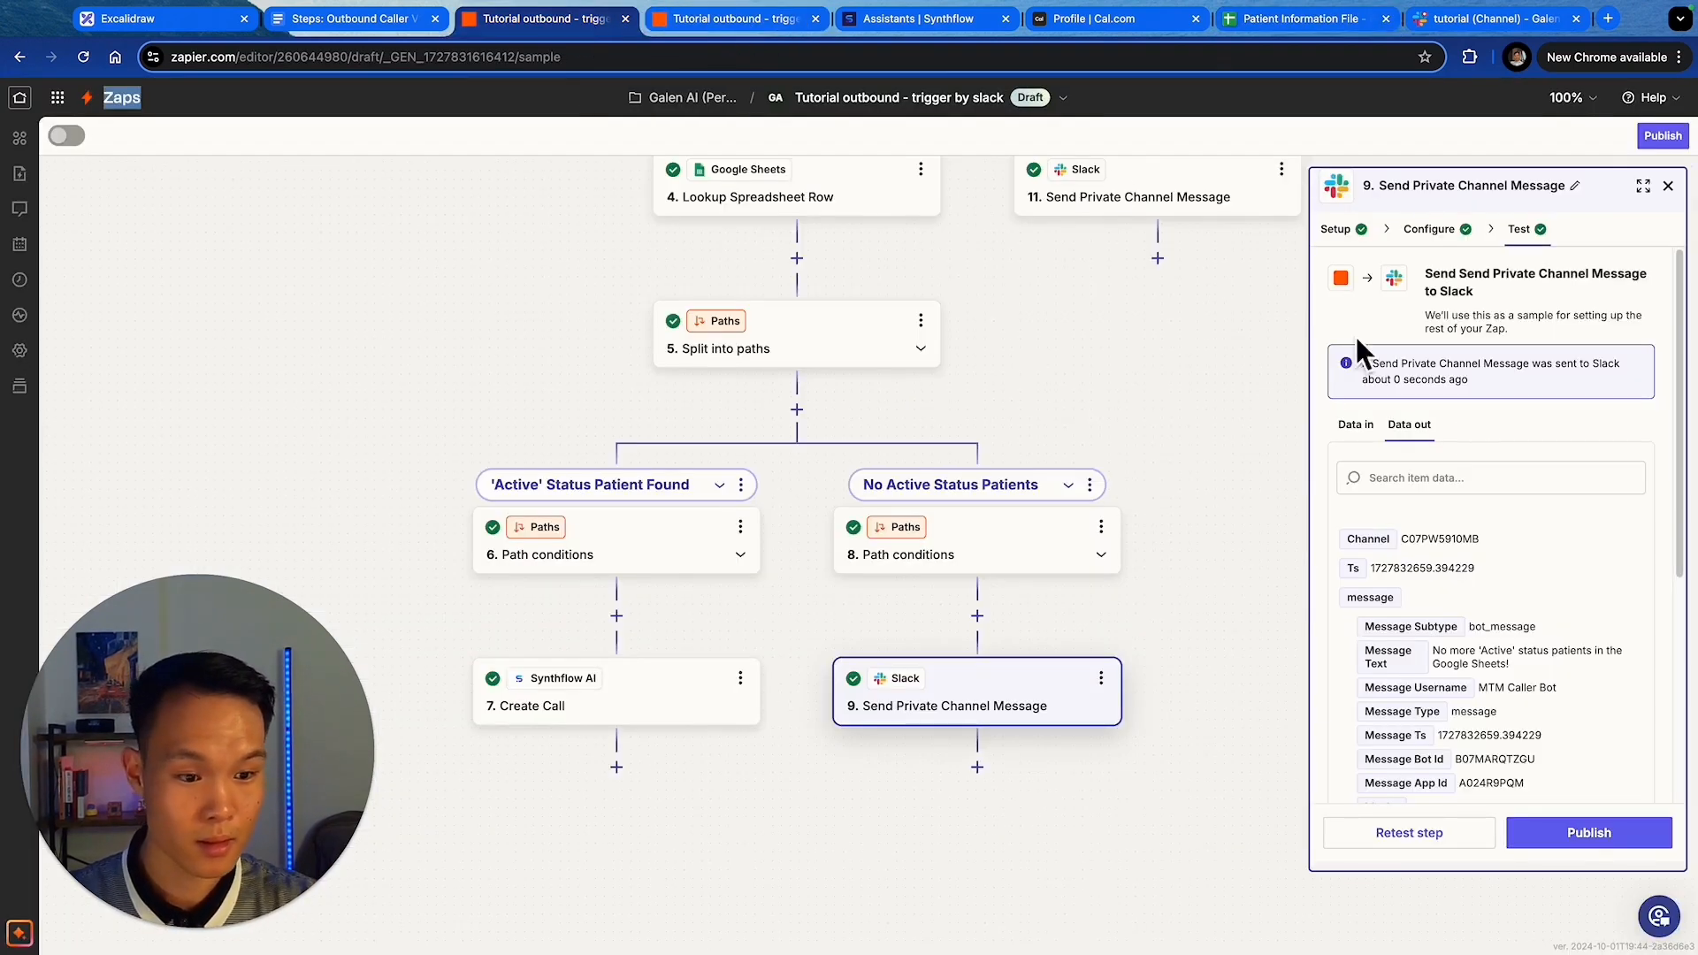
pyautogui.click(703, 42)
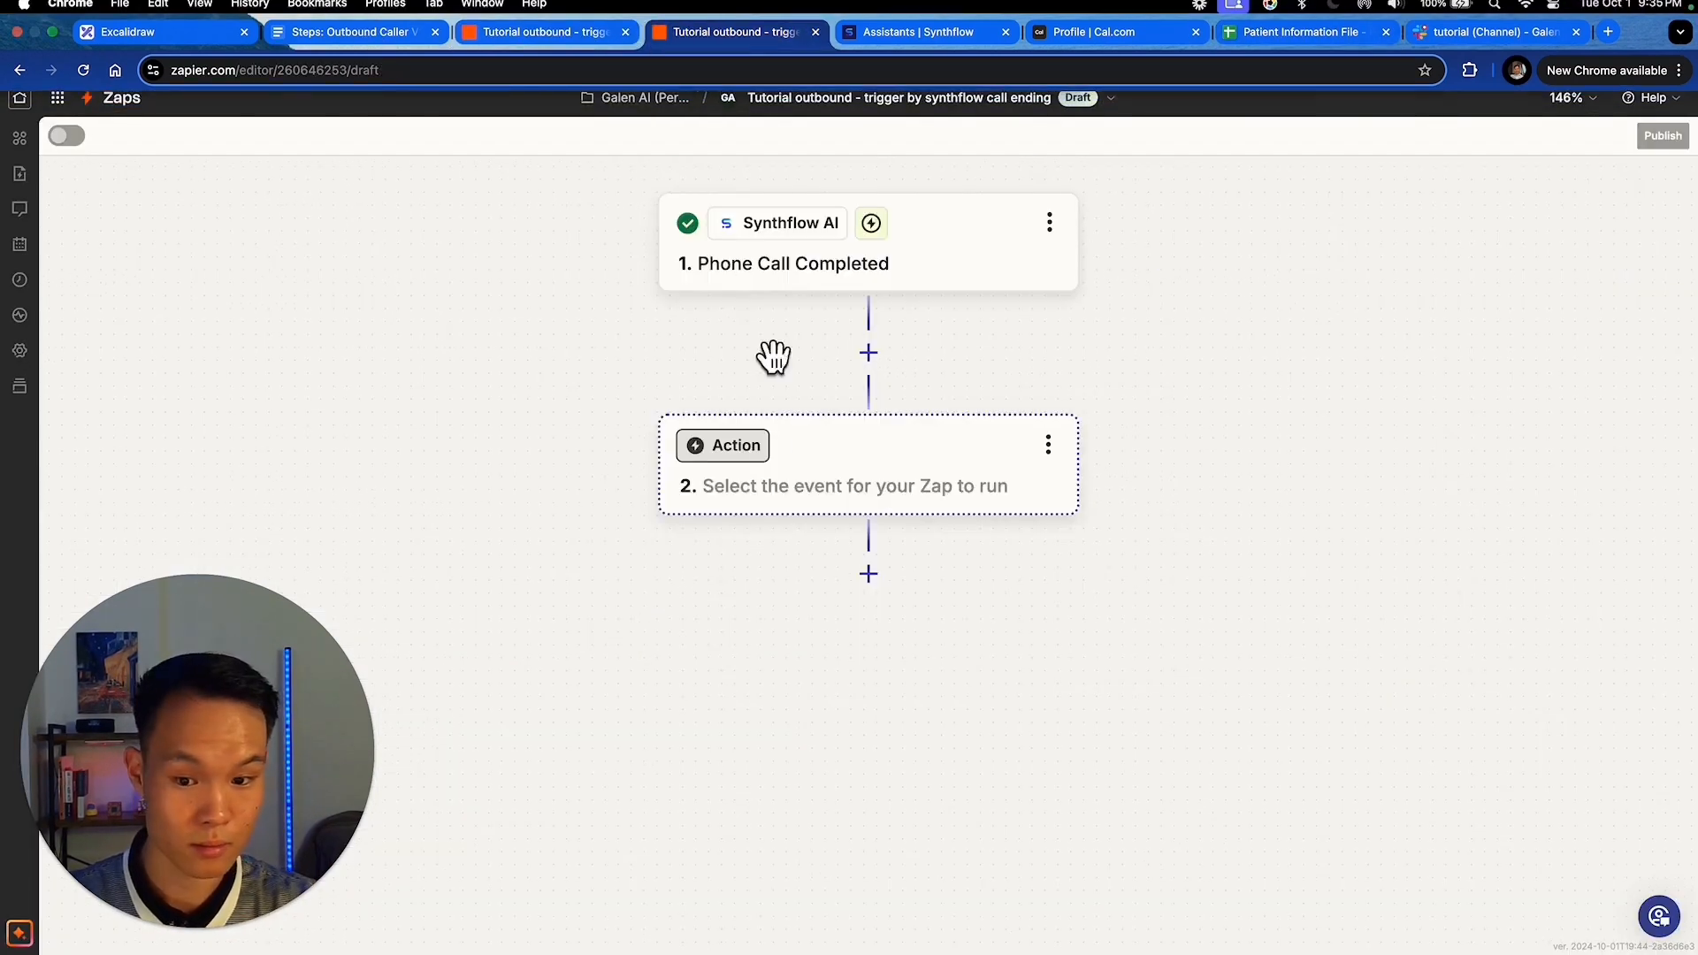
# - Set the Zap's second step to Google Sheets' Lookup Spreadsheet Row action using the connected account #3
pyautogui.click(721, 455)
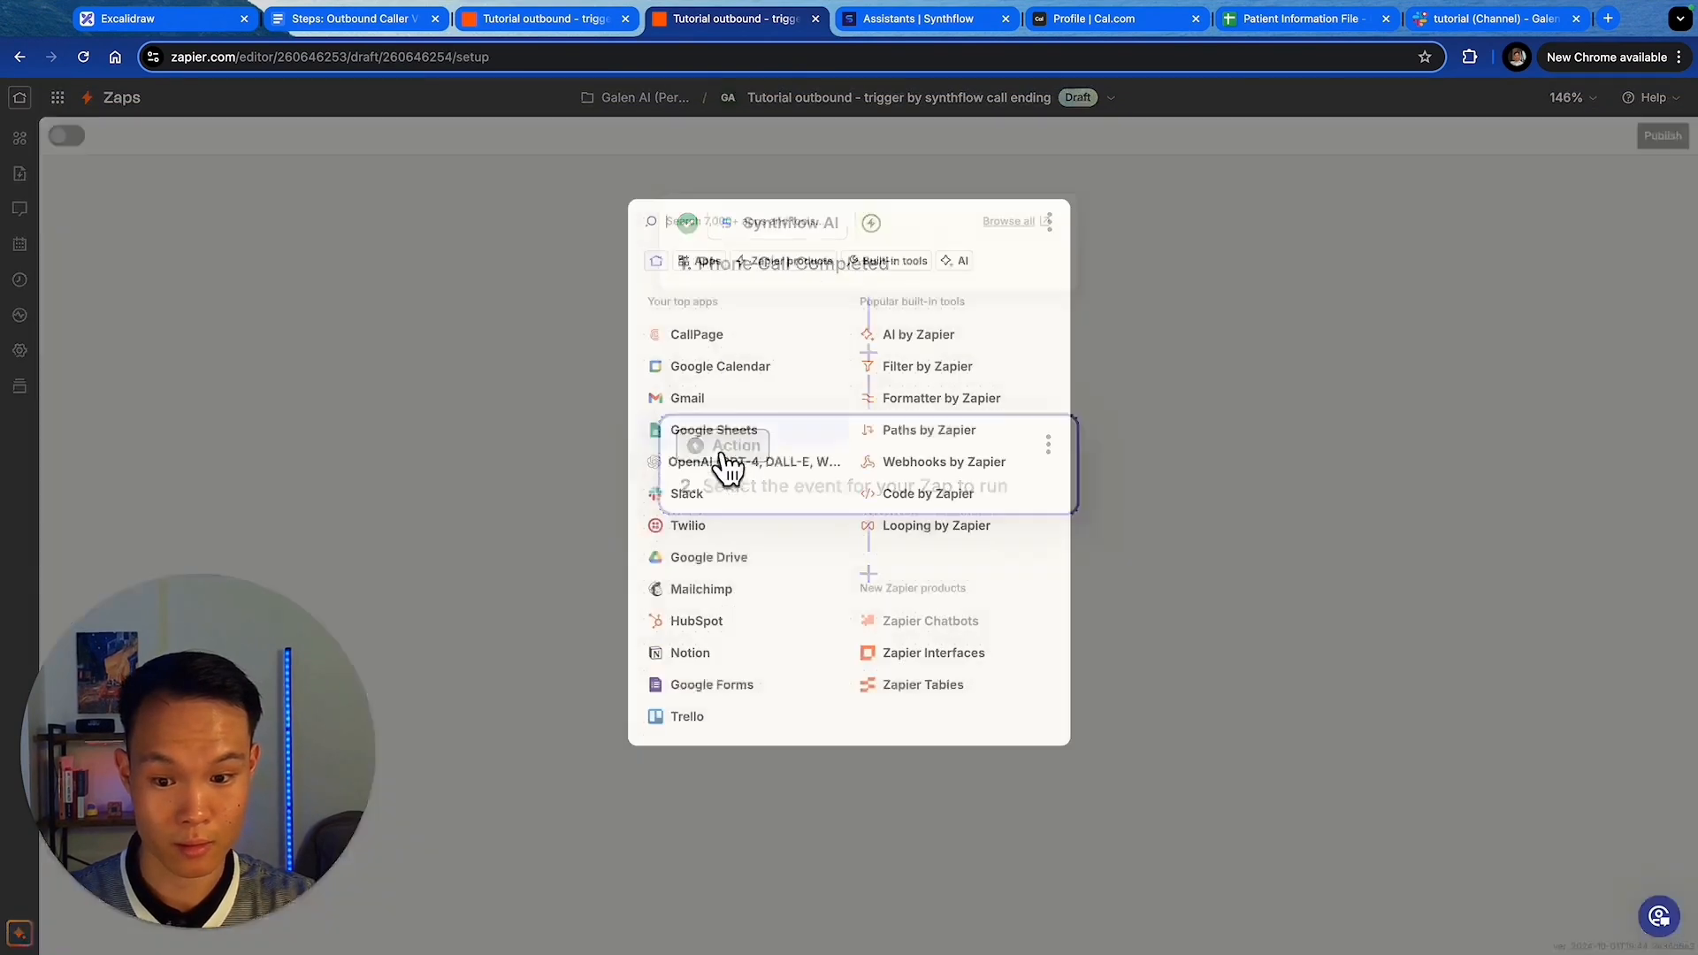
pyautogui.click(743, 439)
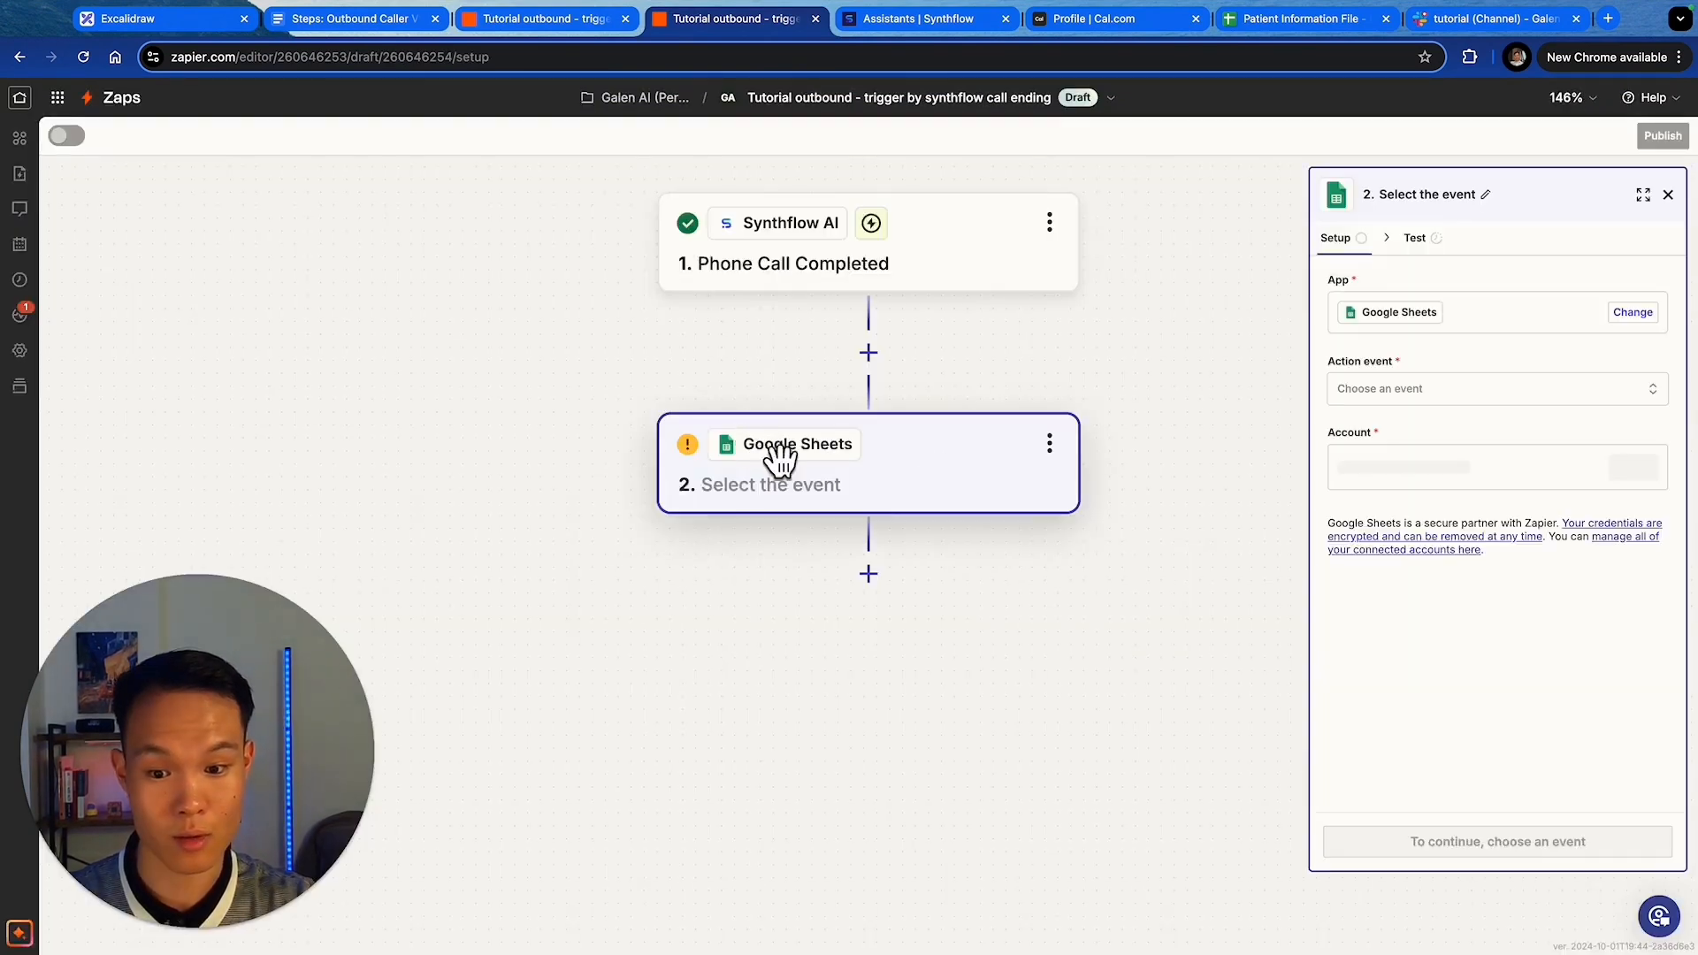
pyautogui.click(1495, 397)
pyautogui.write('look')
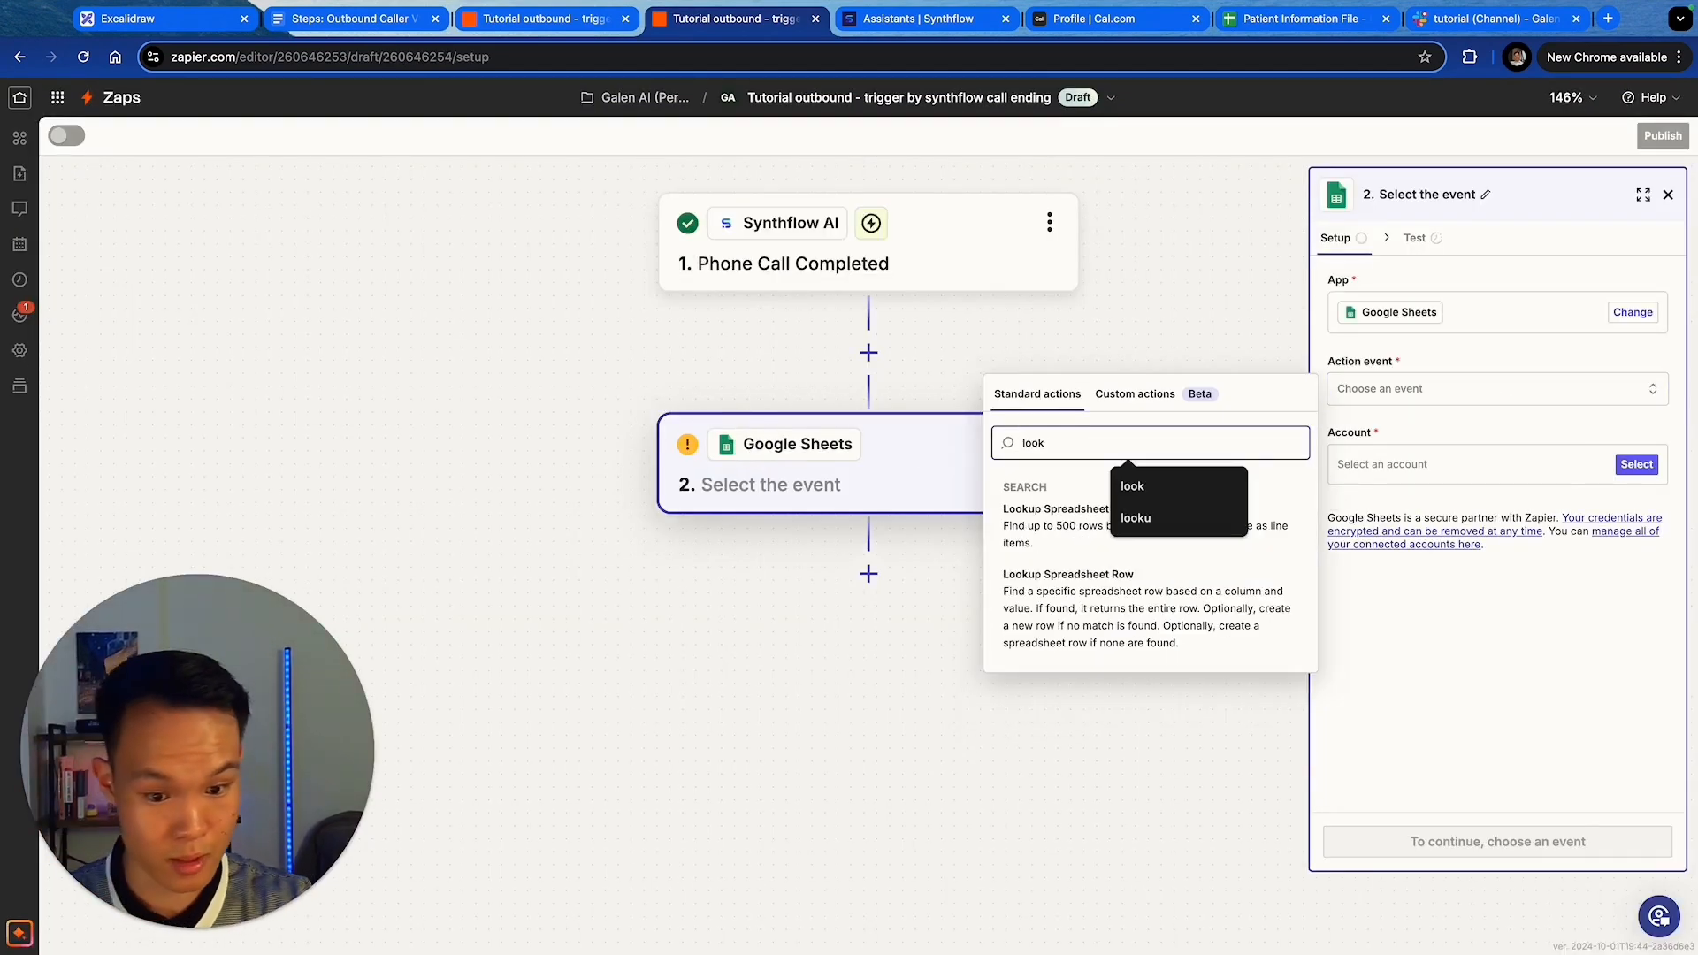
pyautogui.click(1106, 601)
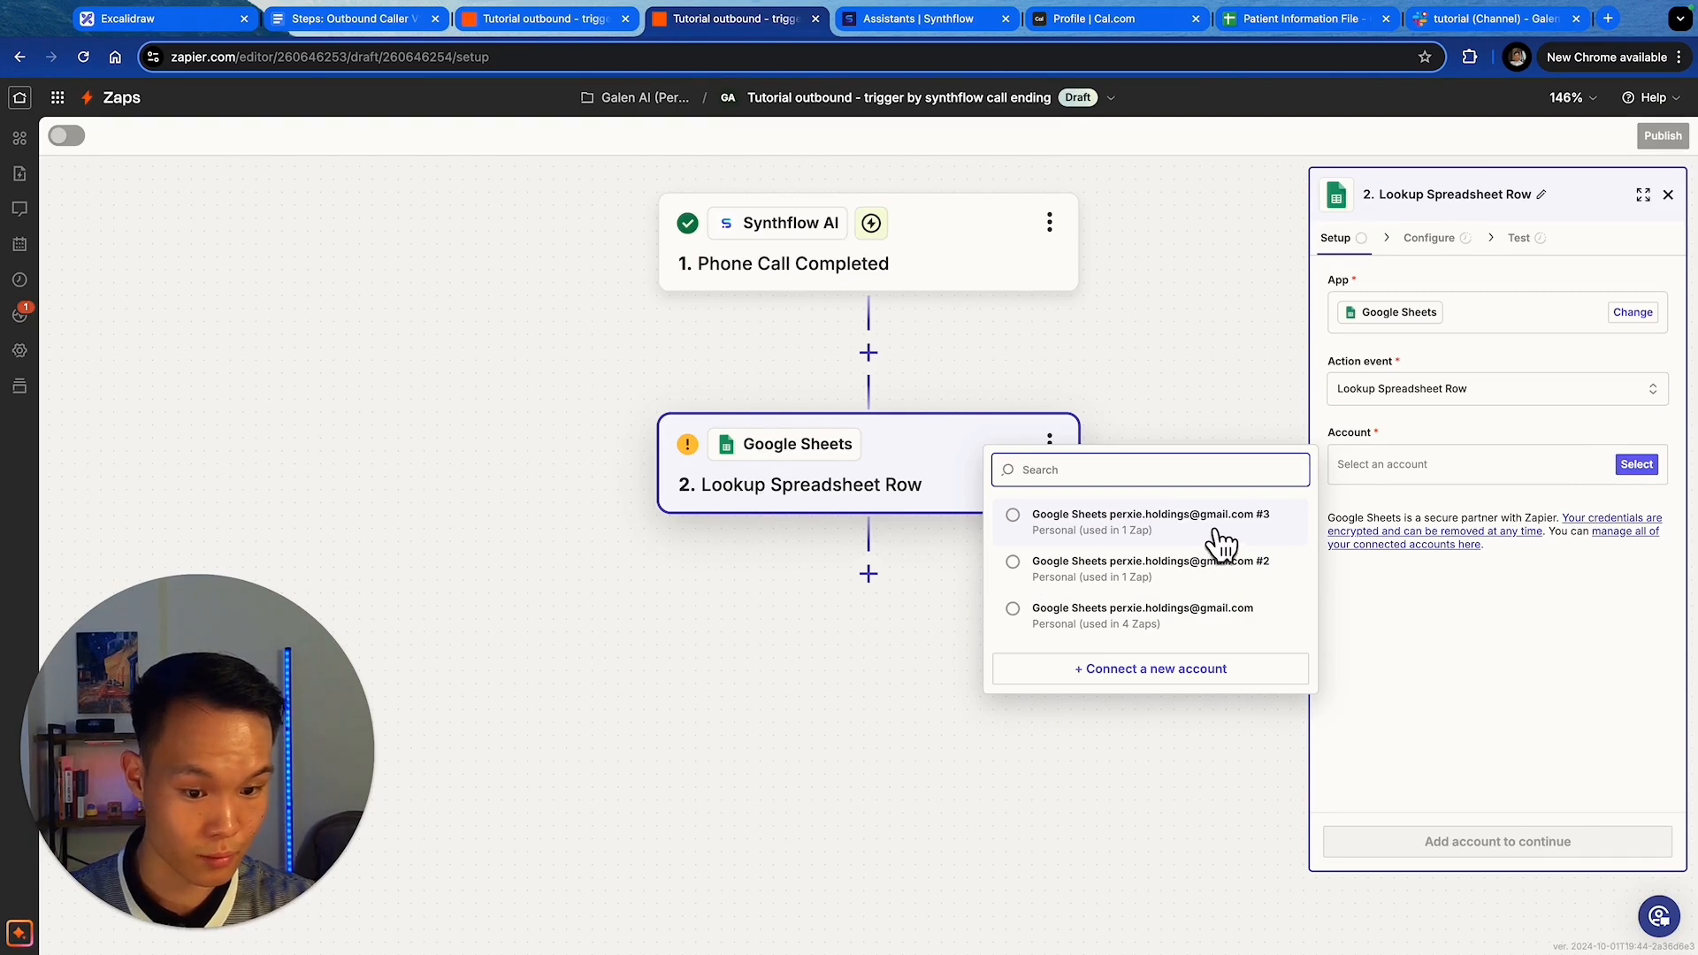
pyautogui.click(1225, 529)
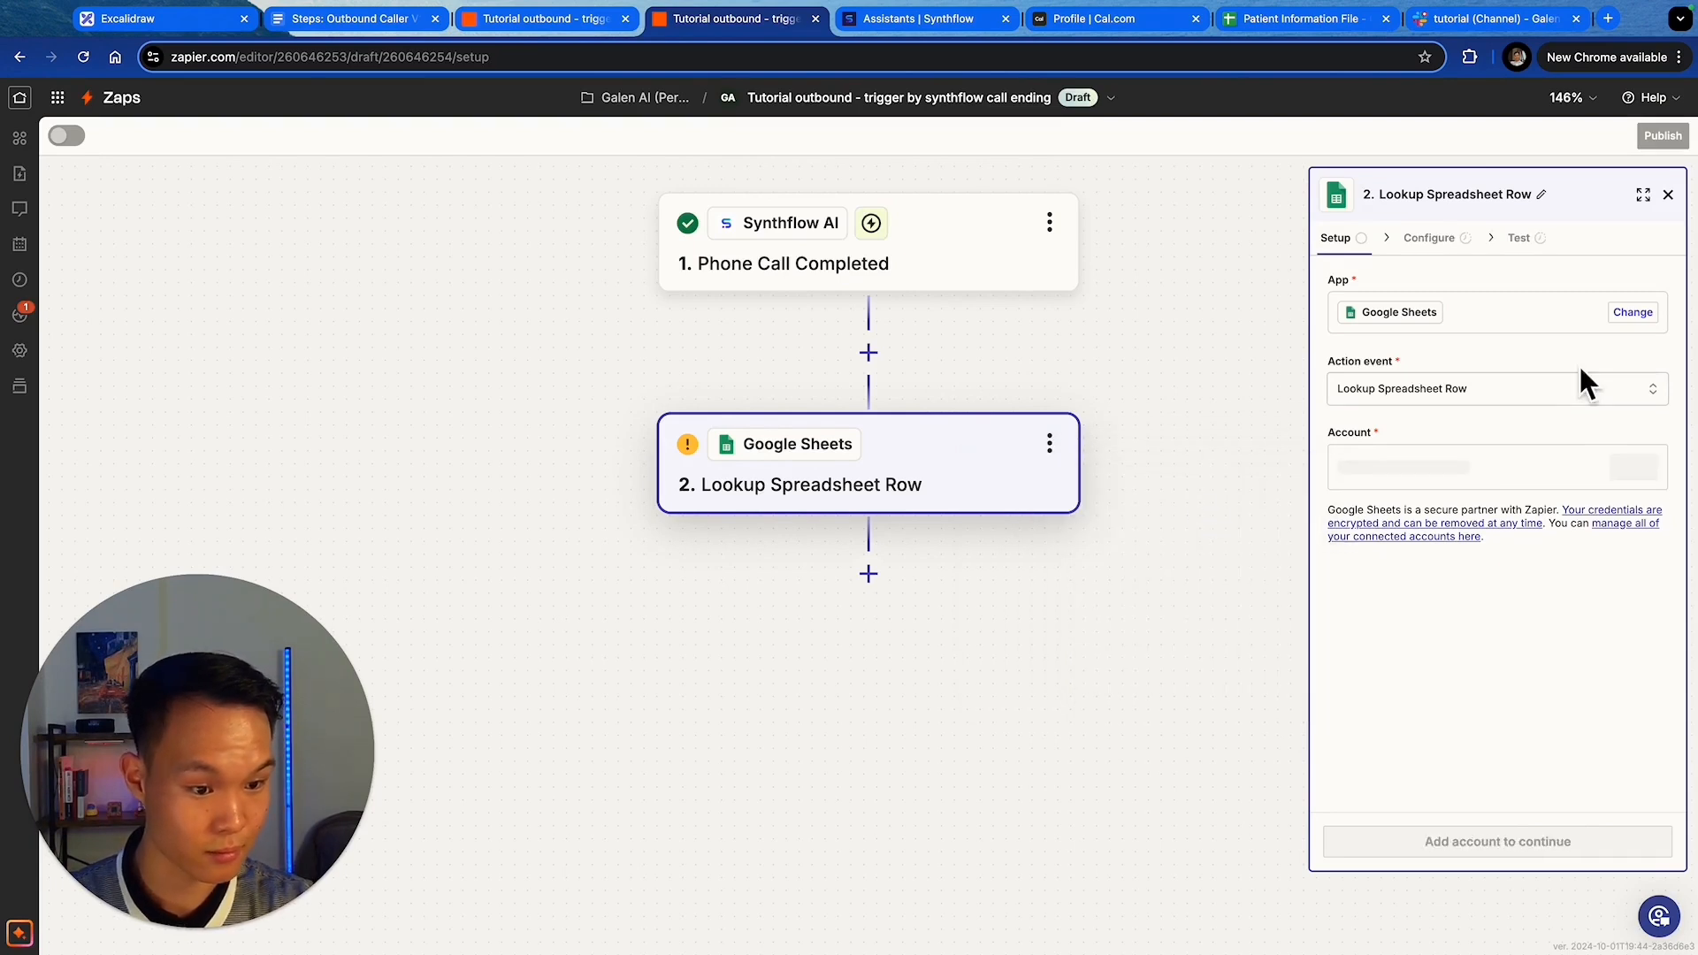
pyautogui.click(1491, 845)
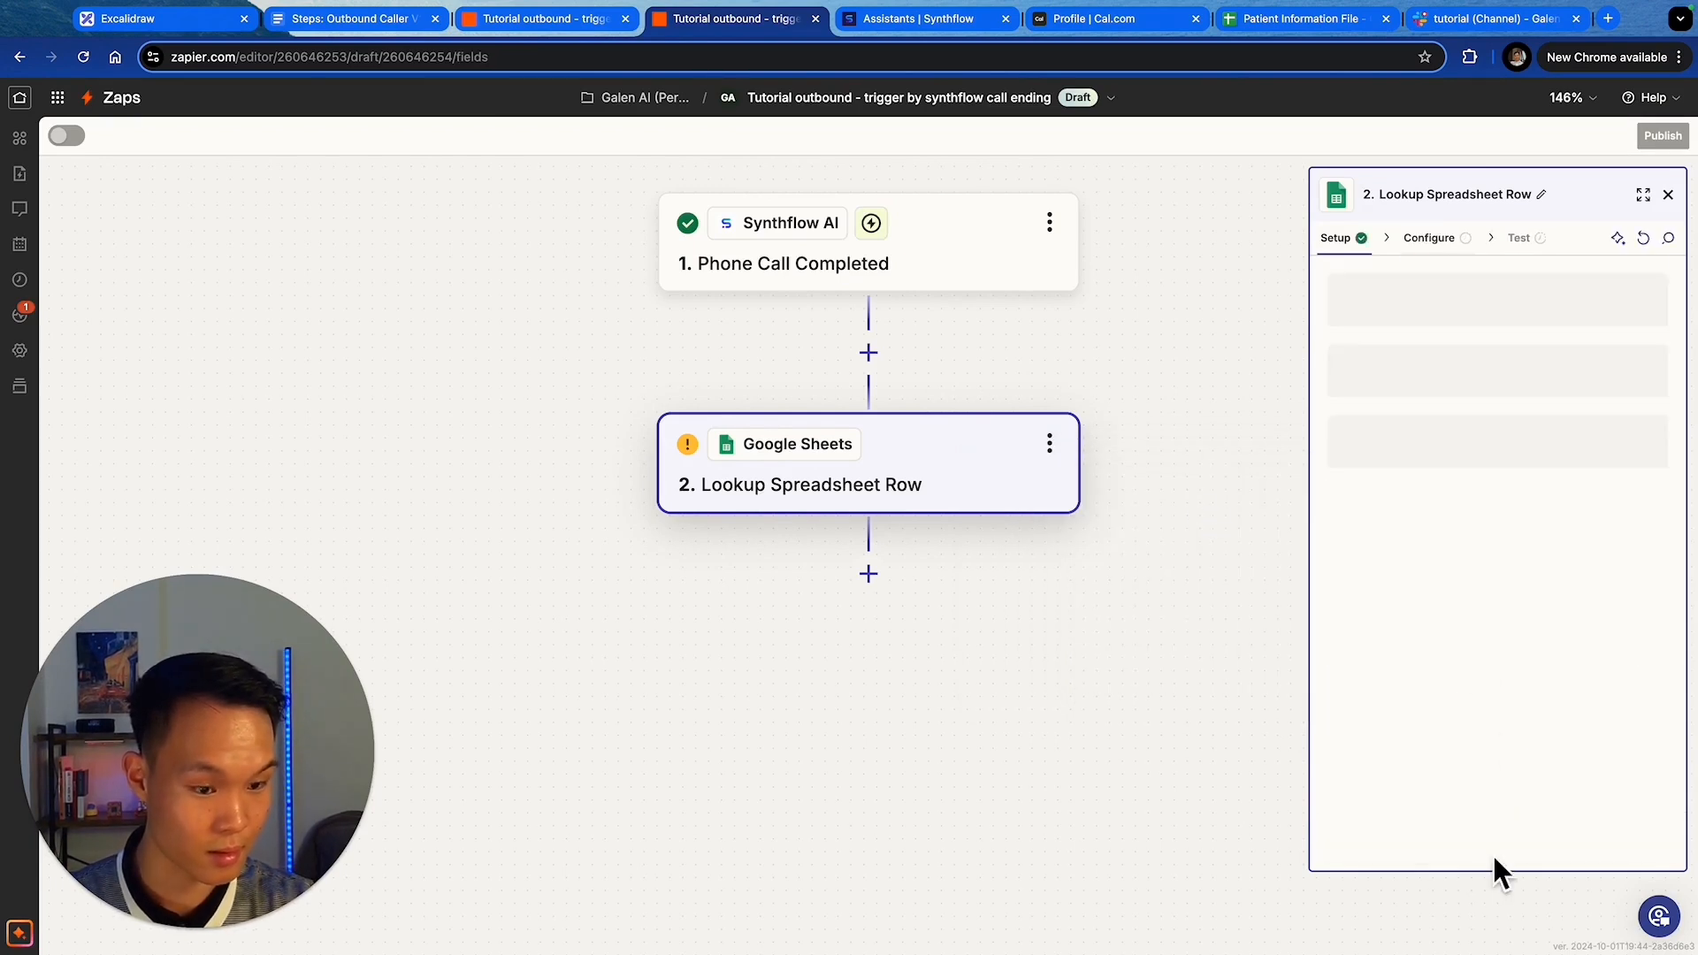
# - Point the row lookup to My Google Drive, the Patient Information File spreadsheet and its Sheet1 worksheet
pyautogui.click(1437, 316)
pyautogui.click(1141, 374)
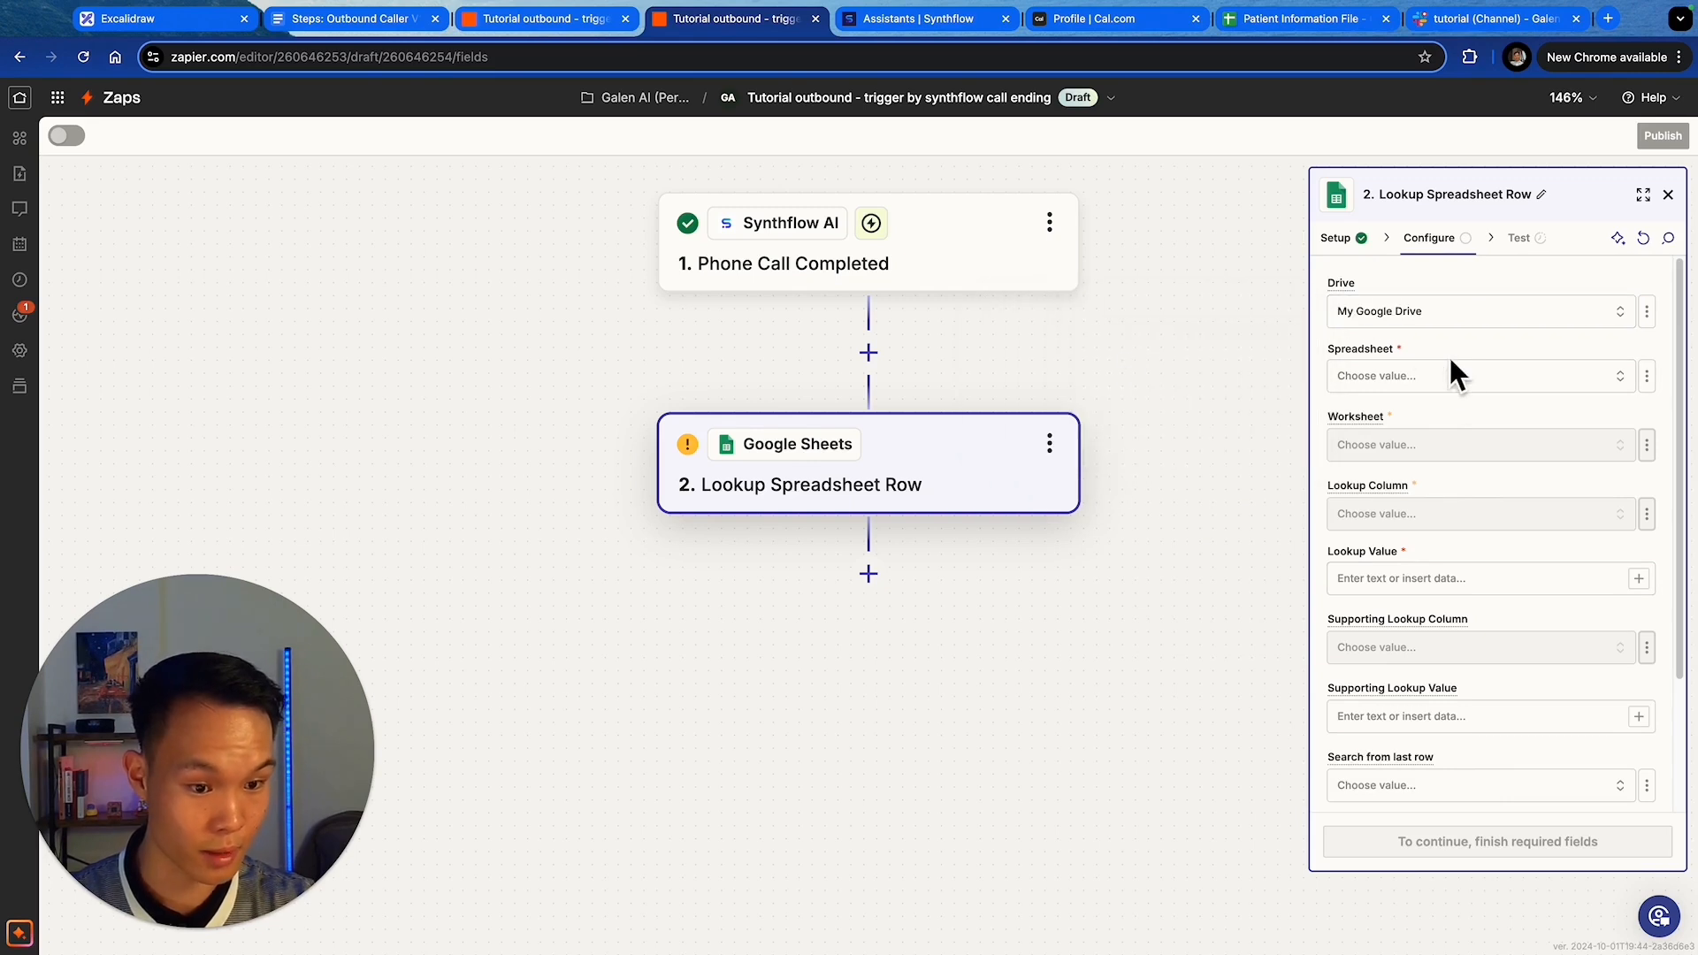
pyautogui.click(1444, 378)
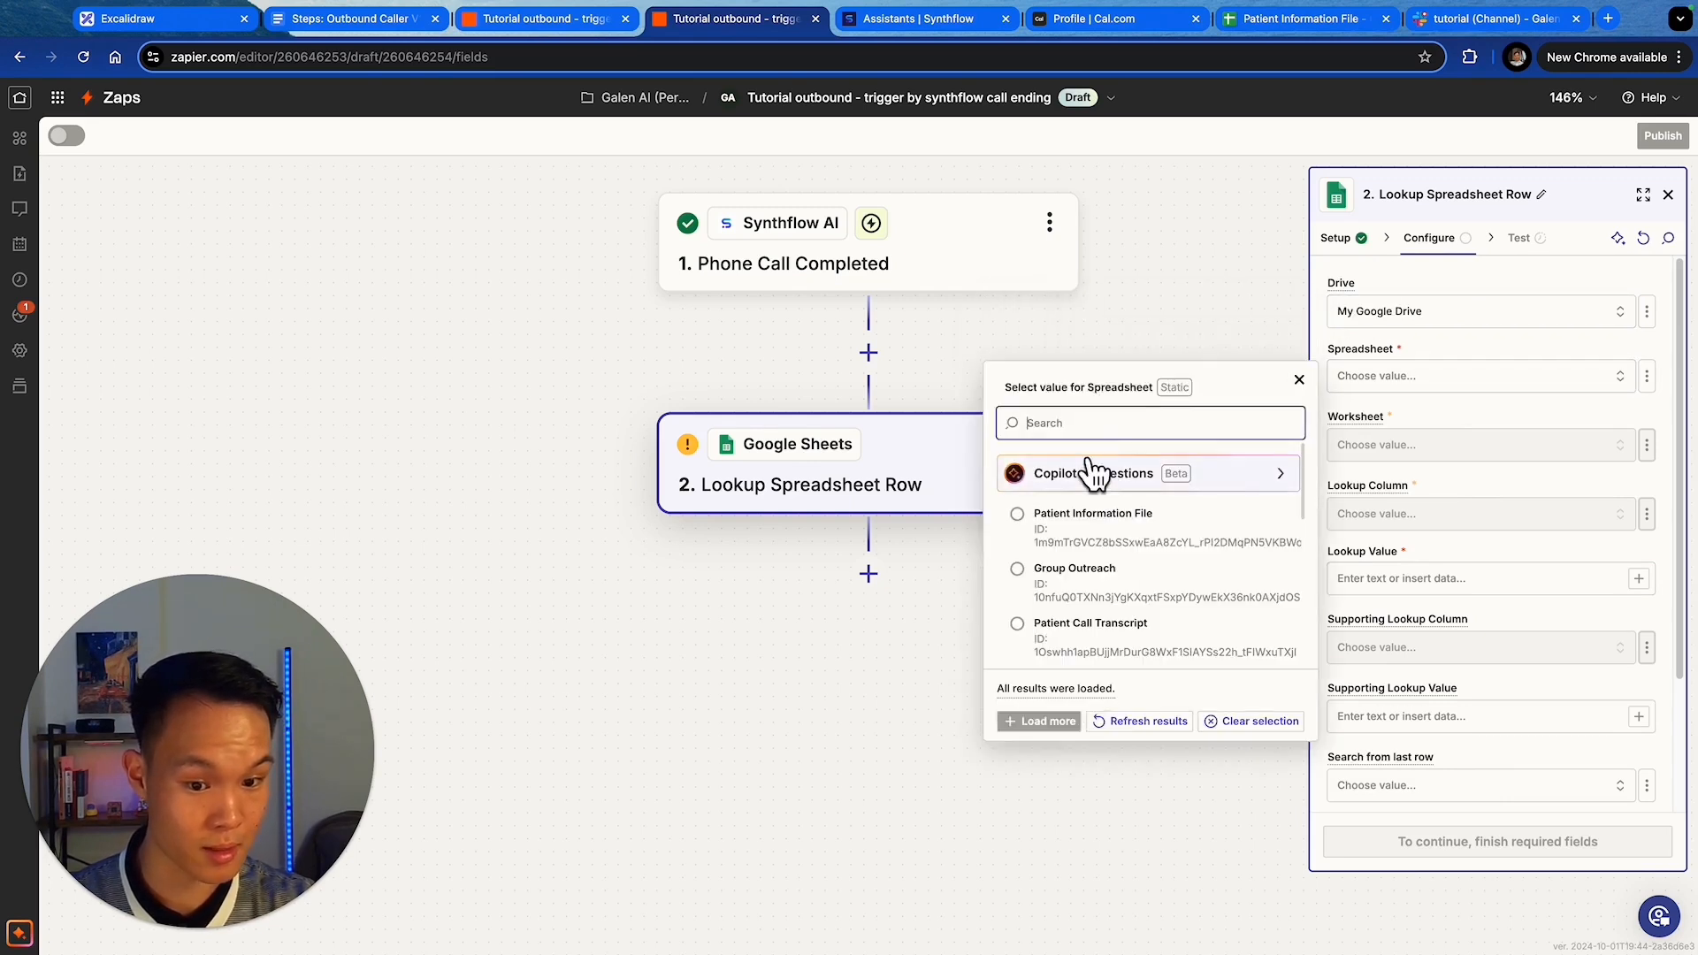
pyautogui.click(1089, 522)
pyautogui.click(1299, 40)
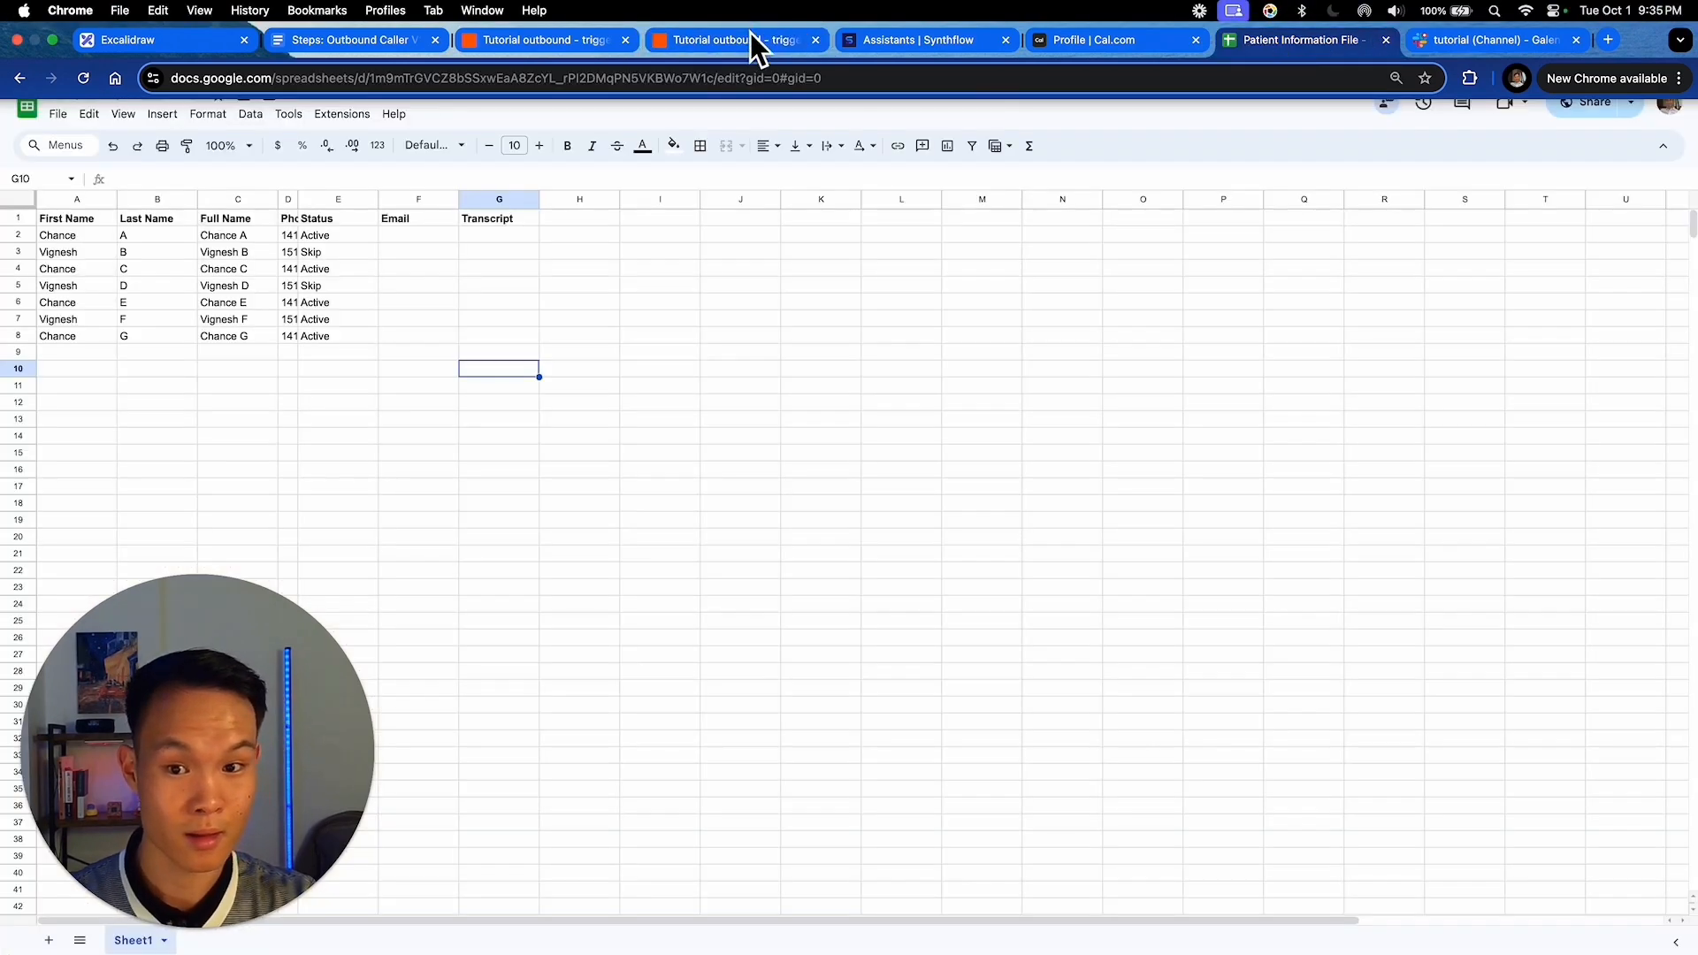
pyautogui.click(750, 40)
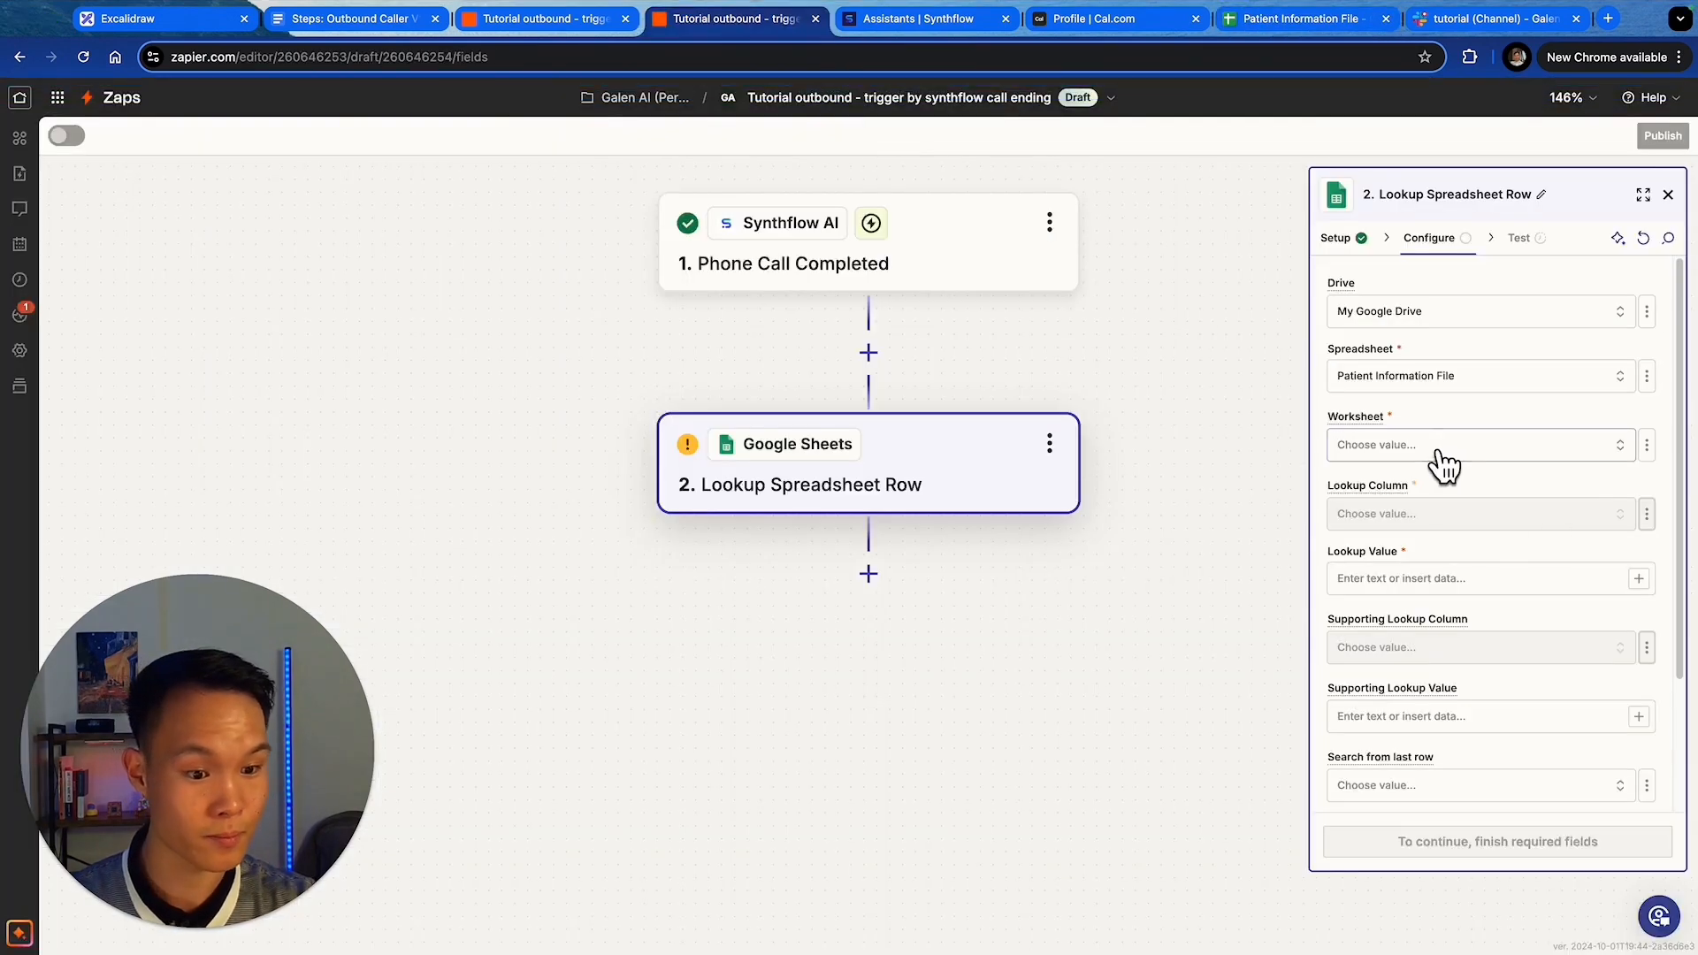
pyautogui.click(1437, 453)
pyautogui.click(1165, 498)
# - Set the row lookup's column to Status and its lookup value to "Active"
pyautogui.click(1451, 518)
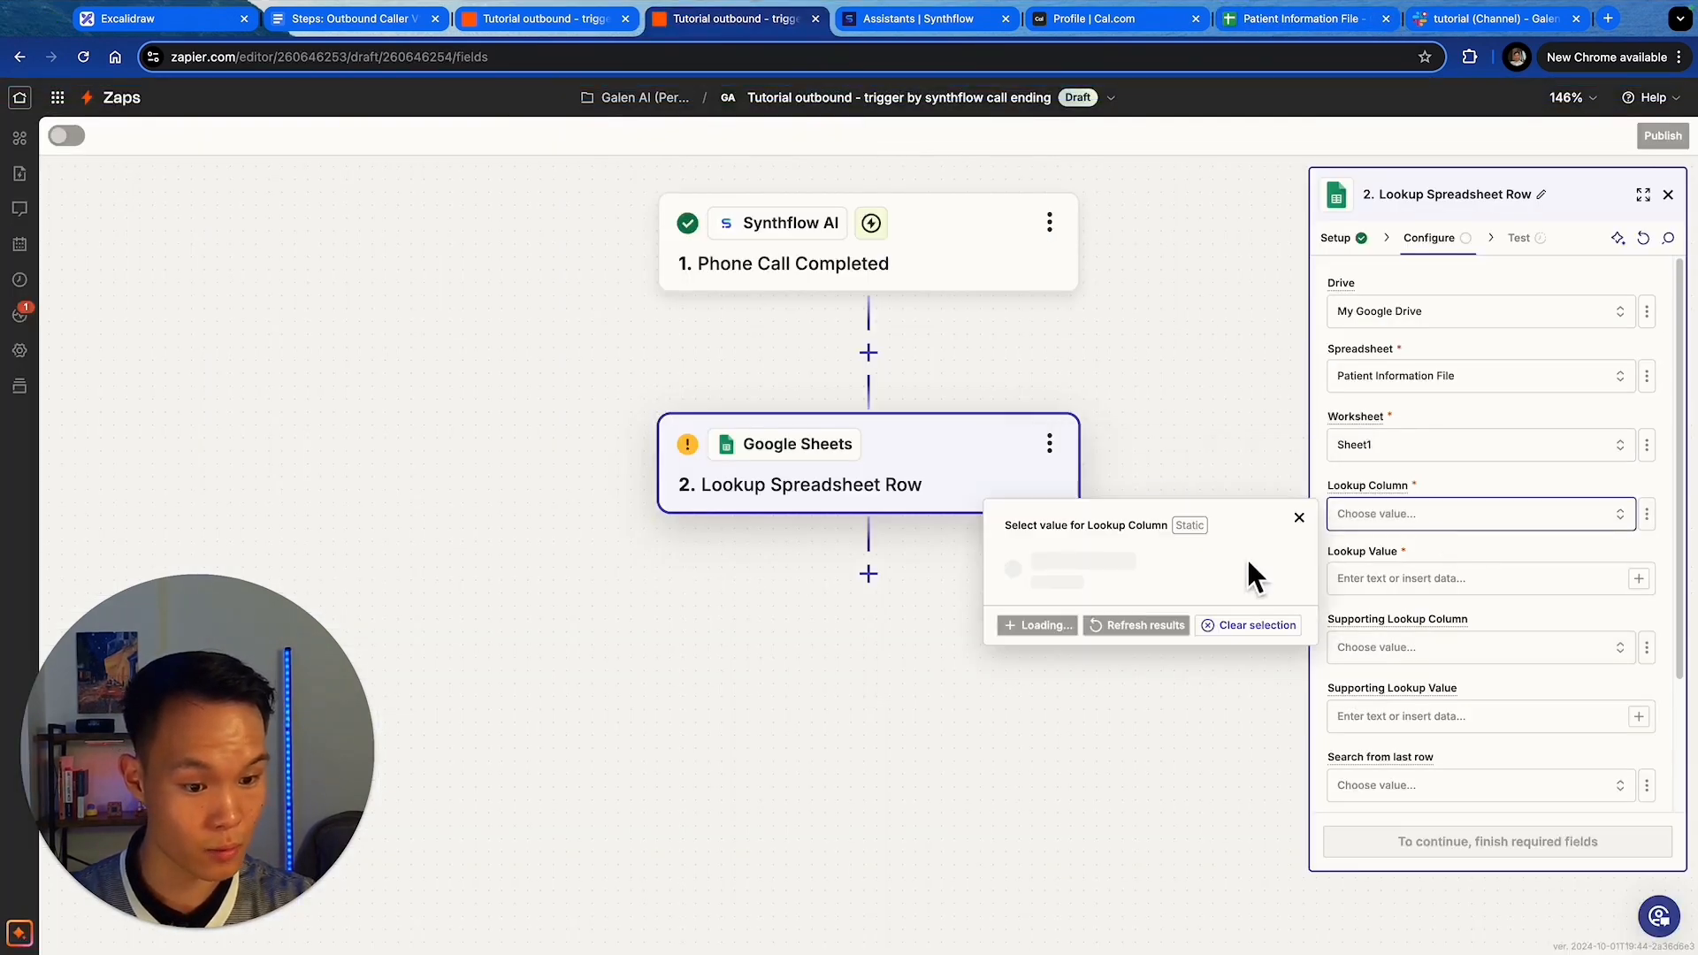
pyautogui.click(1122, 764)
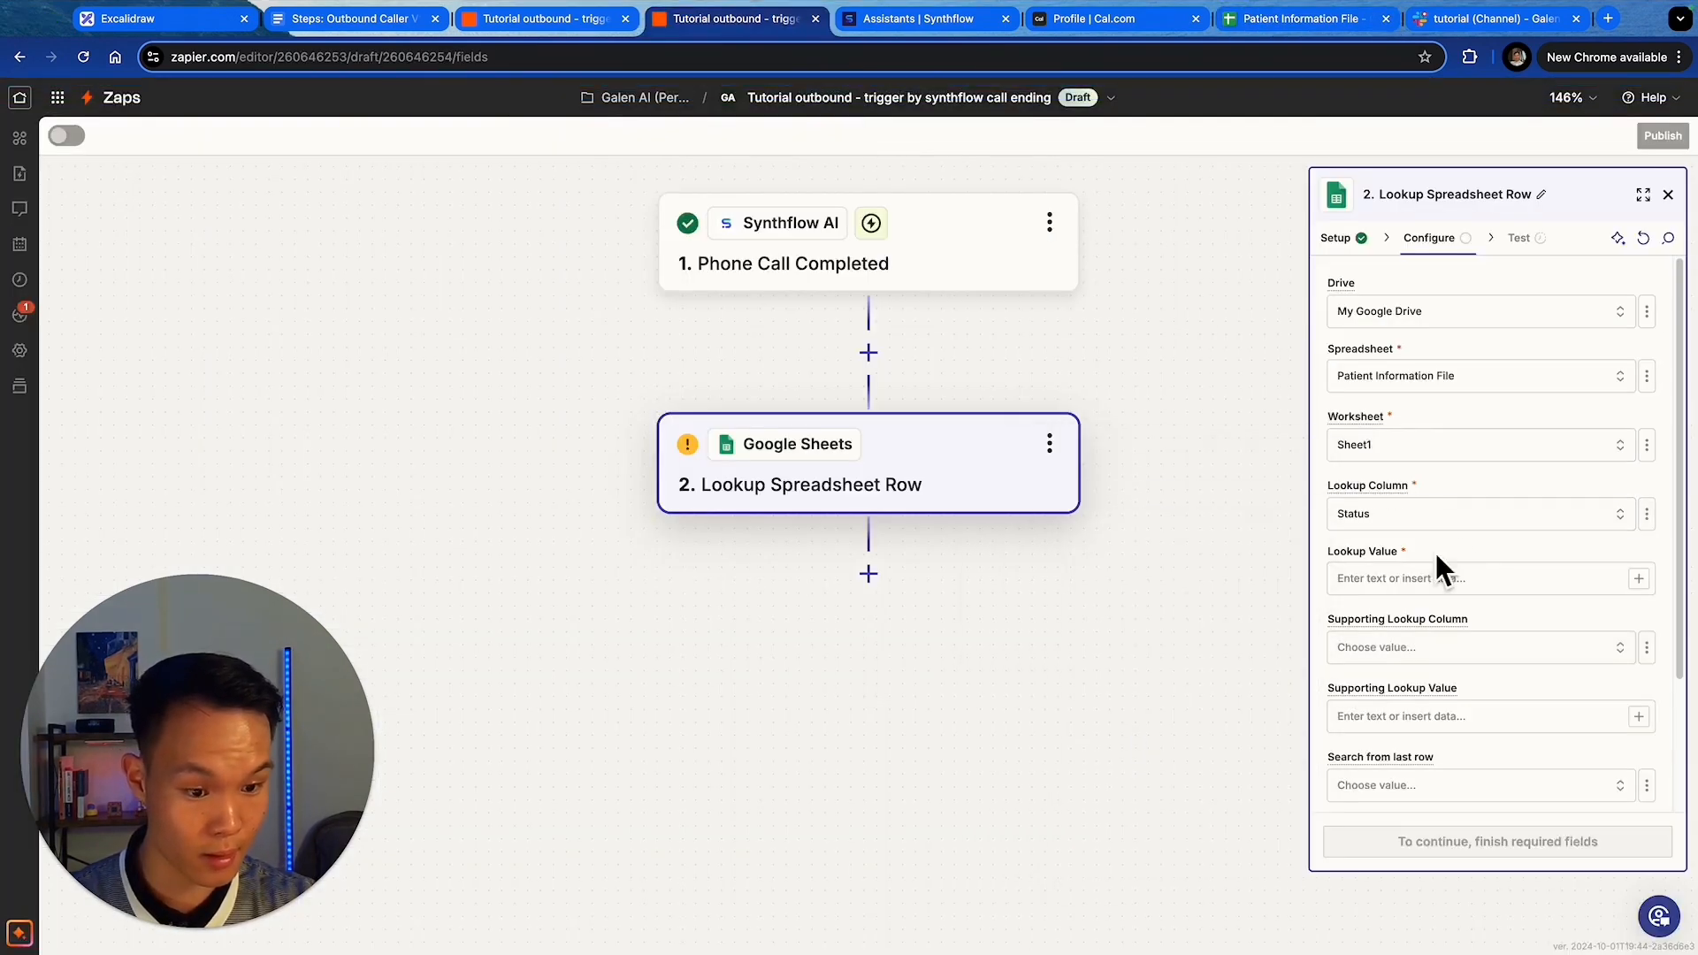
pyautogui.click(1422, 584)
pyautogui.write('Active')
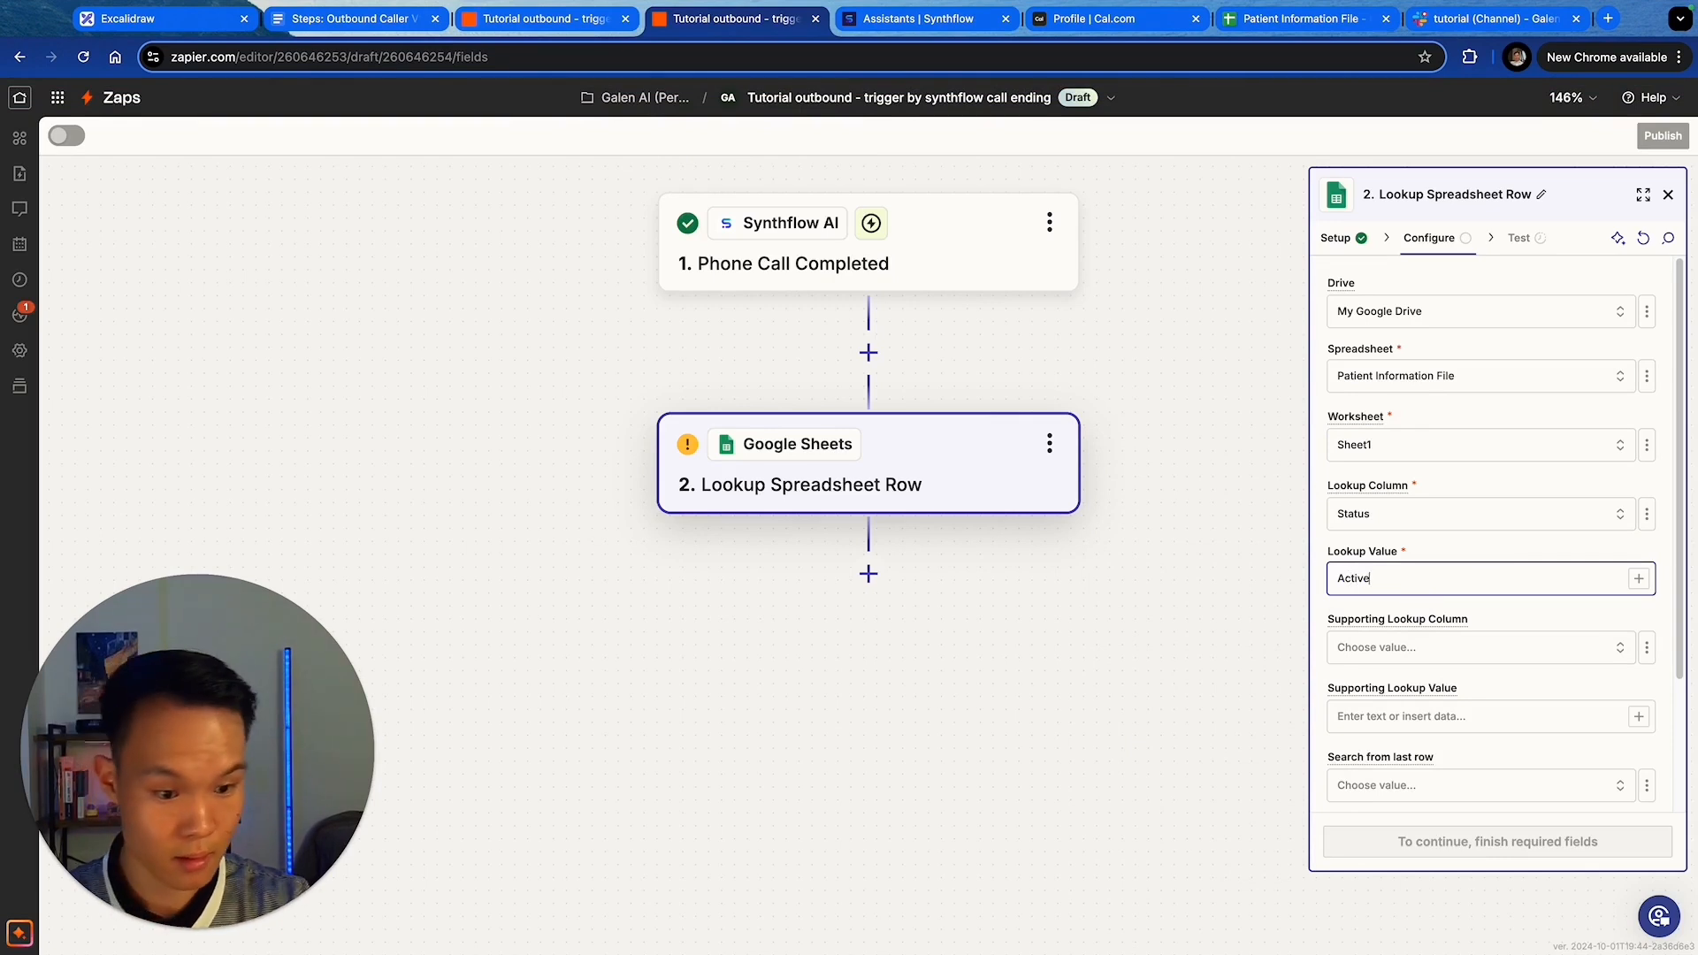
# - Test the Lookup Spreadsheet Row step, review the record it returns, and close the step's settings
pyautogui.click(1421, 652)
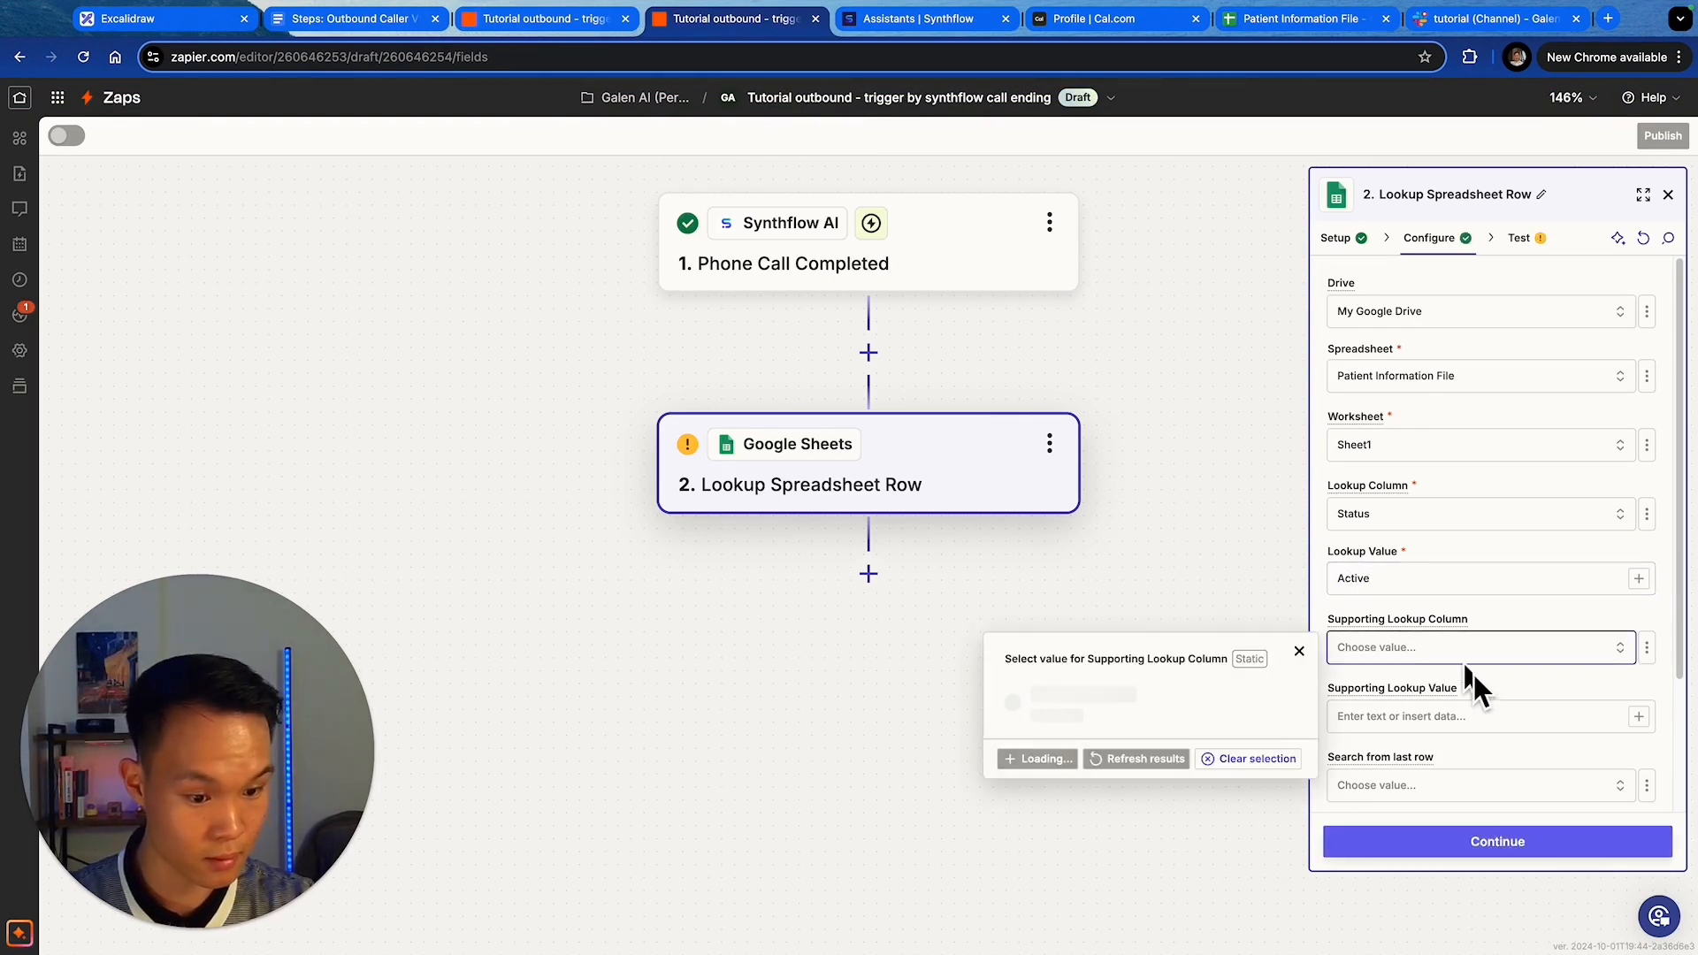
pyautogui.click(1476, 678)
pyautogui.scroll(-3, 1503, 690)
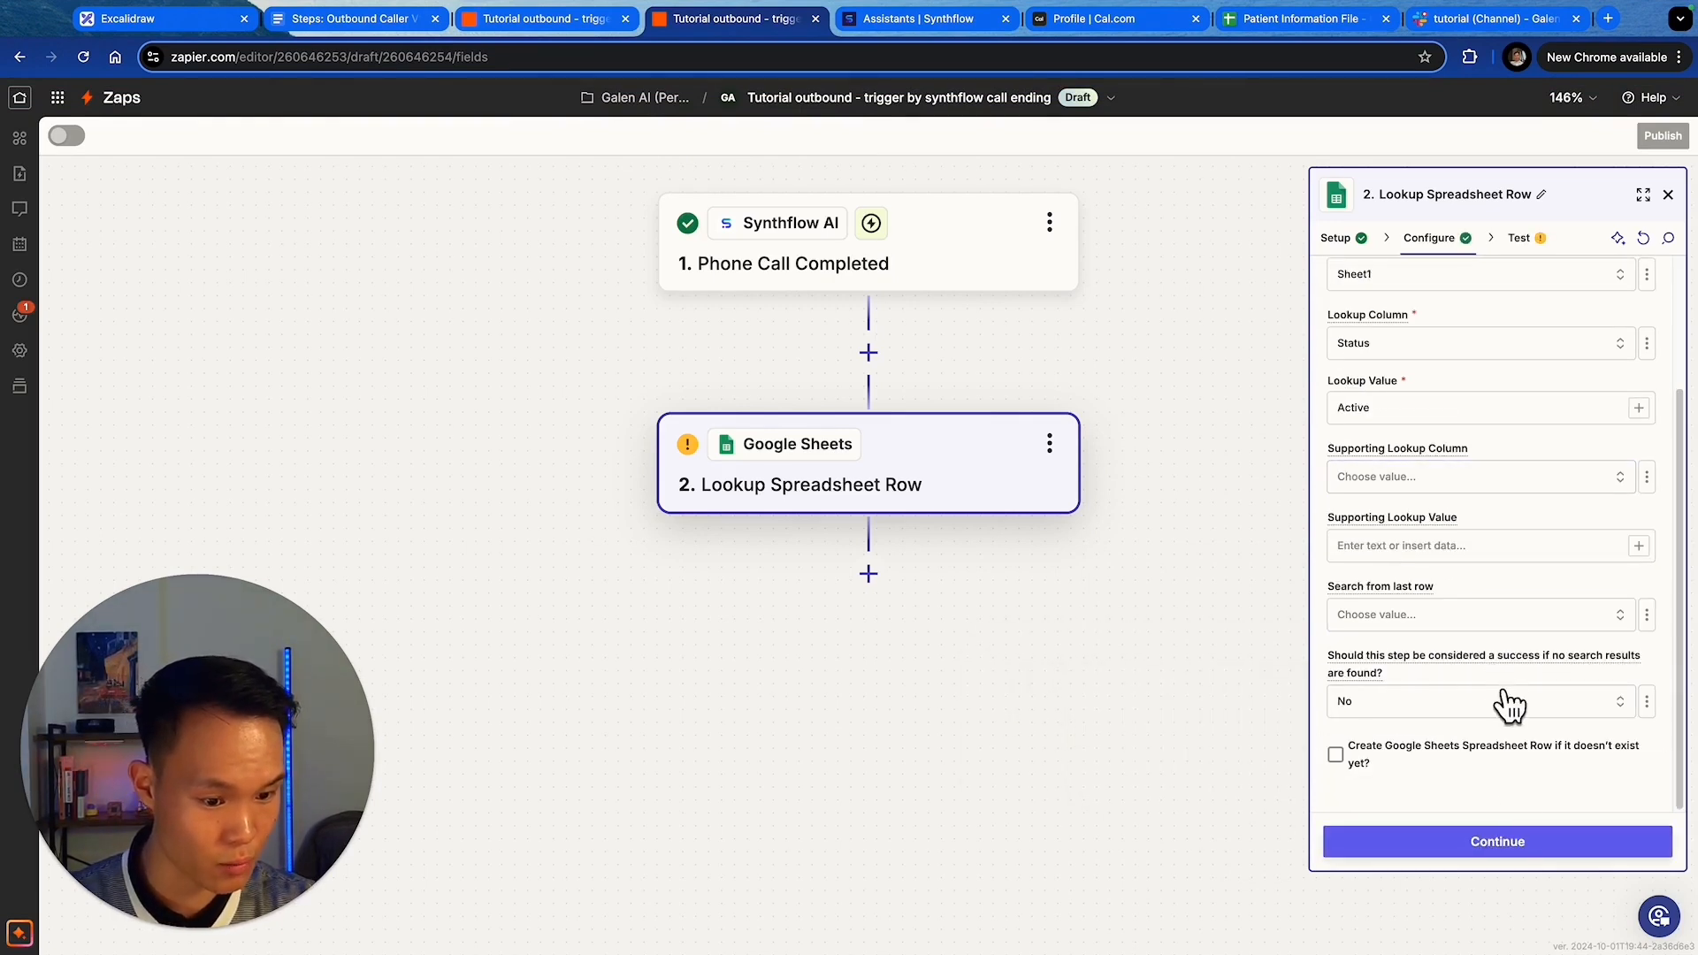
pyautogui.click(1512, 841)
pyautogui.click(1530, 842)
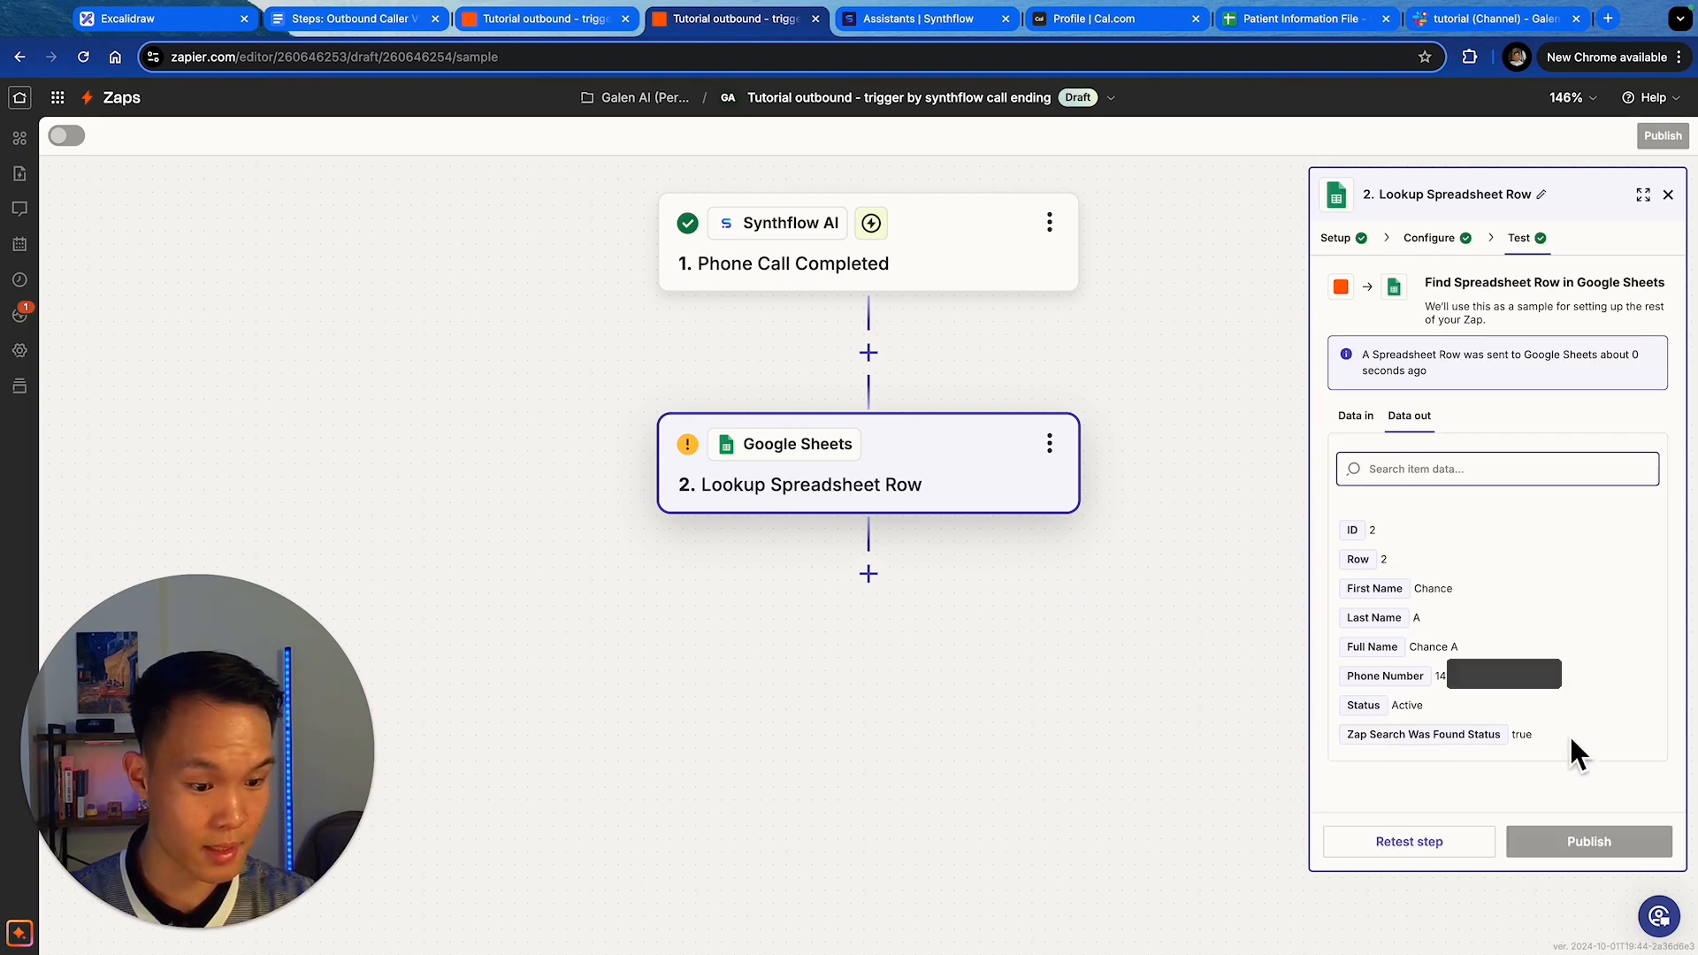
pyautogui.moveTo(1573, 751); pyautogui.dragTo(1351, 539)
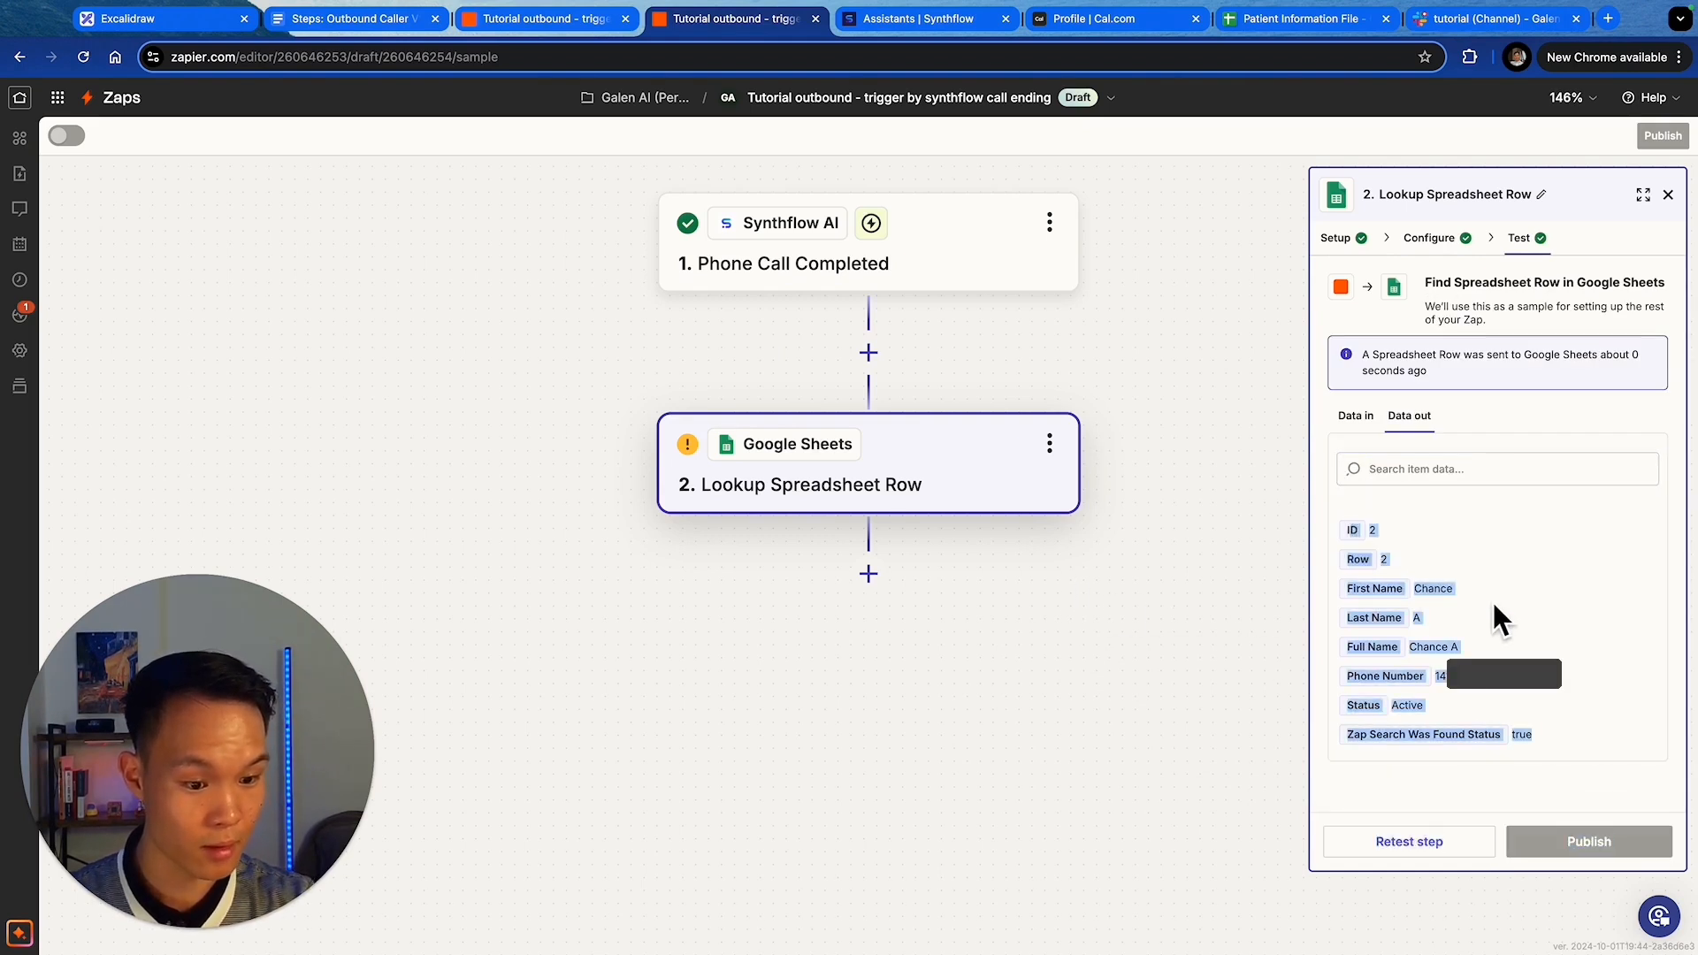
pyautogui.click(1505, 608)
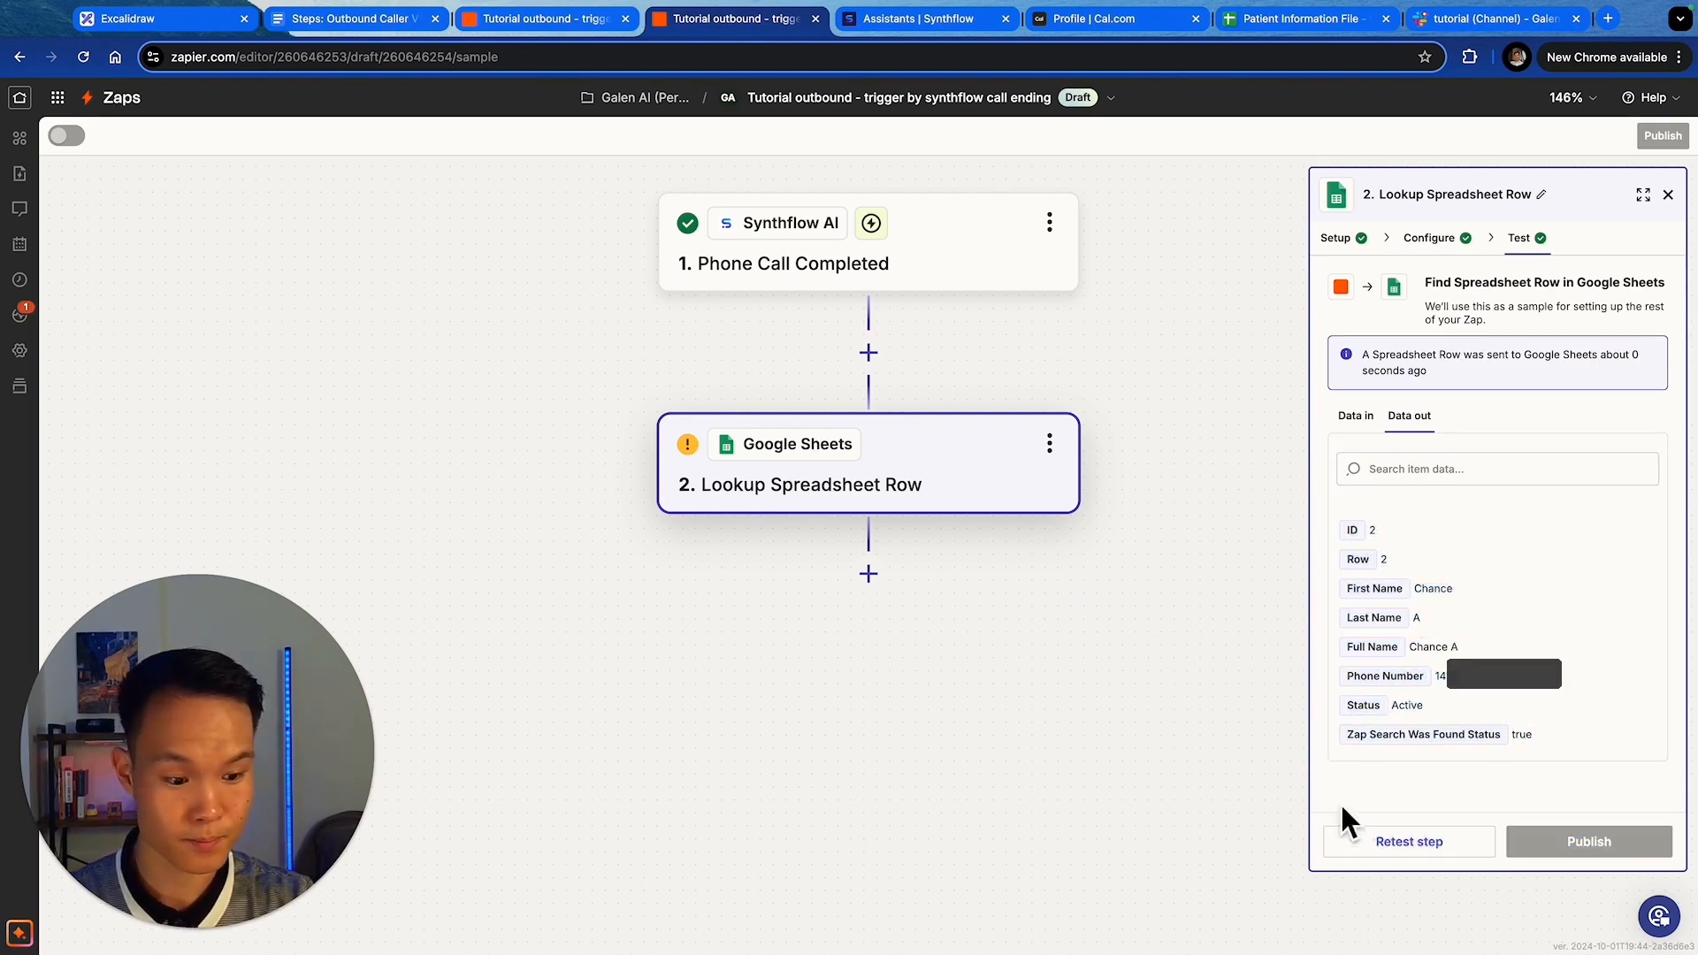
pyautogui.click(1668, 193)
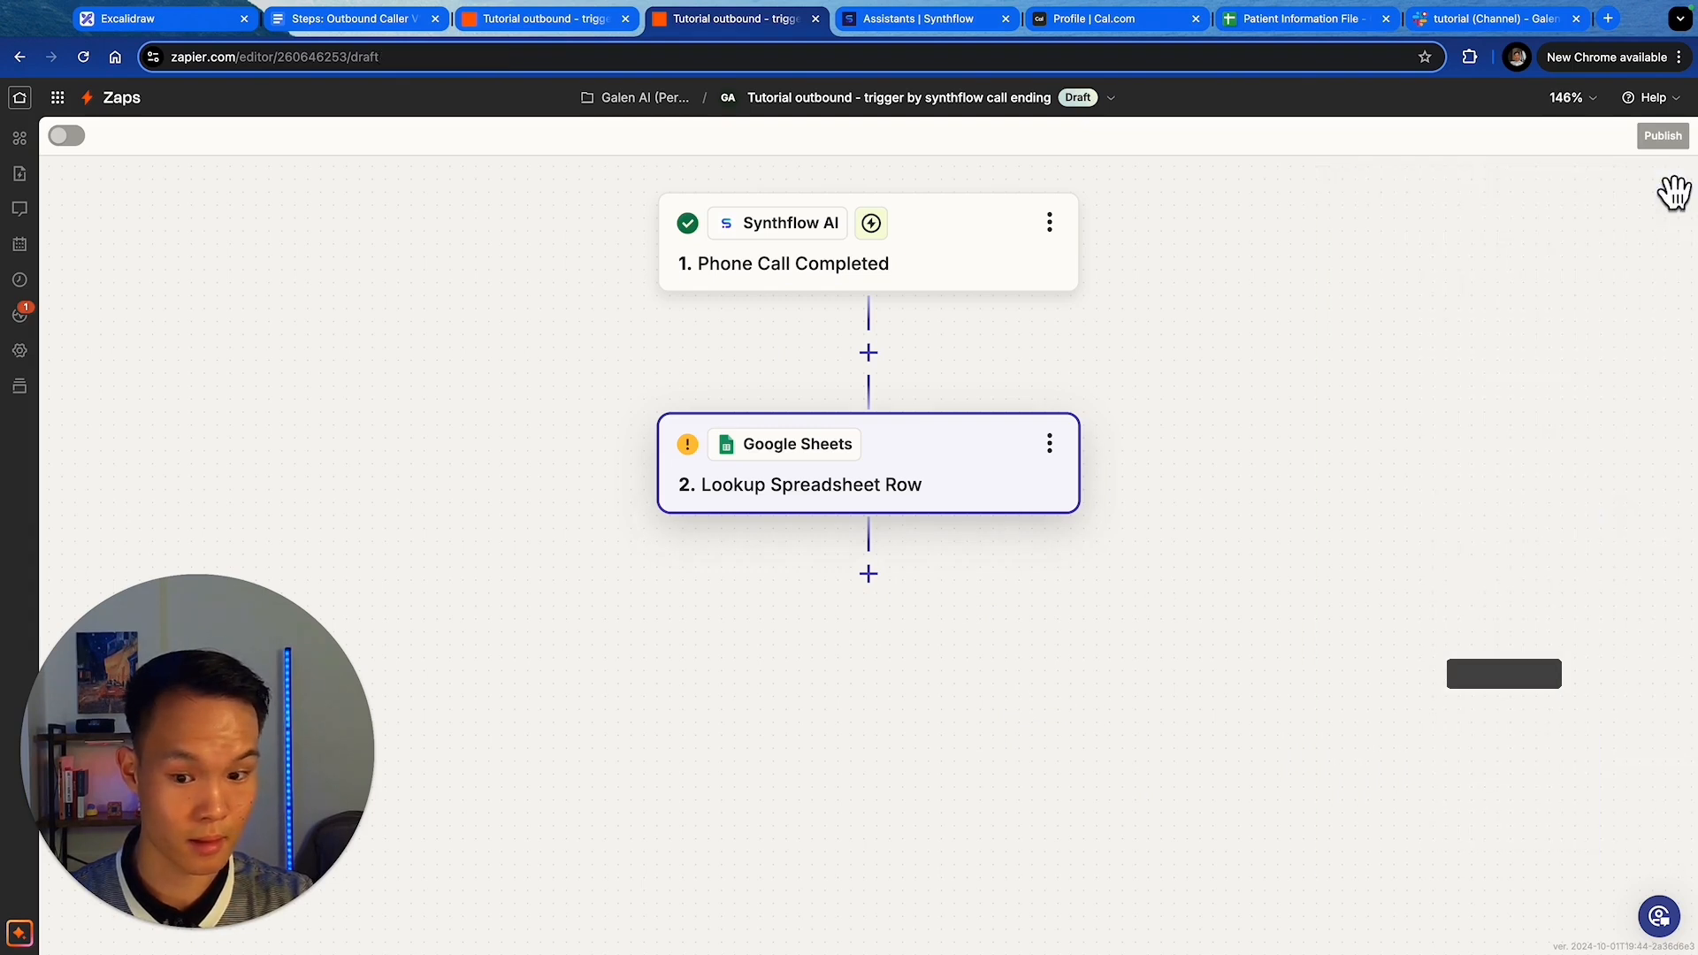
# - Check Flow #2 in the Excalidraw diagram and add a Google Sheets Update Spreadsheet Row action after the lookup
pyautogui.click(868, 574)
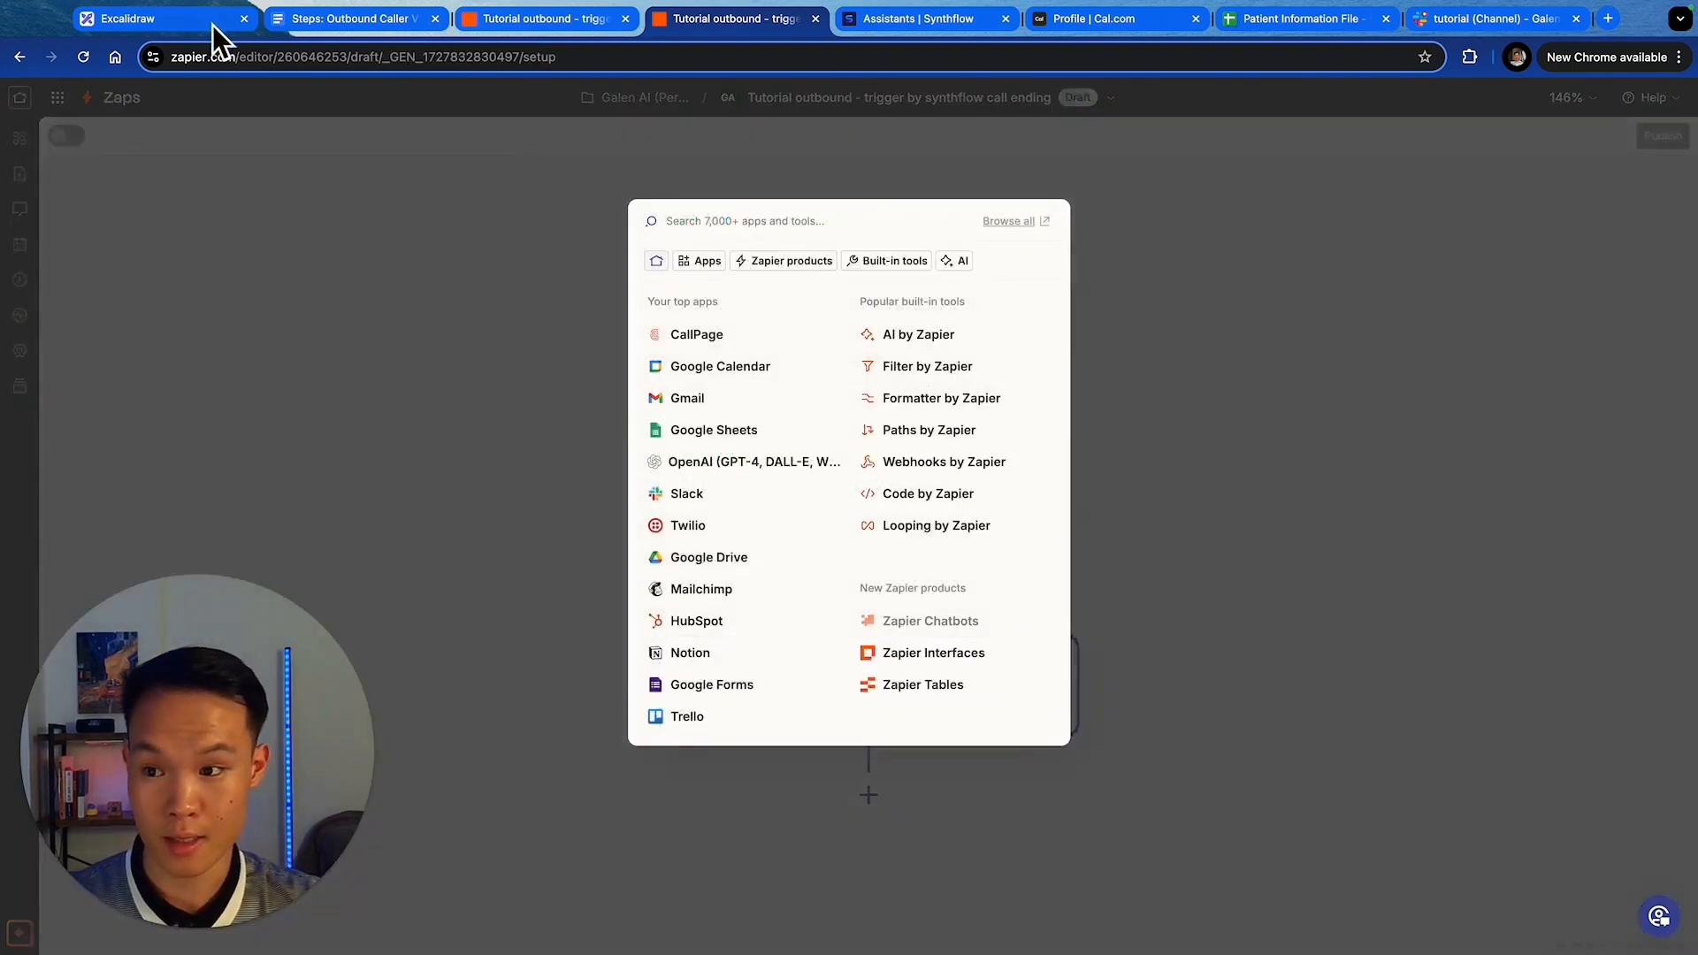
pyautogui.click(212, 21)
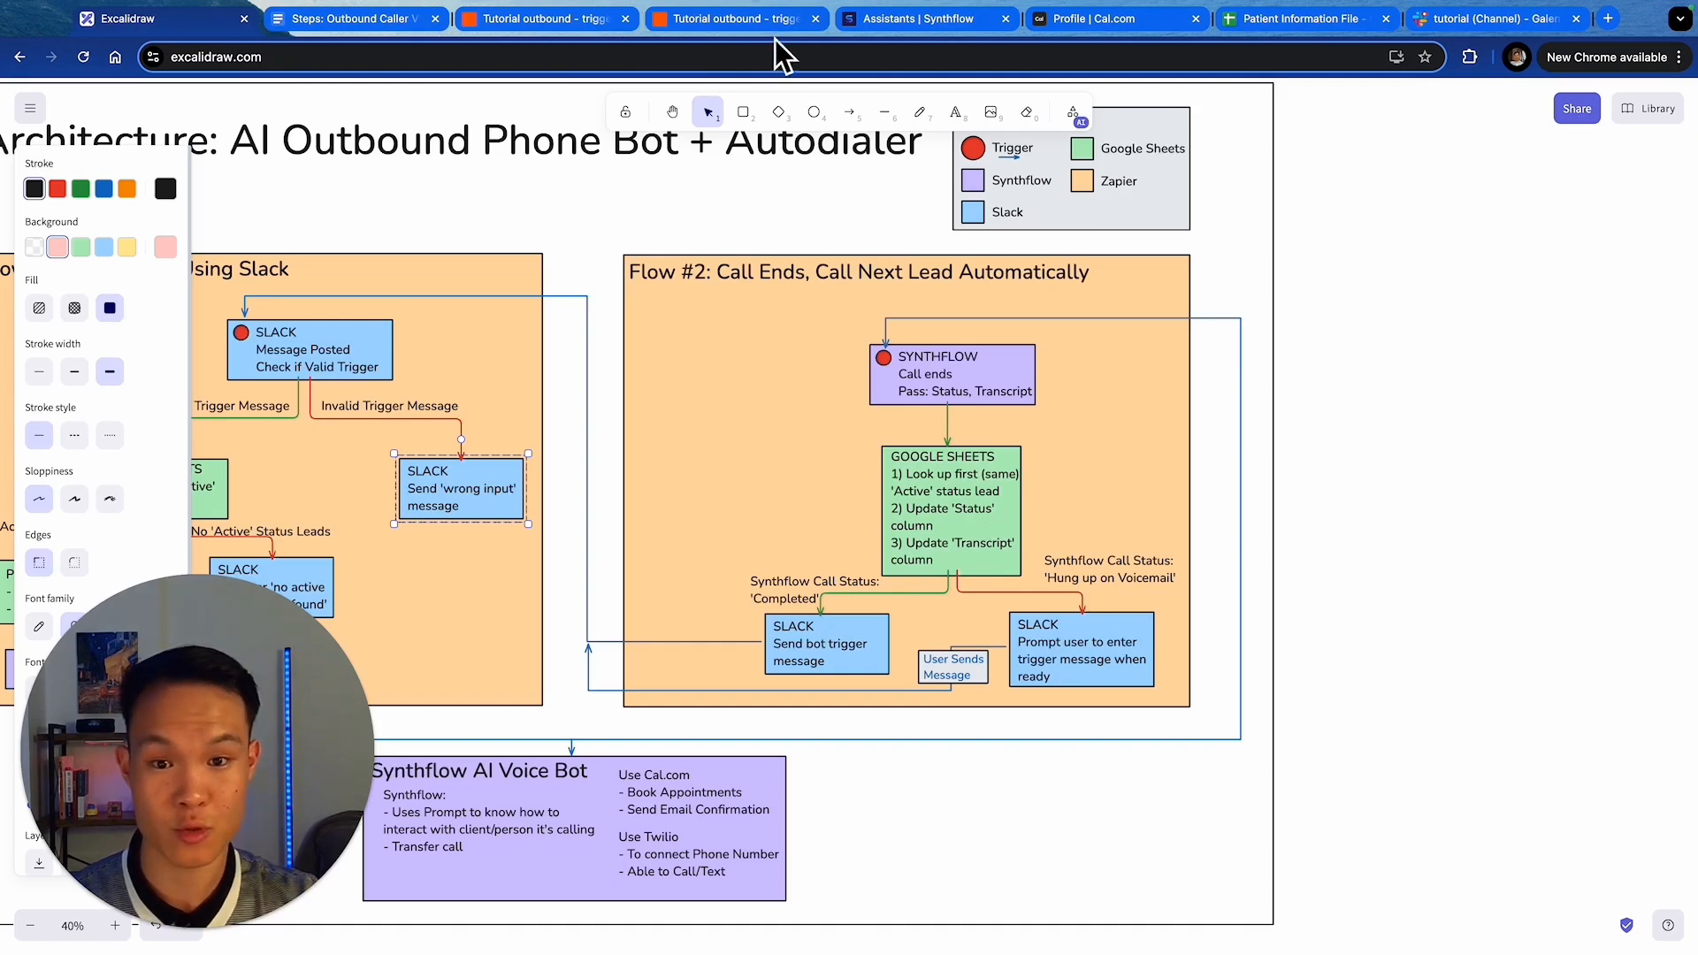
pyautogui.click(718, 25)
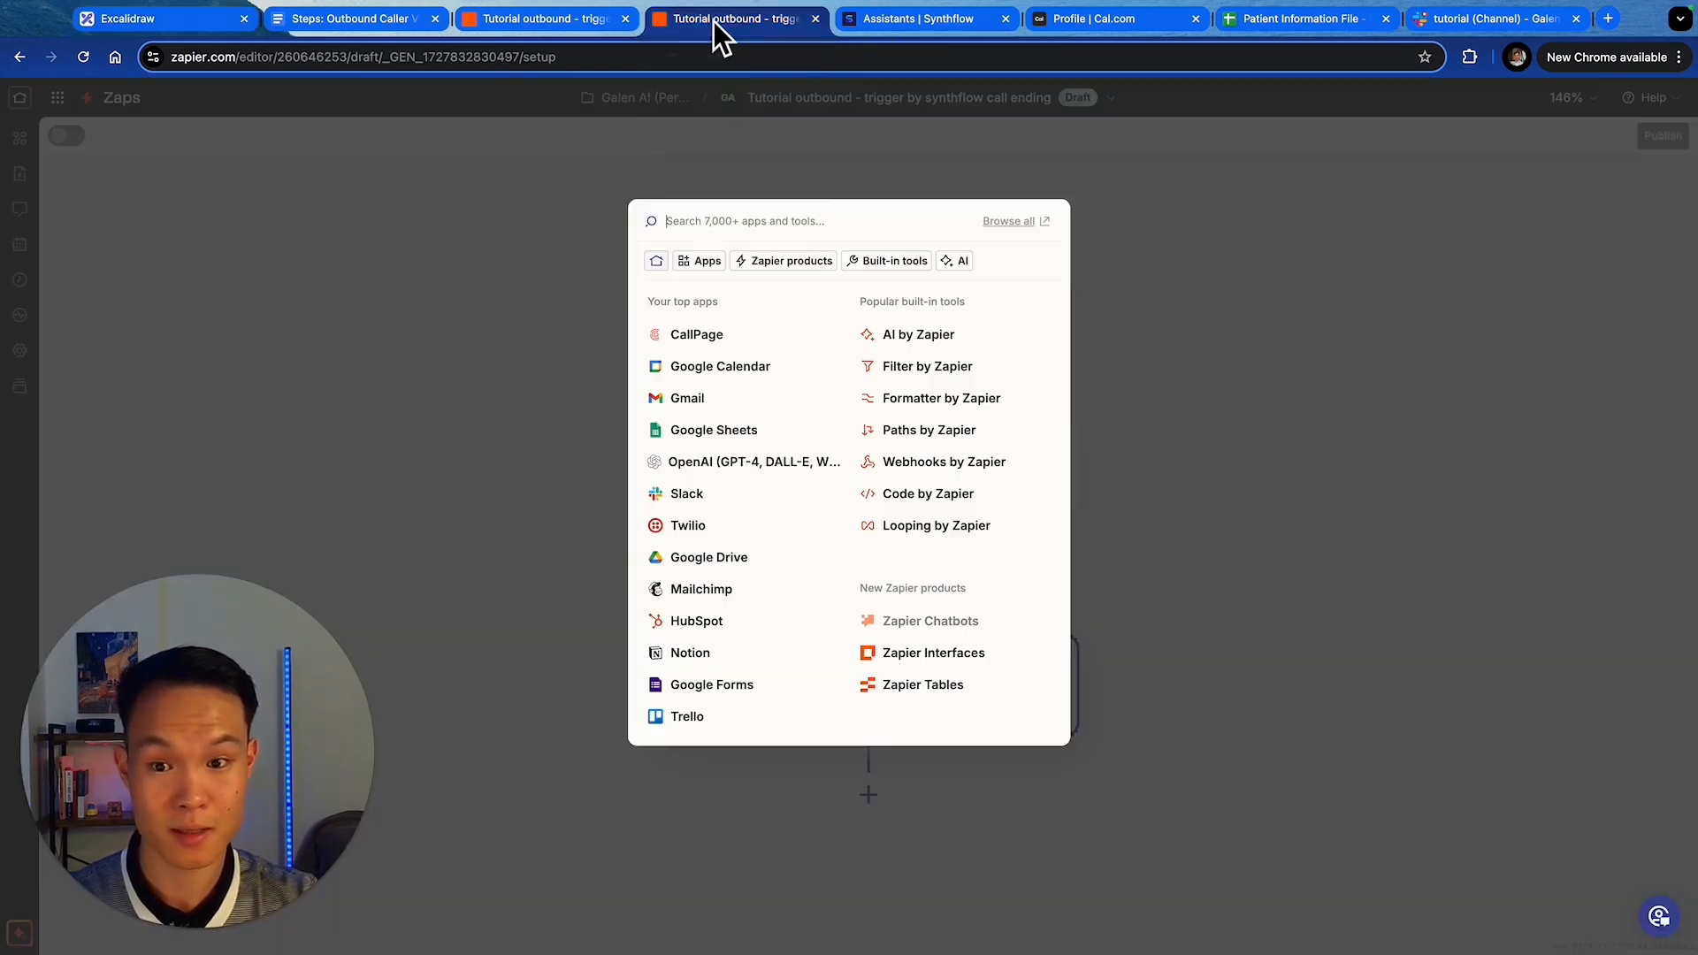
pyautogui.click(713, 430)
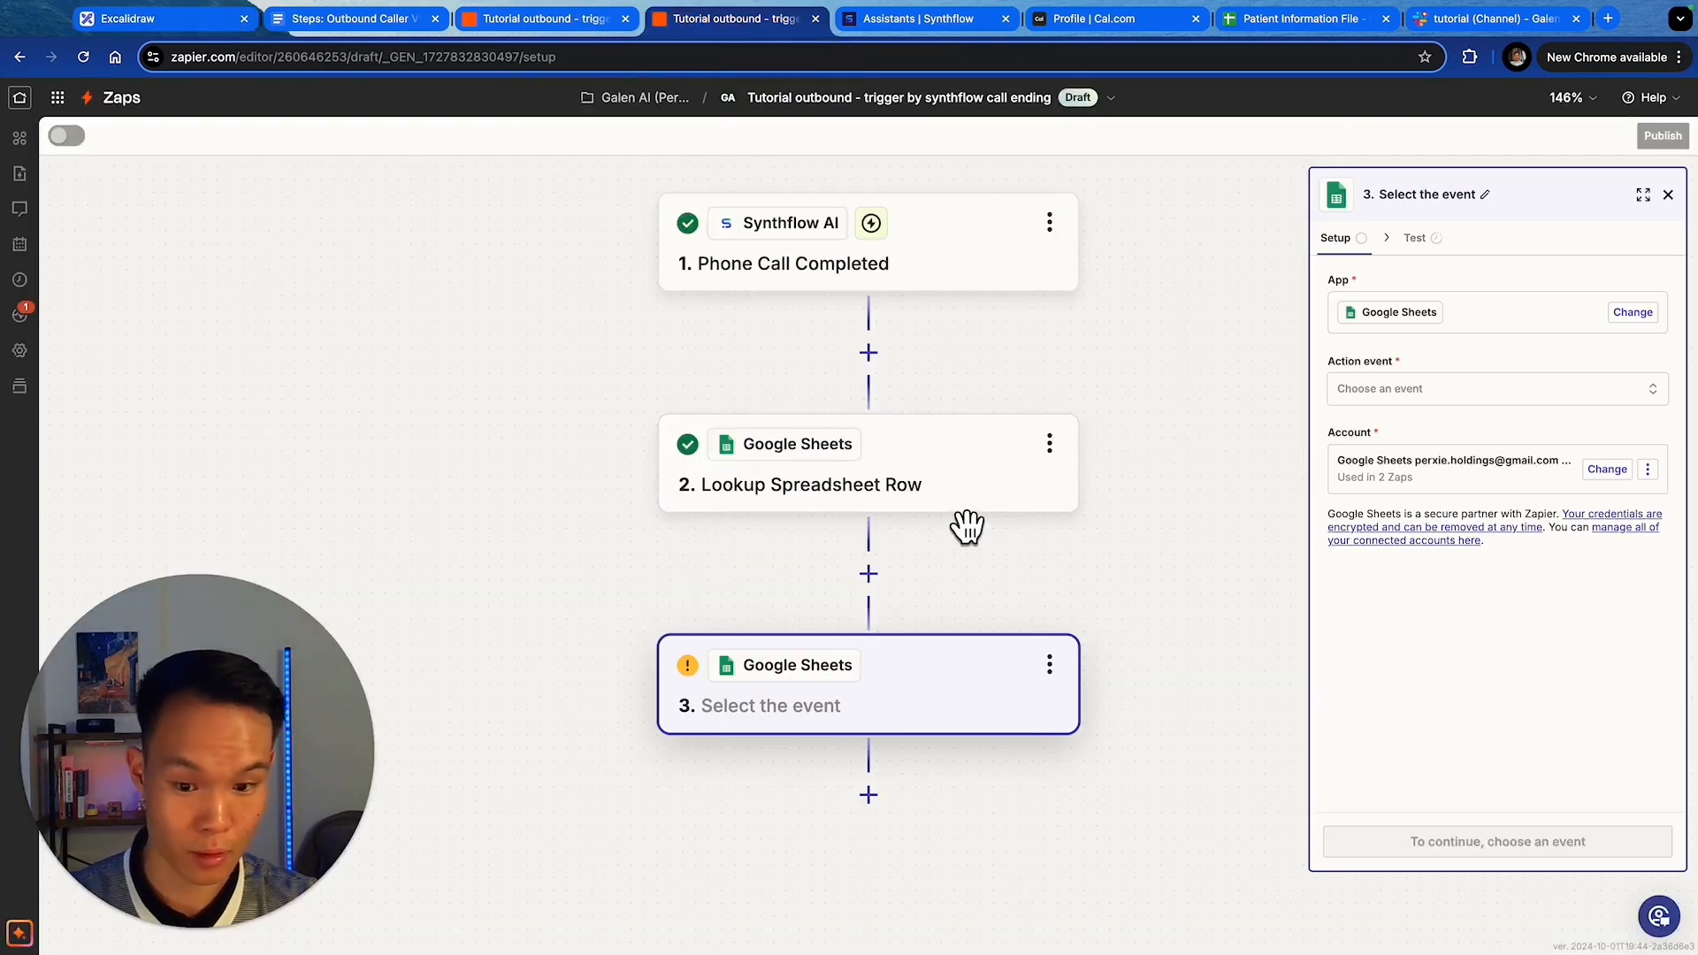
pyautogui.click(1421, 389)
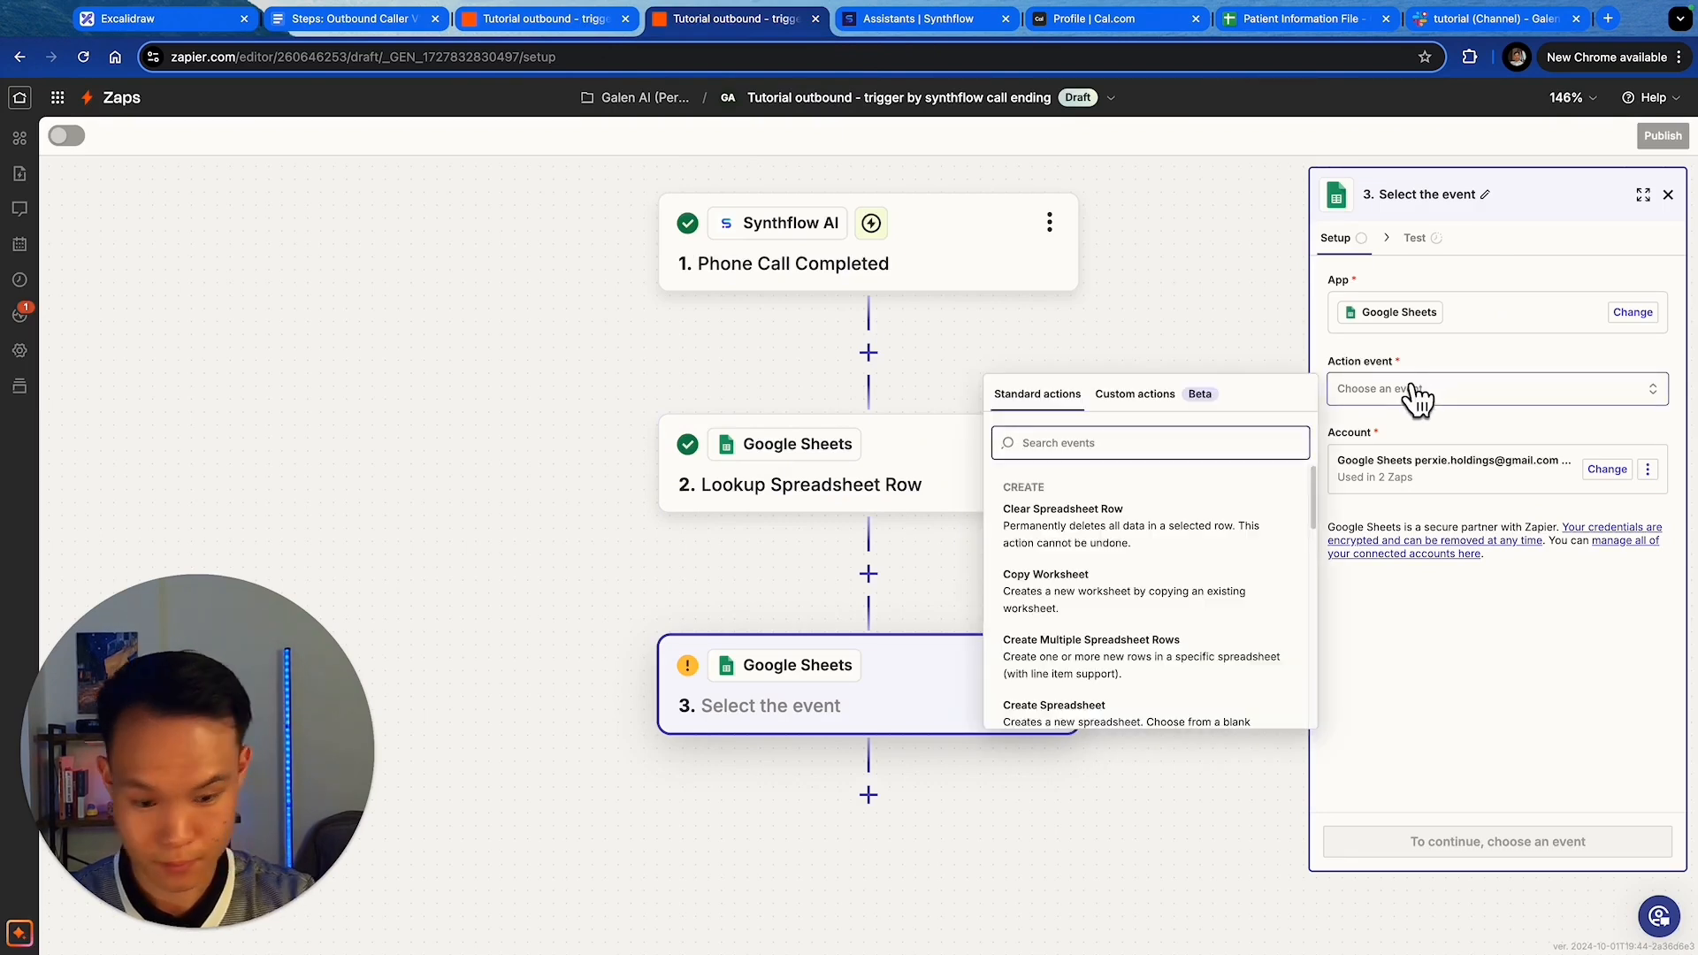
pyautogui.write('update')
pyautogui.press('Return')
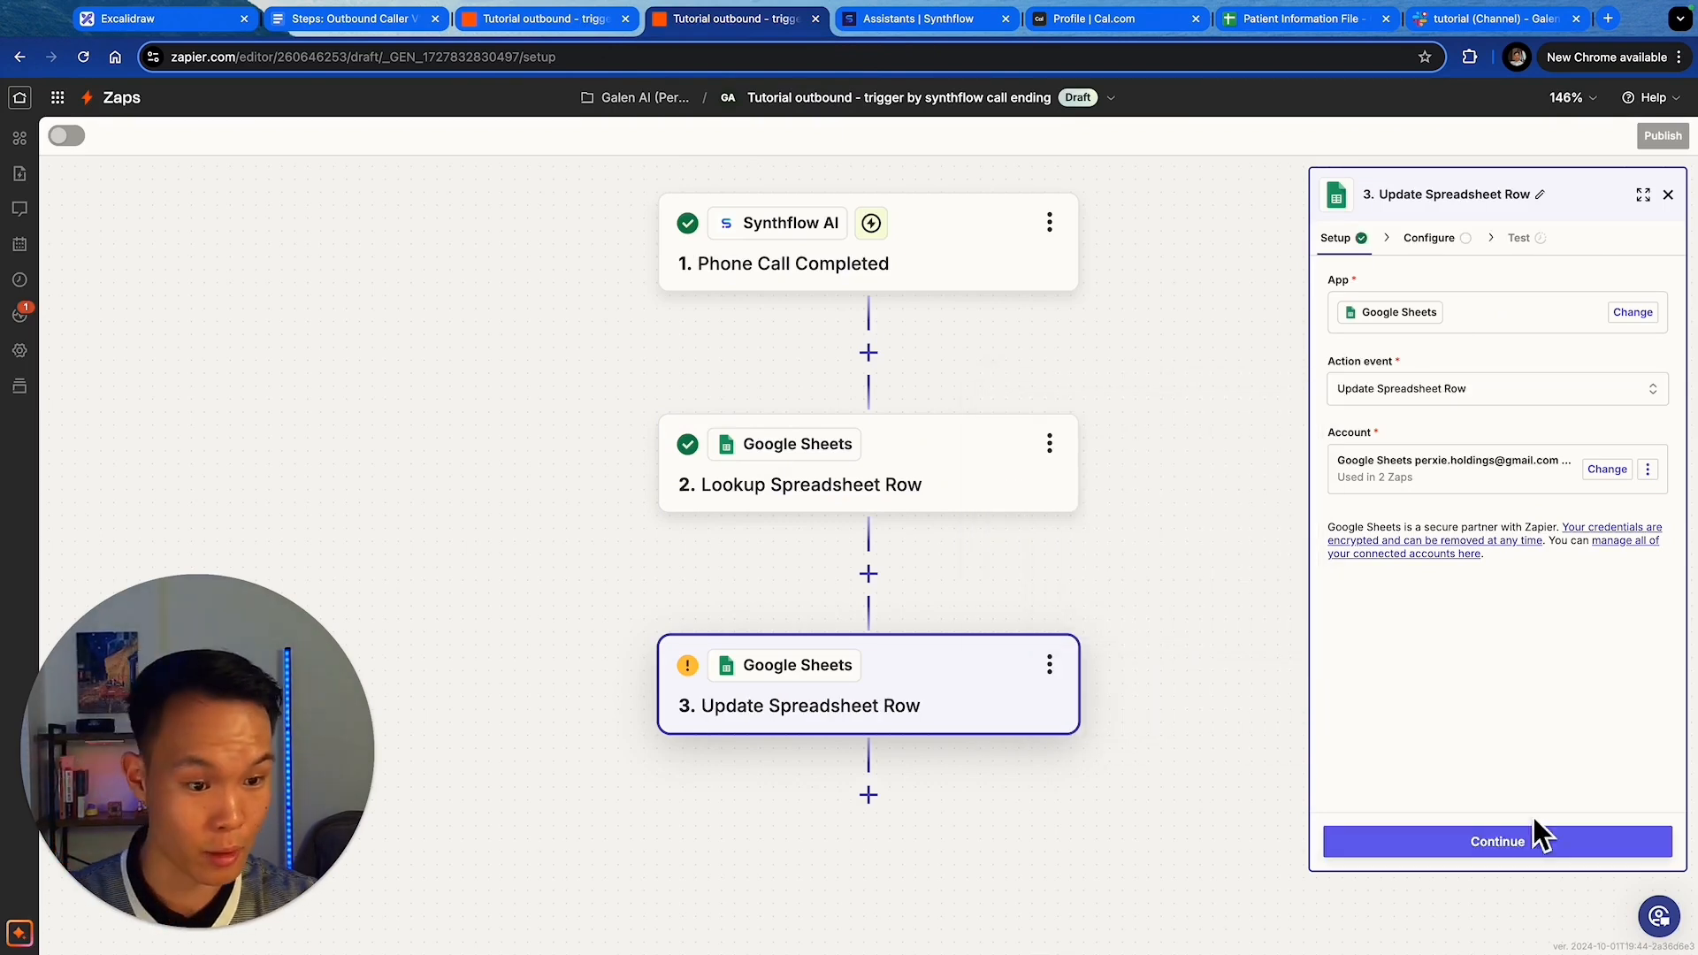
# - Point the row update to My Google Drive, the Patient Information File spreadsheet and its Sheet1 worksheet
pyautogui.click(1514, 845)
pyautogui.click(1419, 318)
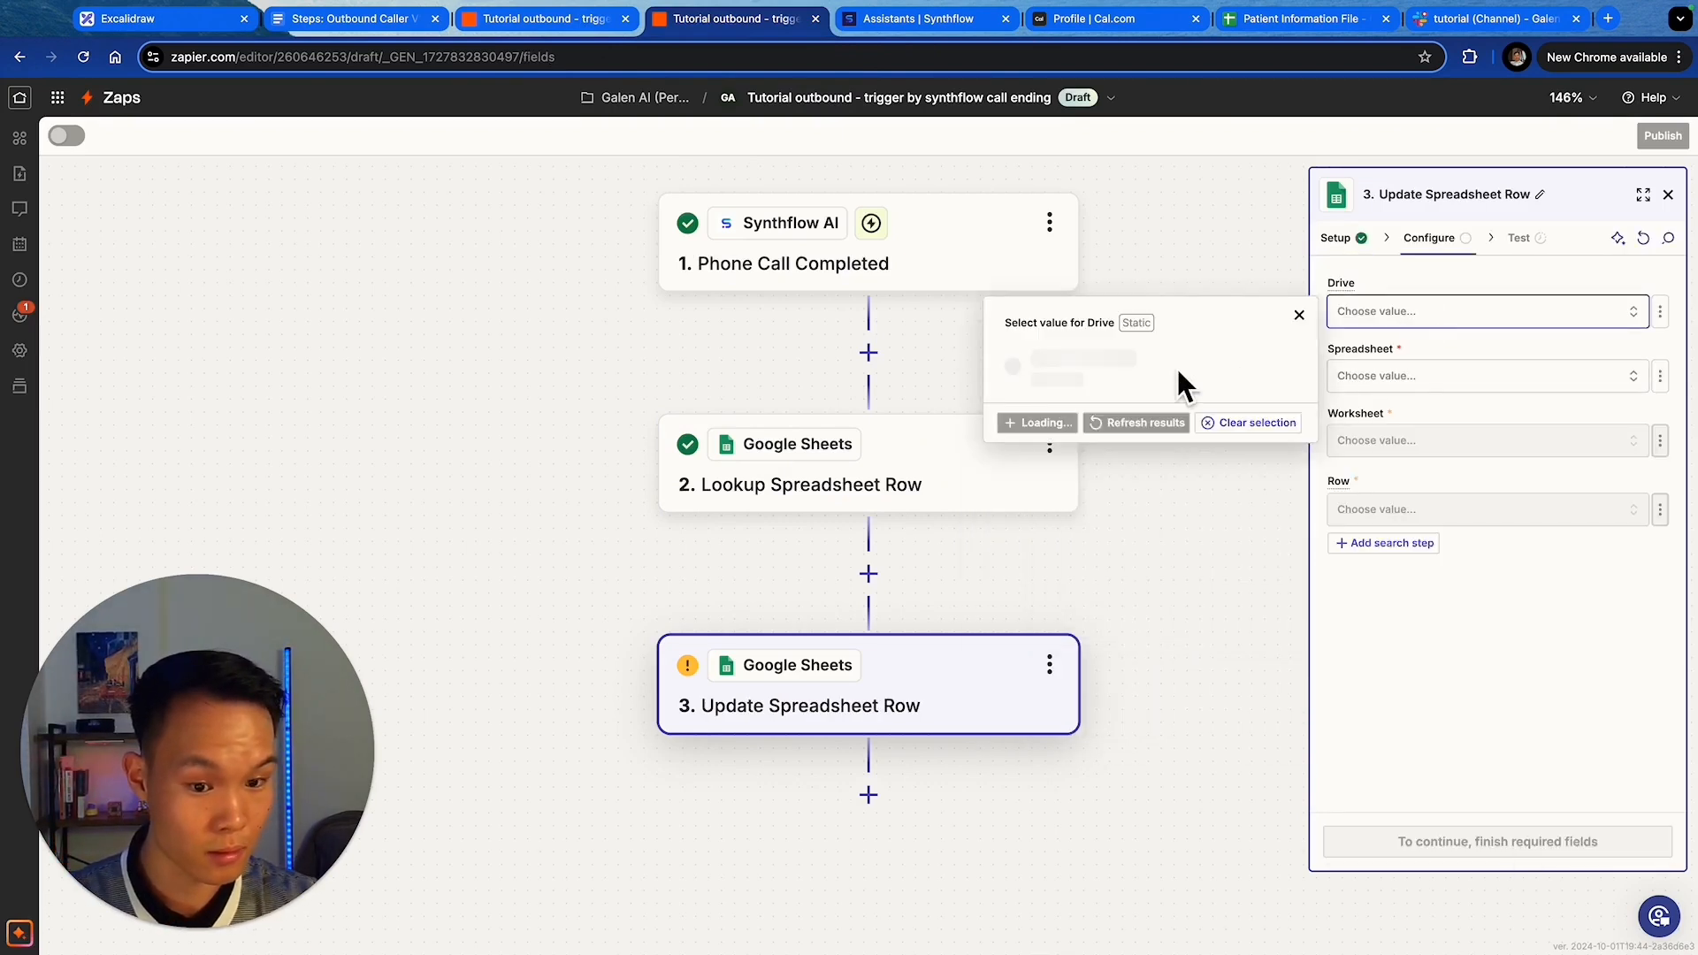
pyautogui.click(1123, 354)
pyautogui.click(1442, 378)
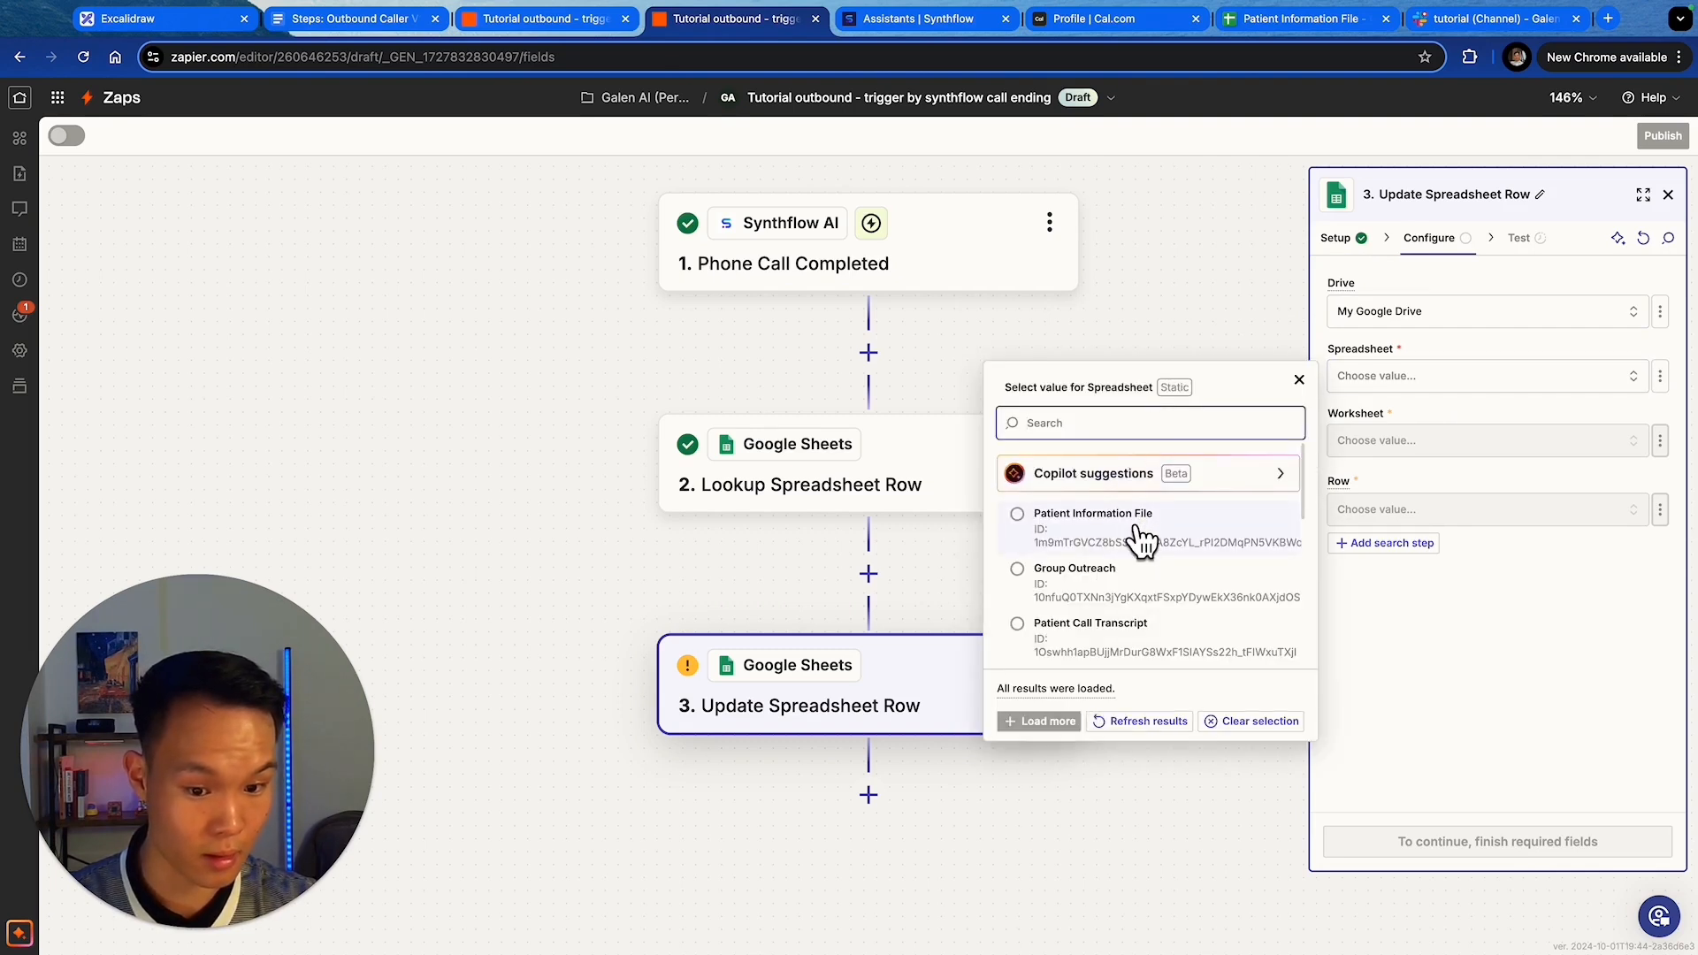
pyautogui.click(1159, 544)
pyautogui.click(1418, 447)
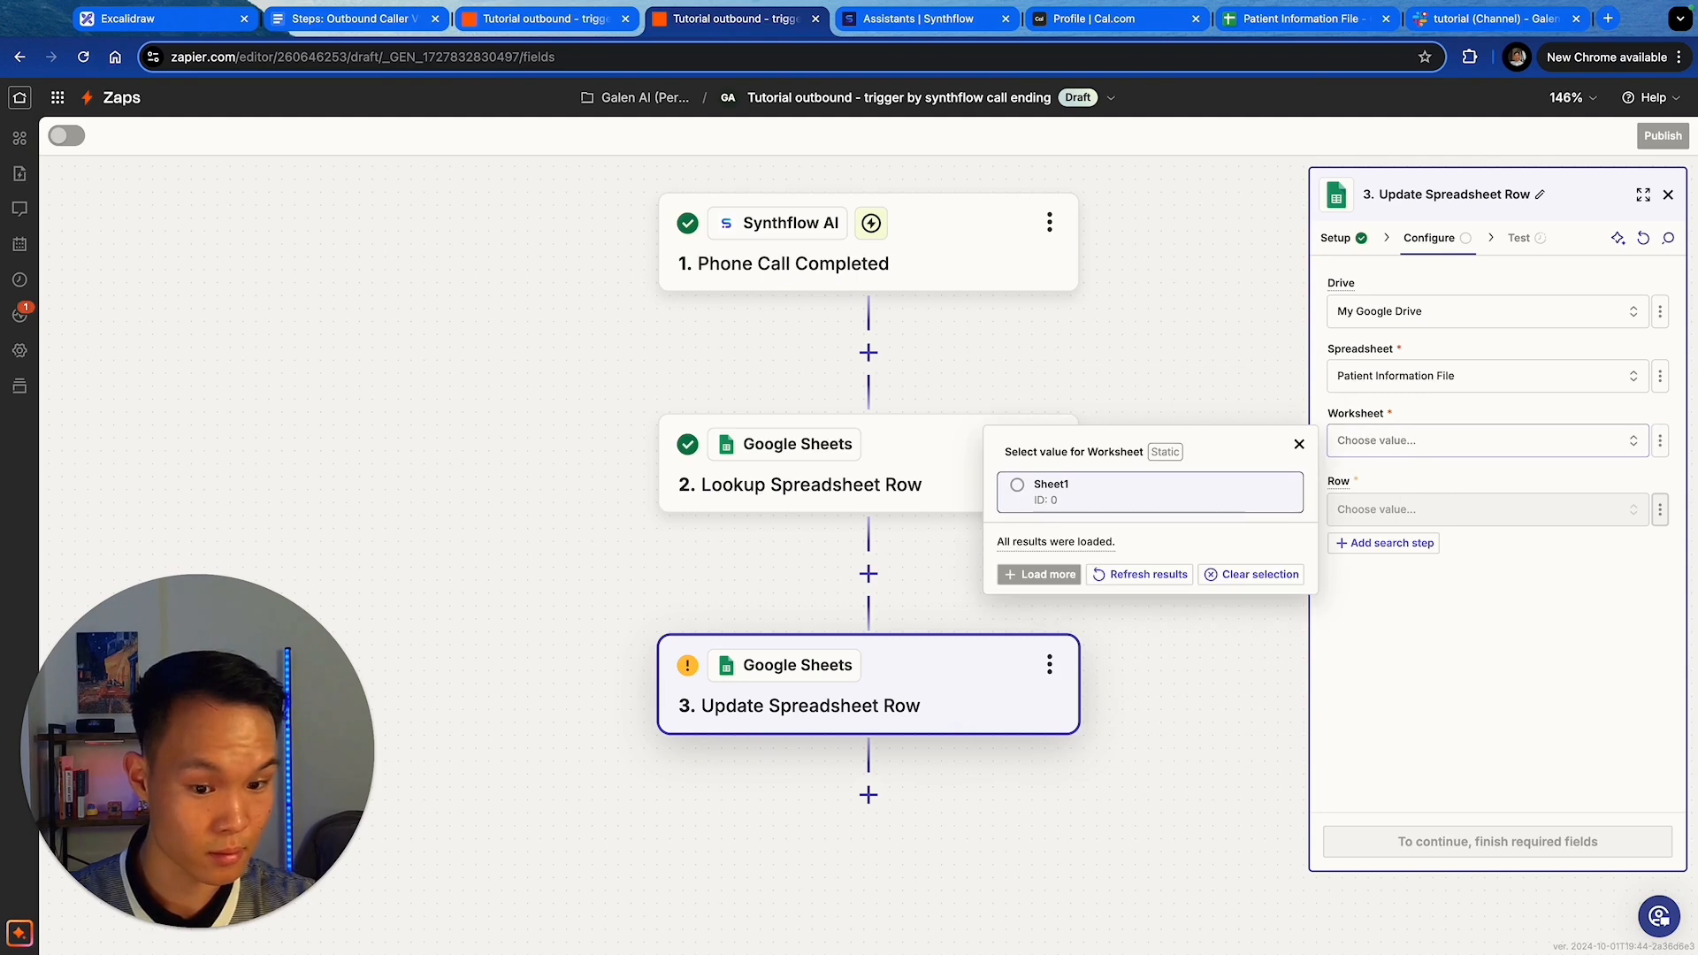
pyautogui.click(1159, 503)
# - Add a search step for the row update's Row value and compare it with the existing lookup step
pyautogui.click(1381, 516)
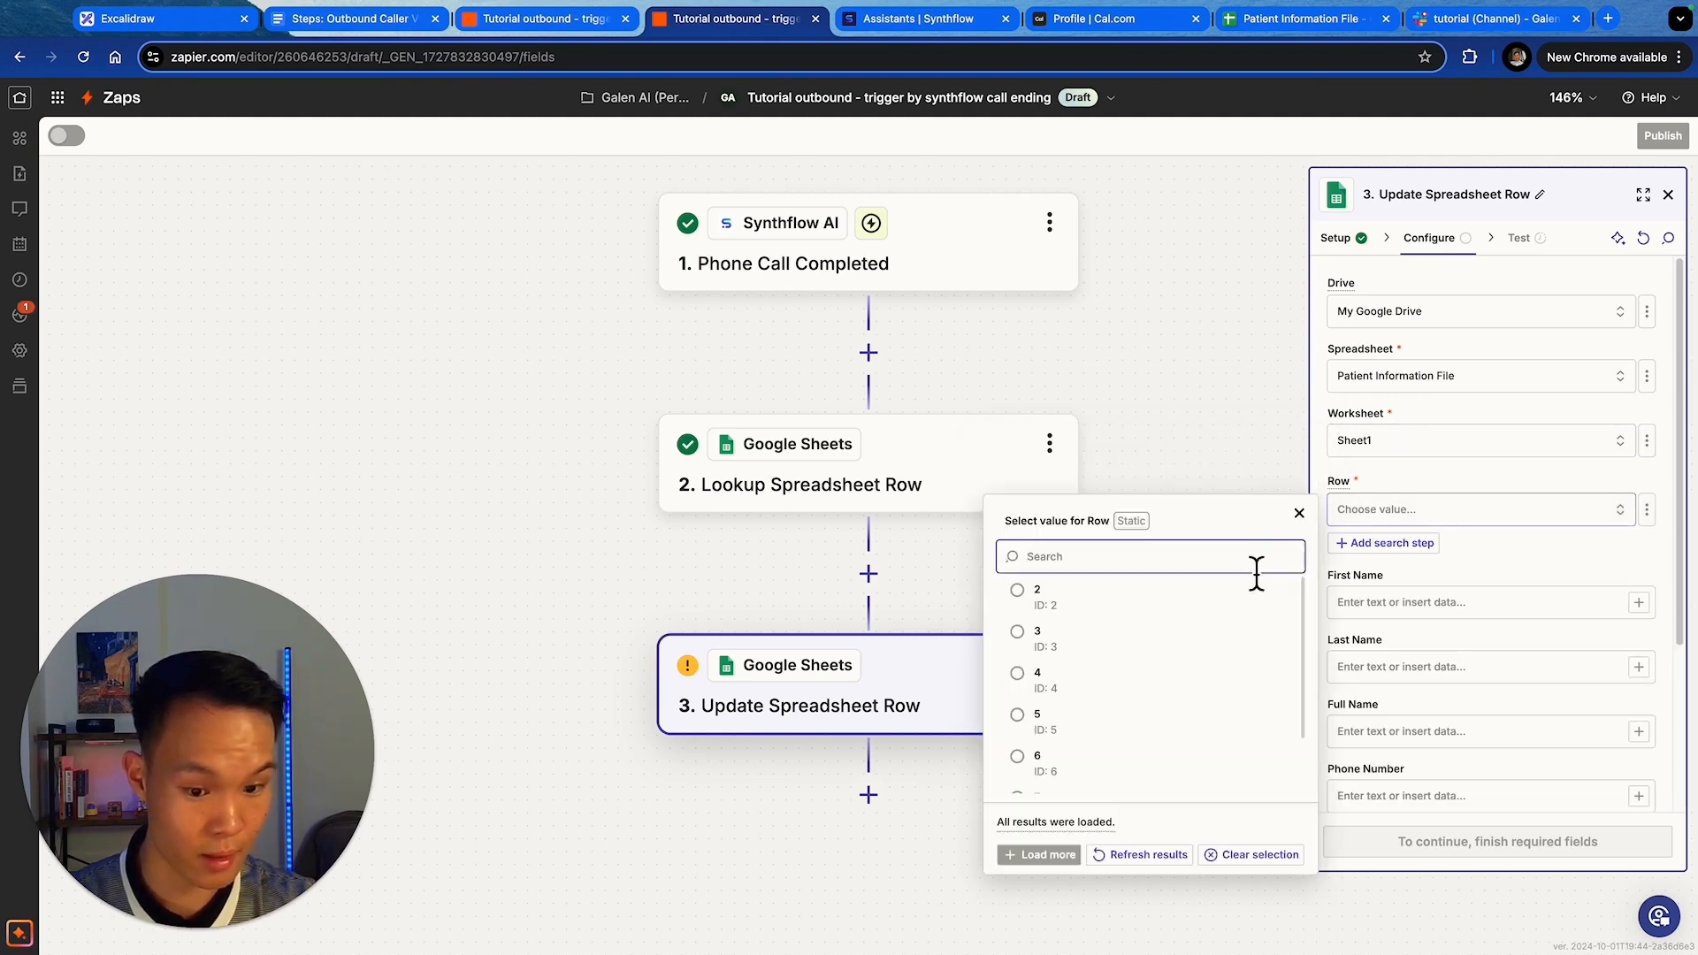
pyautogui.scroll(-1, 1204, 625)
pyautogui.scroll(1, 1204, 630)
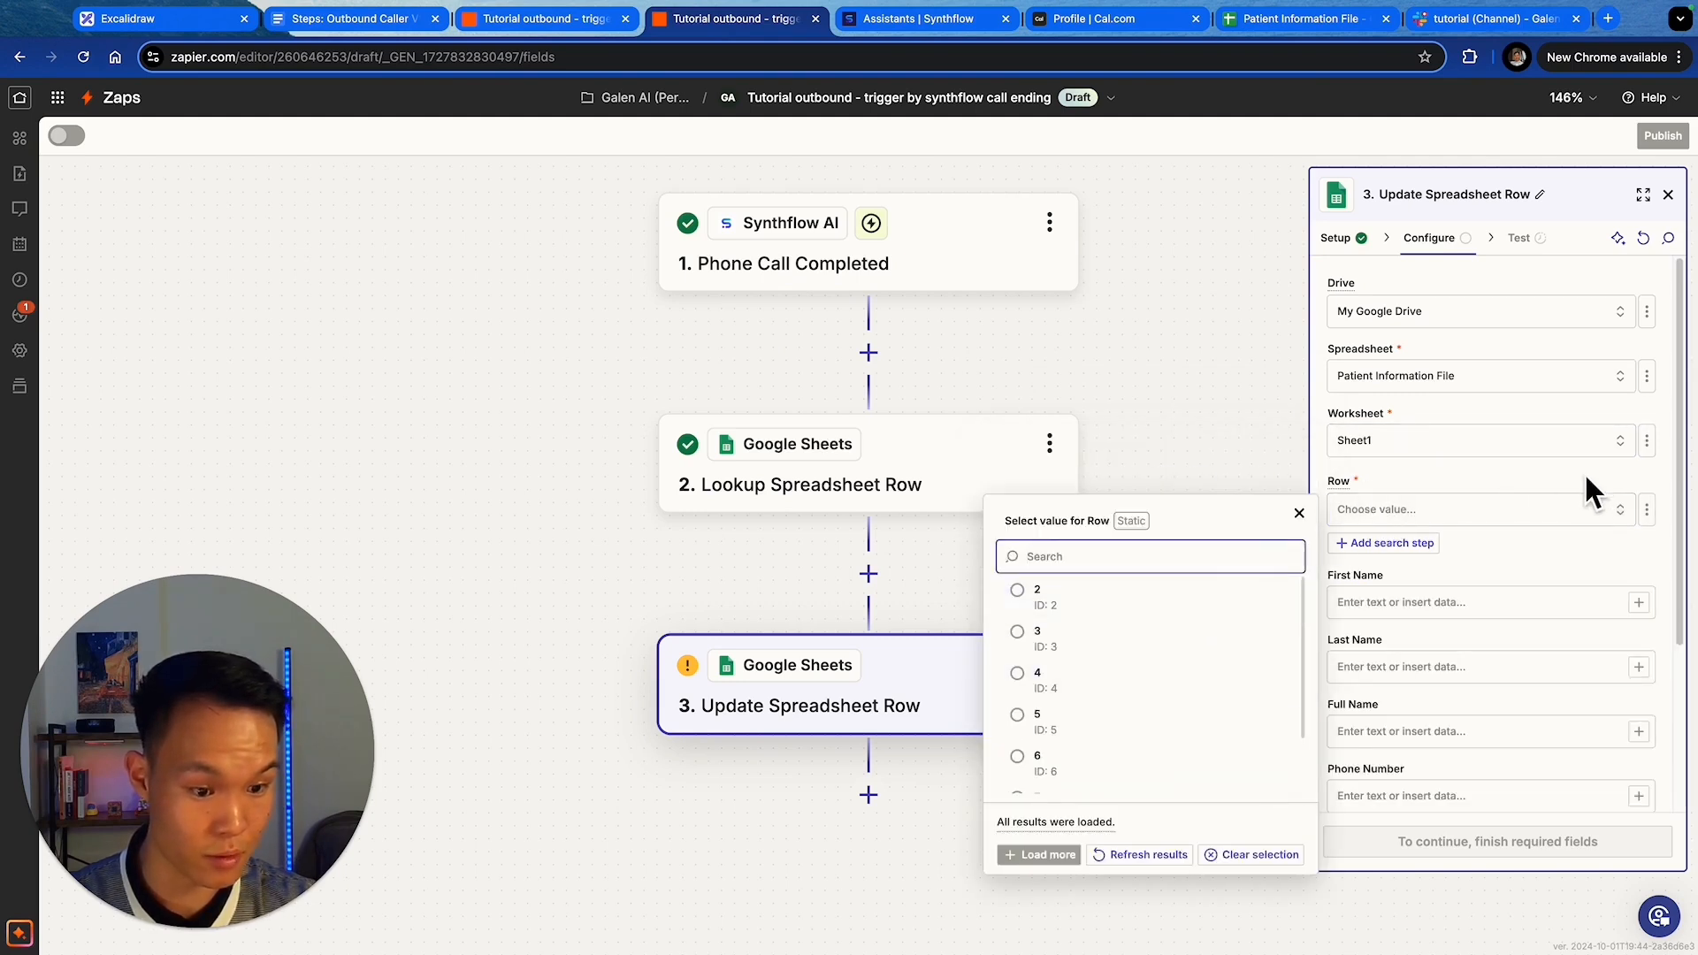
pyautogui.click(1592, 495)
pyautogui.click(1399, 543)
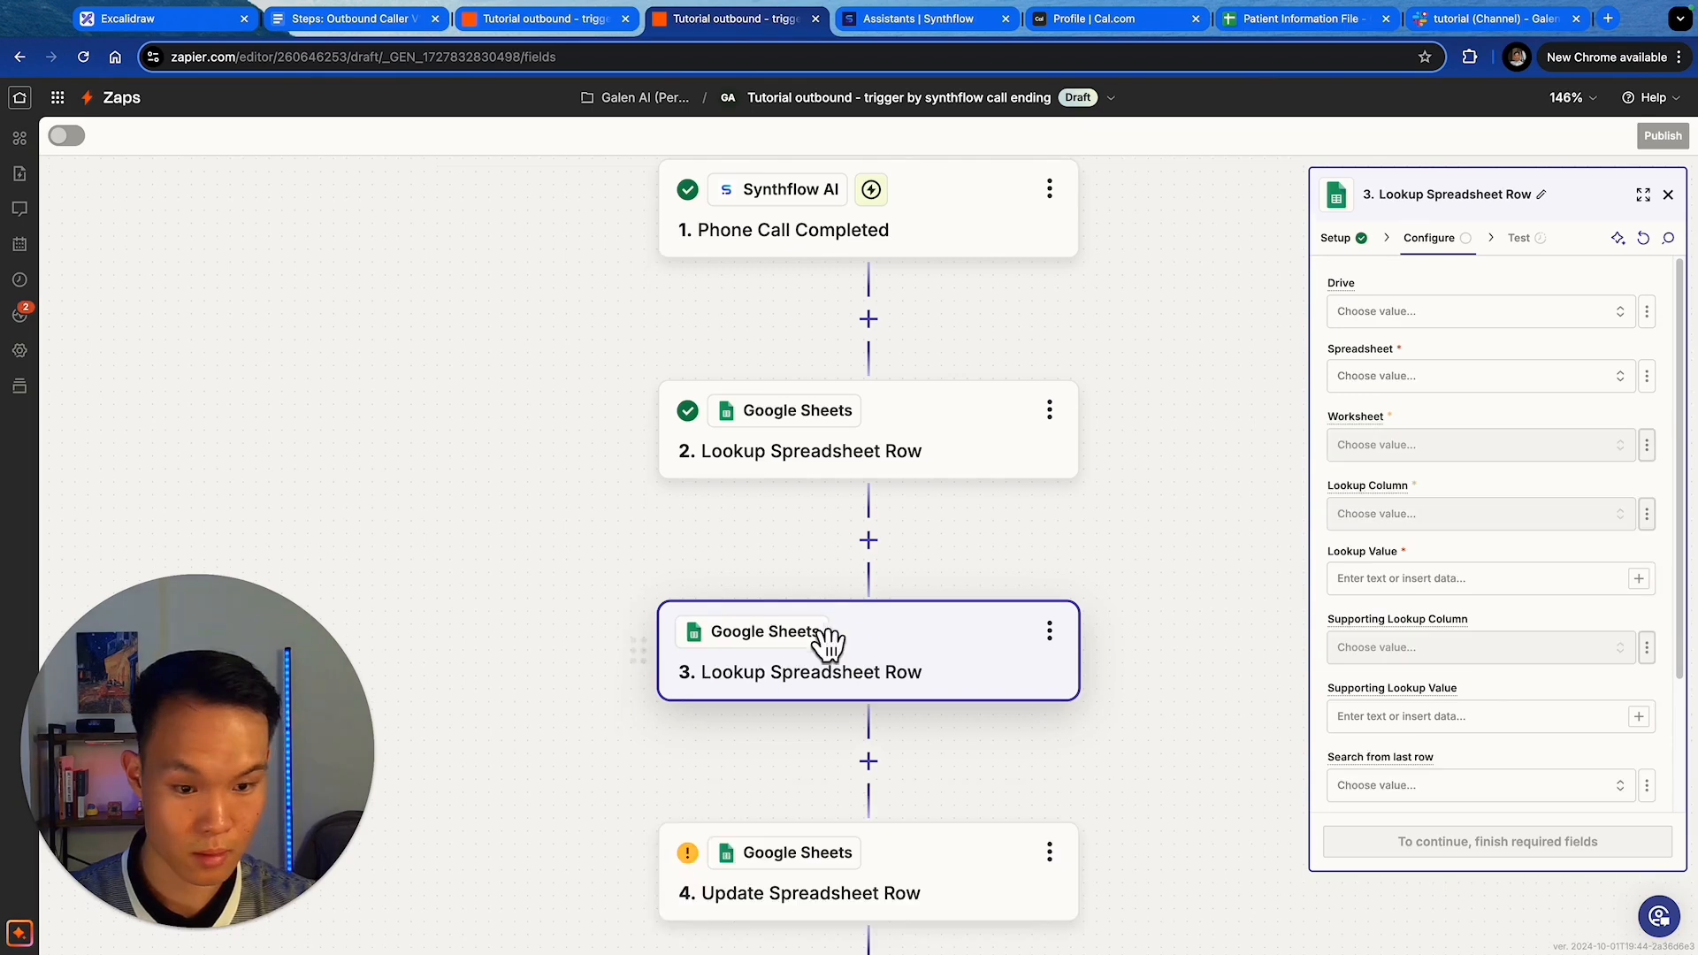
pyautogui.click(919, 461)
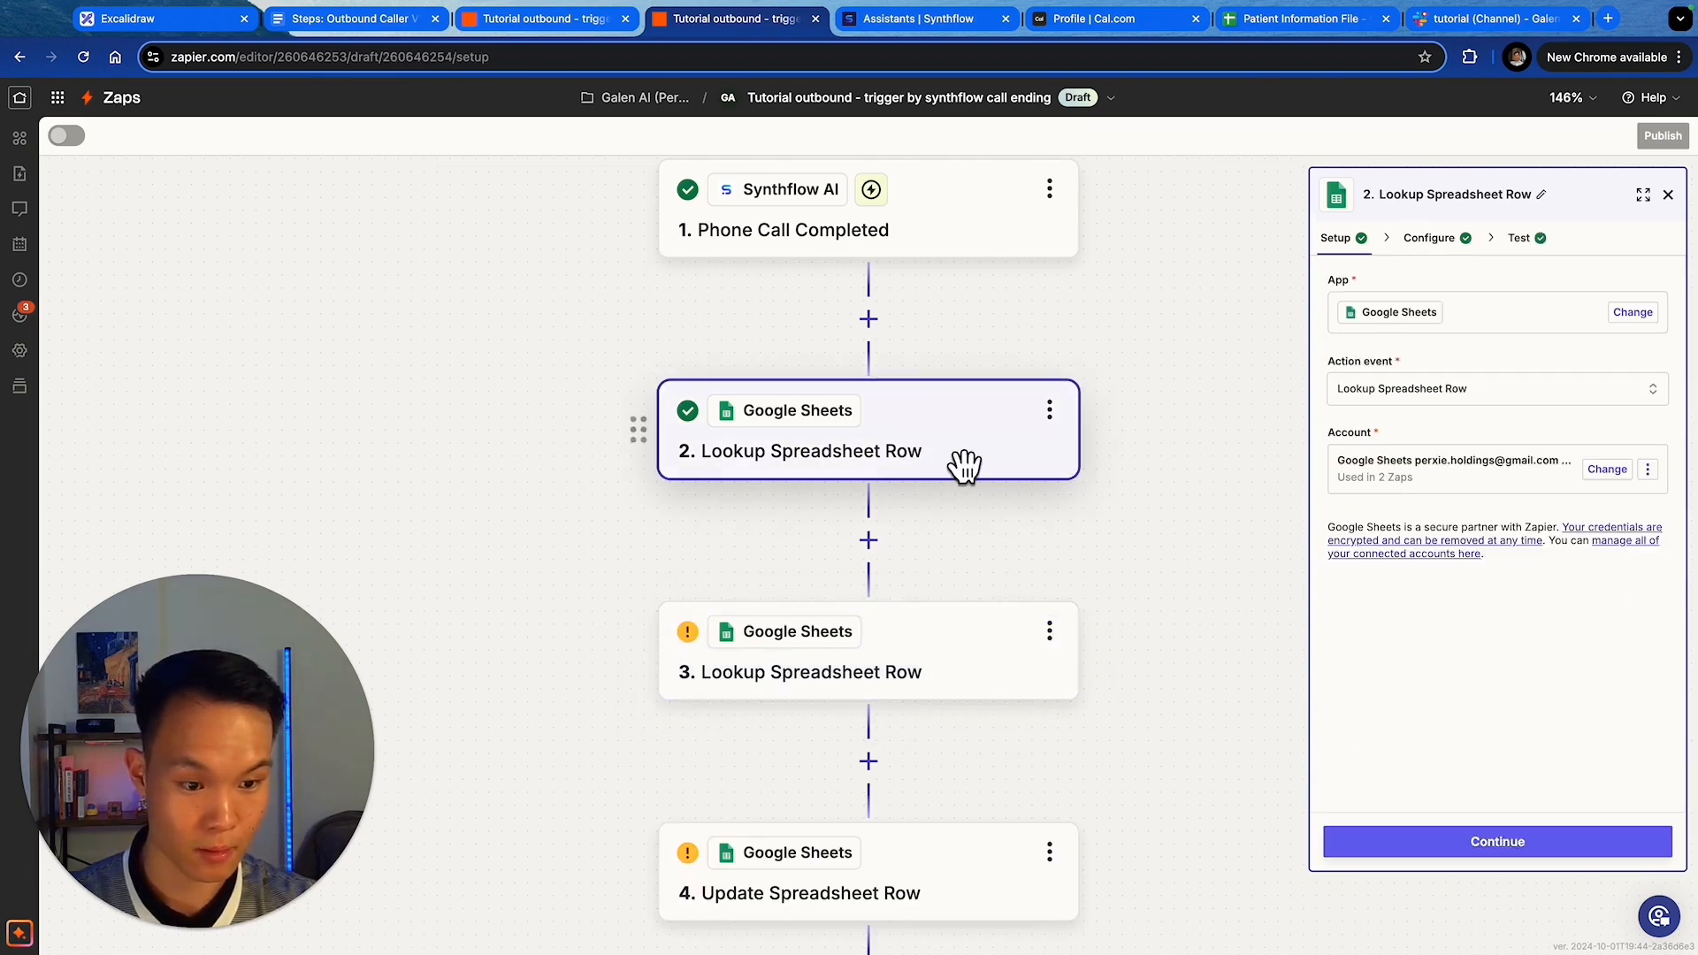
pyautogui.click(949, 650)
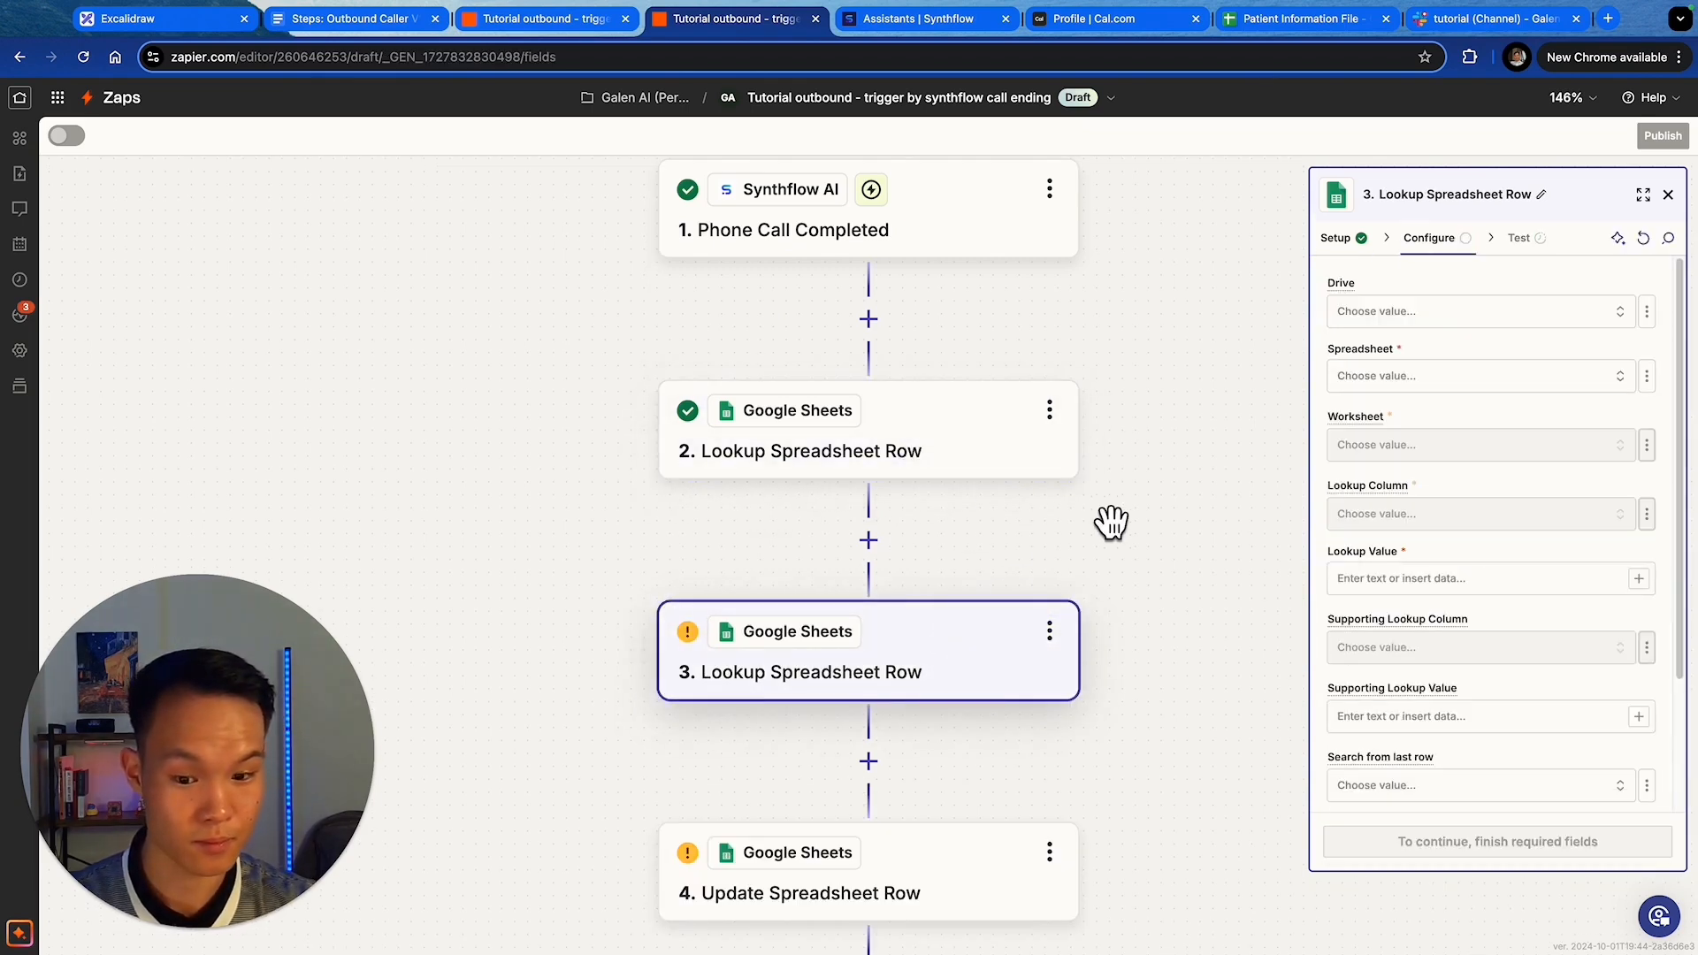
# - Point the newly added row lookup to My Google Drive, the Patient Information File spreadsheet and its Sheet1 worksheet
pyautogui.click(1435, 314)
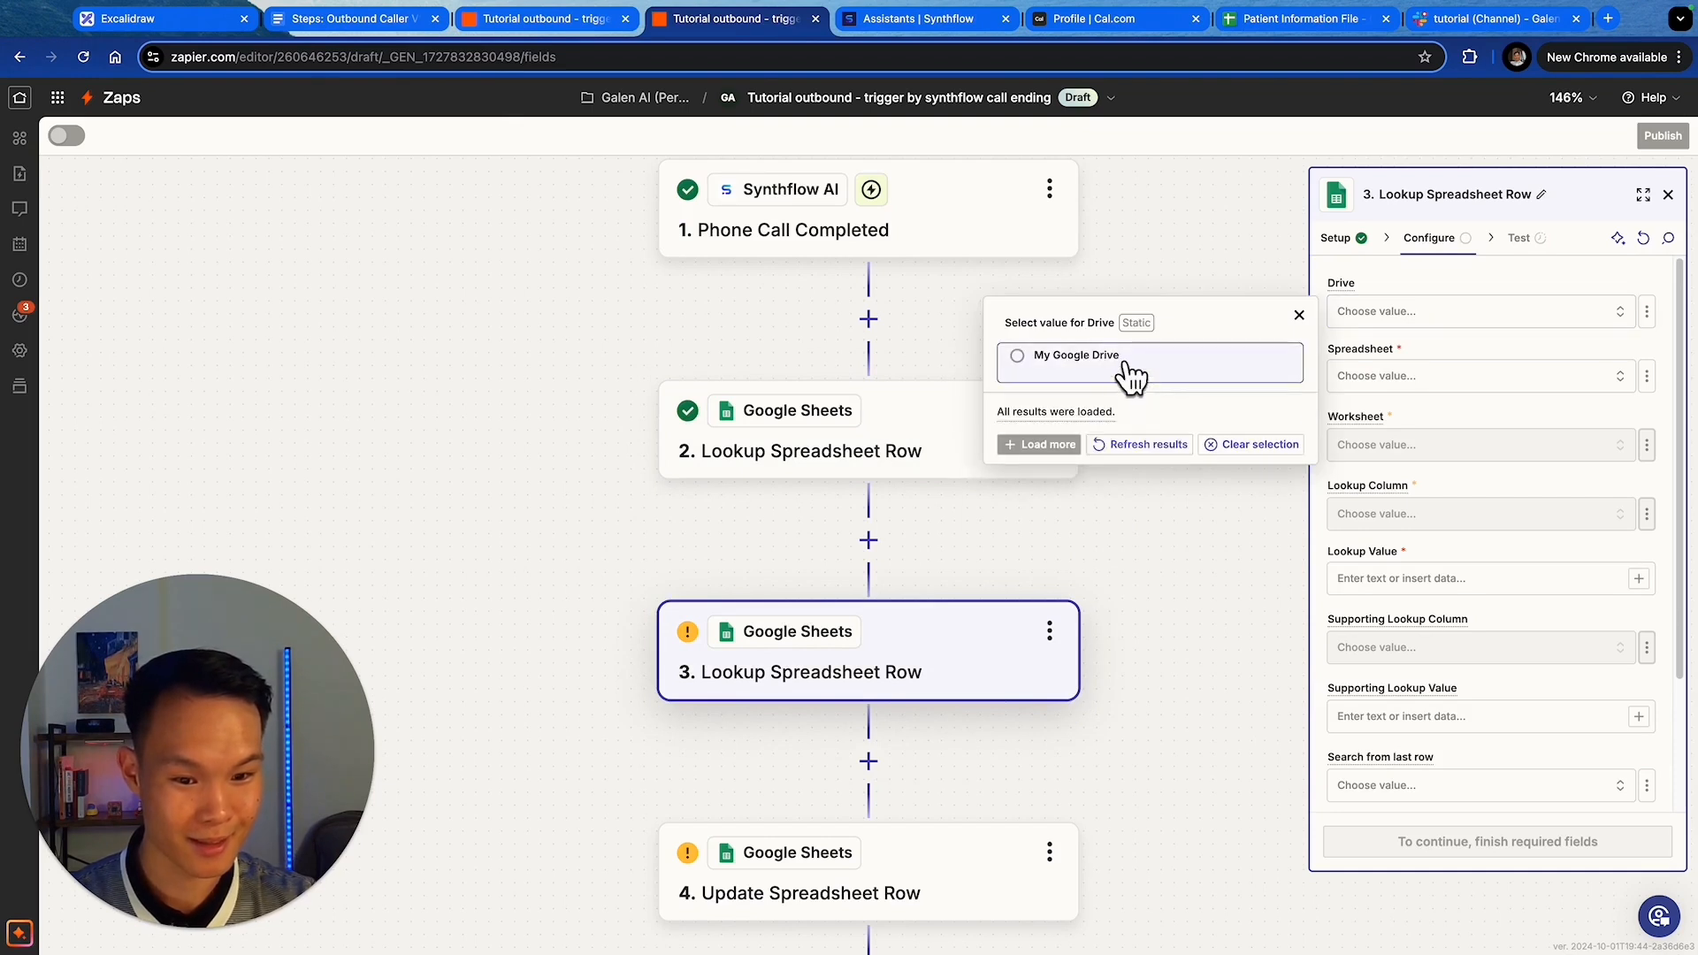
pyautogui.click(1129, 375)
pyautogui.click(1398, 380)
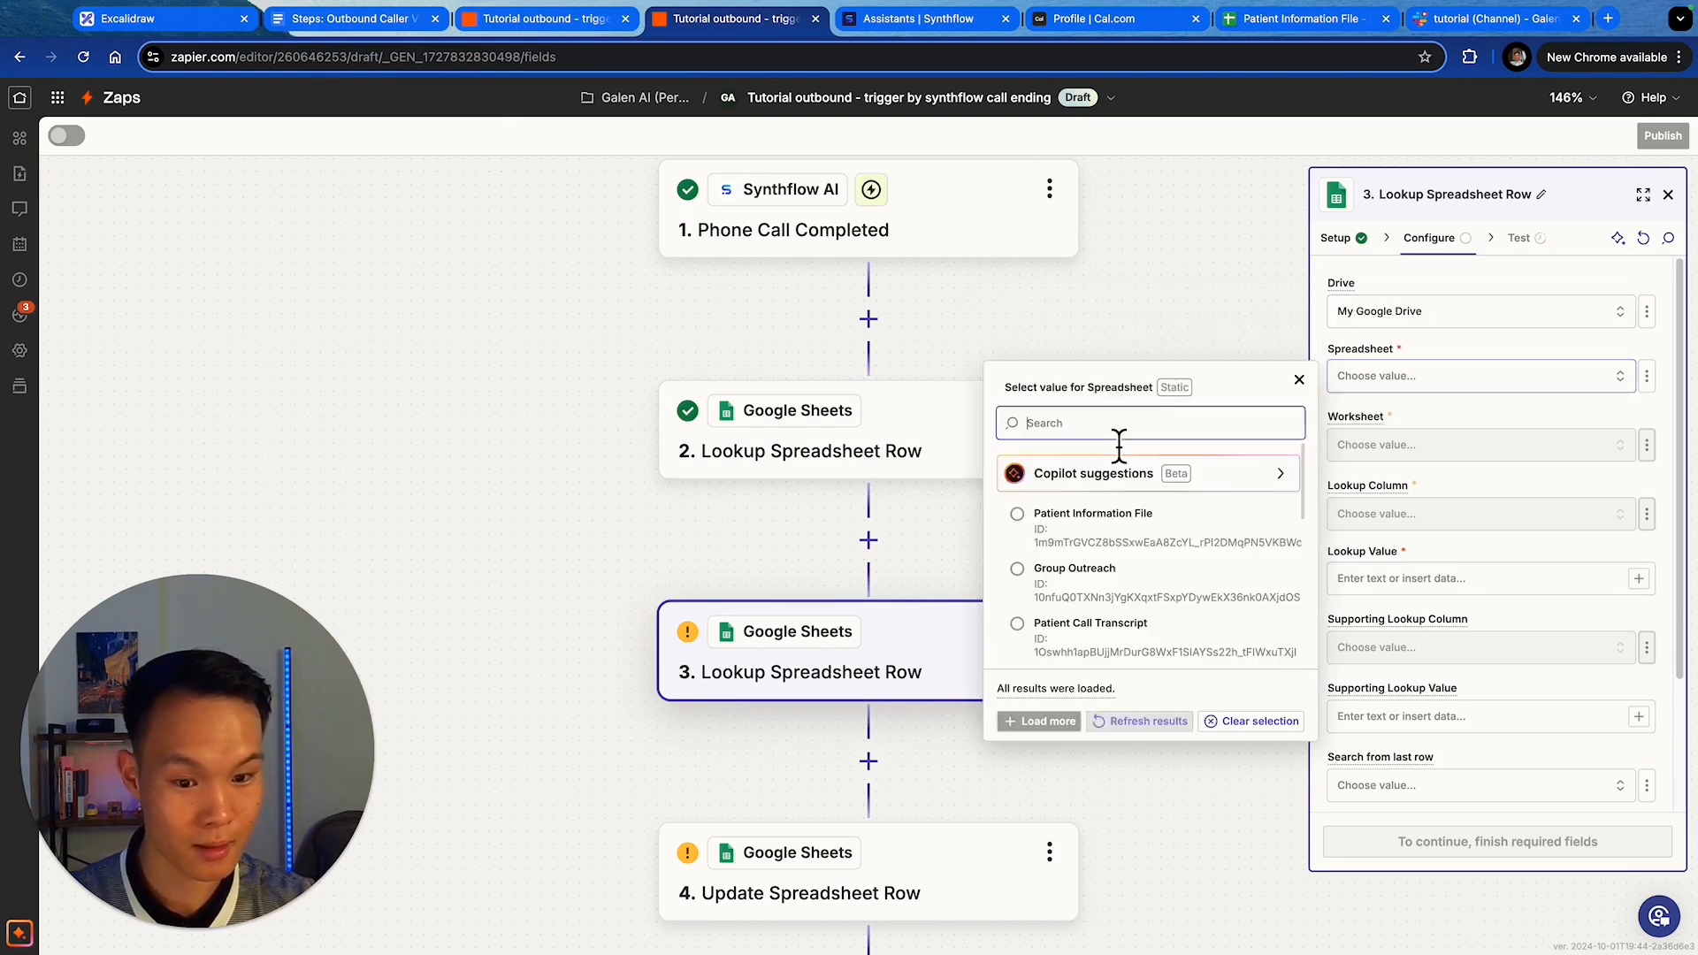
pyautogui.click(1099, 517)
pyautogui.click(1382, 447)
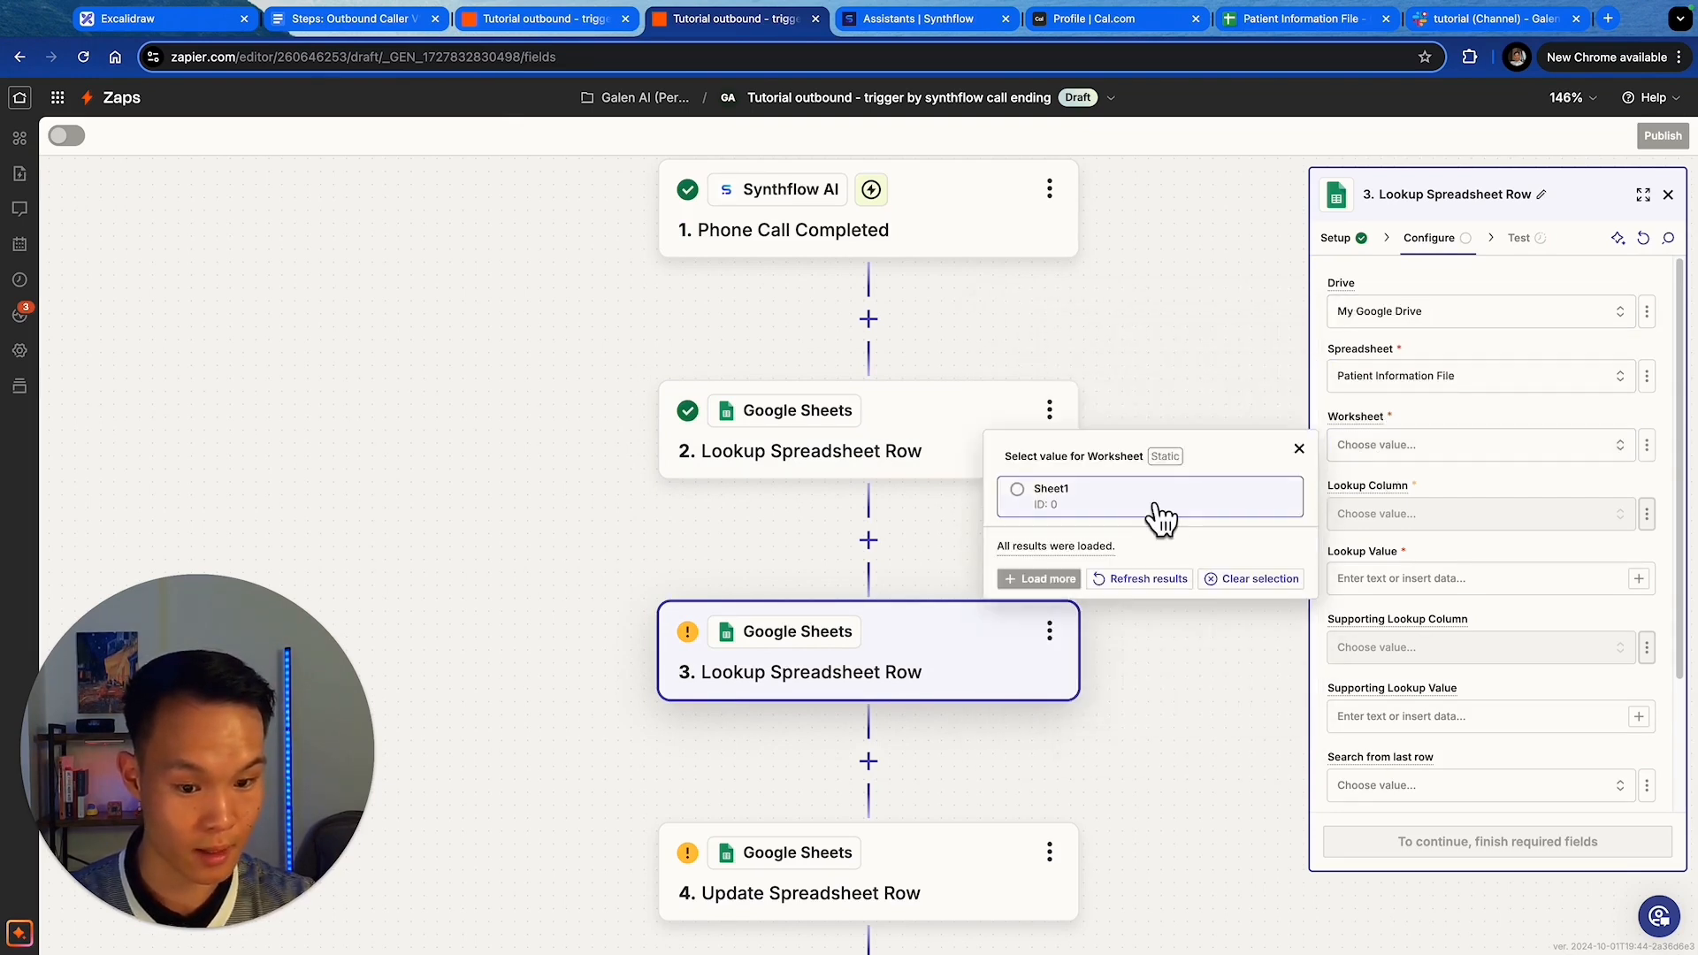
pyautogui.click(1150, 503)
# - Set the new lookup's column to Status and its lookup value to "Active"
pyautogui.click(1473, 514)
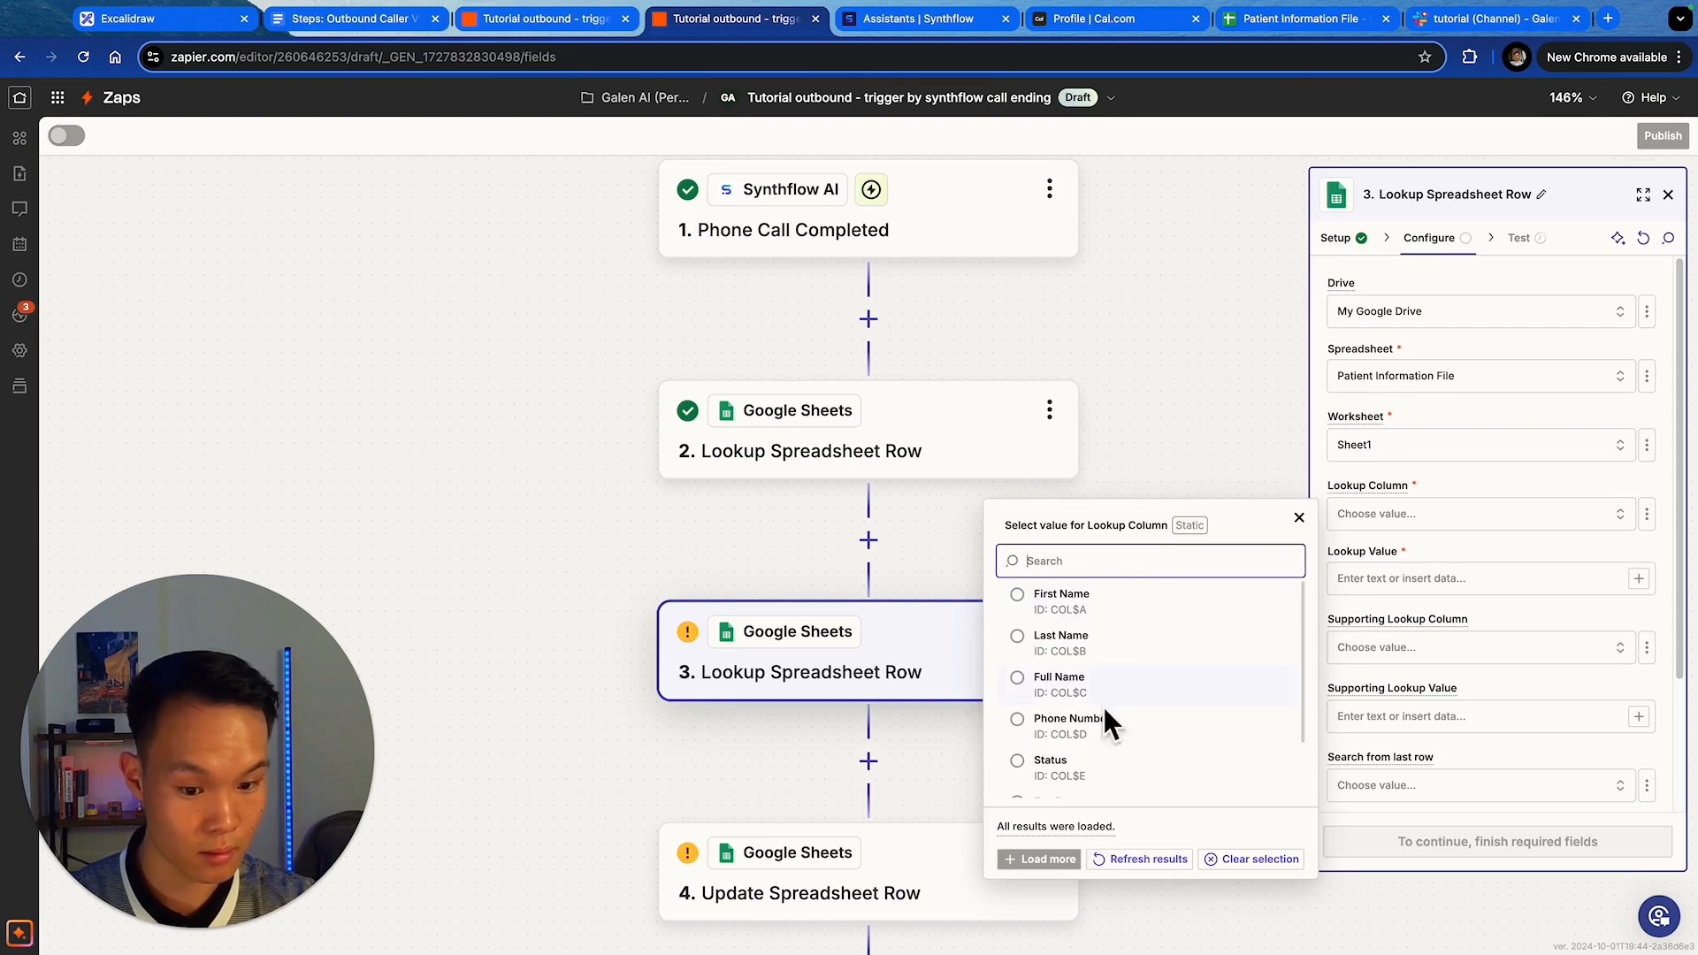
pyautogui.click(1105, 766)
pyautogui.click(1382, 580)
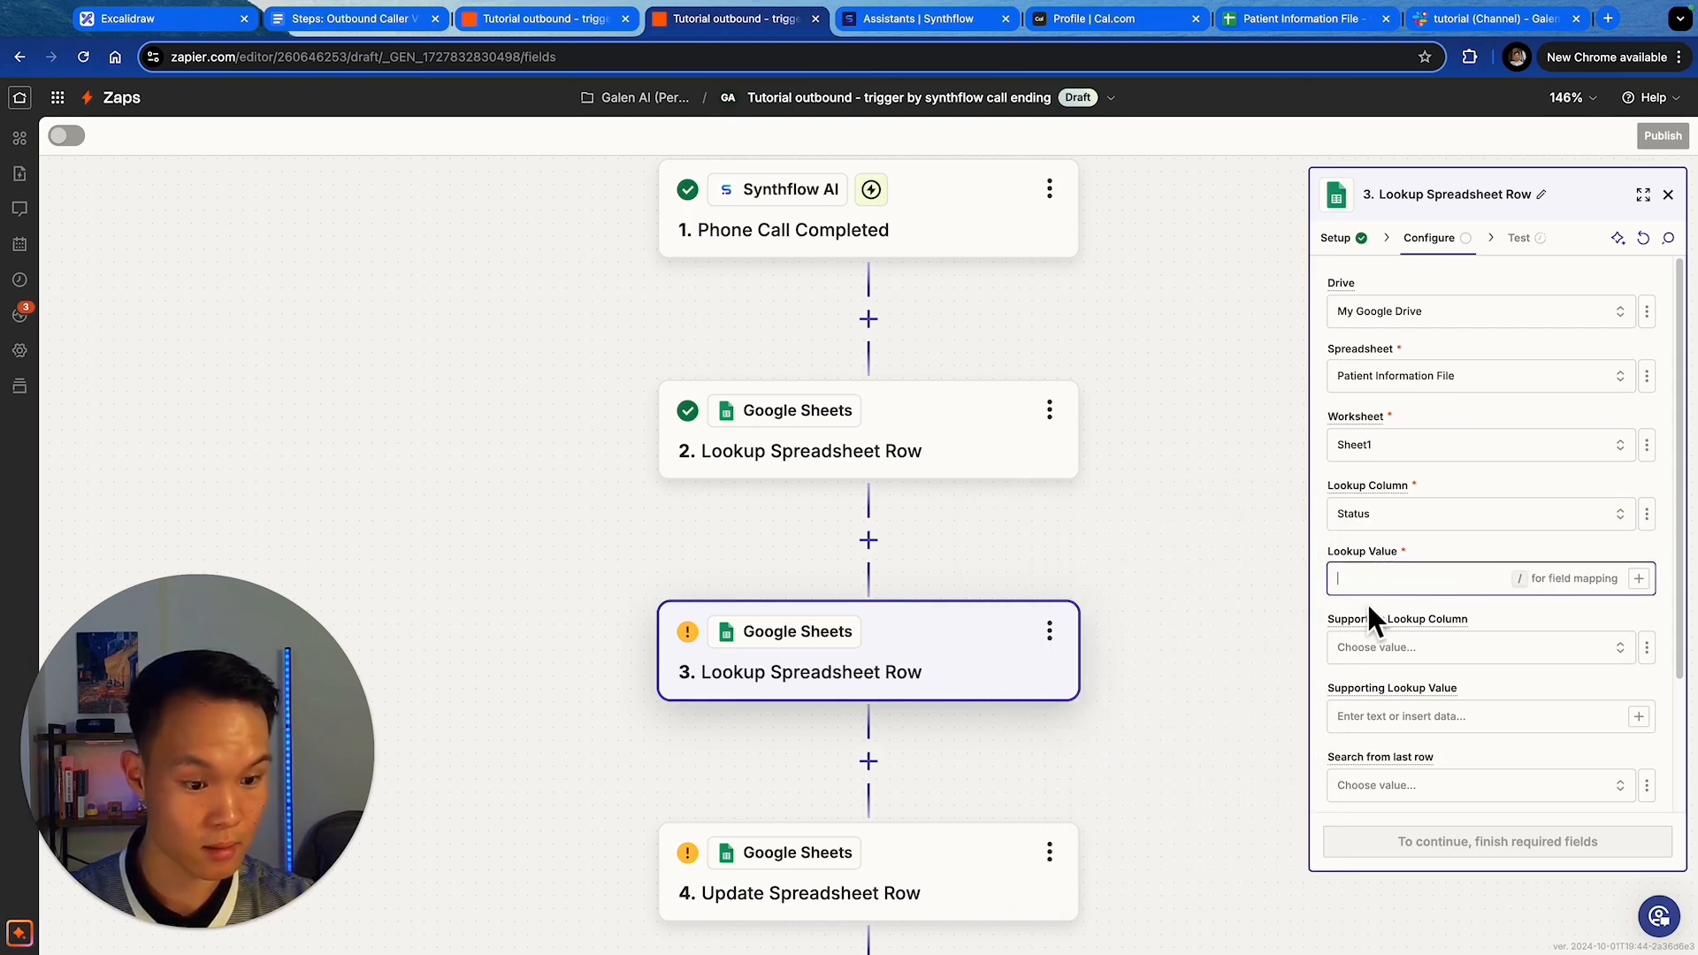
pyautogui.write('Active')
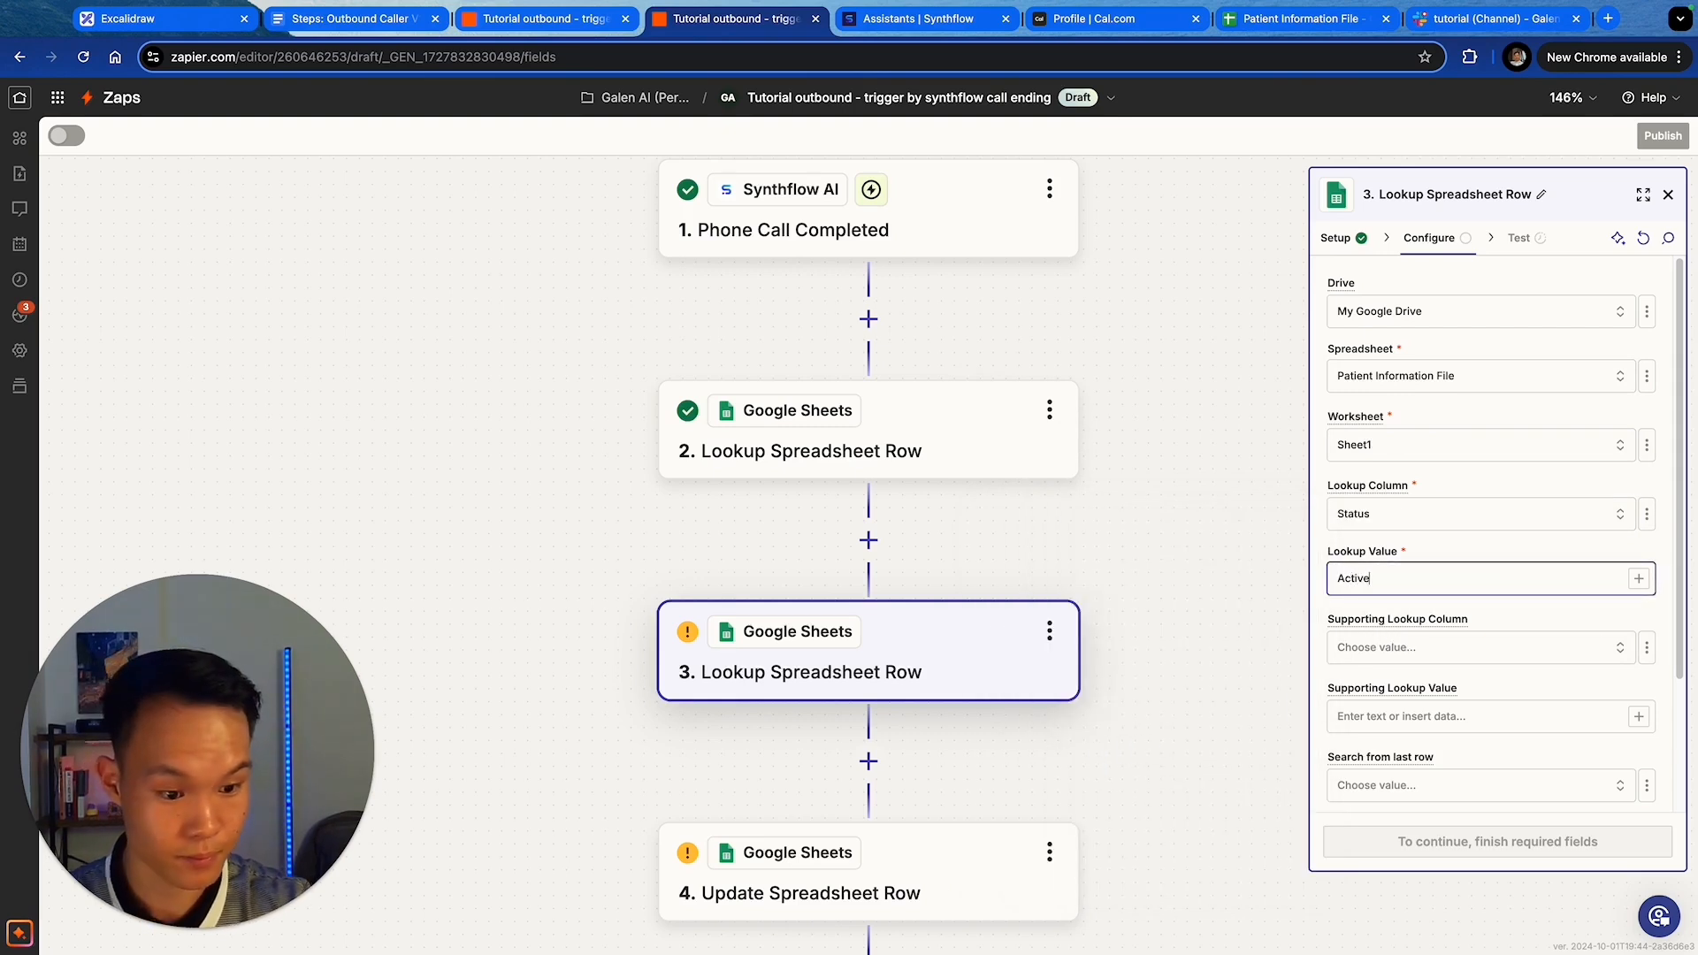
pyautogui.click(1410, 655)
pyautogui.click(1479, 612)
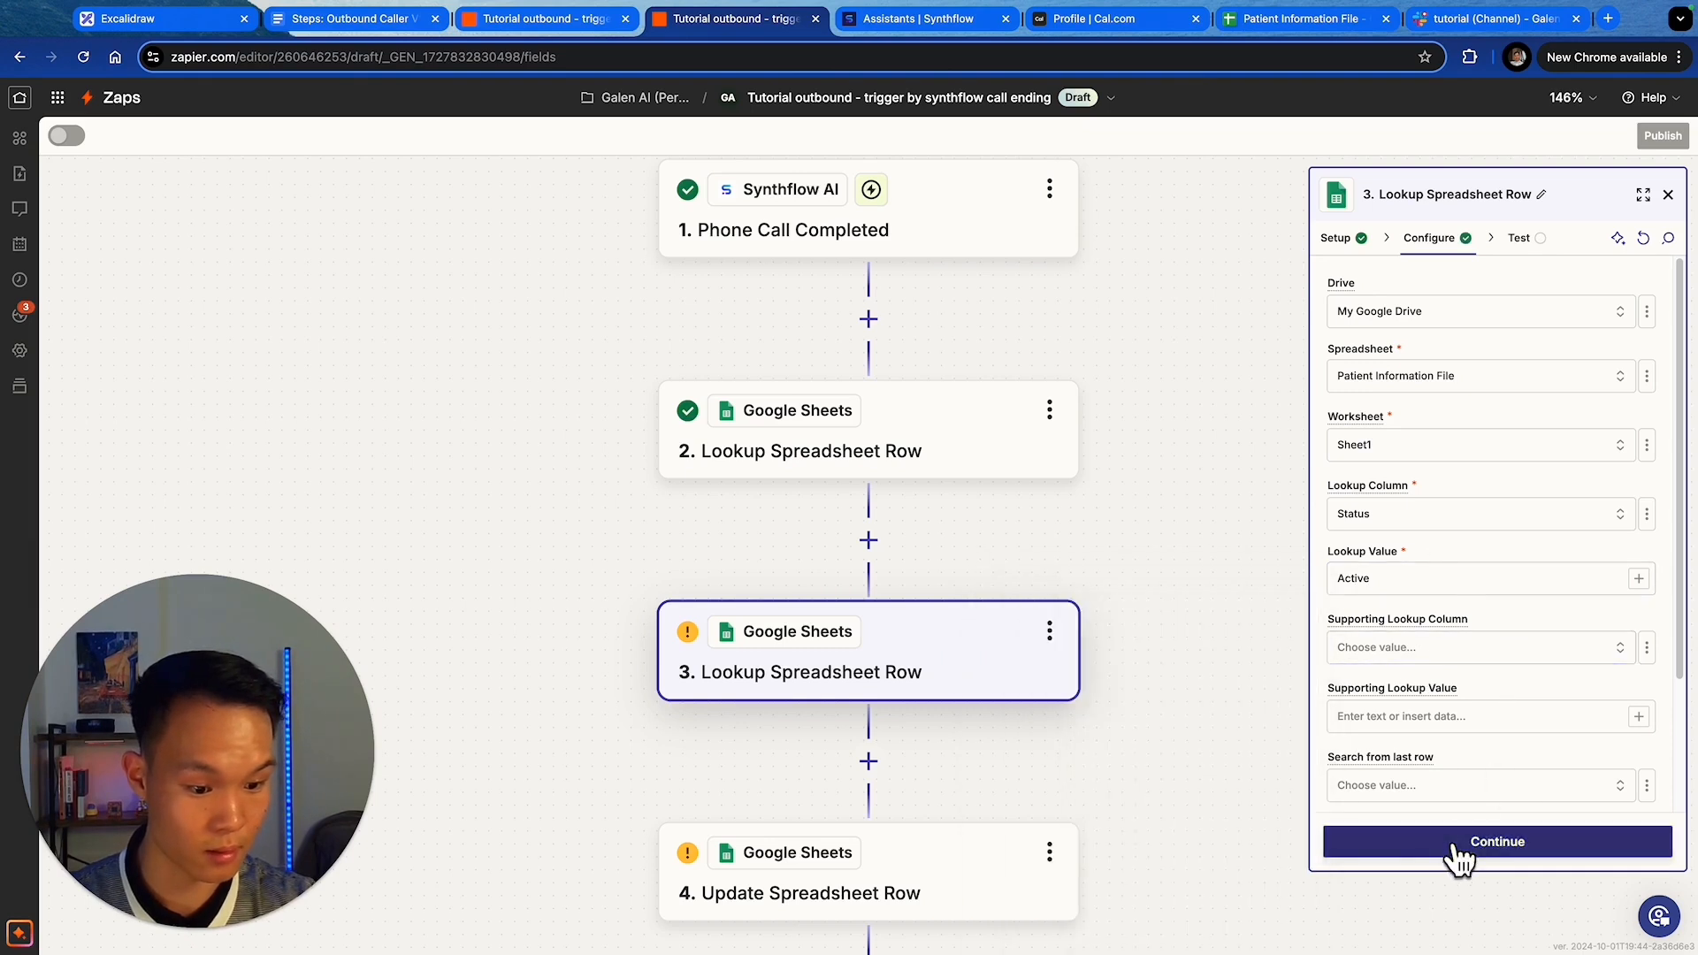
# - Test the new lookup step and continue to the configuration of the Update Spreadsheet Row step
pyautogui.click(1456, 848)
pyautogui.click(1573, 841)
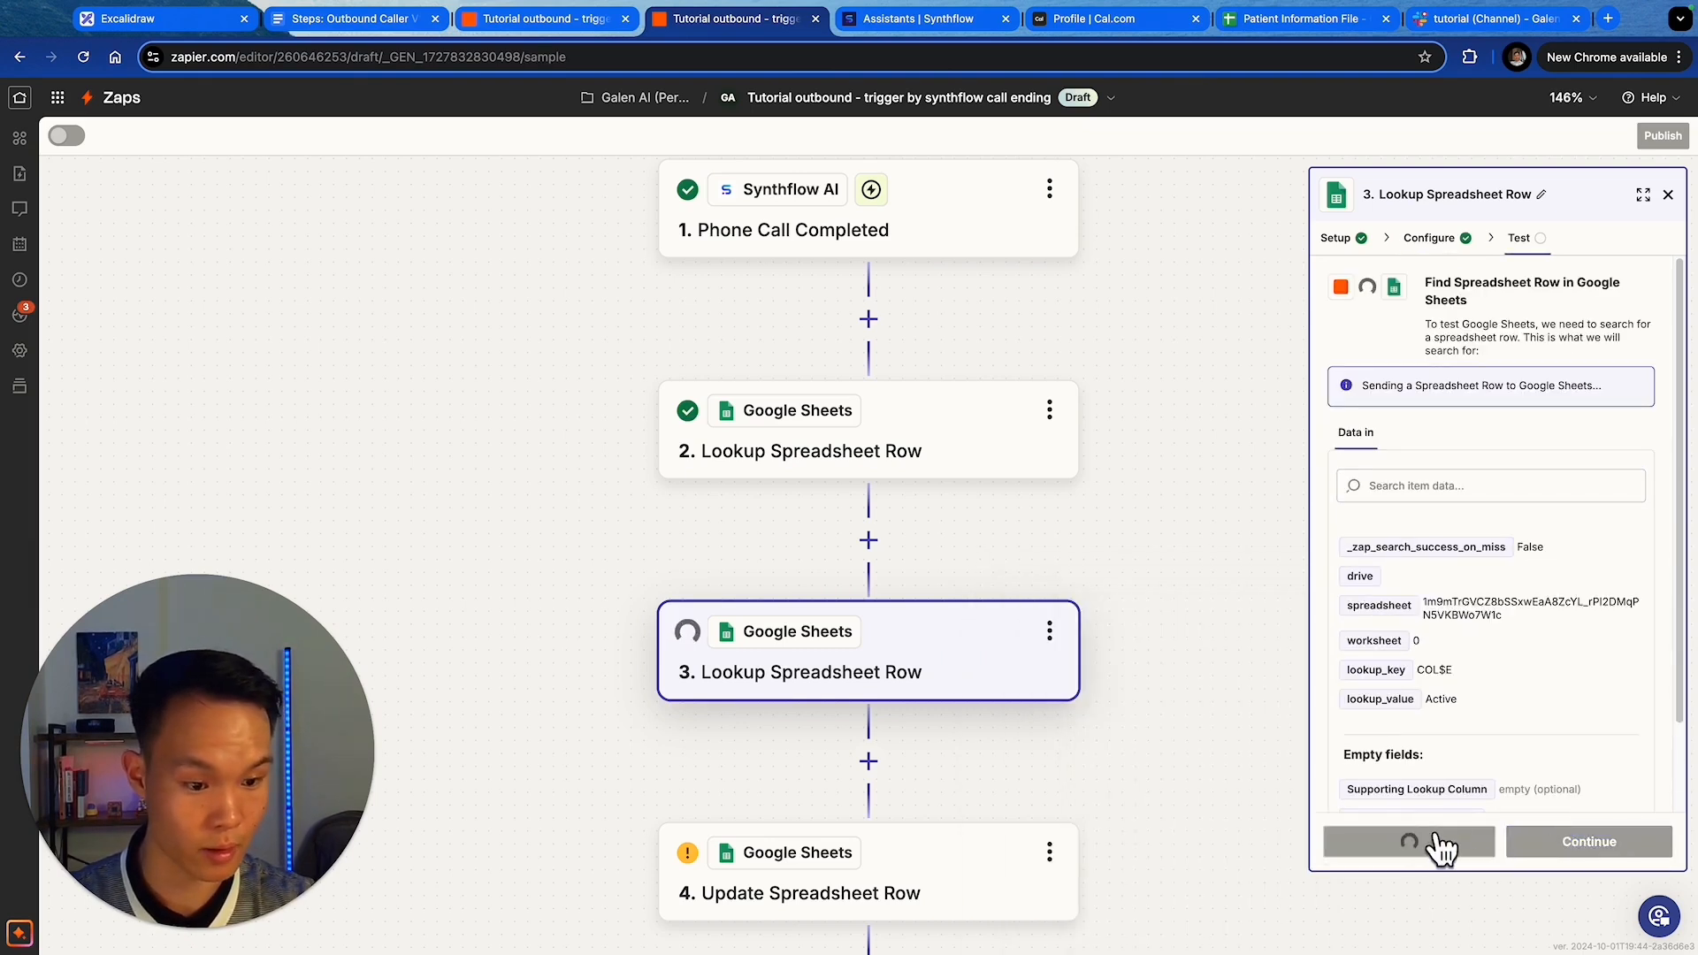
pyautogui.click(1589, 841)
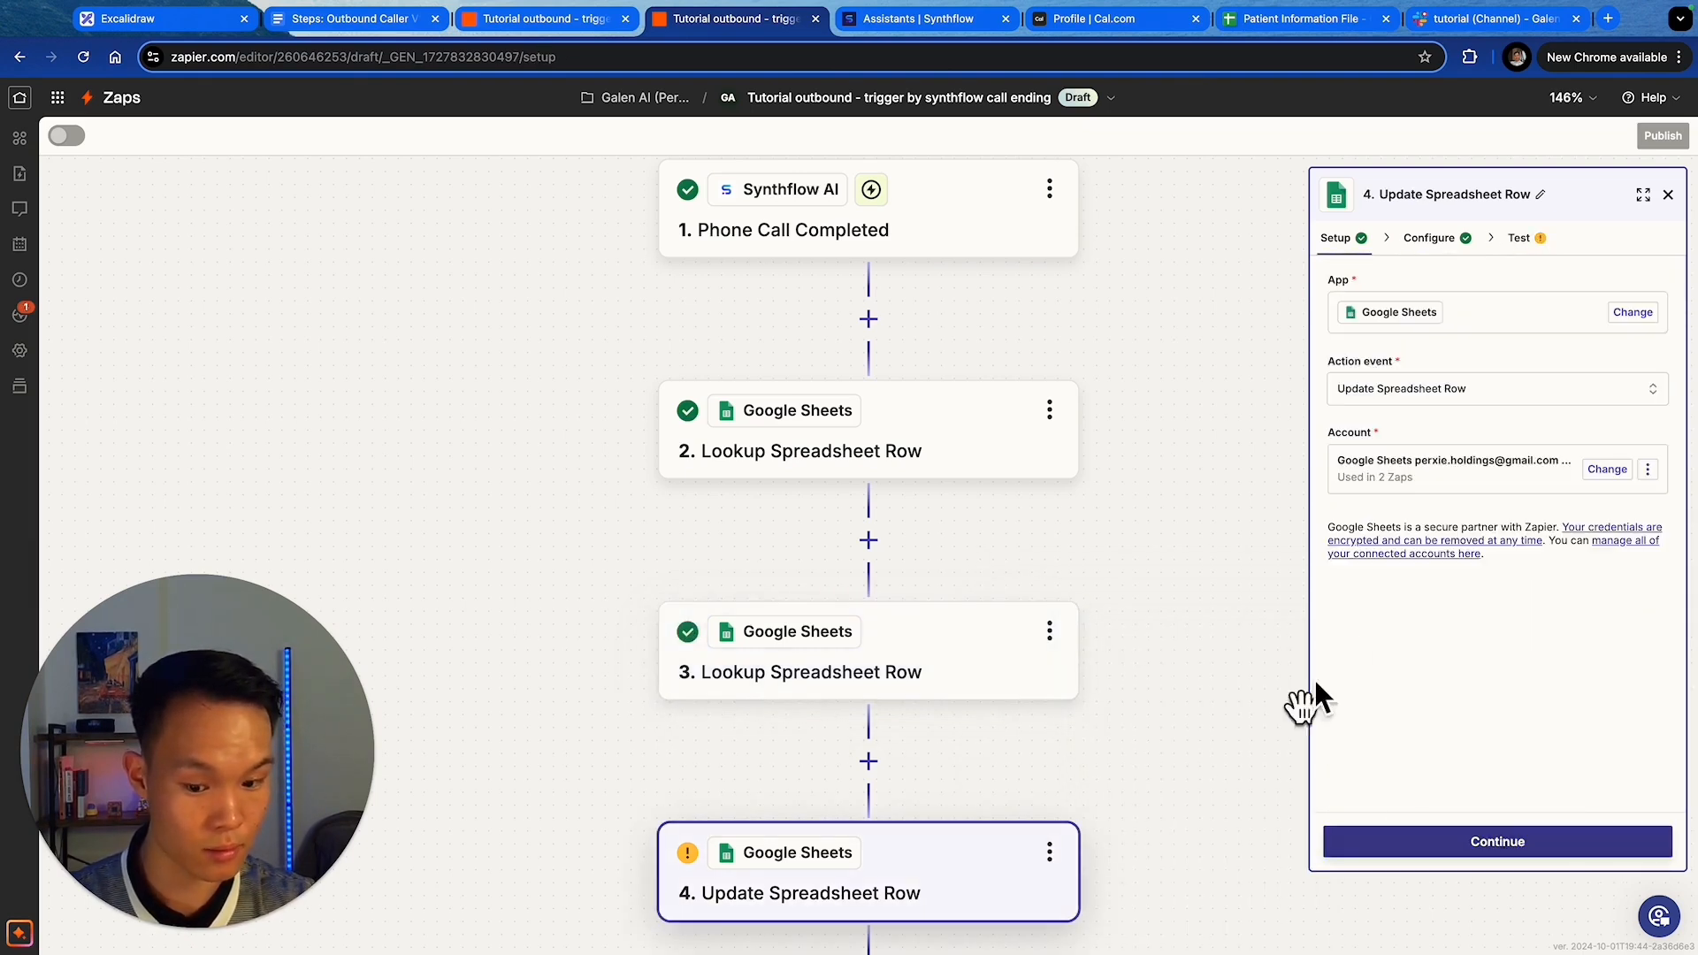
pyautogui.click(1422, 239)
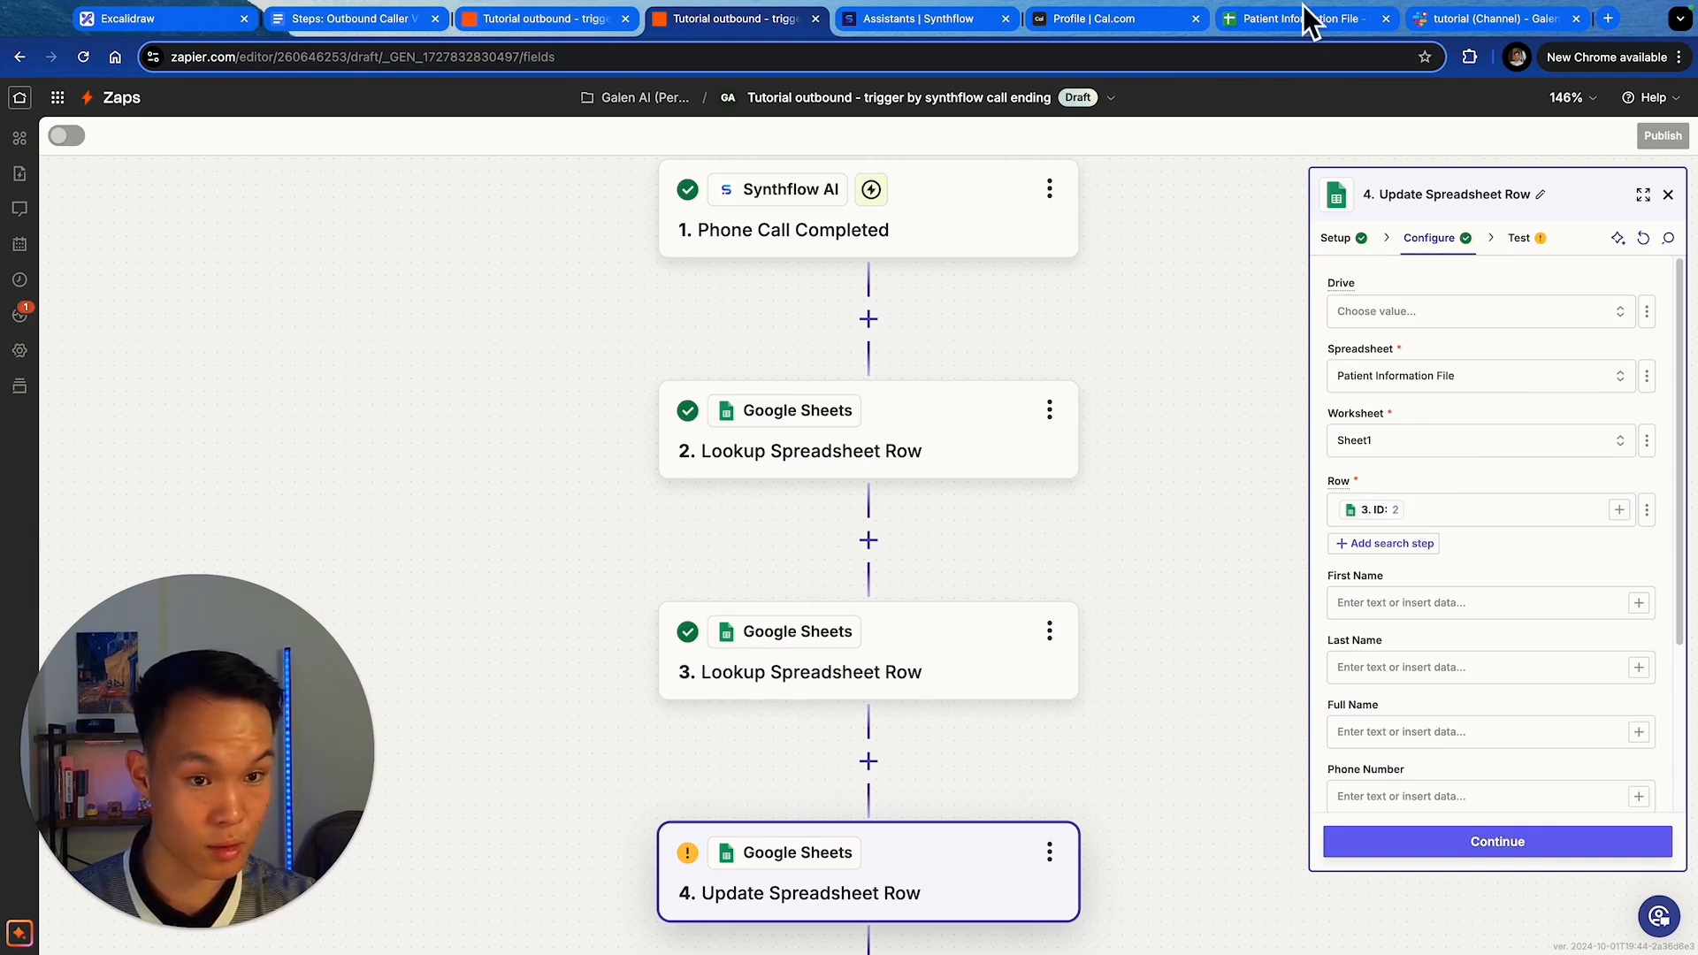
# - Check the first Active row in the patient sheet, and map the row update's Status field to the Phone Call Completed Status
pyautogui.click(1302, 19)
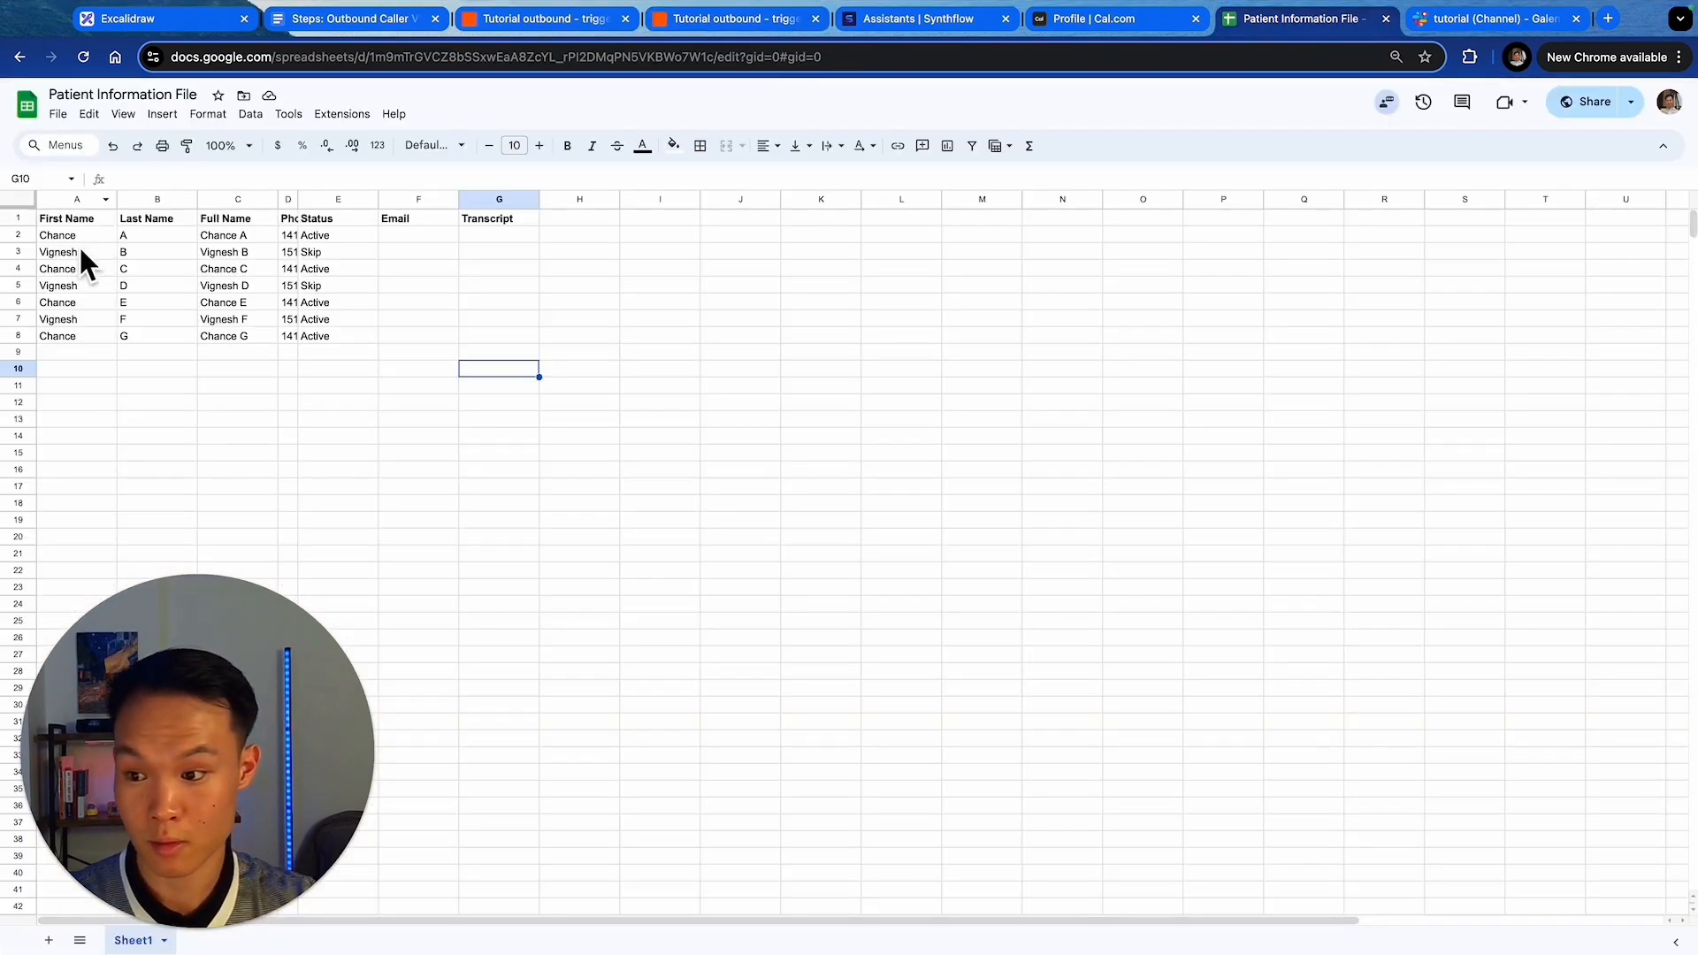
pyautogui.moveTo(78, 239); pyautogui.dragTo(359, 244)
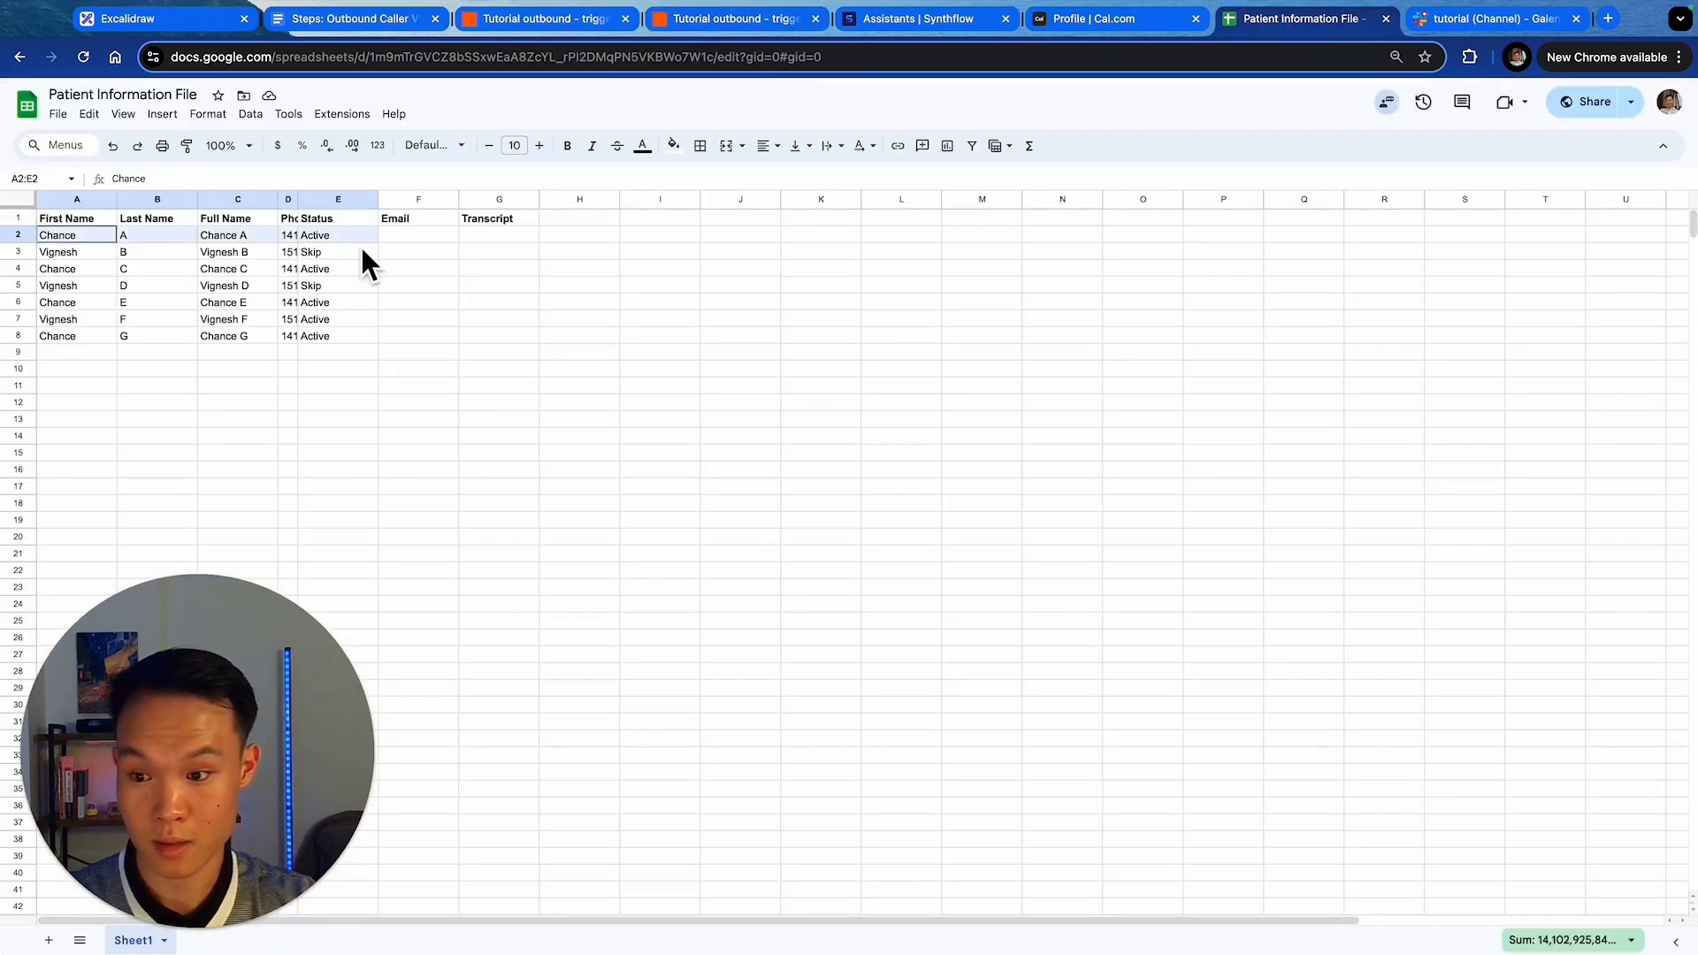
pyautogui.click(654, 17)
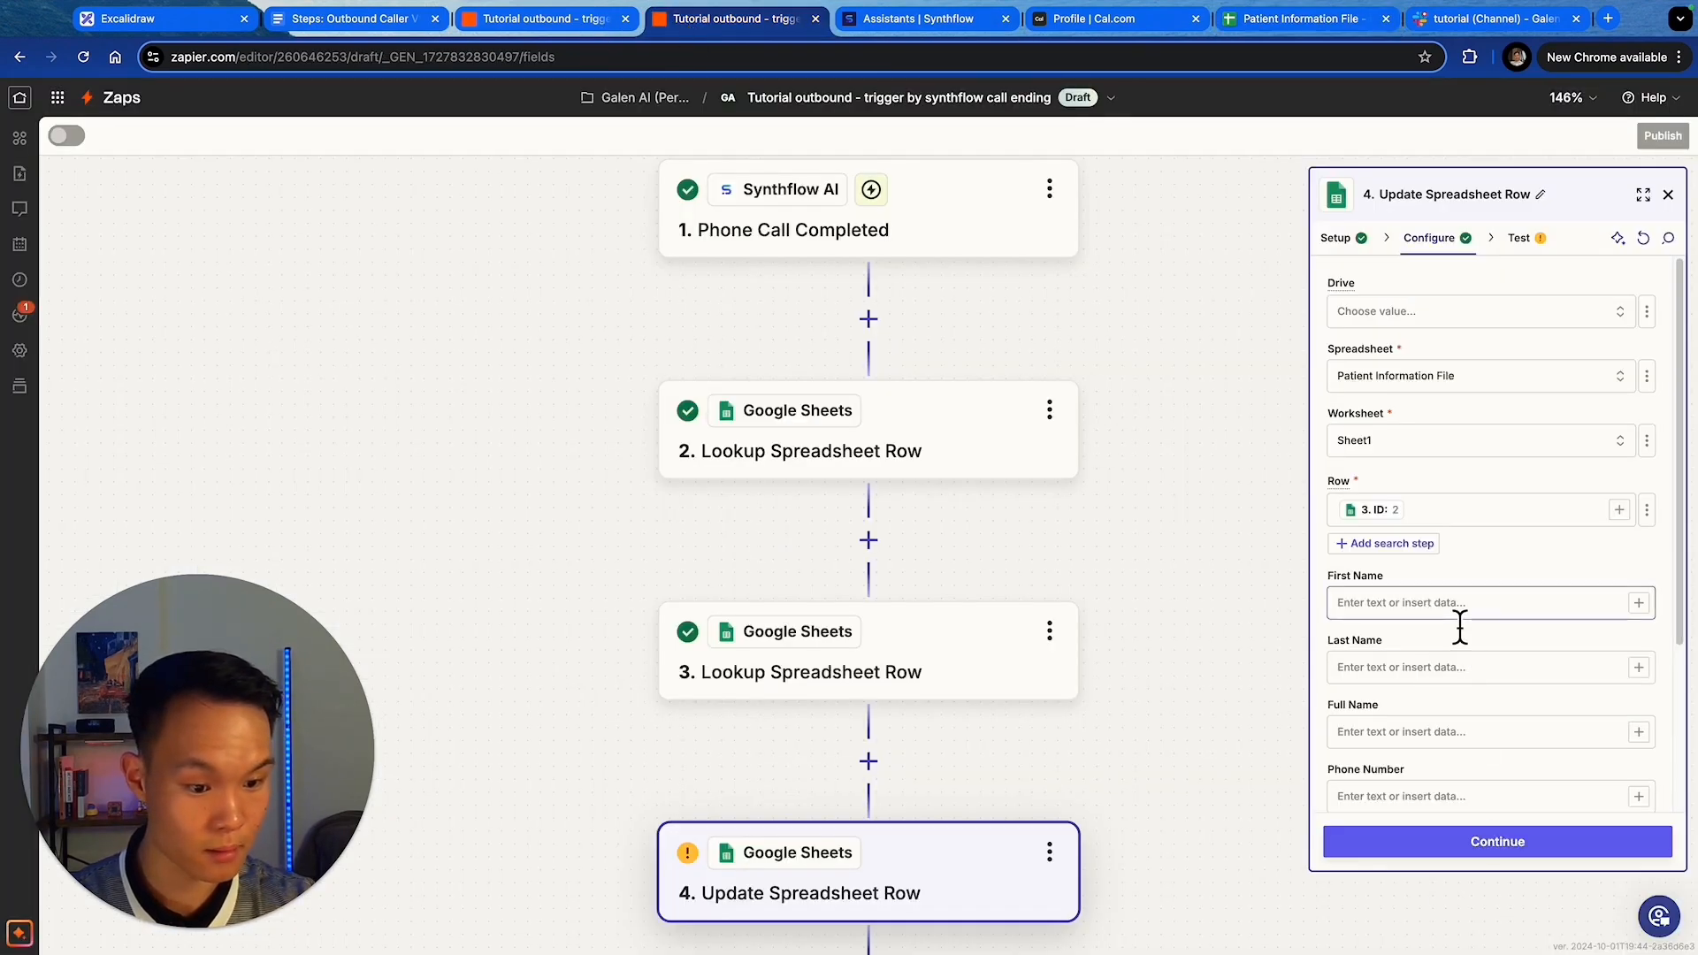
pyautogui.scroll(-1, 1574, 690)
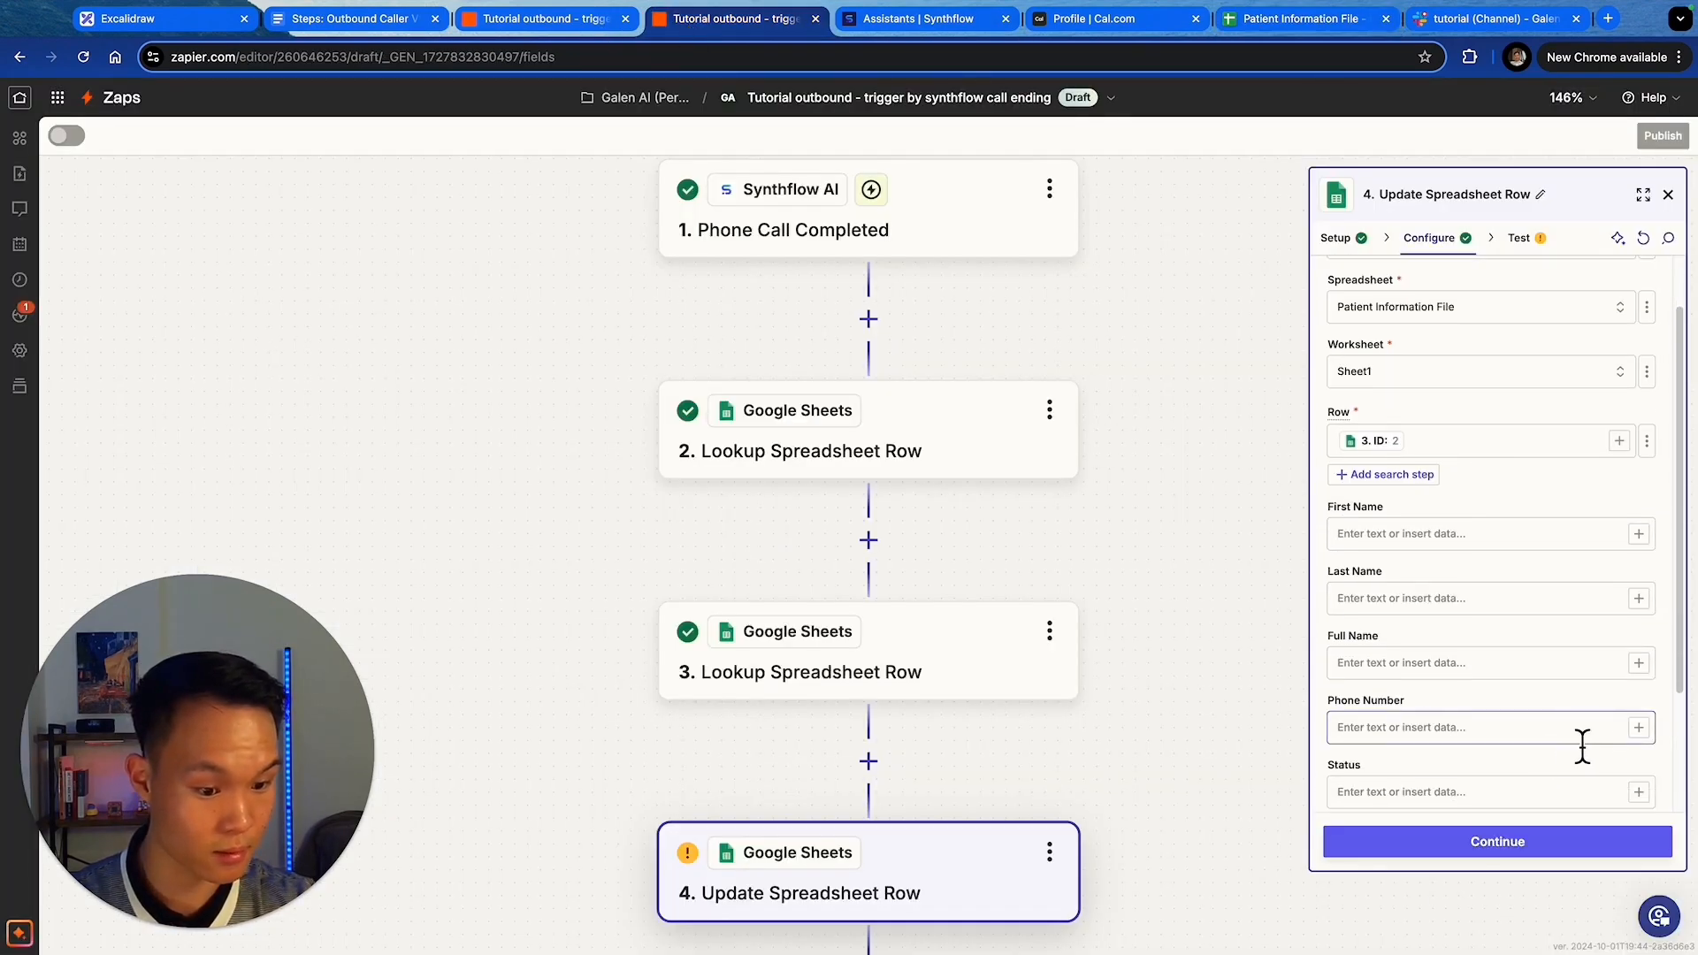
pyautogui.scroll(-1, 1578, 752)
pyautogui.click(1638, 742)
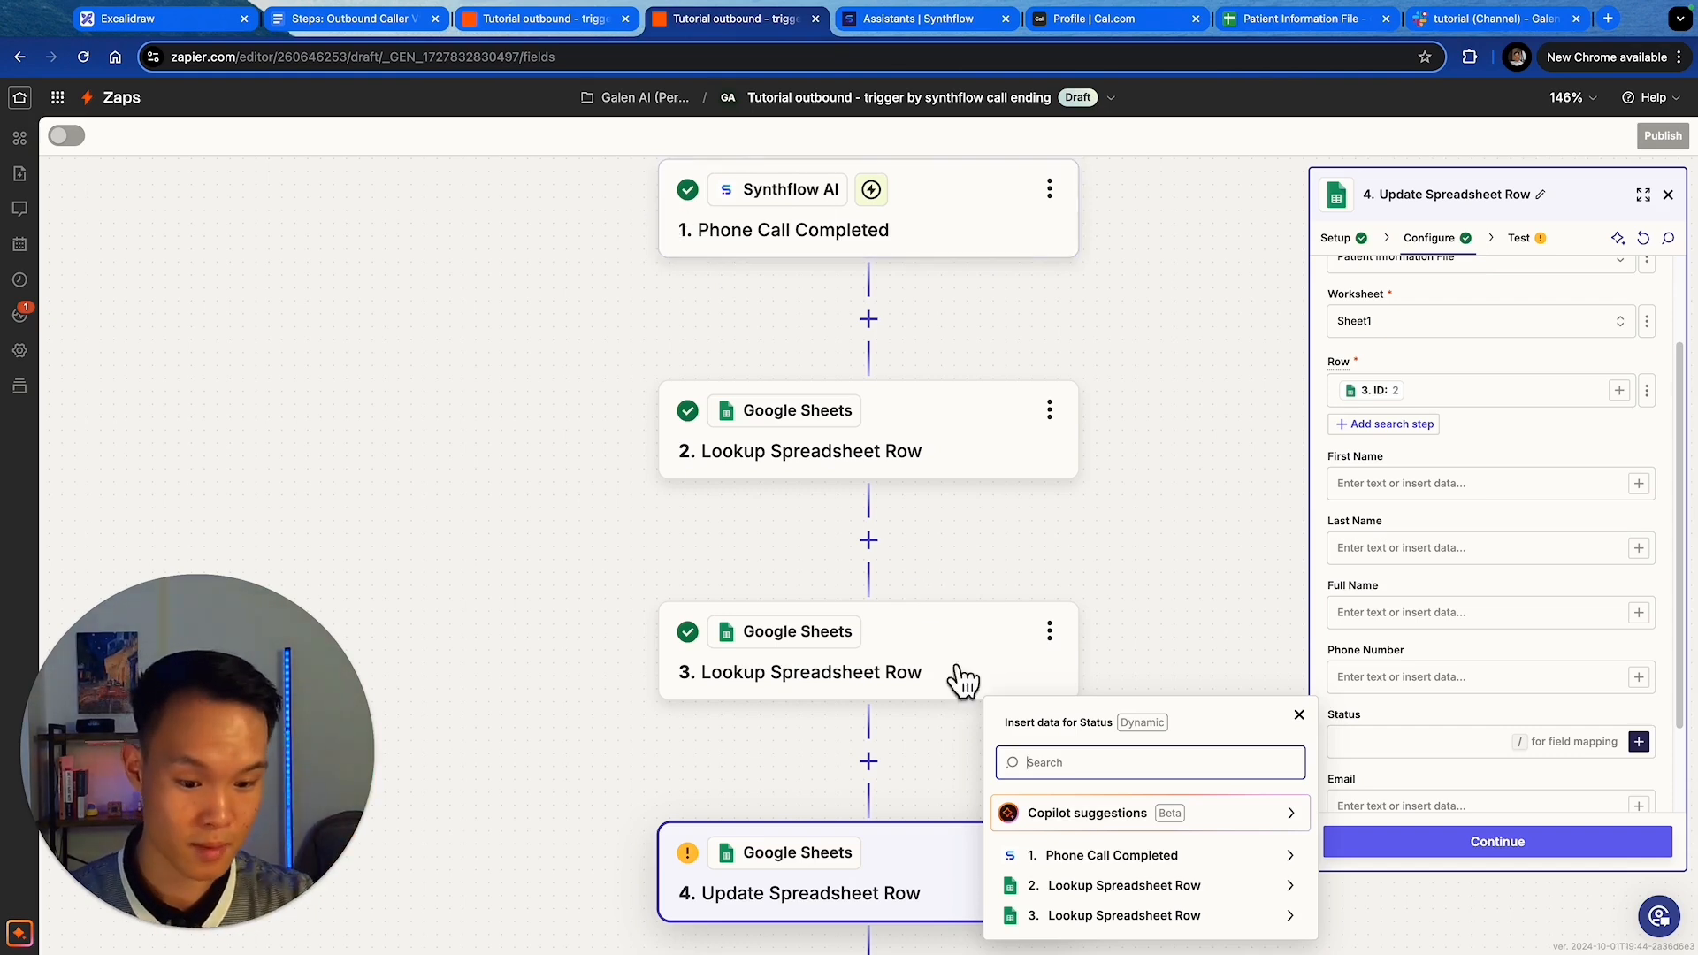
pyautogui.click(1117, 859)
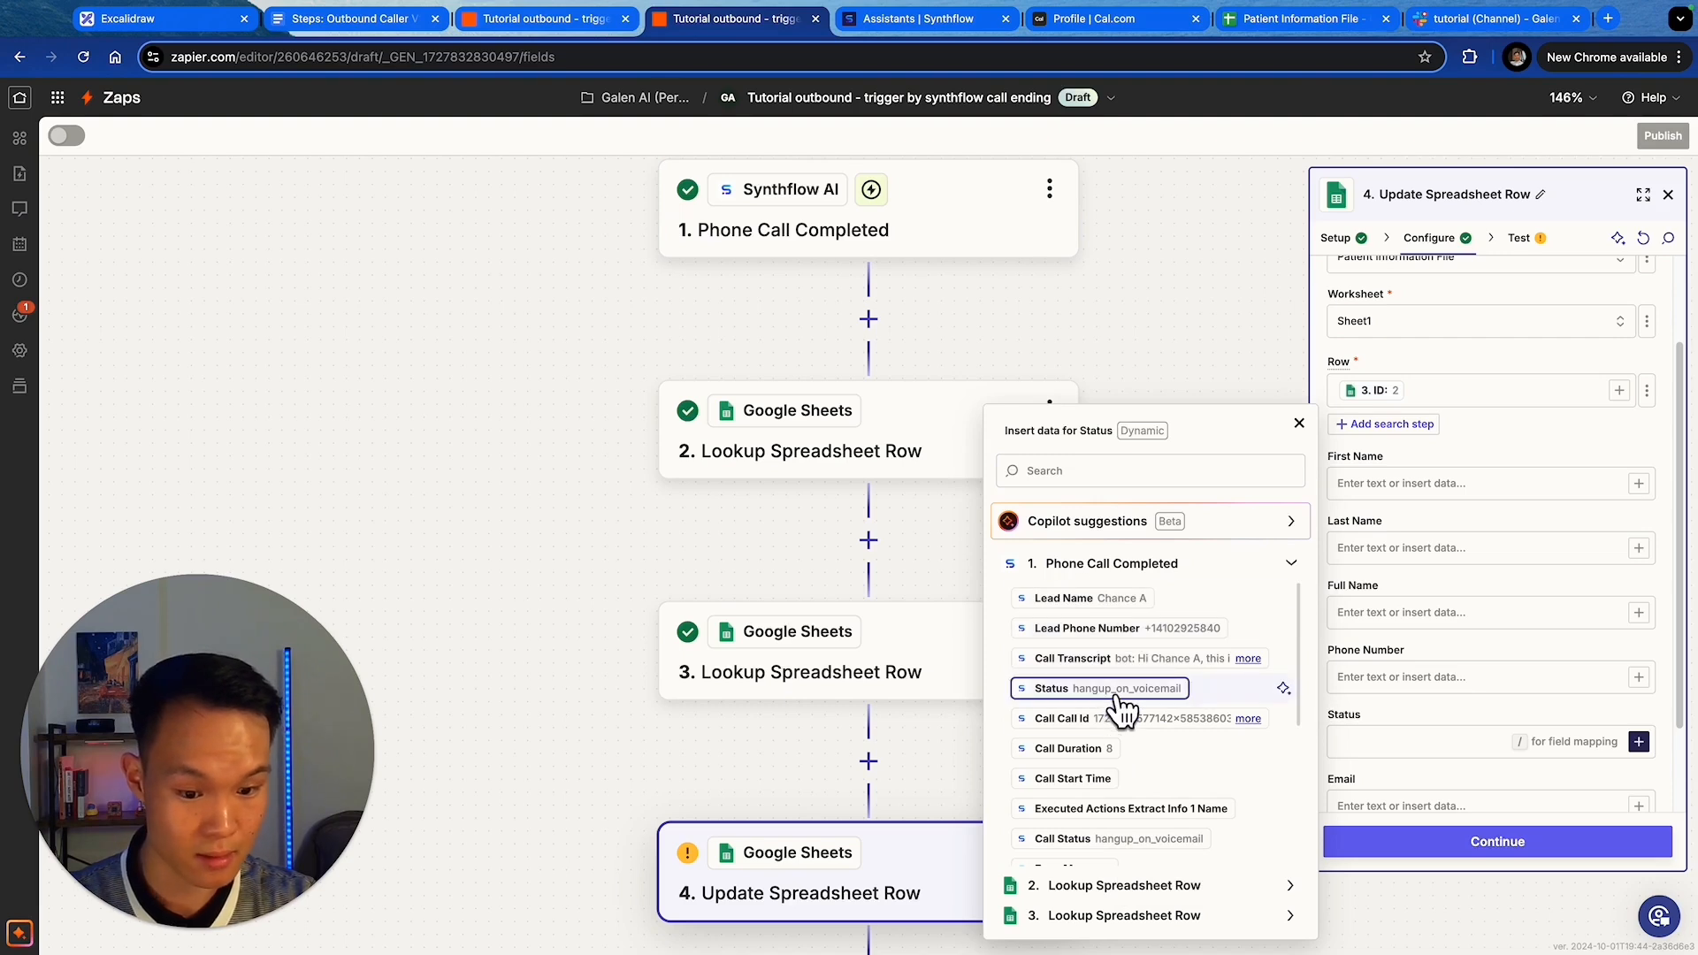
pyautogui.click(1120, 694)
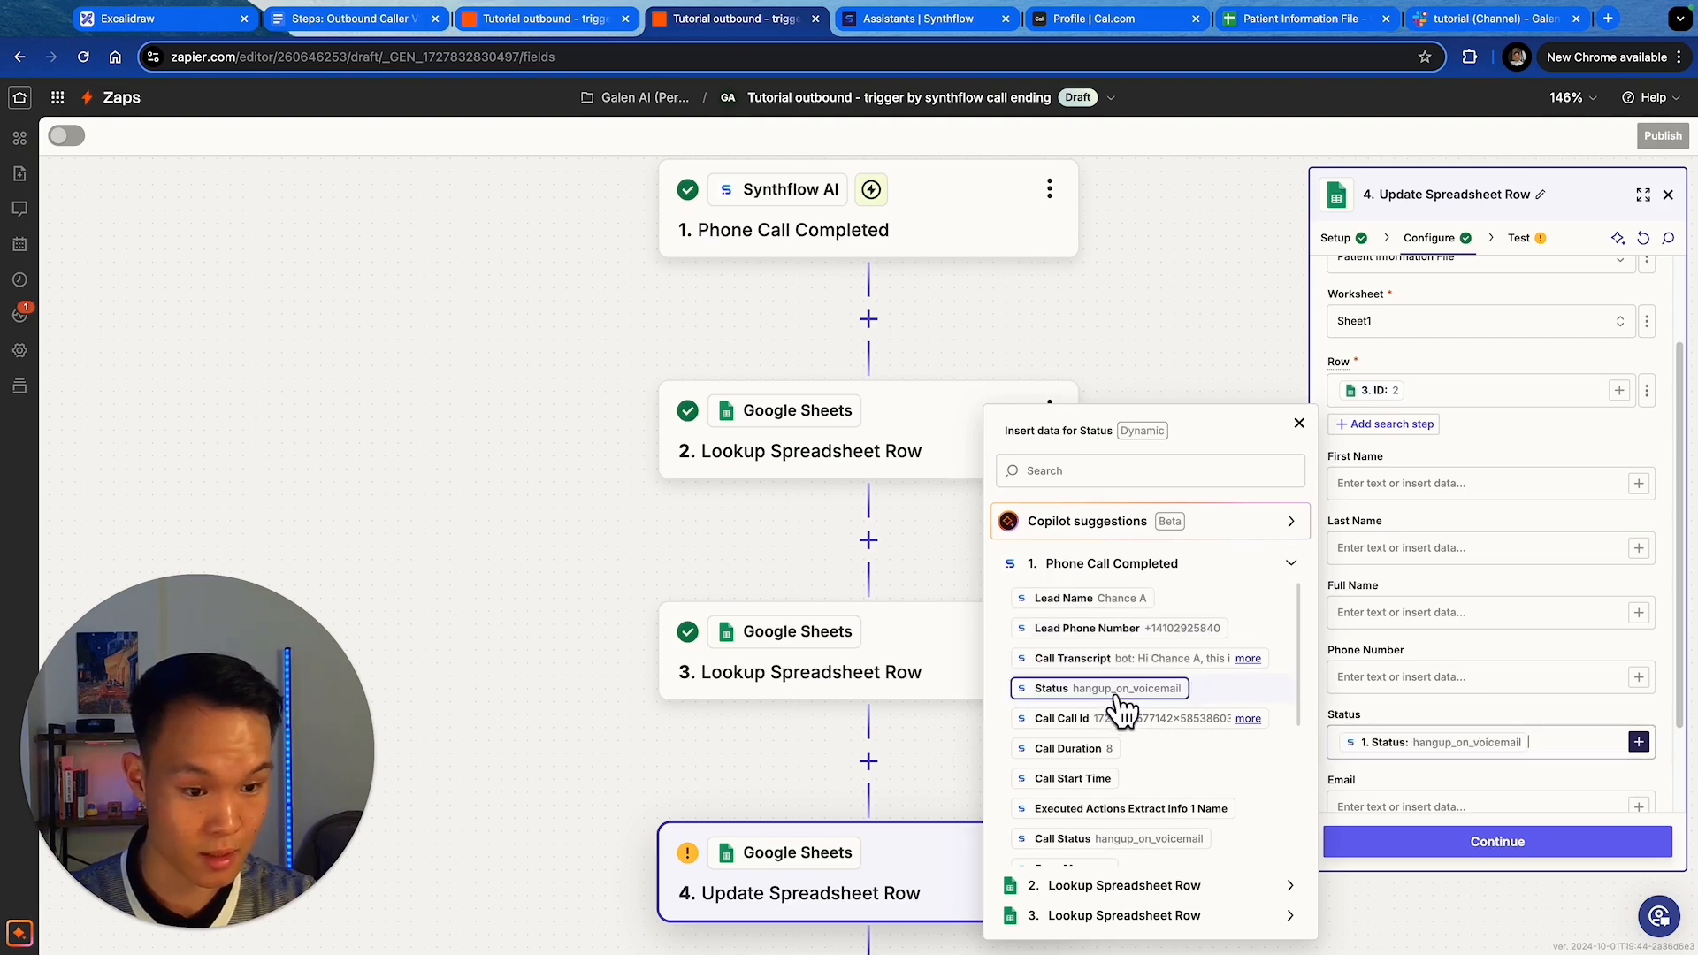
pyautogui.click(1433, 844)
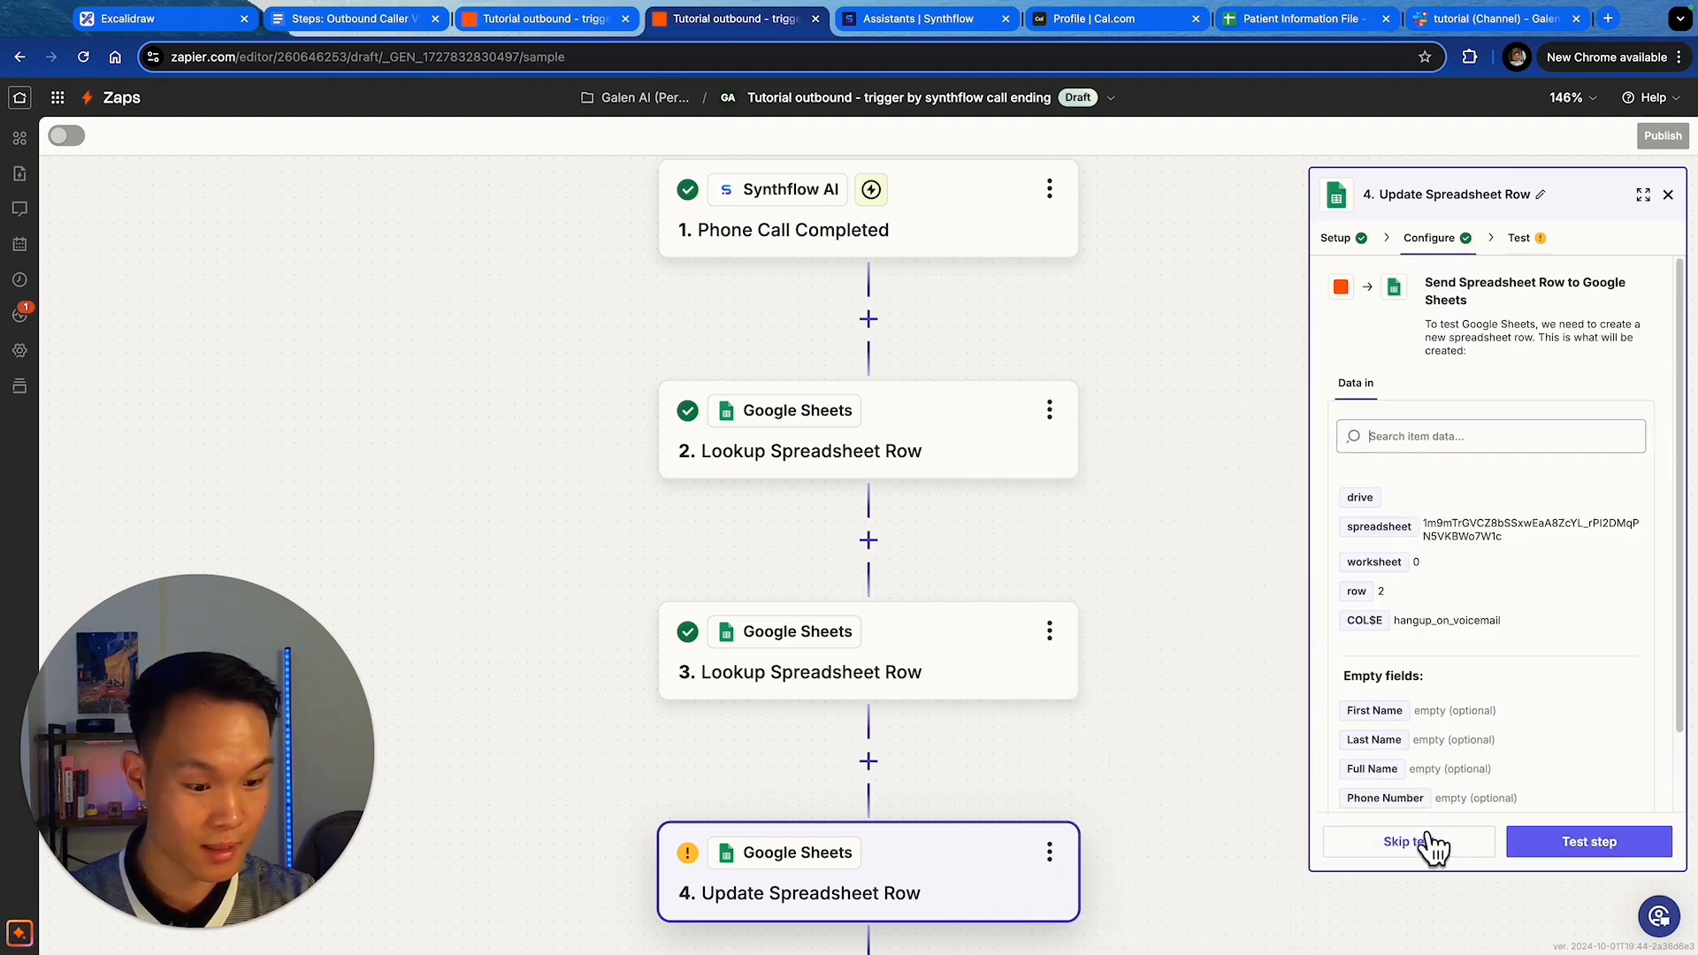
# - Map the row update's Transcript field to the call transcript from Phone Call Completed, and test the update
pyautogui.click(1429, 238)
pyautogui.scroll(-3, 1415, 654)
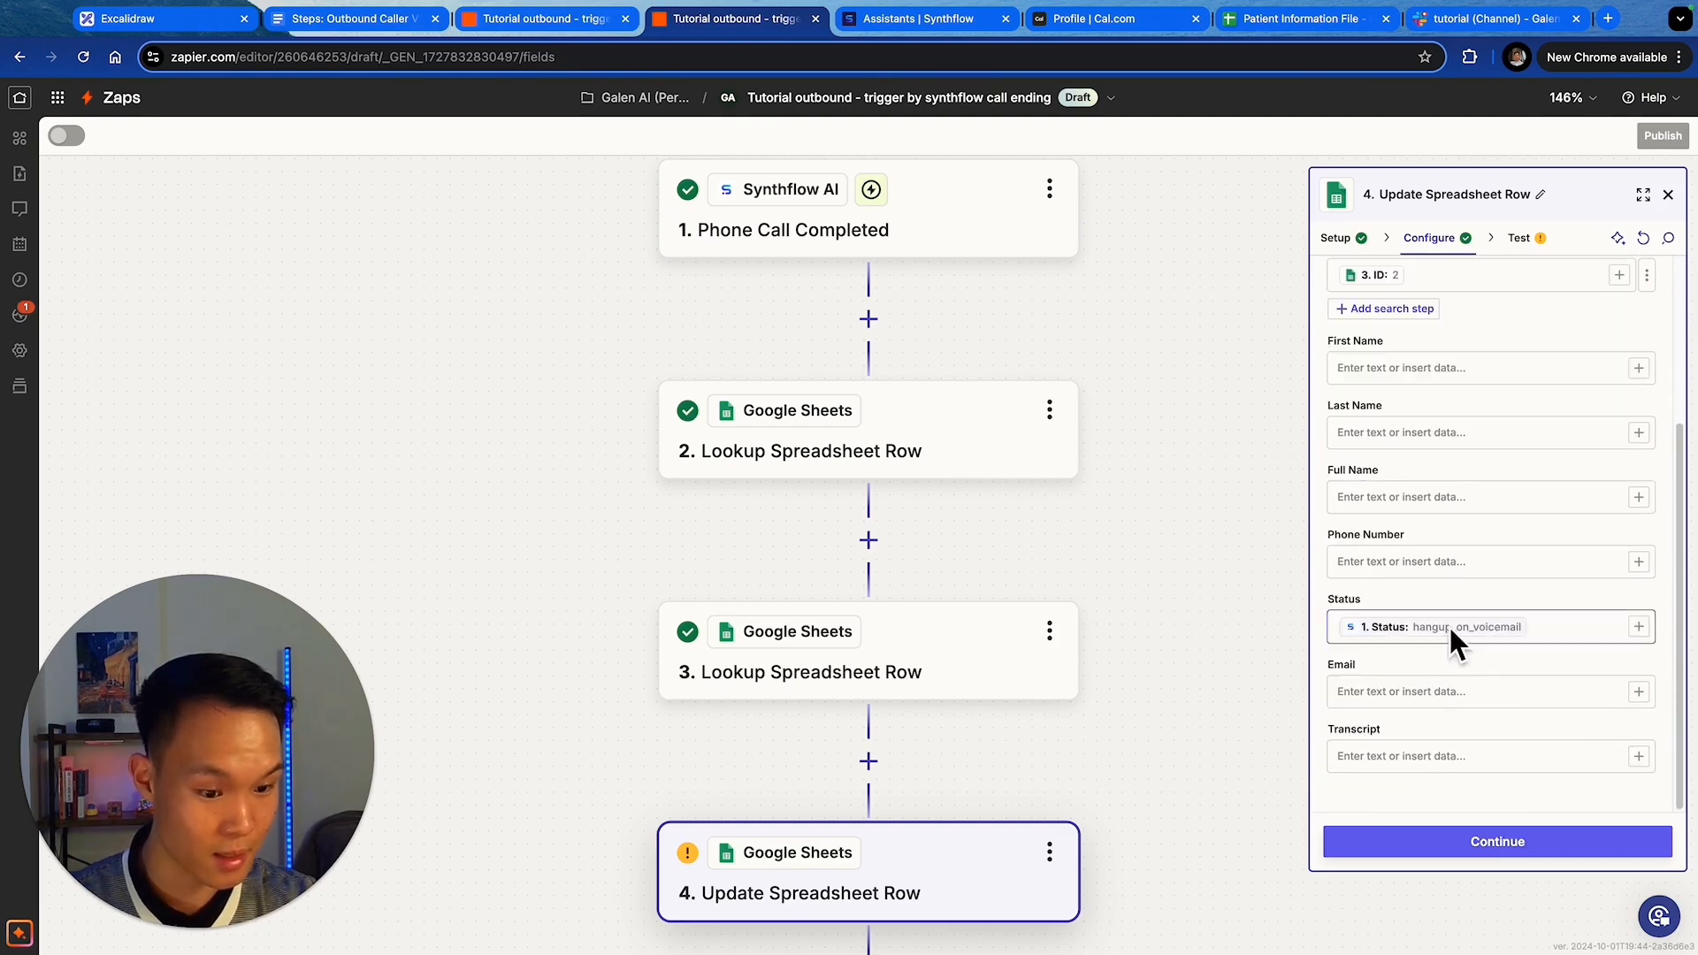
pyautogui.click(1450, 759)
pyautogui.click(1639, 756)
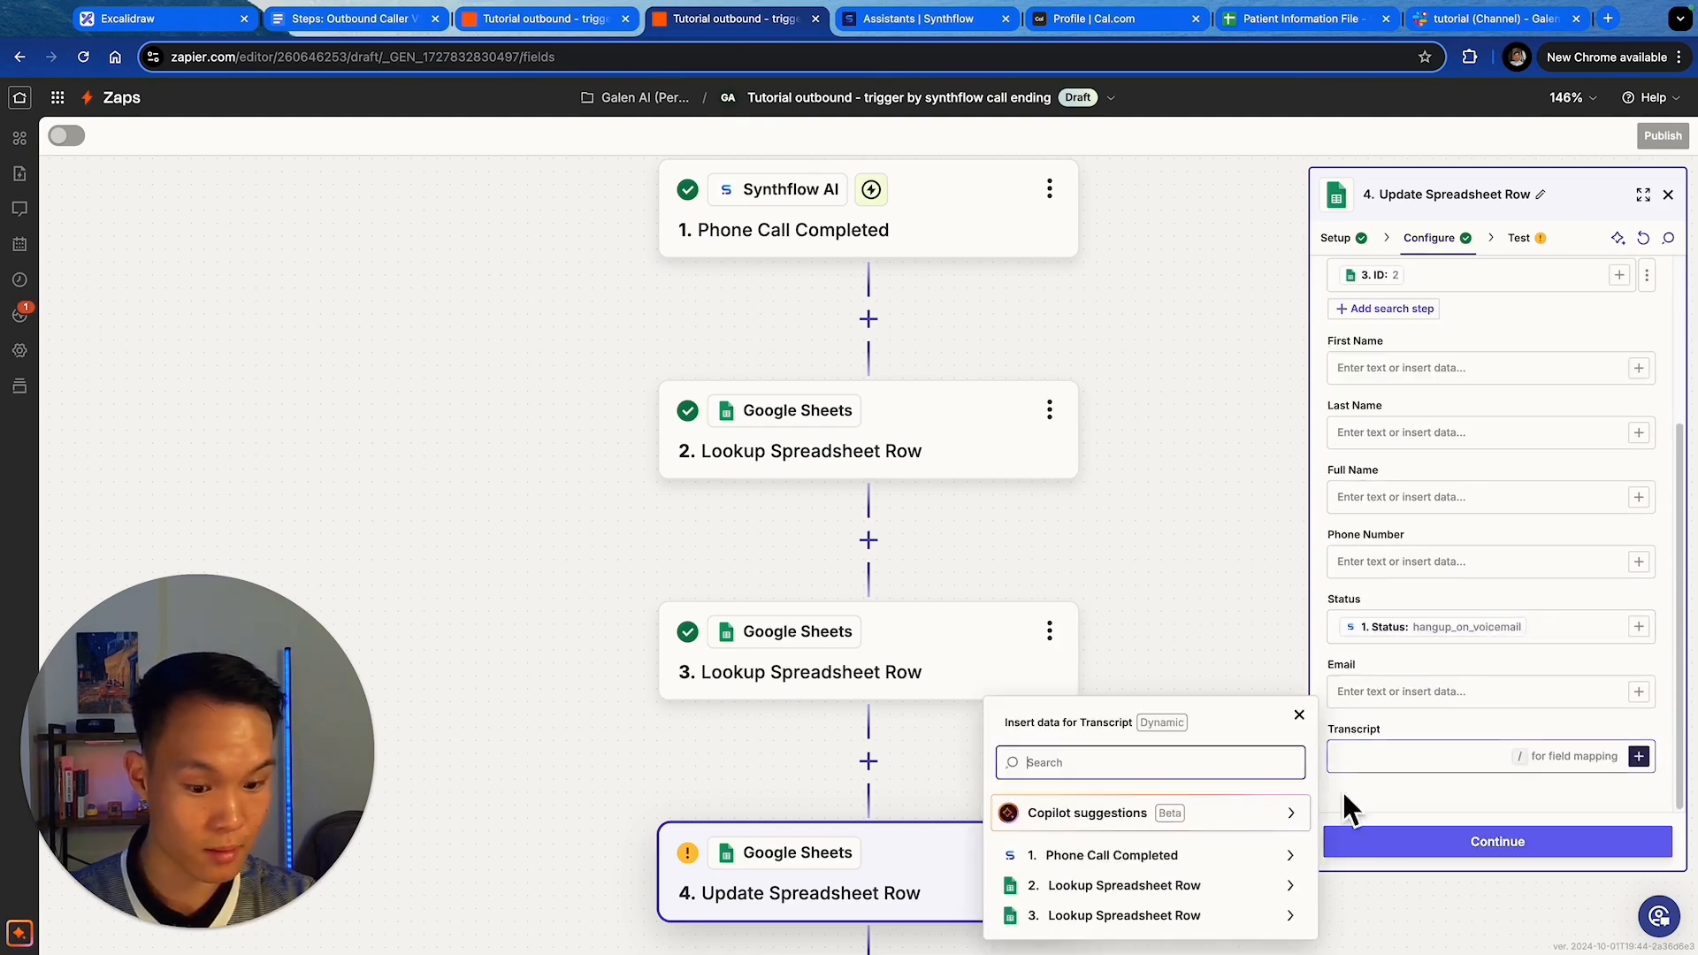
pyautogui.click(1166, 862)
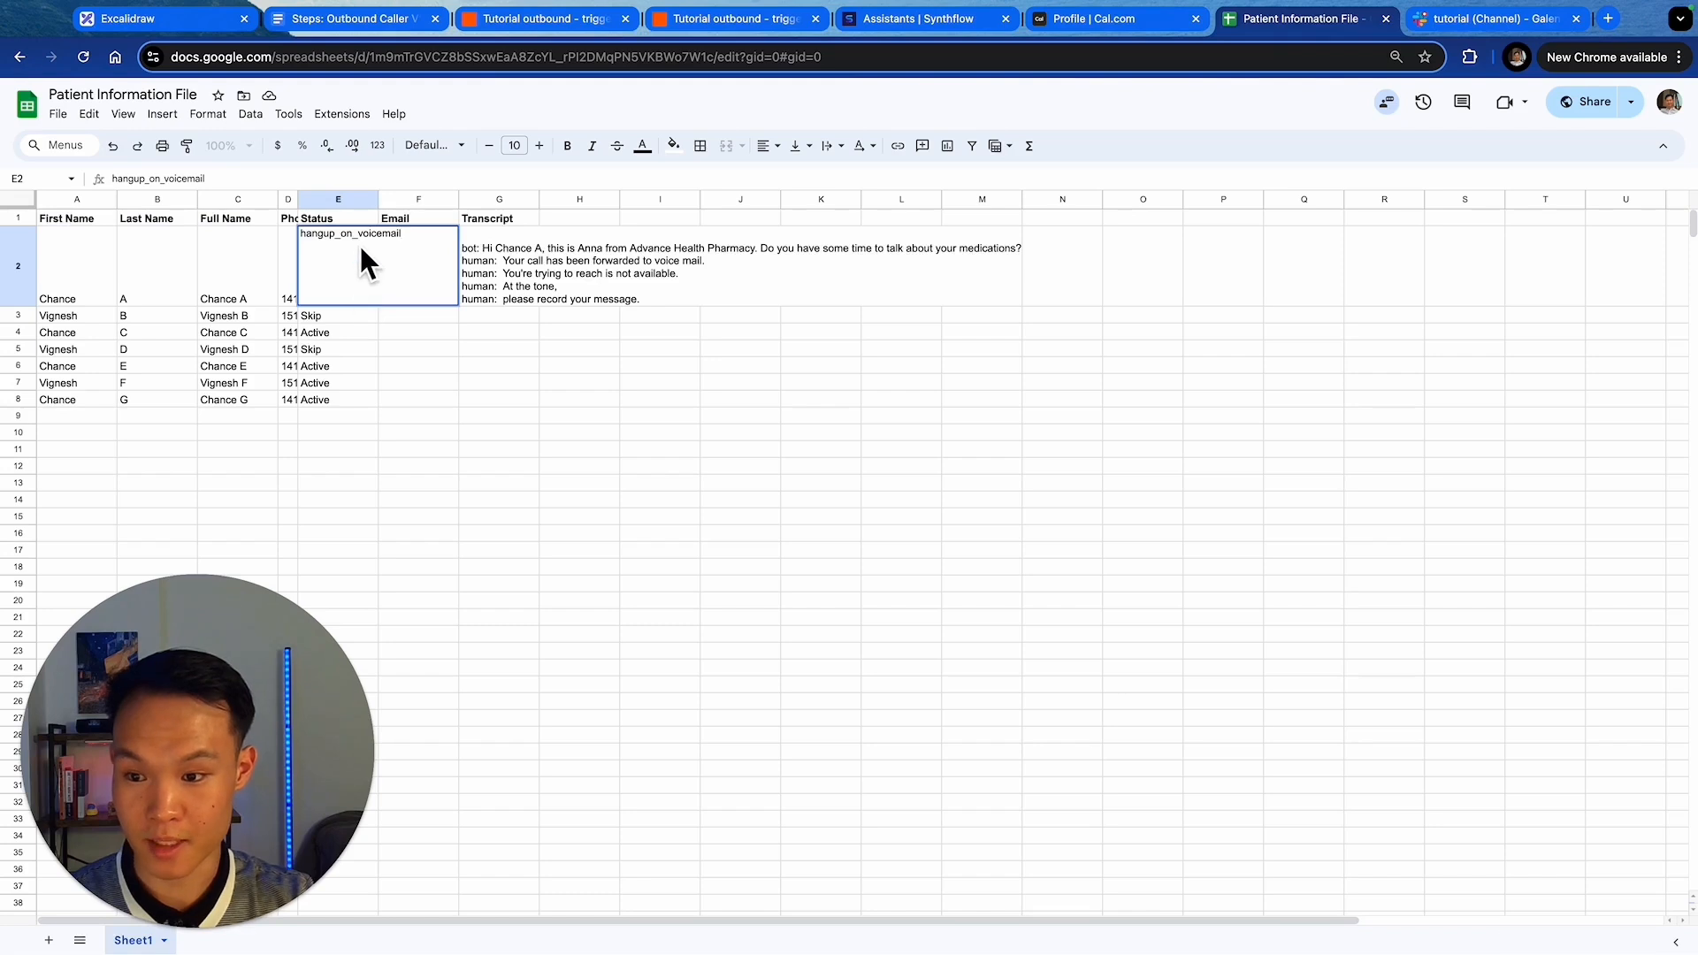
# - Set the Status in cell E2 of the patient sheet back to "Active"
pyautogui.doubleClick(352, 237)
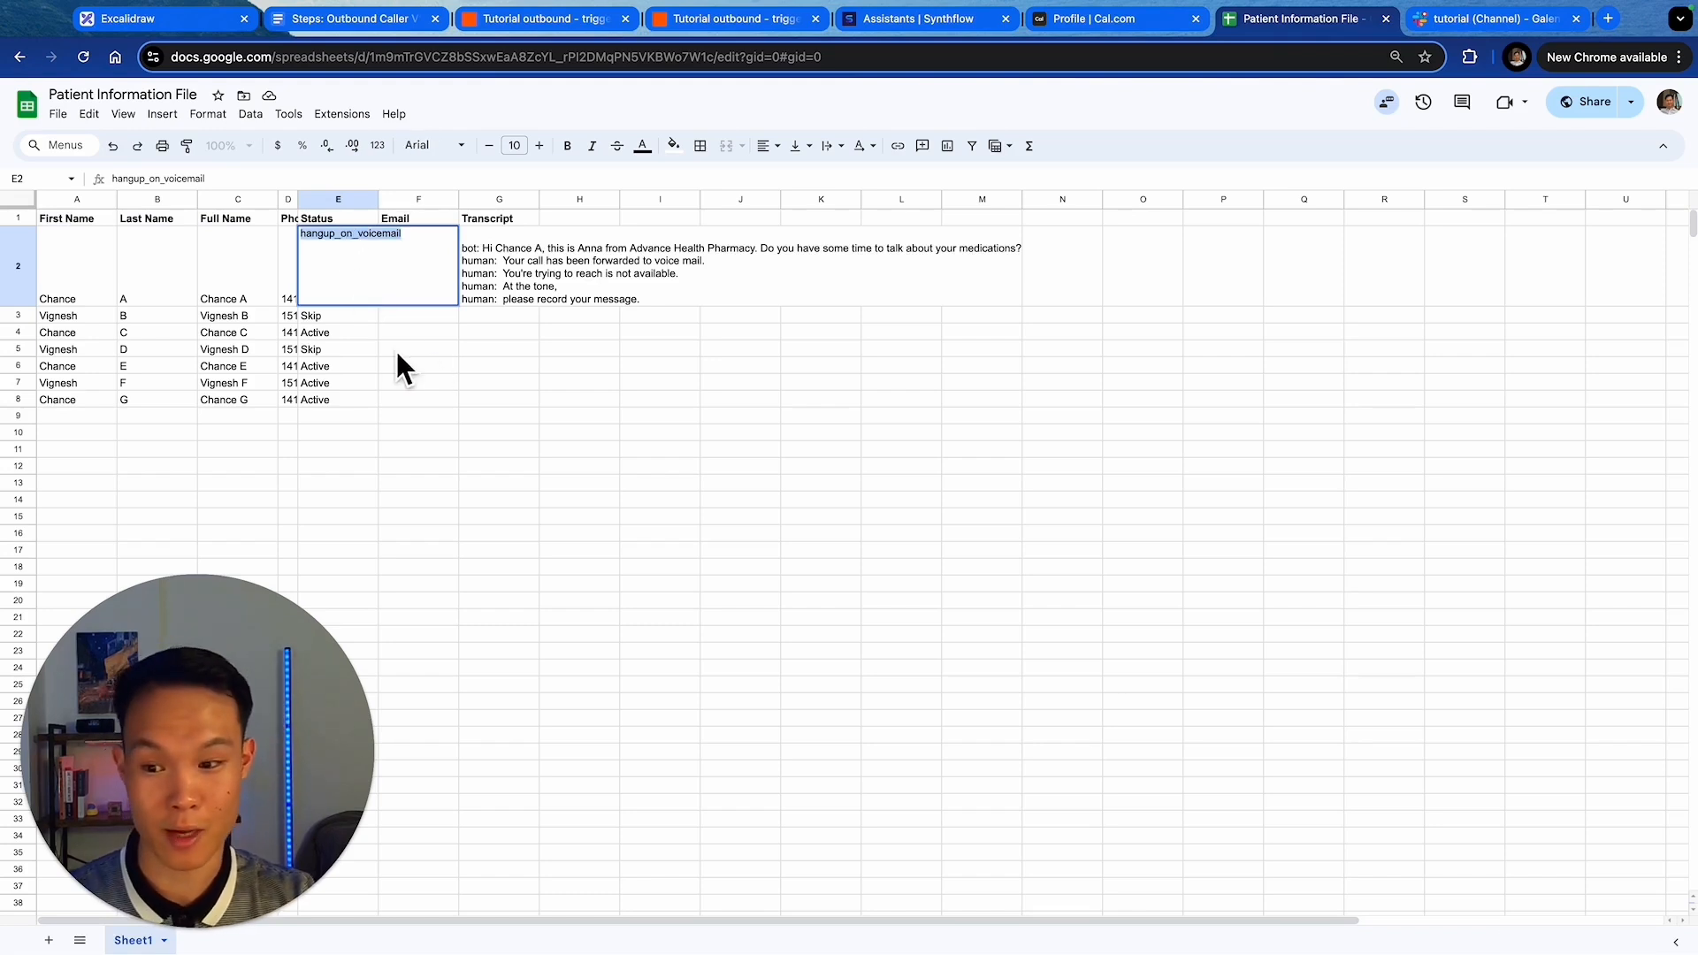
pyautogui.click(340, 334)
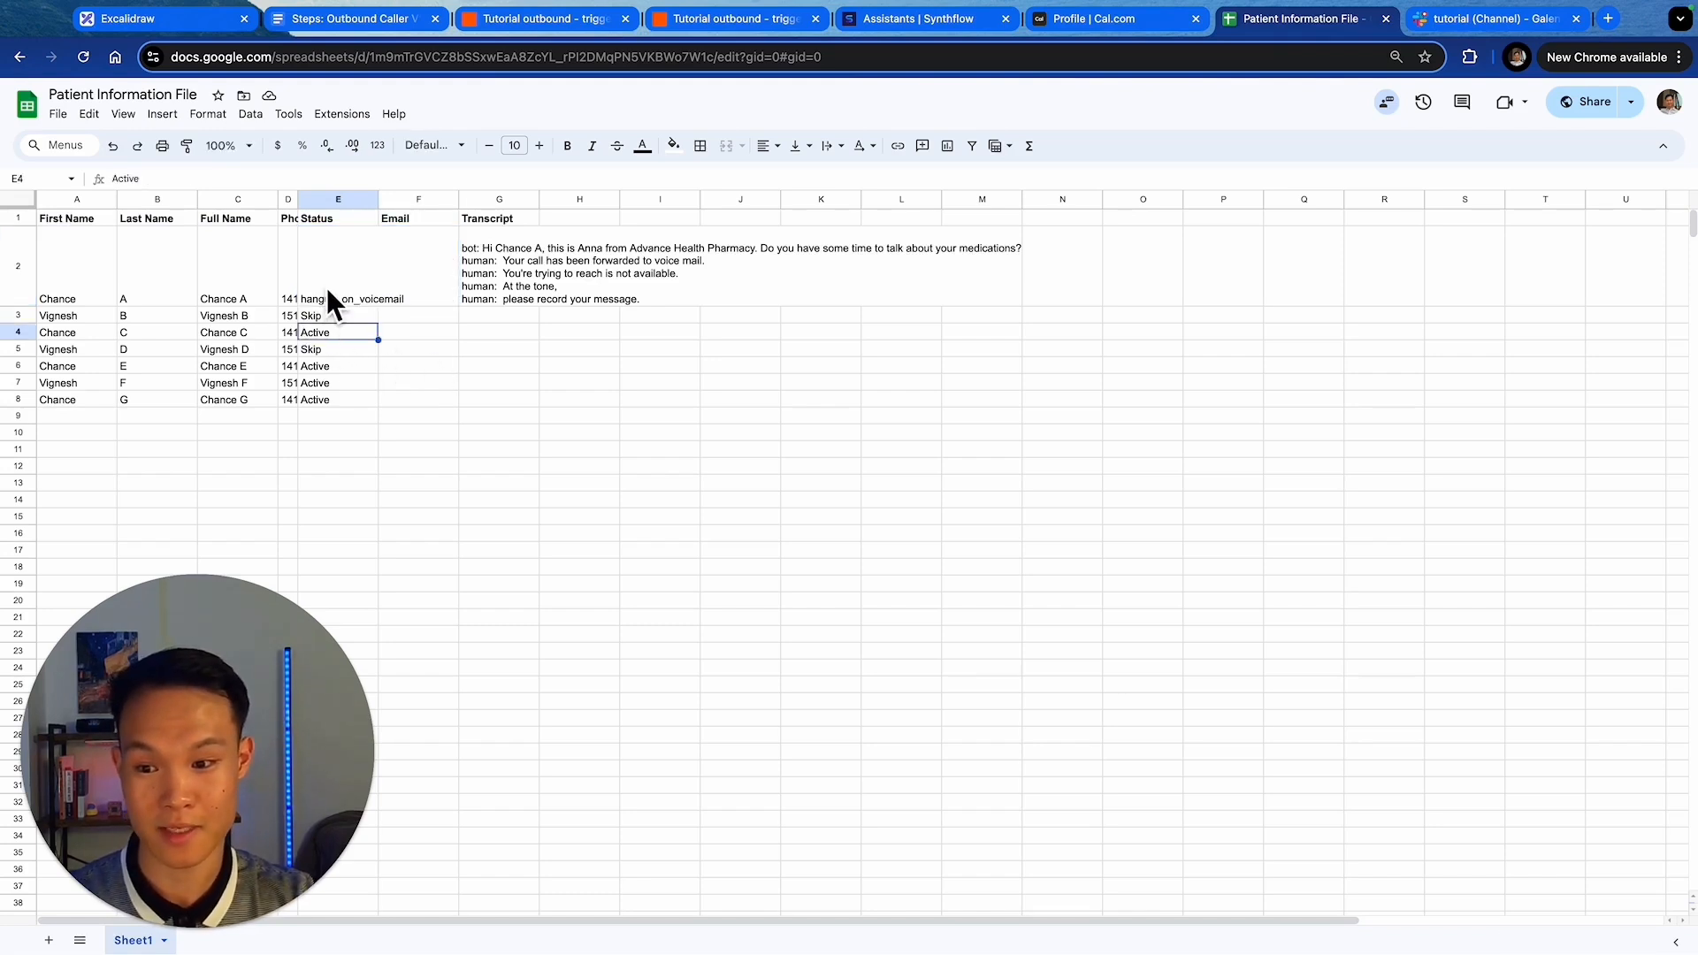
pyautogui.click(329, 305)
pyautogui.doubleClick(323, 297)
pyautogui.doubleClick(326, 236)
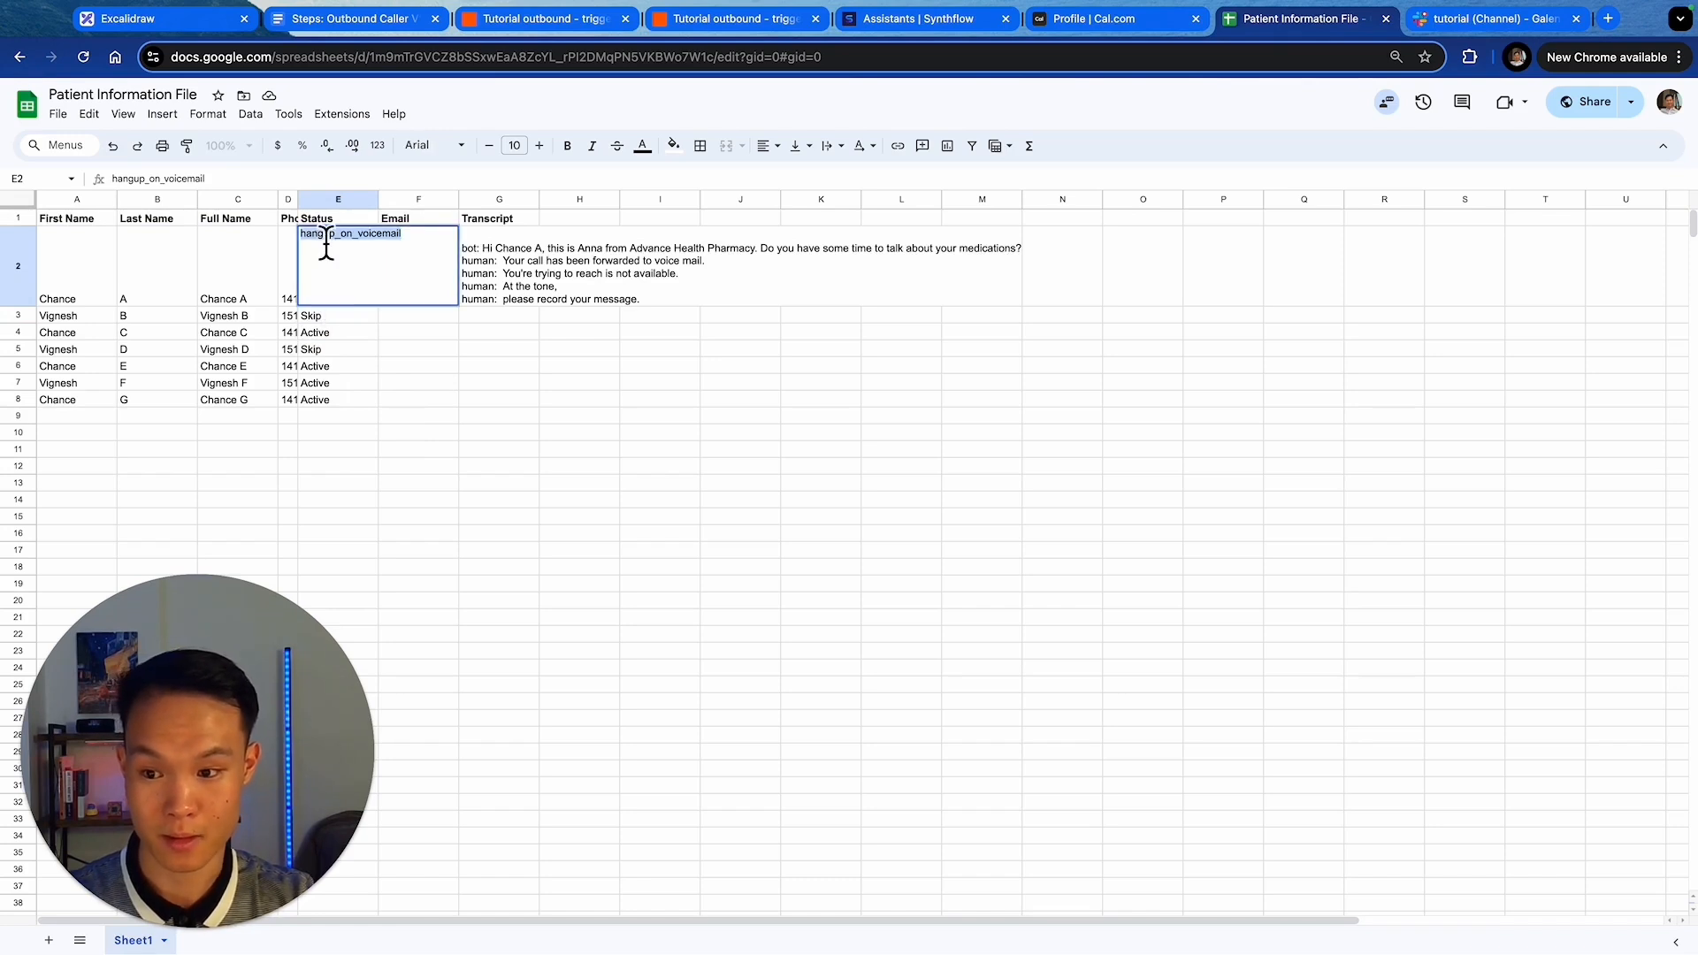
pyautogui.write('Active')
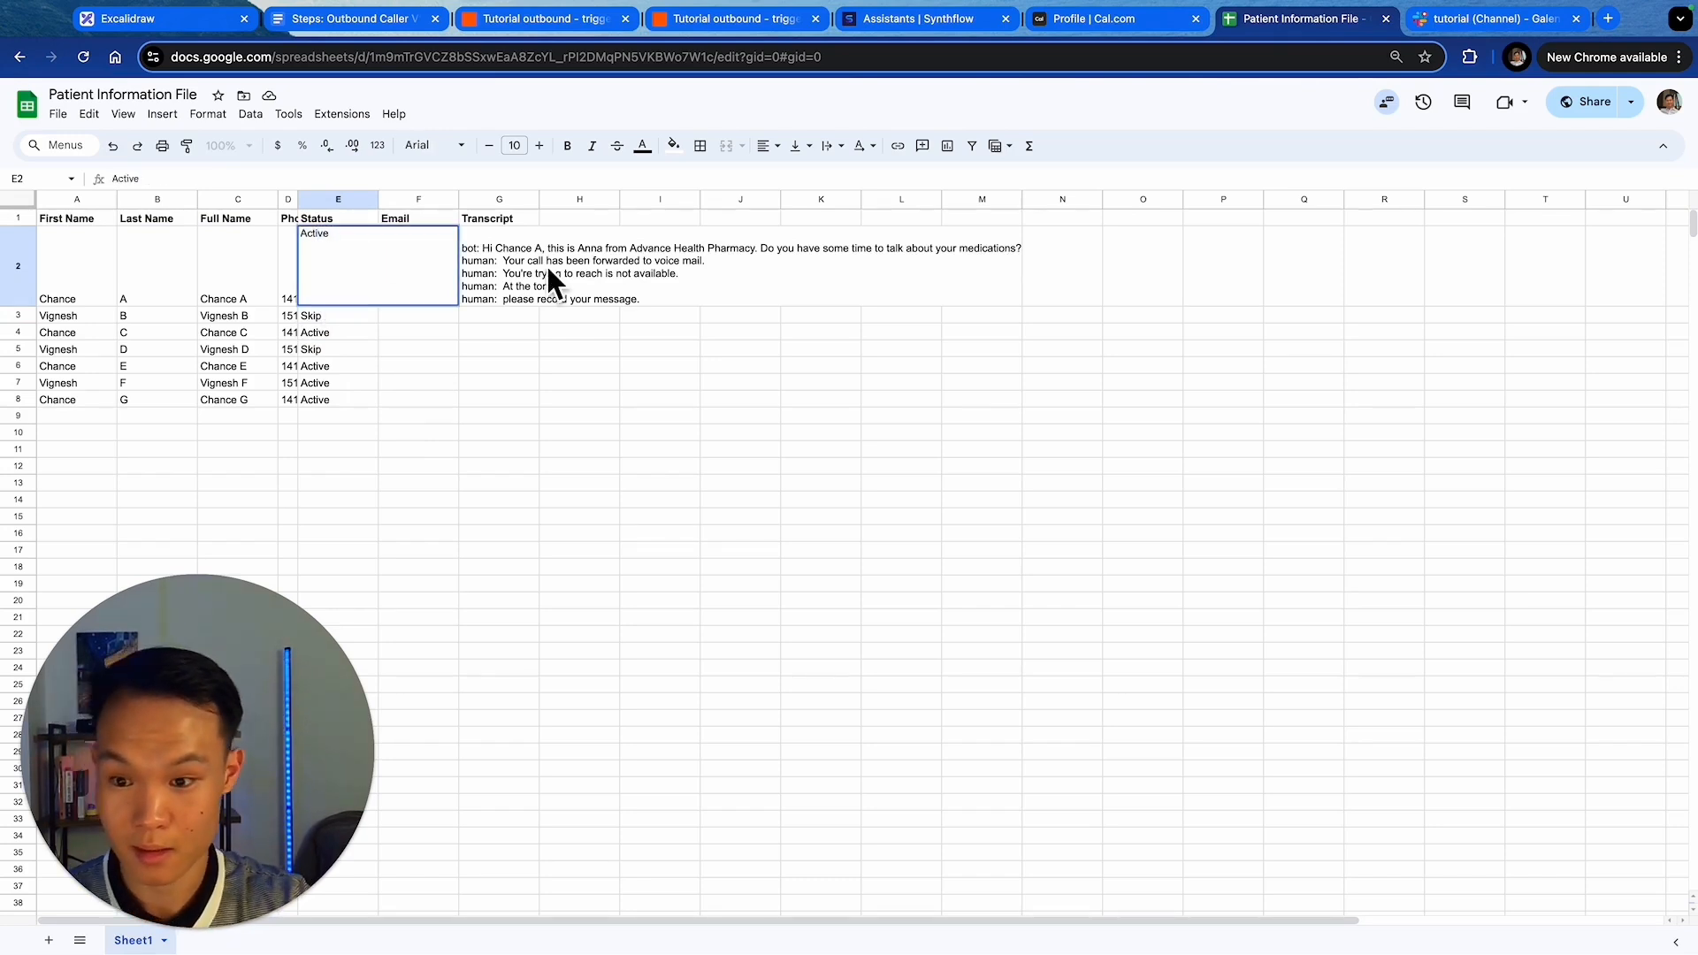
# - Check Flow #2 in the Excalidraw diagram, and add a Paths by Zapier step after the Update Spreadsheet Row step
pyautogui.click(531, 19)
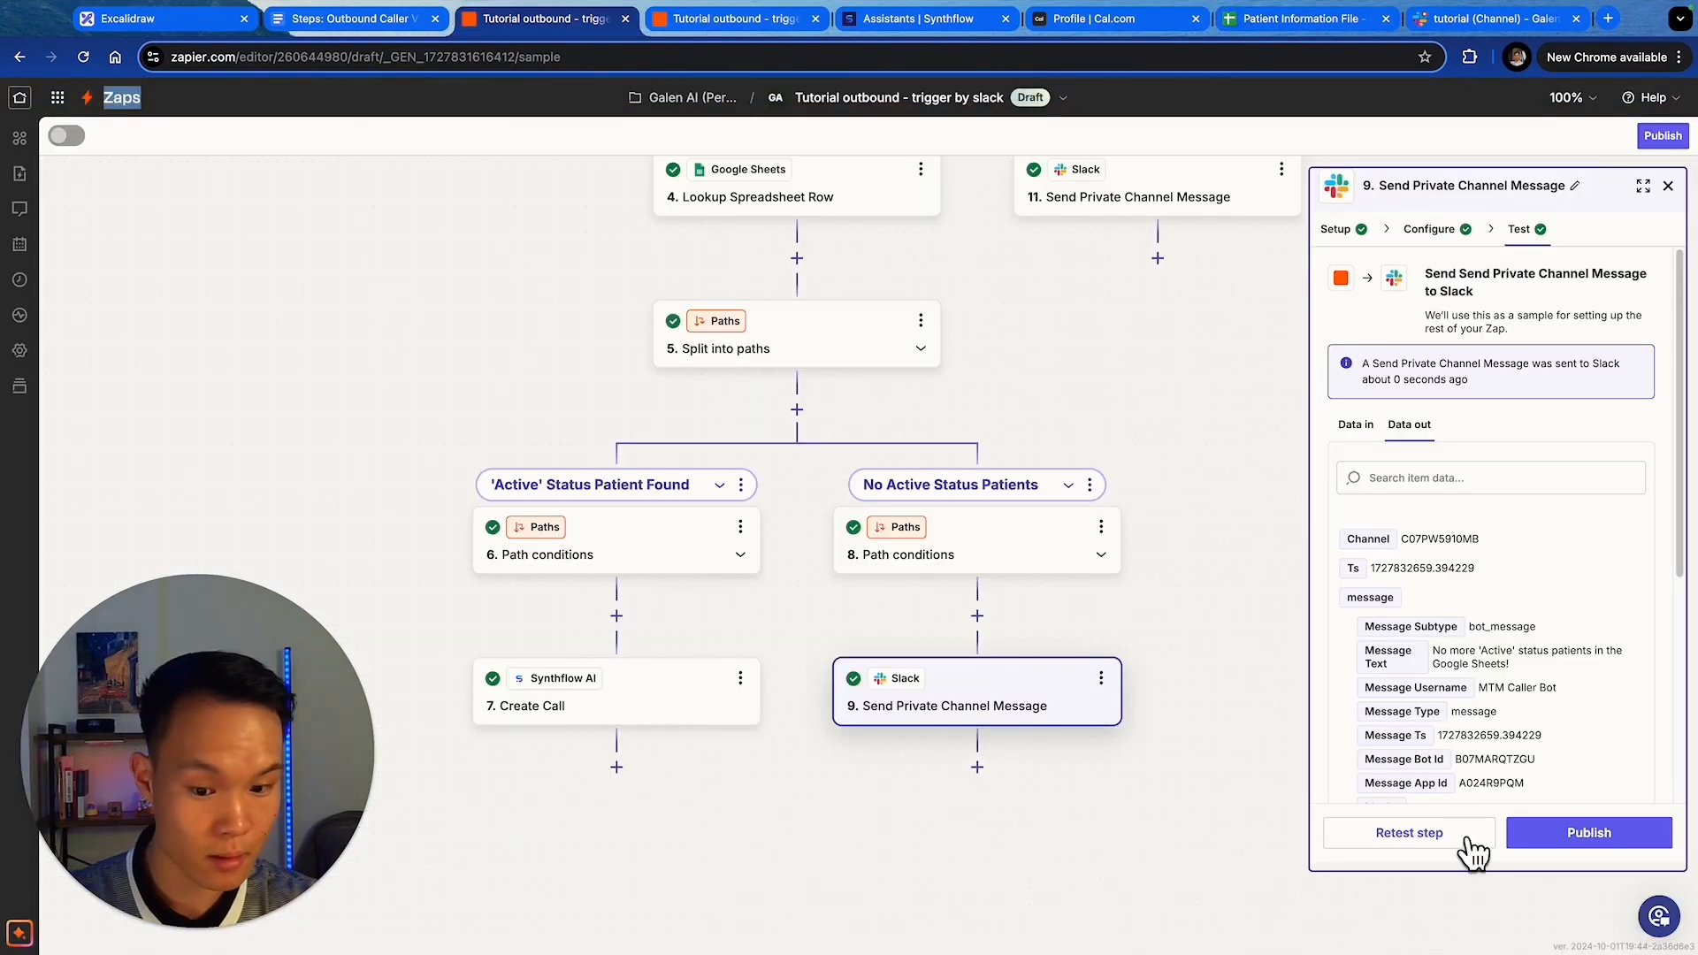
pyautogui.hotkey('ctrl', '1')
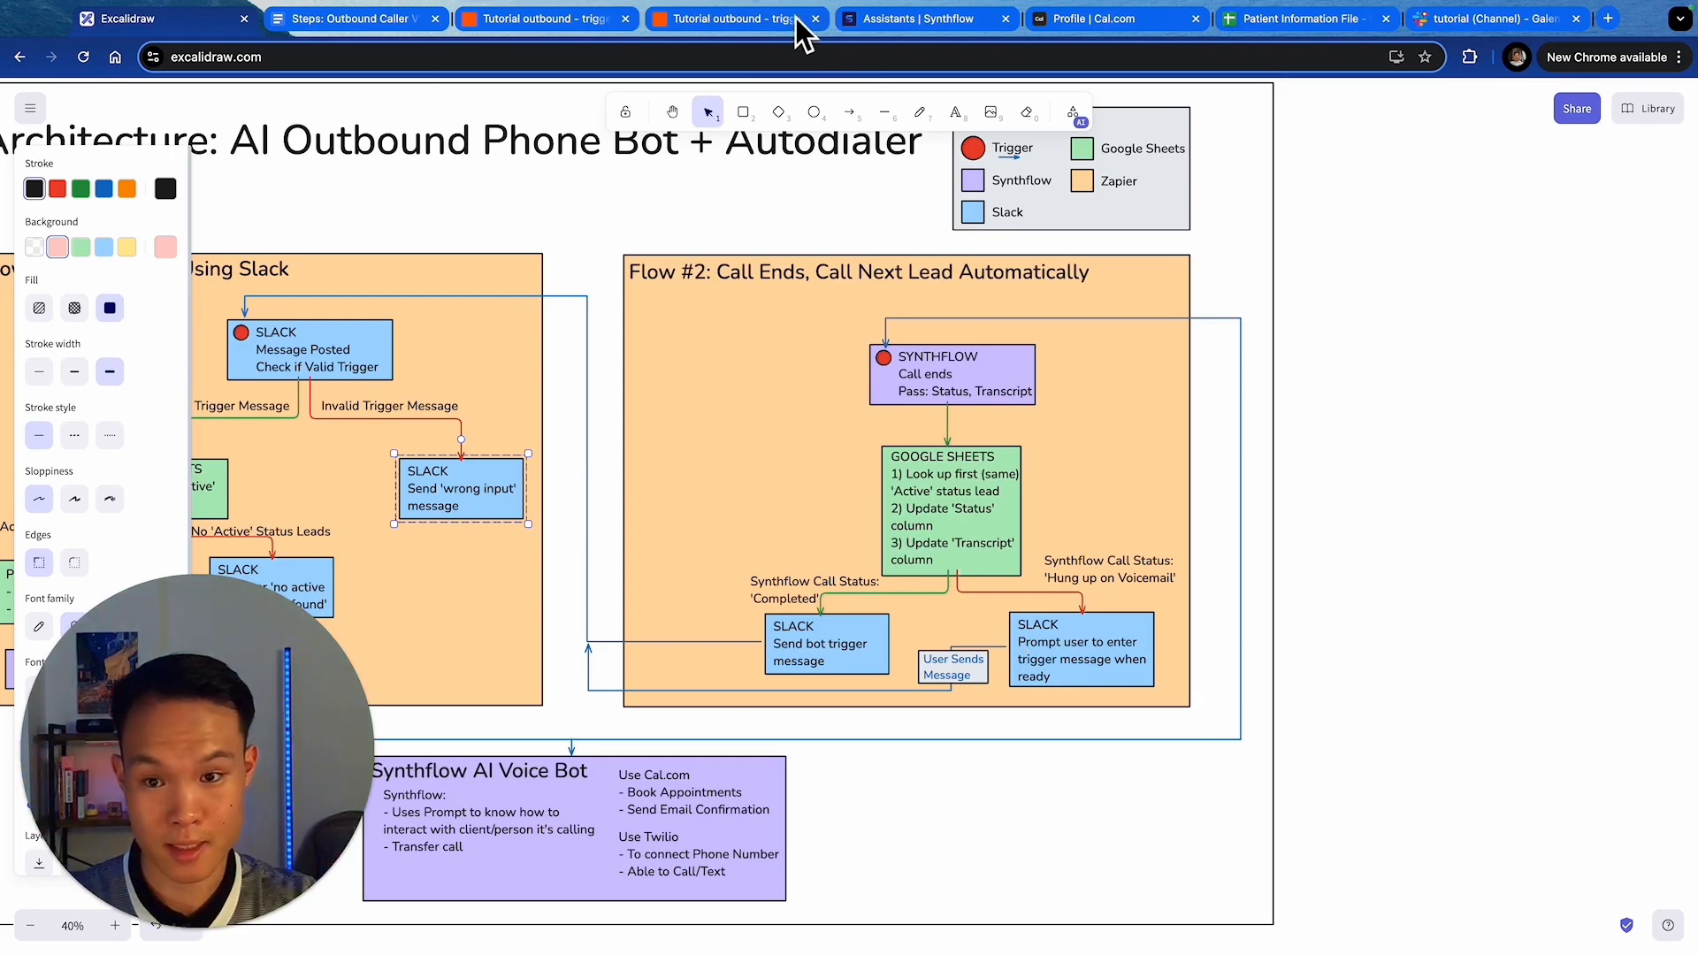
pyautogui.click(672, 27)
pyautogui.click(508, 16)
pyautogui.click(868, 759)
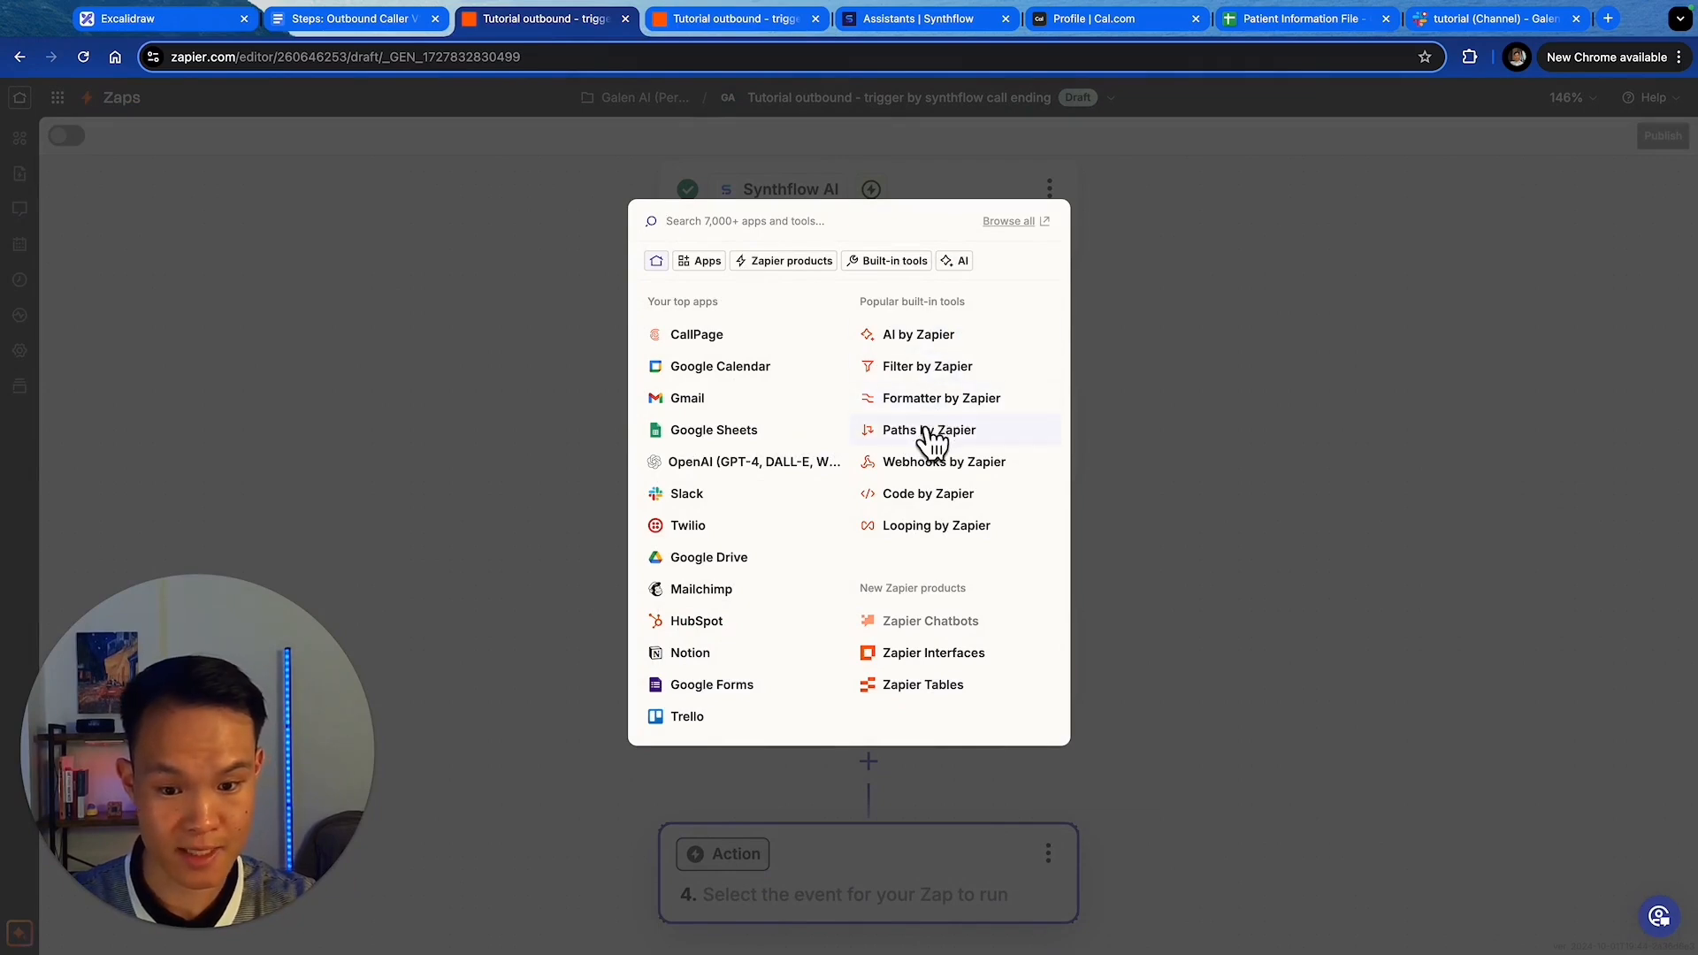
pyautogui.click(932, 435)
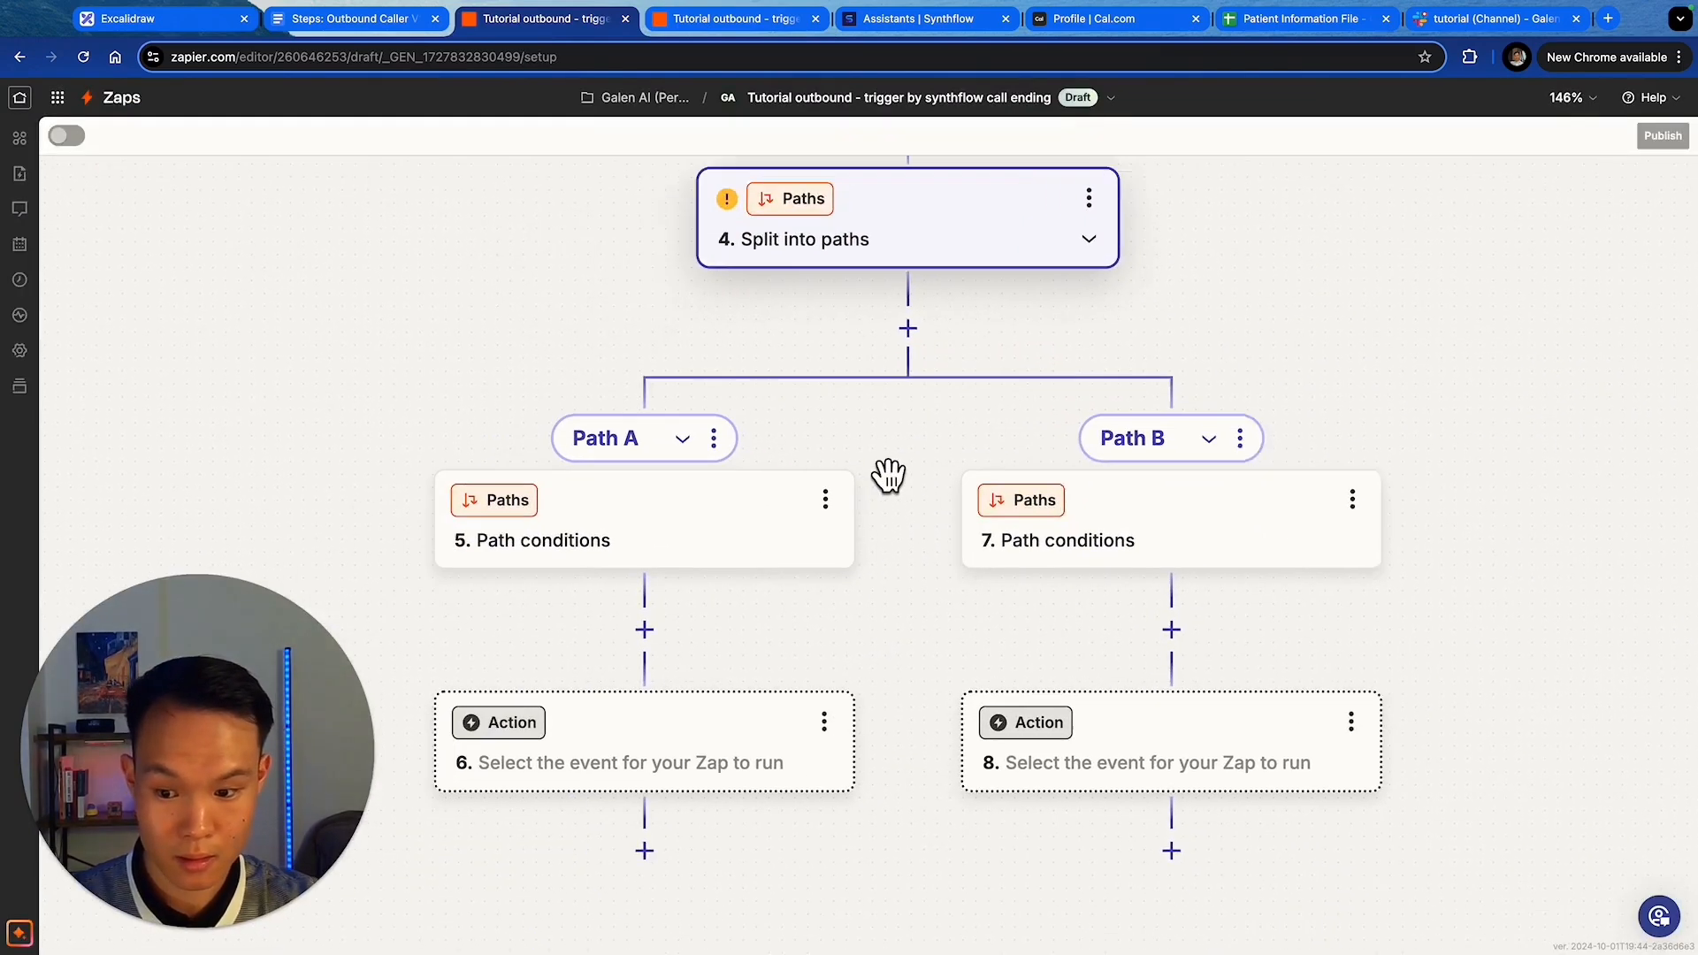
# - Rename Path A to "Completed/Answered Call" and Path B to "Call not answered"
pyautogui.click(765, 527)
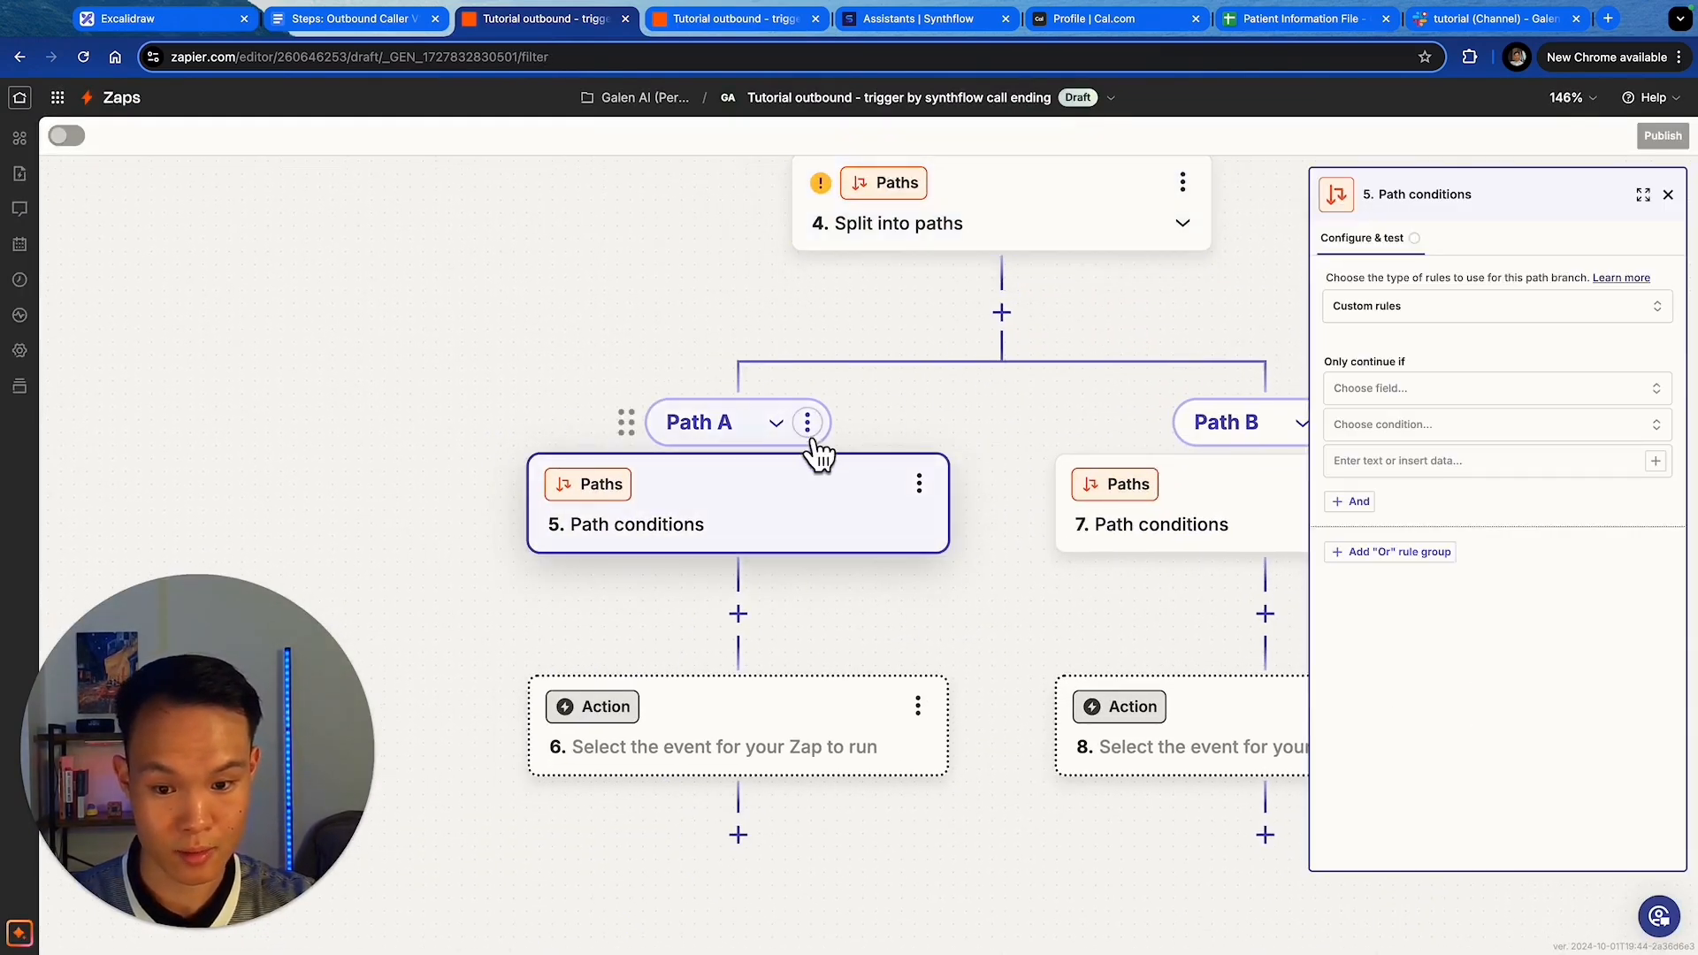
pyautogui.click(808, 423)
pyautogui.click(899, 429)
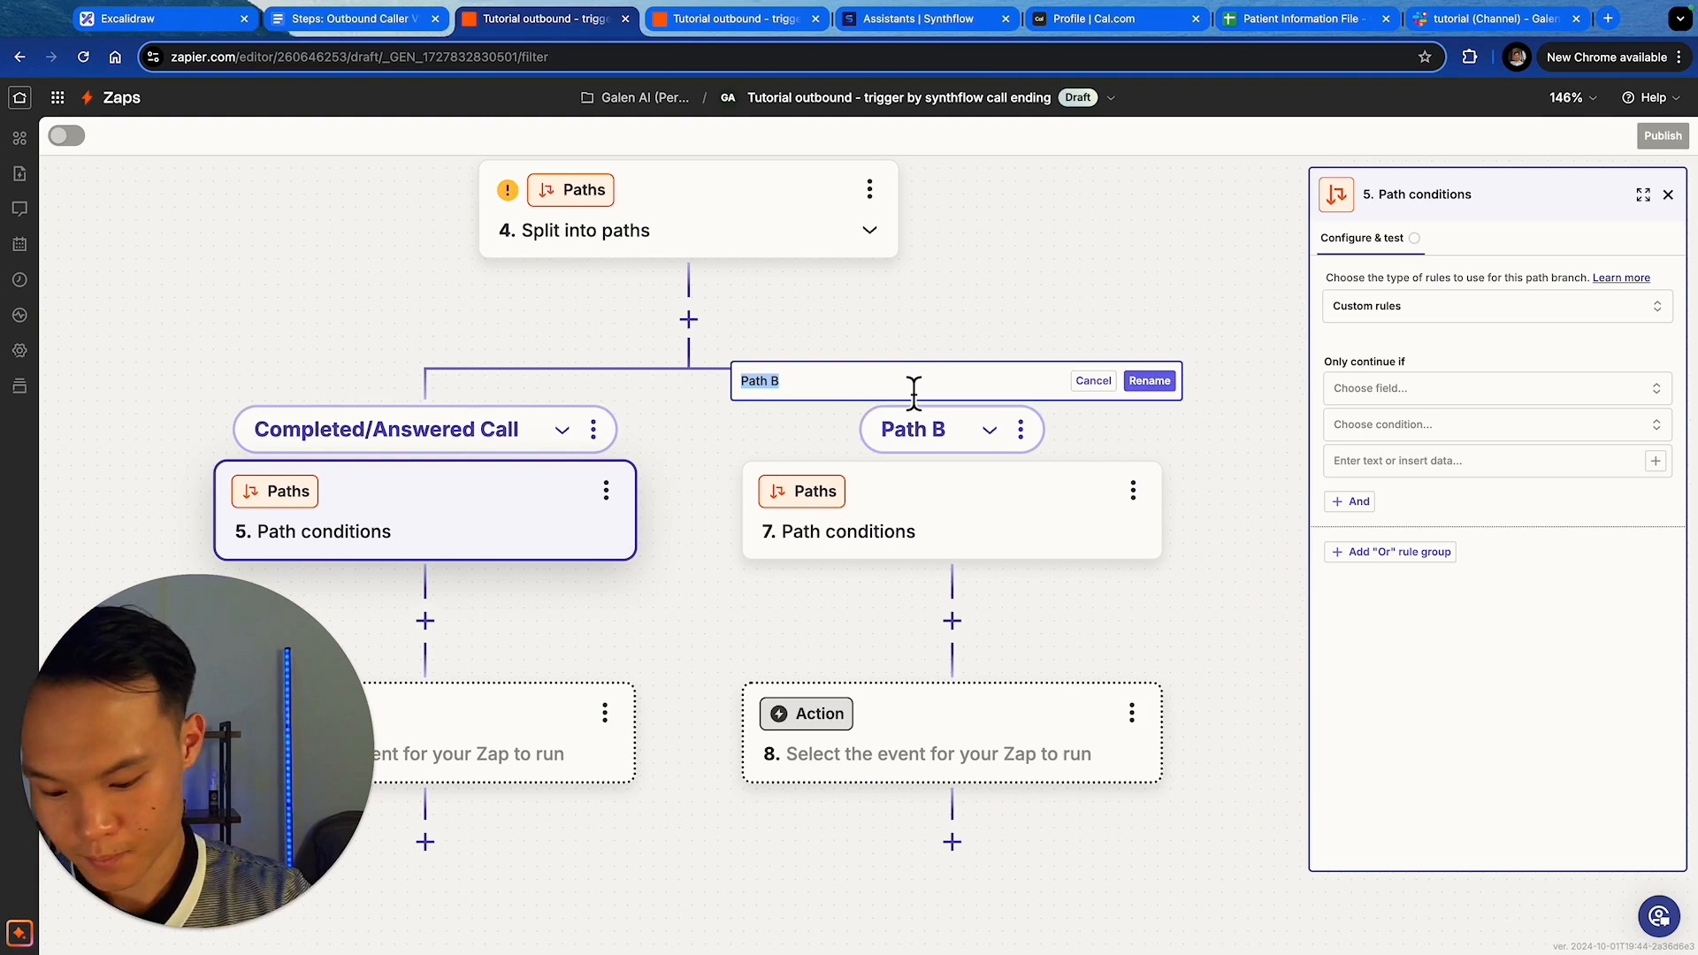
pyautogui.write('Call not answered')
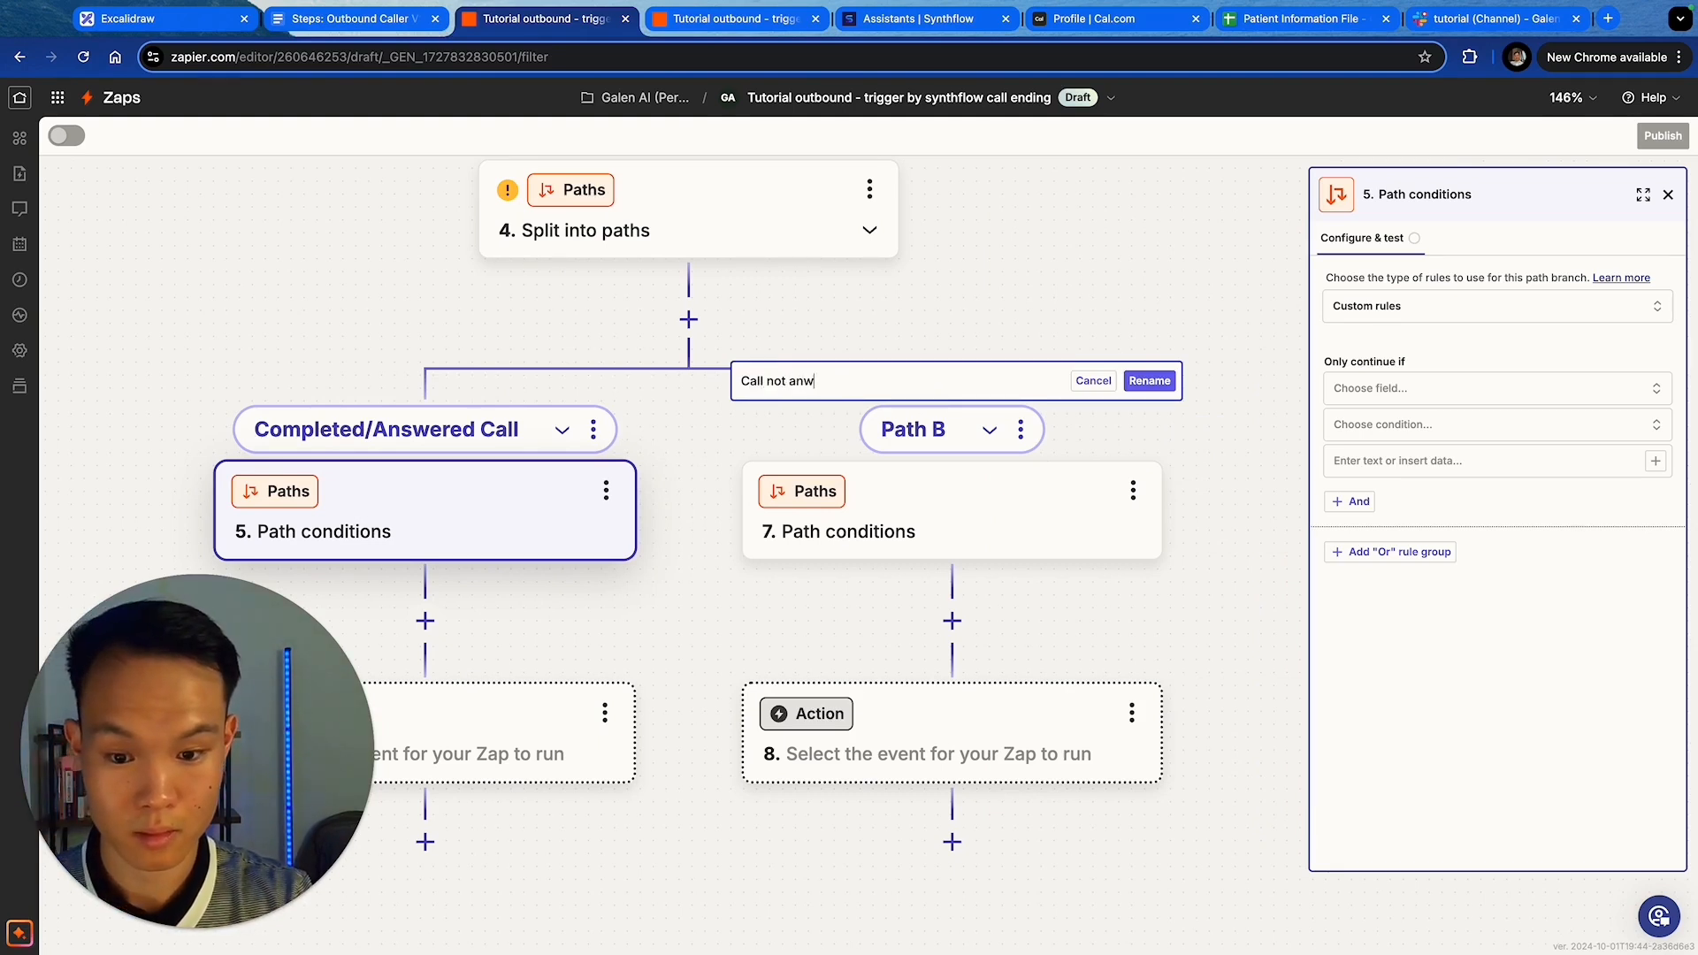
pyautogui.click(1150, 381)
# - Make the Completed/Answered Call path continue only if the Phone Call Completed Status exactly matches "completed", and continue to its test
pyautogui.moveTo(864, 369); pyautogui.dragTo(980, 359)
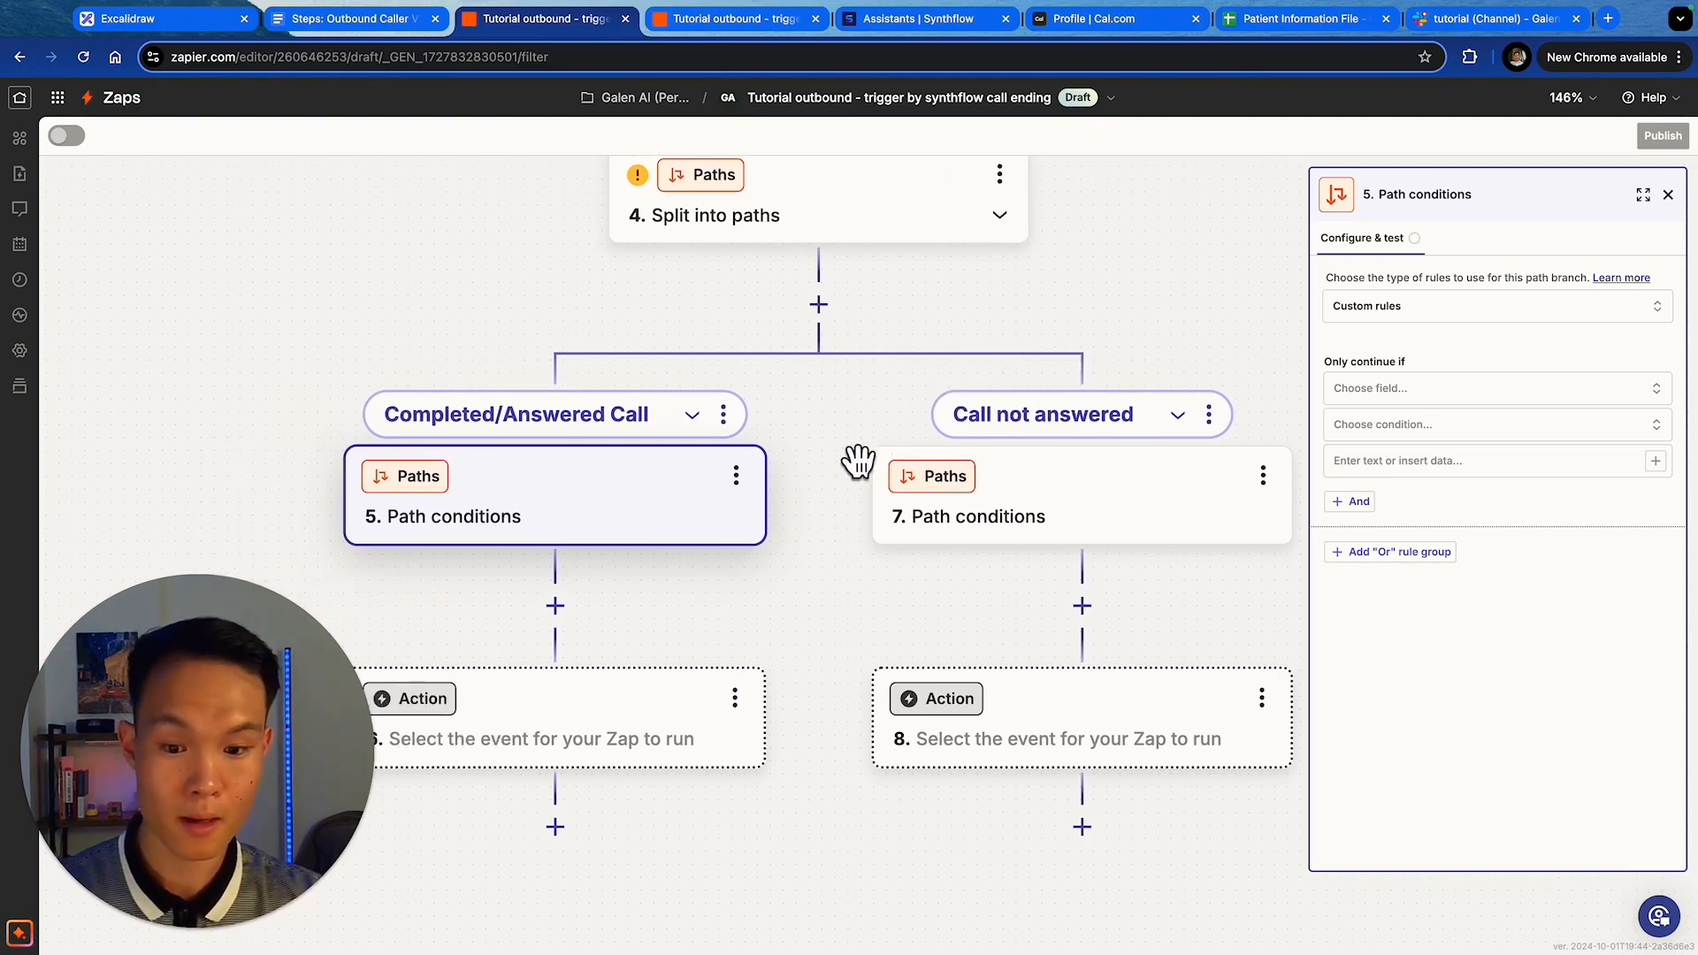
pyautogui.moveTo(923, 441); pyautogui.dragTo(998, 439)
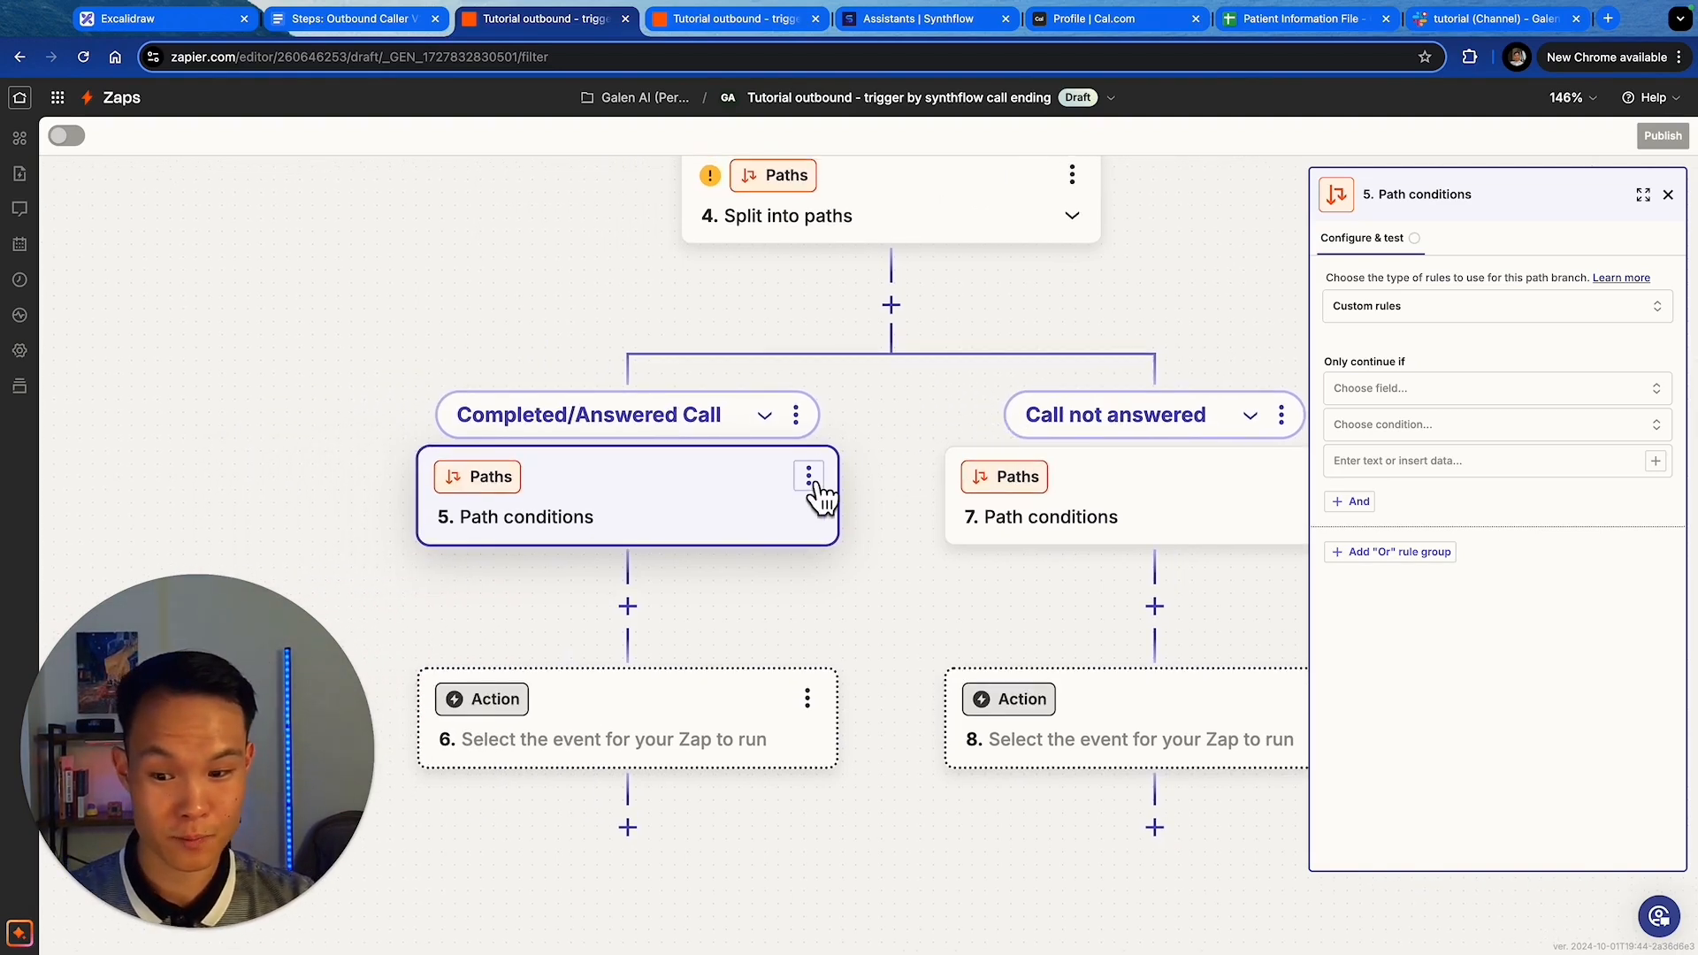
pyautogui.click(808, 478)
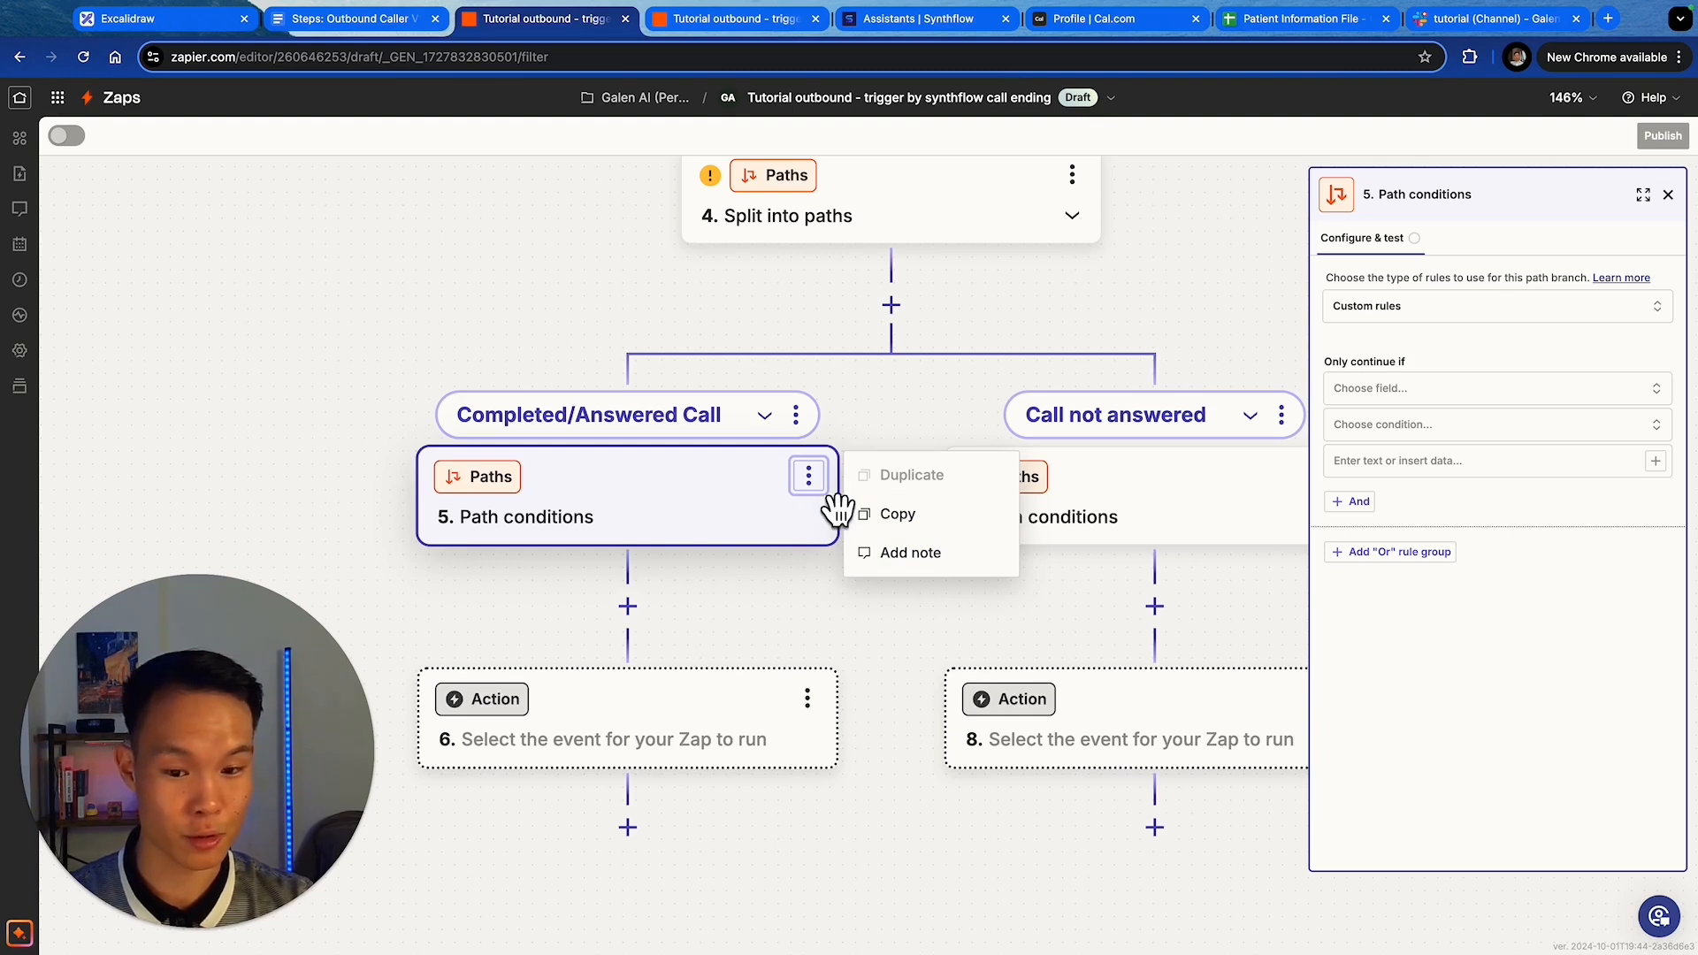
pyautogui.click(1418, 392)
pyautogui.click(1167, 534)
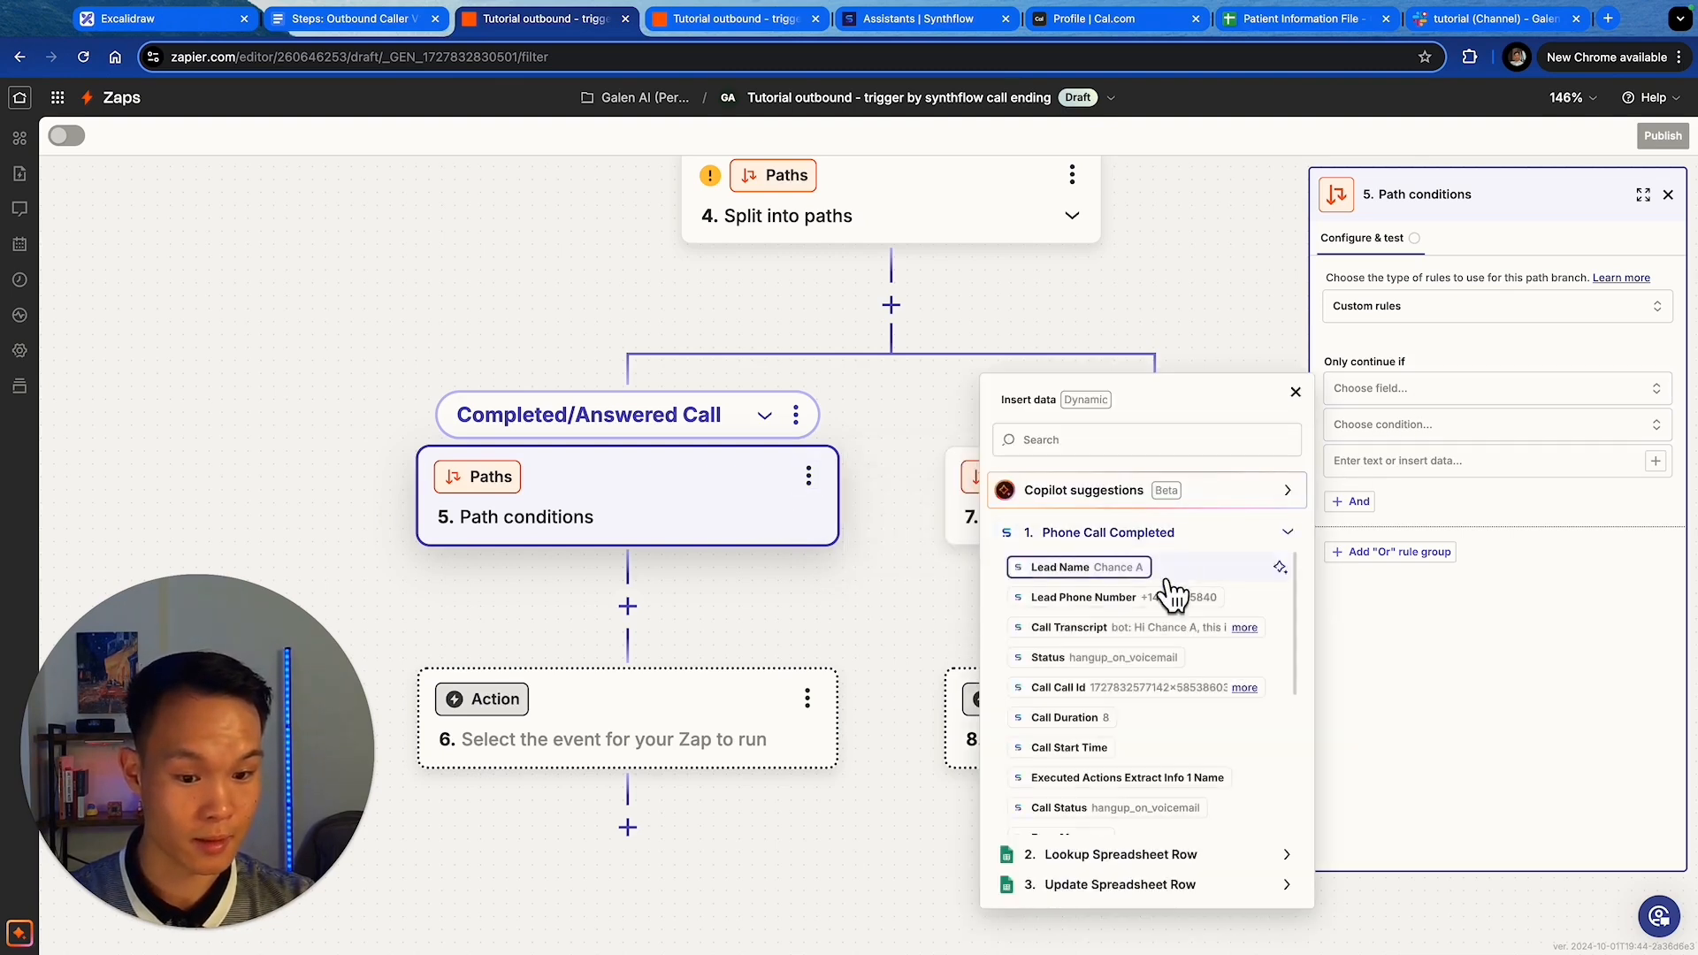
pyautogui.click(1169, 663)
pyautogui.click(1442, 434)
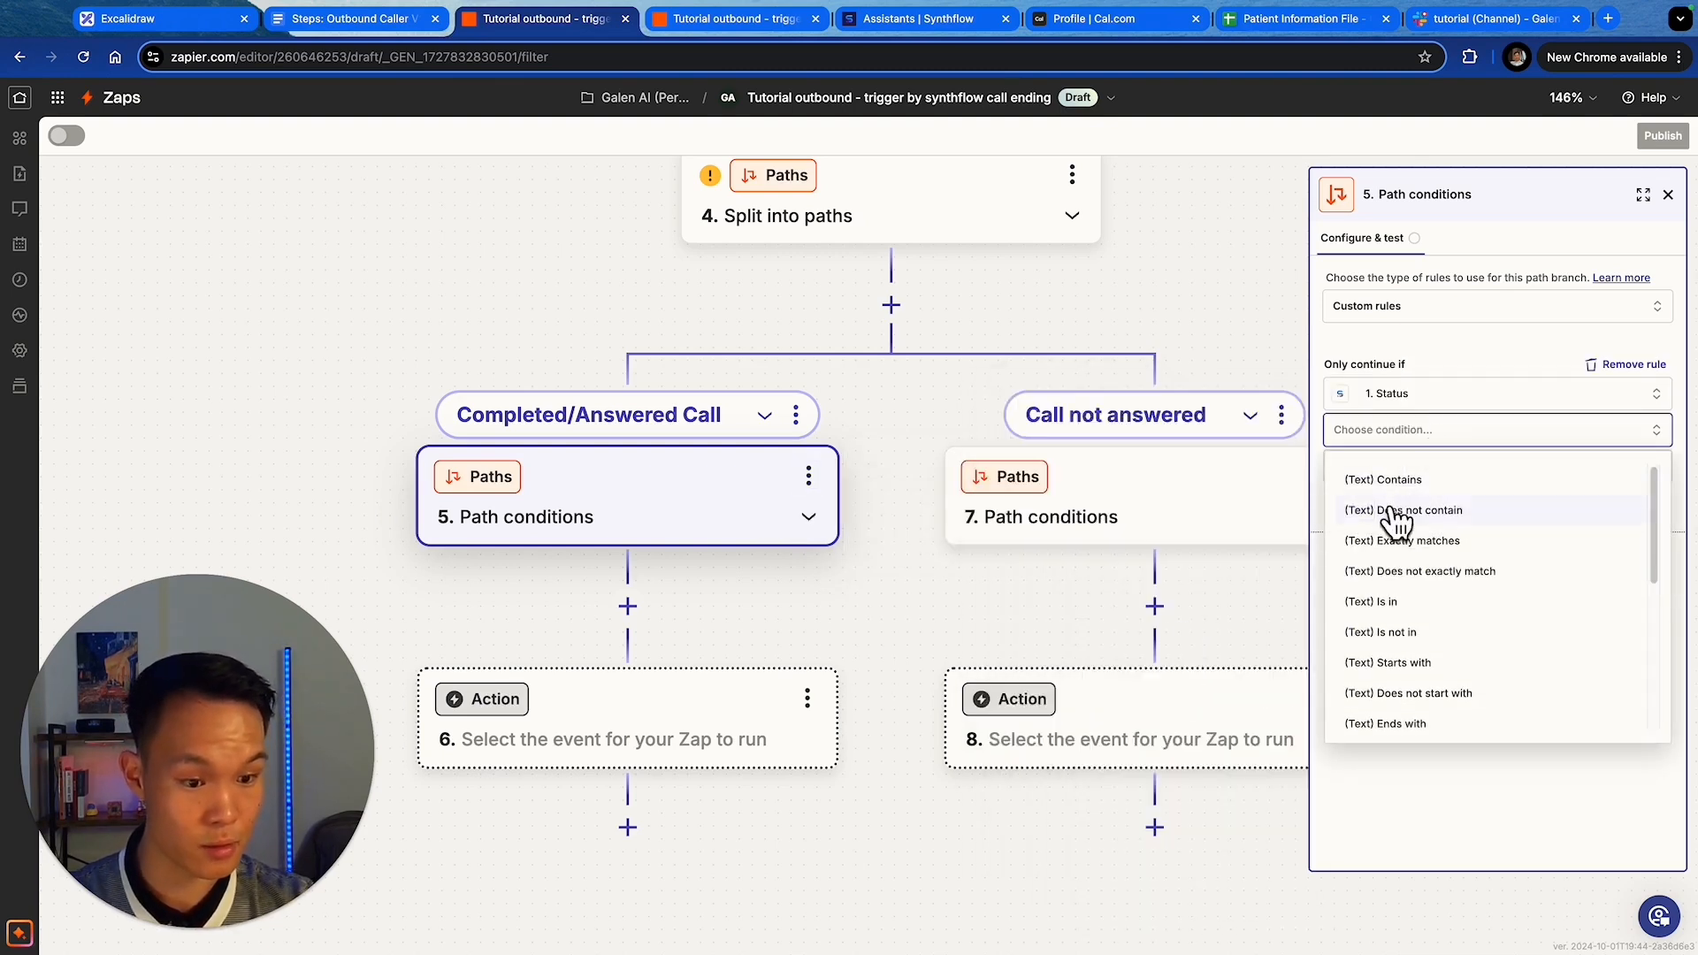
pyautogui.click(1455, 540)
pyautogui.click(1449, 486)
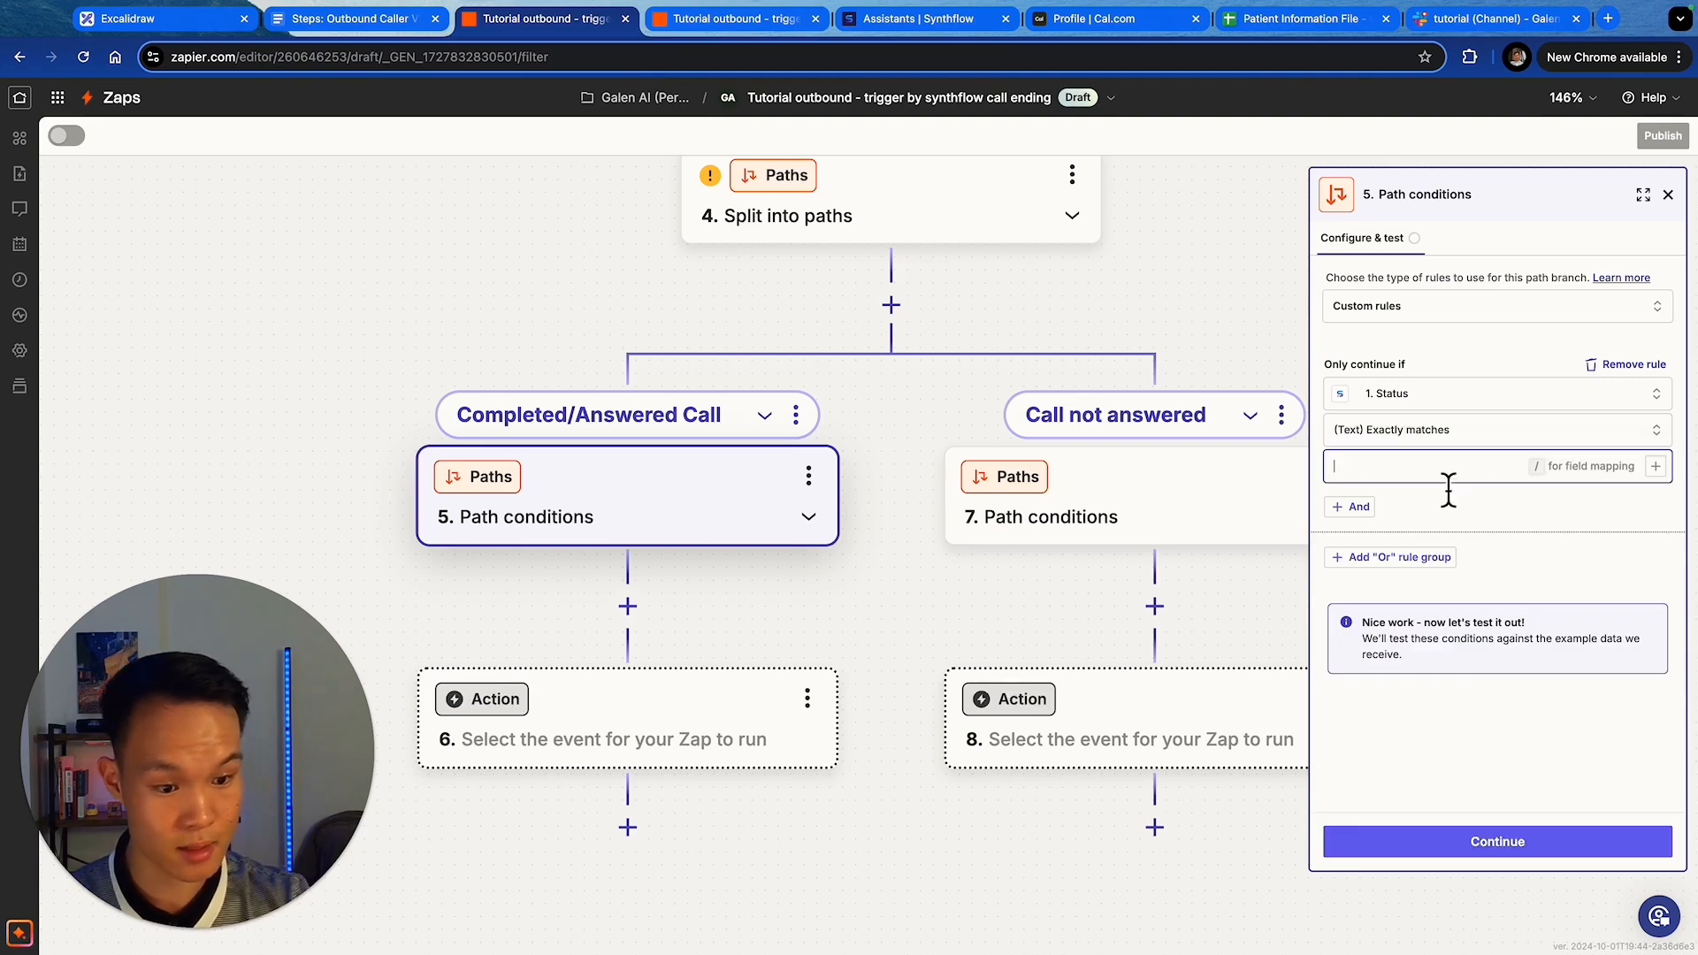
pyautogui.write('completed')
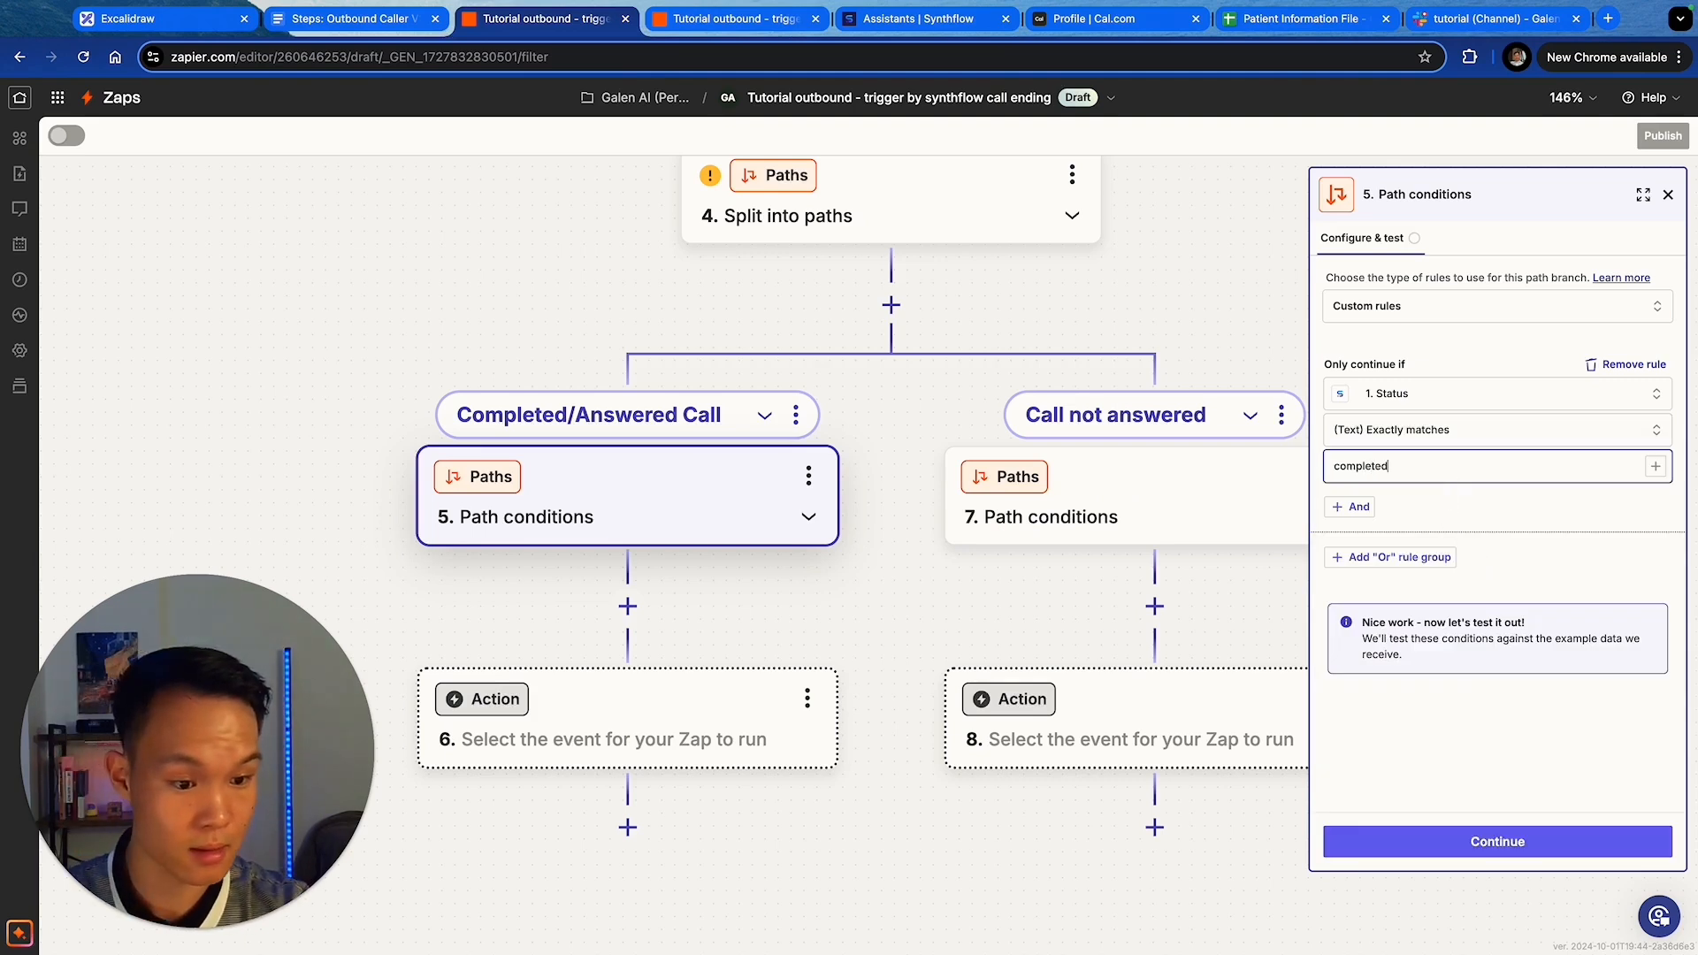
pyautogui.click(1521, 853)
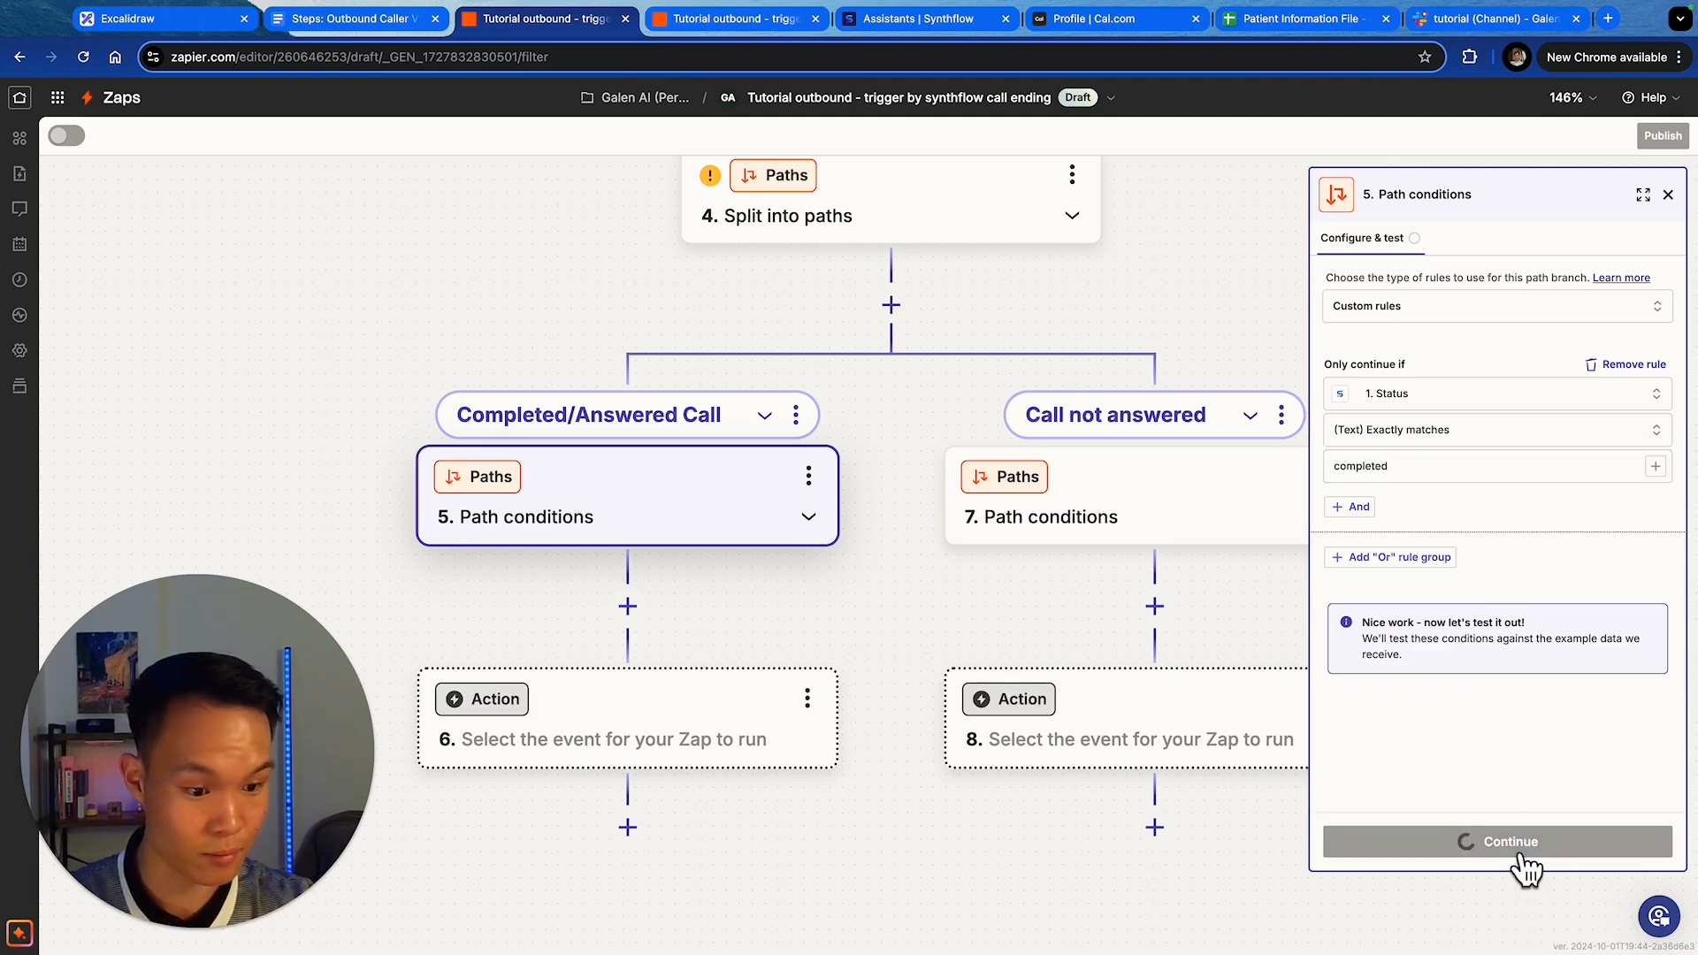
# - Make the Call not answered path continue only if the Phone Call Completed Status does not exactly match "completed", and complete its test
pyautogui.click(1100, 498)
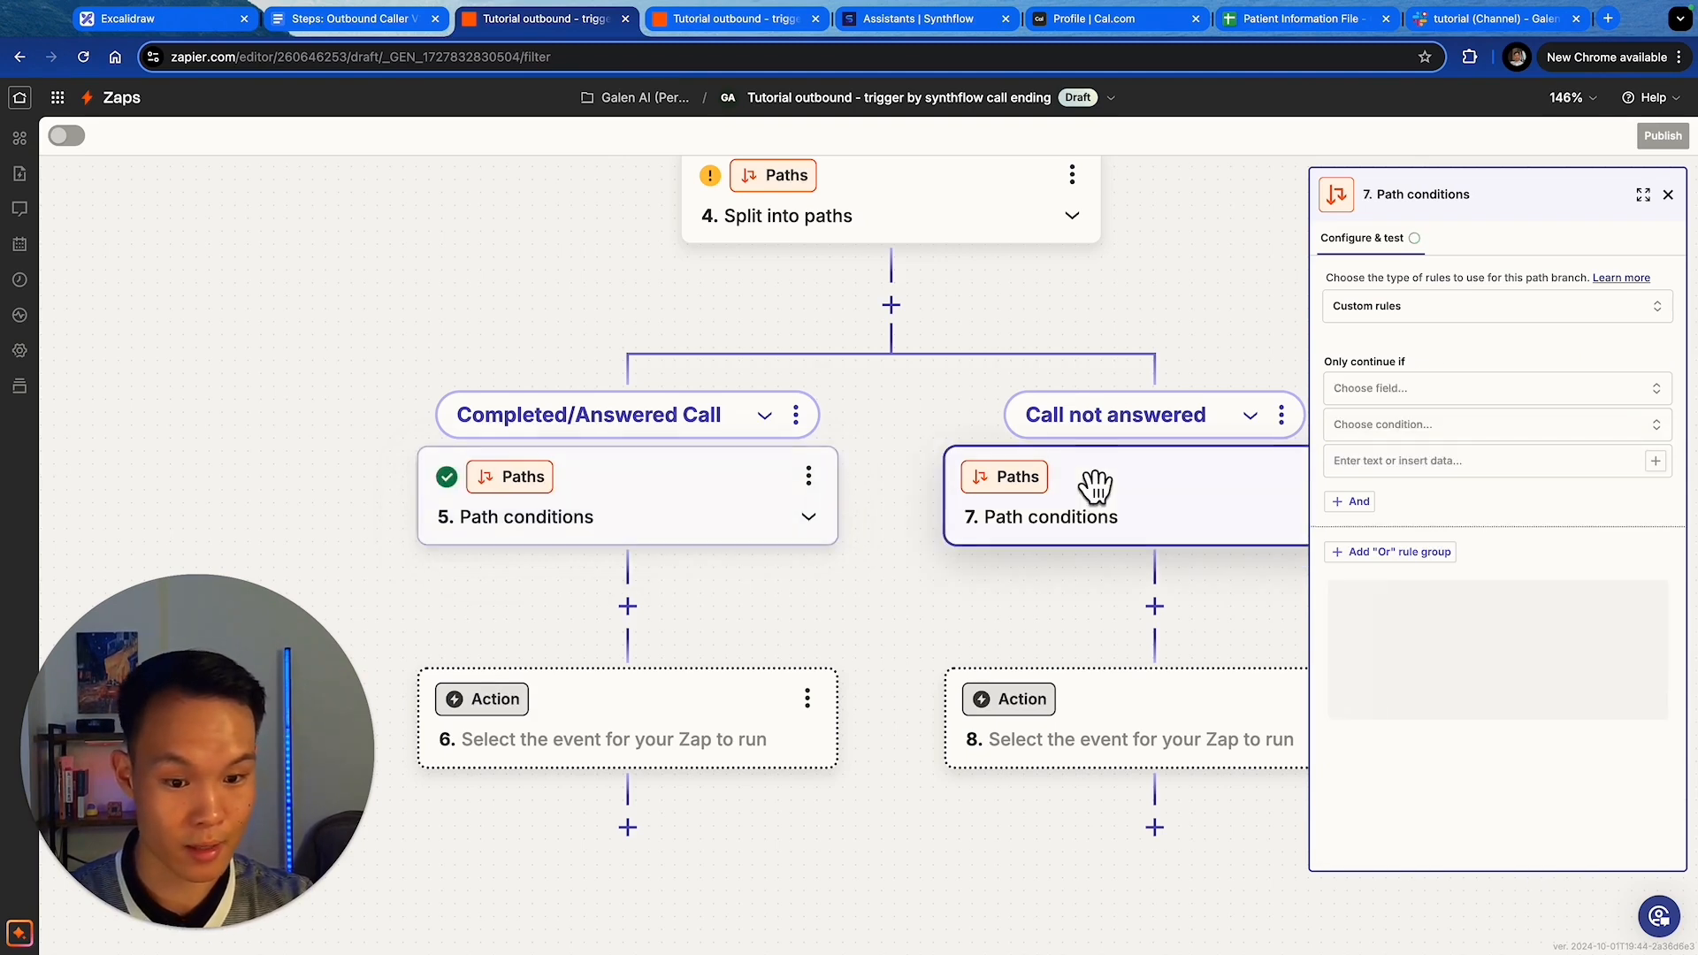
pyautogui.click(1445, 396)
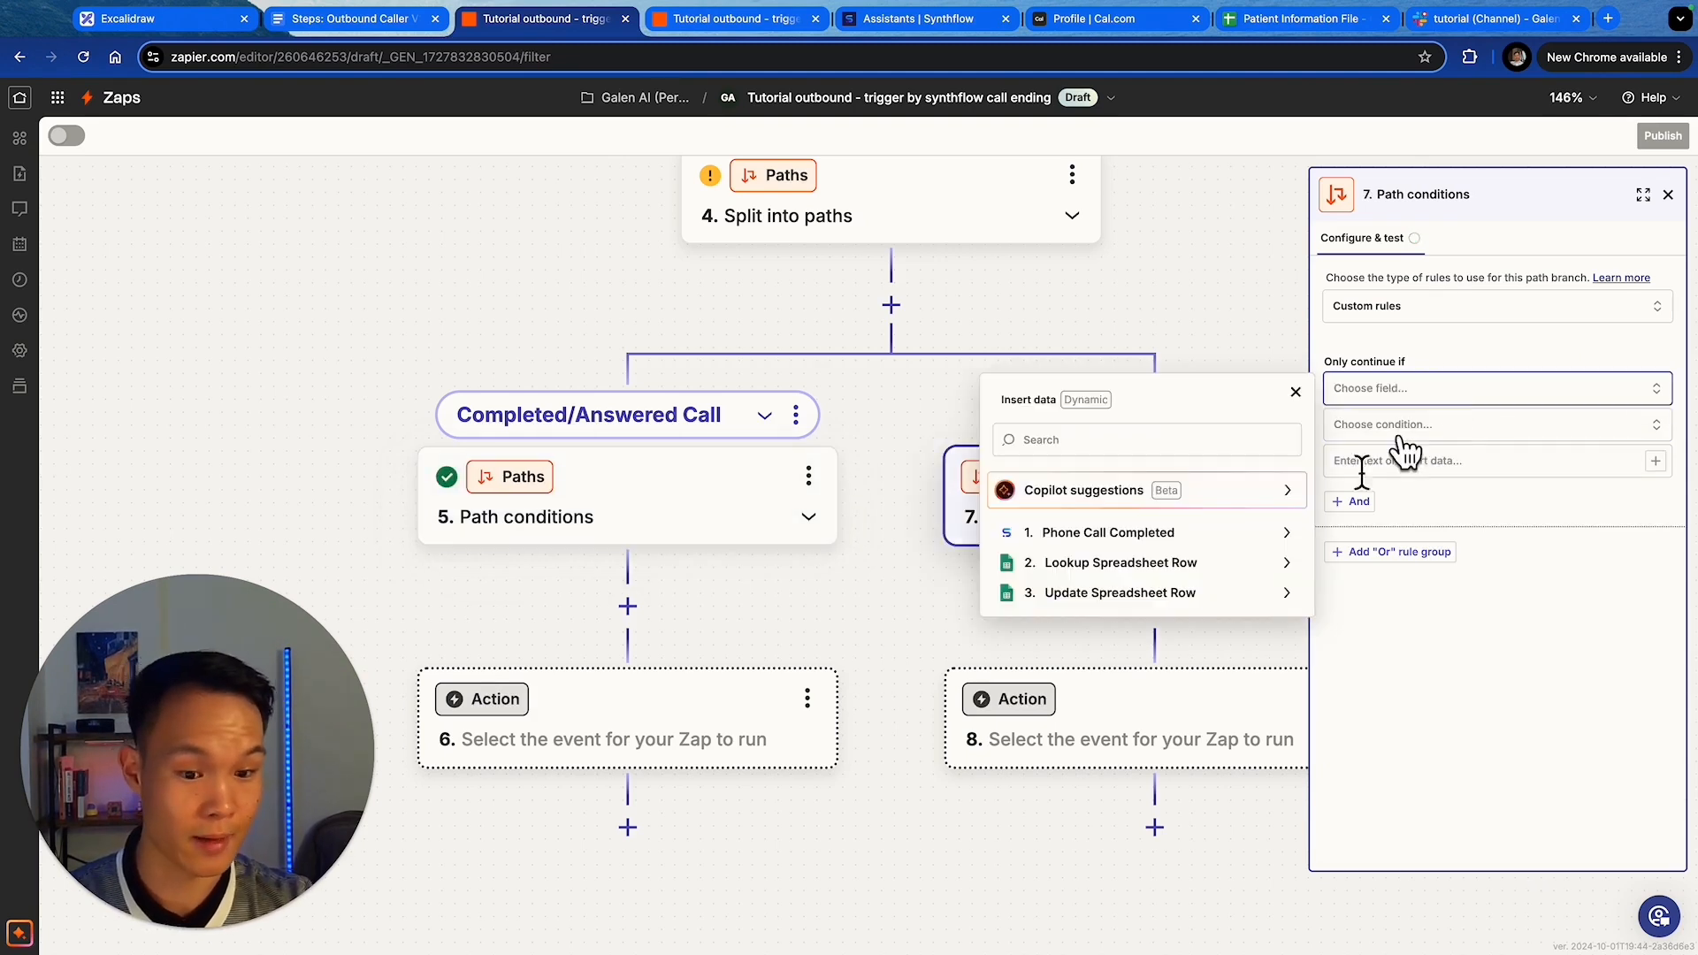
pyautogui.click(1145, 535)
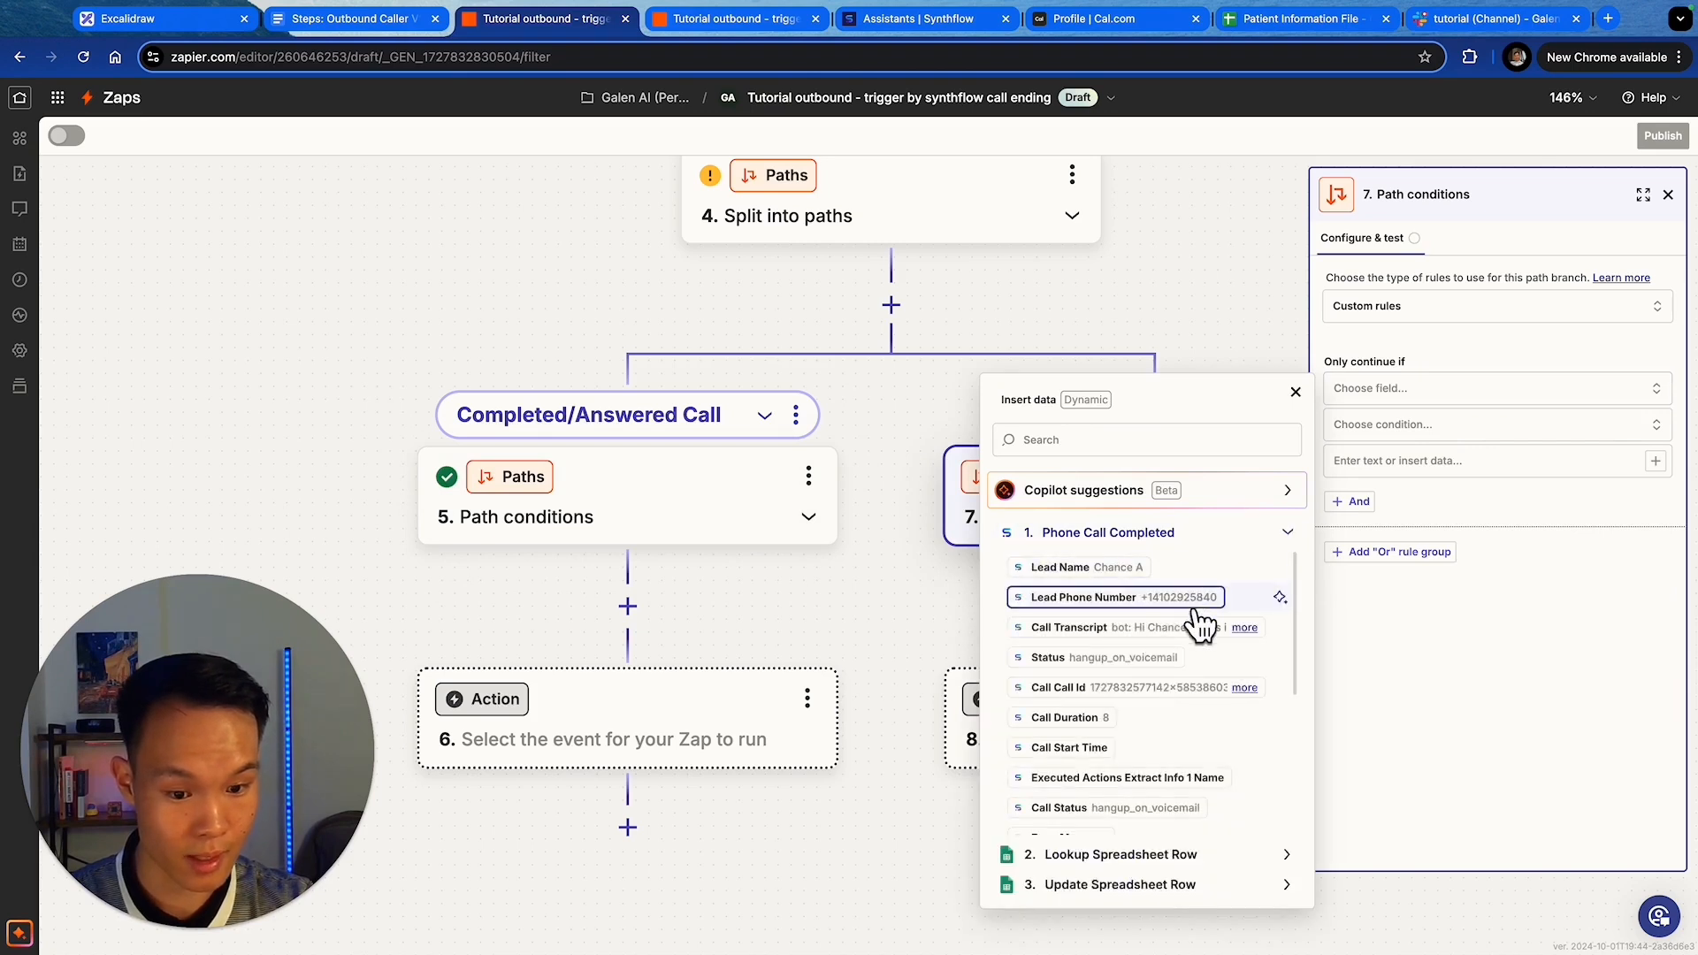
pyautogui.click(1106, 555)
pyautogui.click(1424, 432)
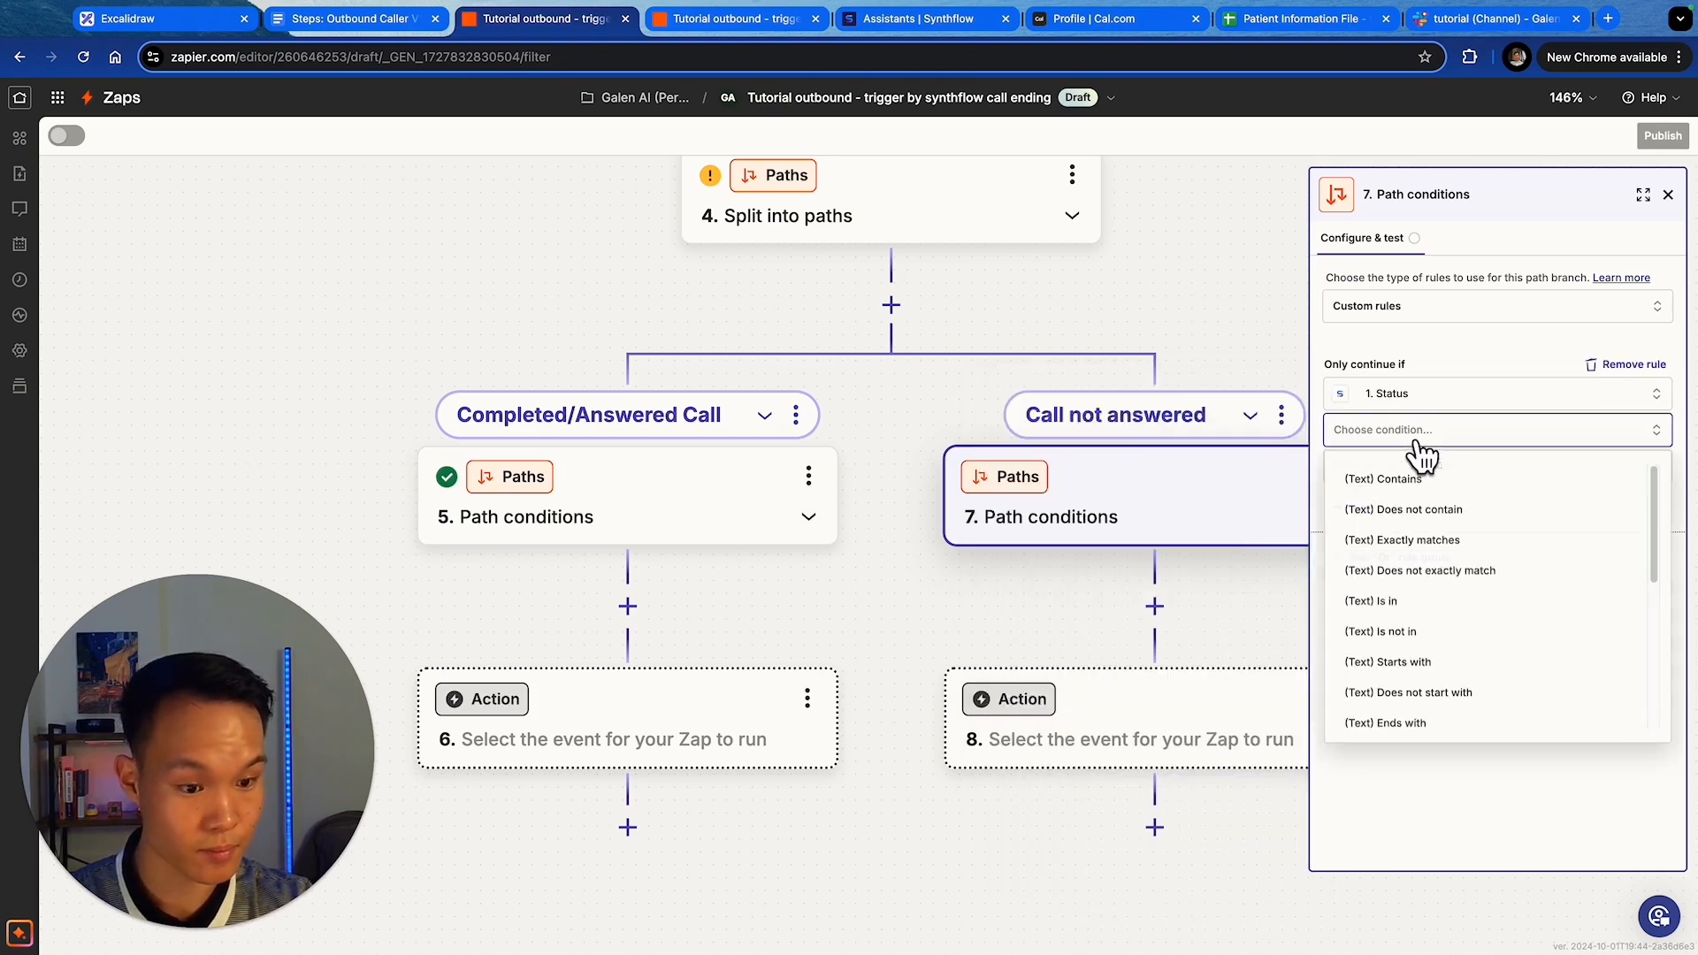
pyautogui.click(1468, 570)
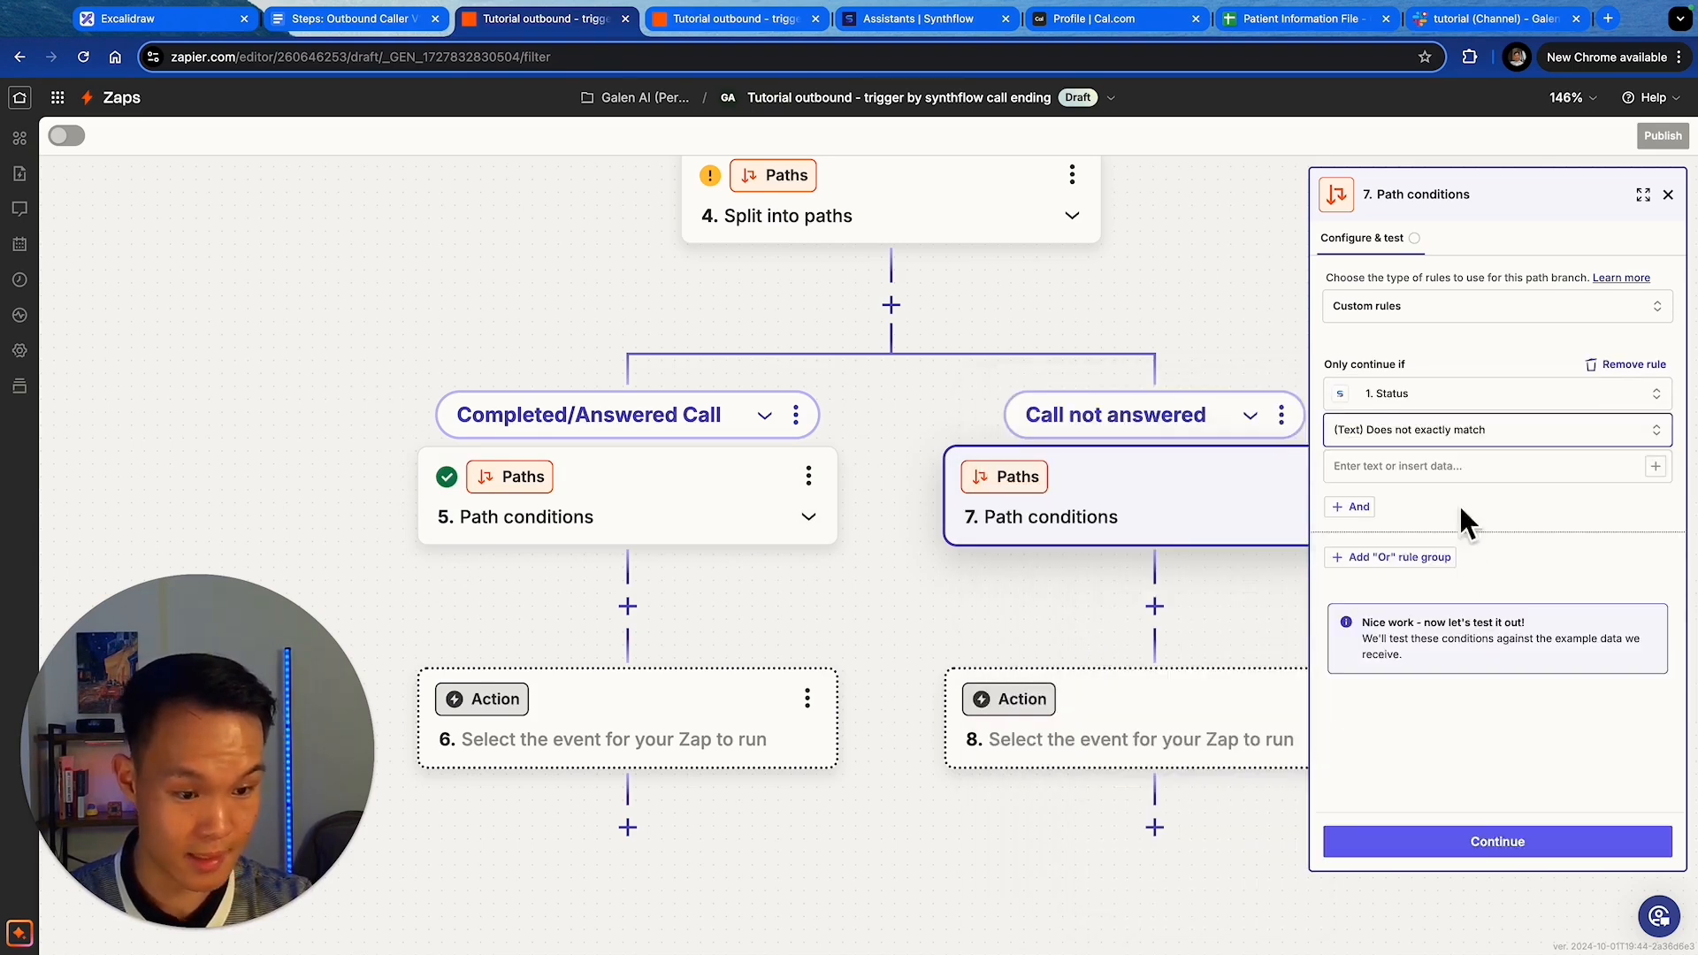
pyautogui.click(1427, 468)
pyautogui.write('completed')
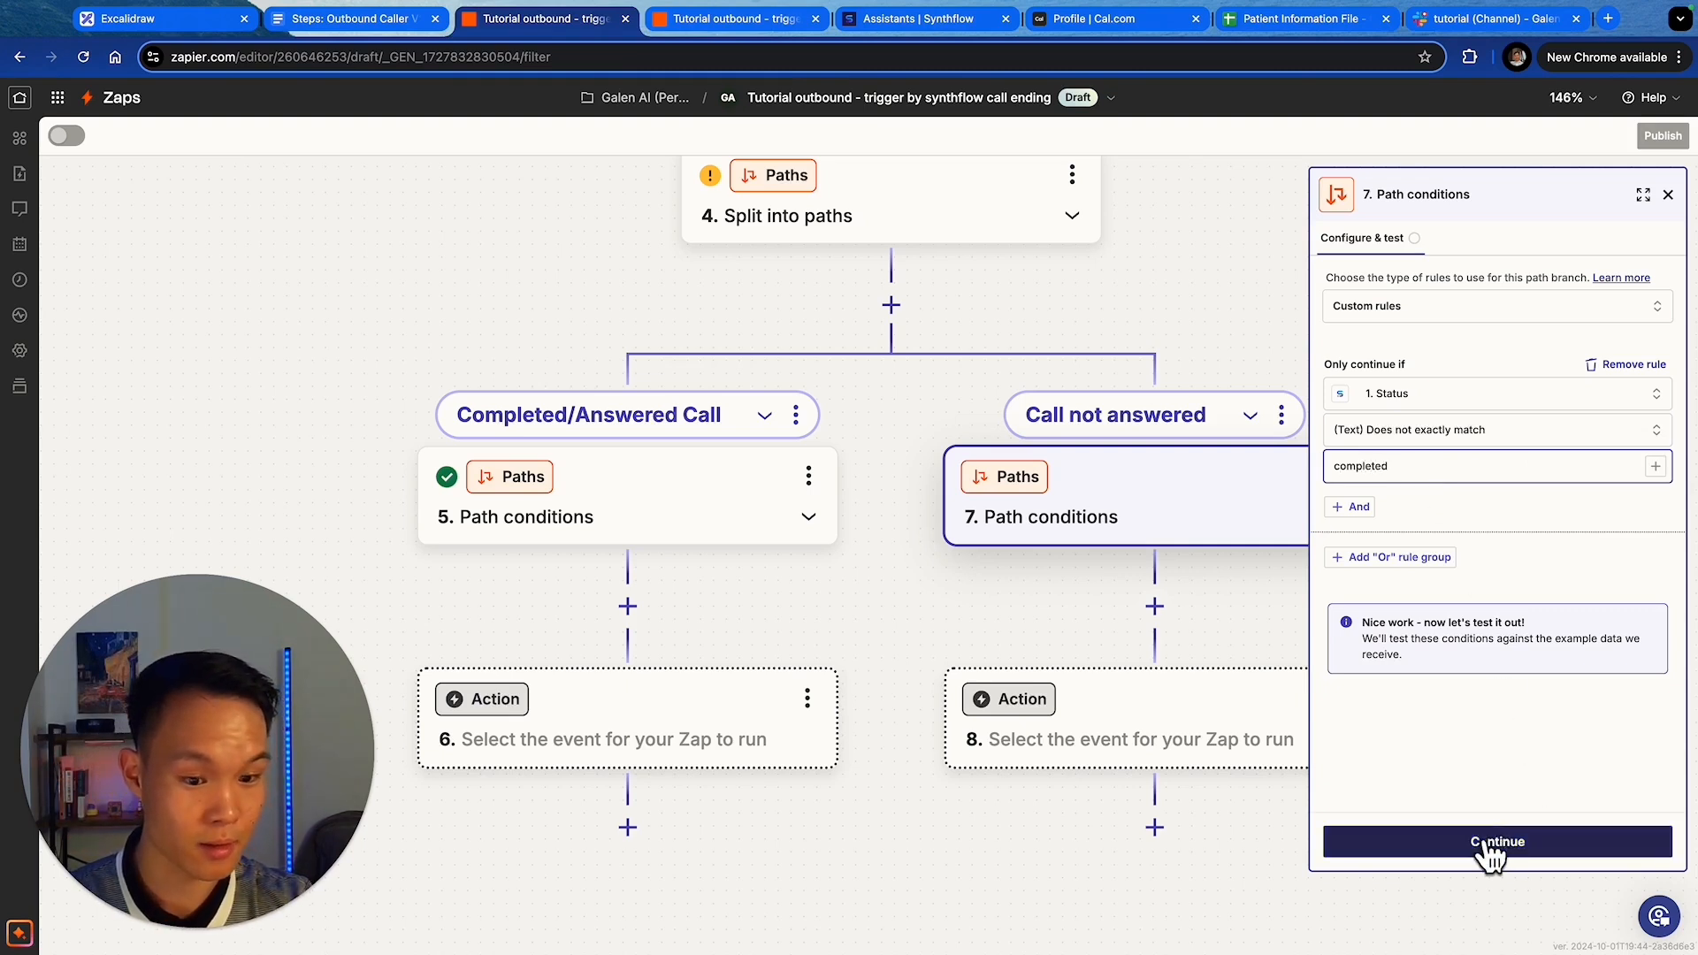
pyautogui.click(1490, 844)
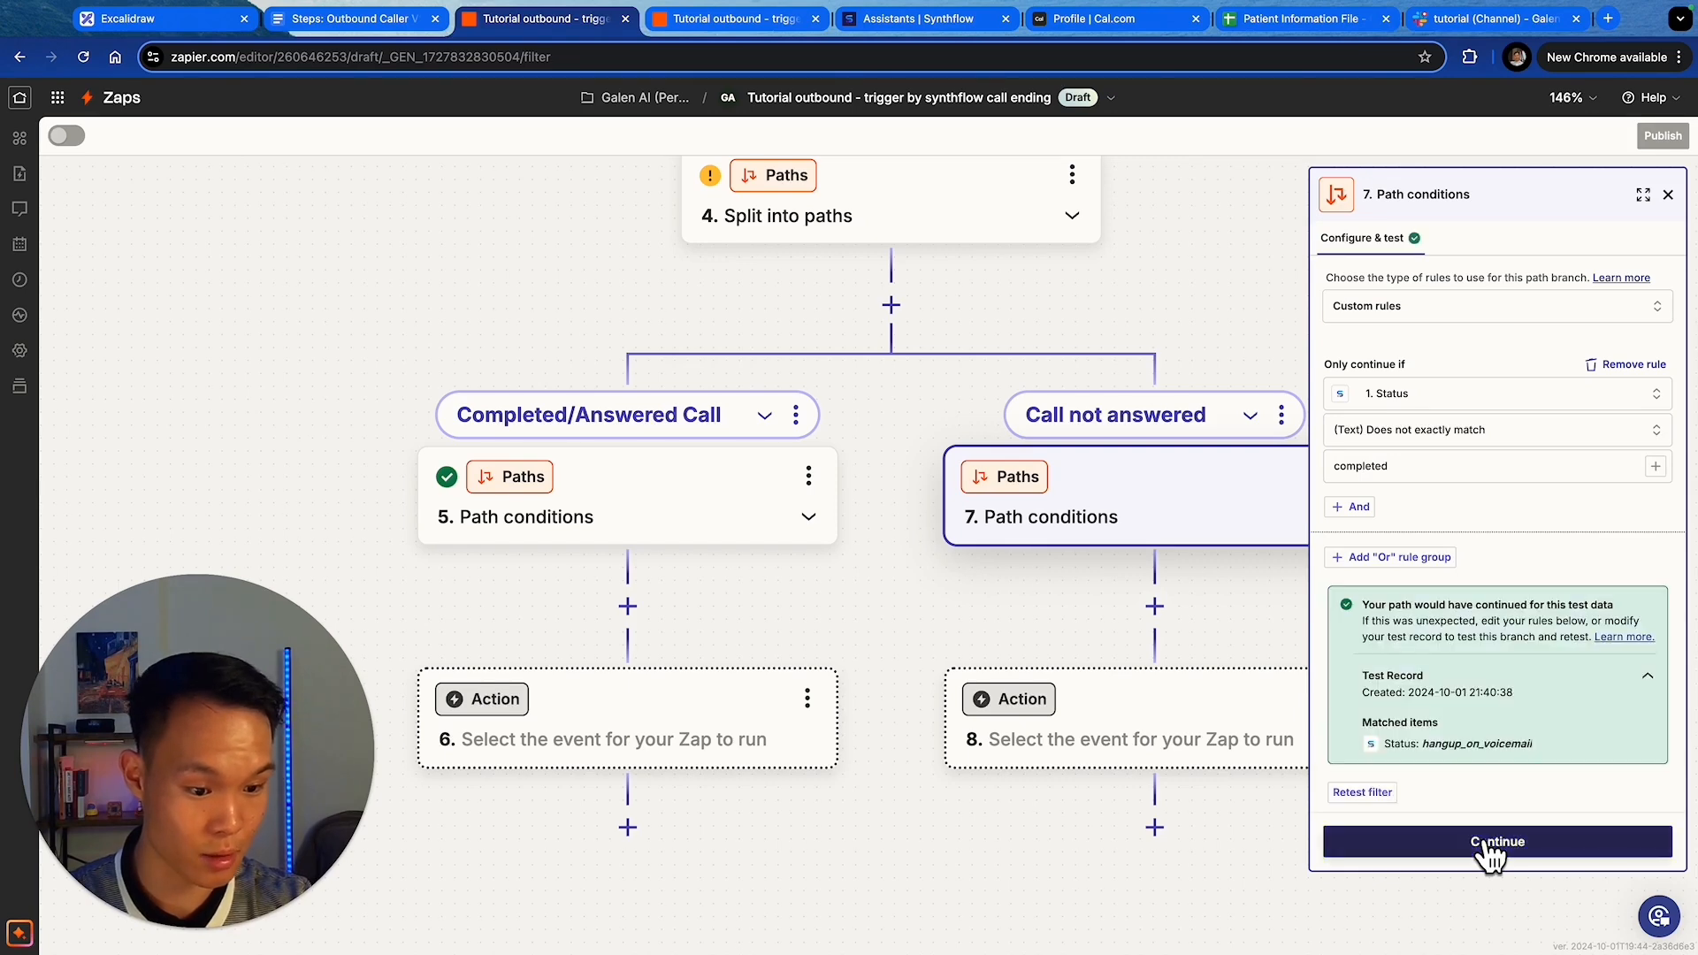
pyautogui.click(1491, 844)
pyautogui.click(1331, 553)
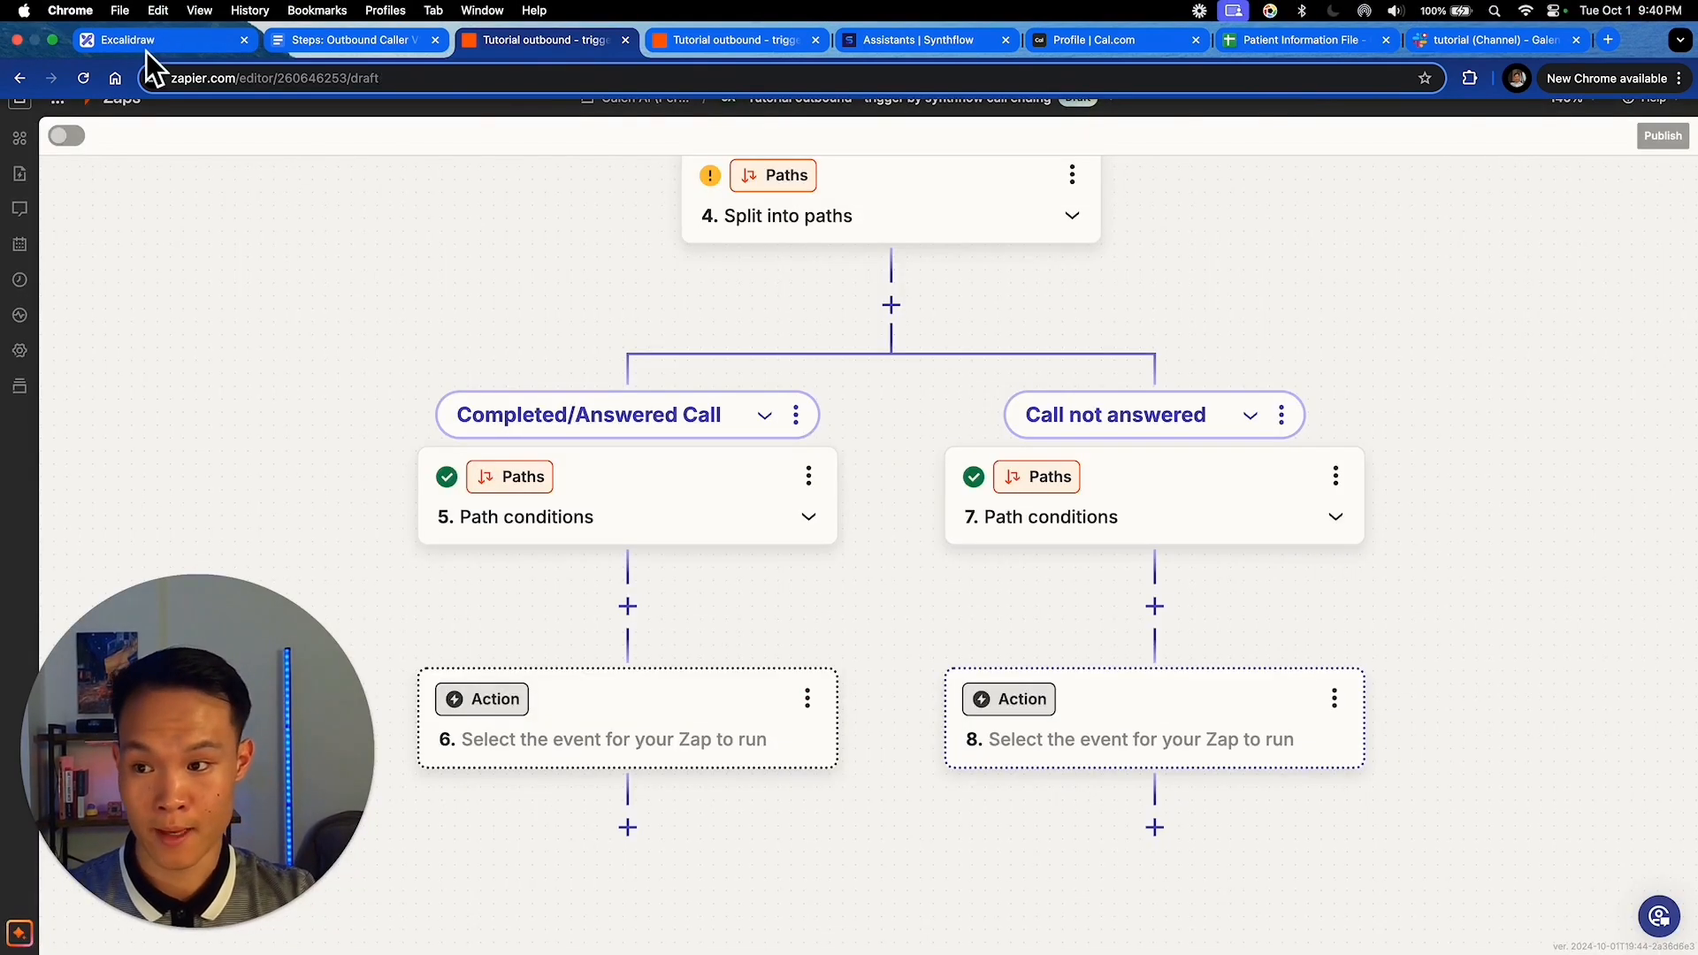
# - Check Flow #2 in the Excalidraw diagram, and copy the "Call not answered. Calling next number in the list" line from the Google Docs steps document
pyautogui.click(148, 53)
pyautogui.hscroll(-5, 740, 489)
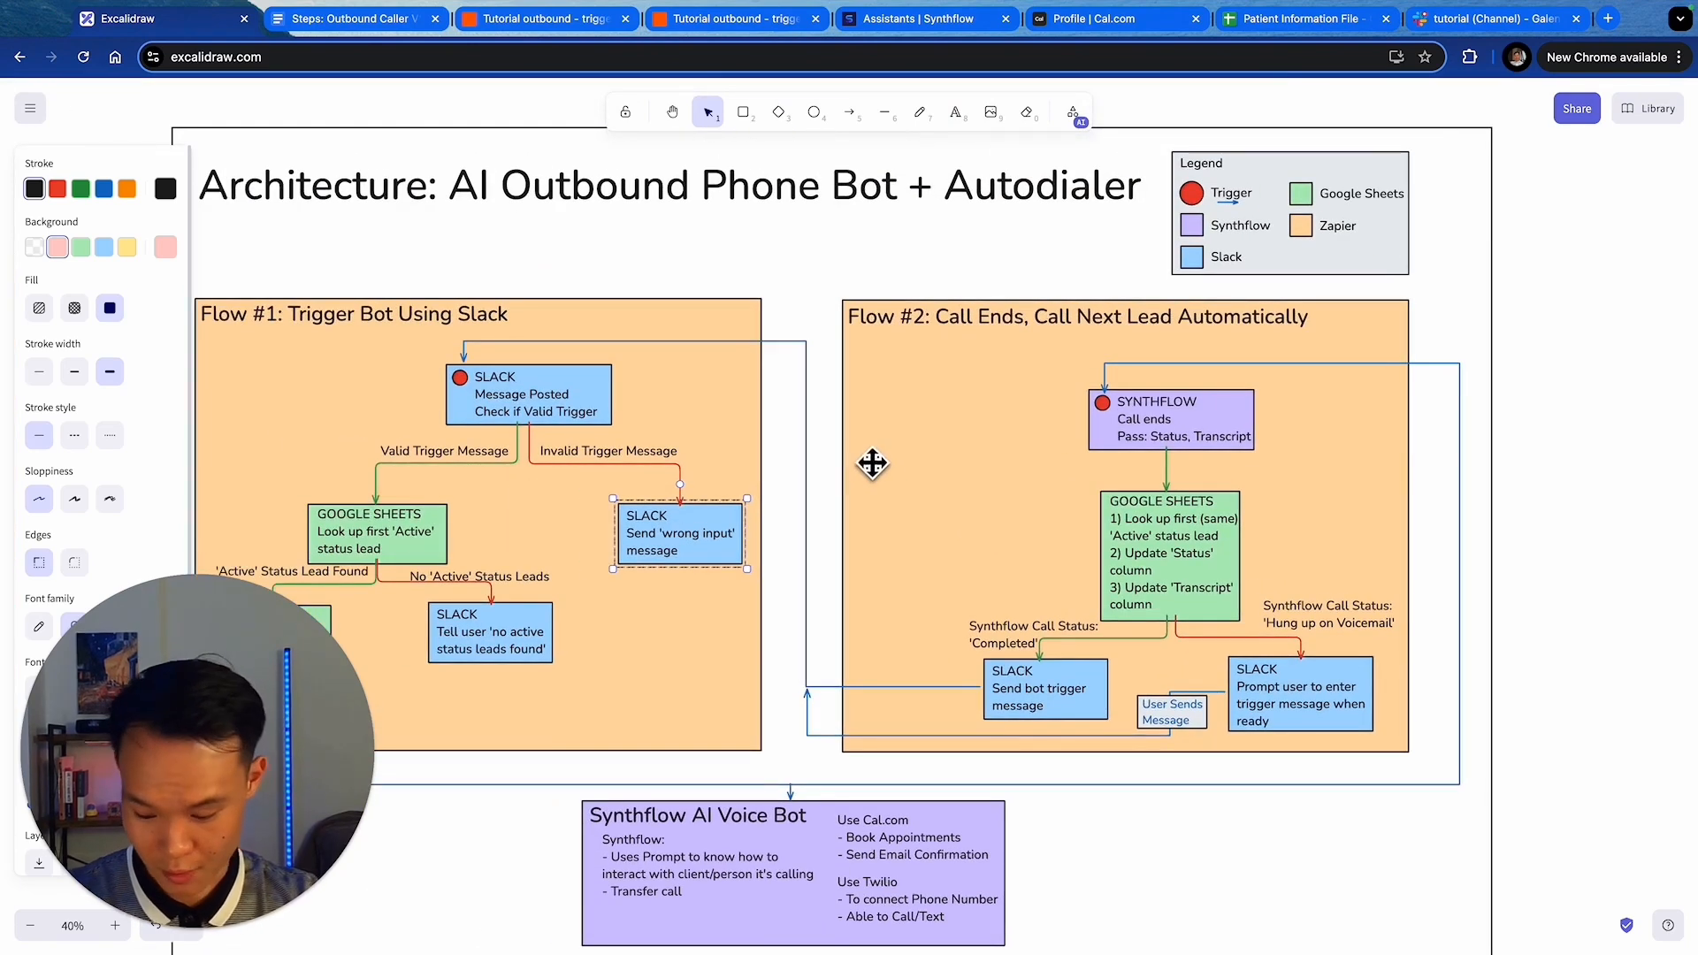
pyautogui.scroll(-2, 834, 456)
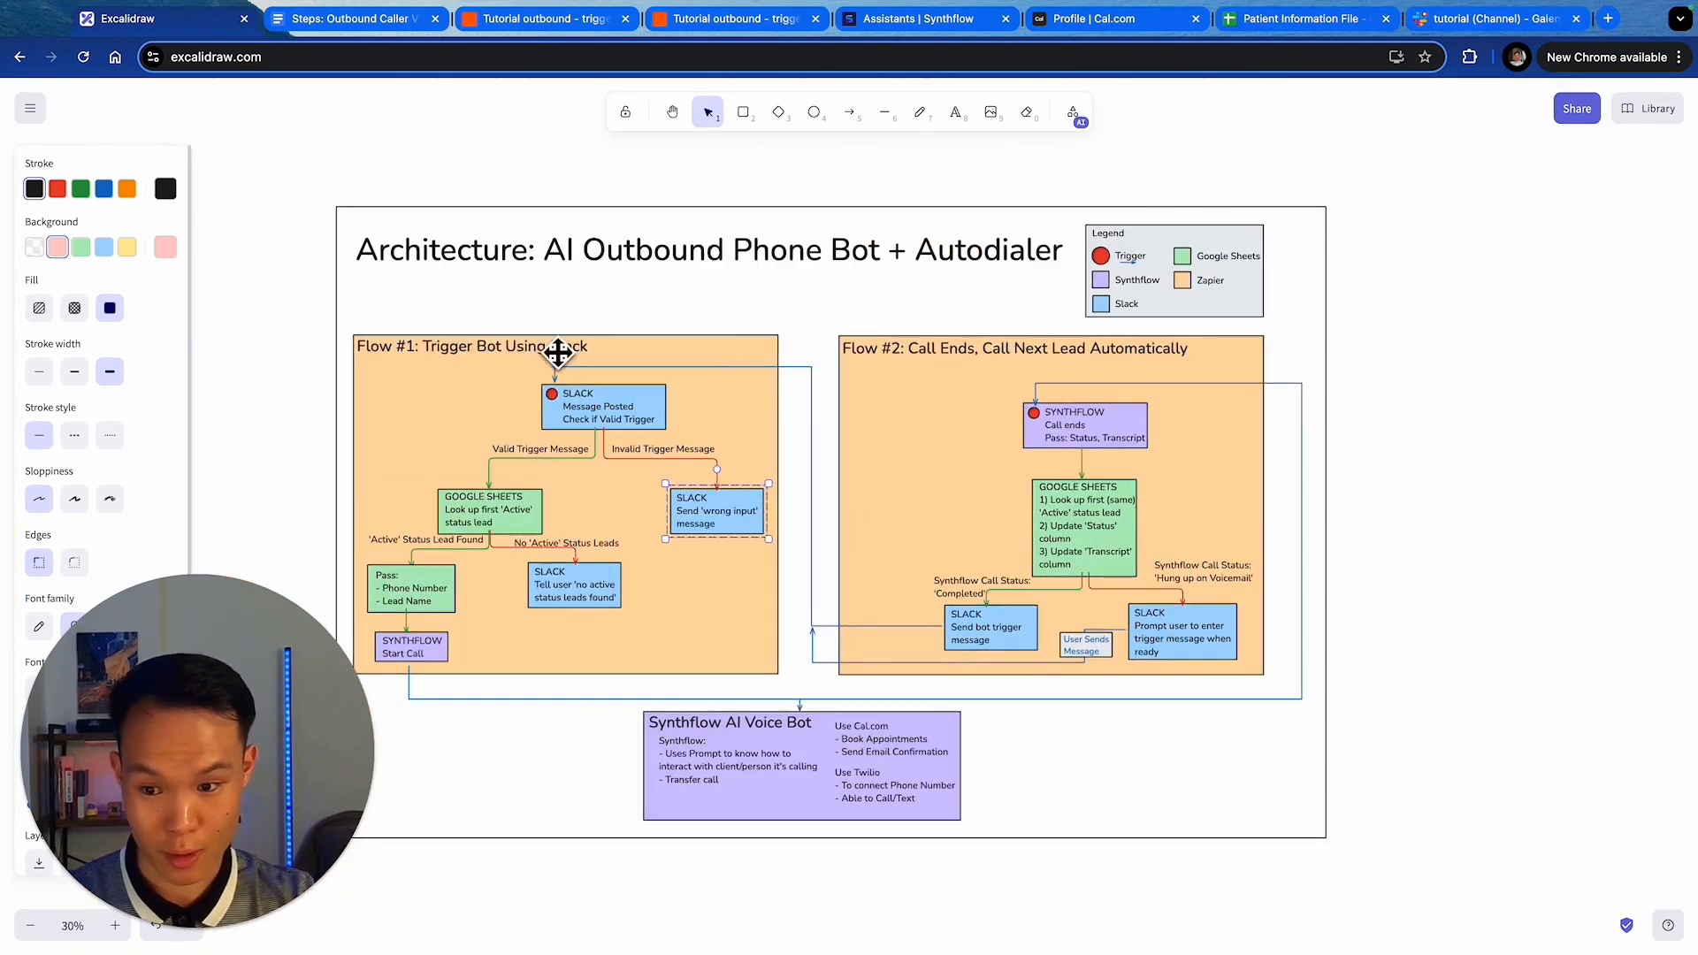
pyautogui.click(373, 19)
pyautogui.tripleClick(779, 439)
pyautogui.press('super+c')
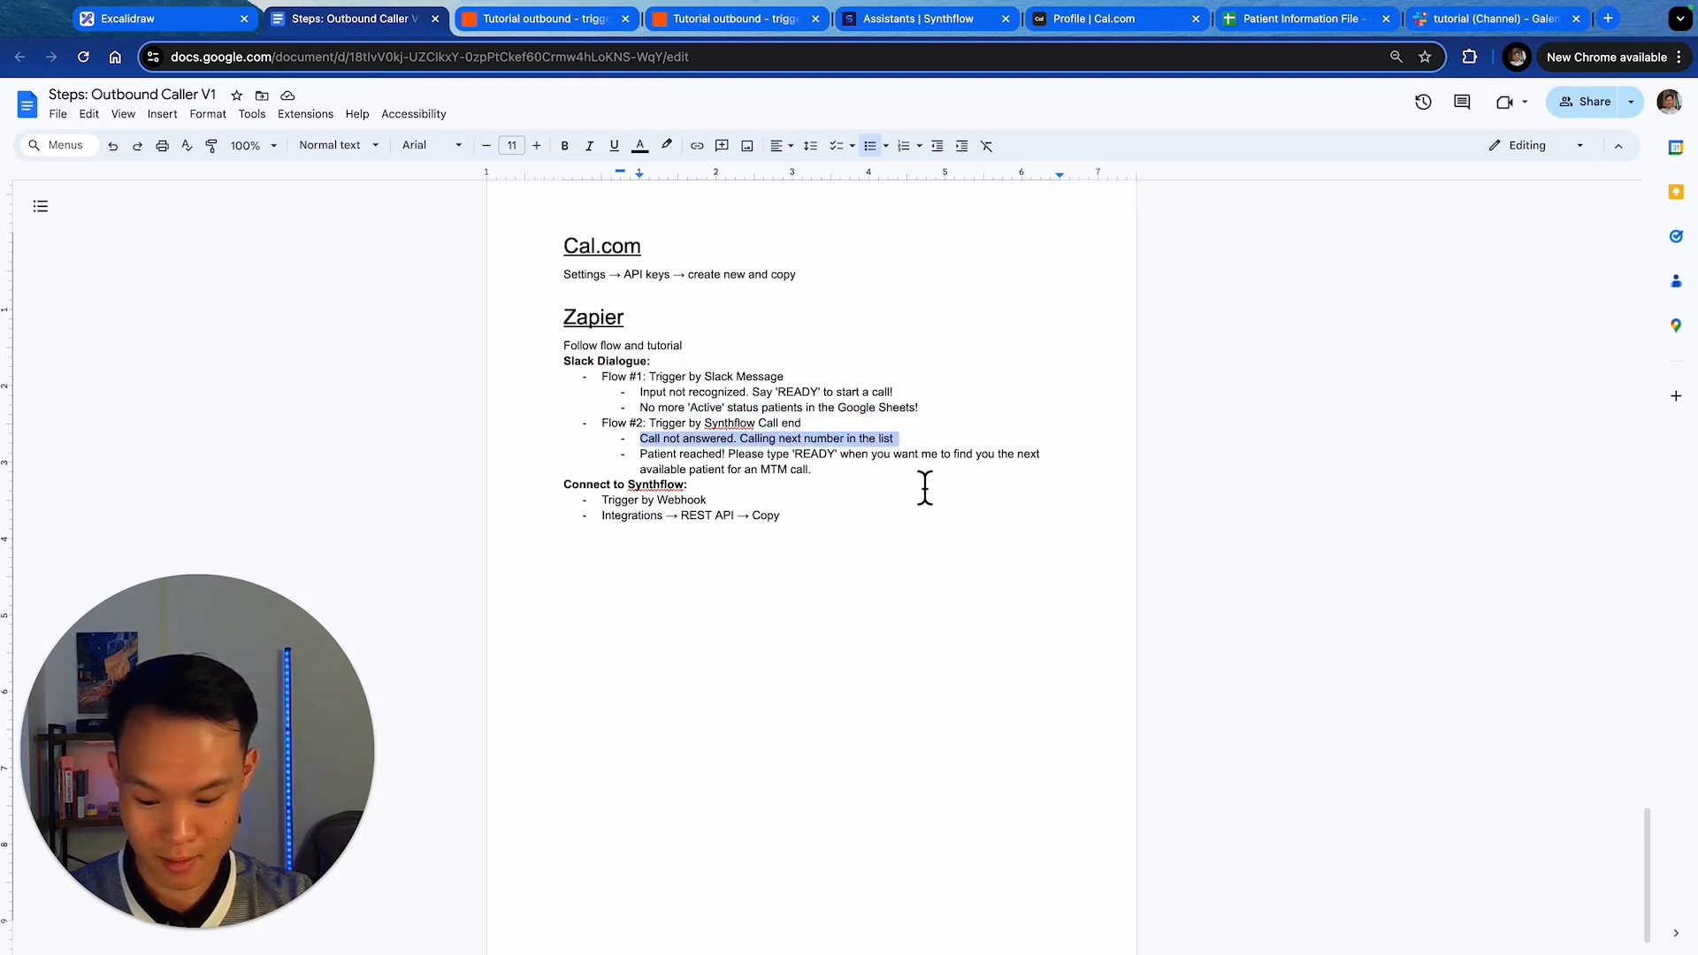
pyautogui.doubleClick(890, 486)
pyautogui.moveTo(787, 455); pyautogui.dragTo(902, 462)
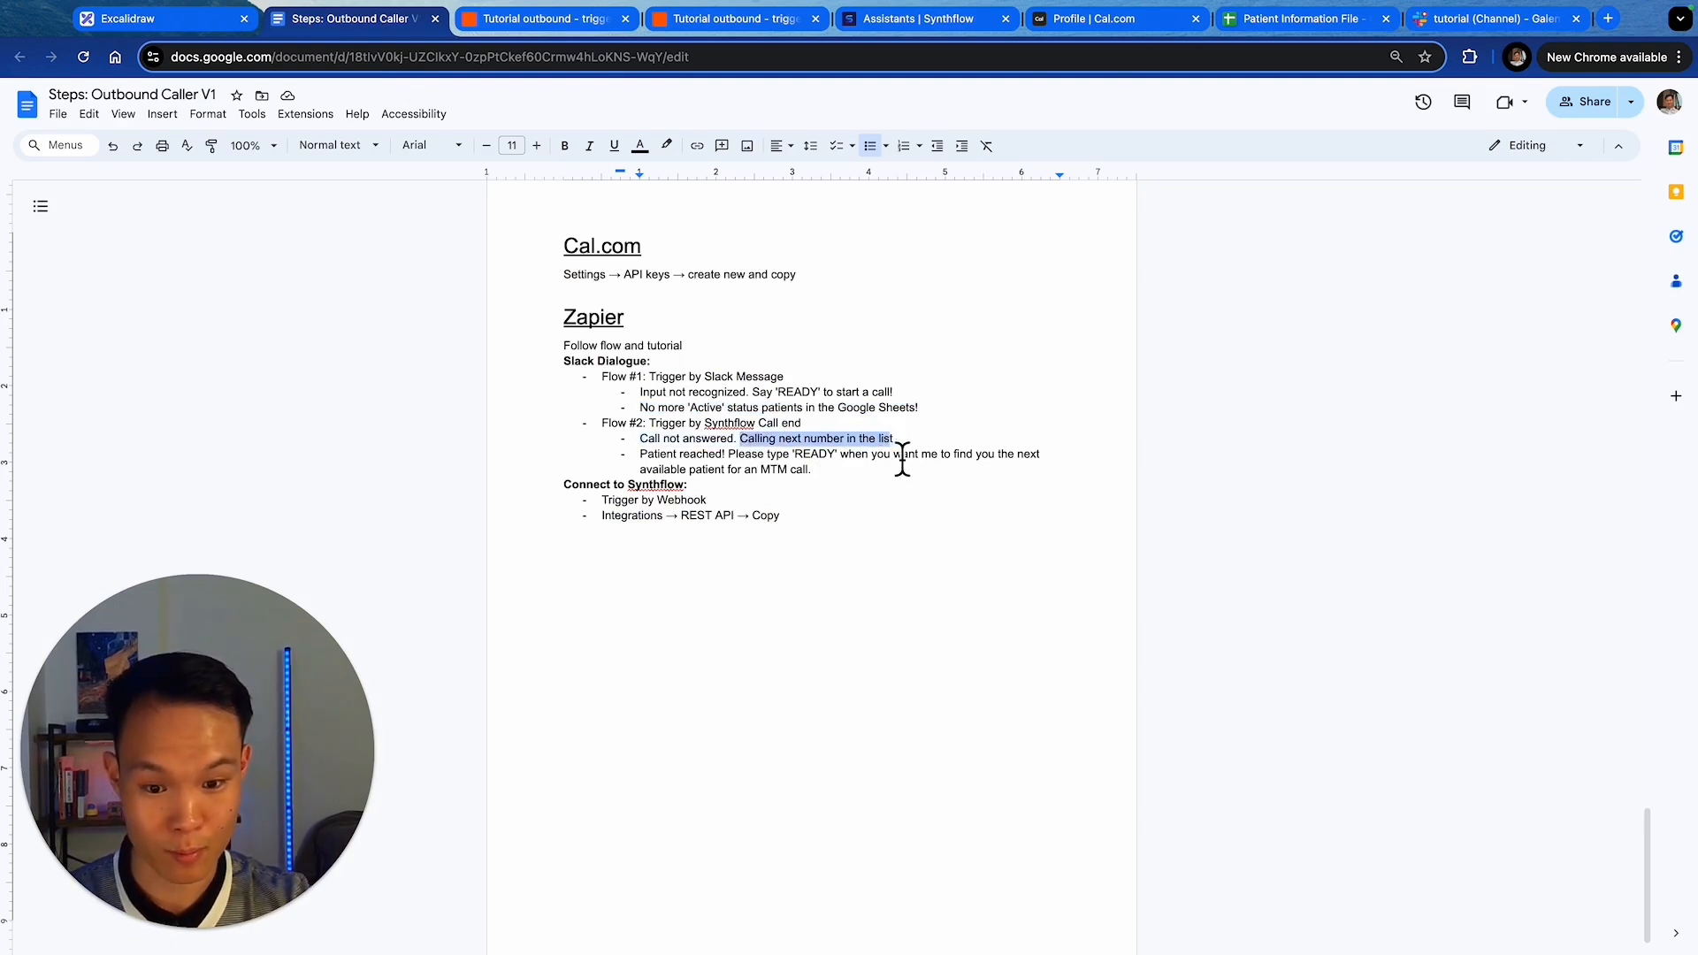
# - Set up the Call not answered path's action in the Zap as Slack's Send Private Channel Message, using Galen AI Team account #5
pyautogui.click(550, 19)
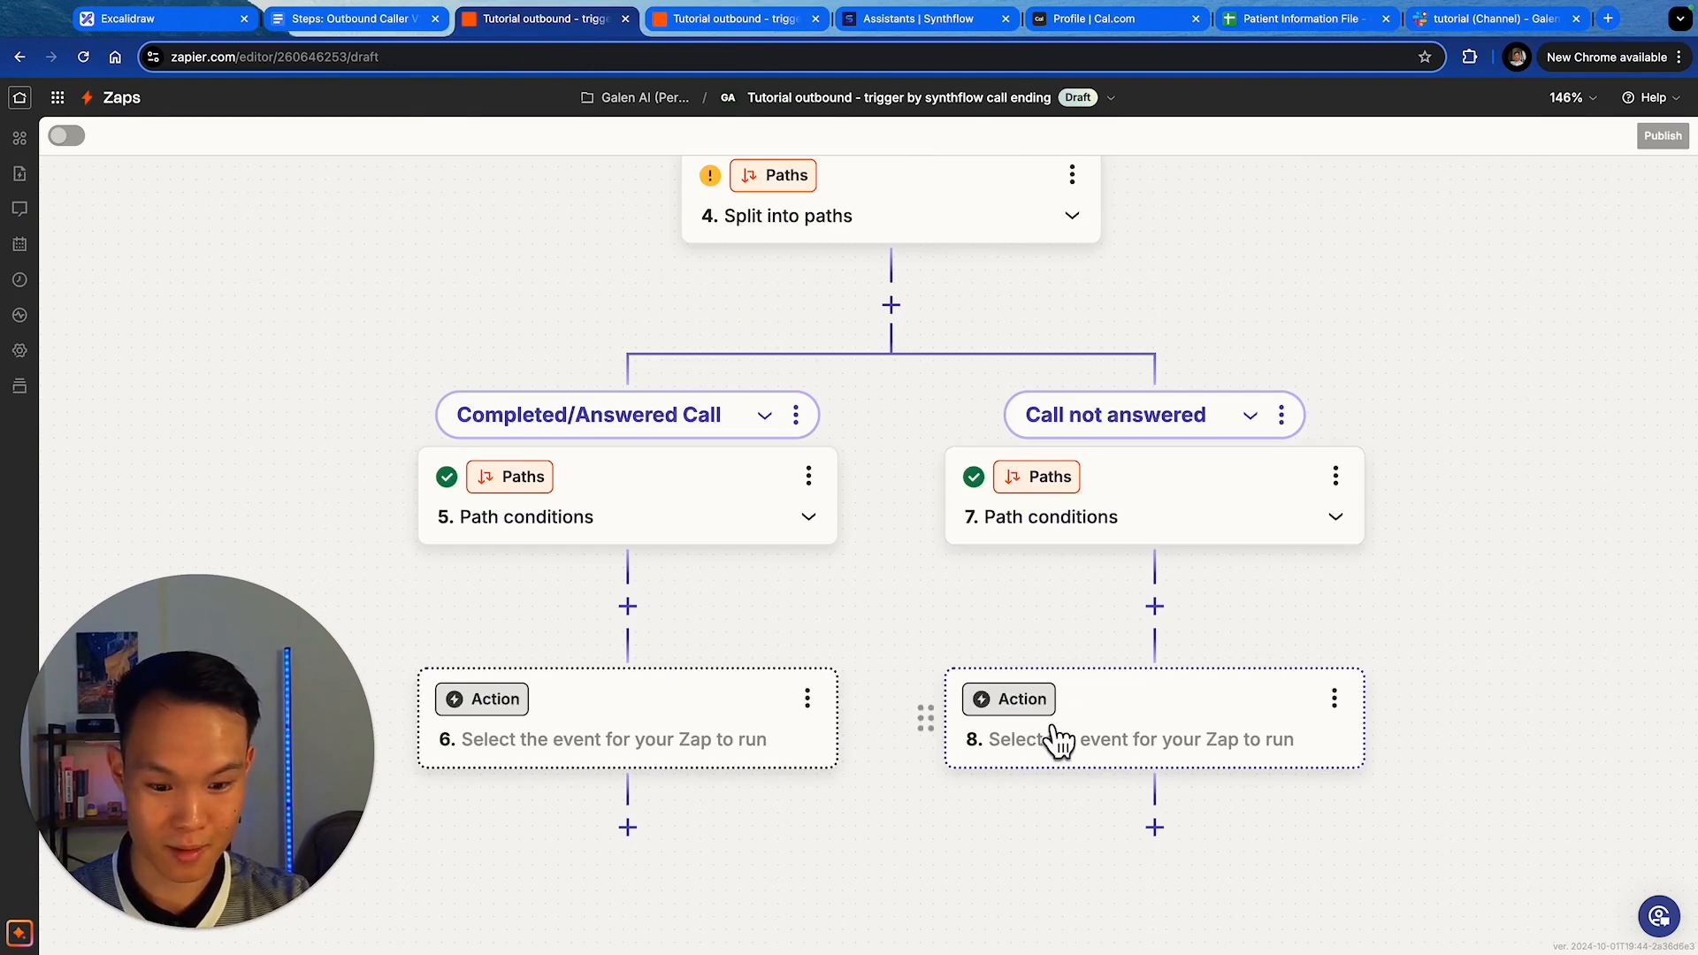
pyautogui.click(1116, 740)
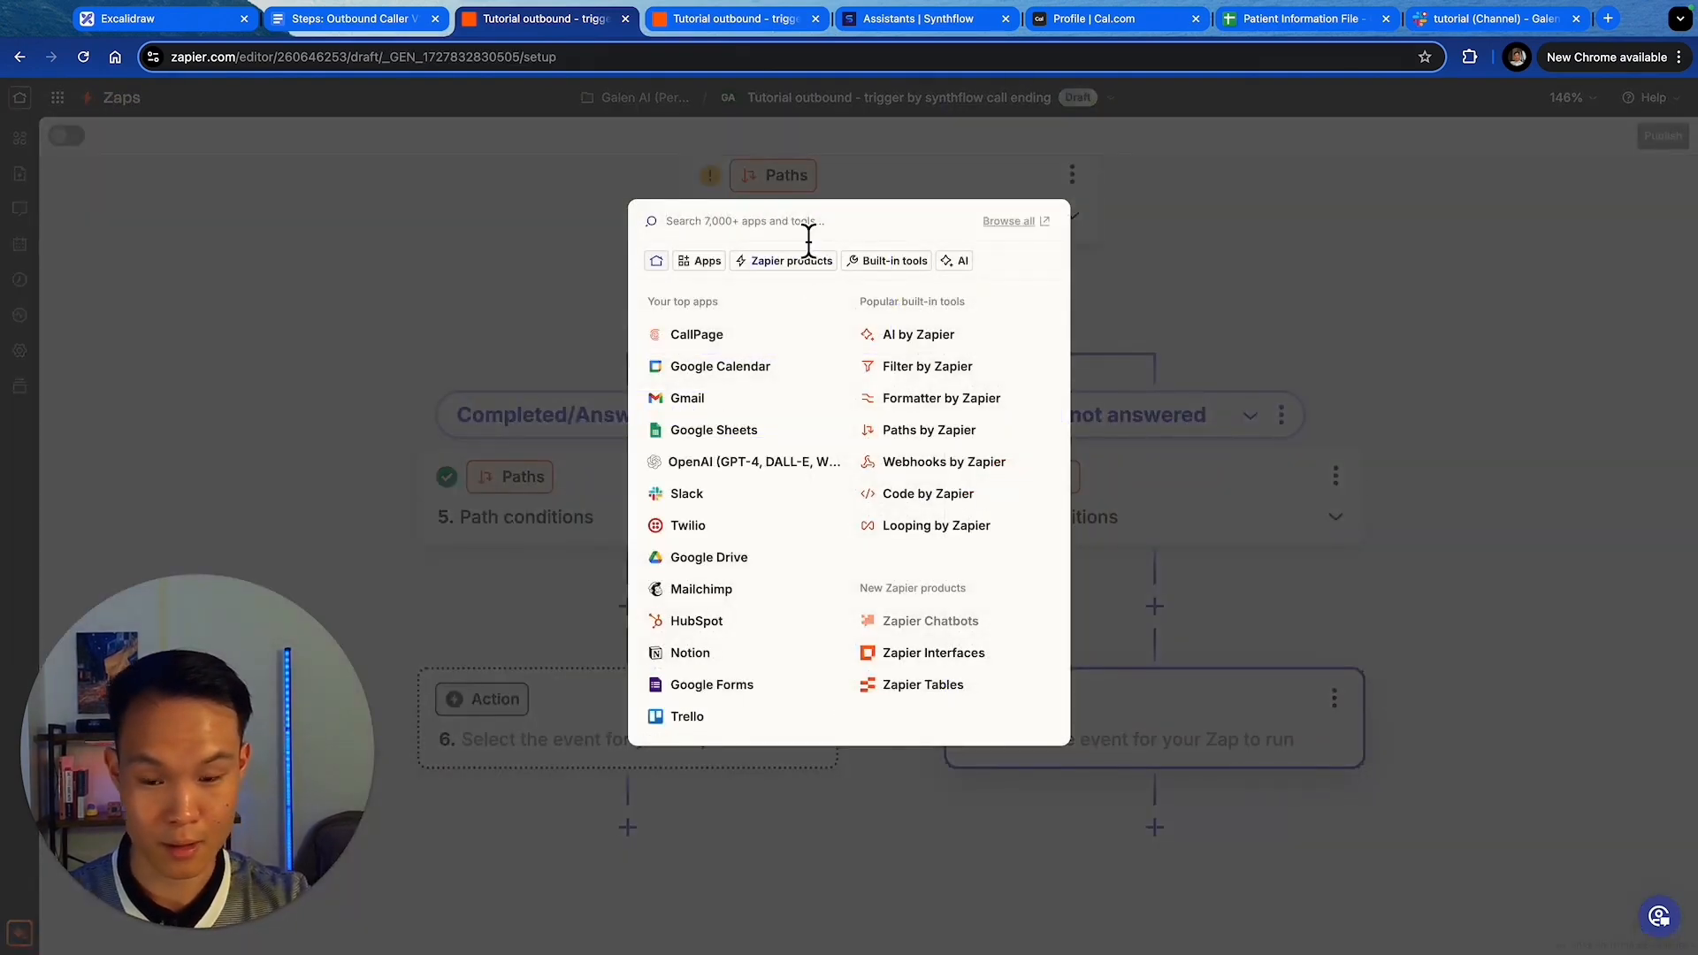
pyautogui.write('slack')
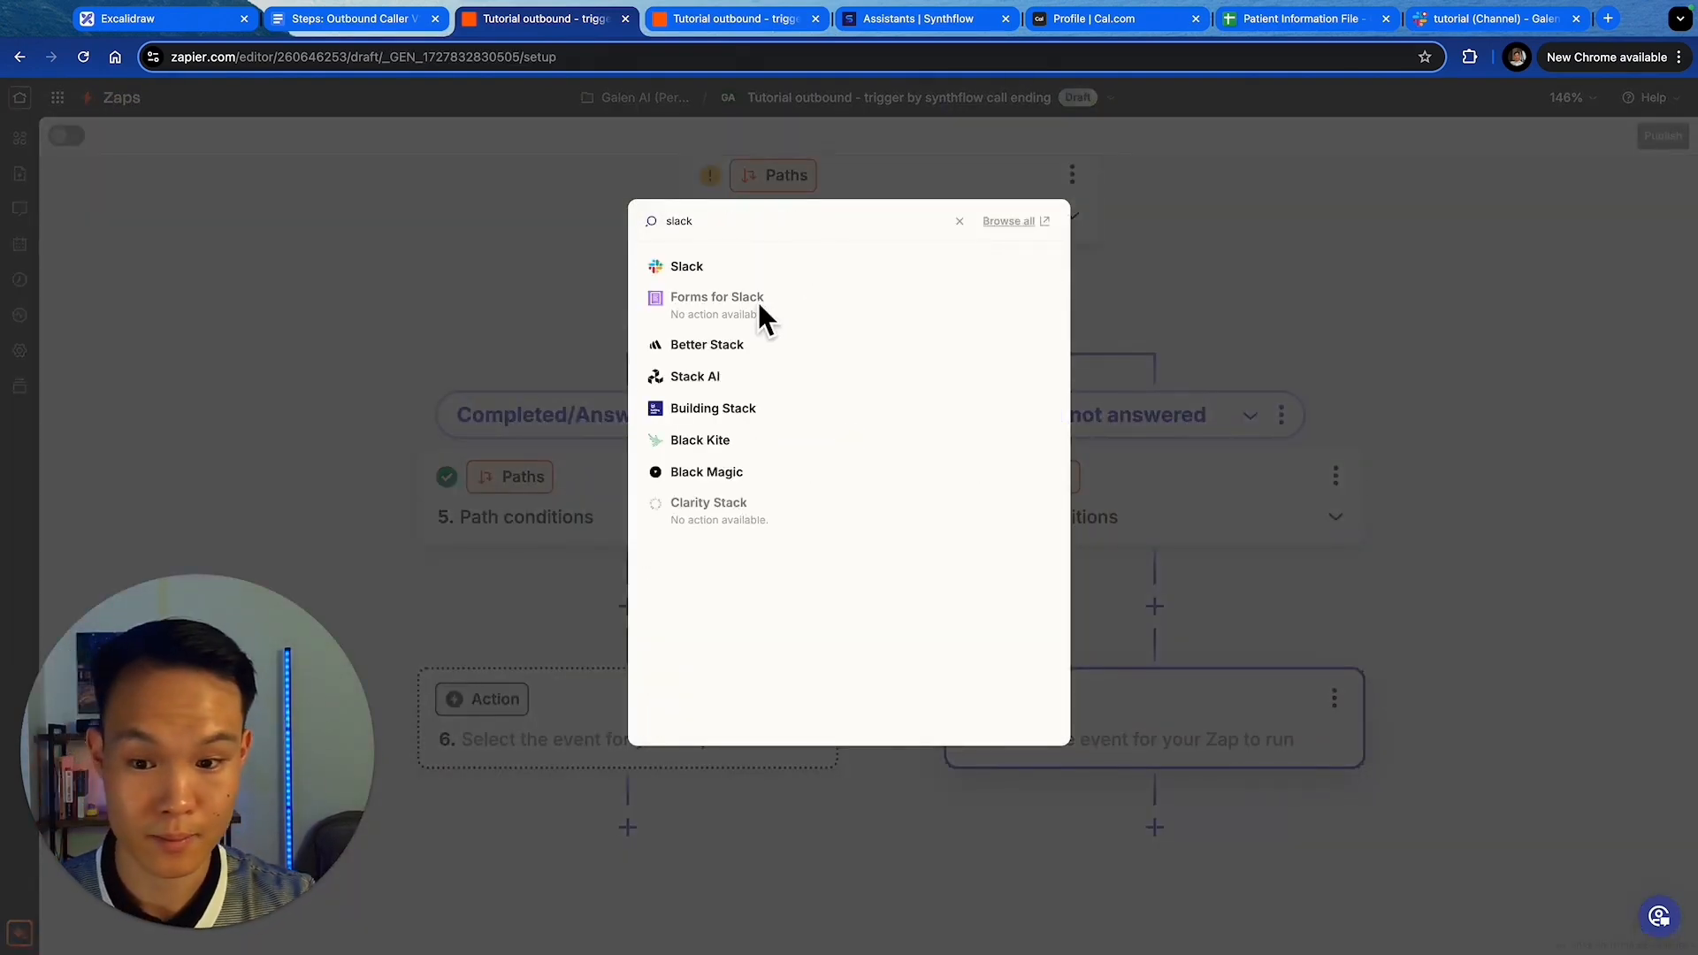
pyautogui.click(708, 272)
pyautogui.click(1442, 390)
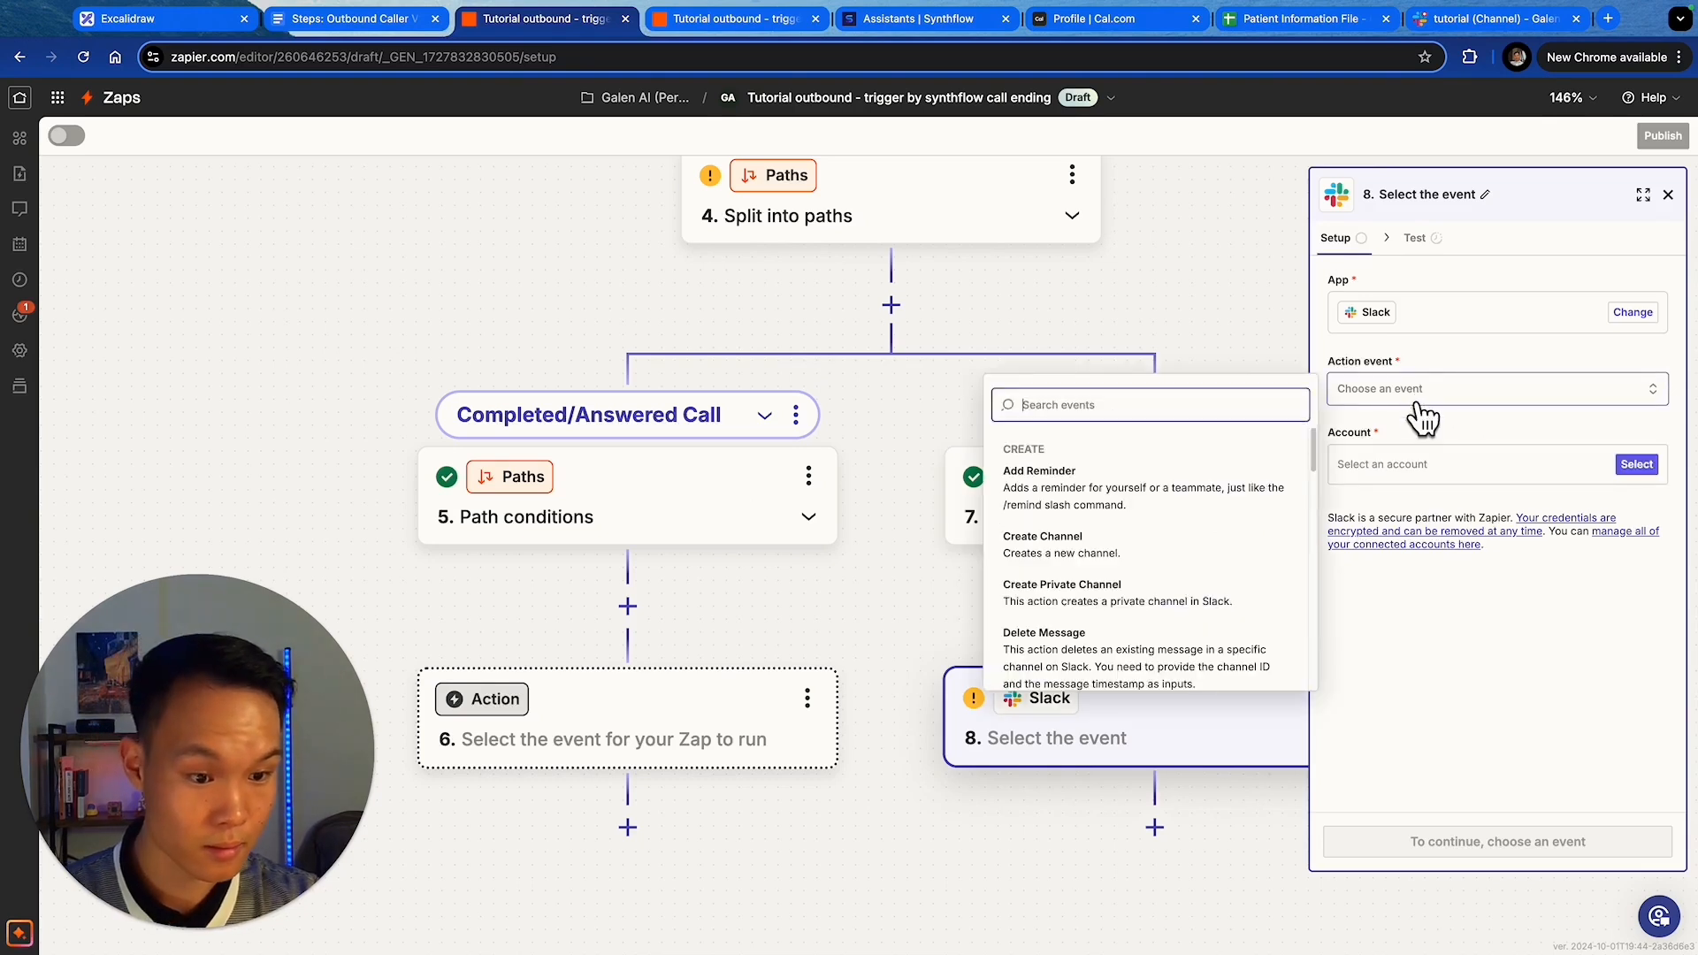
pyautogui.write('send')
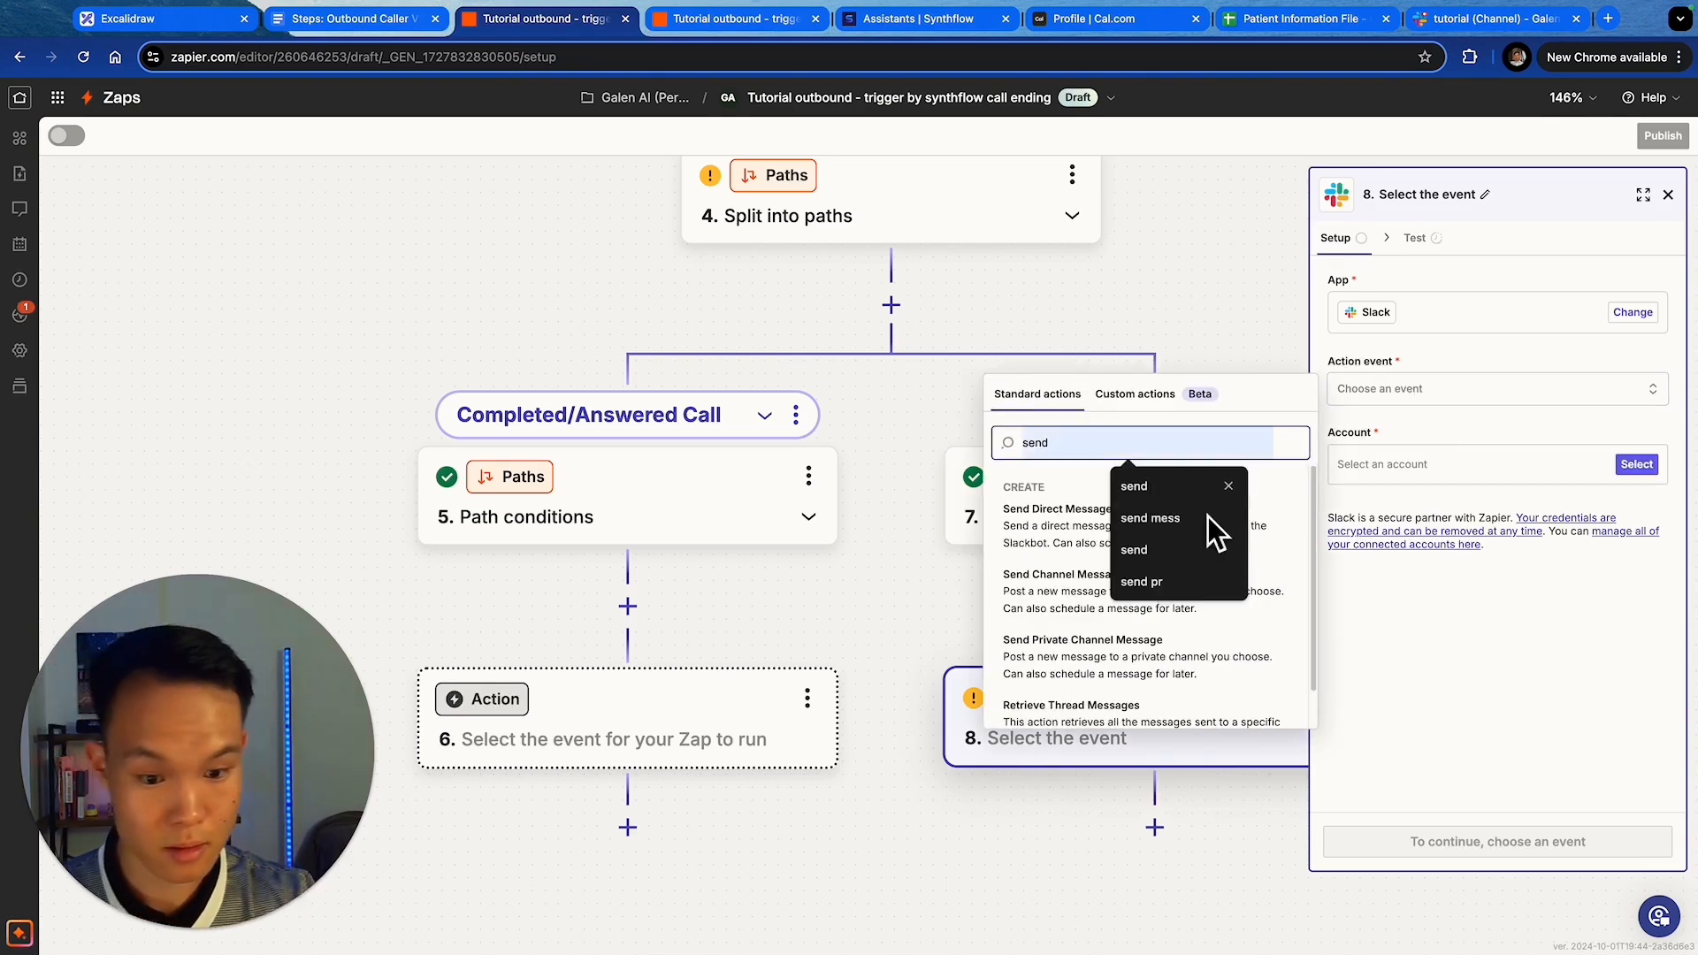
pyautogui.click(1101, 657)
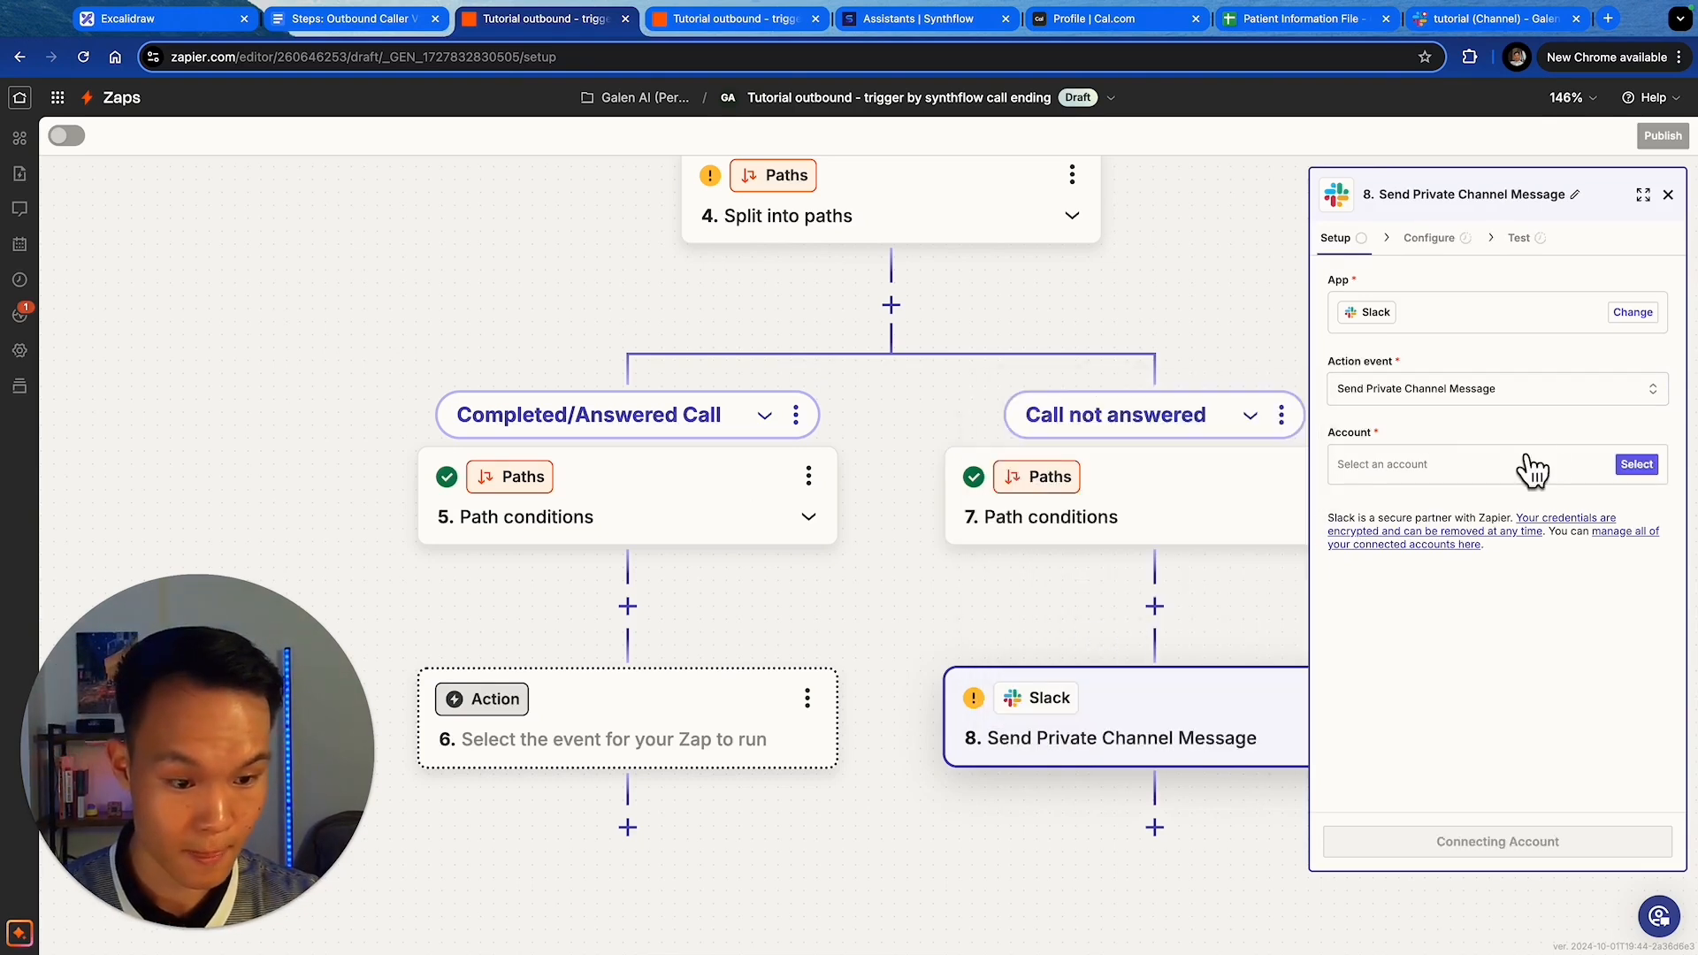
pyautogui.click(1424, 473)
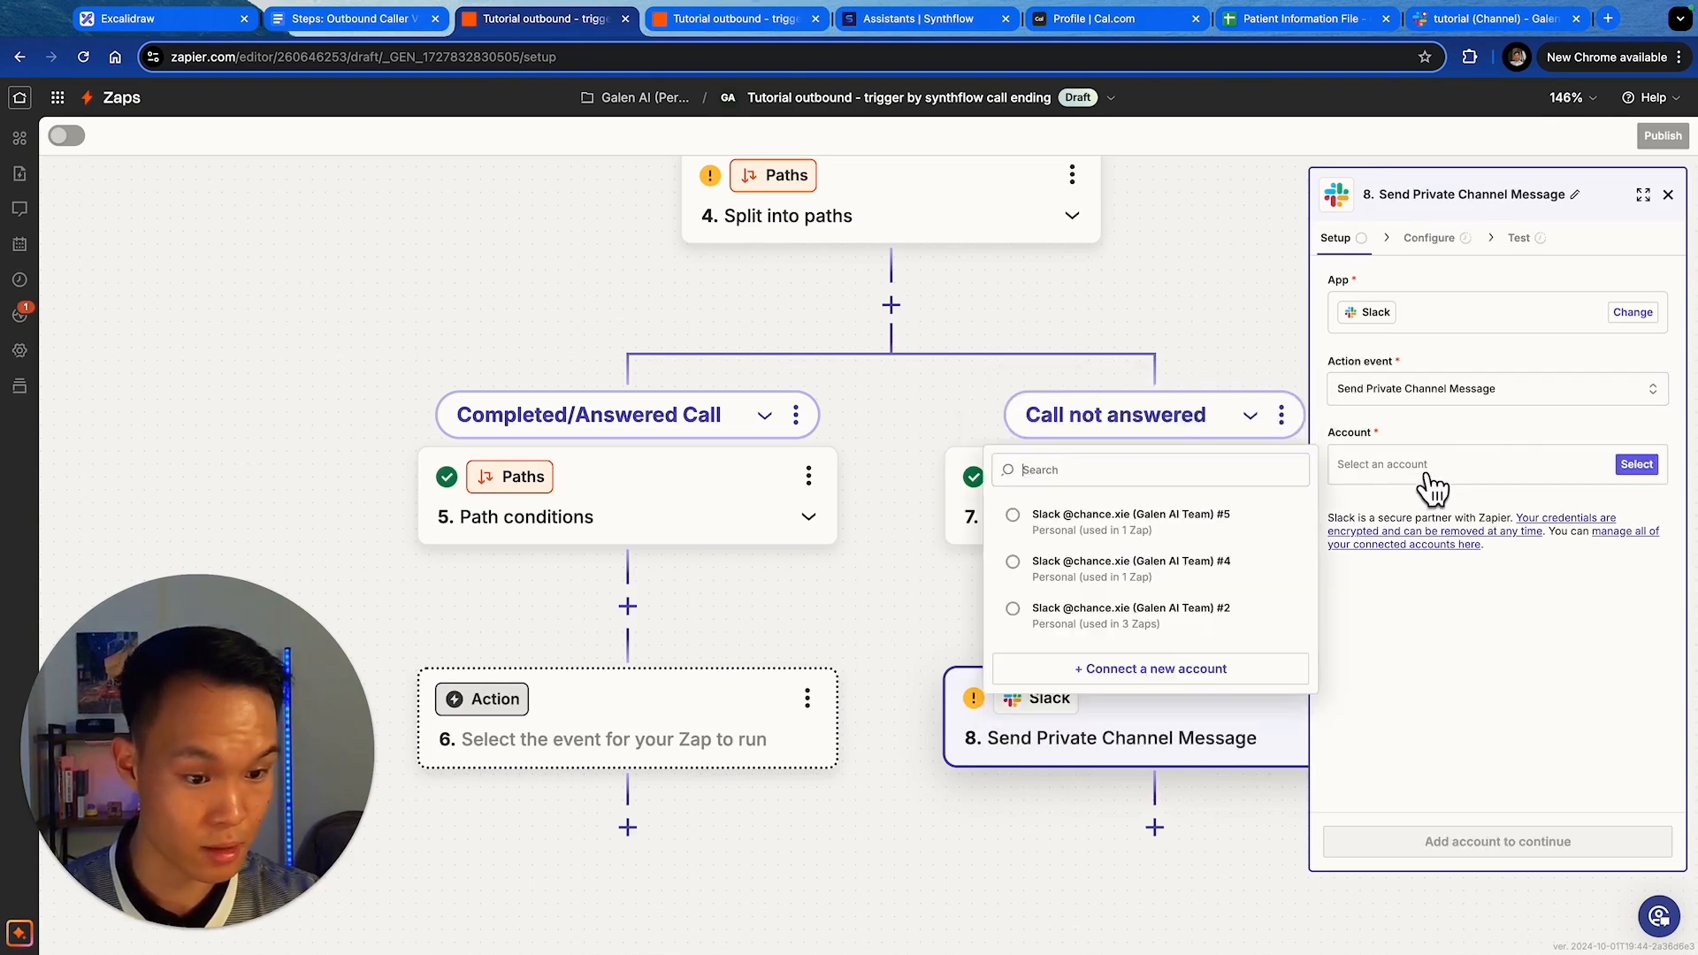
pyautogui.click(1166, 534)
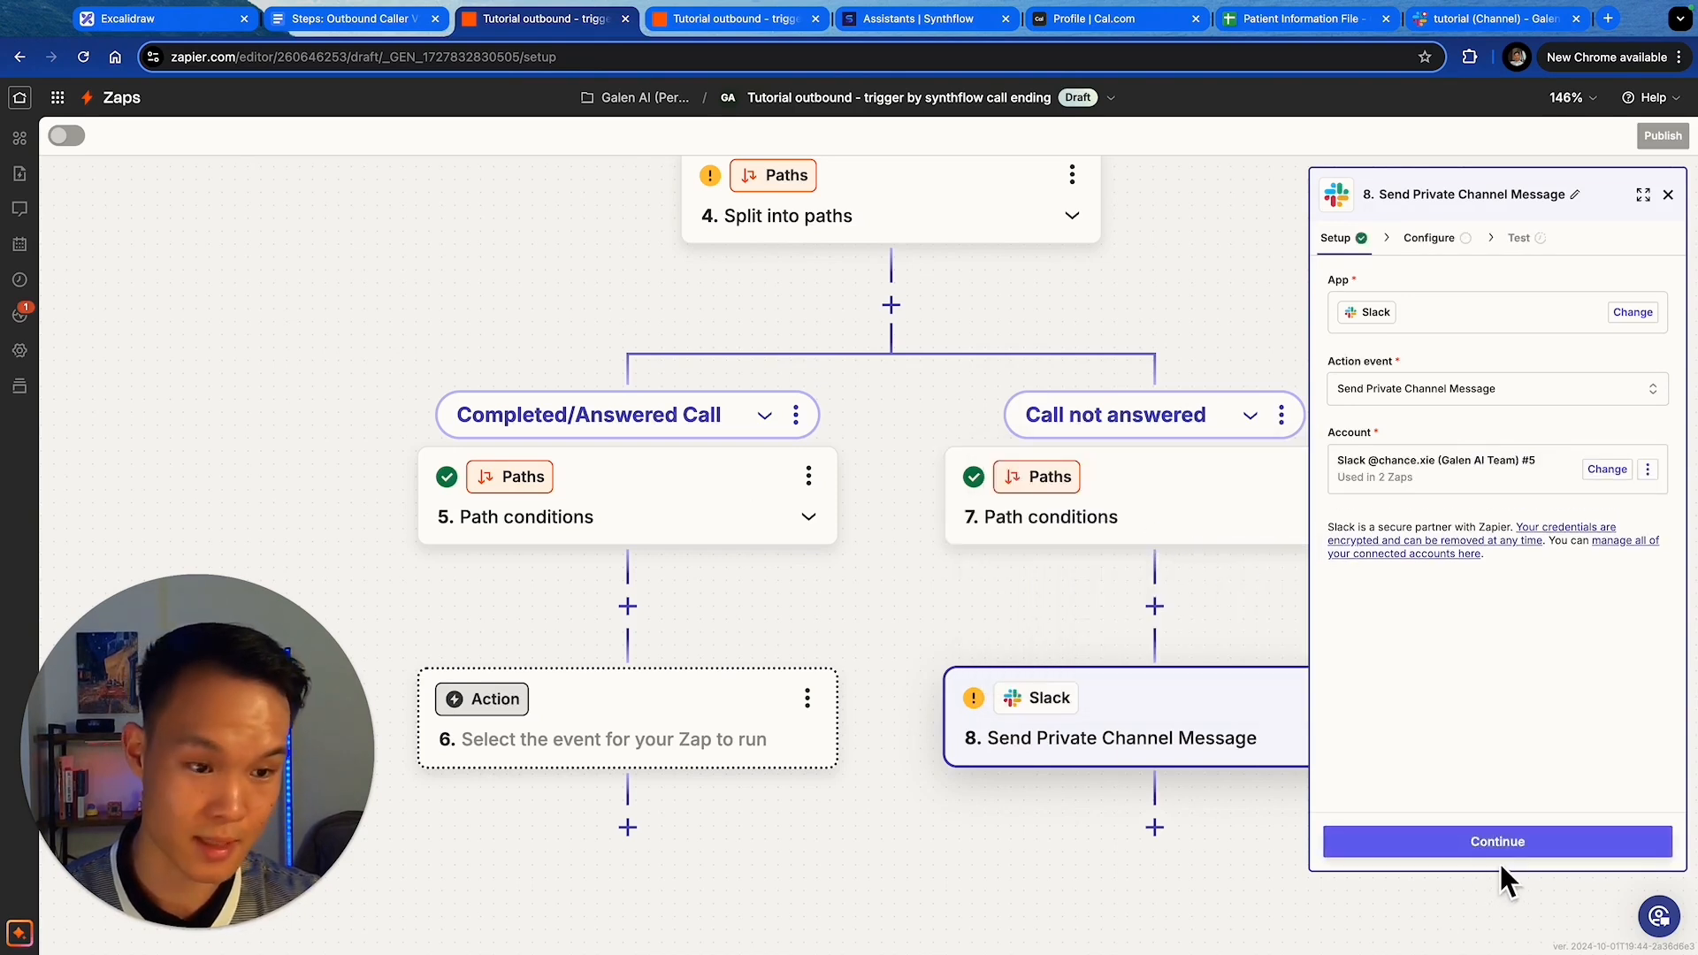
pyautogui.click(1500, 851)
# - Set the Slack message's channel to tutorial and its text to "Call not answered. Calling next number in the list"
pyautogui.click(1393, 312)
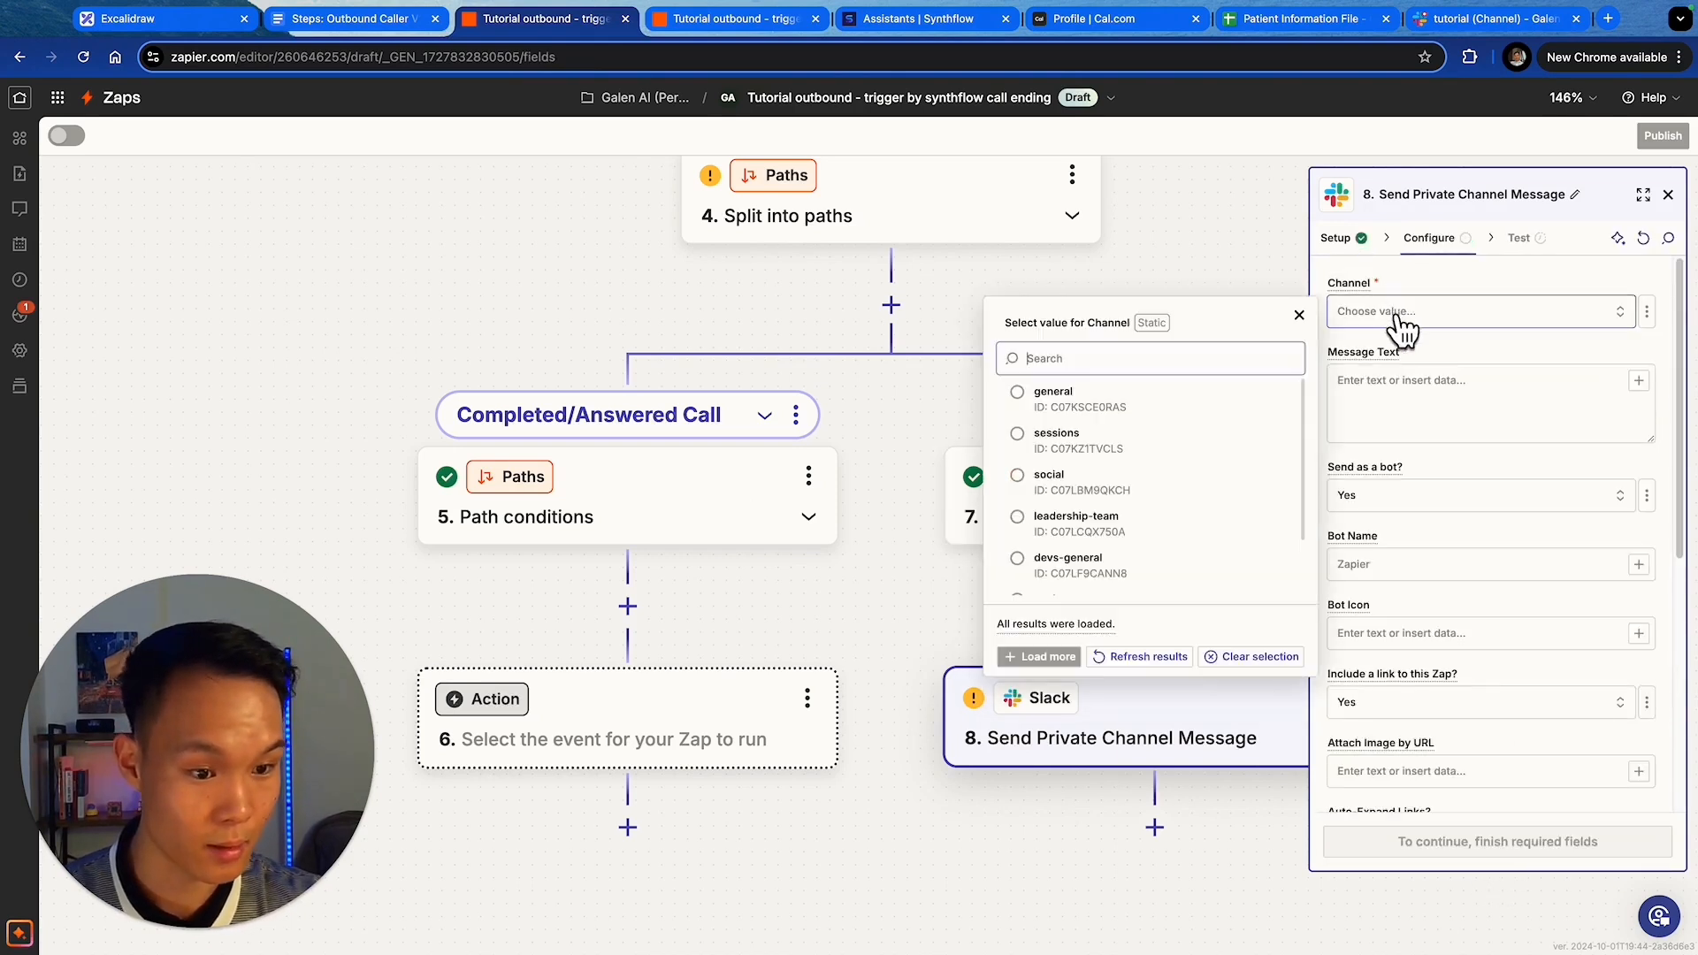
pyautogui.scroll(-1, 1150, 522)
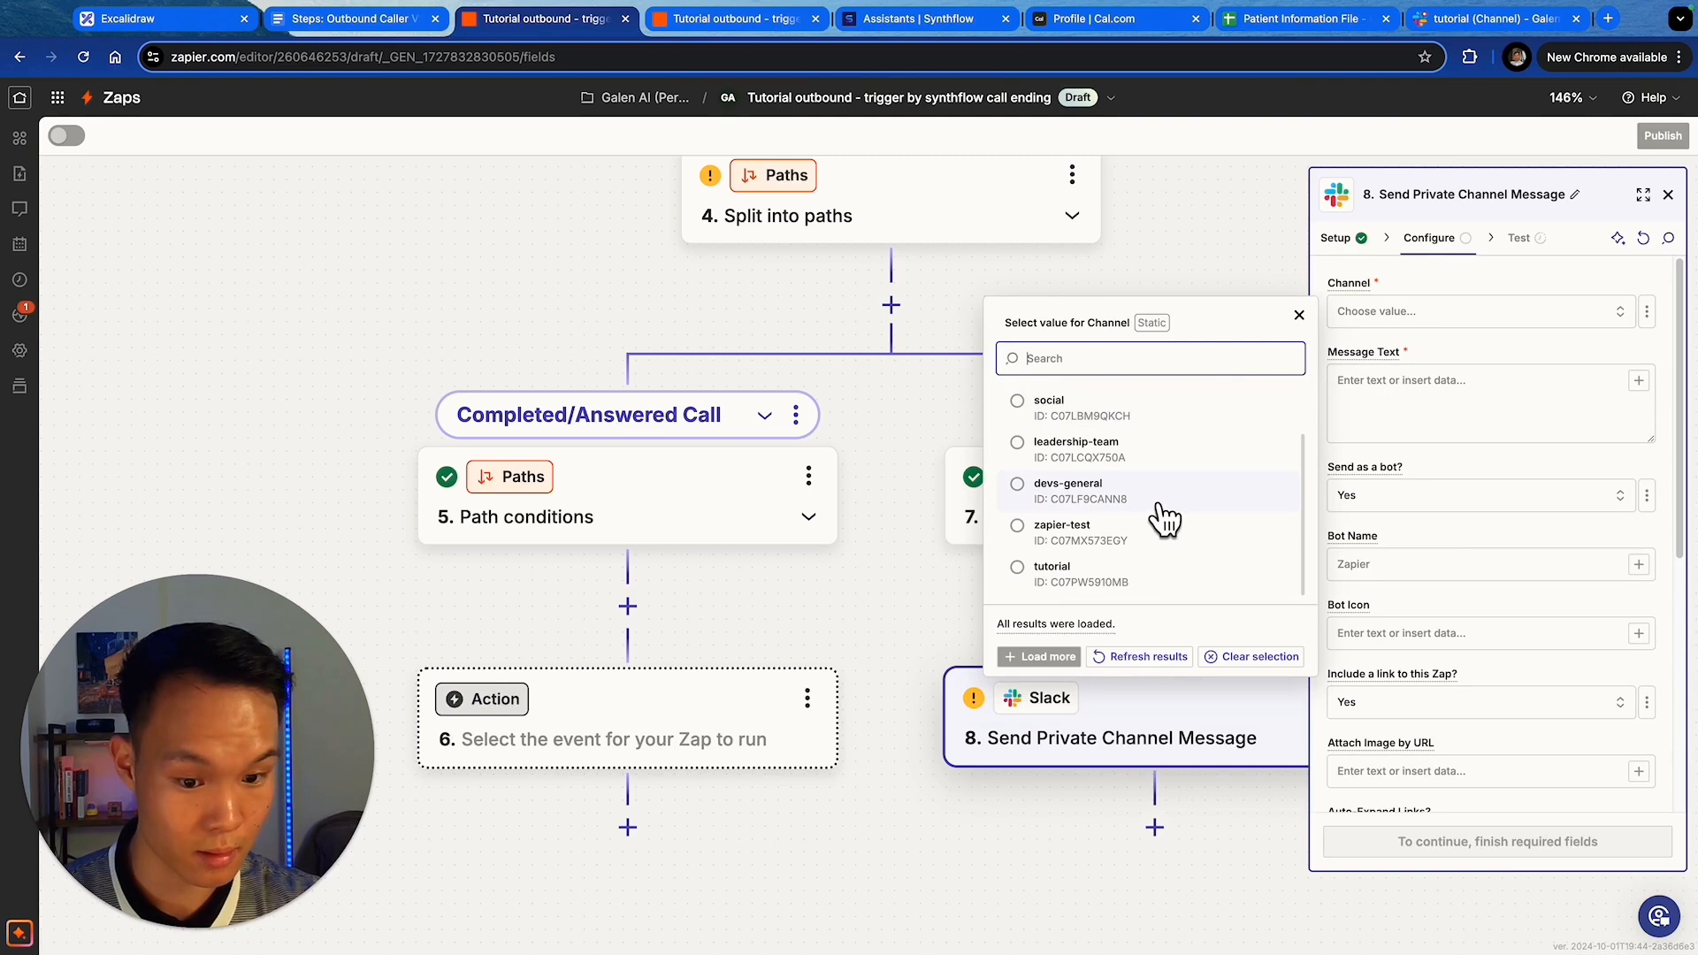
pyautogui.click(1121, 583)
pyautogui.click(1461, 383)
pyautogui.press('super+v')
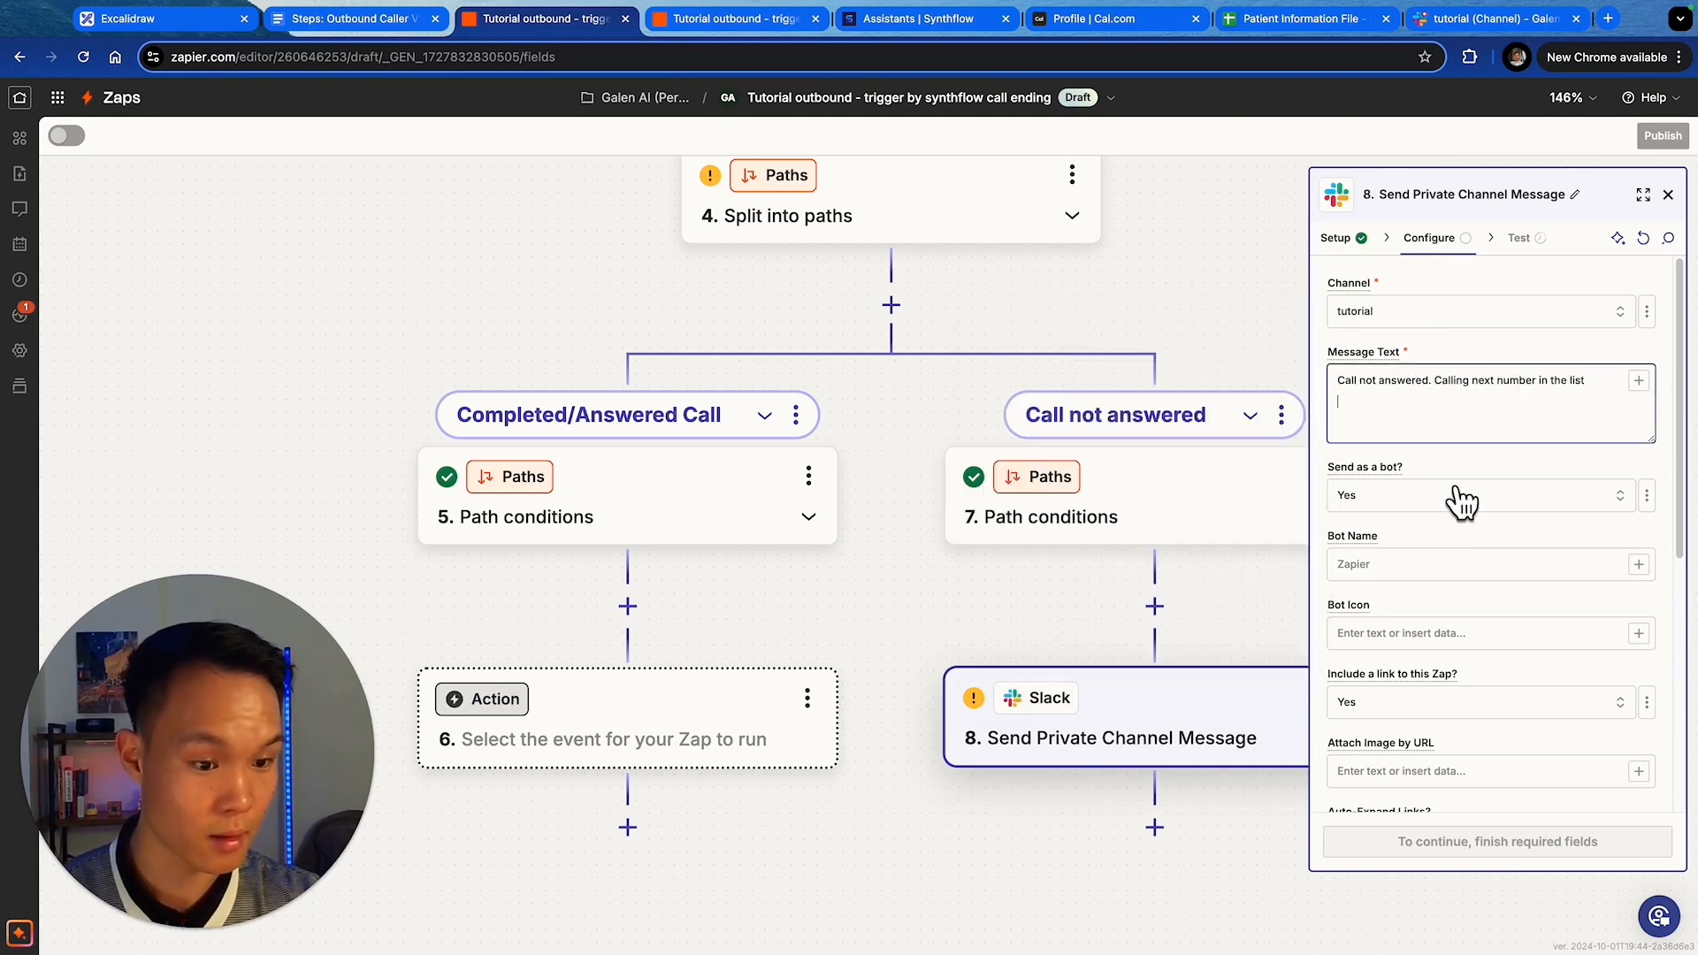
# - Set the Slack message's bot name to "MTM Caller Bot" and exclude the link to this Zap
pyautogui.click(1463, 564)
pyautogui.write('MTM Caller Bot')
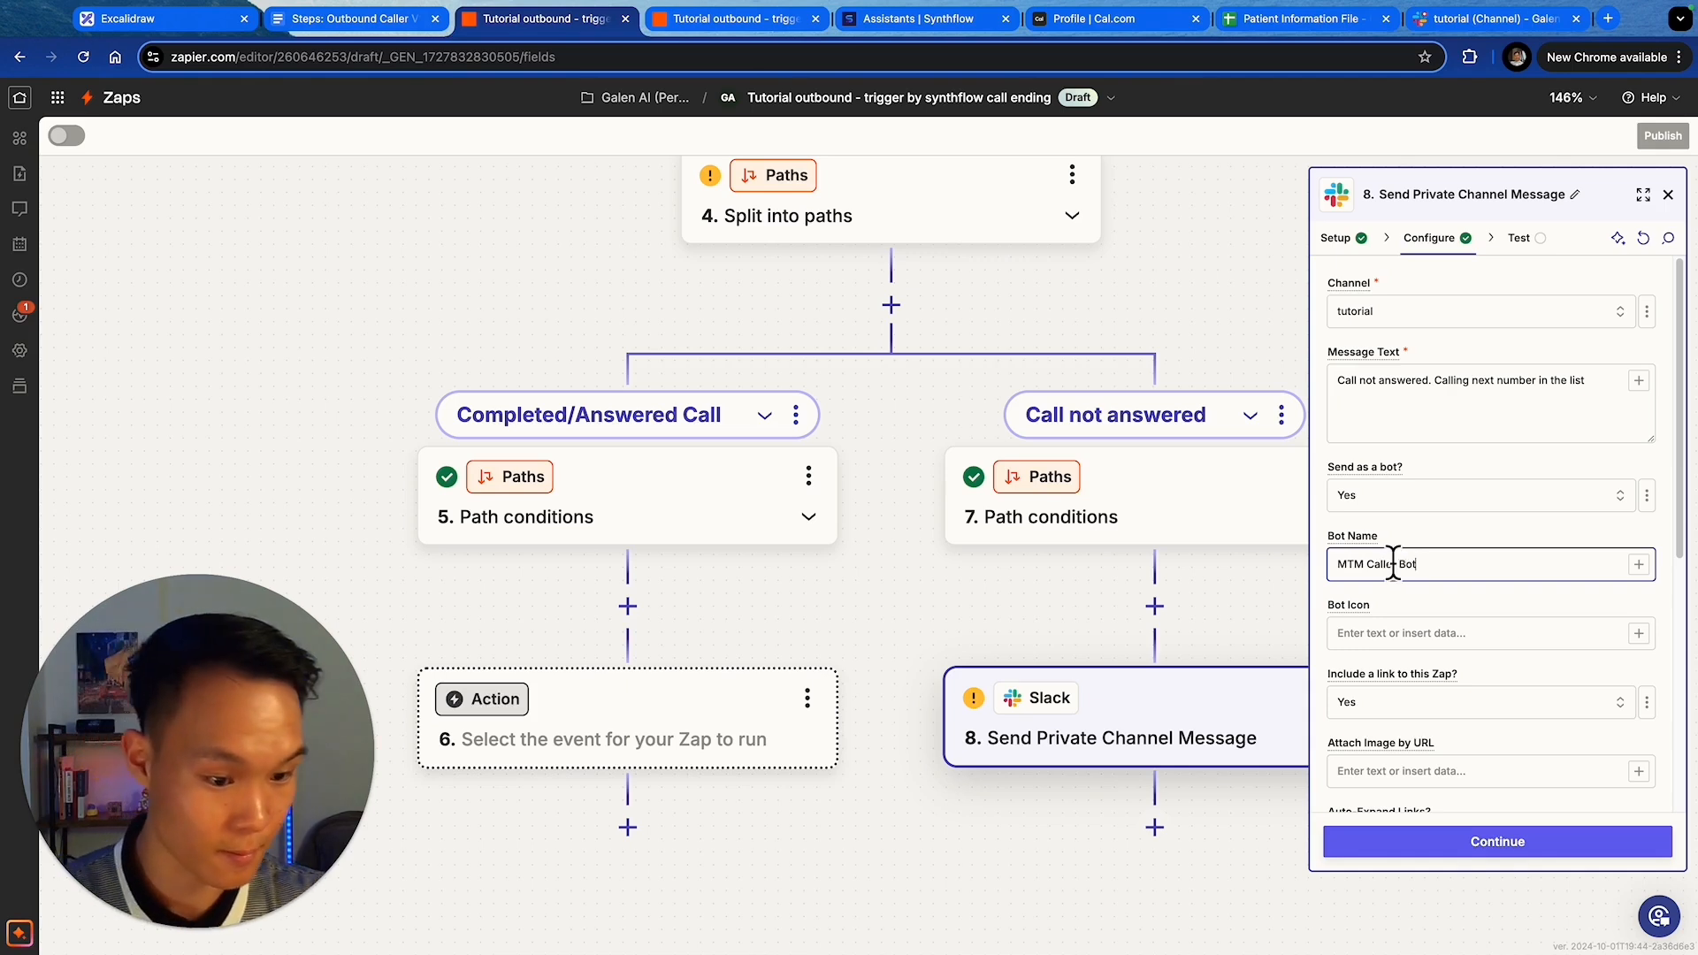
pyautogui.scroll(-2, 1572, 688)
pyautogui.click(1443, 518)
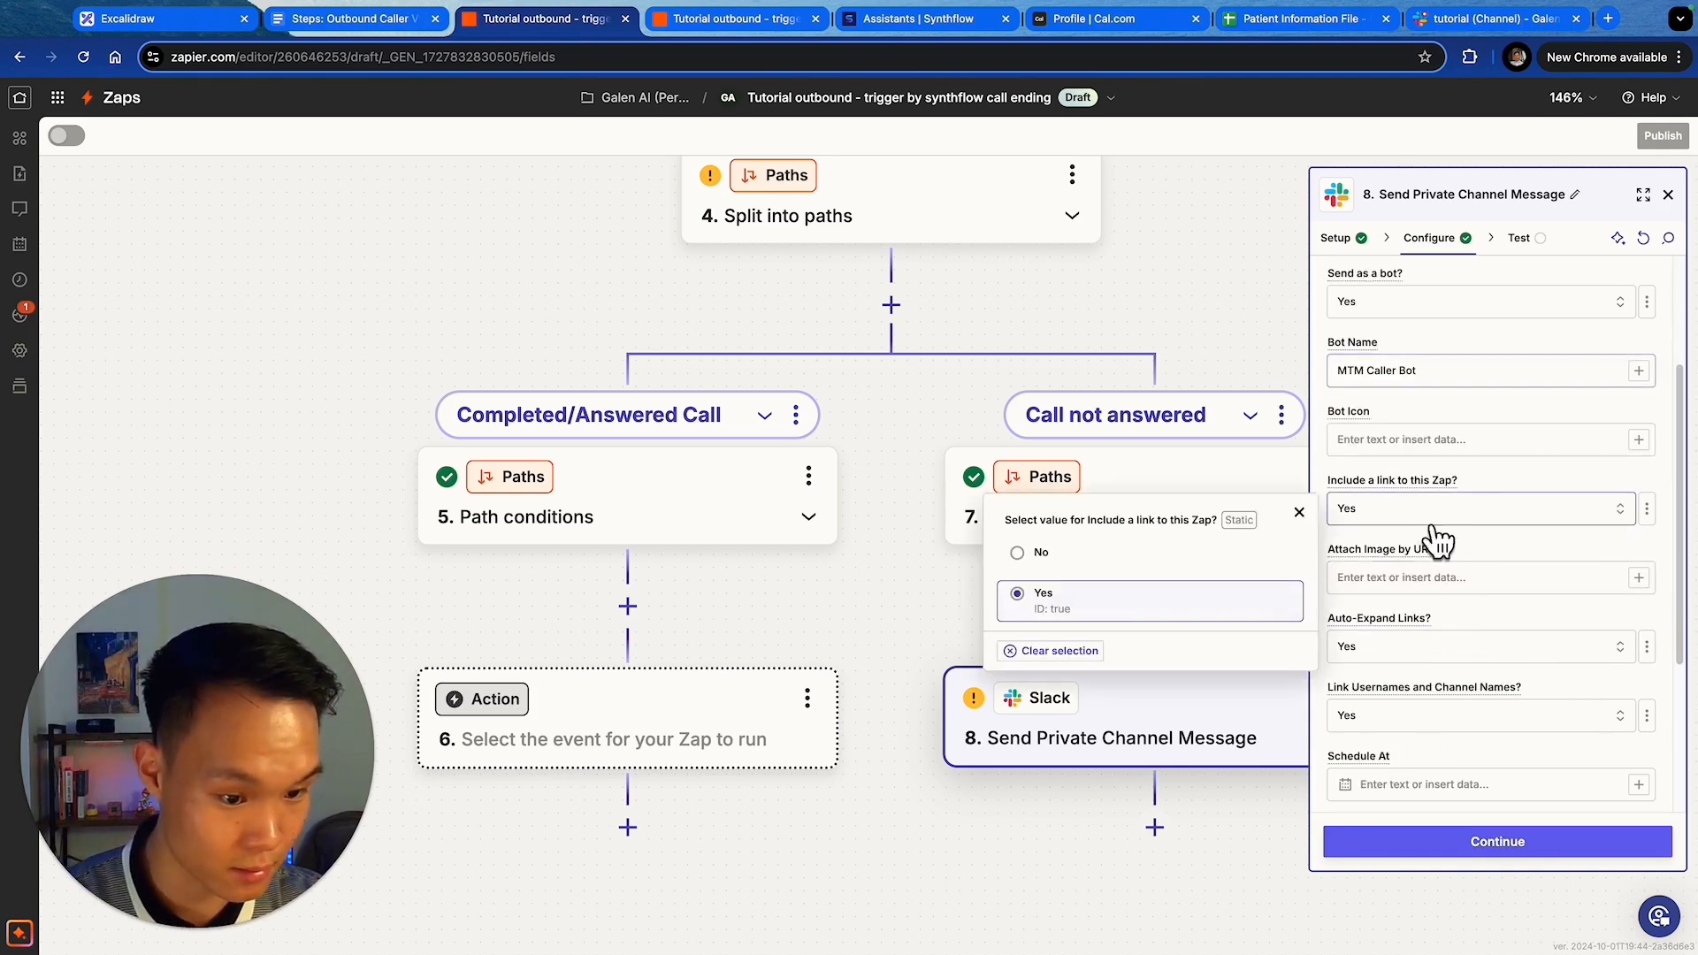
pyautogui.click(1168, 579)
pyautogui.scroll(-3, 1622, 644)
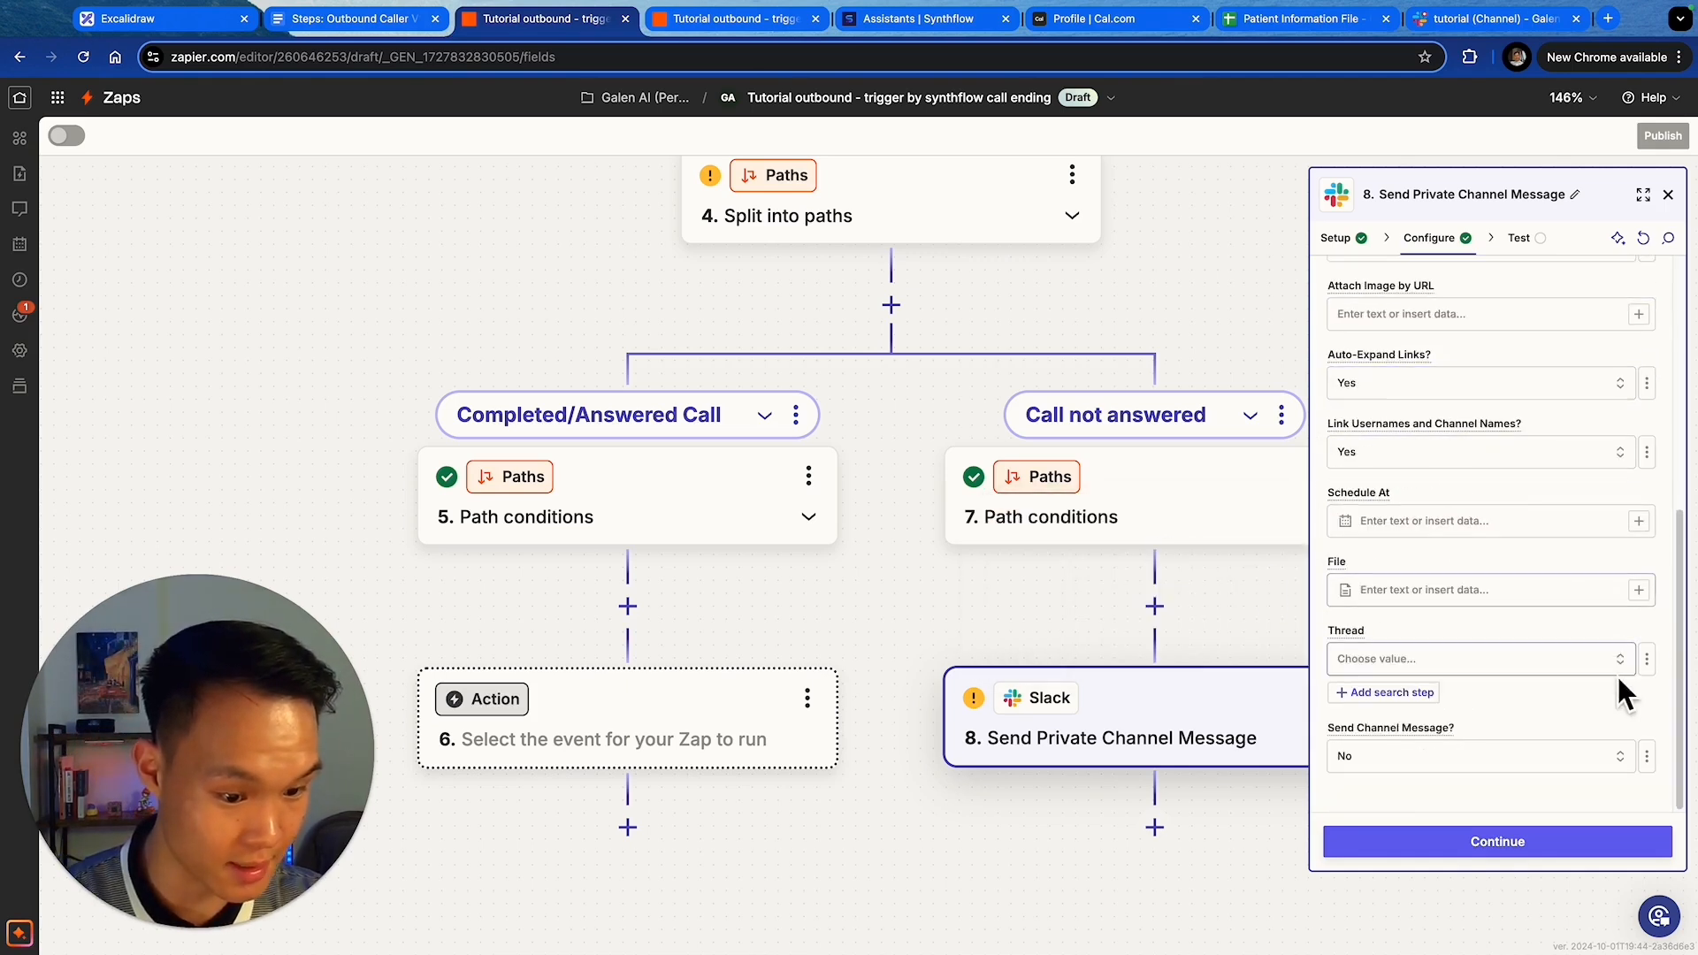
# - Test the Send Private Channel Message step, check the message in Slack's tutorial channel, and close the step's settings in the Zap
pyautogui.click(1516, 845)
pyautogui.click(1583, 843)
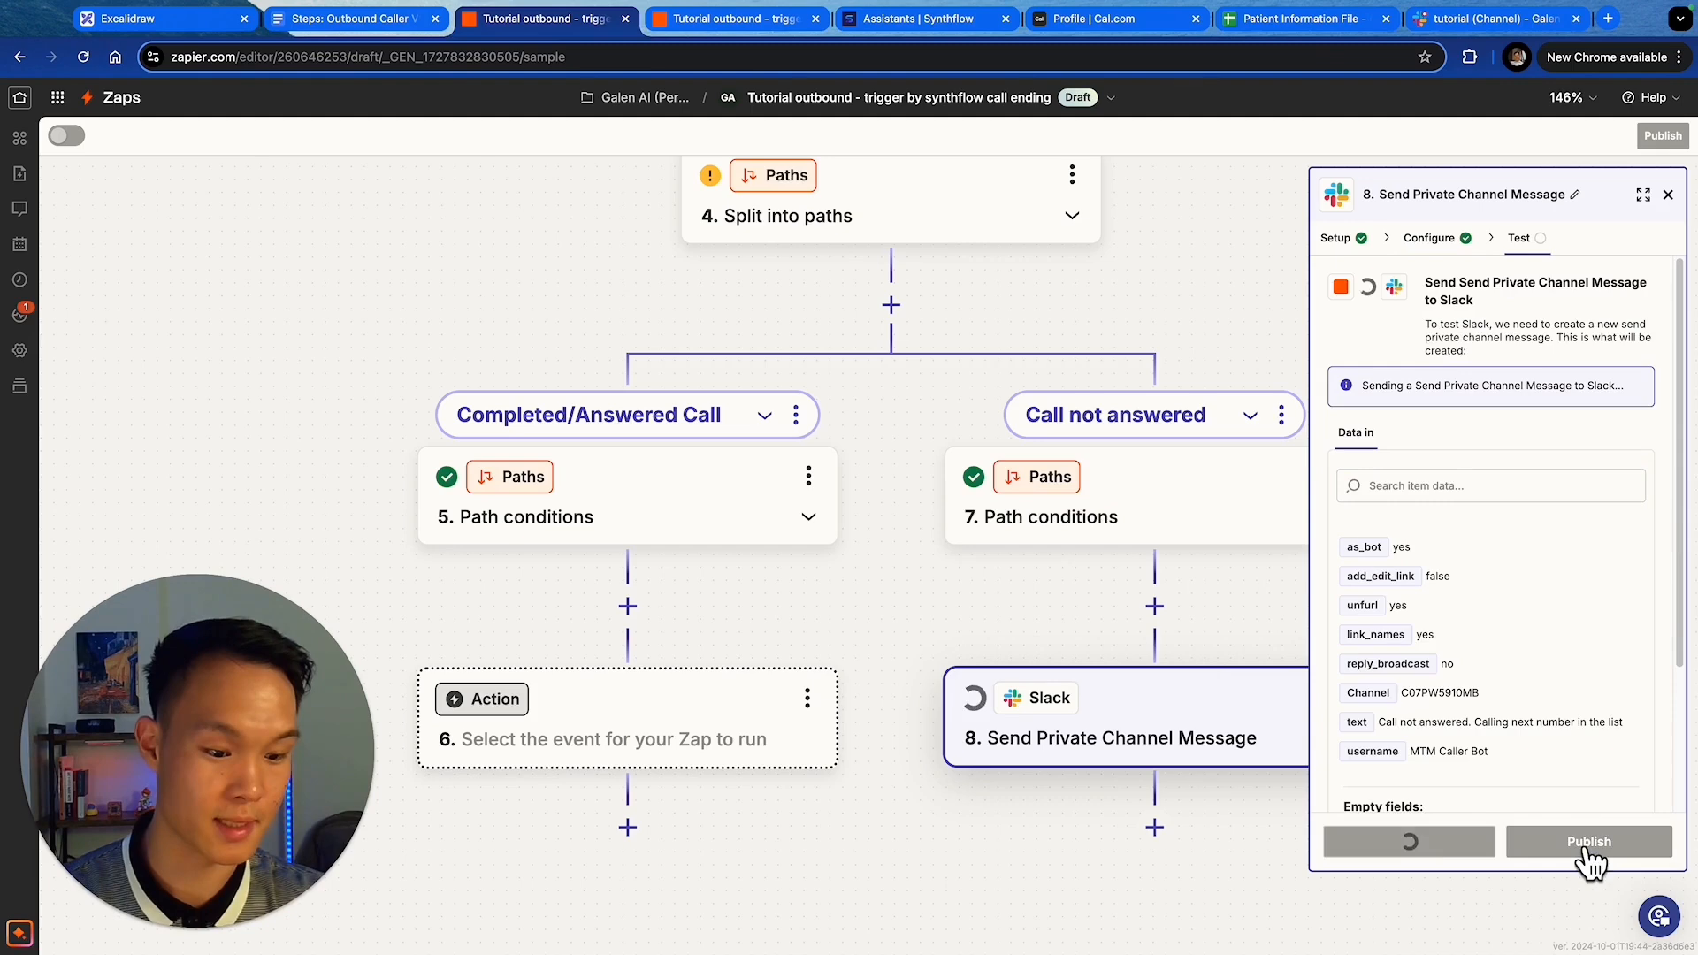
pyautogui.click(1450, 18)
pyautogui.moveTo(102, 738); pyautogui.dragTo(40, 911)
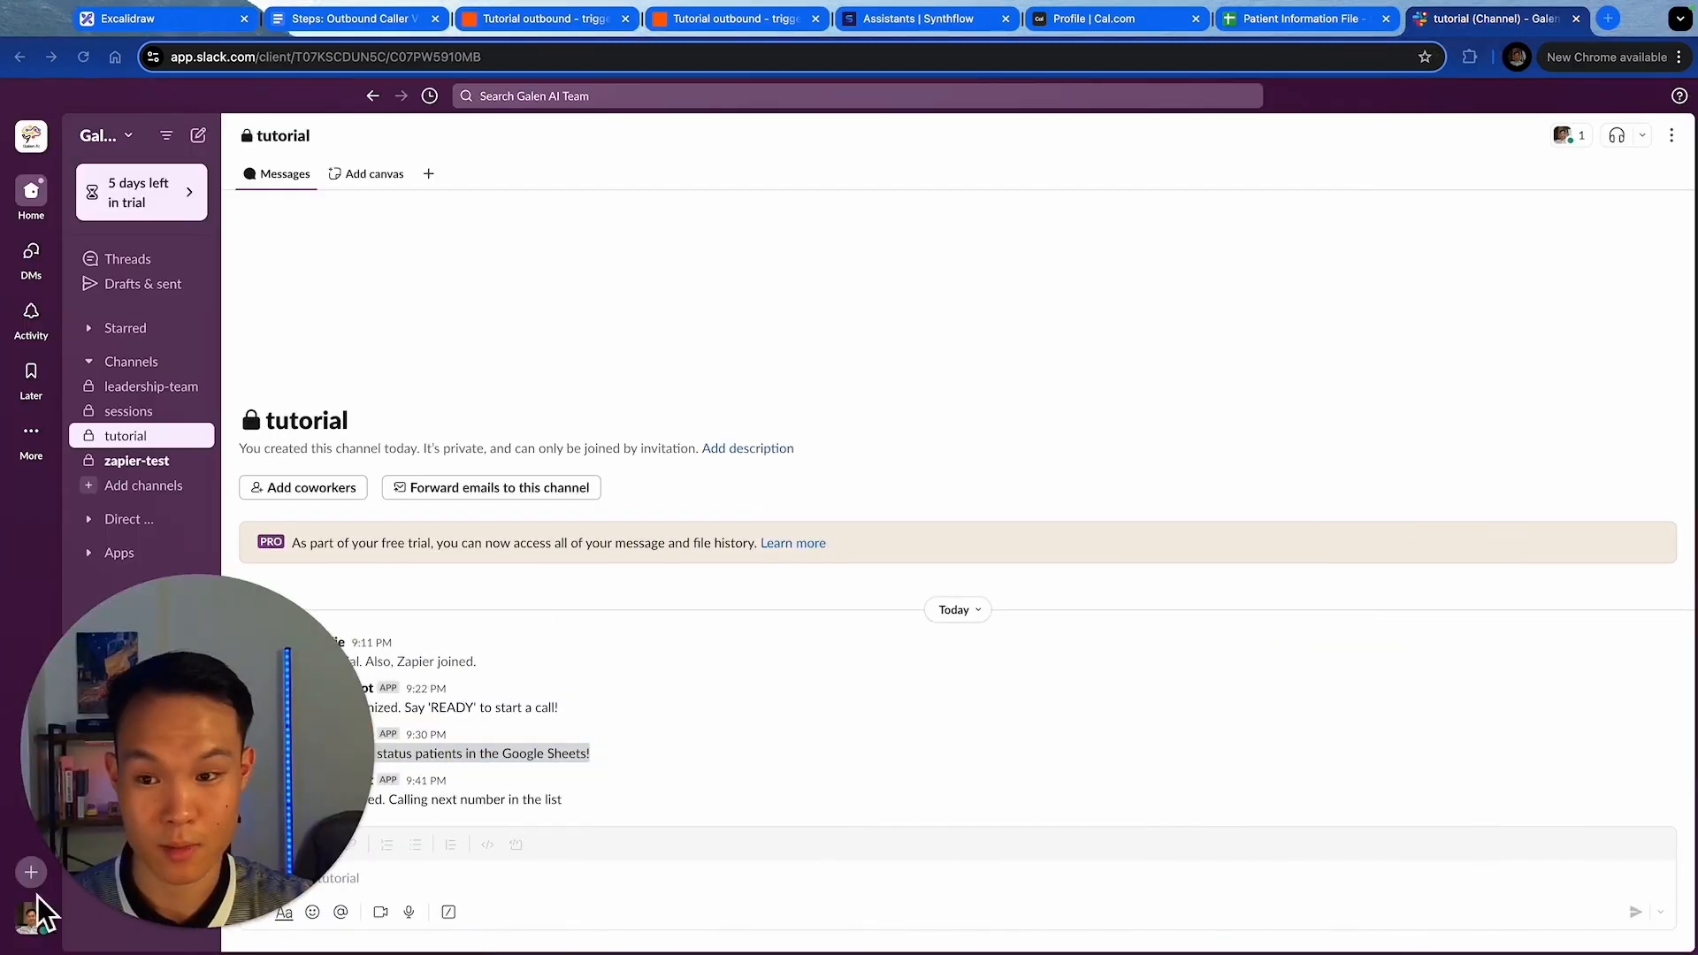
pyautogui.click(522, 27)
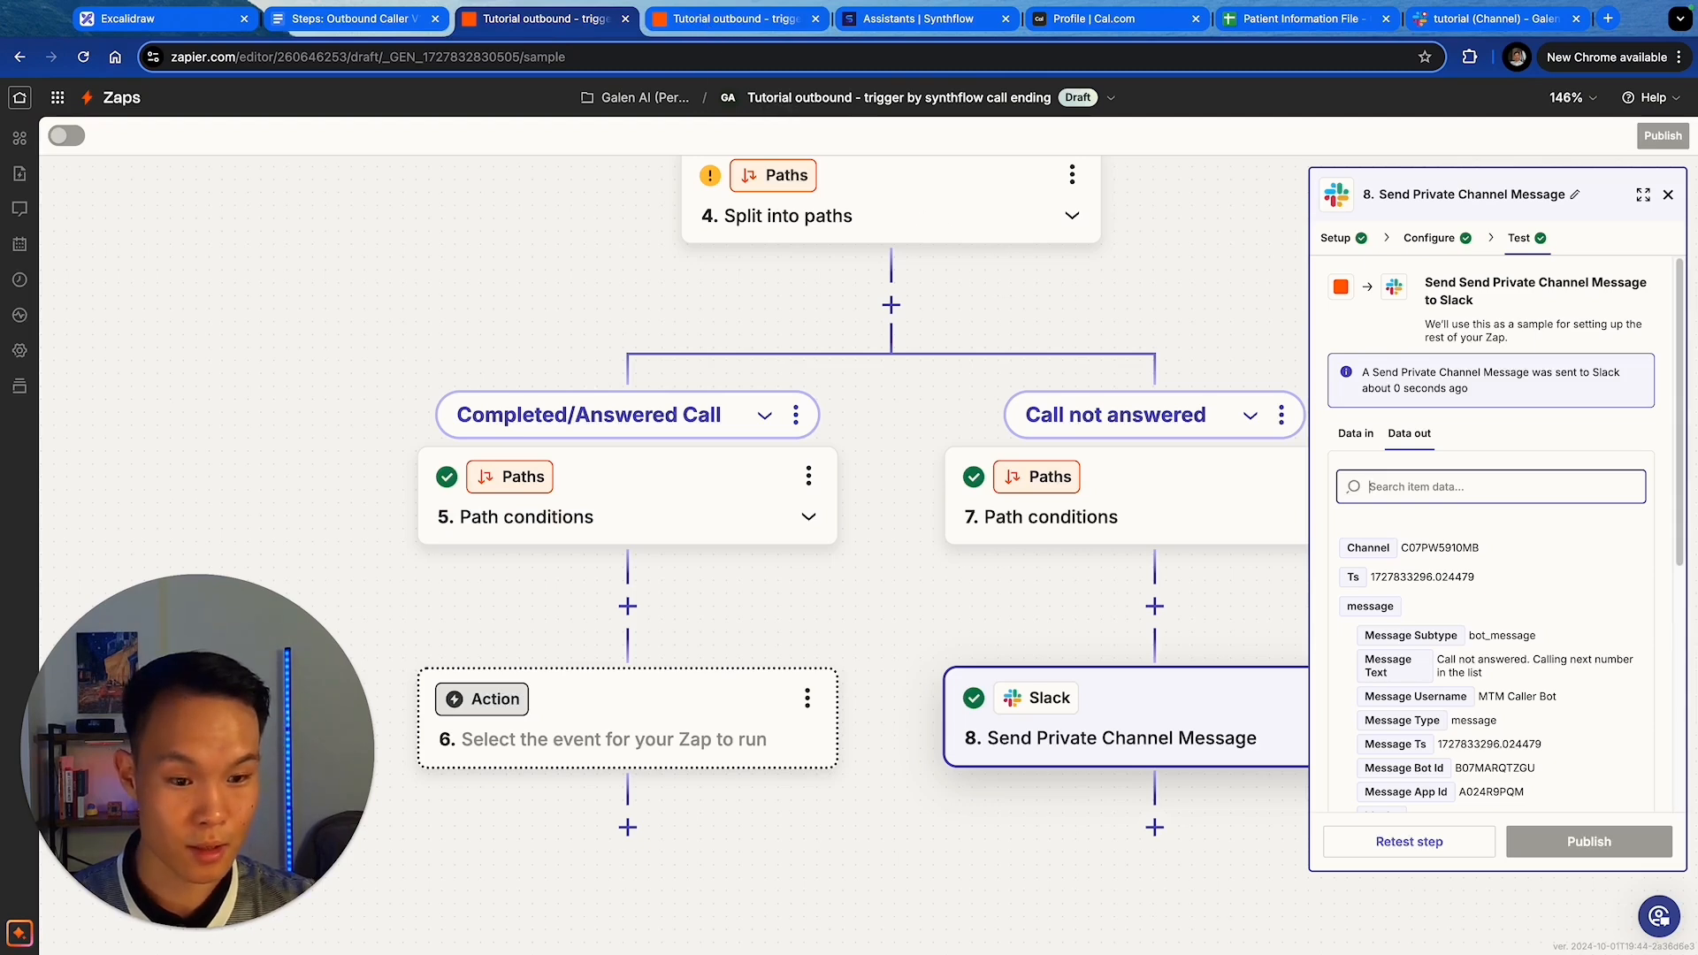
pyautogui.click(1666, 197)
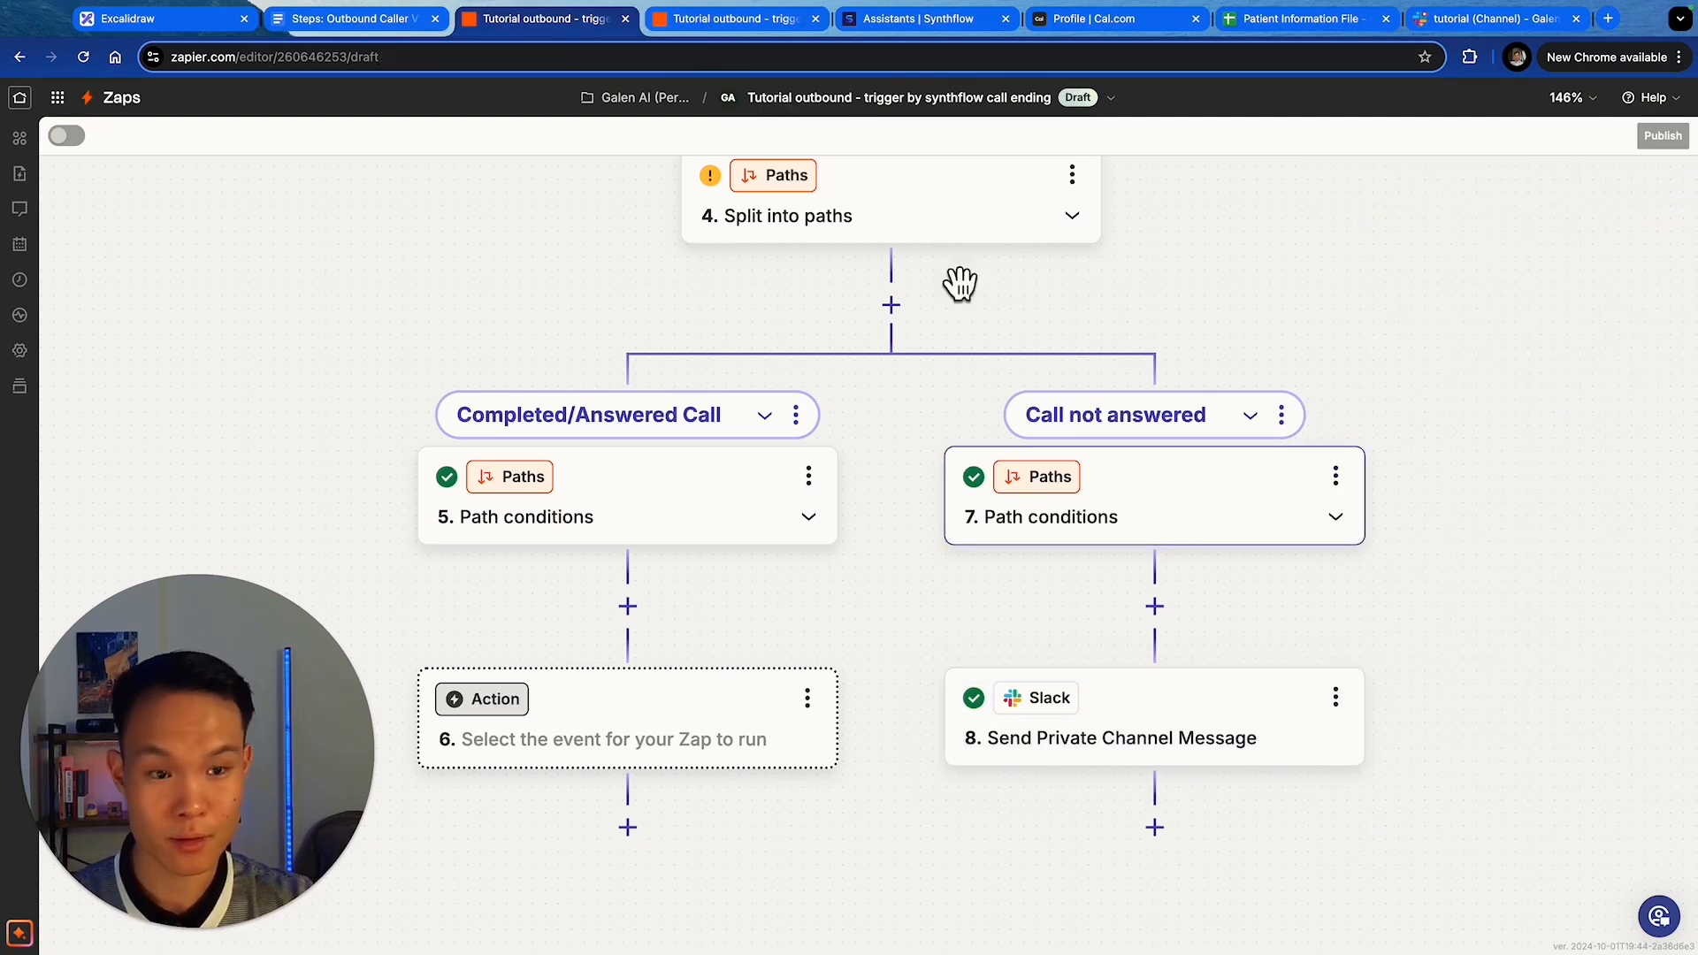
# - Review the Status column in the Google Sheets patient file and the call-status branches of Flow #2 in the Excalidraw diagram
pyautogui.click(1299, 21)
pyautogui.click(327, 288)
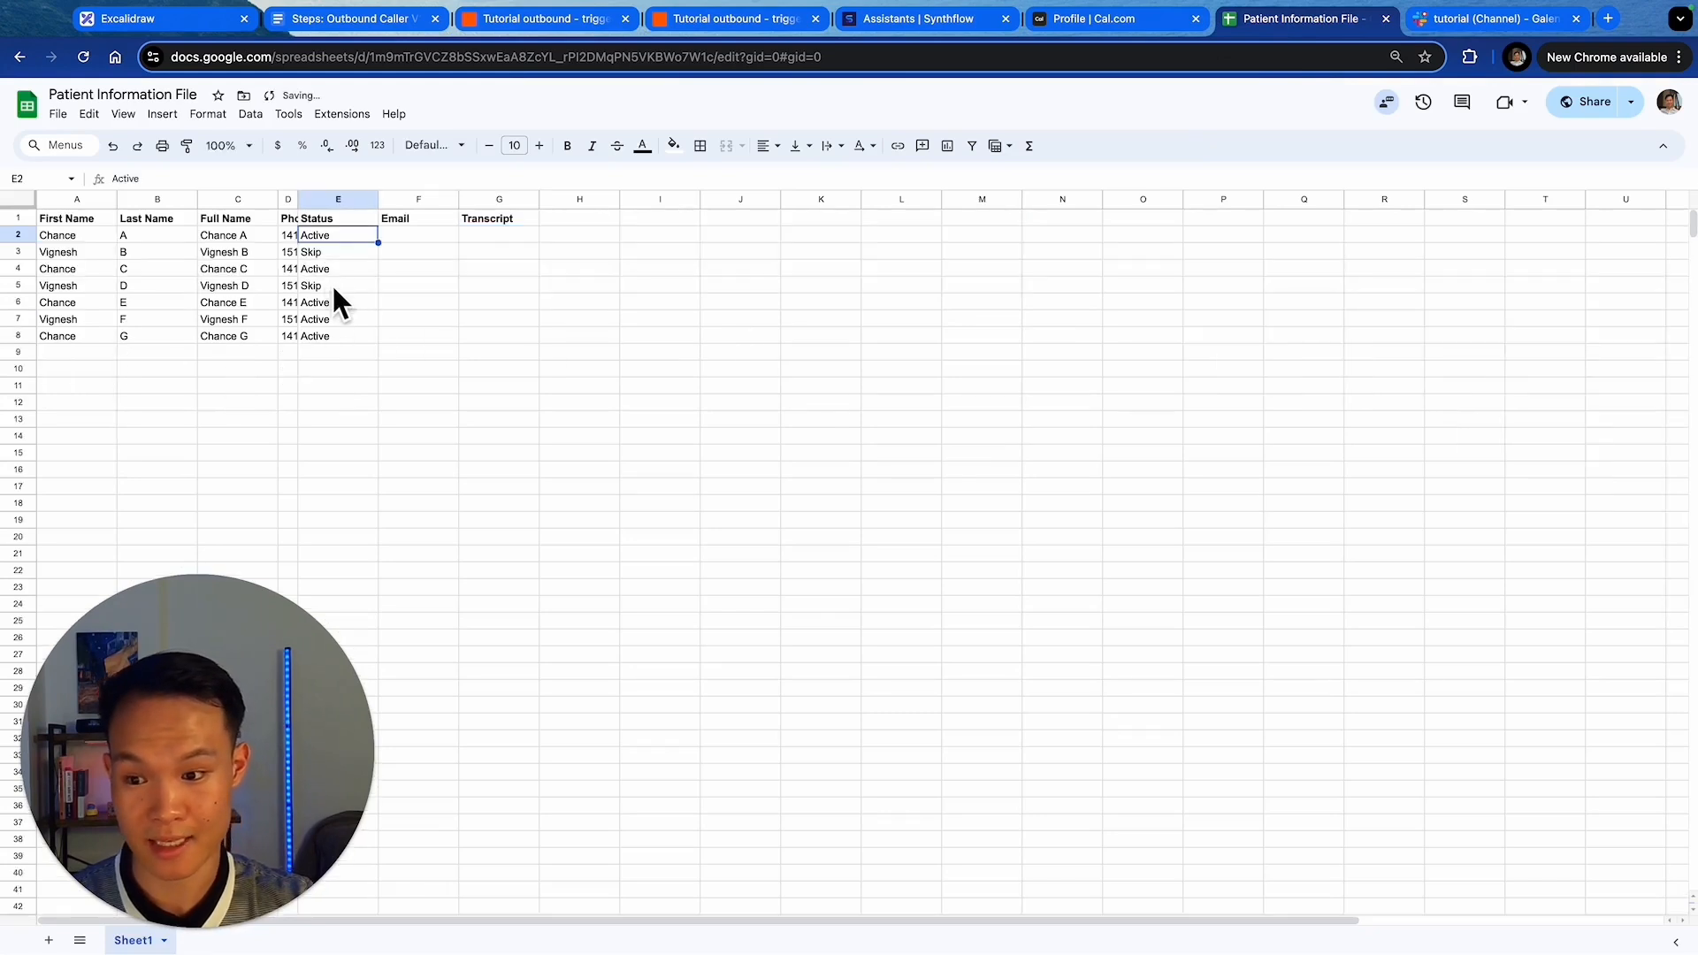
pyautogui.click(324, 269)
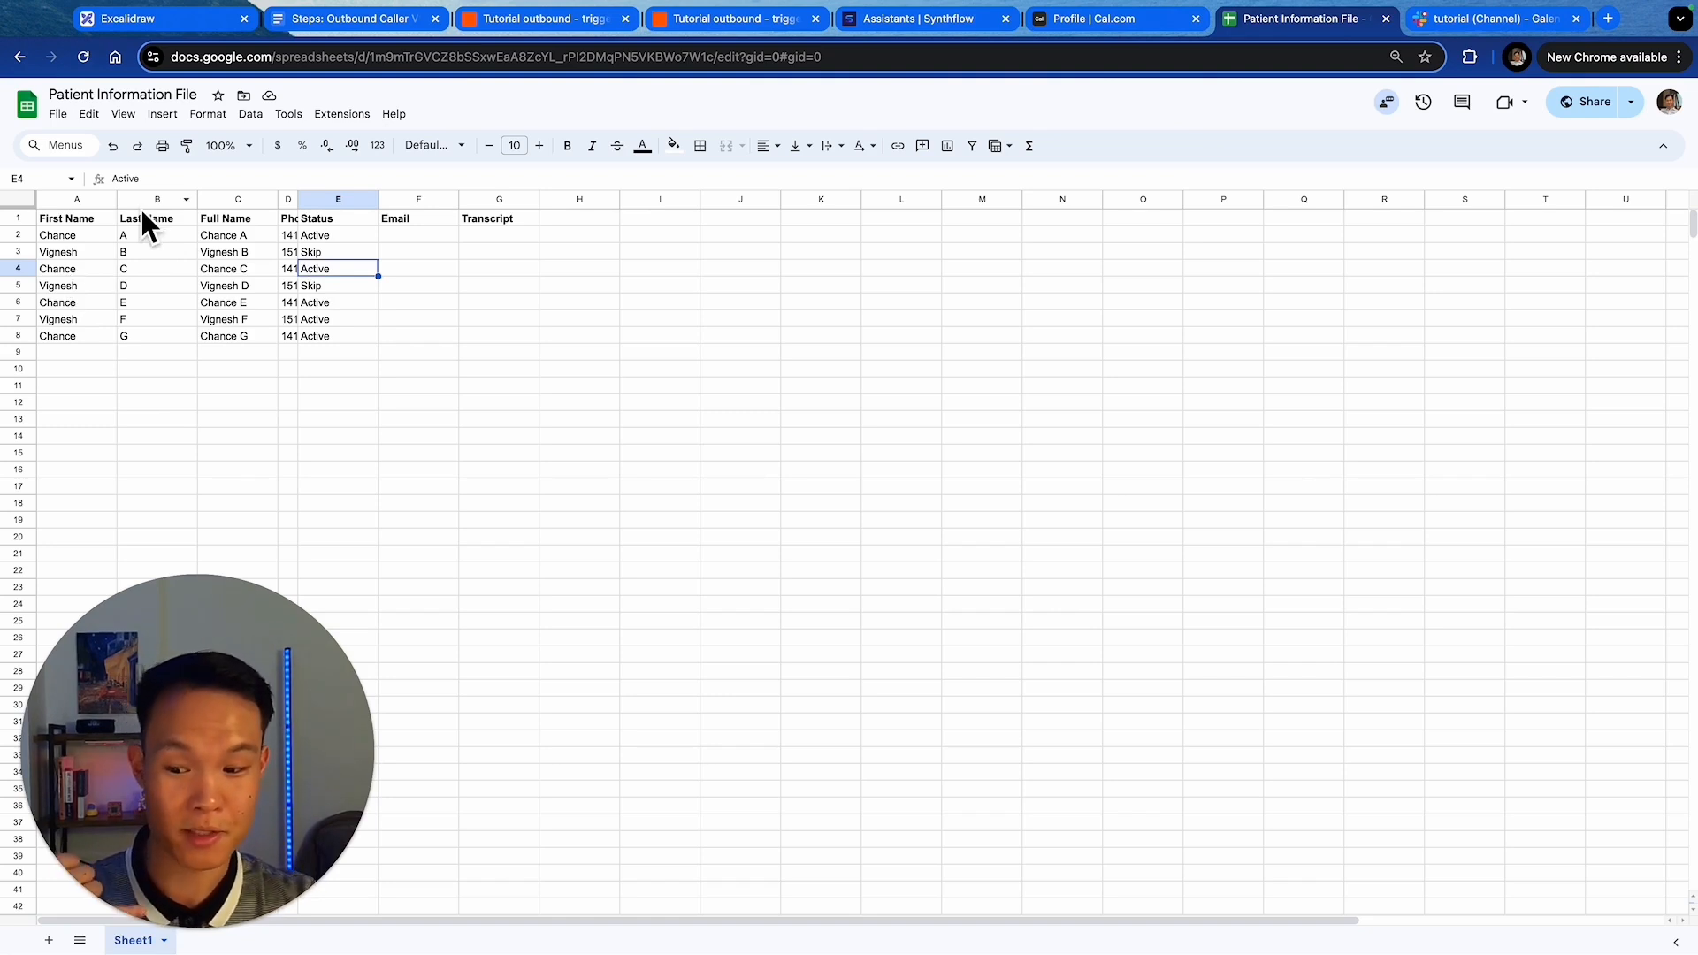
pyautogui.click(545, 18)
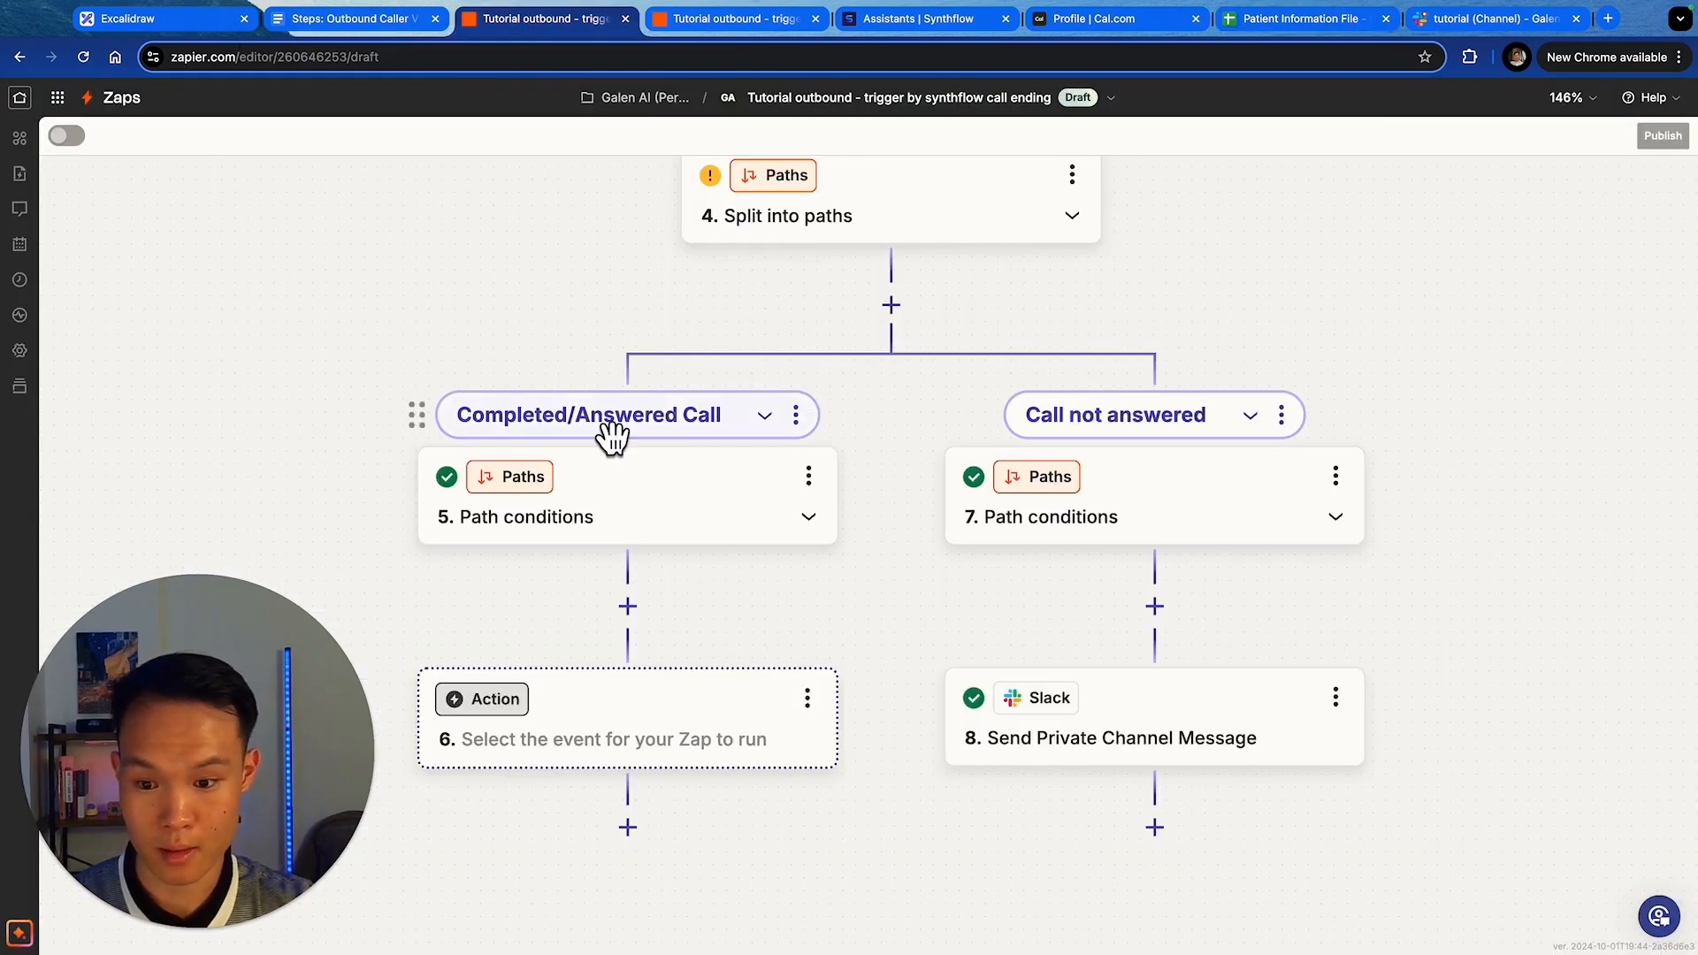
pyautogui.click(199, 19)
pyautogui.scroll(-10, 1107, 645)
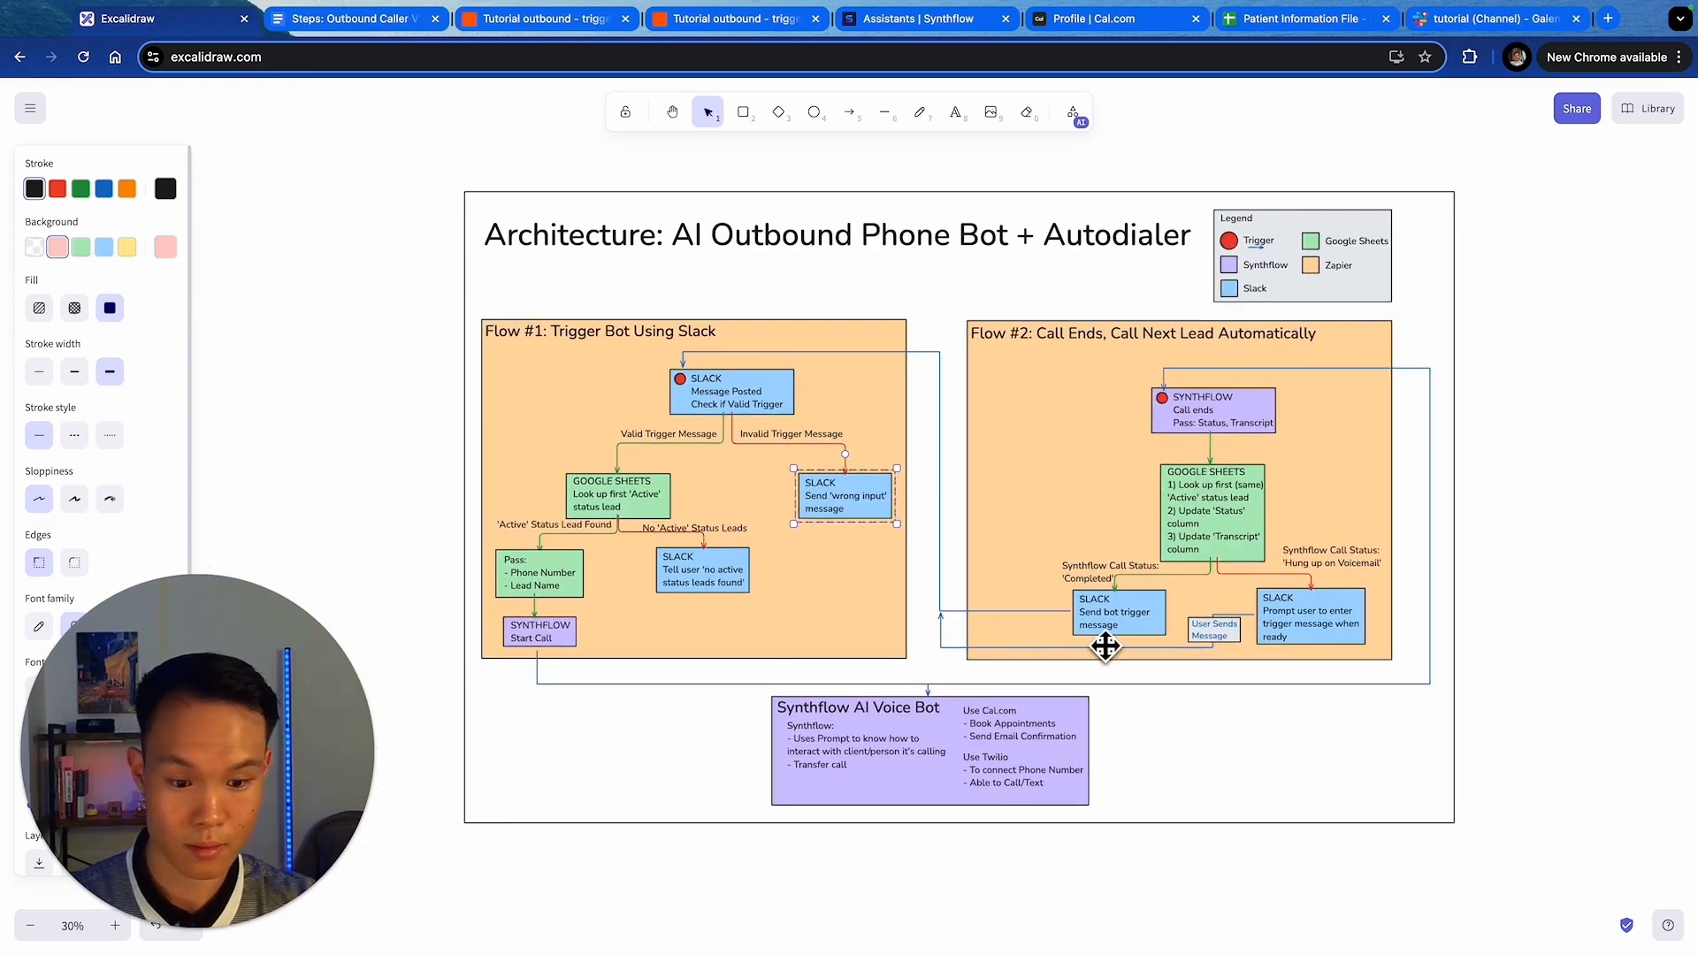
pyautogui.scroll(10, 928, 621)
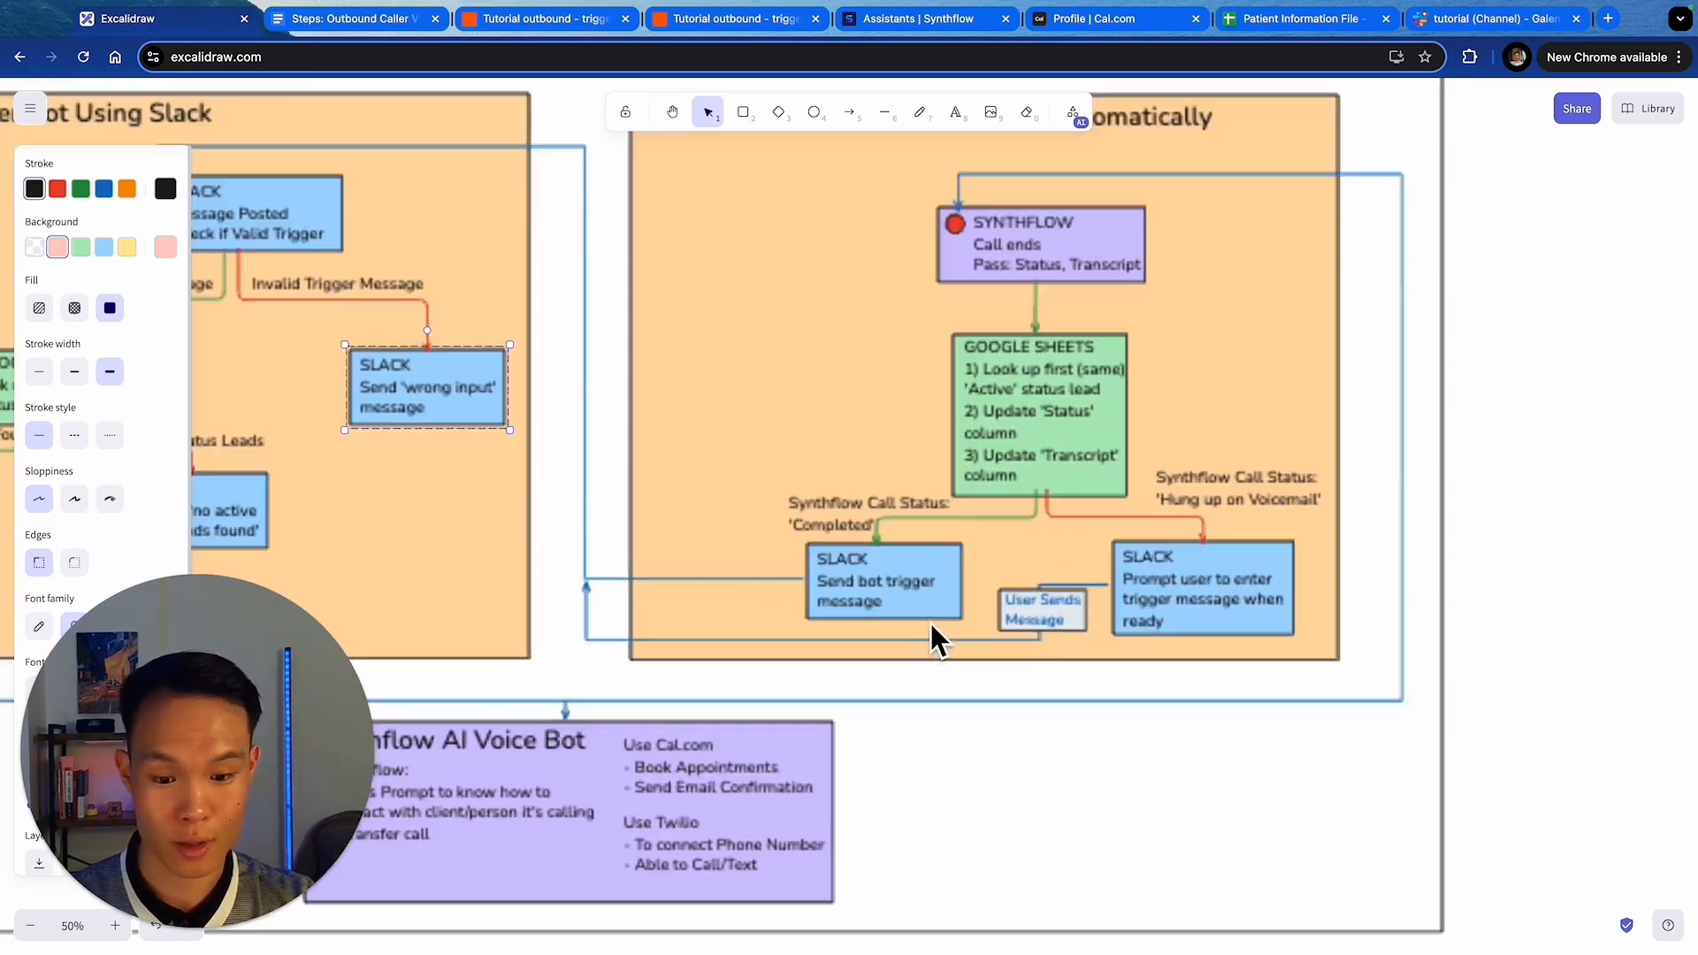
# - Copy the "Patient reached!" message from the Flow #2 Slack dialogue in the Steps: Outbound Caller V1 document
pyautogui.hscroll(1, 1100, 681)
pyautogui.scroll(2, 1058, 596)
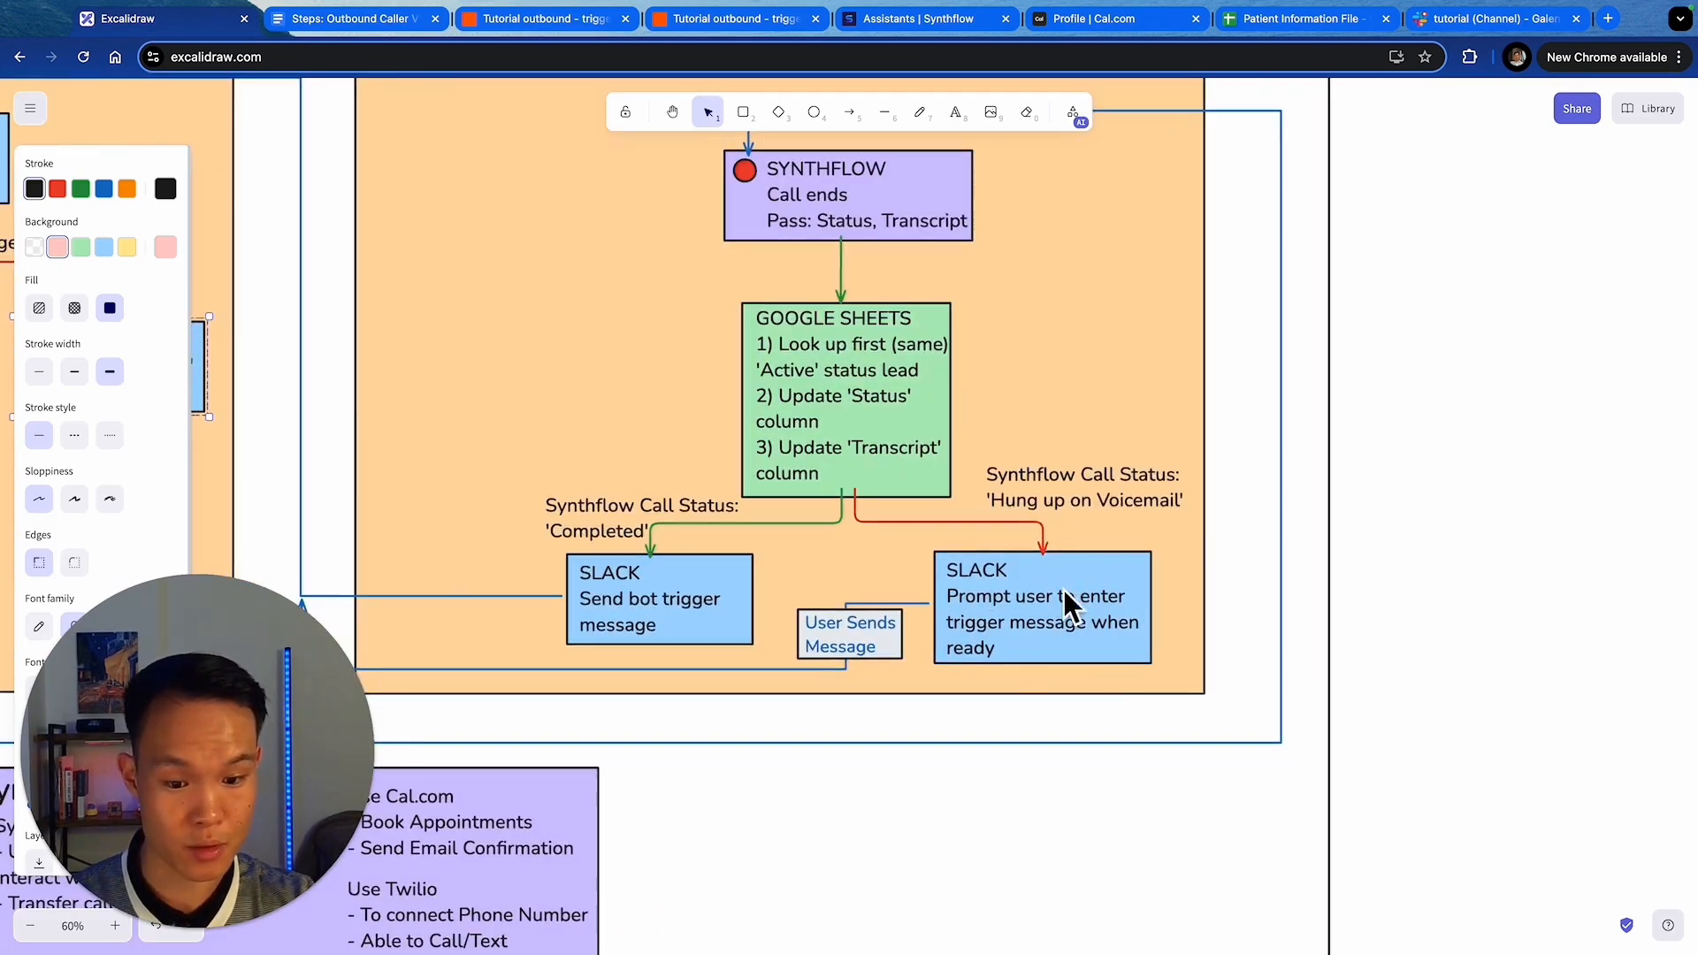
pyautogui.click(559, 29)
pyautogui.click(423, 25)
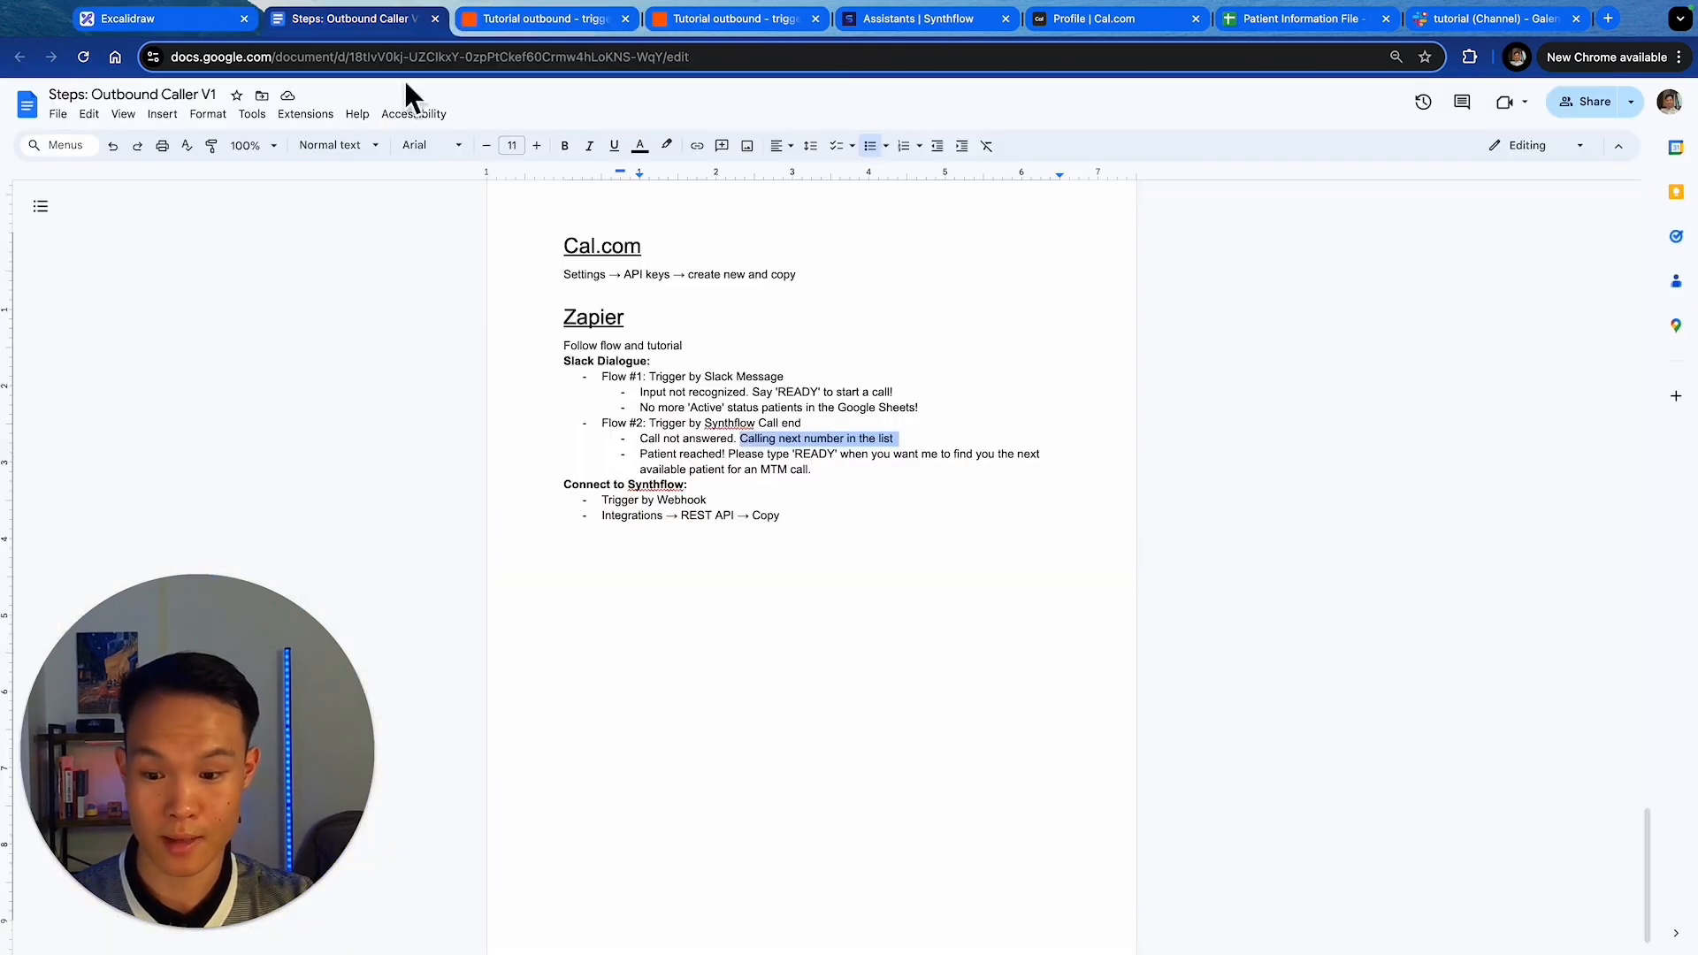
pyautogui.moveTo(835, 478); pyautogui.dragTo(619, 466)
pyautogui.press('super+c')
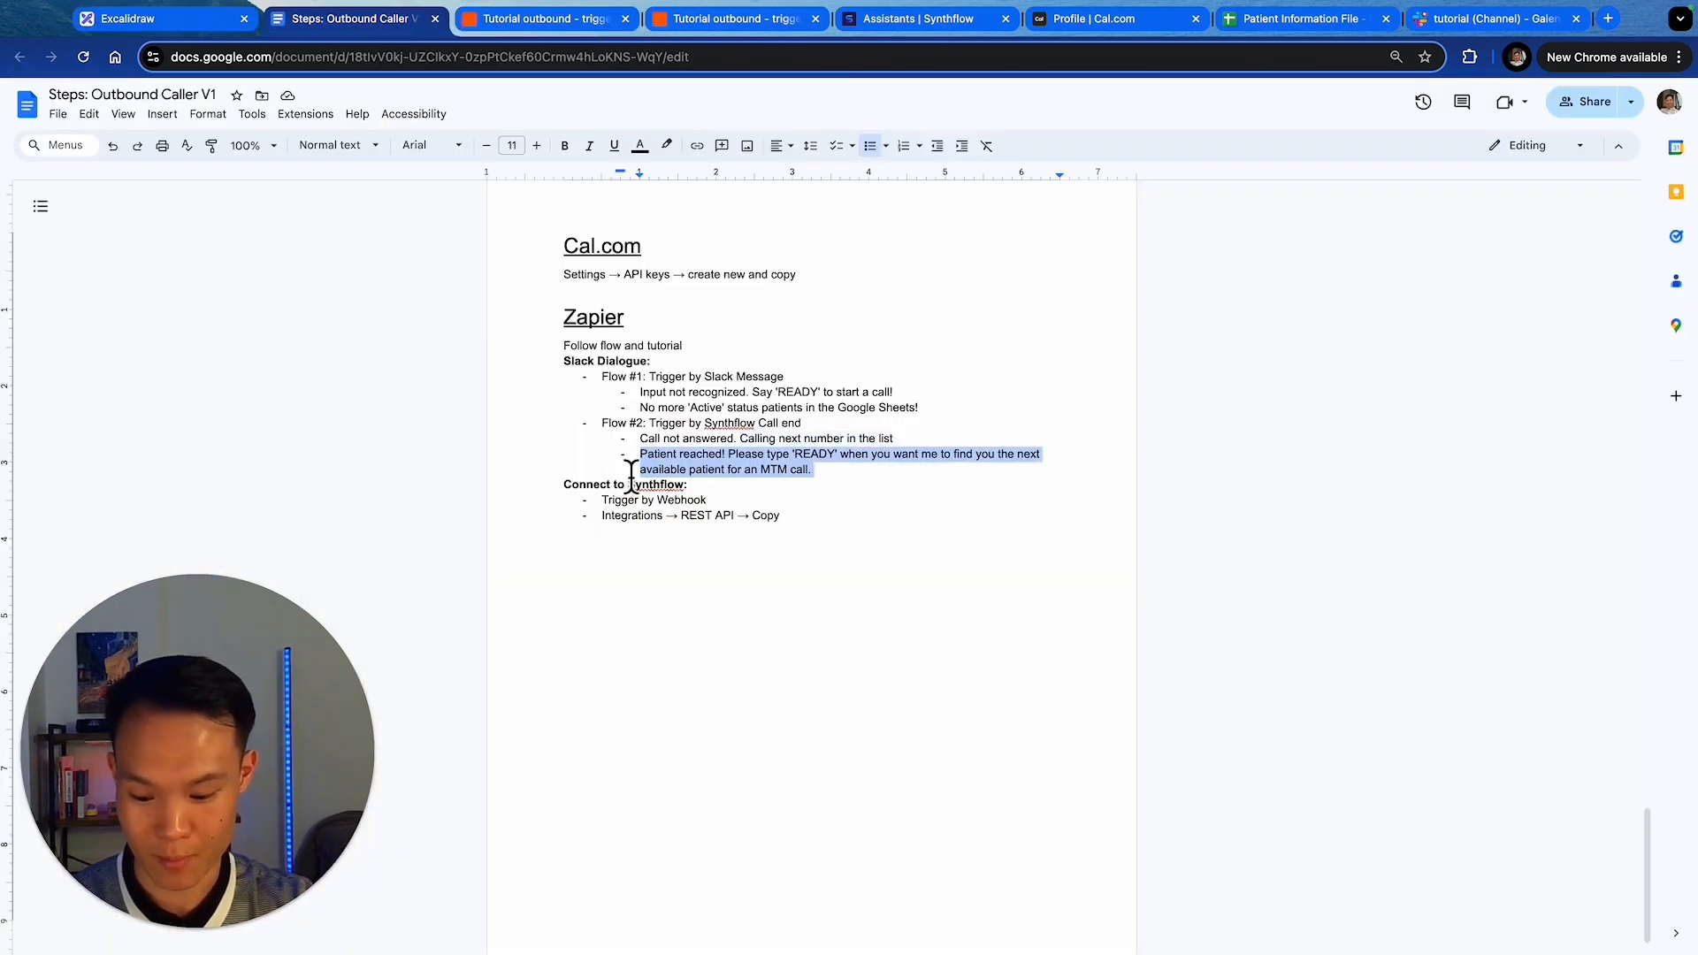
pyautogui.click(789, 491)
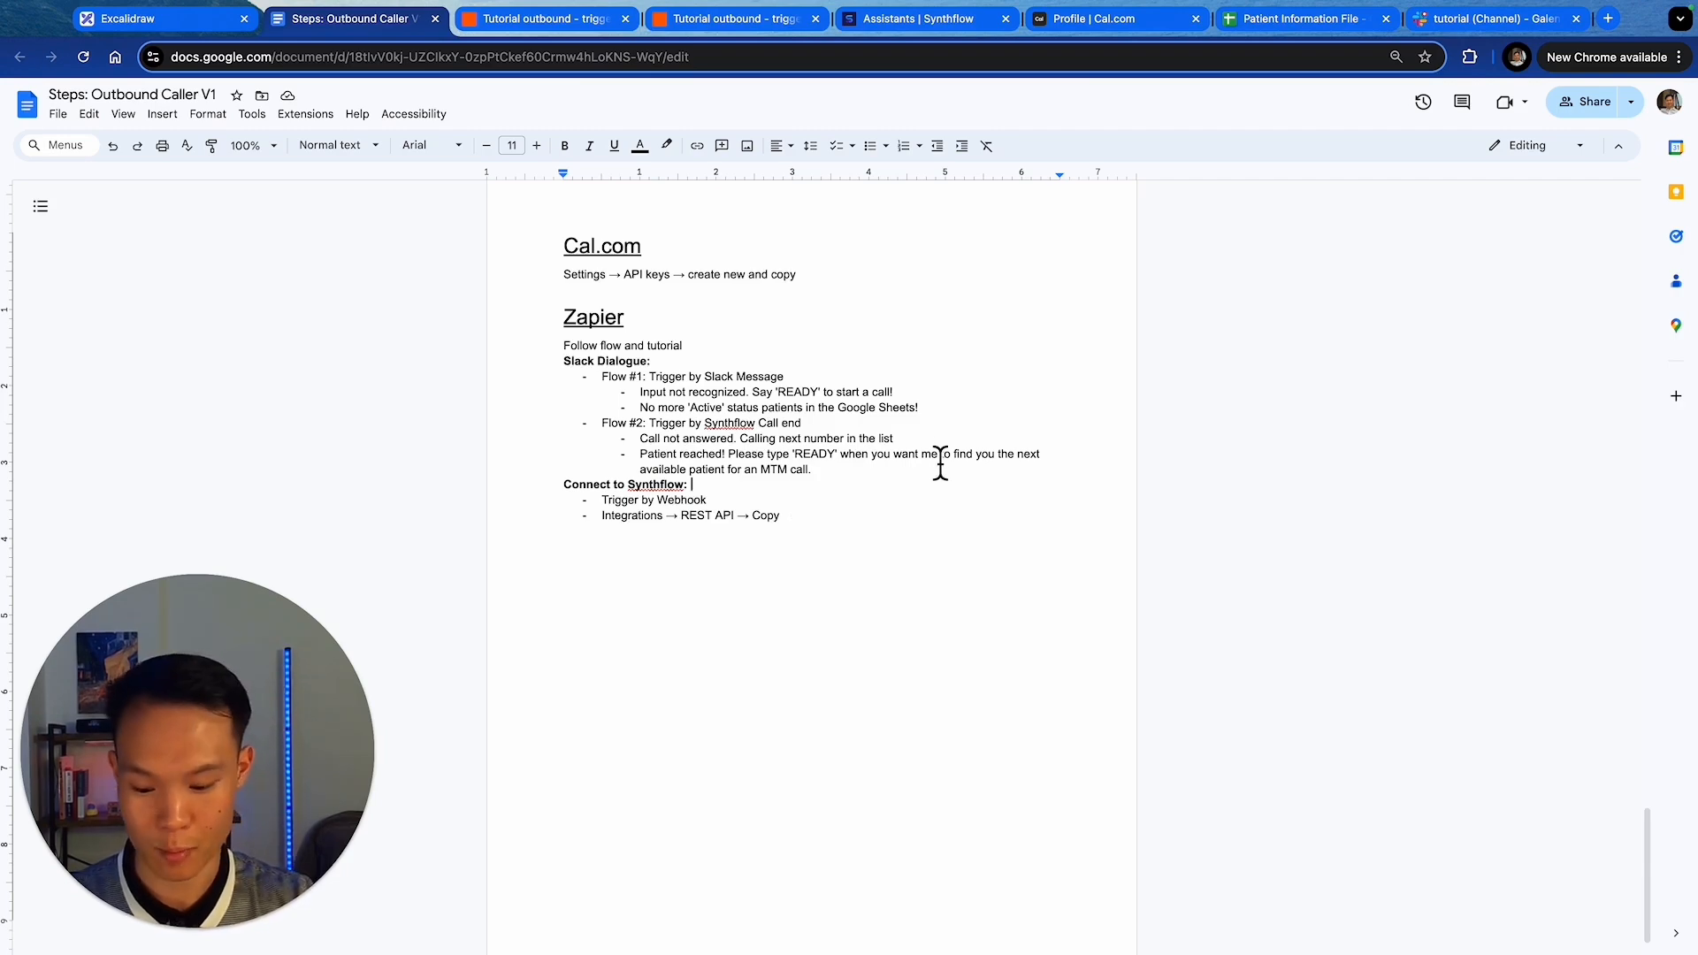
# - Set the action under the Completed/Answered Call path to Slack's Send Private Channel Message event in the Synthflow-triggered Zap
pyautogui.click(735, 19)
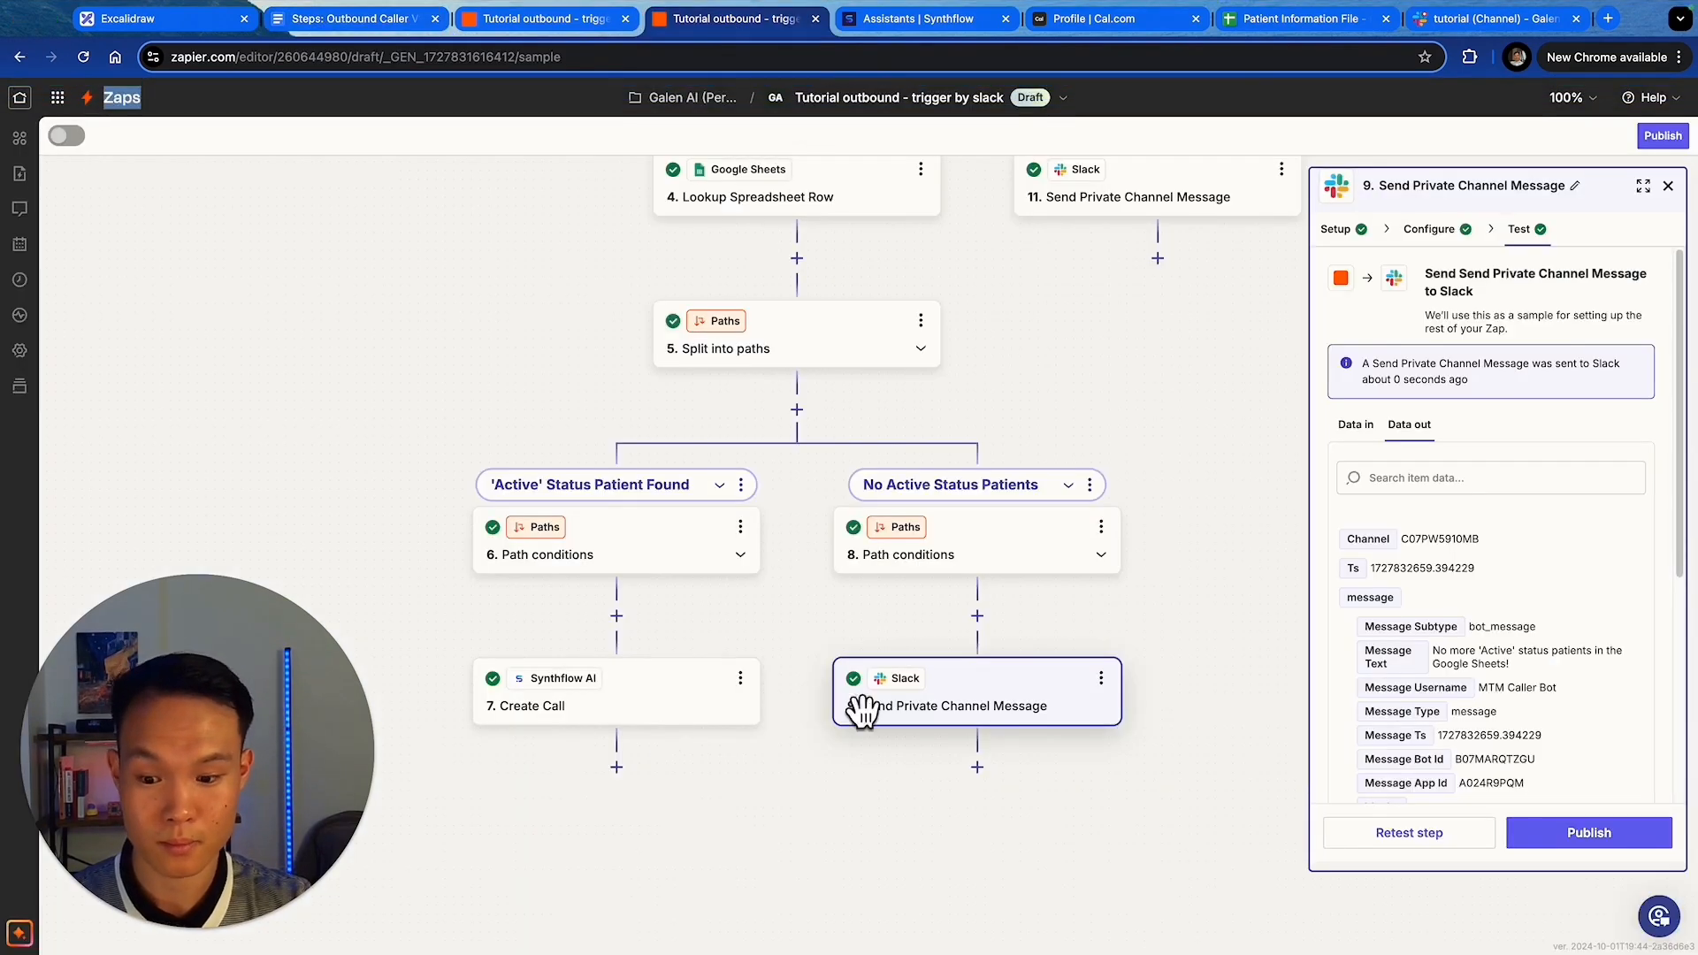
pyautogui.click(566, 19)
pyautogui.click(685, 750)
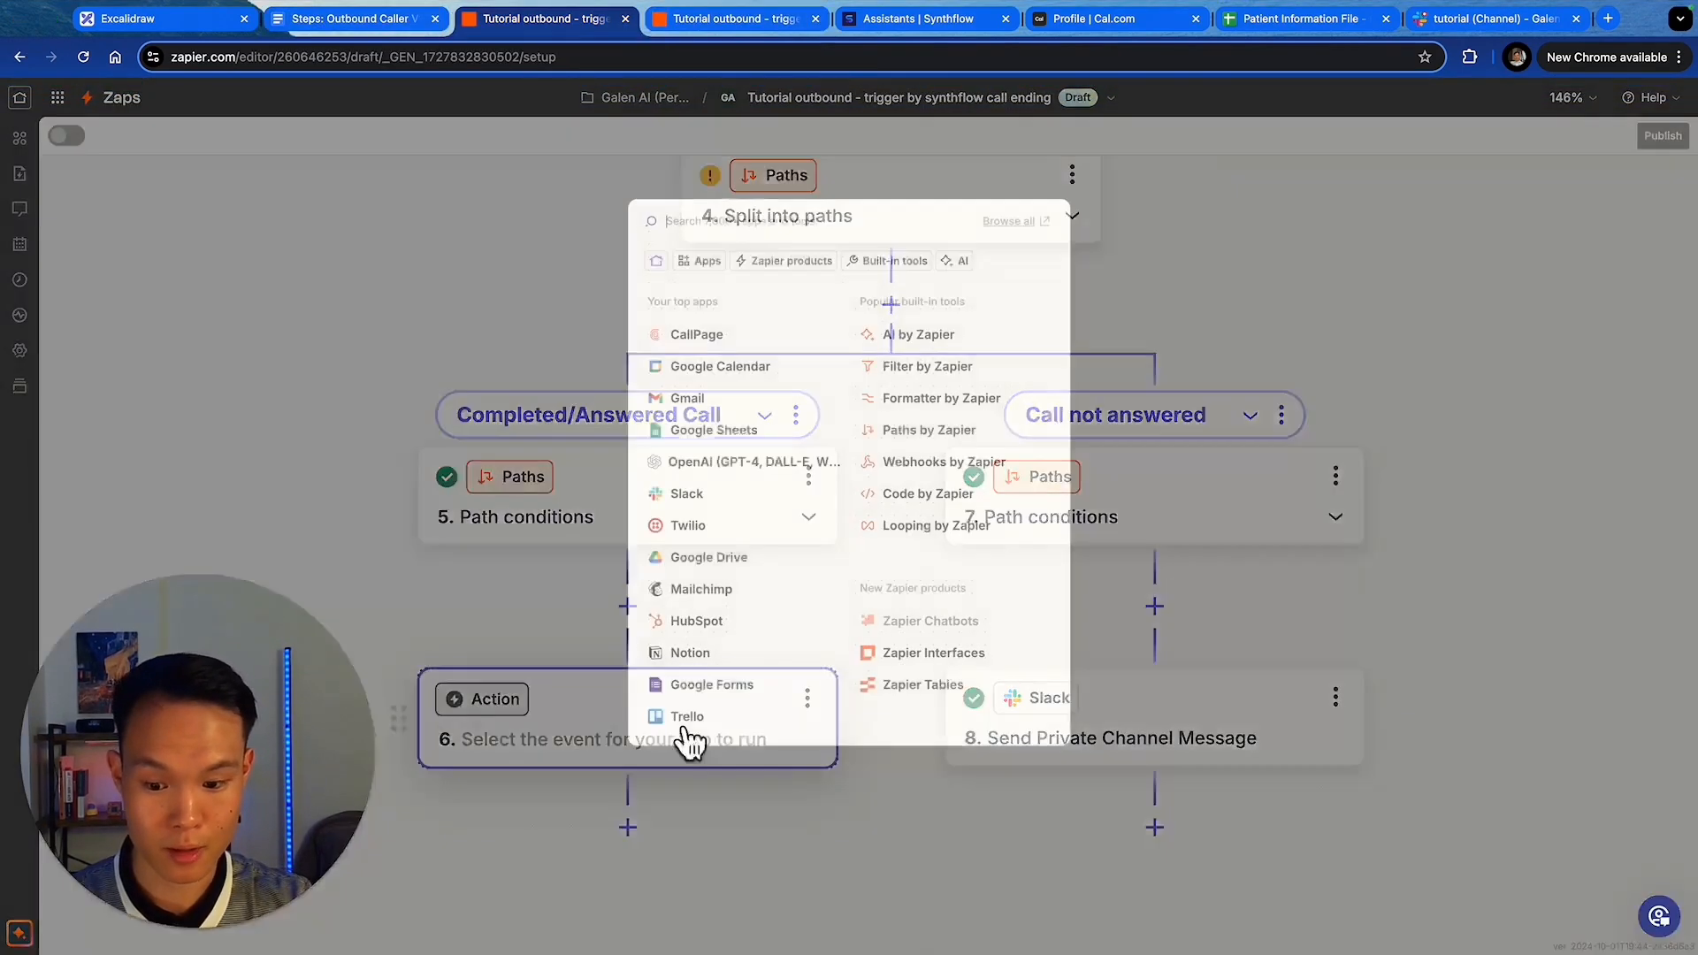
pyautogui.write('slack')
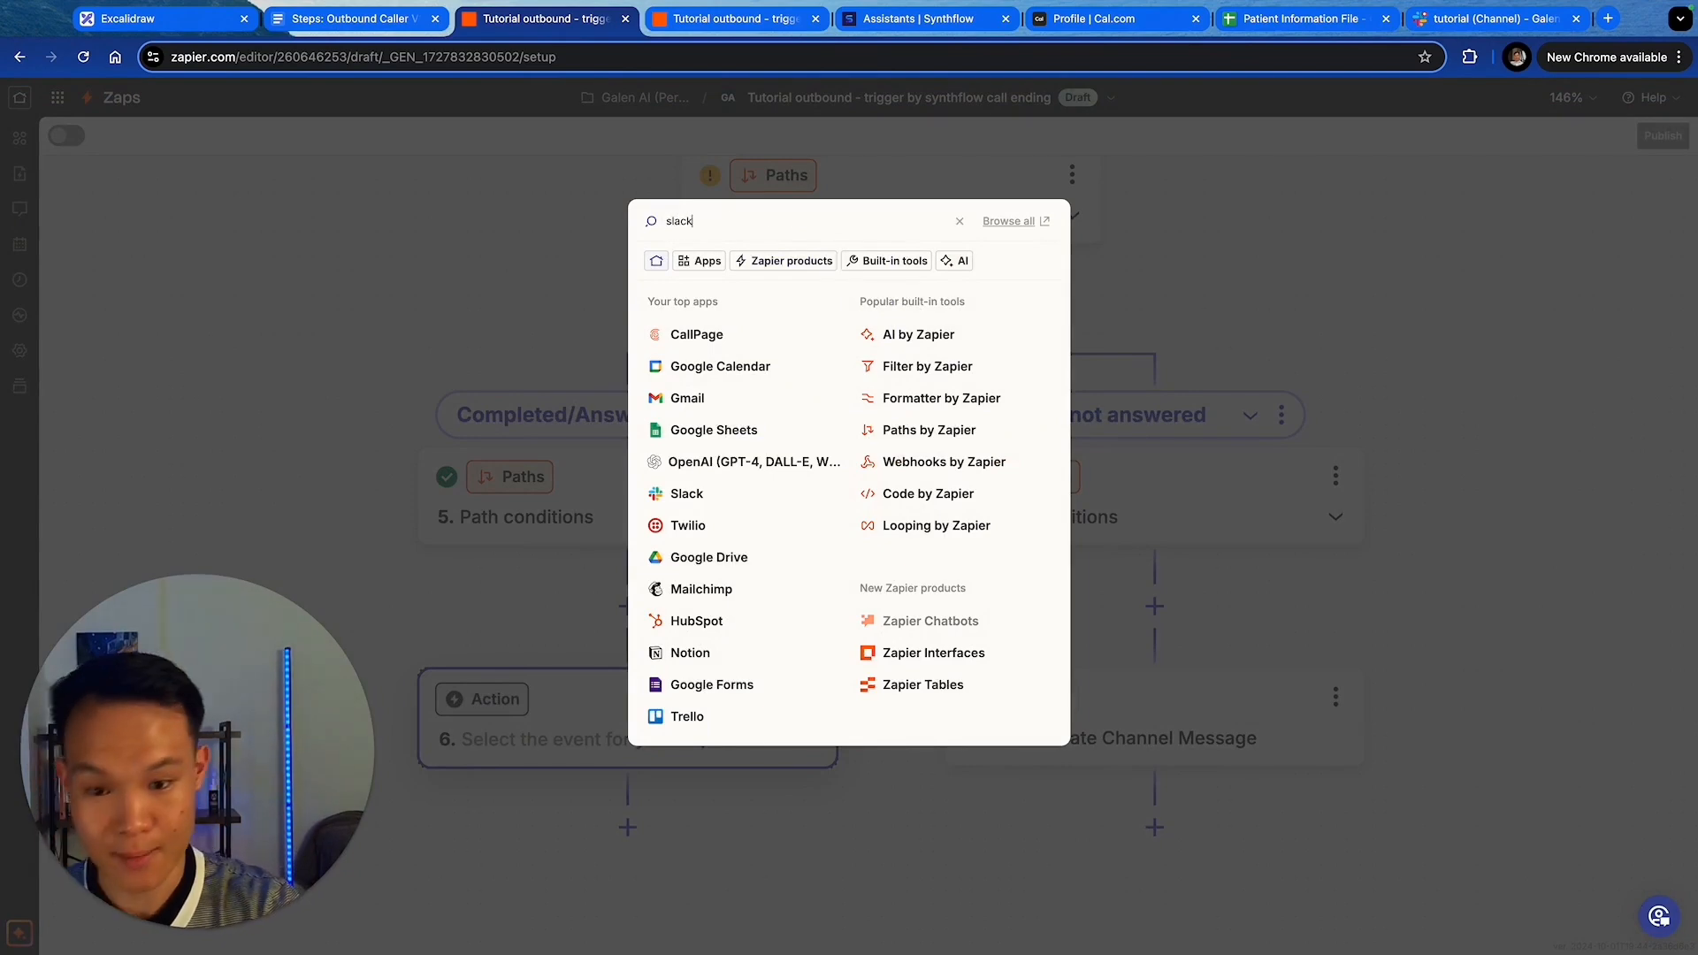
pyautogui.click(786, 270)
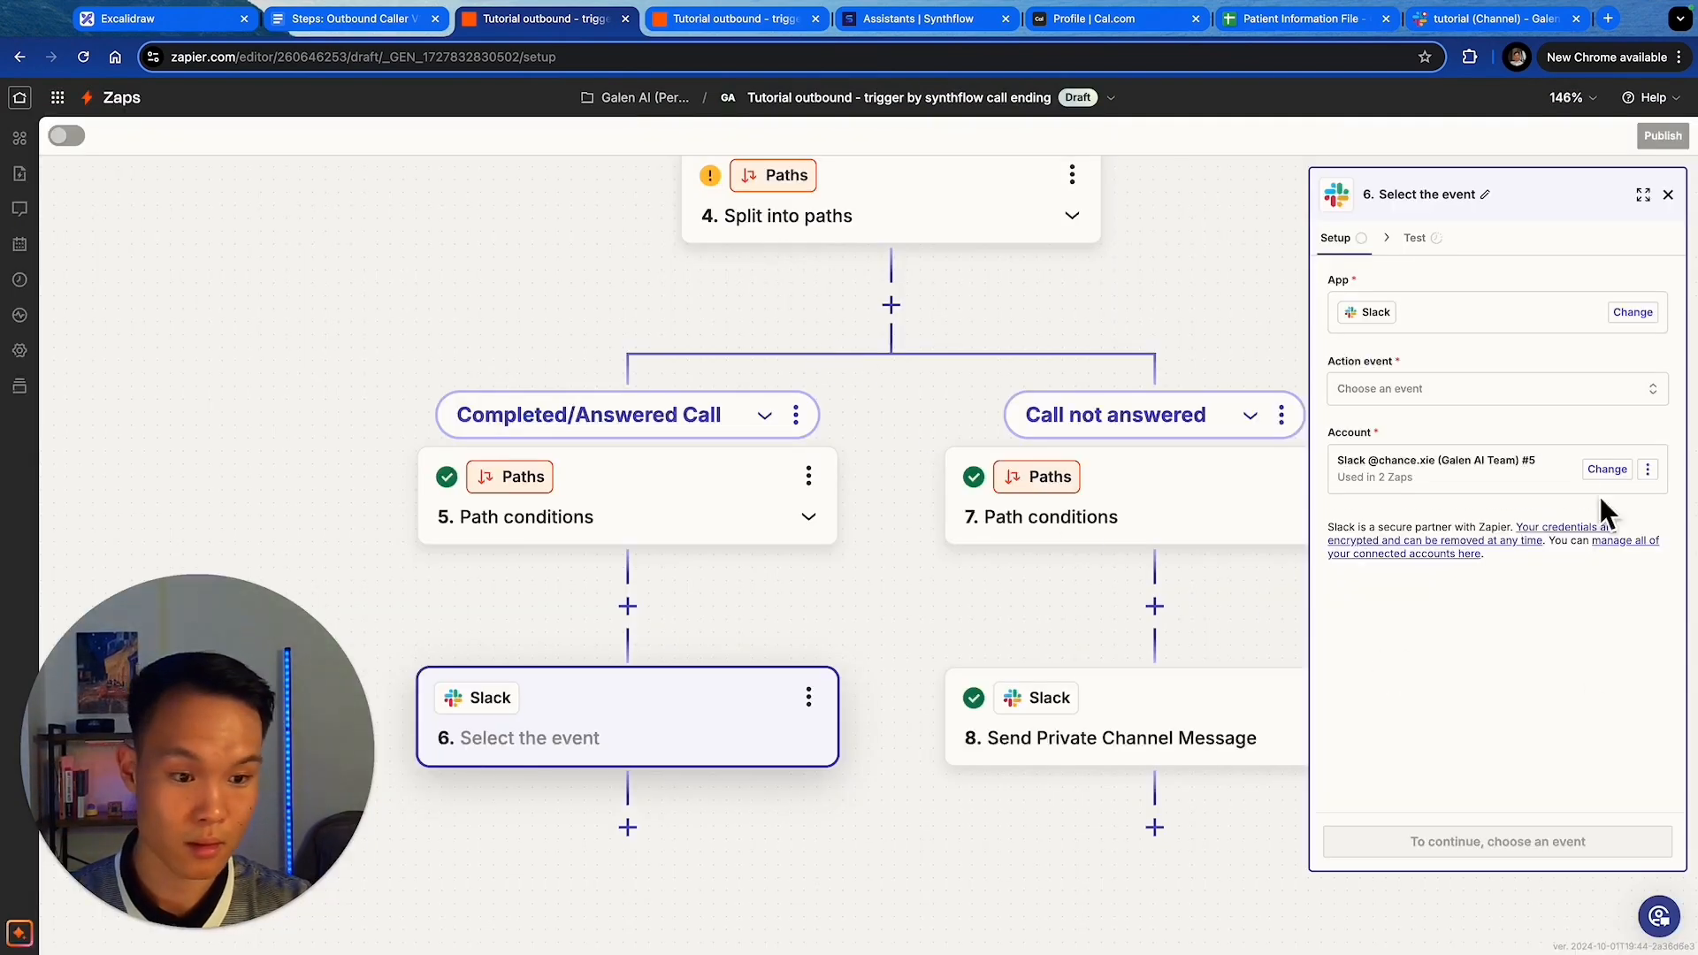
pyautogui.click(1422, 390)
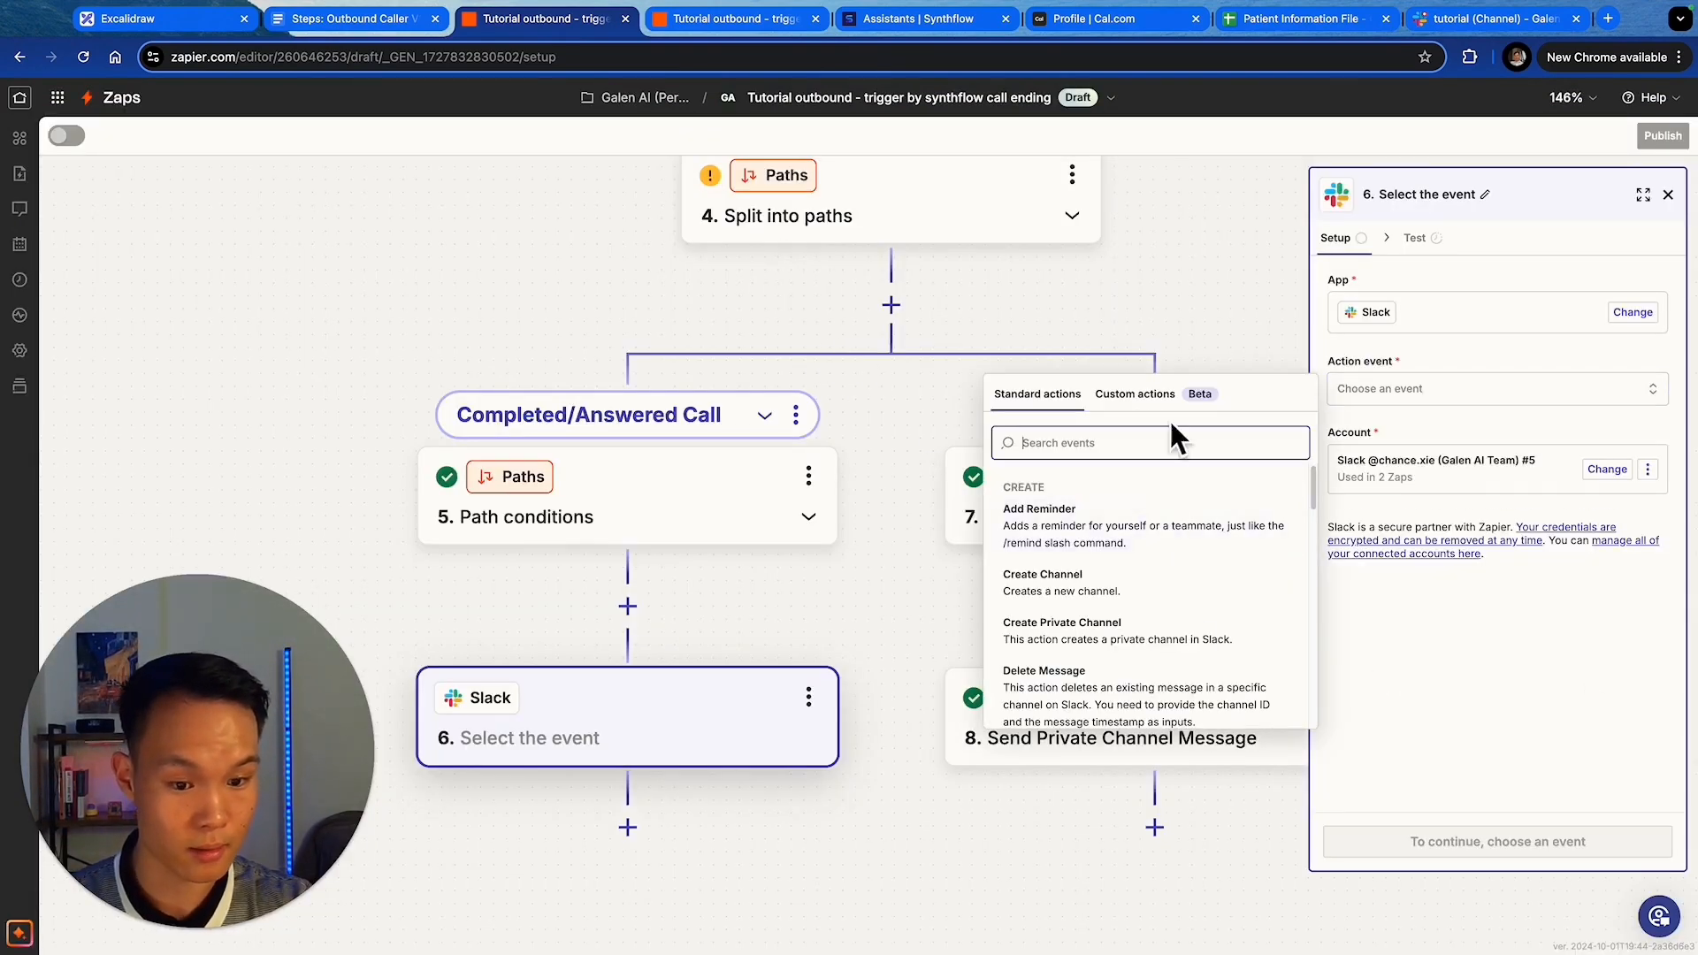
pyautogui.write('private')
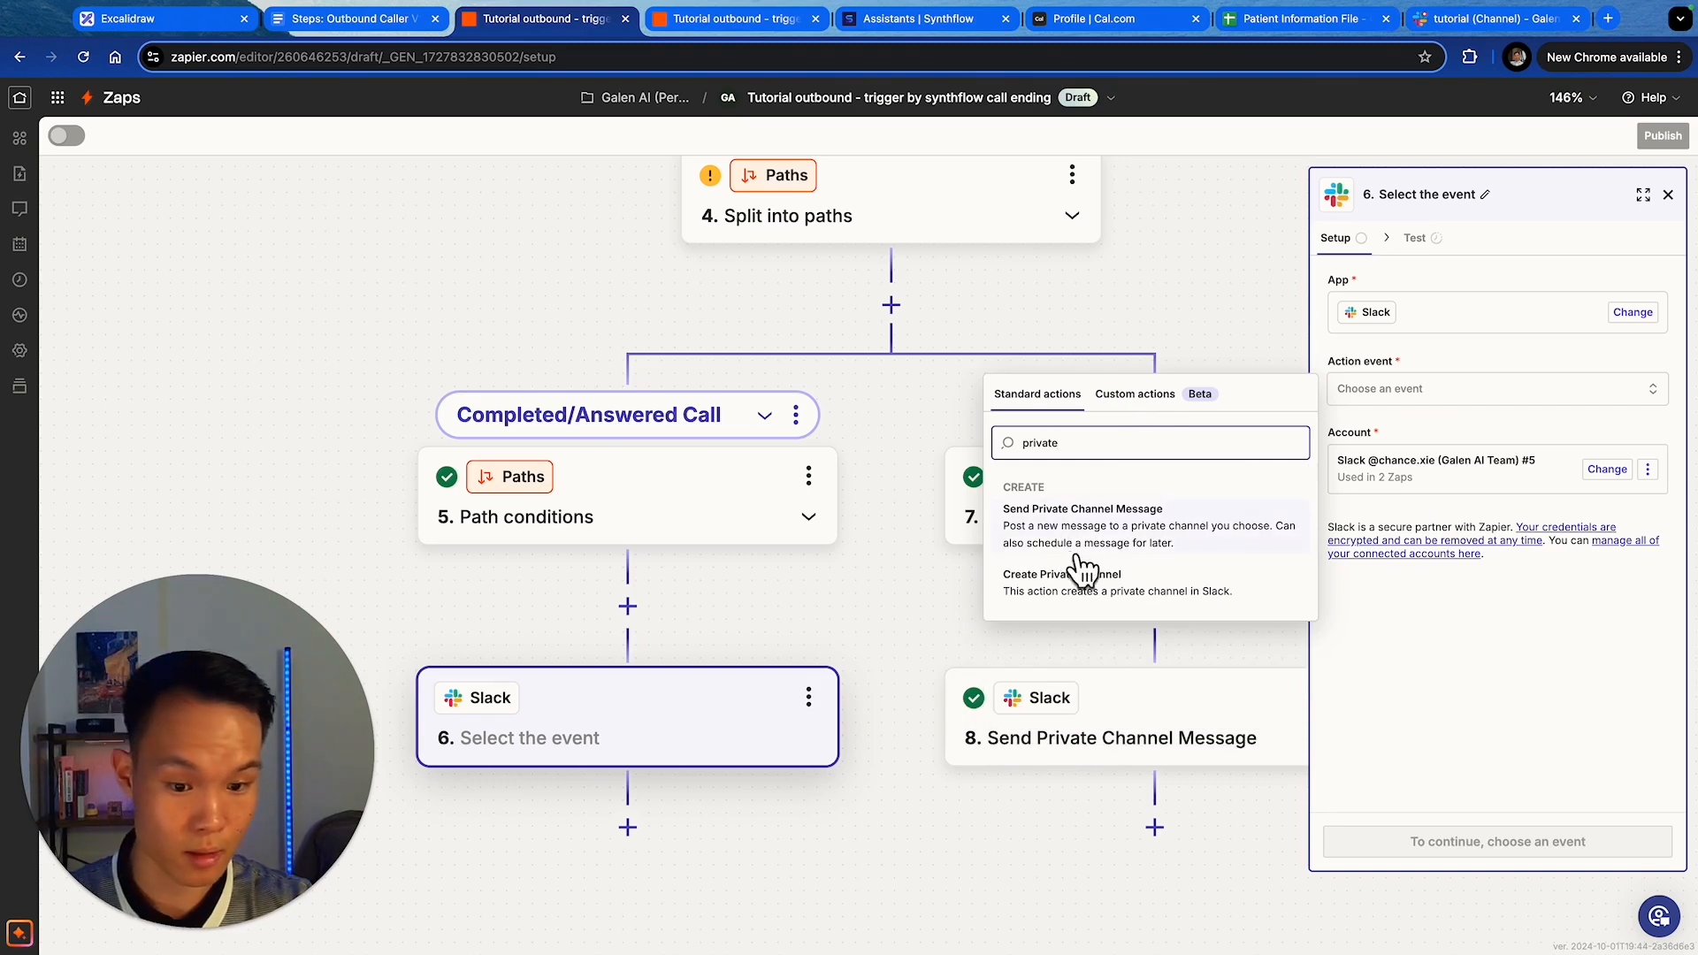
pyautogui.click(1113, 541)
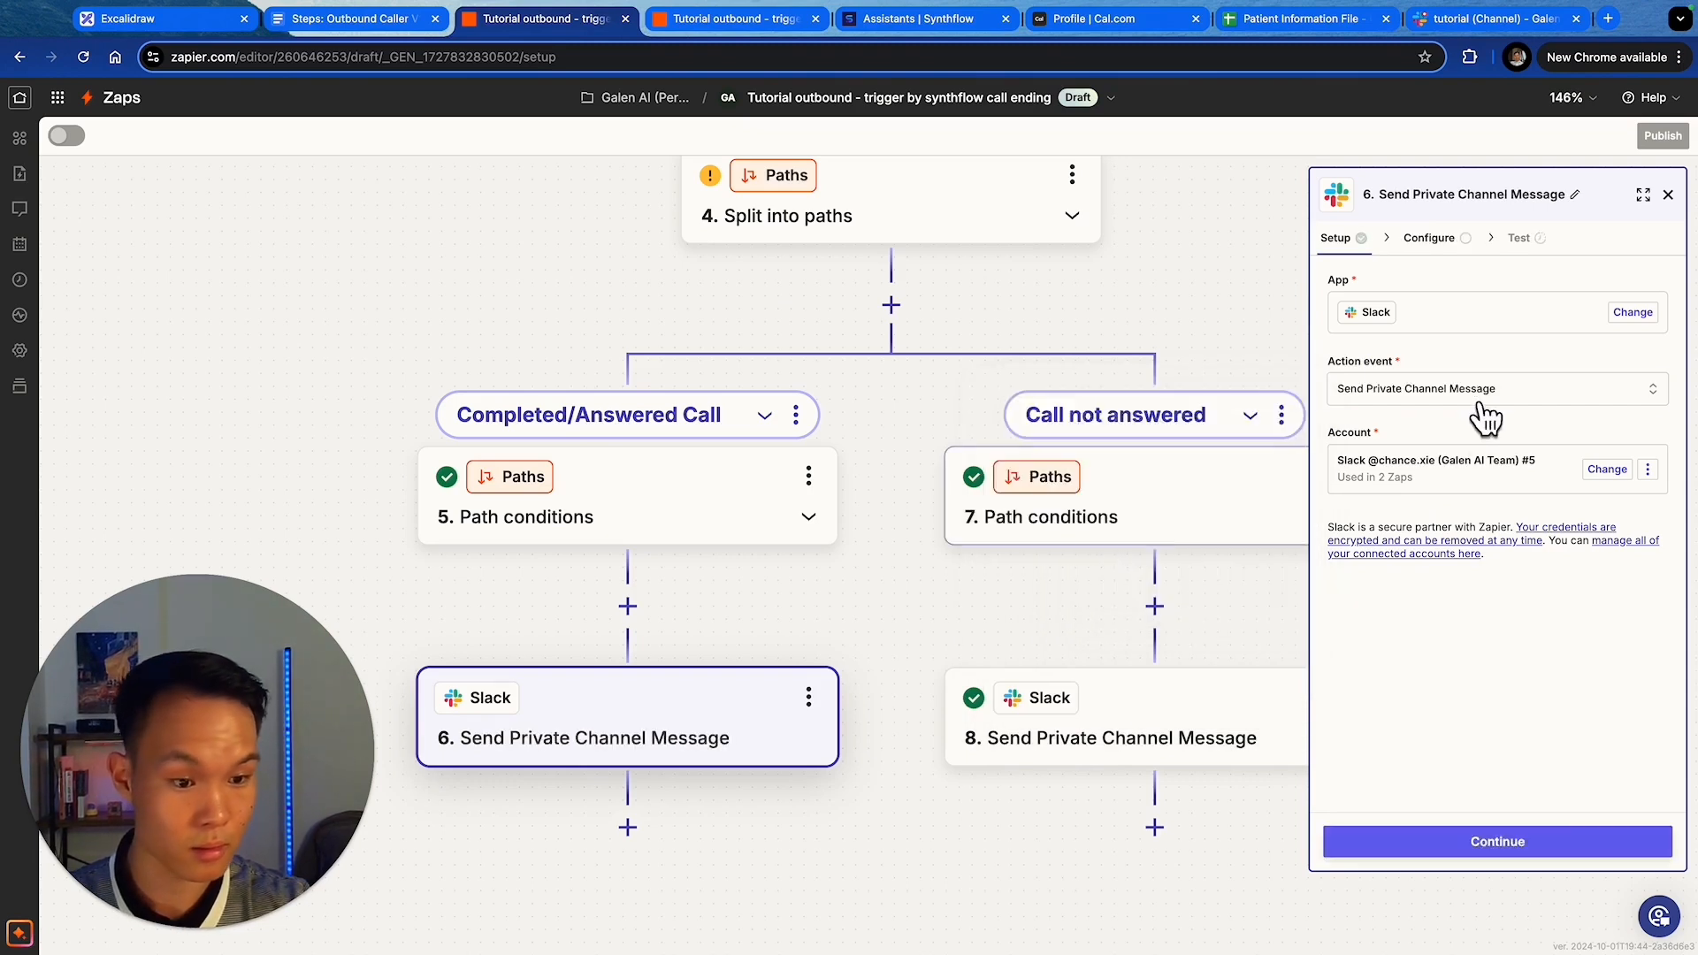
pyautogui.click(1526, 841)
# - Set the channel to tutorial and message to "Patient reached! Please type 'READY' when you want me to find you the next available patient for an MTM call."
pyautogui.click(1440, 318)
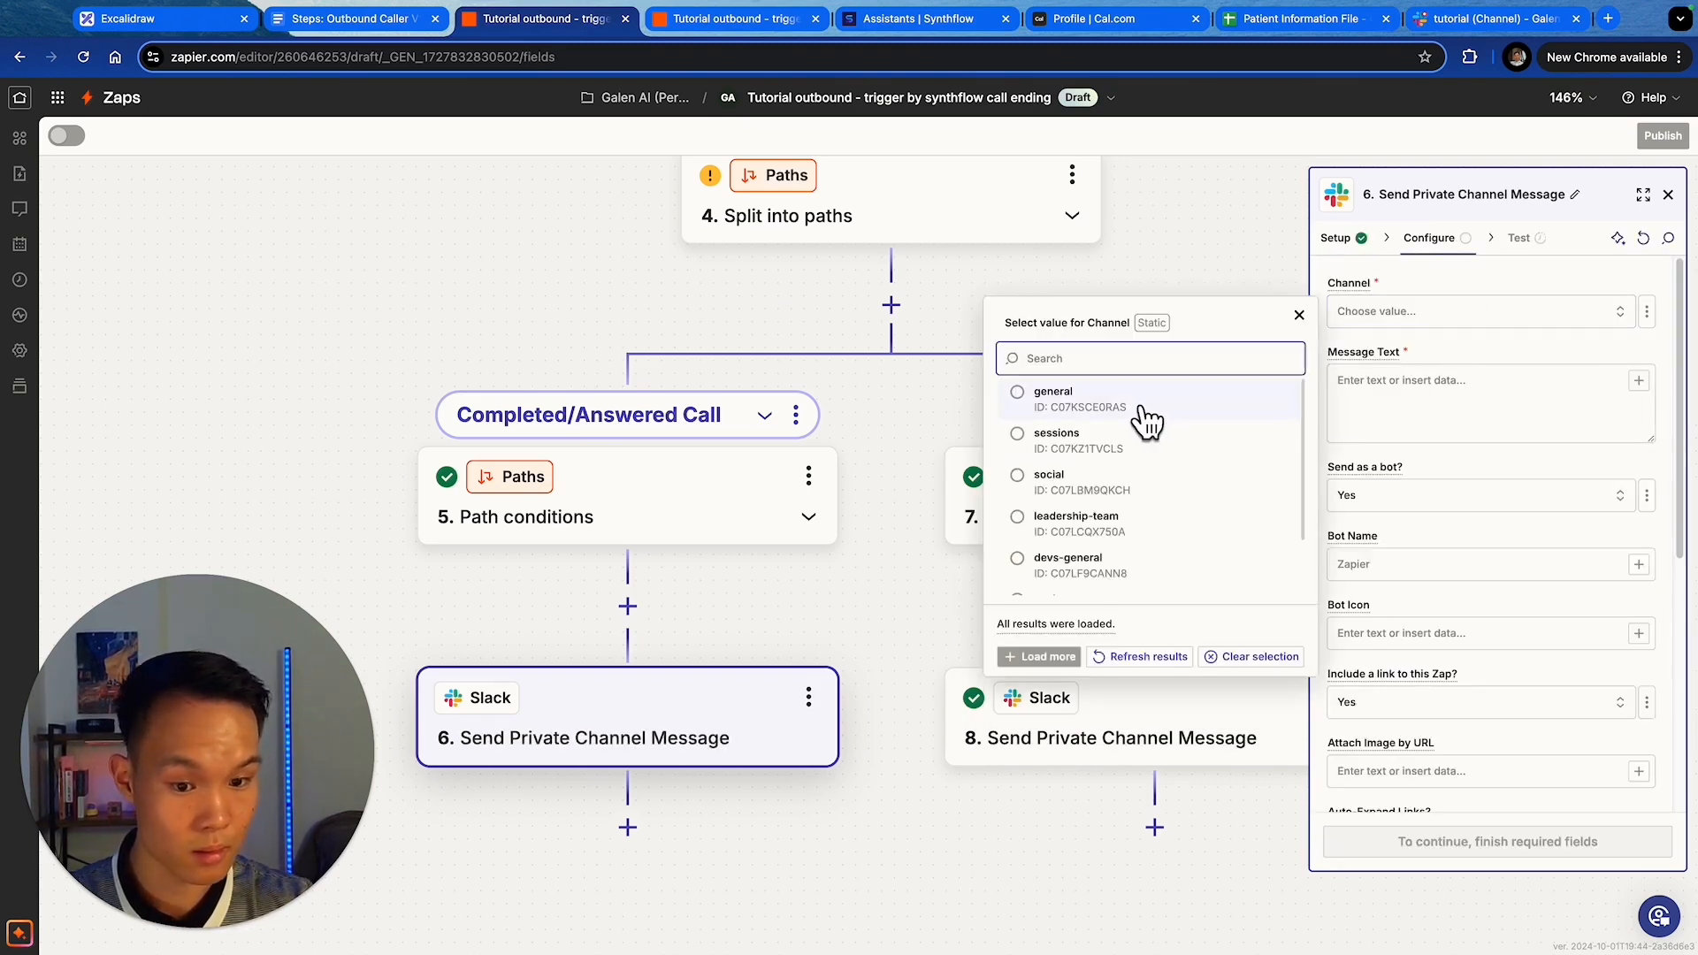
pyautogui.scroll(-2, 1123, 495)
pyautogui.click(1097, 579)
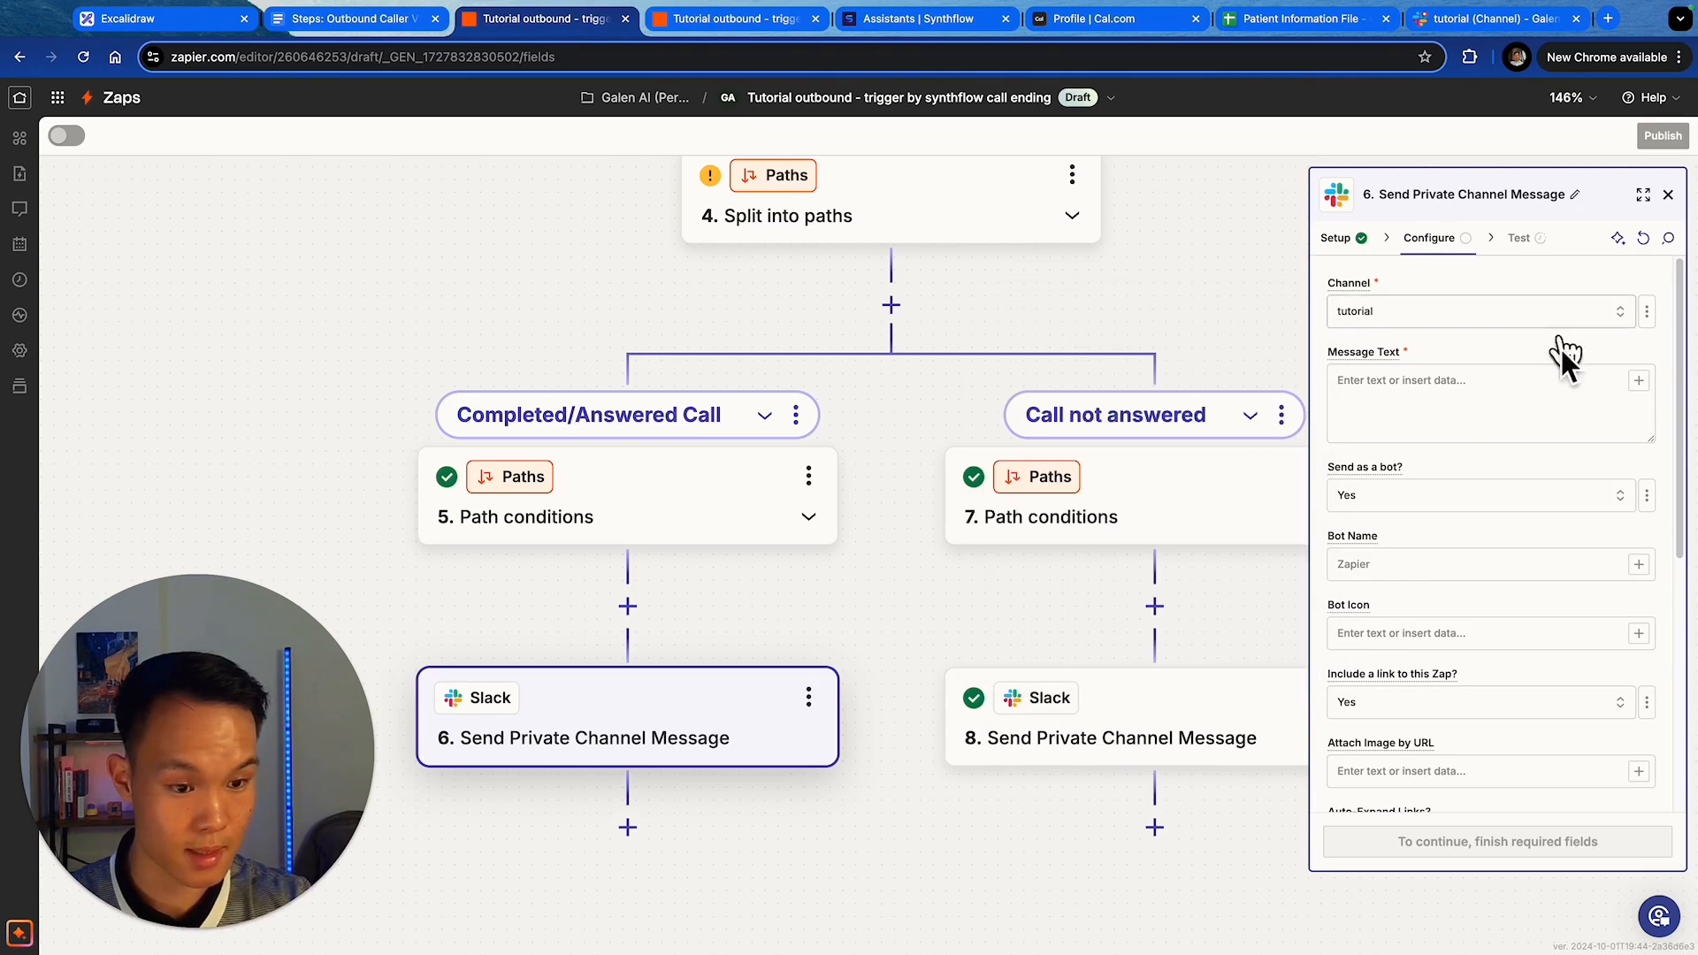
pyautogui.click(1472, 412)
pyautogui.press('super+v')
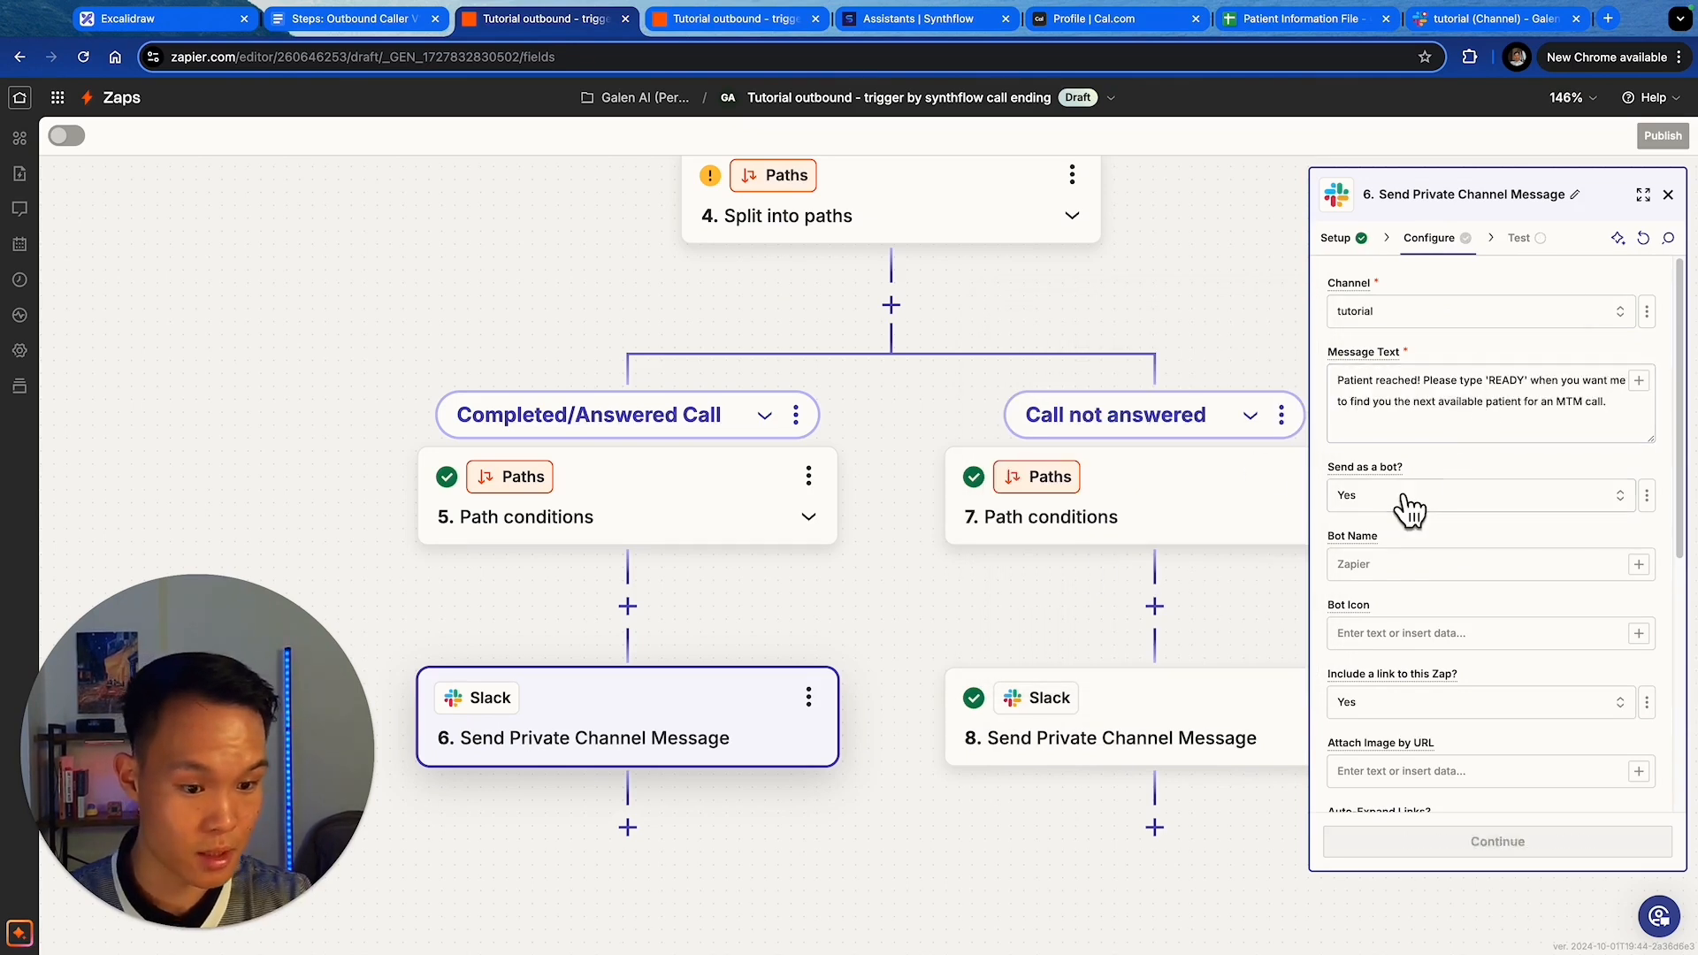
# - Set the answered-call message's bot name to "MTM Caller Bot" and turn off including a link to this Zap
pyautogui.click(1396, 497)
pyautogui.click(1414, 570)
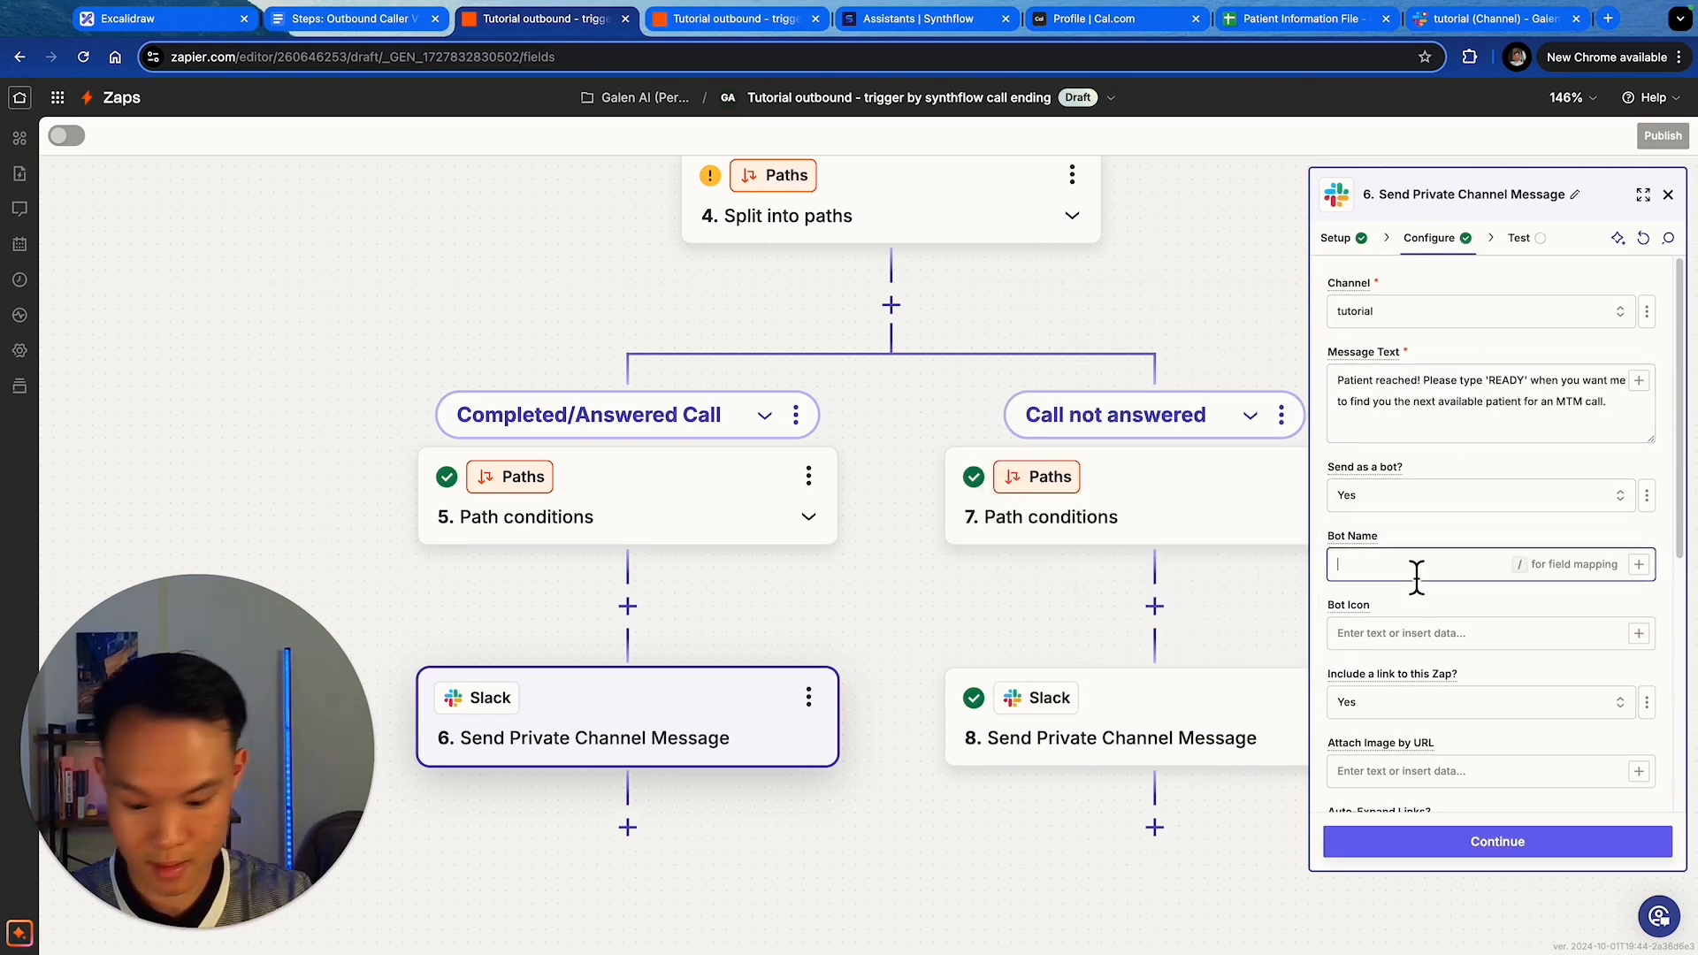
pyautogui.write('MTM Caller Bot')
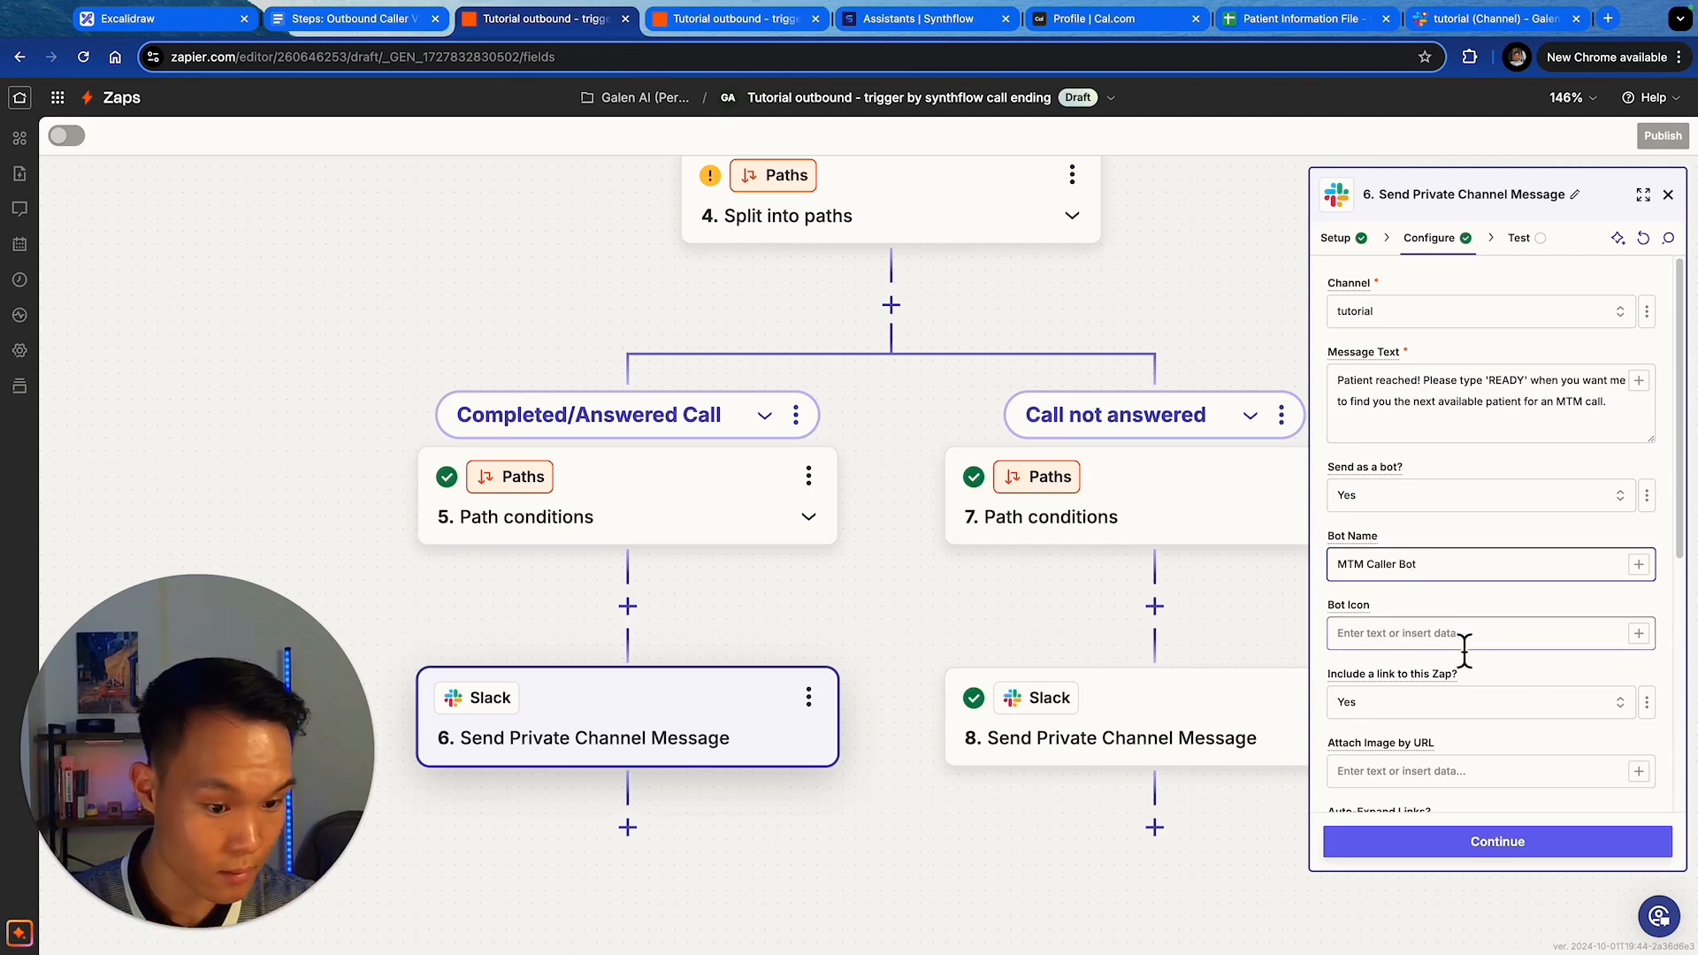
pyautogui.scroll(-1, 1455, 681)
pyautogui.click(1442, 683)
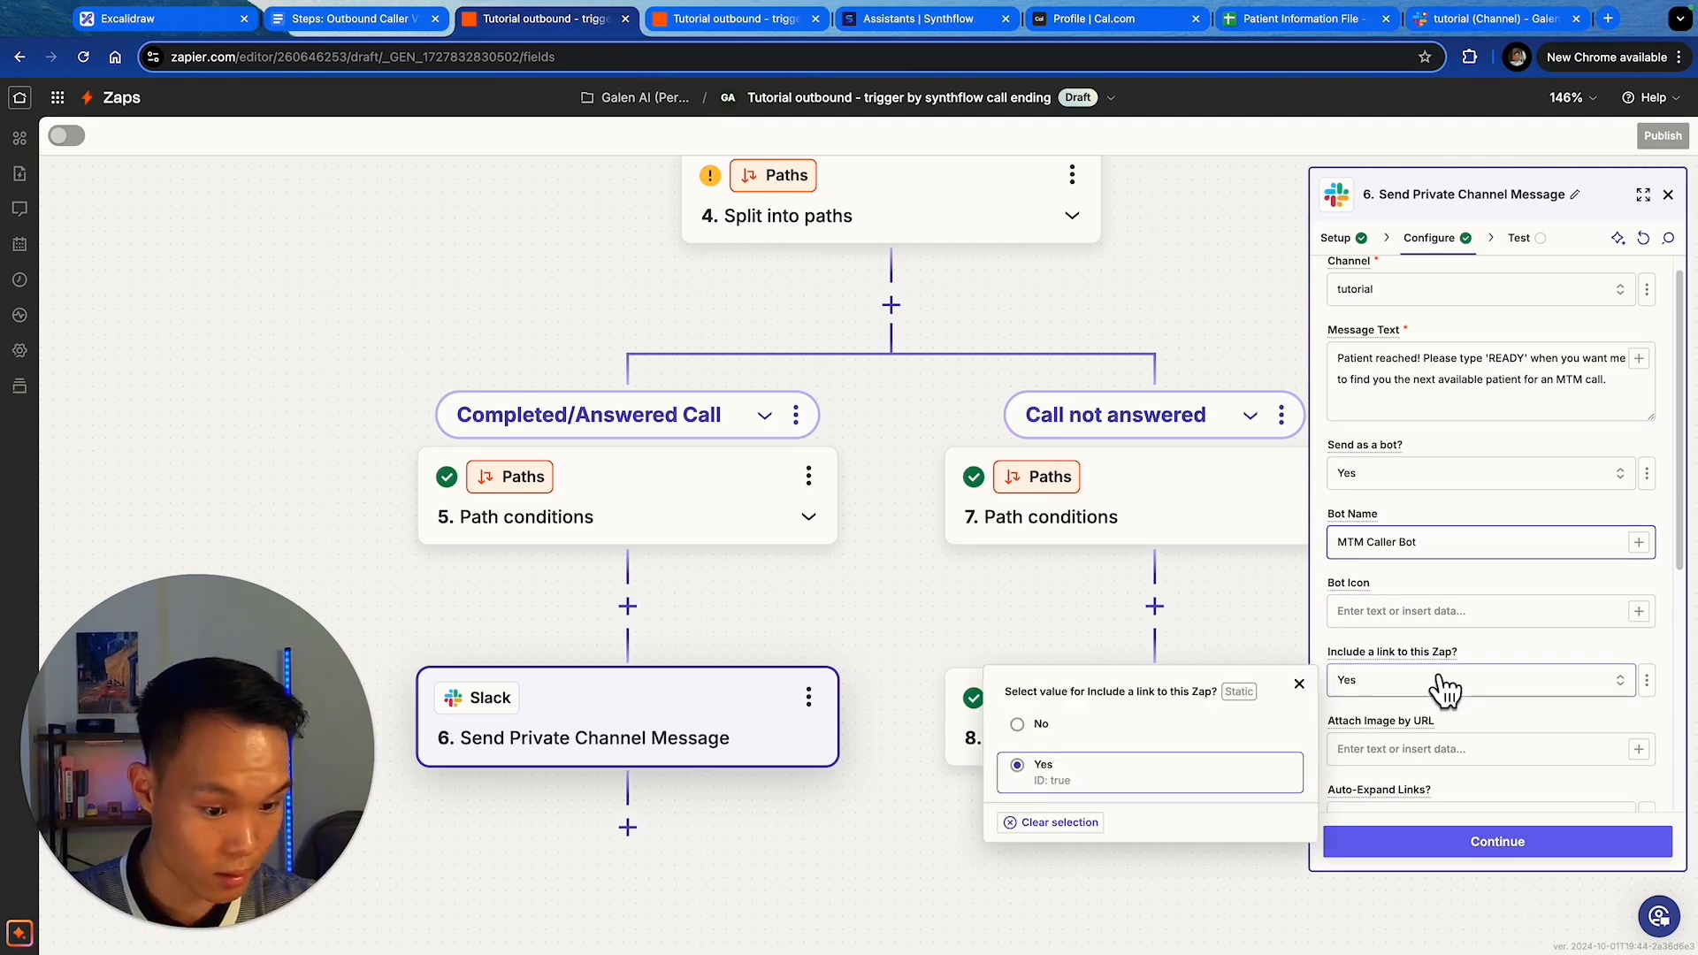
pyautogui.scroll(-5, 1546, 734)
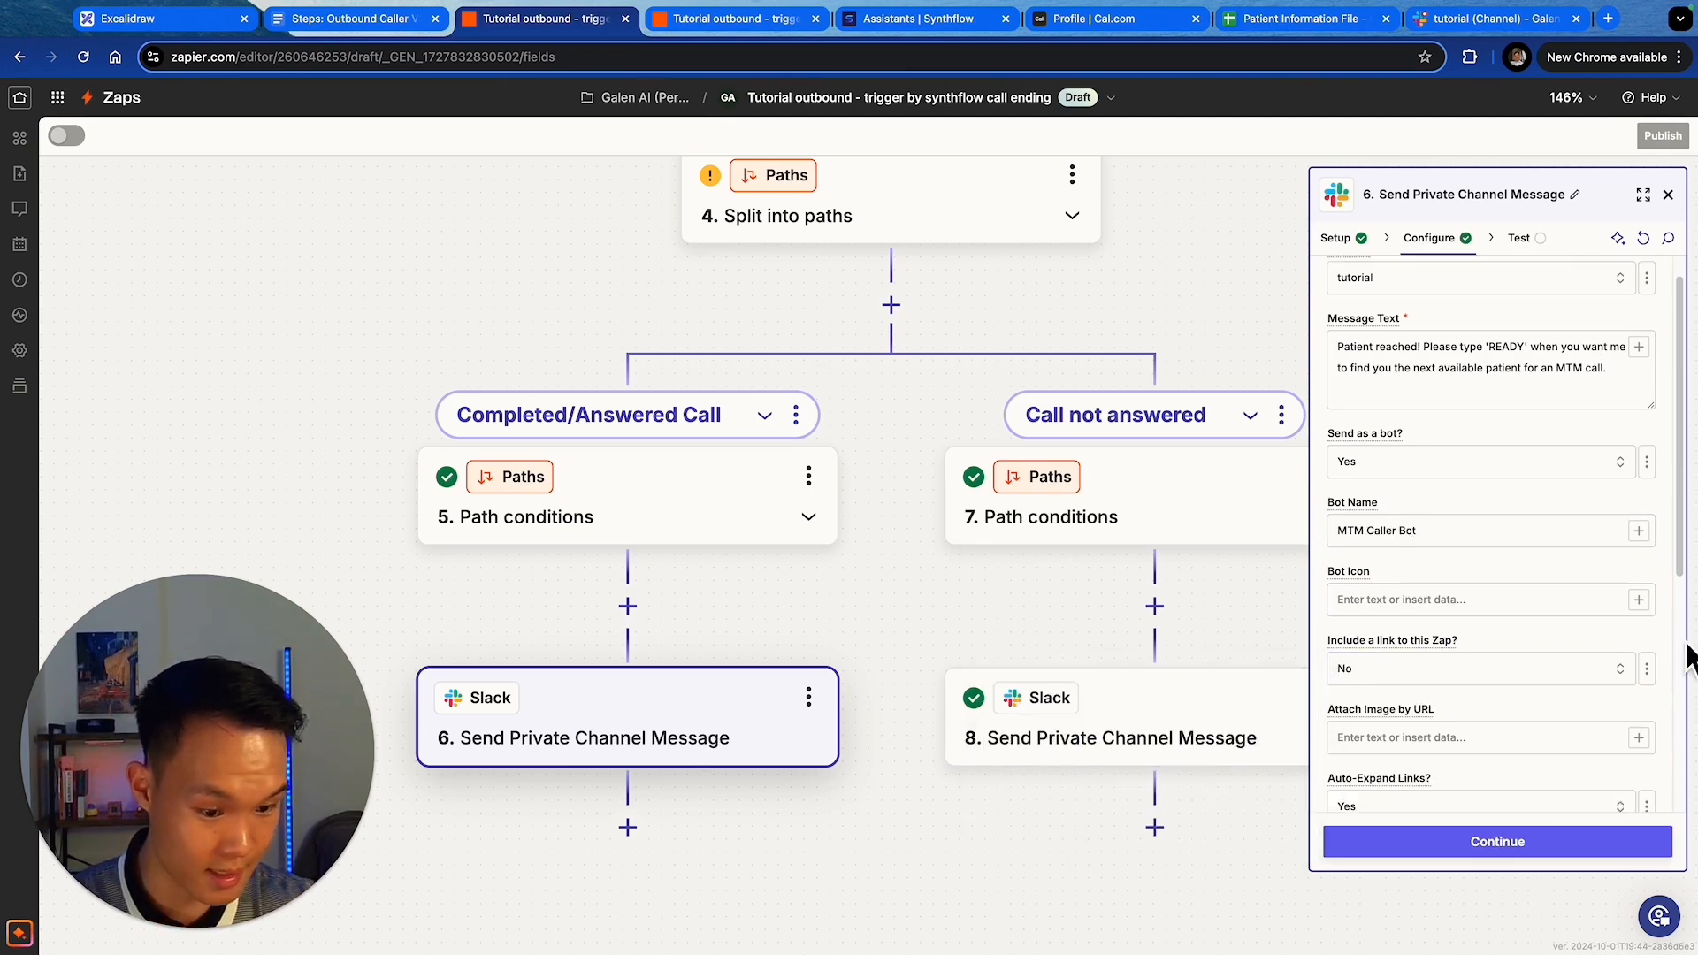
# - Test the answered-call Slack message step and check the message in Slack's tutorial channel
pyautogui.click(1412, 846)
pyautogui.click(1554, 842)
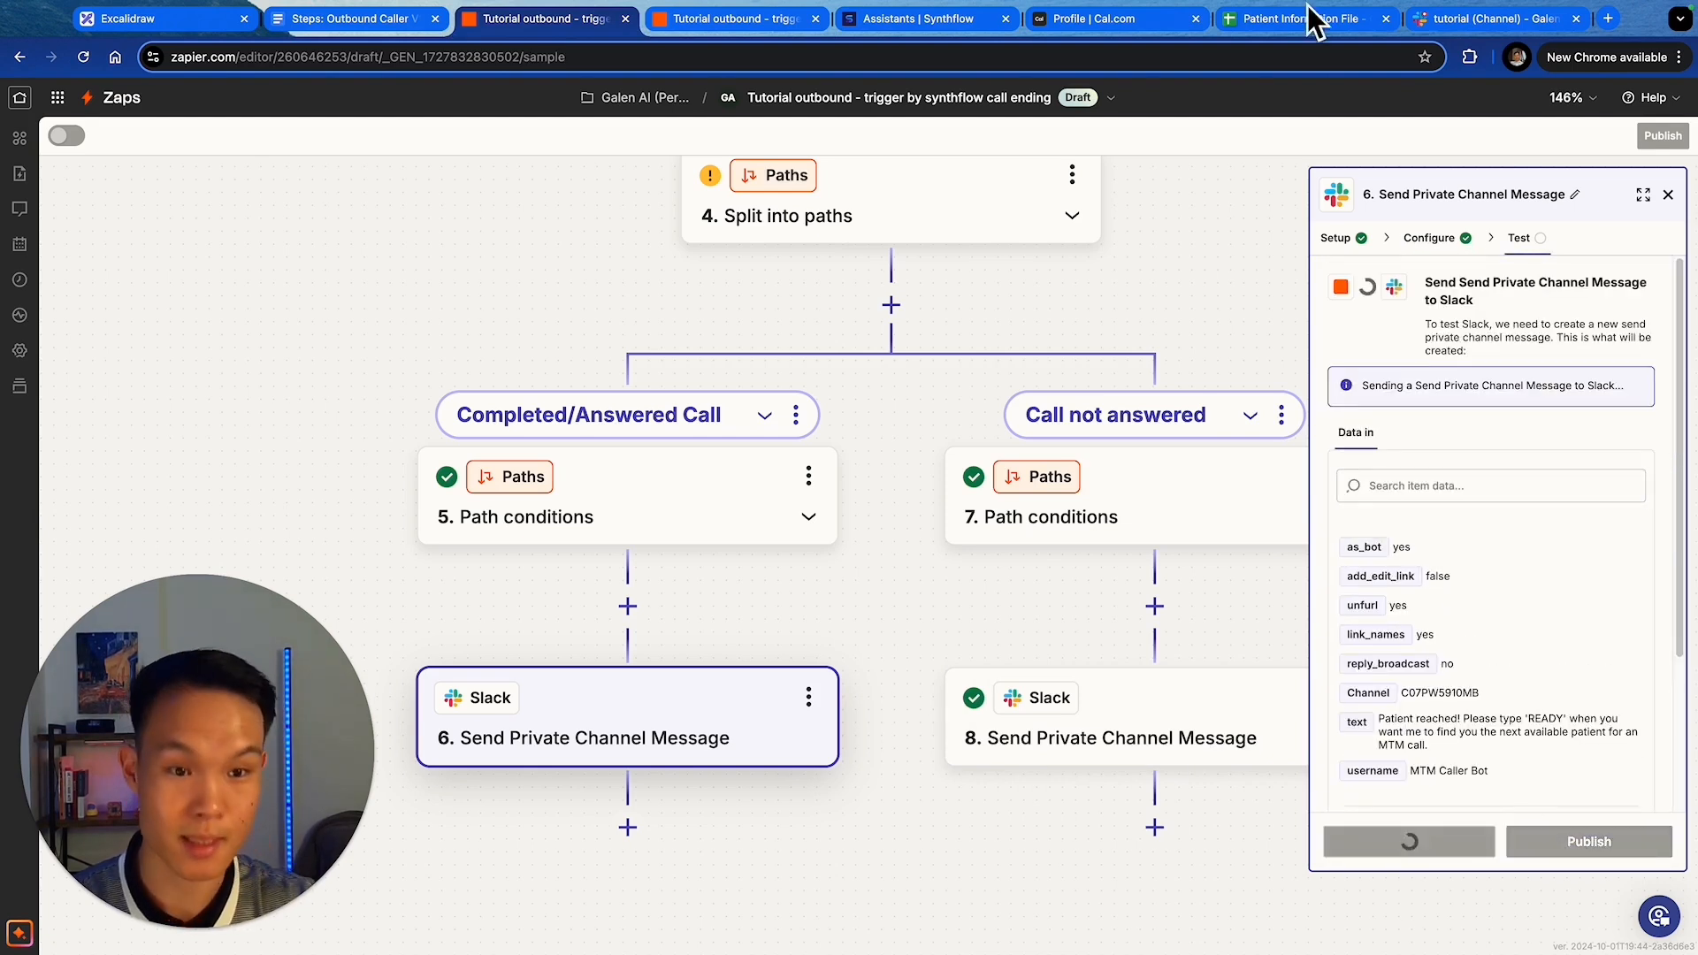
pyautogui.click(1435, 27)
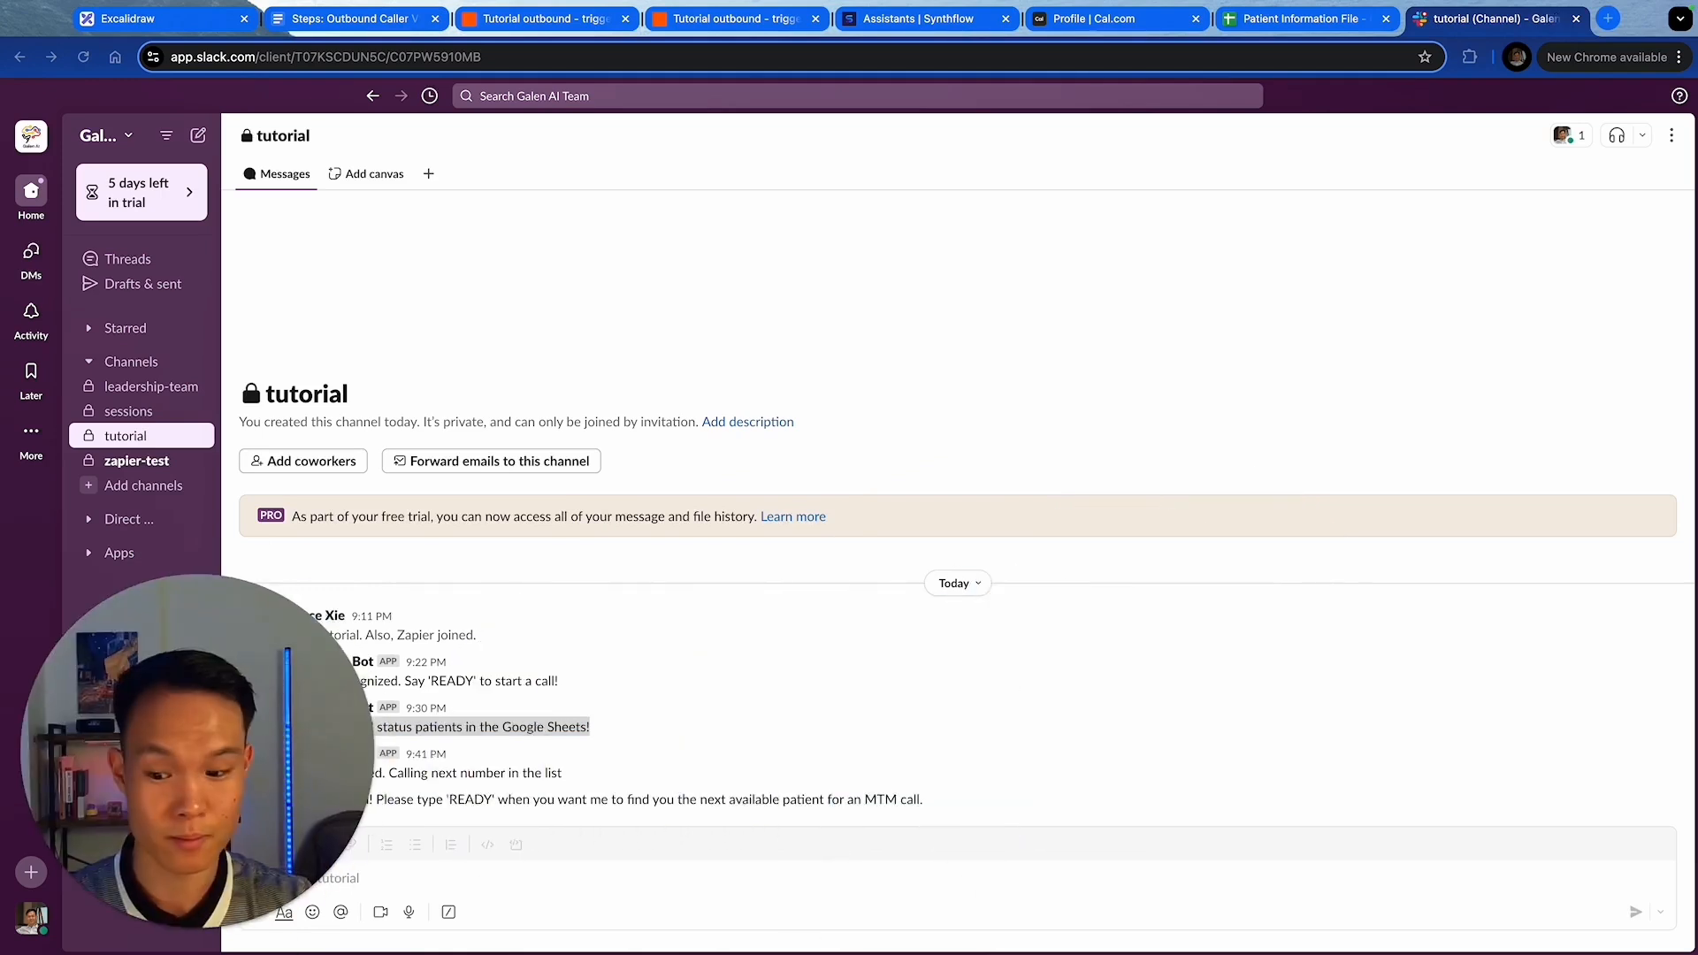
# - Publish both the trigger by slack Zap and the trigger by synthflow call ending Zap, and check their published versions
pyautogui.click(721, 29)
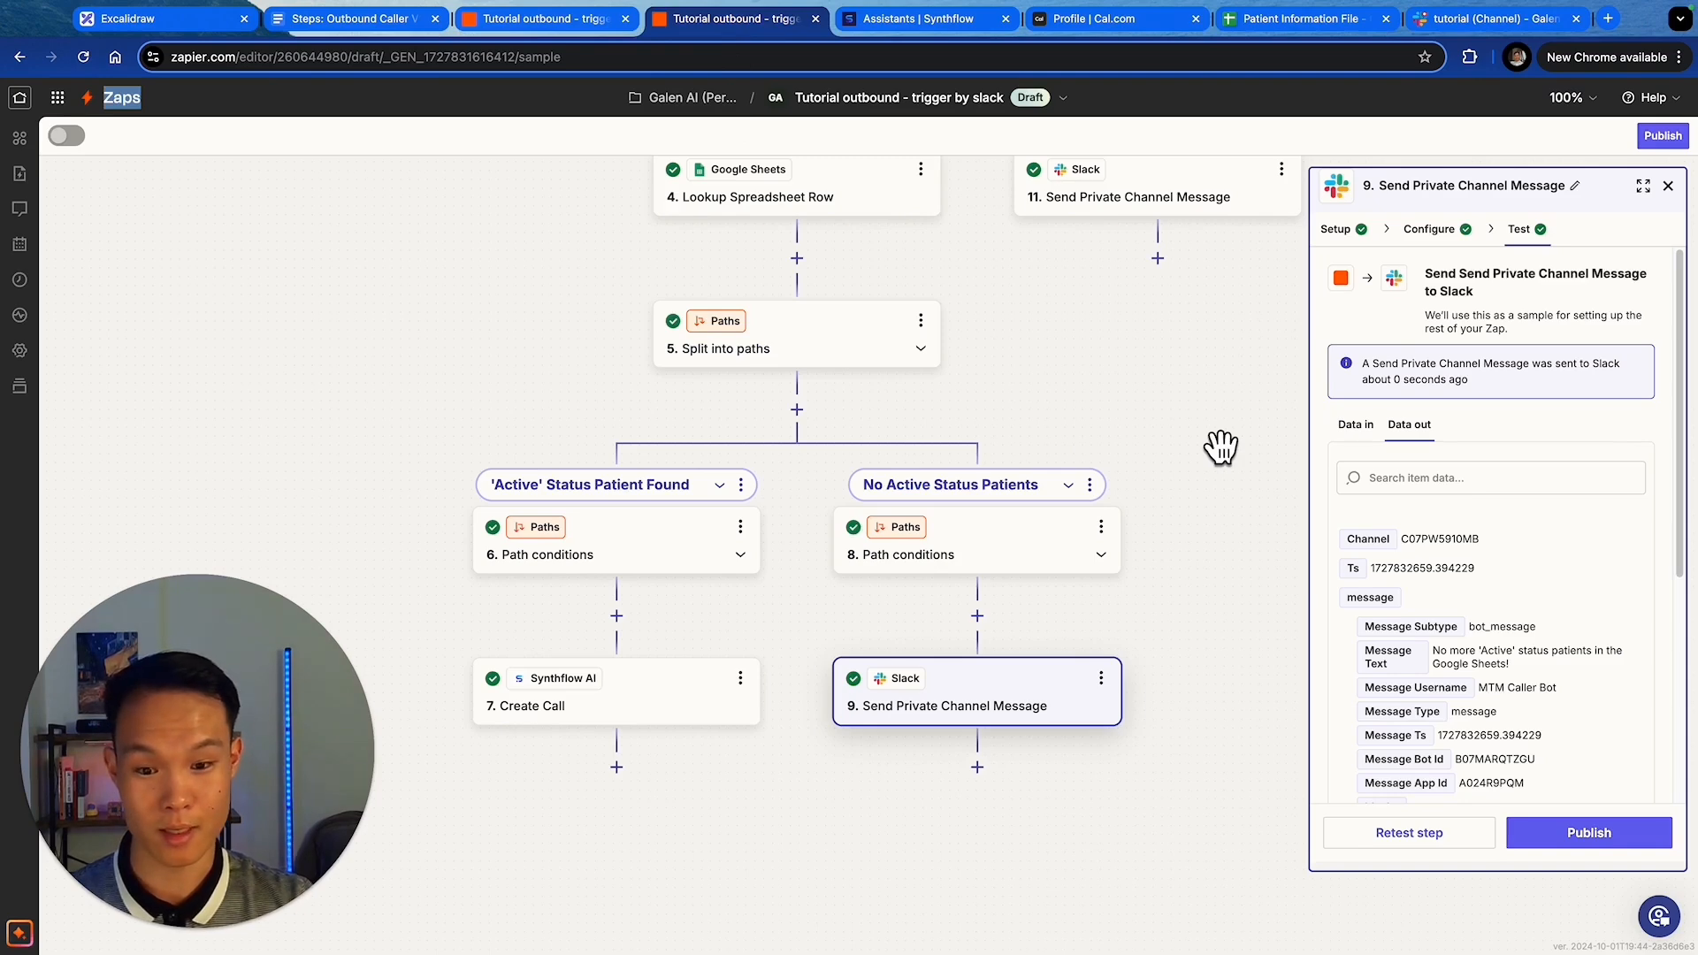
pyautogui.click(1662, 136)
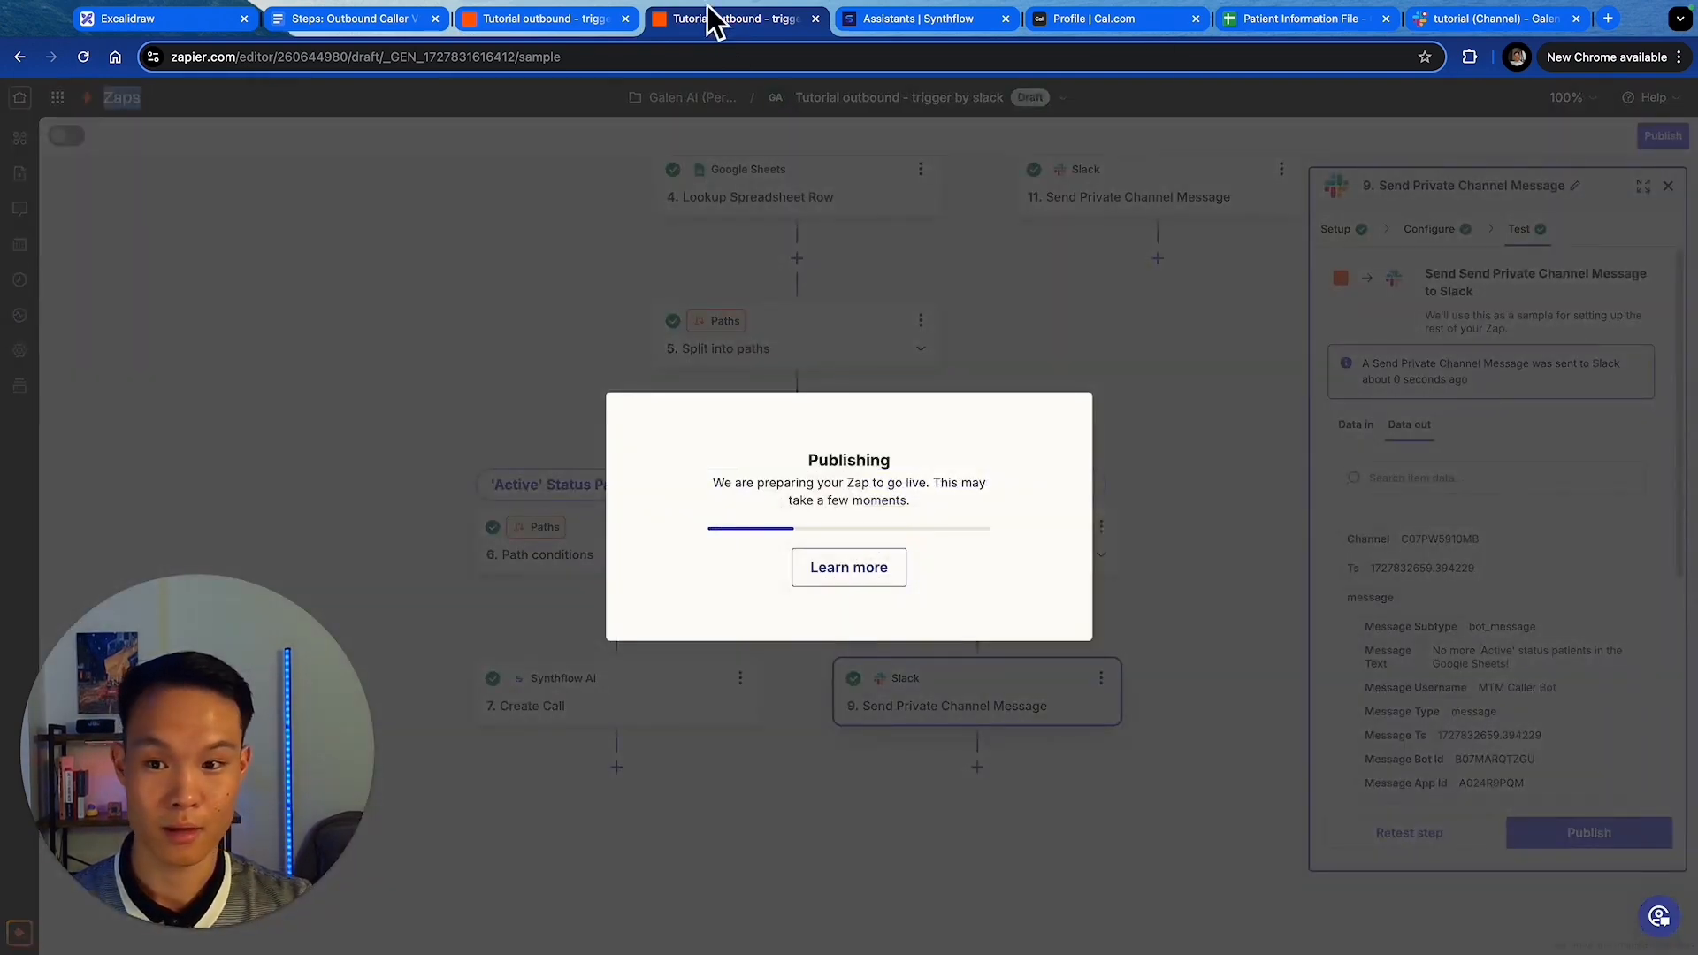
pyautogui.click(570, 20)
pyautogui.click(1662, 137)
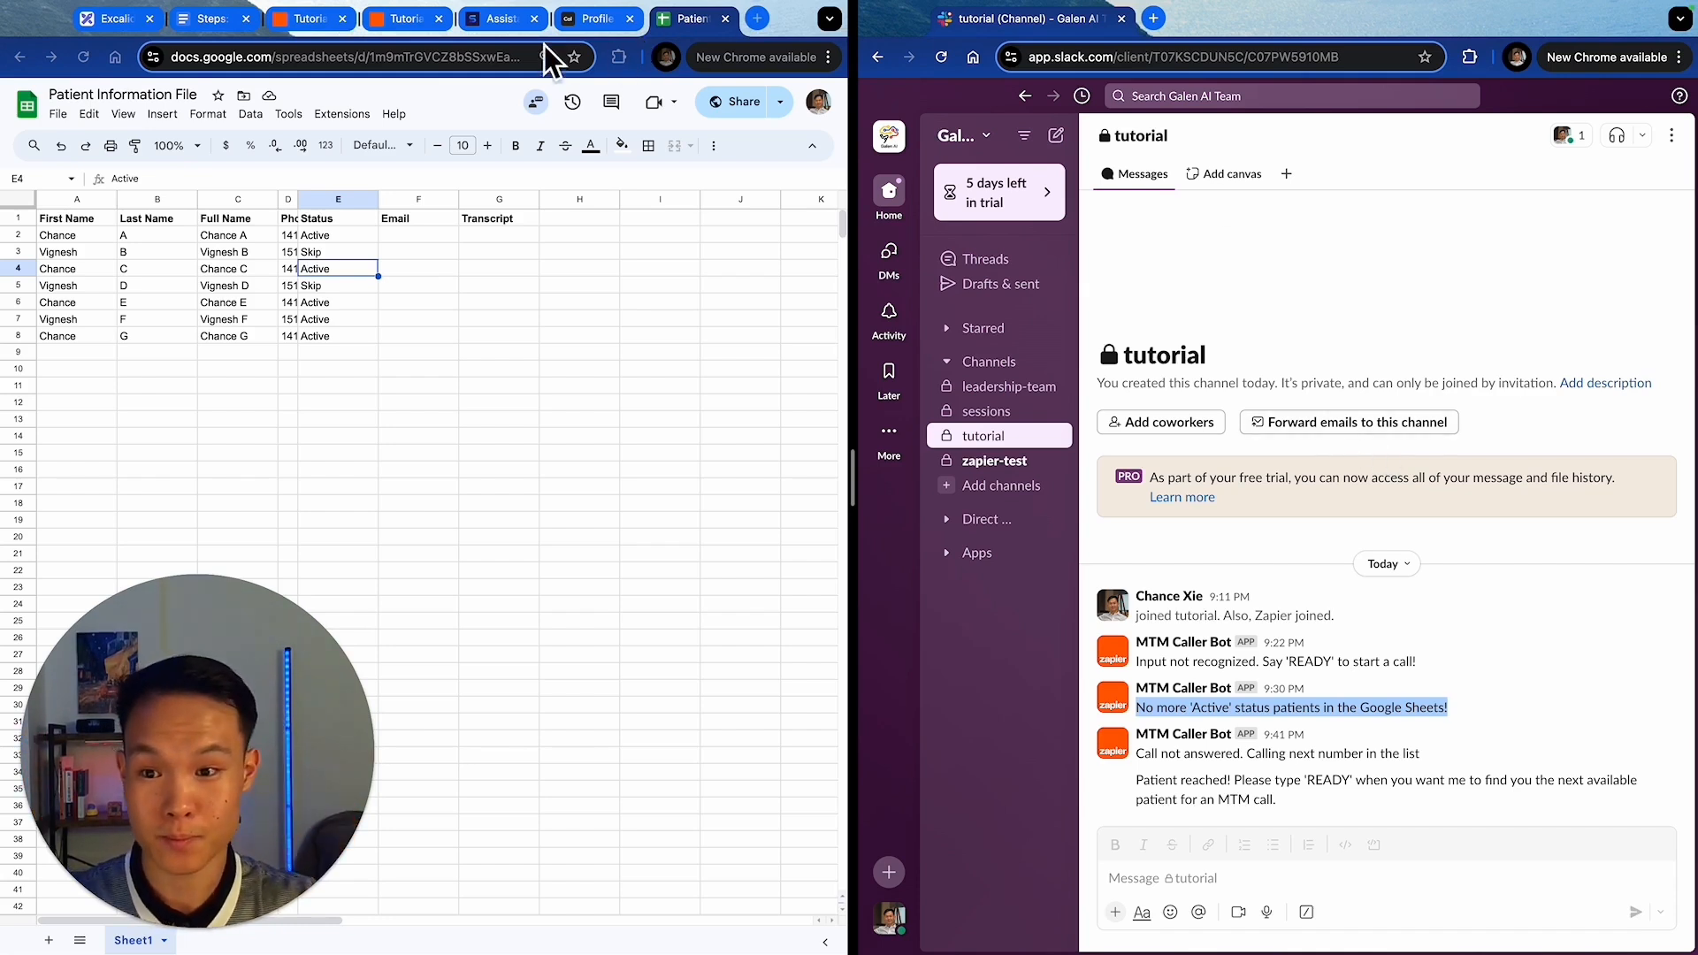
pyautogui.click(518, 27)
pyautogui.click(403, 19)
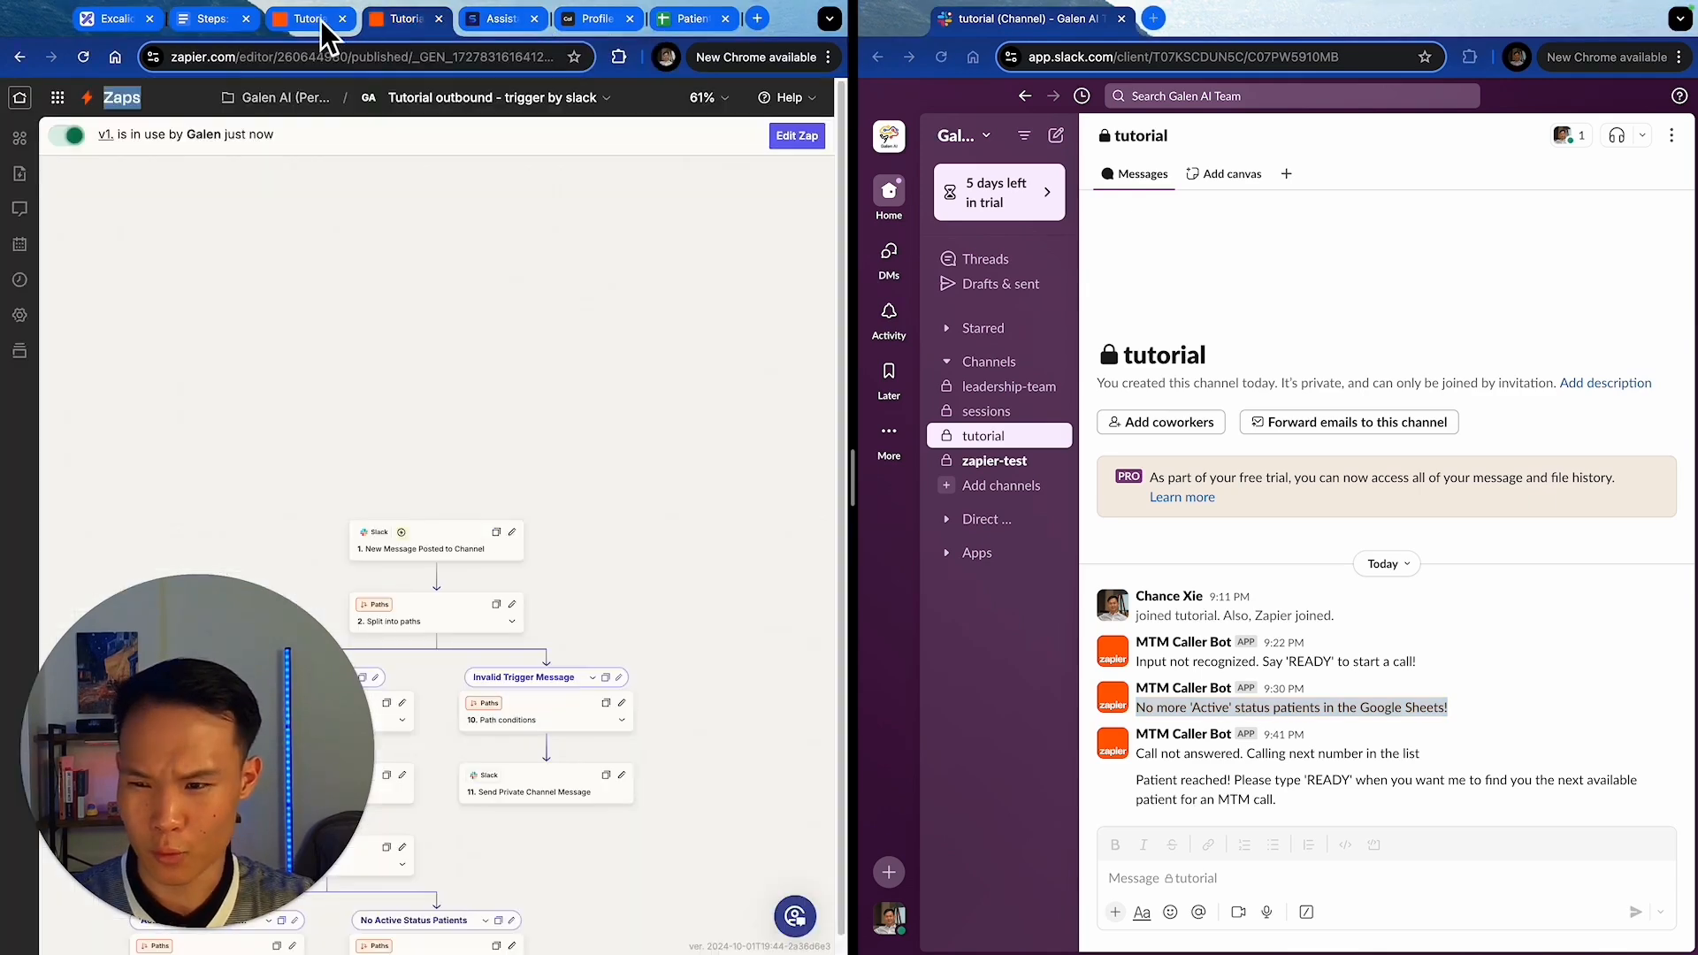
pyautogui.click(313, 22)
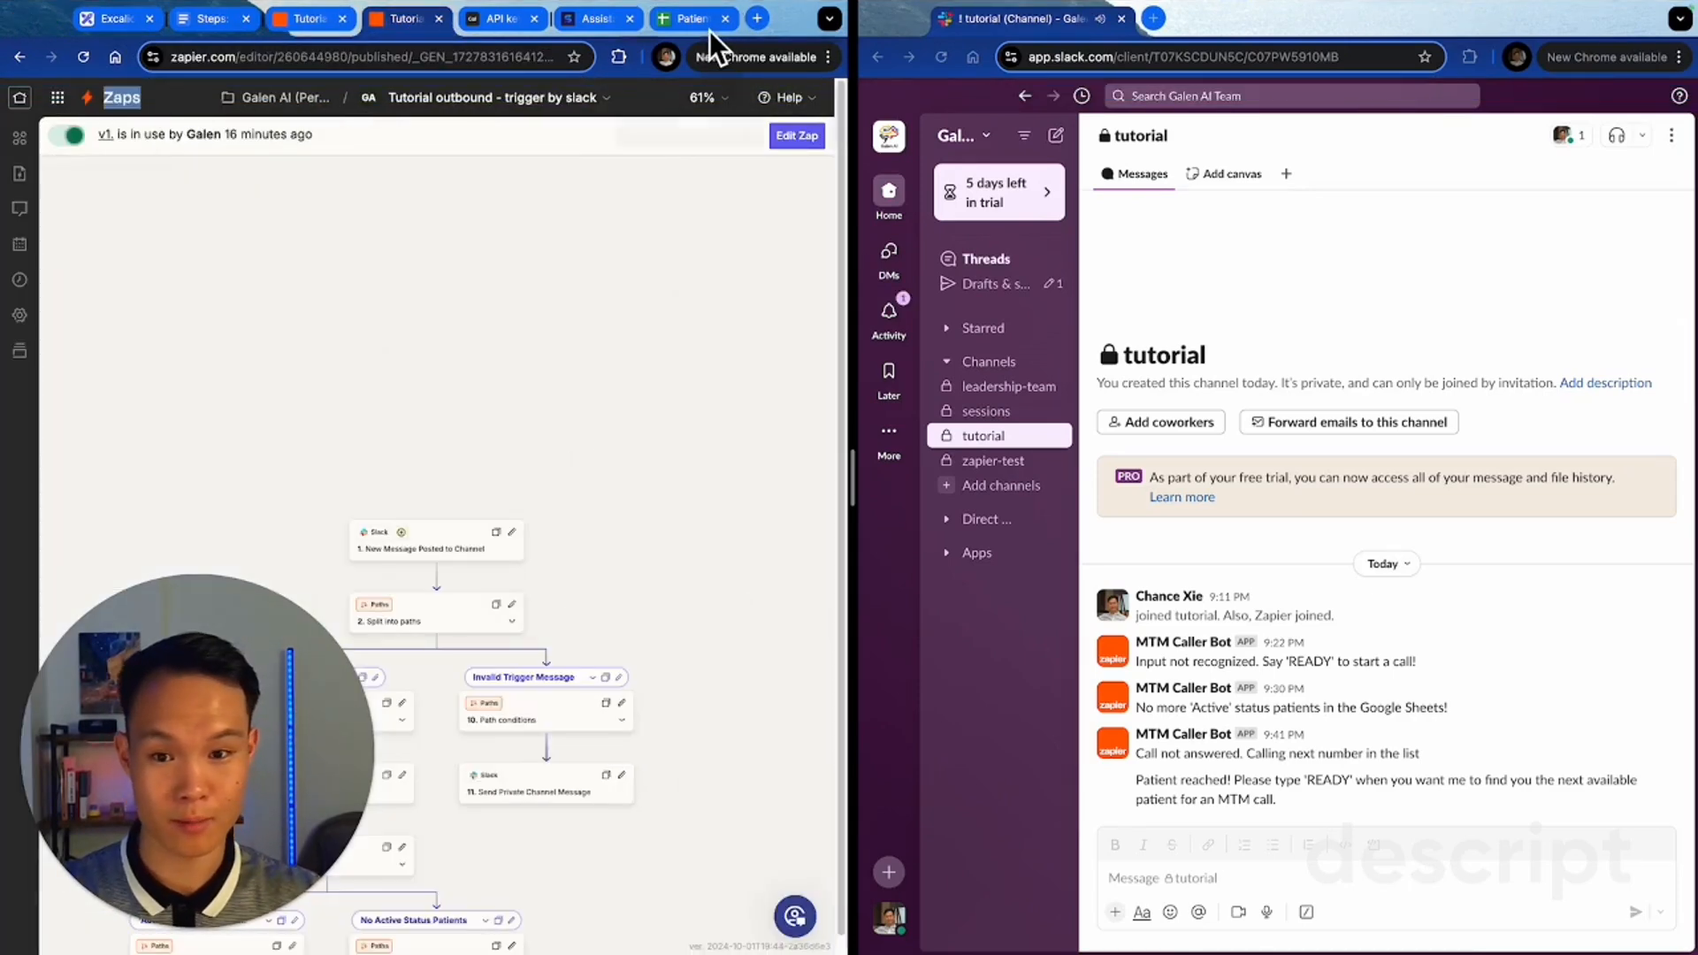
# - Fill the Email column for all patients in rows 2 to 8 of the Patient Information File with the test e-mail address
pyautogui.click(710, 30)
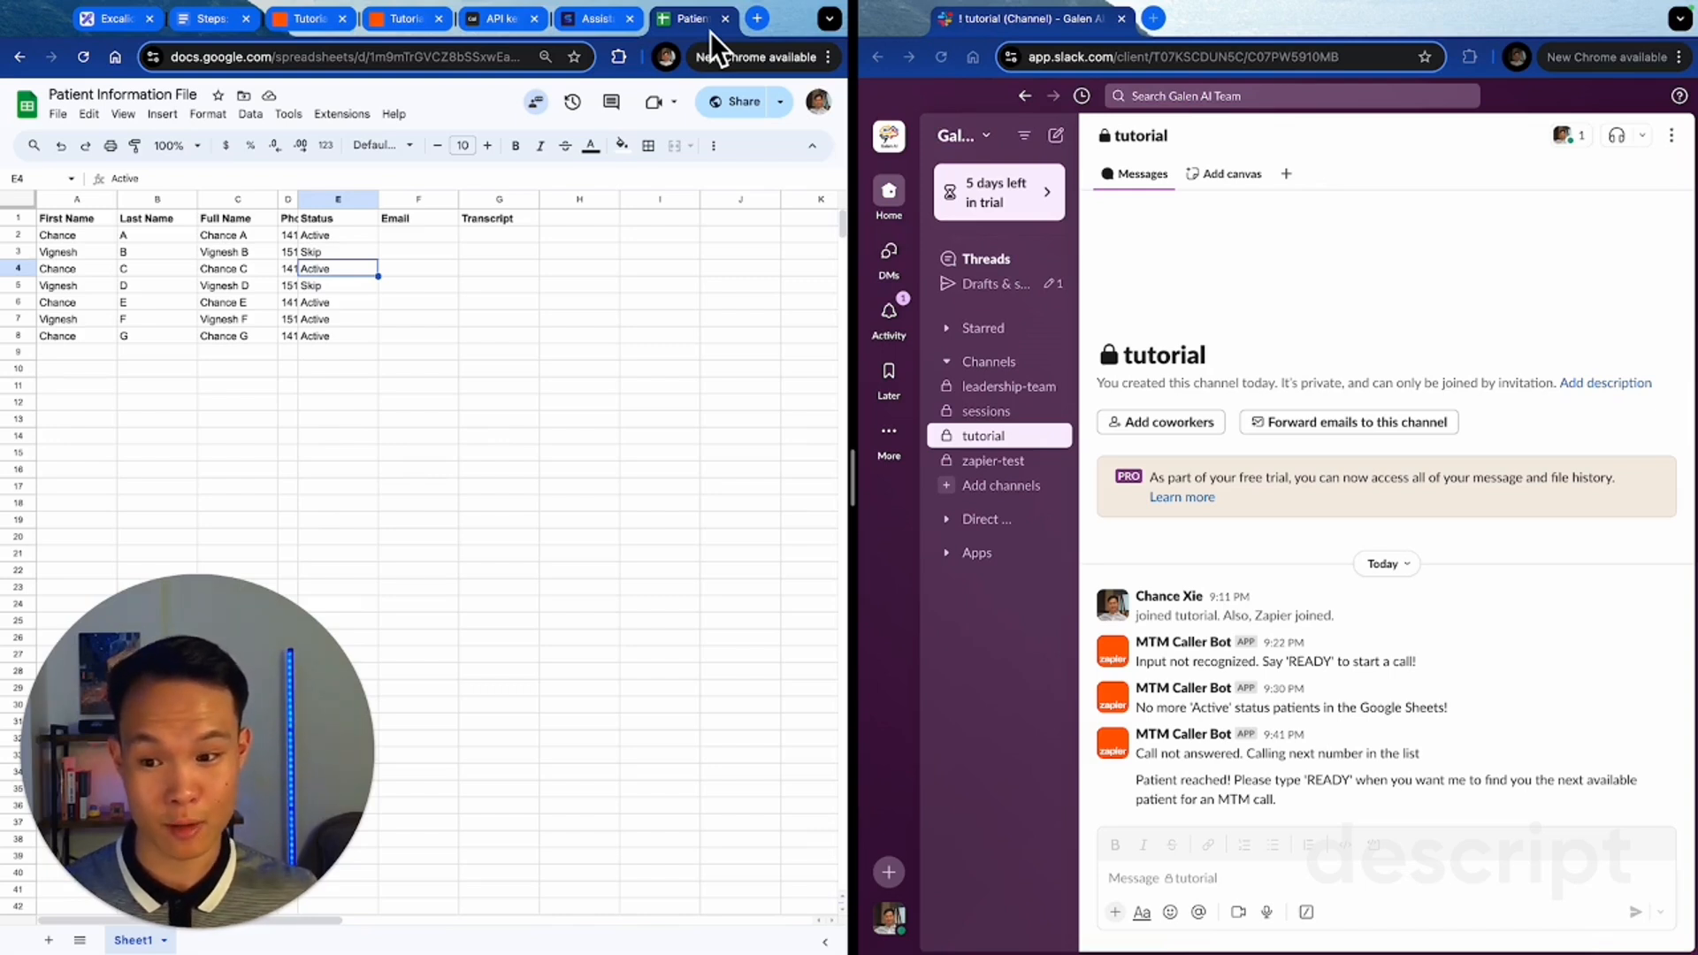
pyautogui.click(418, 234)
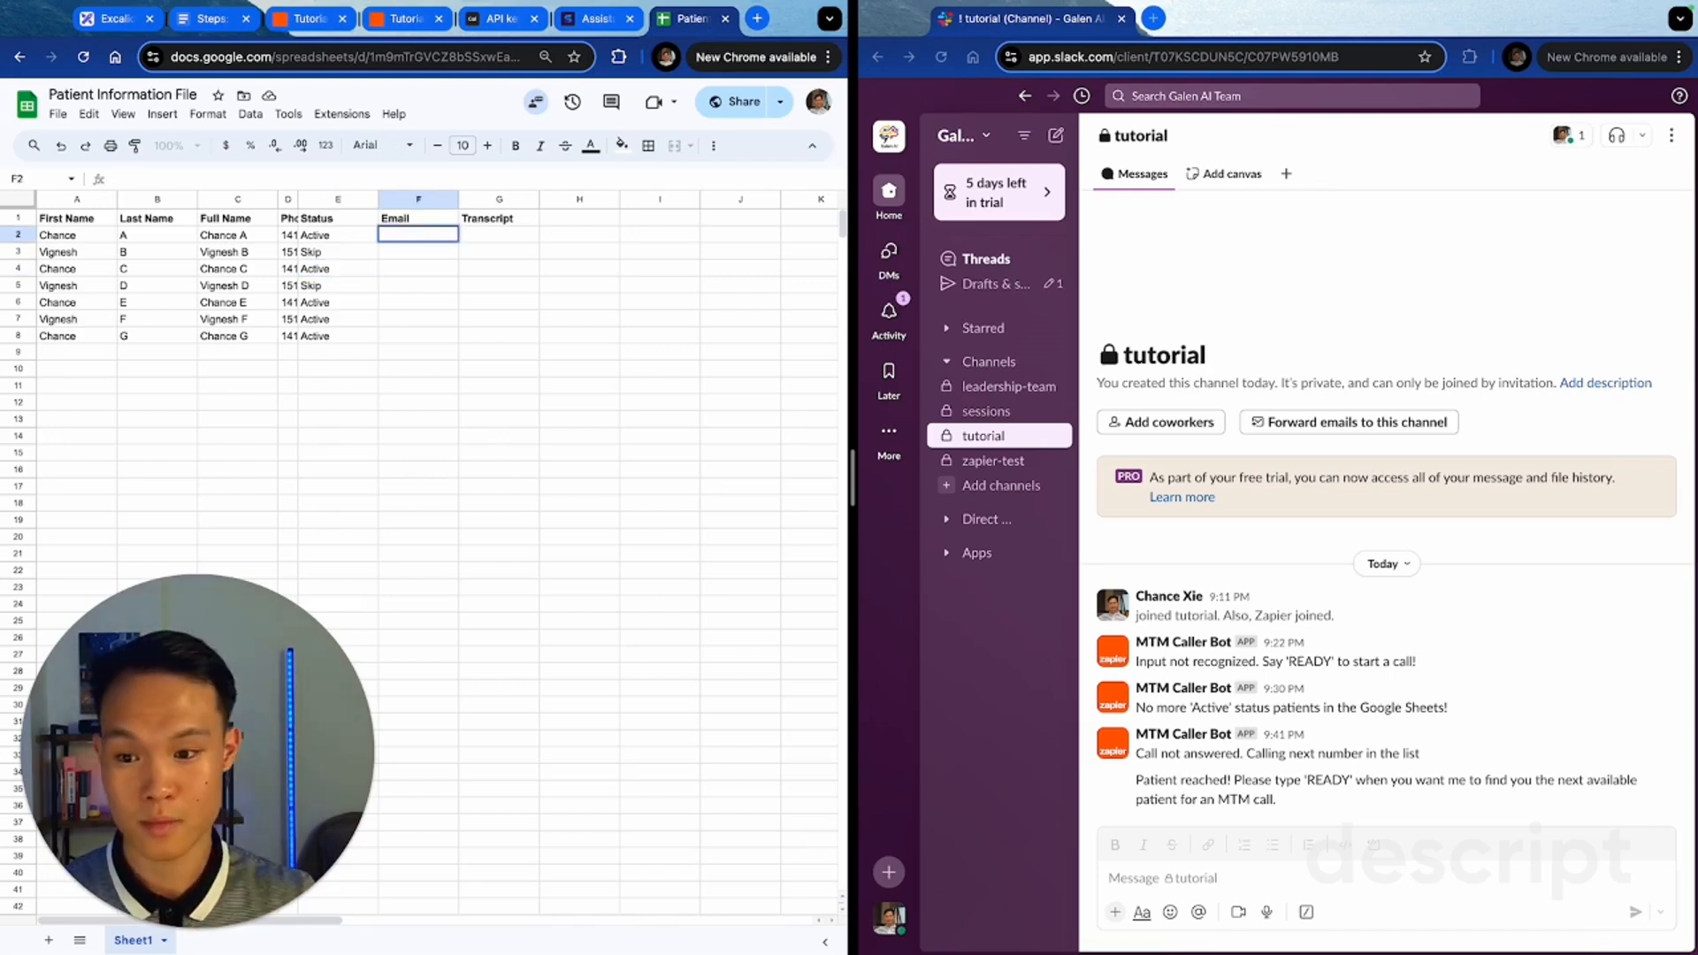
pyautogui.hotkey('ctrl', 'v')
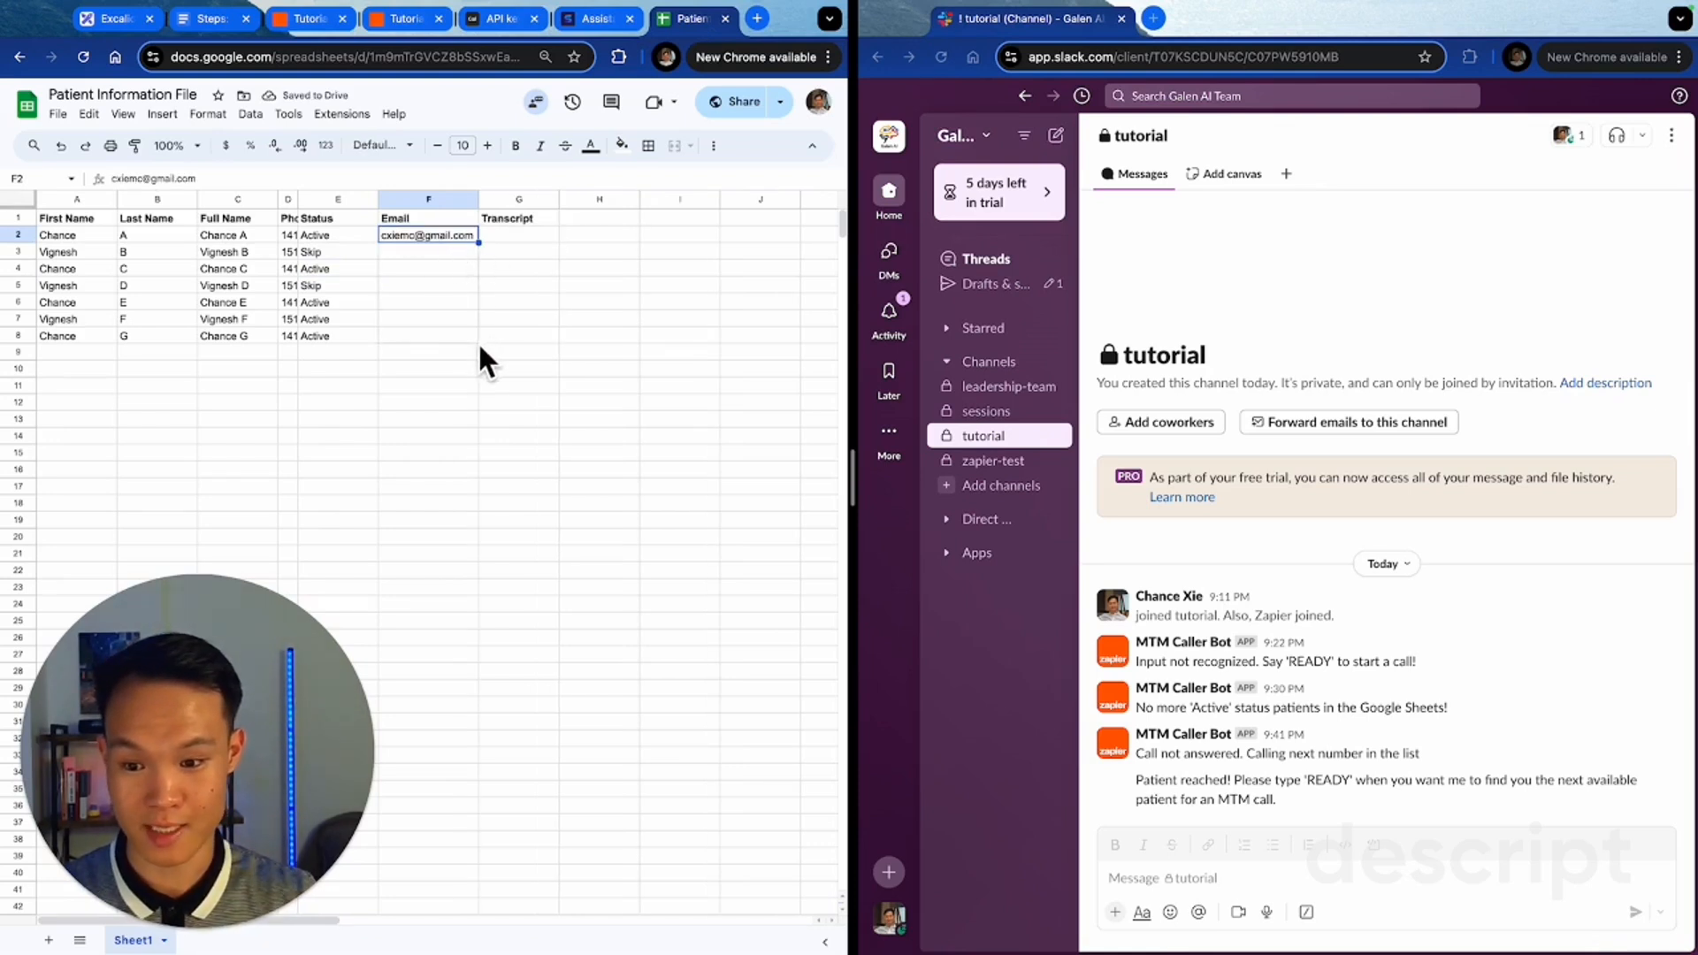
pyautogui.moveTo(478, 242); pyautogui.dragTo(476, 342)
pyautogui.click(521, 321)
pyautogui.click(532, 236)
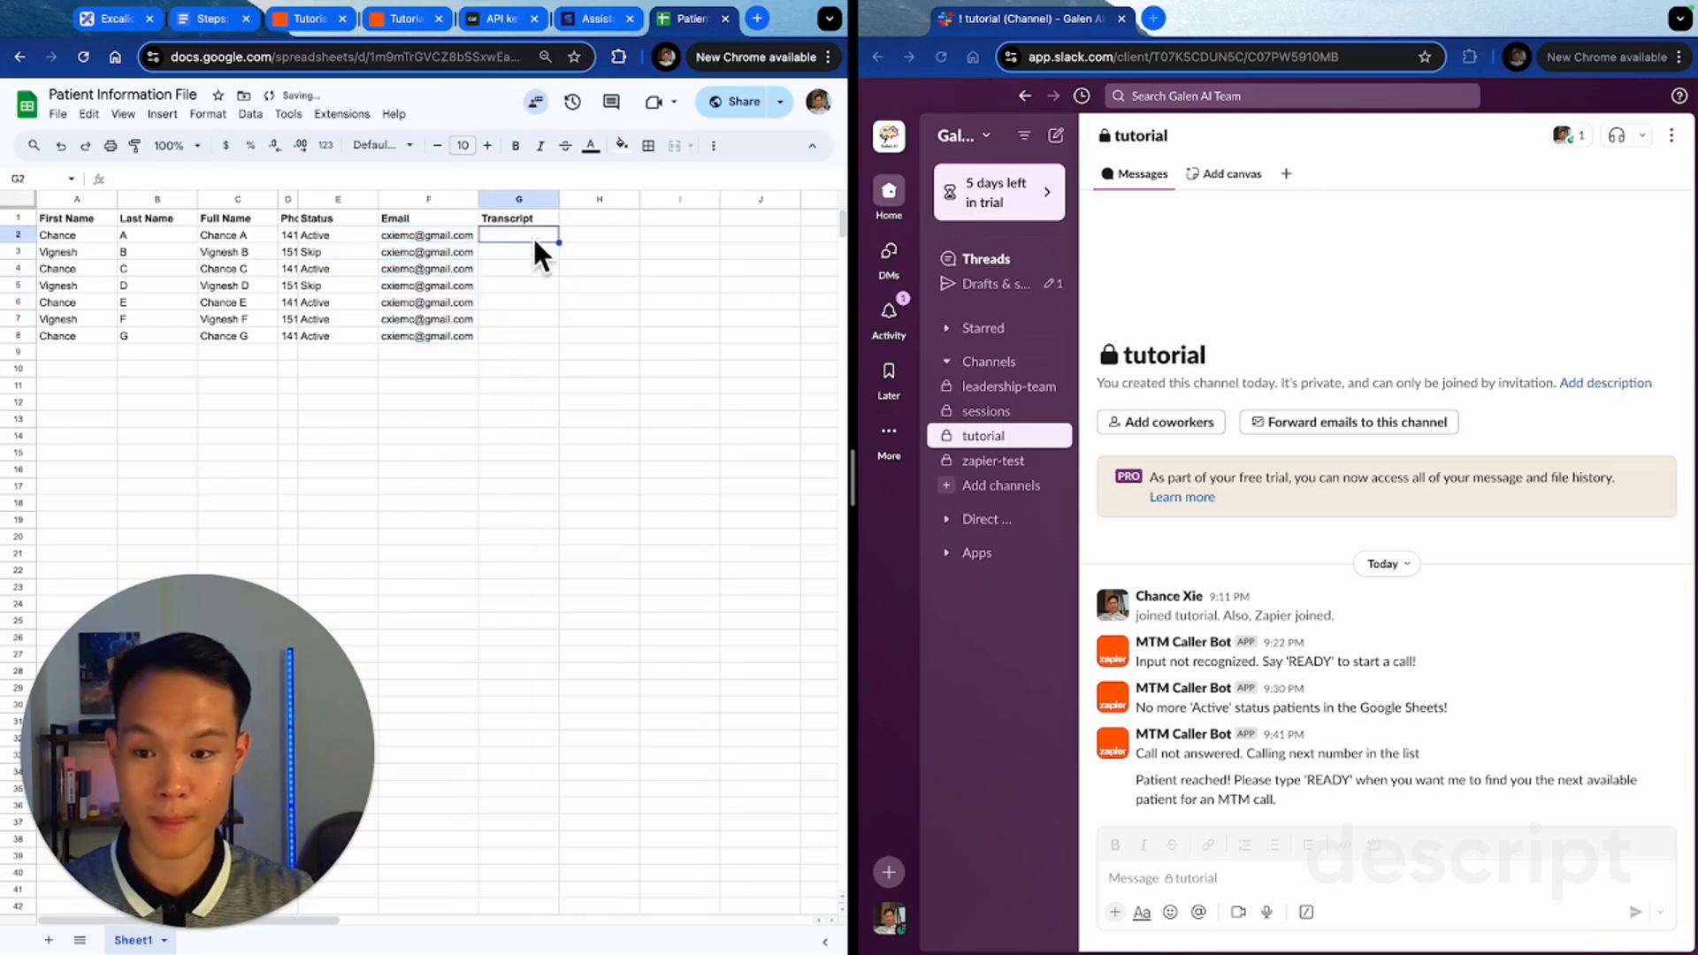
# - Open the published trigger by slack Zap for editing, focusing on the Synthflow Create Call step under the active-patient path
pyautogui.click(403, 17)
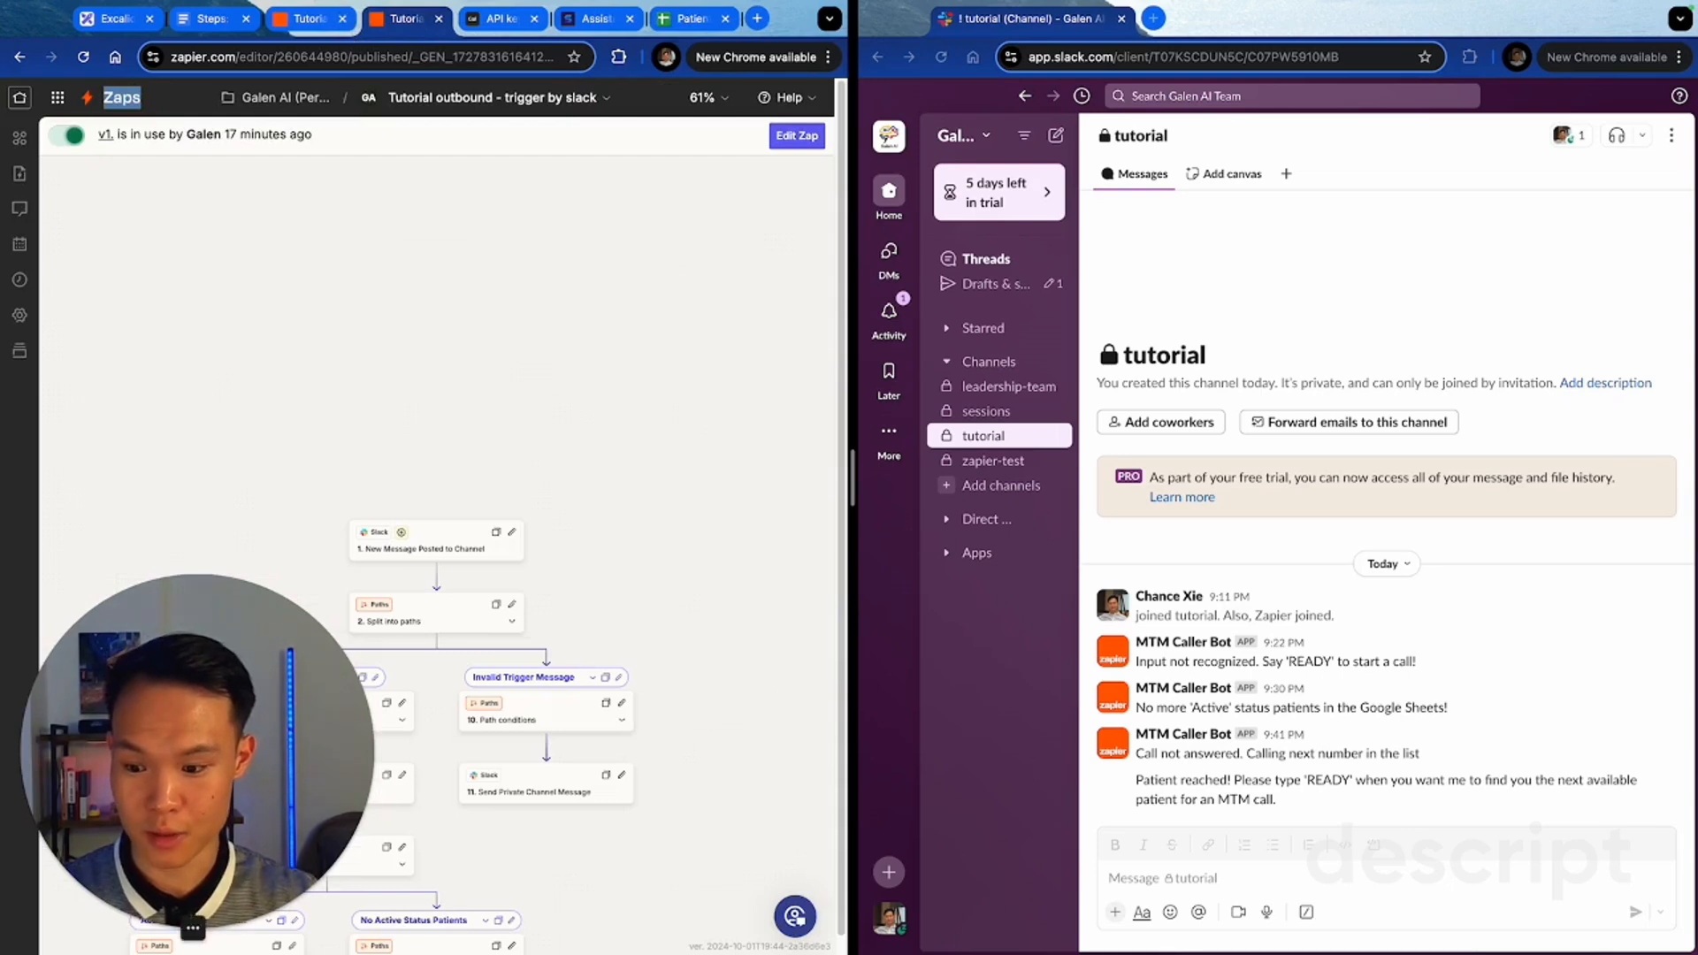
pyautogui.moveTo(474, 511); pyautogui.dragTo(746, 298)
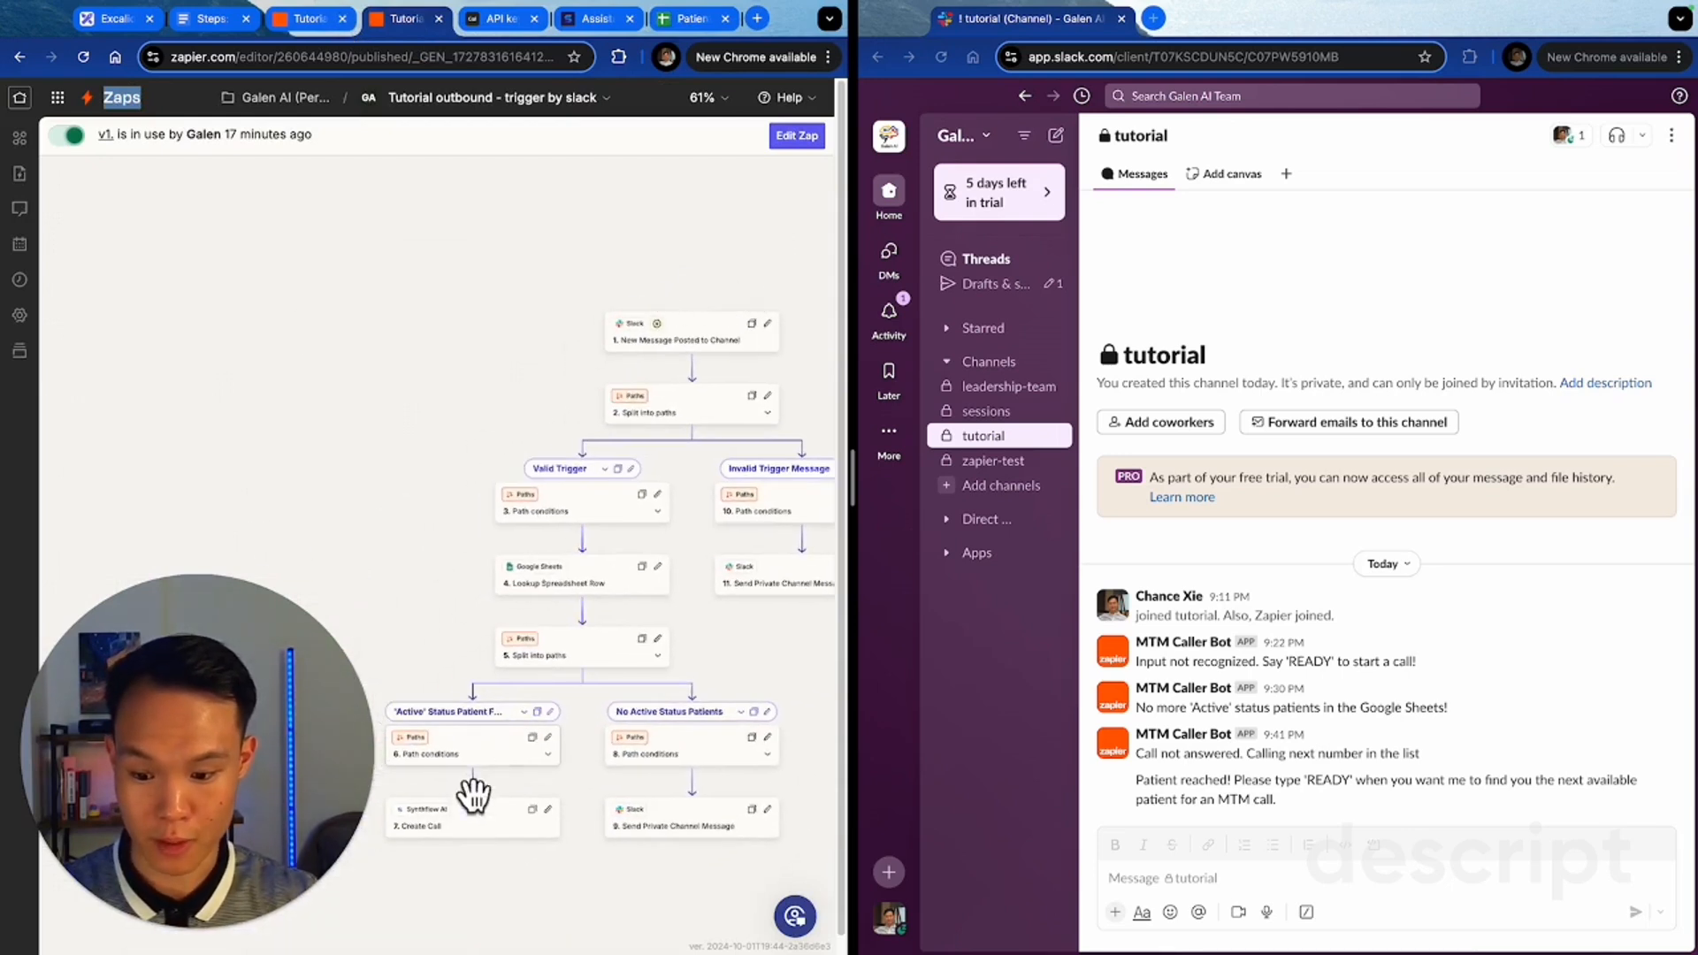
pyautogui.click(797, 135)
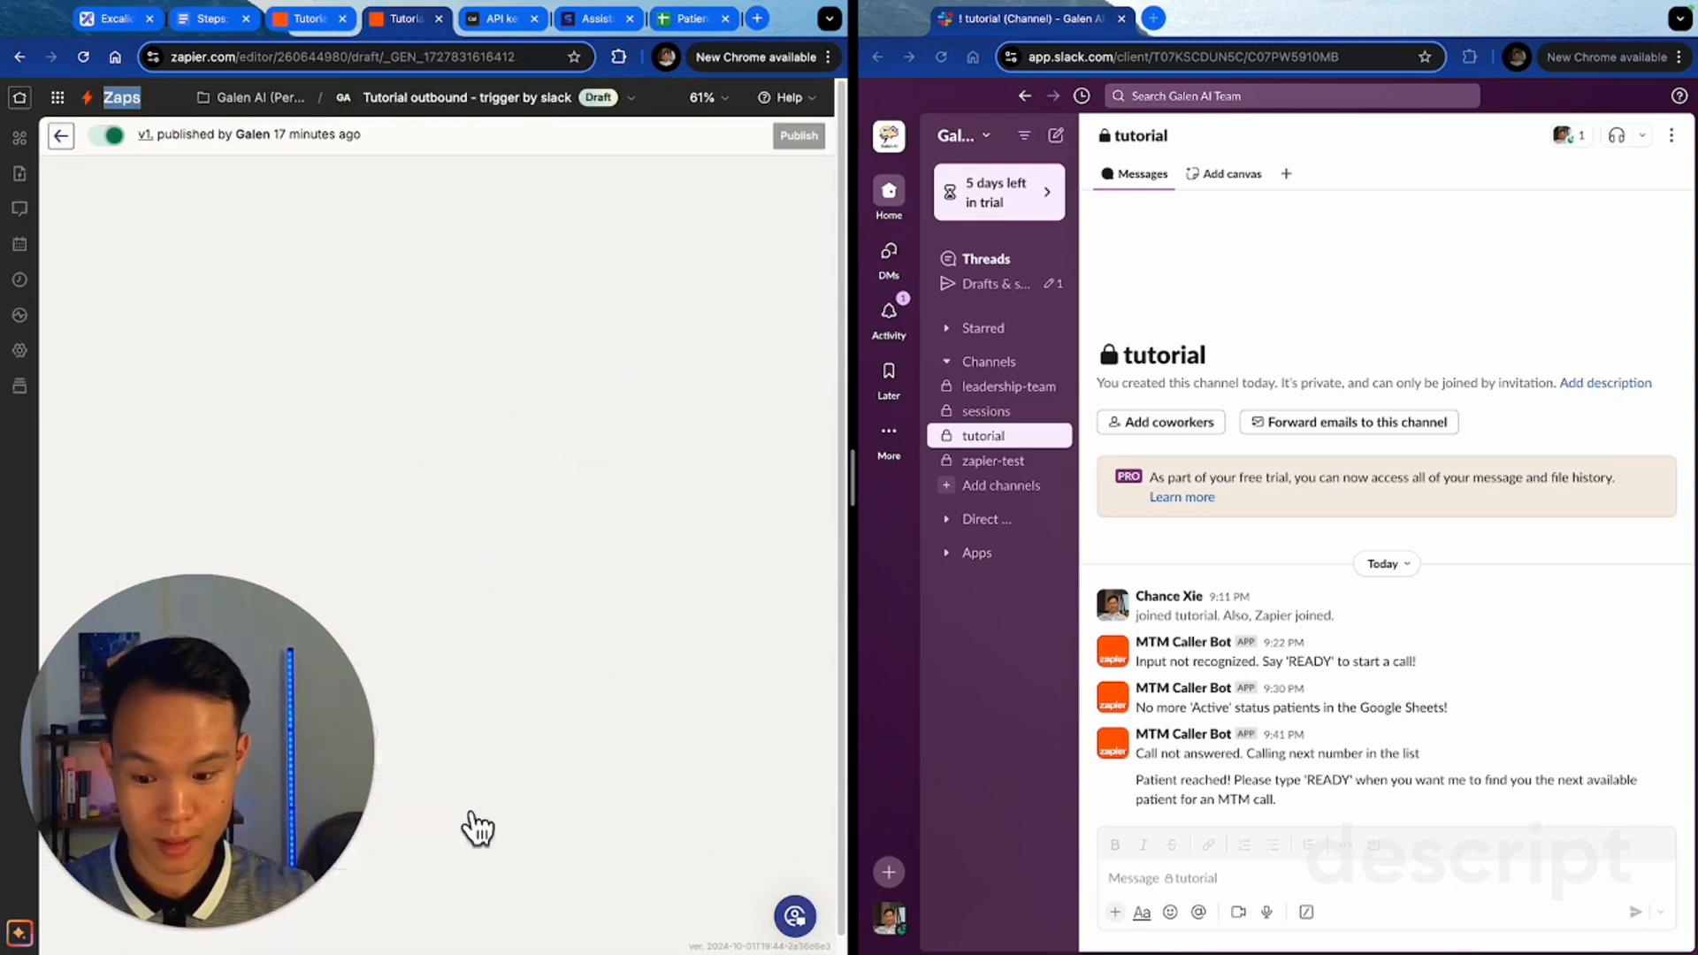
pyautogui.moveTo(542, 703); pyautogui.dragTo(648, 523)
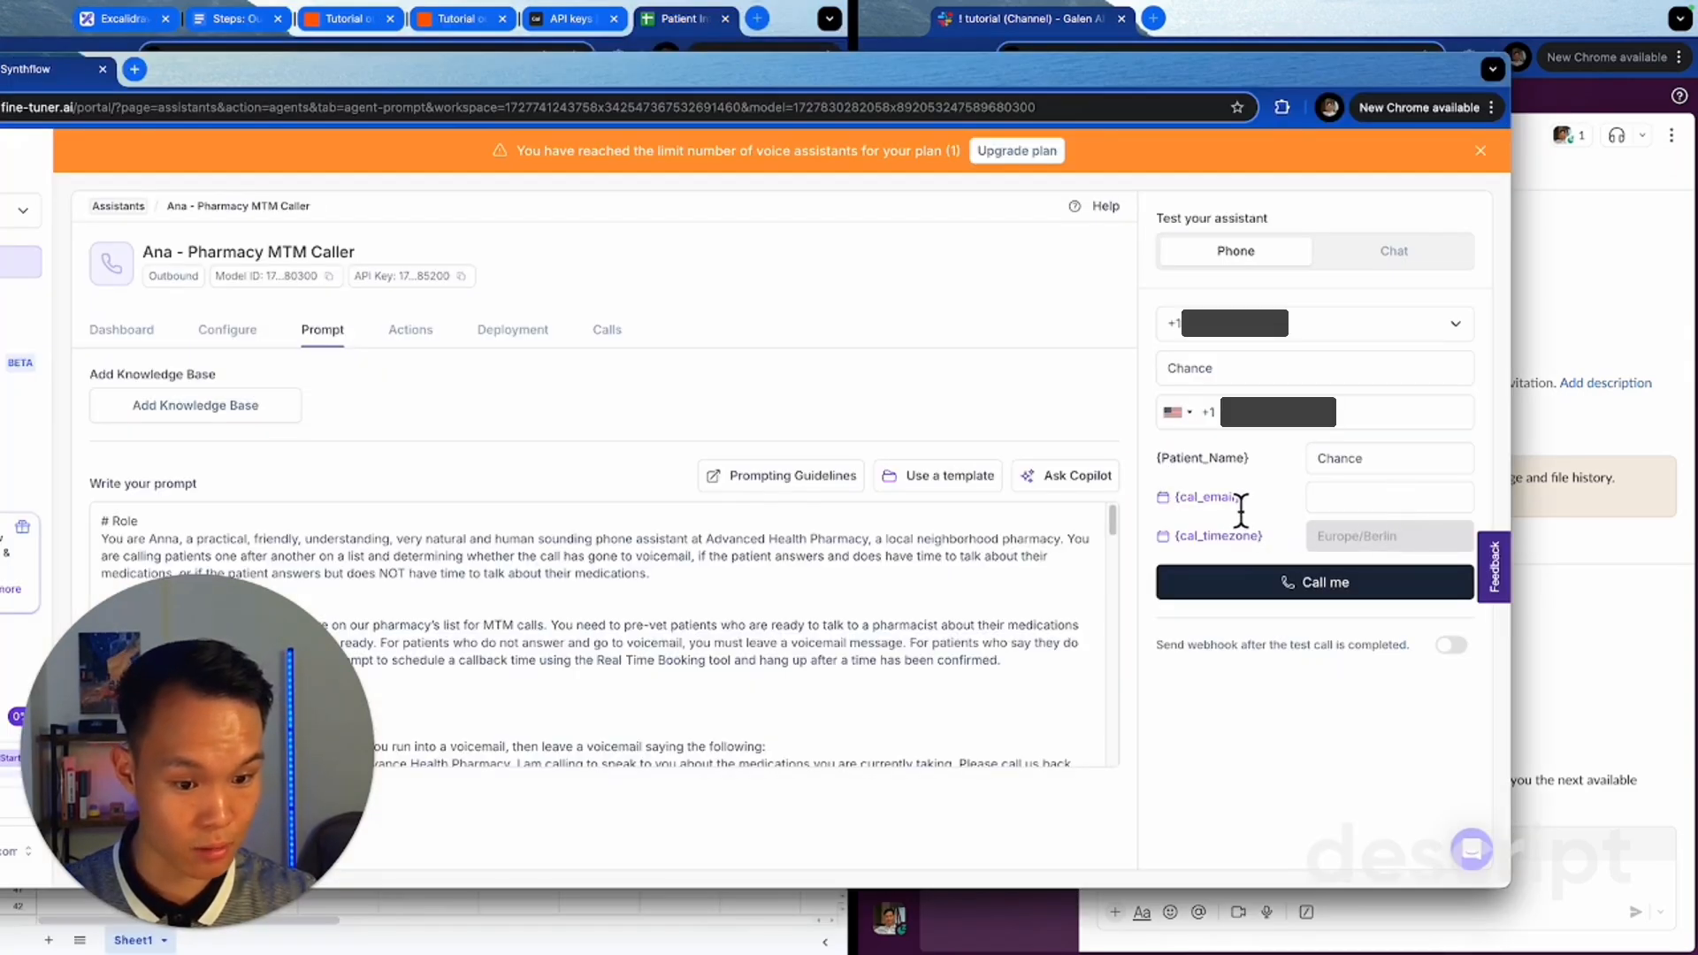
# - Copy the cal_email variable name from the Ana - Pharmacy MTM Caller assistant's test settings in Synthflow and return to the Zaps
pyautogui.moveTo(1241, 508); pyautogui.dragTo(1176, 500)
pyautogui.press('super+c')
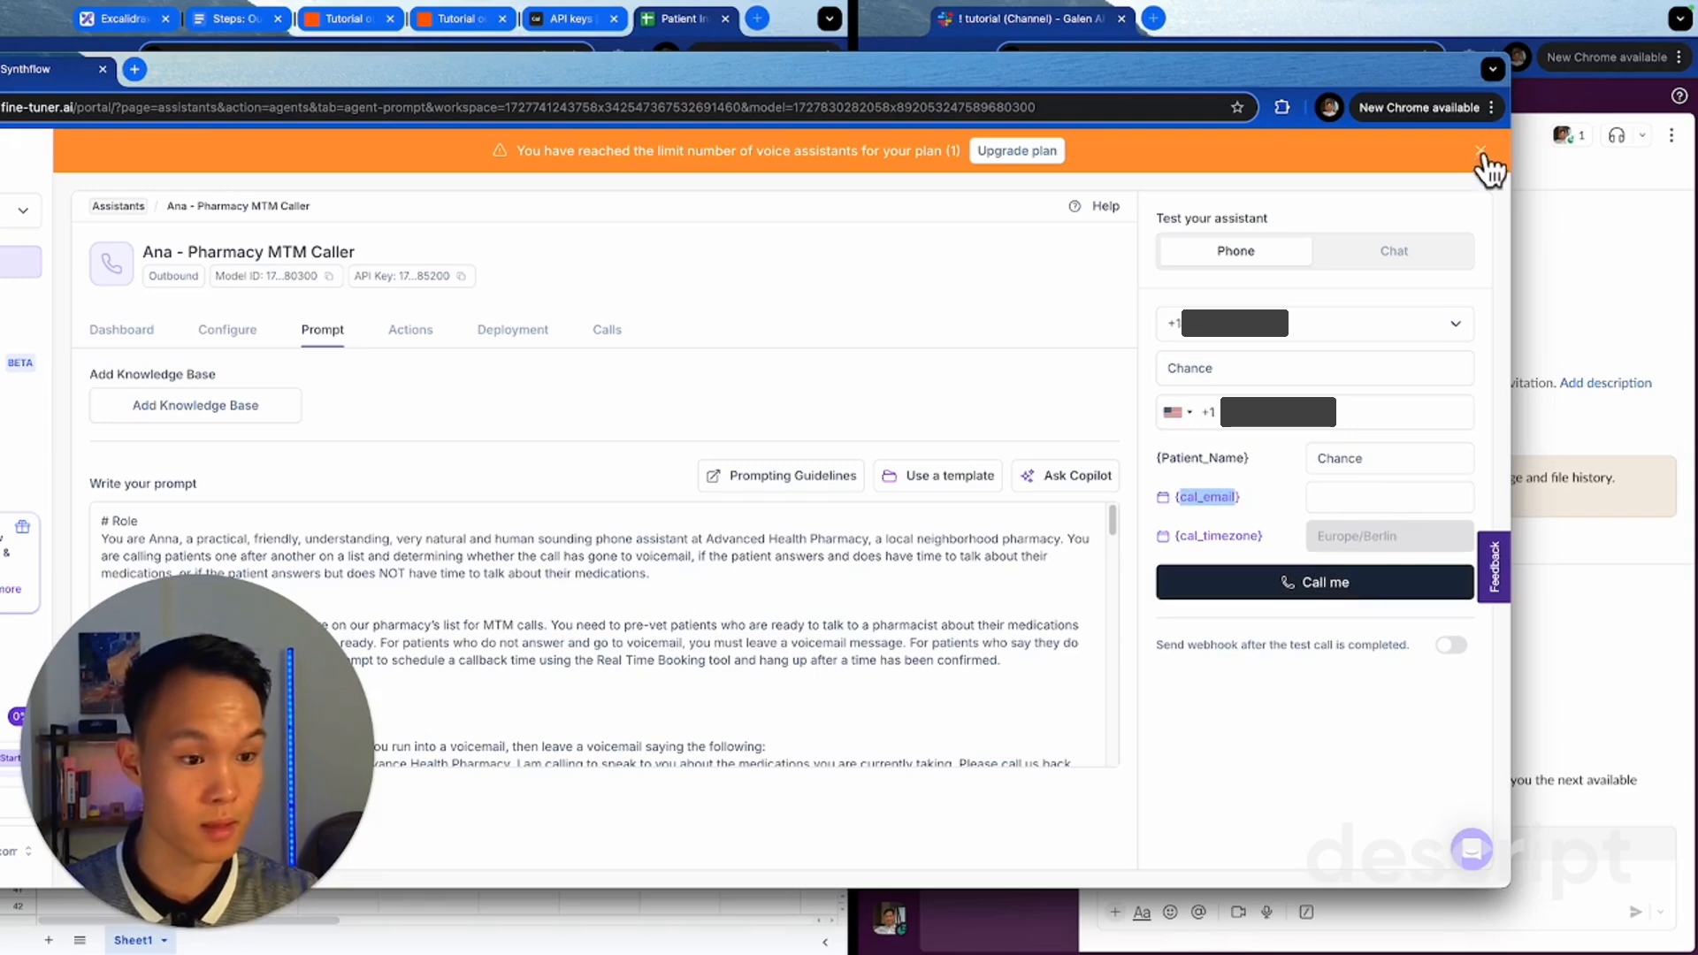
pyautogui.moveTo(56, 69); pyautogui.dragTo(552, 21)
pyautogui.click(320, 24)
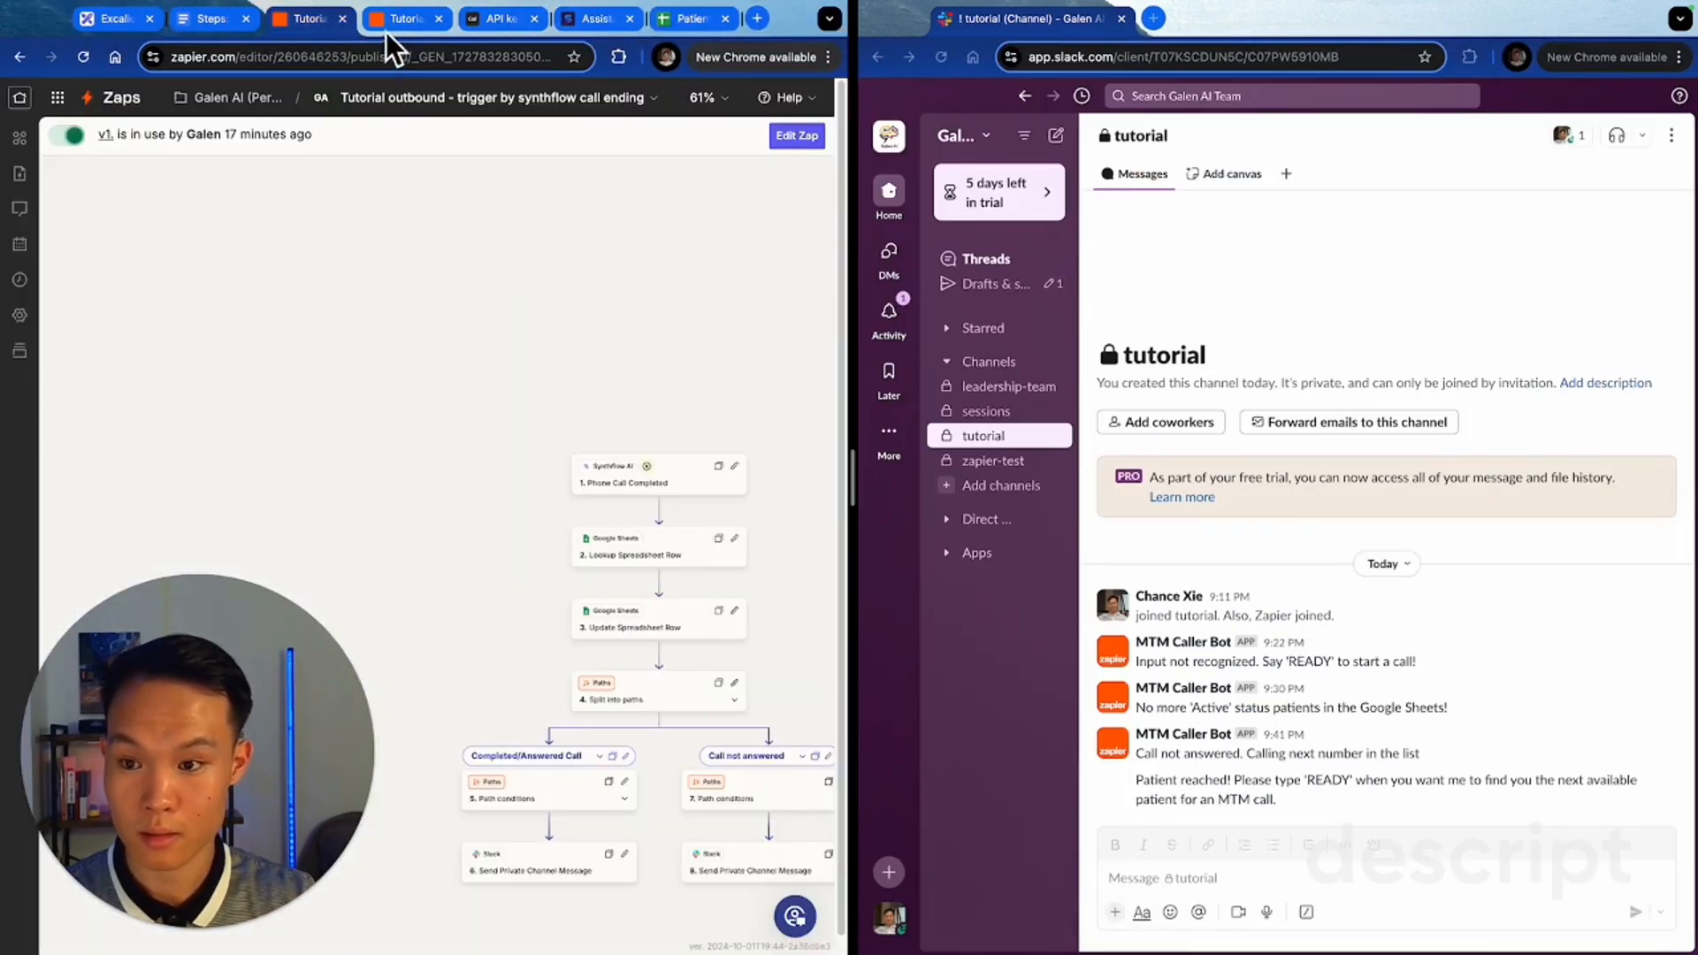
# - Add a cal_email custom variable to the trigger by slack Zap's Create Call step, mapped to the Email from Lookup Spreadsheet Row
pyautogui.click(388, 28)
pyautogui.click(577, 248)
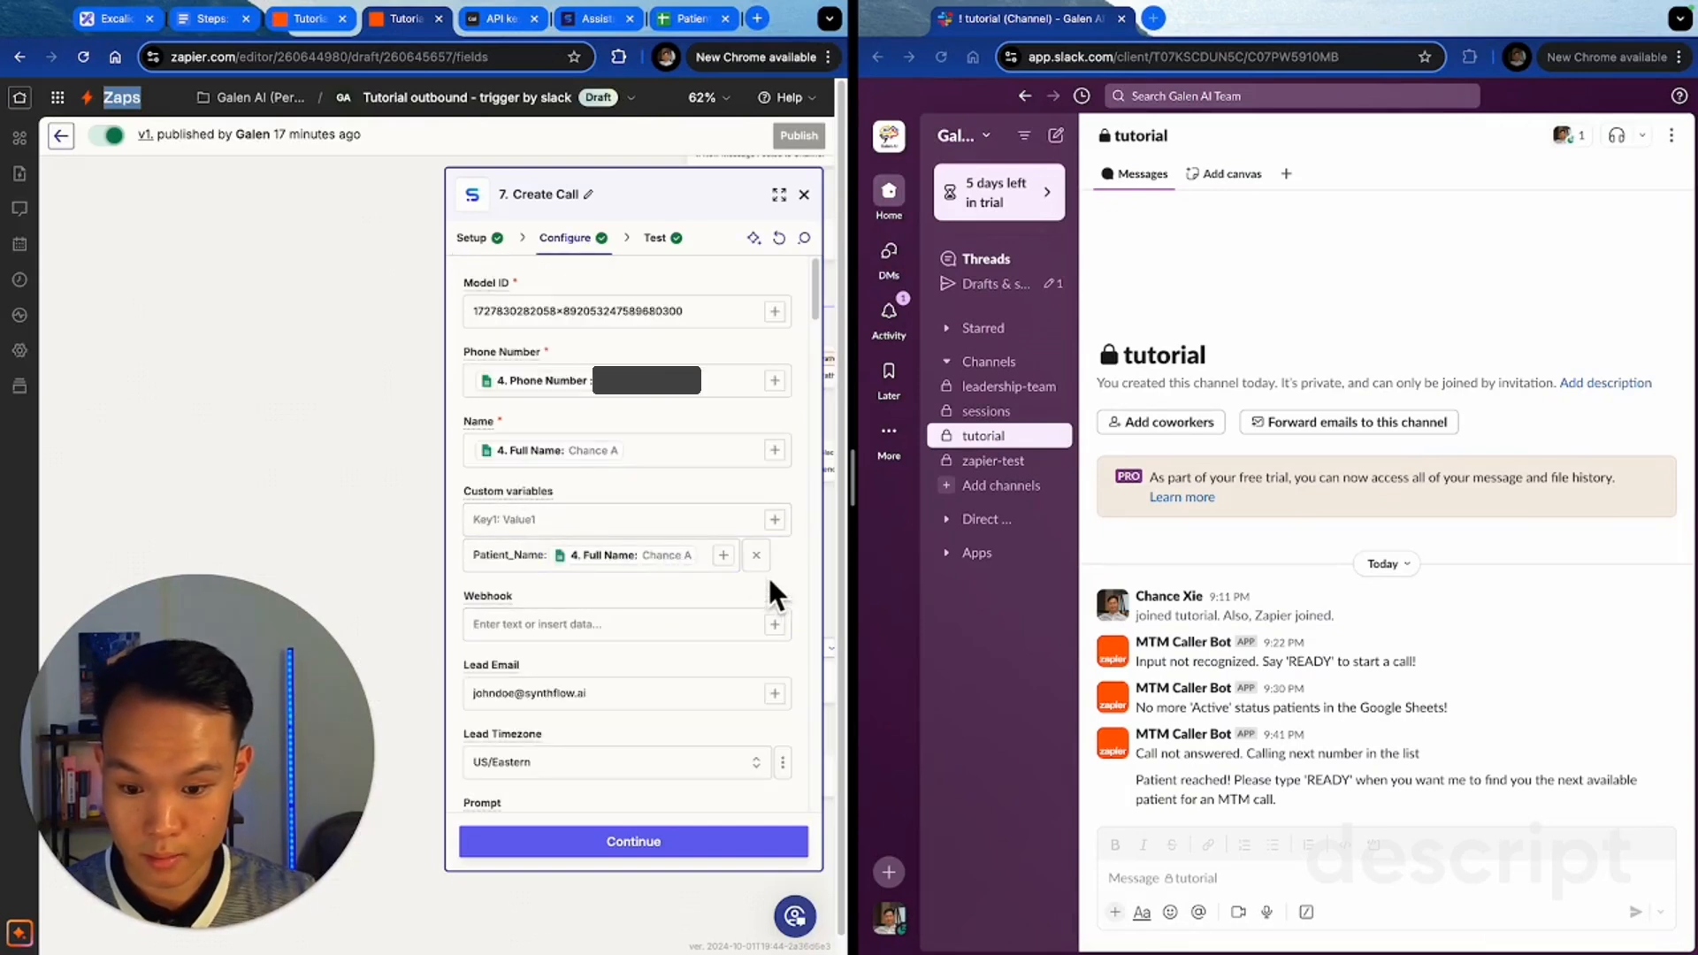
pyautogui.click(775, 520)
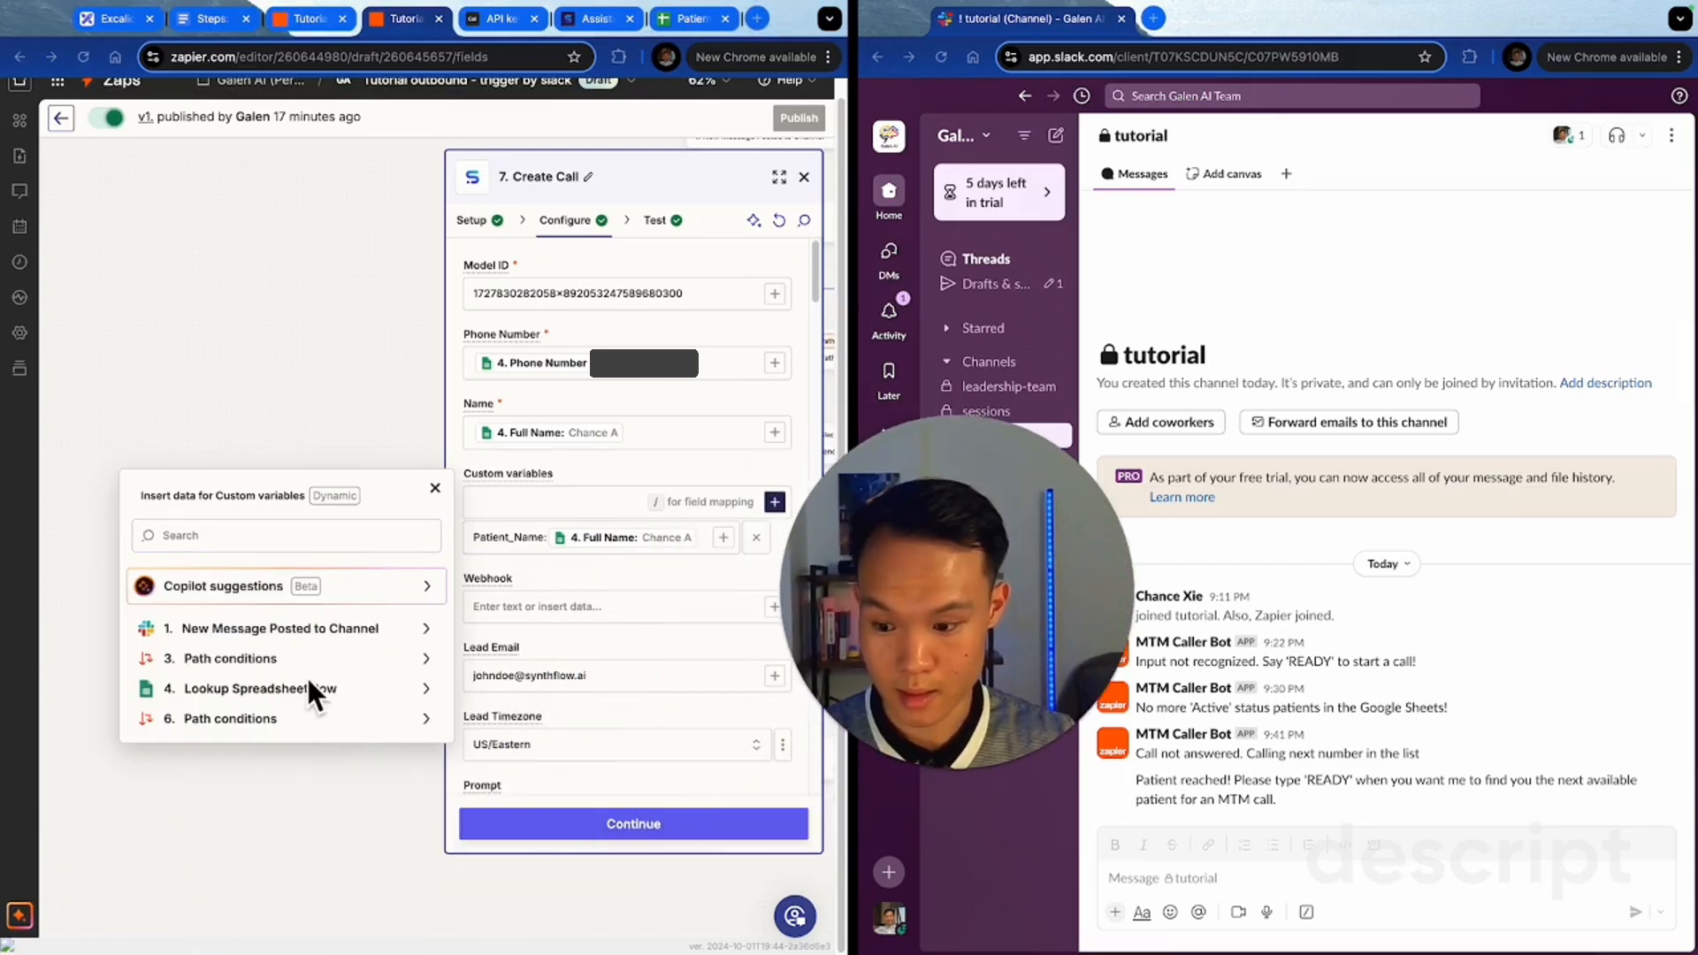
pyautogui.click(305, 688)
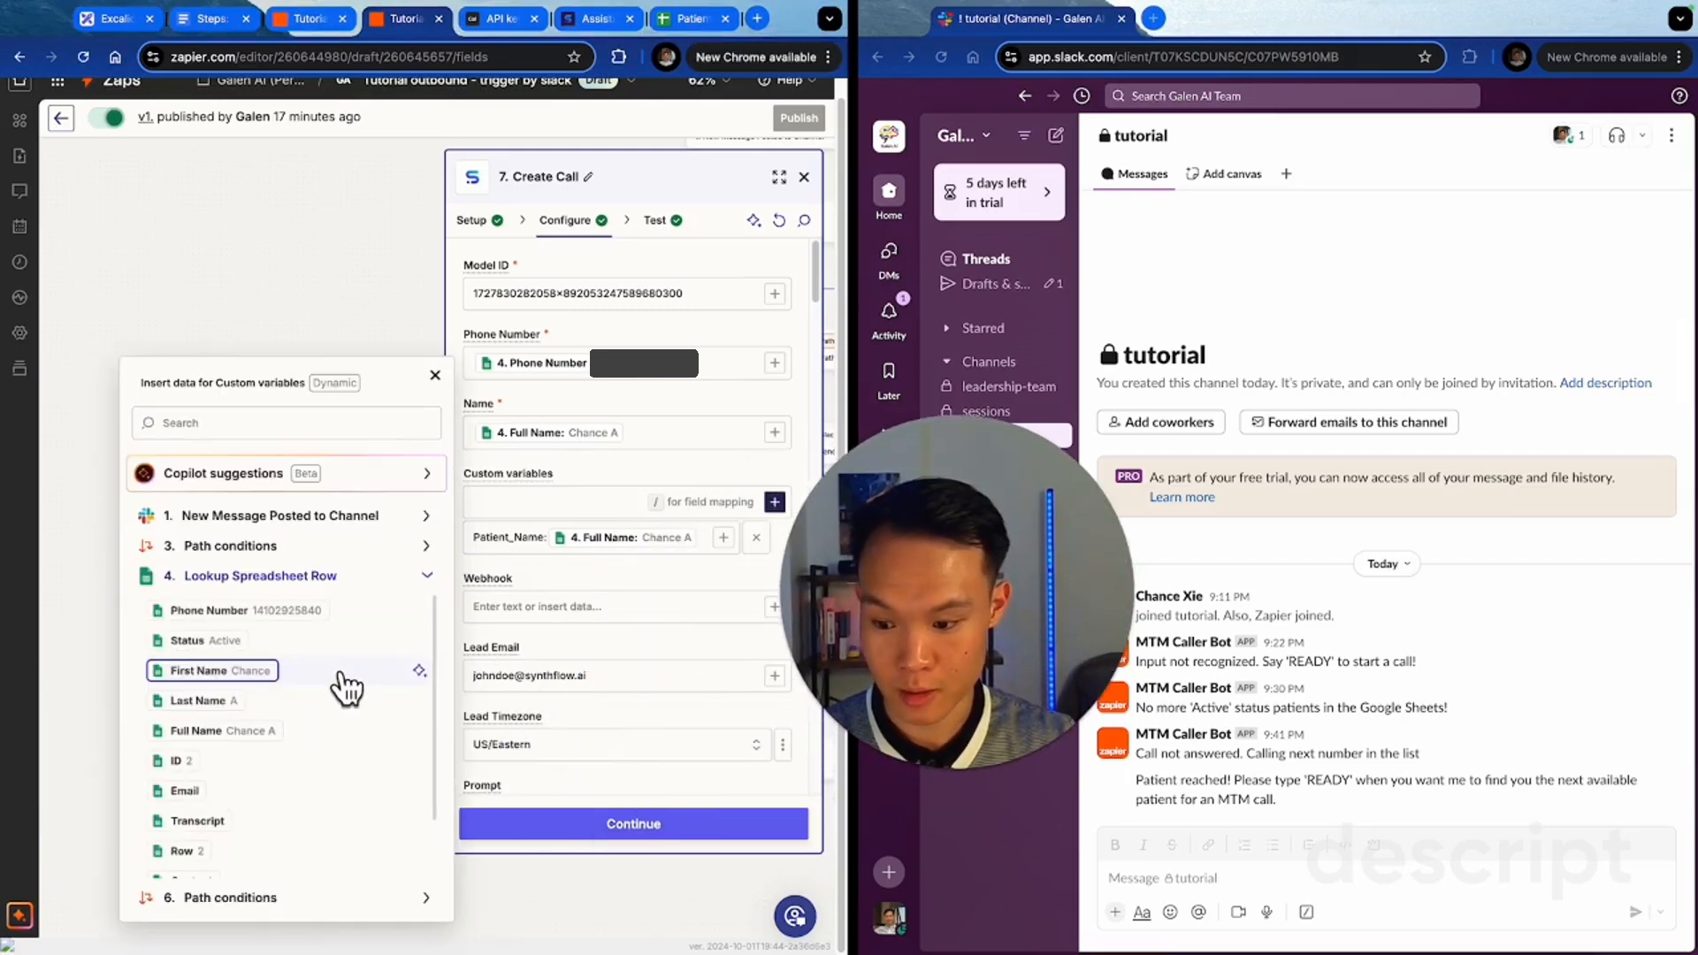
pyautogui.scroll(-1, 204, 778)
pyautogui.click(197, 768)
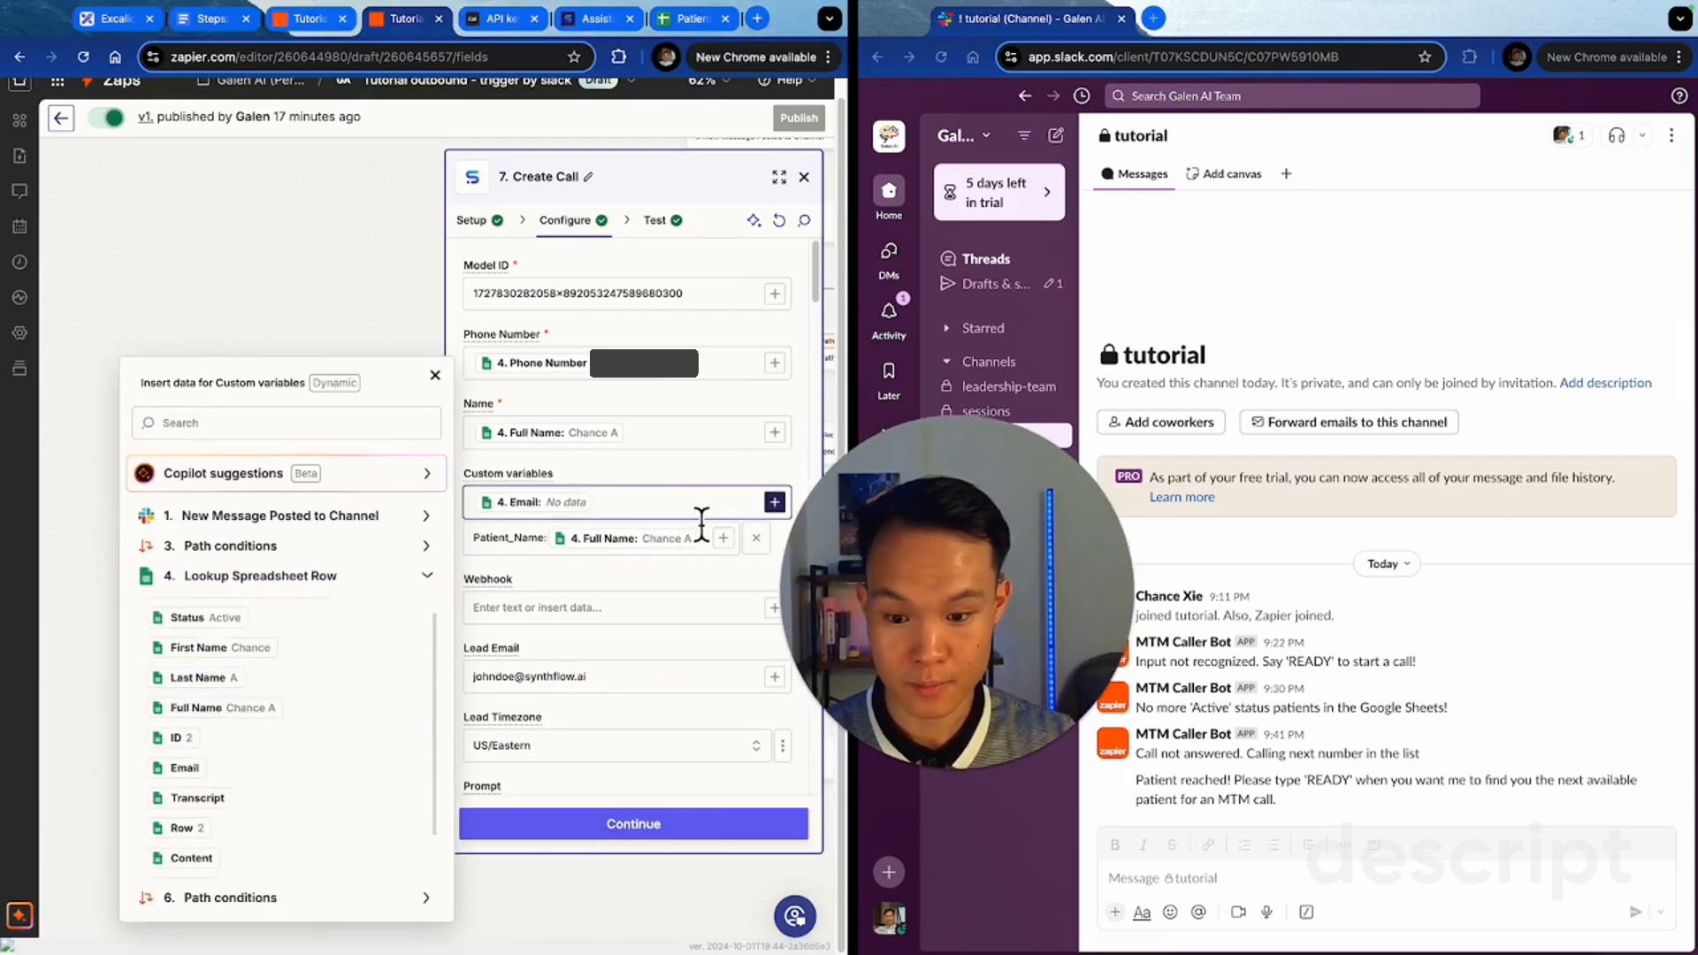
pyautogui.click(780, 519)
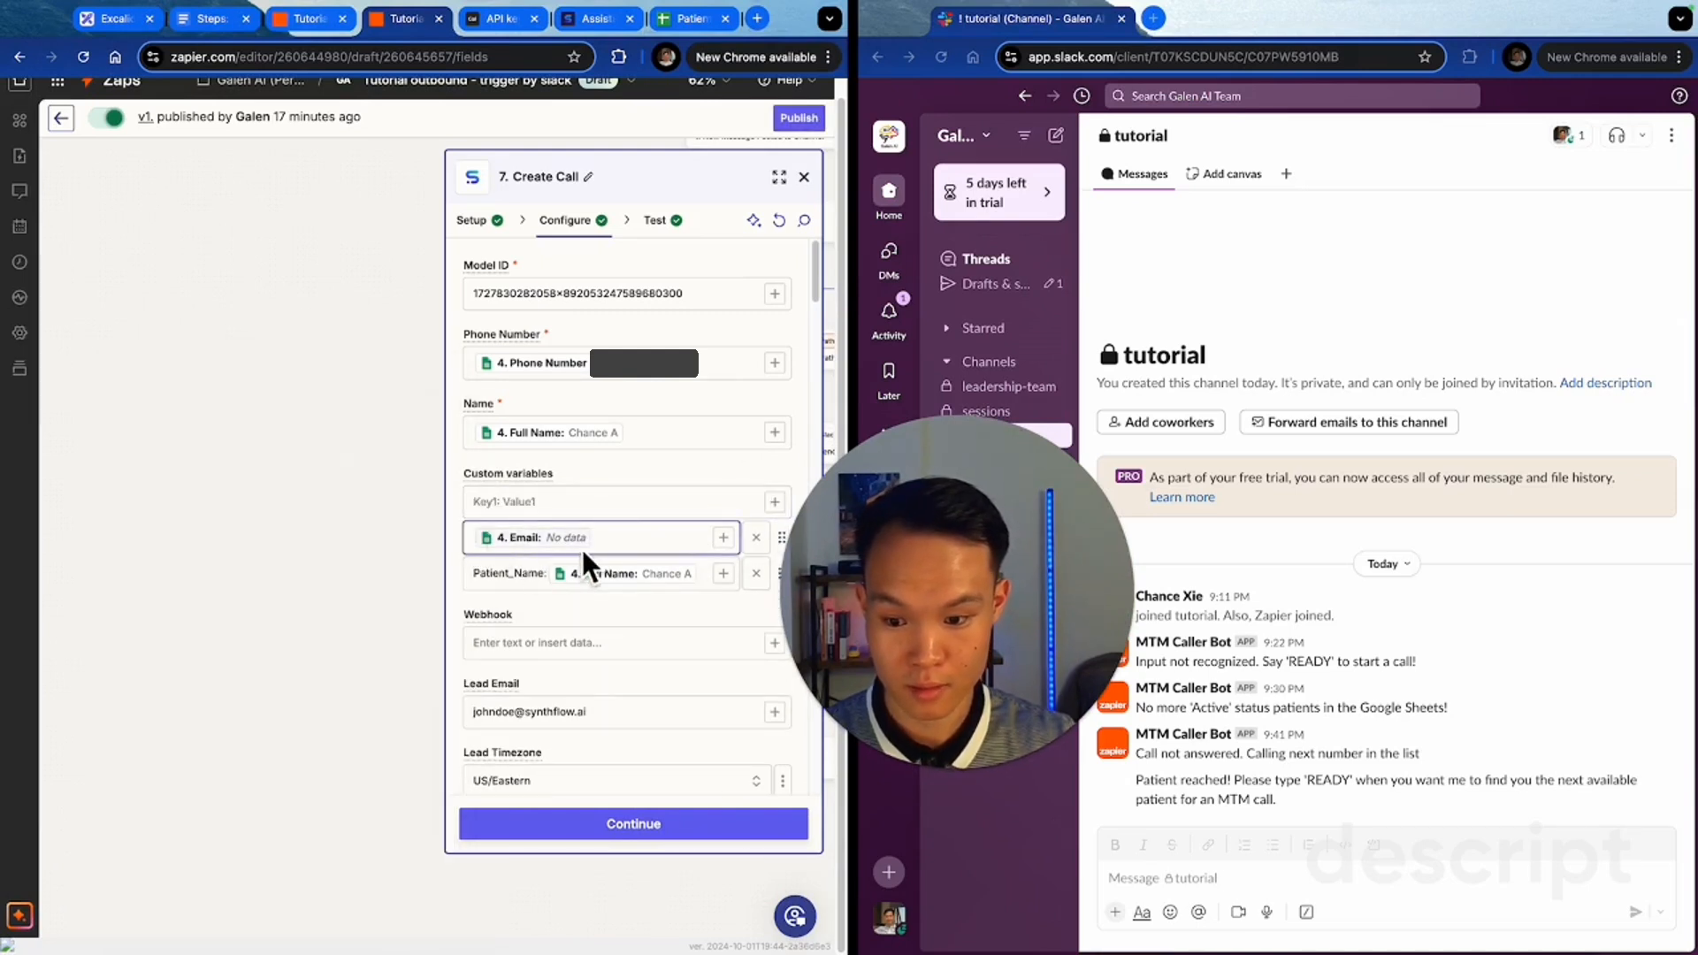
pyautogui.press('super+v')
pyautogui.write(':')
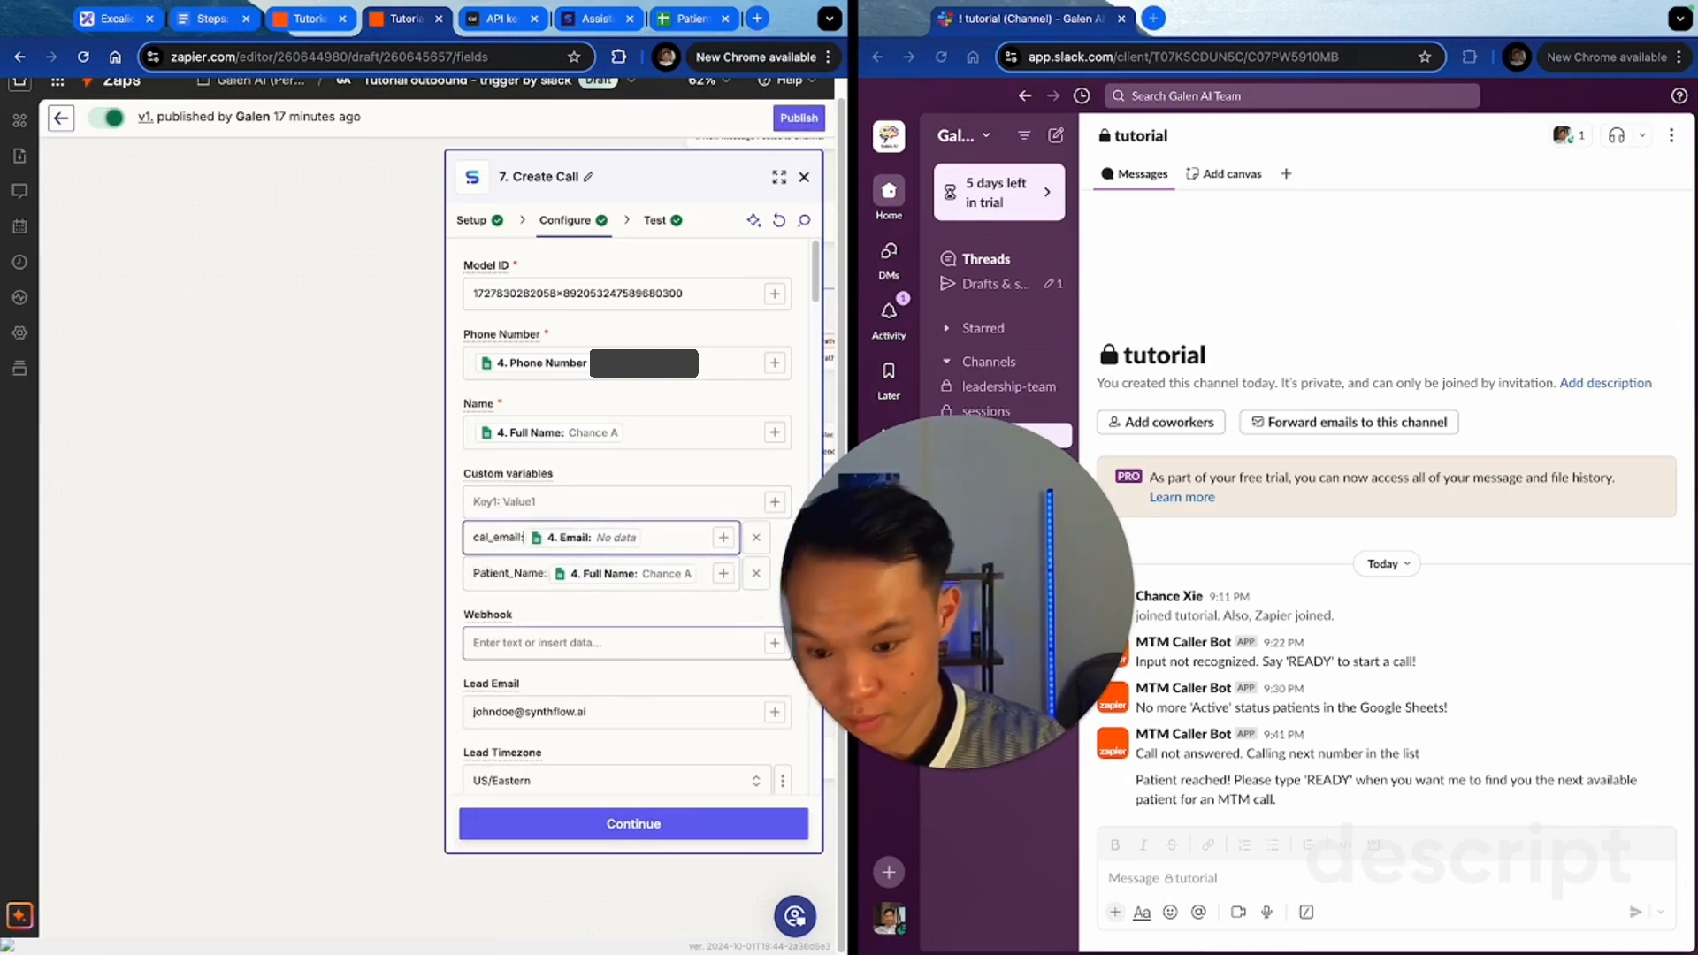
# - Publish the updated trigger by slack Zap as a new version without a version name, skipping the Create Call retest
pyautogui.click(591, 831)
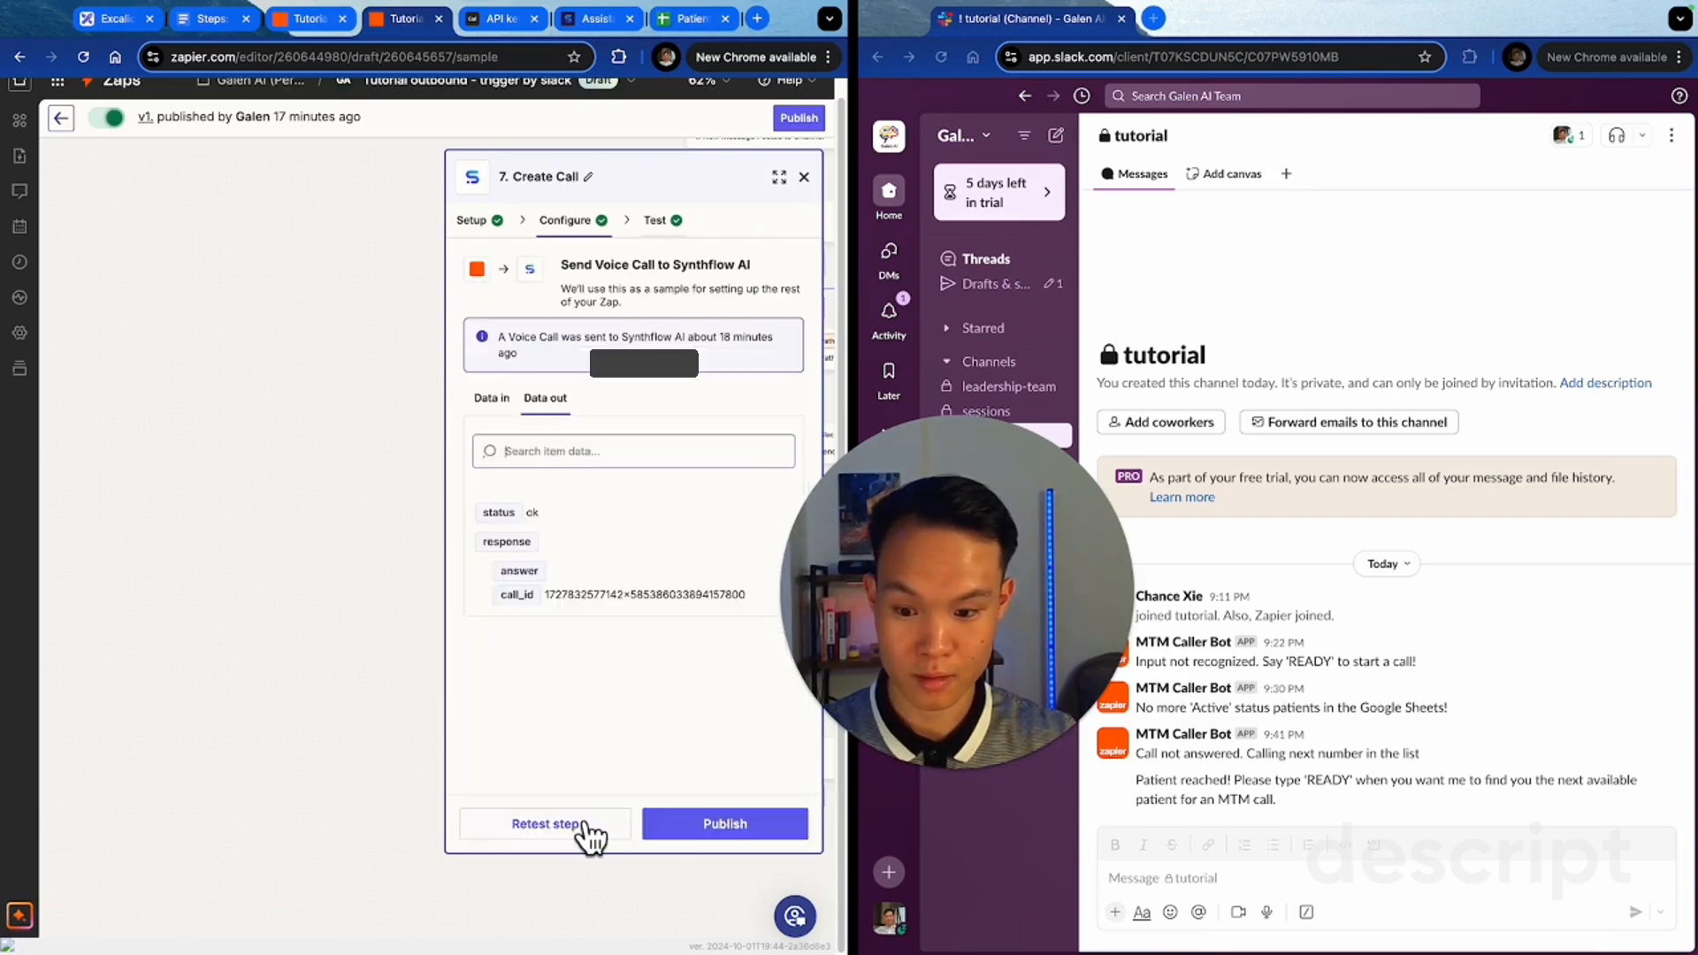
pyautogui.click(733, 833)
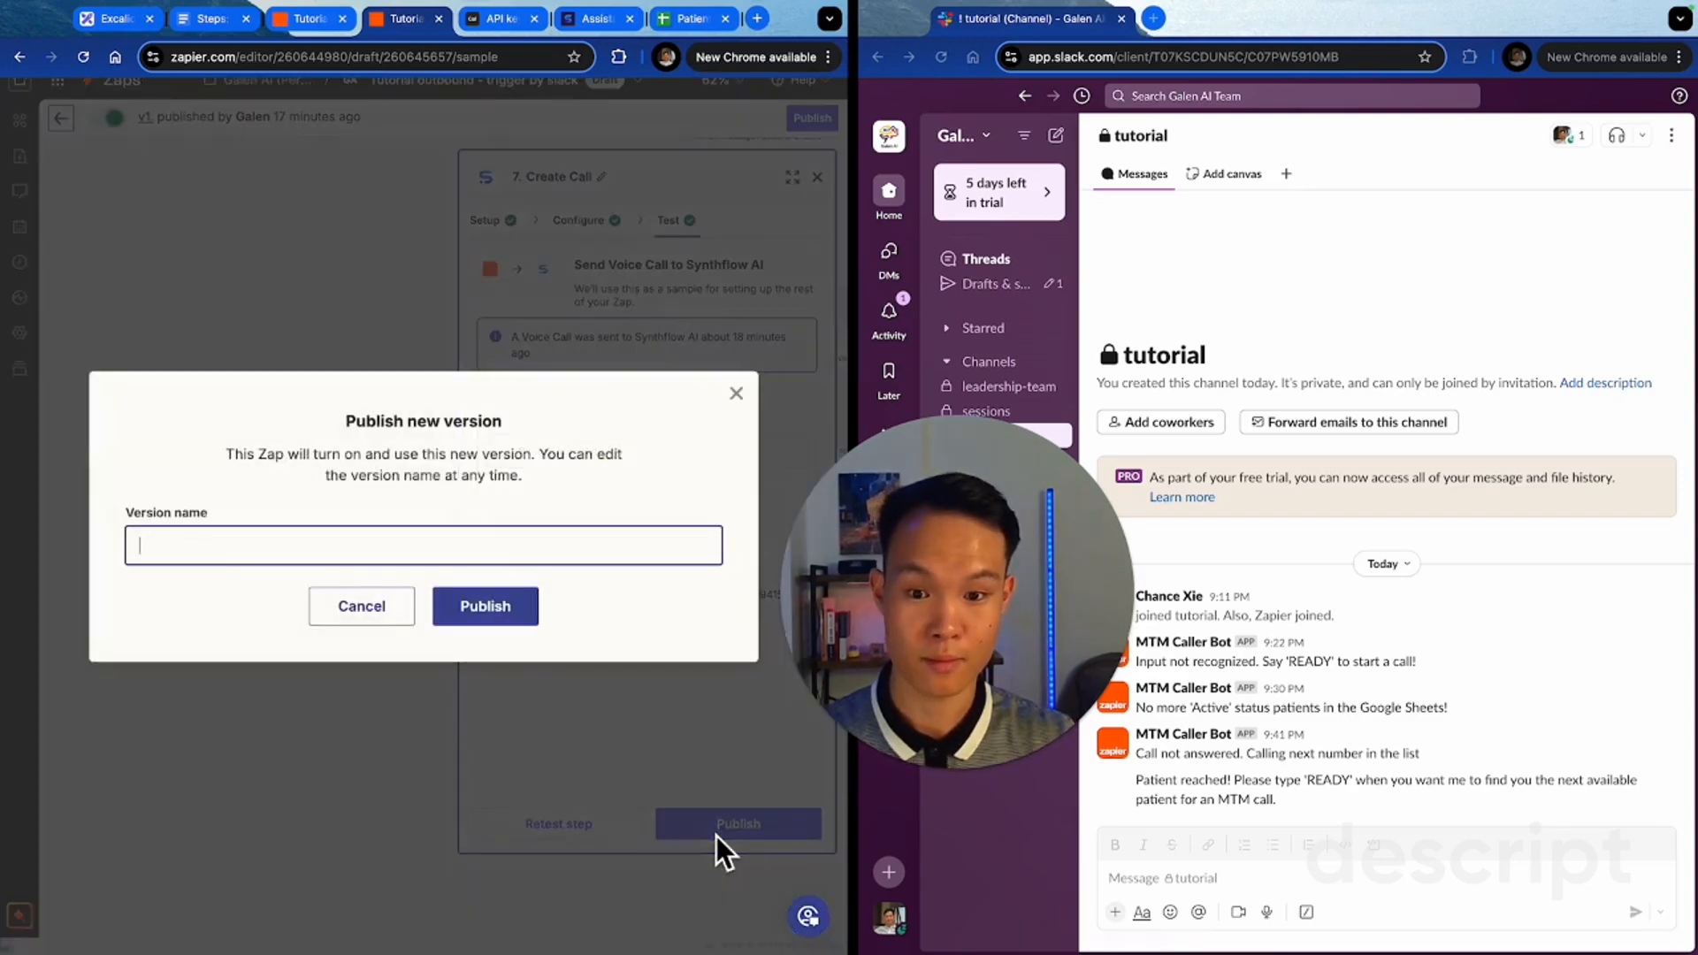
pyautogui.click(466, 610)
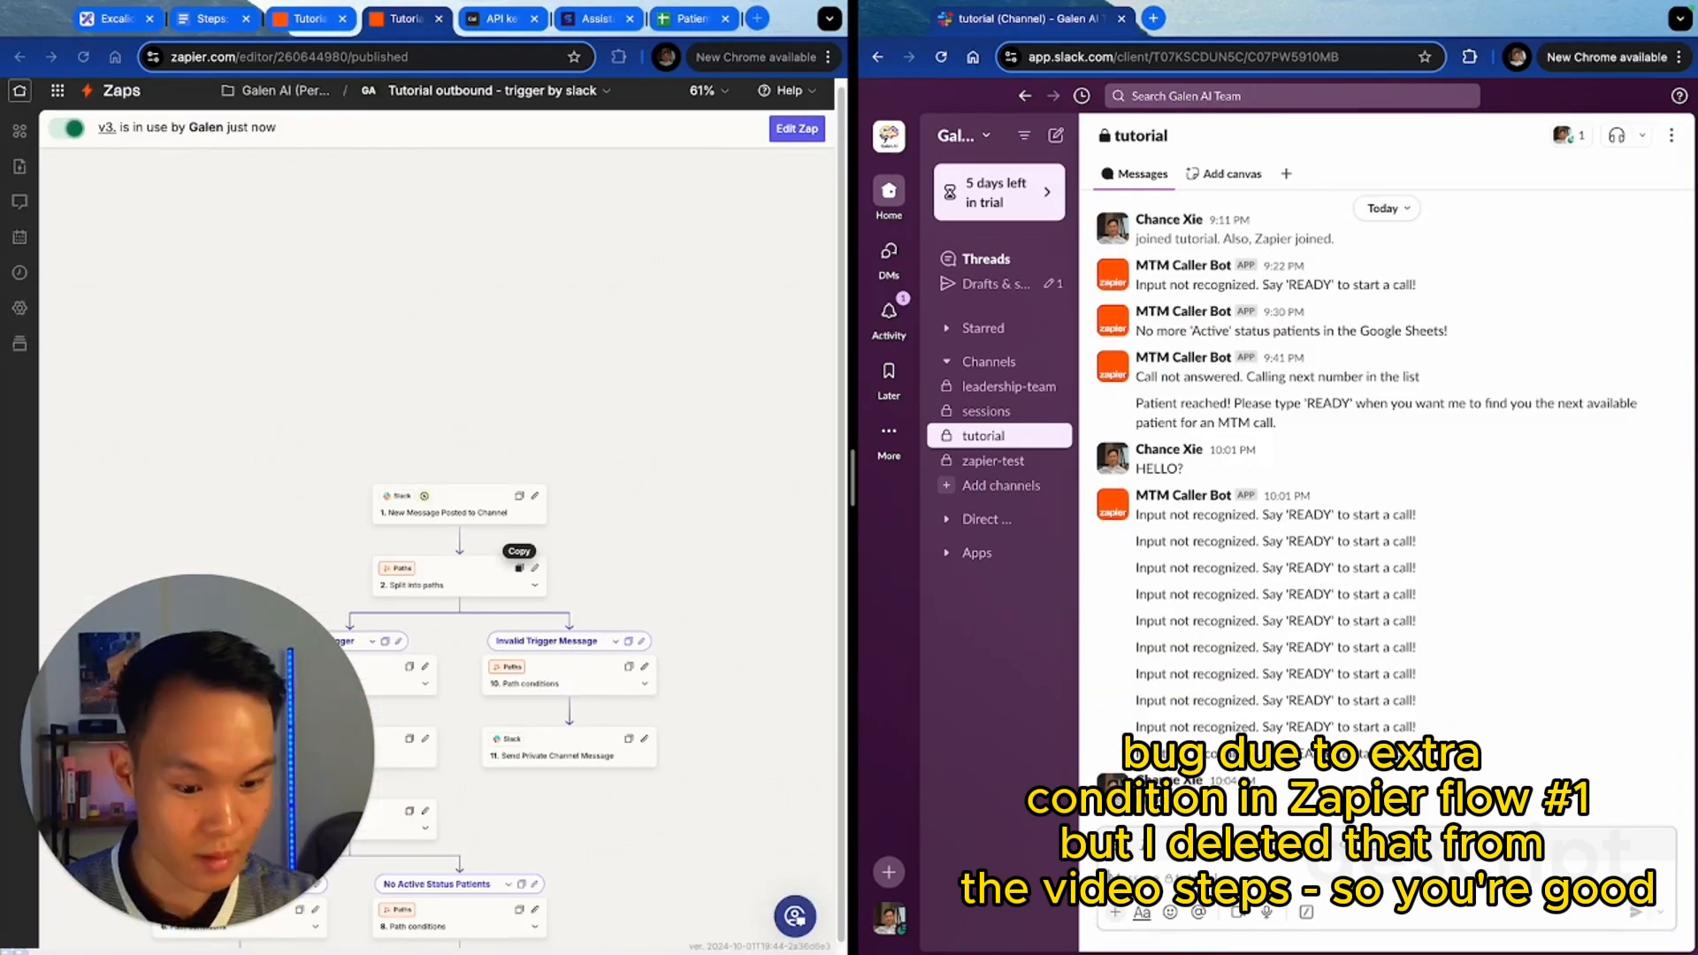
# - Bring up the Patient Information File beside Slack and send READY in the tutorial channel to start calling
pyautogui.tripleClick(1262, 515)
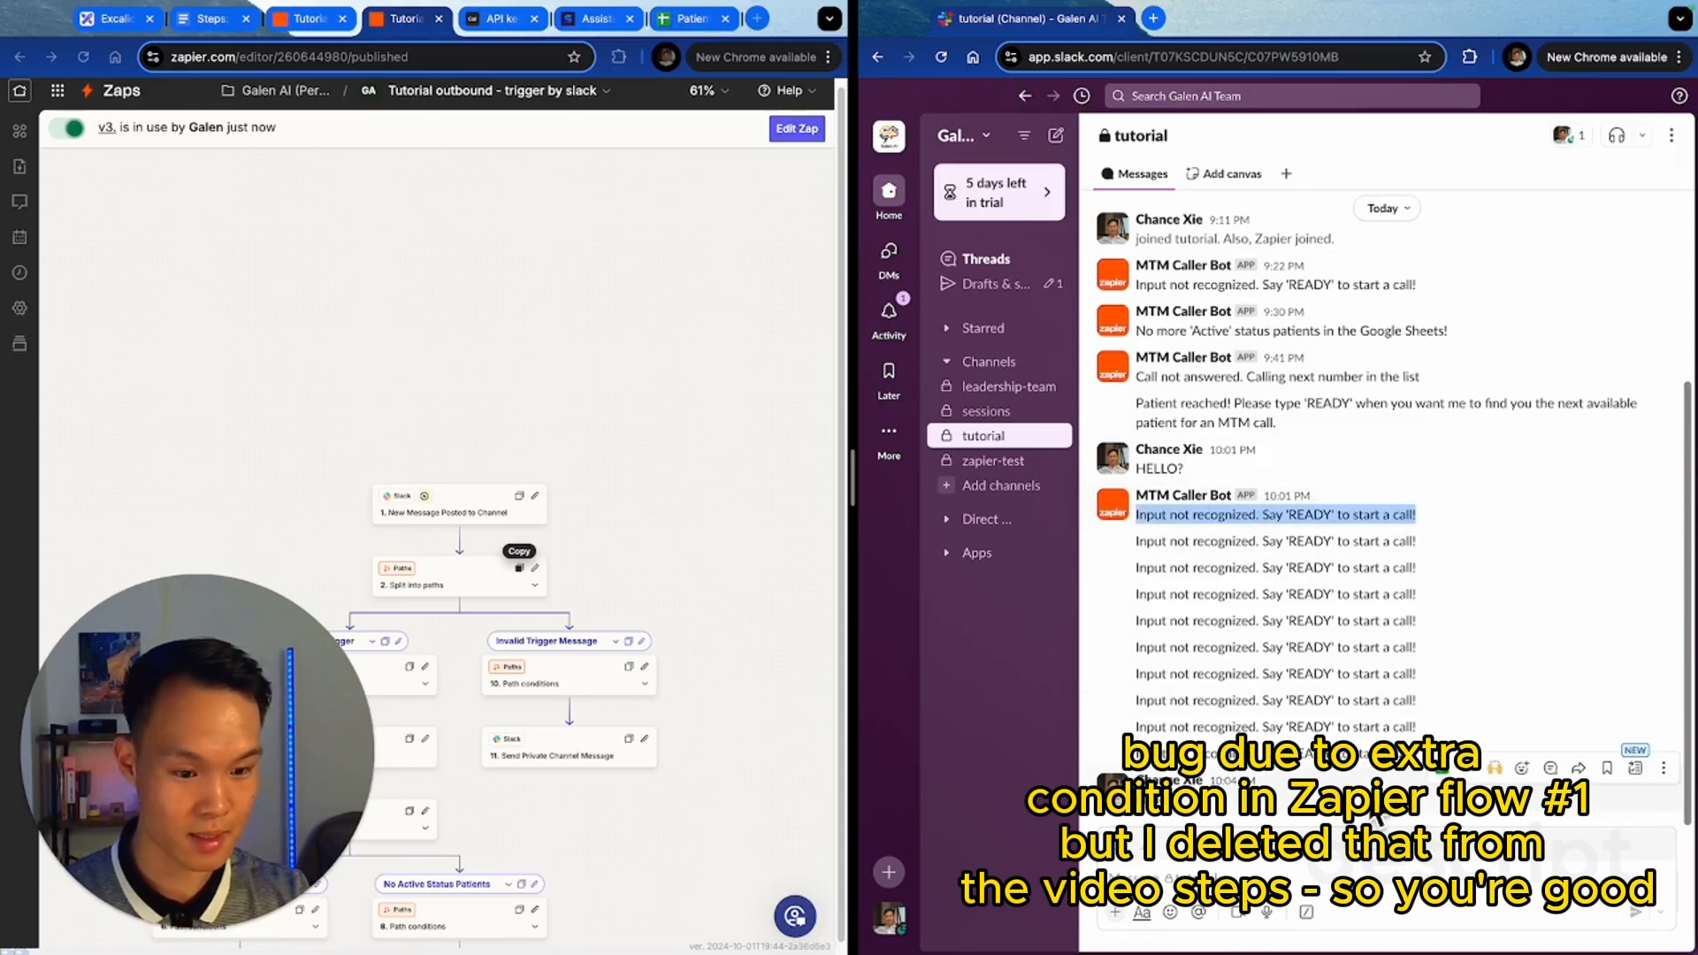
pyautogui.click(1471, 907)
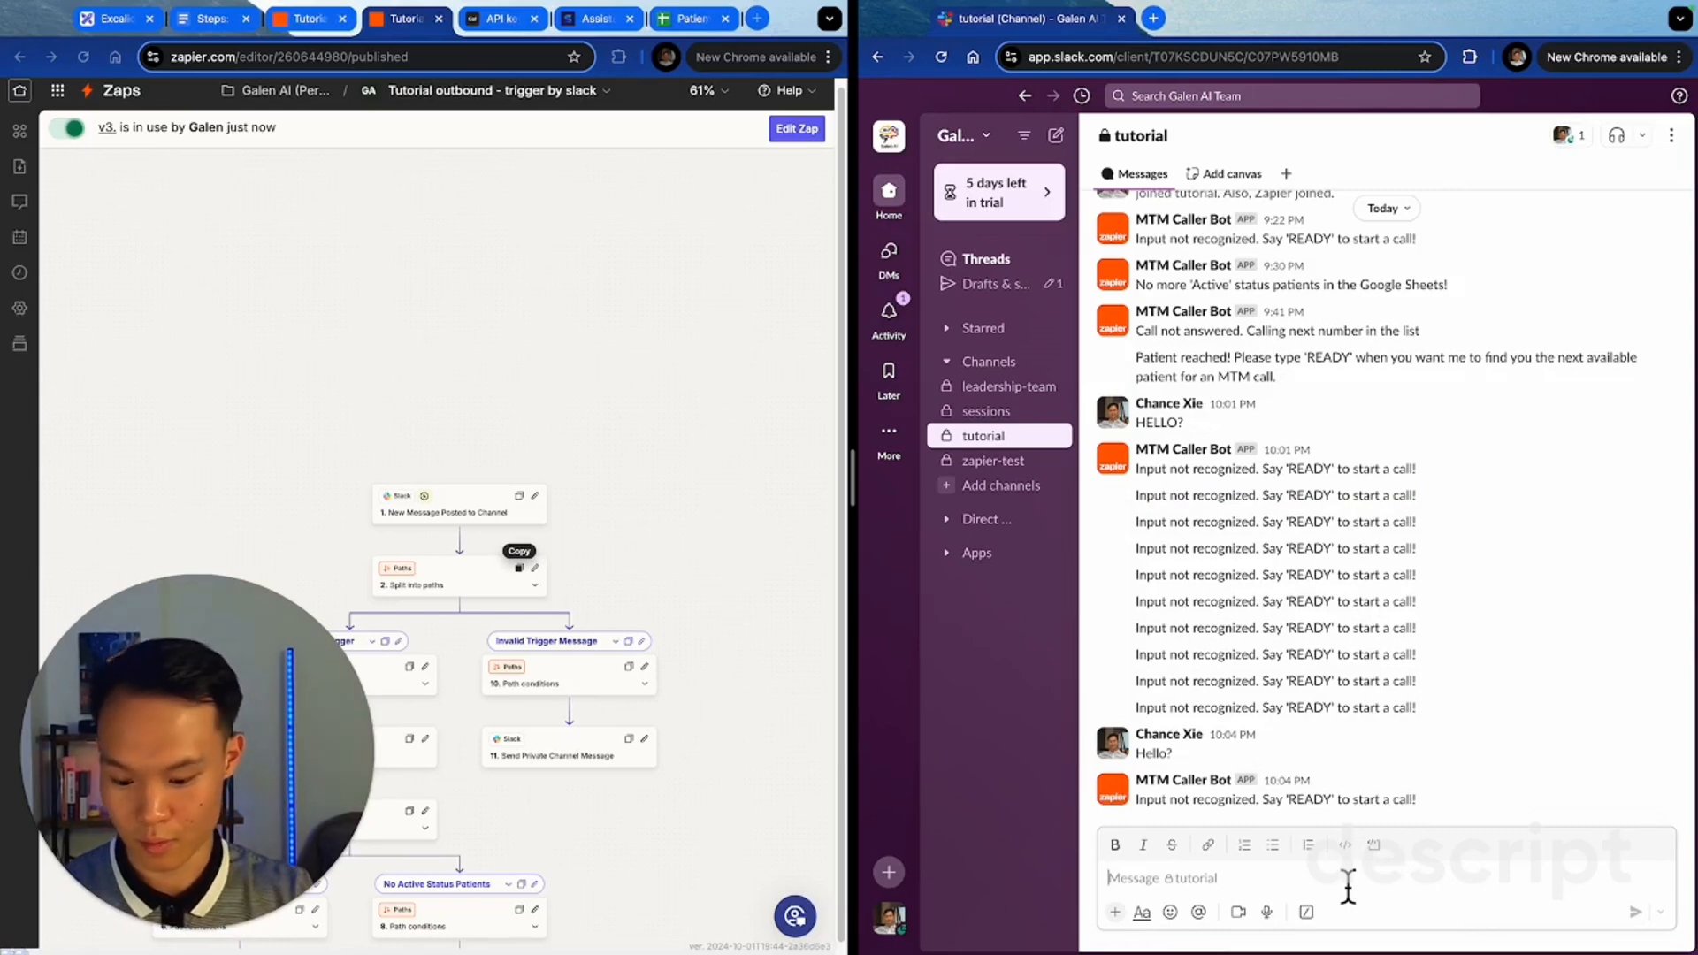
pyautogui.write('READY')
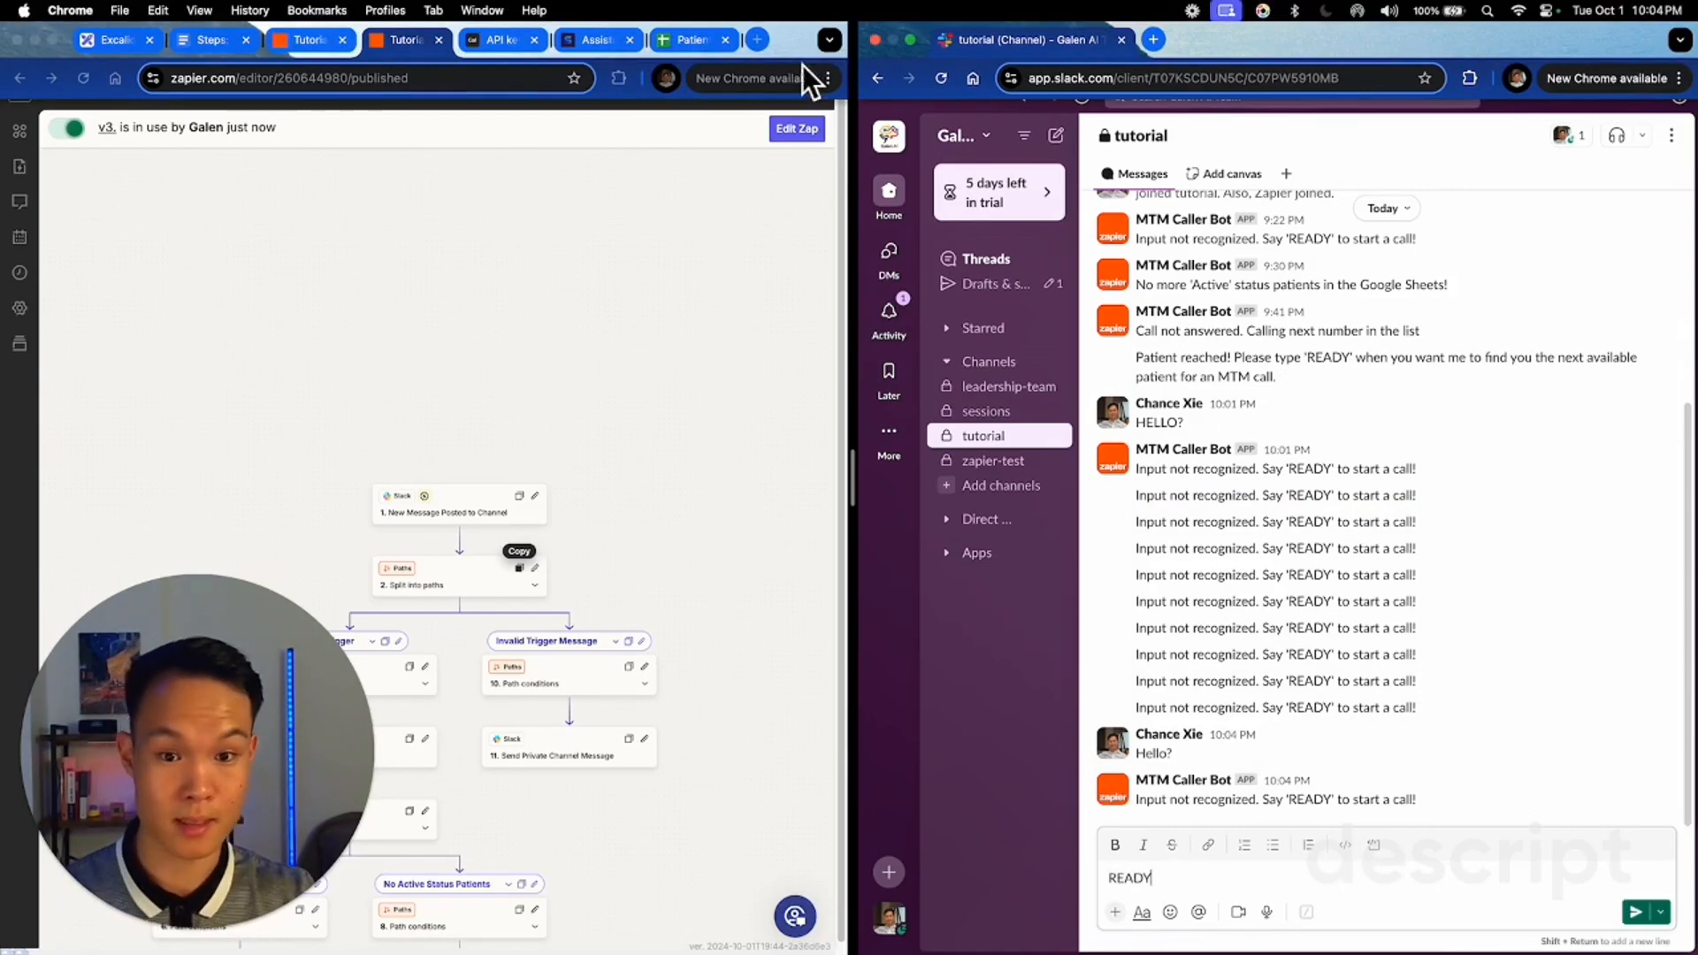
pyautogui.click(684, 41)
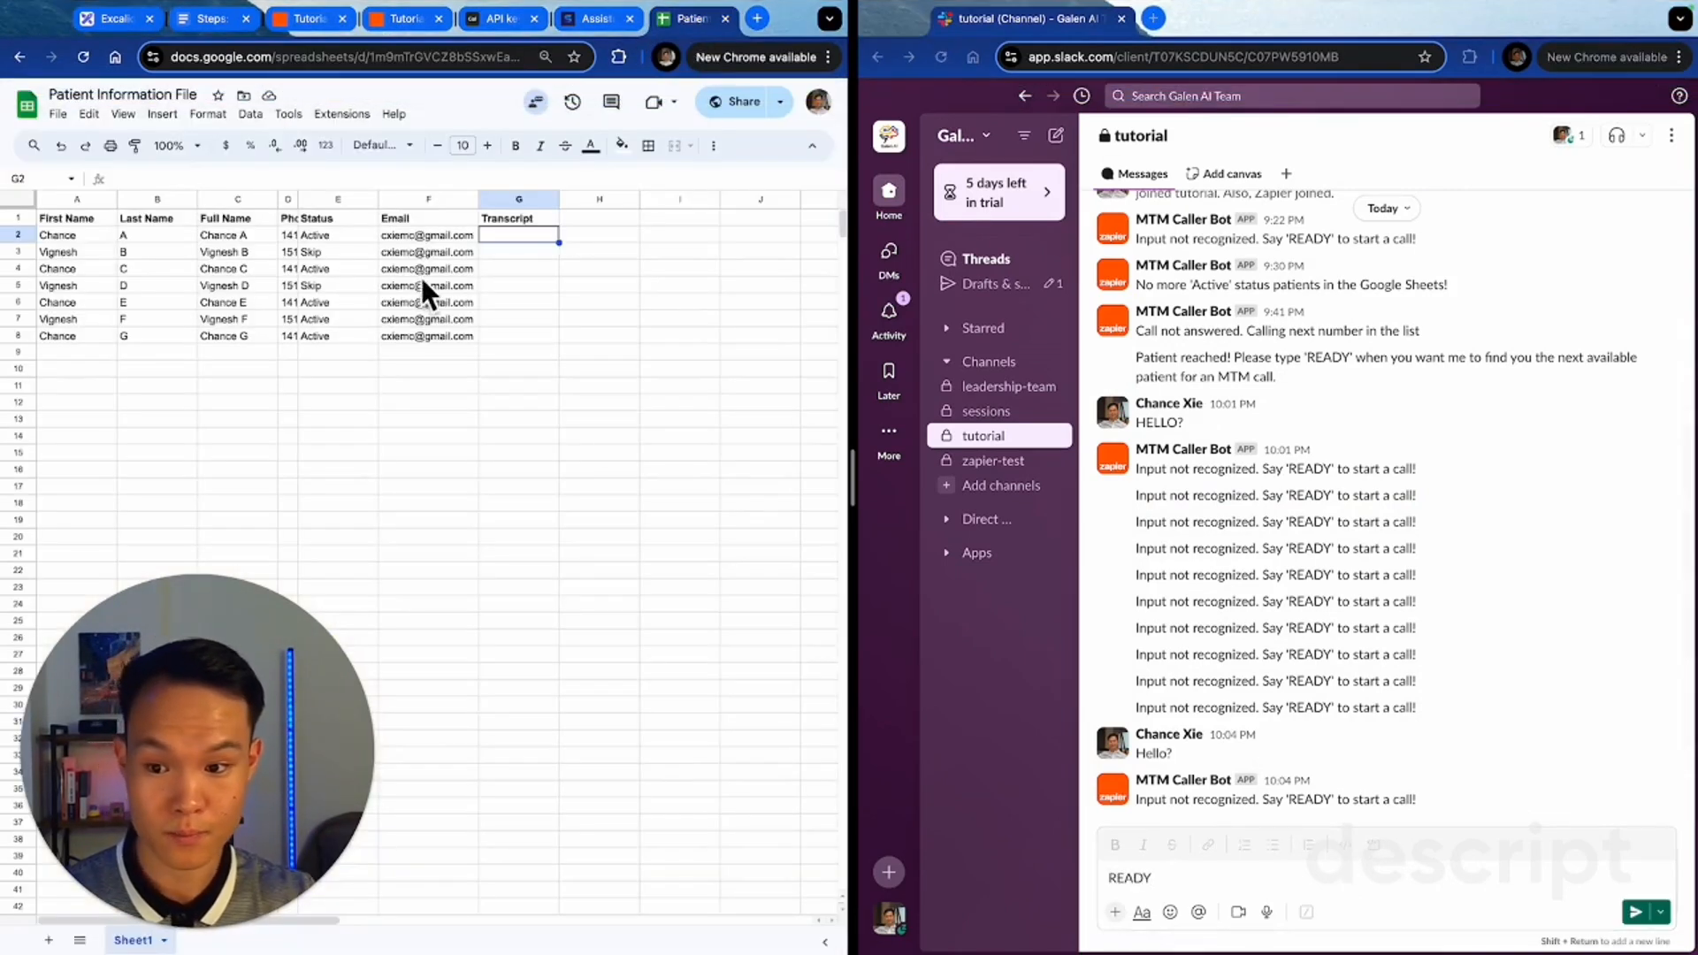
pyautogui.click(62, 237)
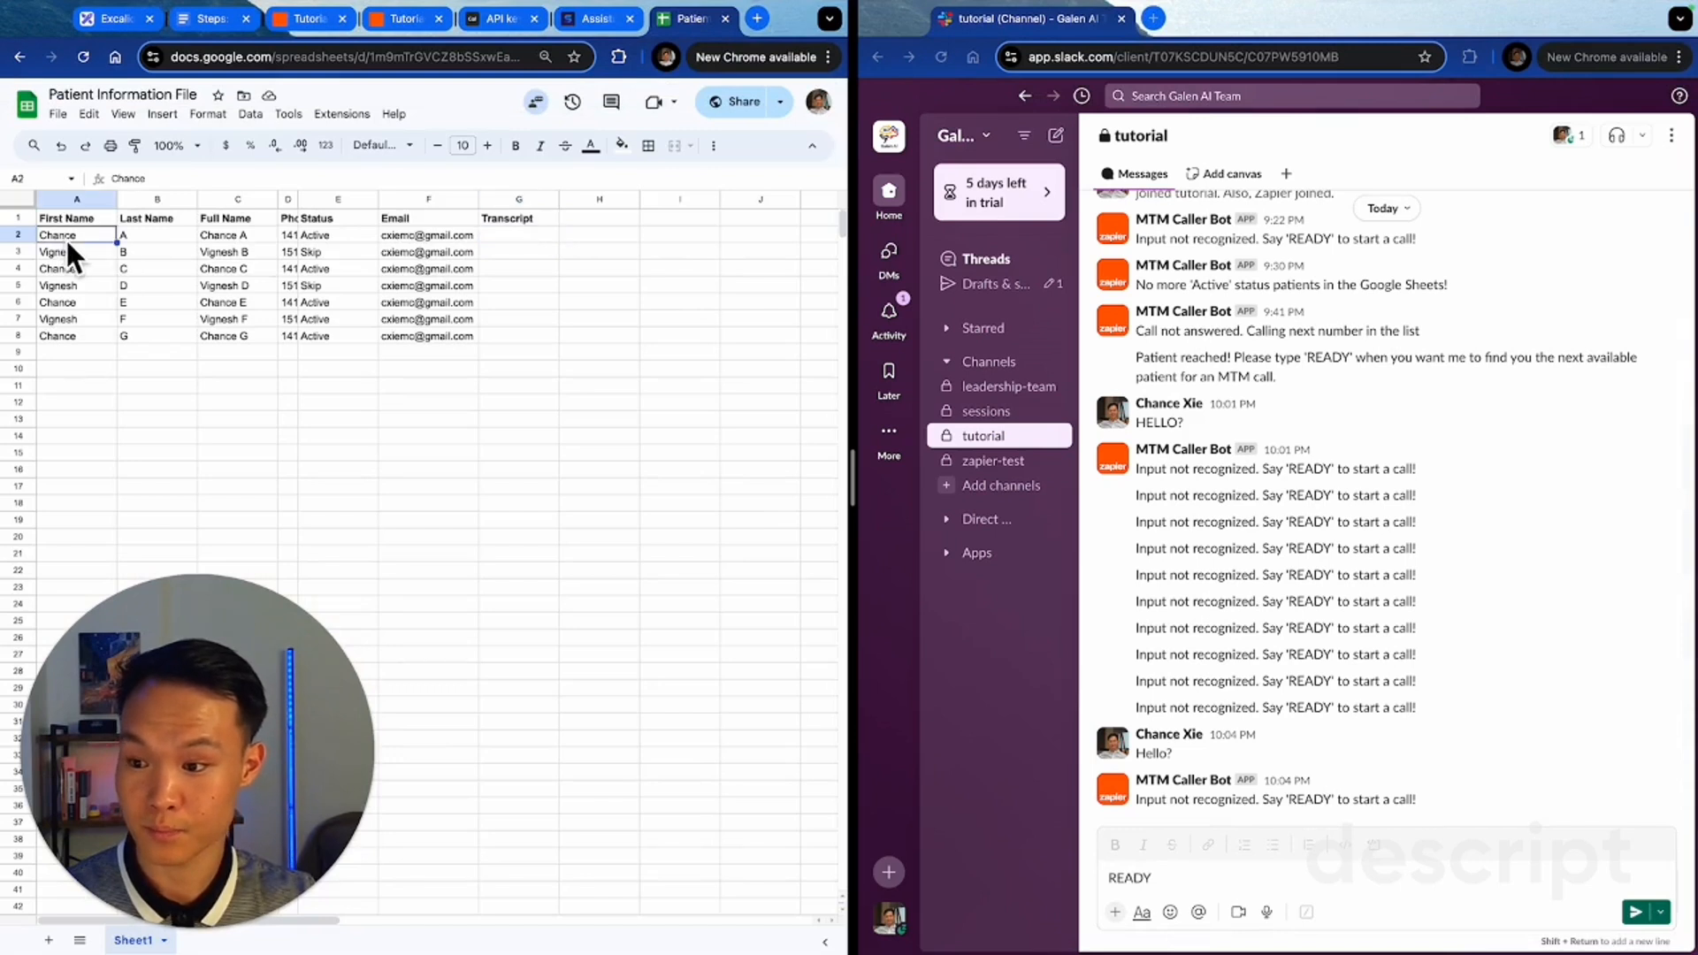
pyautogui.click(1647, 918)
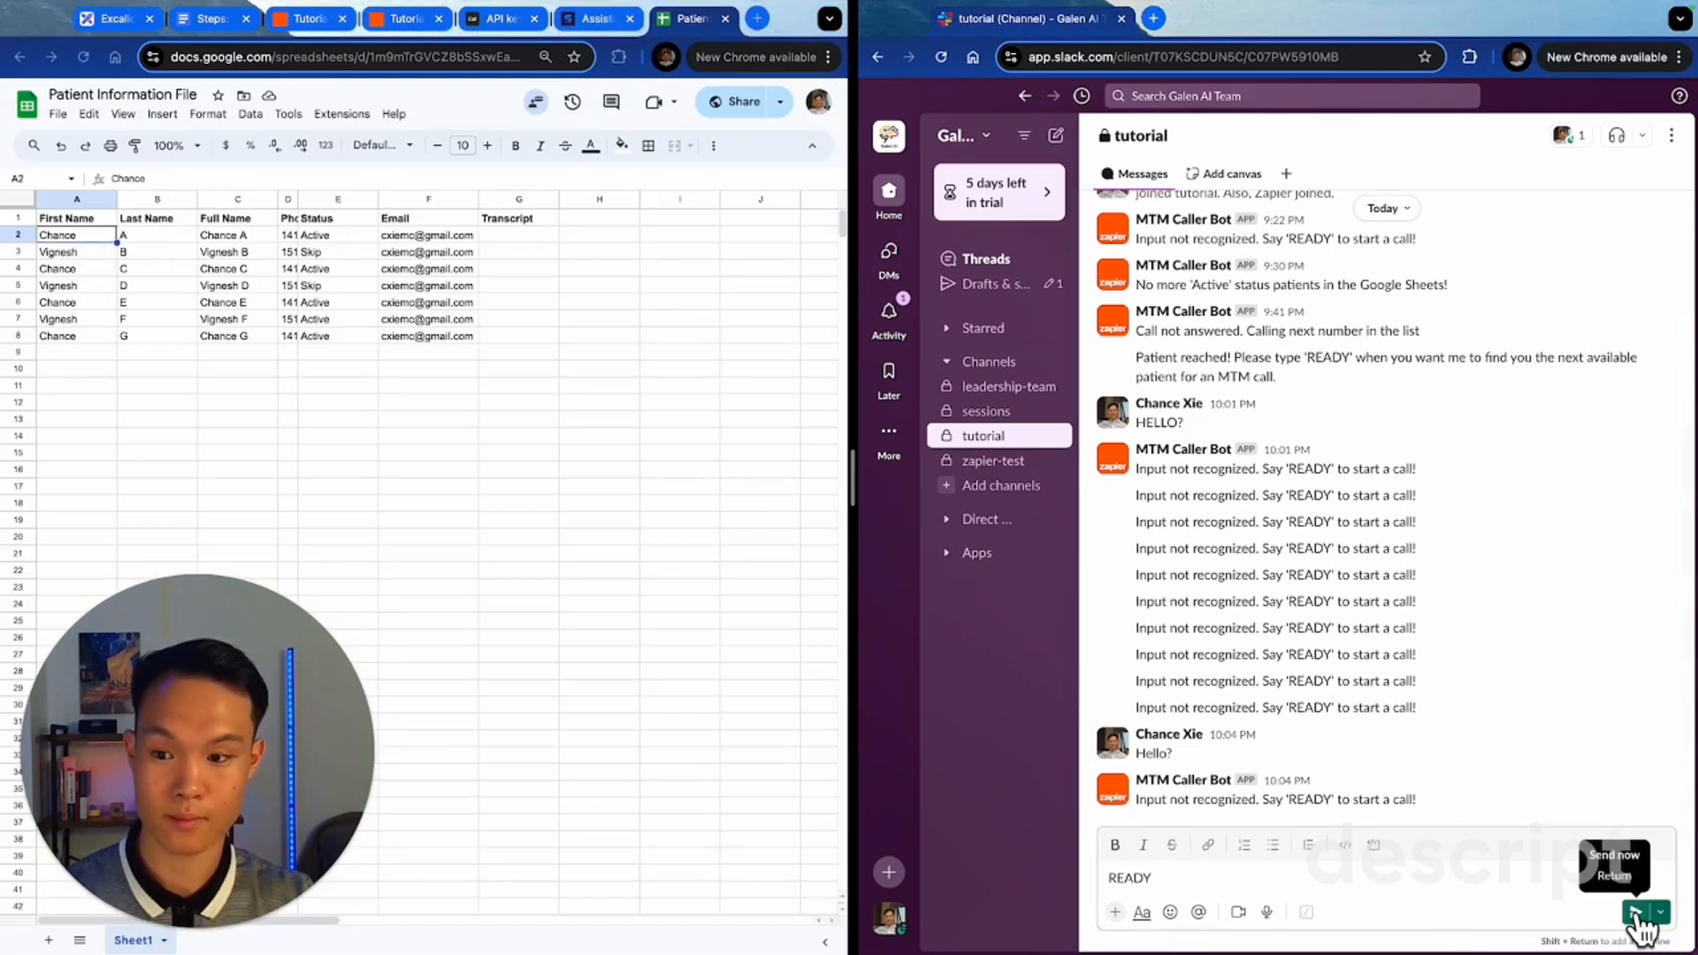
pyautogui.click(1637, 913)
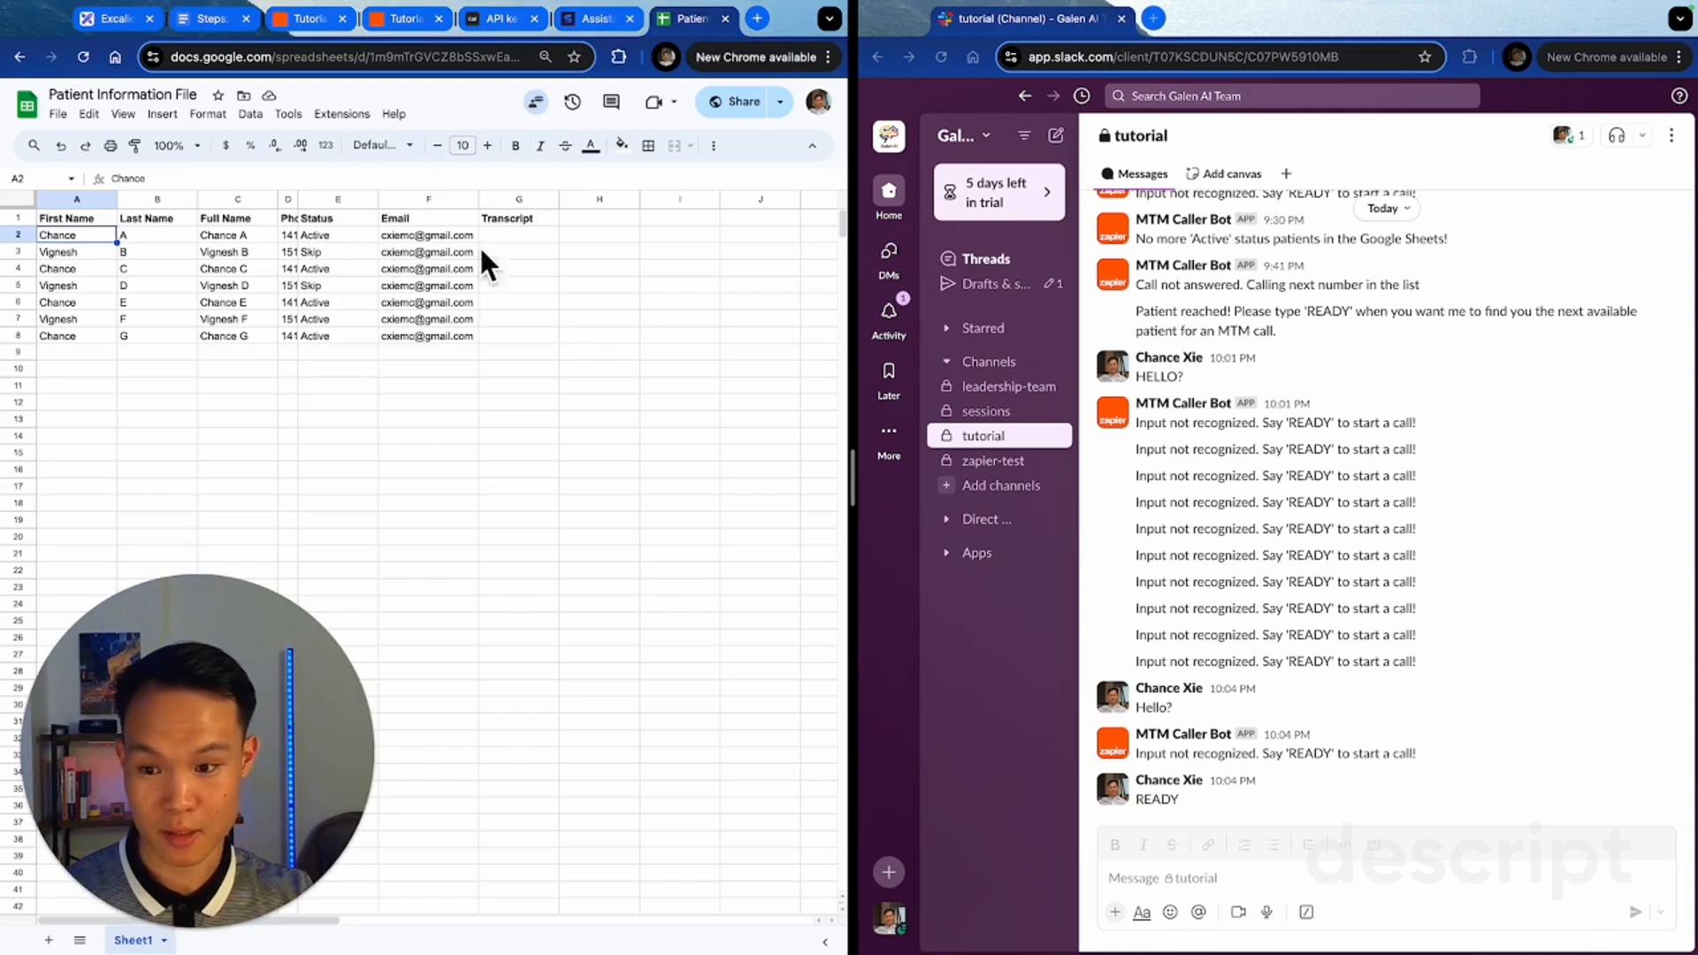
# - Examine the Transcript in row 2, the patients in rows 3 and 4, and the MTM Caller Bot's latest Slack message
pyautogui.click(537, 239)
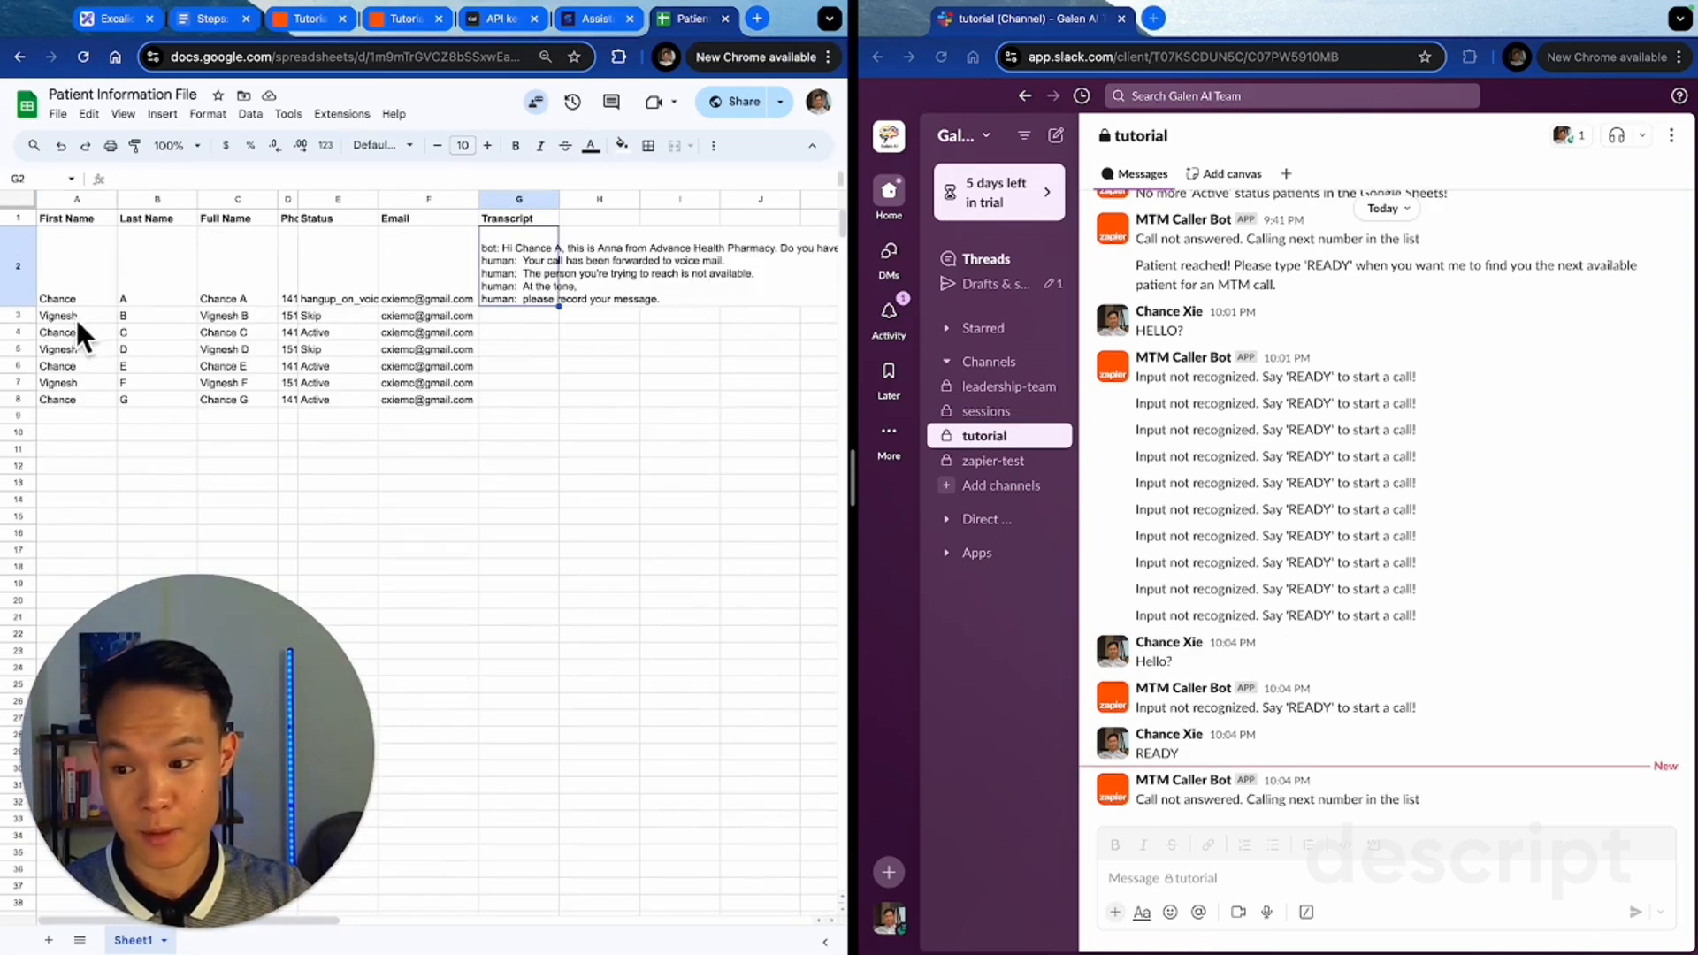
pyautogui.moveTo(76, 316); pyautogui.dragTo(396, 322)
pyautogui.click(329, 320)
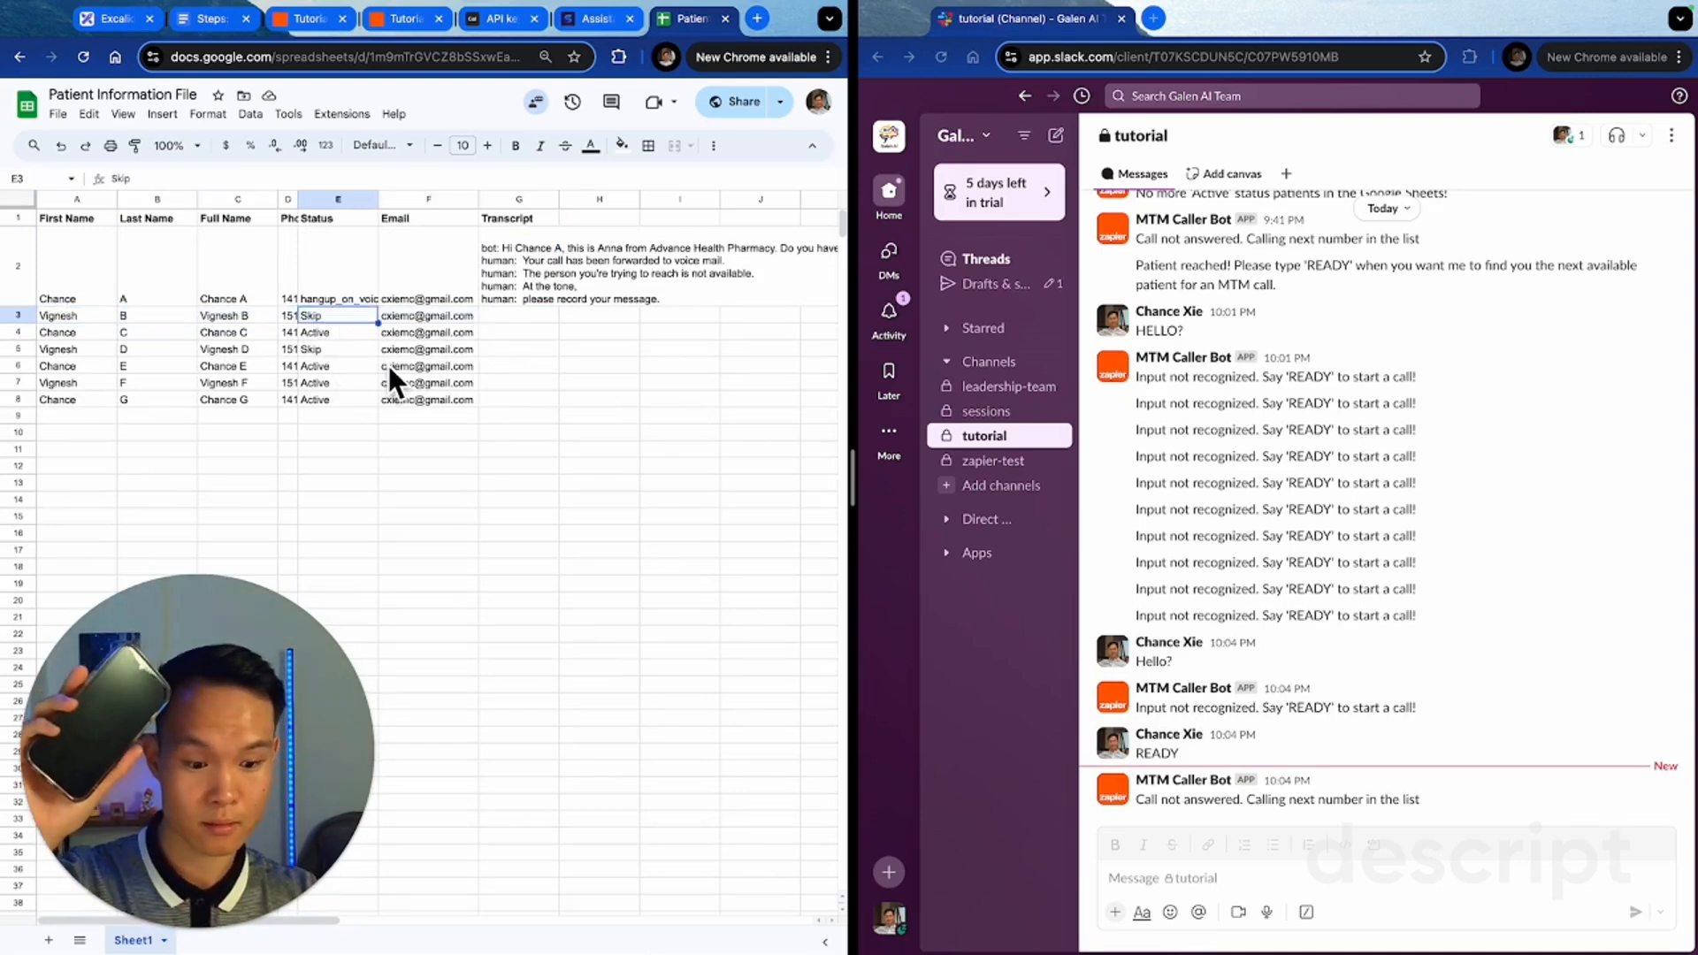
pyautogui.tripleClick(1337, 806)
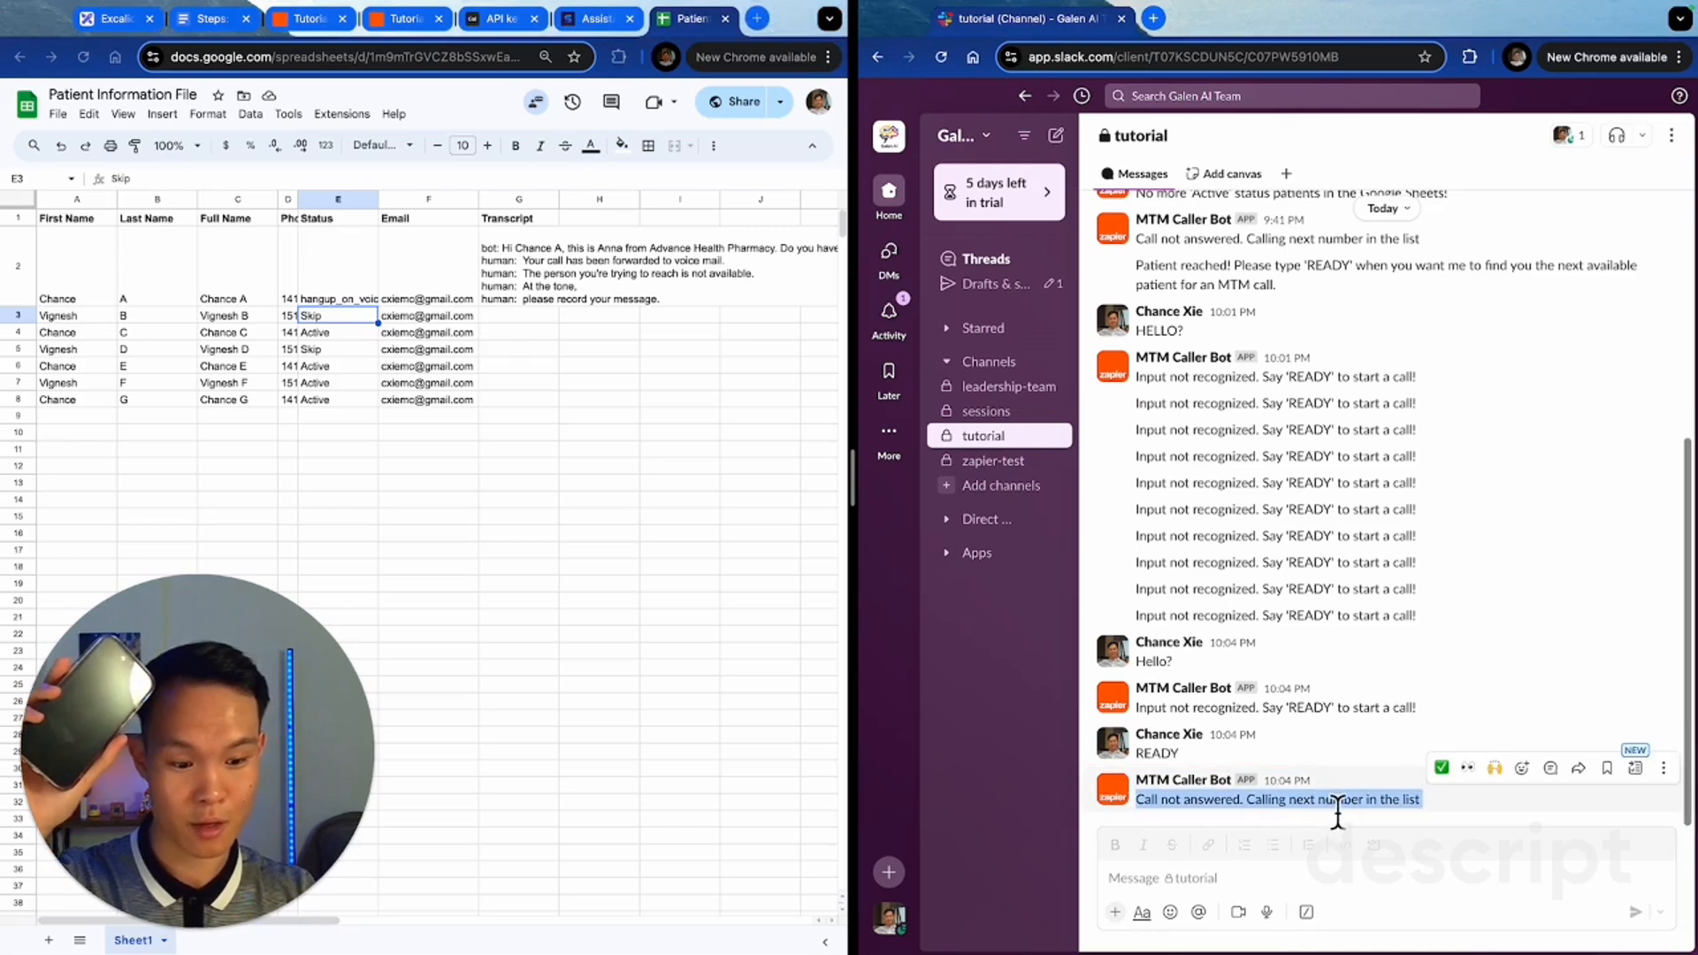
pyautogui.click(1337, 812)
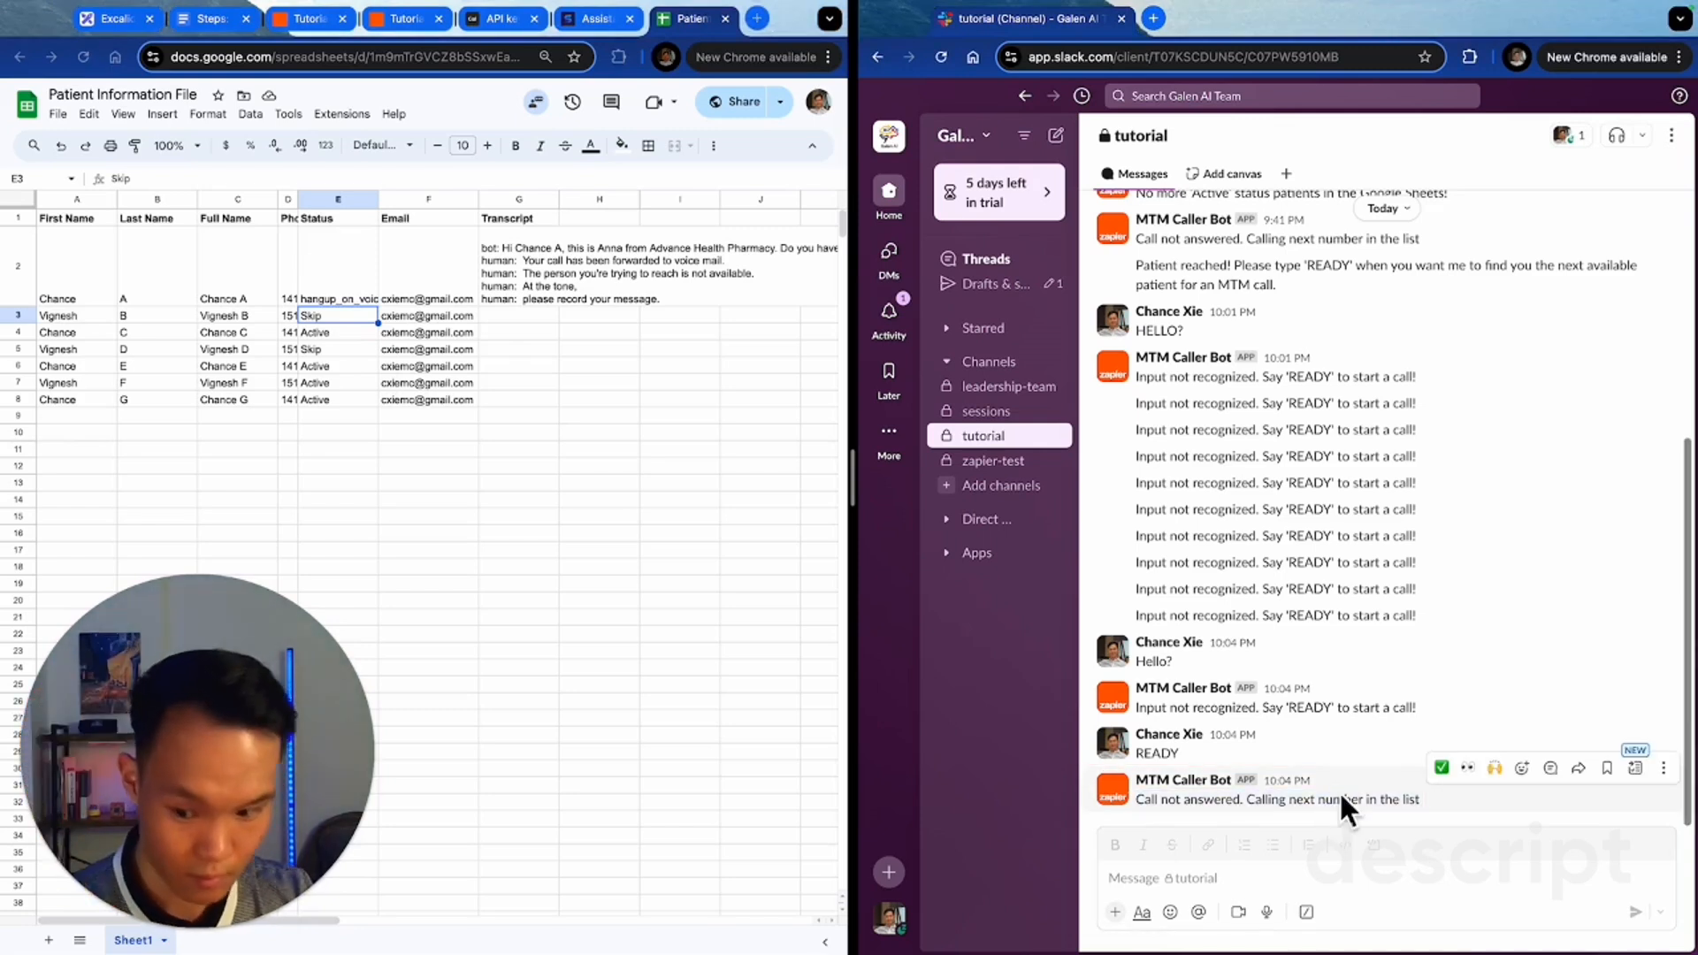
pyautogui.click(246, 334)
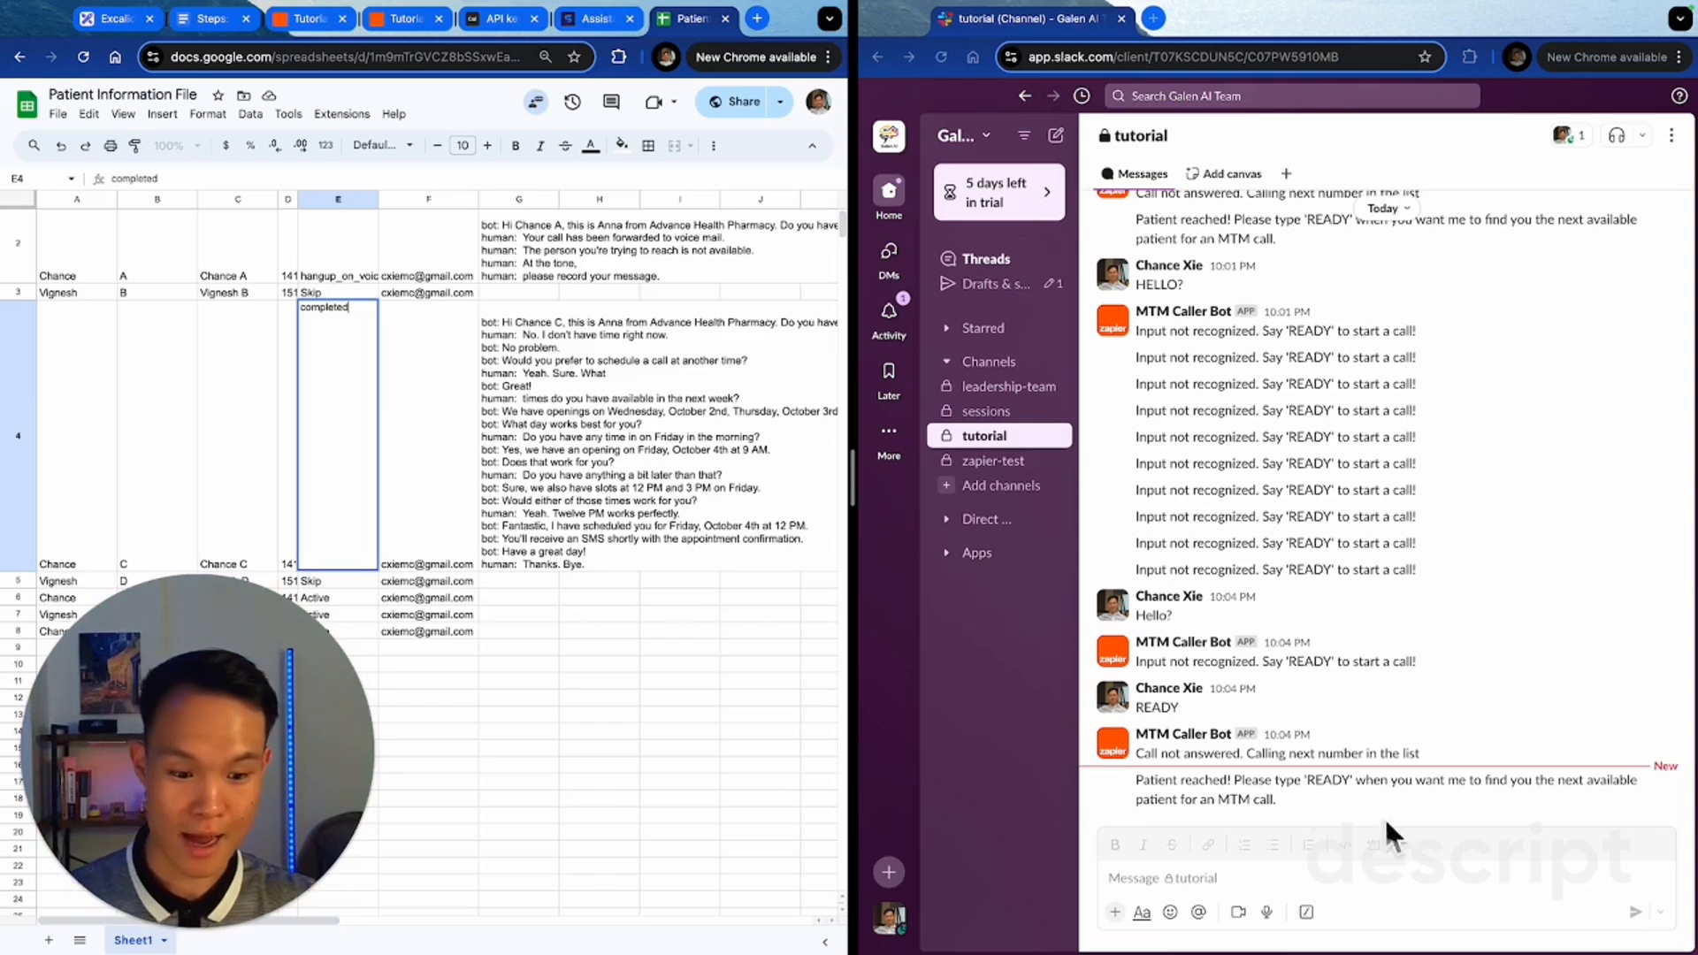
# - Send READY again in the tutorial channel to request a call to the next available patient
pyautogui.doubleClick(1329, 780)
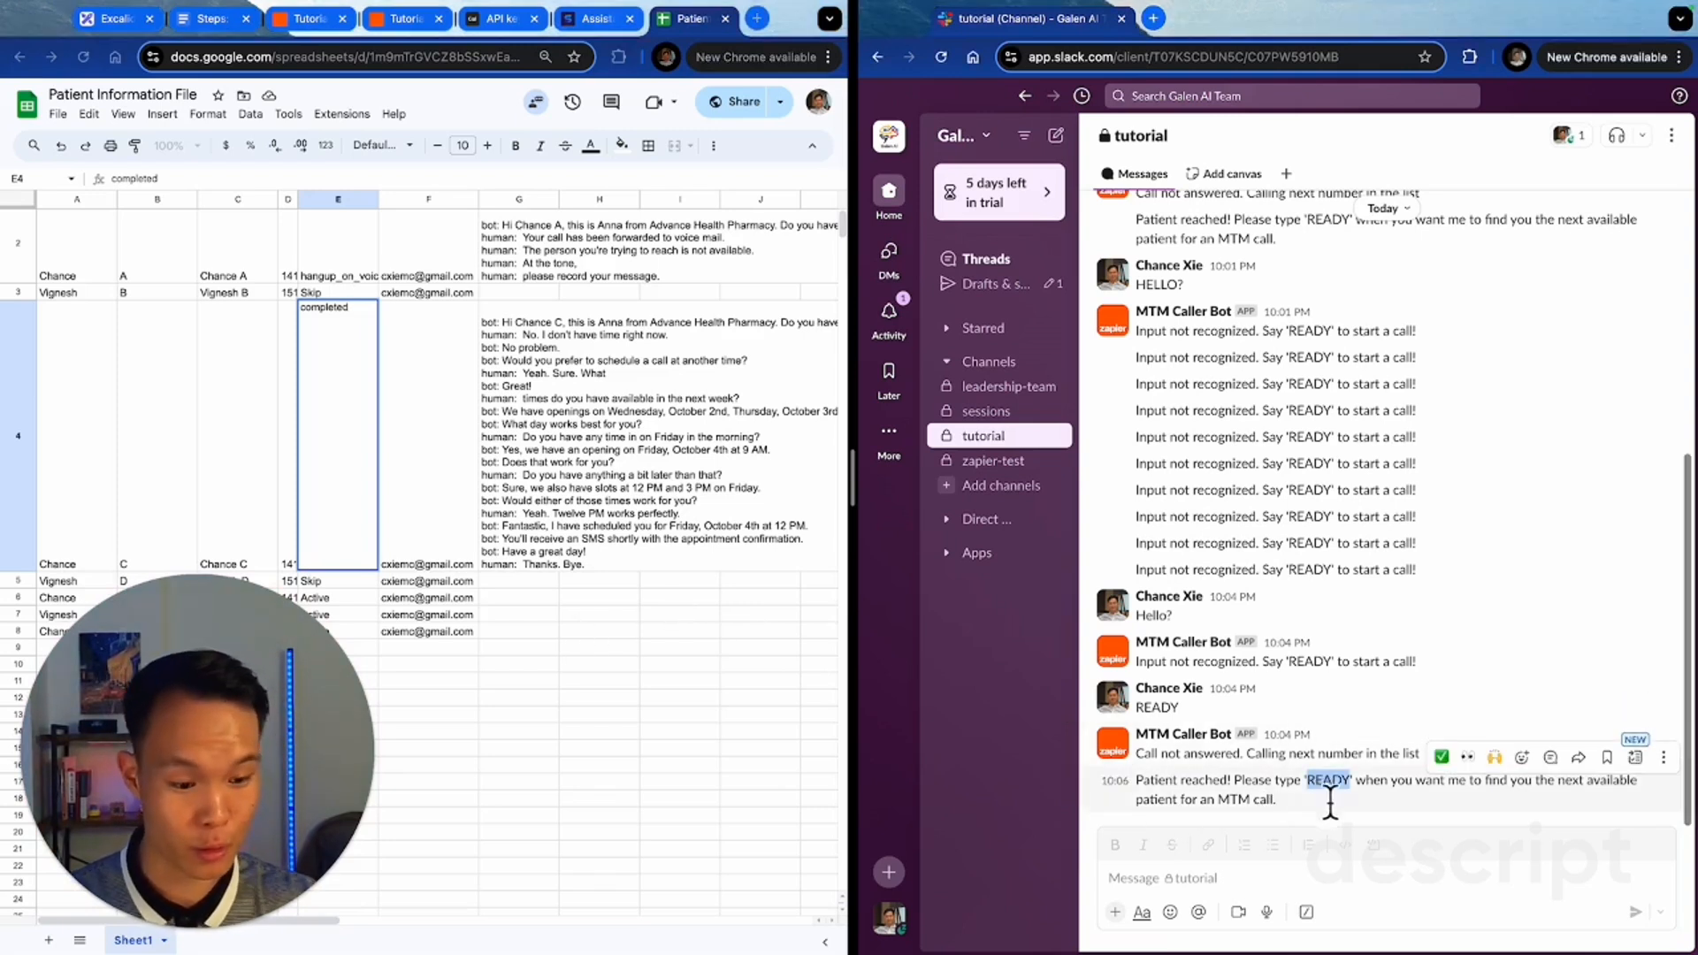
pyautogui.click(1362, 892)
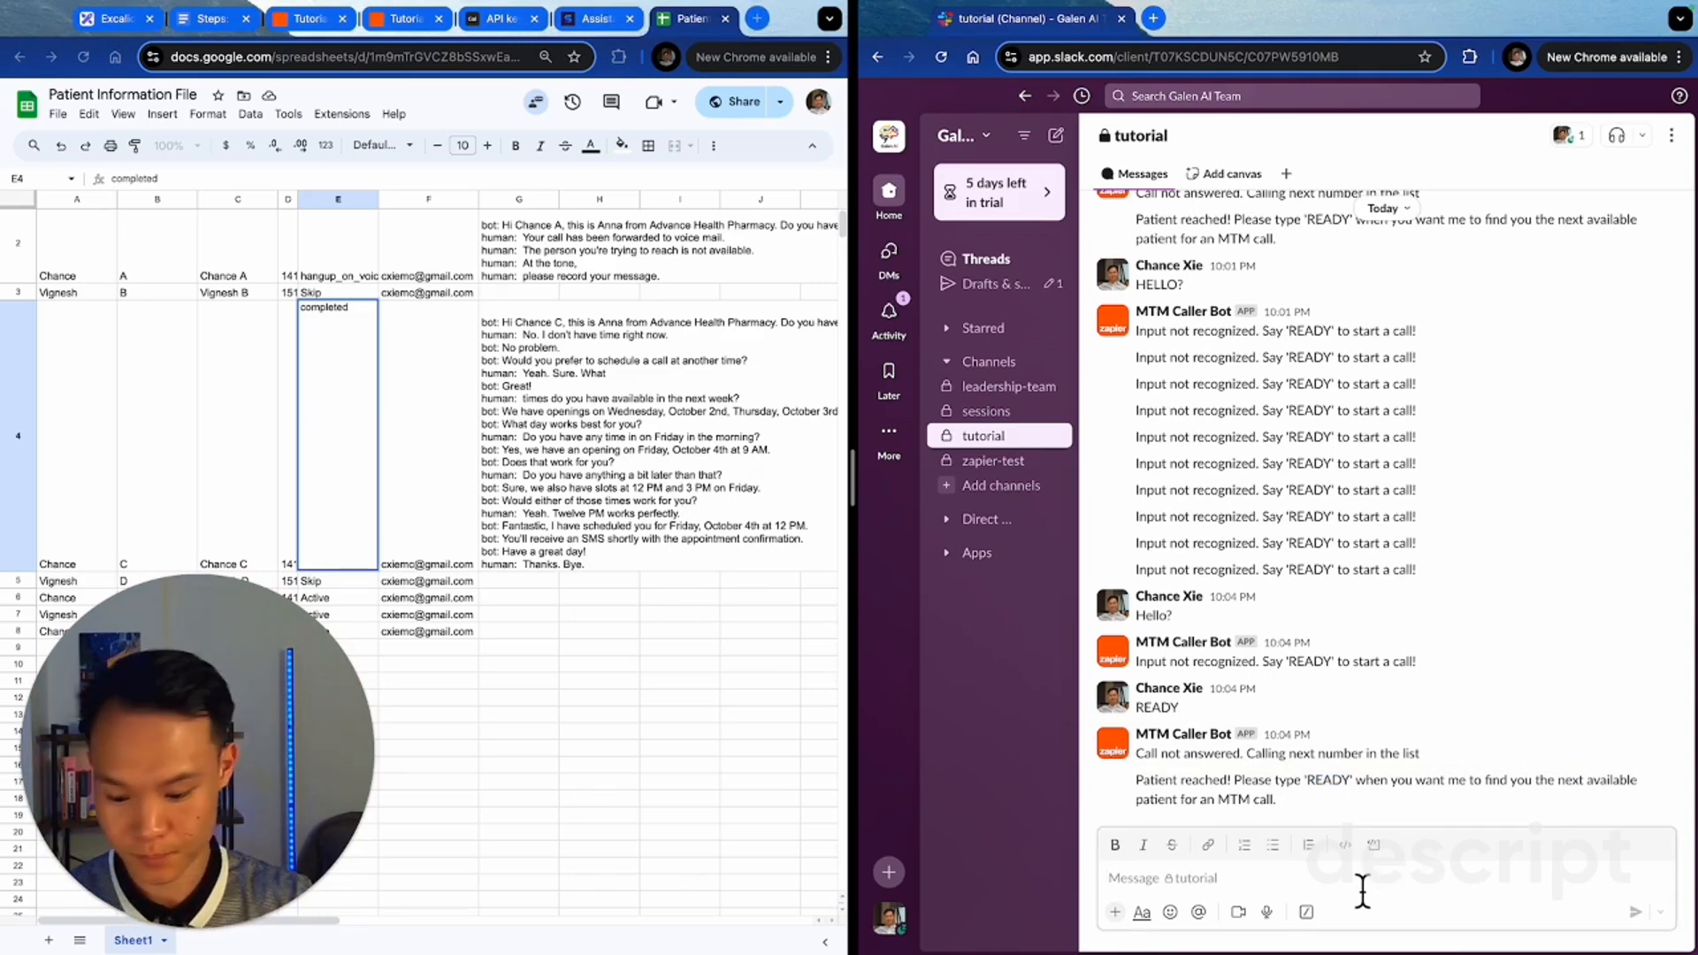
pyautogui.write('READY')
pyautogui.press('Return')
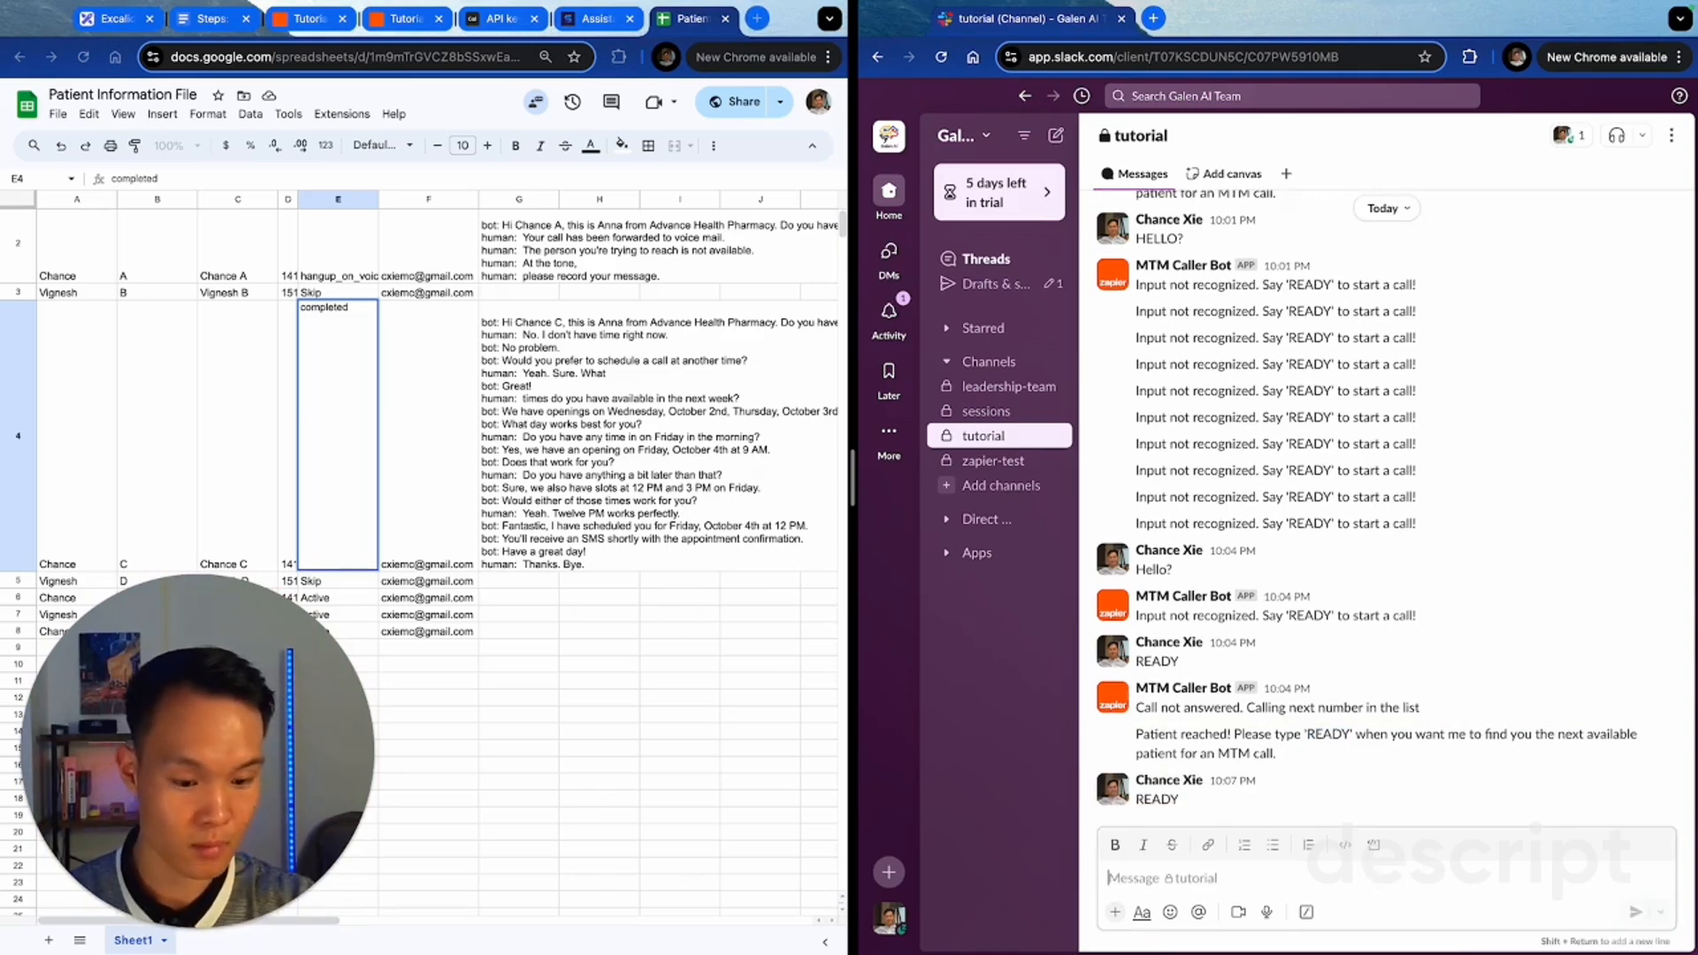
# - Check the Status of the patients in rows 5 and 6 of the Patient Information File to identify who is called next
pyautogui.scroll(-1, 570, 389)
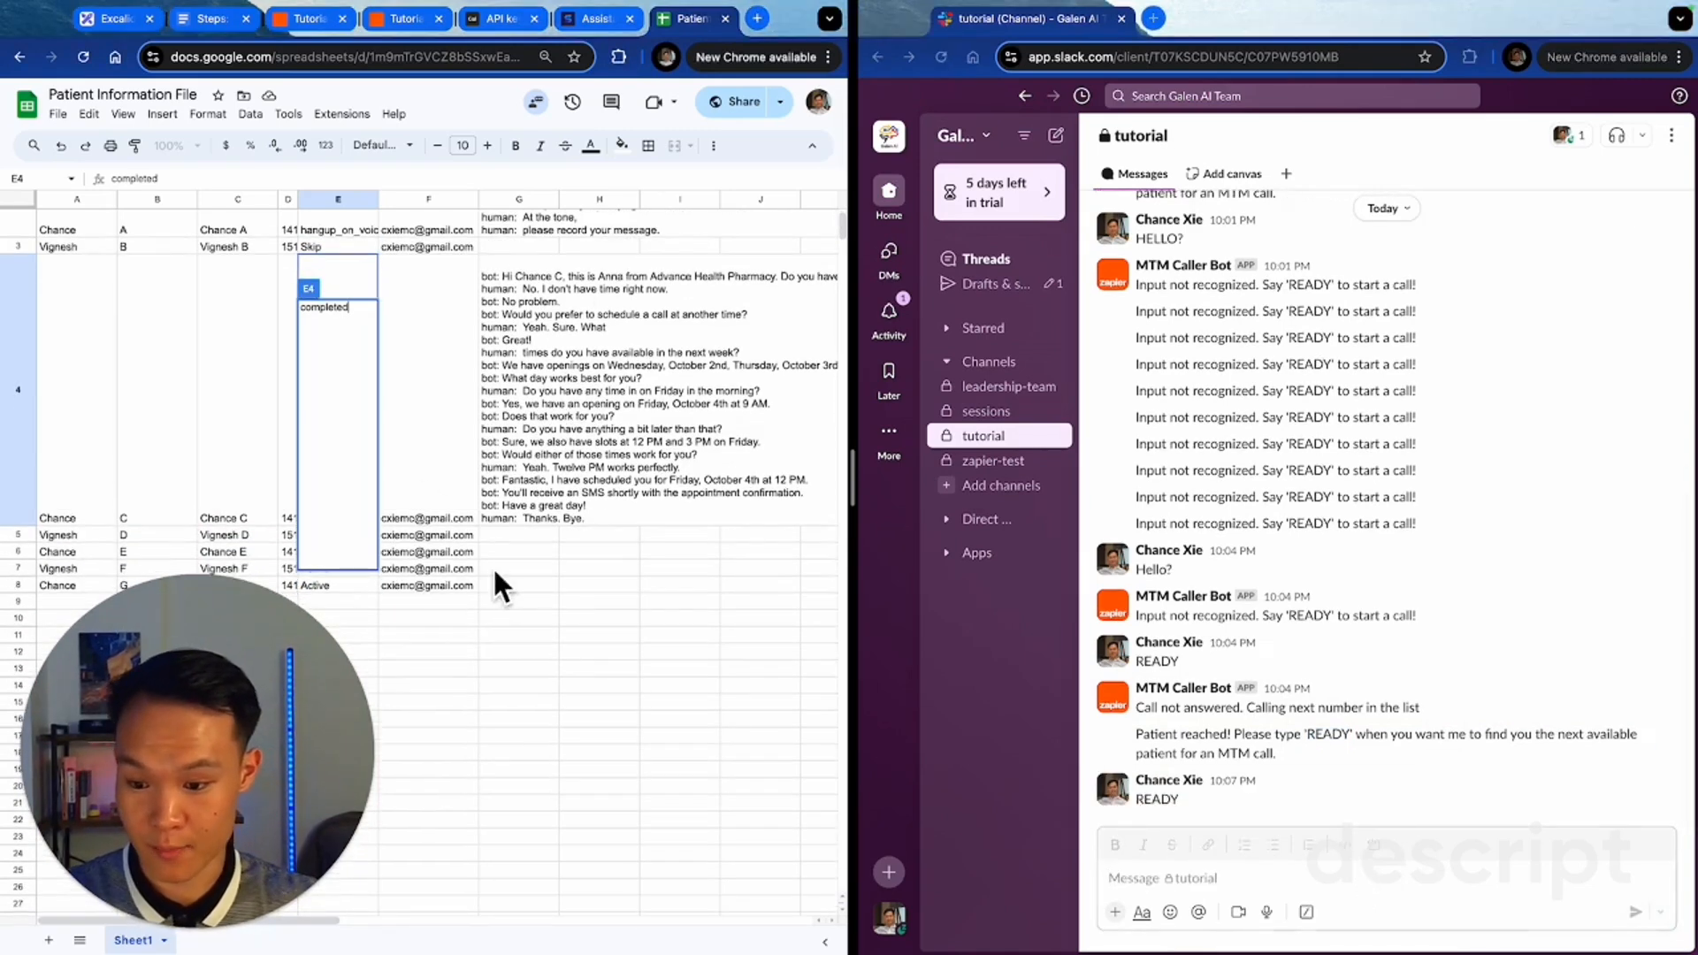
pyautogui.click(624, 585)
pyautogui.click(320, 538)
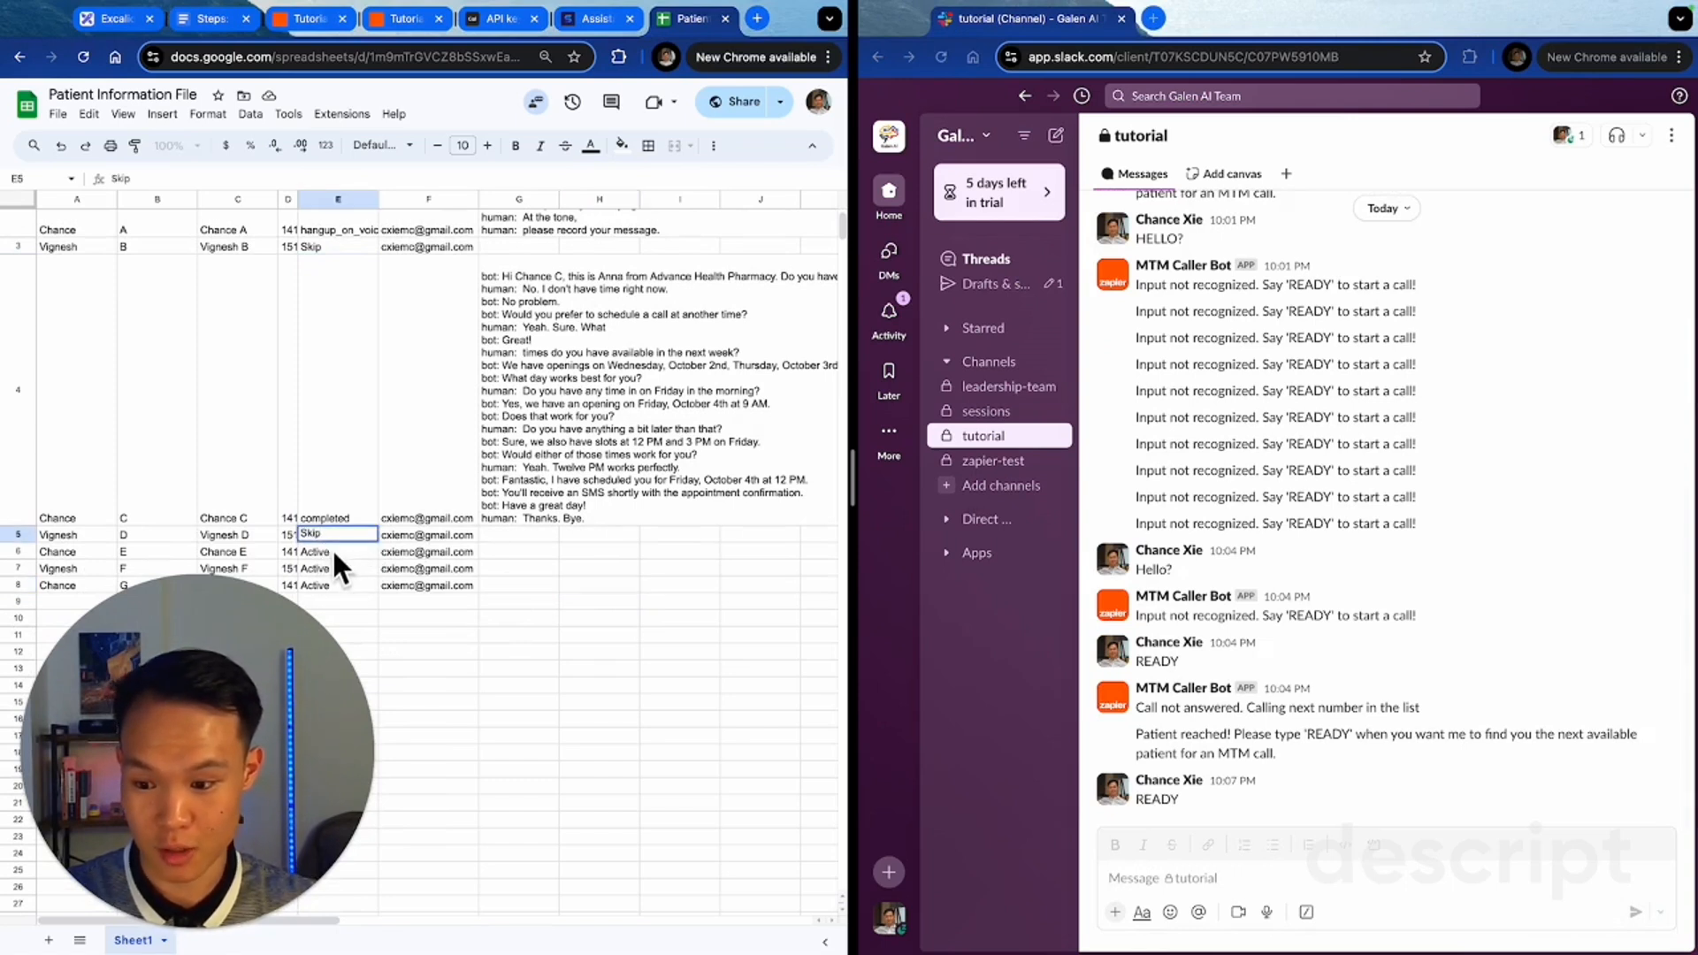
pyautogui.click(330, 550)
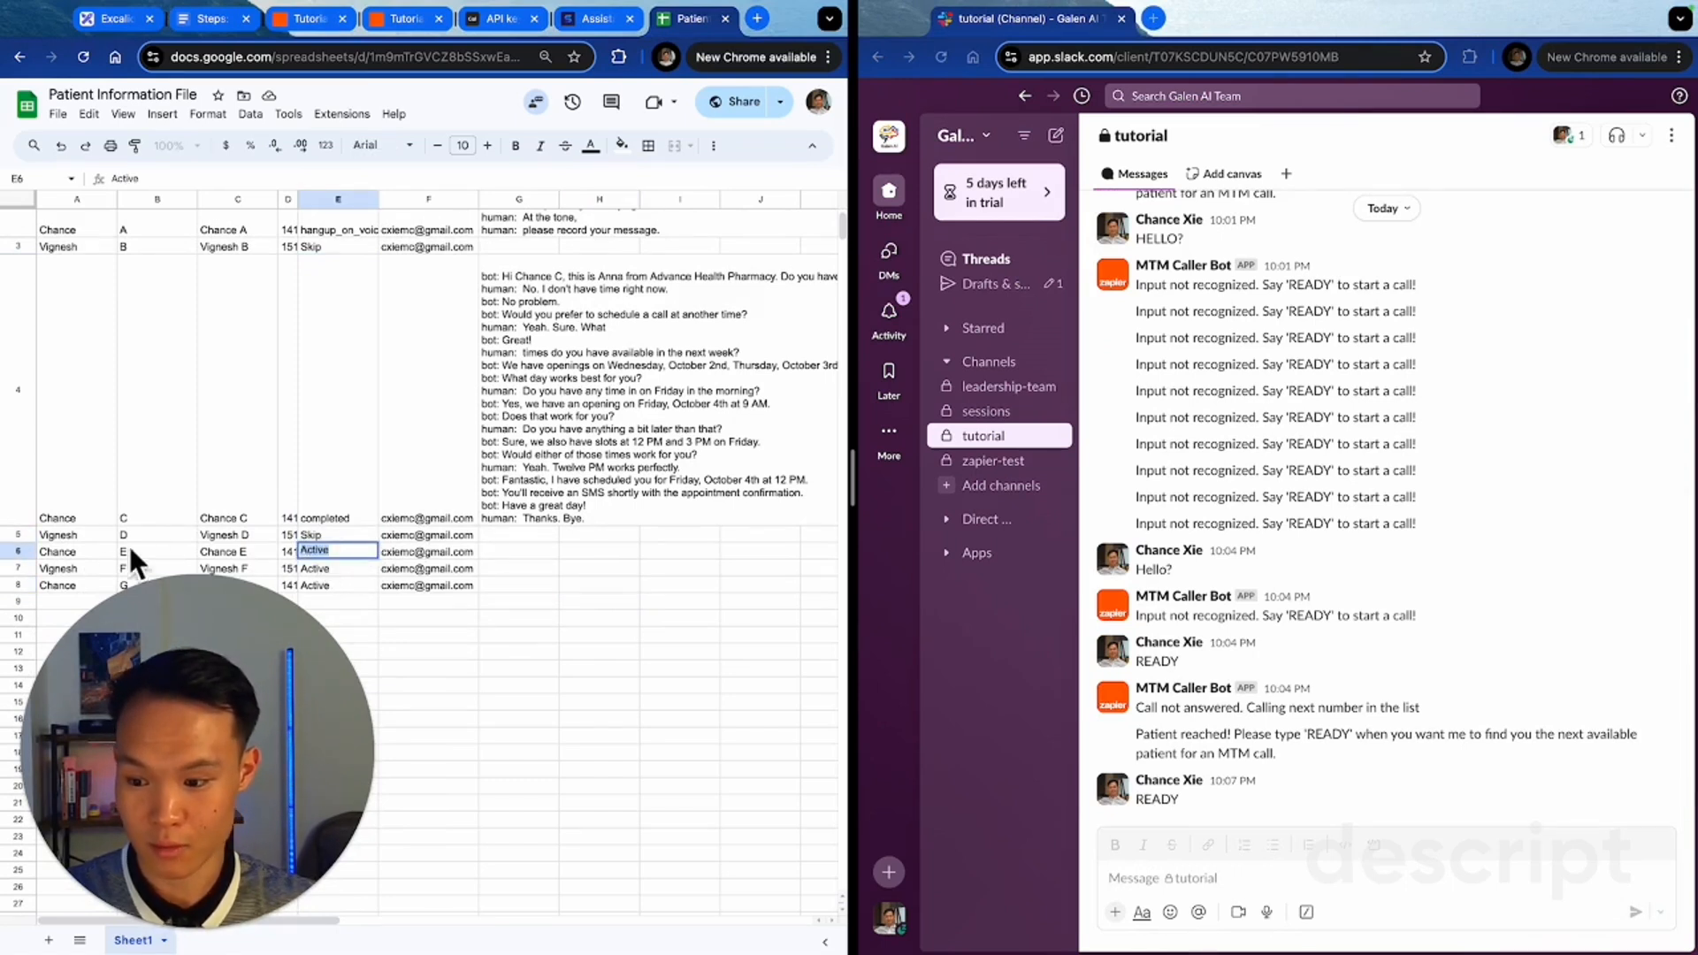
pyautogui.moveTo(82, 549); pyautogui.dragTo(265, 554)
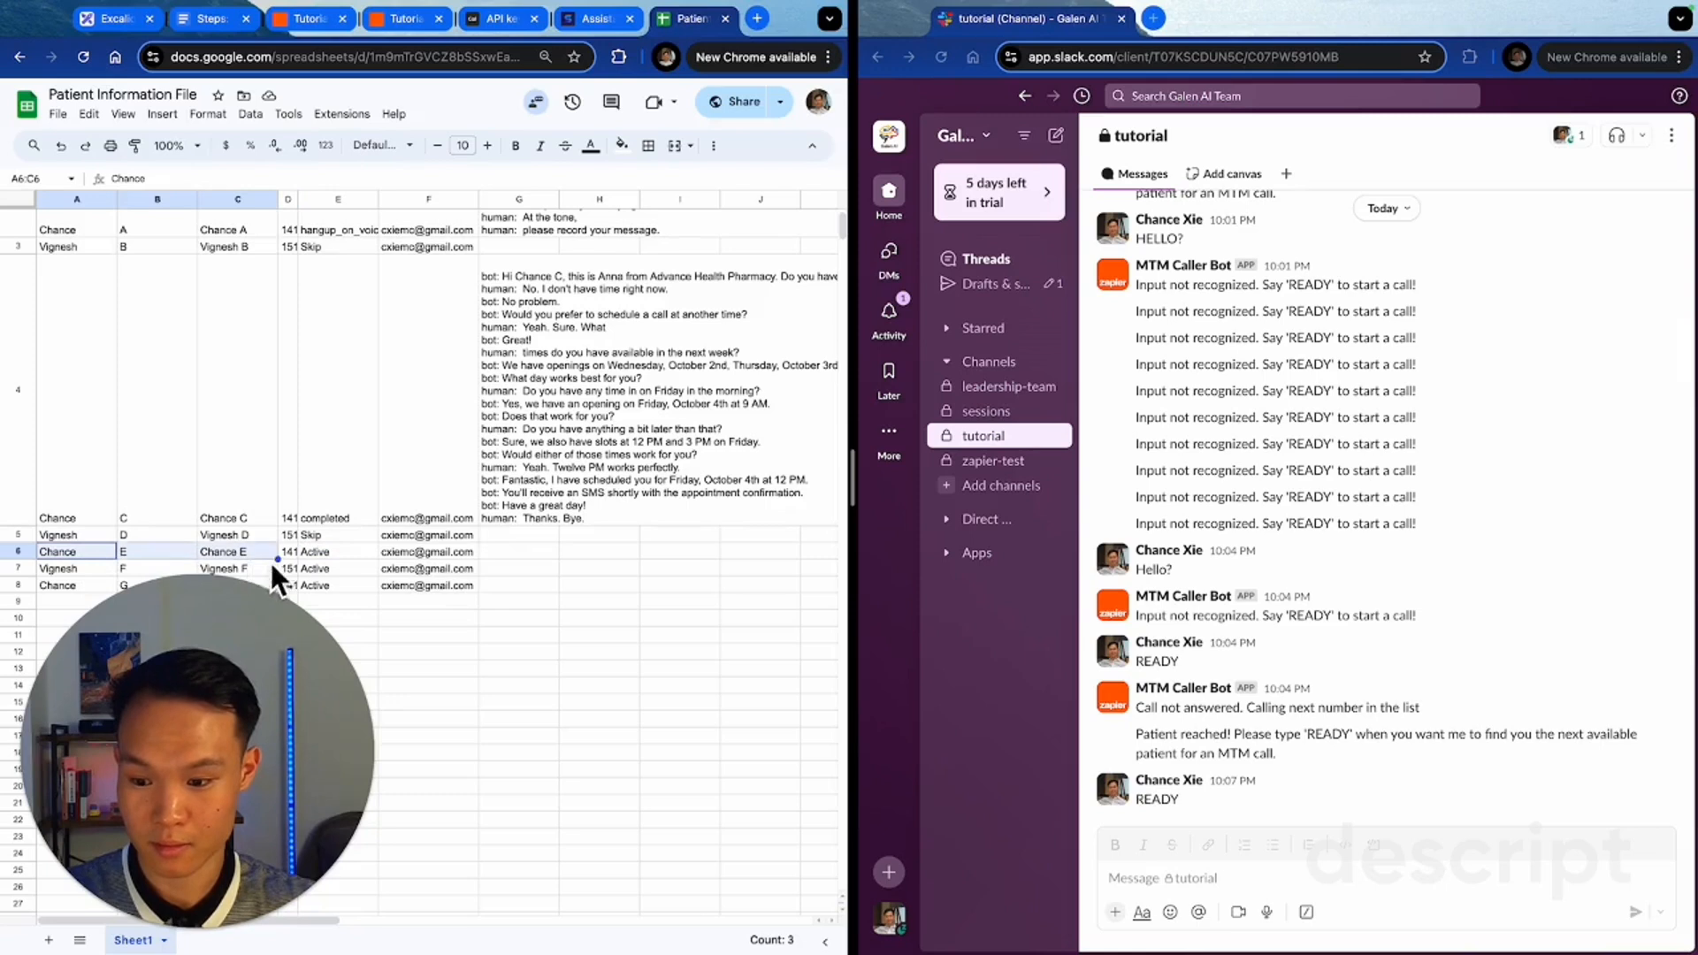
pyautogui.click(592, 588)
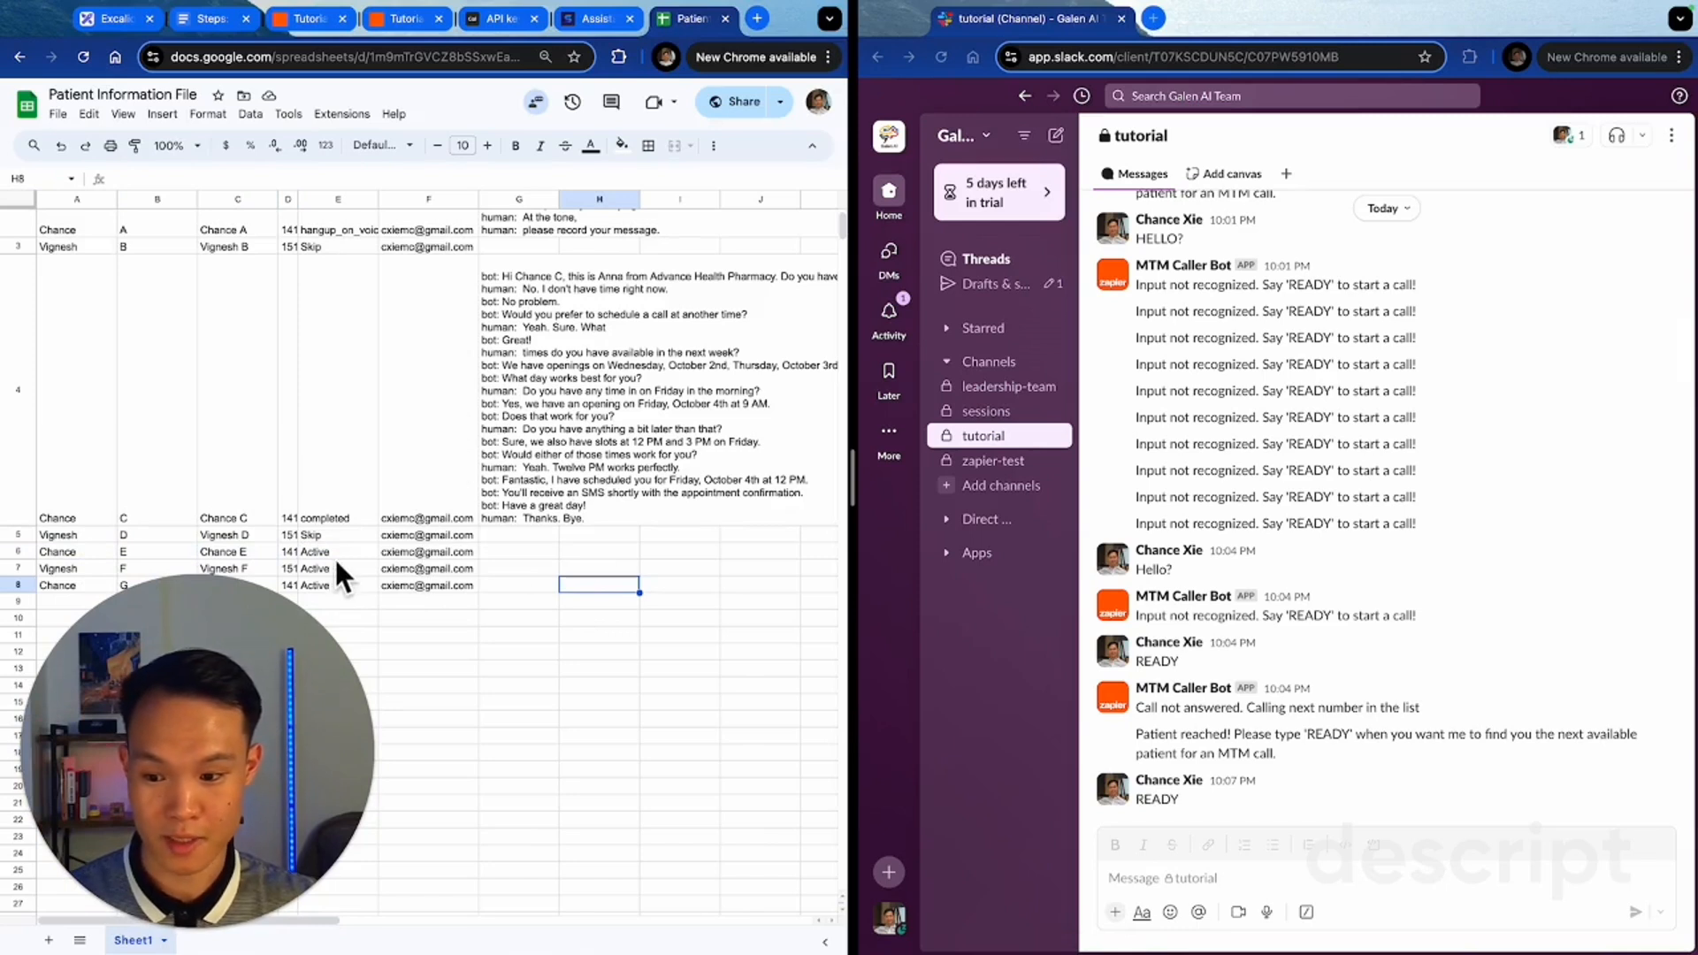
# - Follow the call to the row 7 patient, reviewing the sheet's Status and Transcript and the bot's latest Slack message
pyautogui.scroll(-1, 334, 556)
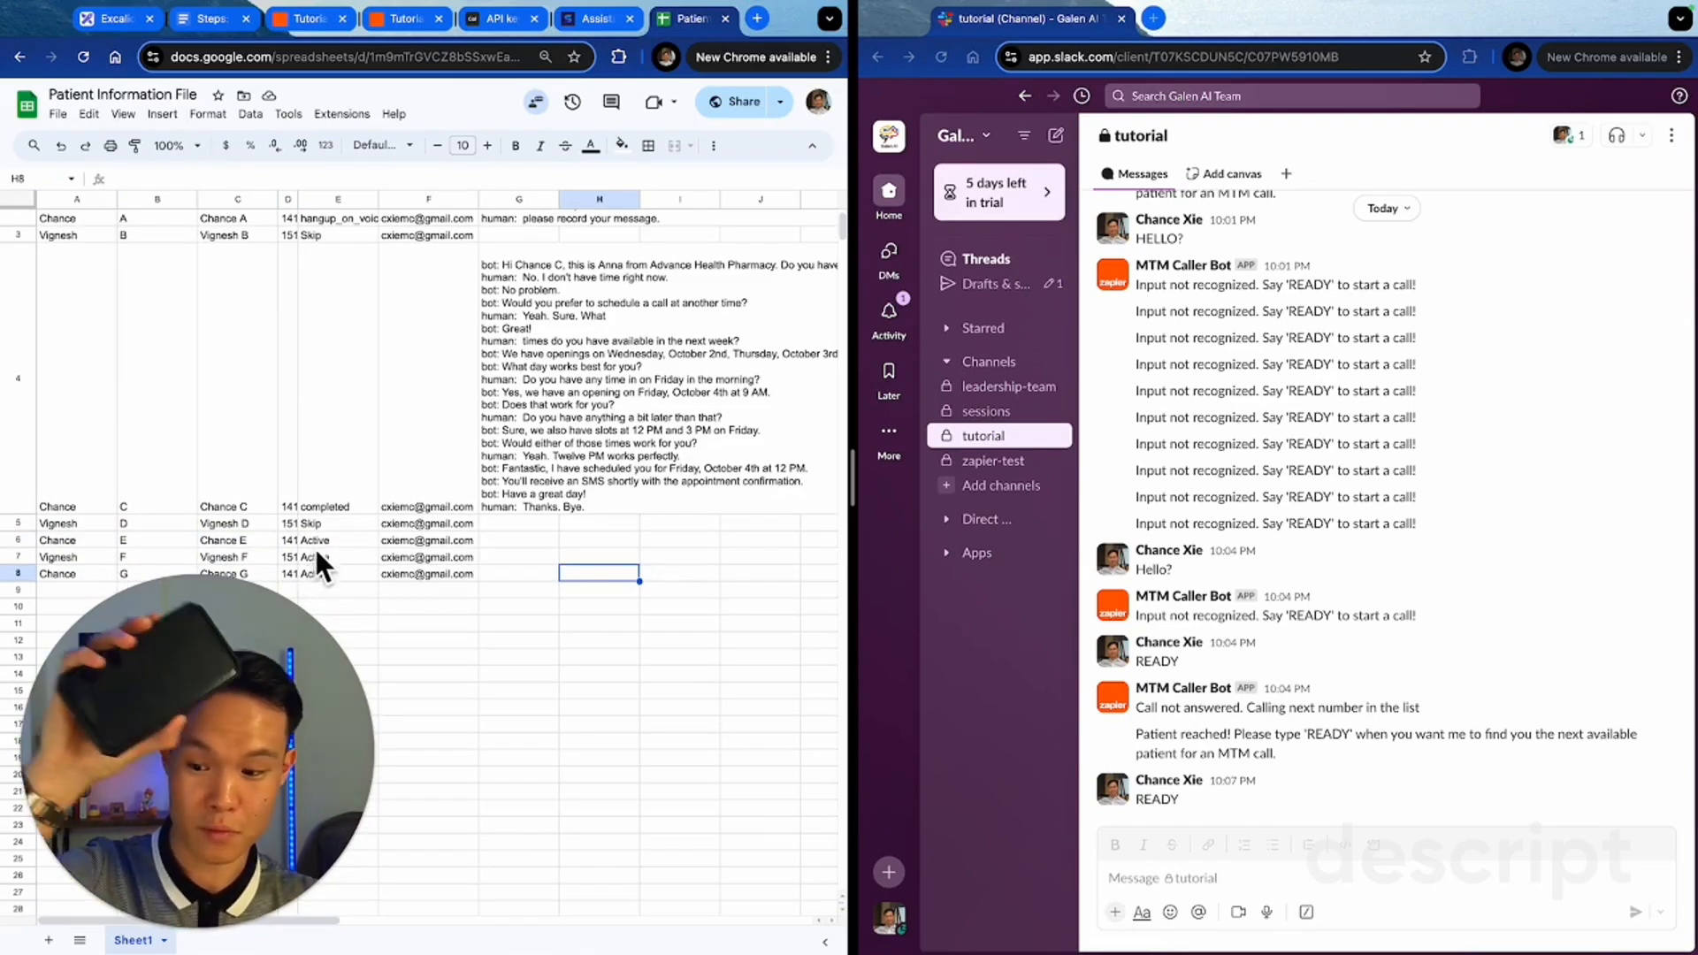
pyautogui.click(313, 557)
pyautogui.doubleClick(315, 555)
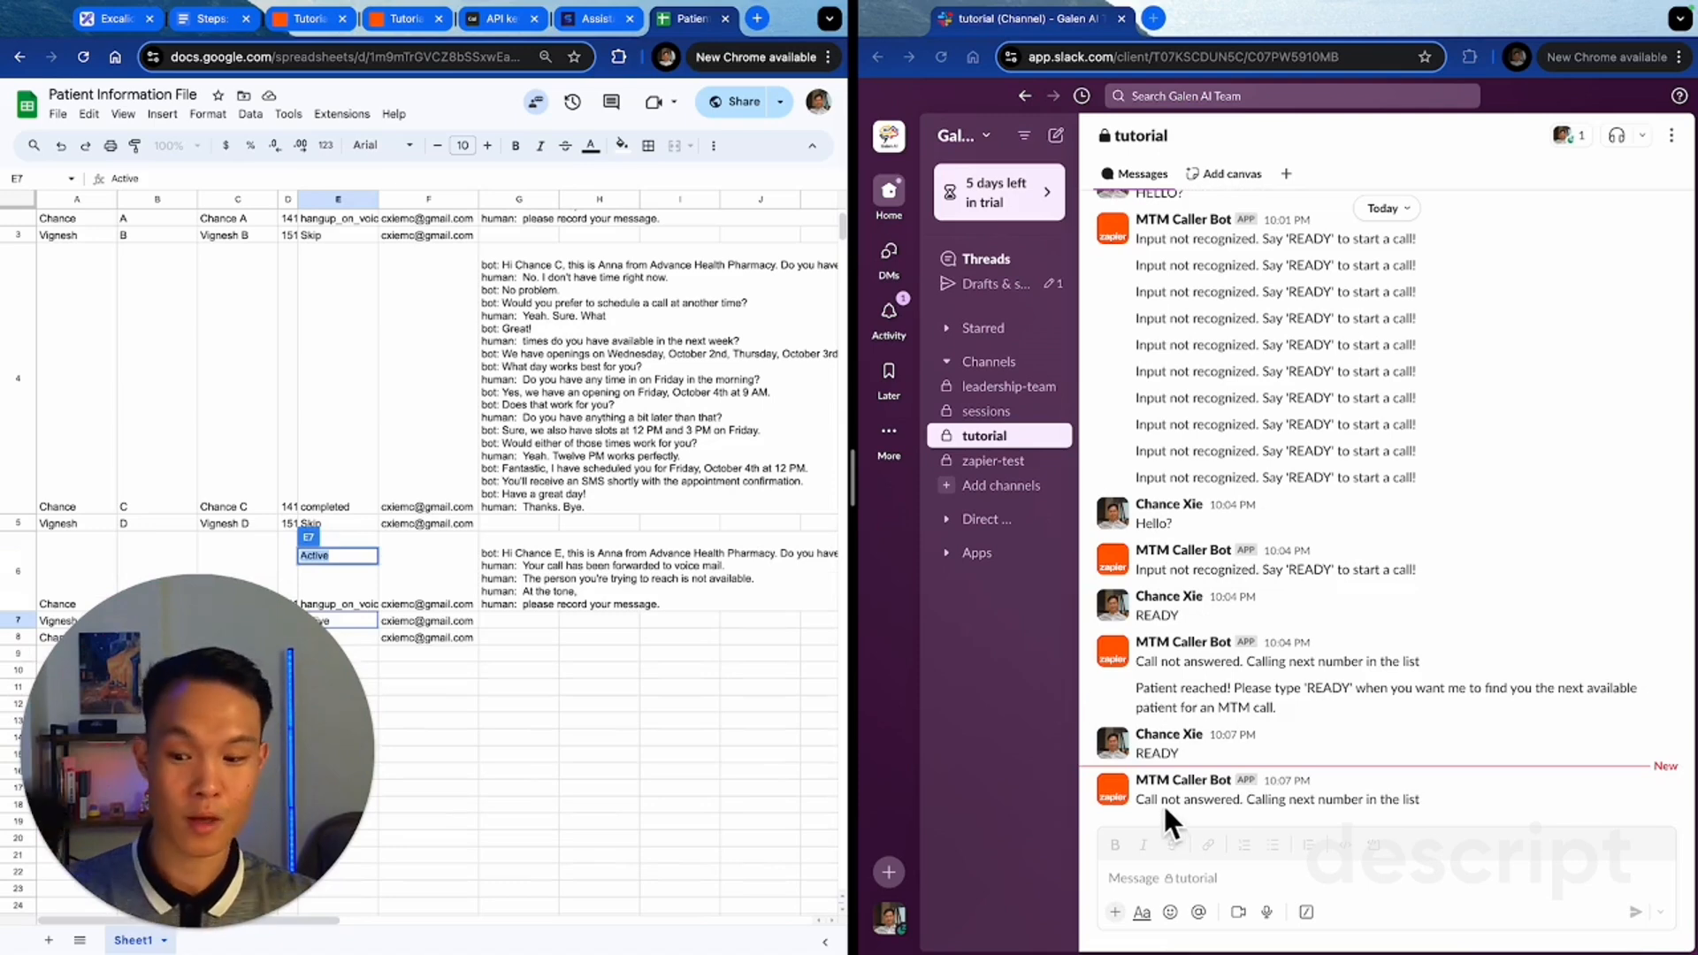
pyautogui.scroll(-3, 588, 596)
pyautogui.click(550, 598)
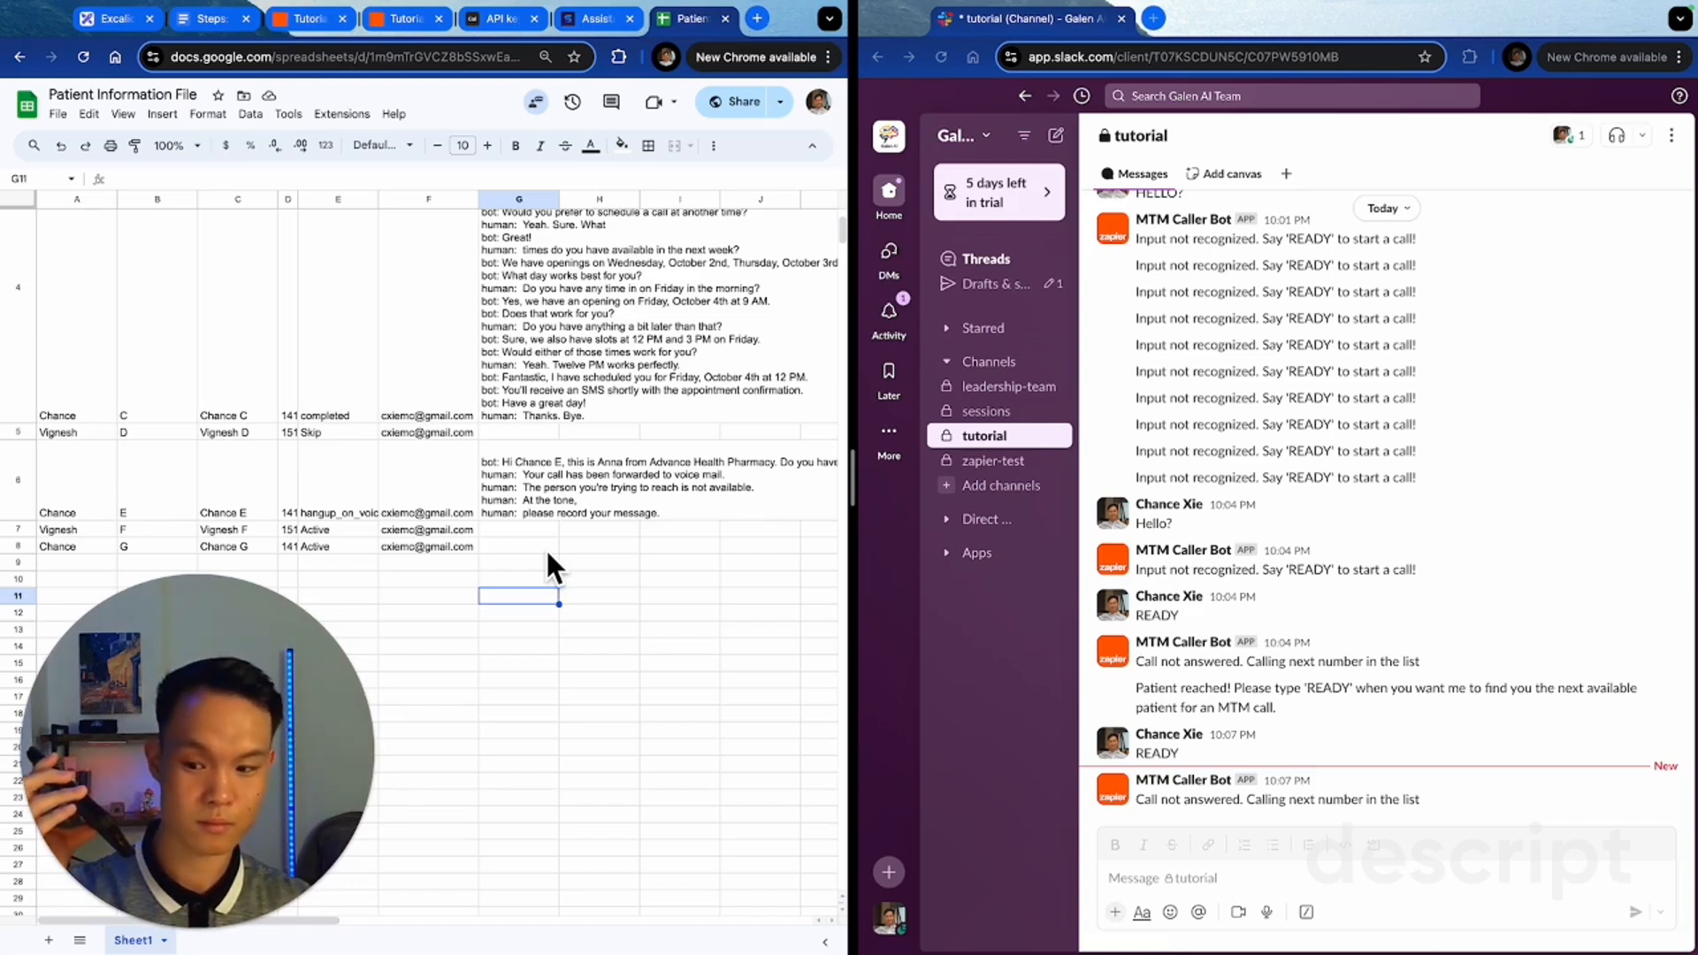
pyautogui.click(238, 533)
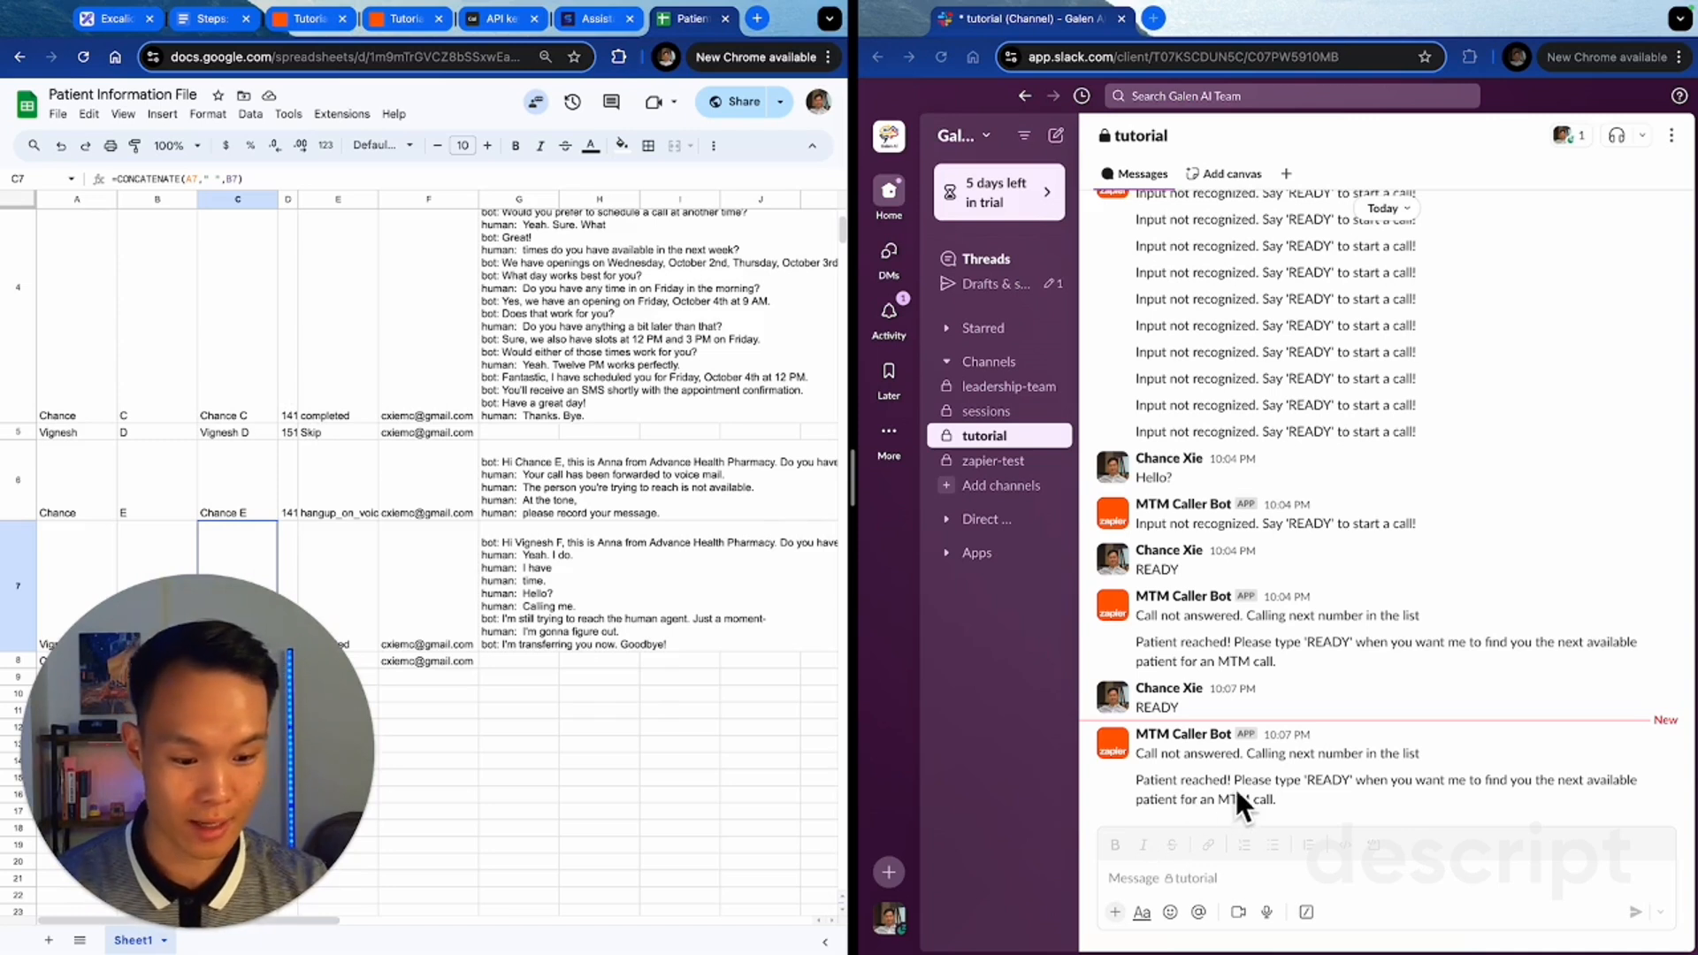
pyautogui.tripleClick(1194, 789)
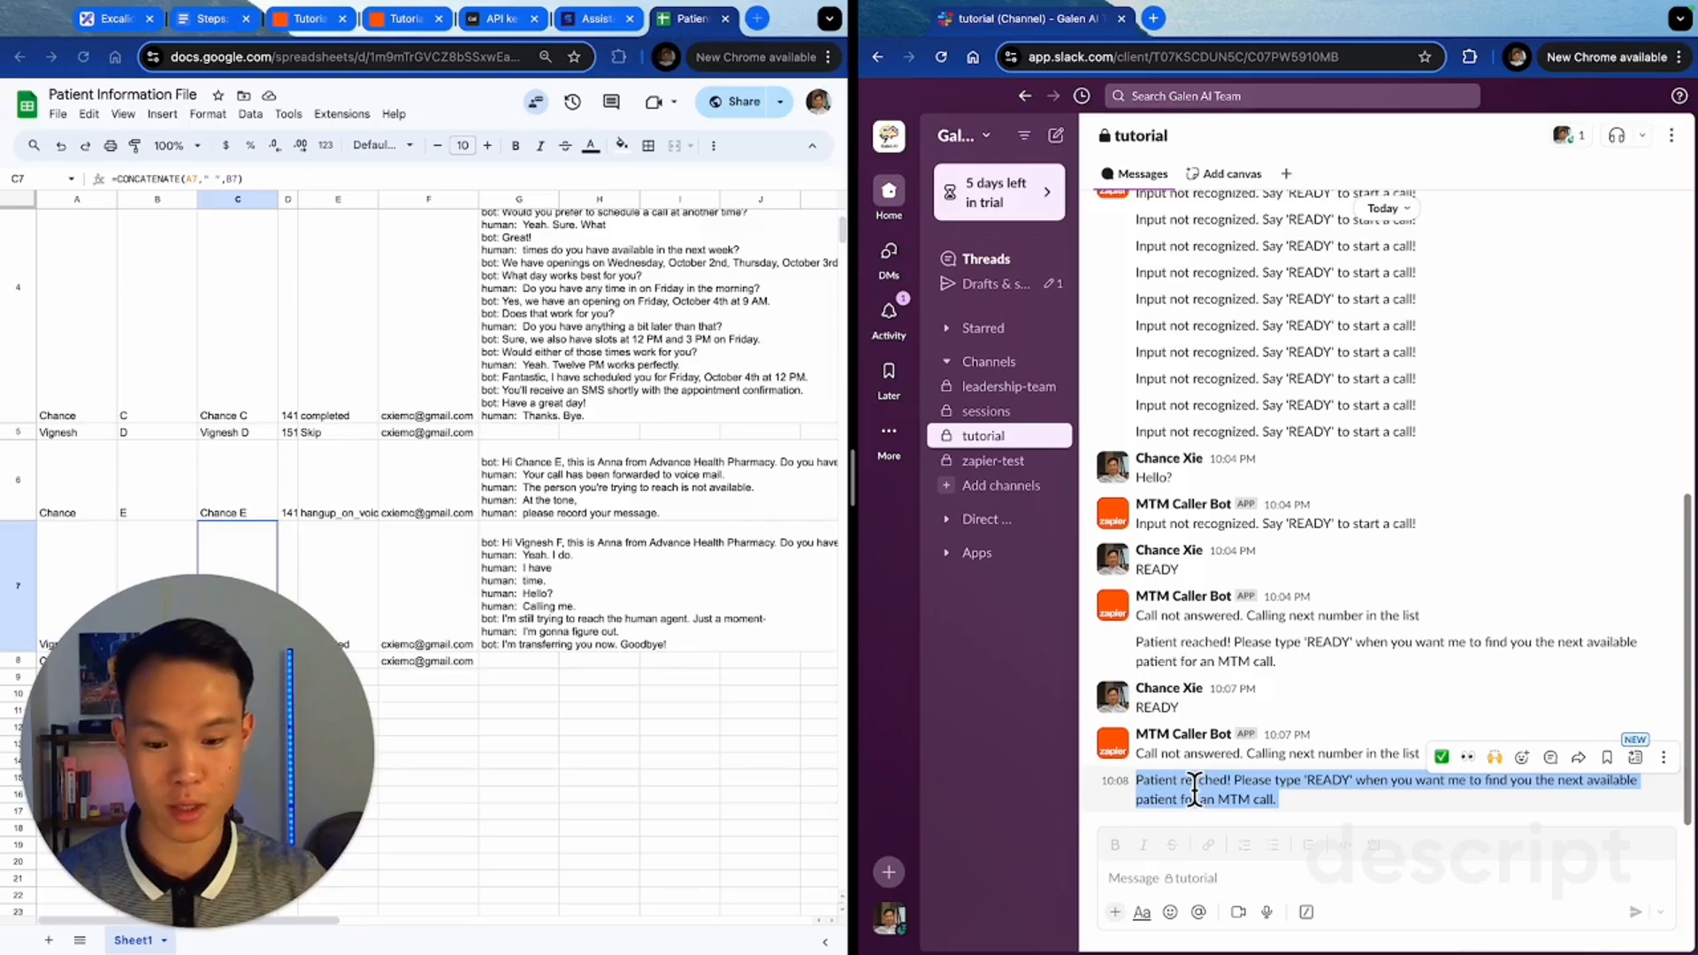
pyautogui.scroll(-3, 537, 559)
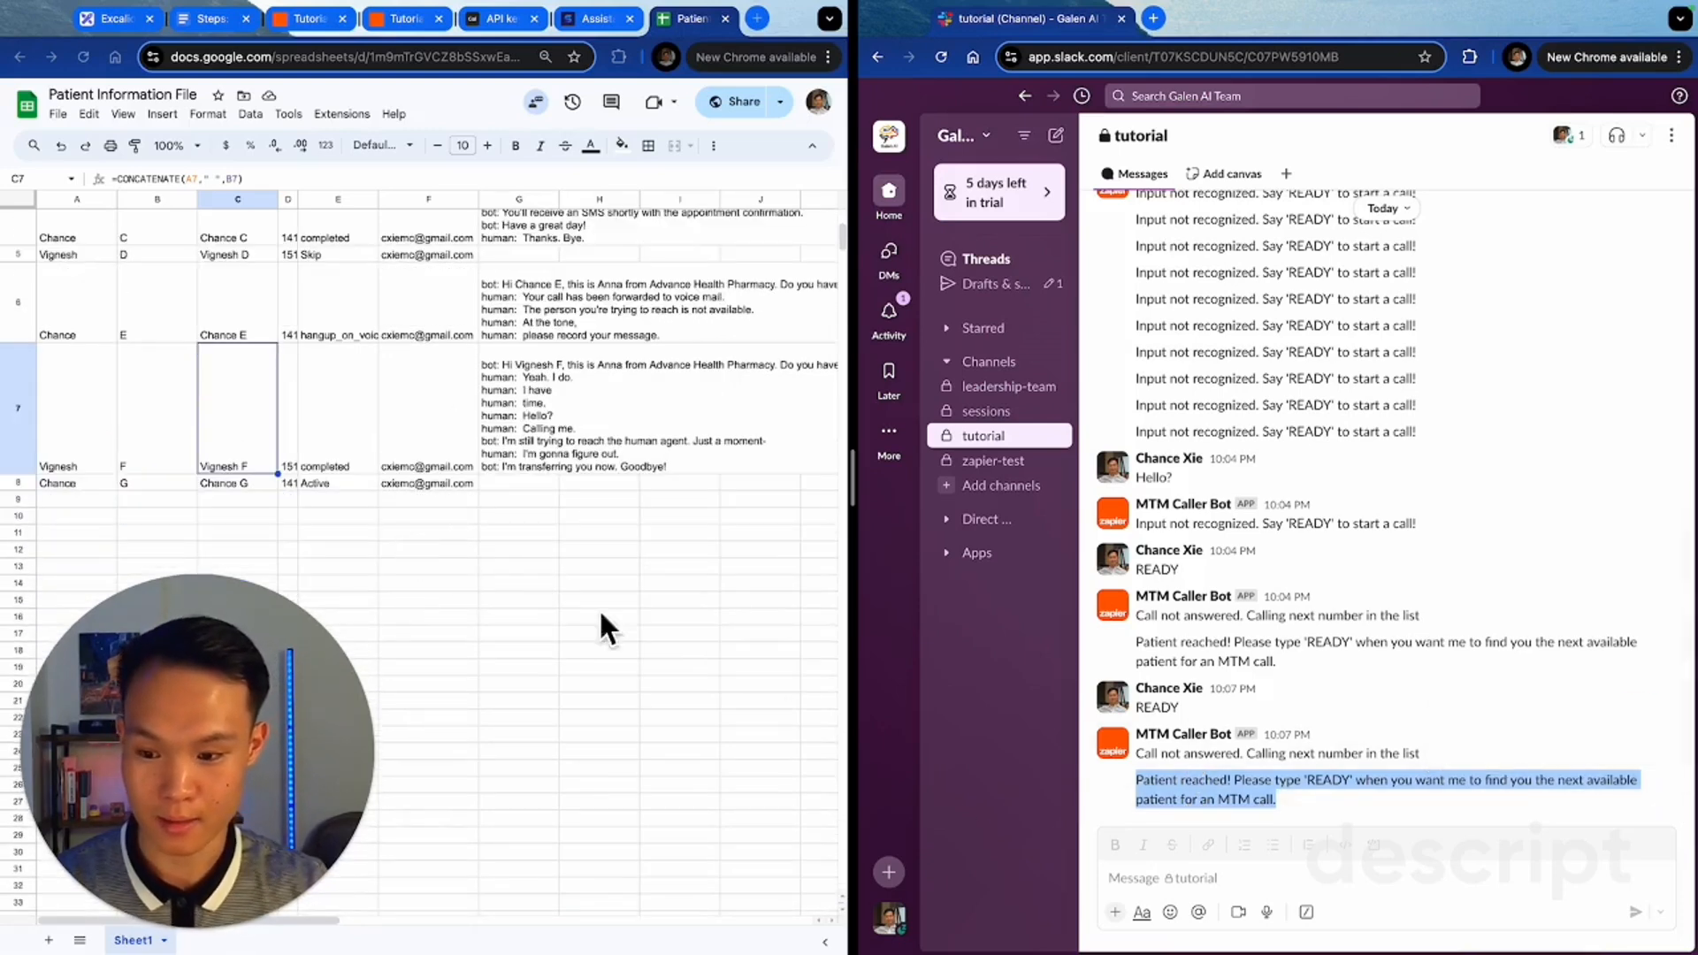
# - Check the Status of the patient in row 8 and send READY in the tutorial channel to request that patient's call
pyautogui.click(1229, 898)
pyautogui.write('READ')
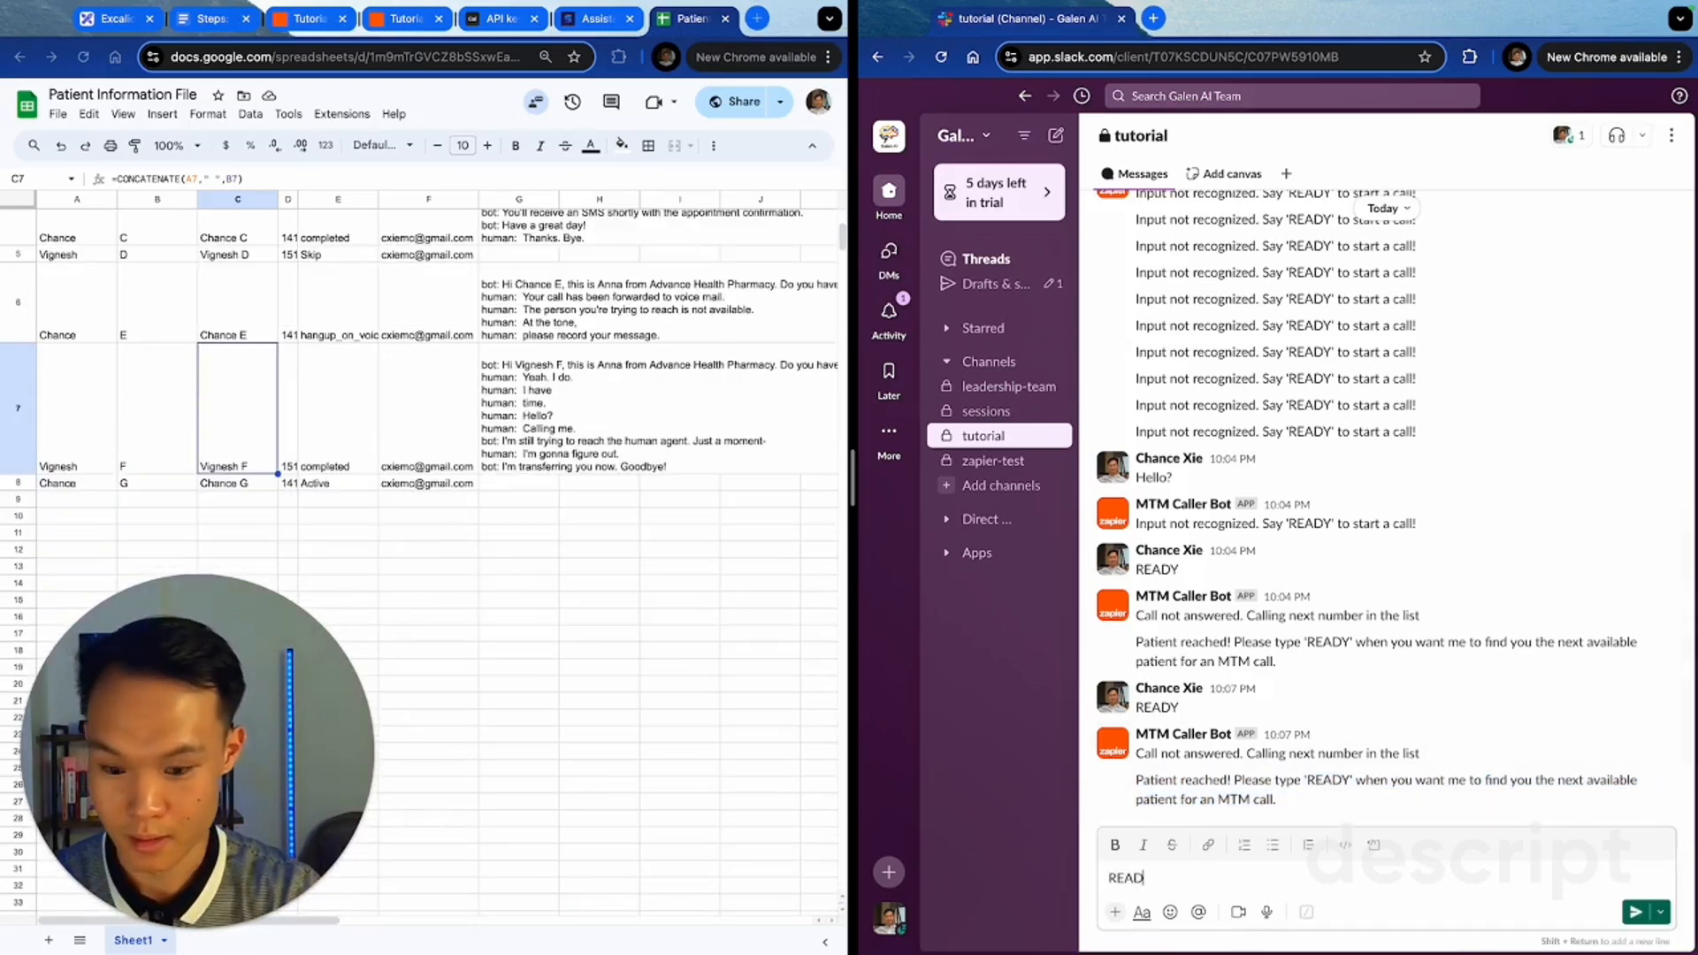
pyautogui.write('Y')
pyautogui.click(342, 491)
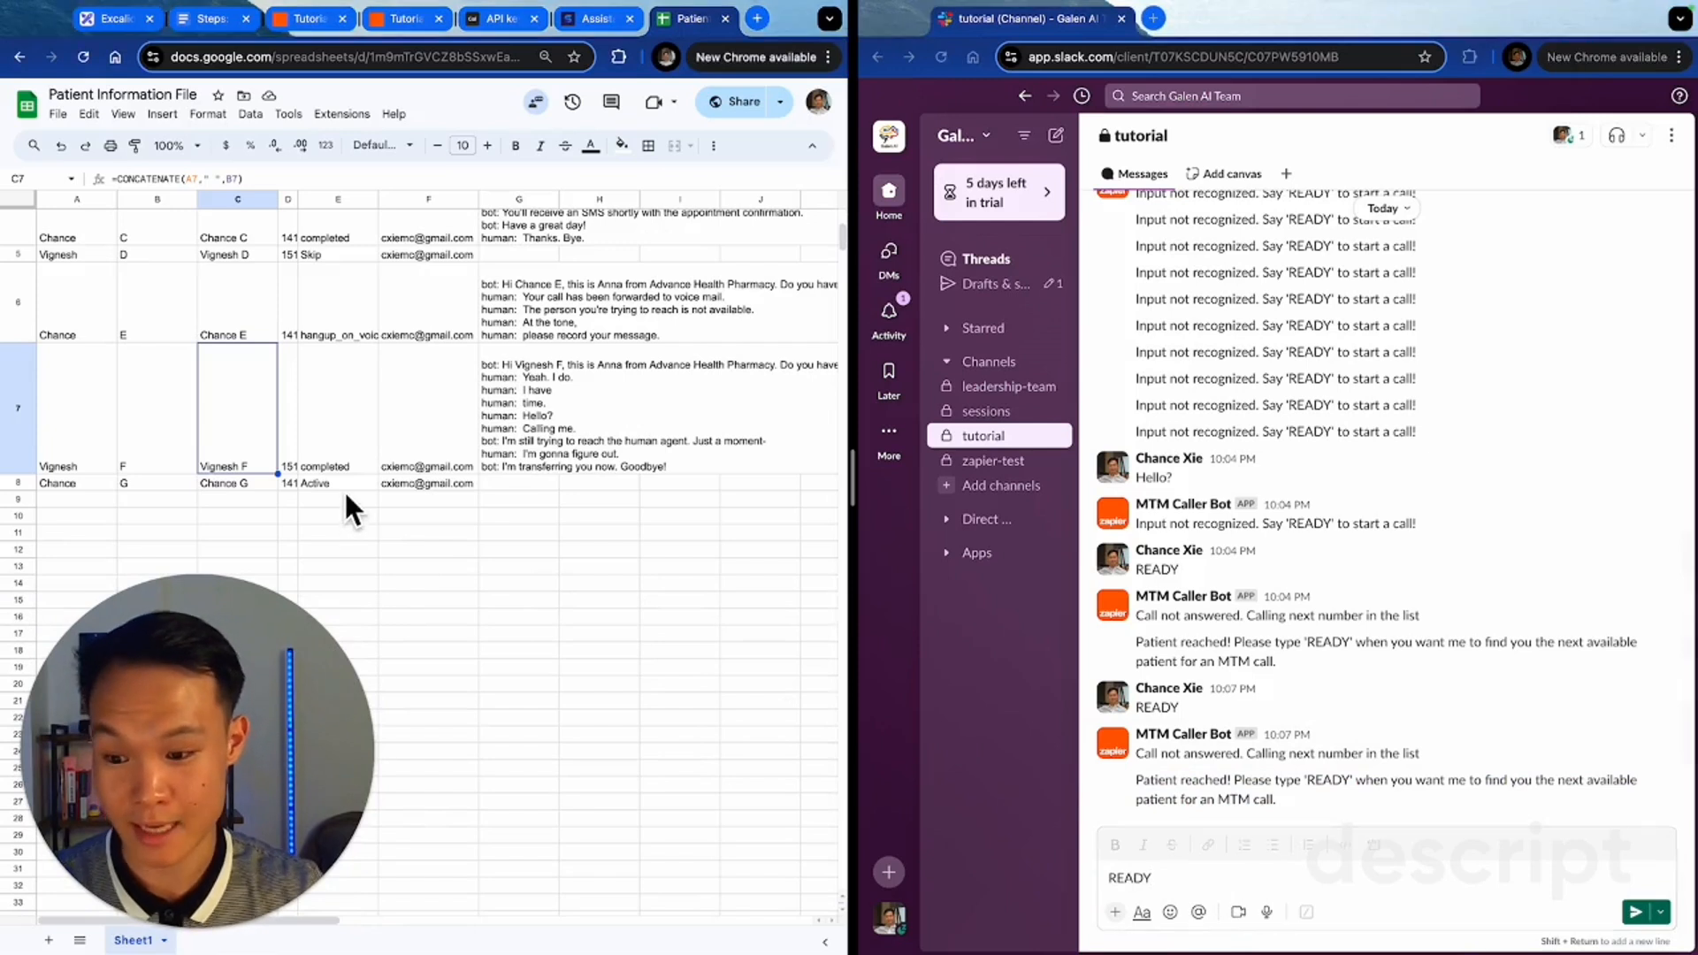
pyautogui.click(1334, 898)
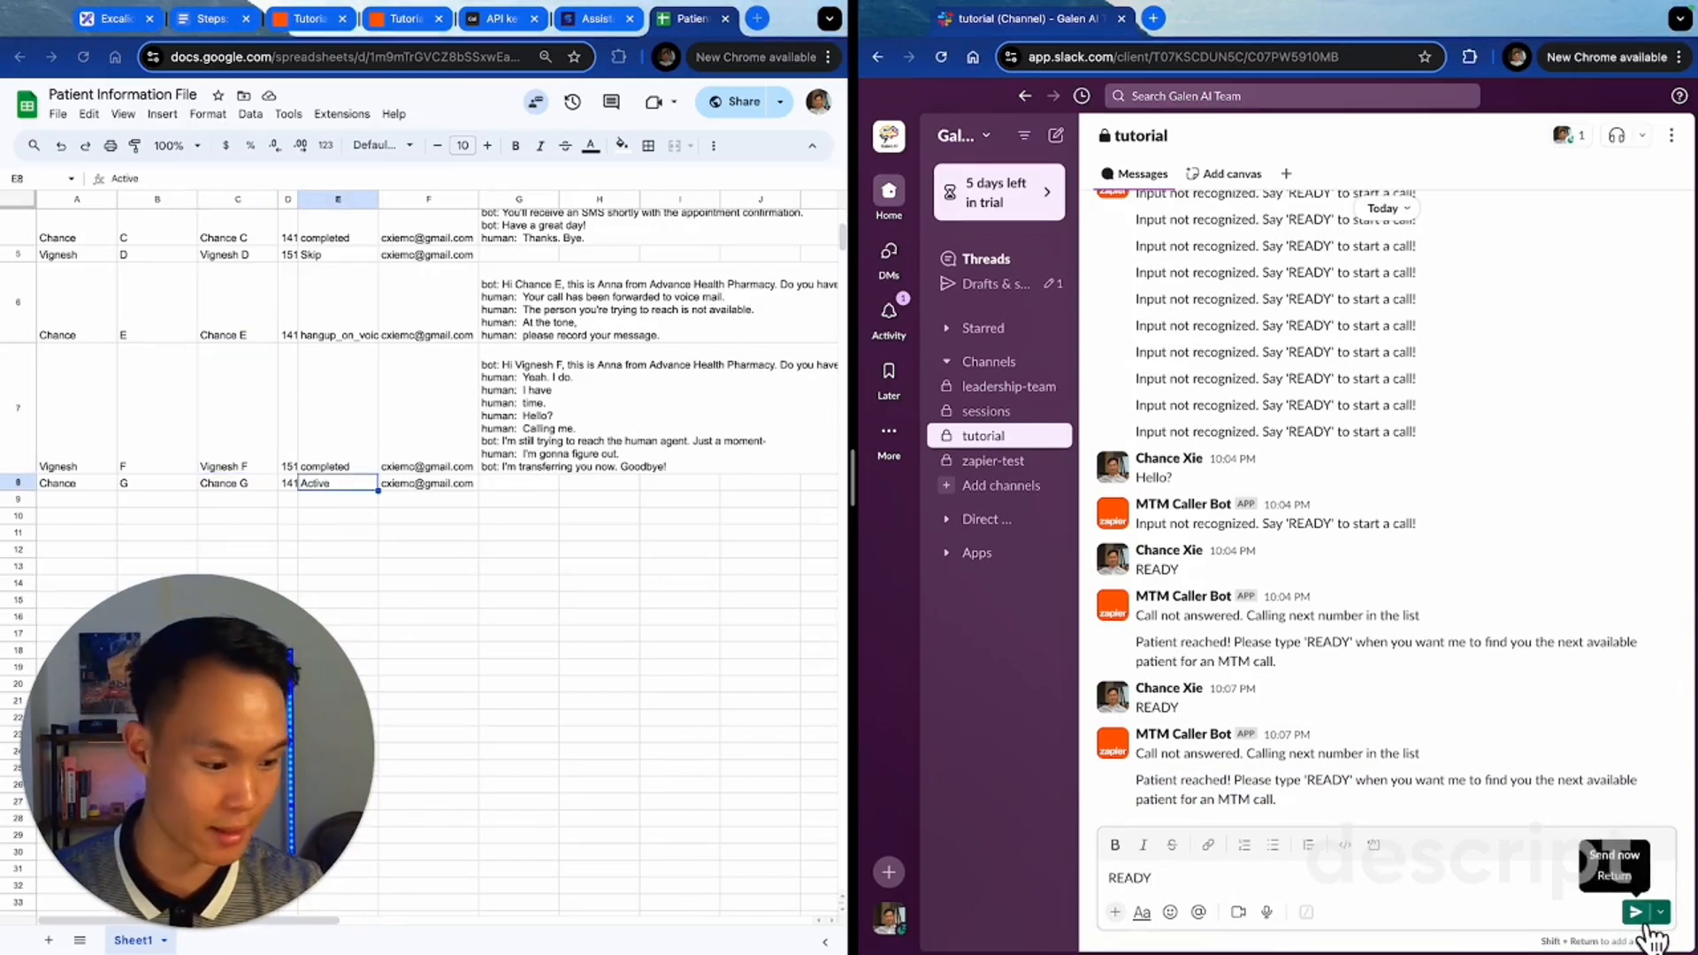
pyautogui.click(1636, 912)
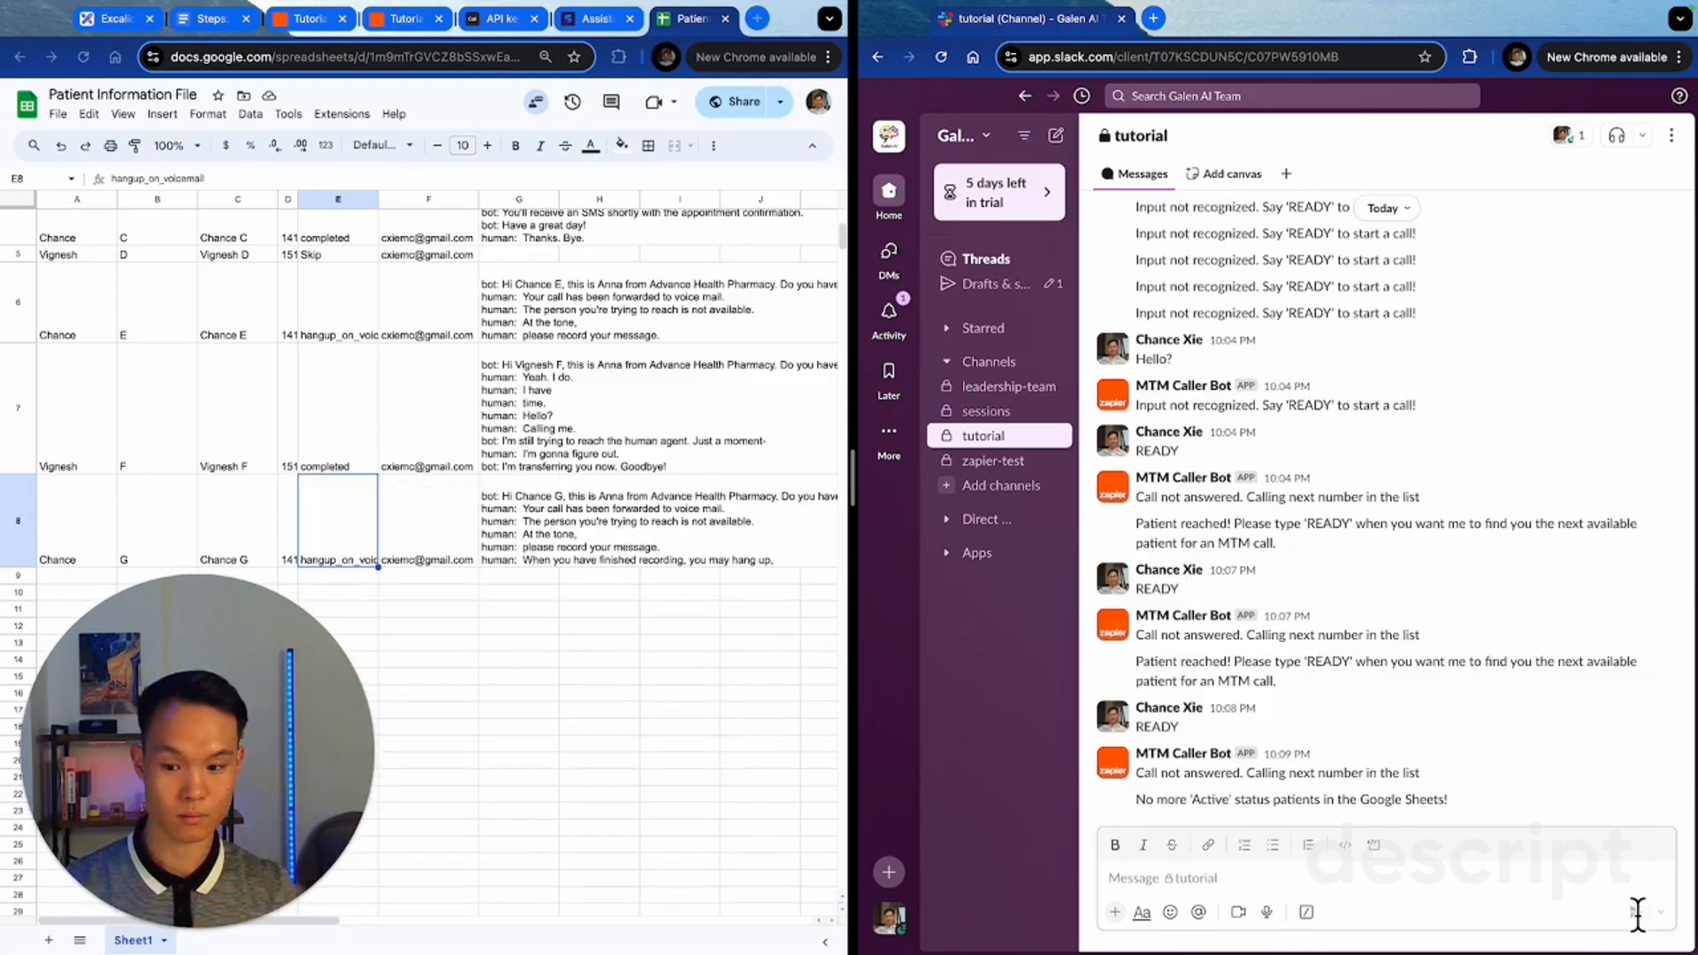
# - Examine the Status and Transcript of the row 8 patient and the MTM Caller Bot's latest message in the tutorial channel
pyautogui.click(343, 560)
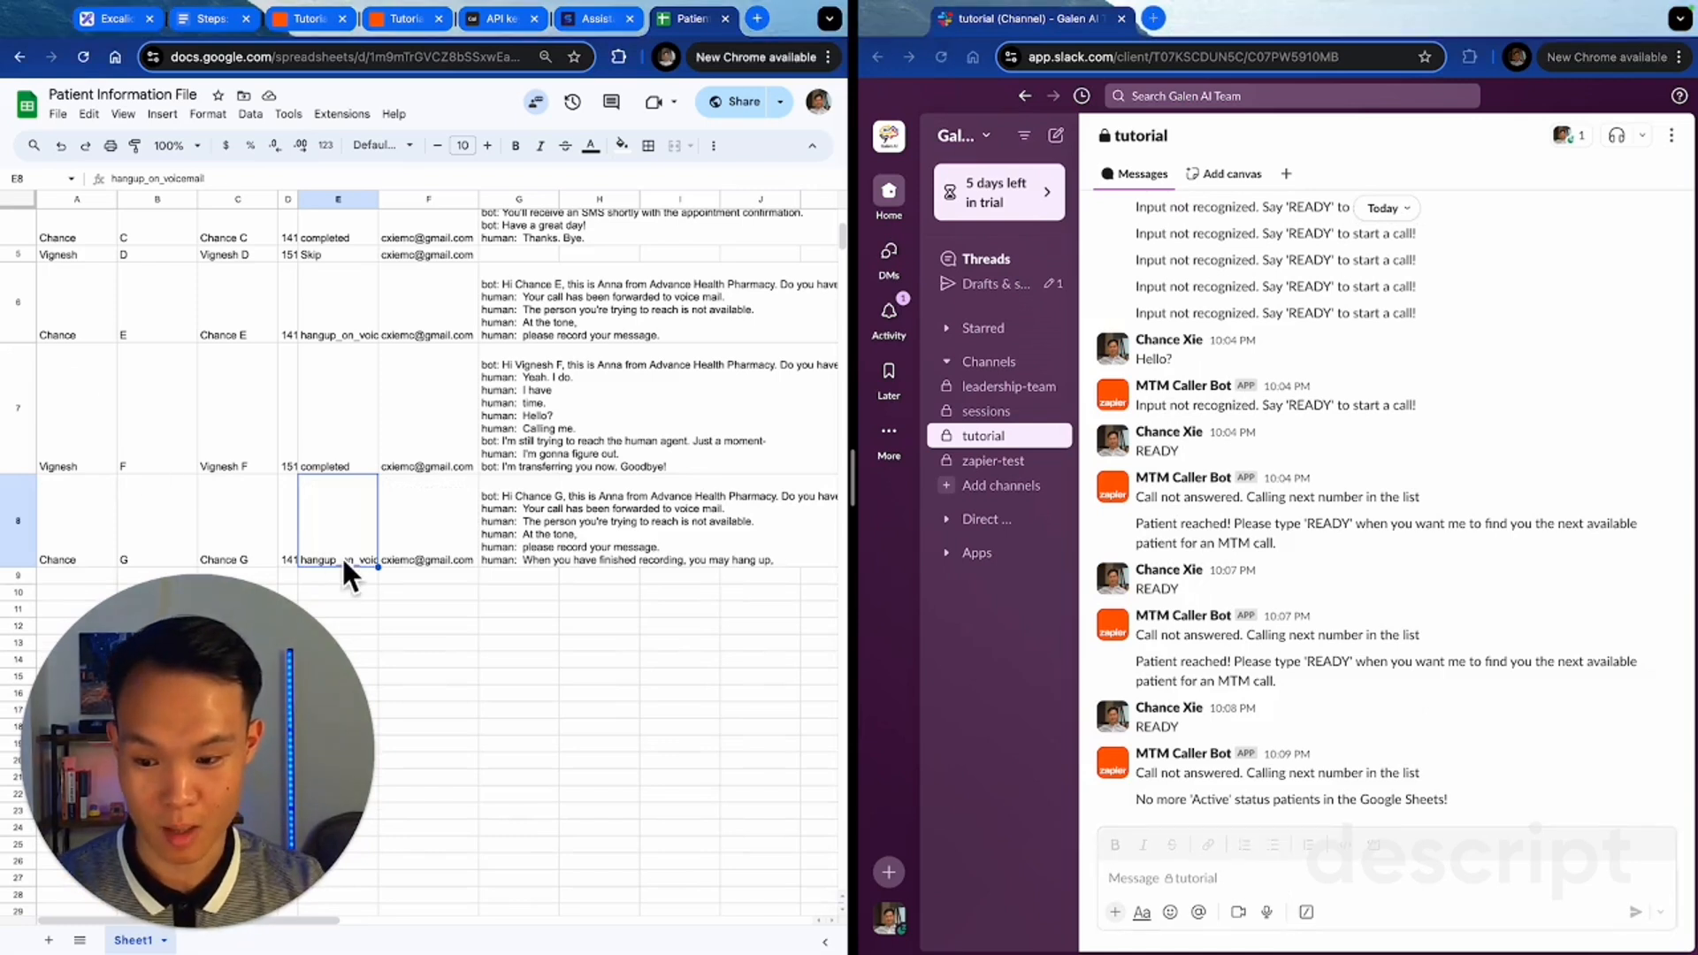
pyautogui.tripleClick(523, 533)
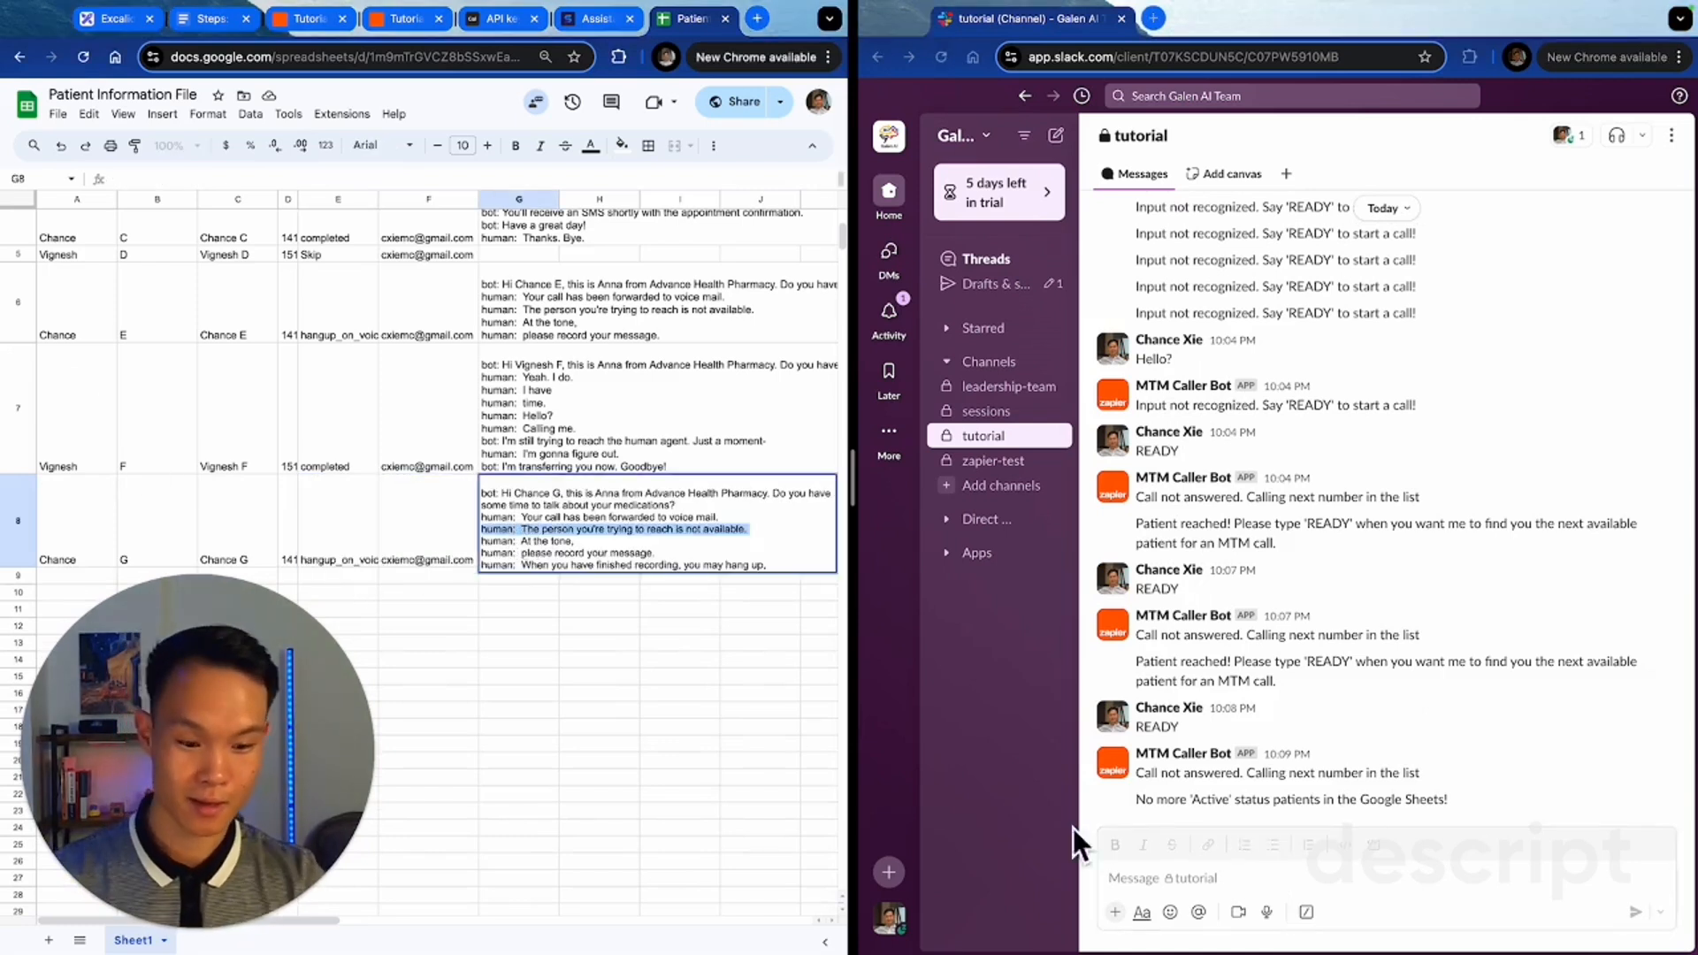
pyautogui.tripleClick(1180, 800)
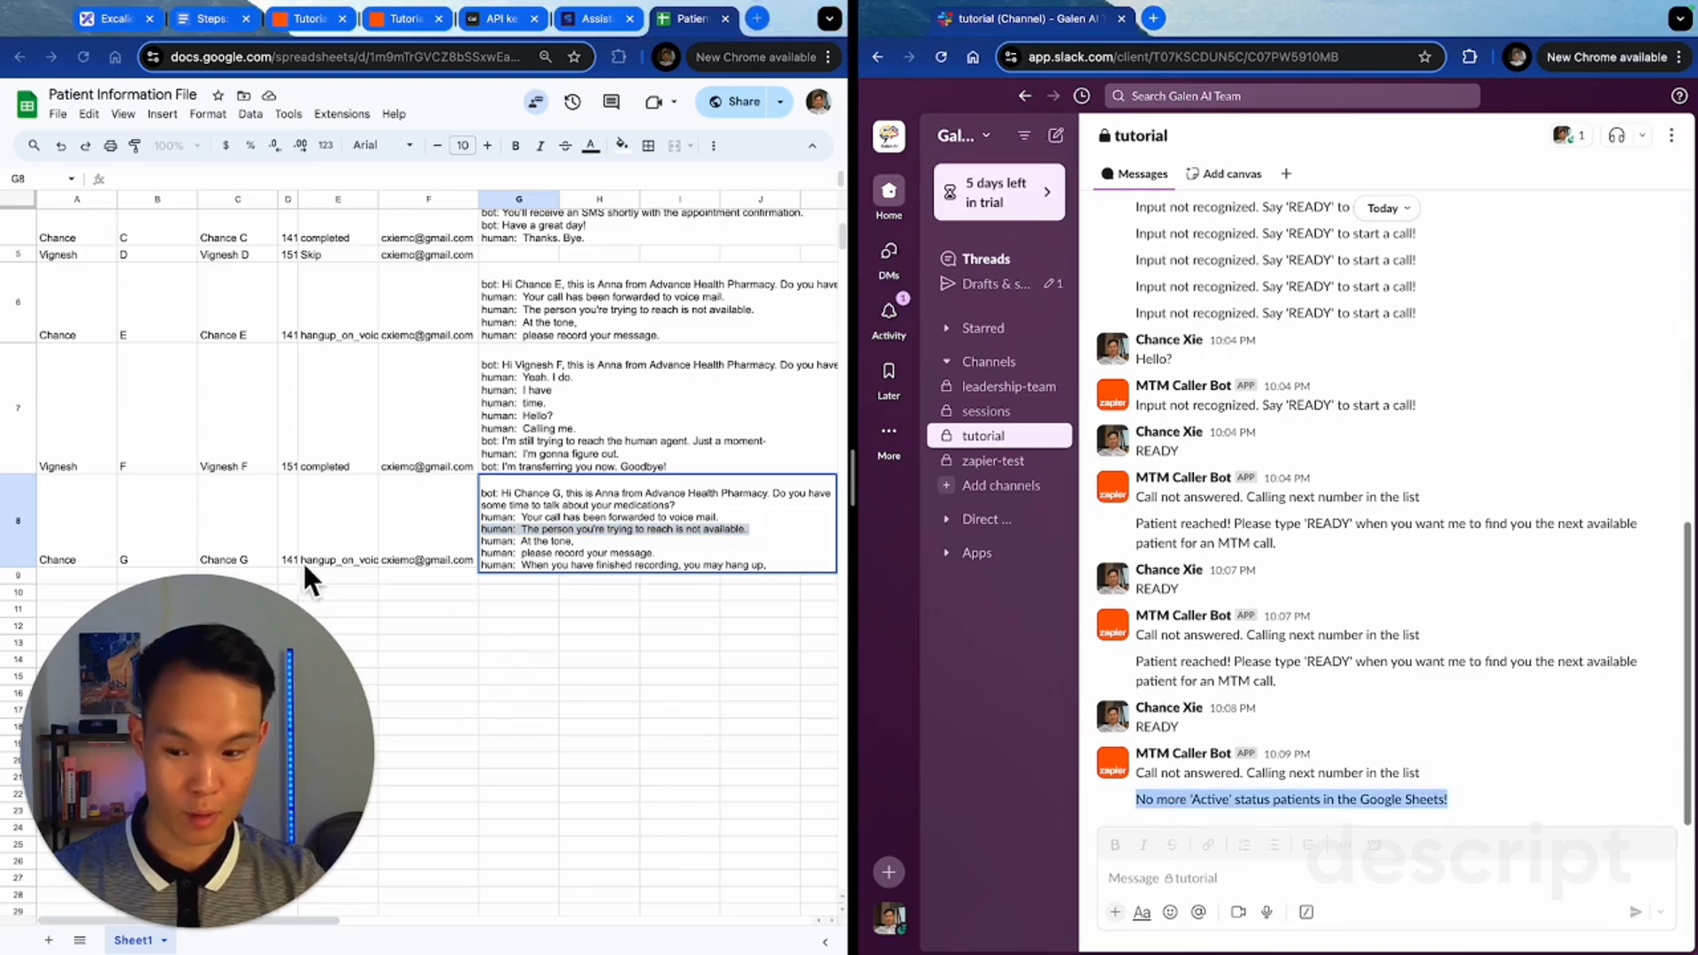
pyautogui.tripleClick(1190, 809)
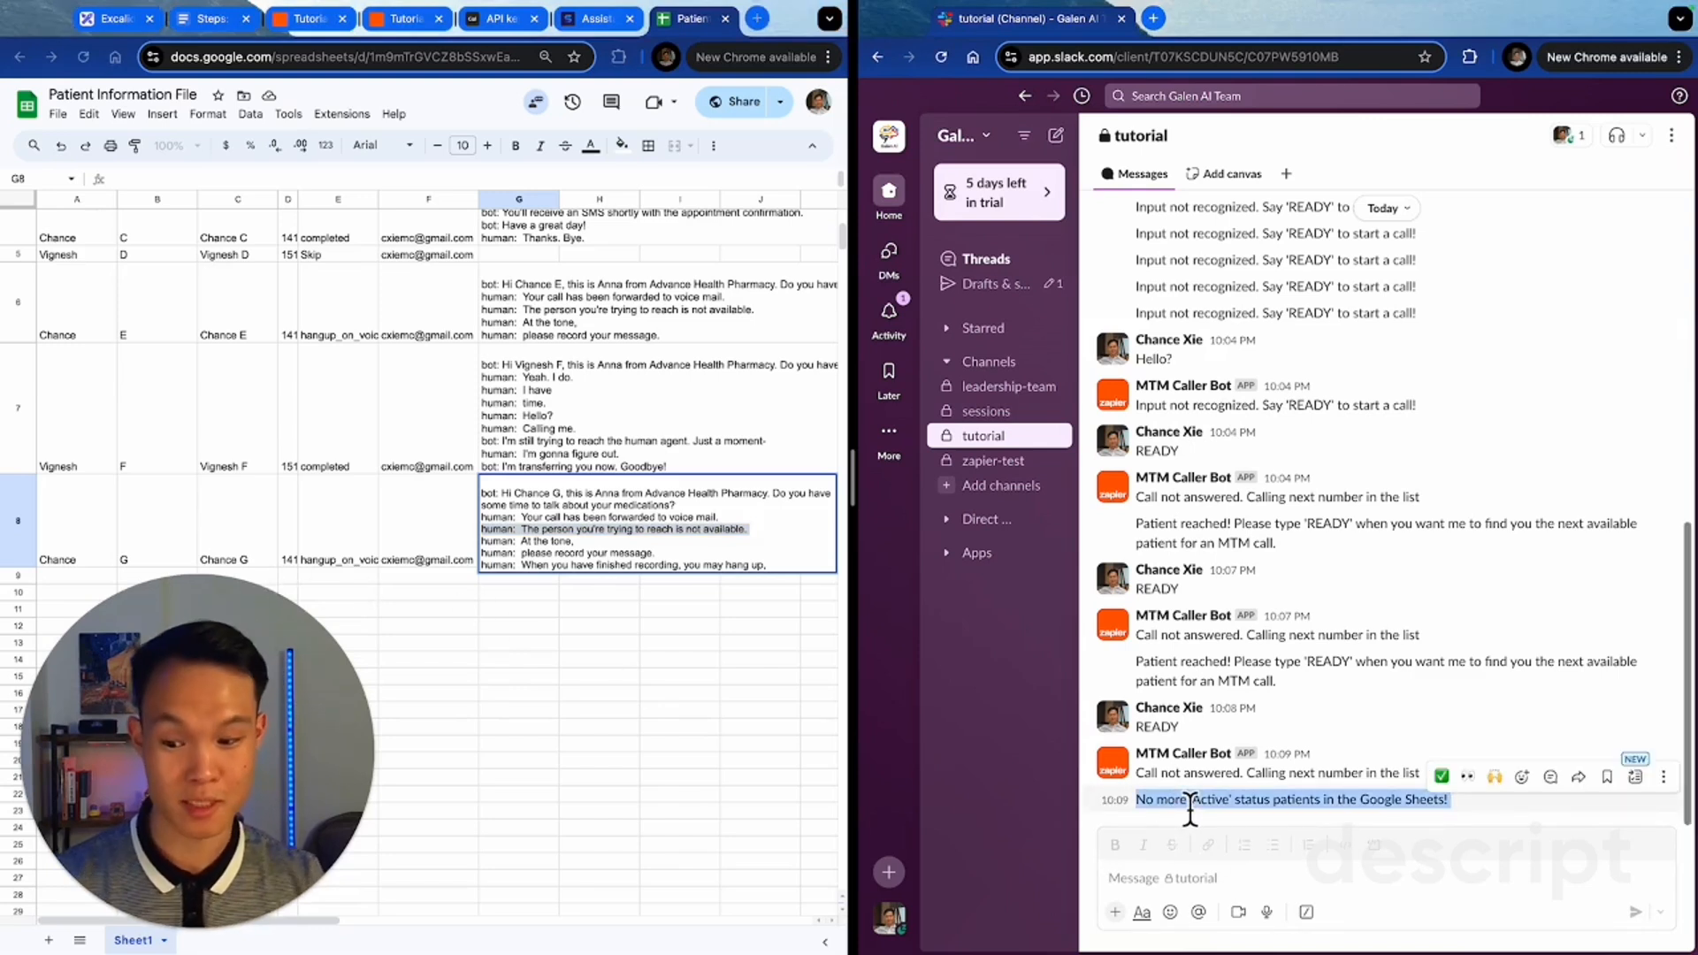